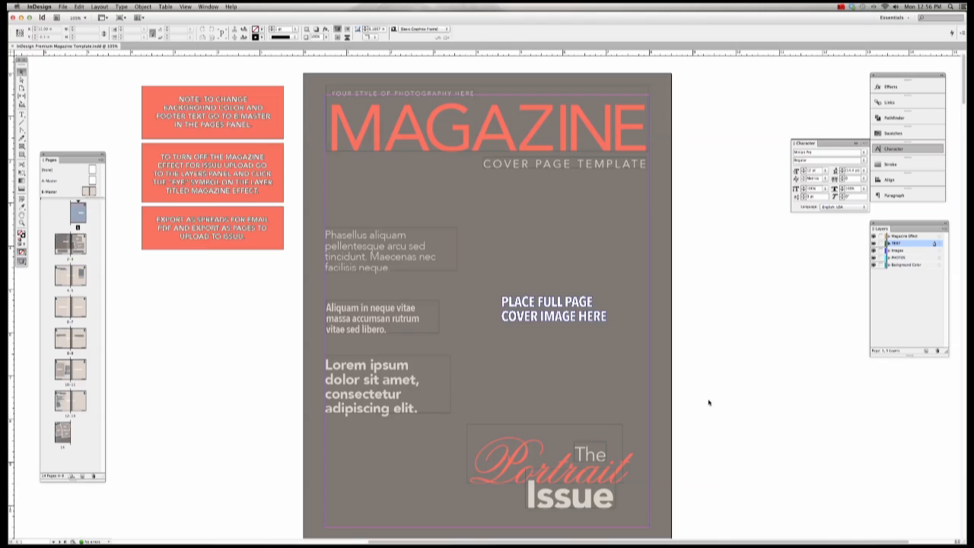
Step: Jump from the cover and page 14 to the pages 2–3 spread
{"action": "left_click", "coordinate": [597, 386]}
{"action": "left_click", "coordinate": [64, 432]}
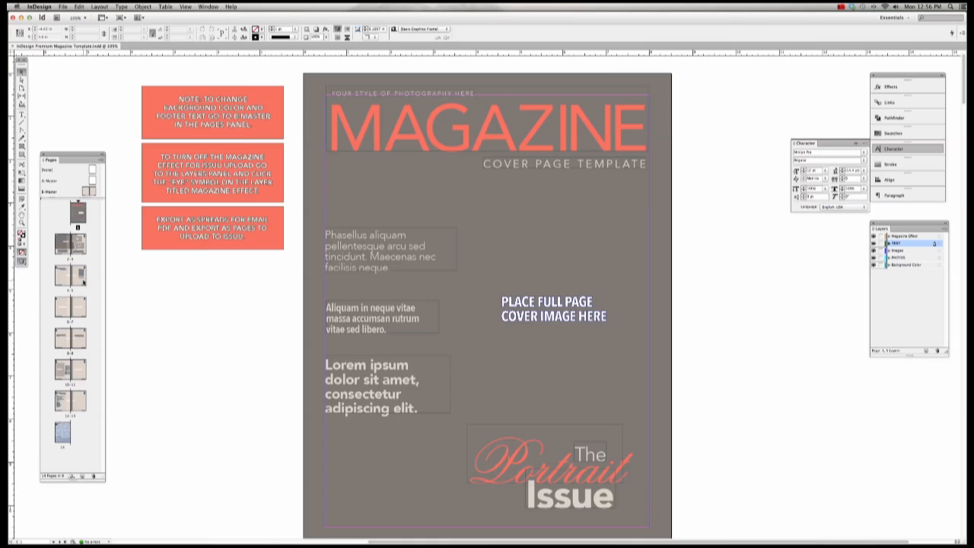
{"action": "double_click", "coordinate": [74, 249]}
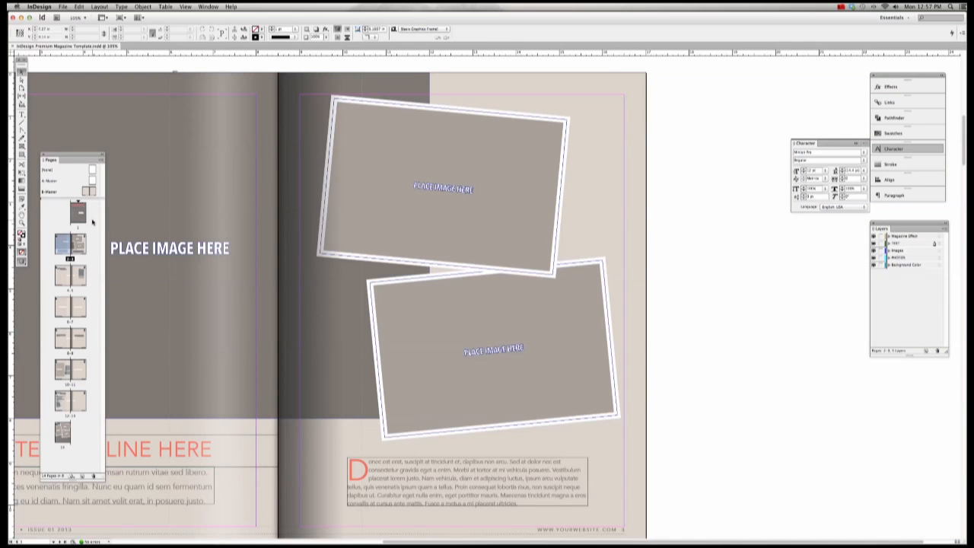
{"action": "scroll", "coordinate": [787, 280], "scroll_direction": "left", "scroll_amount": 2}
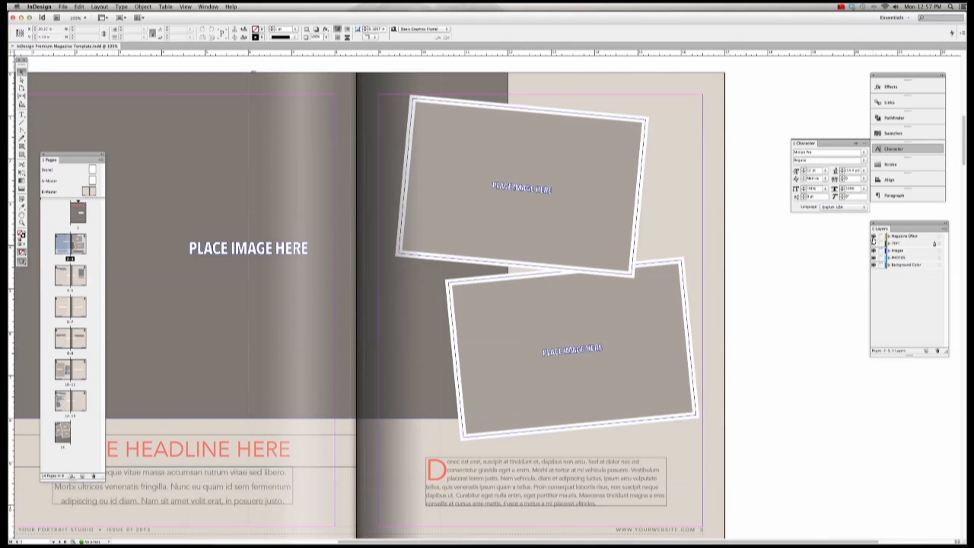
Step: Hide the Magazine Effect spine shading, browse the spread thumbnails, then show the shading again
{"action": "left_click", "coordinate": [873, 237]}
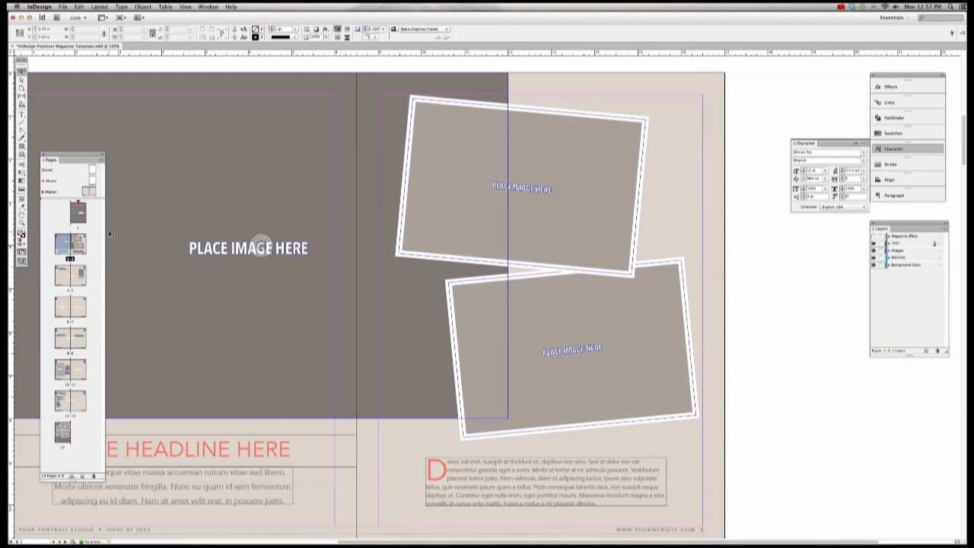
{"action": "scroll", "coordinate": [261, 245], "scroll_direction": "right", "scroll_amount": 2}
{"action": "left_click", "coordinate": [80, 217]}
{"action": "left_click", "coordinate": [64, 250]}
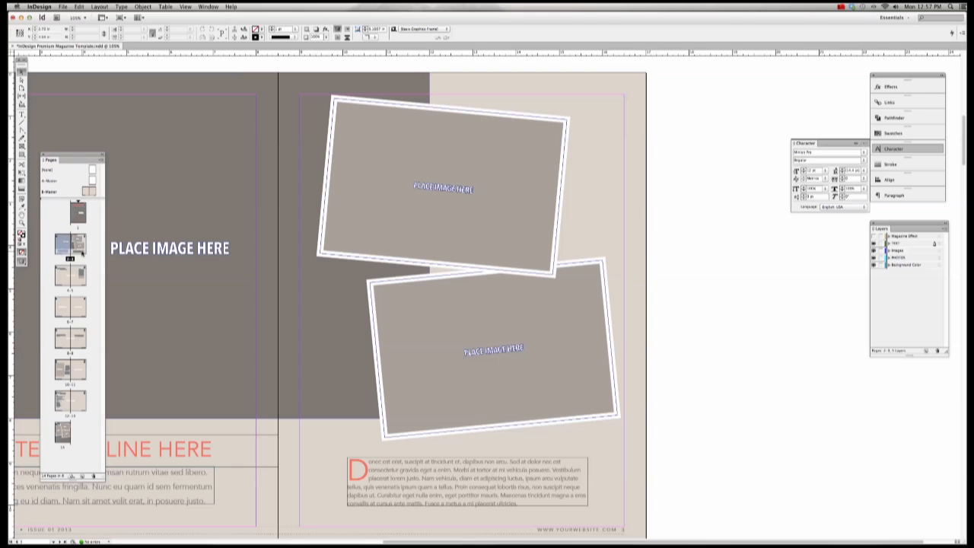
{"action": "left_click", "coordinate": [67, 281]}
{"action": "left_click", "coordinate": [64, 309]}
{"action": "left_click", "coordinate": [874, 237]}
{"action": "scroll", "coordinate": [255, 102], "scroll_direction": "left", "scroll_amount": 5}
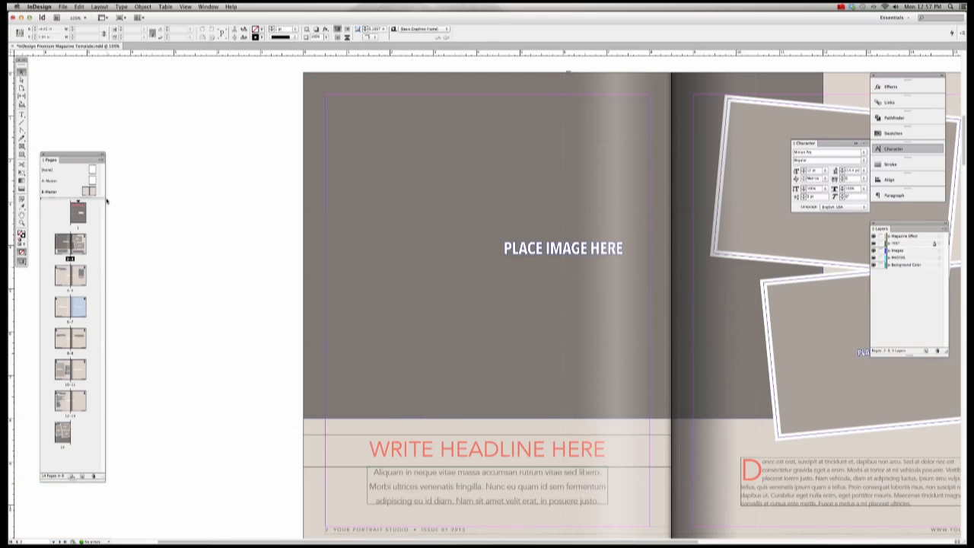
Step: Open the B-Master spread and select its background colour frame
{"action": "double_click", "coordinate": [86, 193]}
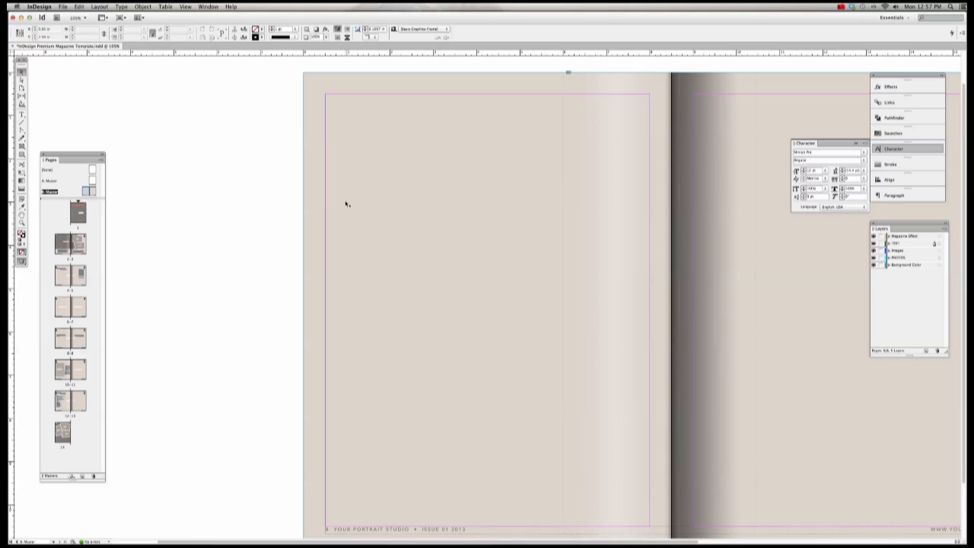
{"action": "scroll", "coordinate": [346, 204], "scroll_direction": "right", "scroll_amount": 5}
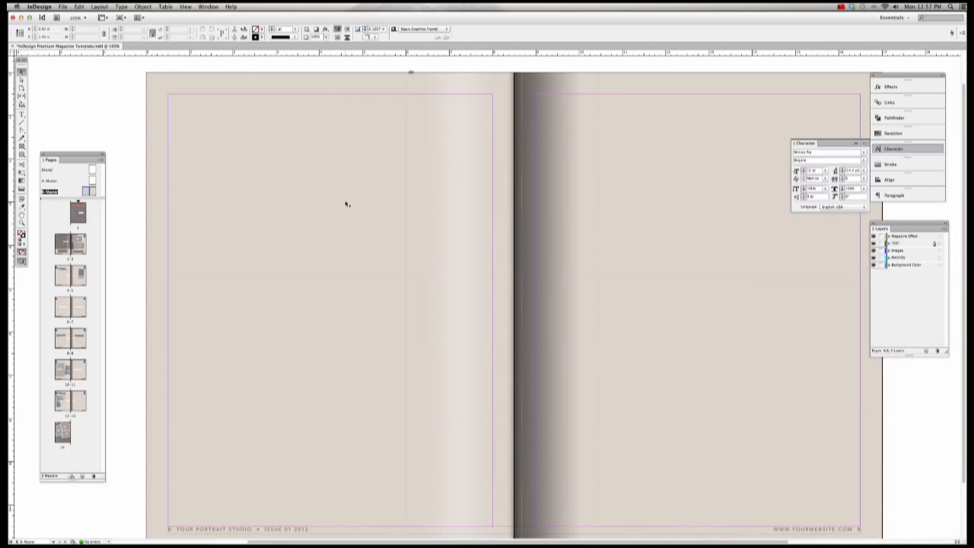
{"action": "left_click", "coordinate": [234, 168]}
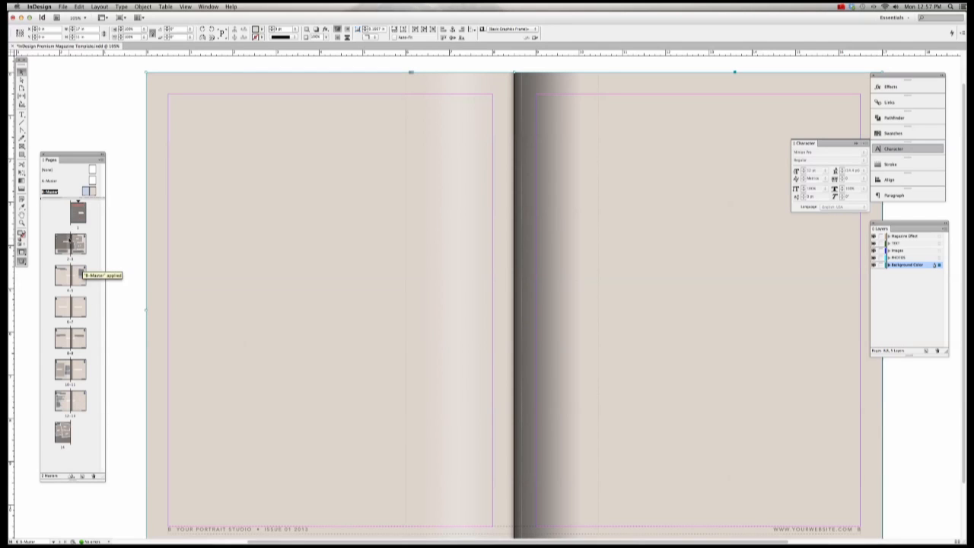
Step: Check page 14's full-page background image frame, then return to the B-Master spread
{"action": "left_click", "coordinate": [79, 219]}
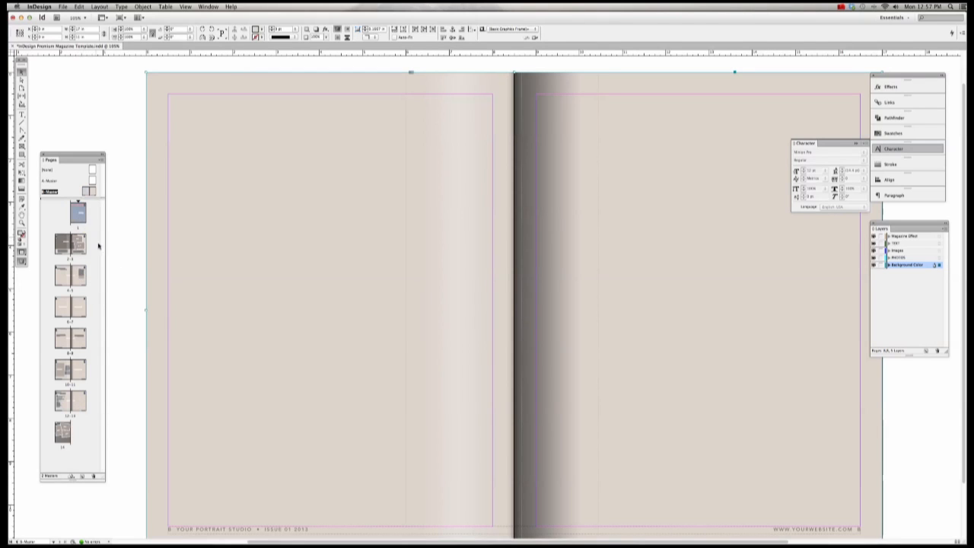
{"action": "left_click", "coordinate": [65, 436]}
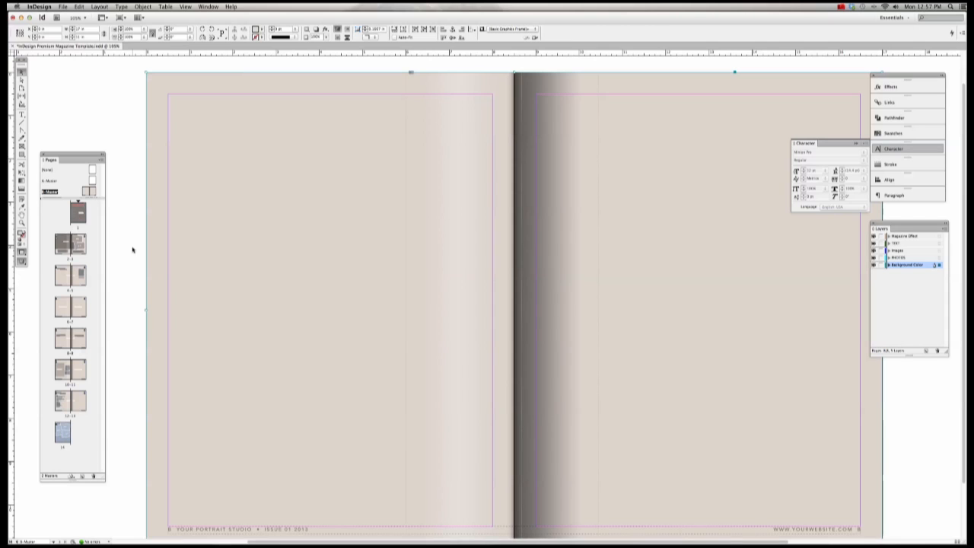
{"action": "double_click", "coordinate": [63, 436]}
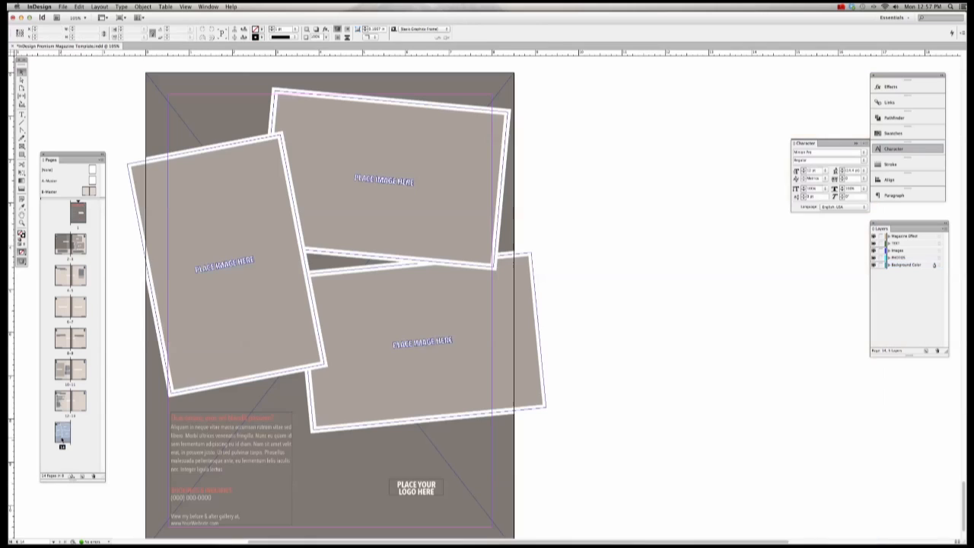
{"action": "left_click", "coordinate": [150, 419]}
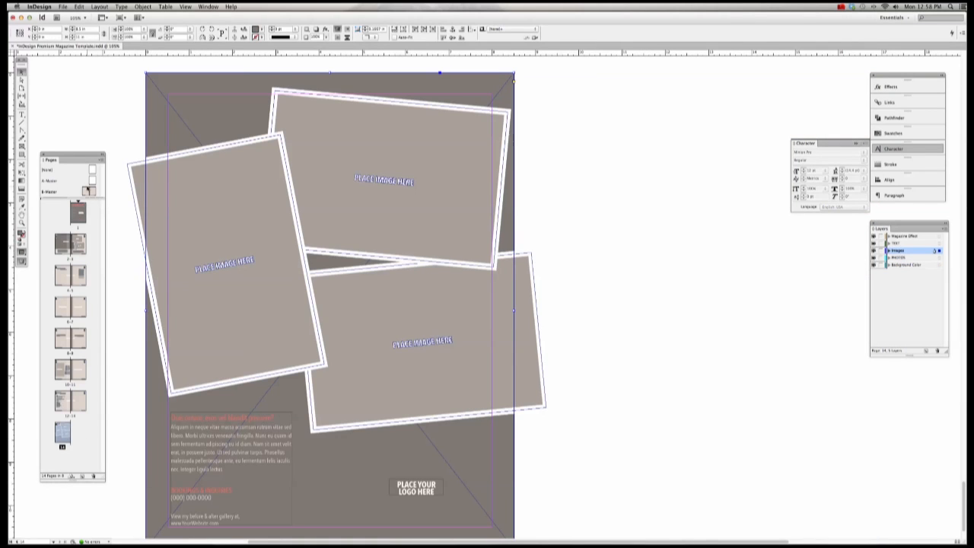
{"action": "double_click", "coordinate": [87, 191]}
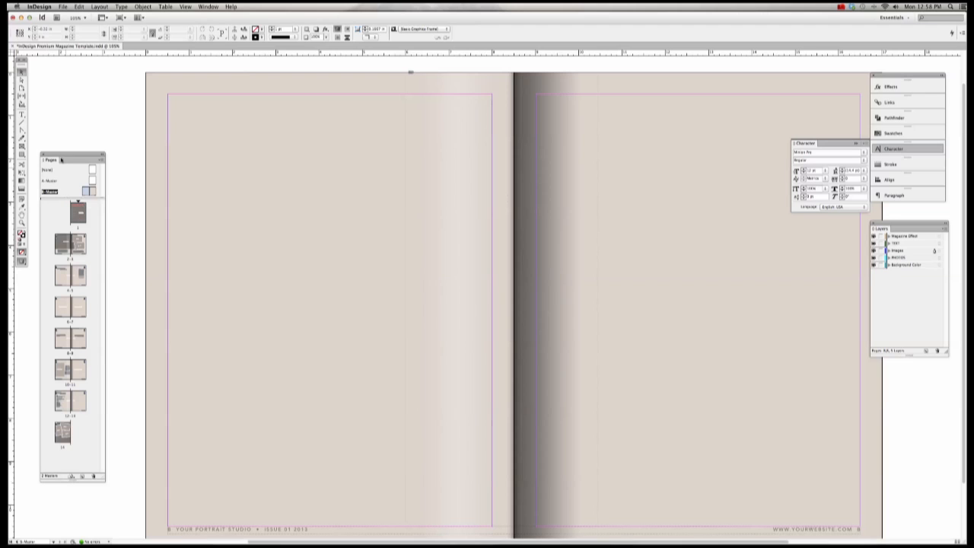
Step: Close the Pages panel and reopen it from Window > Pages
{"action": "left_click", "coordinate": [209, 7]}
{"action": "left_click", "coordinate": [45, 155]}
{"action": "left_click", "coordinate": [44, 154]}
{"action": "left_click", "coordinate": [209, 7]}
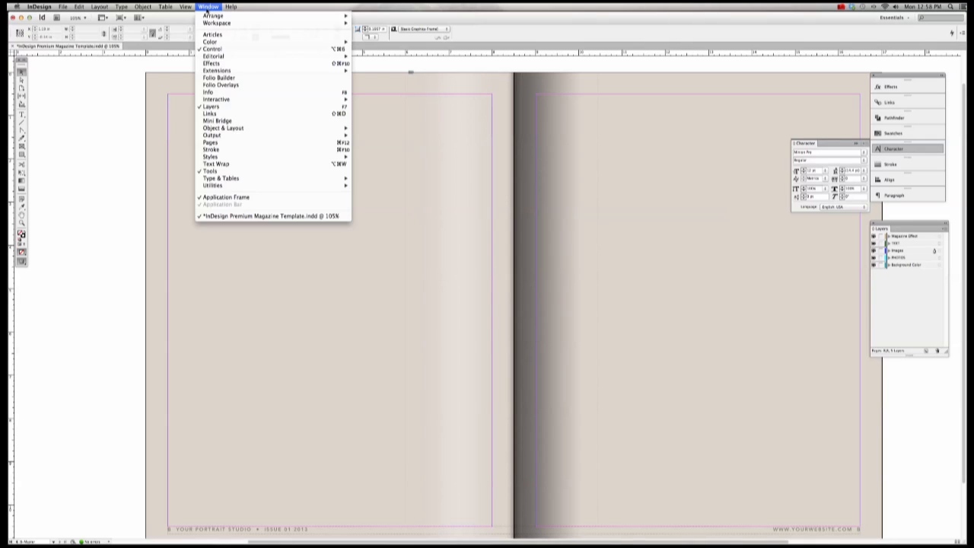
{"action": "left_click", "coordinate": [210, 142]}
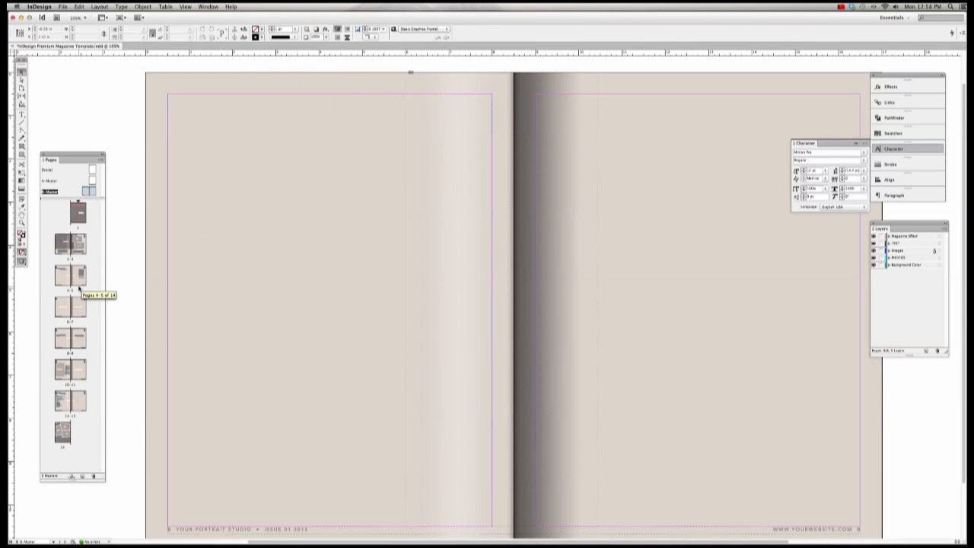
Step: Reposition the Pages panel and select the B-Master Background Color frame
{"action": "left_click_drag", "start_coordinate": [72, 155], "coordinate": [74, 128]}
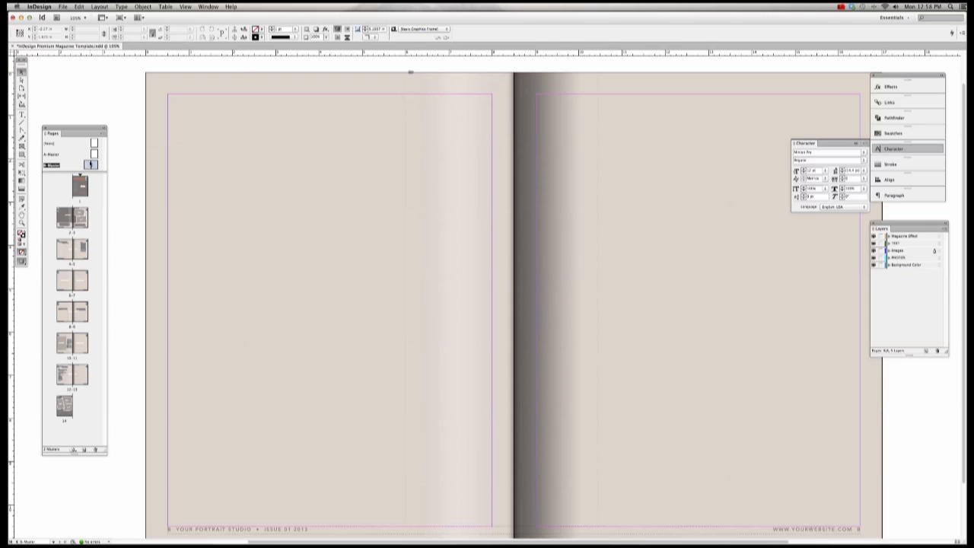
{"action": "left_click", "coordinate": [157, 159]}
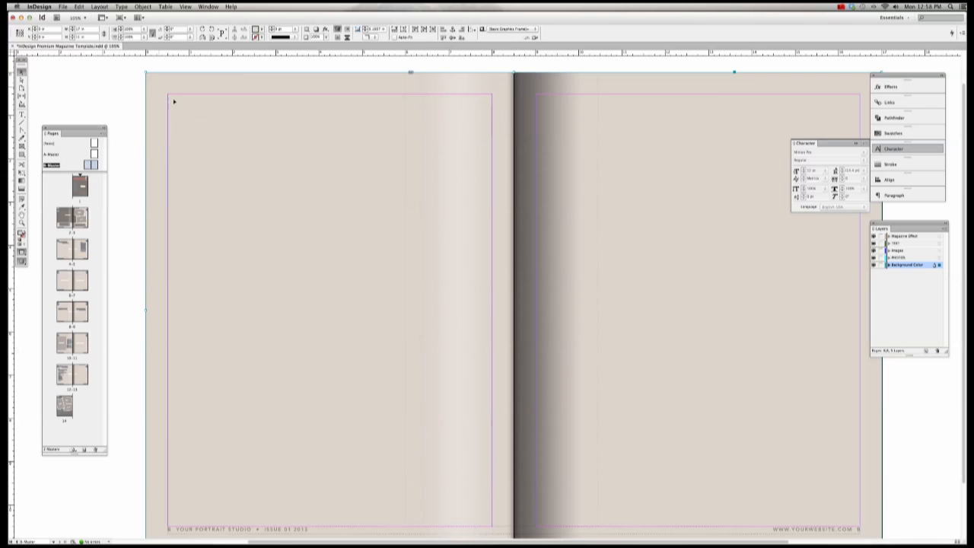
{"action": "mouse_move", "coordinate": [174, 99]}
{"action": "left_mouse_down"}
{"action": "mouse_move", "coordinate": [236, 133]}
{"action": "mouse_move", "coordinate": [189, 109]}
{"action": "left_mouse_up"}
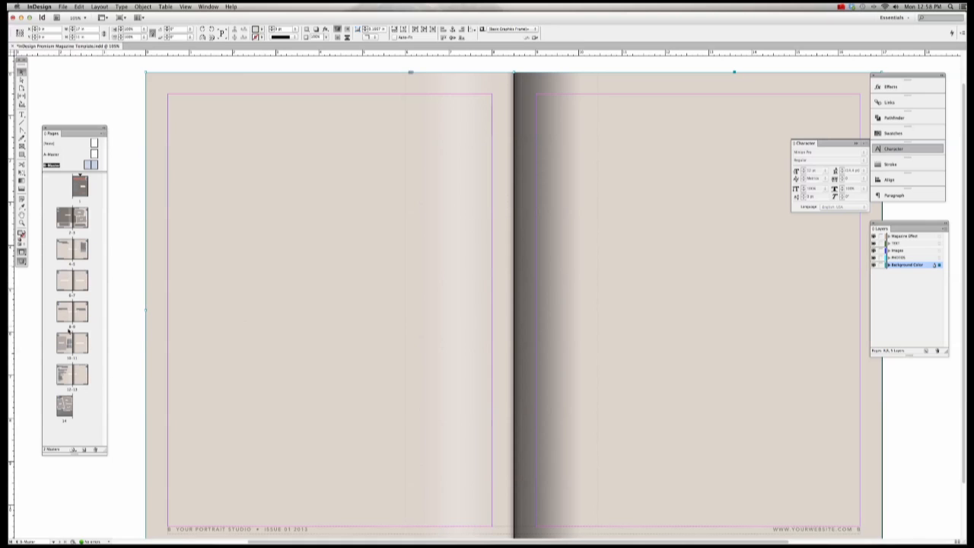
Step: Bring up the Swatches panel from the Window menu and float it freely
{"action": "left_click", "coordinate": [893, 134]}
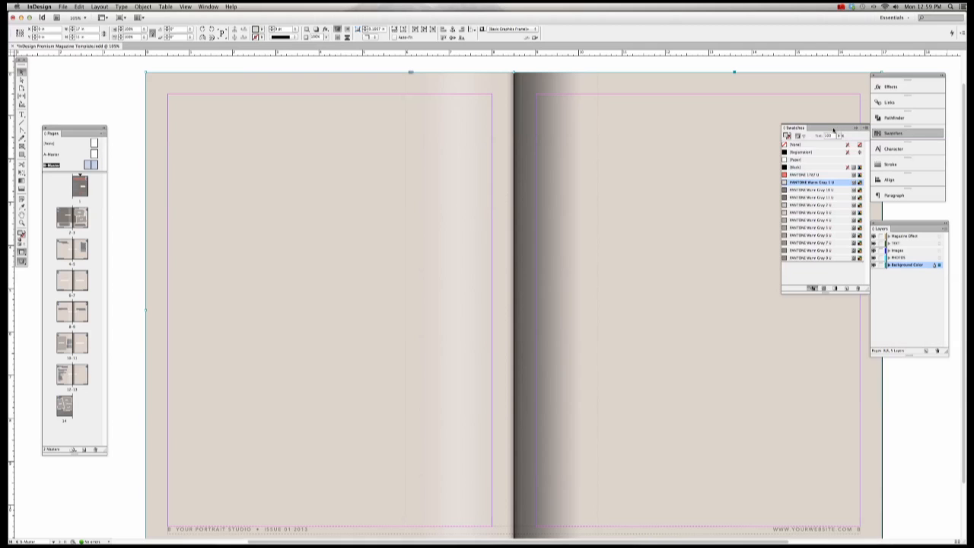
{"action": "left_click_drag", "start_coordinate": [833, 131], "coordinate": [767, 61]}
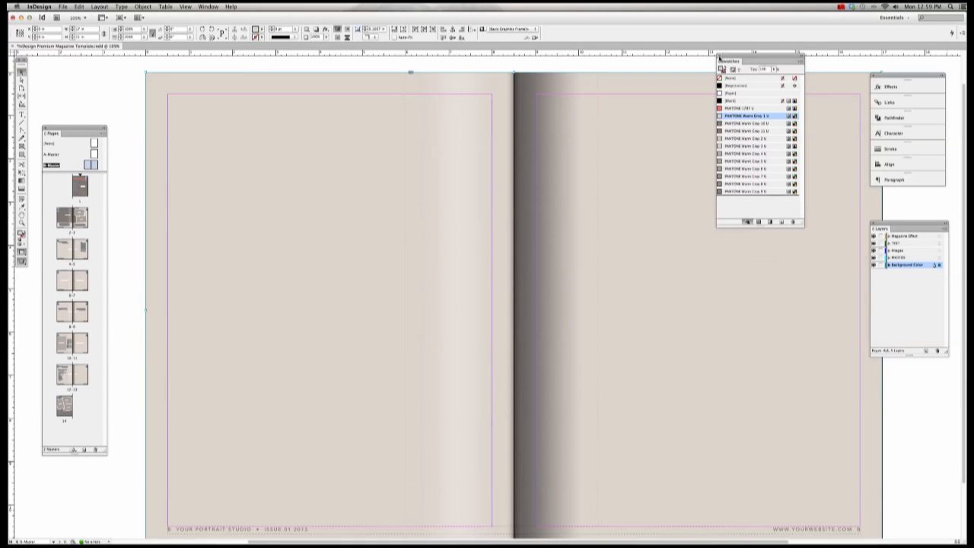
{"action": "left_click", "coordinate": [719, 58]}
{"action": "left_click", "coordinate": [212, 6]}
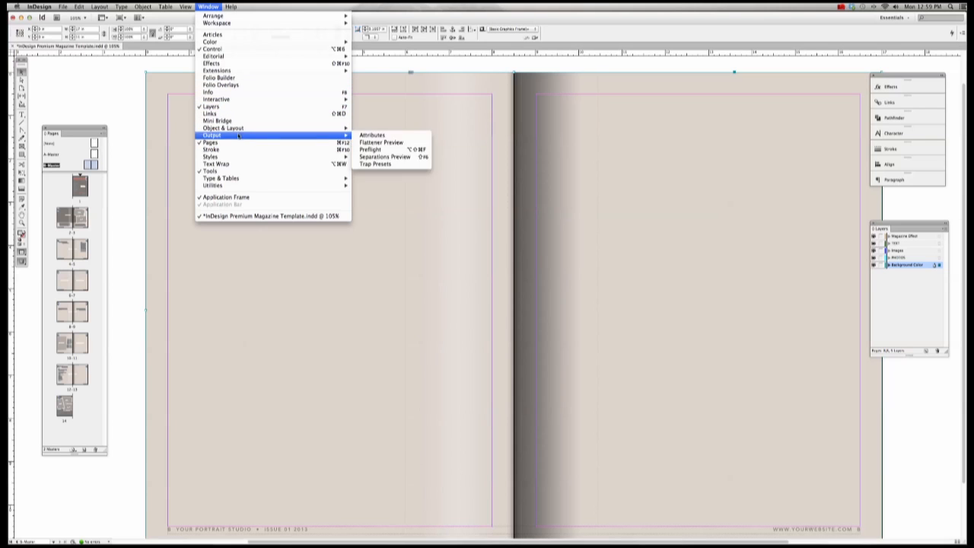
{"action": "mouse_move", "coordinate": [214, 44]}
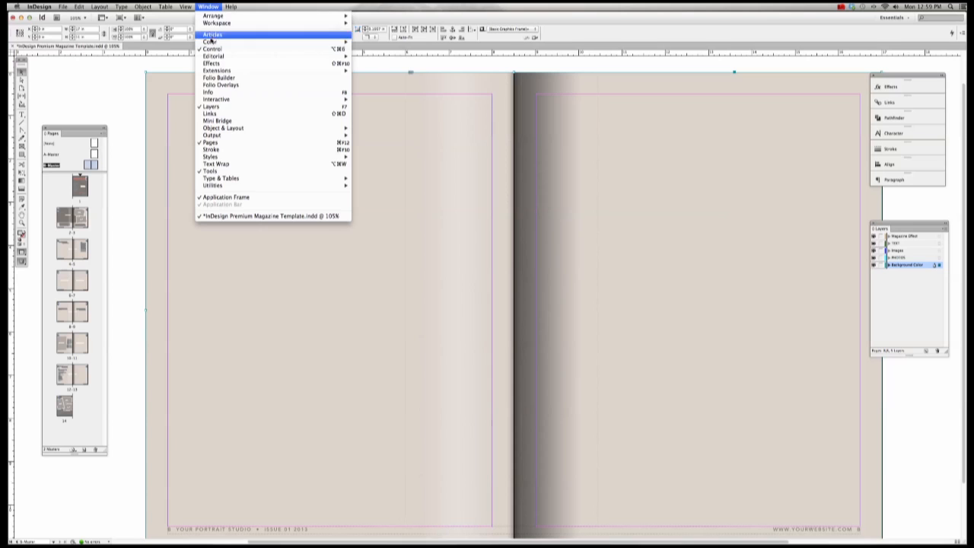
{"action": "left_click", "coordinate": [370, 58]}
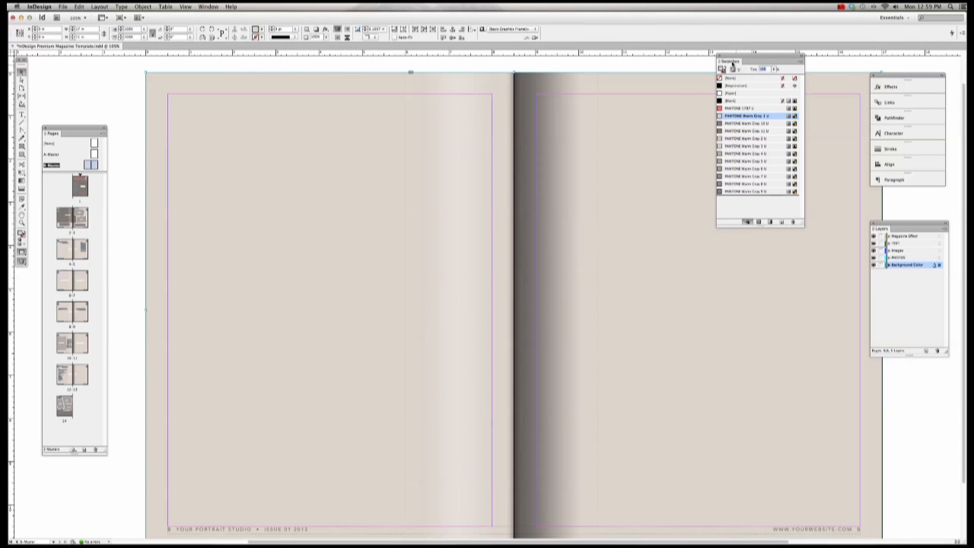
{"action": "left_click_drag", "start_coordinate": [729, 62], "coordinate": [883, 195]}
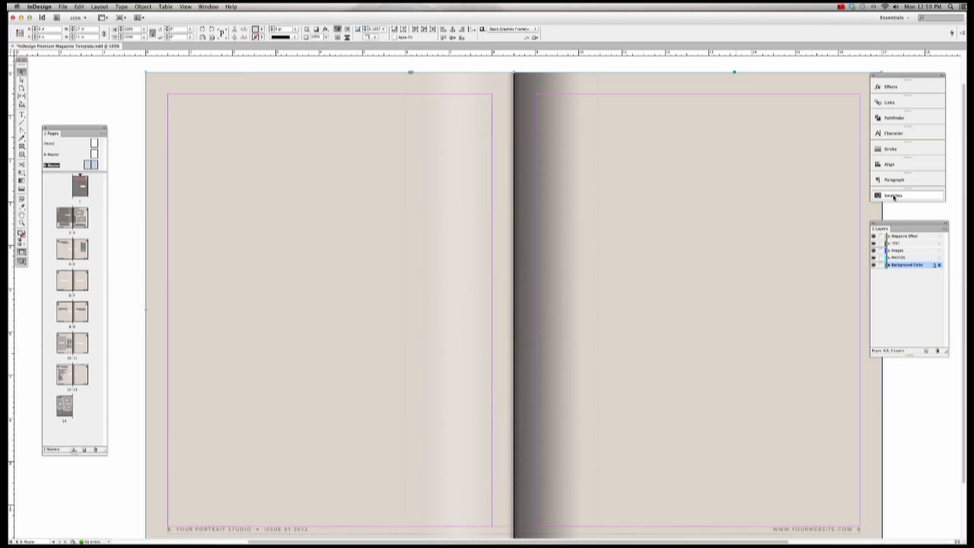
{"action": "left_click", "coordinate": [894, 197]}
{"action": "left_click_drag", "start_coordinate": [845, 192], "coordinate": [729, 113]}
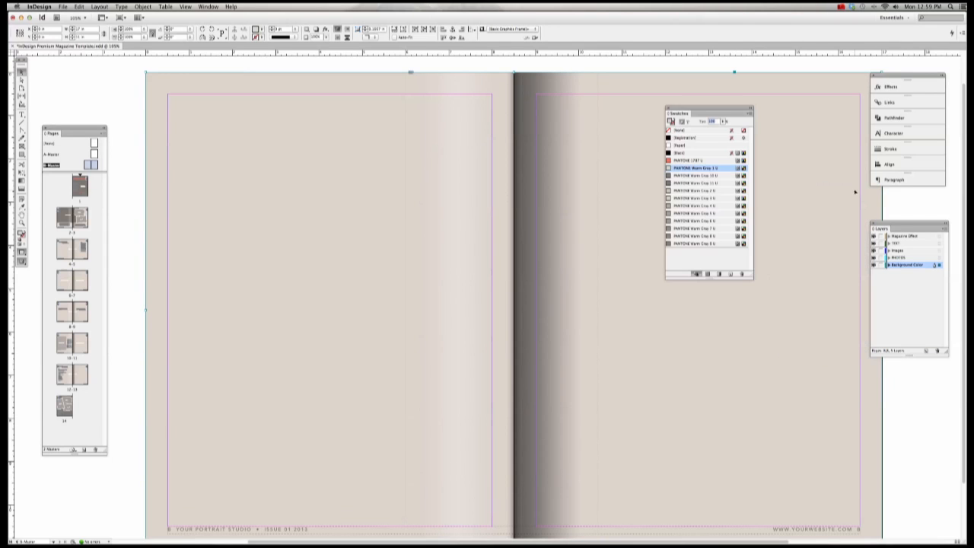
Step: Detach the Paragraph and Stroke panels as floating panels, expanding and repositioning Stroke
{"action": "left_click_drag", "start_coordinate": [891, 179], "coordinate": [818, 226]}
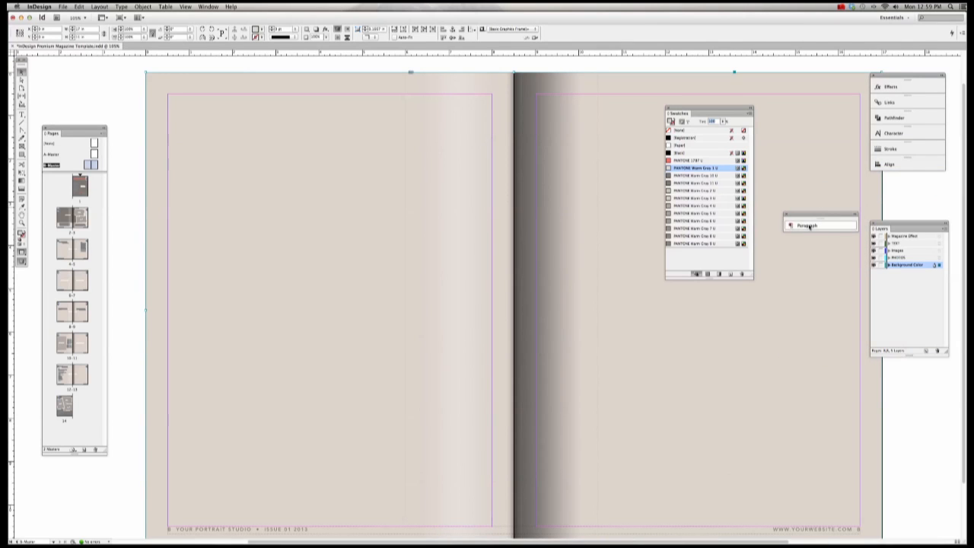
{"action": "left_click", "coordinate": [809, 226]}
{"action": "left_click", "coordinate": [891, 149]}
{"action": "left_click_drag", "start_coordinate": [891, 148], "coordinate": [803, 141]}
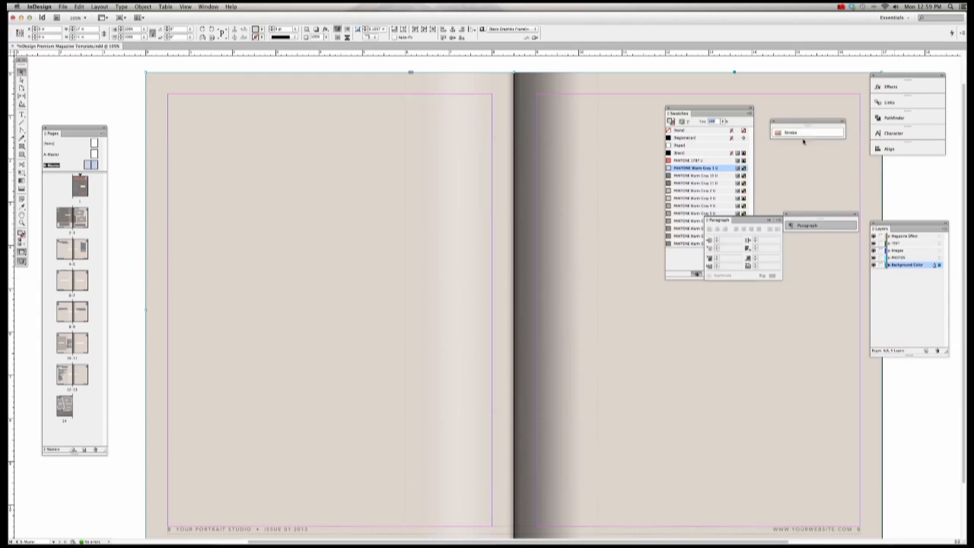
{"action": "left_click", "coordinate": [795, 134]}
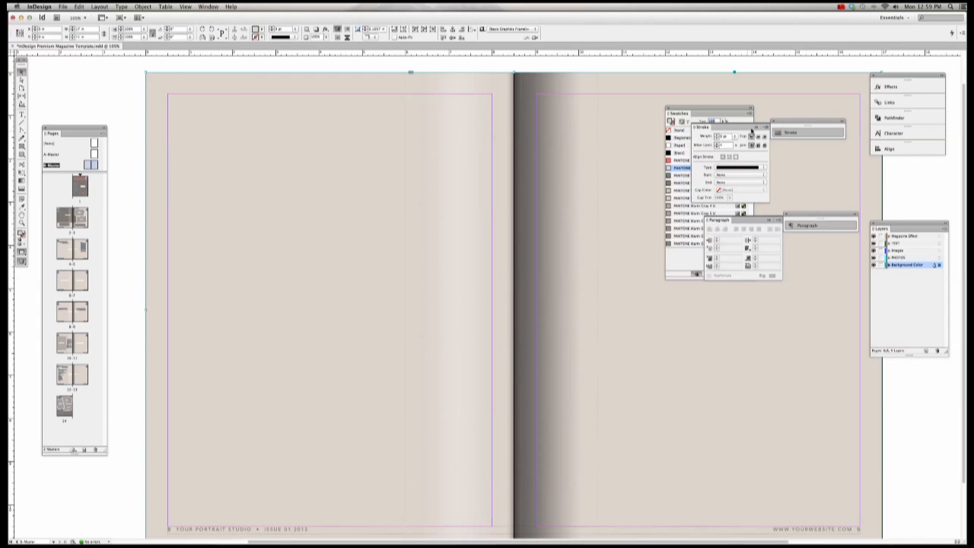
{"action": "left_click", "coordinate": [784, 134]}
{"action": "left_click", "coordinate": [783, 133]}
{"action": "left_click", "coordinate": [843, 122]}
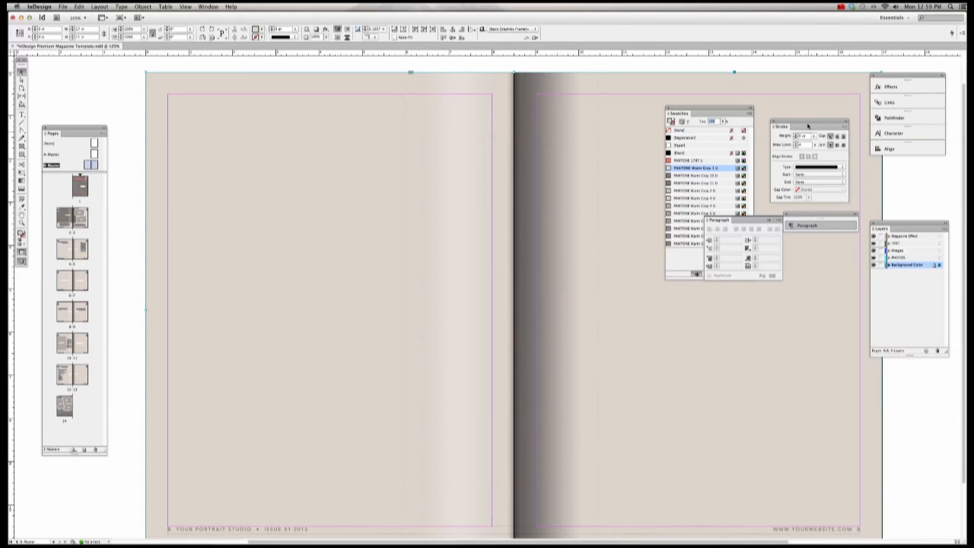
{"action": "left_click_drag", "start_coordinate": [810, 127], "coordinate": [584, 111]}
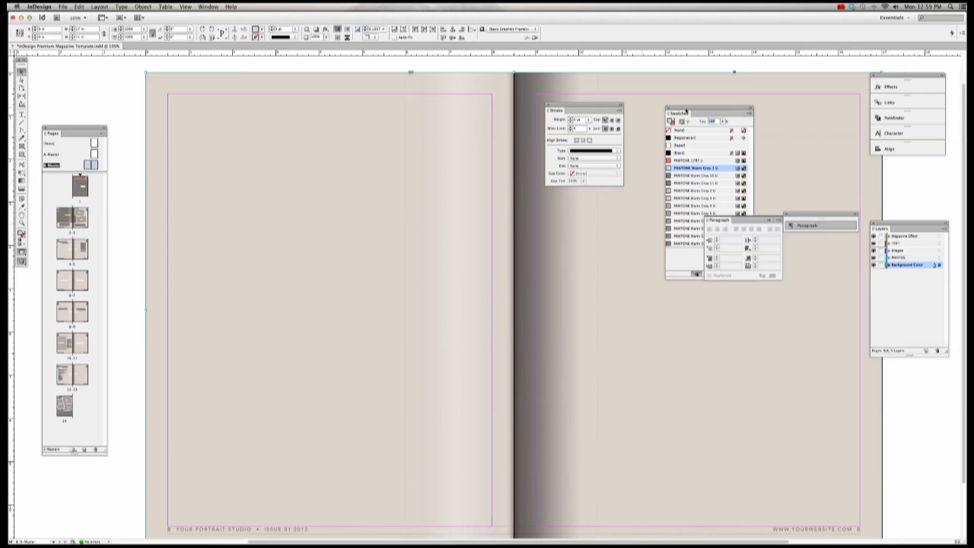
Step: Dock Swatches beneath the Stroke panel and collapse both to their titles
{"action": "mouse_move", "coordinate": [687, 111]}
{"action": "left_mouse_down"}
{"action": "mouse_move", "coordinate": [625, 196]}
{"action": "mouse_move", "coordinate": [589, 190]}
{"action": "left_mouse_up"}
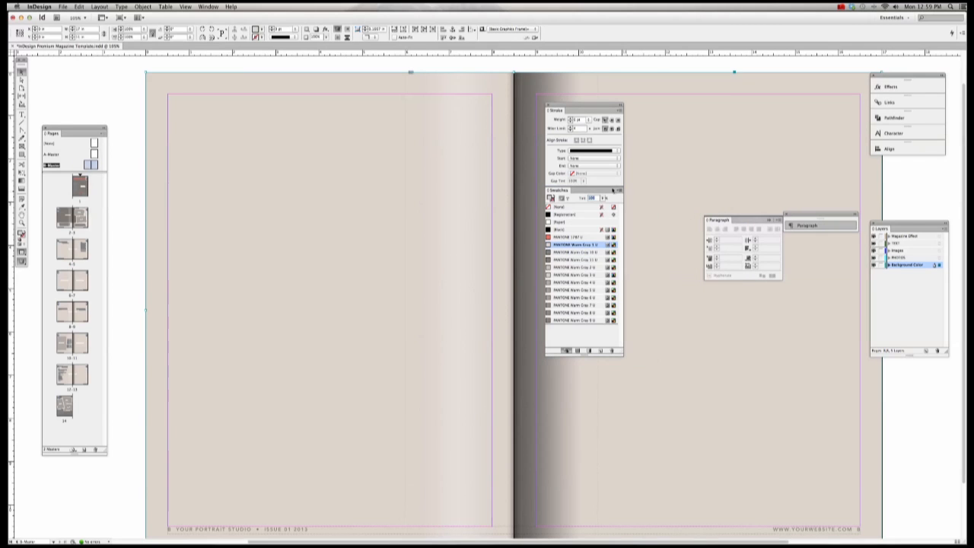
{"action": "left_click", "coordinate": [613, 190]}
{"action": "left_click", "coordinate": [600, 192]}
{"action": "double_click", "coordinate": [549, 190]}
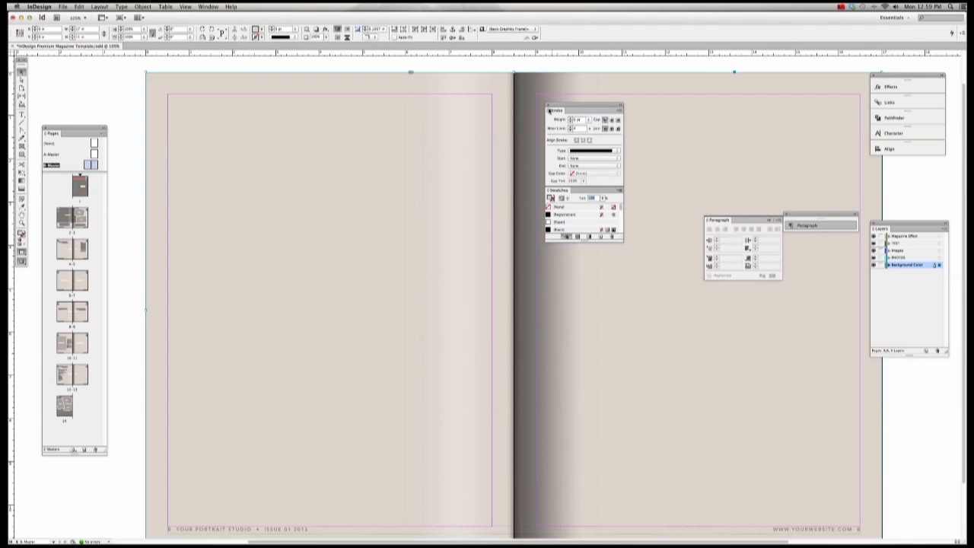
{"action": "left_click", "coordinate": [550, 111]}
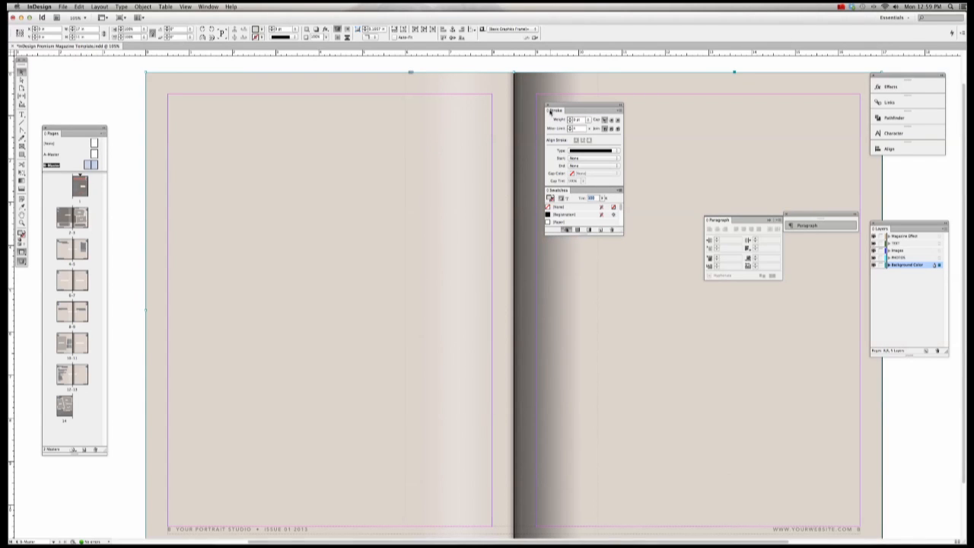
{"action": "double_click", "coordinate": [550, 111]}
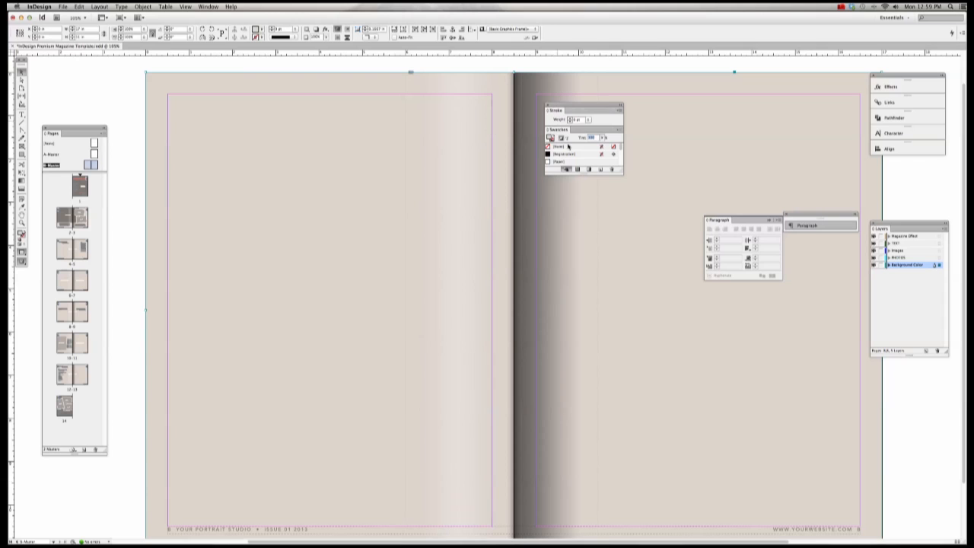
{"action": "double_click", "coordinate": [552, 131]}
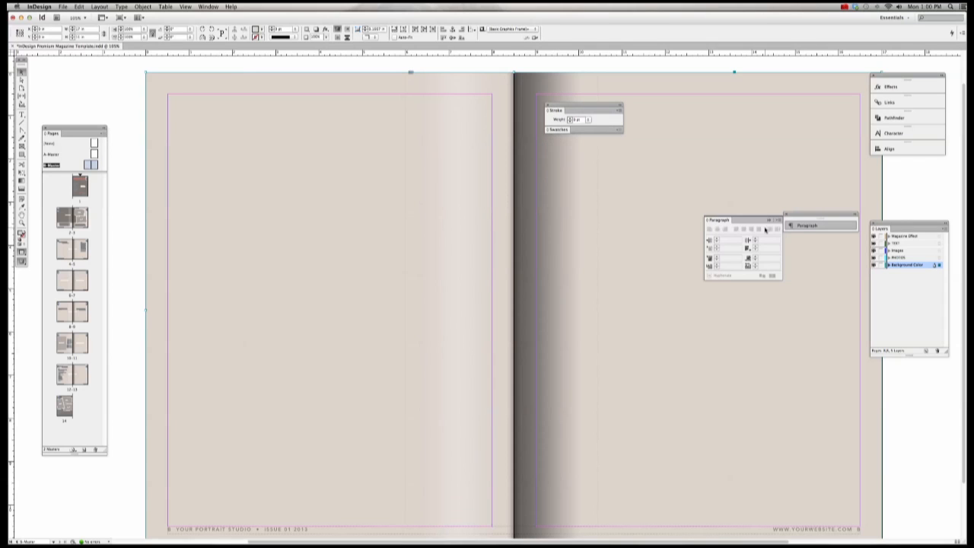
Step: Attach the Paragraph panel to the Stroke/Swatches group, undoing an accidental frame move
{"action": "mouse_move", "coordinate": [718, 223]}
{"action": "left_mouse_down"}
{"action": "mouse_move", "coordinate": [586, 170]}
{"action": "mouse_move", "coordinate": [567, 146]}
{"action": "mouse_move", "coordinate": [652, 190]}
{"action": "left_mouse_up"}
{"action": "mouse_move", "coordinate": [609, 157]}
{"action": "left_mouse_down"}
{"action": "mouse_move", "coordinate": [587, 136]}
{"action": "mouse_move", "coordinate": [600, 145]}
{"action": "left_mouse_up"}
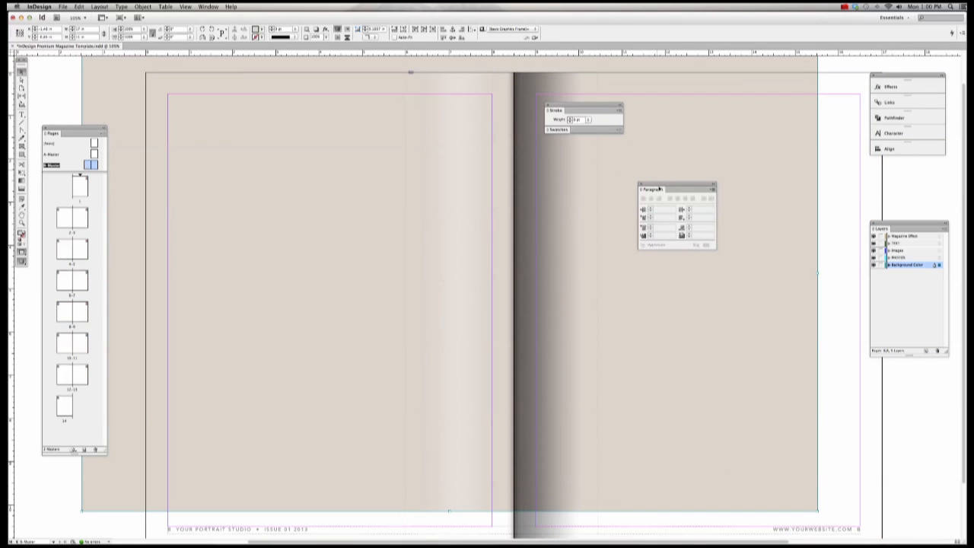
{"action": "key", "text": "super+z"}
{"action": "mouse_move", "coordinate": [671, 188]}
{"action": "left_mouse_down"}
{"action": "mouse_move", "coordinate": [670, 166]}
{"action": "mouse_move", "coordinate": [631, 141]}
{"action": "mouse_move", "coordinate": [580, 136]}
{"action": "left_mouse_up"}
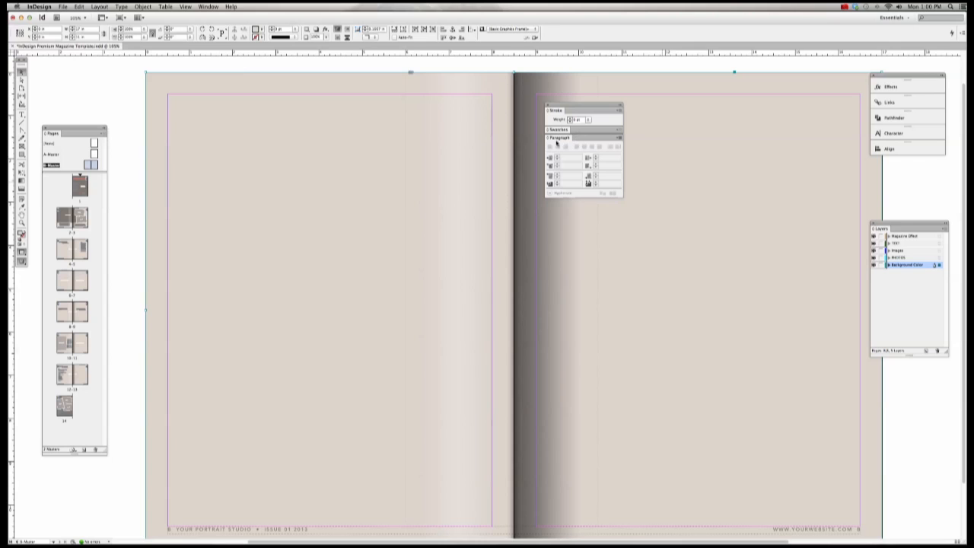
Step: Collapse the Paragraph panel and dock the panel group and Layers into the right dock
{"action": "left_click", "coordinate": [548, 140]}
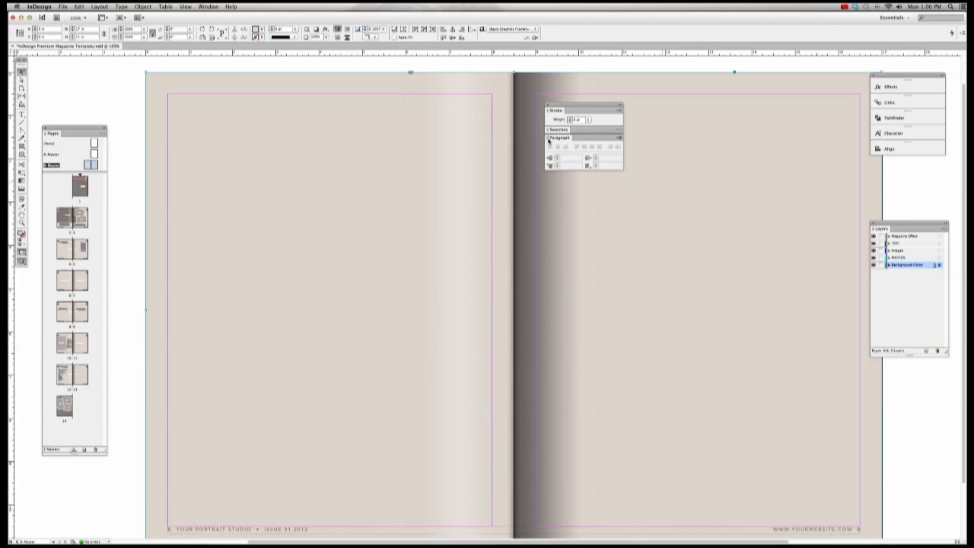
{"action": "left_click", "coordinate": [549, 140]}
{"action": "left_click", "coordinate": [549, 140]}
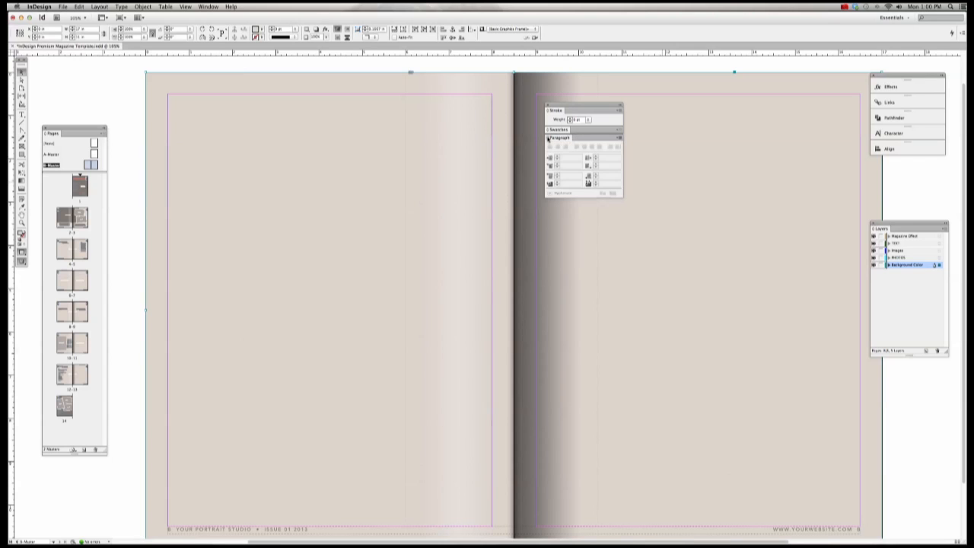
{"action": "left_click", "coordinate": [548, 140]}
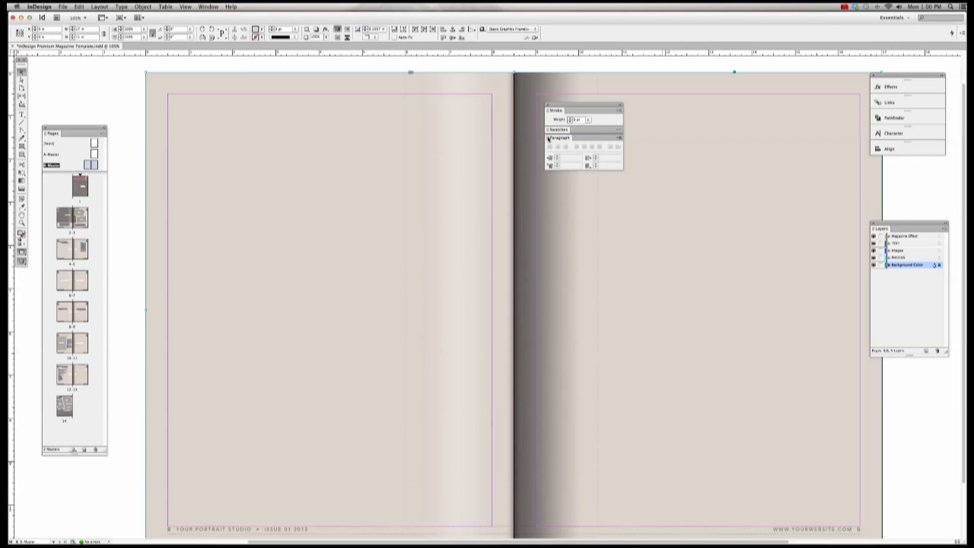
{"action": "left_click", "coordinate": [549, 140]}
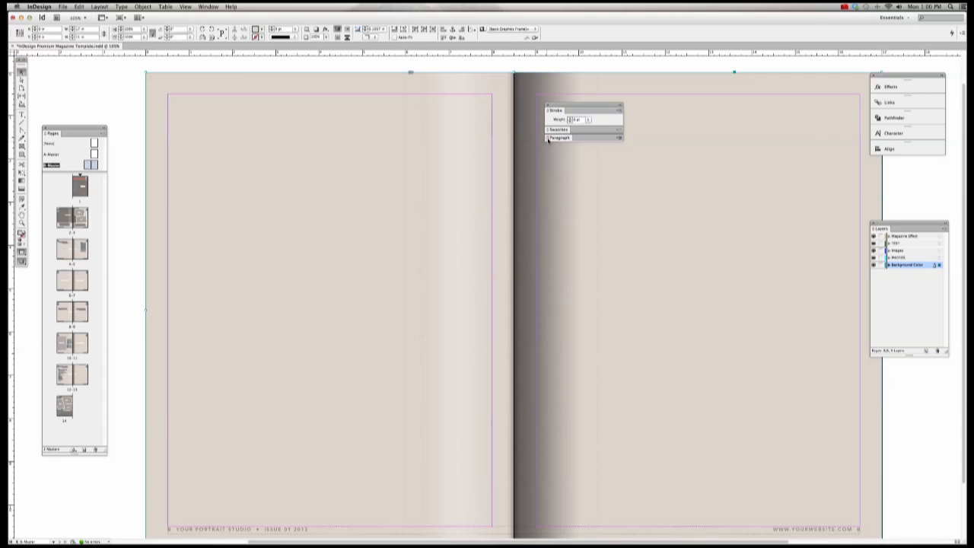
{"action": "left_click", "coordinate": [548, 140]}
{"action": "left_click", "coordinate": [548, 139]}
{"action": "mouse_move", "coordinate": [558, 106]}
{"action": "left_mouse_down"}
{"action": "mouse_move", "coordinate": [590, 149]}
{"action": "mouse_move", "coordinate": [908, 166]}
{"action": "mouse_move", "coordinate": [882, 163]}
{"action": "left_mouse_up"}
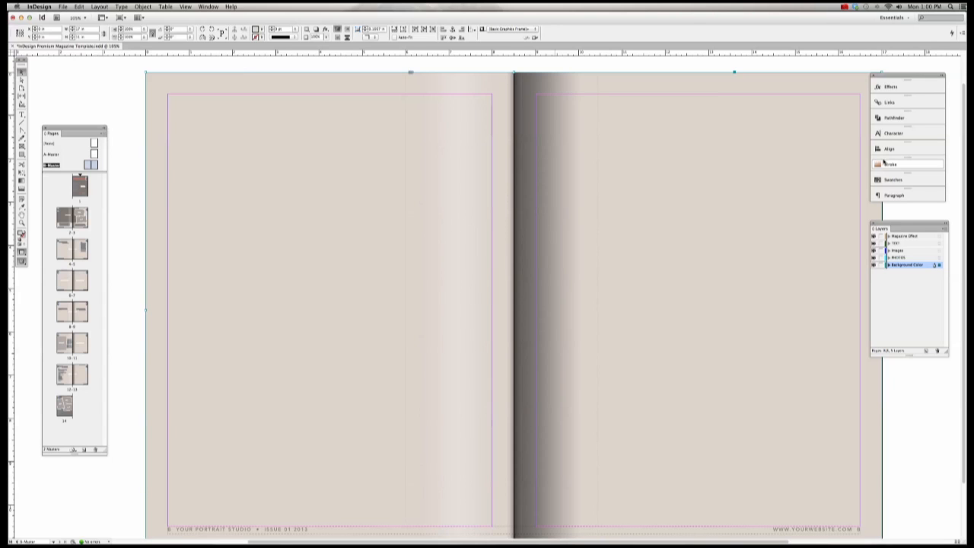
{"action": "left_click_drag", "start_coordinate": [886, 227], "coordinate": [881, 207]}
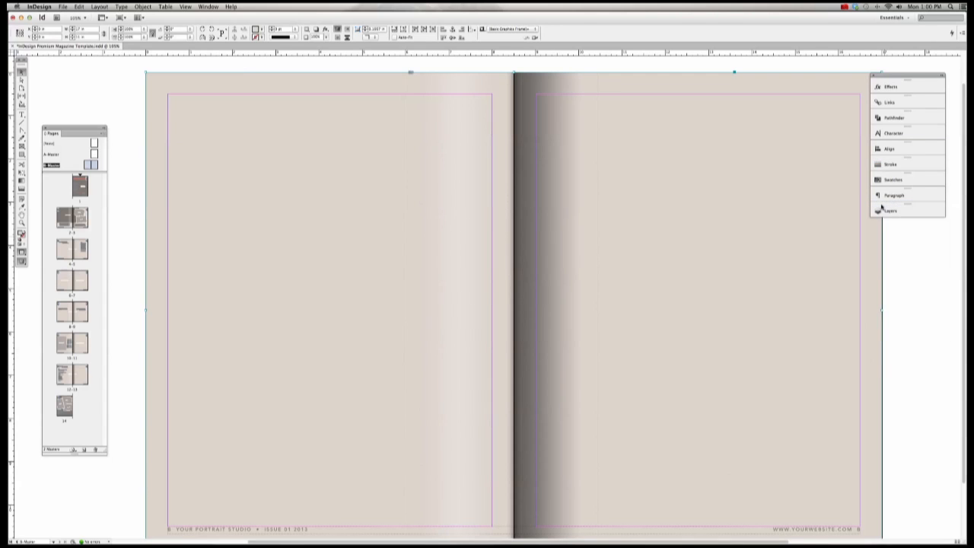
Step: Select the spread's background frame and float Swatches, resized to list every colour swatch
{"action": "left_click", "coordinate": [642, 63]}
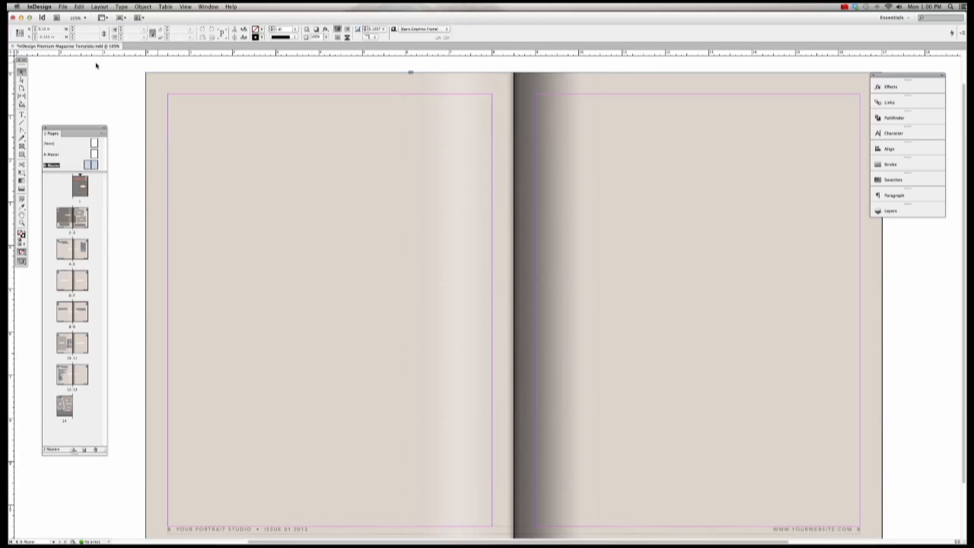
{"action": "left_click", "coordinate": [152, 150]}
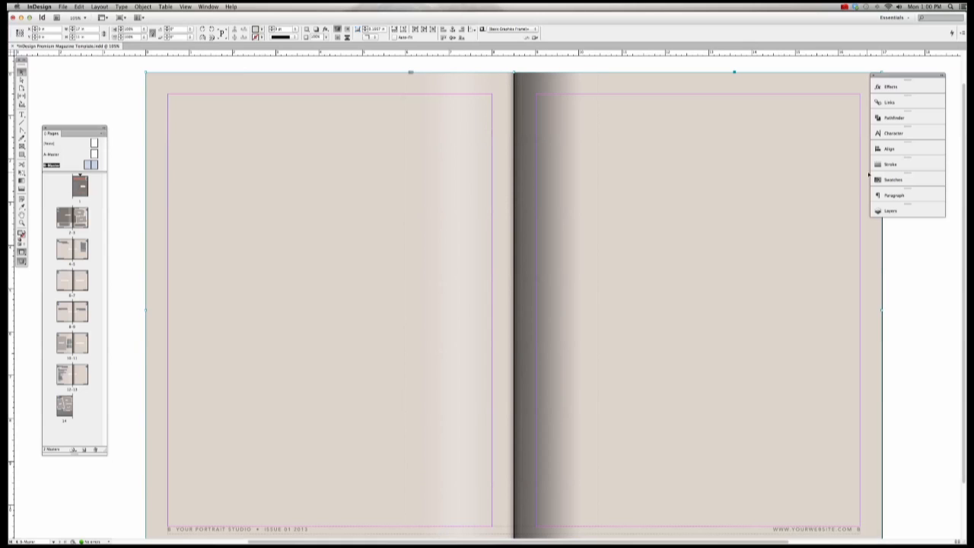
{"action": "left_click", "coordinate": [892, 180]}
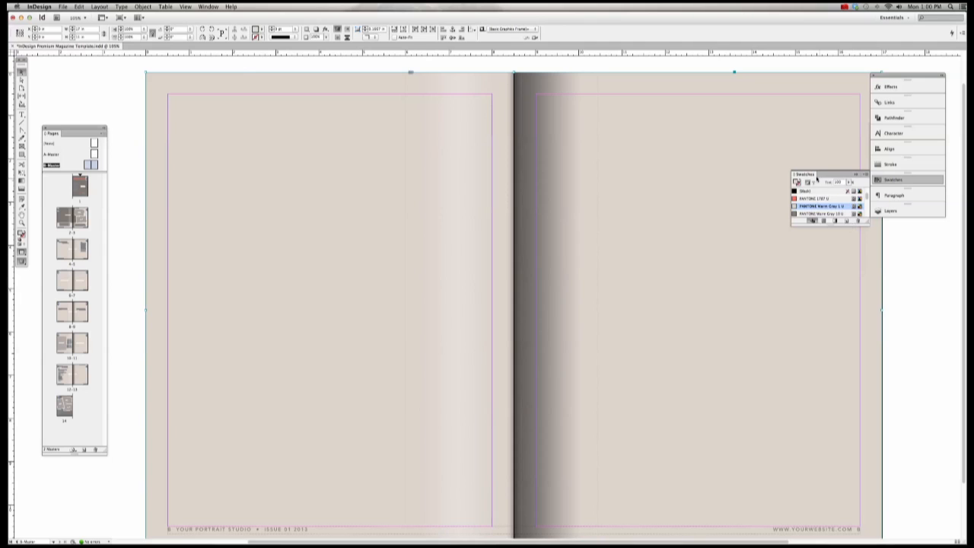
{"action": "left_click_drag", "start_coordinate": [817, 178], "coordinate": [868, 244]}
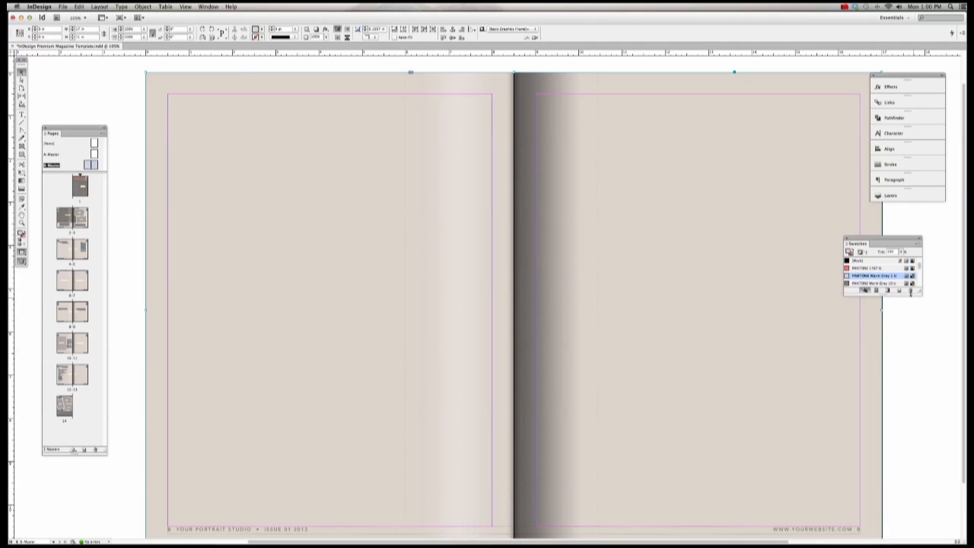
{"action": "left_click_drag", "start_coordinate": [911, 291], "coordinate": [917, 402]}
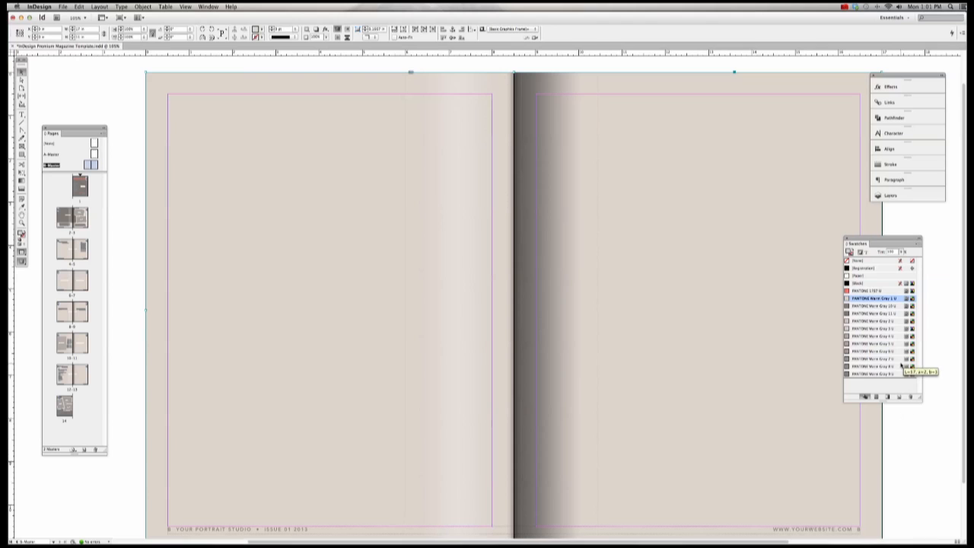
{"action": "left_click_drag", "start_coordinate": [917, 401], "coordinate": [887, 404]}
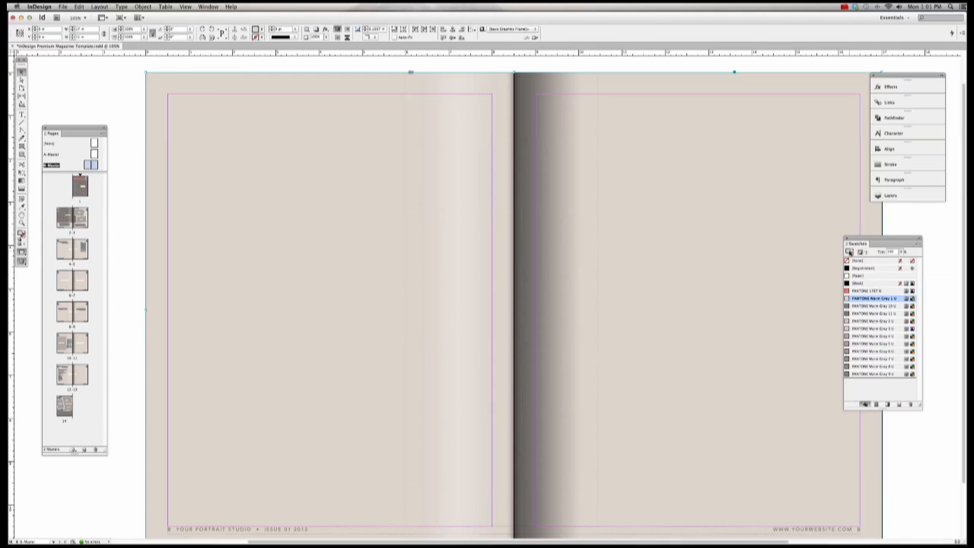
{"action": "left_click", "coordinate": [851, 253]}
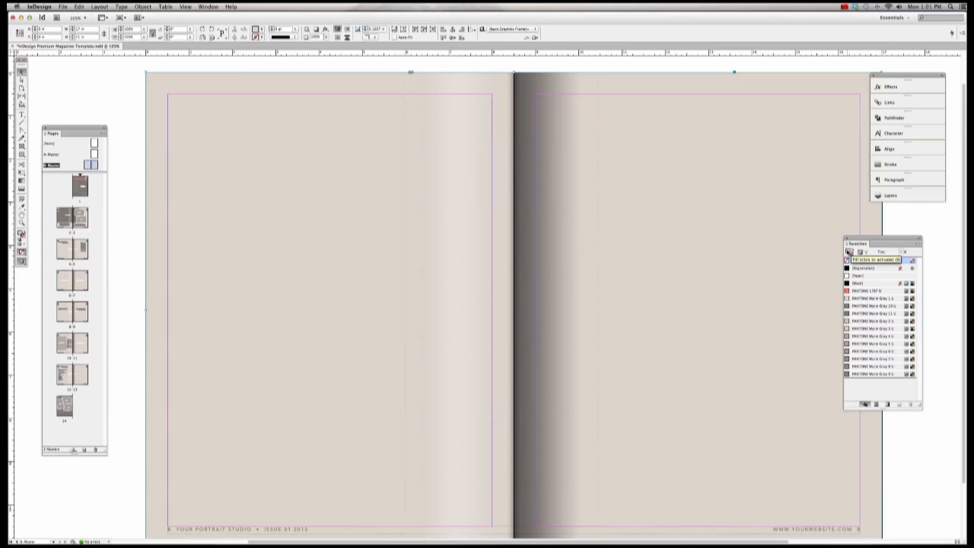
{"action": "left_click", "coordinate": [849, 251]}
{"action": "left_click", "coordinate": [869, 290]}
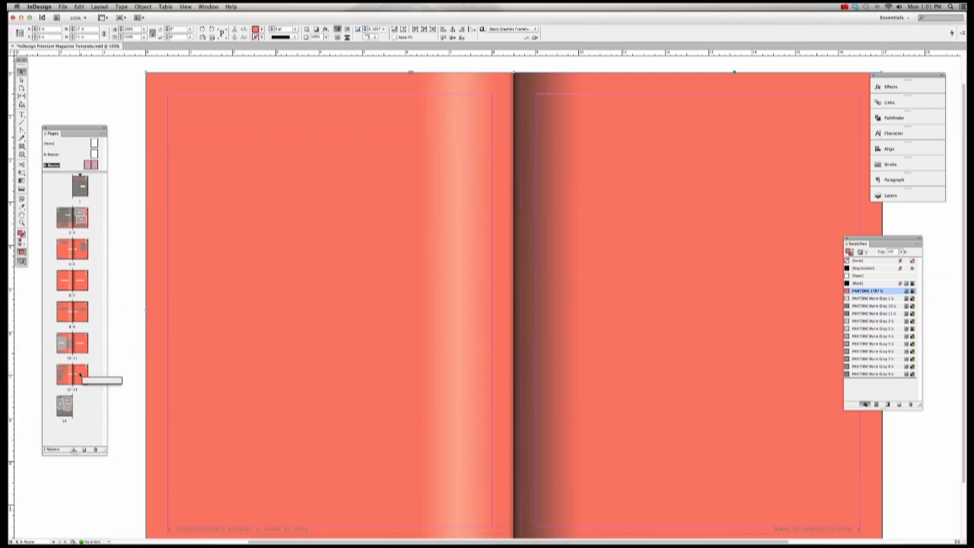
{"action": "left_click", "coordinate": [868, 313]}
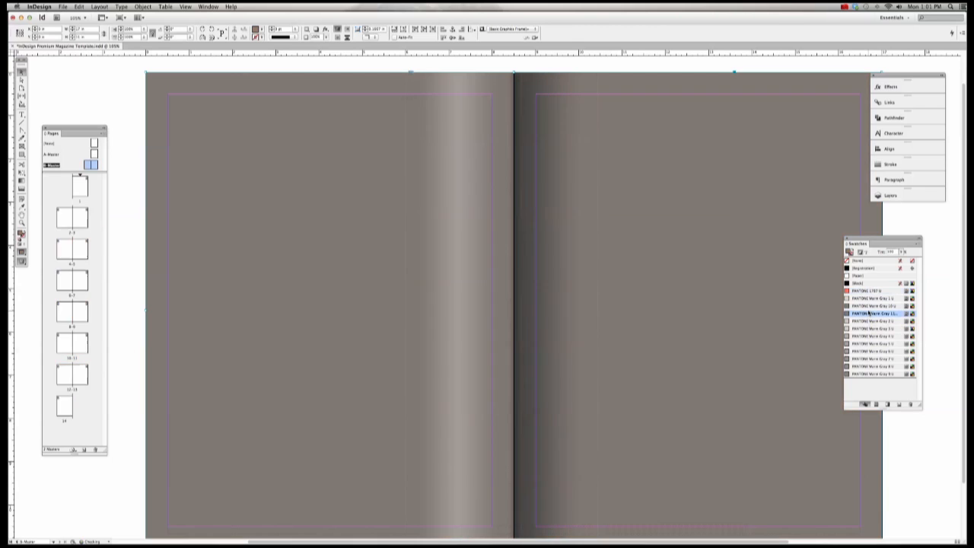
{"action": "left_click", "coordinate": [870, 306]}
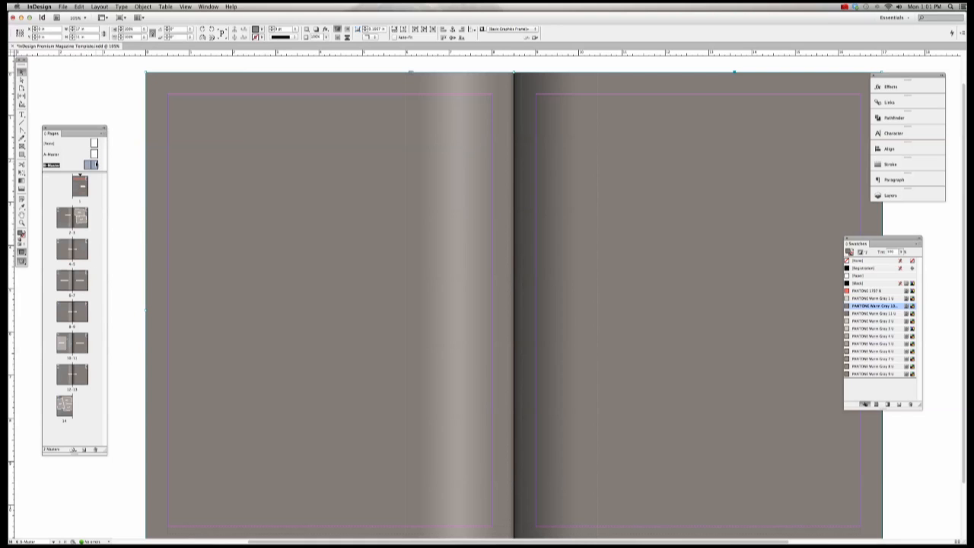
{"action": "double_click", "coordinate": [90, 165]}
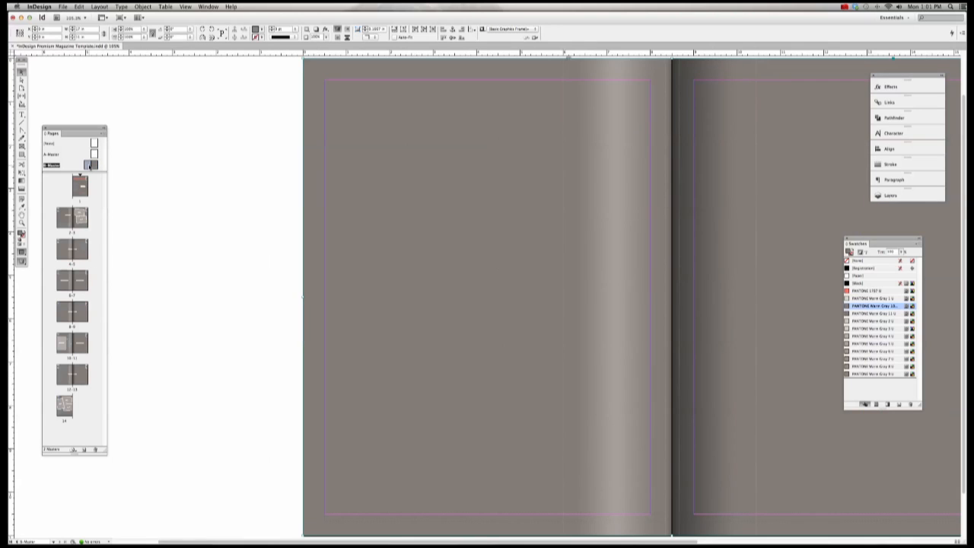
{"action": "left_click", "coordinate": [863, 299]}
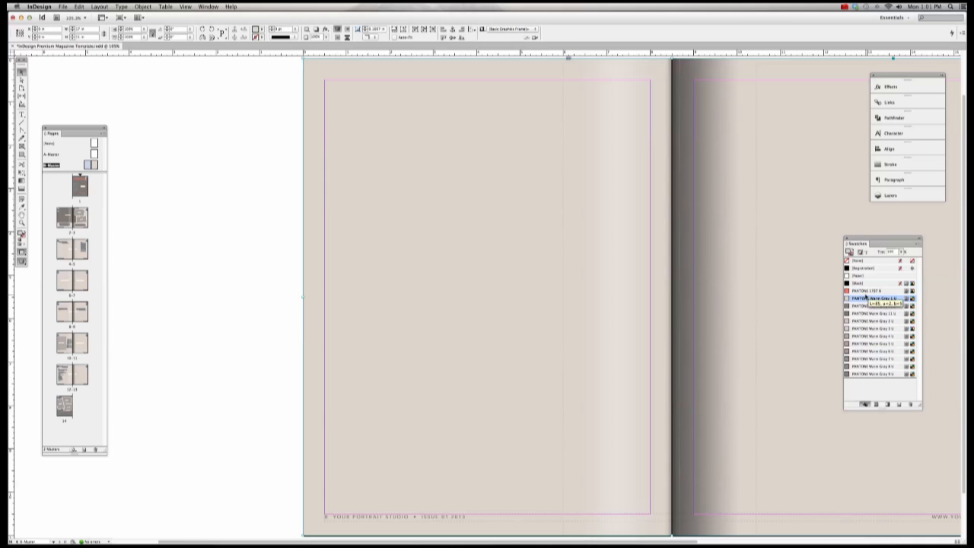
{"action": "left_click", "coordinate": [713, 296]}
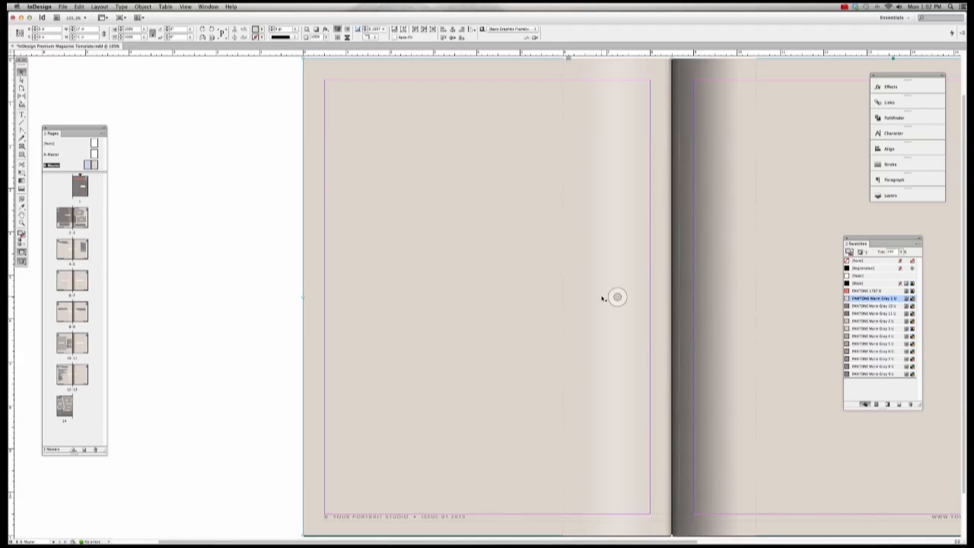
Step: Reselect the page background frame and scroll around the spread
{"action": "left_click", "coordinate": [251, 278]}
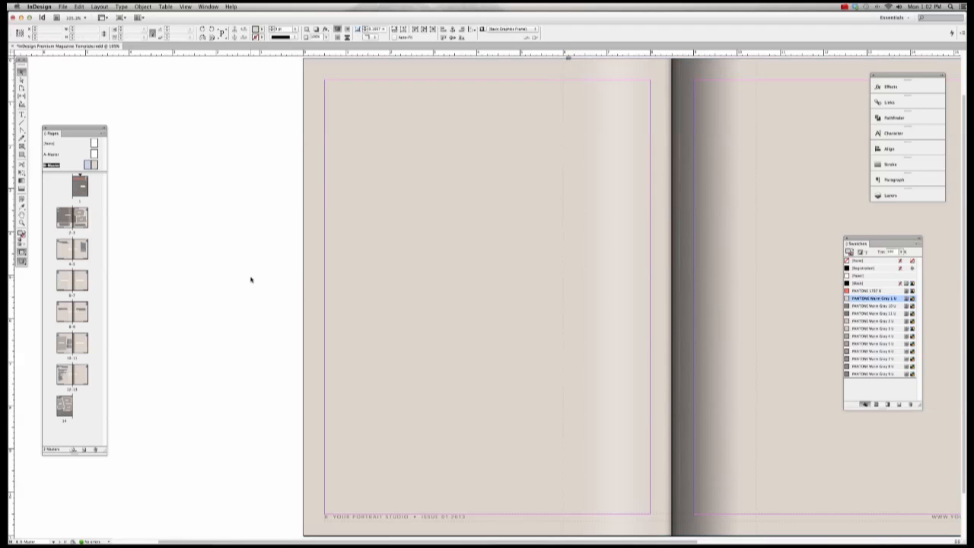
{"action": "left_click", "coordinate": [312, 280]}
{"action": "scroll", "coordinate": [311, 281], "scroll_direction": "right", "scroll_amount": 2}
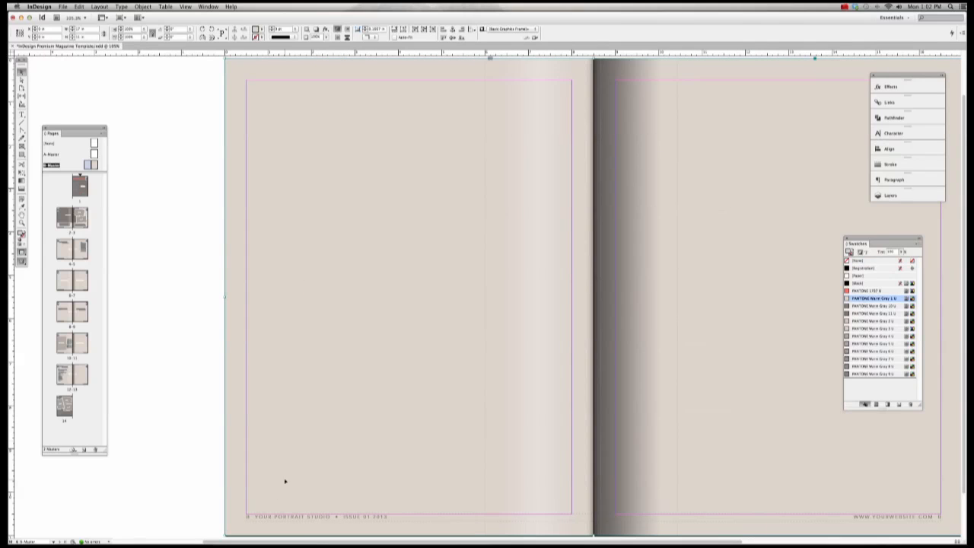
{"action": "scroll", "coordinate": [331, 430], "scroll_direction": "down", "scroll_amount": 2}
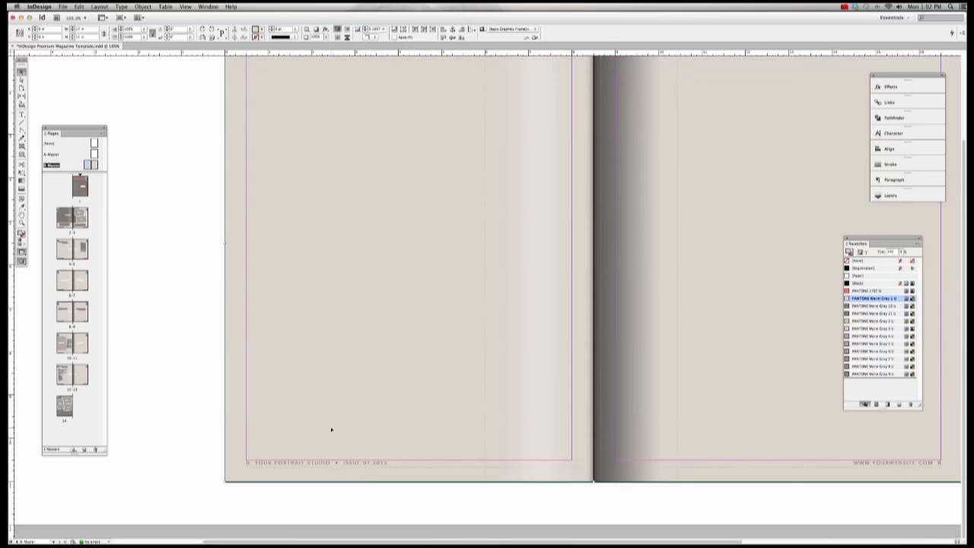
{"action": "scroll", "coordinate": [331, 430], "scroll_direction": "right", "scroll_amount": 10}
{"action": "scroll", "coordinate": [319, 448], "scroll_direction": "left", "scroll_amount": 4}
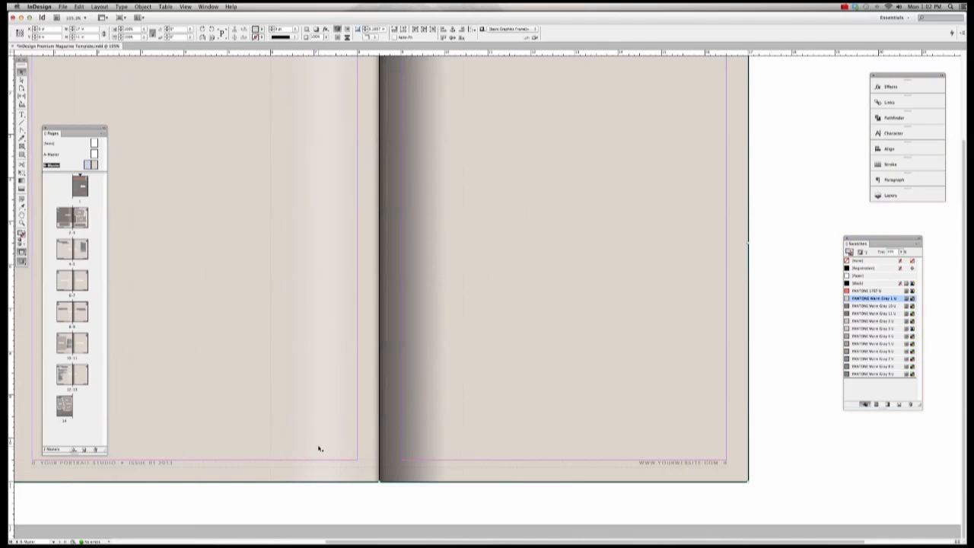
{"action": "scroll", "coordinate": [319, 448], "scroll_direction": "left", "scroll_amount": 2}
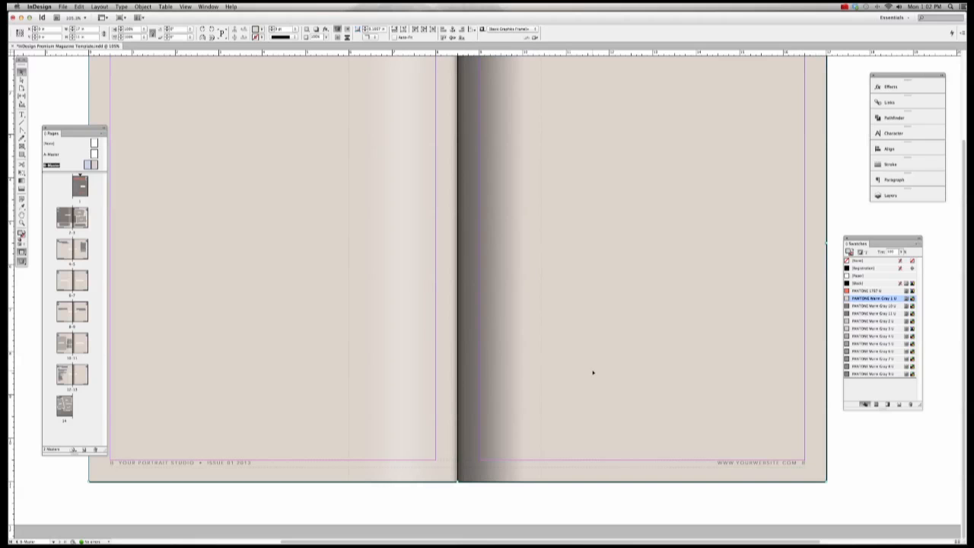
Step: Step through spreads 2–3 and 4–5 to reach the pages 12–13 spread
{"action": "double_click", "coordinate": [65, 220]}
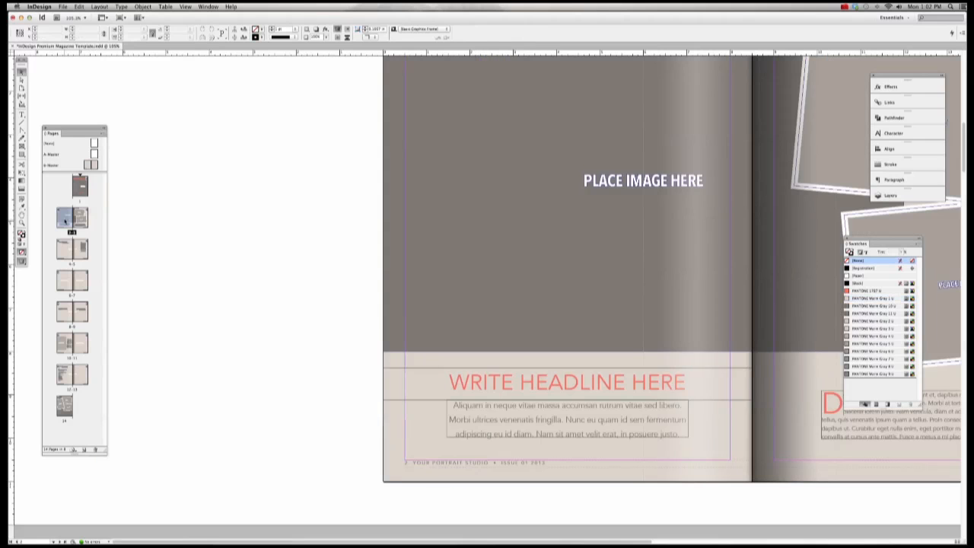
{"action": "scroll", "coordinate": [495, 445], "scroll_direction": "right", "scroll_amount": 10}
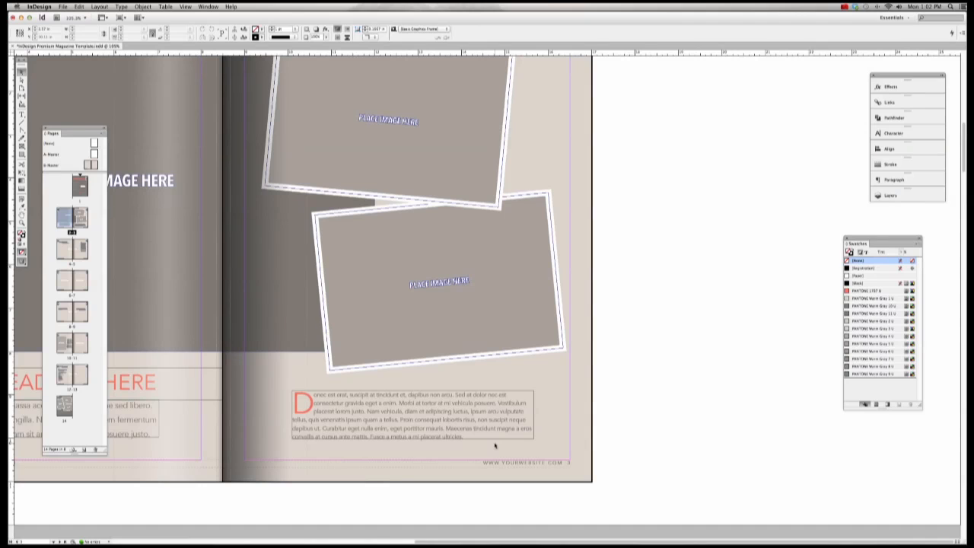
{"action": "double_click", "coordinate": [84, 251]}
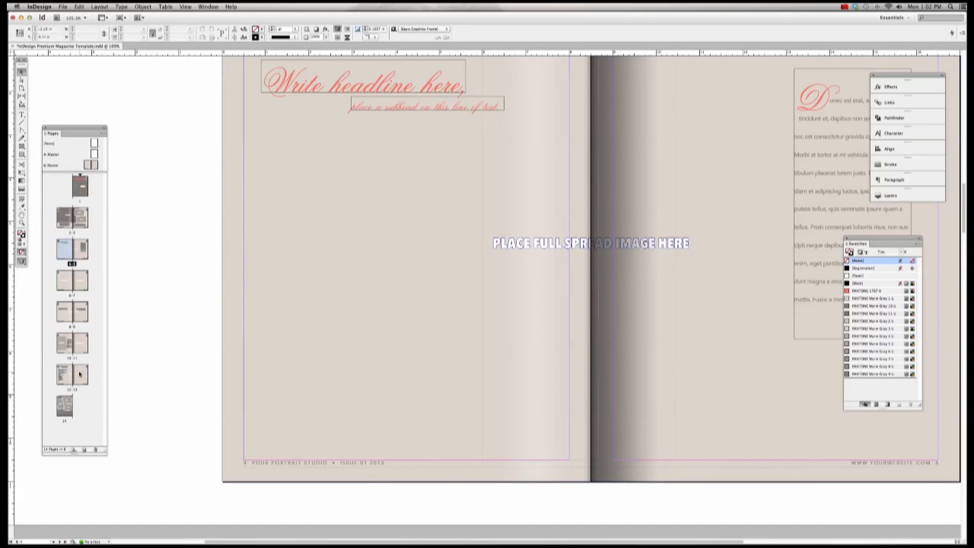
{"action": "double_click", "coordinate": [79, 373]}
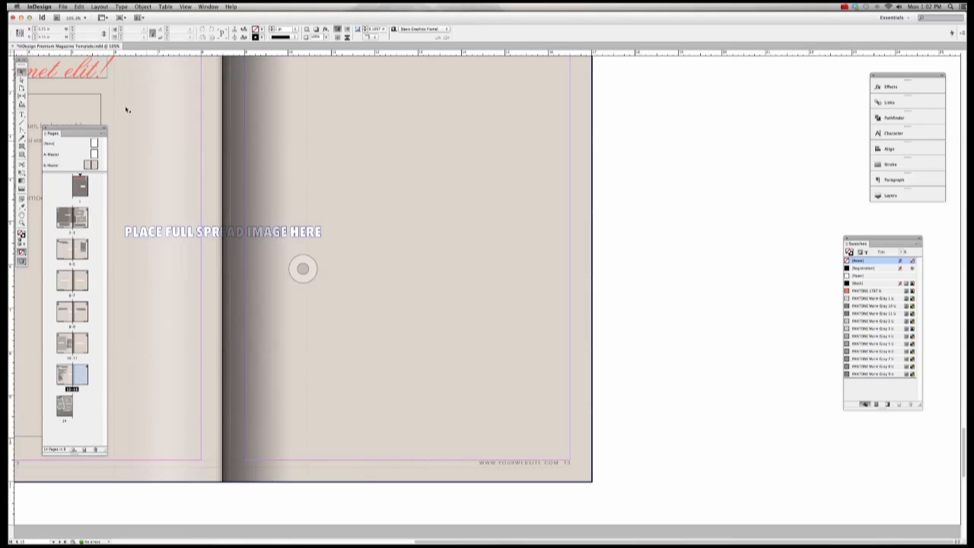
Step: Insert 2 pages after page 13 using the B-Master master
{"action": "left_click", "coordinate": [100, 134]}
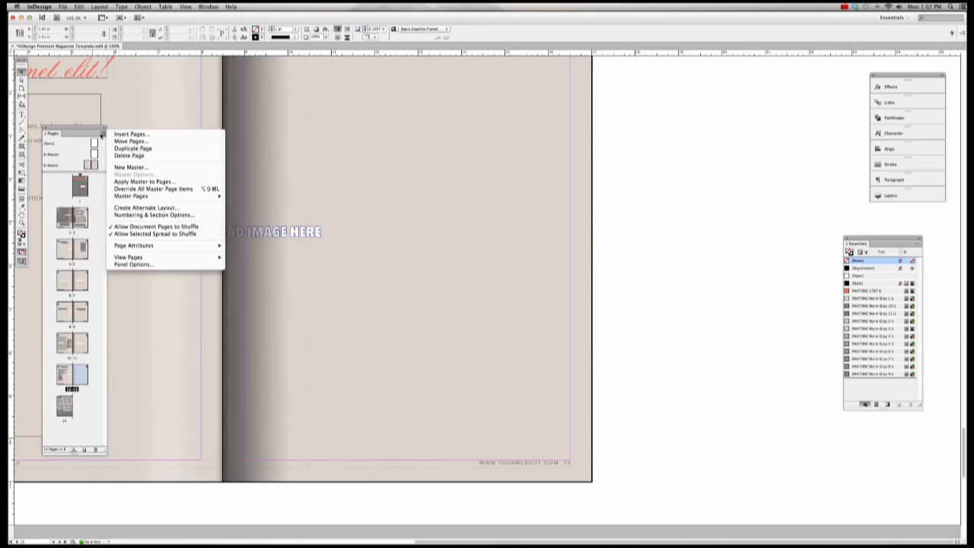
{"action": "left_click", "coordinate": [126, 135]}
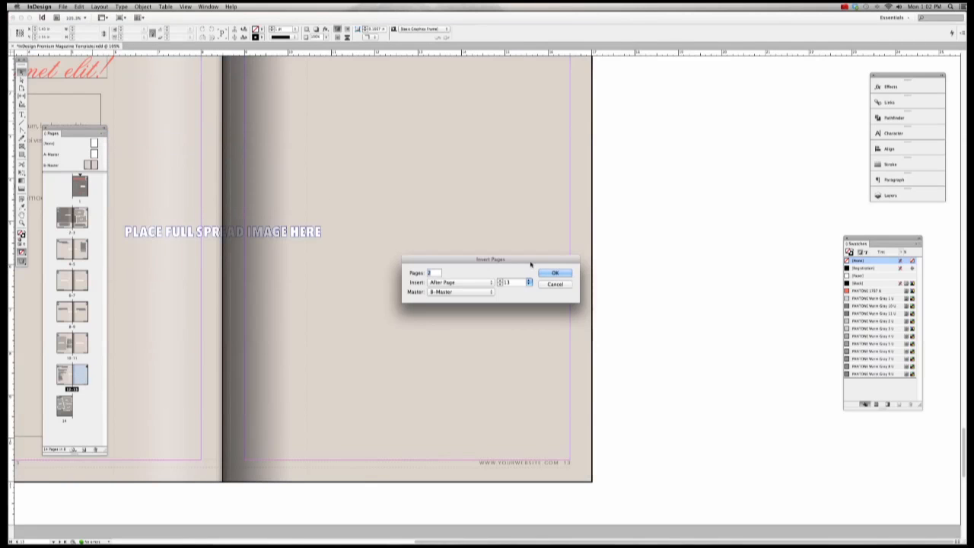
{"action": "left_click", "coordinate": [555, 272]}
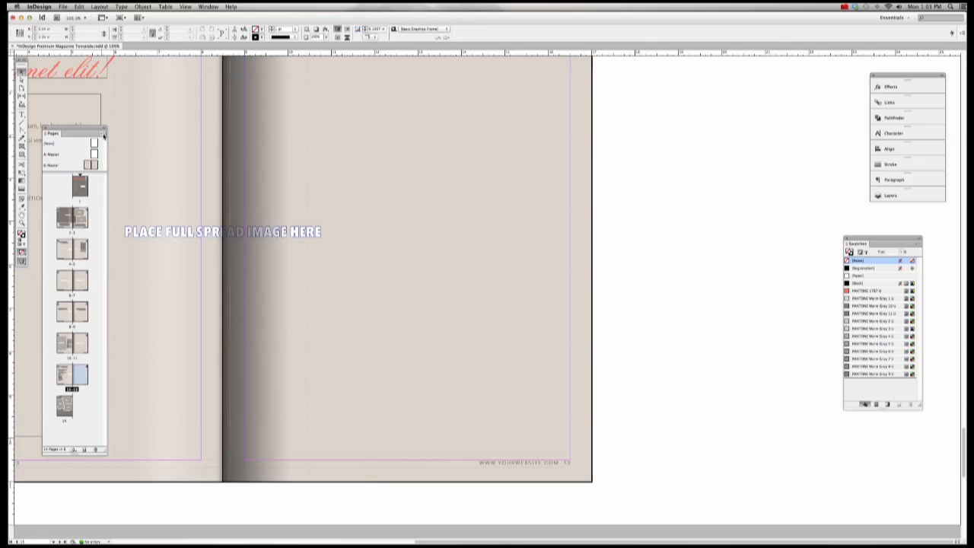
{"action": "left_click", "coordinate": [104, 135]}
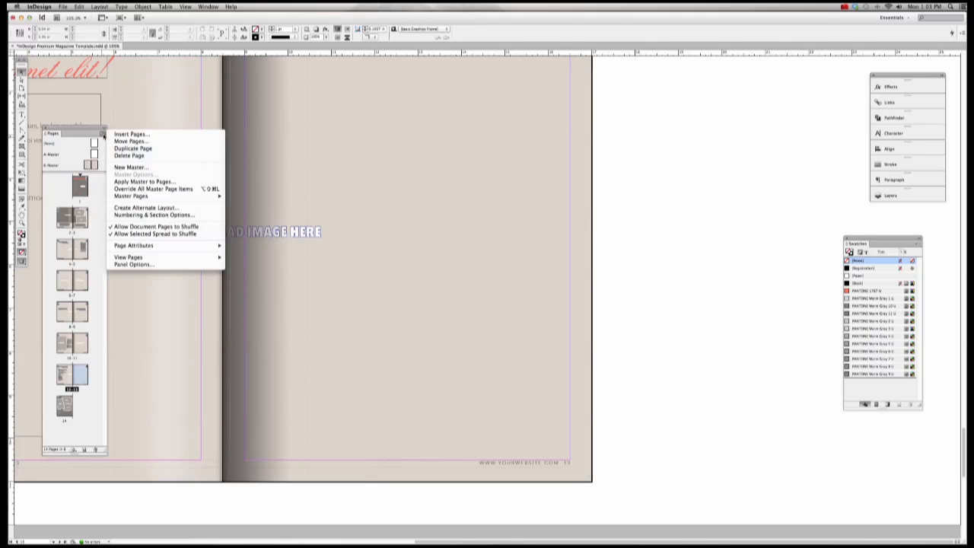
{"action": "left_click", "coordinate": [131, 135]}
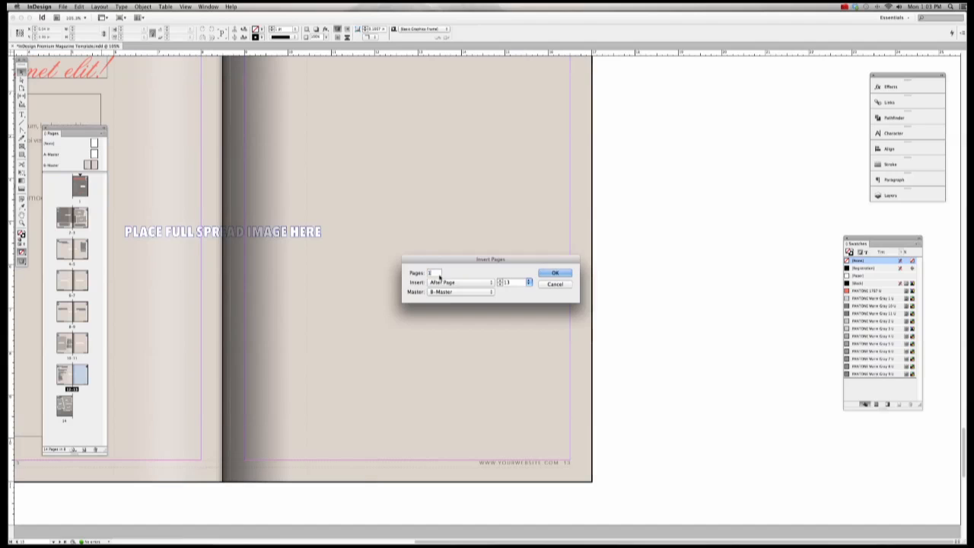
{"action": "left_click", "coordinate": [478, 283]}
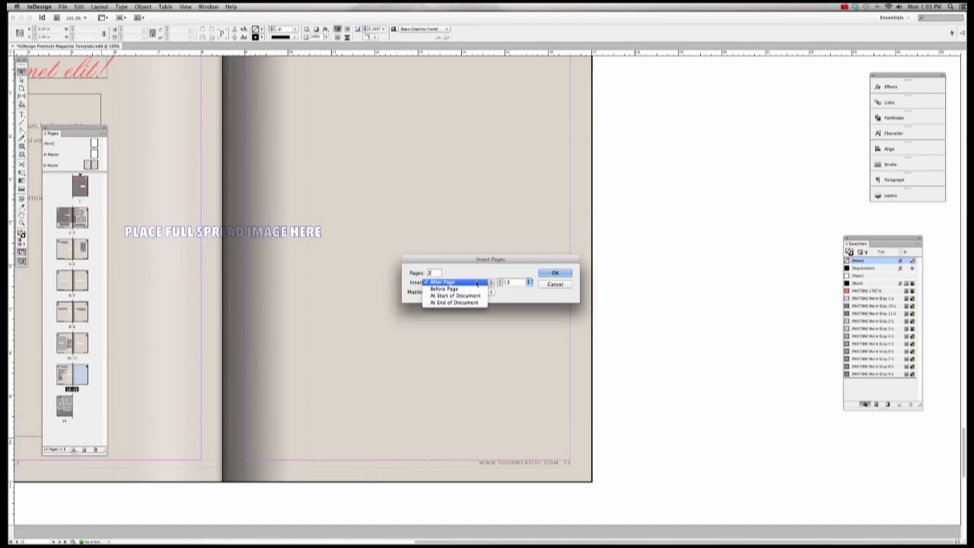
{"action": "left_click", "coordinate": [477, 283]}
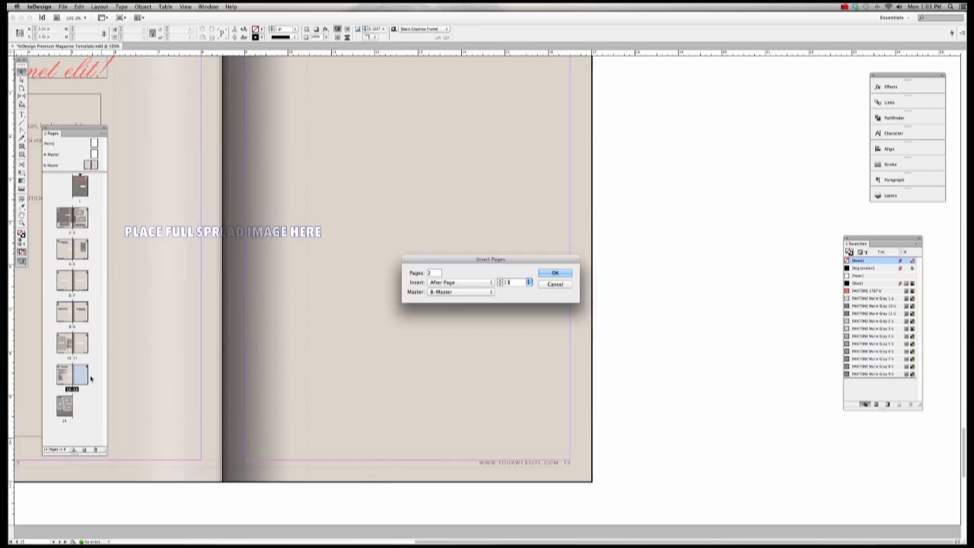
{"action": "left_click", "coordinate": [458, 292]}
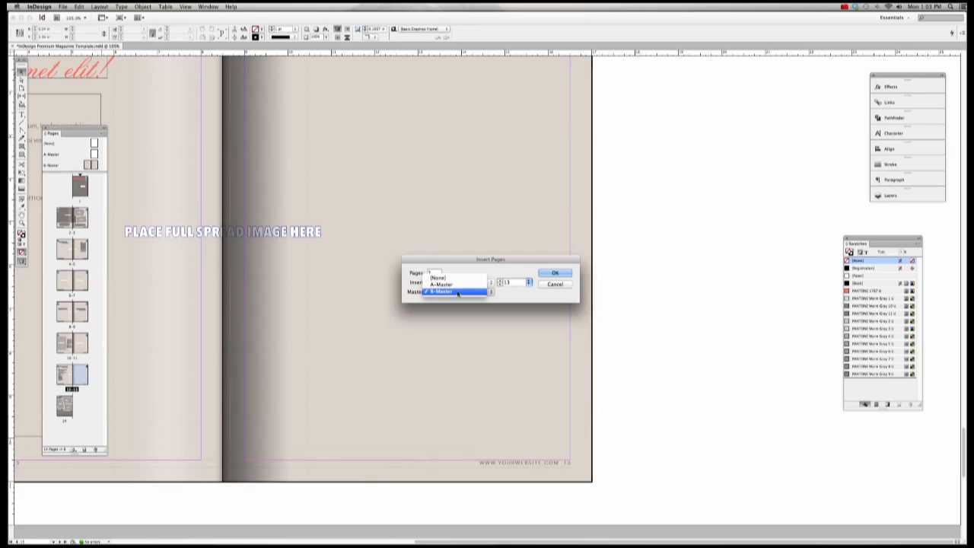
{"action": "left_click", "coordinate": [458, 292]}
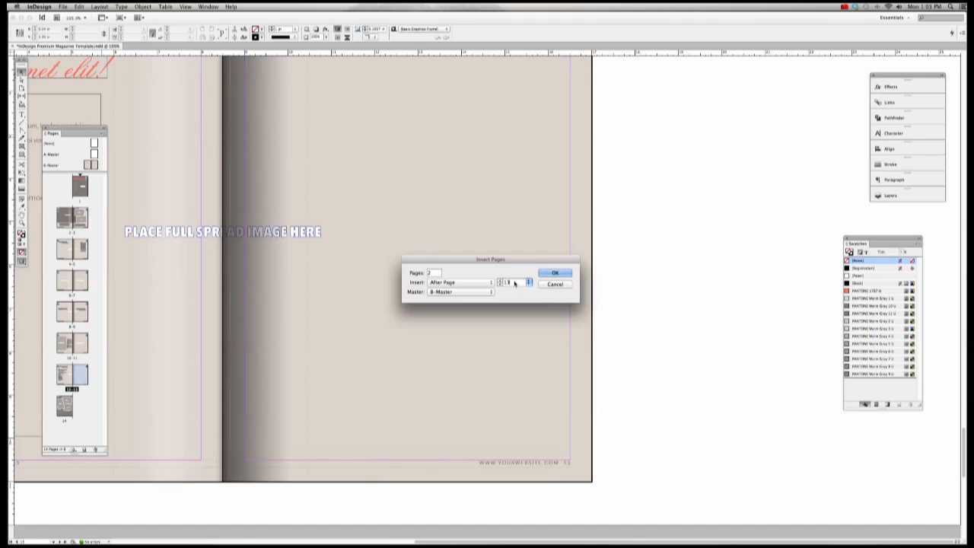
{"action": "left_click", "coordinate": [471, 283]}
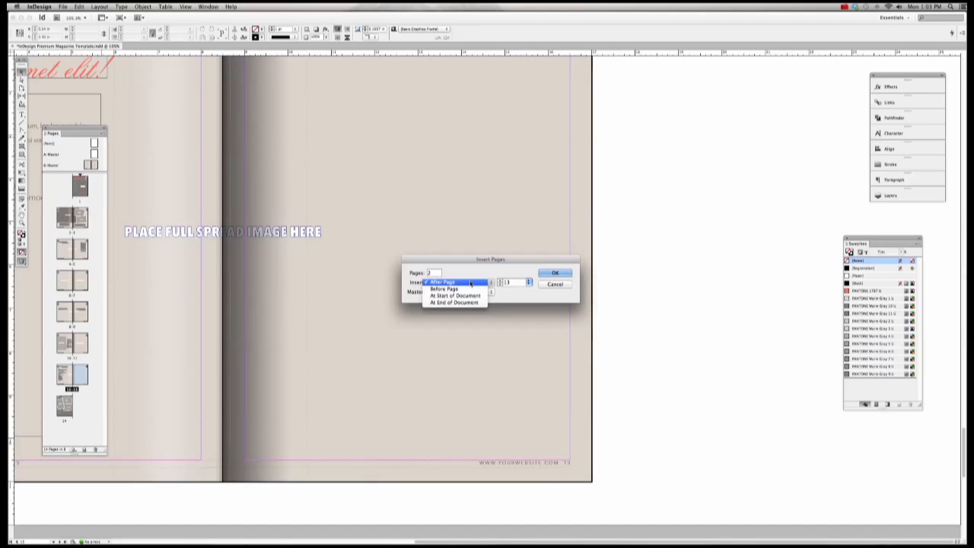
{"action": "left_click", "coordinate": [471, 282]}
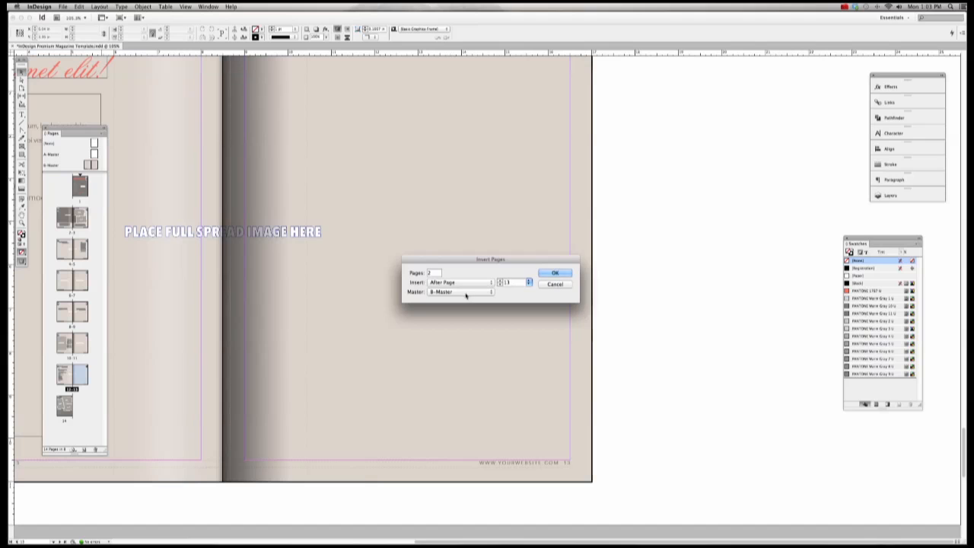
{"action": "left_click", "coordinate": [556, 273]}
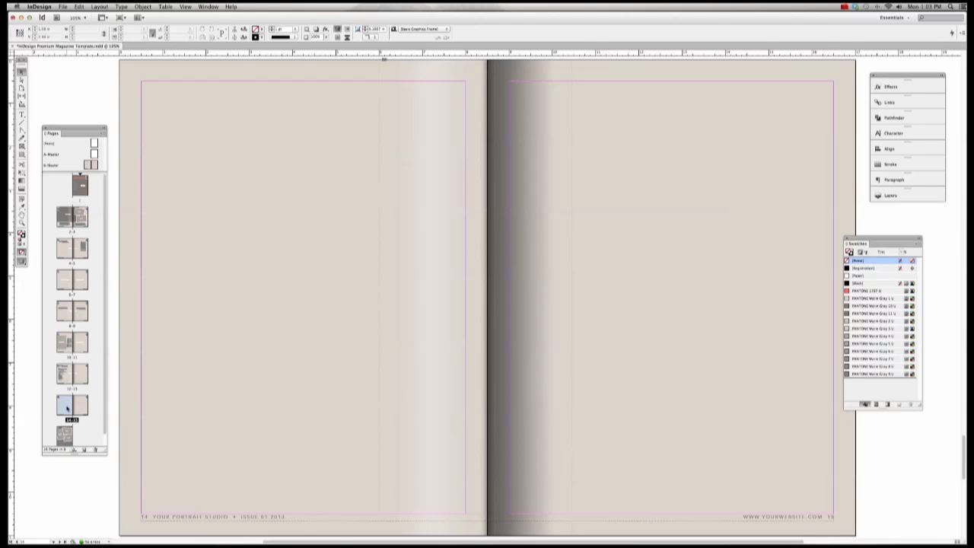
Step: View the new pages 14–15, then open the B-Master spread
{"action": "double_click", "coordinate": [67, 409]}
{"action": "double_click", "coordinate": [84, 409]}
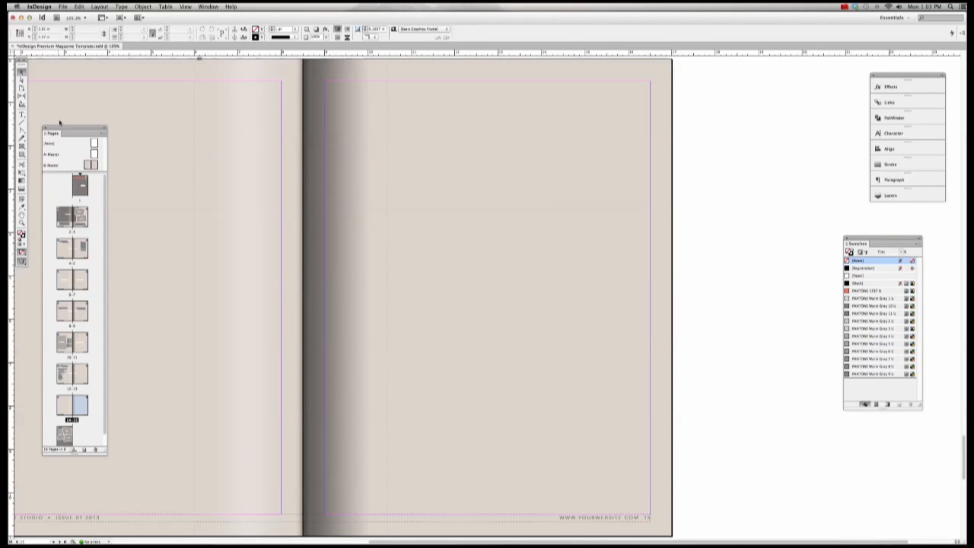
{"action": "double_click", "coordinate": [88, 165]}
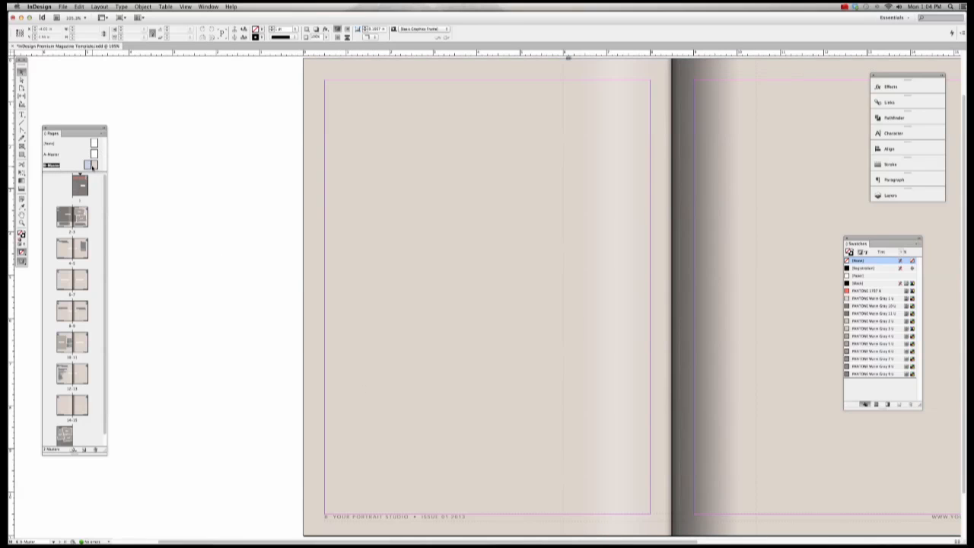
Step: Replace YOUR PORTRAIT STUDIO in the footer with the photographer's studio name and PORTRAITS
{"action": "left_click", "coordinate": [376, 517]}
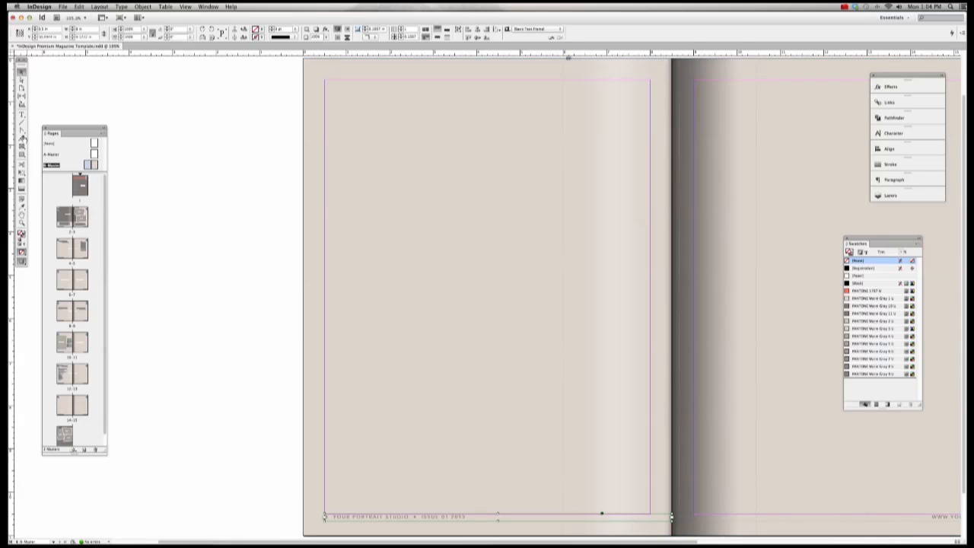
{"action": "left_click", "coordinate": [22, 114]}
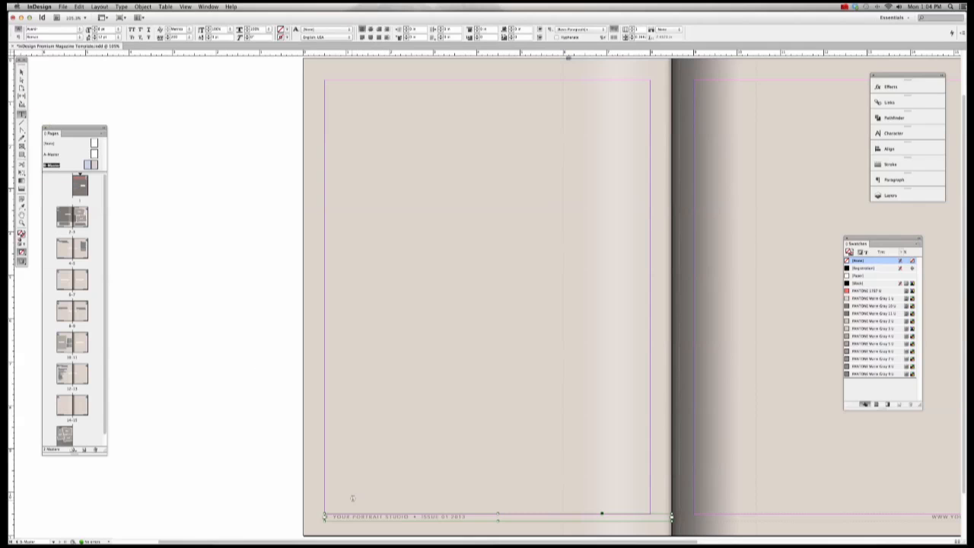
{"action": "double_click", "coordinate": [342, 517]}
{"action": "left_click_drag", "start_coordinate": [350, 517], "coordinate": [410, 516]}
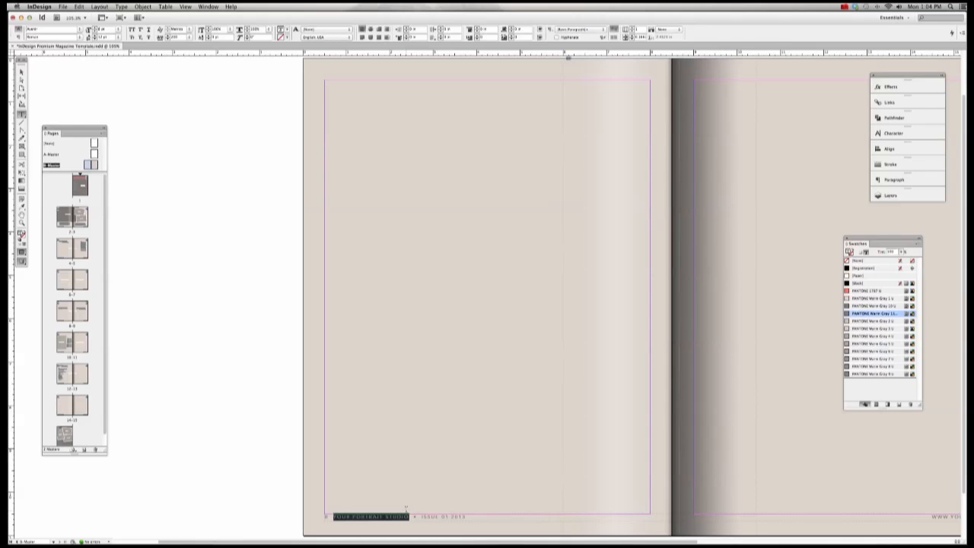
{"action": "type", "text": "SHOAN LOFY"}
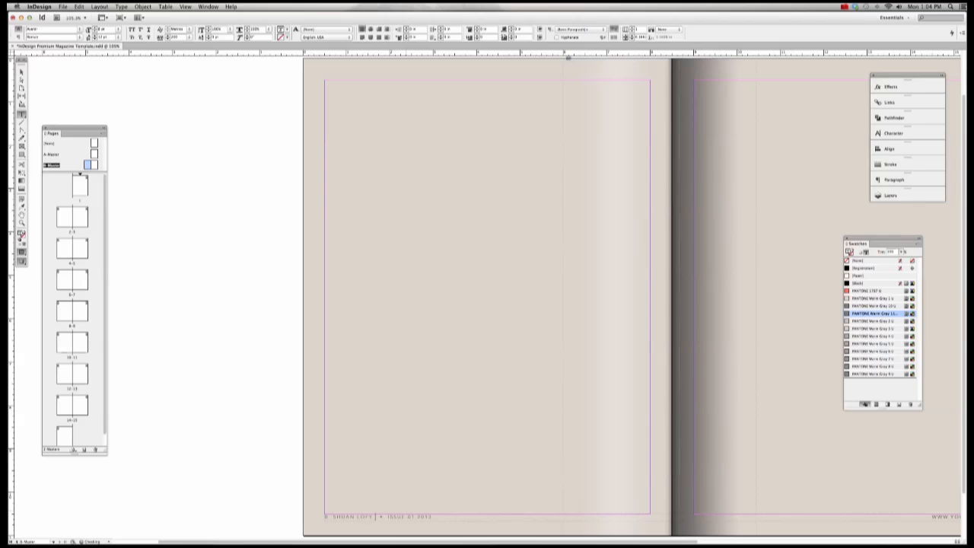
{"action": "key", "text": "BackSpace"}
{"action": "key", "text": "BackSpace"}
{"action": "key", "text": "BackSpace"}
{"action": "key", "text": "BackSpace"}
{"action": "key", "text": "BackSpace"}
{"action": "key", "text": "BackSpace"}
{"action": "key", "text": "BackSpace"}
{"action": "key", "text": "BackSpace"}
Step: Replace the divider before ISSUE 01 2013 with a • bullet
{"action": "left_click_drag", "start_coordinate": [427, 516], "coordinate": [473, 517]}
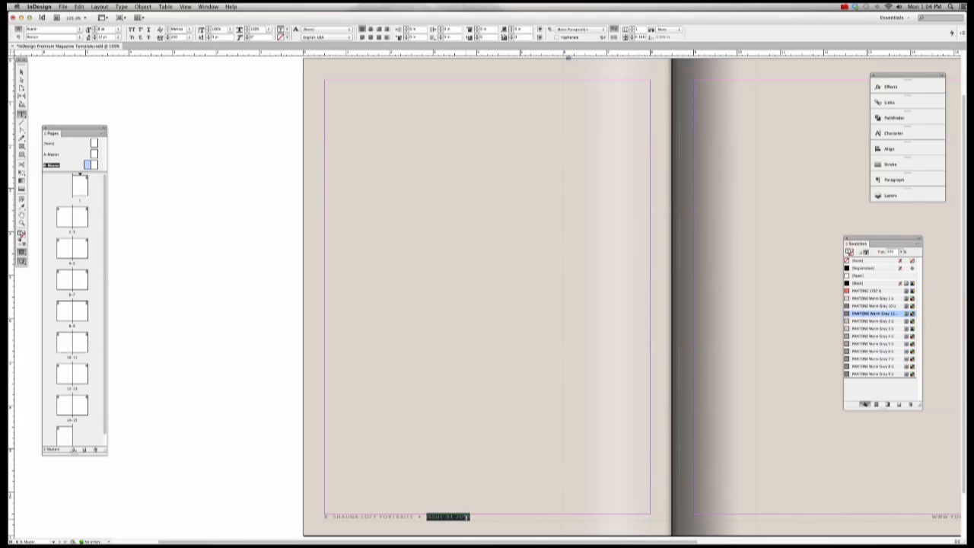
{"action": "left_click", "coordinate": [419, 517]}
{"action": "double_click", "coordinate": [420, 516]}
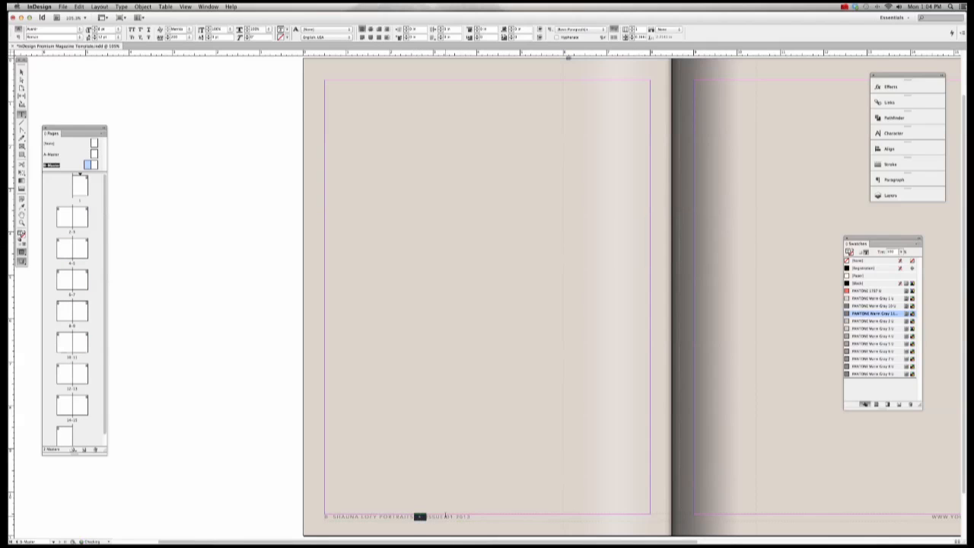
{"action": "left_click", "coordinate": [420, 516]}
{"action": "key", "text": "BackSpace"}
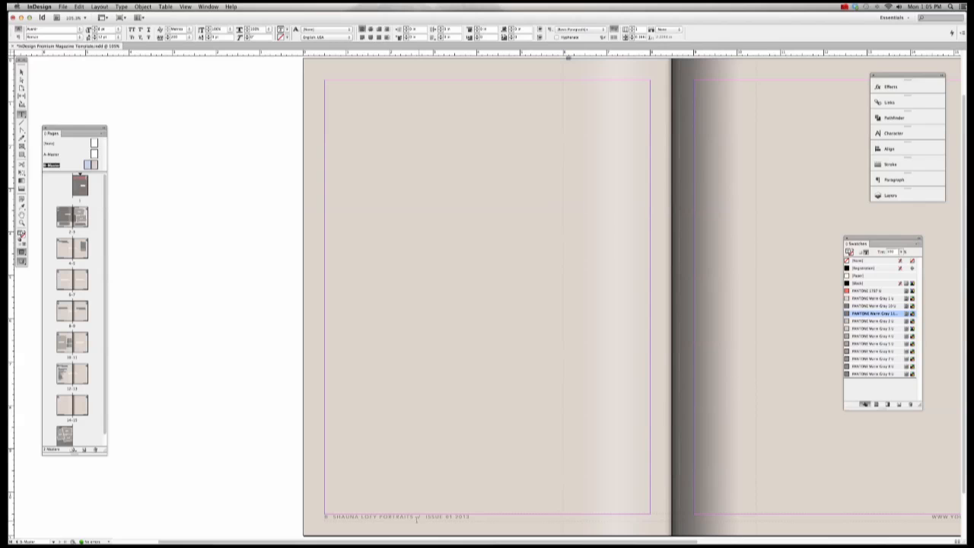
{"action": "left_click_drag", "start_coordinate": [421, 516], "coordinate": [418, 517]}
{"action": "type", "text": "•"}
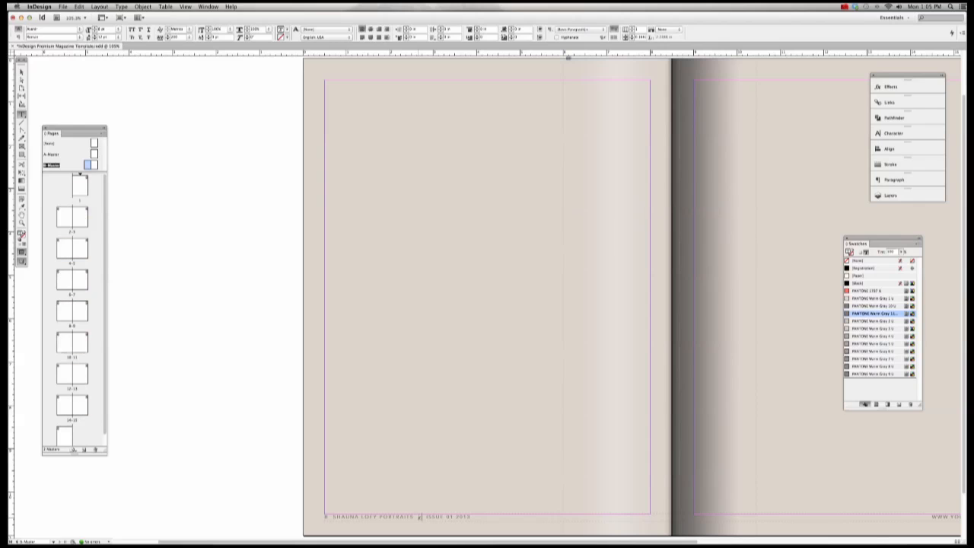
{"action": "left_click_drag", "start_coordinate": [472, 516], "coordinate": [325, 517]}
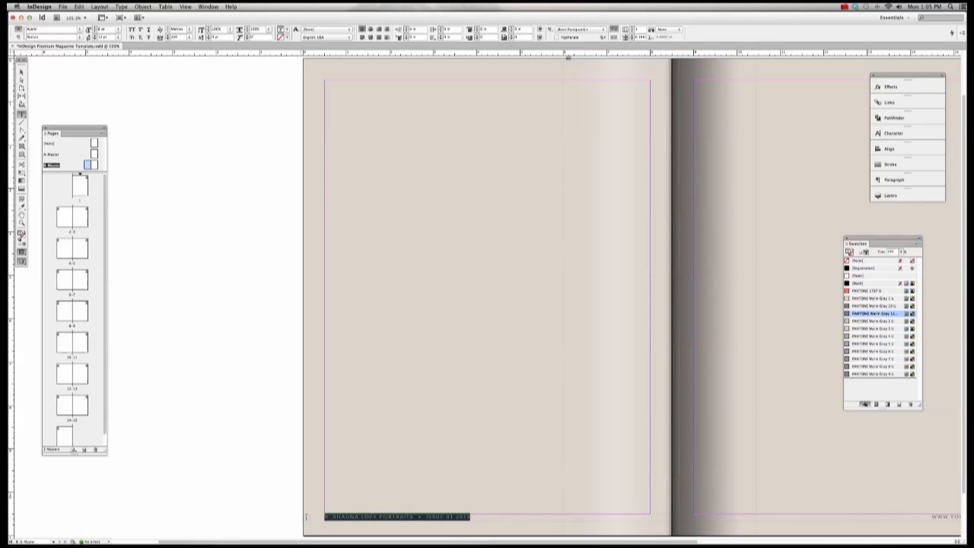
{"action": "left_click", "coordinate": [480, 517]}
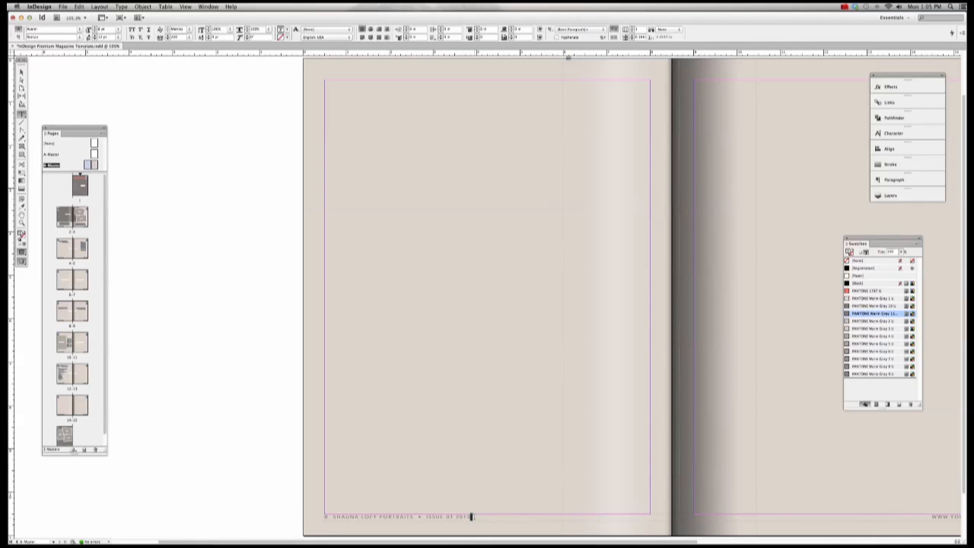
{"action": "left_click_drag", "start_coordinate": [472, 516], "coordinate": [236, 516]}
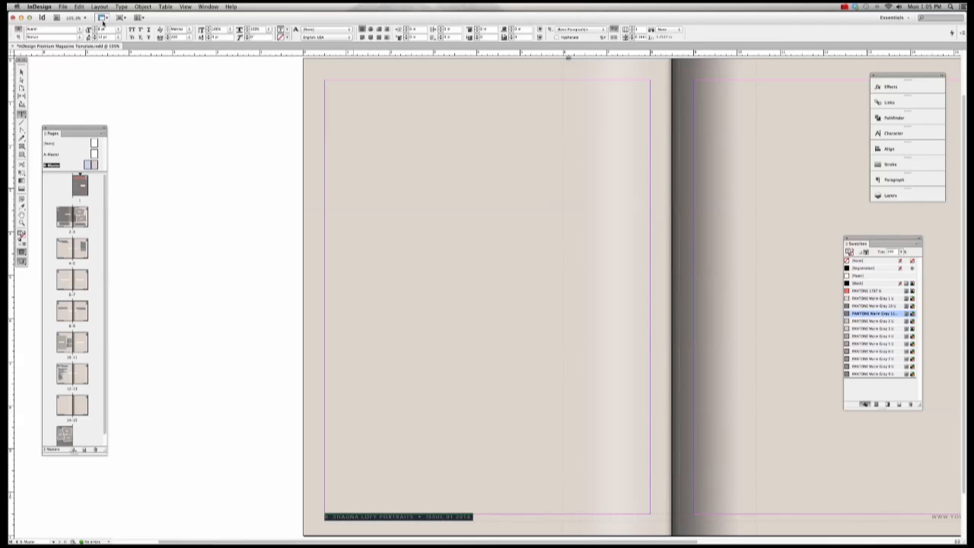
{"action": "left_click", "coordinate": [80, 31]}
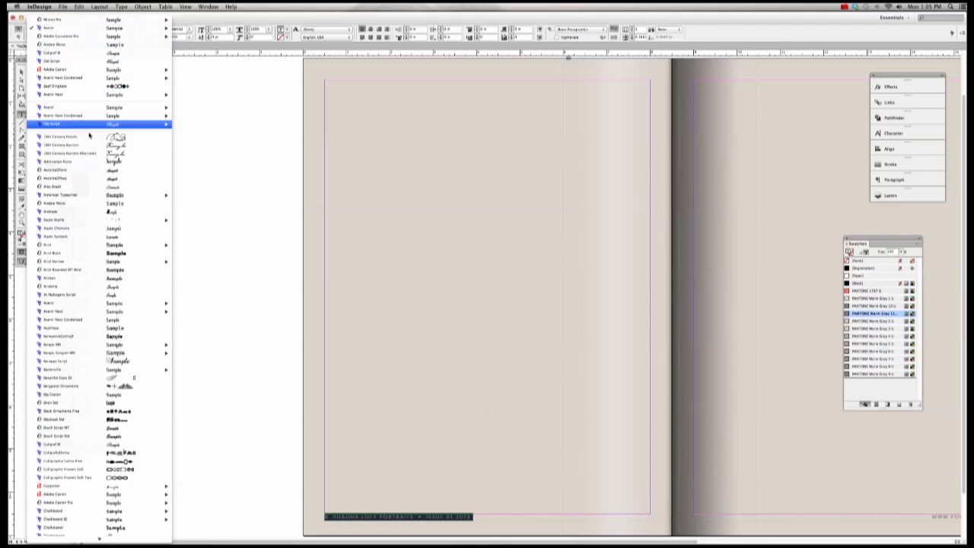
{"action": "left_click", "coordinate": [100, 189]}
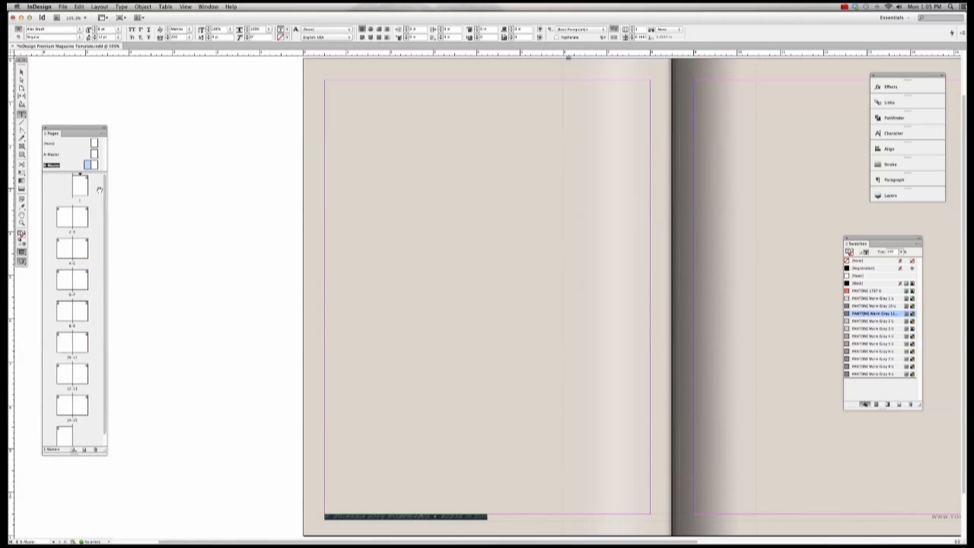
{"action": "left_click", "coordinate": [423, 516]}
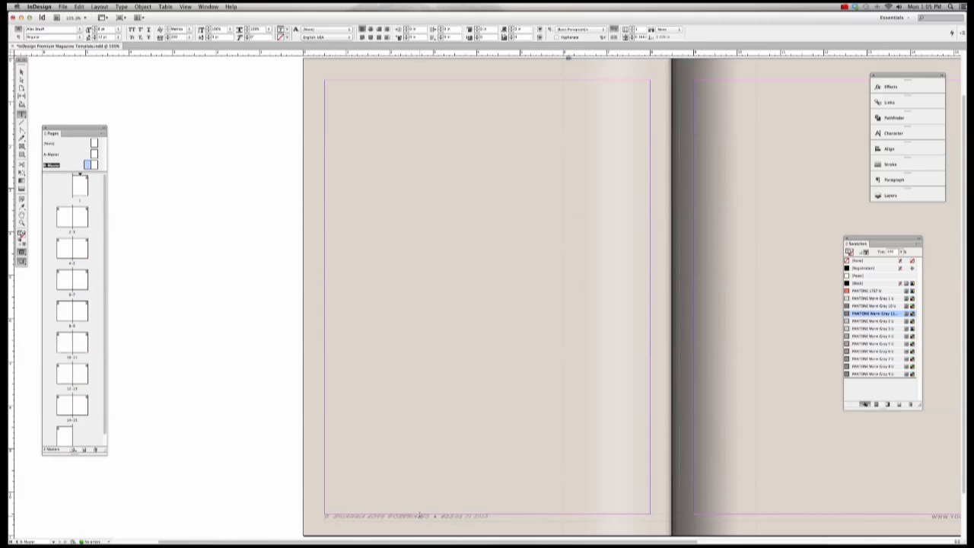
{"action": "key", "text": "super+space"}
{"action": "left_click_drag", "start_coordinate": [311, 489], "coordinate": [500, 526]}
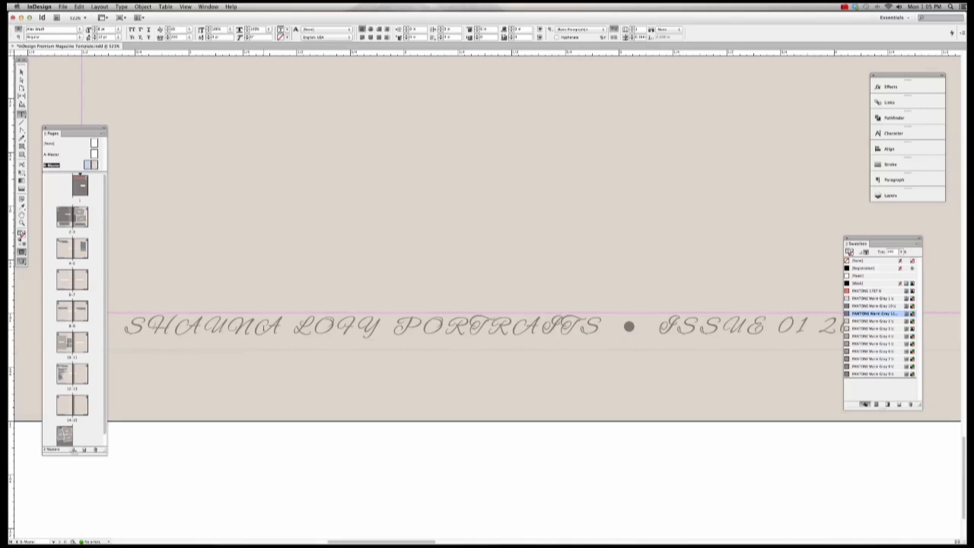
{"action": "scroll", "coordinate": [150, 324], "scroll_direction": "down", "scroll_amount": 3}
{"action": "scroll", "coordinate": [241, 331], "scroll_direction": "up", "scroll_amount": 8}
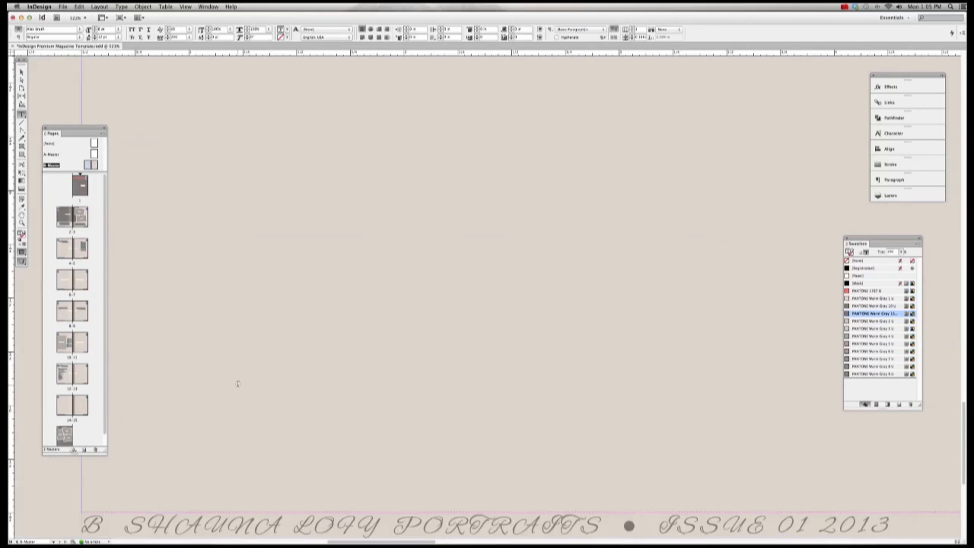
{"action": "scroll", "coordinate": [239, 383], "scroll_direction": "down", "scroll_amount": 1}
{"action": "key", "text": "super+minus"}
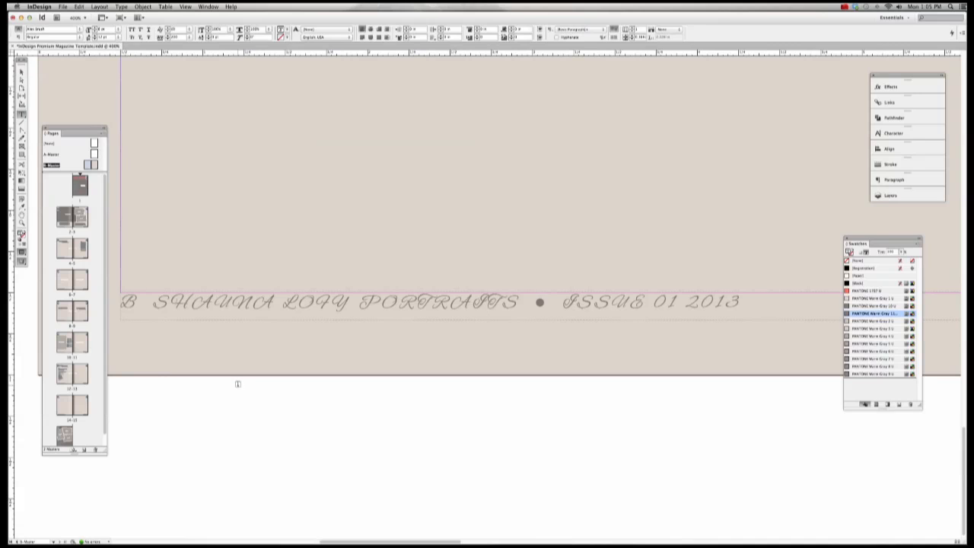
{"action": "left_click_drag", "start_coordinate": [122, 308], "coordinate": [745, 318]}
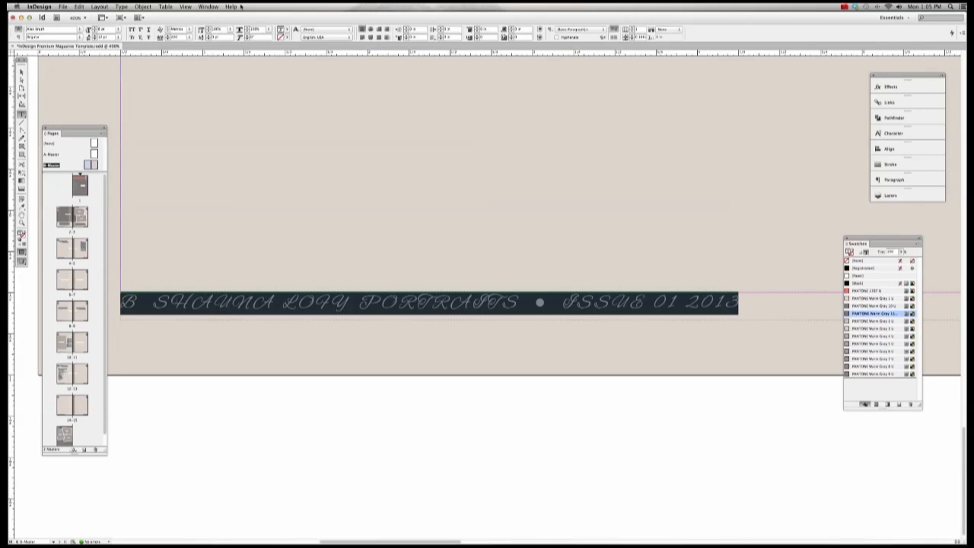
{"action": "left_click", "coordinate": [122, 6]}
{"action": "mouse_move", "coordinate": [144, 110]}
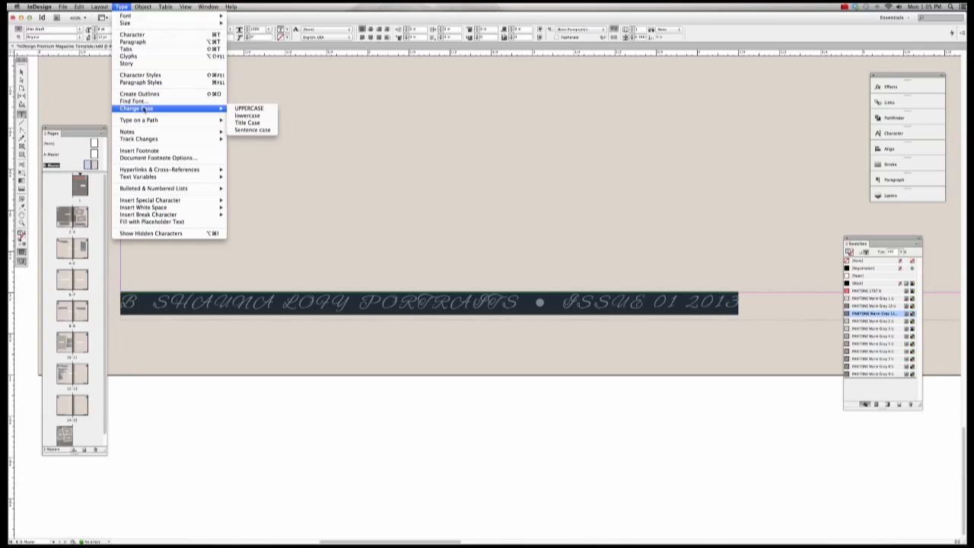
{"action": "left_click", "coordinate": [259, 124]}
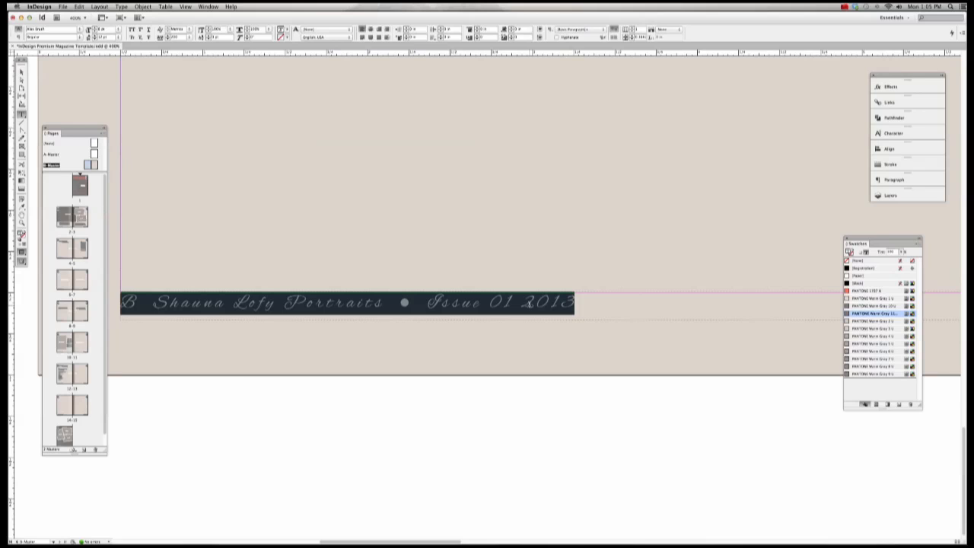
{"action": "key", "text": "super+z"}
{"action": "key", "text": "super+z"}
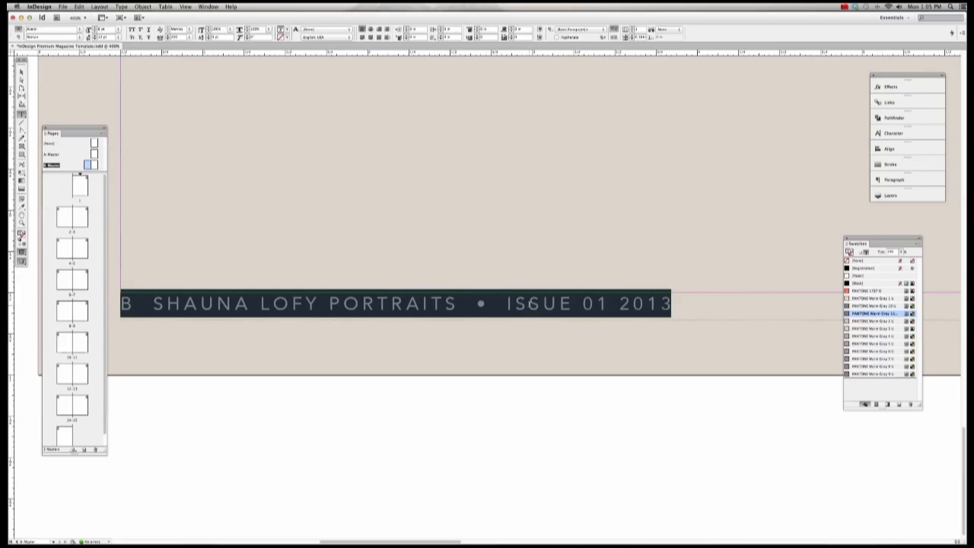
{"action": "left_click", "coordinate": [474, 306]}
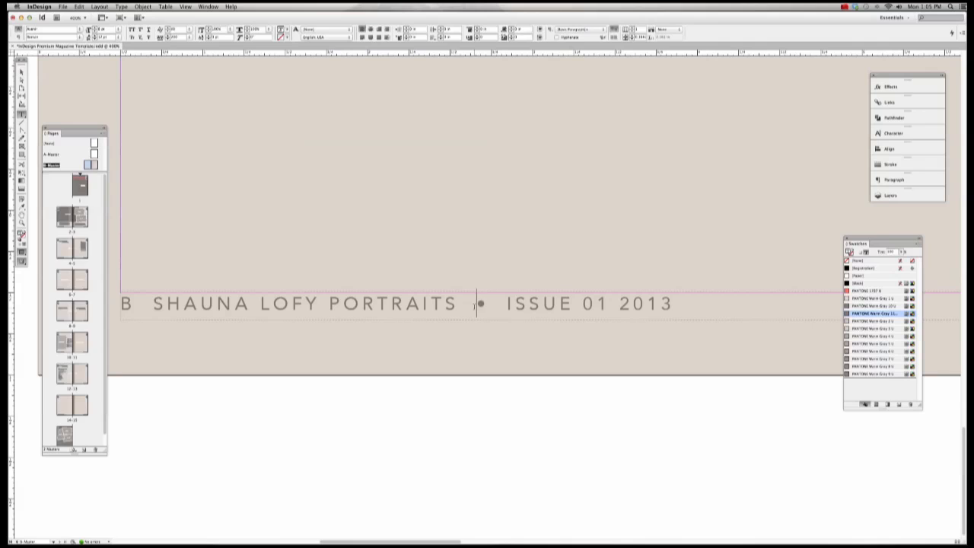
{"action": "scroll", "coordinate": [474, 306], "scroll_direction": "left", "scroll_amount": 3}
{"action": "scroll", "coordinate": [545, 302], "scroll_direction": "left", "scroll_amount": 3}
{"action": "scroll", "coordinate": [545, 301], "scroll_direction": "up", "scroll_amount": 2}
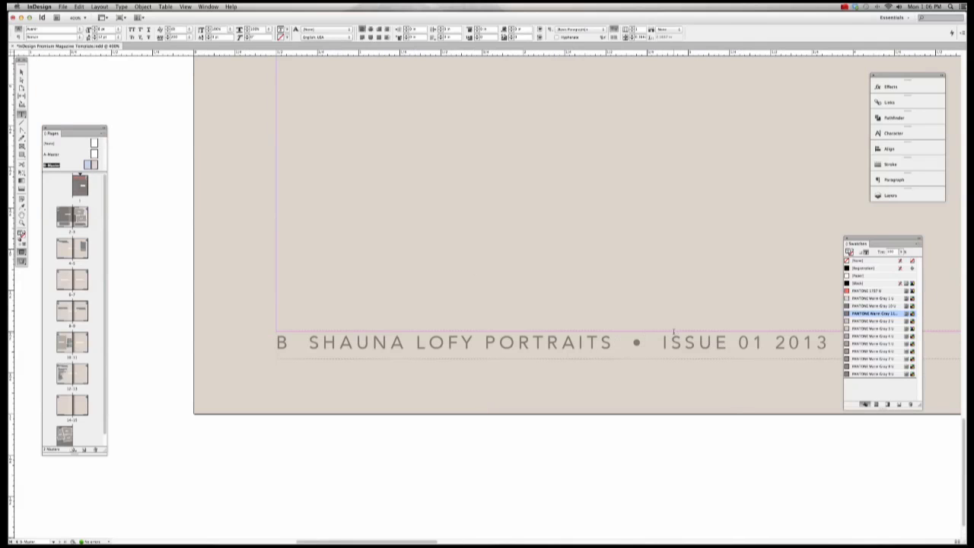
Step: Colour the whole footer line PANTONE 1787 U, then reselect it to check the result
{"action": "left_click_drag", "start_coordinate": [837, 342], "coordinate": [161, 341]}
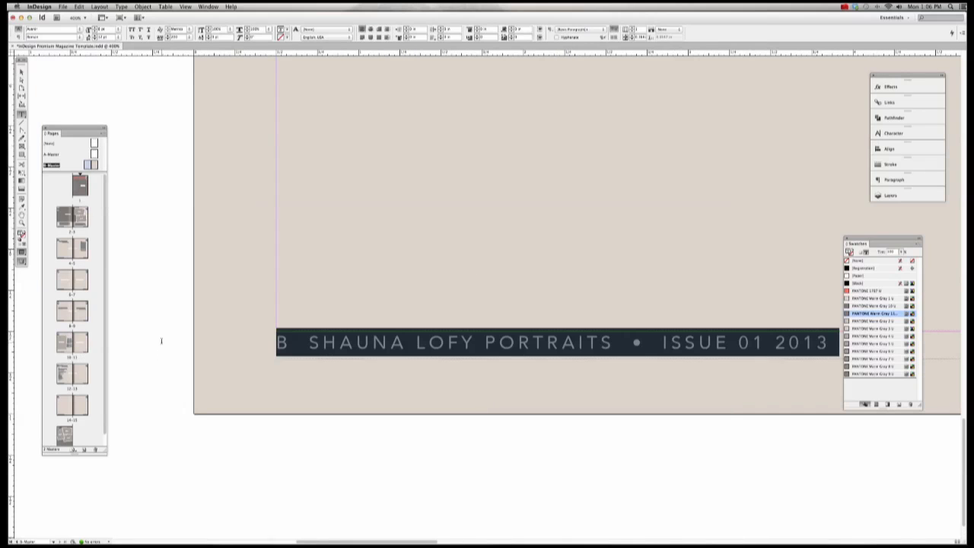
{"action": "left_click", "coordinate": [873, 291]}
{"action": "left_click", "coordinate": [795, 340]}
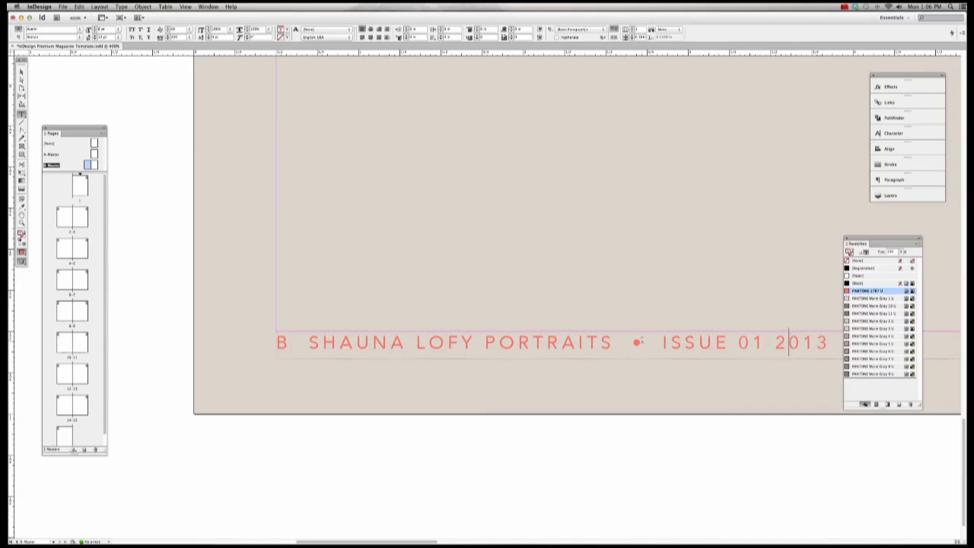
{"action": "double_click", "coordinate": [637, 342]}
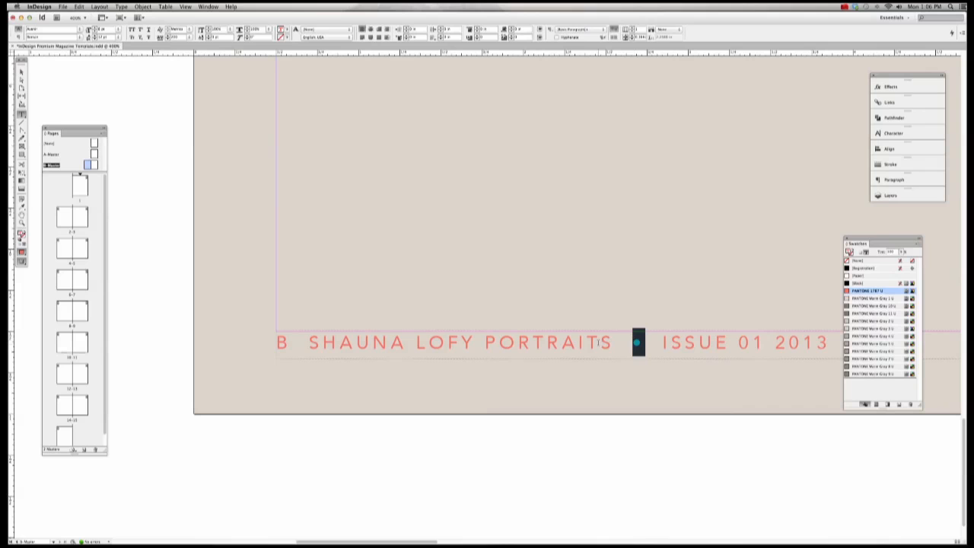
{"action": "left_click_drag", "start_coordinate": [614, 342], "coordinate": [309, 343]}
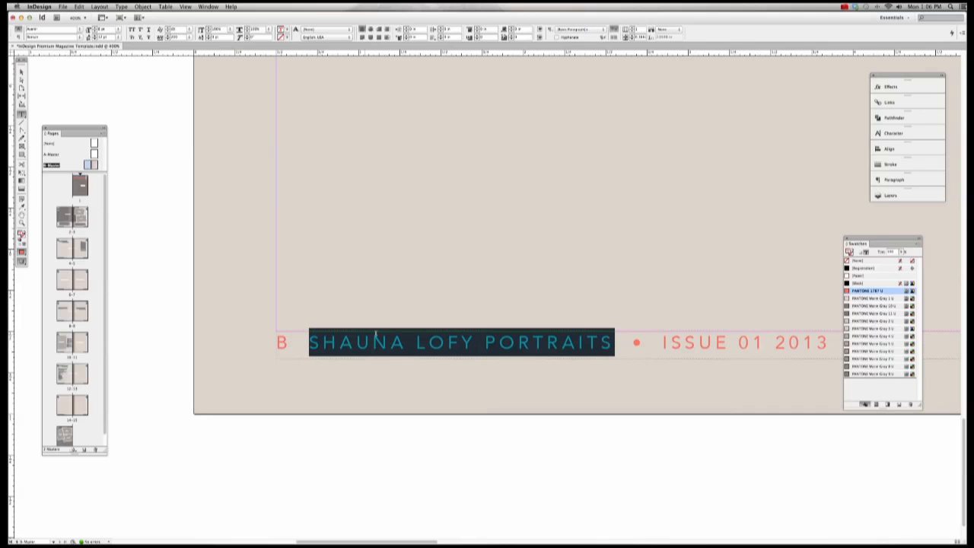
{"action": "left_click_drag", "start_coordinate": [643, 344], "coordinate": [601, 344]}
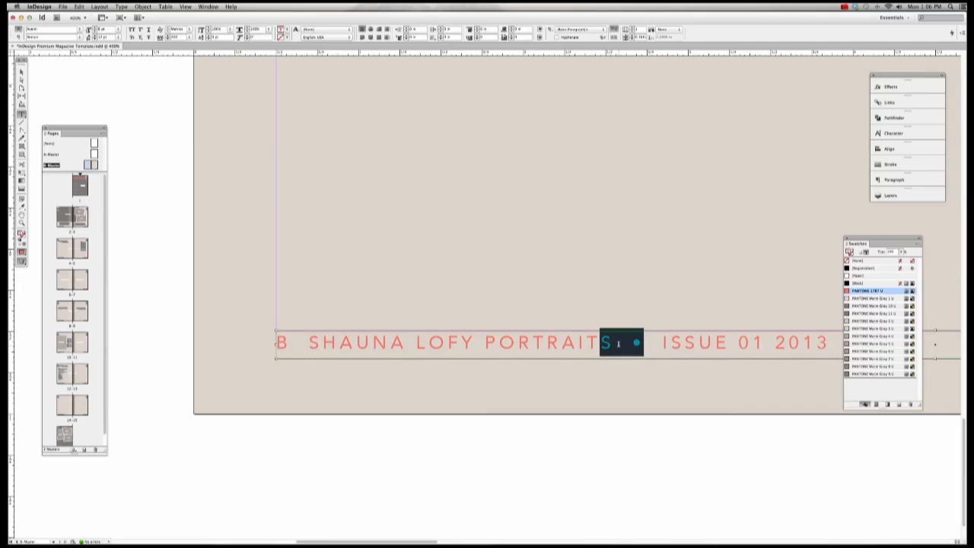
{"action": "triple_click", "coordinate": [618, 344]}
{"action": "key", "text": "super+0"}
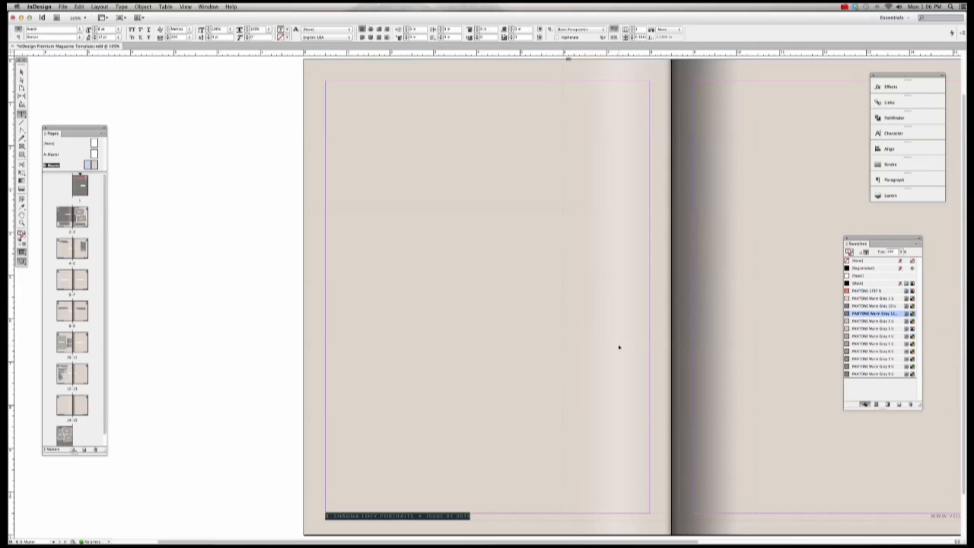
{"action": "scroll", "coordinate": [619, 346], "scroll_direction": "right", "scroll_amount": 8}
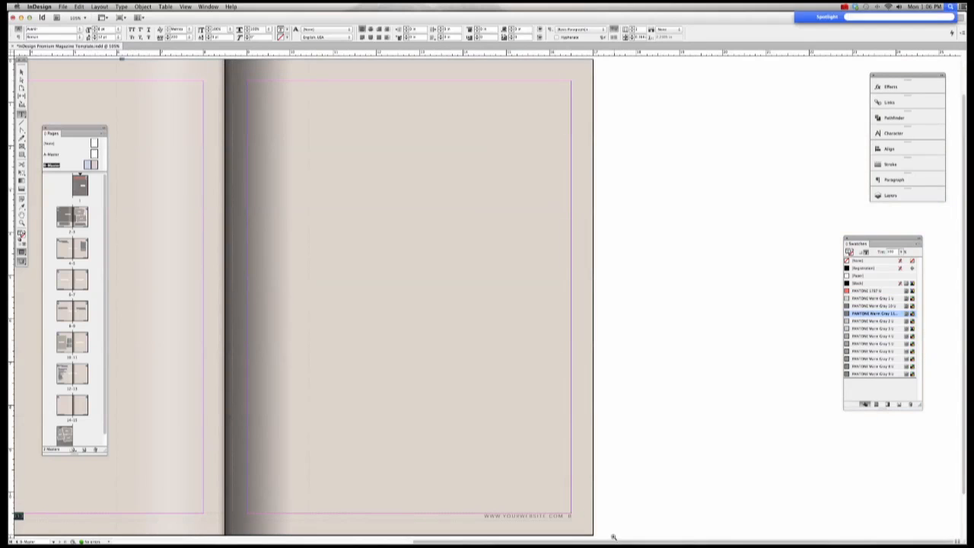
{"action": "left_click_drag", "start_coordinate": [611, 532], "coordinate": [438, 460]}
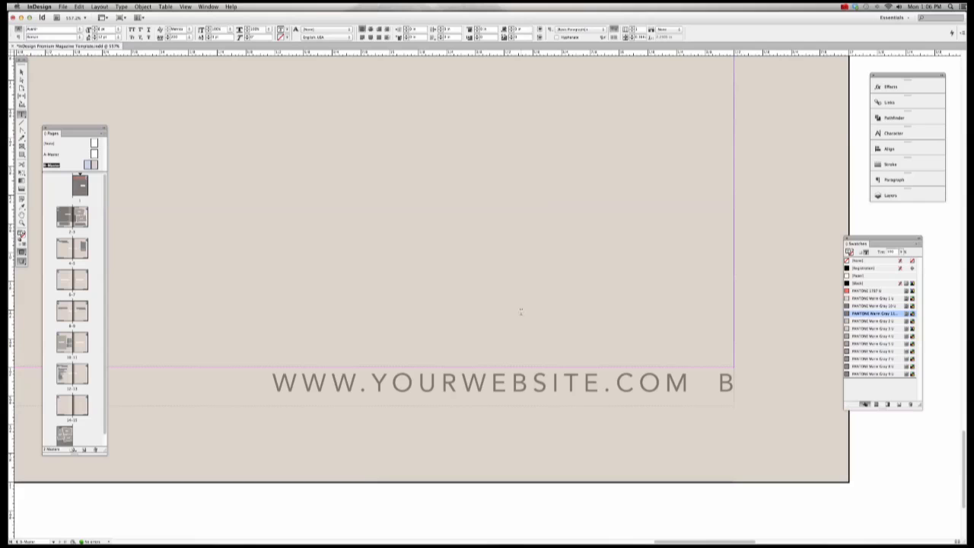
{"action": "left_click_drag", "start_coordinate": [382, 385], "coordinate": [599, 391]}
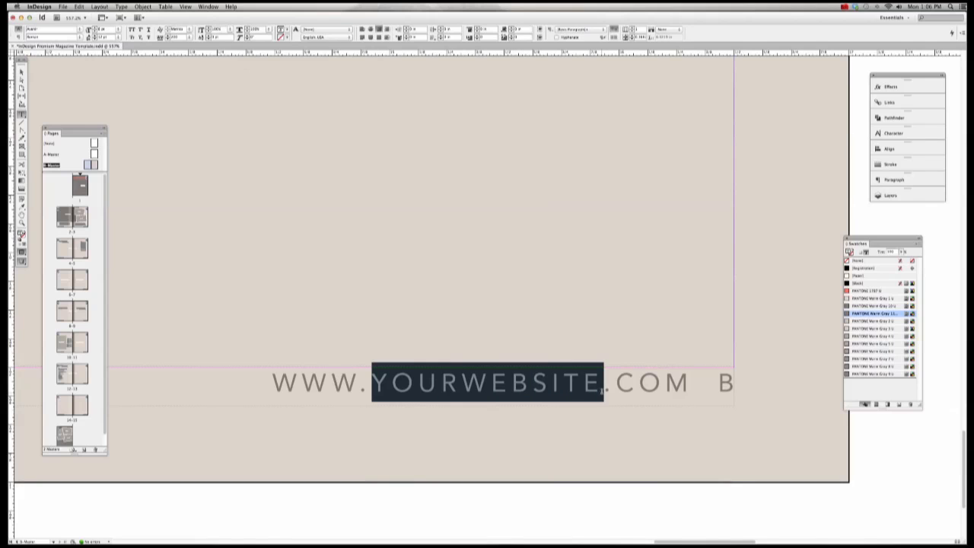
{"action": "type", "text": "SHUAN"}
{"action": "key", "text": "BackSpace"}
{"action": "key", "text": "BackSpace"}
{"action": "key", "text": "BackSpace"}
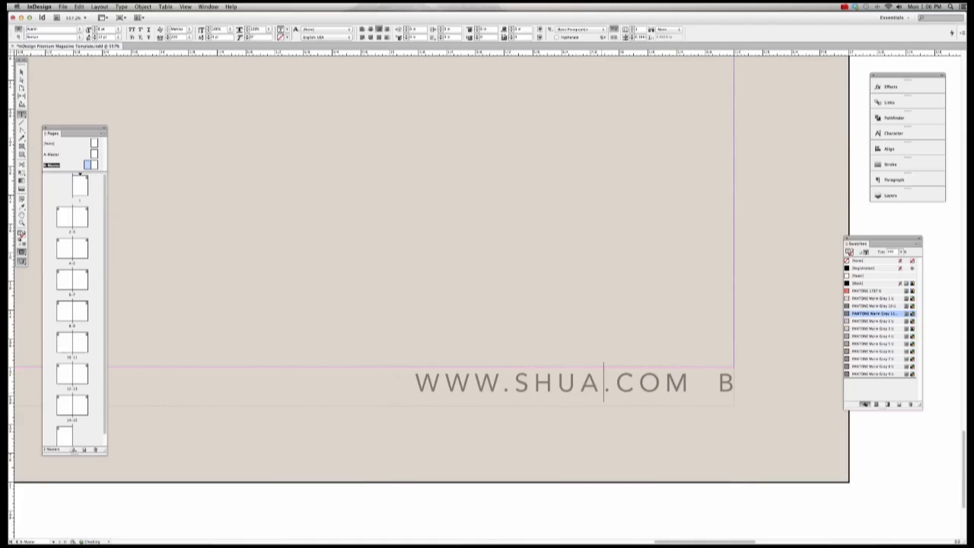
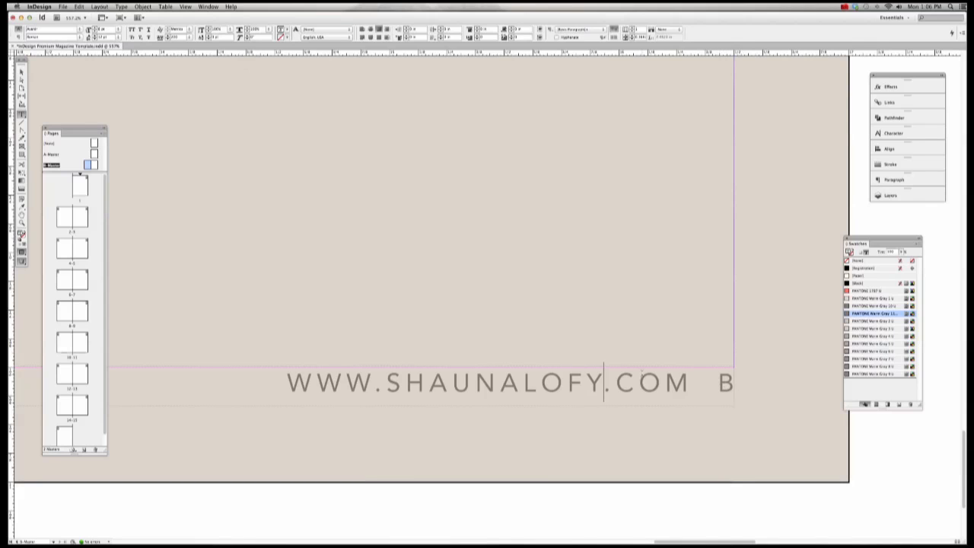
Step: Colour the whole footer URL line with the PANTONE 1787 U swatch
{"action": "left_click_drag", "start_coordinate": [288, 385], "coordinate": [758, 398]}
{"action": "left_click", "coordinate": [859, 291]}
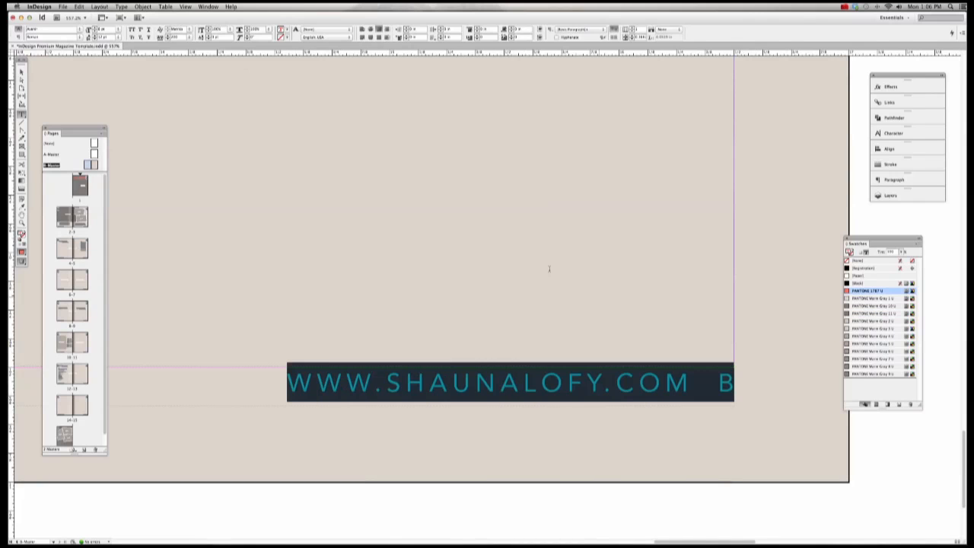
{"action": "left_click", "coordinate": [80, 28]}
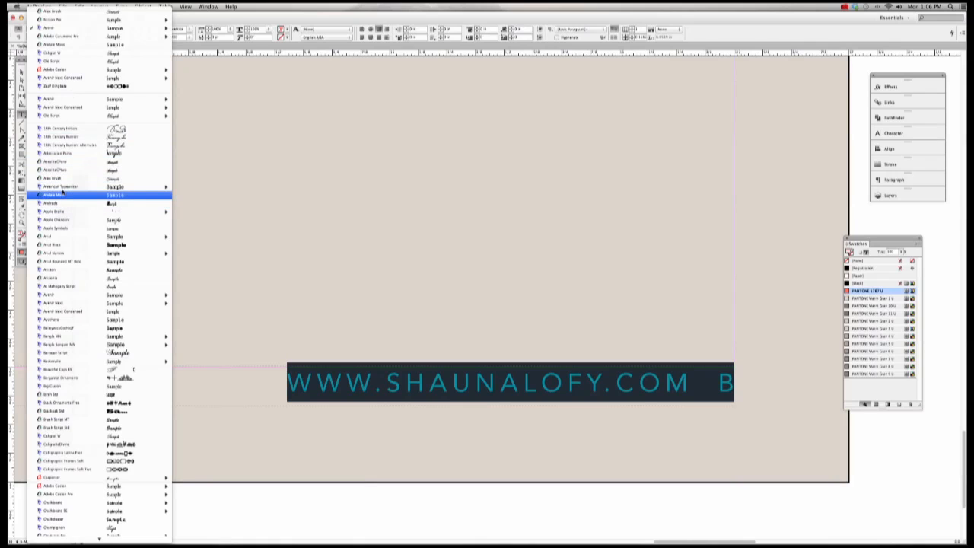
Step: Set the footer URL in Al Mahogany Script and change it to Sentence case
{"action": "mouse_move", "coordinate": [69, 294]}
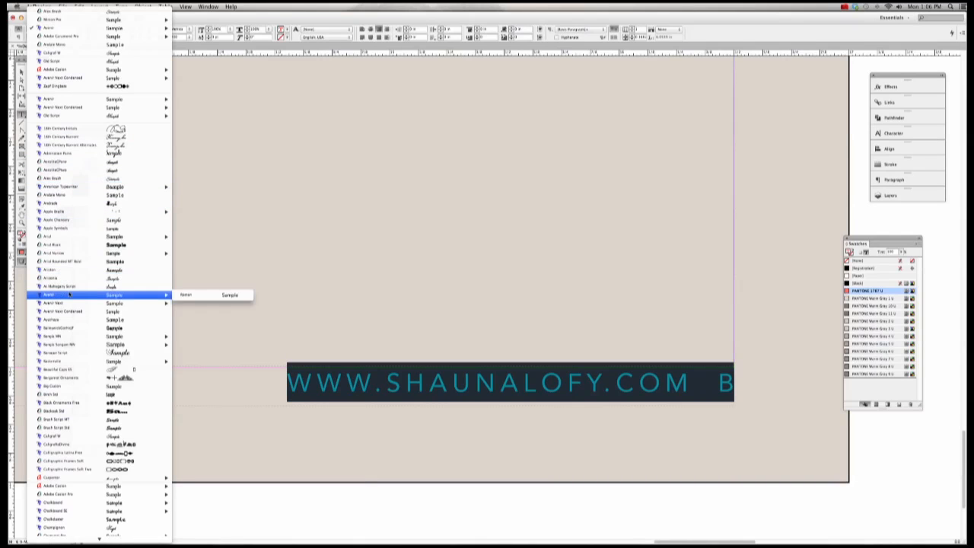
{"action": "left_click", "coordinate": [65, 286]}
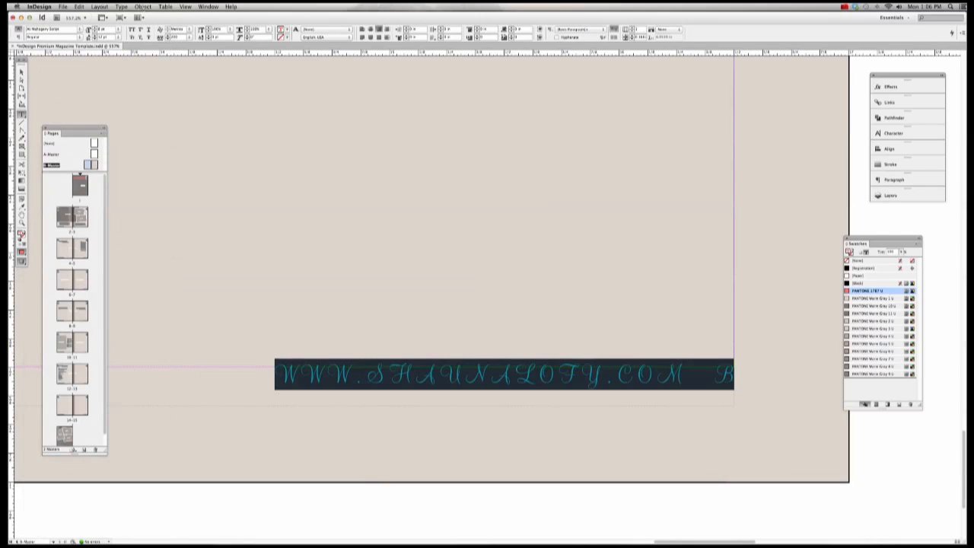
{"action": "left_click", "coordinate": [121, 6]}
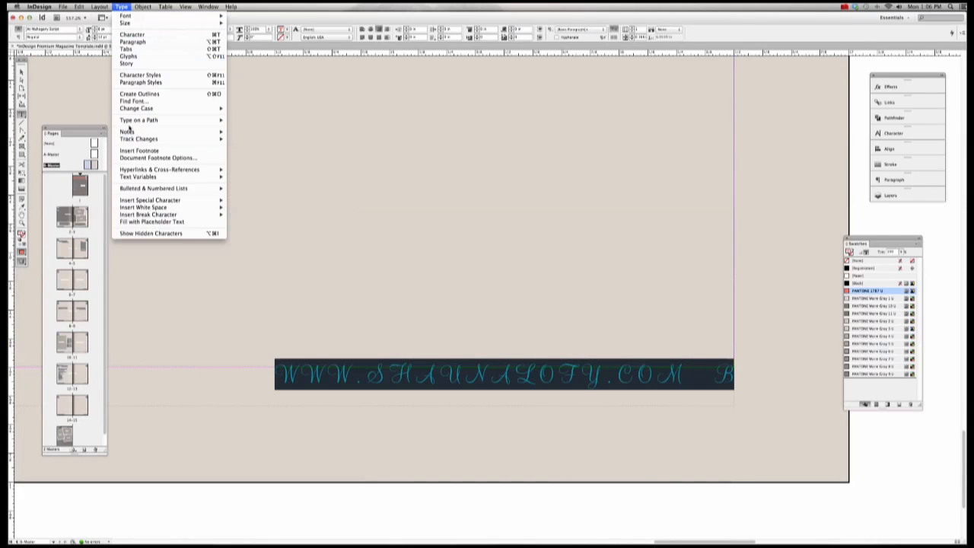
{"action": "mouse_move", "coordinate": [133, 112]}
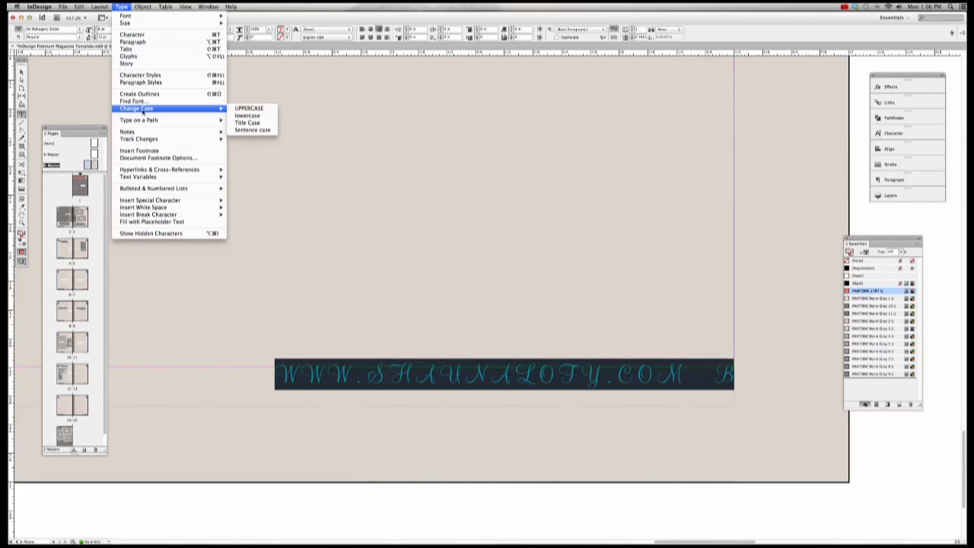
{"action": "left_click", "coordinate": [268, 130]}
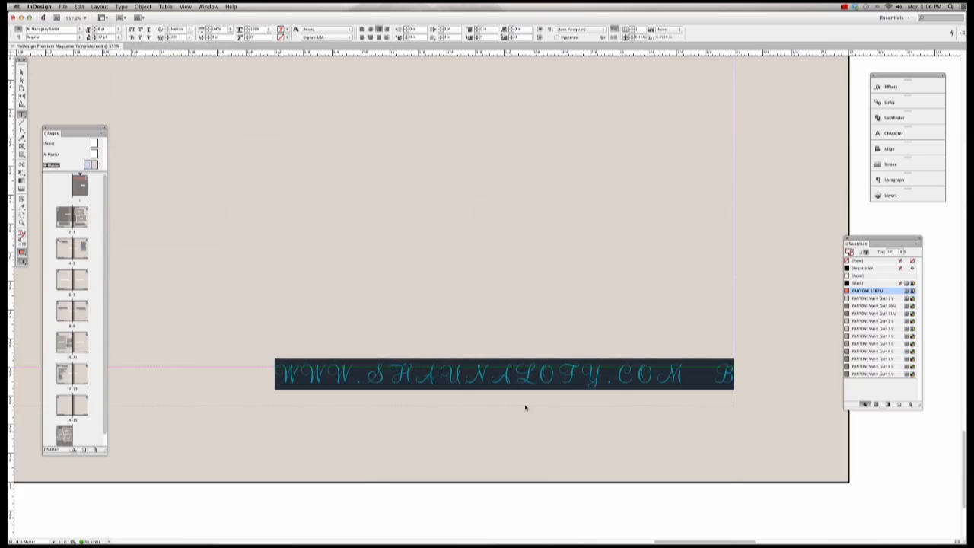
{"action": "left_click", "coordinate": [539, 377]}
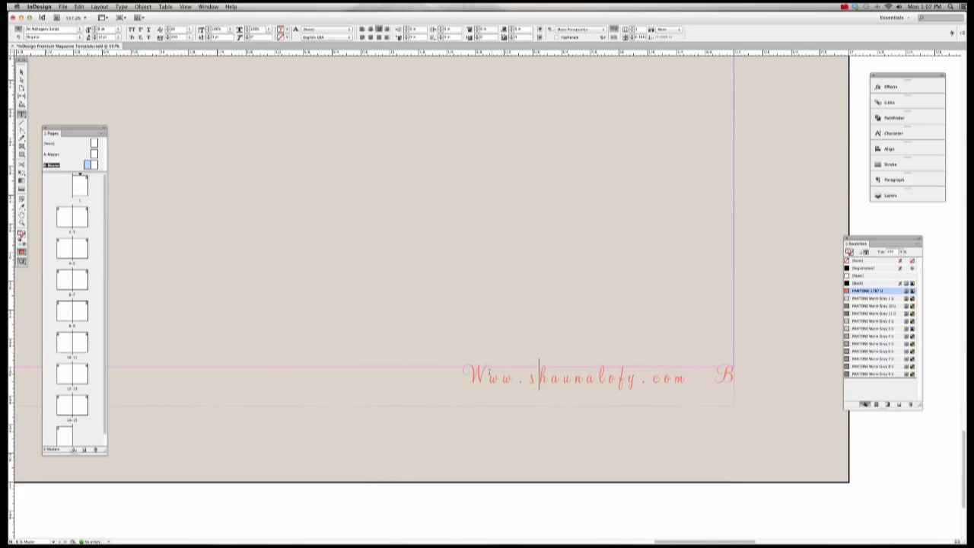
Step: Replace the capital W starting the web address with a lowercase w
{"action": "key", "text": "super"}
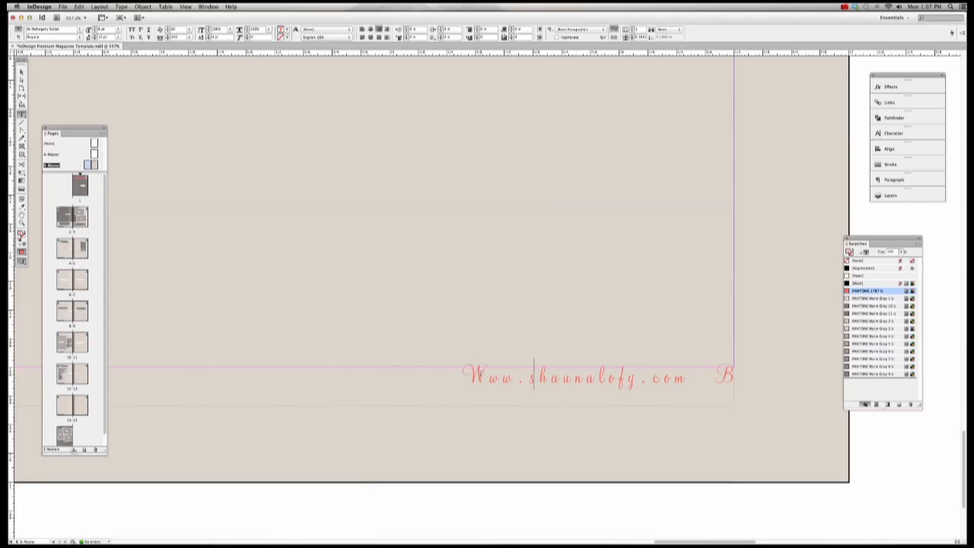
{"action": "left_click_drag", "start_coordinate": [484, 376], "coordinate": [467, 373]}
{"action": "type", "text": "w"}
{"action": "left_click", "coordinate": [81, 223]}
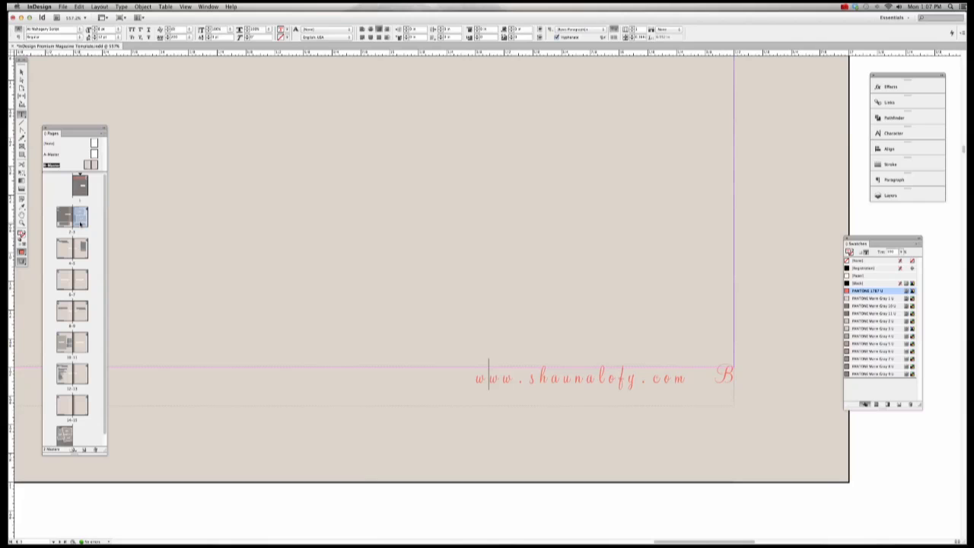
Step: Apply the B-Master to page 5 and review the footers on pages 3 through 11
{"action": "double_click", "coordinate": [80, 222]}
{"action": "left_click_drag", "start_coordinate": [83, 246], "coordinate": [83, 247]}
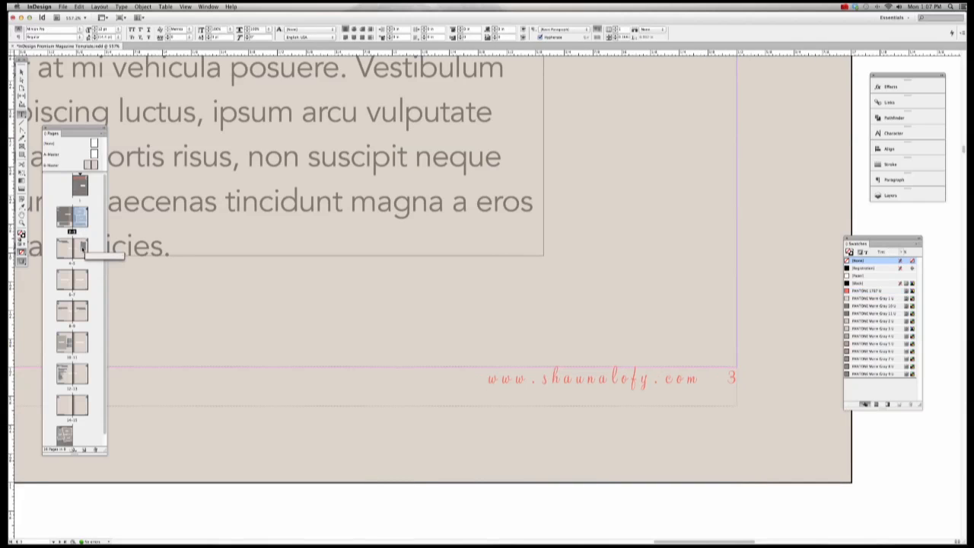
{"action": "double_click", "coordinate": [82, 247]}
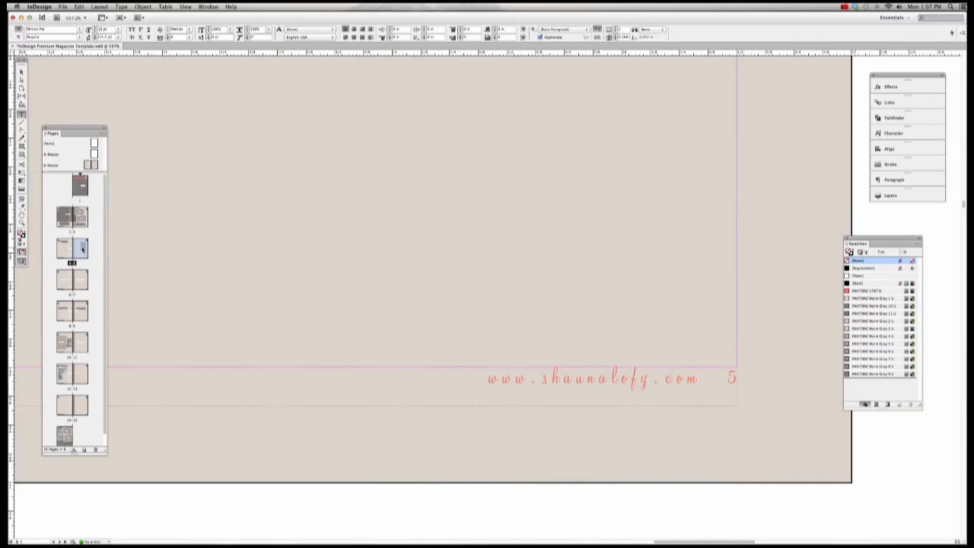
{"action": "double_click", "coordinate": [85, 281]}
{"action": "double_click", "coordinate": [84, 312]}
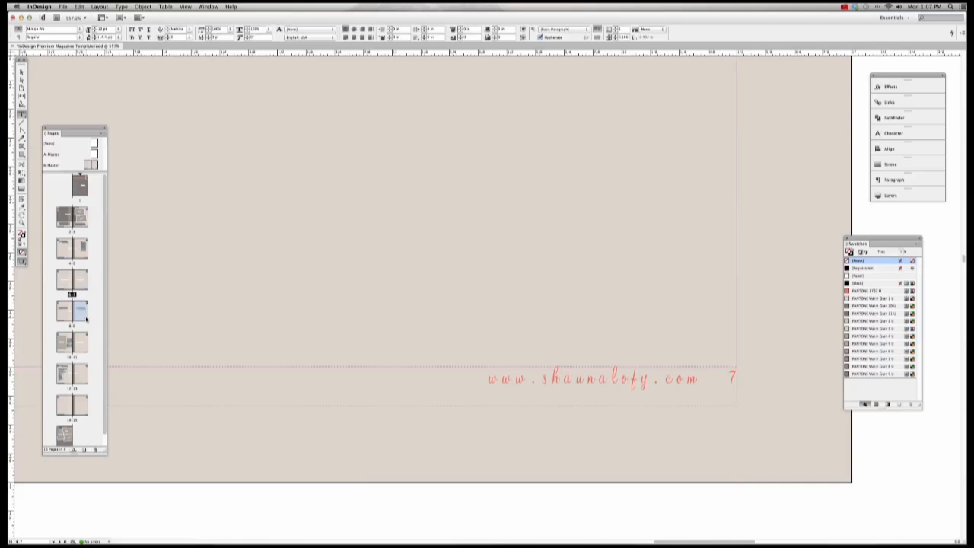
{"action": "double_click", "coordinate": [83, 343]}
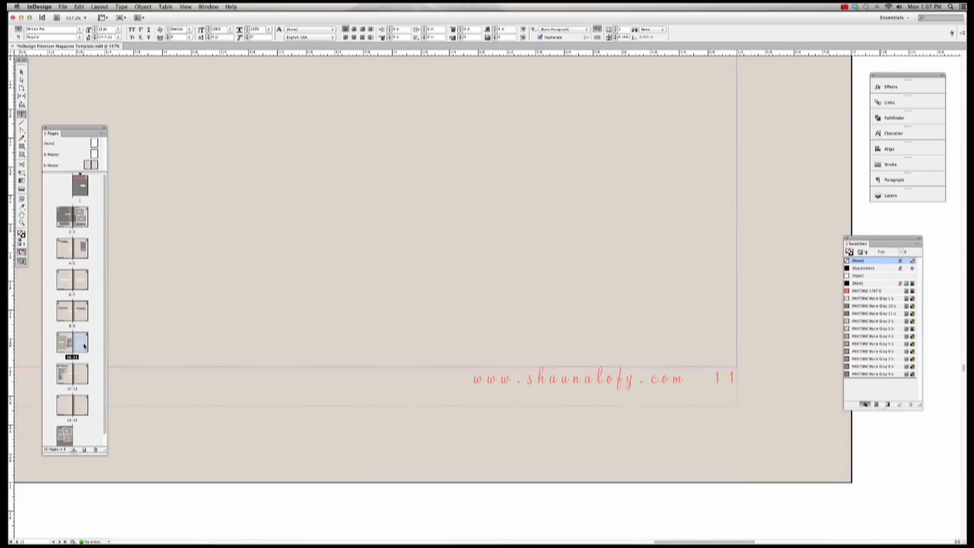
Step: Review the footers on pages 13 and 15, then return to the B-Master spread
{"action": "left_click", "coordinate": [81, 370]}
{"action": "double_click", "coordinate": [81, 370]}
{"action": "left_click", "coordinate": [84, 409]}
{"action": "double_click", "coordinate": [84, 409]}
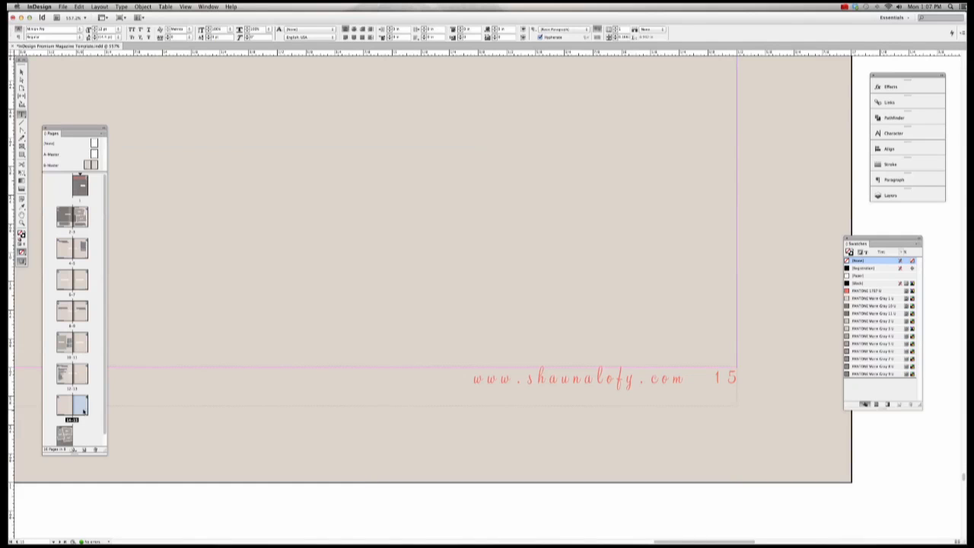
{"action": "double_click", "coordinate": [91, 166]}
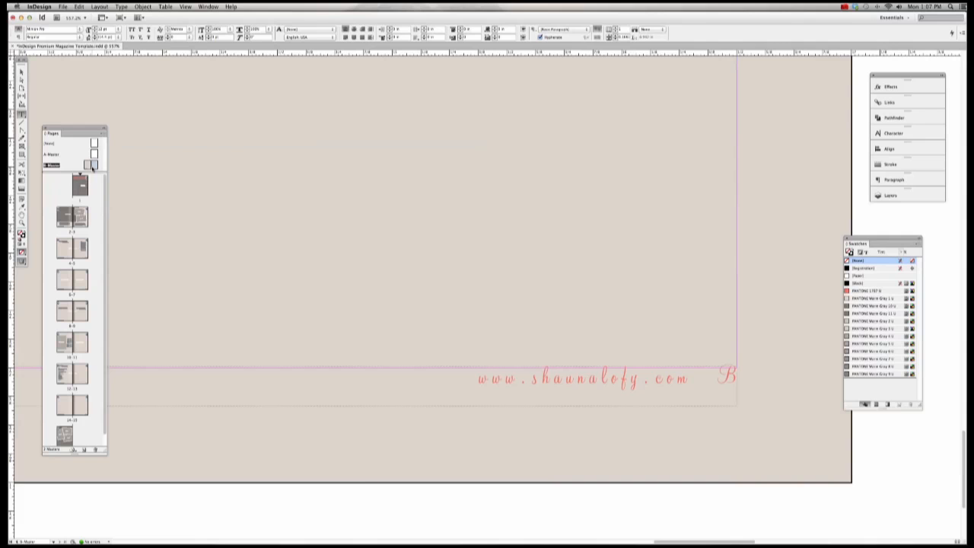
{"action": "key", "text": "super+z"}
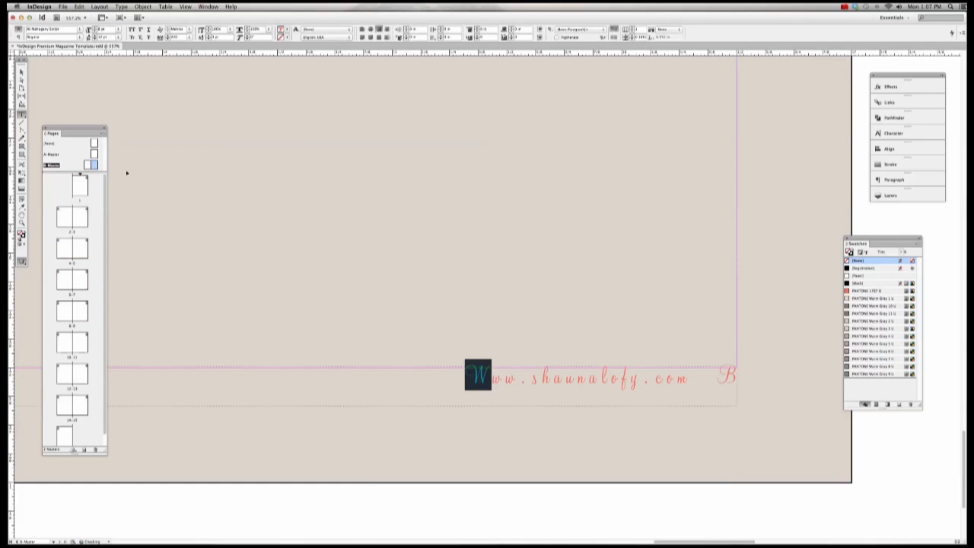
{"action": "key", "text": "super+z"}
{"action": "key", "text": "super+z"}
{"action": "key", "text": "super+z"}
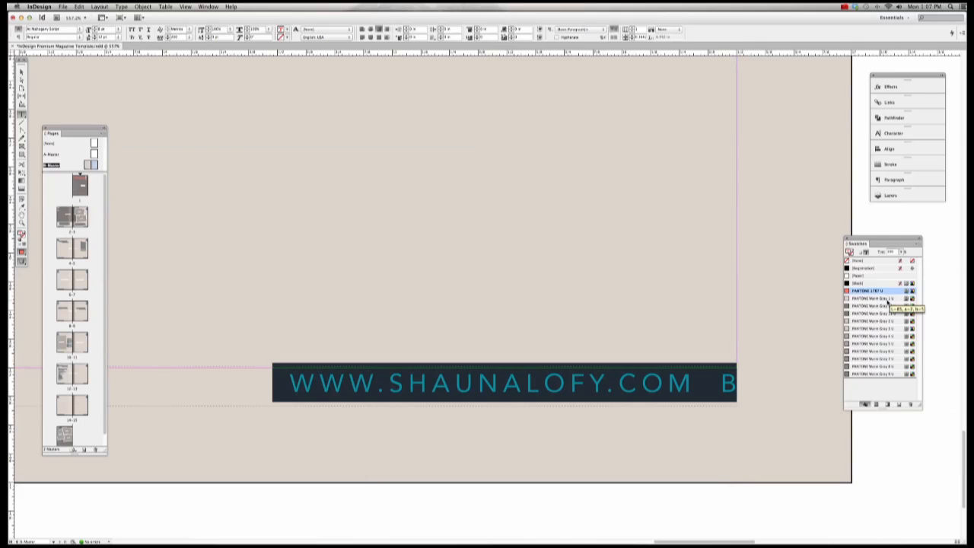
{"action": "left_click", "coordinate": [873, 374]}
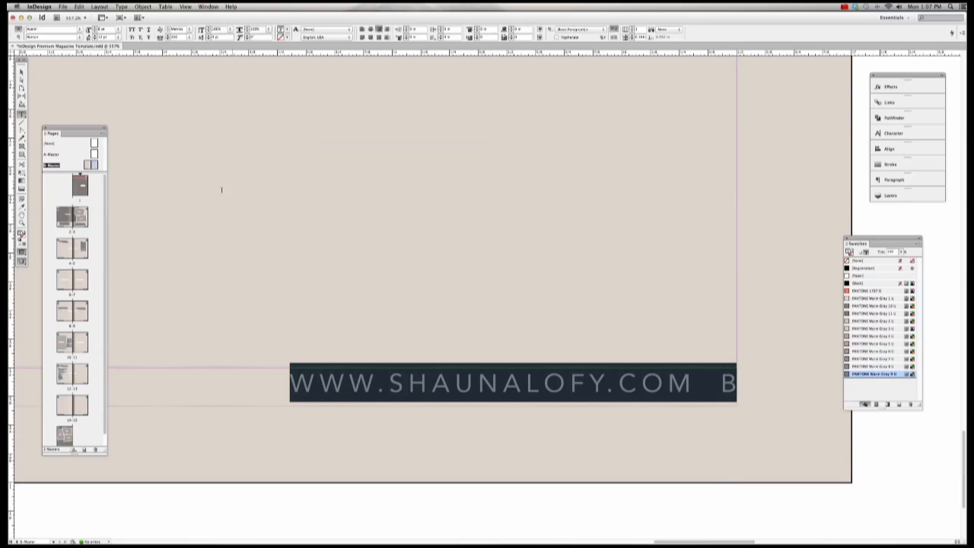
{"action": "left_click", "coordinate": [18, 72]}
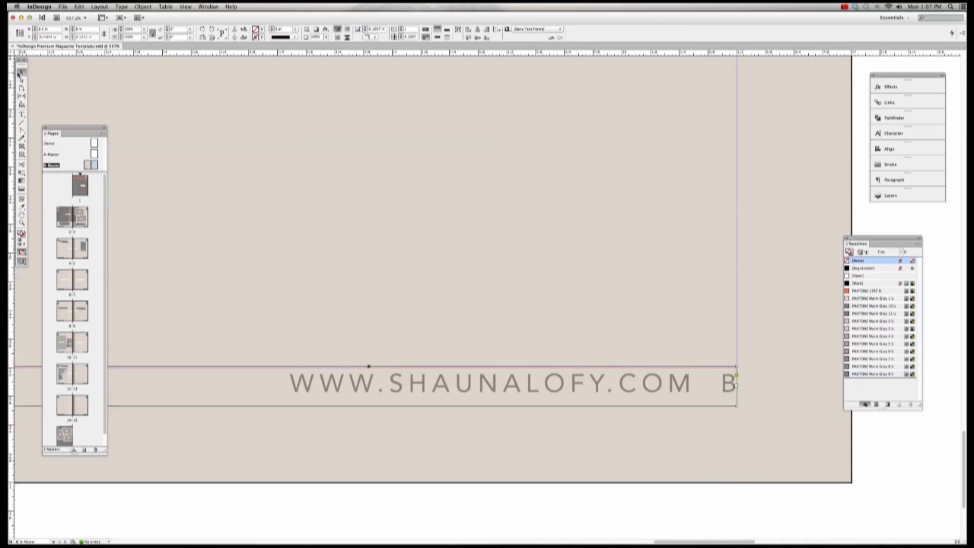
{"action": "left_click", "coordinate": [883, 458]}
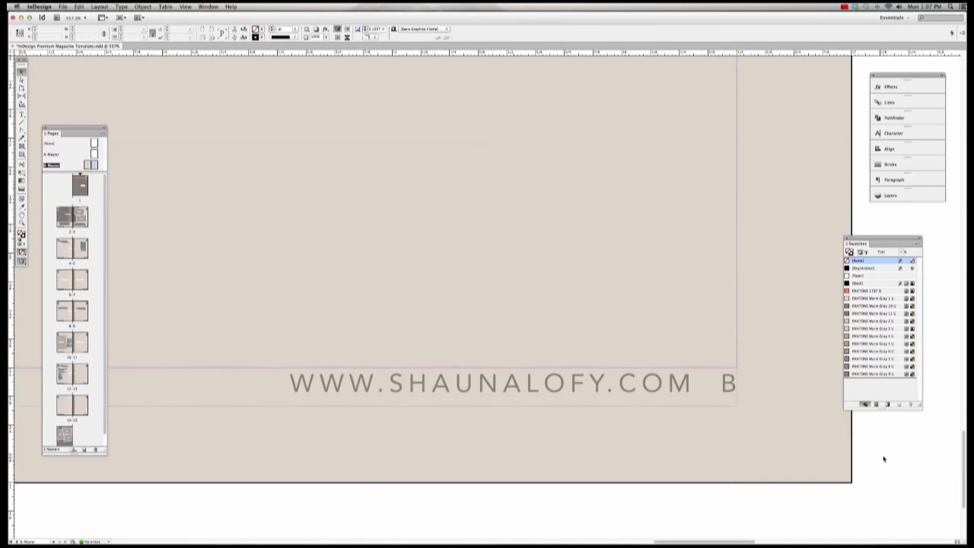
{"action": "left_click", "coordinate": [521, 340]}
Step: Delete the beige background rectangle spanning the B-Master spread
{"action": "key", "text": "super+1"}
{"action": "scroll", "coordinate": [377, 272], "scroll_direction": "left", "scroll_amount": 10}
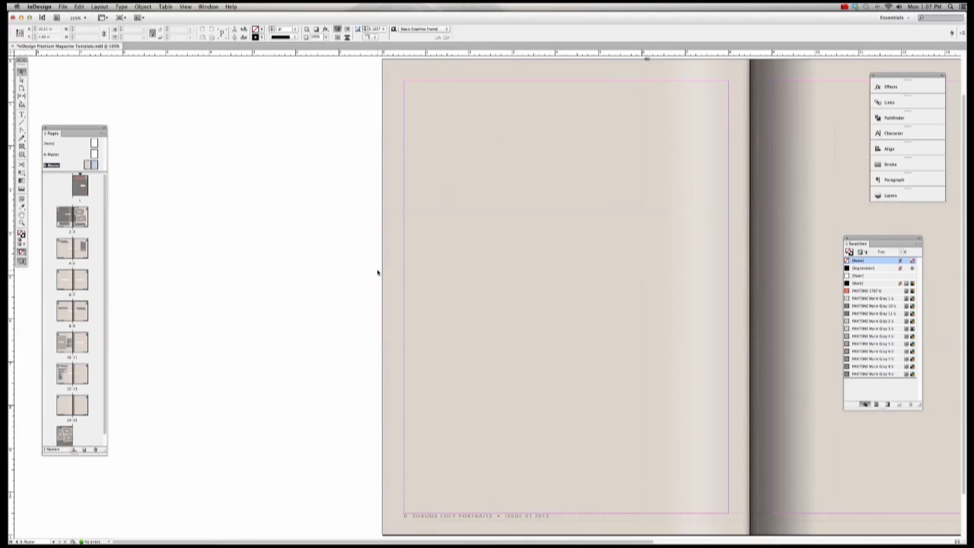
{"action": "key", "text": "super+1"}
{"action": "scroll", "coordinate": [377, 271], "scroll_direction": "right", "scroll_amount": 10}
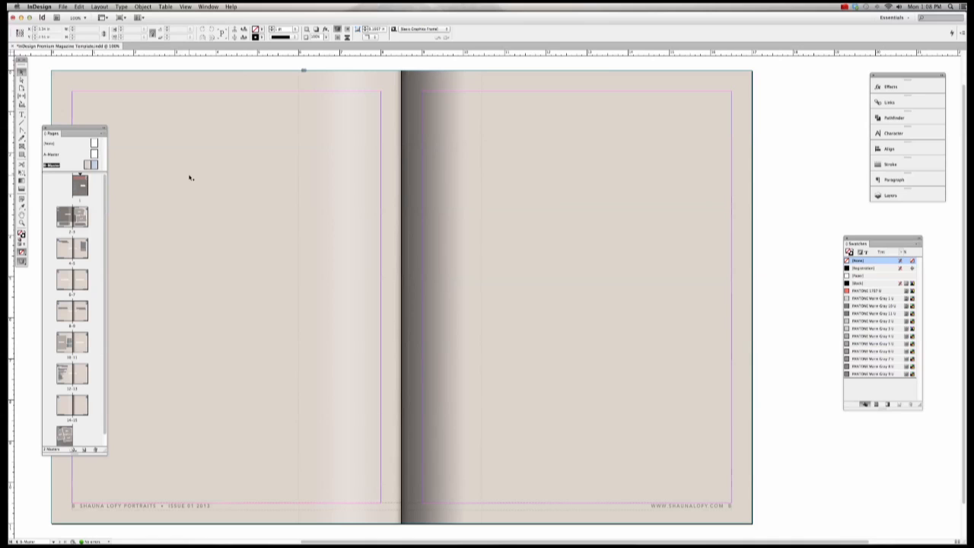
{"action": "left_click", "coordinate": [130, 89]}
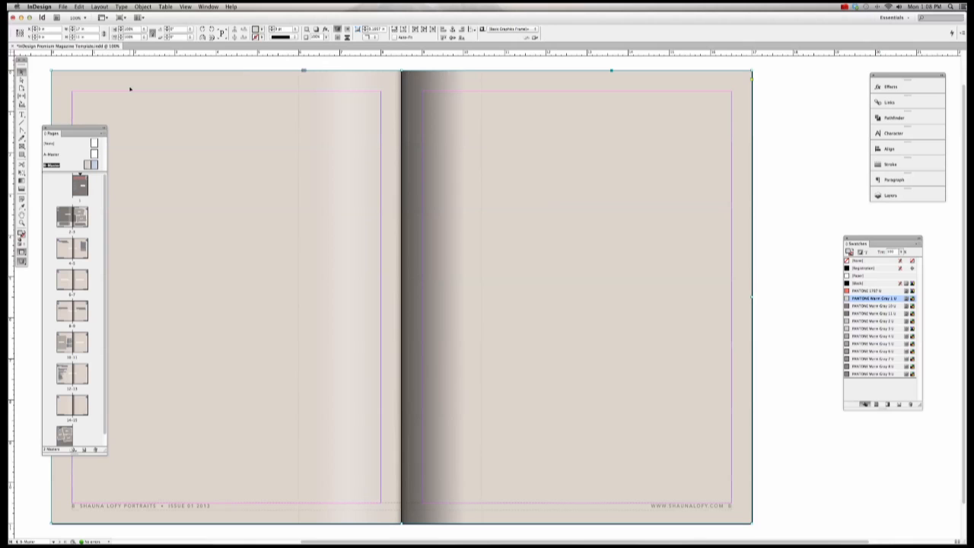
{"action": "left_click", "coordinate": [22, 155]}
{"action": "key", "text": "Delete"}
{"action": "scroll", "coordinate": [167, 144], "scroll_direction": "down", "scroll_amount": 1}
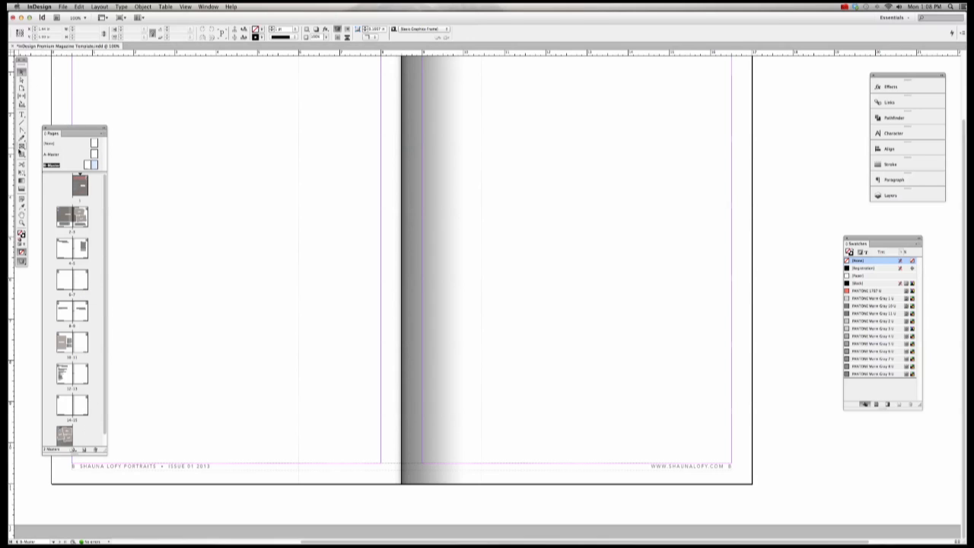
{"action": "left_click", "coordinate": [21, 153]}
{"action": "key", "text": "super+minus"}
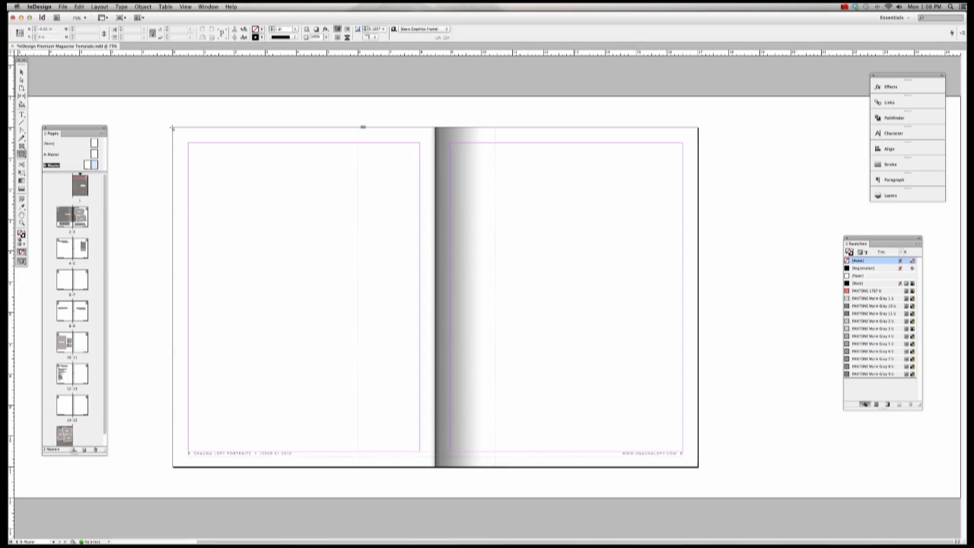
Step: Draw a frame covering the spread with no stroke and a PANTONE Warm Gray 1 U fill
{"action": "left_click_drag", "start_coordinate": [174, 129], "coordinate": [699, 470]}
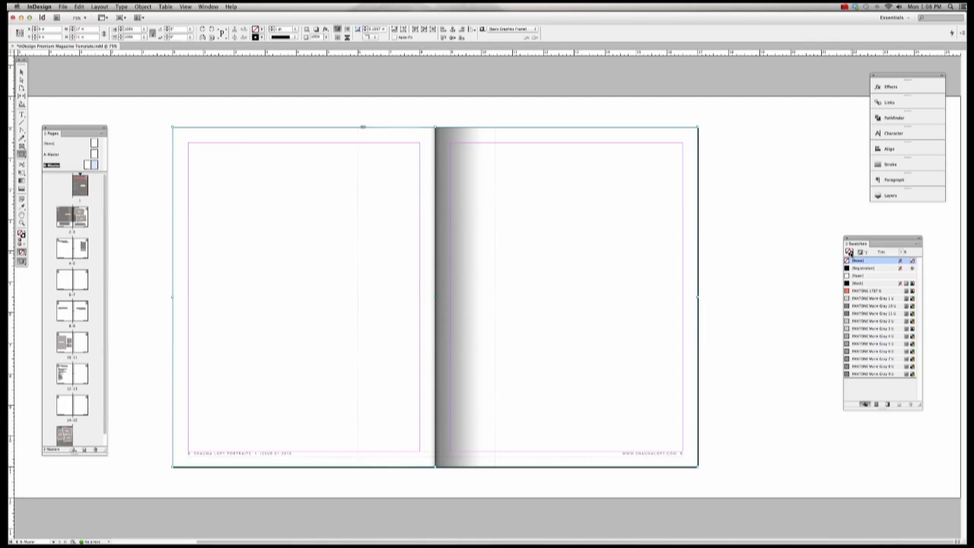
{"action": "left_click", "coordinate": [851, 254]}
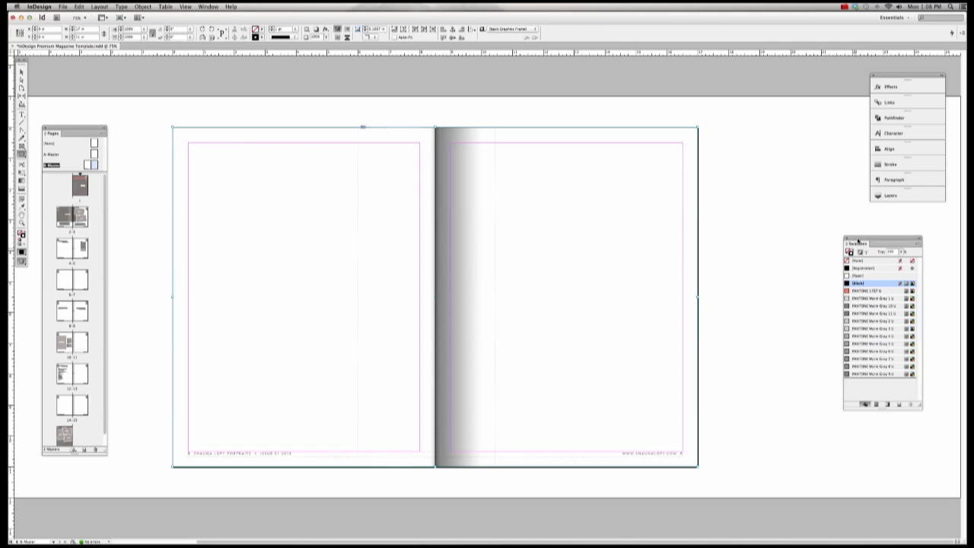
{"action": "left_click_drag", "start_coordinate": [858, 242], "coordinate": [567, 213]}
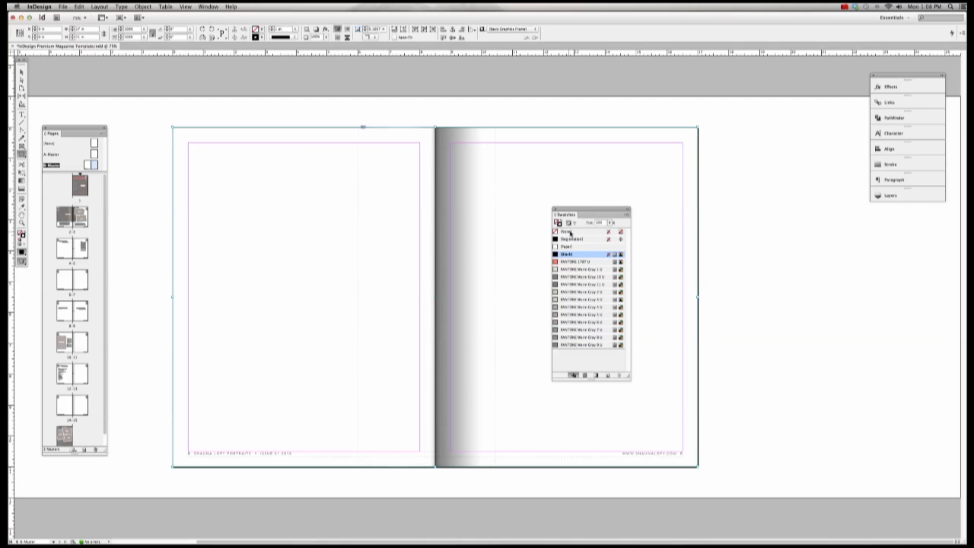
{"action": "left_click", "coordinate": [580, 233]}
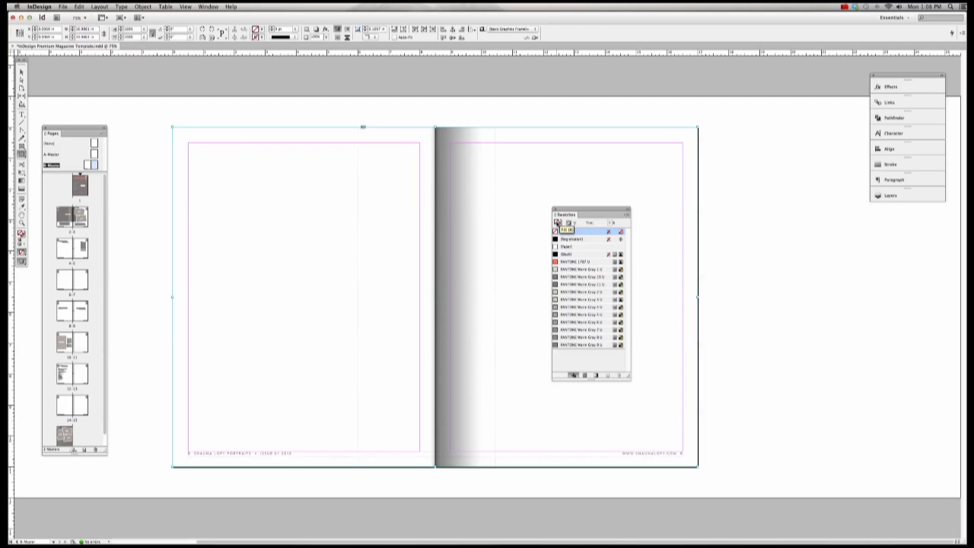
{"action": "left_click", "coordinate": [576, 261]}
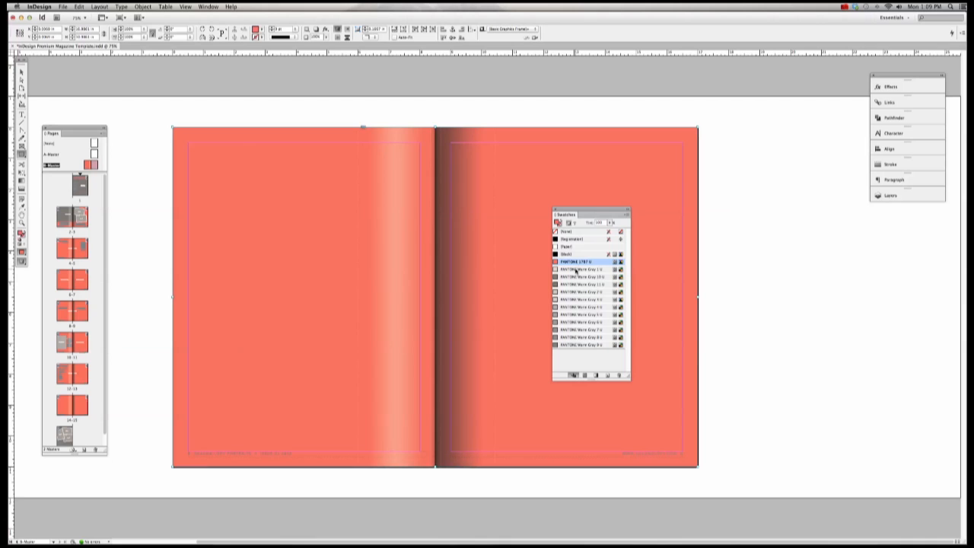
{"action": "left_click", "coordinate": [576, 269]}
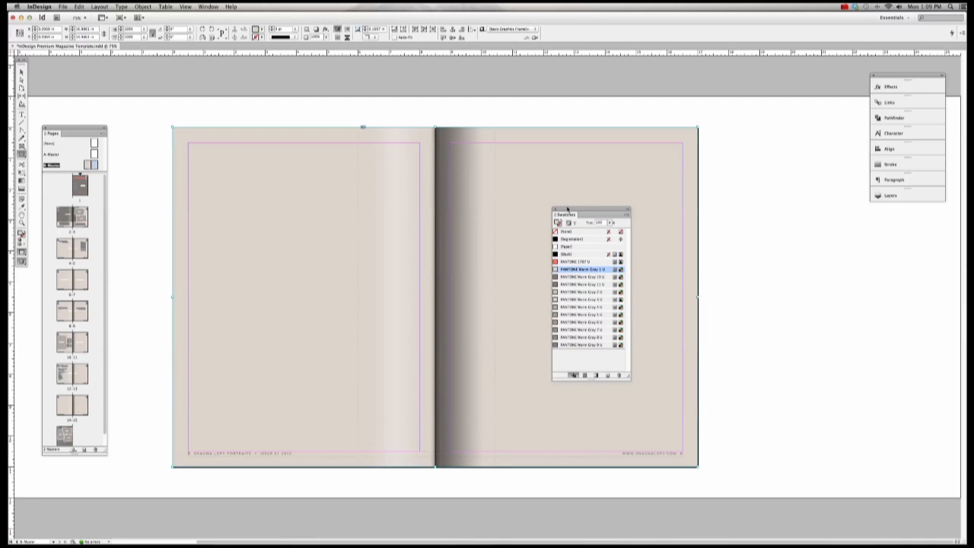
Step: Select the spread frame with the Selection tool and clear its fill
{"action": "left_click_drag", "start_coordinate": [568, 210], "coordinate": [870, 239]}
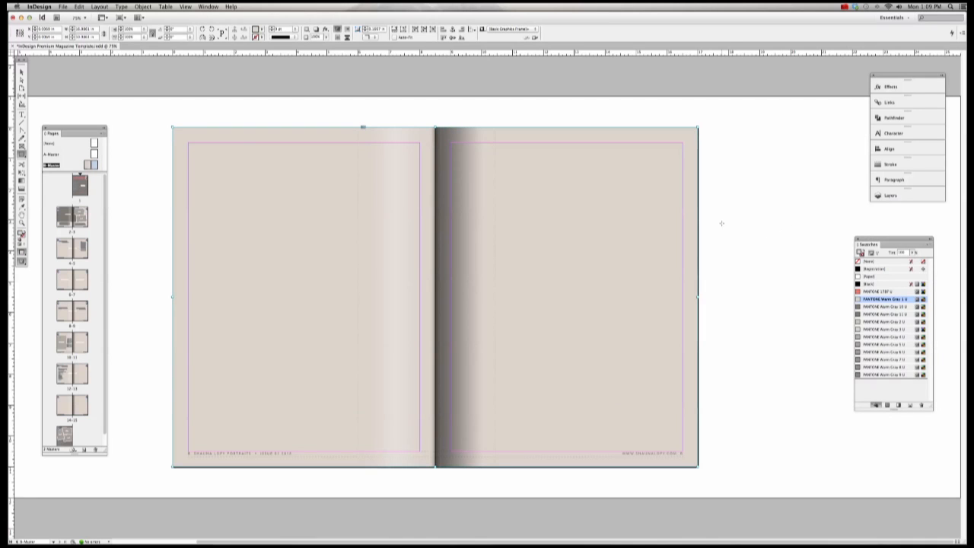
{"action": "key", "text": "v"}
{"action": "left_click", "coordinate": [236, 140]}
{"action": "left_click", "coordinate": [869, 262]}
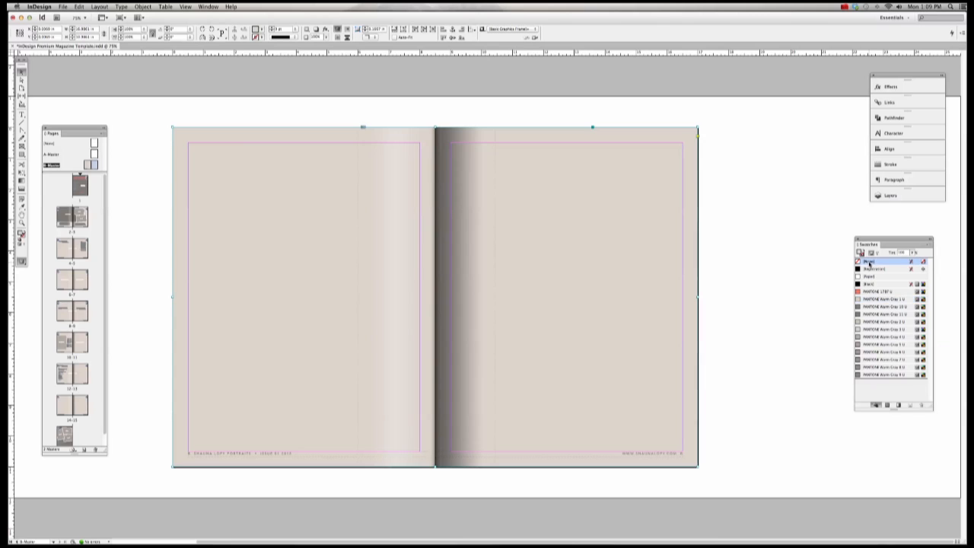
Step: Place IMG_8543_bw.jpg from the magazine issue's Links folder into the selected spread frame
{"action": "left_click", "coordinate": [63, 6]}
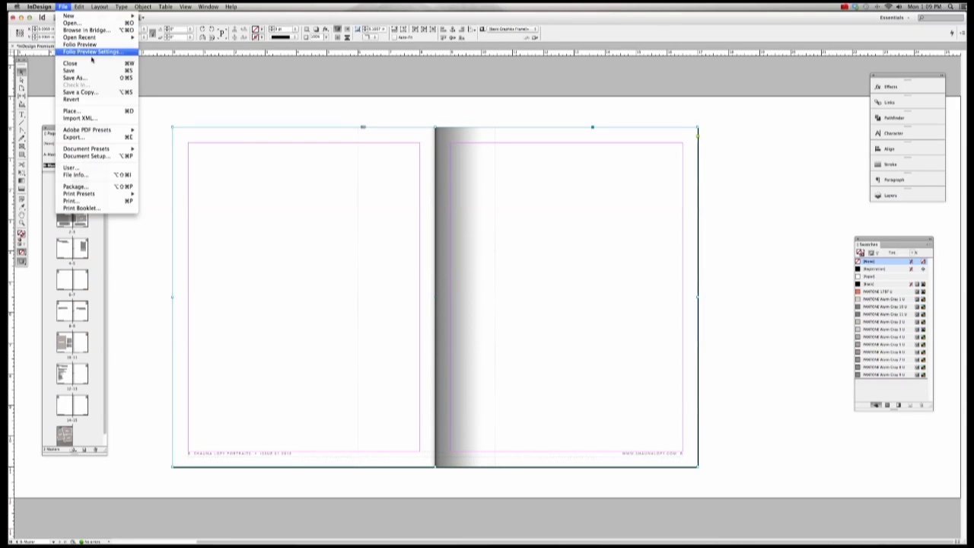
{"action": "left_click", "coordinate": [91, 111]}
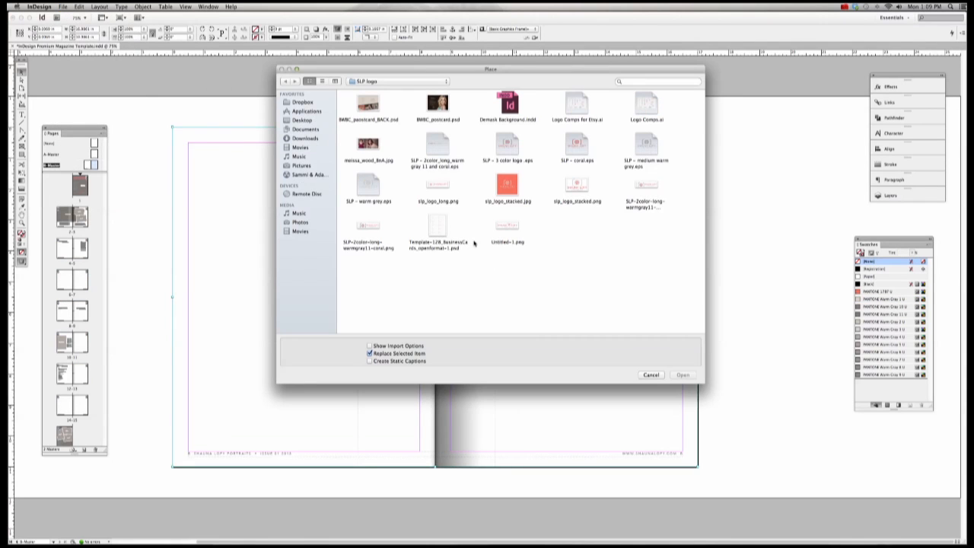
{"action": "left_click", "coordinate": [302, 120]}
{"action": "left_click", "coordinate": [305, 129]}
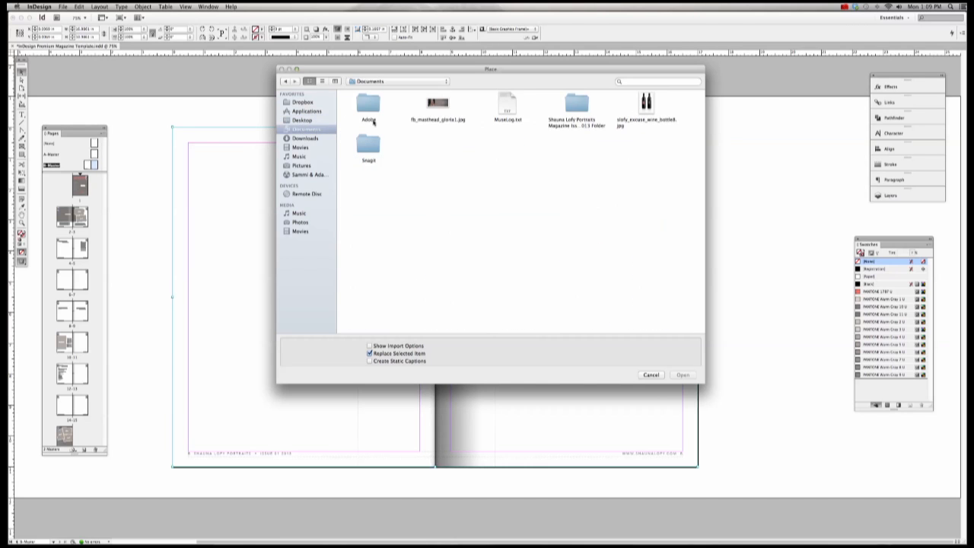
{"action": "double_click", "coordinate": [577, 106]}
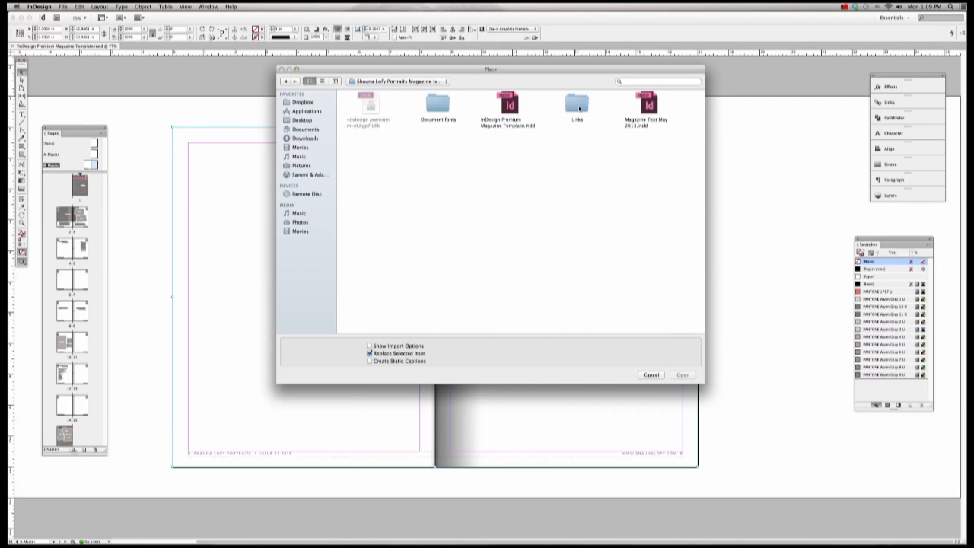
{"action": "double_click", "coordinate": [578, 109]}
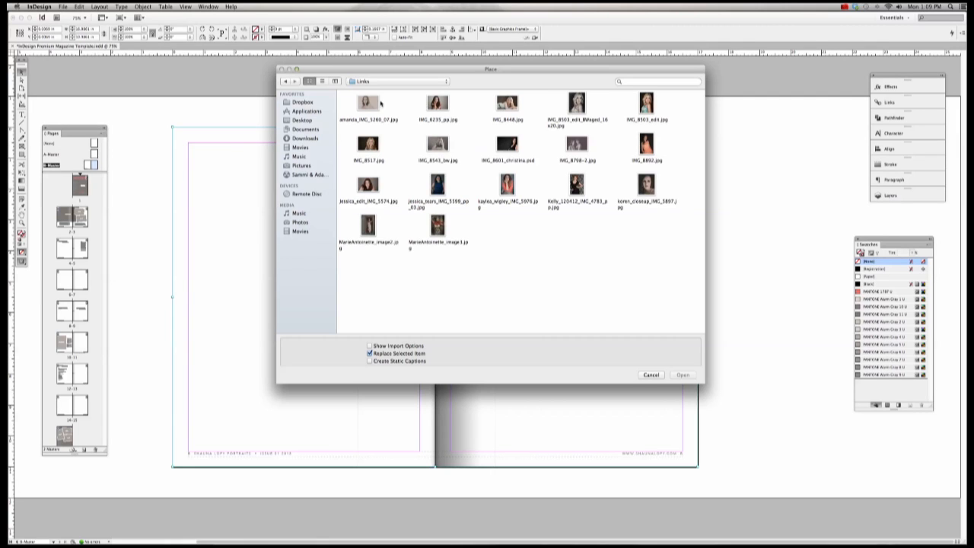
{"action": "double_click", "coordinate": [438, 144]}
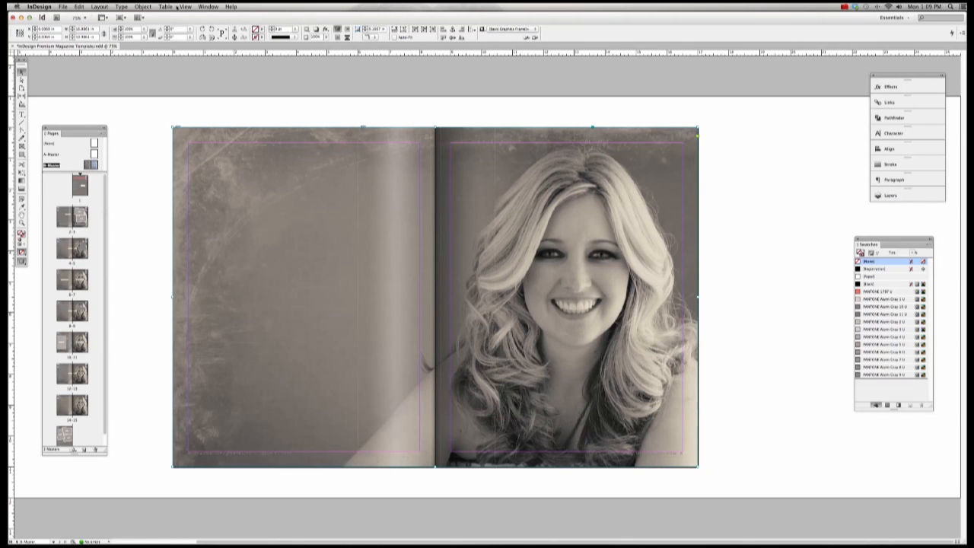
Step: Select the placed photo content inside the spread-wide image frame
{"action": "left_click", "coordinate": [220, 109]}
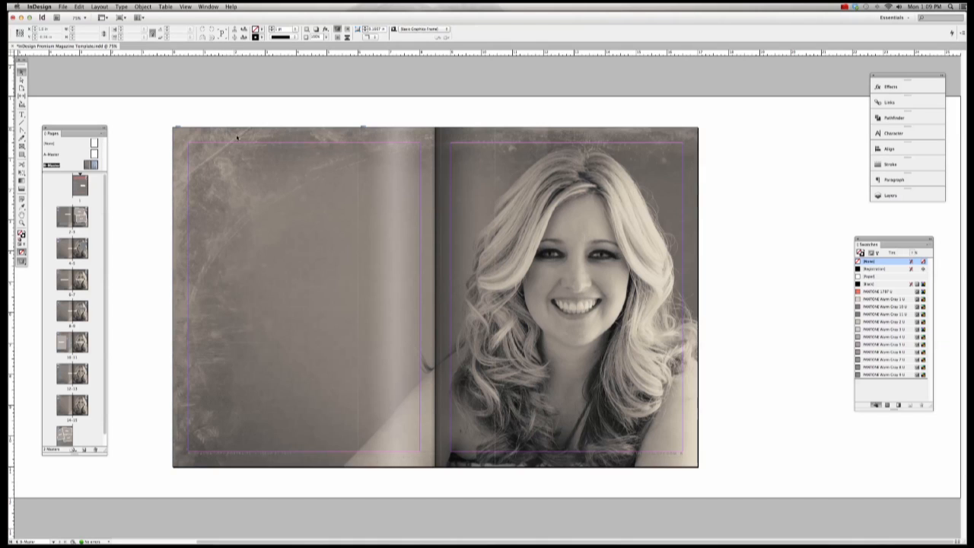
{"action": "left_click", "coordinate": [143, 6]}
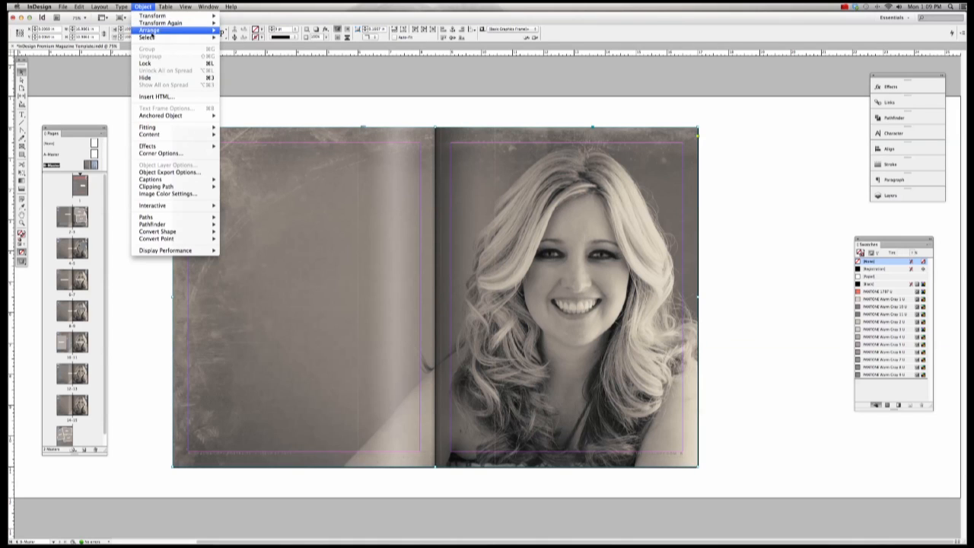
{"action": "mouse_move", "coordinate": [152, 38]}
{"action": "left_click", "coordinate": [244, 78]}
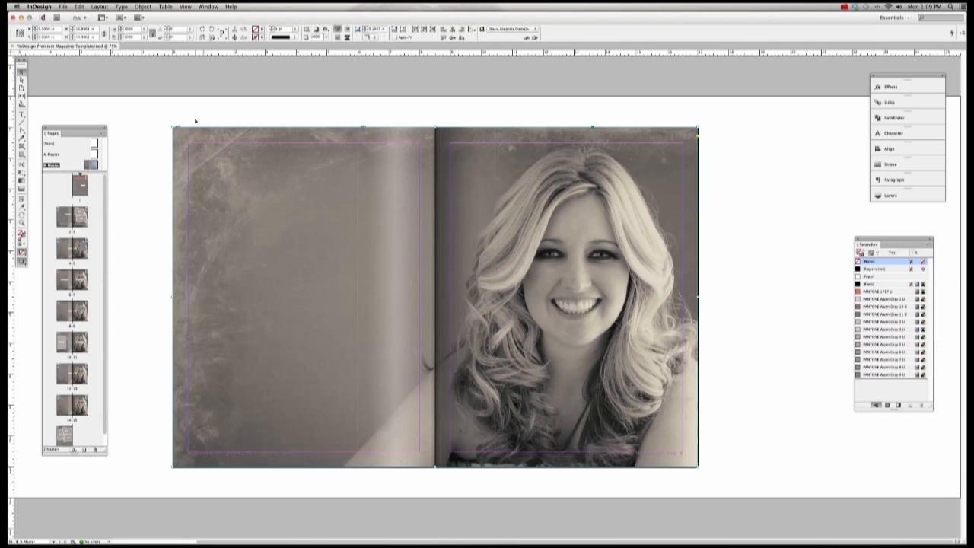
{"action": "left_click", "coordinate": [161, 119]}
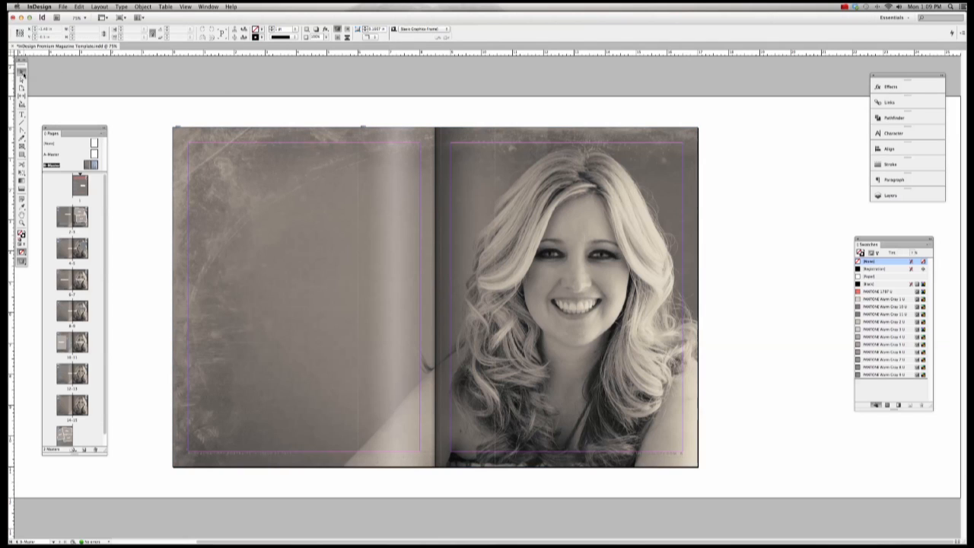
{"action": "left_click", "coordinate": [302, 294]}
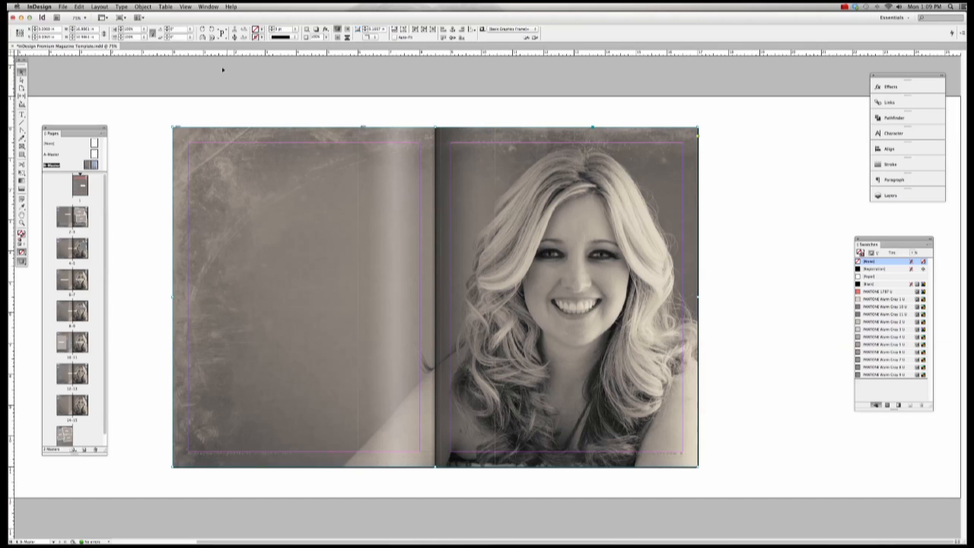
{"action": "left_click", "coordinate": [143, 6]}
{"action": "mouse_move", "coordinate": [155, 37]}
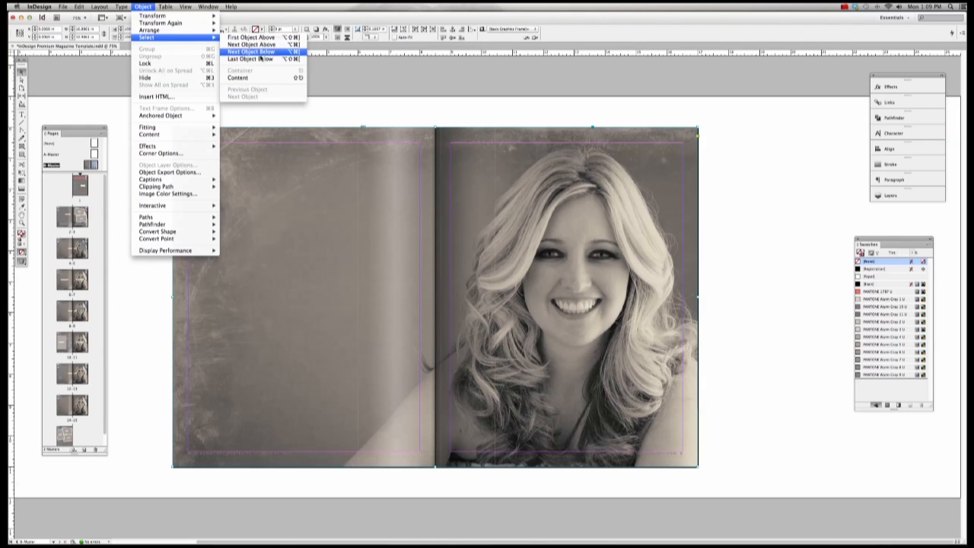
{"action": "left_click", "coordinate": [251, 77]}
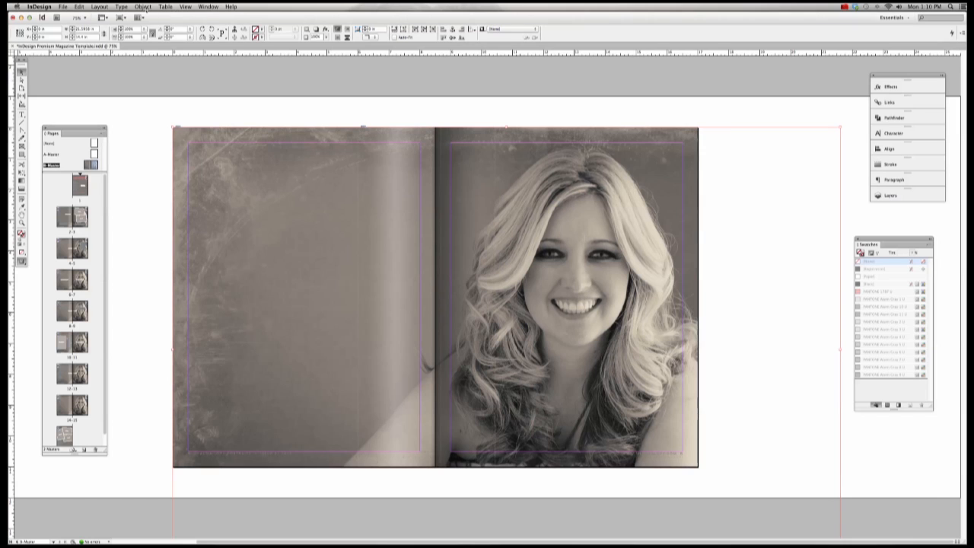
Step: Fit the photo proportionally within its frame
{"action": "left_click", "coordinate": [144, 7]}
{"action": "mouse_move", "coordinate": [190, 127]}
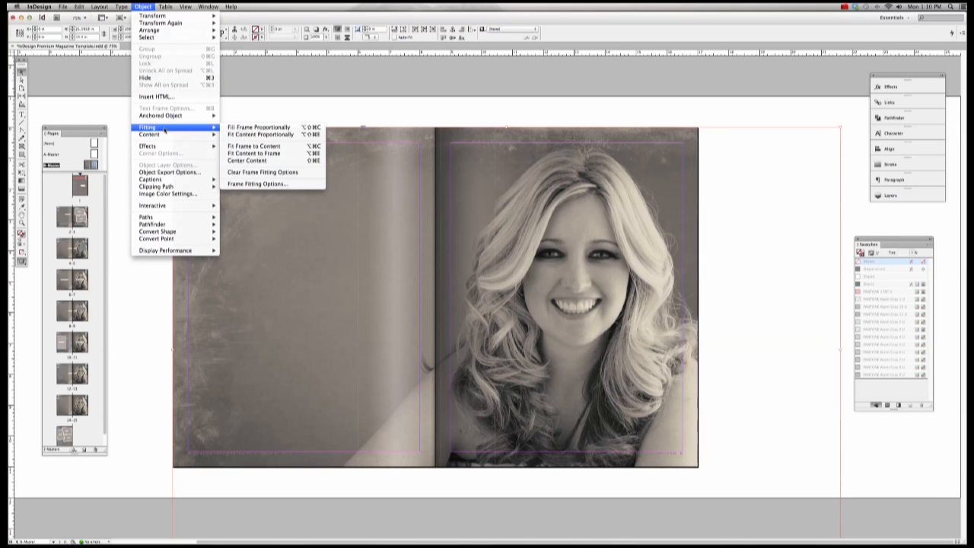
{"action": "left_click", "coordinate": [265, 134]}
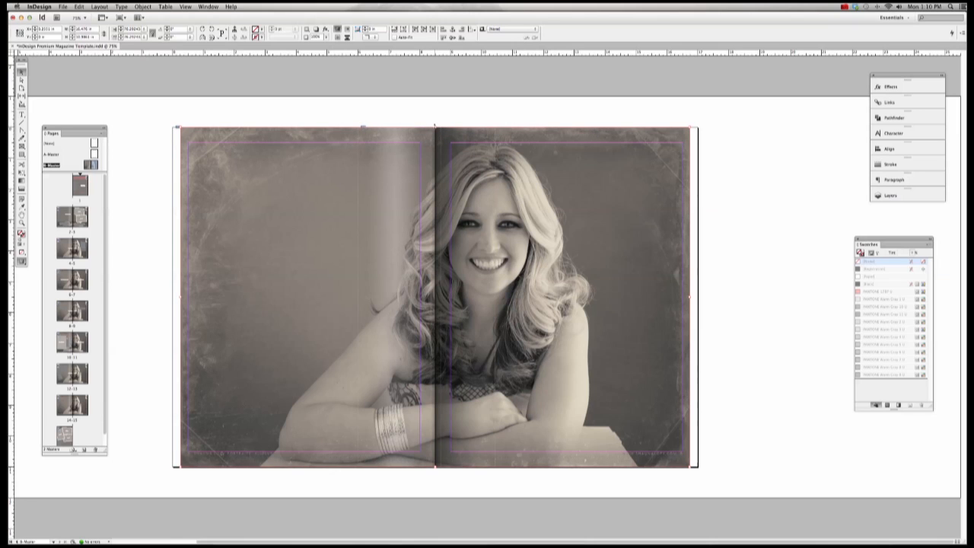
Step: Extend the frame's top edge past the page, nudge the photo right, and preview without guides
{"action": "left_click_drag", "start_coordinate": [436, 126], "coordinate": [435, 109]}
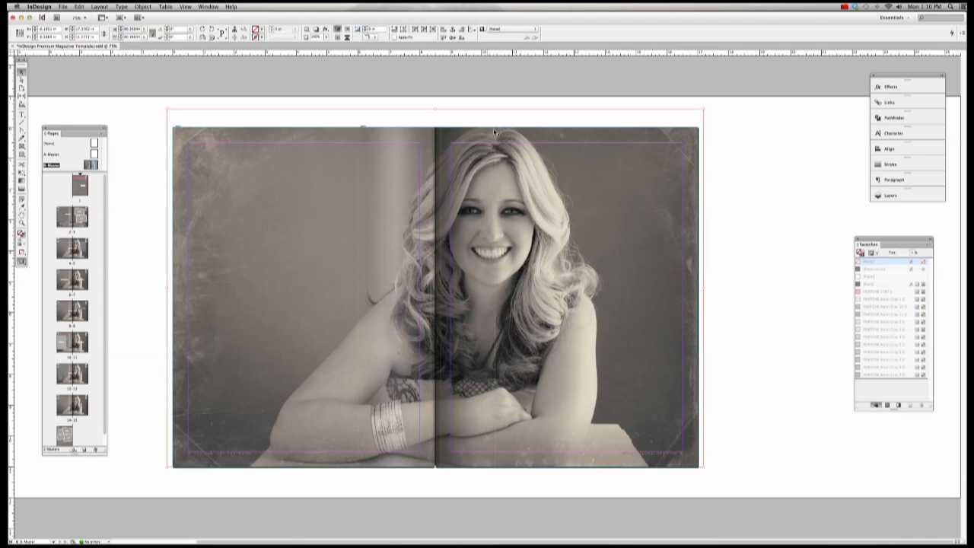
{"action": "left_click_drag", "start_coordinate": [439, 111], "coordinate": [435, 104]}
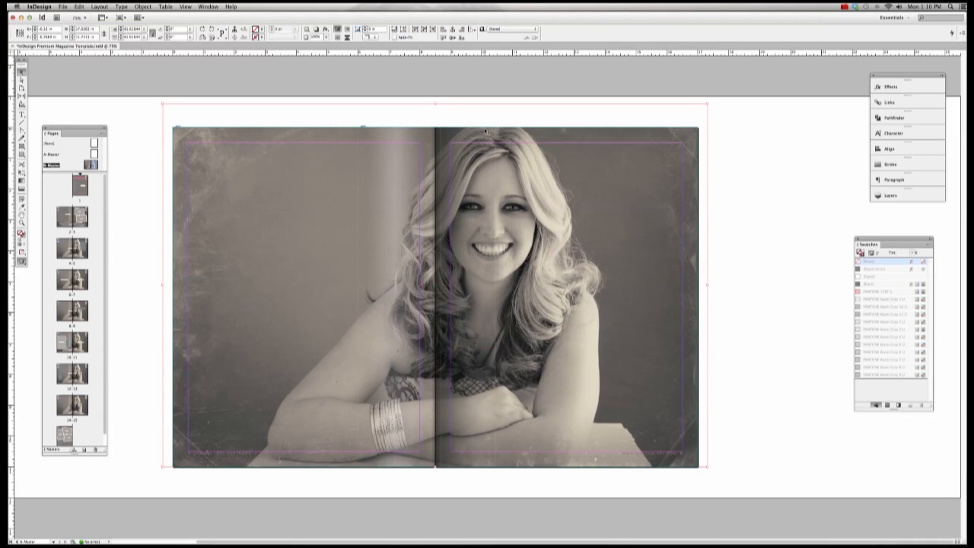
{"action": "left_click", "coordinate": [23, 80]}
{"action": "left_click_drag", "start_coordinate": [306, 177], "coordinate": [312, 177]}
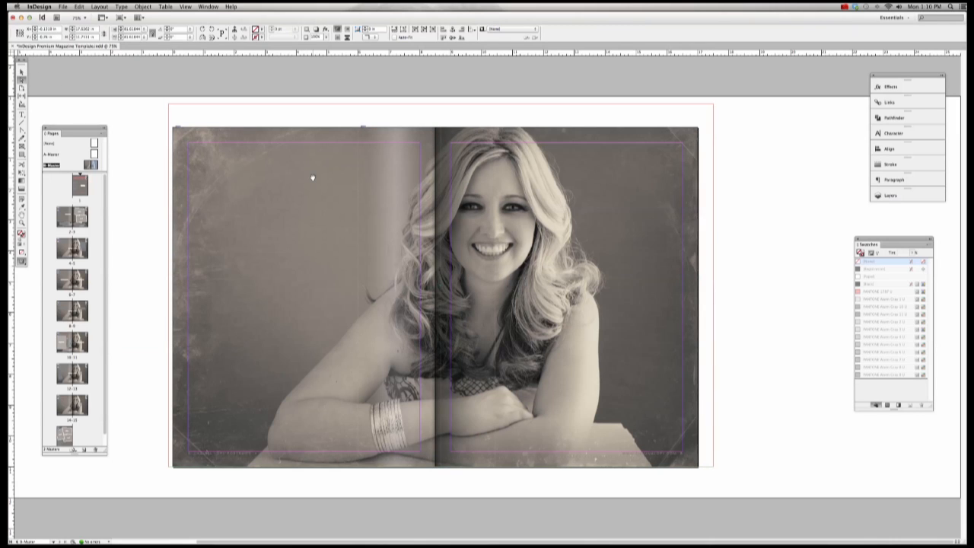
{"action": "left_click", "coordinate": [742, 228]}
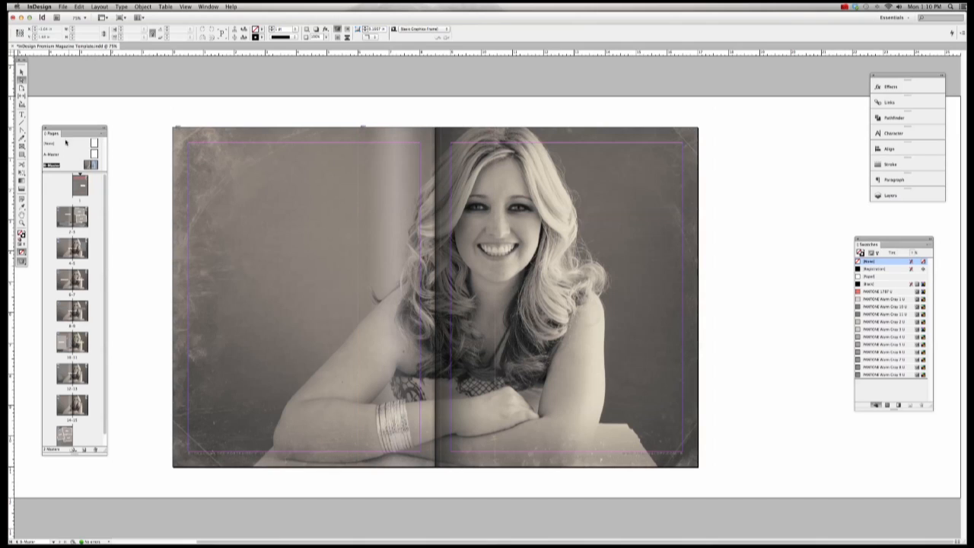
{"action": "left_click", "coordinate": [22, 71]}
{"action": "key", "text": "w"}
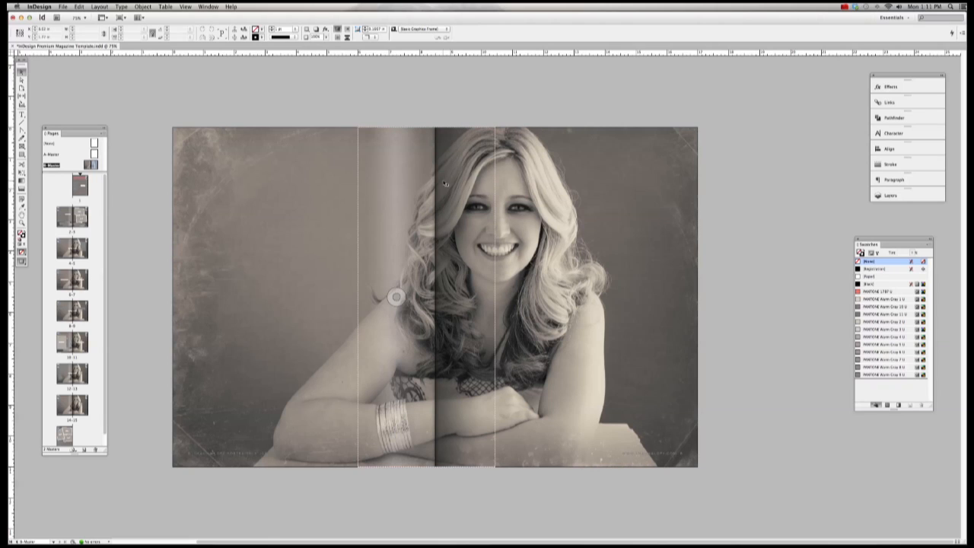
{"action": "left_click", "coordinate": [71, 219]}
{"action": "double_click", "coordinate": [71, 220]}
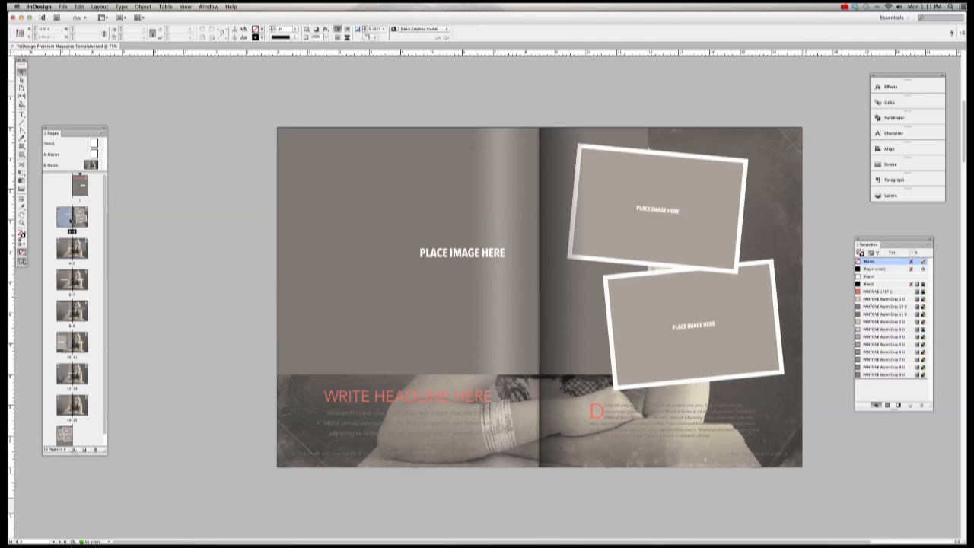
{"action": "double_click", "coordinate": [71, 251]}
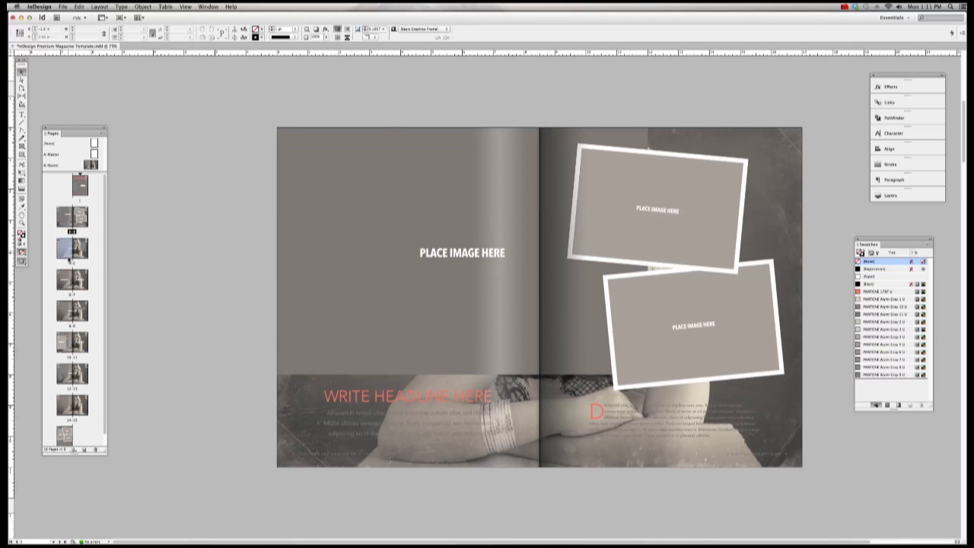
{"action": "left_click", "coordinate": [69, 282]}
{"action": "double_click", "coordinate": [71, 312]}
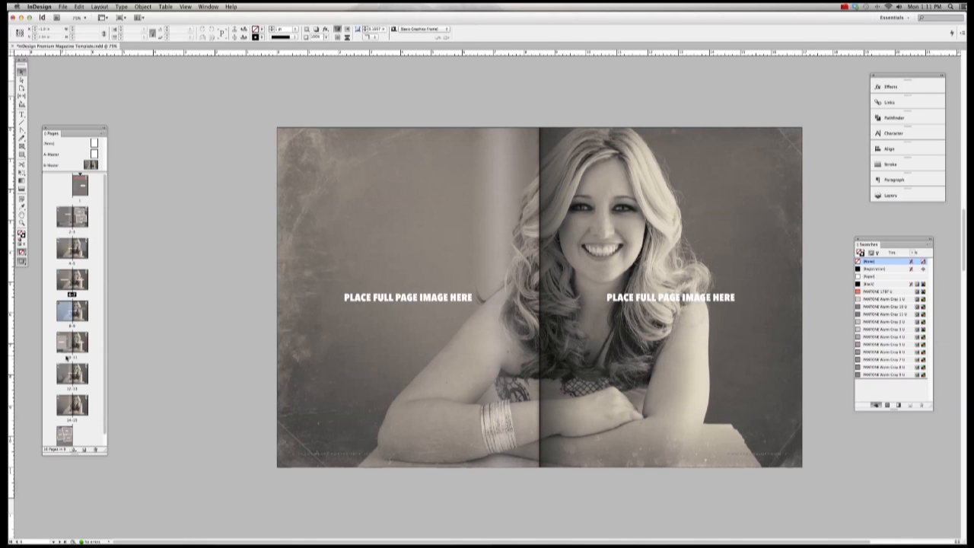
{"action": "left_click", "coordinate": [71, 347]}
{"action": "double_click", "coordinate": [72, 373]}
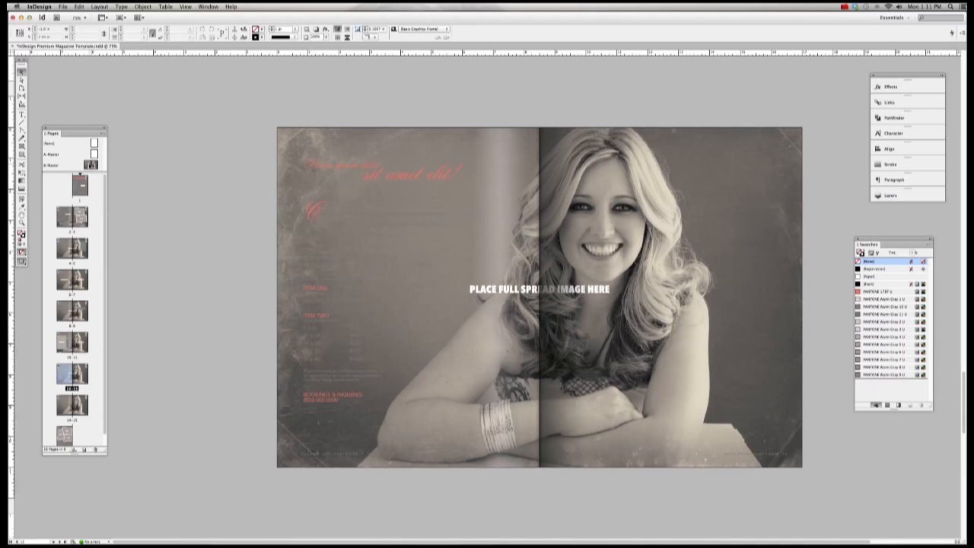
{"action": "double_click", "coordinate": [51, 165]}
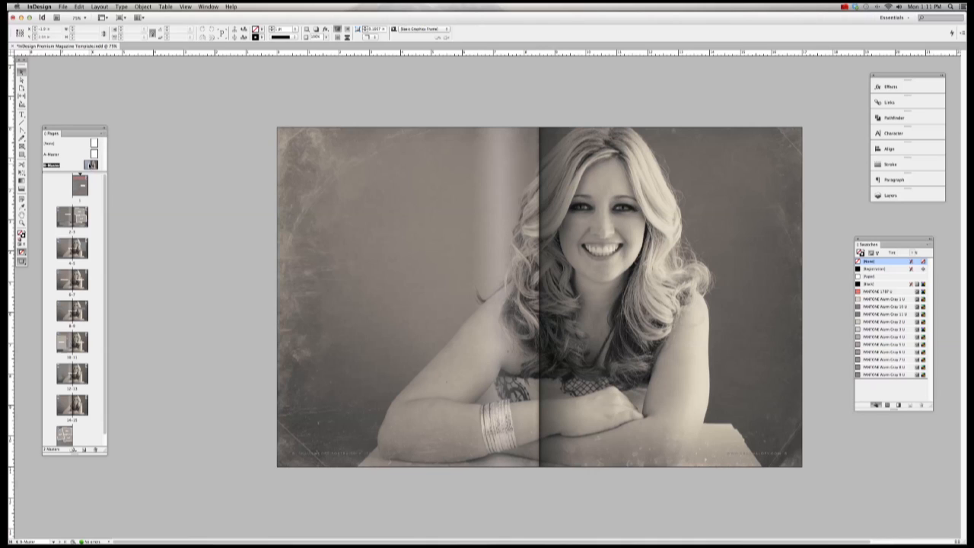
{"action": "left_click", "coordinate": [408, 297]}
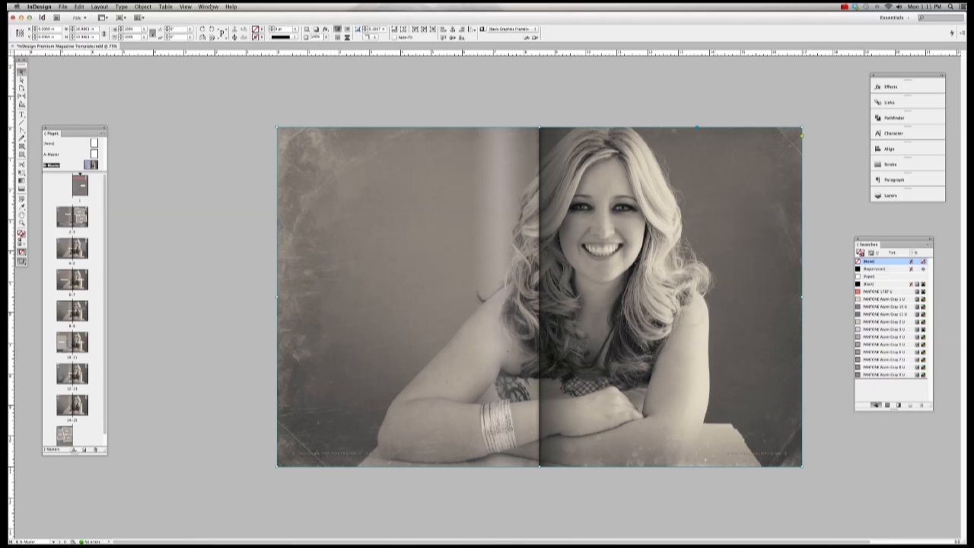
Step: Lower the portrait's opacity to 2% in the Effects panel, keeping the Normal blend mode
{"action": "left_click", "coordinate": [888, 87]}
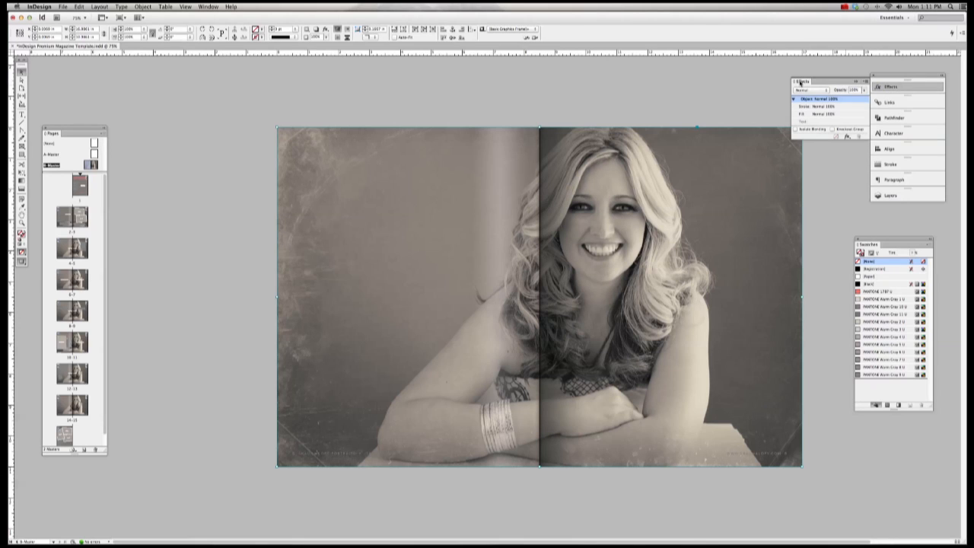
{"action": "left_click", "coordinate": [208, 6]}
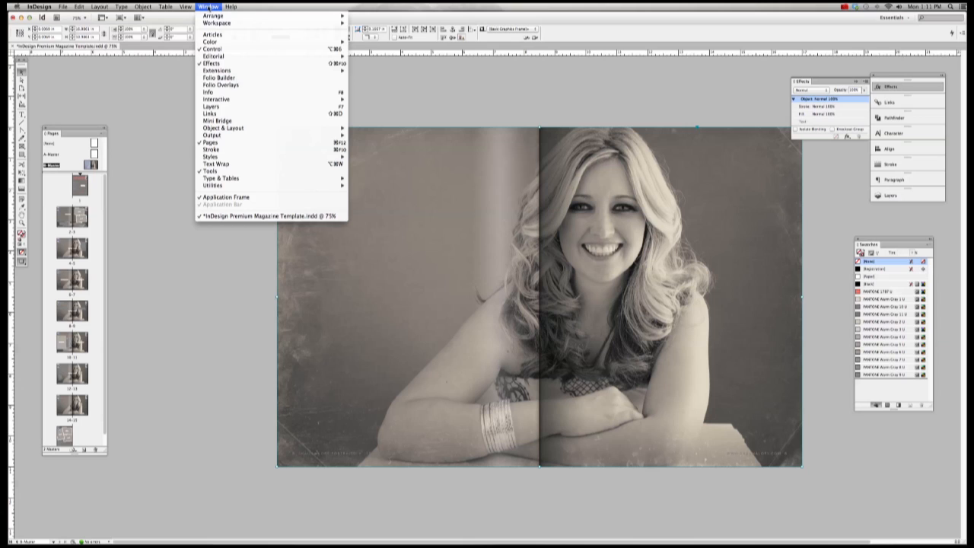
{"action": "left_click", "coordinate": [202, 66]}
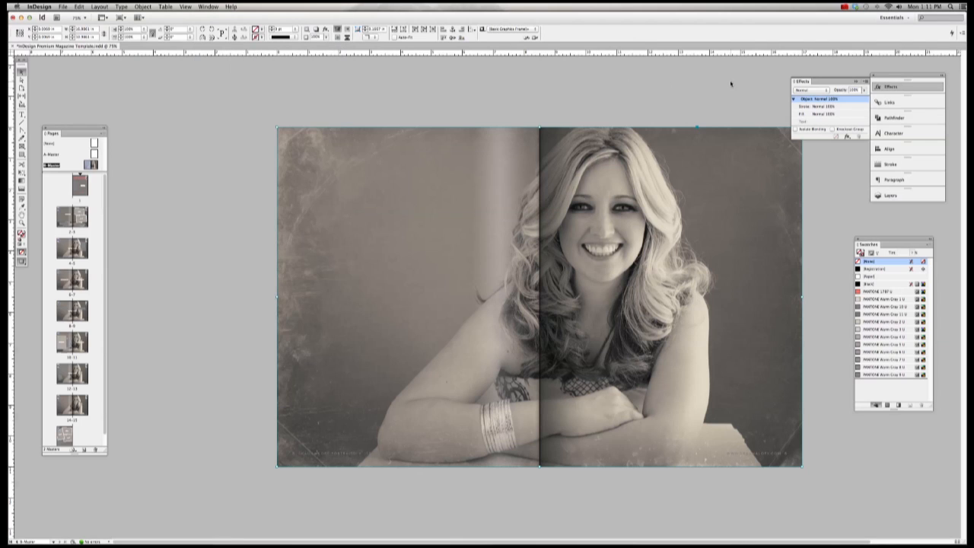
{"action": "left_click_drag", "start_coordinate": [859, 90], "coordinate": [847, 91]}
{"action": "type", "text": "2"}
{"action": "key", "text": "Return"}
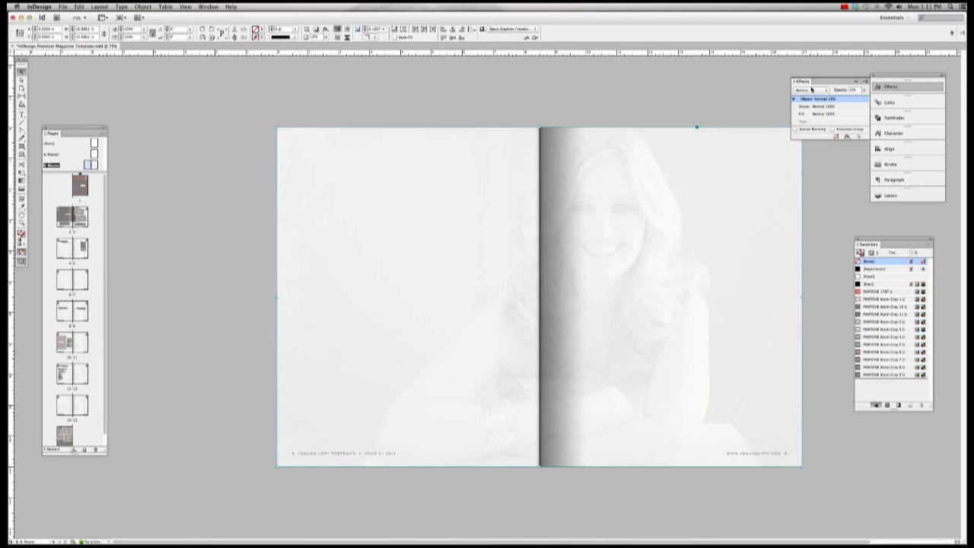
{"action": "left_click", "coordinate": [811, 89]}
{"action": "left_click", "coordinate": [70, 249]}
Step: Fill the portrait frame with PANTONE 1797 U and deselect it
{"action": "left_click", "coordinate": [891, 291]}
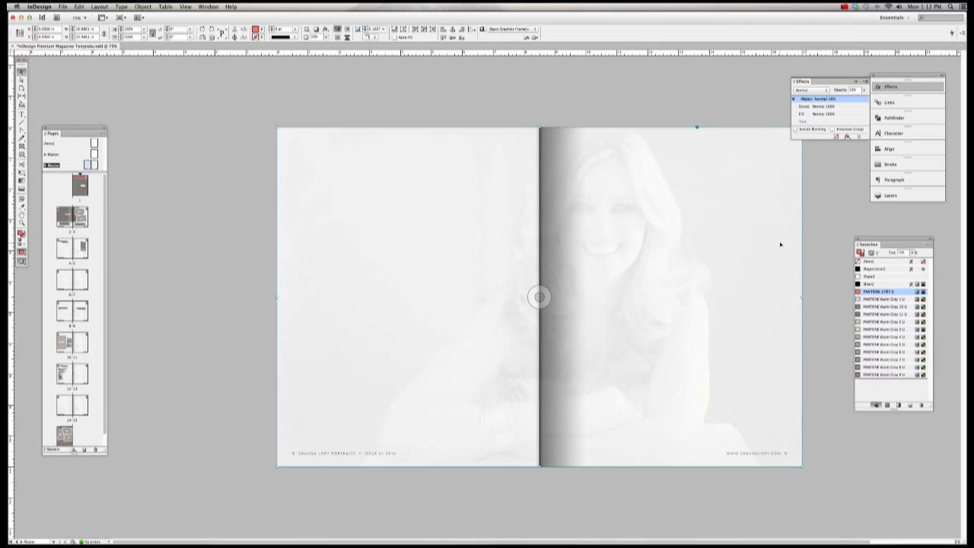
{"action": "left_click", "coordinate": [868, 261]}
{"action": "left_click", "coordinate": [857, 291]}
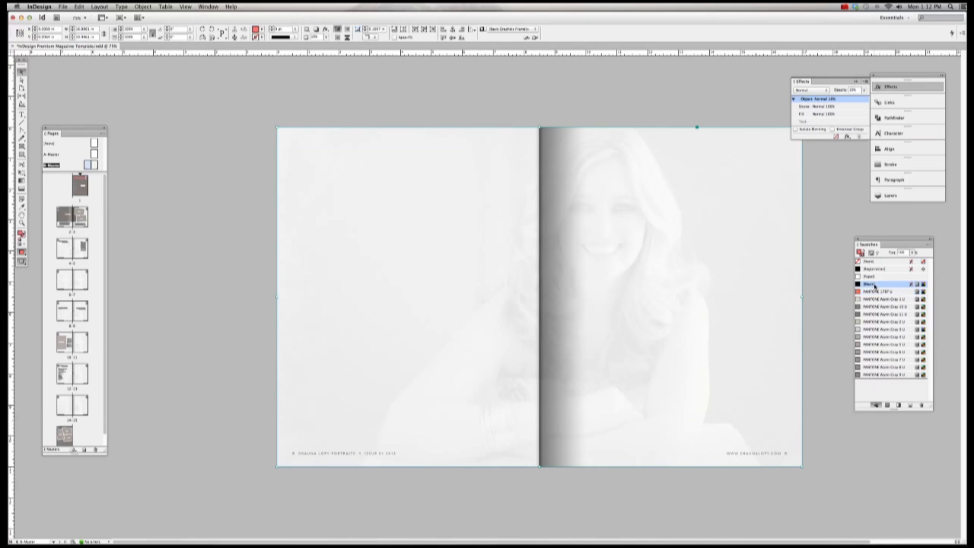
{"action": "left_click", "coordinate": [811, 264]}
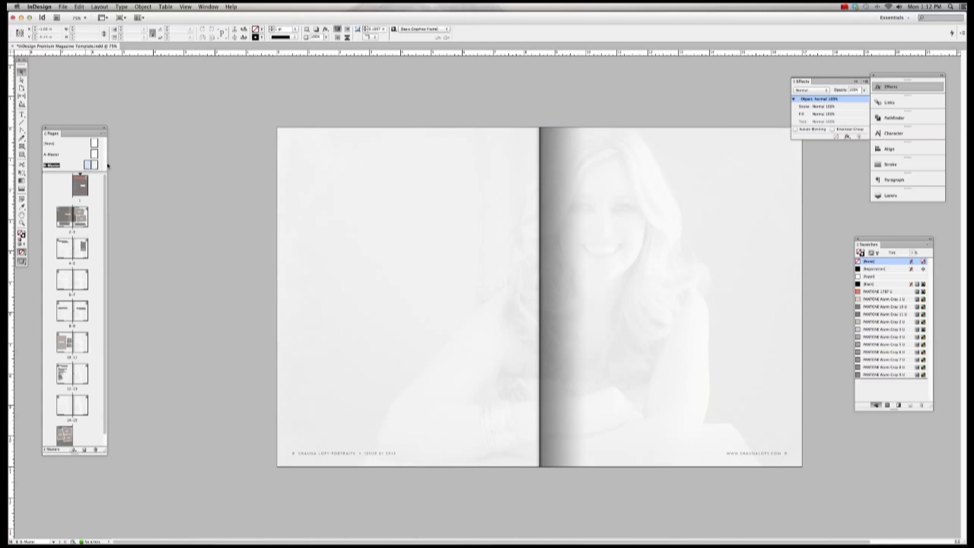
Step: Remove the spread-wide tinted rectangle's fill colour and restore it to 100% opacity
{"action": "key", "text": "super+0"}
{"action": "left_click", "coordinate": [332, 143]}
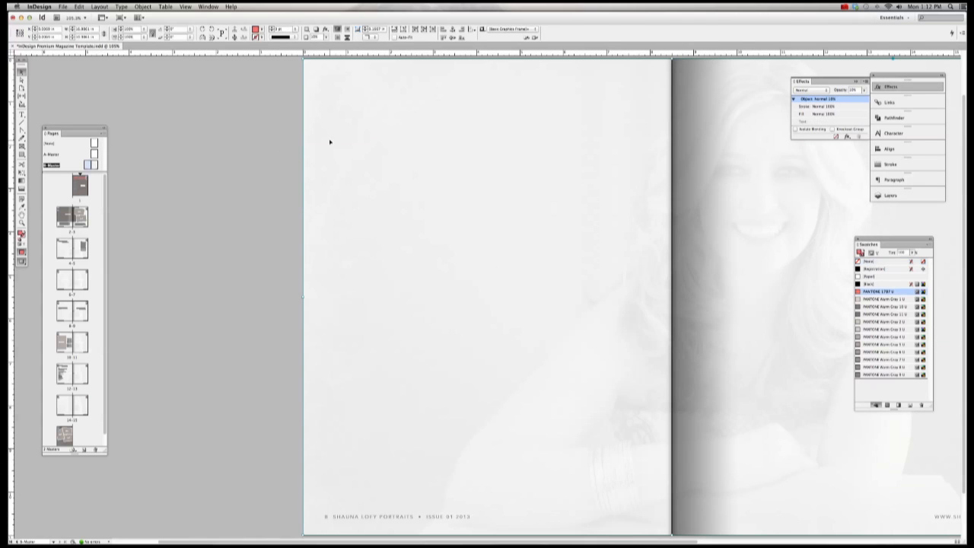
{"action": "left_click", "coordinate": [865, 262]}
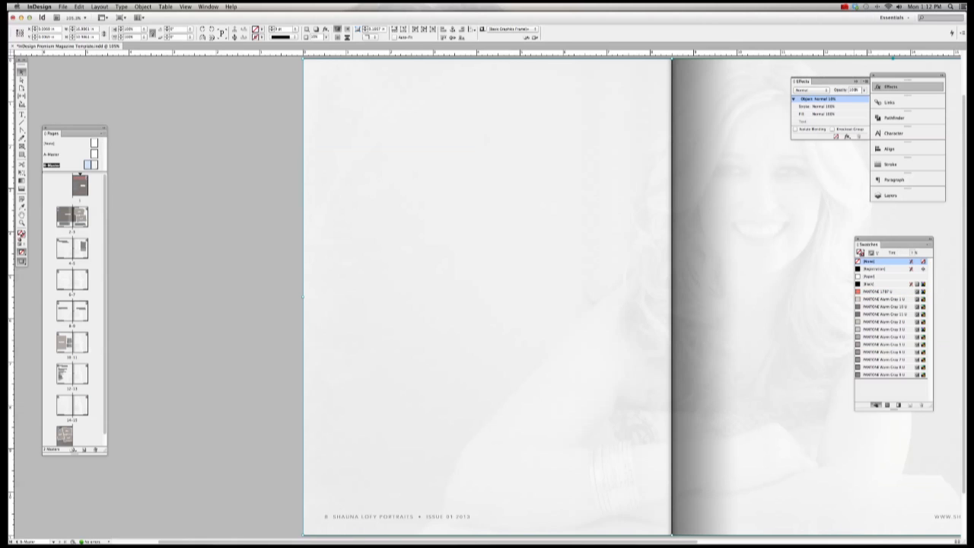
{"action": "key", "text": "Return"}
{"action": "scroll", "coordinate": [625, 150], "scroll_direction": "up", "scroll_amount": 2}
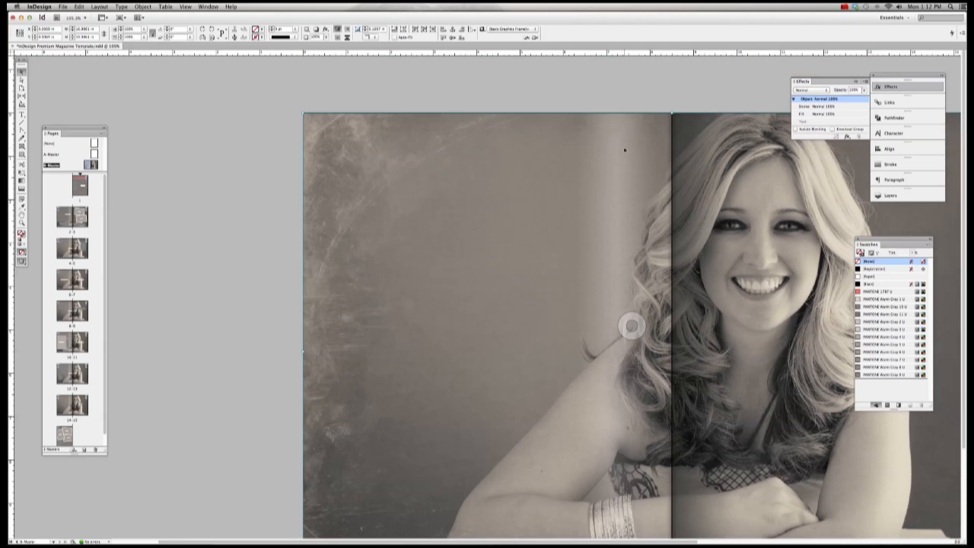
{"action": "left_click", "coordinate": [570, 100]}
Step: Delete the portrait from the full-spread frame and fill the empty frame with PANTONE 1787 U
{"action": "left_click", "coordinate": [318, 122]}
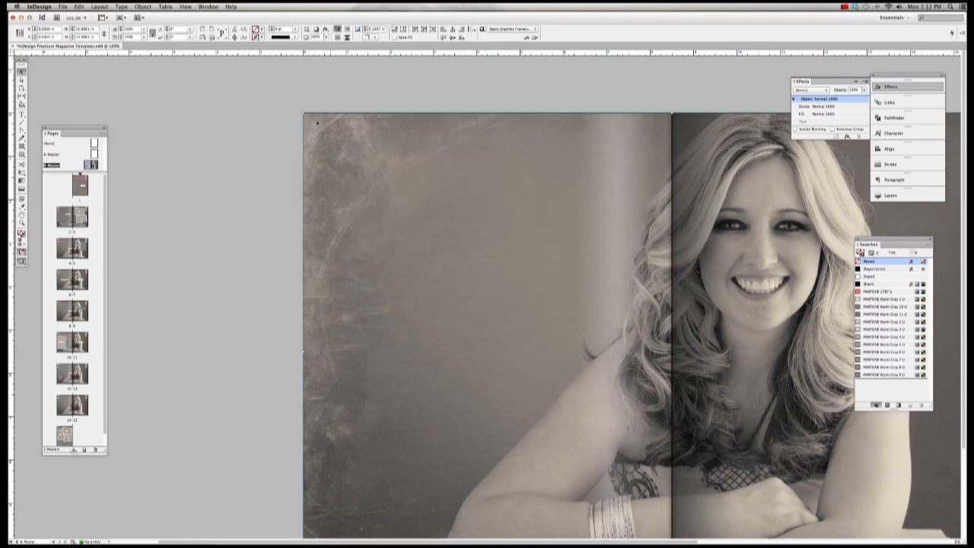
{"action": "left_click_drag", "start_coordinate": [303, 113], "coordinate": [336, 146]}
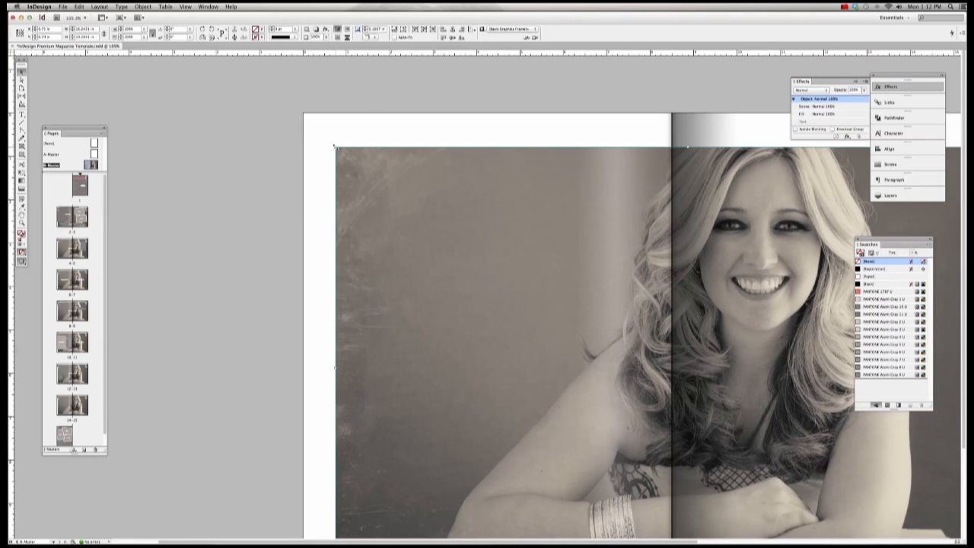
{"action": "key", "text": "super+z"}
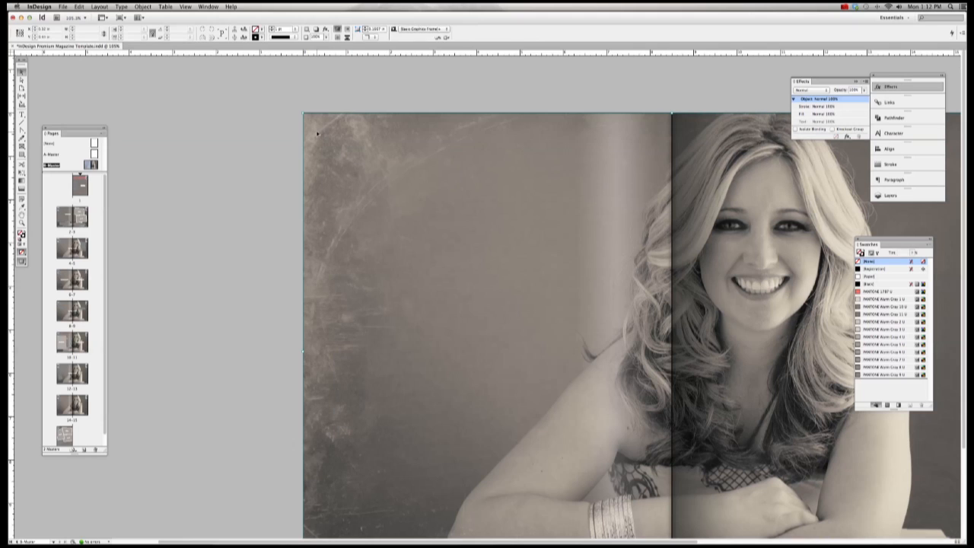
{"action": "left_click", "coordinate": [21, 79]}
{"action": "left_click", "coordinate": [373, 147]}
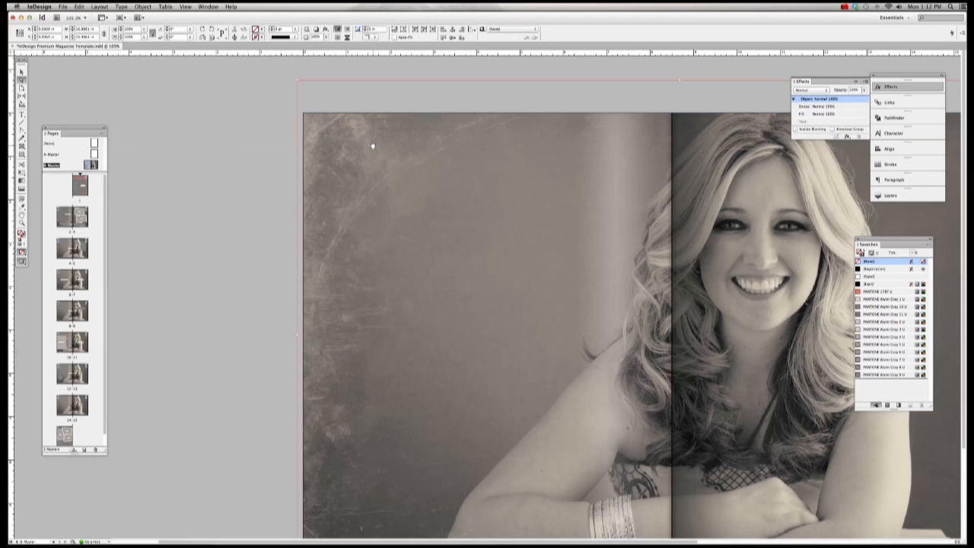
{"action": "key", "text": "Delete"}
{"action": "left_click", "coordinate": [21, 70]}
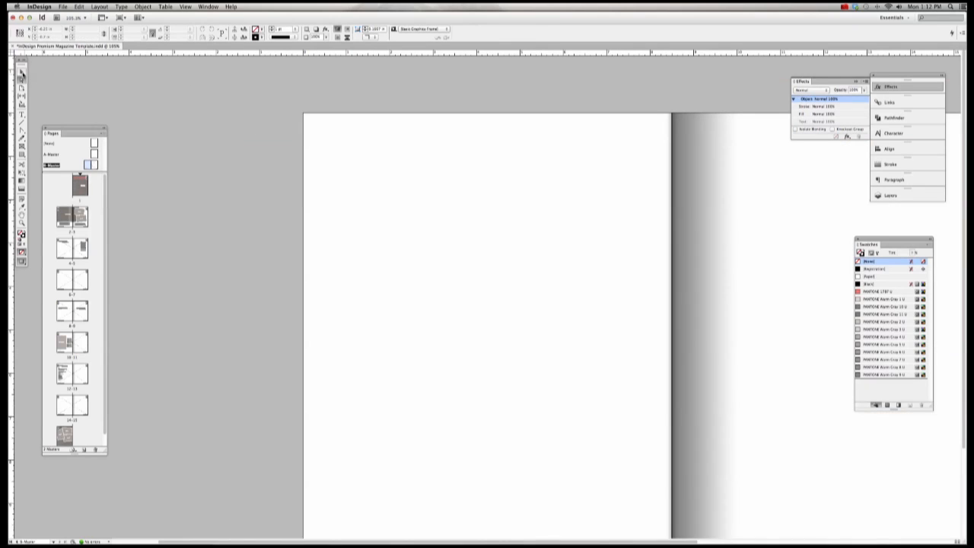
{"action": "left_click_drag", "start_coordinate": [281, 86], "coordinate": [351, 151]}
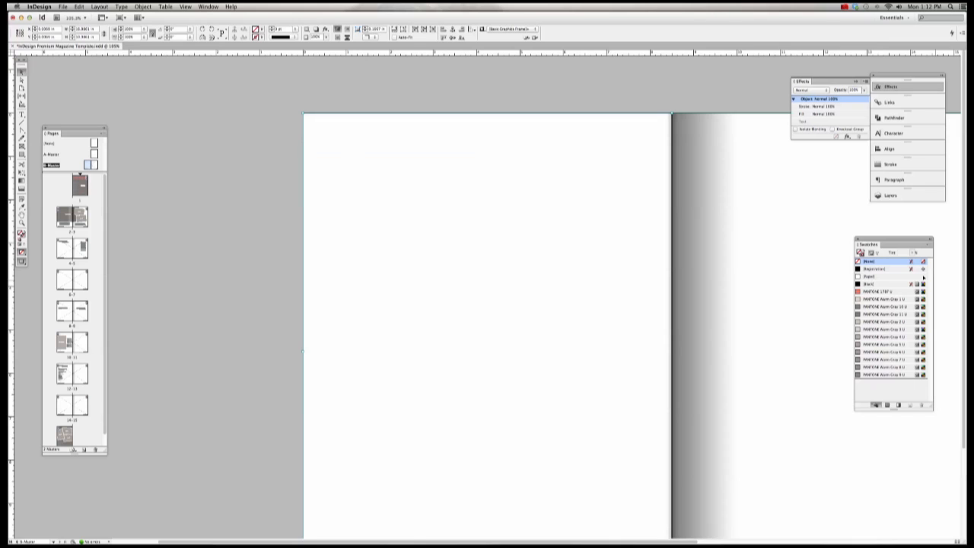
{"action": "left_click", "coordinate": [875, 293]}
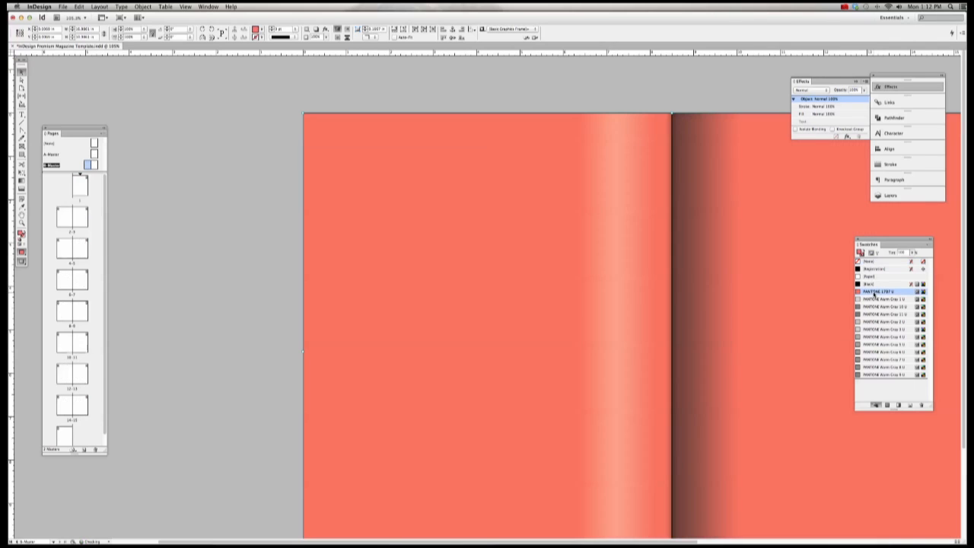
Step: Place IMG_8543_bw.jpg into the selected red spread frame, replacing its contents
{"action": "left_click", "coordinate": [235, 86]}
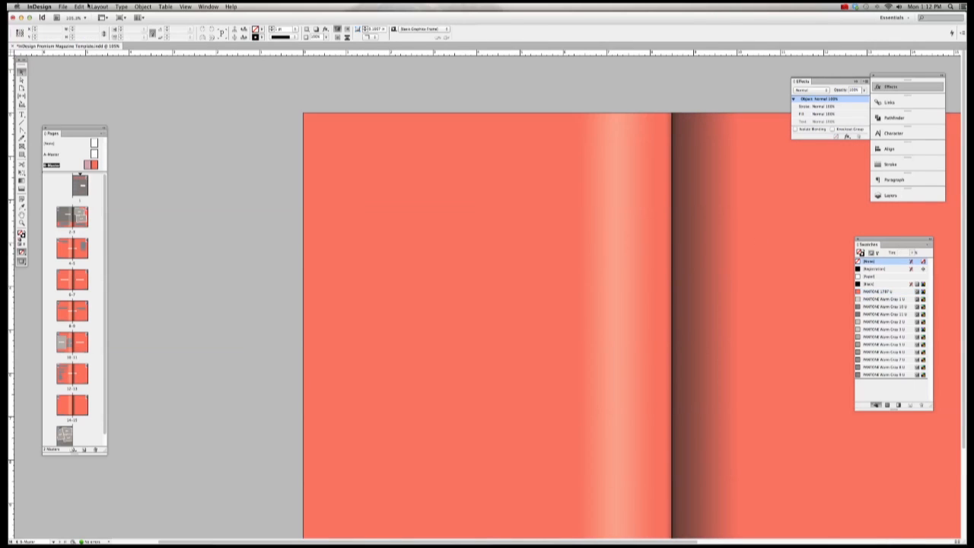
{"action": "left_click", "coordinate": [352, 136]}
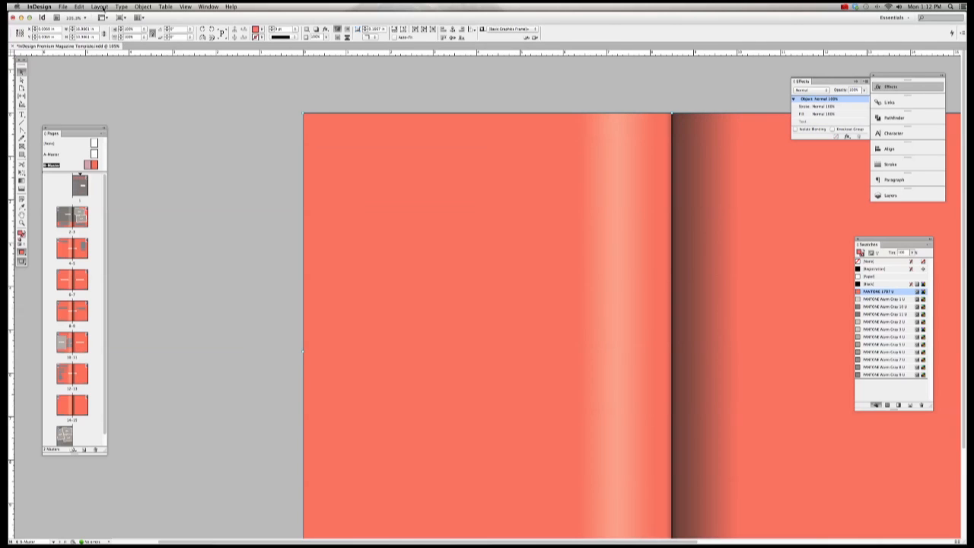
{"action": "left_click", "coordinate": [138, 7]}
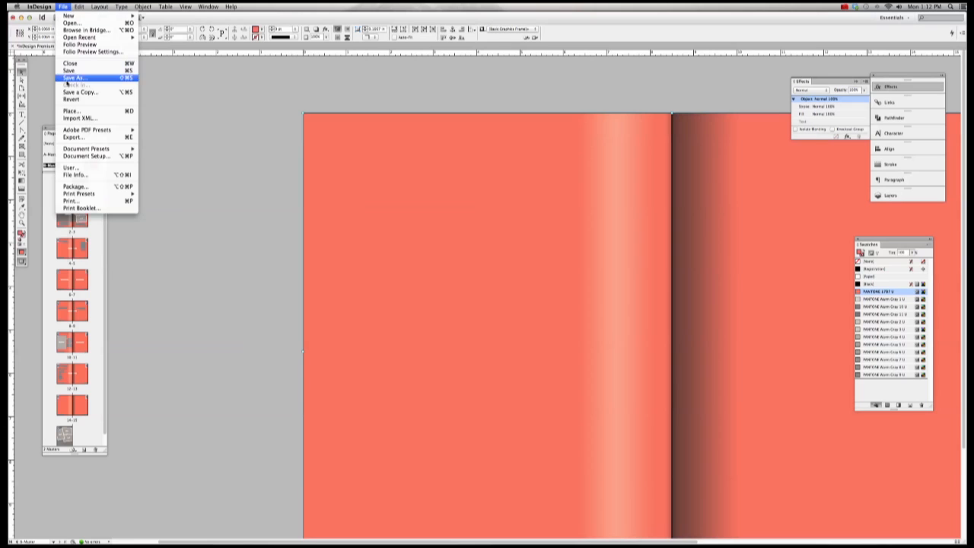
{"action": "left_click", "coordinate": [70, 112]}
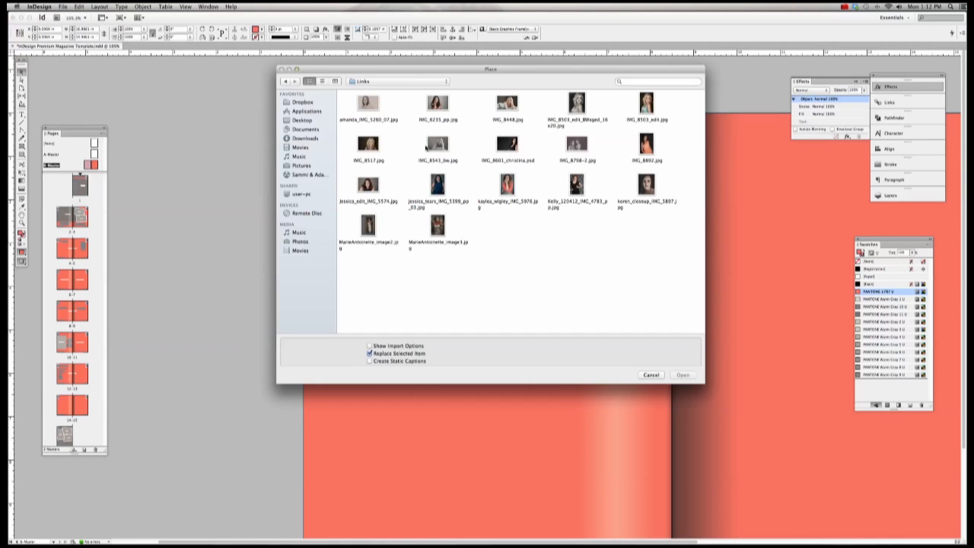
{"action": "double_click", "coordinate": [437, 146]}
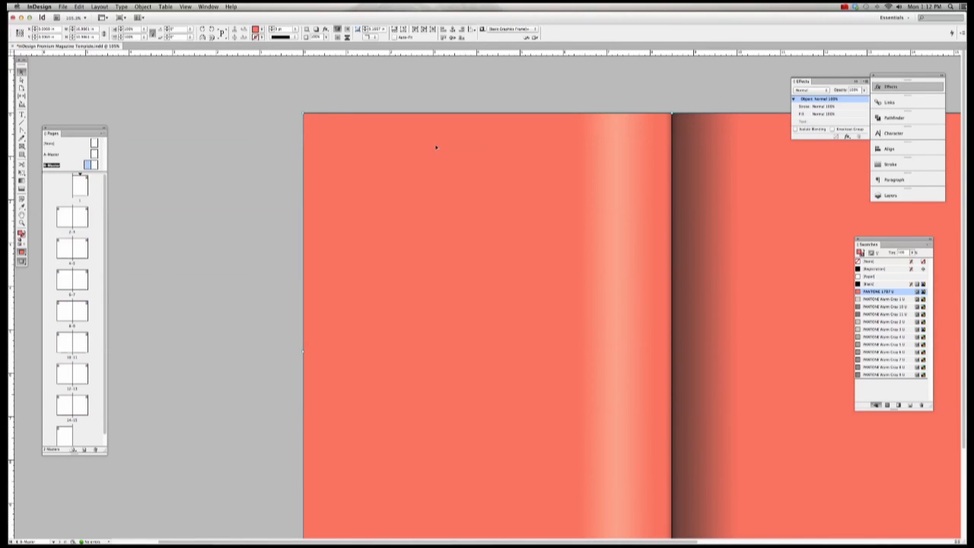
Step: Fade the portrait image inside the frame to 10% opacity
{"action": "scroll", "coordinate": [487, 139], "scroll_direction": "right", "scroll_amount": 10}
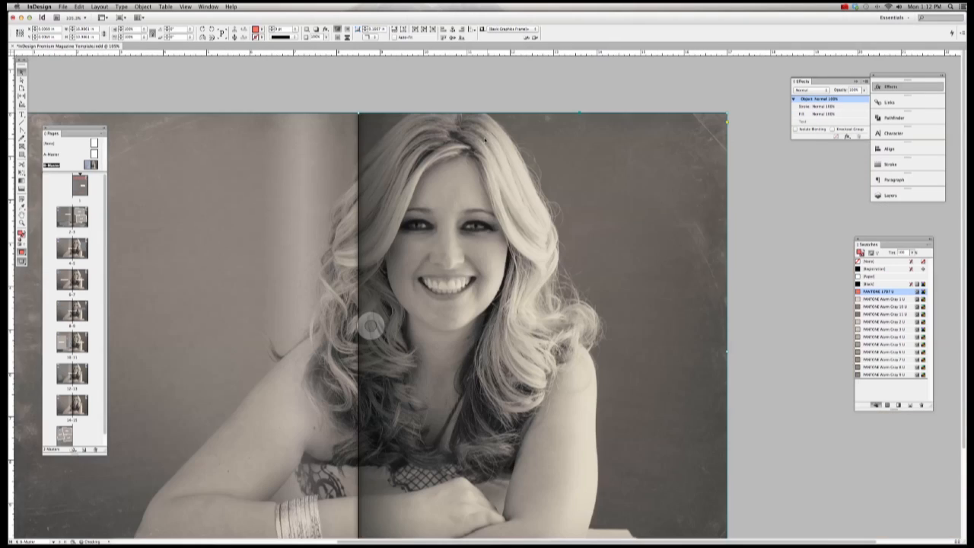
{"action": "scroll", "coordinate": [483, 137], "scroll_direction": "left", "scroll_amount": 5}
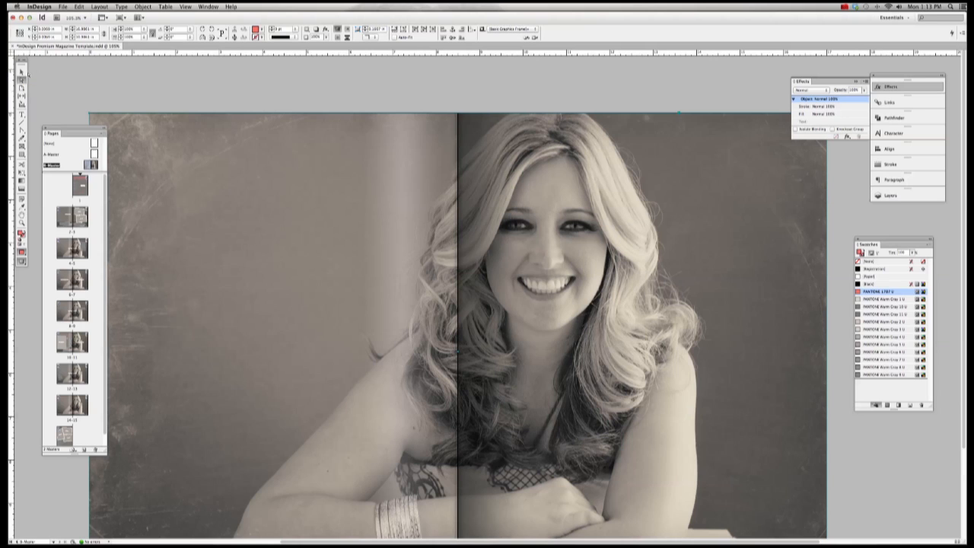
{"action": "left_click", "coordinate": [152, 78]}
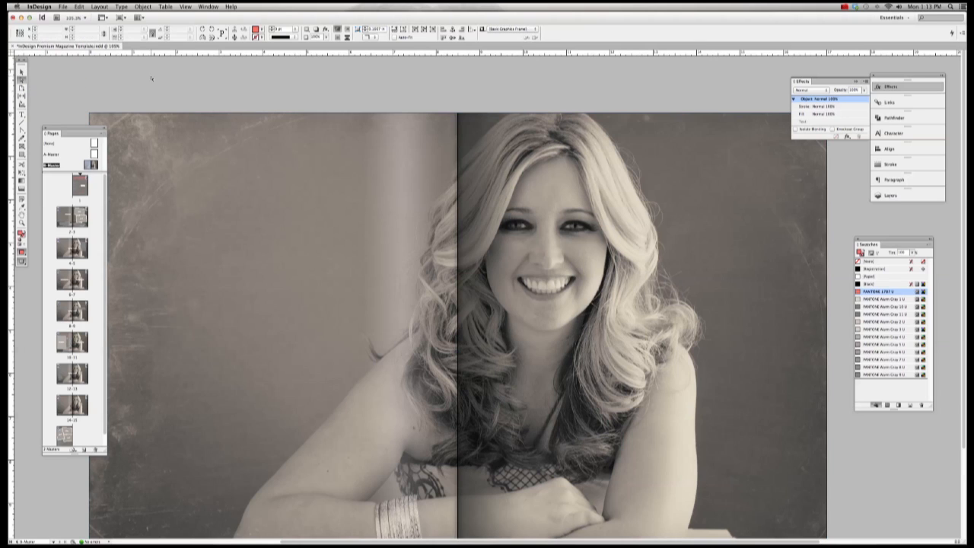
{"action": "left_click", "coordinate": [329, 161]}
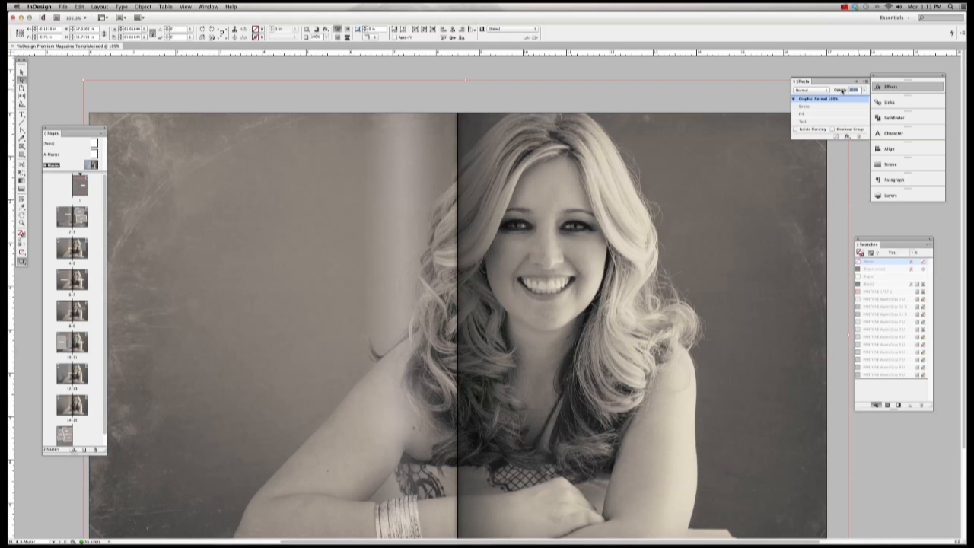
{"action": "type", "text": "10"}
{"action": "key", "text": "Return"}
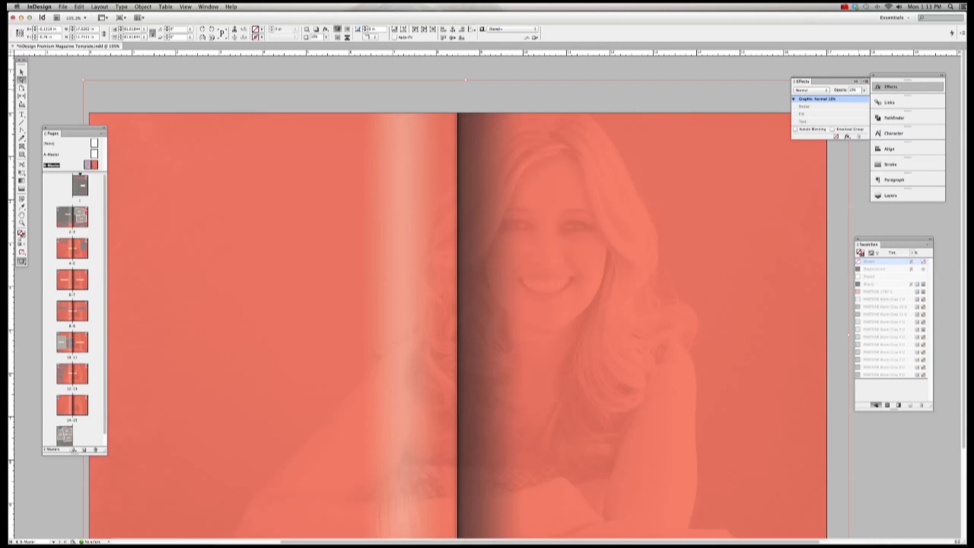
Step: Change the spread background frame's fill from red to PANTONE Warm Gray 10 U
{"action": "left_click", "coordinate": [706, 71]}
{"action": "key", "text": "v"}
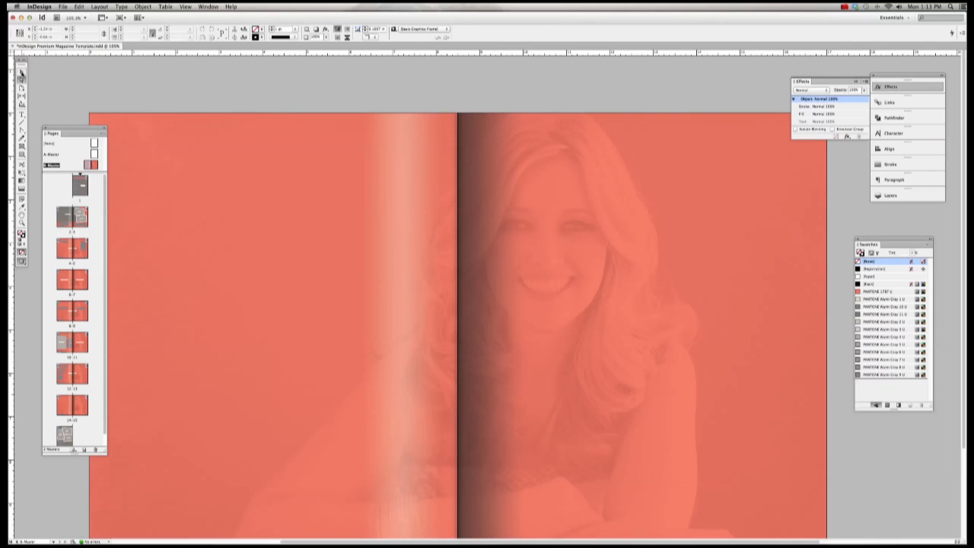
{"action": "left_click", "coordinate": [162, 123]}
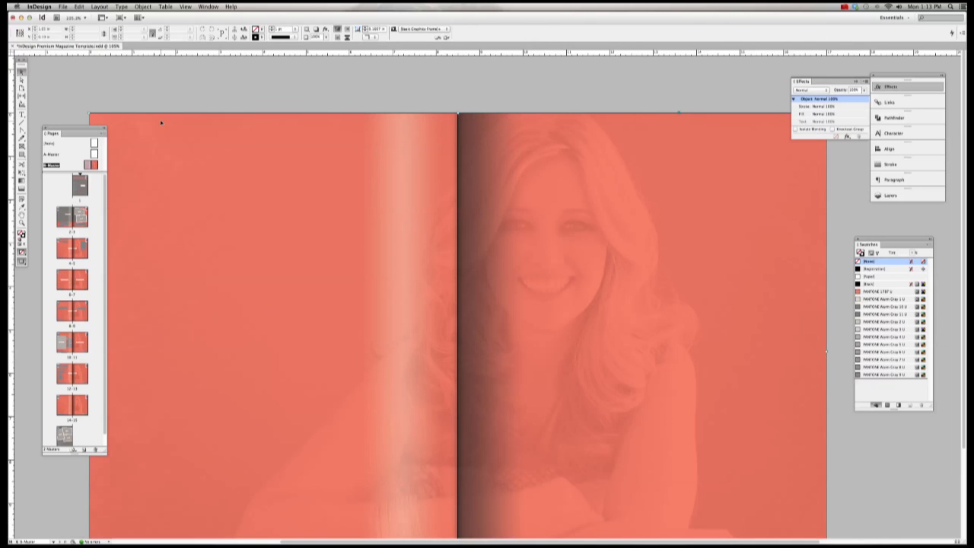
{"action": "left_click", "coordinate": [827, 344]}
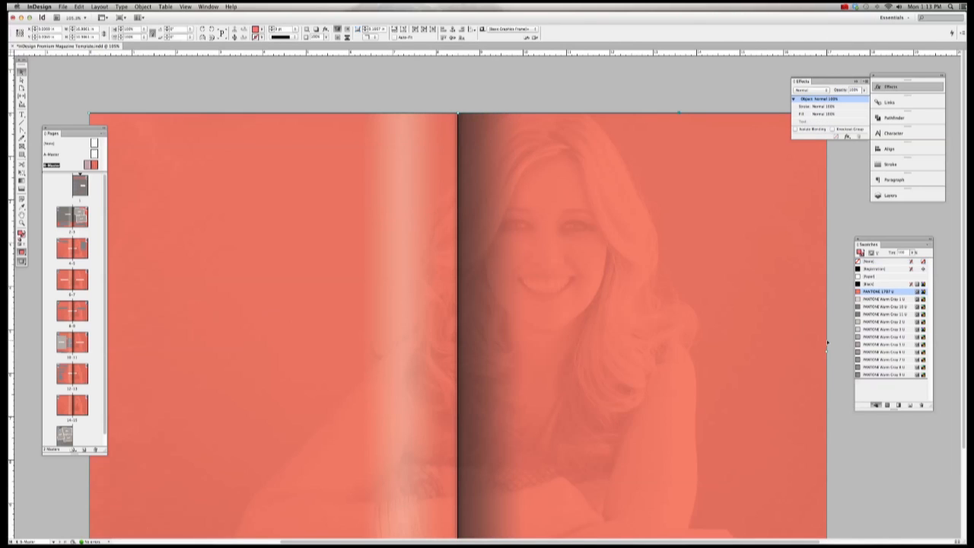
{"action": "left_click", "coordinate": [876, 308]}
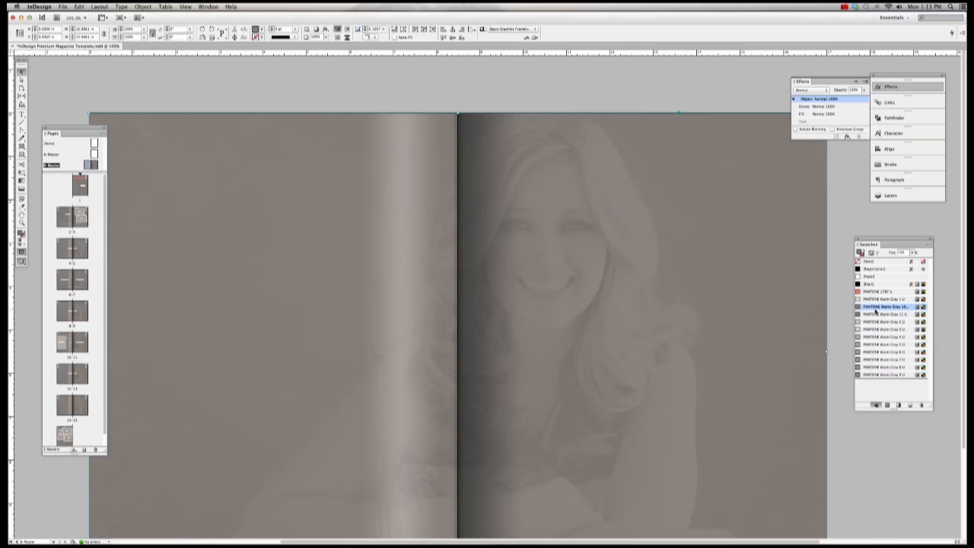
{"action": "left_click", "coordinate": [85, 254]}
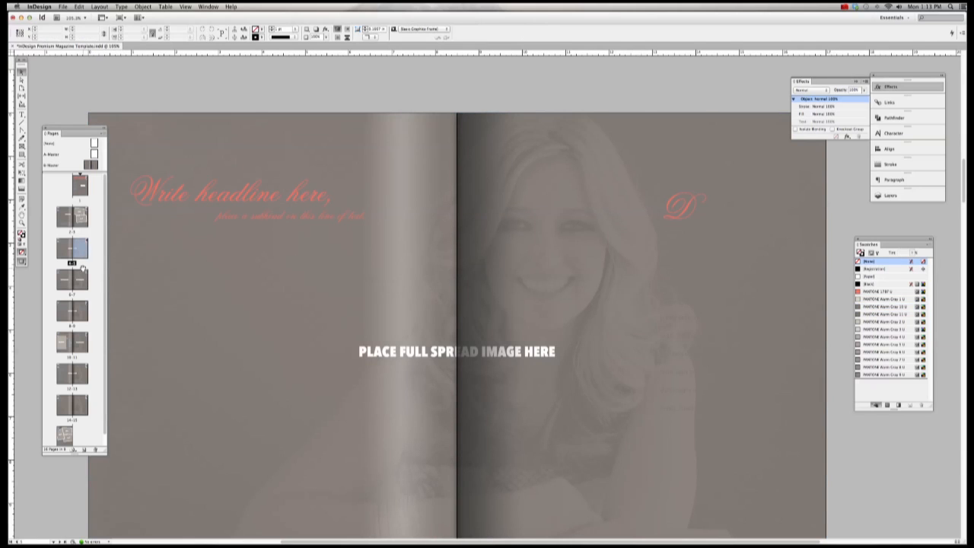
{"action": "double_click", "coordinate": [83, 280]}
{"action": "double_click", "coordinate": [81, 311]}
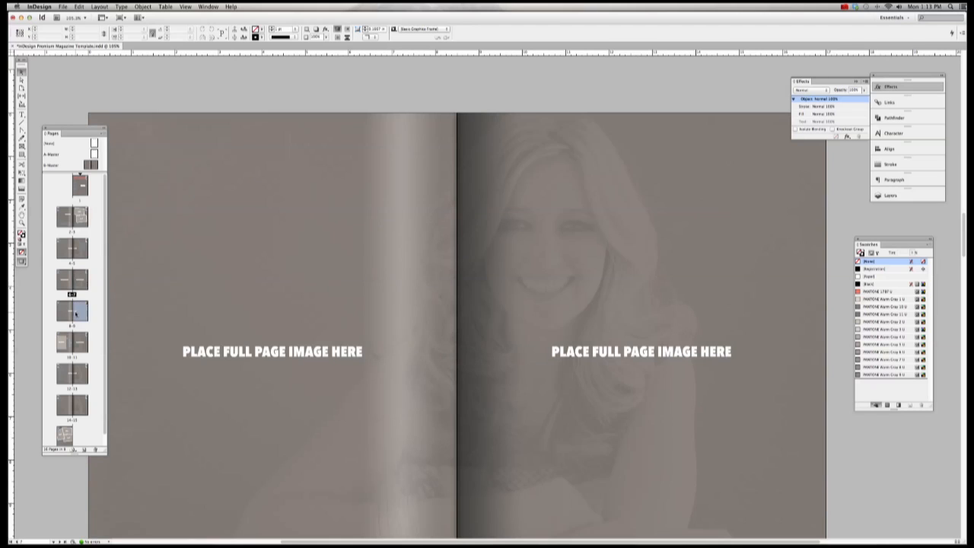
{"action": "left_click", "coordinate": [82, 343]}
{"action": "double_click", "coordinate": [81, 343]}
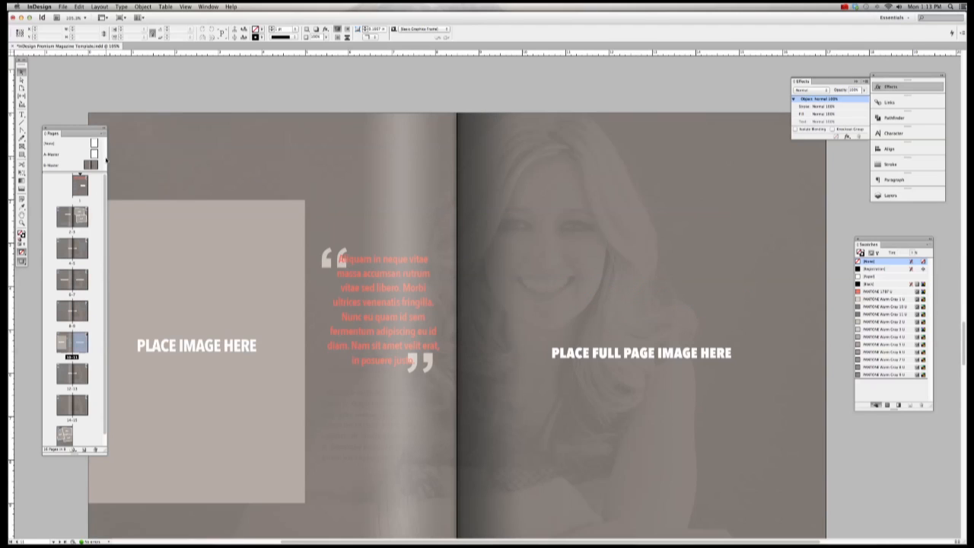
{"action": "double_click", "coordinate": [93, 165]}
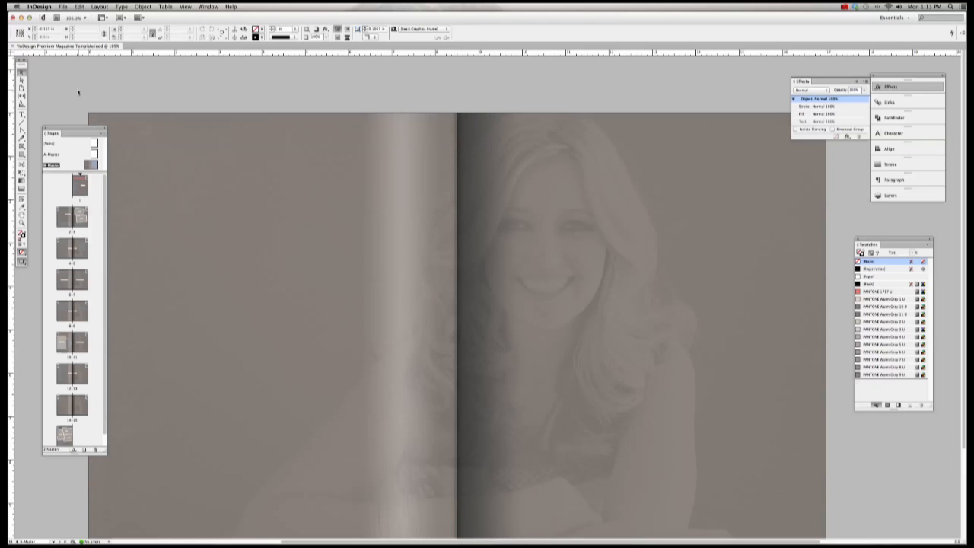
Step: Delete the faded portrait image from the spread frame
{"action": "left_click", "coordinate": [21, 79]}
{"action": "left_click", "coordinate": [429, 193]}
{"action": "left_click", "coordinate": [533, 193]}
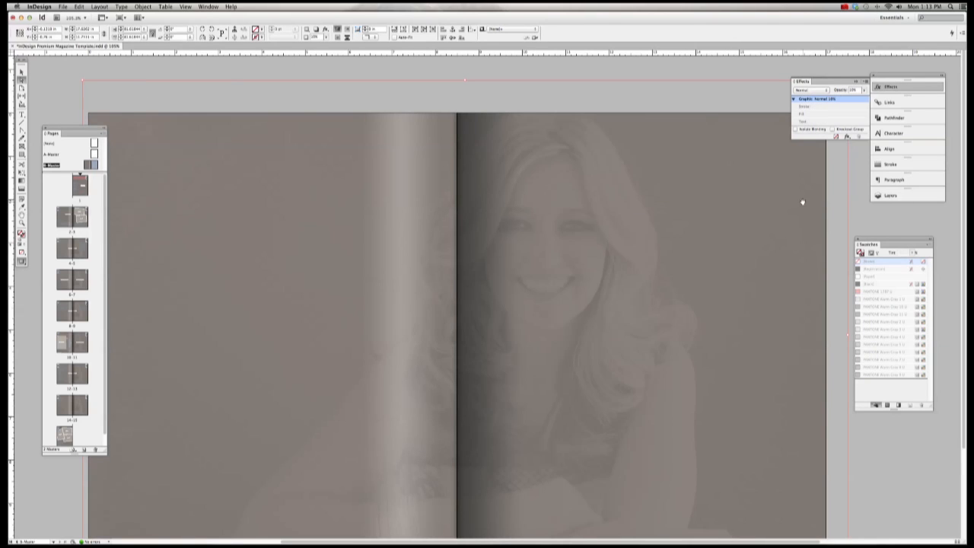
{"action": "key", "text": "Delete"}
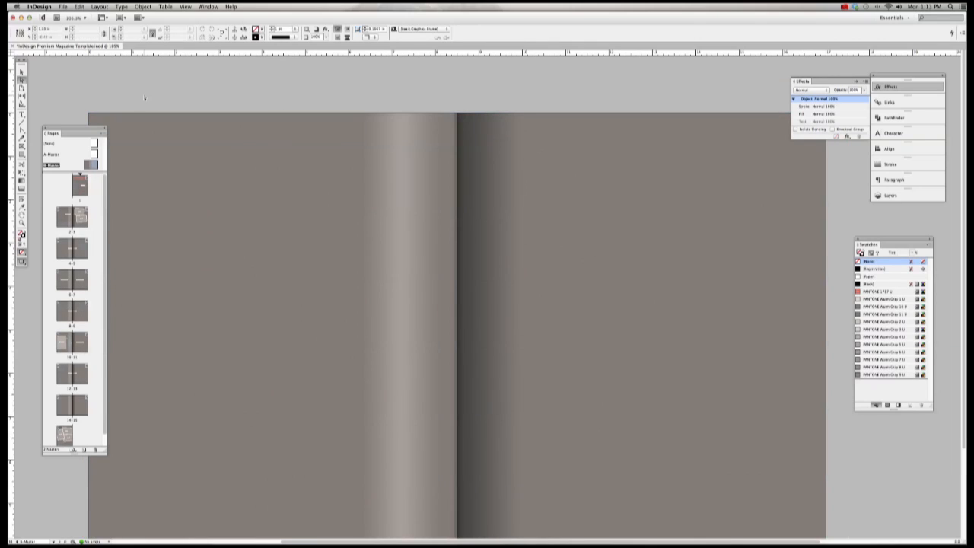
Step: Fill the spread background frame with PANTONE Warm Gray 1 U
{"action": "left_click", "coordinate": [21, 71]}
{"action": "left_click", "coordinate": [632, 176]}
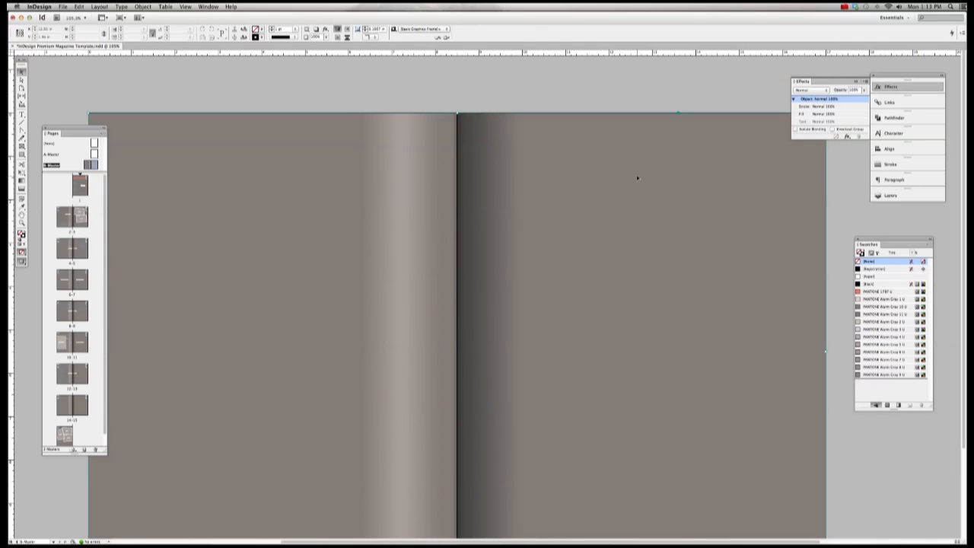
{"action": "left_click", "coordinate": [898, 299]}
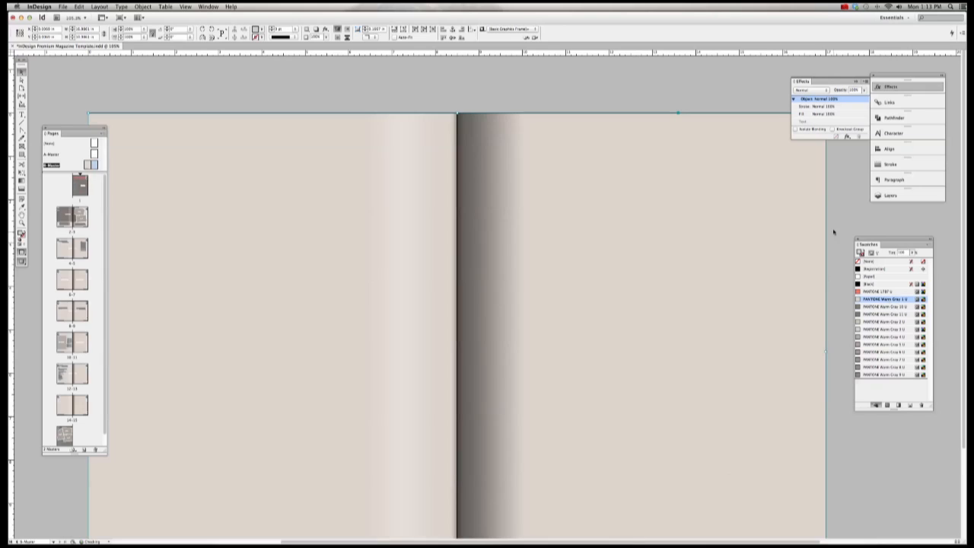
Step: Select the light warm grey background frame and bring up the File menu
{"action": "left_click", "coordinate": [831, 228]}
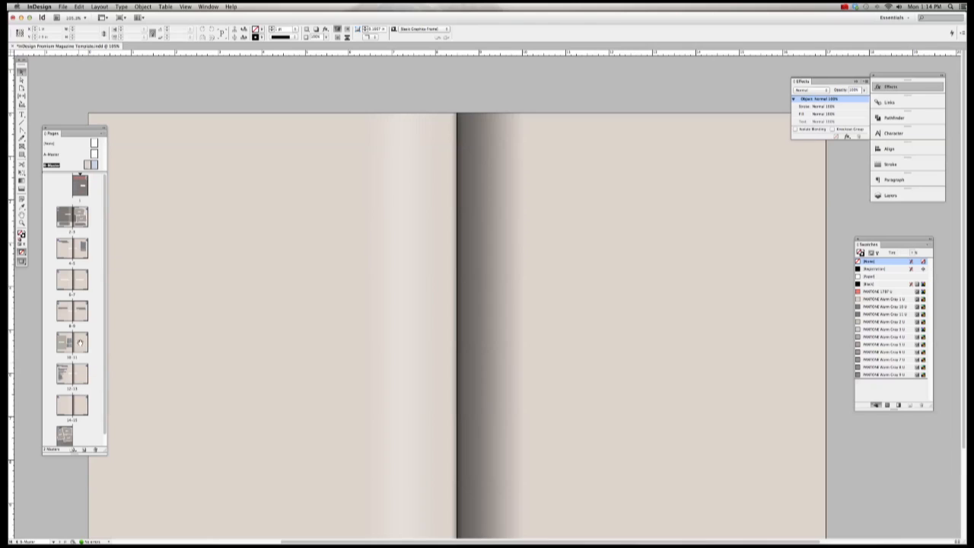
{"action": "left_click", "coordinate": [149, 291]}
{"action": "left_click", "coordinate": [62, 6]}
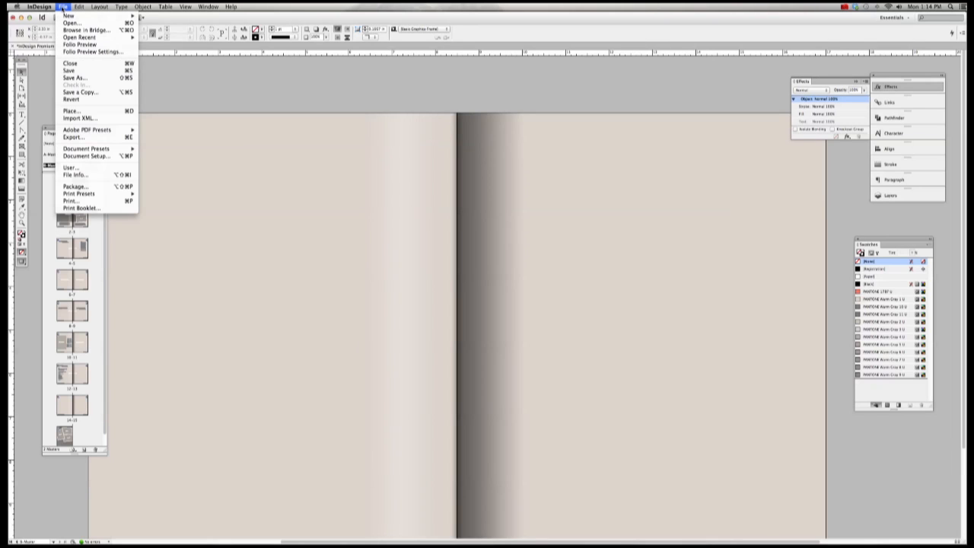
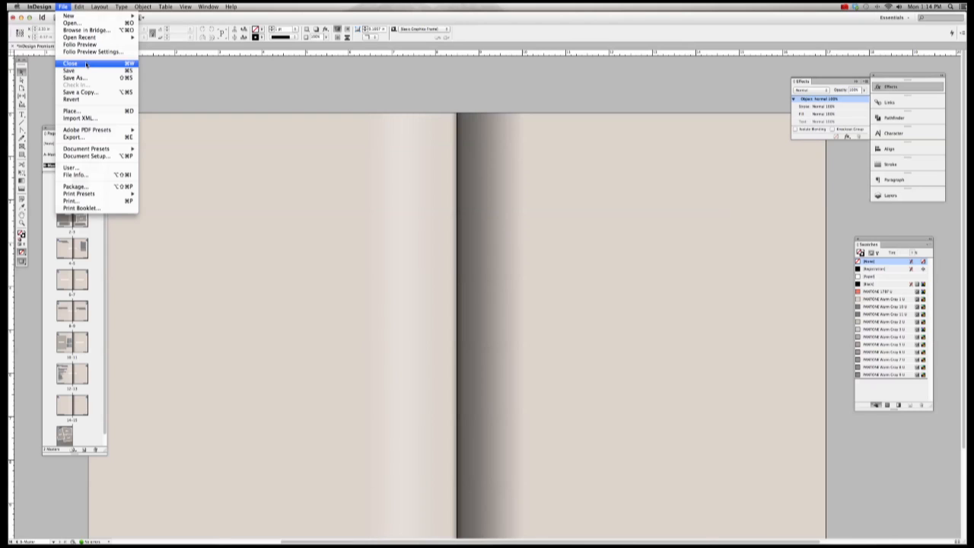
Step: Open SLP generic_biz card.indd from the 2013 portraits Marketing folder
{"action": "left_click", "coordinate": [76, 24]}
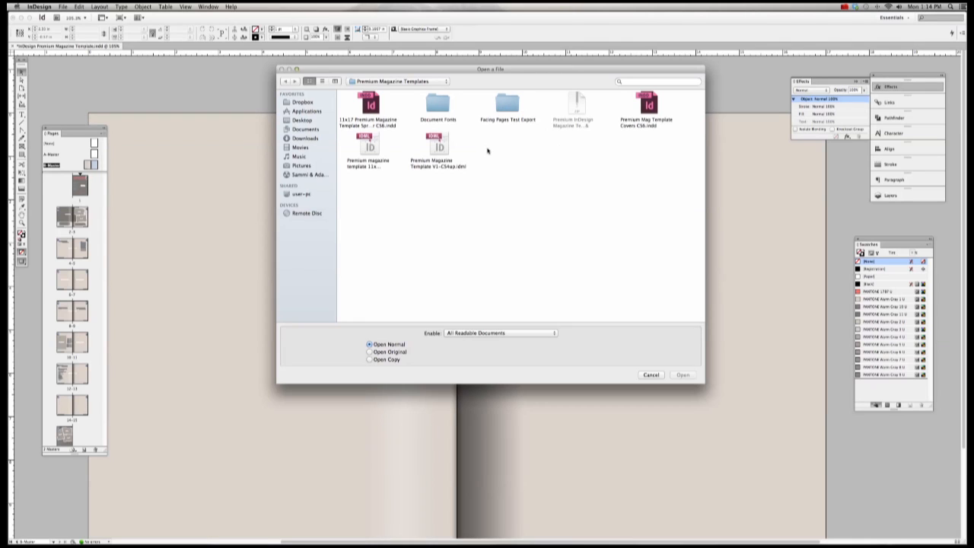
{"action": "left_click", "coordinate": [398, 80]}
{"action": "left_click", "coordinate": [398, 80]}
{"action": "left_click", "coordinate": [302, 121]}
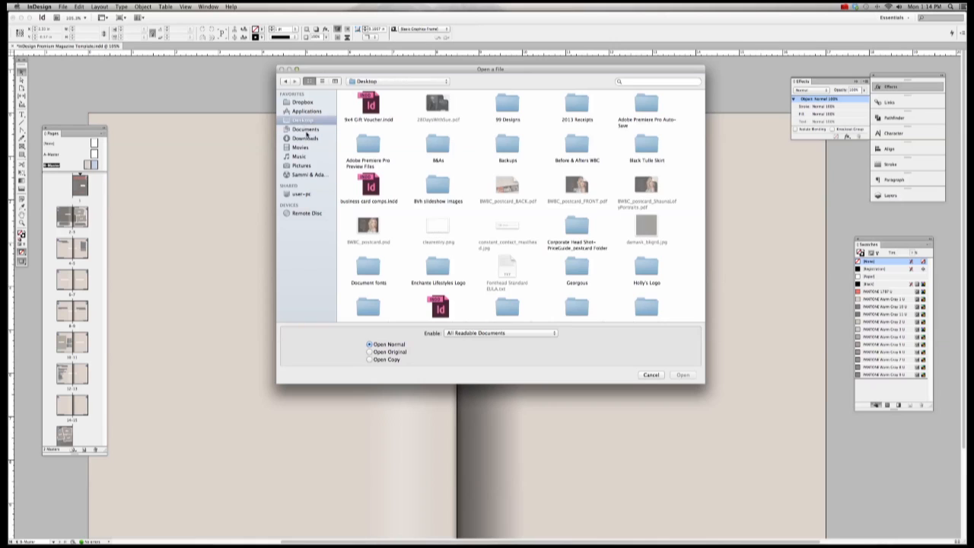
{"action": "left_click", "coordinate": [305, 131]}
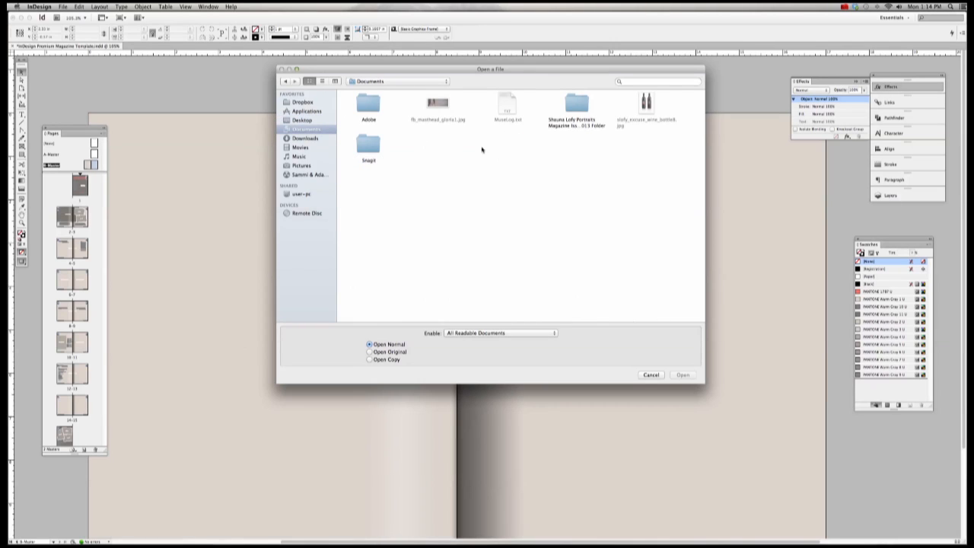
{"action": "double_click", "coordinate": [586, 112]}
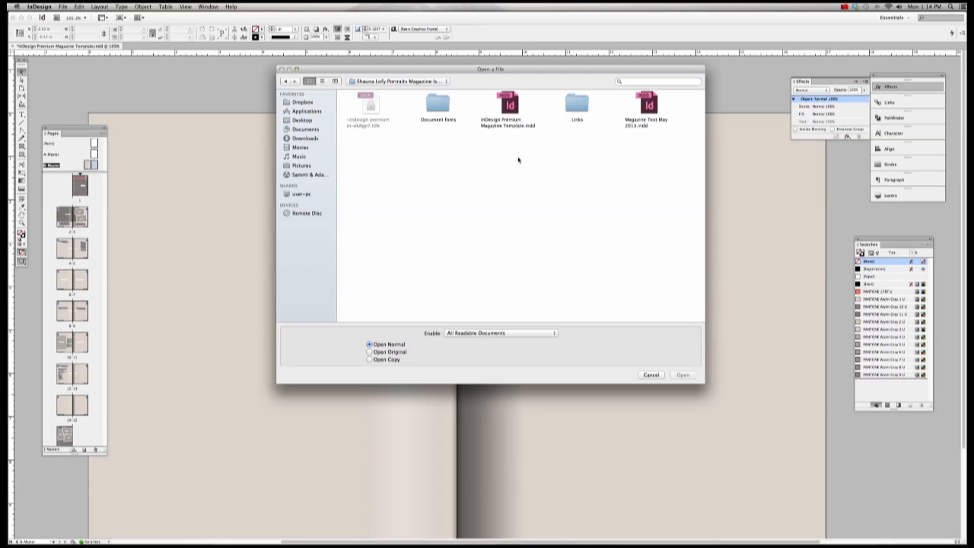
{"action": "left_click", "coordinate": [304, 122]}
{"action": "scroll", "coordinate": [449, 242], "scroll_direction": "down", "scroll_amount": 2}
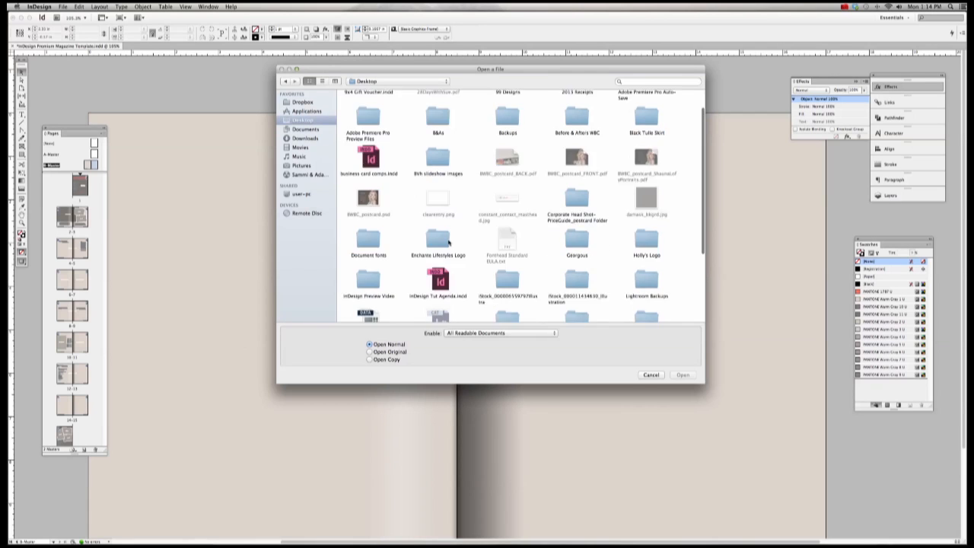
{"action": "scroll", "coordinate": [449, 242], "scroll_direction": "down", "scroll_amount": 4}
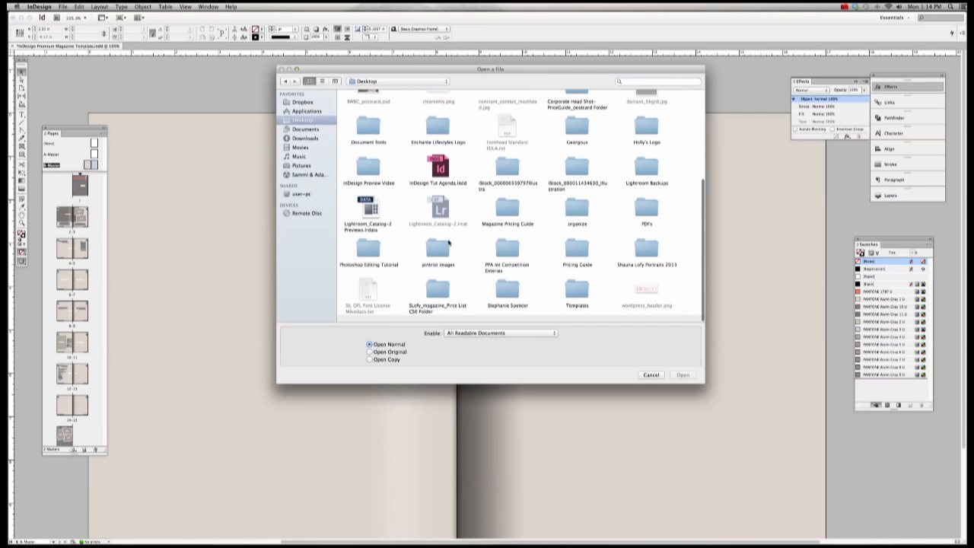
{"action": "double_click", "coordinate": [642, 263]}
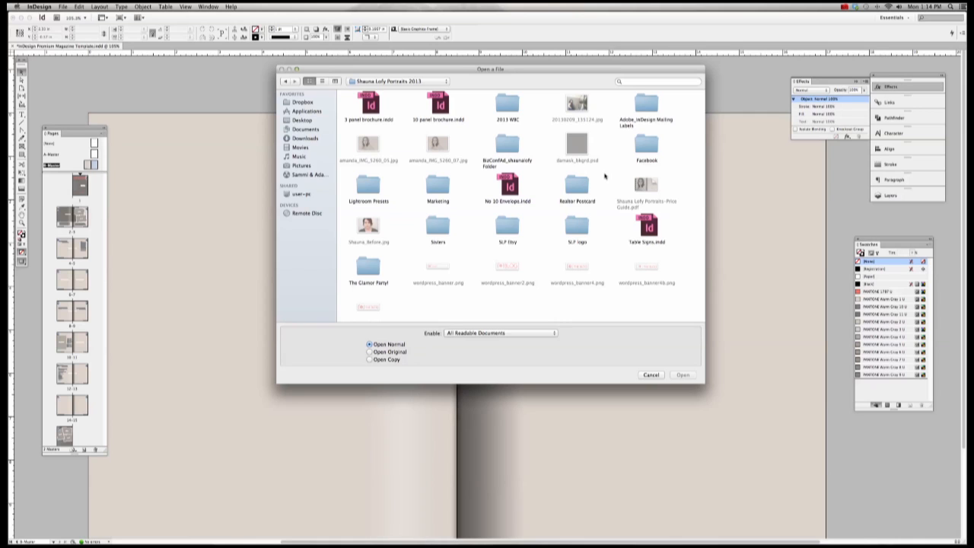
{"action": "double_click", "coordinate": [434, 186]}
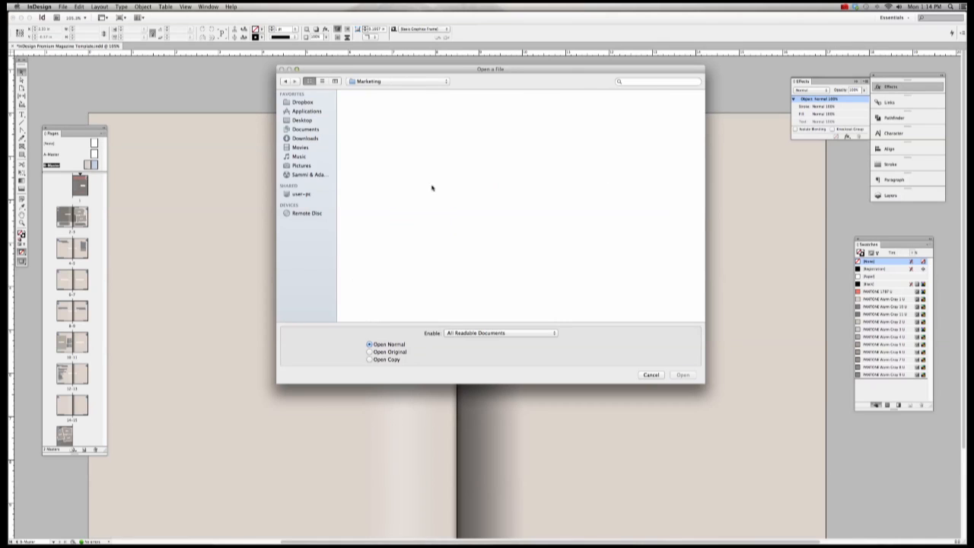
{"action": "double_click", "coordinate": [584, 147]}
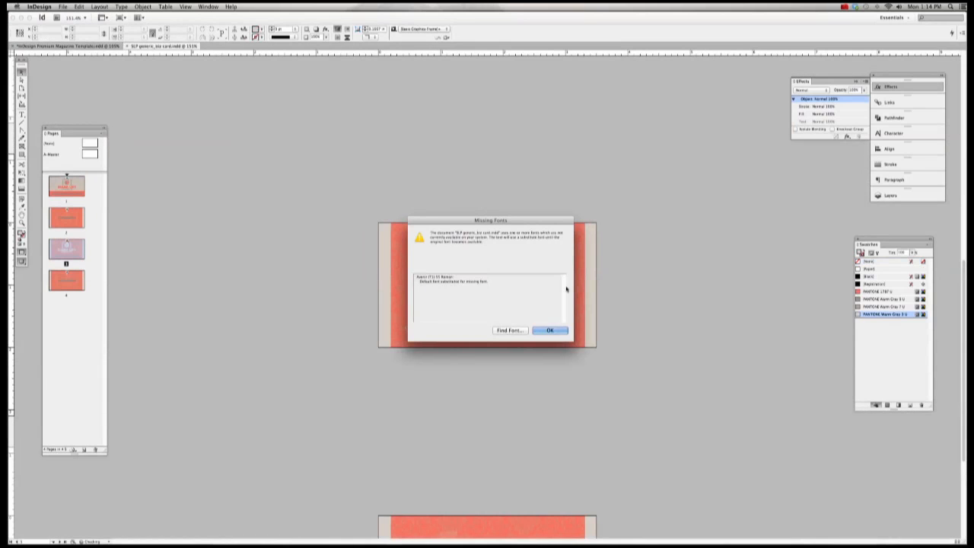
Step: Dismiss the Missing Fonts warning and select the content inside the business card frame
{"action": "left_click", "coordinate": [547, 329]}
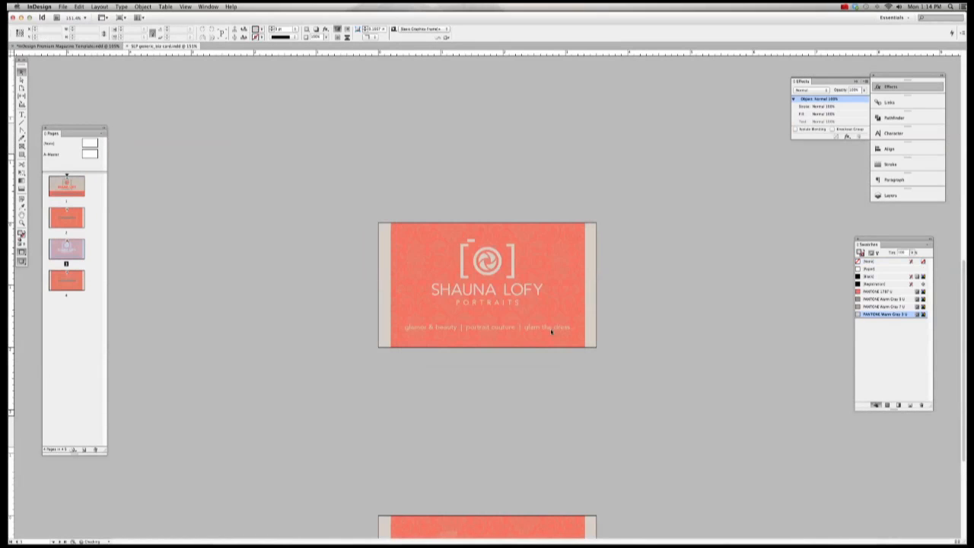
{"action": "left_click", "coordinate": [554, 234]}
{"action": "left_click", "coordinate": [143, 6]}
{"action": "mouse_move", "coordinate": [161, 38]}
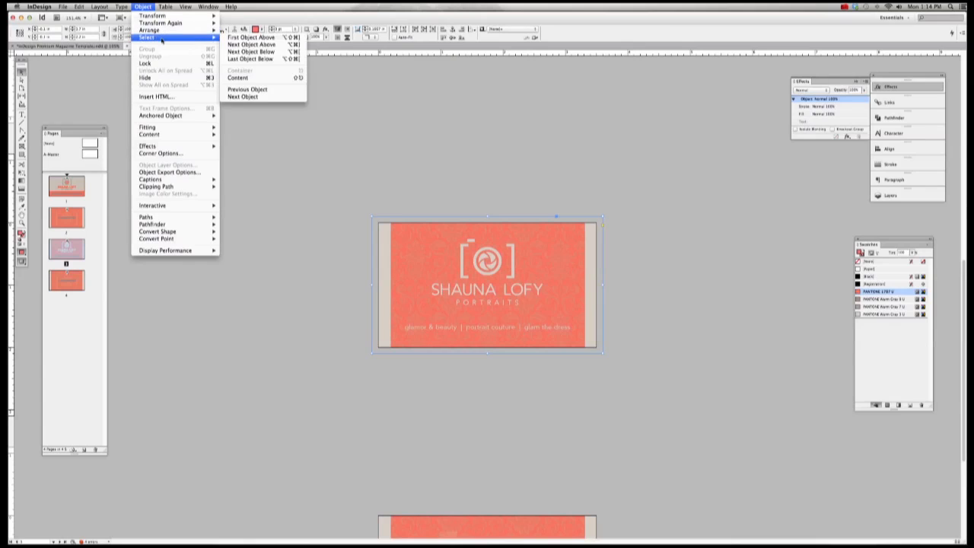
{"action": "left_click", "coordinate": [240, 76]}
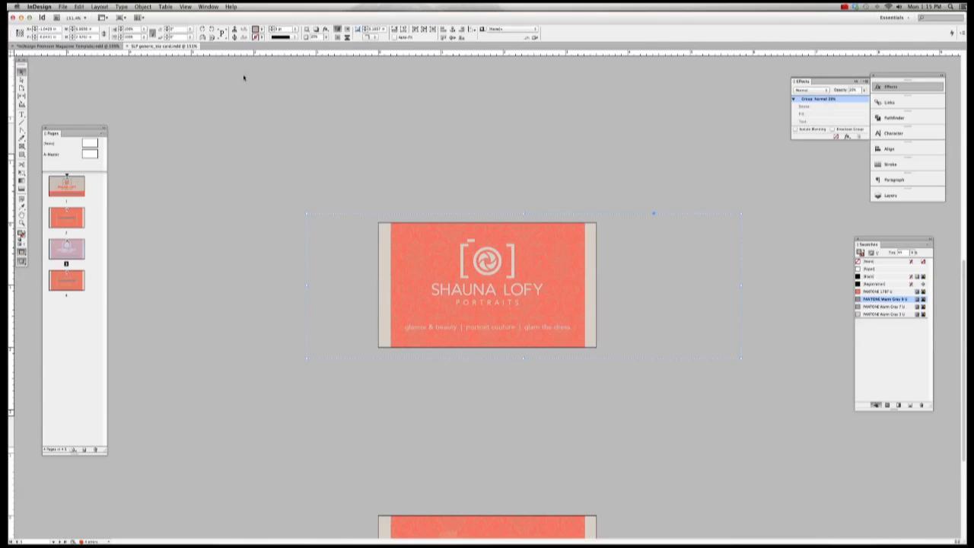
{"action": "left_click", "coordinate": [244, 78]}
Step: Switch between the business card and magazine template tabs, ending on the magazine spread
{"action": "left_click", "coordinate": [93, 46]}
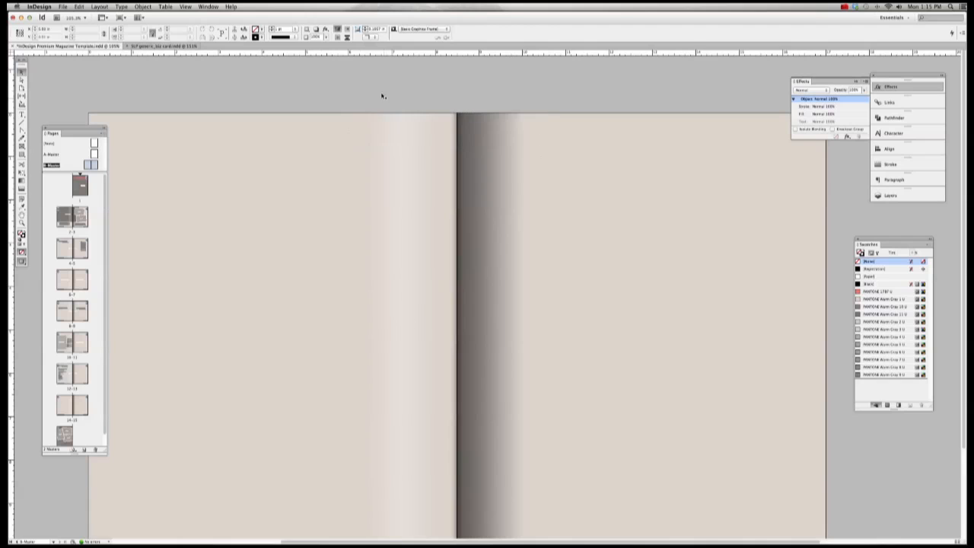
{"action": "left_click", "coordinate": [161, 46]}
{"action": "left_click", "coordinate": [114, 47]}
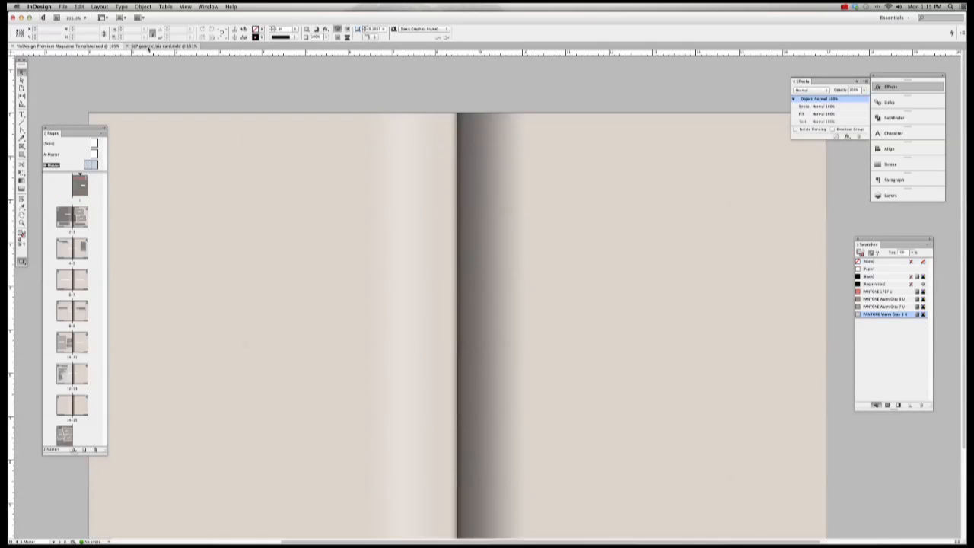
{"action": "left_click", "coordinate": [150, 46]}
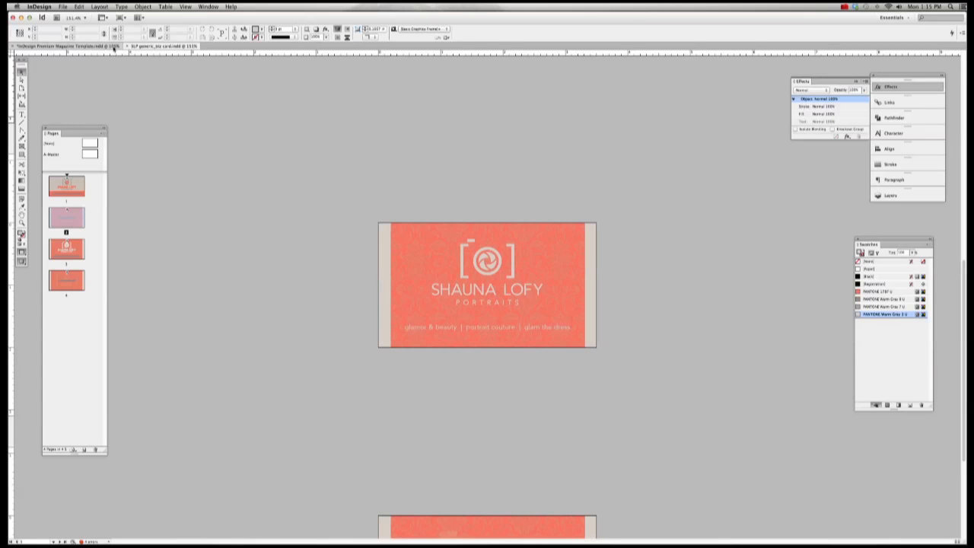
{"action": "left_click", "coordinate": [107, 48]}
{"action": "left_click", "coordinate": [145, 47]}
{"action": "left_click", "coordinate": [110, 47]}
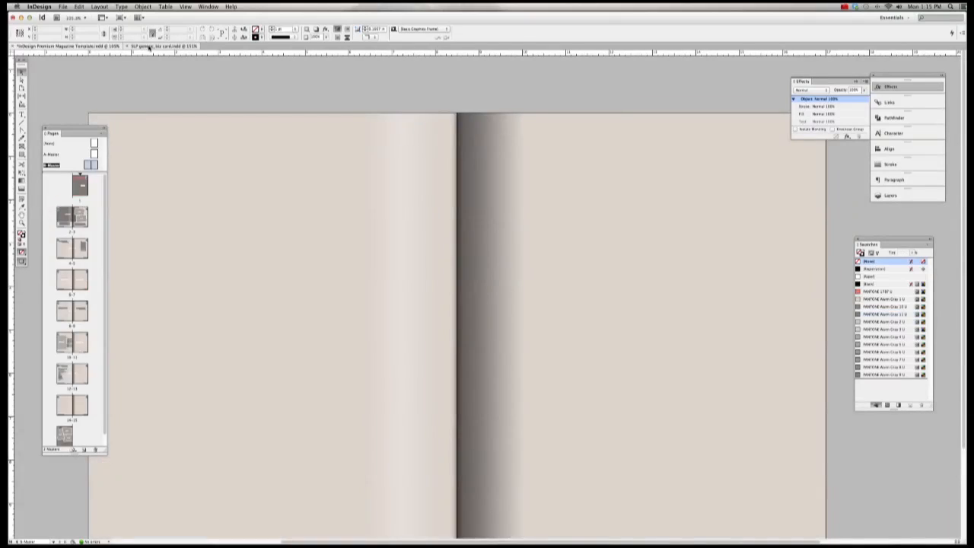
{"action": "left_click", "coordinate": [150, 47]}
{"action": "left_click", "coordinate": [107, 47]}
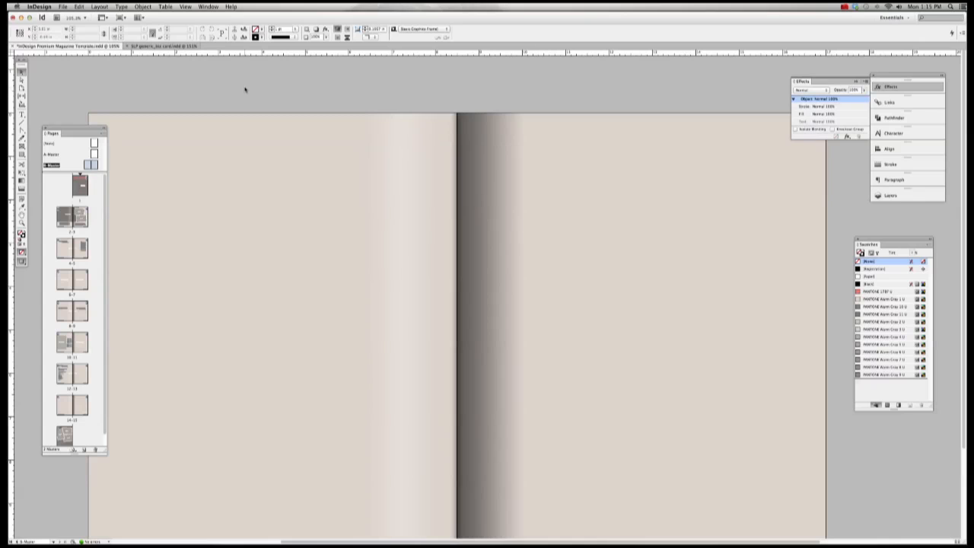
Step: Paste the damask pattern group onto the spread and move it up toward the page top
{"action": "key", "text": "super+v"}
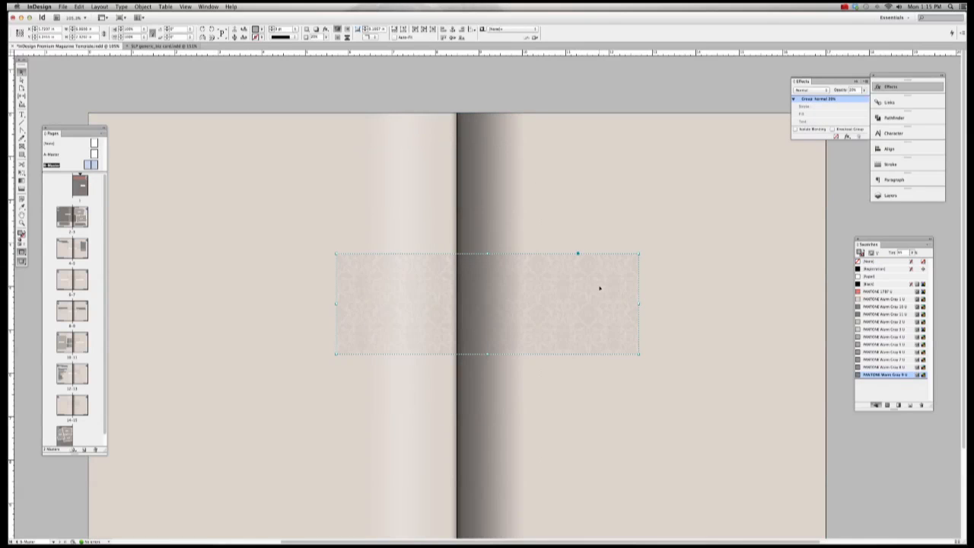
{"action": "left_click_drag", "start_coordinate": [600, 287], "coordinate": [588, 218]}
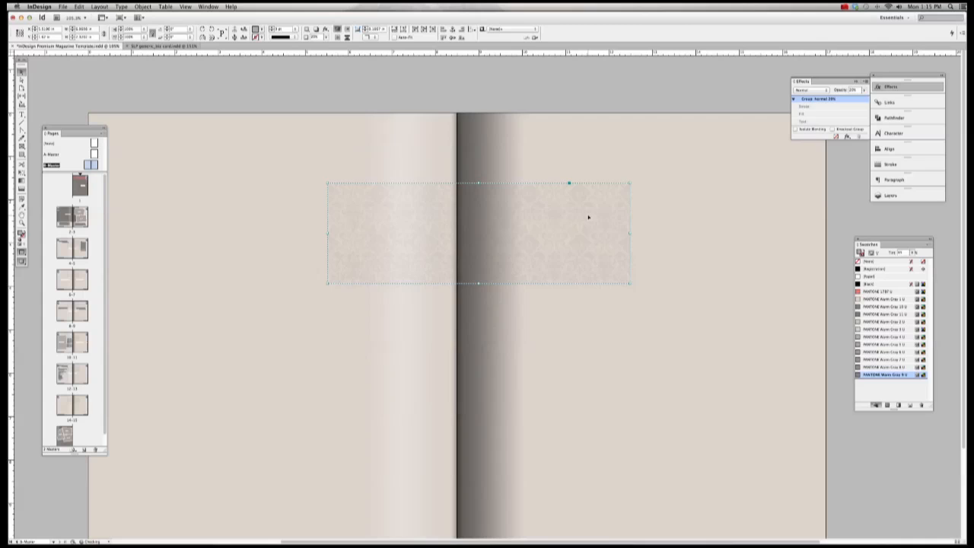
{"action": "left_click", "coordinate": [600, 90]}
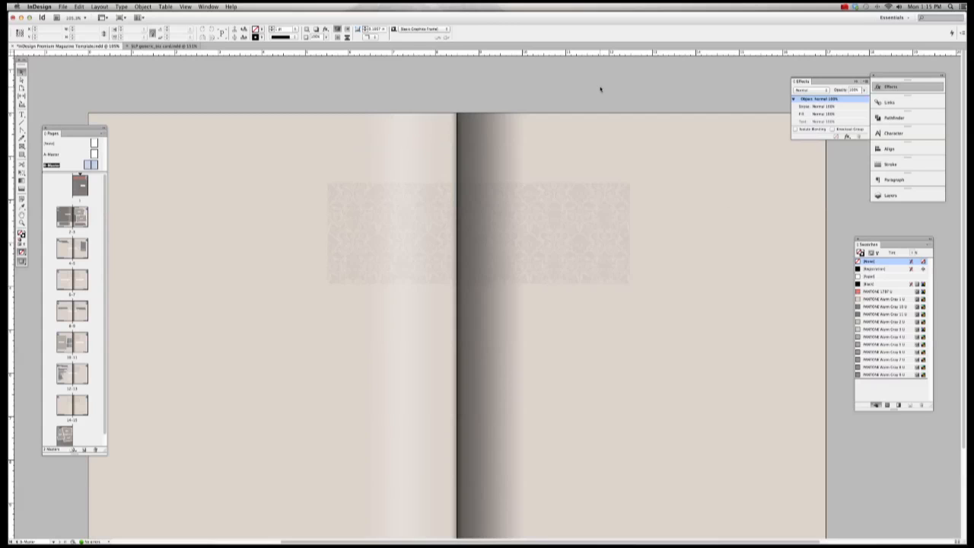
Step: Raise the pattern group's opacity from 20% to 100%
{"action": "left_click", "coordinate": [570, 184]}
{"action": "scroll", "coordinate": [607, 218], "scroll_direction": "left", "scroll_amount": 2}
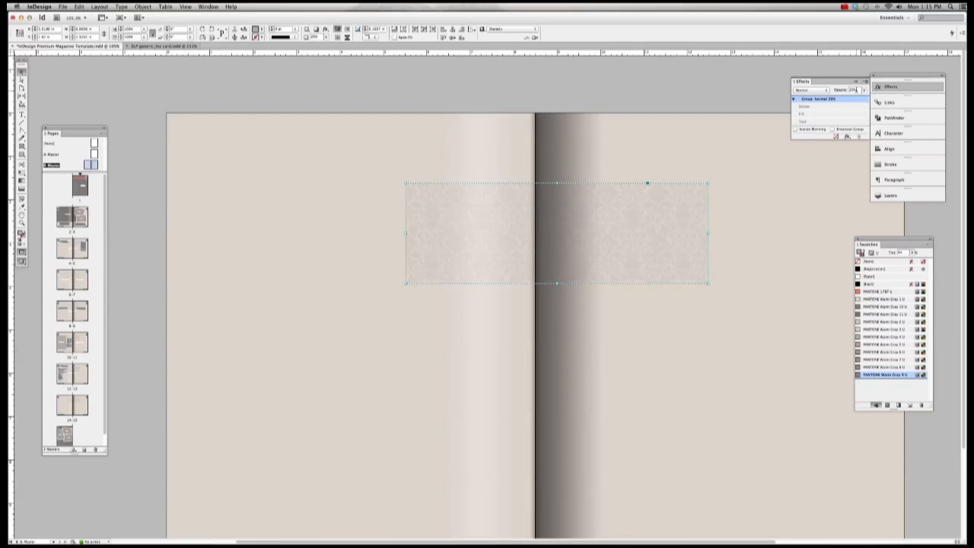
{"action": "left_click_drag", "start_coordinate": [856, 90], "coordinate": [835, 92]}
{"action": "type", "text": "100"}
{"action": "key", "text": "Return"}
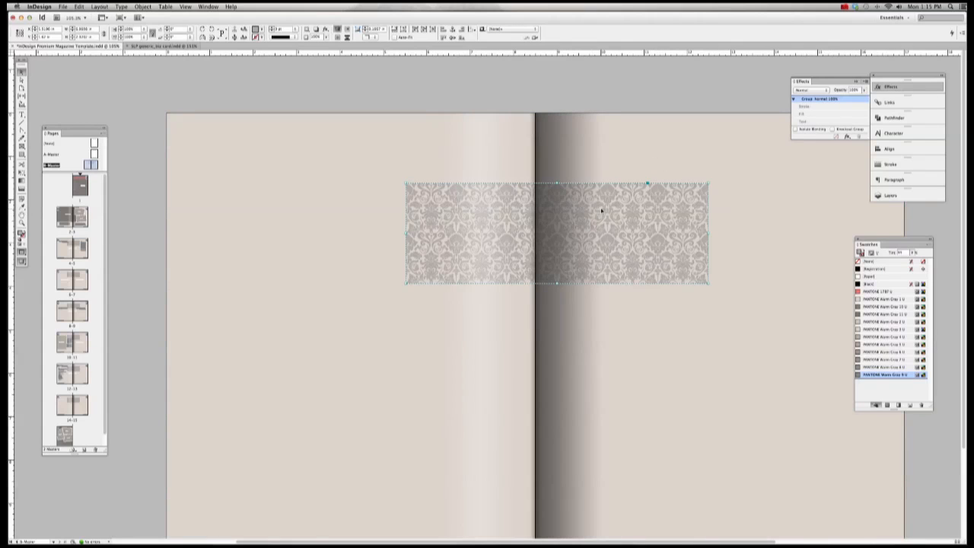
{"action": "left_click", "coordinate": [615, 92]}
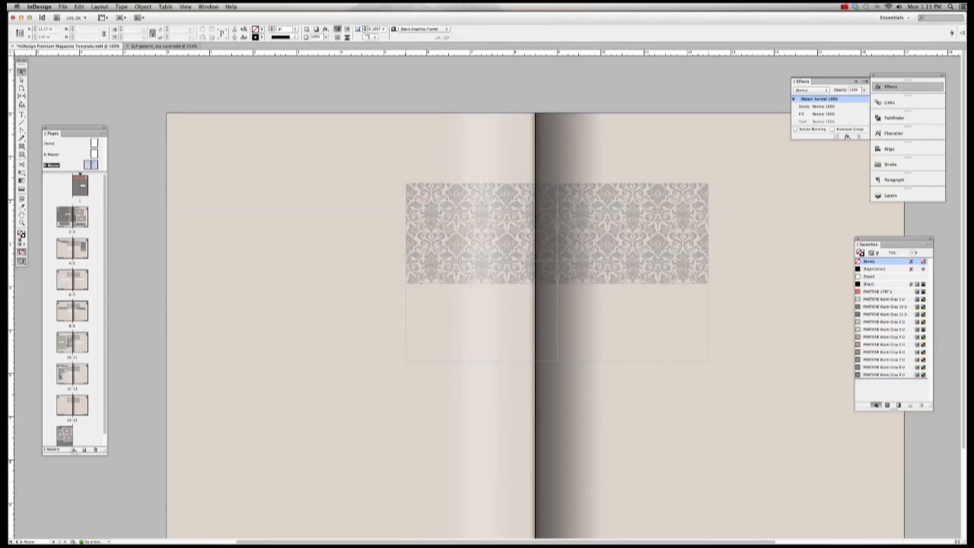
{"action": "left_click_drag", "start_coordinate": [651, 242], "coordinate": [652, 343]}
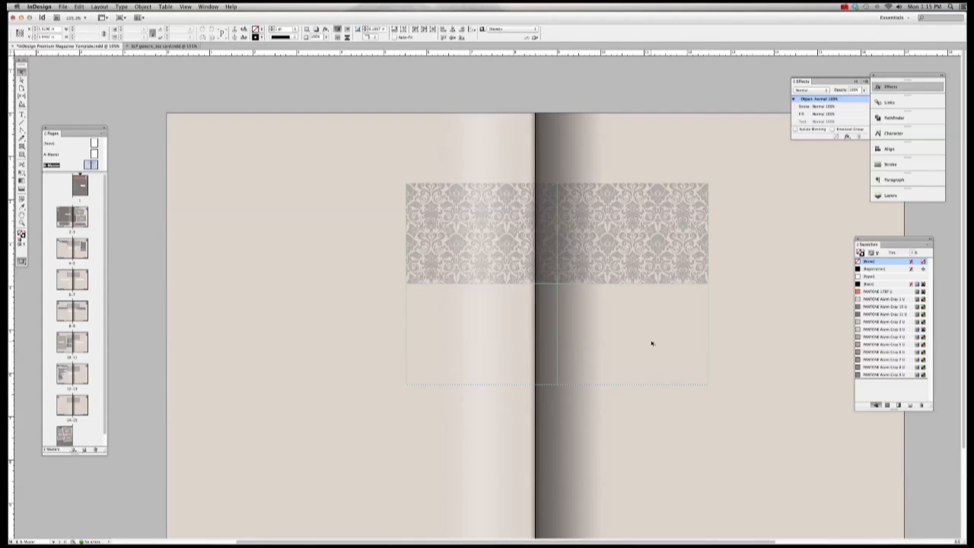
{"action": "left_click", "coordinate": [610, 85]}
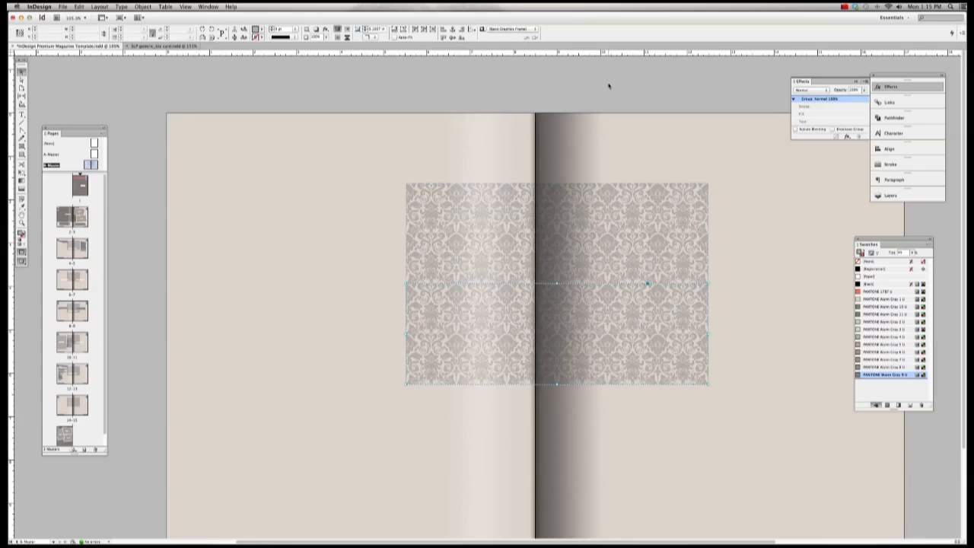
{"action": "left_click", "coordinate": [637, 255]}
{"action": "left_click", "coordinate": [619, 69]}
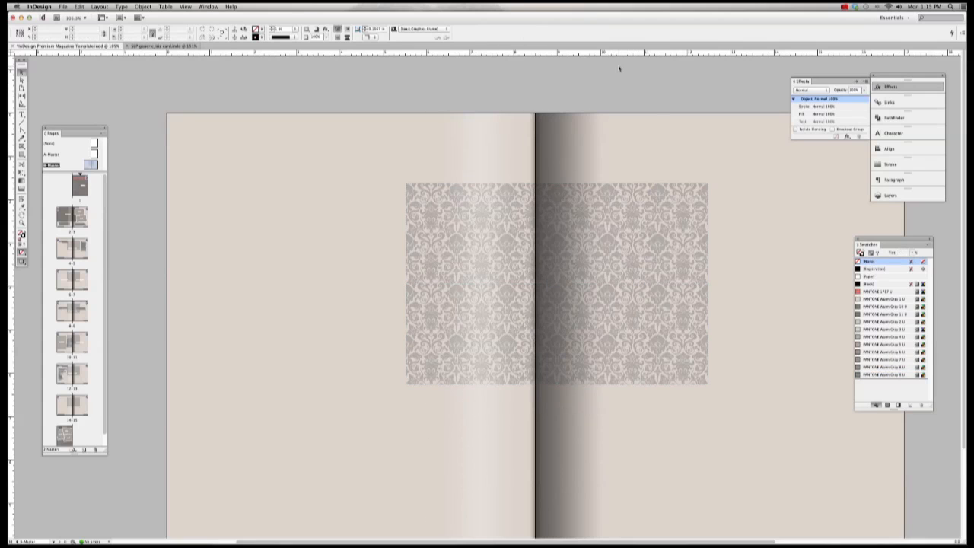
{"action": "left_click", "coordinate": [615, 272]}
{"action": "key", "text": "super+space"}
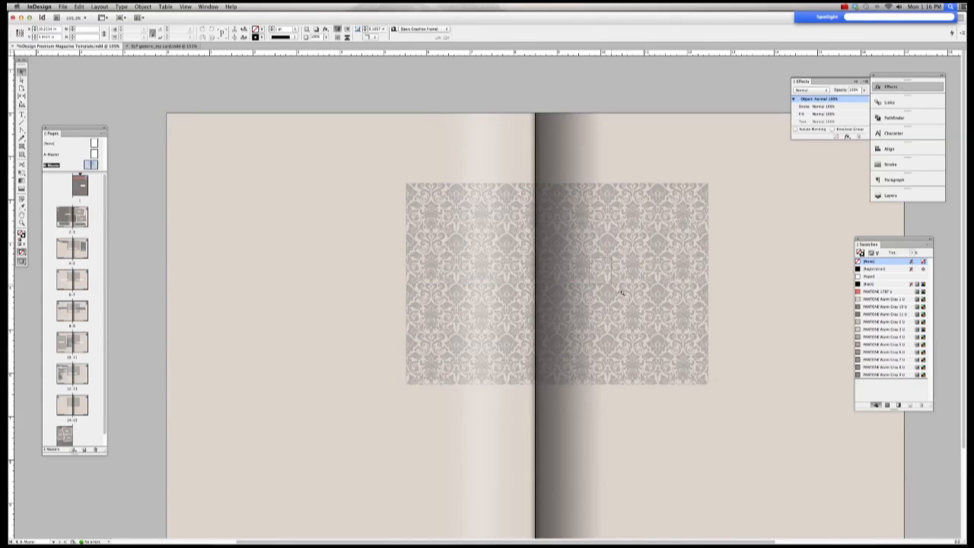
{"action": "left_click_drag", "start_coordinate": [584, 257], "coordinate": [637, 305]}
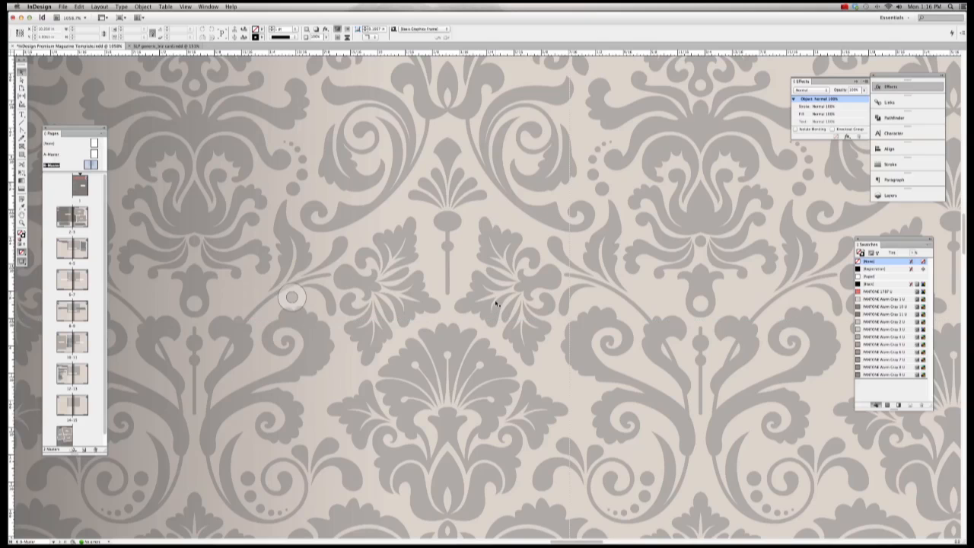
{"action": "scroll", "coordinate": [601, 354], "scroll_direction": "down", "scroll_amount": 2}
{"action": "key", "text": "super+alt+2"}
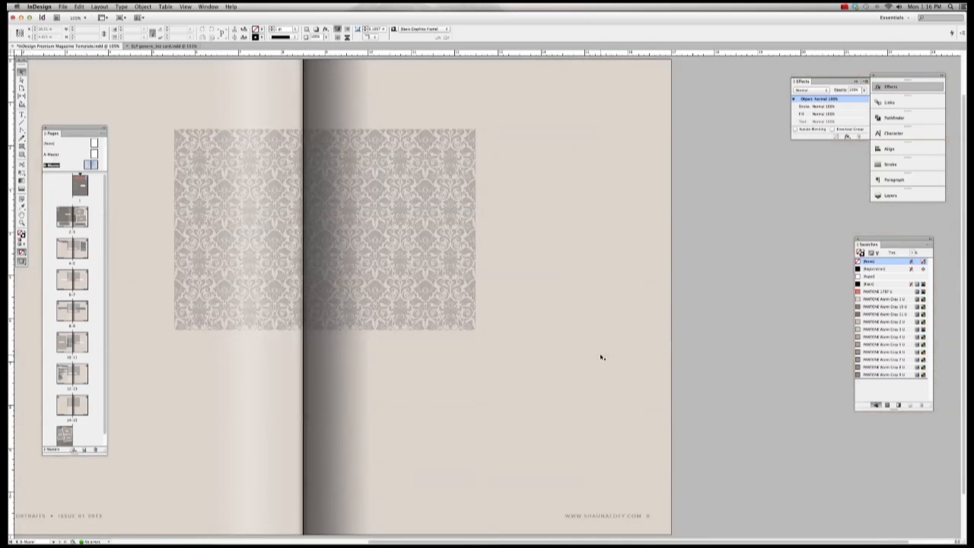
{"action": "left_click", "coordinate": [446, 264]}
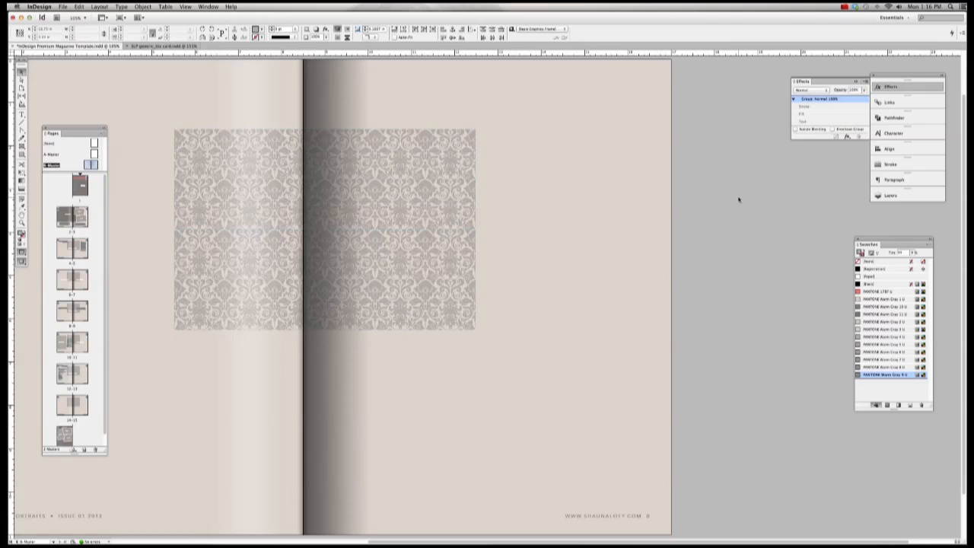
{"action": "double_click", "coordinate": [343, 294]}
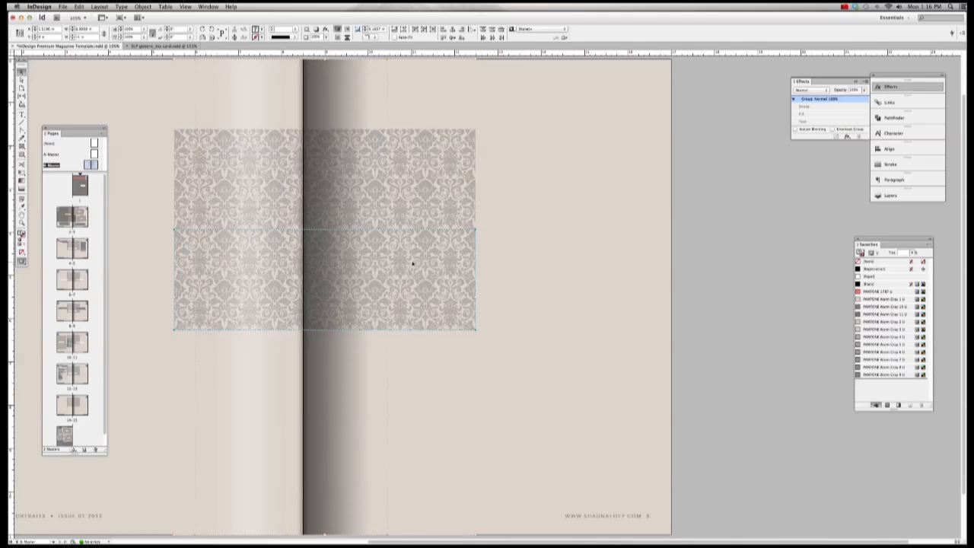
{"action": "scroll", "coordinate": [411, 263], "scroll_direction": "left", "scroll_amount": 10}
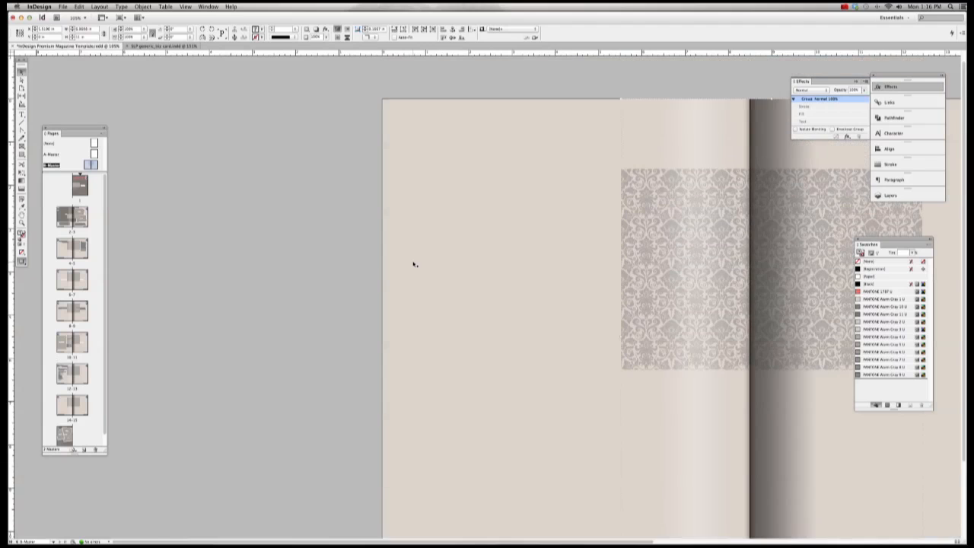
{"action": "scroll", "coordinate": [413, 264], "scroll_direction": "right", "scroll_amount": 2}
{"action": "scroll", "coordinate": [413, 264], "scroll_direction": "down", "scroll_amount": 1}
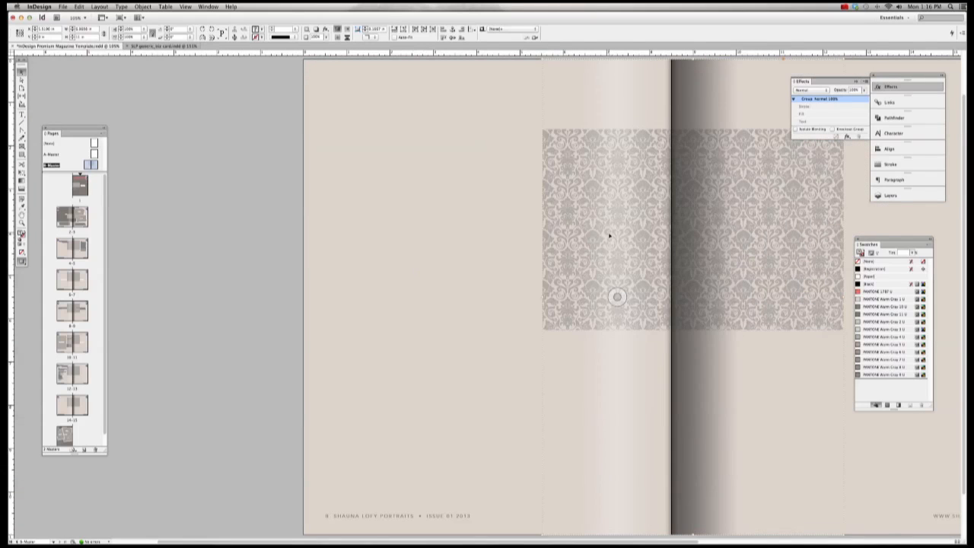
{"action": "key", "text": "super+shift+a"}
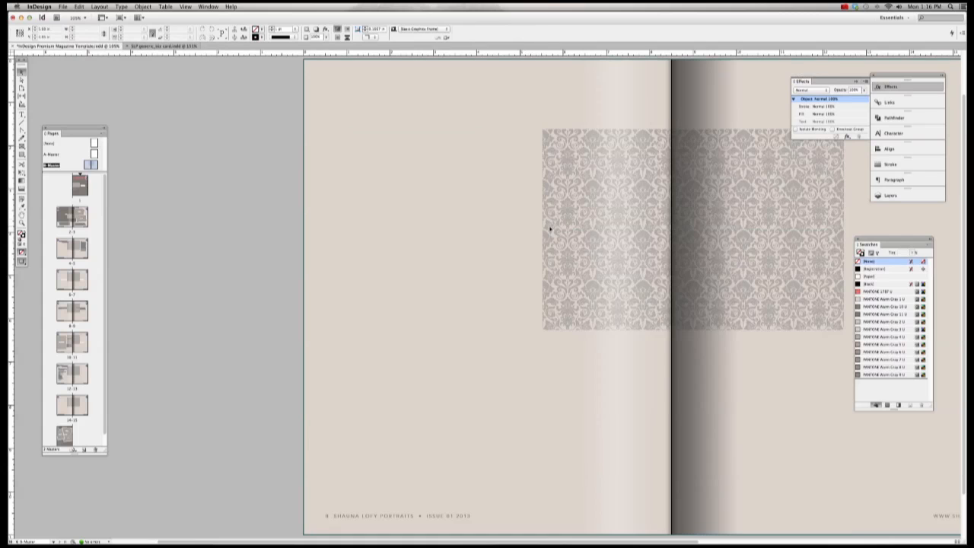
Step: Reposition the damask pattern group lower, centred across the gutter of the spread
{"action": "left_click_drag", "start_coordinate": [563, 230], "coordinate": [334, 232]}
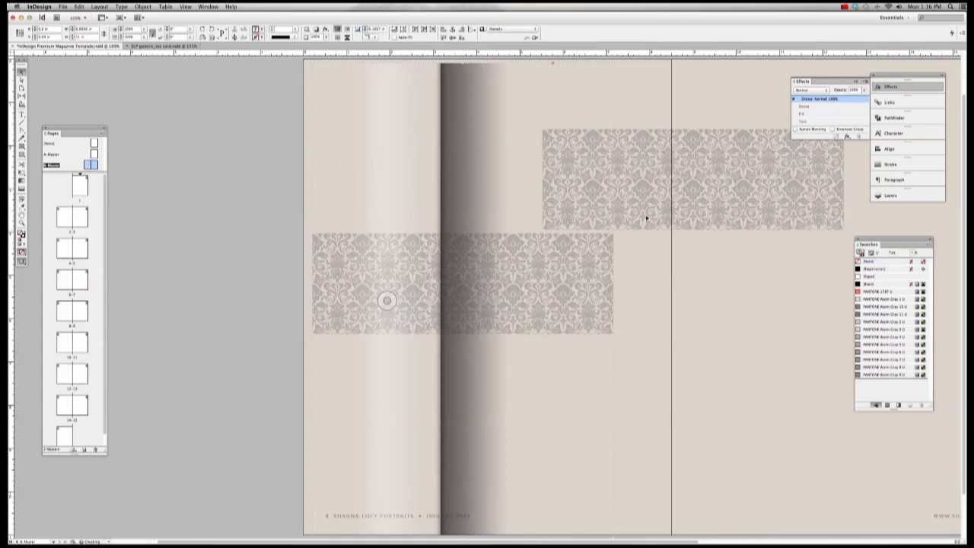
{"action": "key", "text": "super+z"}
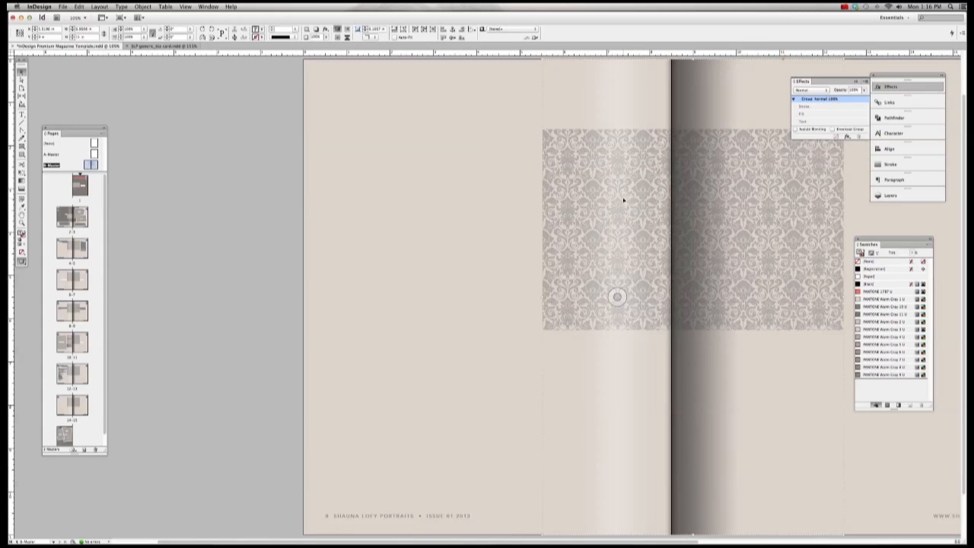
{"action": "left_click", "coordinate": [233, 172]}
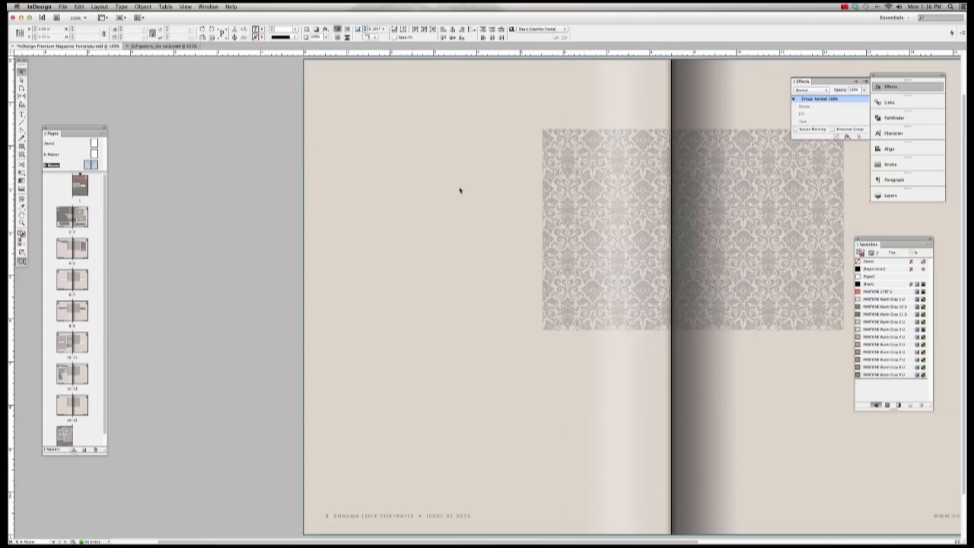
{"action": "left_click", "coordinate": [555, 185]}
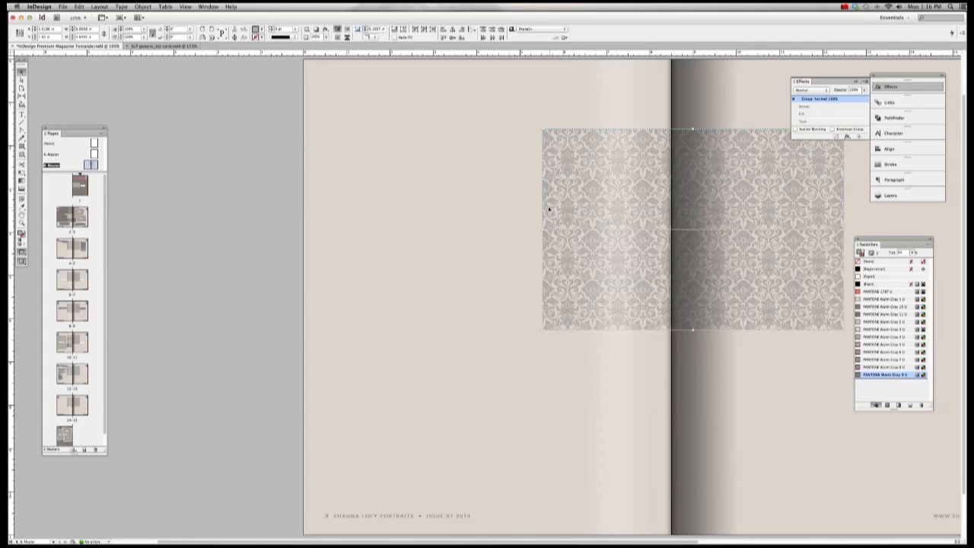
{"action": "left_click_drag", "start_coordinate": [548, 208], "coordinate": [259, 244]}
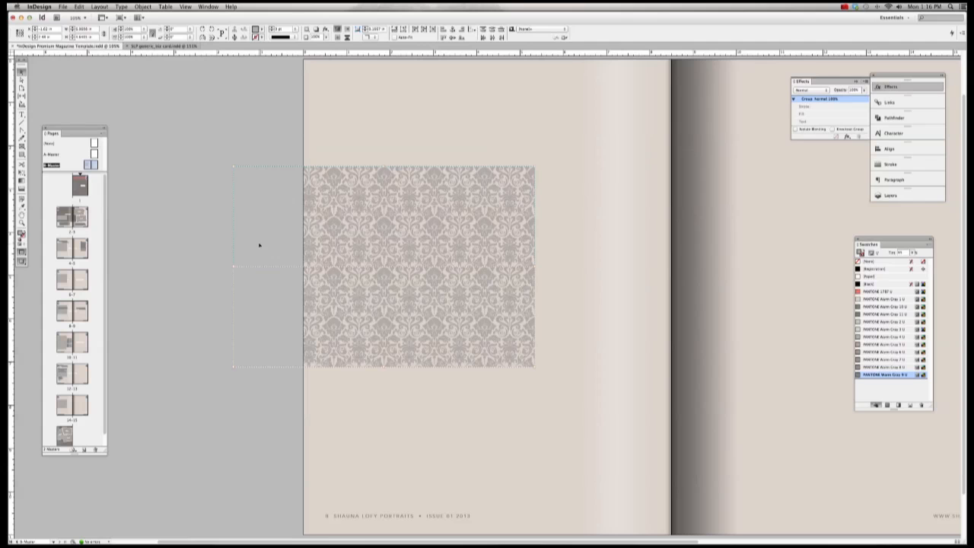
{"action": "left_click_drag", "start_coordinate": [259, 245], "coordinate": [258, 244]}
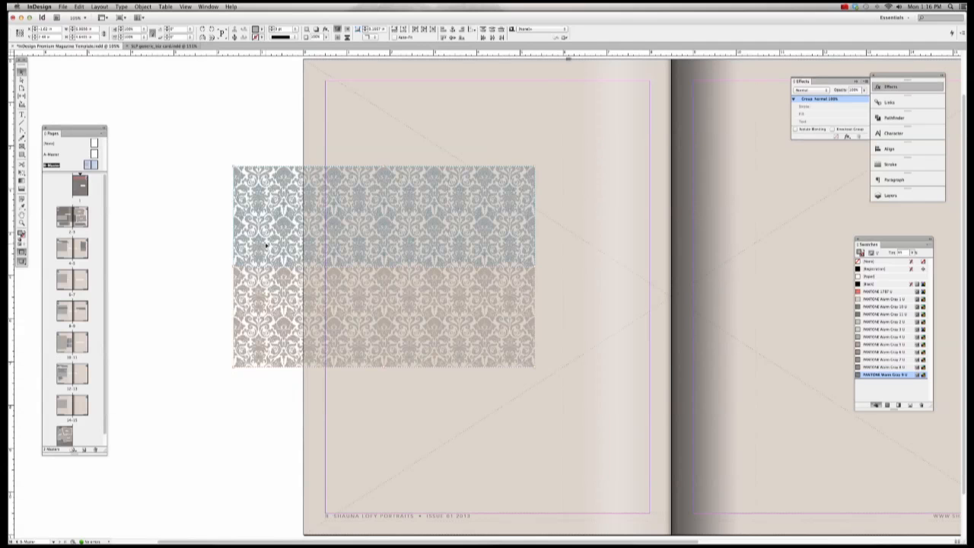
{"action": "scroll", "coordinate": [266, 245], "scroll_direction": "down", "scroll_amount": 2}
{"action": "left_click", "coordinate": [212, 218]}
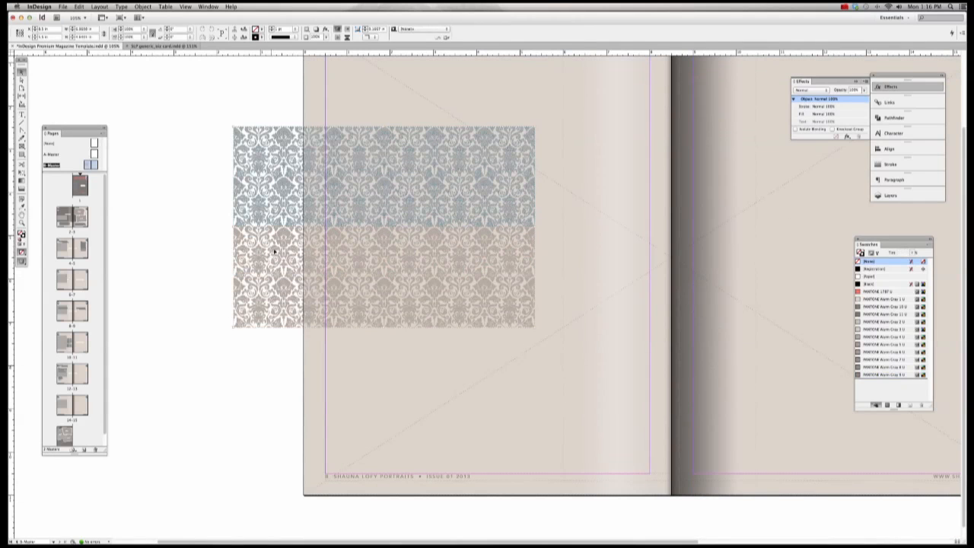
{"action": "left_click_drag", "start_coordinate": [275, 251], "coordinate": [223, 252]}
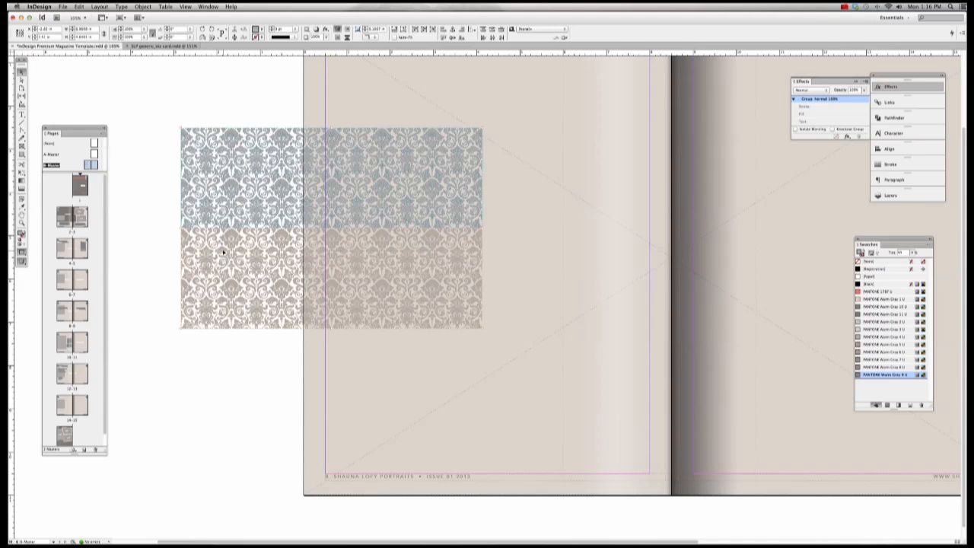
{"action": "left_click", "coordinate": [153, 206]}
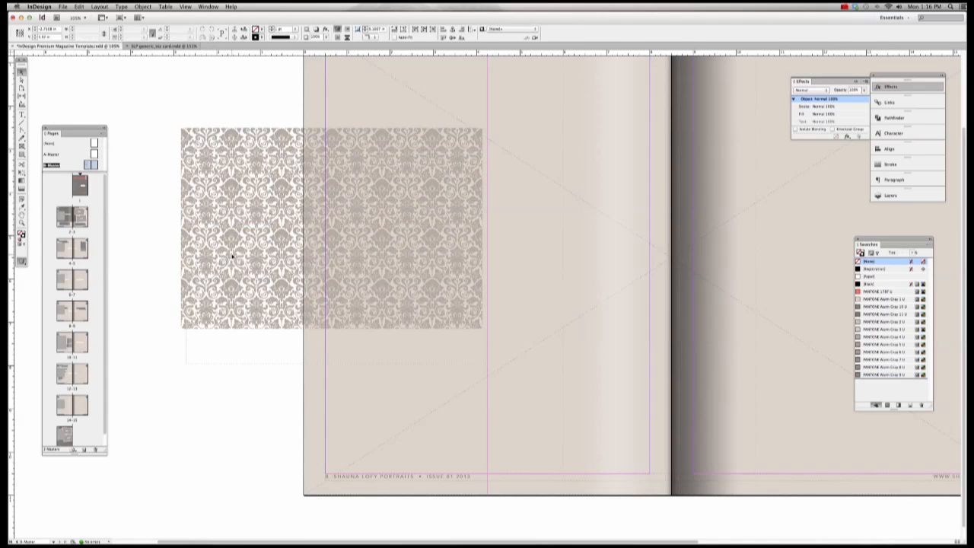
{"action": "left_click_drag", "start_coordinate": [227, 221], "coordinate": [559, 244]}
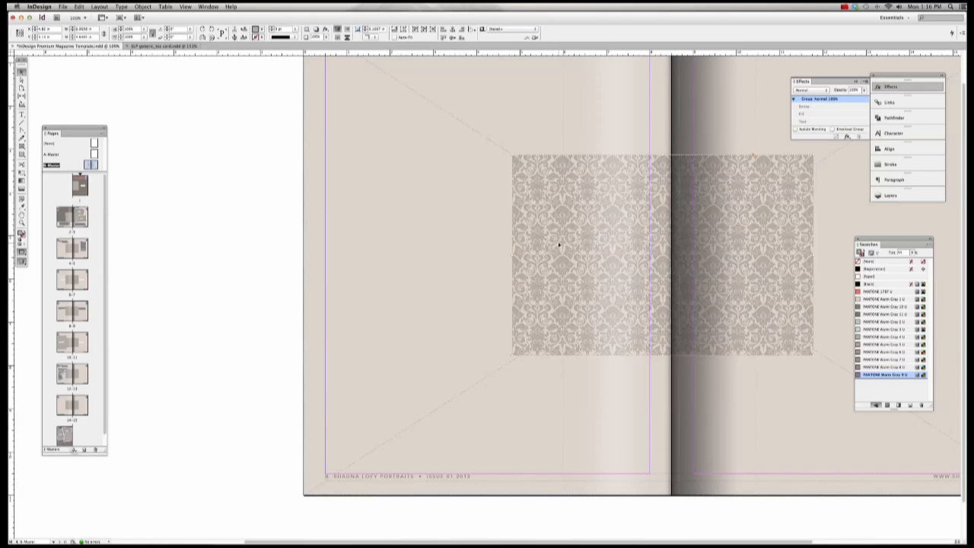
Step: Zoom out, try stretching the pattern frame vertically, then undo the resize
{"action": "key", "text": "super+minus"}
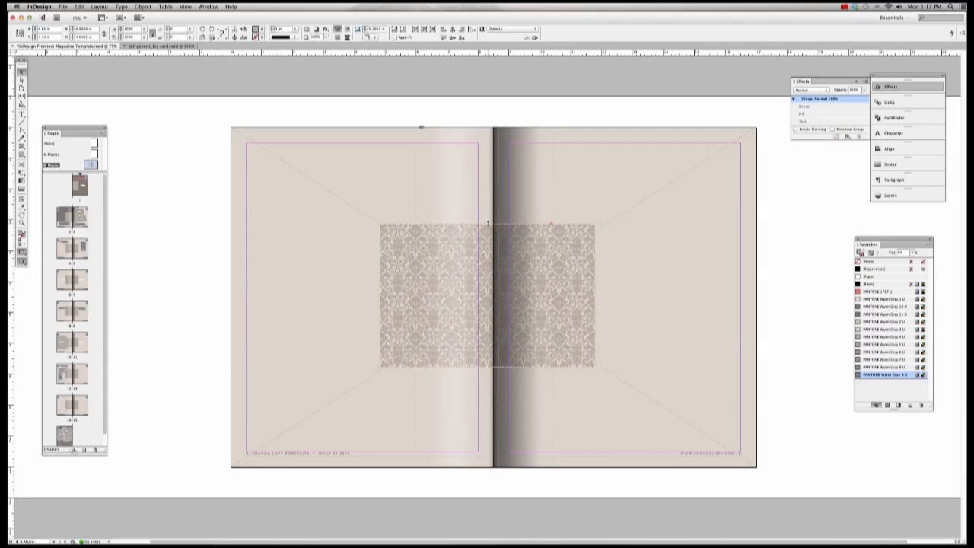
{"action": "scroll", "coordinate": [488, 223], "scroll_direction": "right", "scroll_amount": 3}
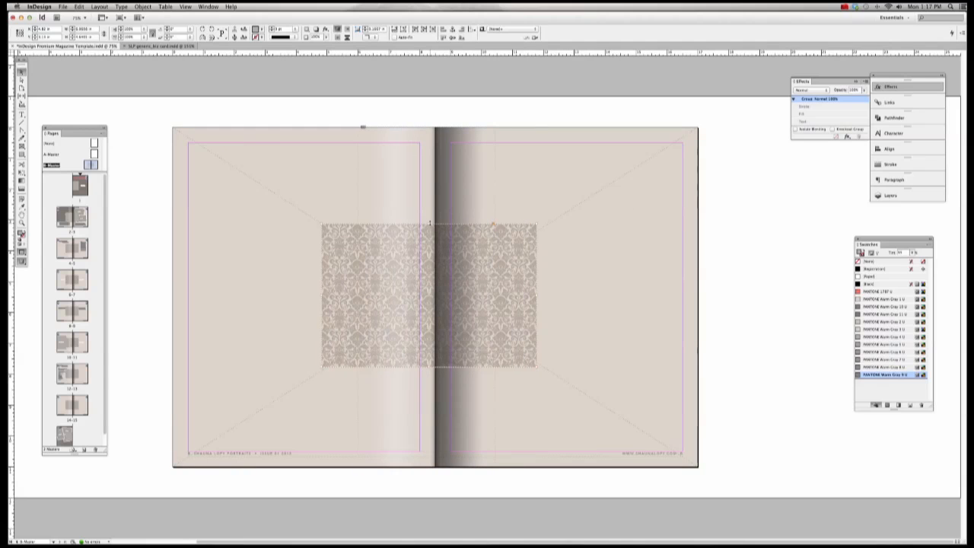
{"action": "left_click_drag", "start_coordinate": [429, 223], "coordinate": [431, 104]}
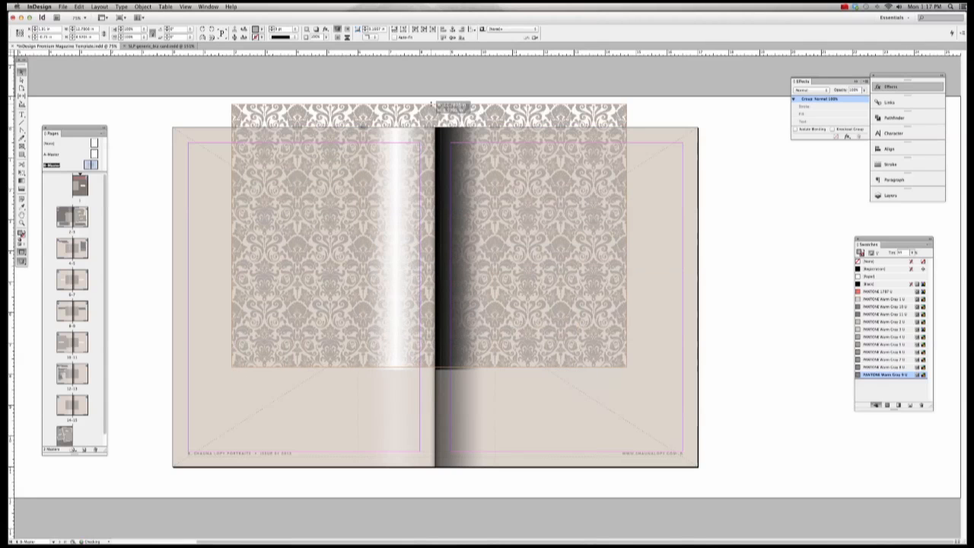
{"action": "left_click_drag", "start_coordinate": [429, 367], "coordinate": [431, 470]}
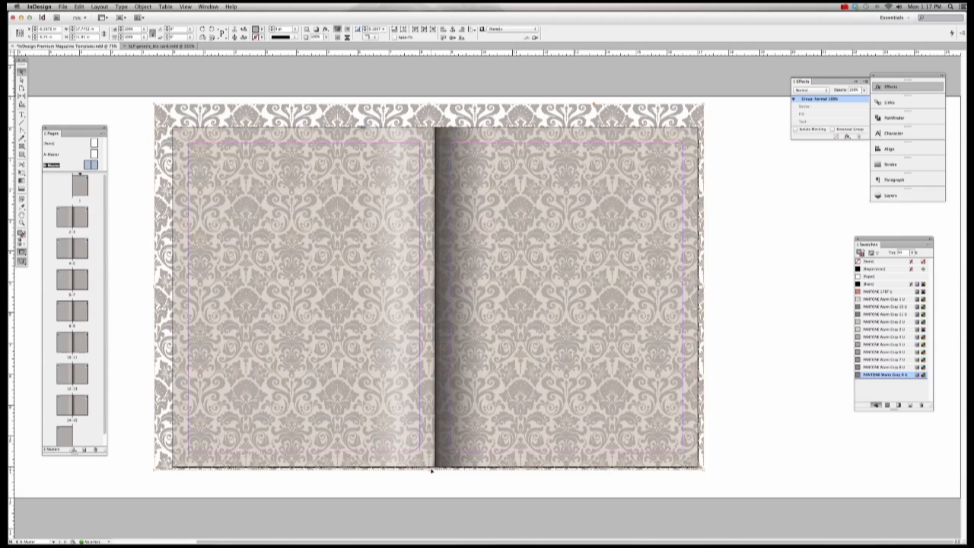
{"action": "key", "text": "super+z"}
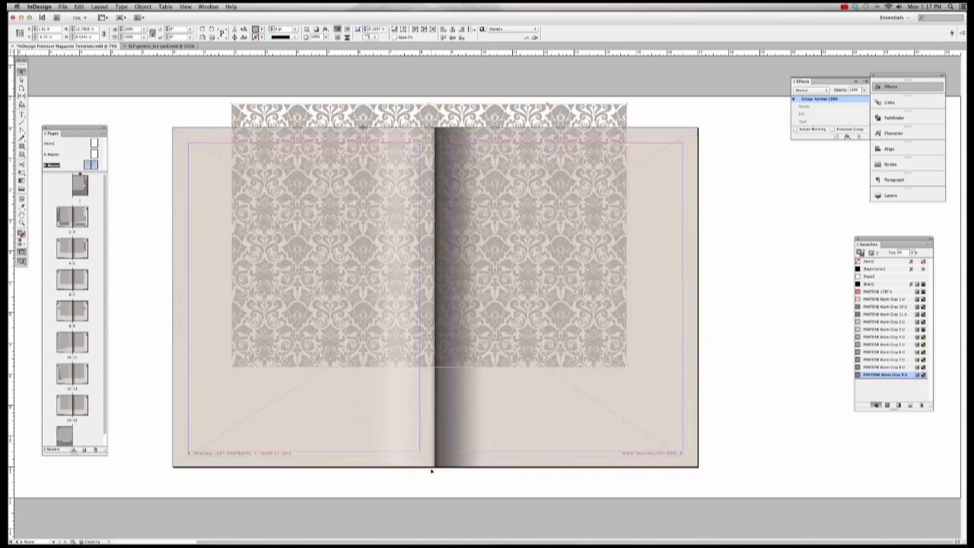
{"action": "key", "text": "super+z"}
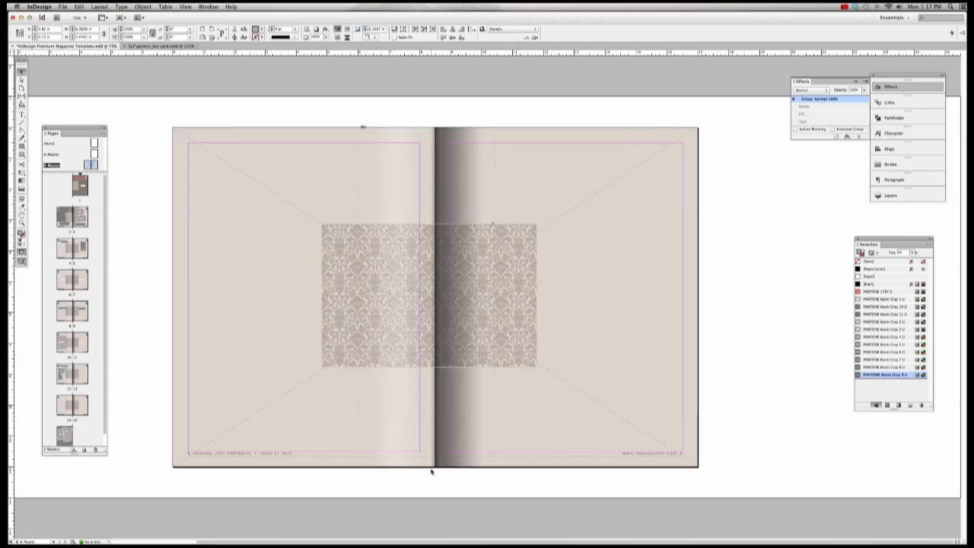
Step: Cut the damask pattern group and select the spread-wide background frame
{"action": "left_click", "coordinate": [345, 265]}
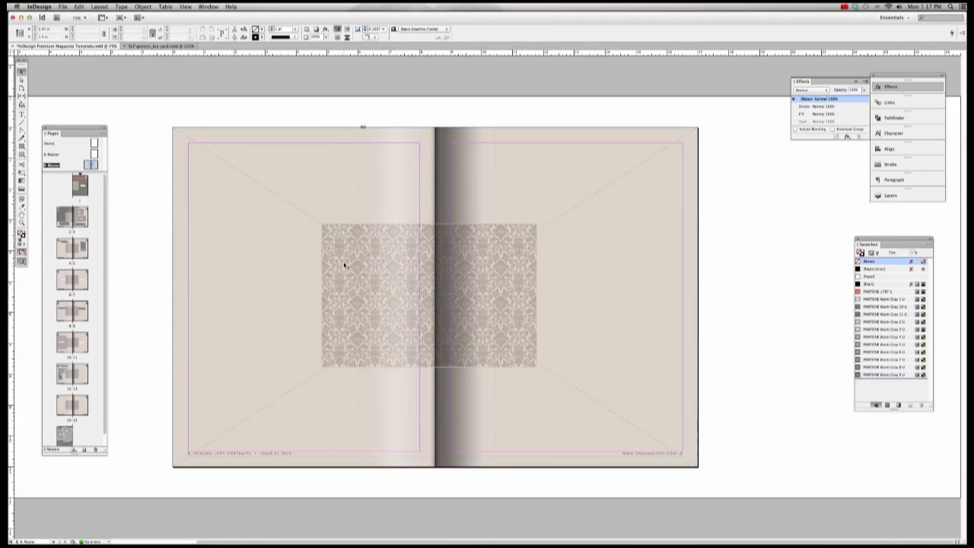
{"action": "left_click", "coordinate": [344, 265]}
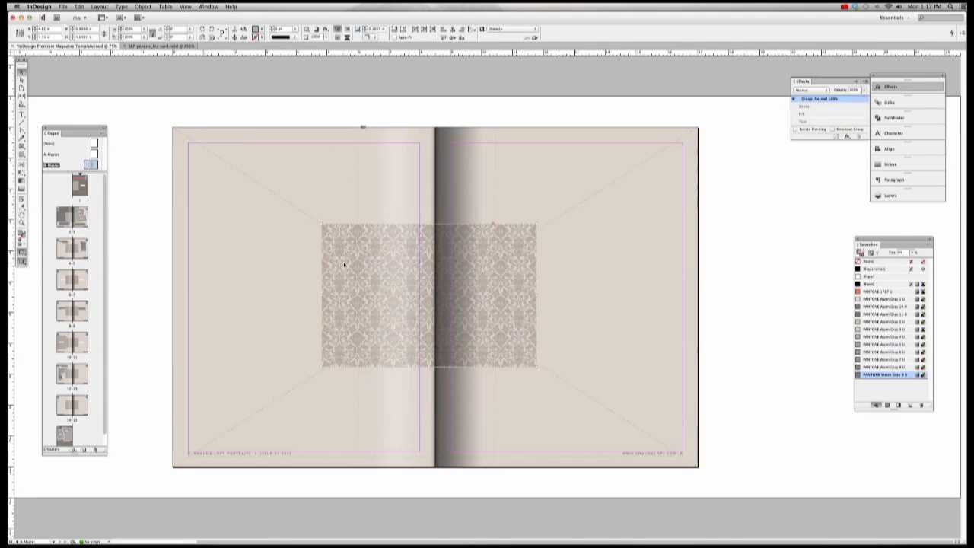
{"action": "key", "text": "Delete"}
{"action": "left_click", "coordinate": [226, 142]}
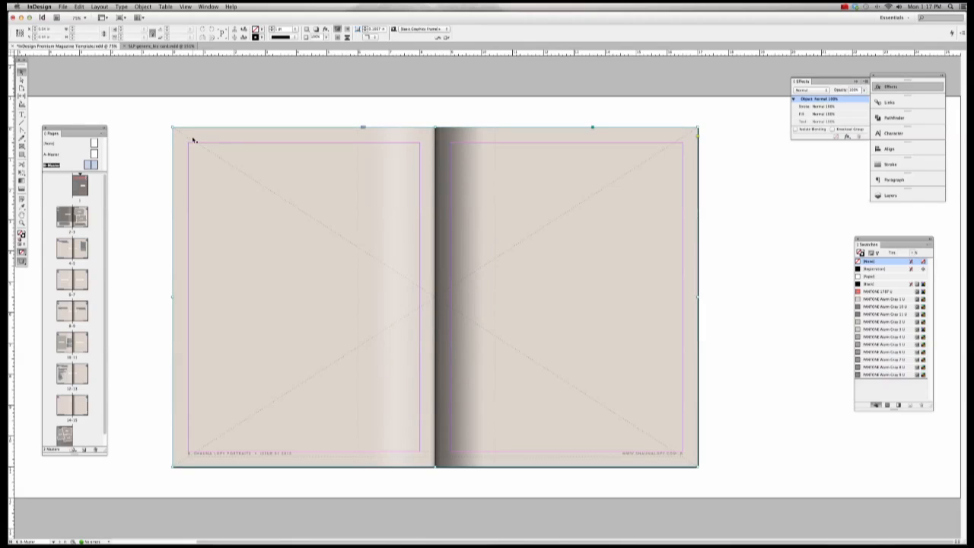
{"action": "left_click", "coordinate": [193, 141]}
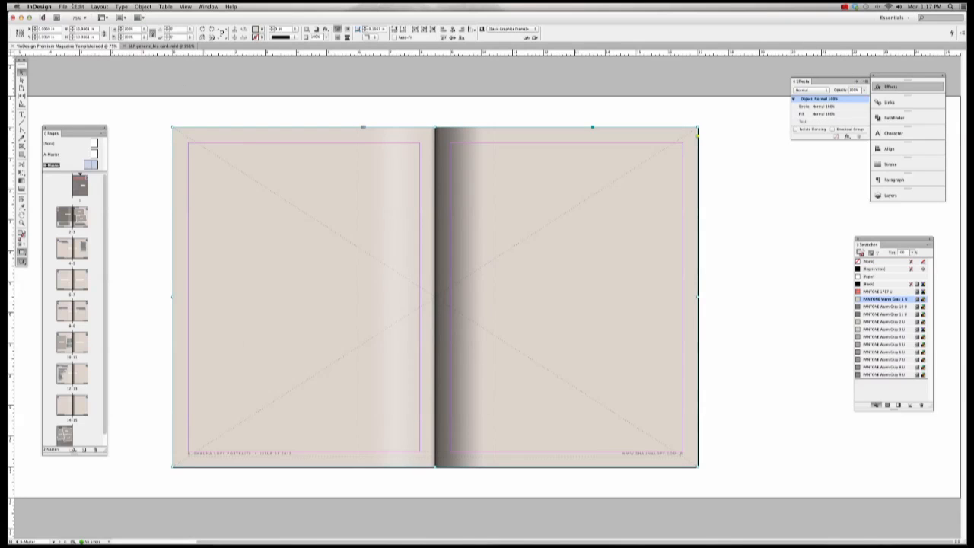
Step: Paste the pattern into the spread-wide frame with Edit > Paste Into
{"action": "left_click", "coordinate": [64, 6]}
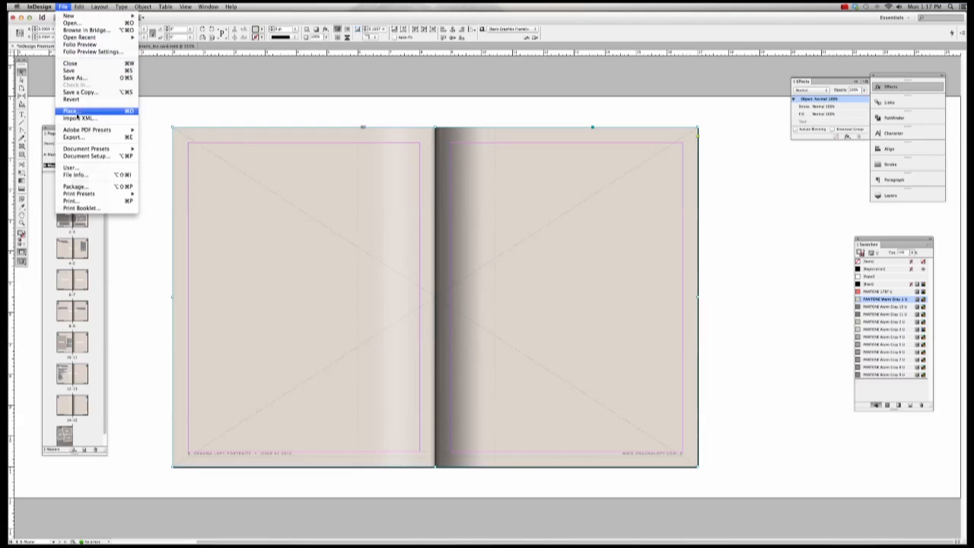
{"action": "left_click", "coordinate": [73, 112]}
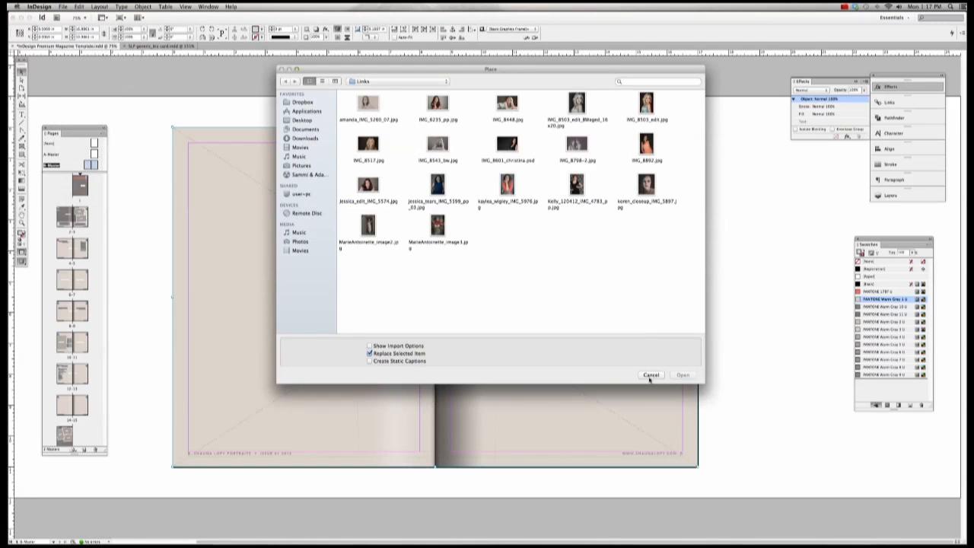
{"action": "left_click", "coordinate": [651, 375]}
{"action": "left_click", "coordinate": [63, 6]}
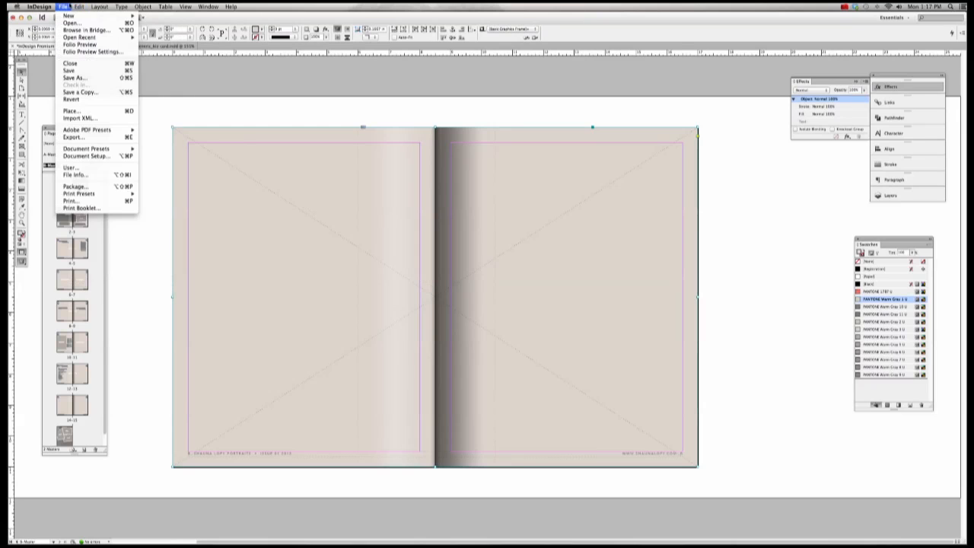
{"action": "mouse_move", "coordinate": [79, 6]}
{"action": "left_click", "coordinate": [95, 68]}
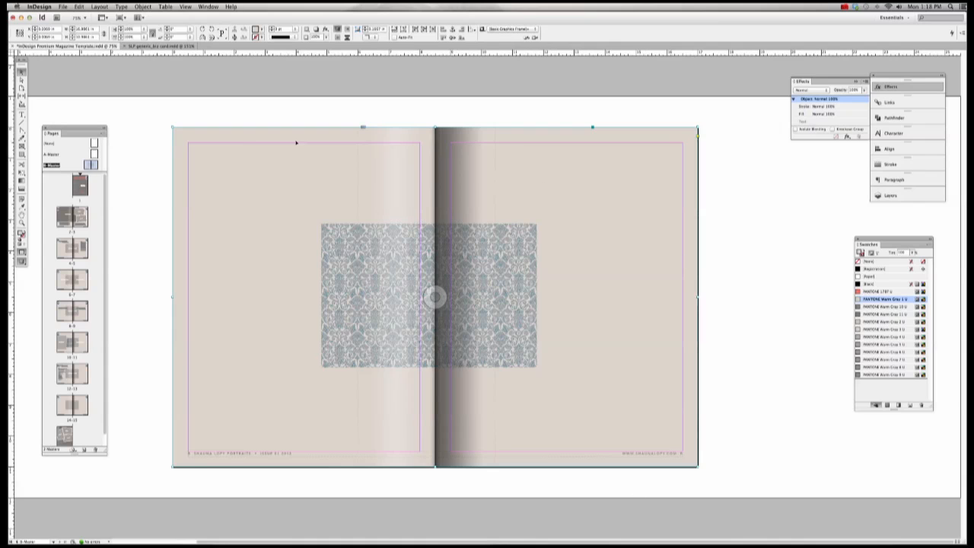
Step: Select the pattern content in the spread frame and apply Fit Content Proportionally to fill both pages
{"action": "left_click", "coordinate": [145, 127]}
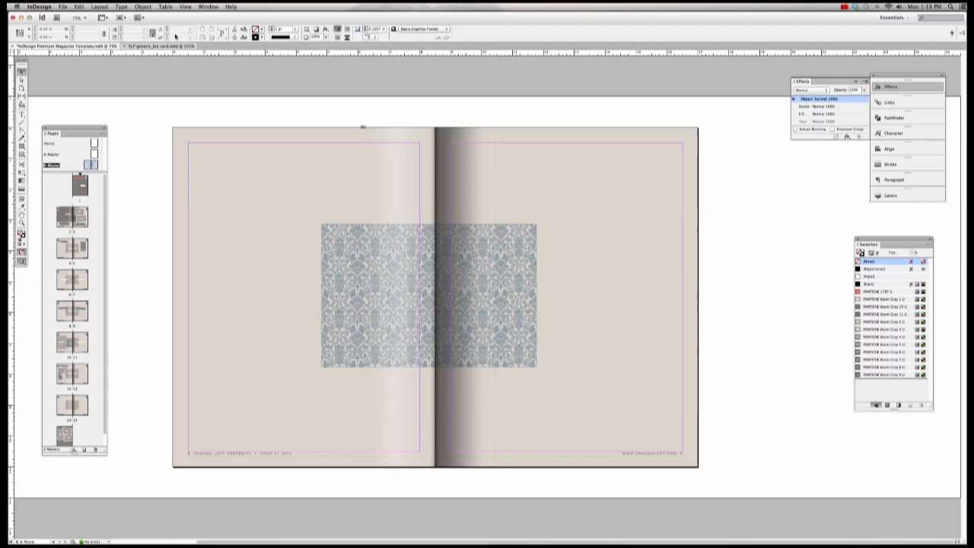
{"action": "left_click", "coordinate": [235, 176]}
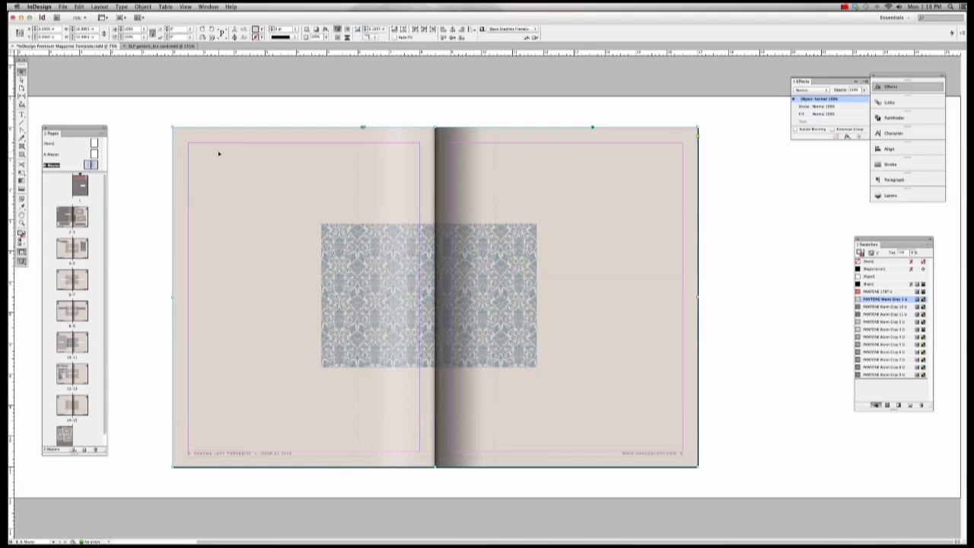
{"action": "left_click", "coordinate": [143, 6]}
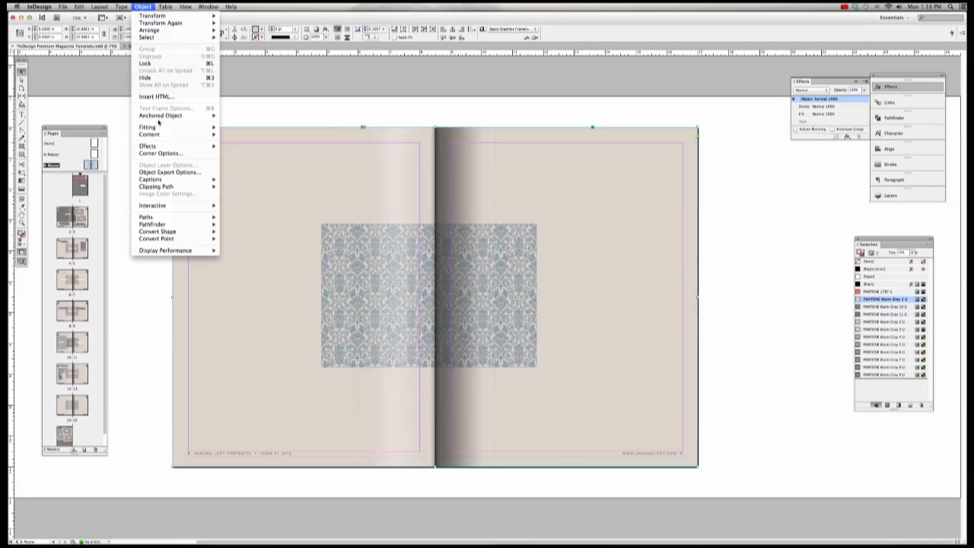
{"action": "mouse_move", "coordinate": [156, 128]}
{"action": "mouse_move", "coordinate": [152, 37]}
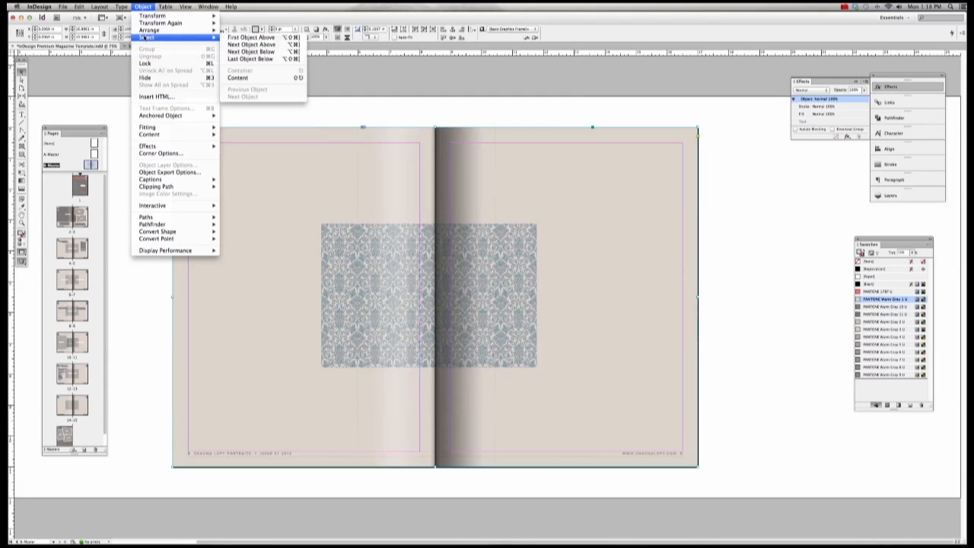
{"action": "left_click", "coordinate": [251, 78]}
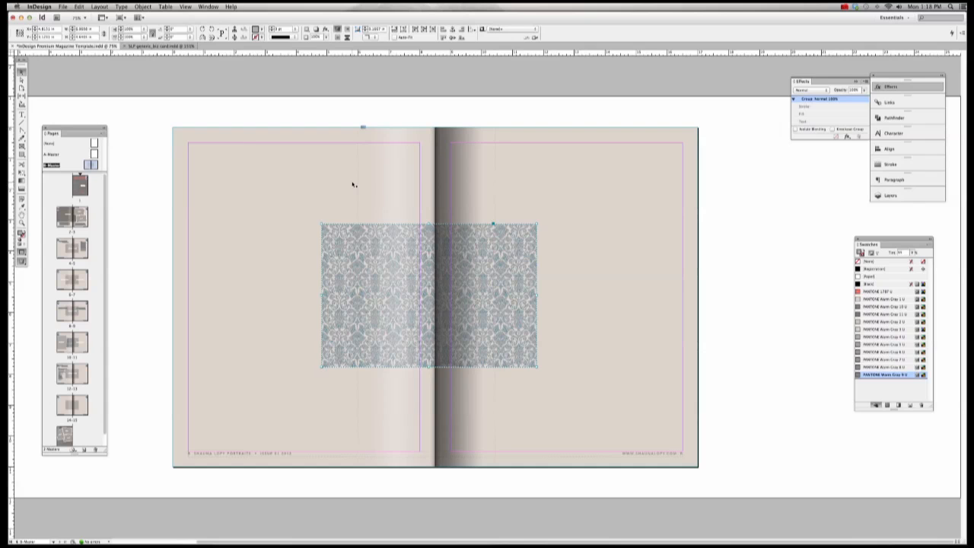
{"action": "left_click", "coordinate": [142, 7]}
{"action": "mouse_move", "coordinate": [157, 127]}
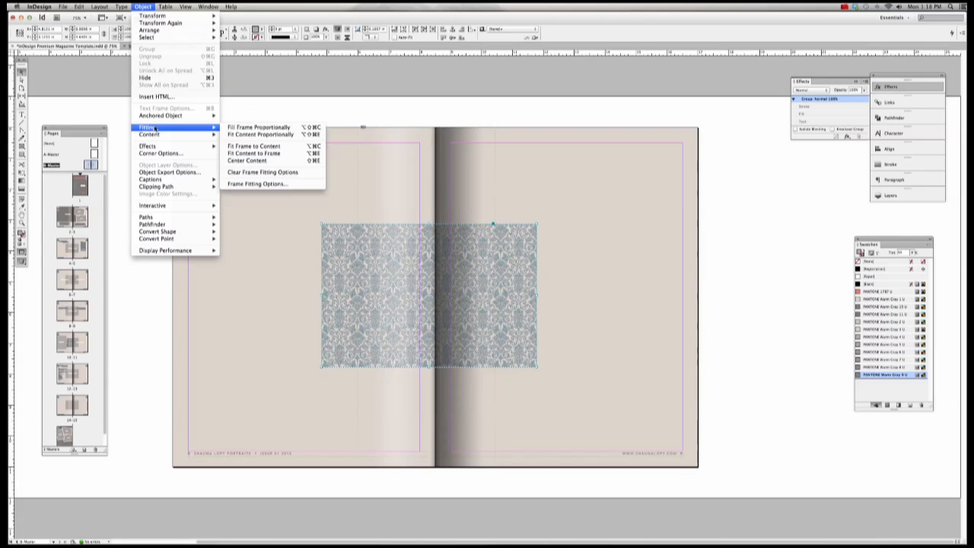
{"action": "left_click", "coordinate": [262, 135]}
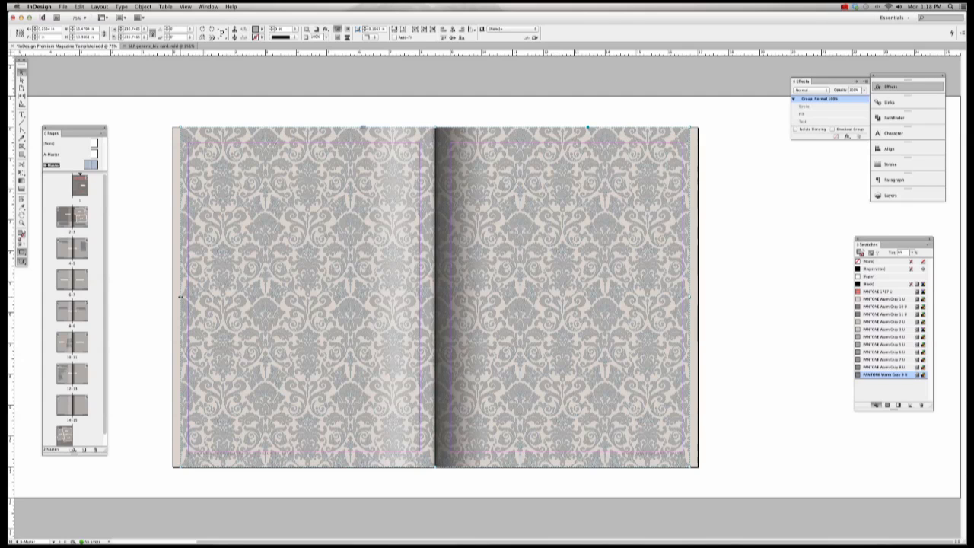
Step: Drag the pattern group's side handles out to the spread's left and right edges
{"action": "left_click_drag", "start_coordinate": [180, 297], "coordinate": [171, 296]}
{"action": "scroll", "coordinate": [729, 293], "scroll_direction": "left", "scroll_amount": 3}
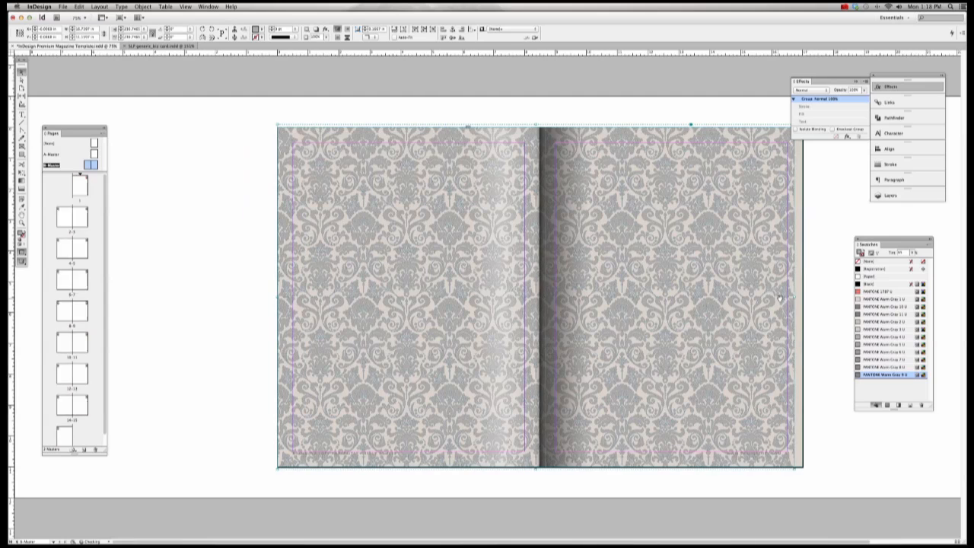
{"action": "left_click_drag", "start_coordinate": [794, 298], "coordinate": [803, 297]}
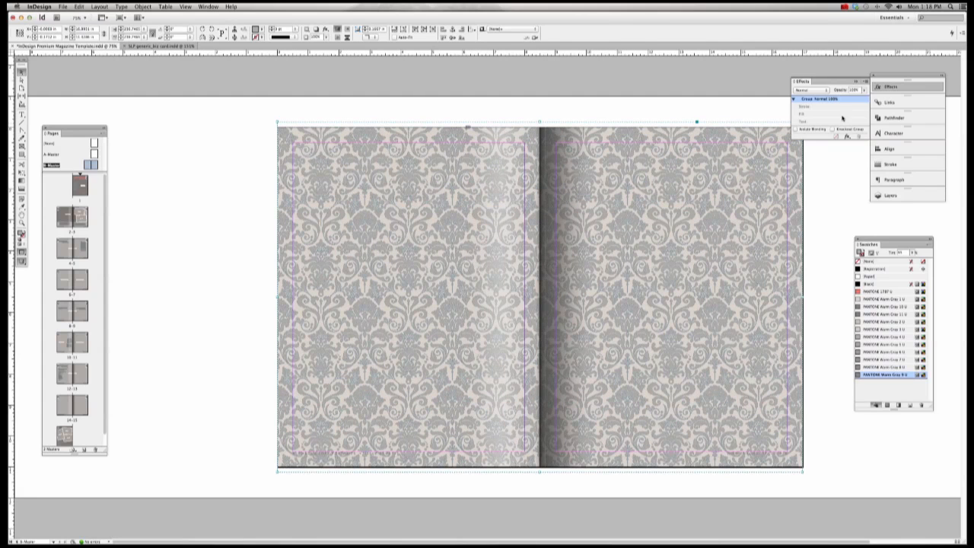
Step: Lower the pattern's opacity to 10%, then settle on 15%
{"action": "double_click", "coordinate": [854, 89]}
{"action": "type", "text": "10"}
{"action": "key", "text": "Return"}
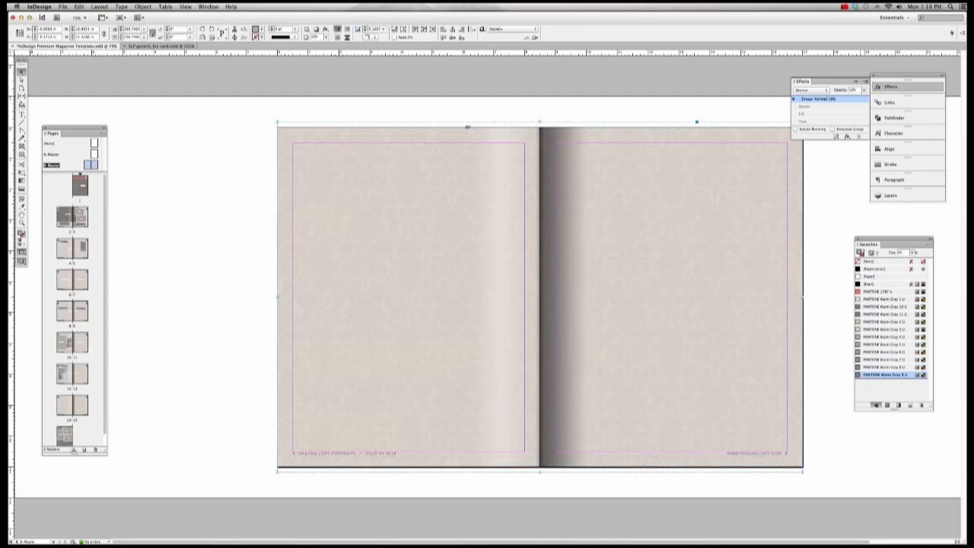
{"action": "left_click_drag", "start_coordinate": [859, 90], "coordinate": [828, 91]}
{"action": "type", "text": "15"}
{"action": "left_click", "coordinate": [478, 155]}
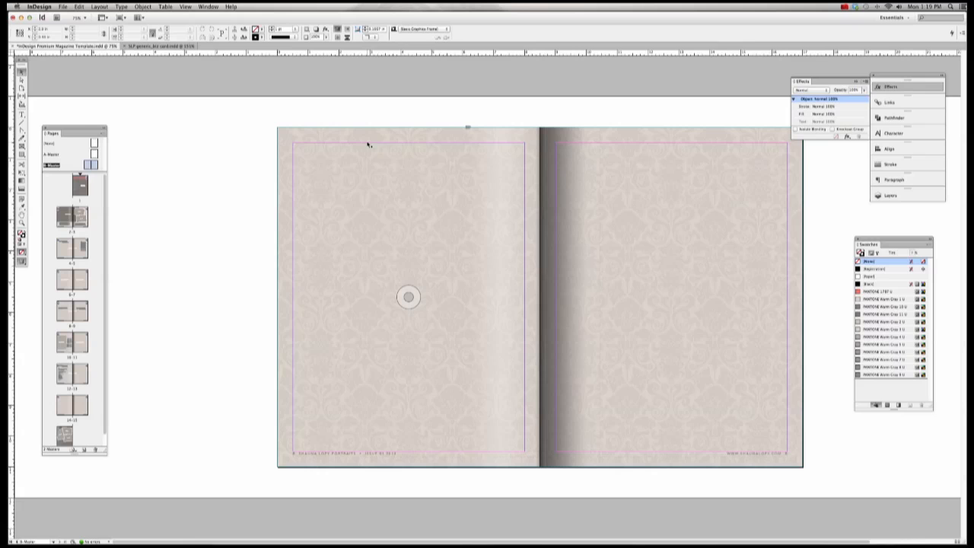
Step: Switch to Preview mode and page through spreads 4-5, 6-7, 8-9 and 12-13, ending on 14-15
{"action": "key", "text": "w"}
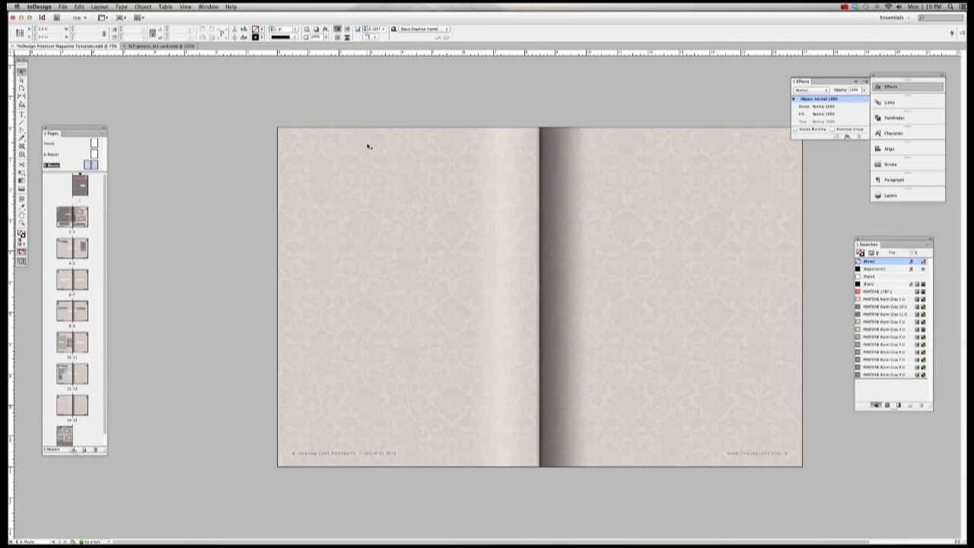
{"action": "double_click", "coordinate": [76, 246]}
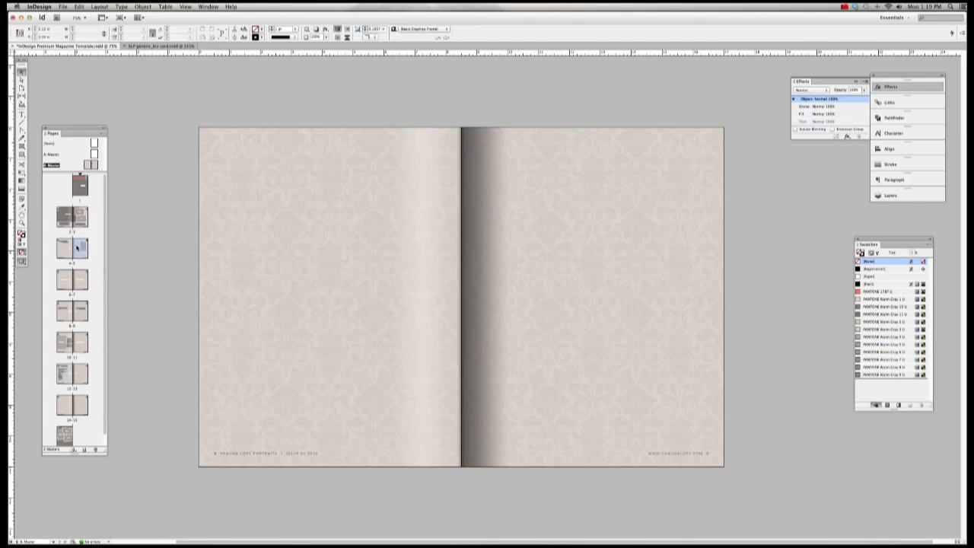
{"action": "double_click", "coordinate": [76, 278]}
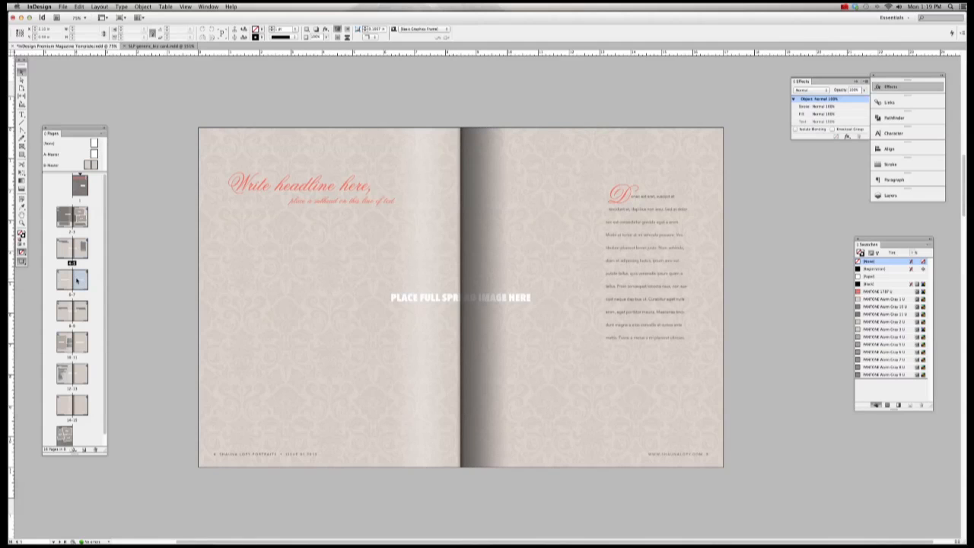
{"action": "left_click", "coordinate": [78, 317]}
{"action": "double_click", "coordinate": [78, 316]}
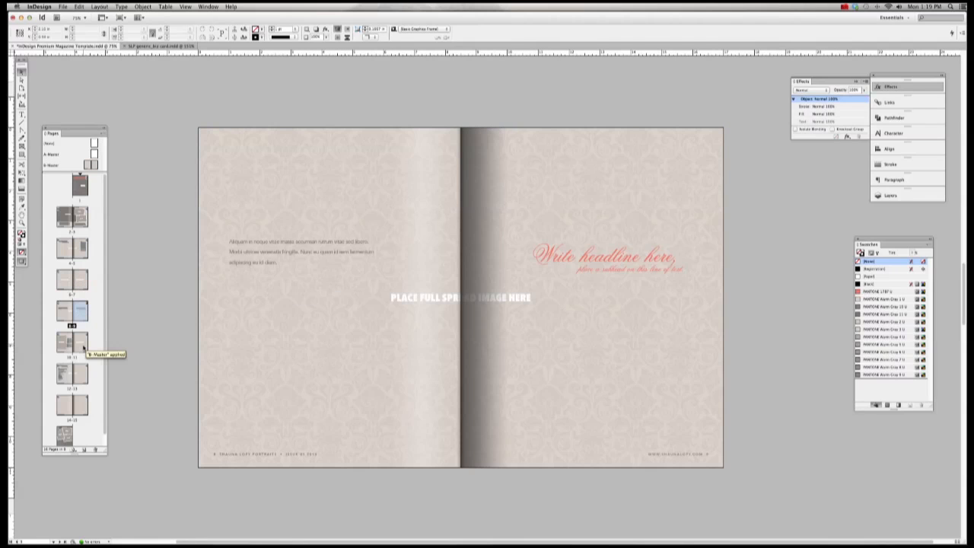
{"action": "scroll", "coordinate": [83, 346], "scroll_direction": "down", "scroll_amount": 1}
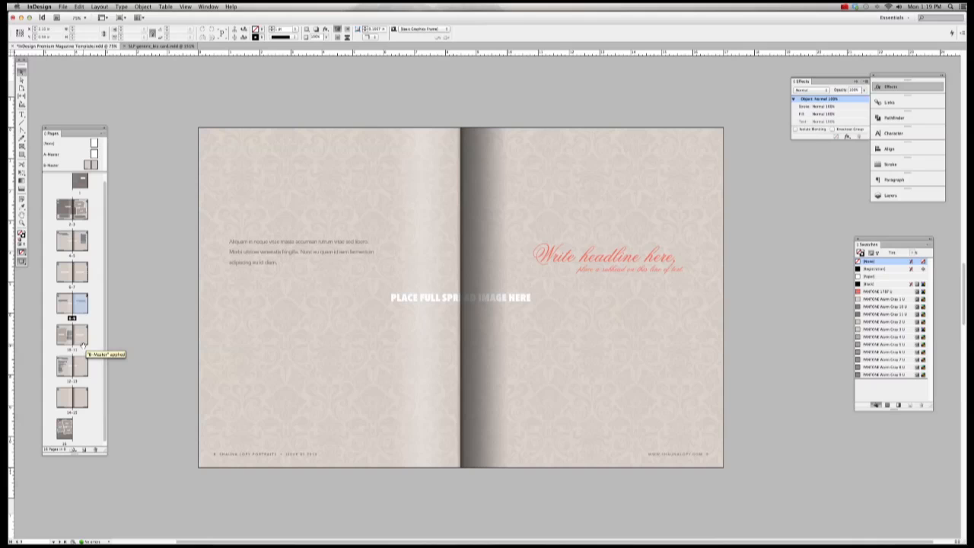
{"action": "double_click", "coordinate": [76, 366]}
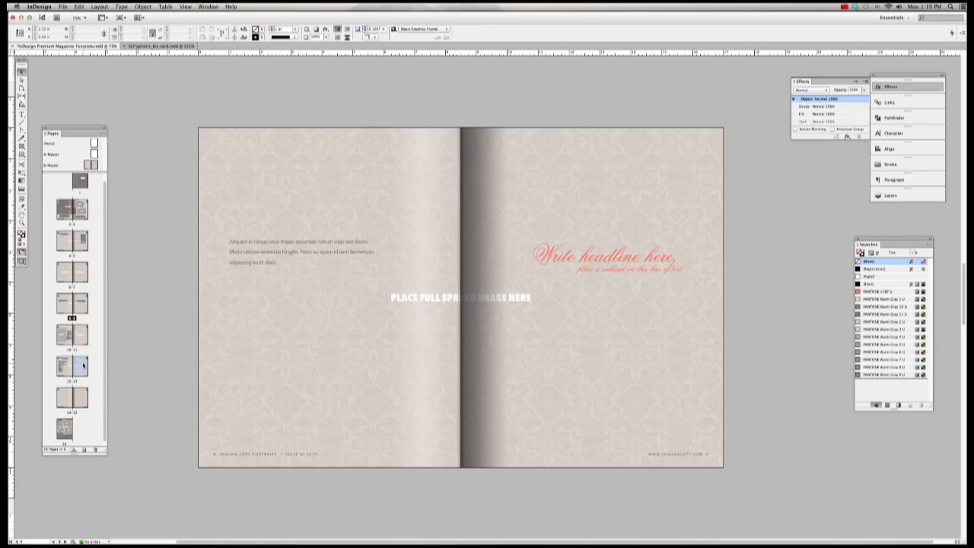
{"action": "double_click", "coordinate": [82, 395]}
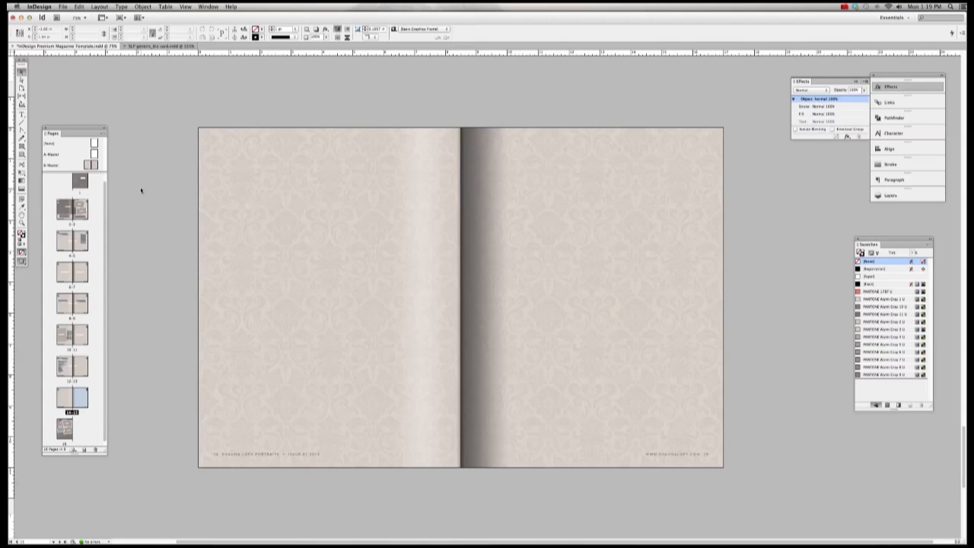
Step: On the B-Master, select the background group and trial PANTONE 1797 U and Warm Gray 4–9 U swatches
{"action": "double_click", "coordinate": [95, 163]}
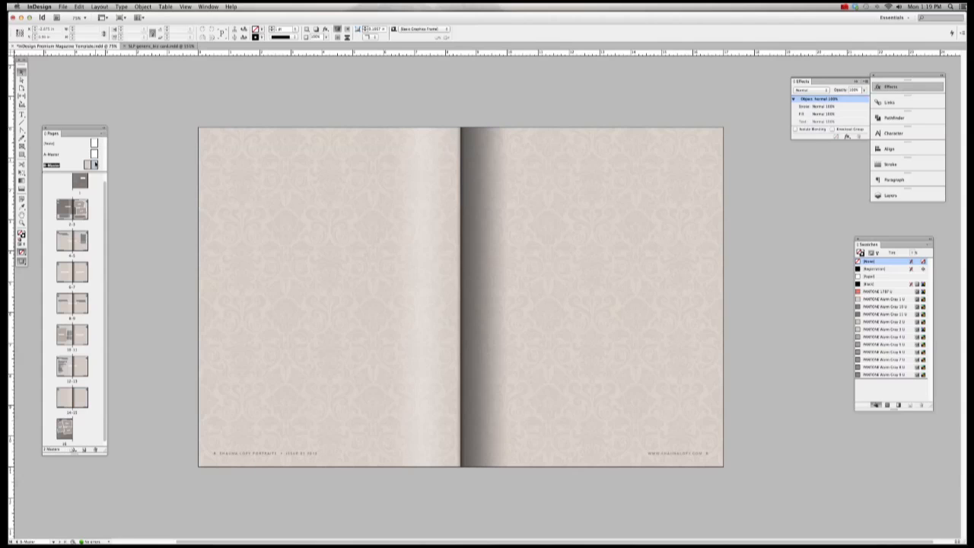
{"action": "left_click", "coordinate": [242, 160]}
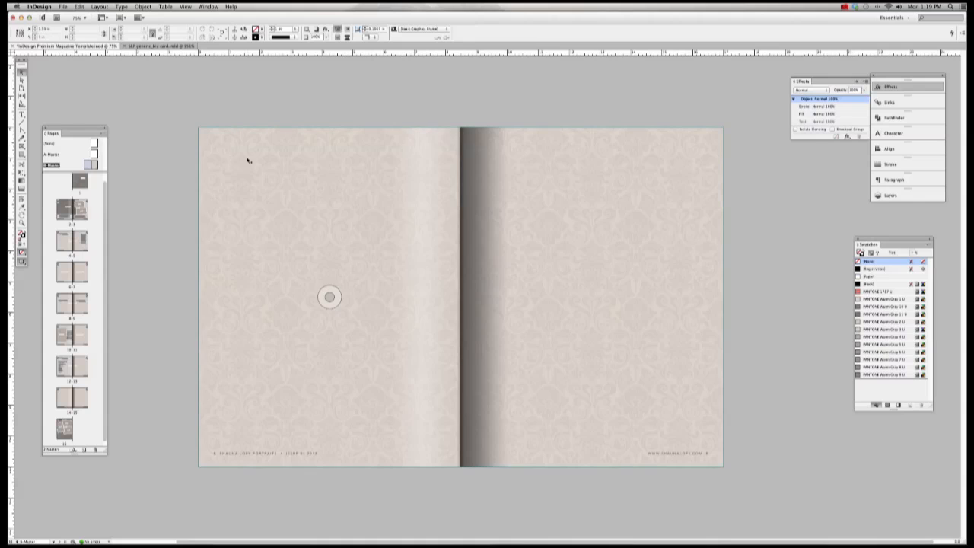
{"action": "left_click", "coordinate": [248, 161]}
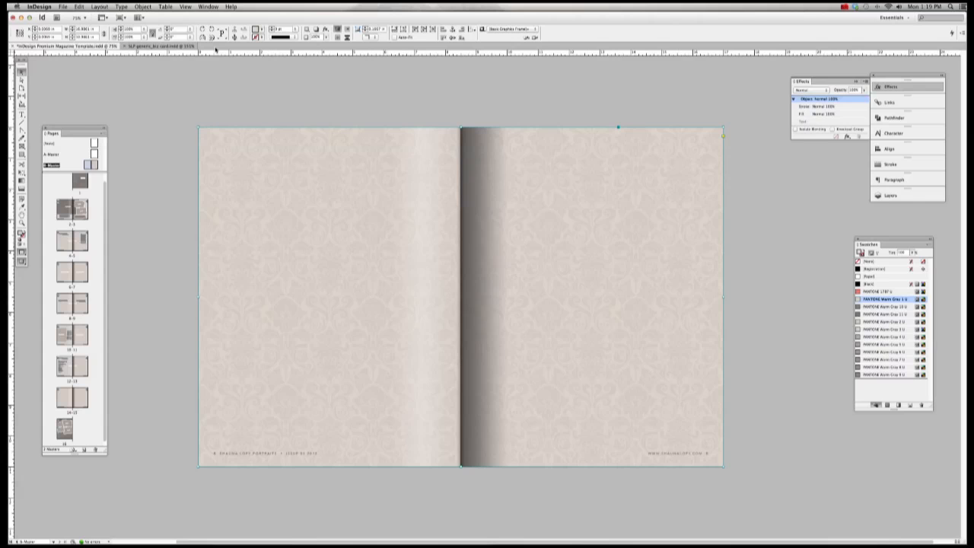
{"action": "left_click", "coordinate": [144, 7]}
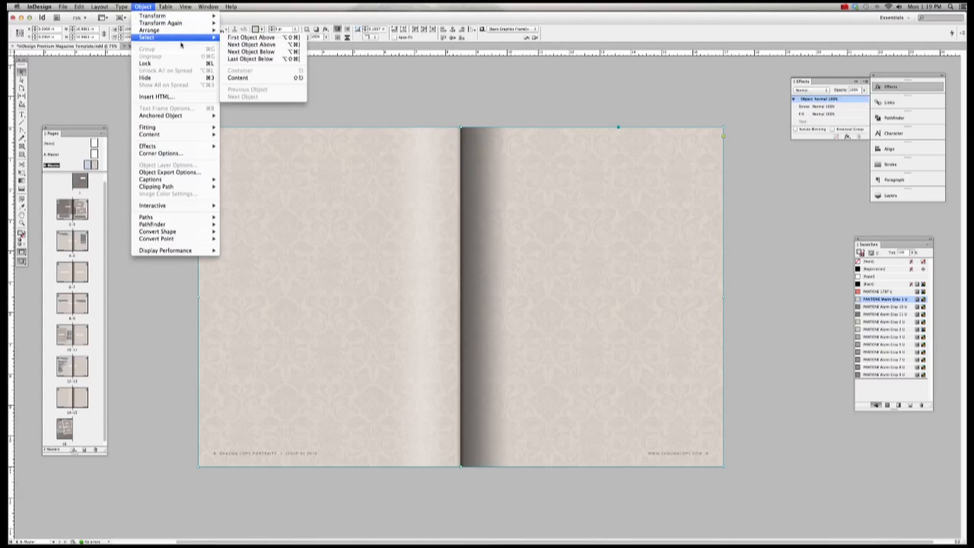
{"action": "left_click", "coordinate": [255, 80]}
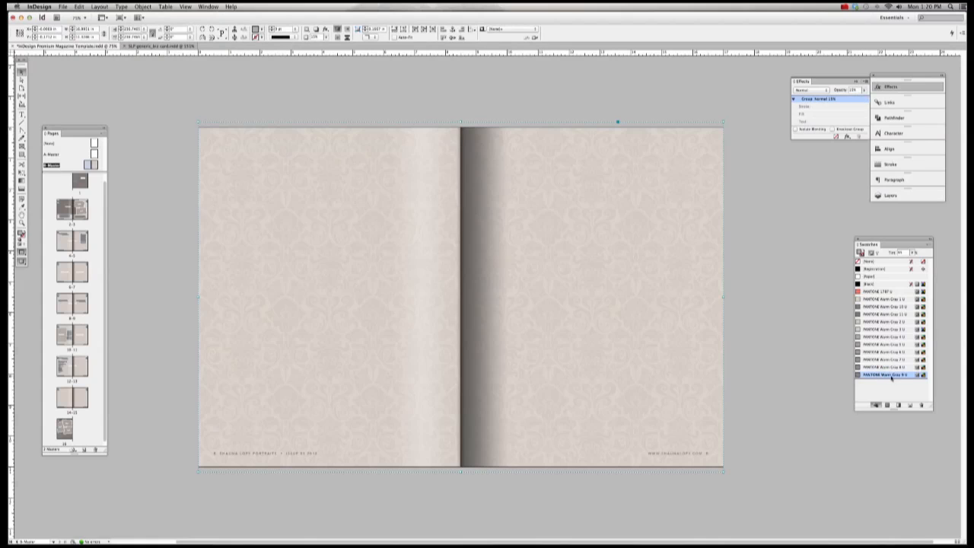
{"action": "left_click", "coordinate": [878, 293]}
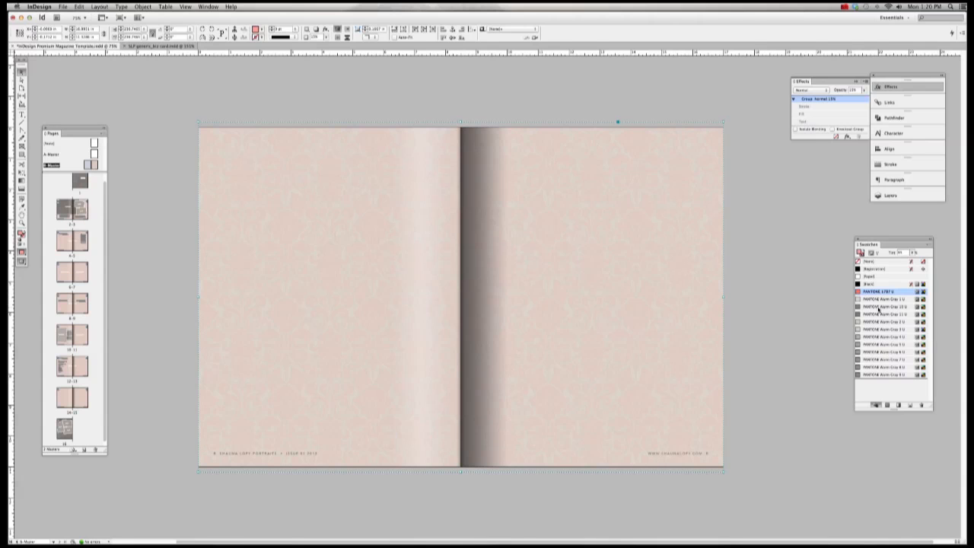
{"action": "left_click", "coordinate": [866, 337]}
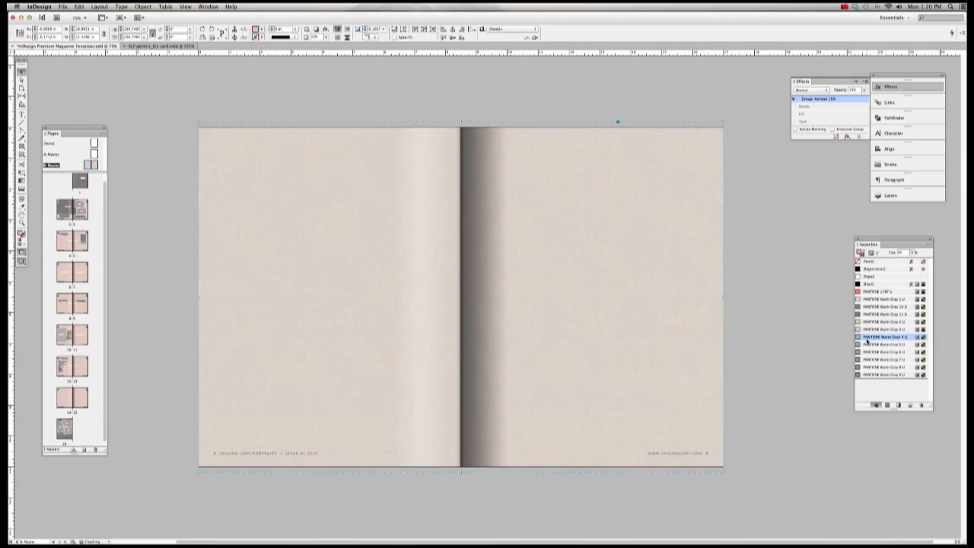
{"action": "left_click", "coordinate": [869, 345]}
{"action": "left_click", "coordinate": [871, 352]}
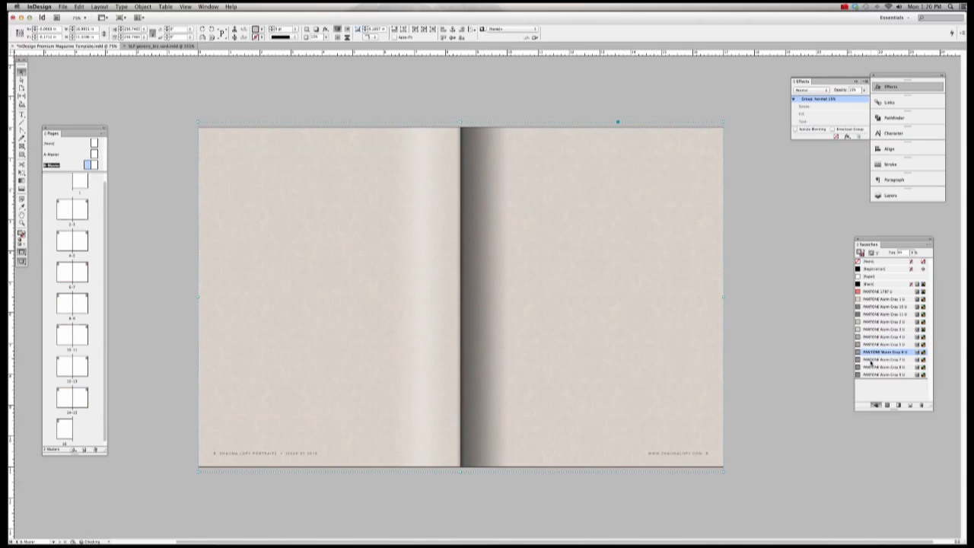
{"action": "left_click", "coordinate": [871, 360]}
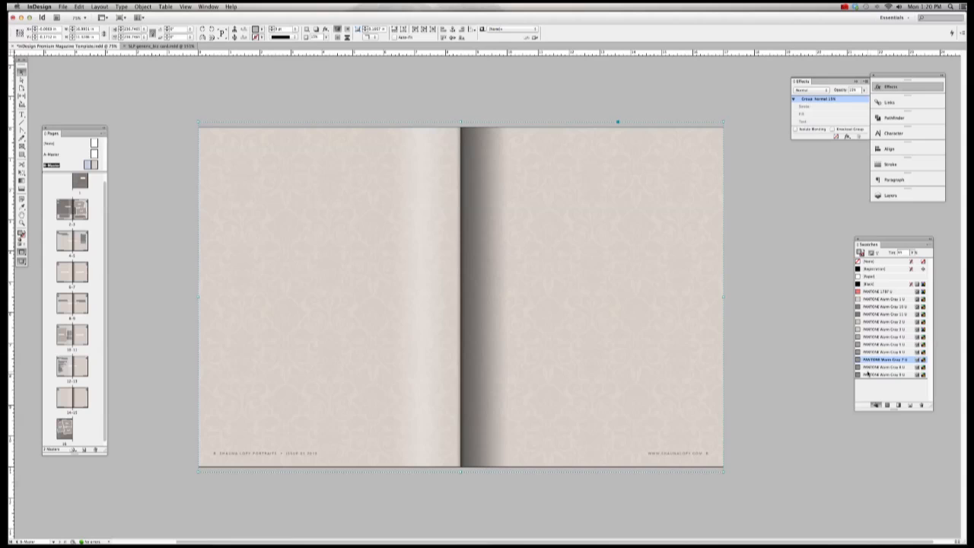
{"action": "left_click", "coordinate": [868, 368]}
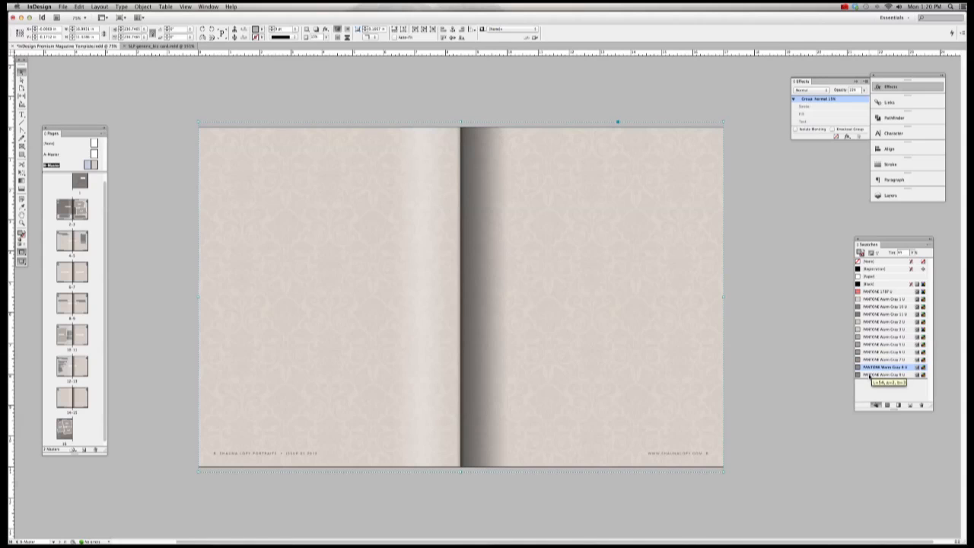
{"action": "left_click", "coordinate": [872, 376]}
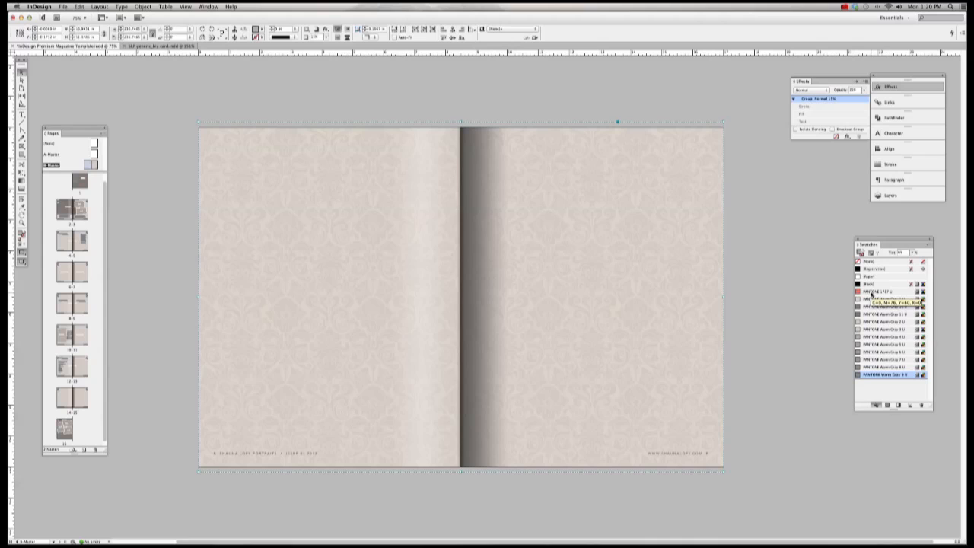
{"action": "left_click", "coordinate": [791, 219]}
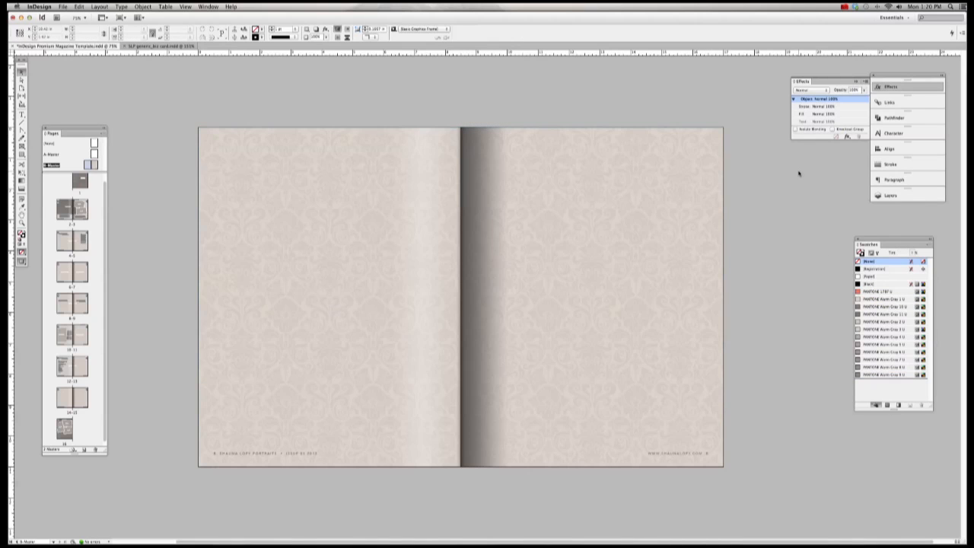
Step: Fill the master background with coral PANTONE 1797 U and try Warm Gray 1 U on the pattern group
{"action": "left_click", "coordinate": [685, 166]}
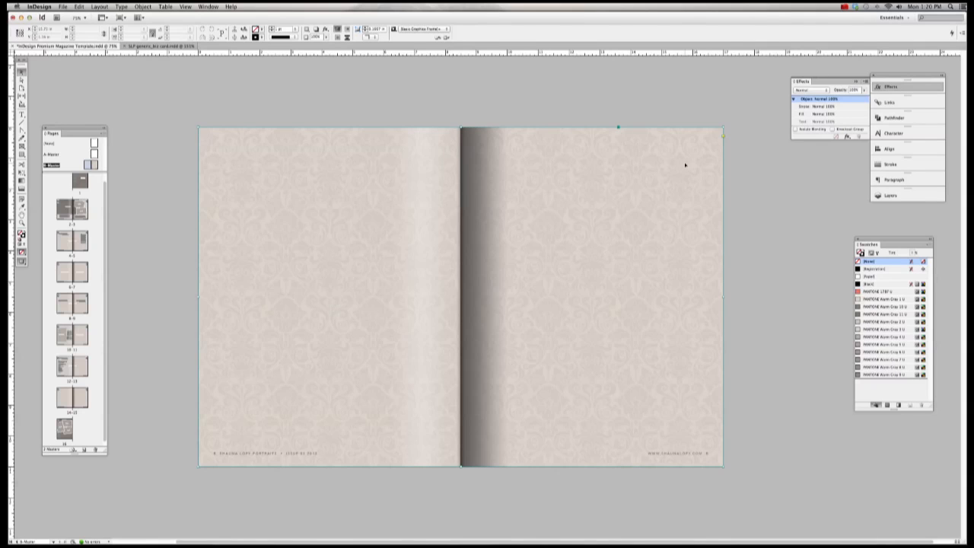
{"action": "left_click", "coordinate": [883, 292]}
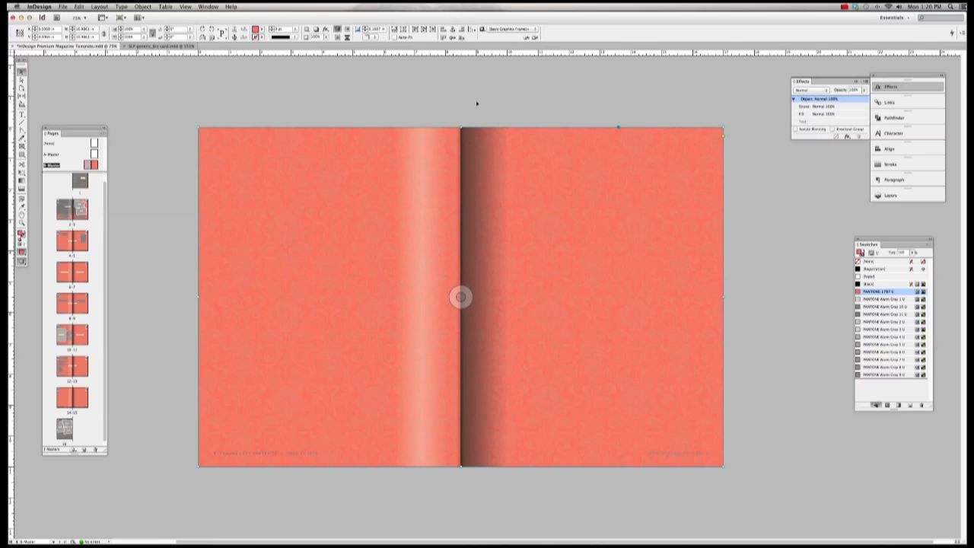
{"action": "left_click", "coordinate": [143, 7]}
{"action": "mouse_move", "coordinate": [153, 37]}
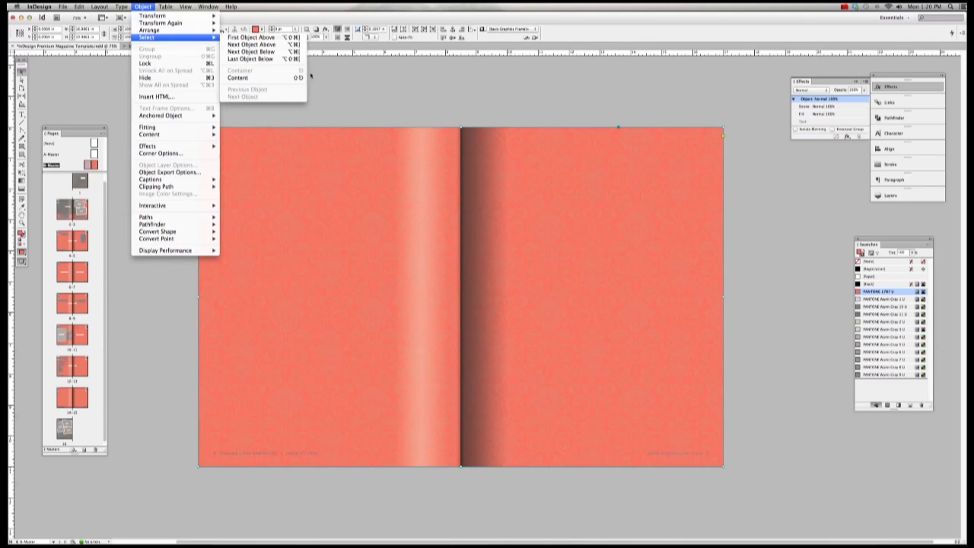
{"action": "left_click", "coordinate": [262, 78]}
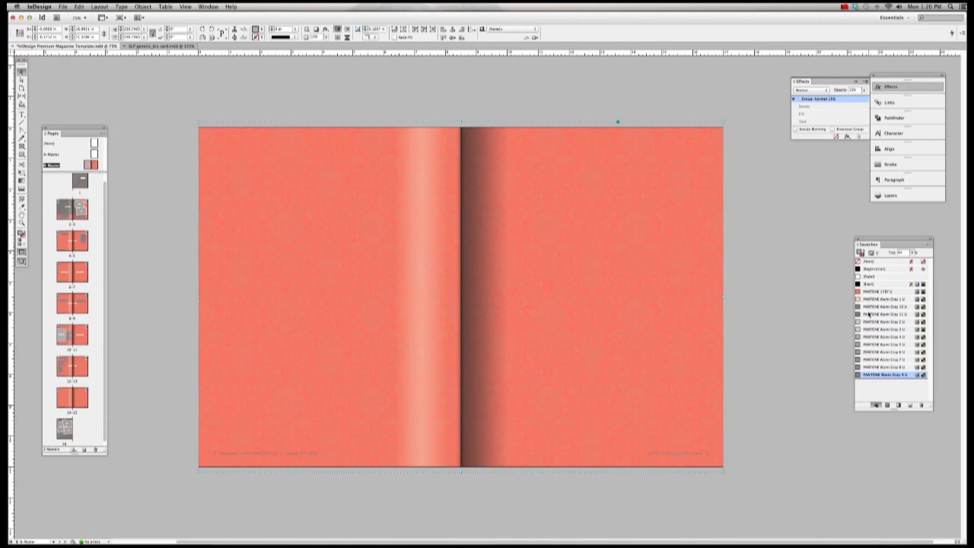
{"action": "left_click", "coordinate": [872, 299]}
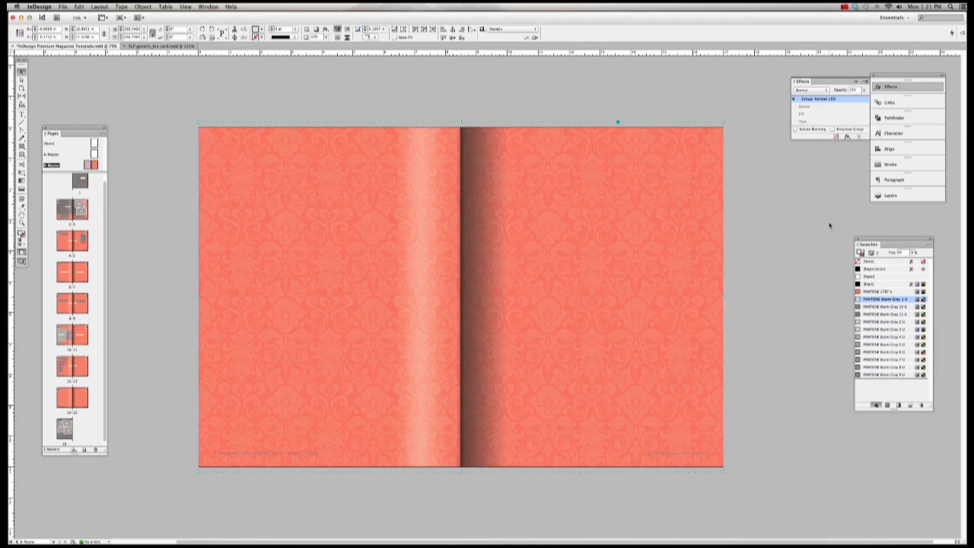
Step: Delete the damask pattern group and fill the background with PANTONE Warm Gray 1 U
{"action": "key", "text": "Delete"}
{"action": "left_click", "coordinate": [659, 175]}
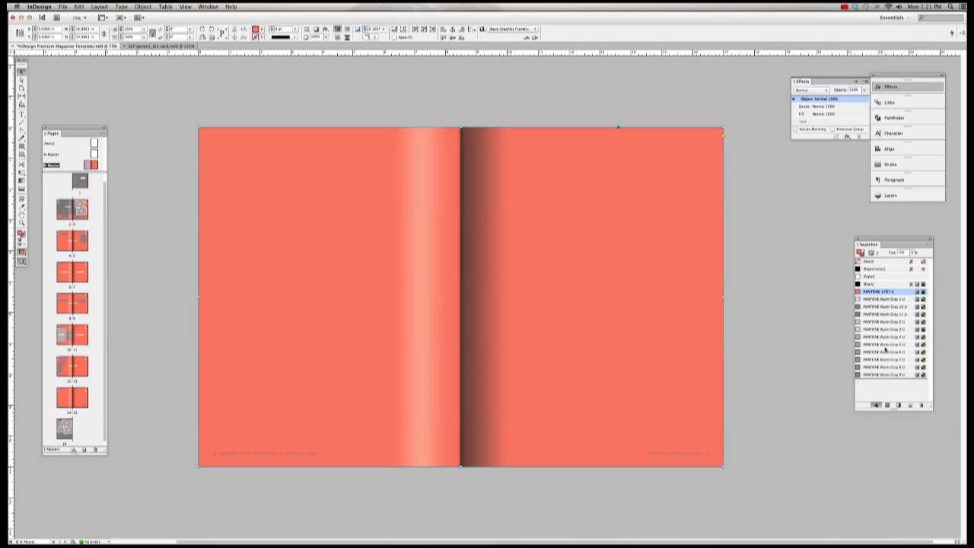
{"action": "left_click", "coordinate": [883, 299]}
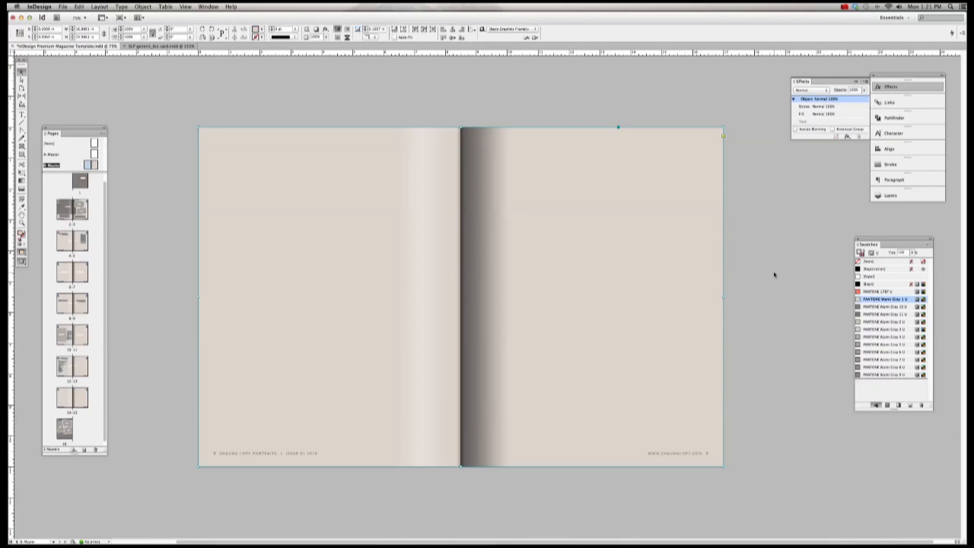
{"action": "left_click", "coordinate": [774, 275]}
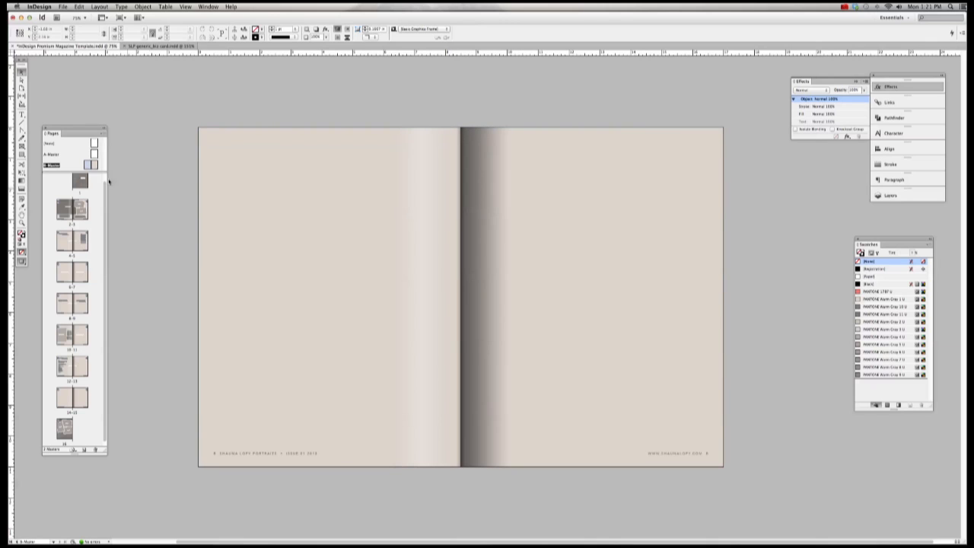
{"action": "left_click", "coordinate": [845, 6]}
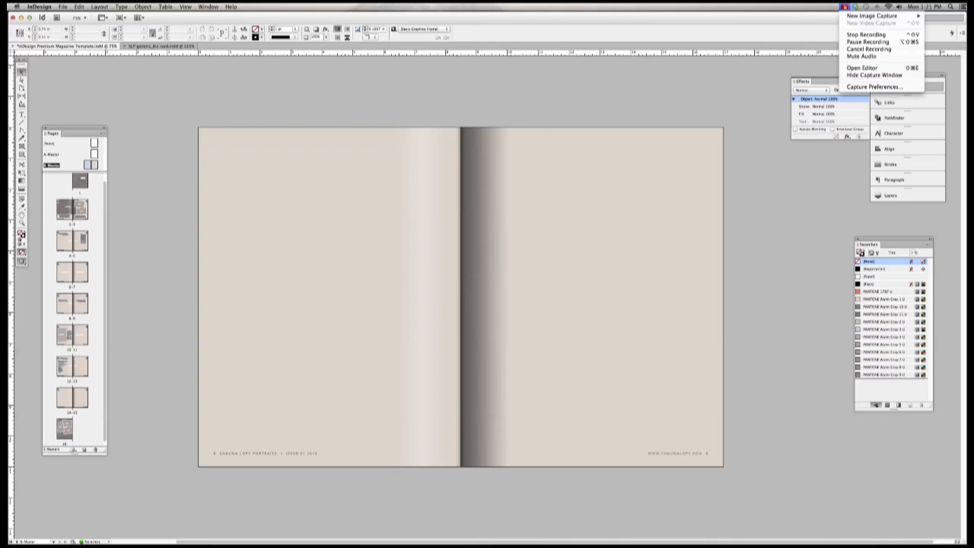
{"action": "left_click", "coordinate": [867, 41]}
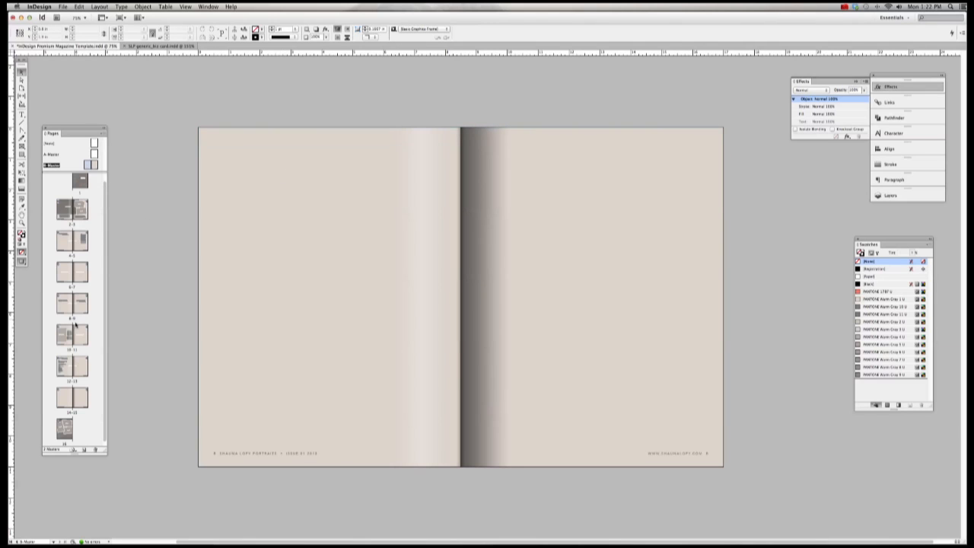
Step: On the cover page, replace the MAGAZINE masthead text with PORTRAITS
{"action": "double_click", "coordinate": [82, 184]}
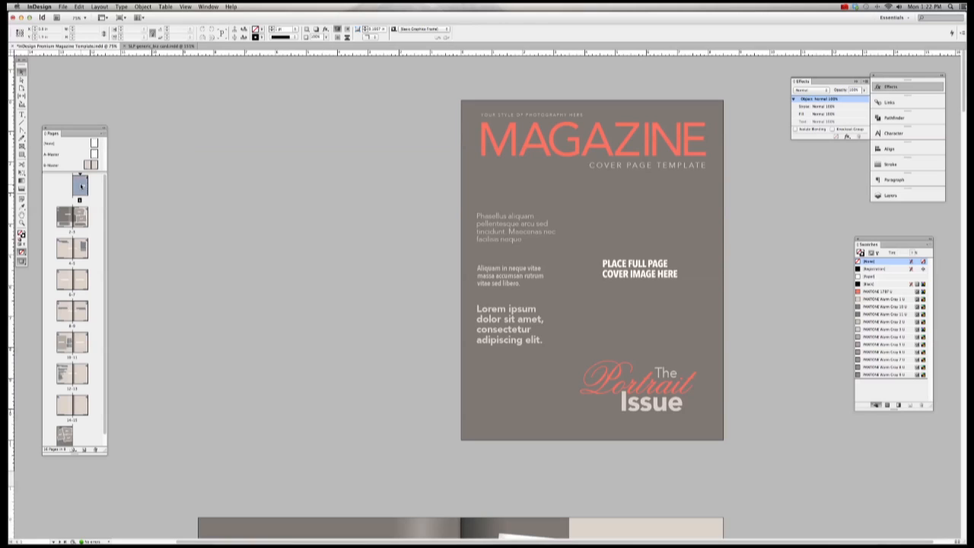
{"action": "left_click", "coordinate": [539, 142]}
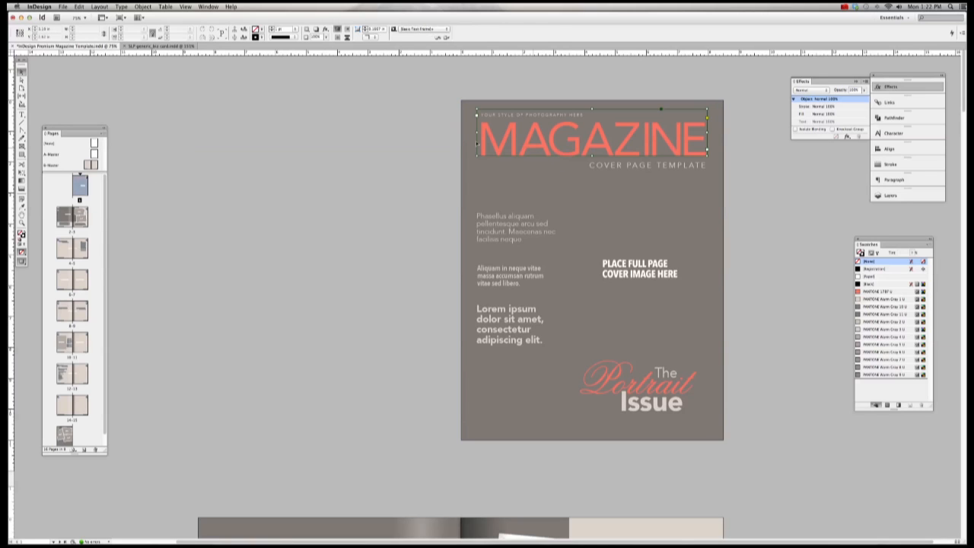
{"action": "left_click", "coordinate": [21, 114]}
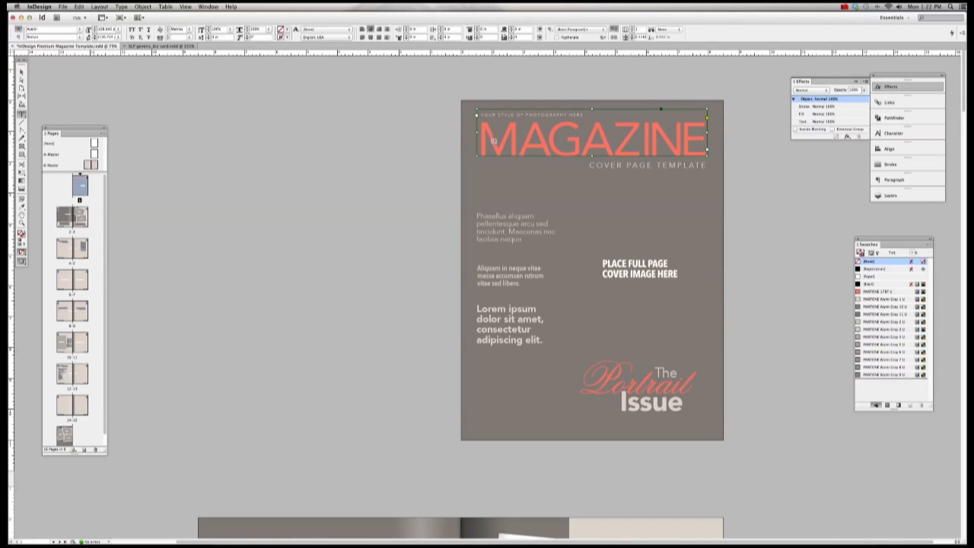
{"action": "left_click_drag", "start_coordinate": [477, 112], "coordinate": [732, 142]}
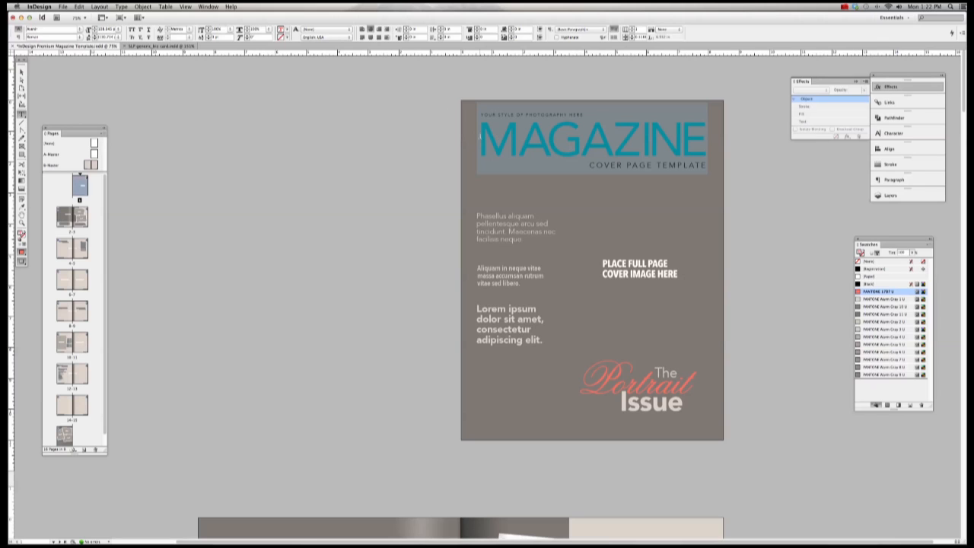
{"action": "left_click_drag", "start_coordinate": [479, 114], "coordinate": [709, 135]}
{"action": "type", "text": "PO"}
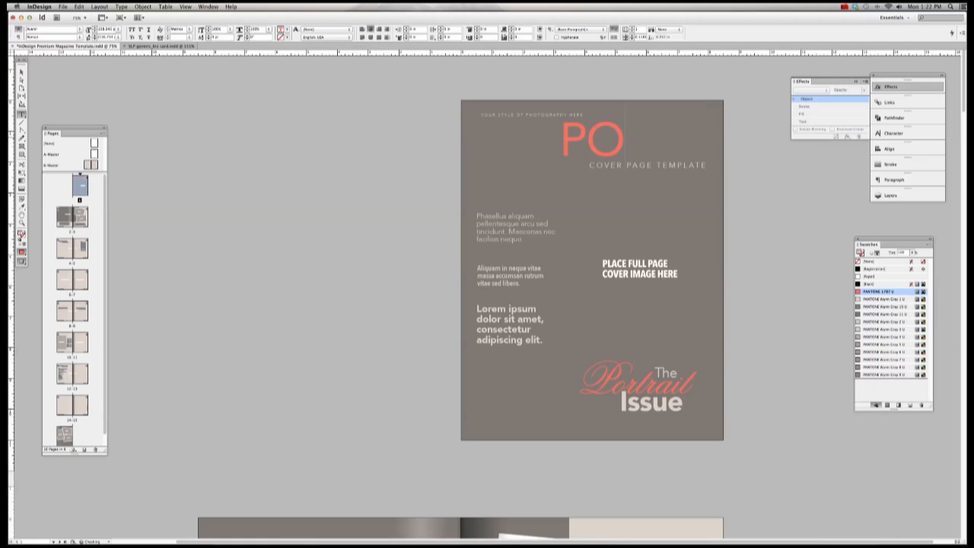
{"action": "type", "text": "RTRAITS"}
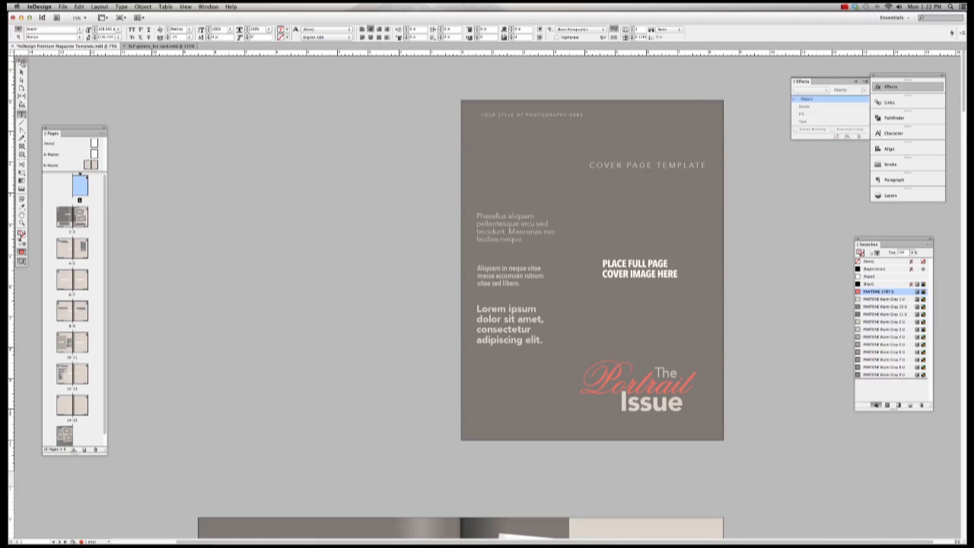
{"action": "key", "text": "Escape"}
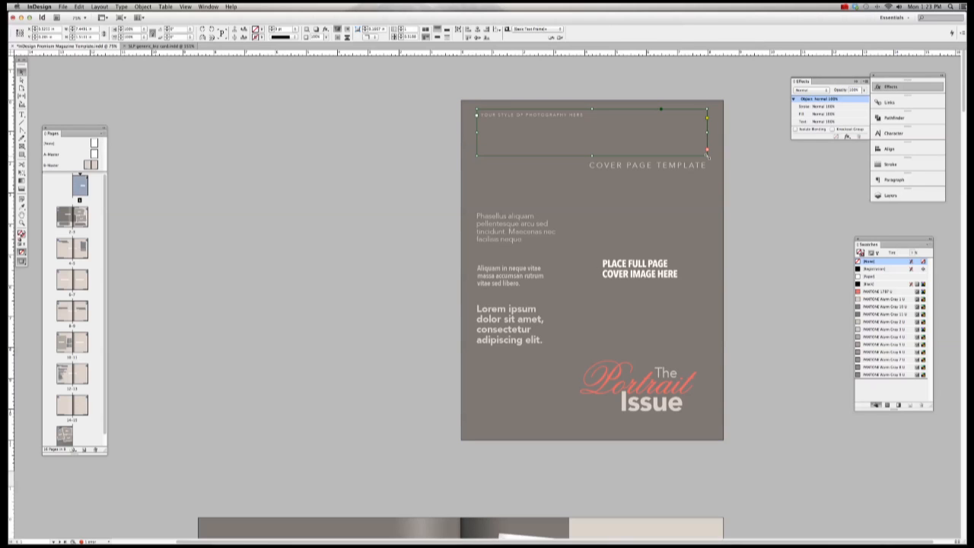
Step: Resize and shift the PORTRAITS frame, then undo back to the original MAGAZINE masthead
{"action": "left_click_drag", "start_coordinate": [706, 154], "coordinate": [767, 178]}
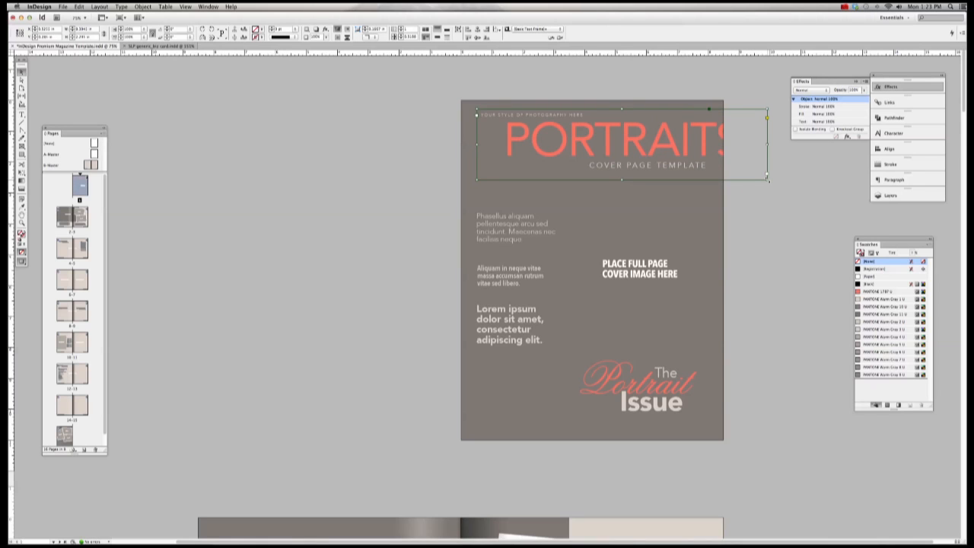
{"action": "double_click", "coordinate": [767, 178]}
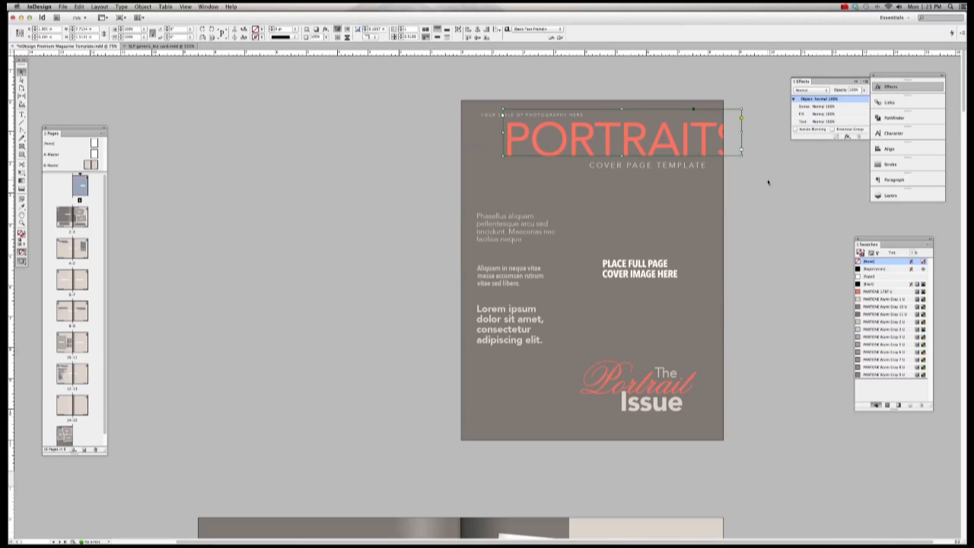
{"action": "left_click_drag", "start_coordinate": [680, 151], "coordinate": [653, 151]}
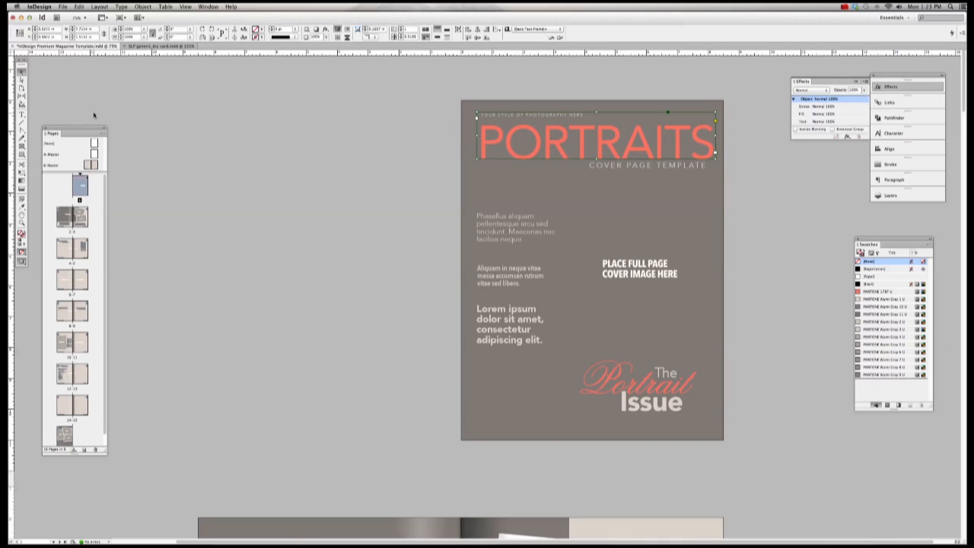
{"action": "key", "text": "super+z"}
{"action": "key", "text": "super+z"}
{"action": "key", "text": "super+z"}
{"action": "key", "text": "super+z"}
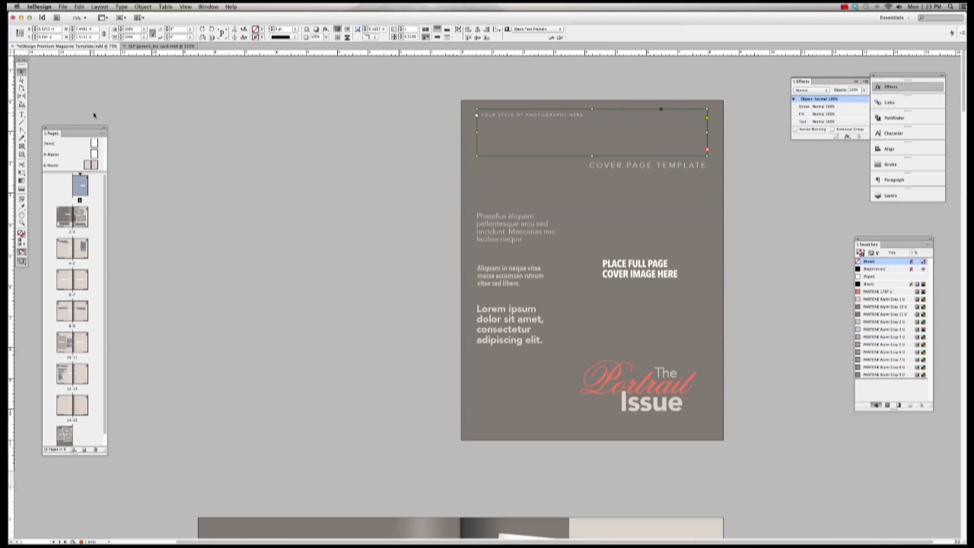
{"action": "key", "text": "super+z"}
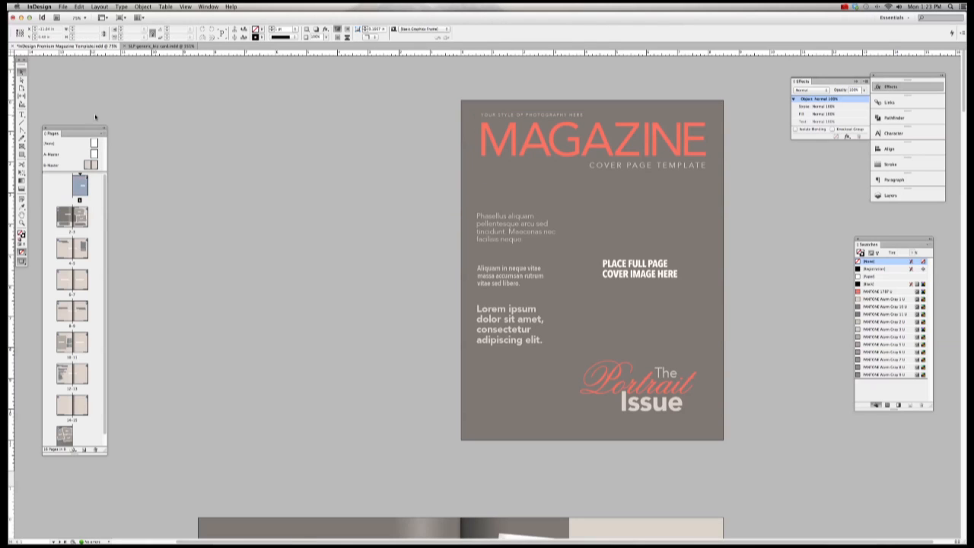
Step: Stretch the MAGAZINE masthead frame outward past the left and right page edges
{"action": "key", "text": "t"}
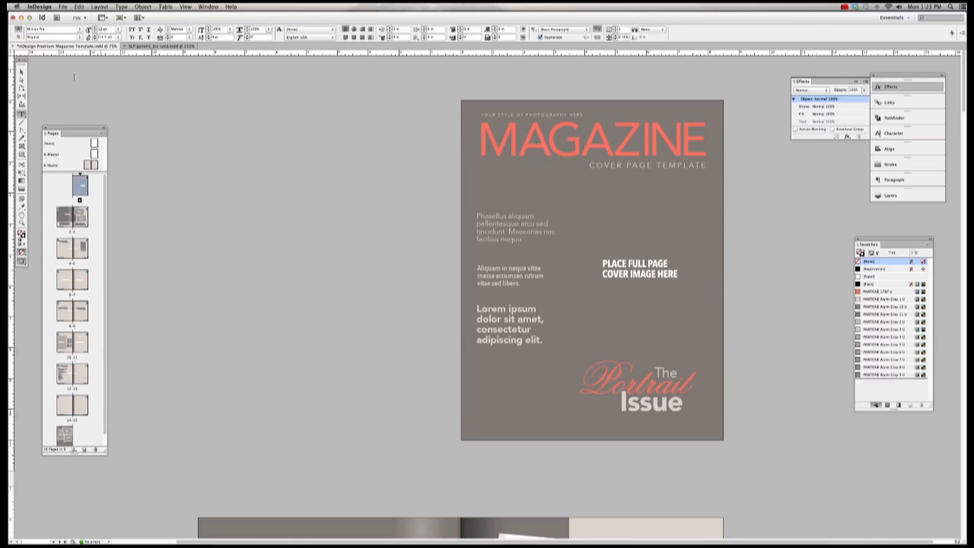
{"action": "left_click", "coordinate": [22, 71]}
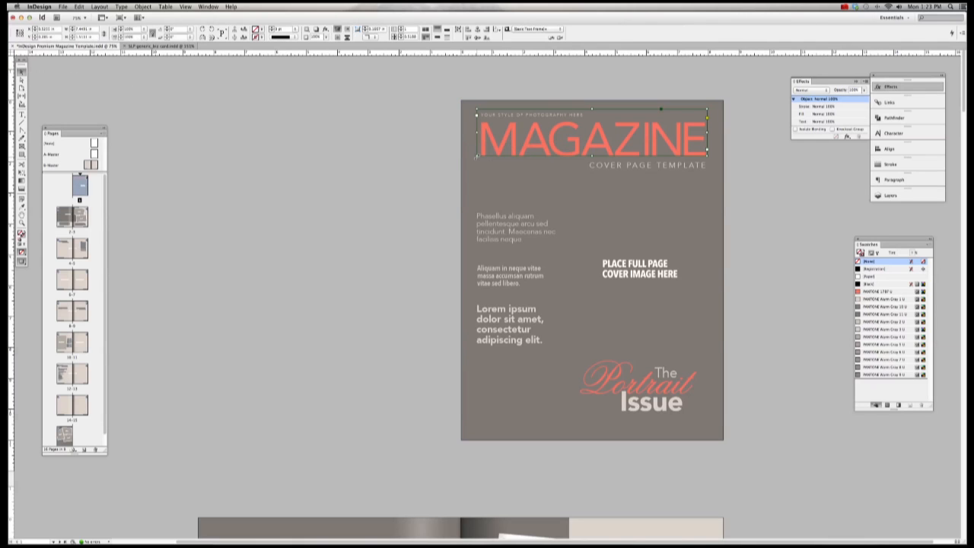
{"action": "left_click_drag", "start_coordinate": [477, 157], "coordinate": [433, 175]}
{"action": "left_click_drag", "start_coordinate": [707, 174], "coordinate": [755, 183]}
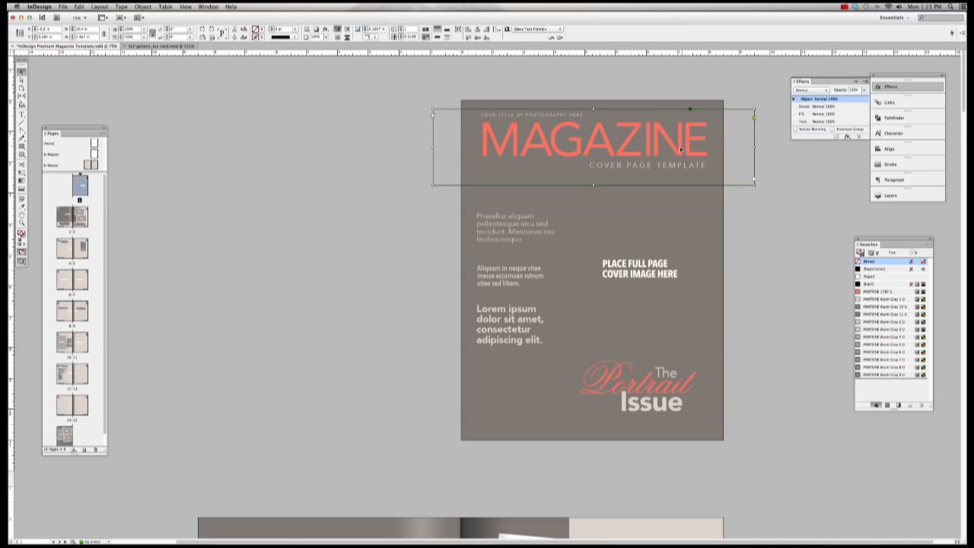
Step: Select all the masthead text and bring up the font family list
{"action": "left_click", "coordinate": [22, 115]}
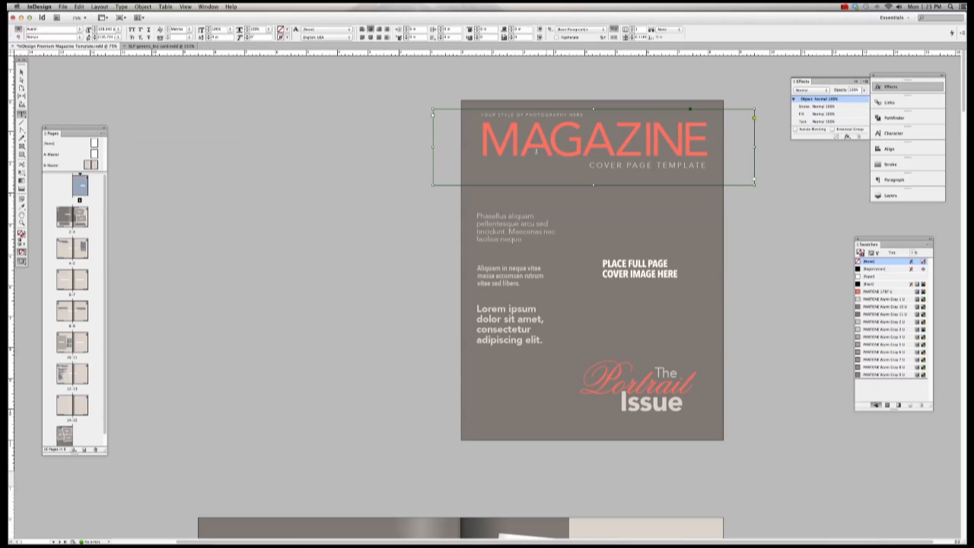
{"action": "left_click_drag", "start_coordinate": [484, 143], "coordinate": [749, 146]}
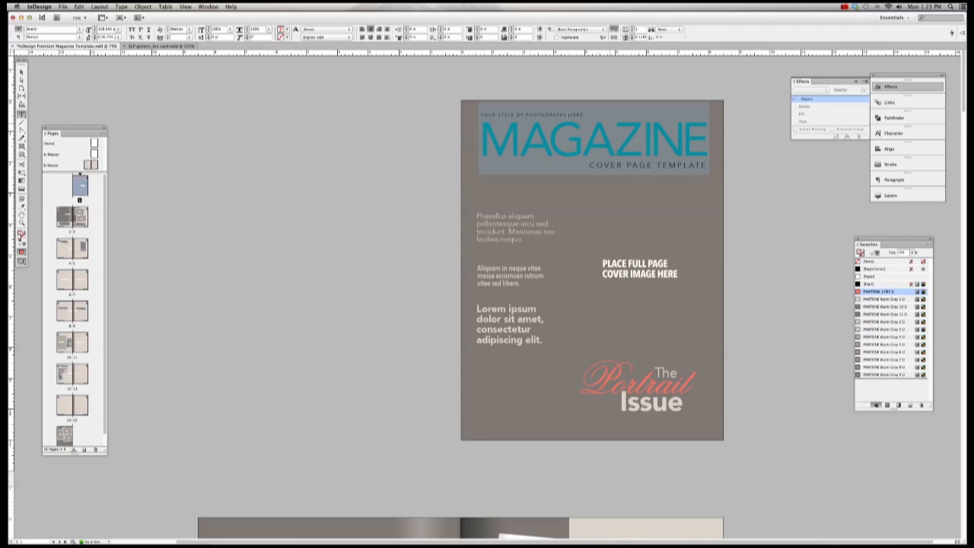
{"action": "left_click", "coordinate": [79, 29]}
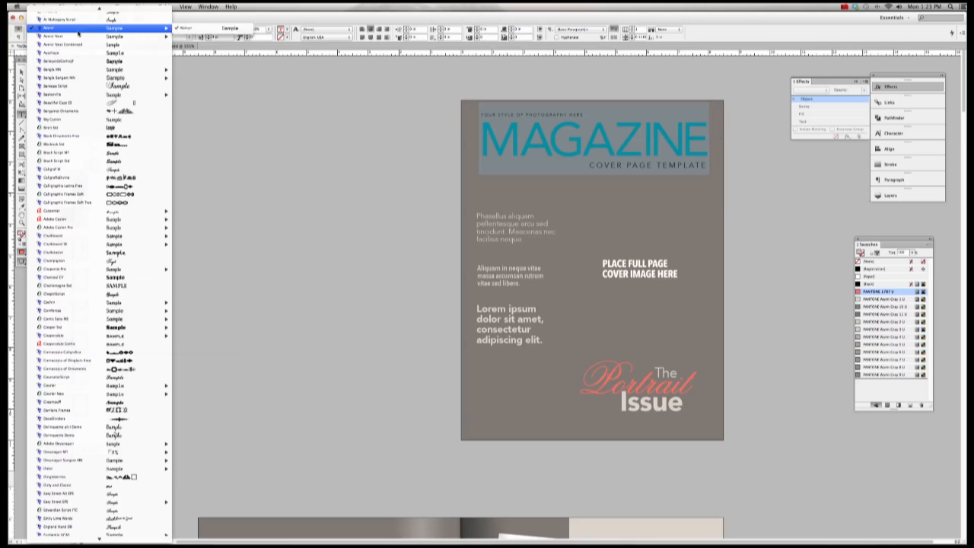
Step: Apply Chalkboard SE to the masthead and show the Character panel
{"action": "mouse_move", "coordinate": [88, 96]}
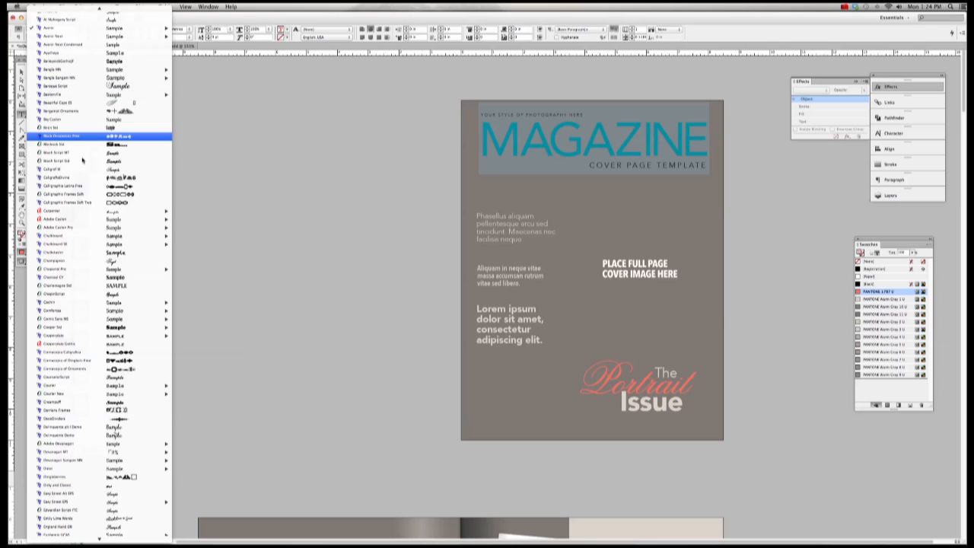
{"action": "left_click", "coordinate": [88, 245]}
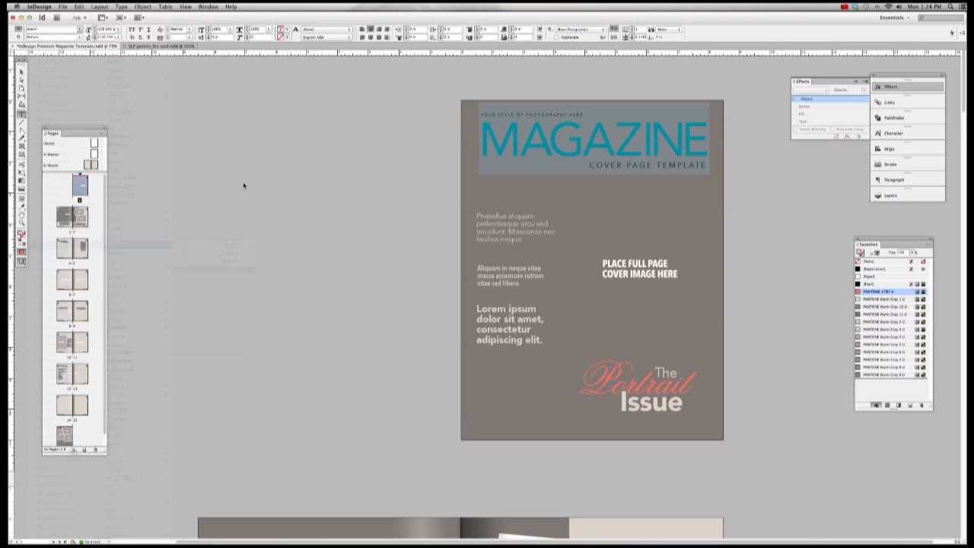
{"action": "left_click", "coordinate": [892, 133]}
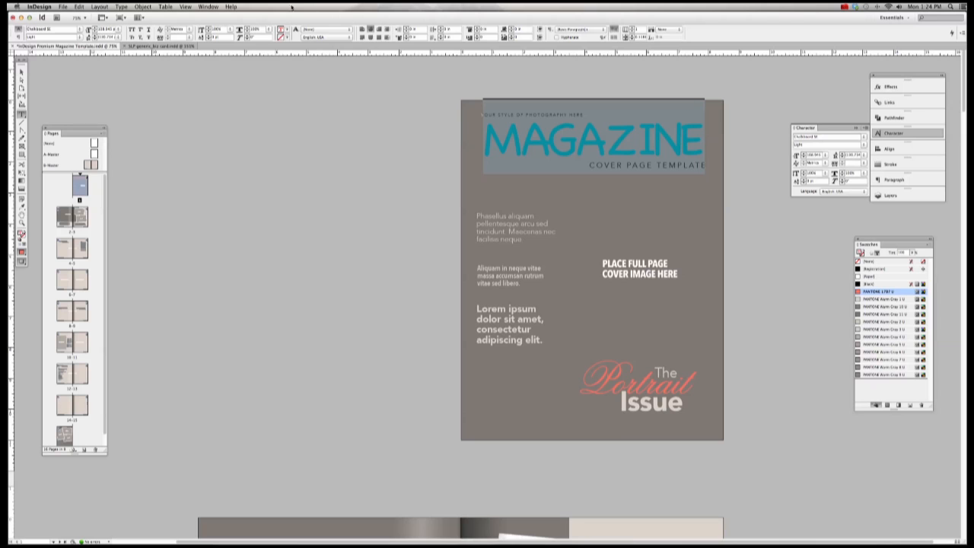
{"action": "left_click", "coordinate": [208, 7]}
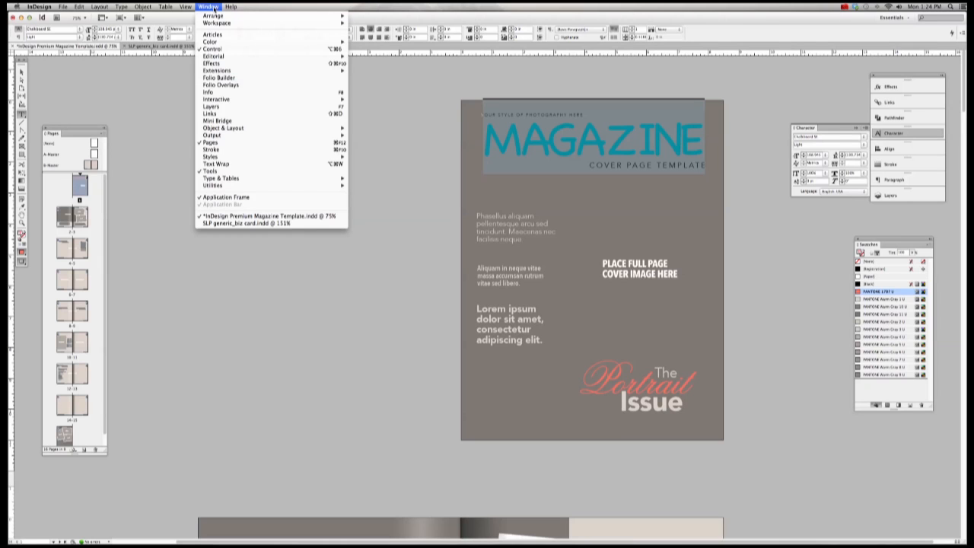
{"action": "mouse_move", "coordinate": [127, 7]}
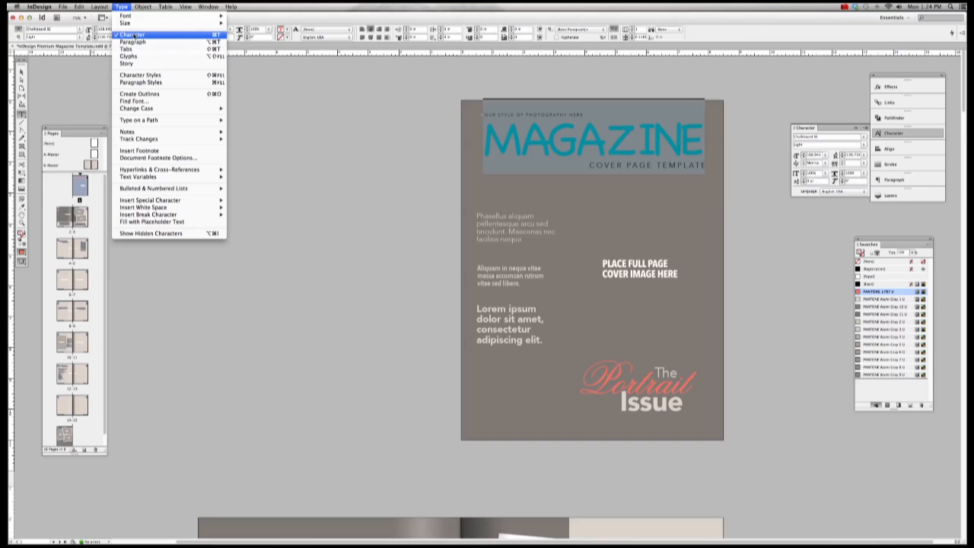
{"action": "left_click", "coordinate": [217, 35]}
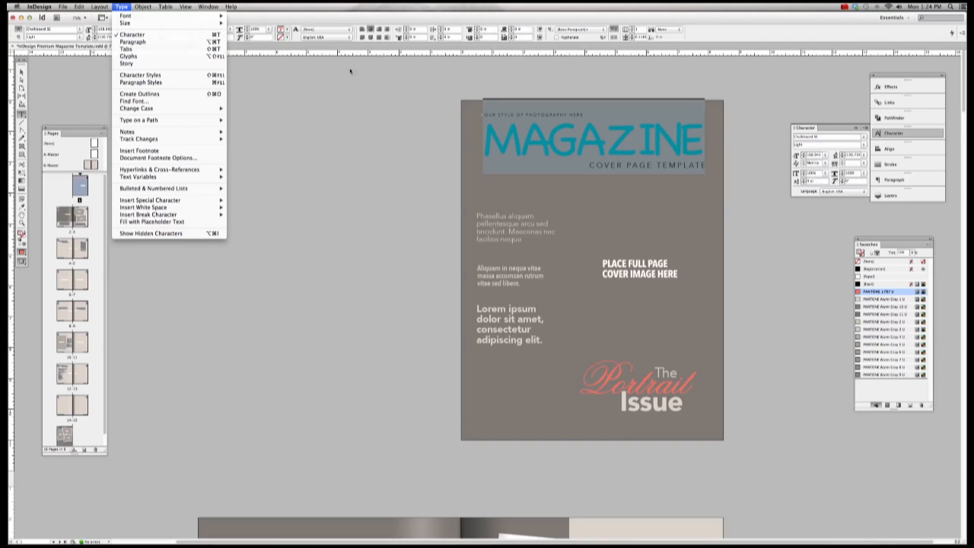
Step: Enter a new script font name in the Character panel's font field for the masthead
{"action": "left_click", "coordinate": [822, 137]}
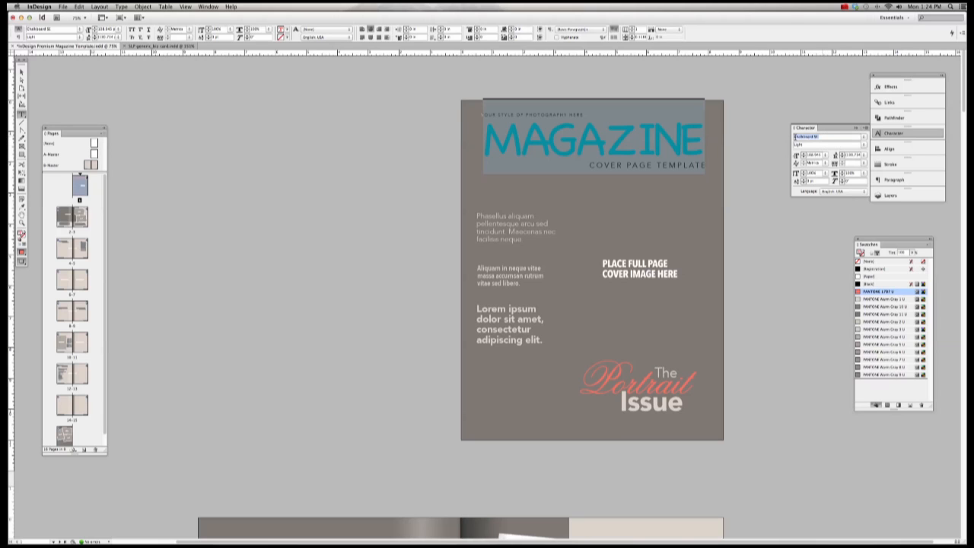
{"action": "type", "text": "f"}
{"action": "key", "text": "Return"}
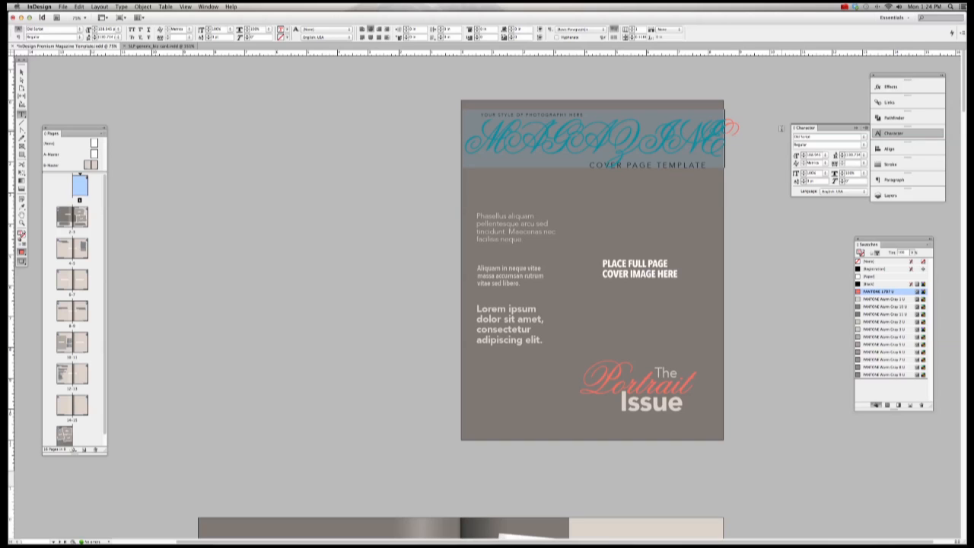
Step: Change the selected masthead word to lowercase with Change Case so it reads 'magazine'
{"action": "scroll", "coordinate": [742, 135], "scroll_direction": "right", "scroll_amount": 1}
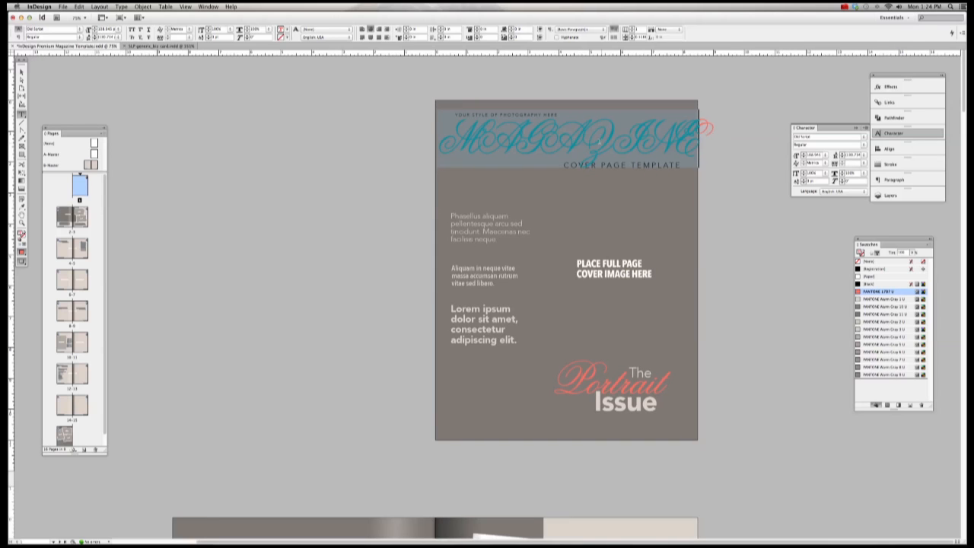
{"action": "left_click", "coordinate": [501, 145]}
{"action": "left_click_drag", "start_coordinate": [449, 143], "coordinate": [724, 145]}
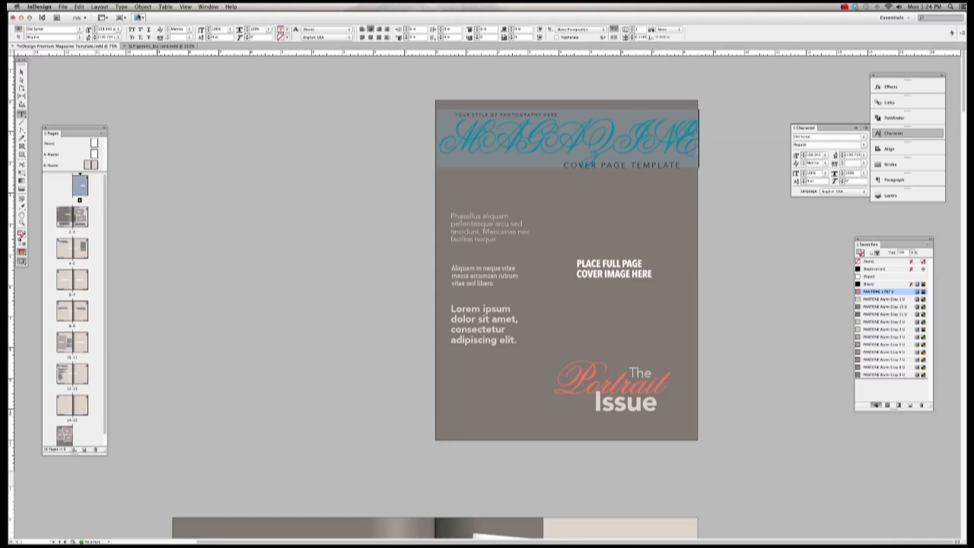
{"action": "left_click", "coordinate": [121, 7]}
{"action": "left_click", "coordinate": [143, 7]}
{"action": "left_click", "coordinate": [441, 142]}
{"action": "left_click_drag", "start_coordinate": [442, 142], "coordinate": [700, 145]}
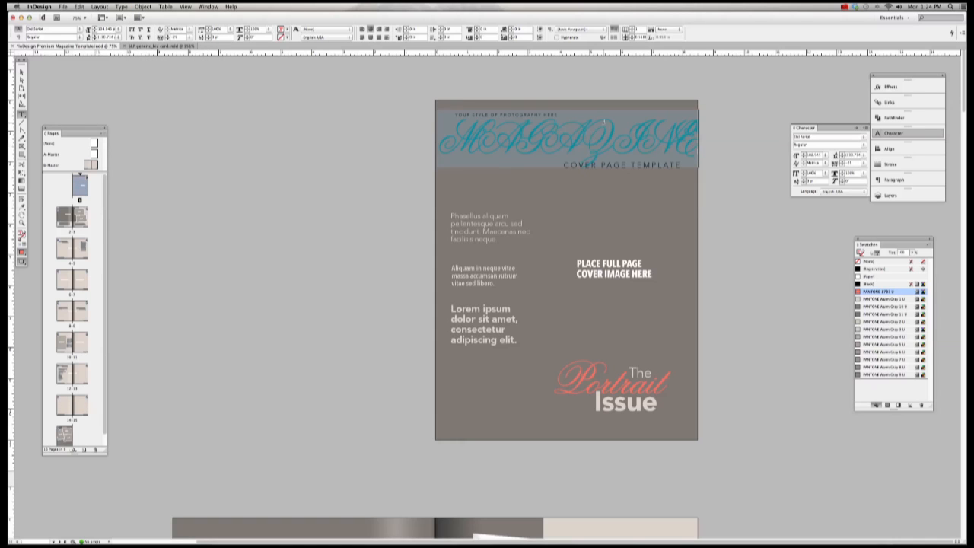
{"action": "left_click", "coordinate": [122, 6]}
{"action": "mouse_move", "coordinate": [136, 108]}
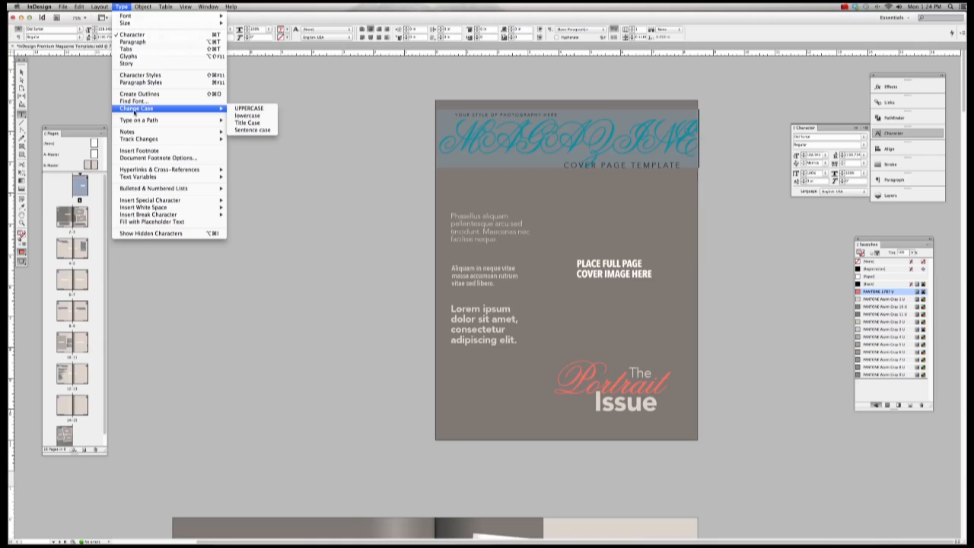
{"action": "left_click", "coordinate": [250, 115]}
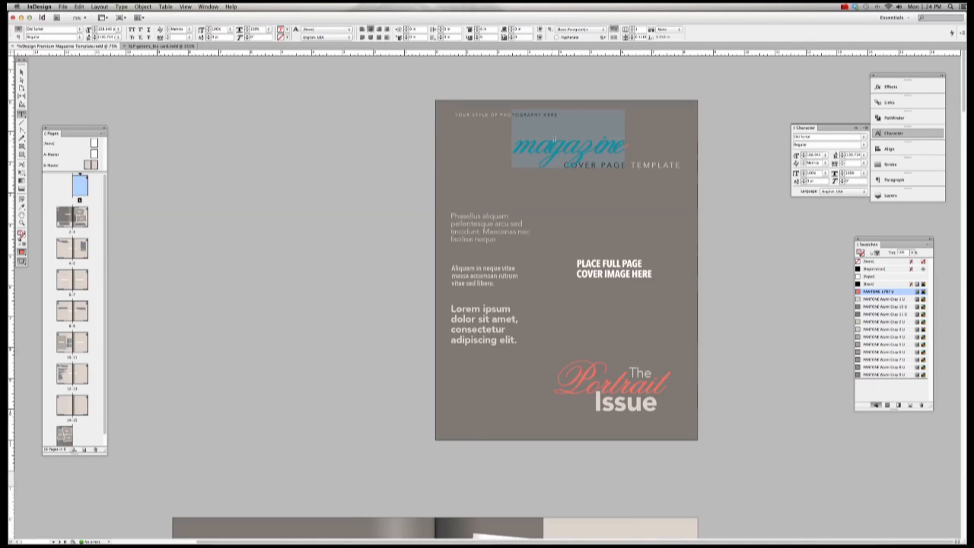
{"action": "left_click", "coordinate": [584, 149]}
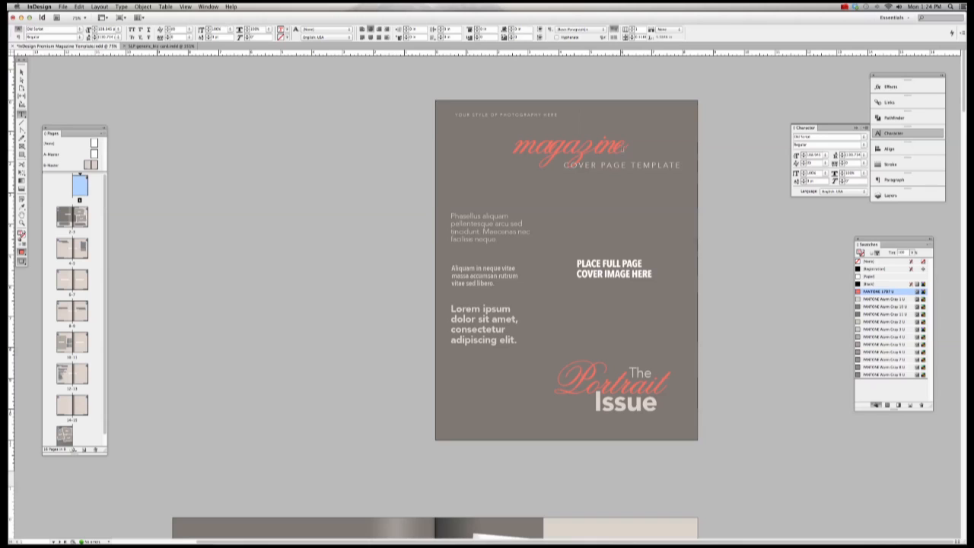
Step: Increase the tracking of the lowercase 'magazine' title for looser letter spacing
{"action": "left_click_drag", "start_coordinate": [627, 146], "coordinate": [514, 146]}
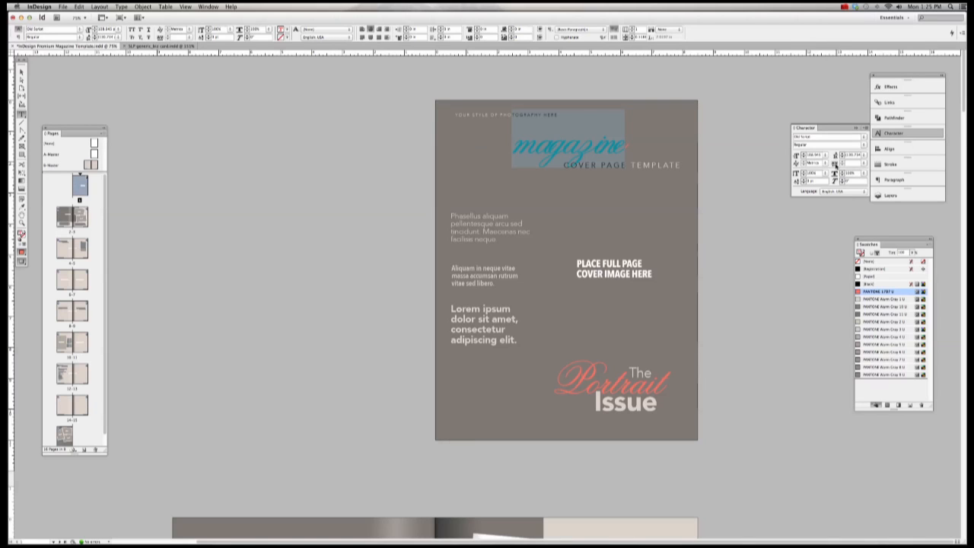
{"action": "left_click", "coordinate": [864, 163]}
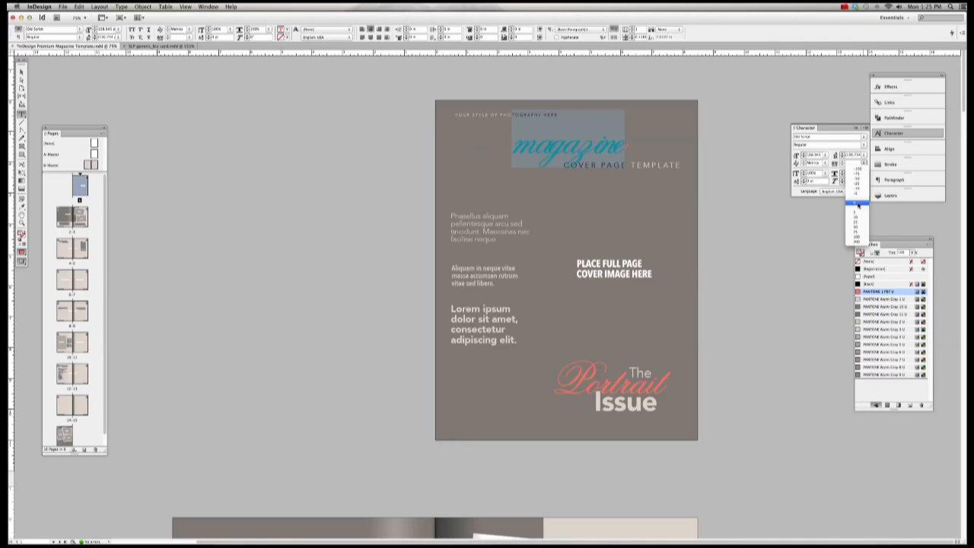
{"action": "left_click", "coordinate": [858, 203]}
{"action": "key", "text": "super+shift+a"}
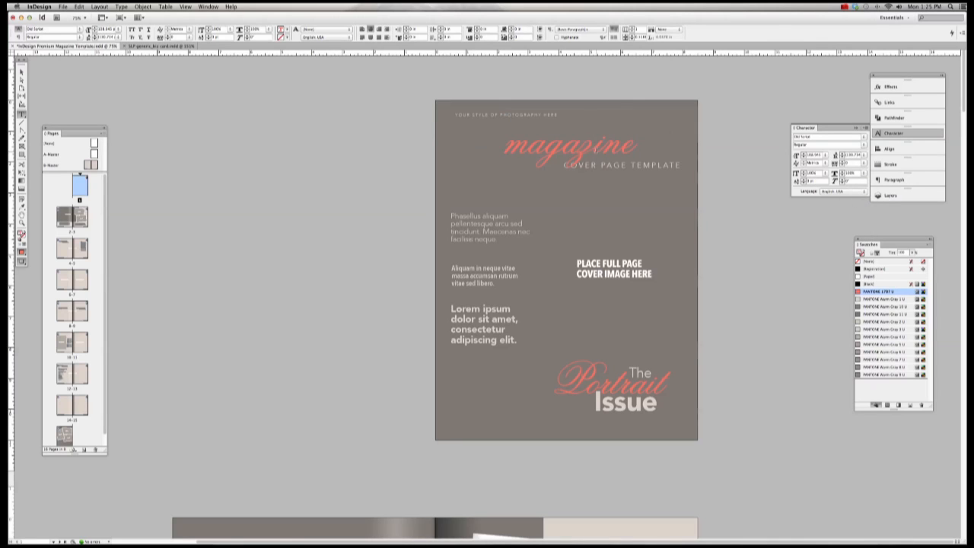
{"action": "left_click_drag", "start_coordinate": [506, 150], "coordinate": [632, 149]}
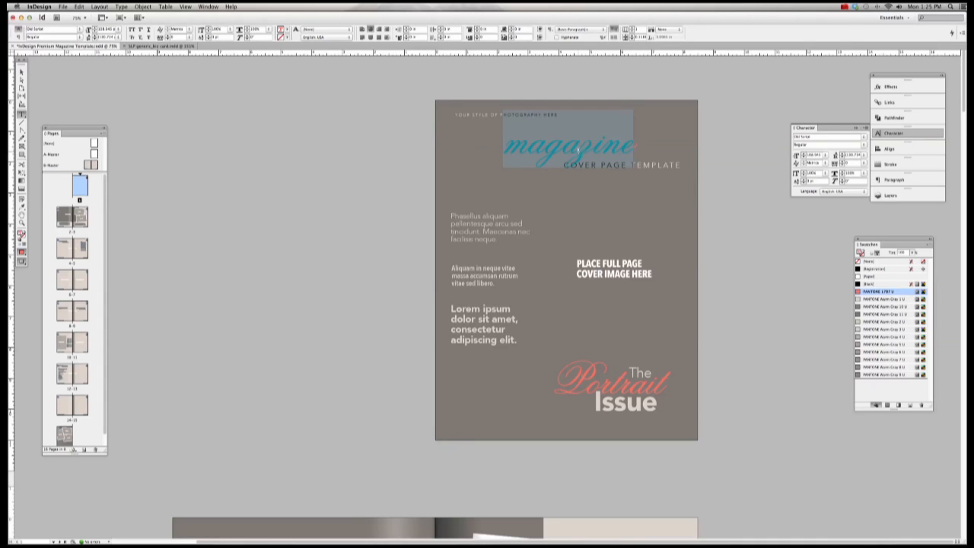
{"action": "left_click", "coordinate": [641, 143]}
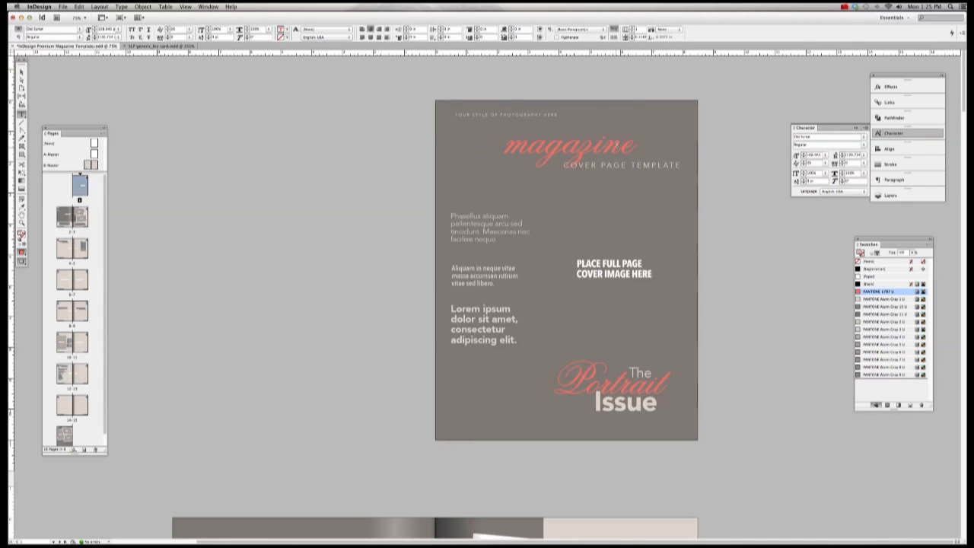
Step: Enlarge the 'magazine' title to 125 pt, then to 175 pt
{"action": "left_click_drag", "start_coordinate": [640, 143], "coordinate": [494, 148]}
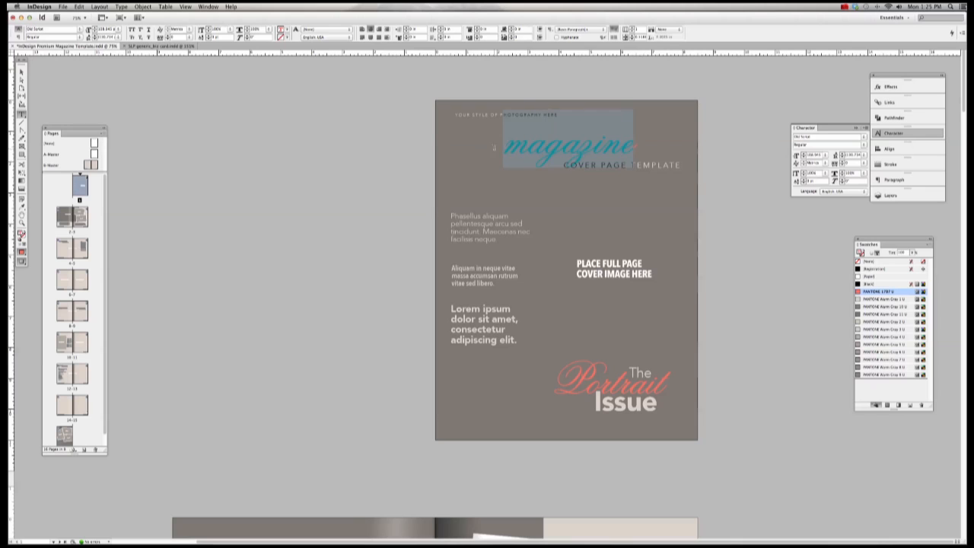
{"action": "left_click", "coordinate": [825, 156]}
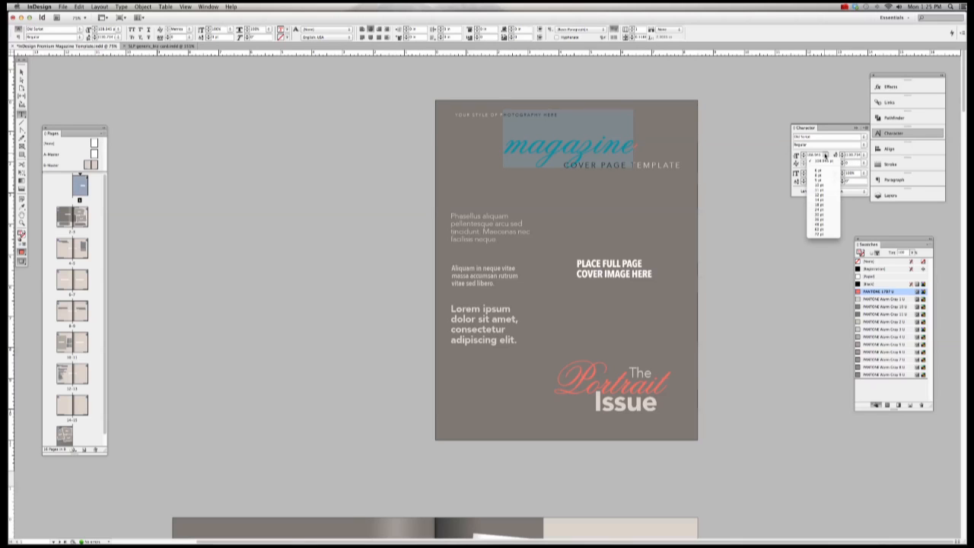
{"action": "left_click", "coordinate": [811, 155]}
{"action": "double_click", "coordinate": [811, 155]}
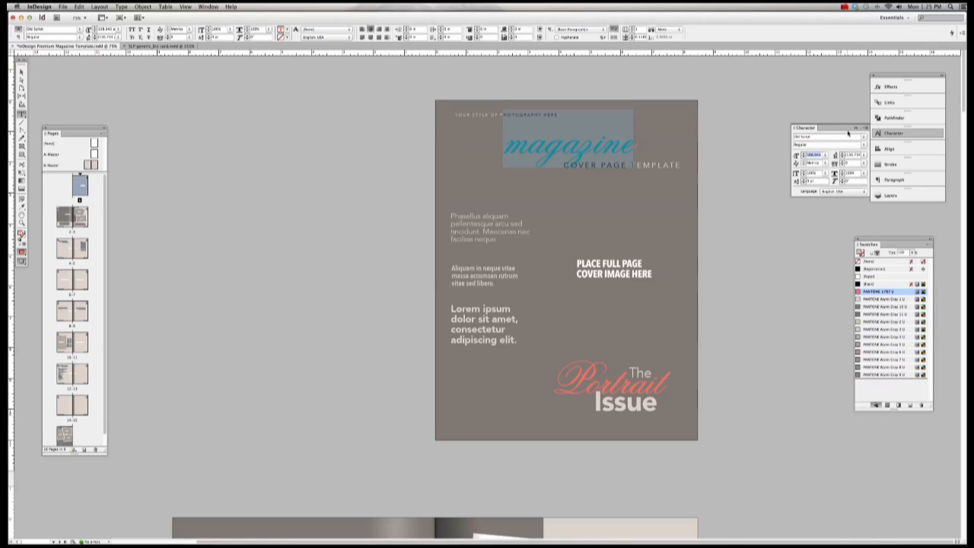
{"action": "type", "text": "125"}
{"action": "key", "text": "Return"}
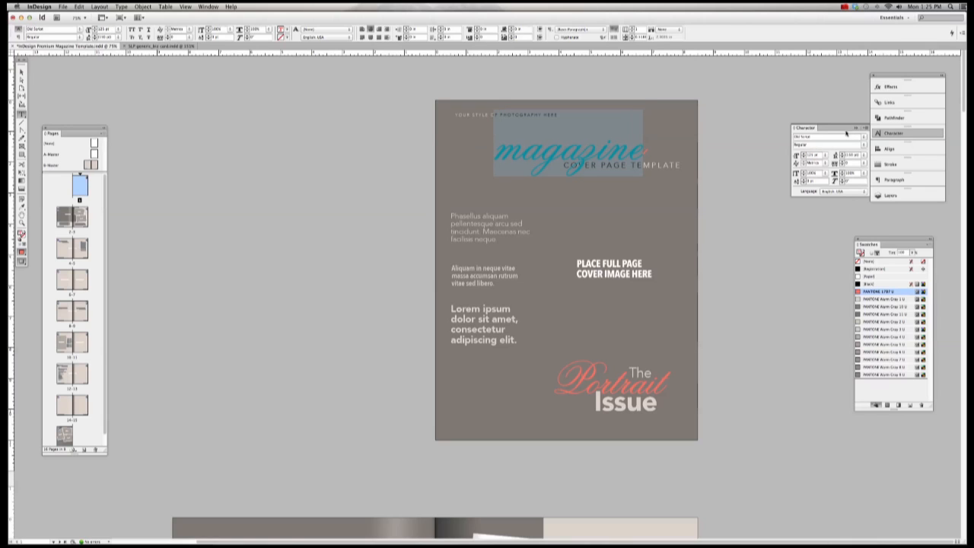
{"action": "double_click", "coordinate": [811, 156]}
{"action": "type", "text": "15"}
{"action": "key", "text": "Return"}
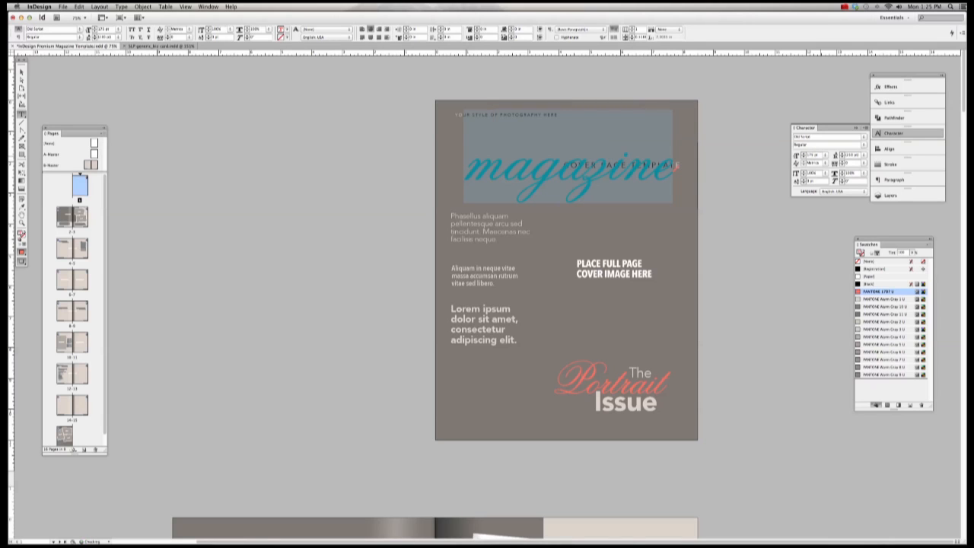
Step: Try a 200 pt title size, then undo it to keep 175 pt
{"action": "left_click", "coordinate": [825, 156]}
{"action": "left_click", "coordinate": [825, 156]}
{"action": "left_click_drag", "start_coordinate": [822, 156], "coordinate": [797, 155]}
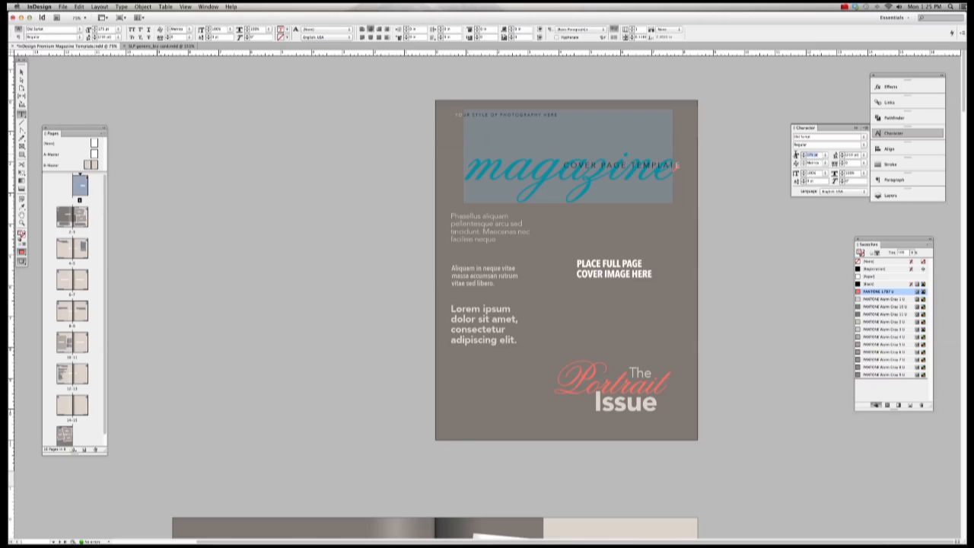
{"action": "type", "text": "200"}
{"action": "key", "text": "Return"}
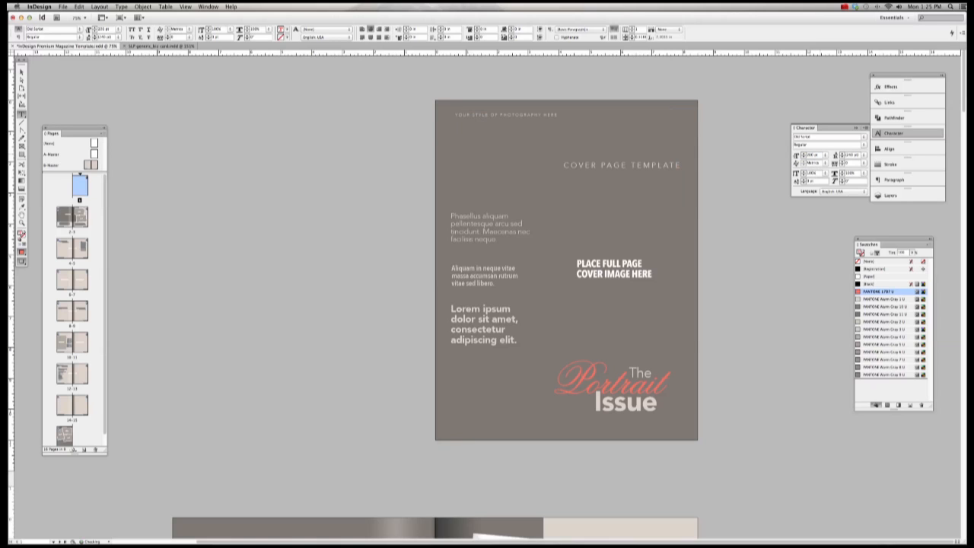
{"action": "key", "text": "super+z"}
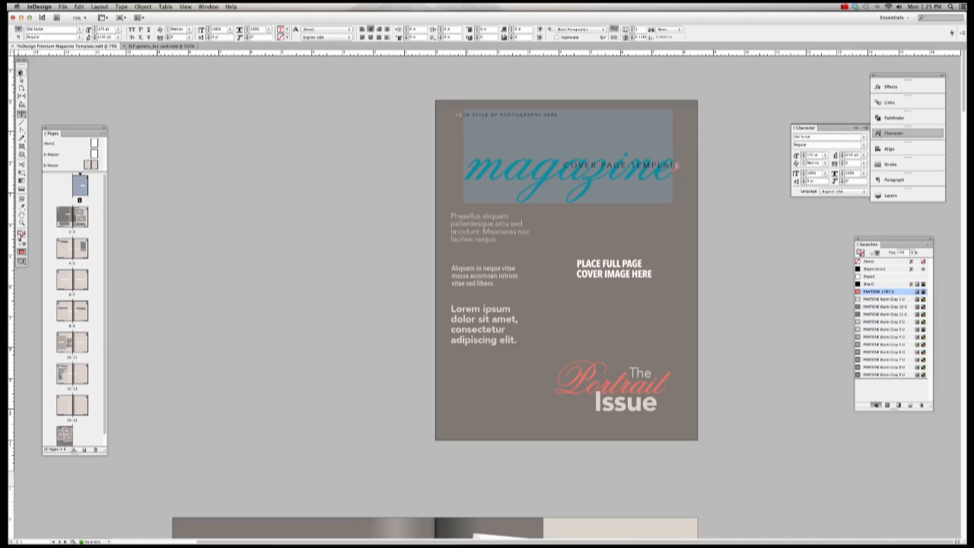
{"action": "left_click", "coordinate": [21, 71]}
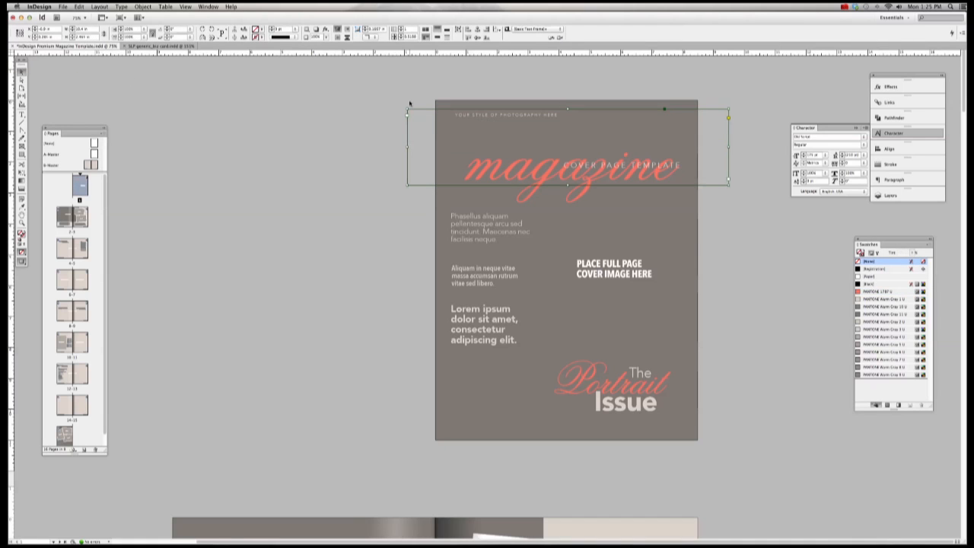
Step: Fit the title frame to its content and set vertical scale to 110% with slightly wider horizontal scale
{"action": "key", "text": "super+alt+c"}
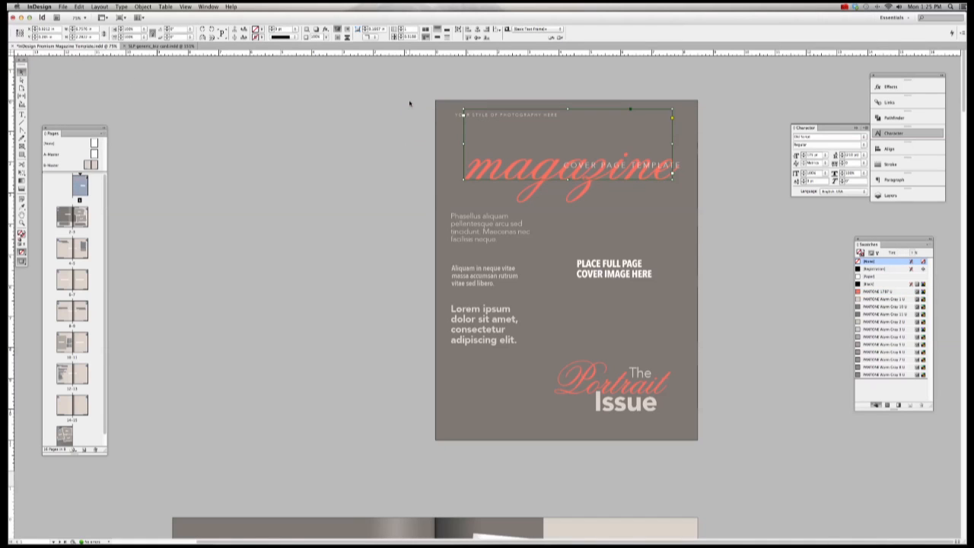
{"action": "left_click", "coordinate": [21, 114]}
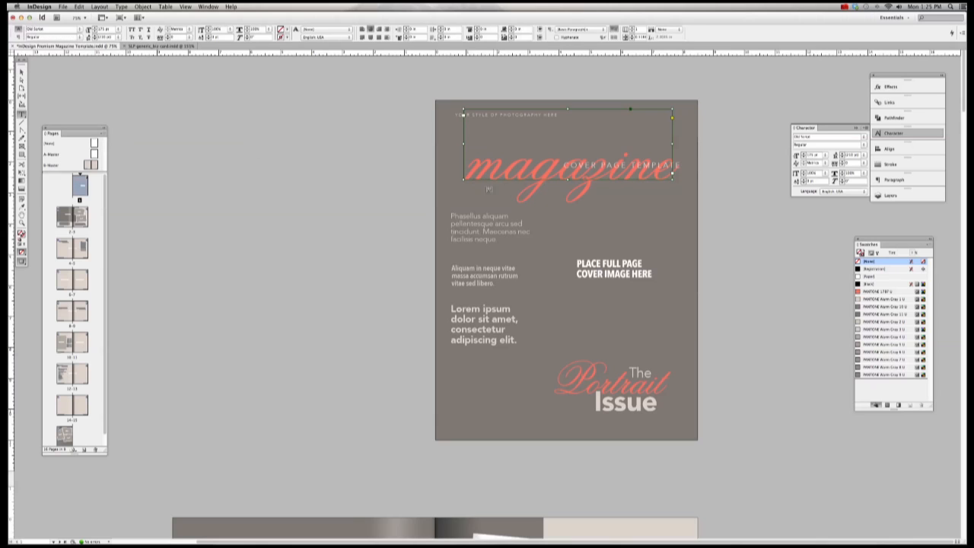
{"action": "left_click_drag", "start_coordinate": [461, 114], "coordinate": [679, 180]}
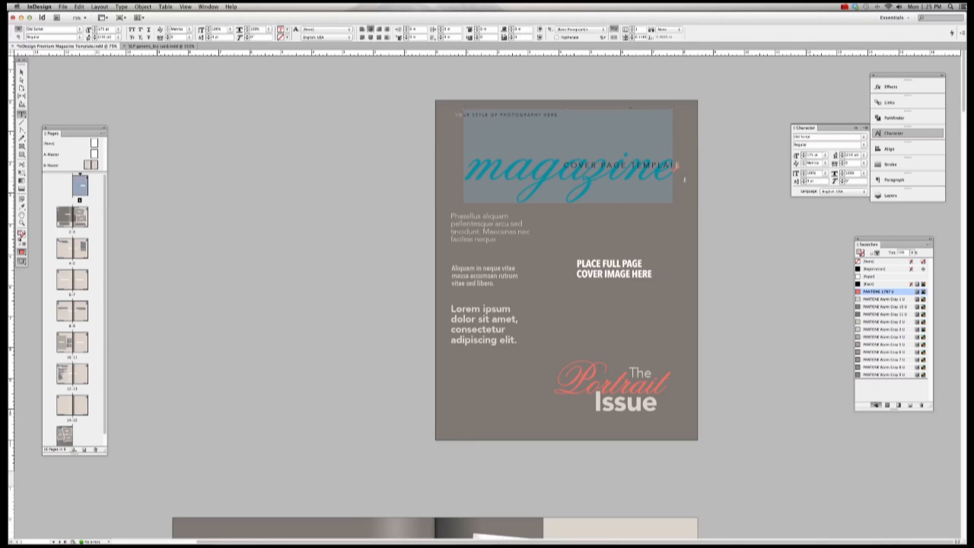
{"action": "left_click", "coordinate": [584, 162]}
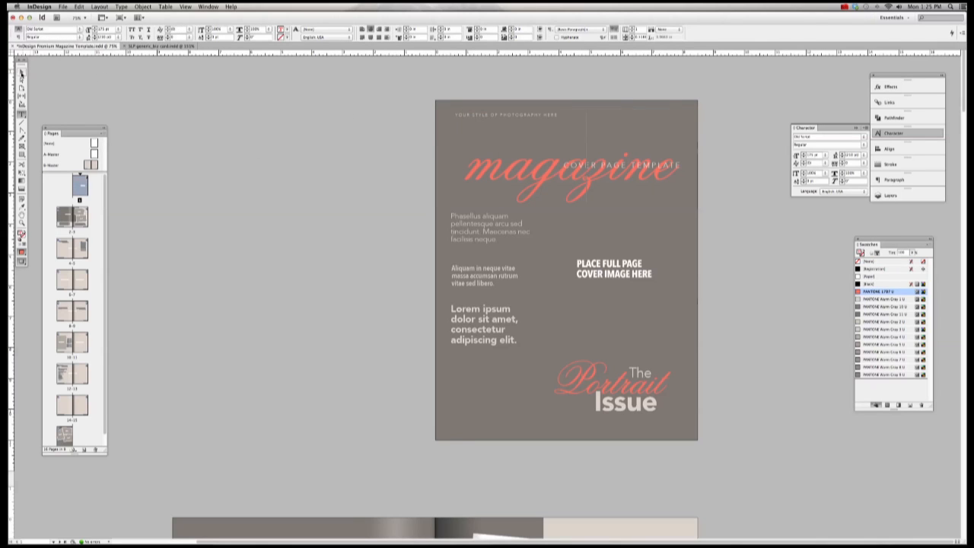
{"action": "left_click", "coordinate": [22, 73]}
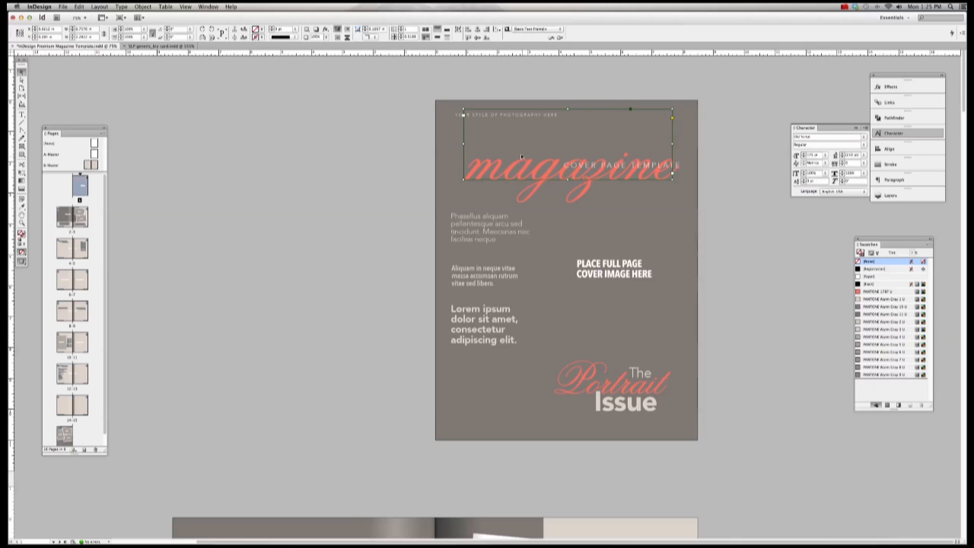
{"action": "left_click", "coordinate": [22, 114]}
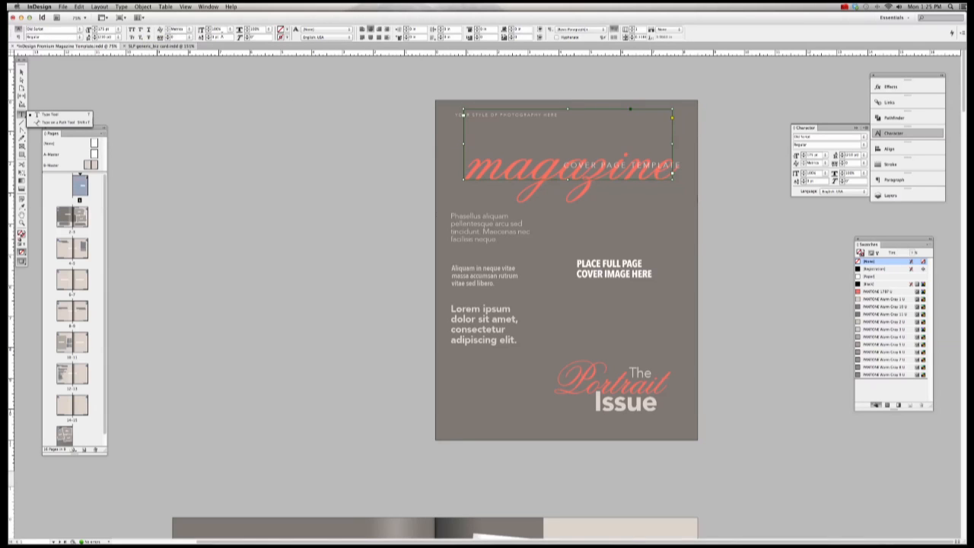
{"action": "left_click_drag", "start_coordinate": [222, 29], "coordinate": [203, 29]}
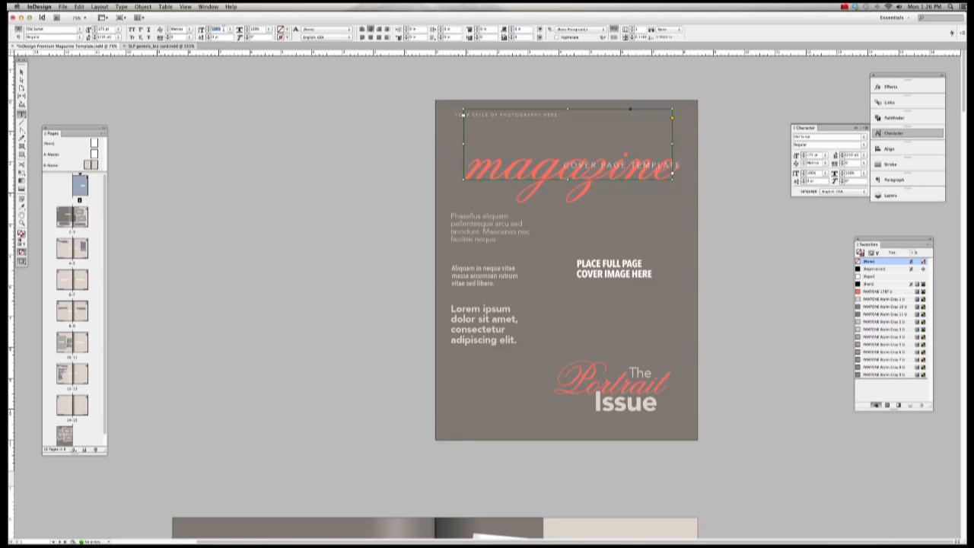
{"action": "type", "text": "1"}
{"action": "key", "text": "Tab"}
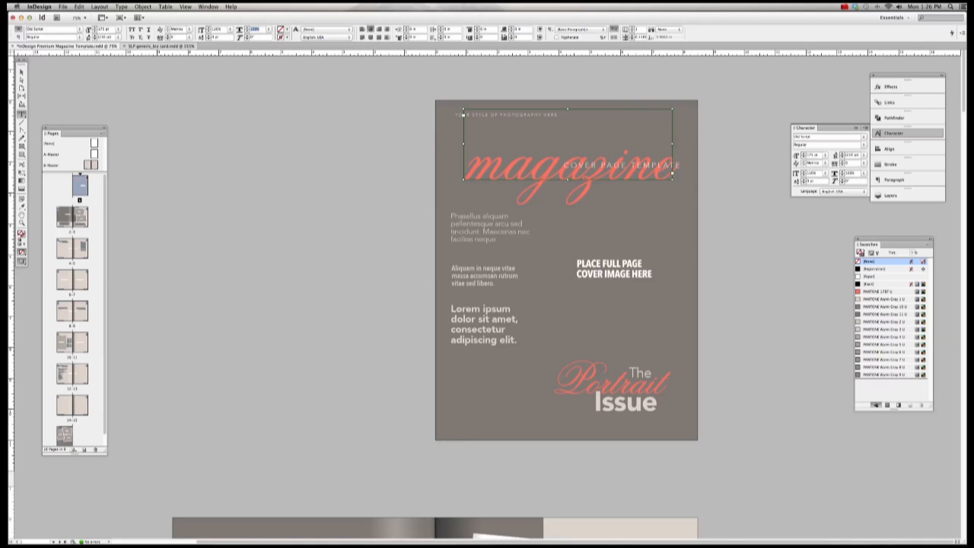
{"action": "key", "text": "Up"}
{"action": "key", "text": "Up"}
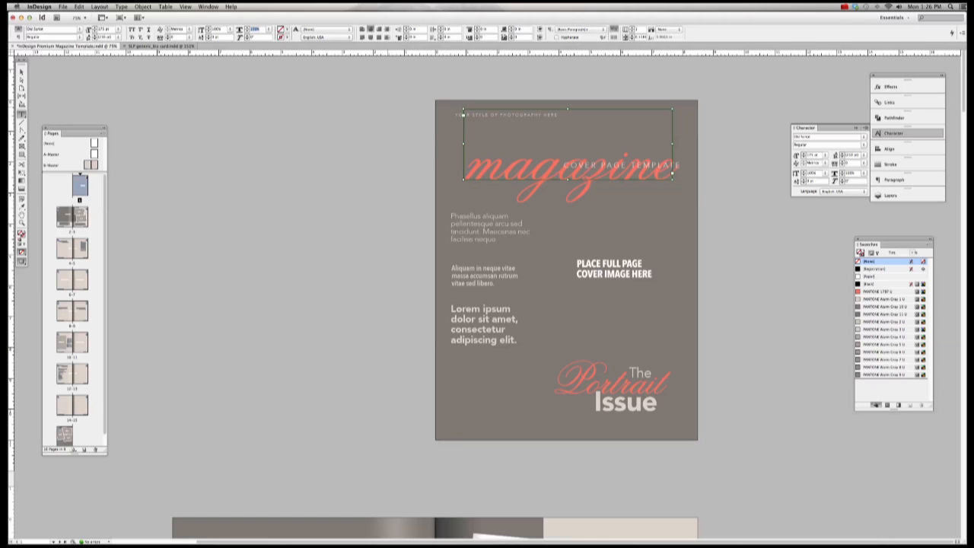
Step: Scale the title frame to 110% width and move it up to the cover top
{"action": "left_click", "coordinate": [366, 94]}
{"action": "left_click", "coordinate": [524, 167]}
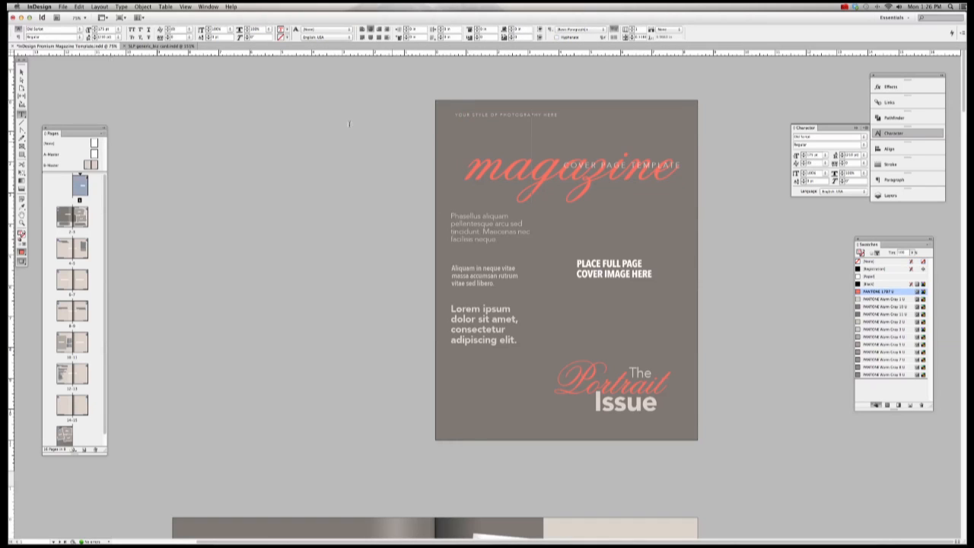
{"action": "key", "text": "Escape"}
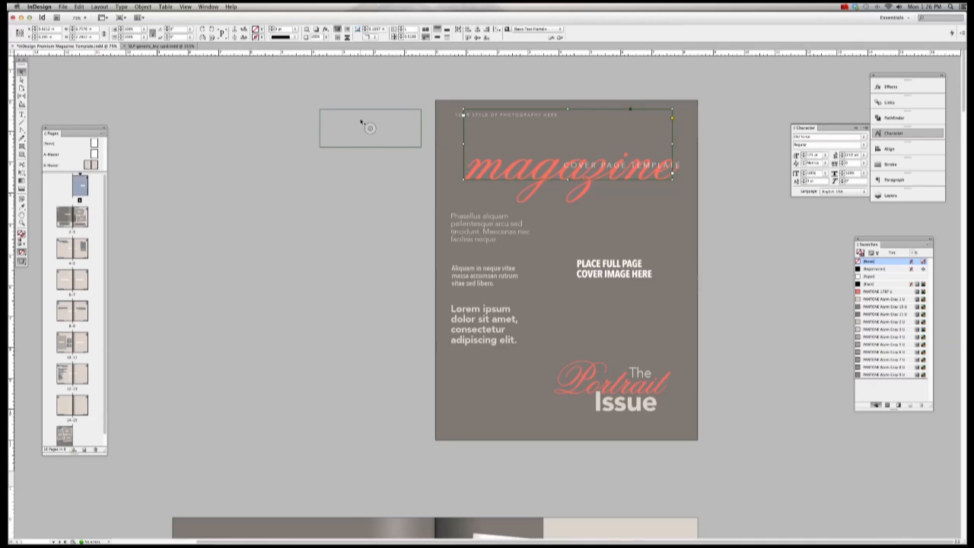
{"action": "left_click", "coordinate": [391, 177]}
{"action": "left_click", "coordinate": [507, 178]}
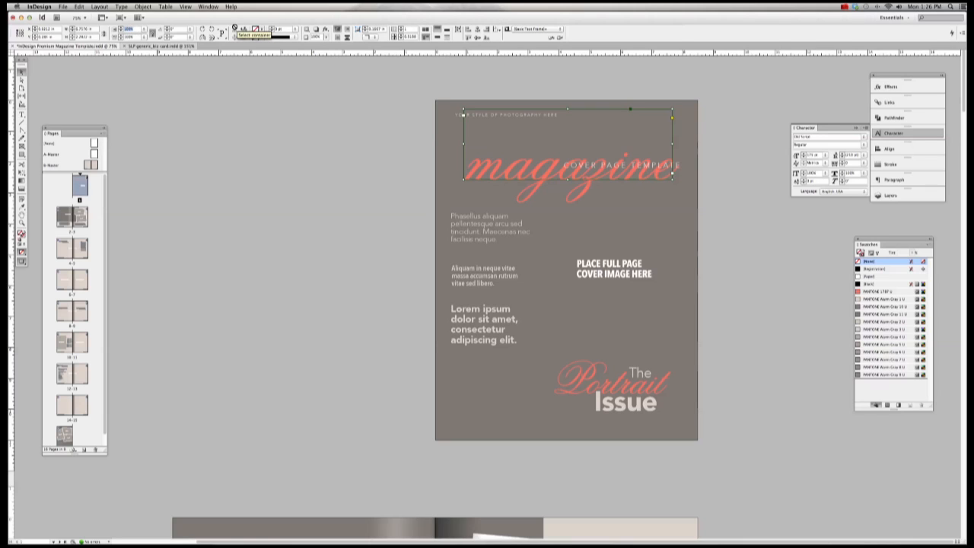
{"action": "type", "text": "110"}
{"action": "key", "text": "Return"}
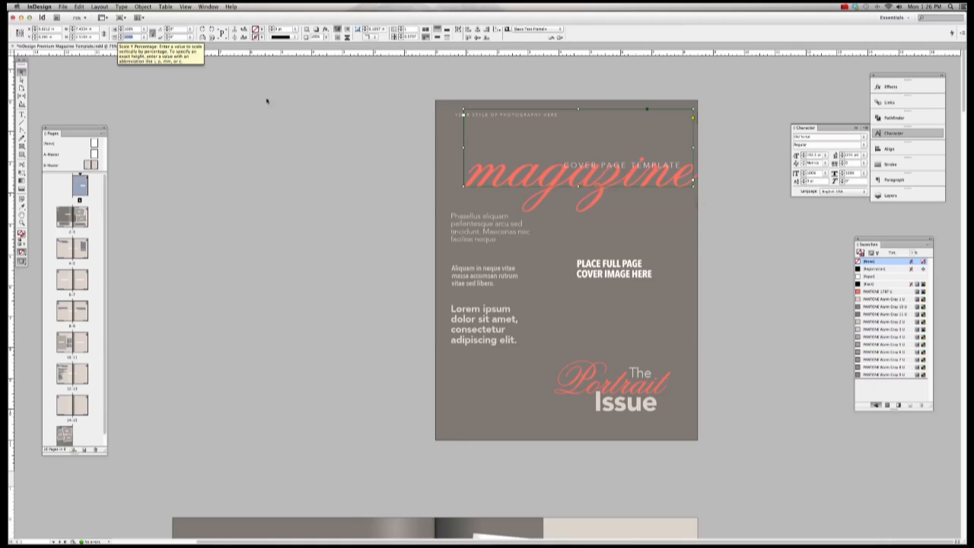
{"action": "left_click_drag", "start_coordinate": [517, 180], "coordinate": [504, 143]}
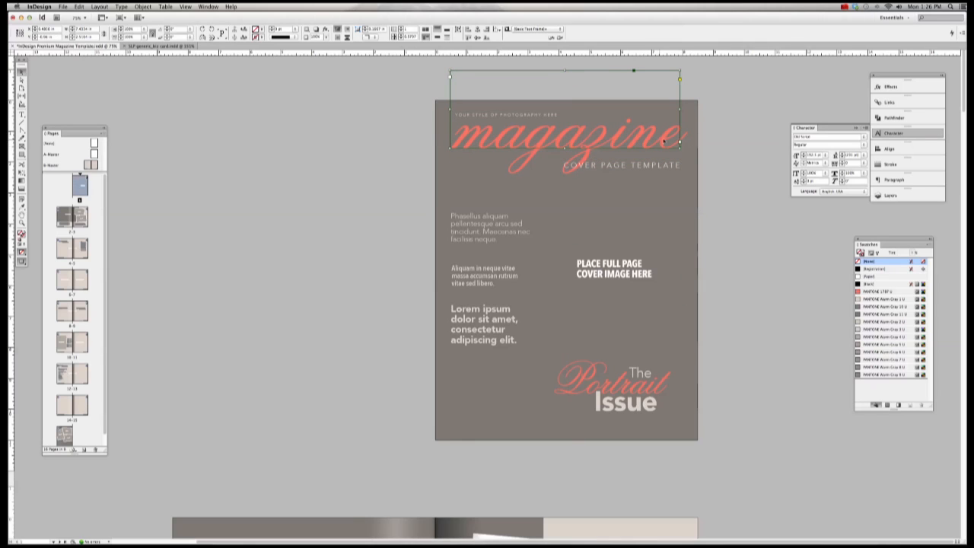
Step: Capitalize the title to 'Magazine', widen its frame, and centre it on the page
{"action": "key", "text": "t"}
{"action": "left_click_drag", "start_coordinate": [494, 134], "coordinate": [446, 132]}
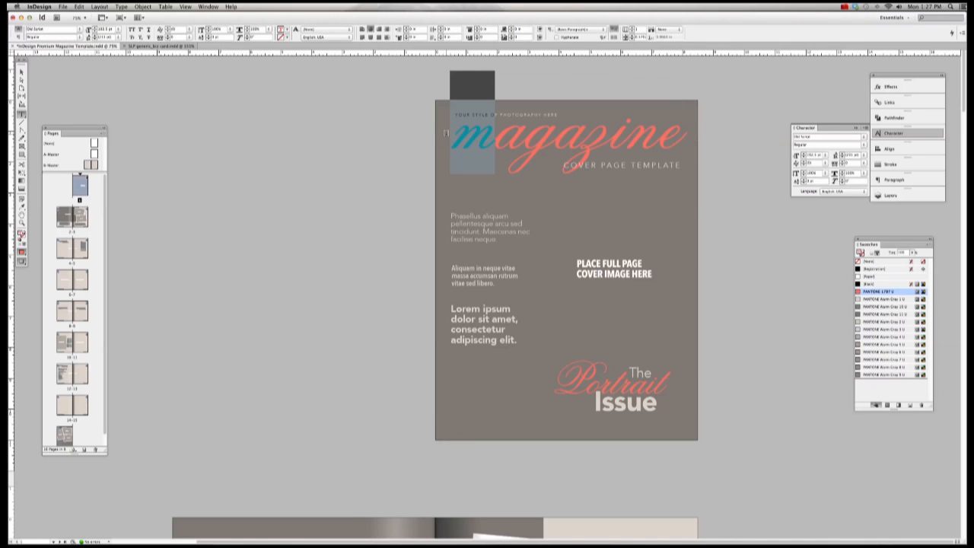
{"action": "type", "text": "M"}
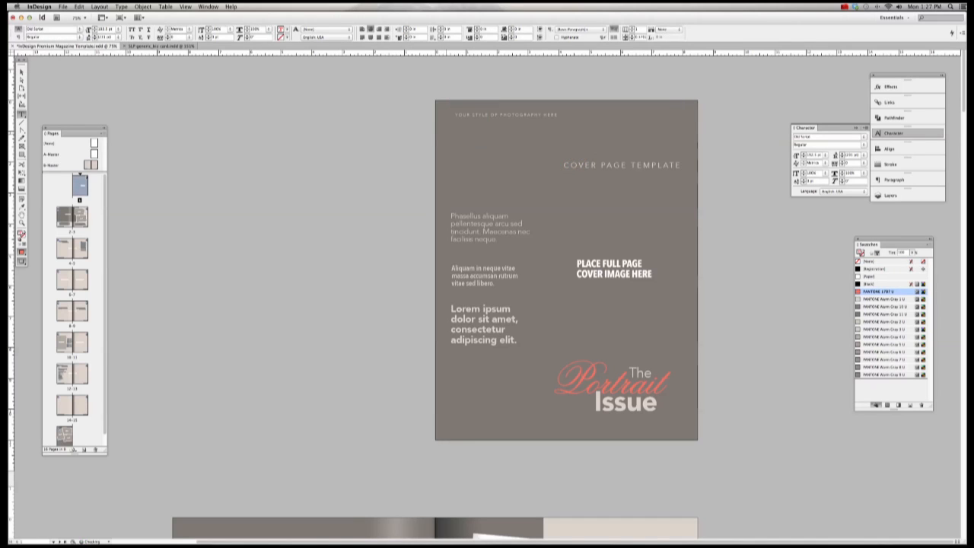
{"action": "left_click", "coordinate": [21, 71]}
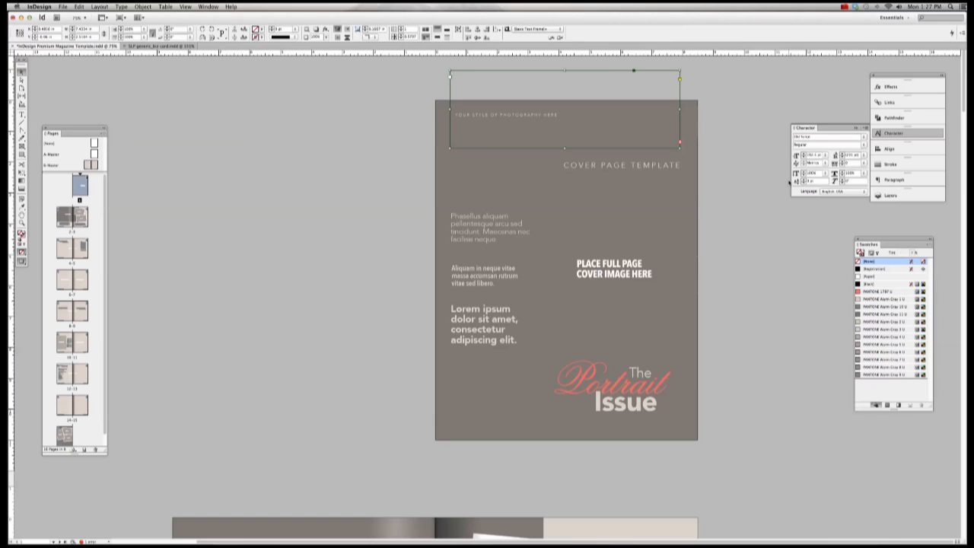
{"action": "left_click_drag", "start_coordinate": [678, 107], "coordinate": [740, 109]}
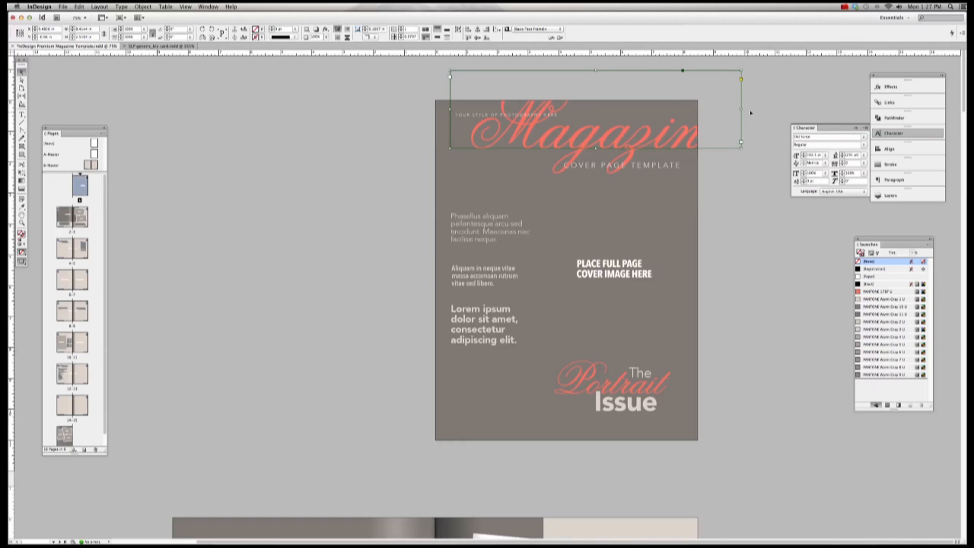
{"action": "left_click_drag", "start_coordinate": [741, 109], "coordinate": [754, 109]}
{"action": "left_click_drag", "start_coordinate": [602, 109], "coordinate": [563, 129]}
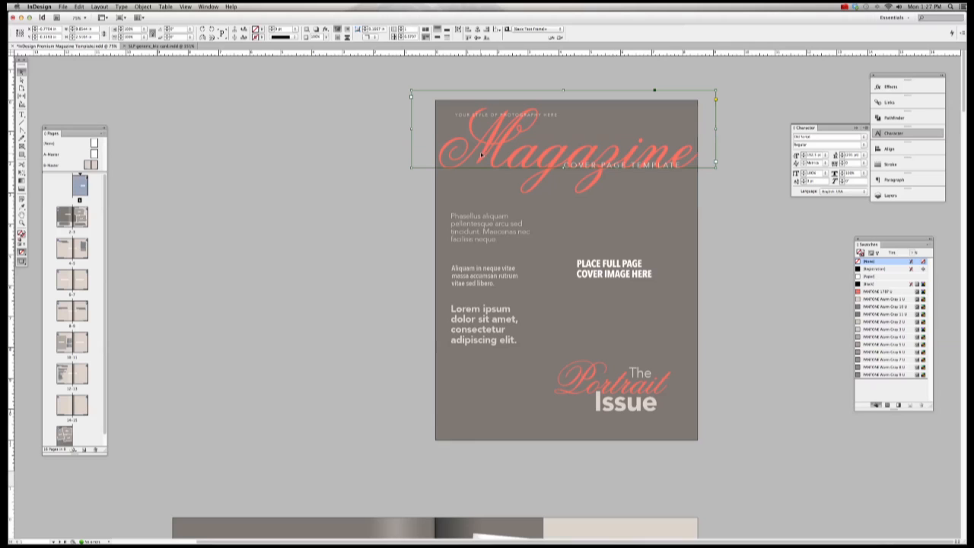
Step: Squeeze the masthead to 80% horizontal scale and move it lower on the cover
{"action": "key", "text": "w"}
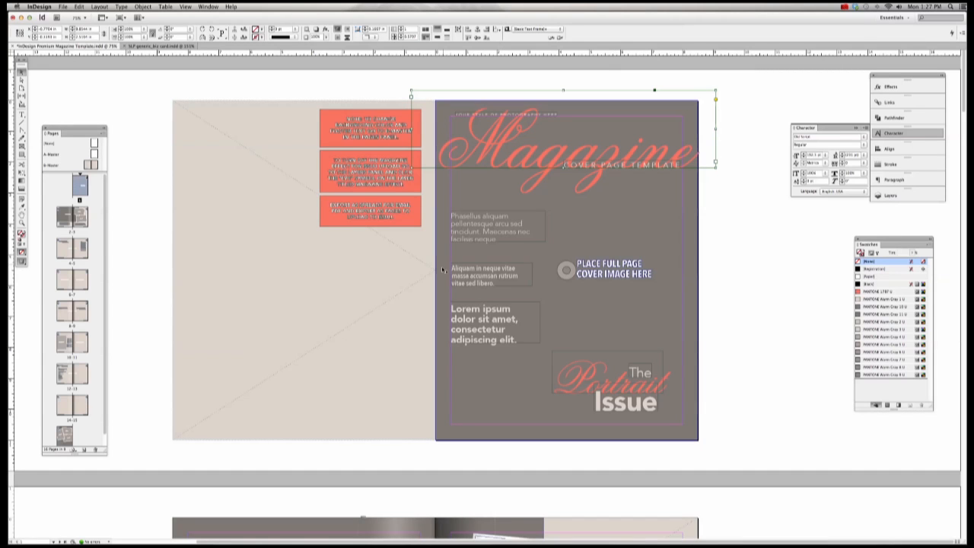
{"action": "left_click", "coordinate": [215, 121]}
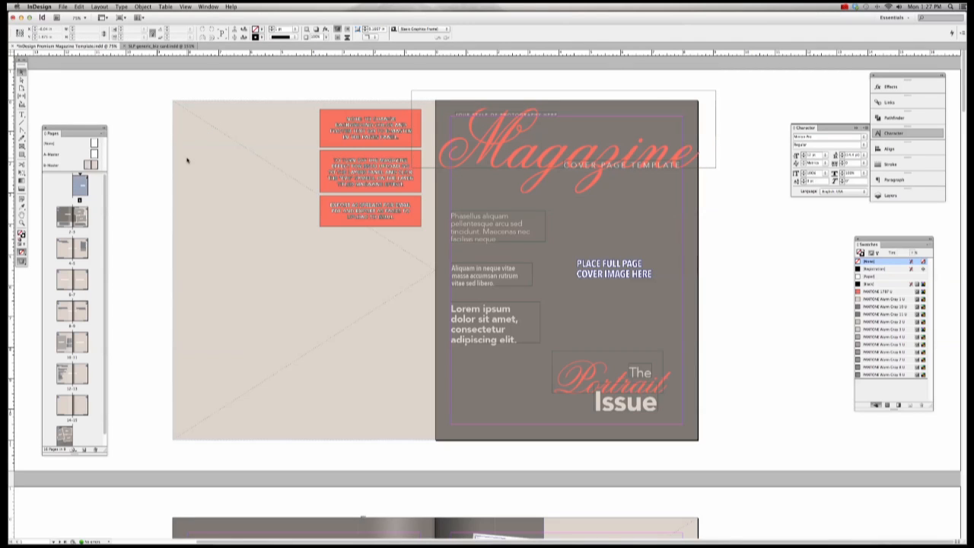
{"action": "left_click", "coordinate": [89, 165]}
{"action": "key", "text": "w"}
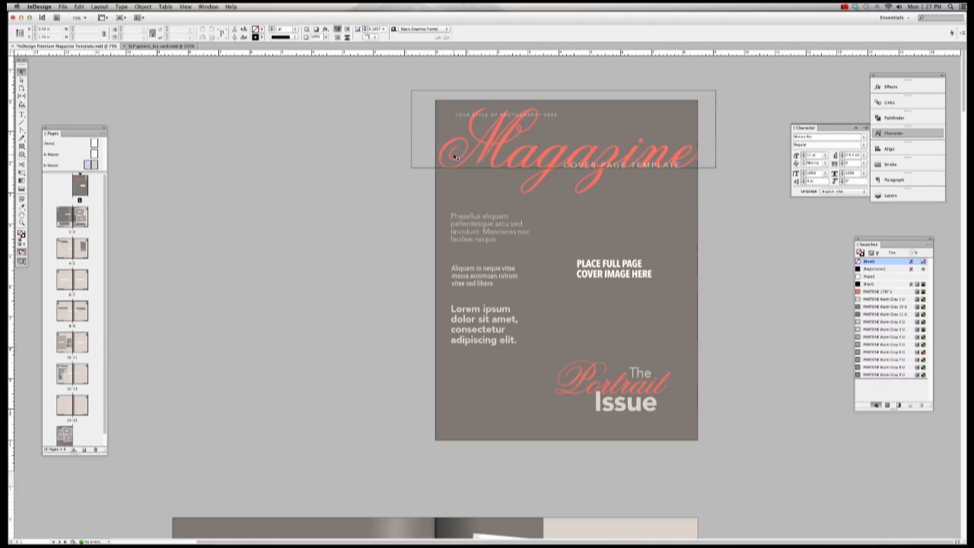
{"action": "left_click", "coordinate": [540, 142]}
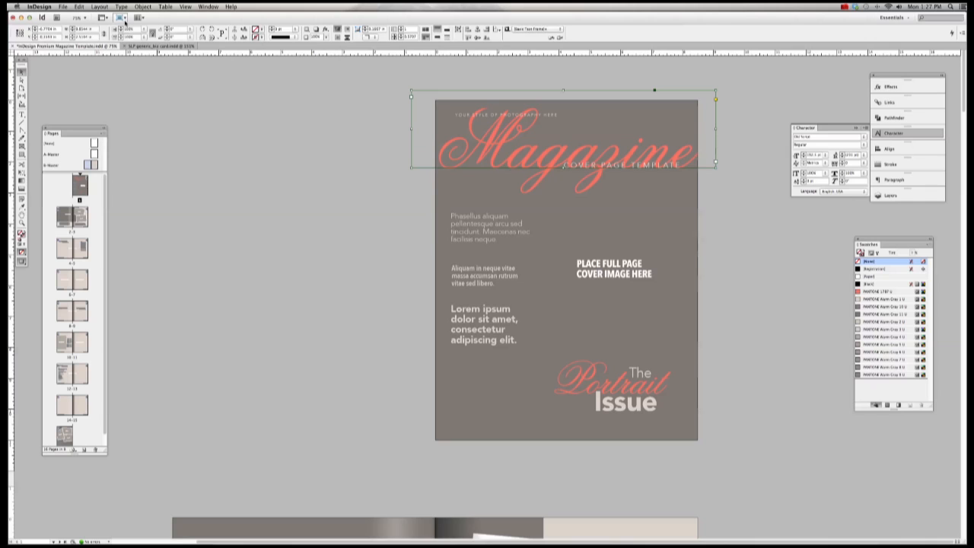
{"action": "left_click_drag", "start_coordinate": [135, 29], "coordinate": [113, 29]}
{"action": "type", "text": "80"}
{"action": "key", "text": "Return"}
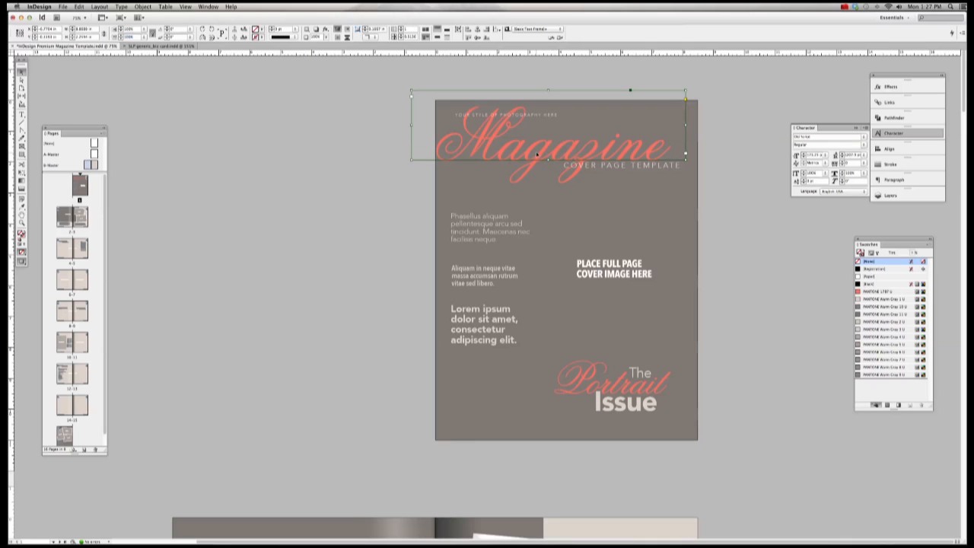
{"action": "mouse_move", "coordinate": [553, 149]}
{"action": "left_mouse_down"}
{"action": "mouse_move", "coordinate": [560, 154]}
{"action": "mouse_move", "coordinate": [554, 161]}
{"action": "left_mouse_up"}
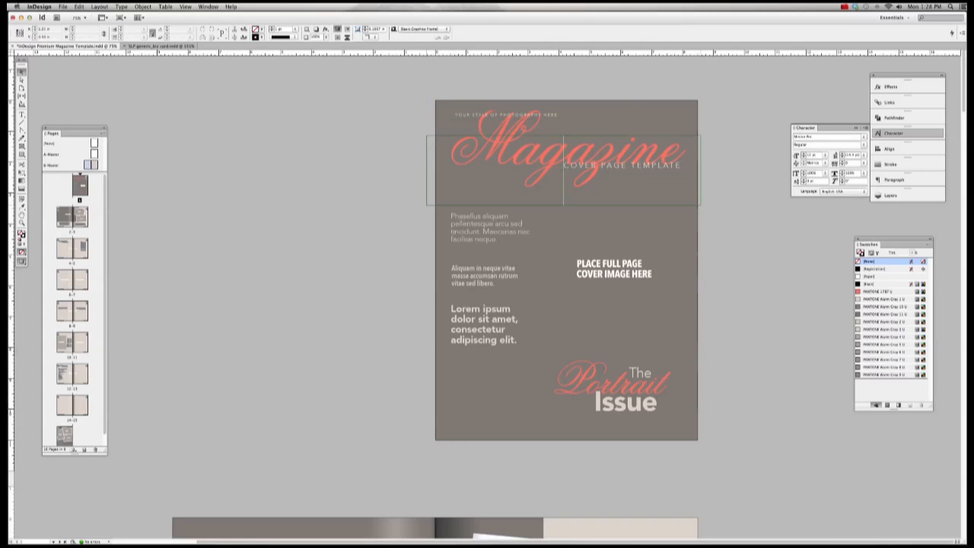
Step: Lower the Magazine title and check stacking options for the 'Your Style of Photography Here' tagline
{"action": "left_click_drag", "start_coordinate": [504, 117], "coordinate": [504, 159]}
{"action": "left_click", "coordinate": [508, 115]}
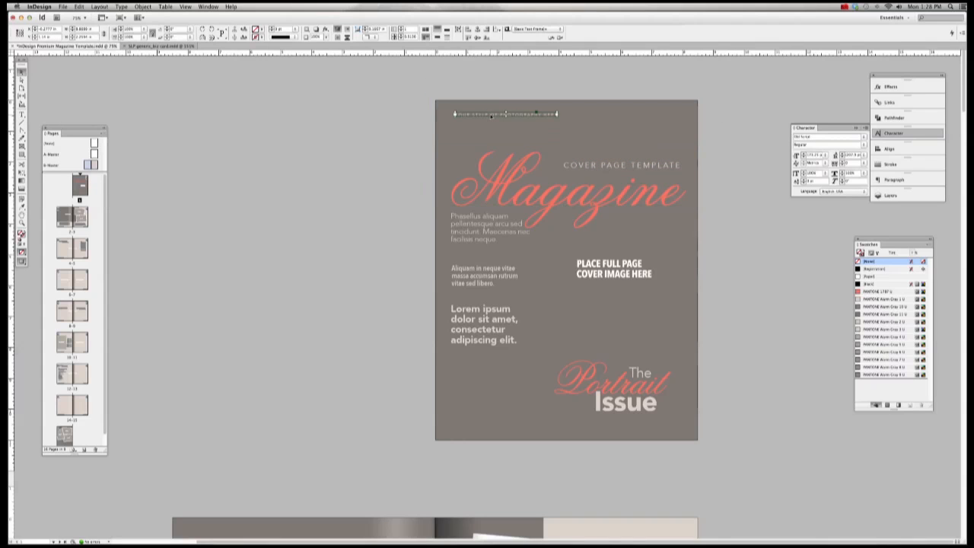
{"action": "left_click", "coordinate": [514, 192]}
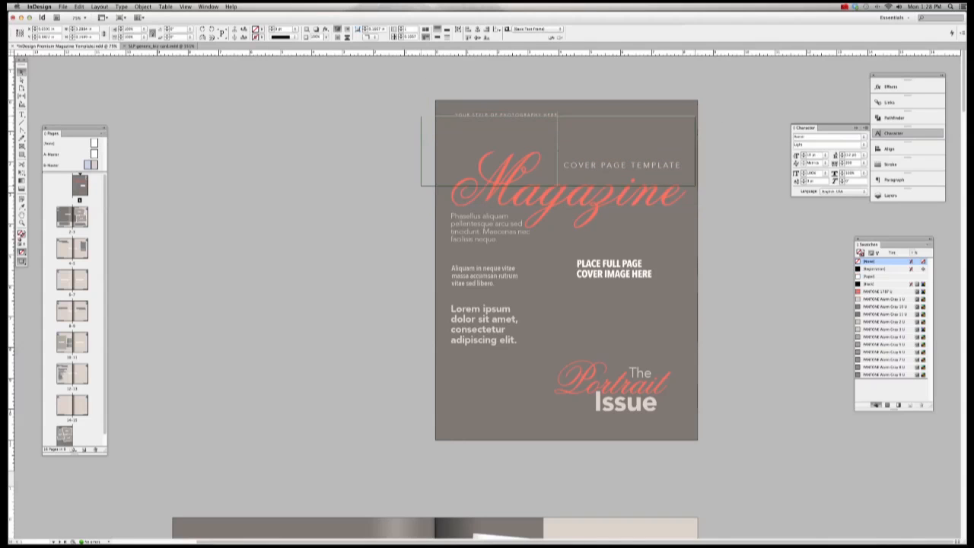
{"action": "left_click", "coordinate": [504, 115]}
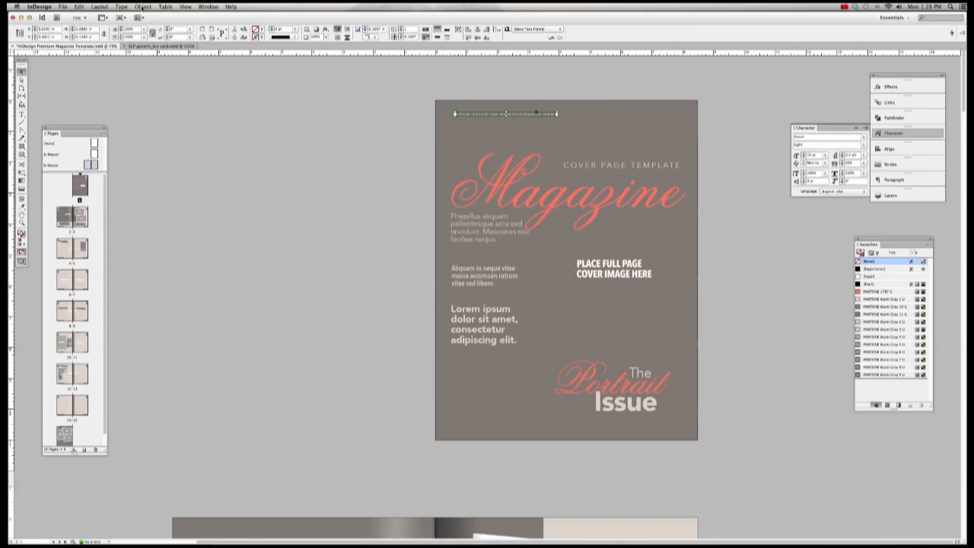
{"action": "left_click", "coordinate": [541, 186]}
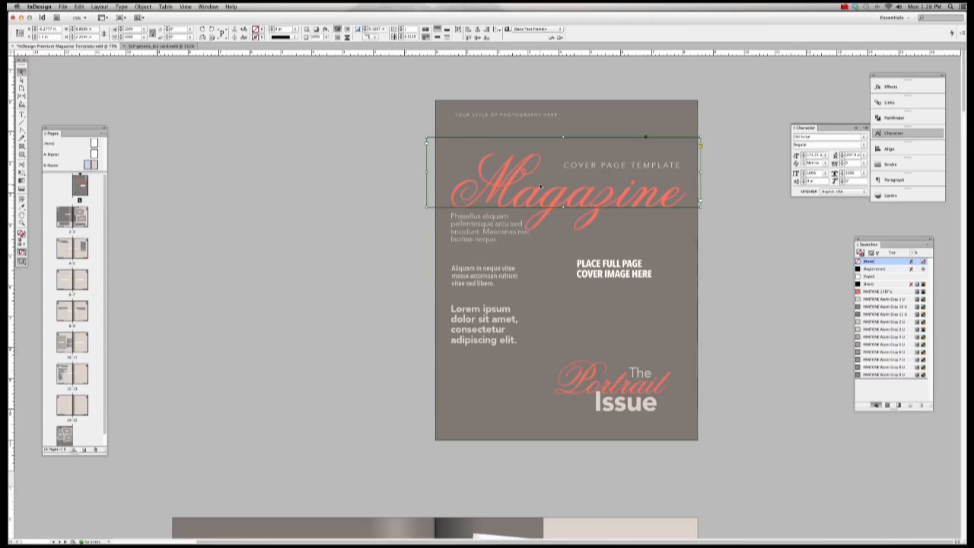
{"action": "left_click", "coordinate": [844, 6]}
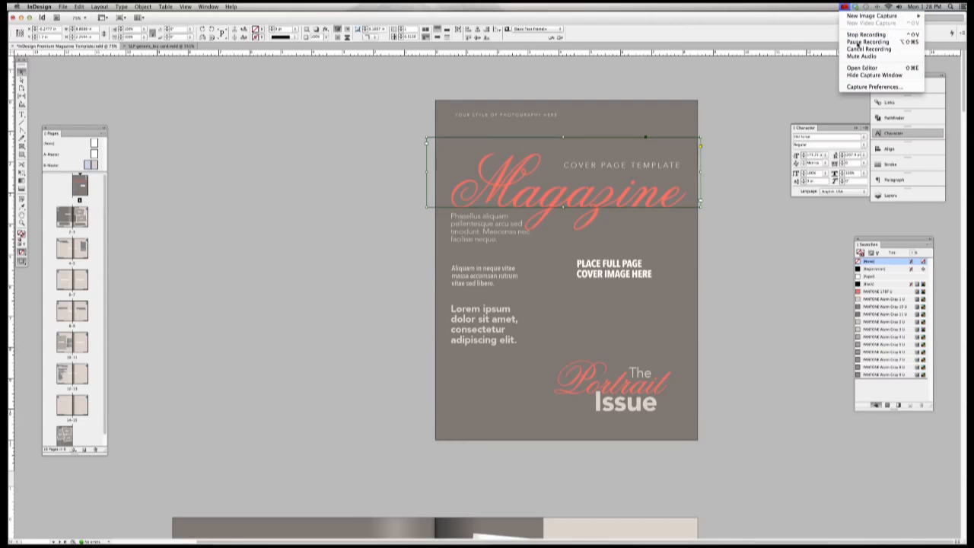
{"action": "left_click", "coordinate": [858, 42]}
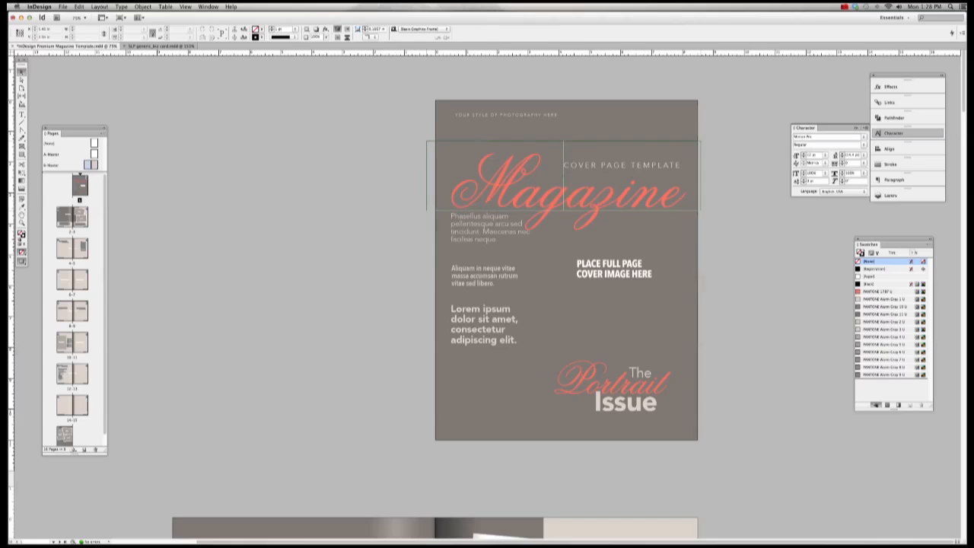
{"action": "left_click", "coordinate": [527, 115]}
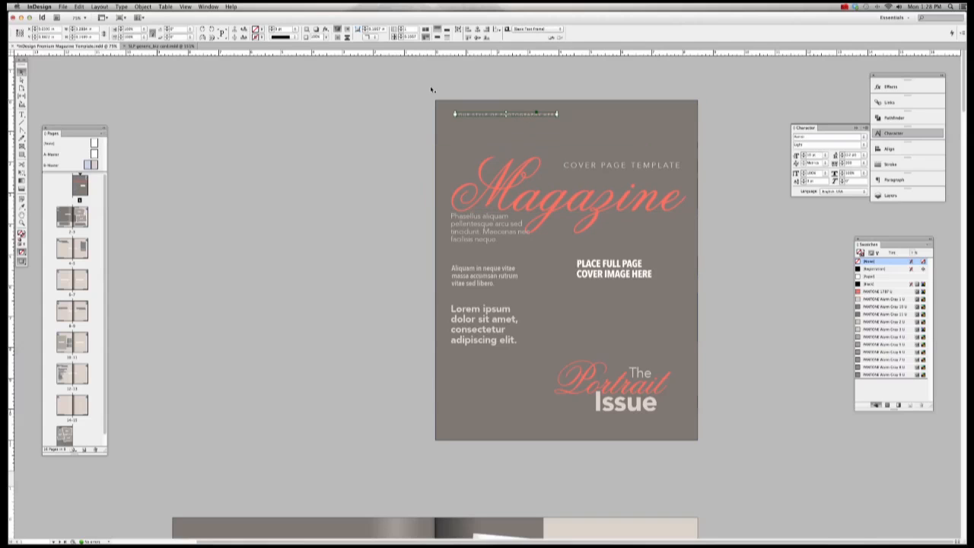
{"action": "left_click", "coordinate": [143, 6]}
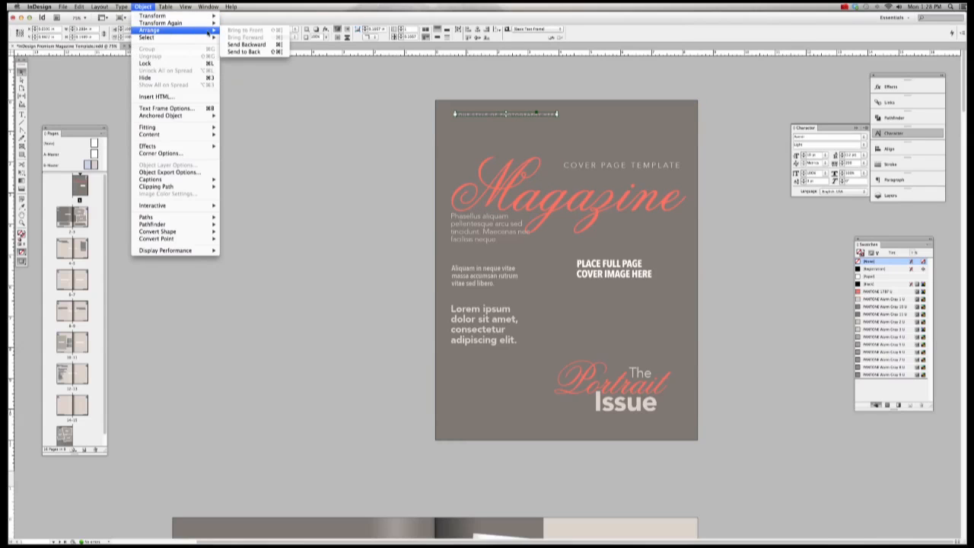
{"action": "left_click", "coordinate": [540, 127]}
{"action": "left_click", "coordinate": [551, 96]}
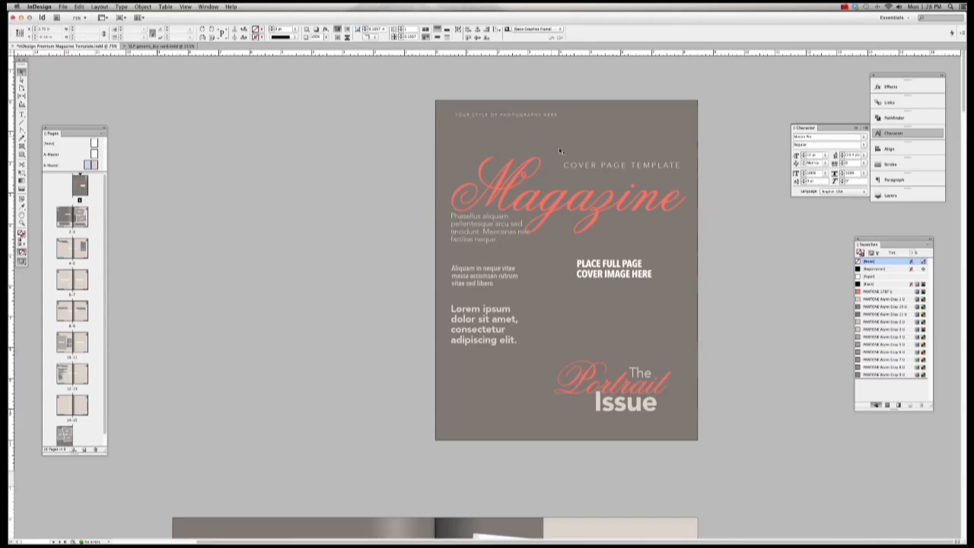
Step: Raise the Magazine masthead back up near the top of the cover
{"action": "left_click_drag", "start_coordinate": [603, 196], "coordinate": [603, 167]}
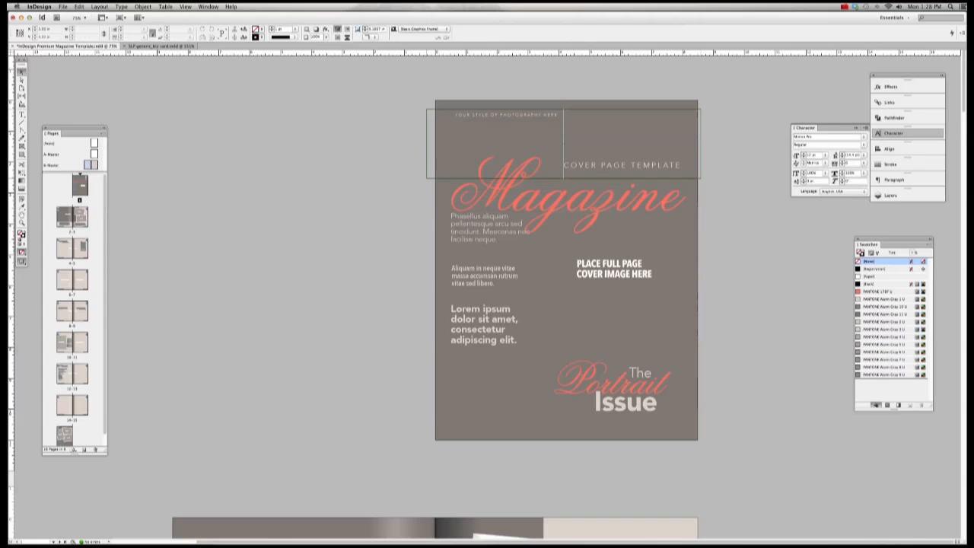
{"action": "left_click", "coordinate": [604, 167]}
{"action": "left_click", "coordinate": [576, 145]}
{"action": "left_click", "coordinate": [542, 115]}
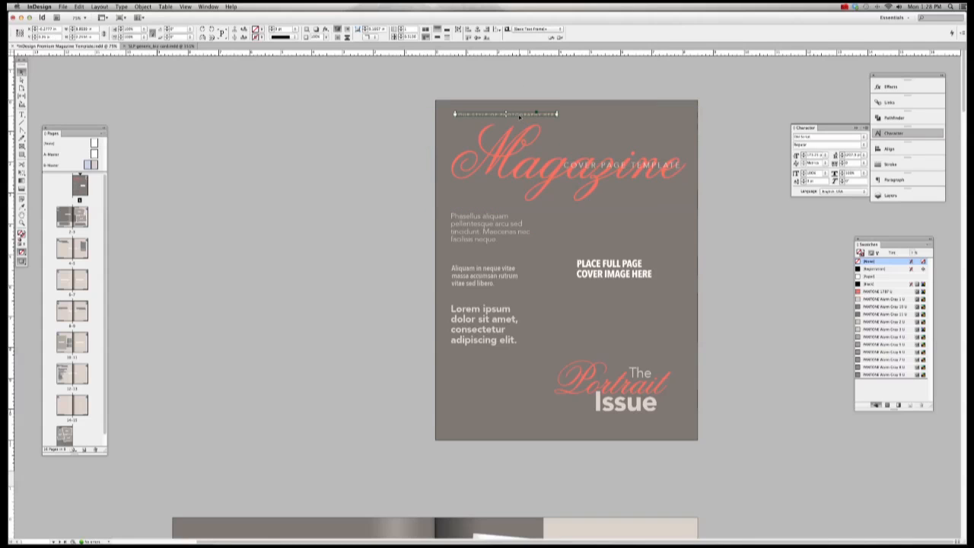
{"action": "left_click", "coordinate": [599, 175]}
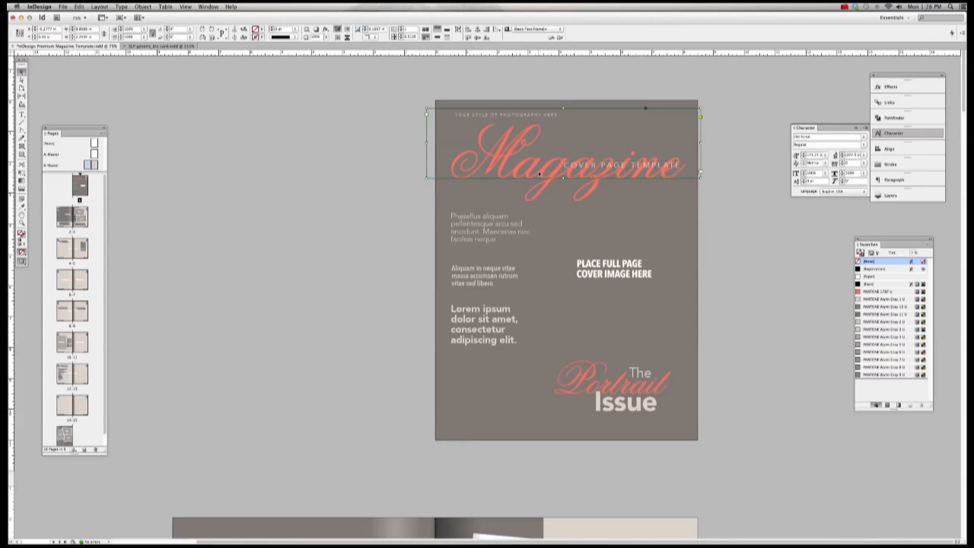
{"action": "left_click_drag", "start_coordinate": [675, 169], "coordinate": [675, 165]}
{"action": "left_click_drag", "start_coordinate": [538, 172], "coordinate": [541, 151]}
Step: Move the small tagline right, above the masthead, and select the COVER PAGE TEMPLATE line
{"action": "left_click", "coordinate": [533, 117]}
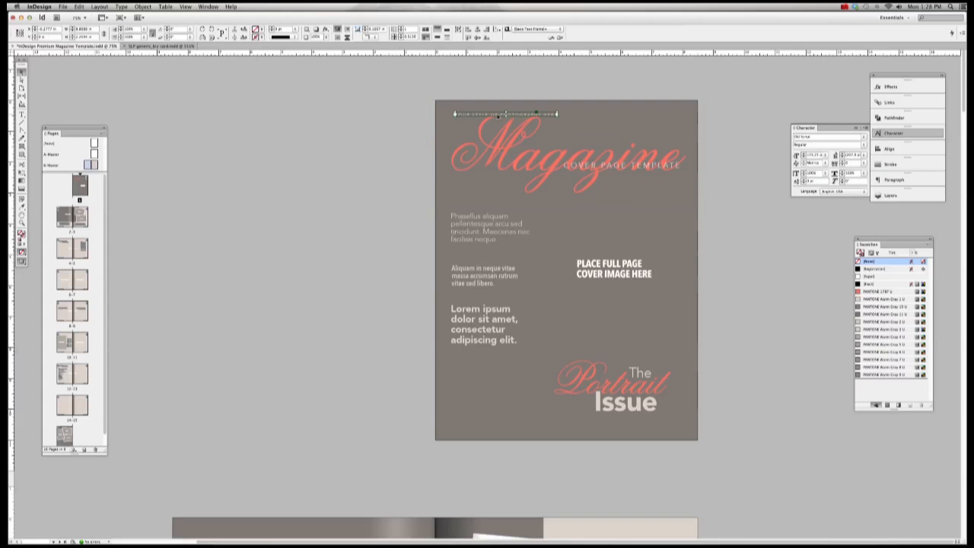
{"action": "left_click_drag", "start_coordinate": [533, 117], "coordinate": [617, 180]}
{"action": "left_click", "coordinate": [708, 138]}
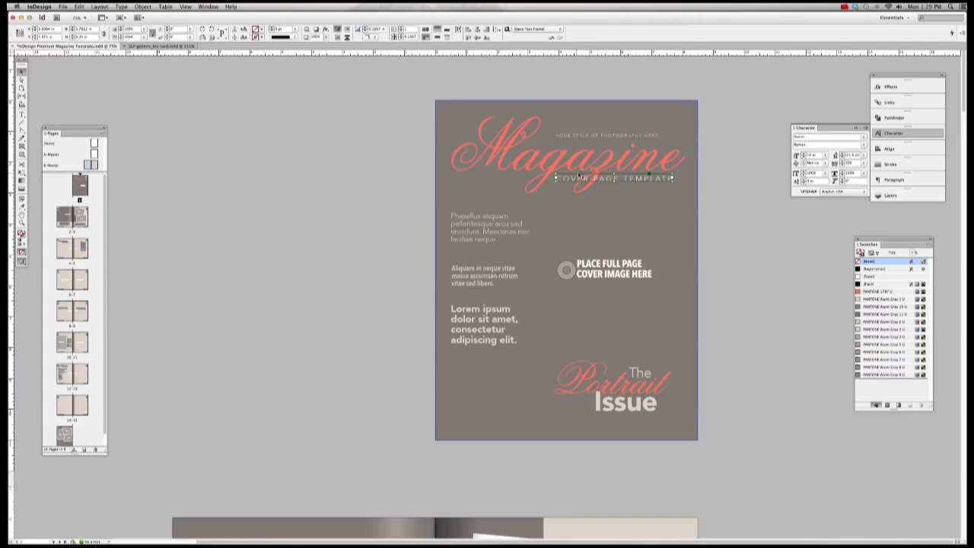
Step: Retype the tagline as 'GLAMOUR PORTRAIT PHOTOGRAPHY'
{"action": "left_click", "coordinate": [21, 115]}
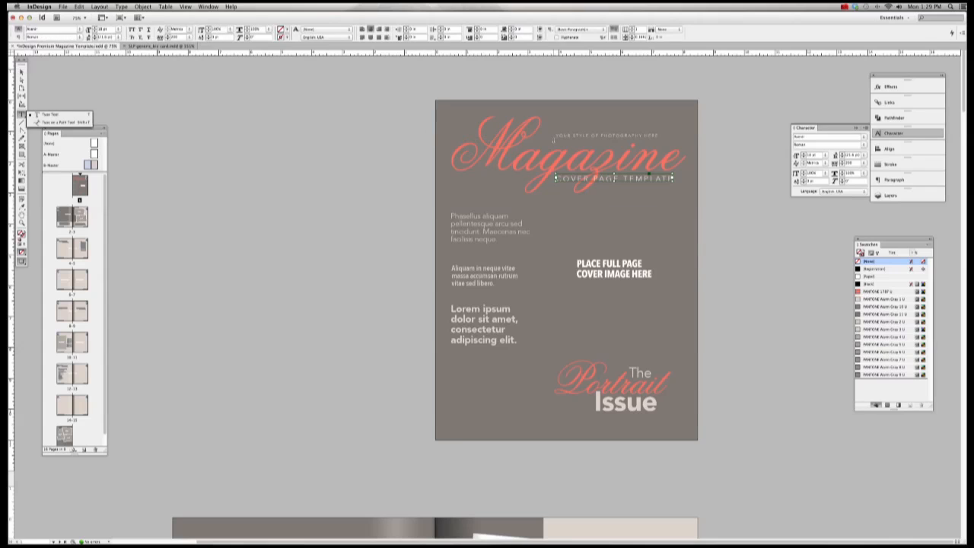
{"action": "left_click", "coordinate": [585, 134]}
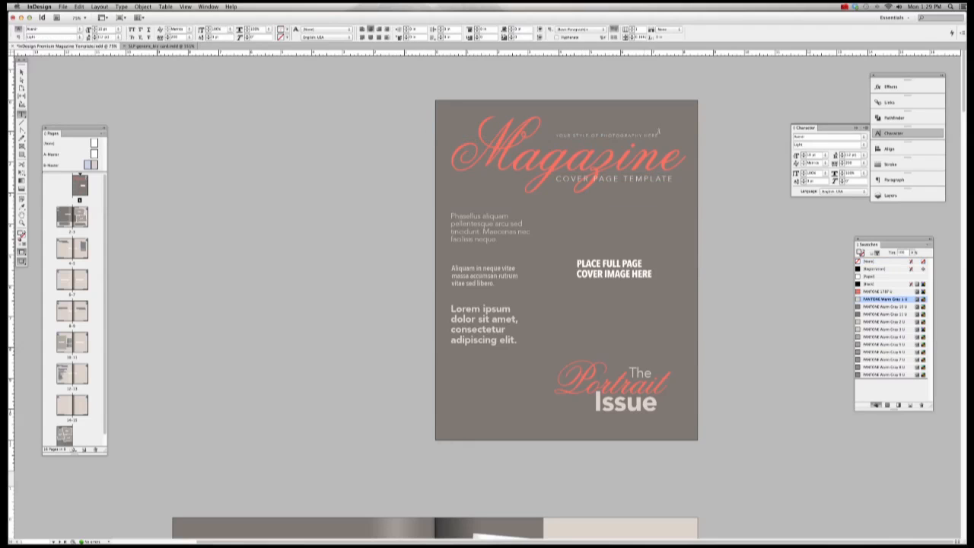
{"action": "left_click_drag", "start_coordinate": [557, 135], "coordinate": [671, 134]}
{"action": "type", "text": "BLA"}
{"action": "type", "text": "MO"}
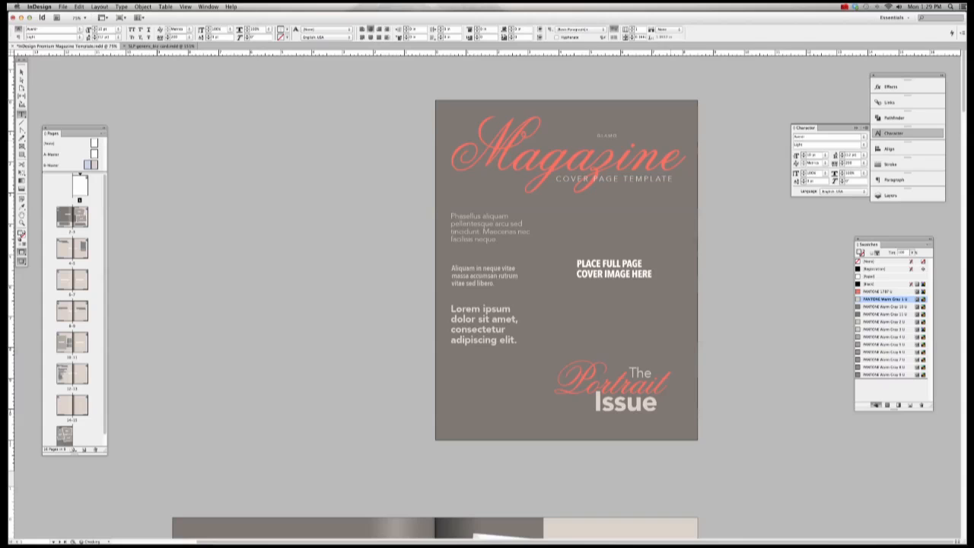
{"action": "type", "text": "UR FORTRAIT PHOTOGRAPHY"}
Step: Replace COVER PAGE TEMPLATE with a 'BY ...' byline giving the photographer's name
{"action": "left_click", "coordinate": [558, 178]}
{"action": "left_click_drag", "start_coordinate": [558, 178], "coordinate": [691, 174]}
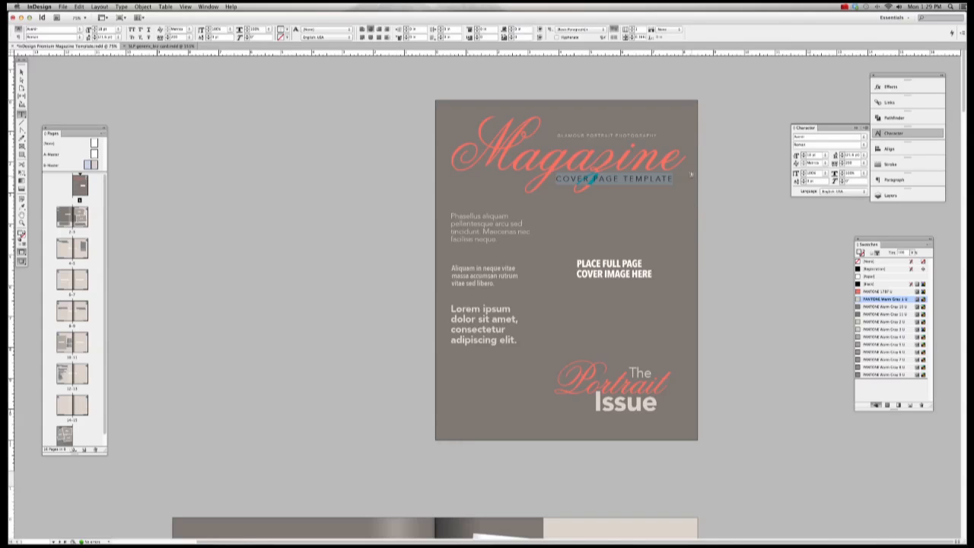
{"action": "type", "text": "BY SHAUNA"}
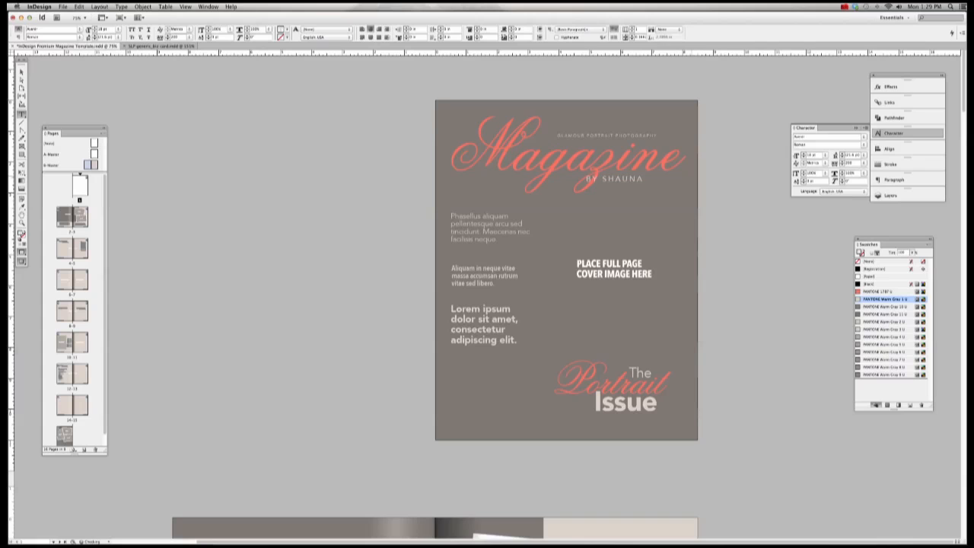
{"action": "type", "text": " LO"}
{"action": "type", "text": "PHOTO"}
{"action": "key", "text": "Escape"}
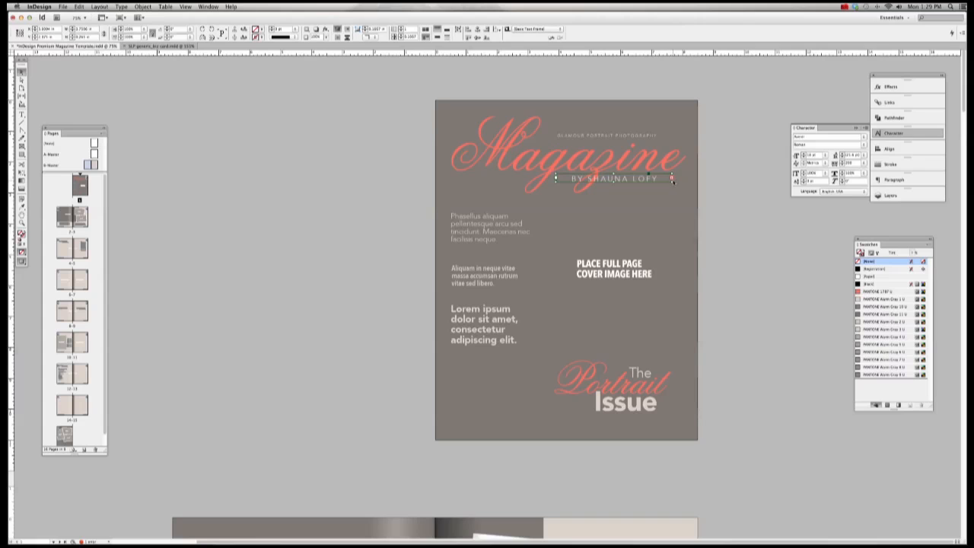
Step: Widen the byline frame, fit it to its text, and nudge it slightly left
{"action": "left_click_drag", "start_coordinate": [672, 179], "coordinate": [630, 182]}
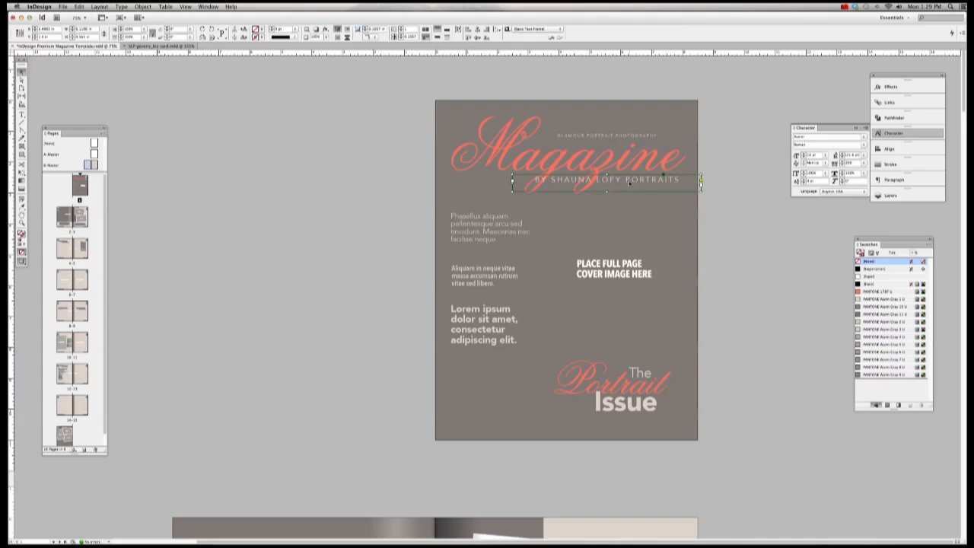
{"action": "key", "text": "super+alt+c"}
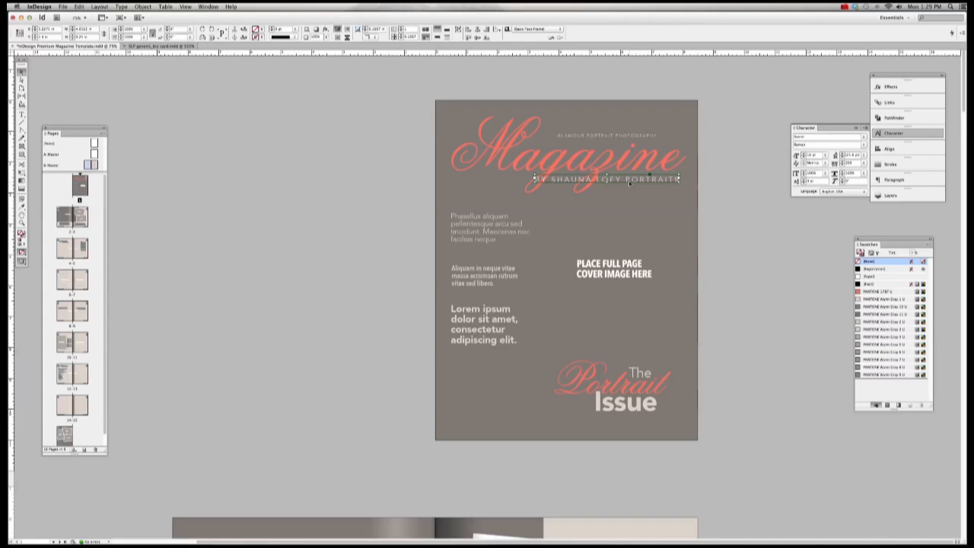
{"action": "left_click_drag", "start_coordinate": [629, 182], "coordinate": [610, 180]}
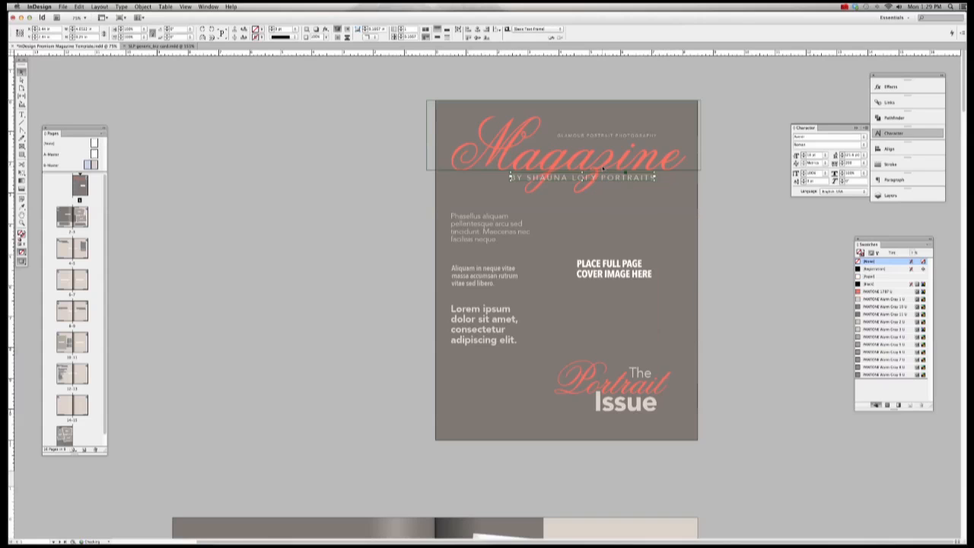
Step: Fit the Magazine masthead frame to its text and select it together with the byline
{"action": "left_click", "coordinate": [602, 169]}
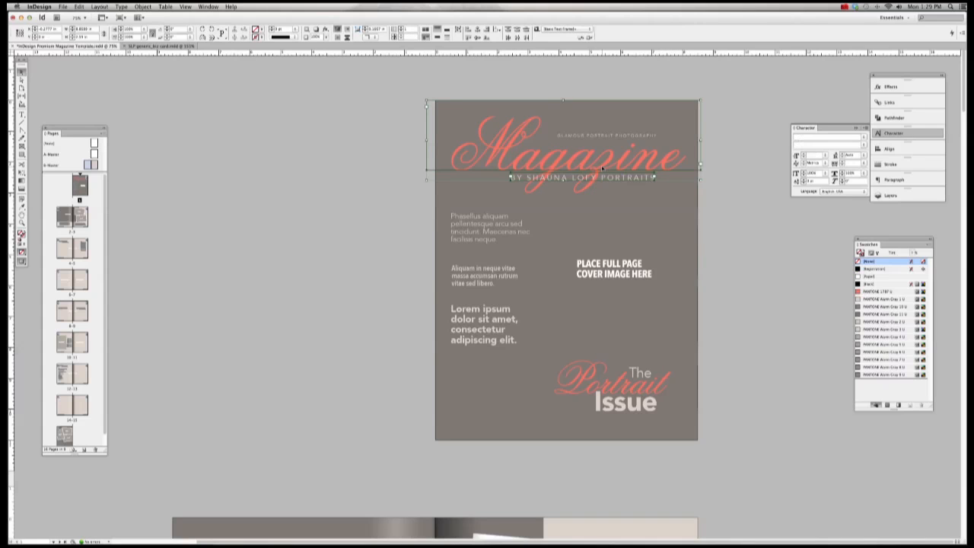
{"action": "key", "text": "super+alt+c"}
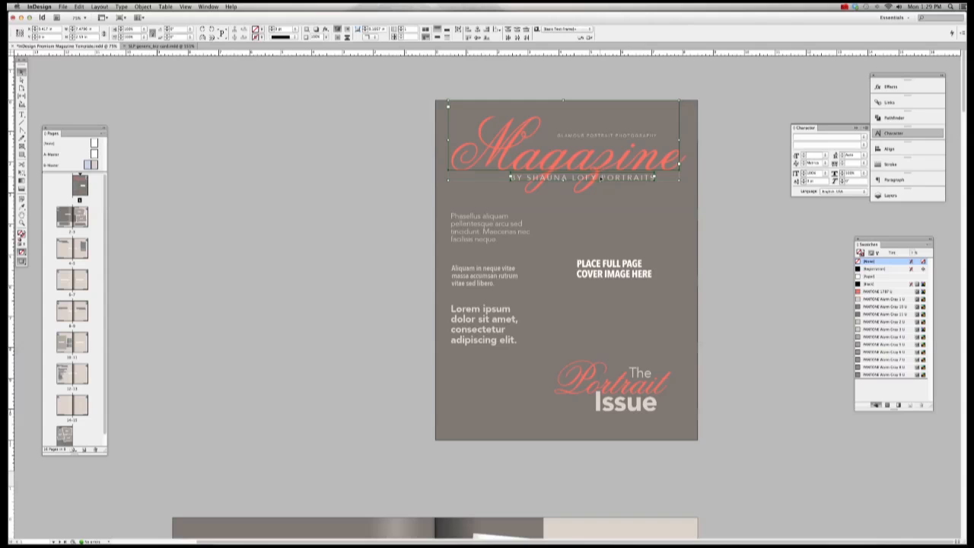
{"action": "left_click", "coordinate": [779, 152]}
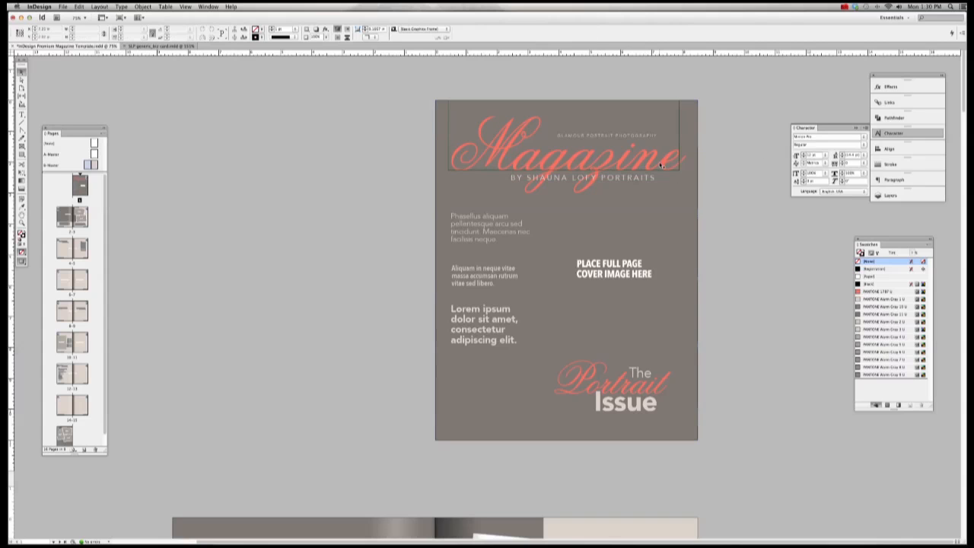
{"action": "left_click", "coordinate": [660, 165]}
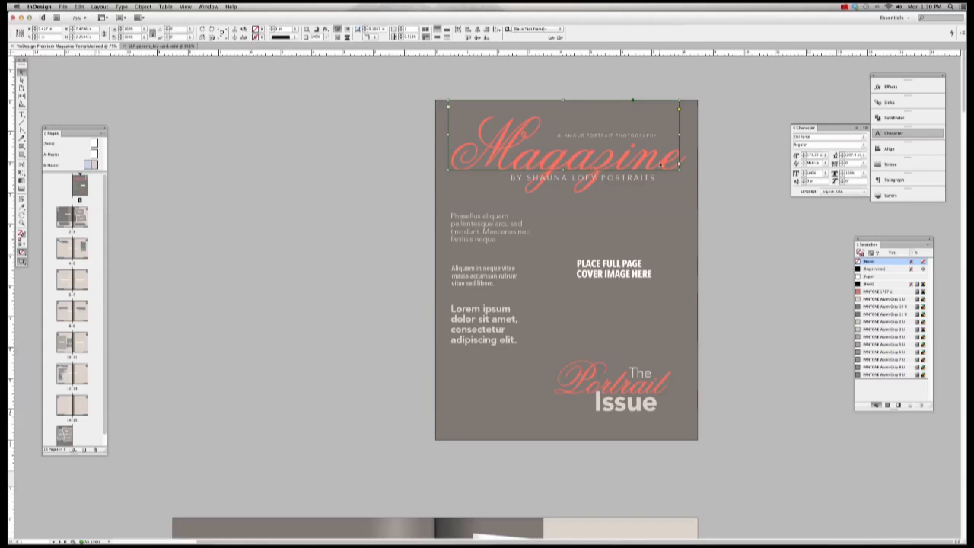
{"action": "key", "text": "super+z"}
{"action": "left_click", "coordinate": [782, 172]}
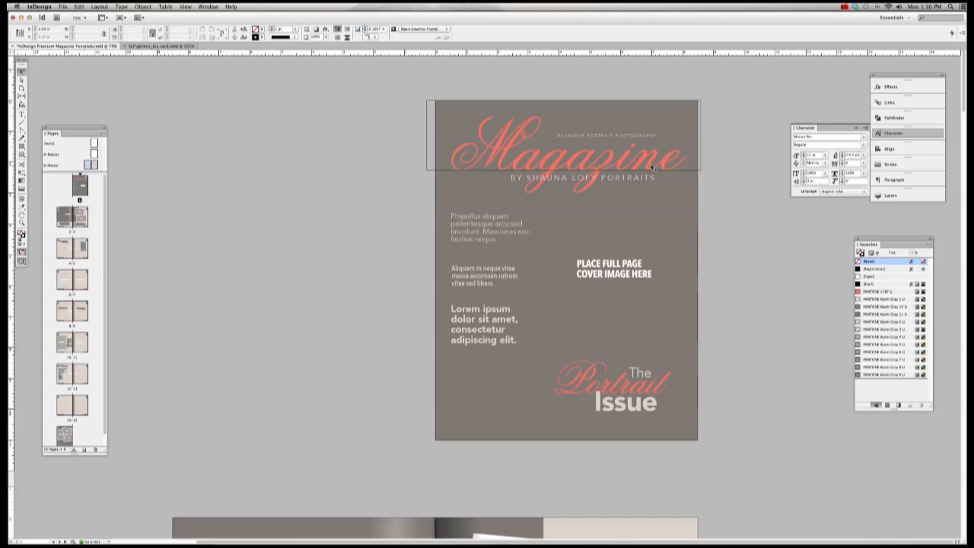
{"action": "left_click", "coordinate": [645, 102]}
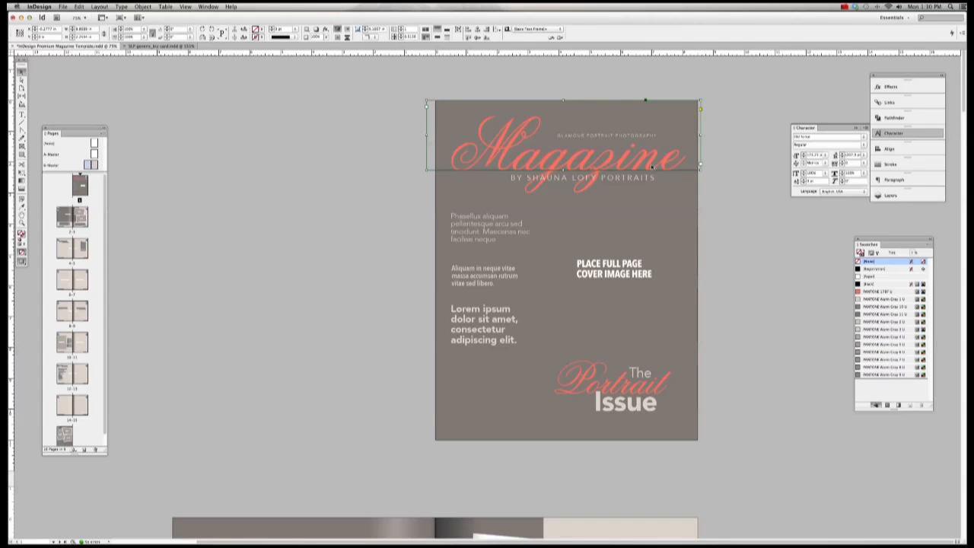
{"action": "key", "text": "super+alt+c"}
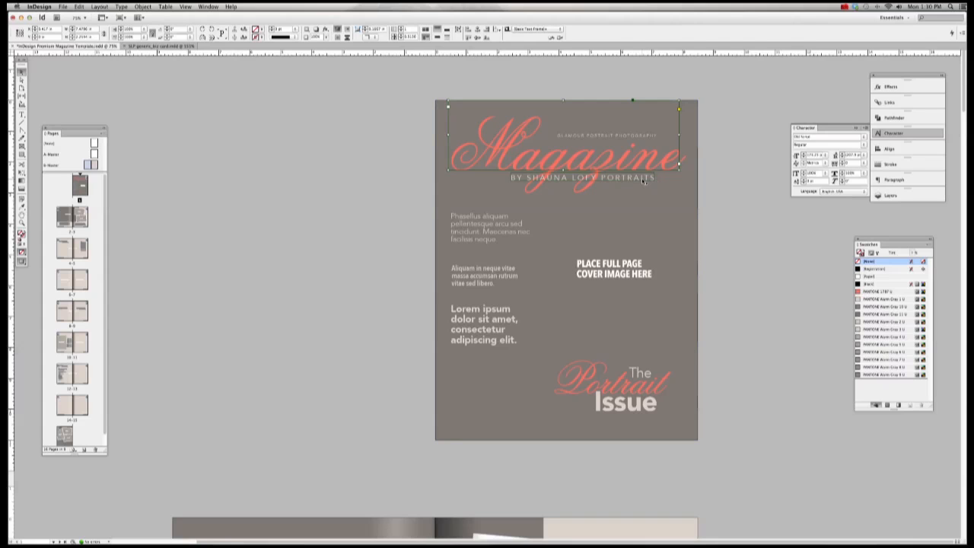
{"action": "left_click", "coordinate": [644, 178], "text": "shift"}
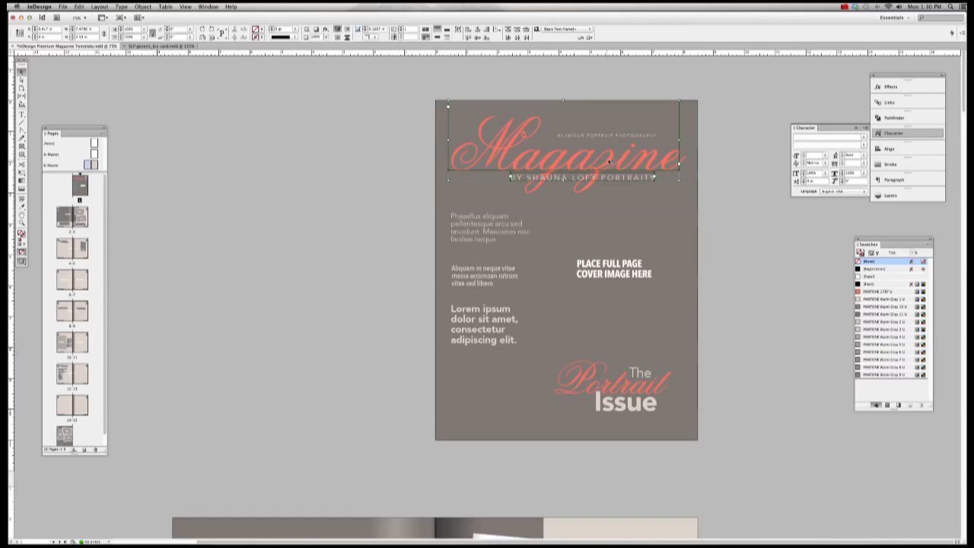
Step: Align the photographer's byline's horizontal centre with the script Magazine masthead, then deselect both
{"action": "left_click", "coordinate": [889, 149]}
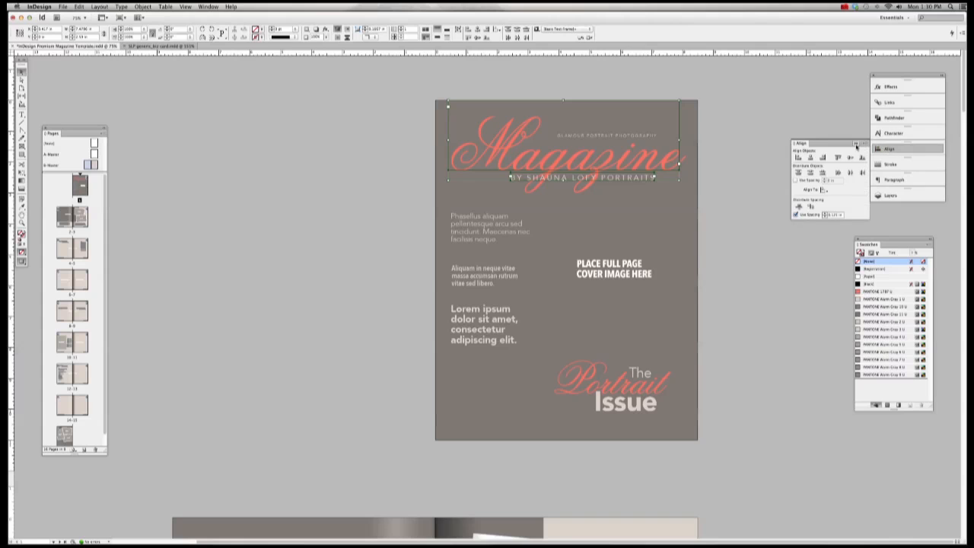
{"action": "left_click", "coordinate": [208, 6]}
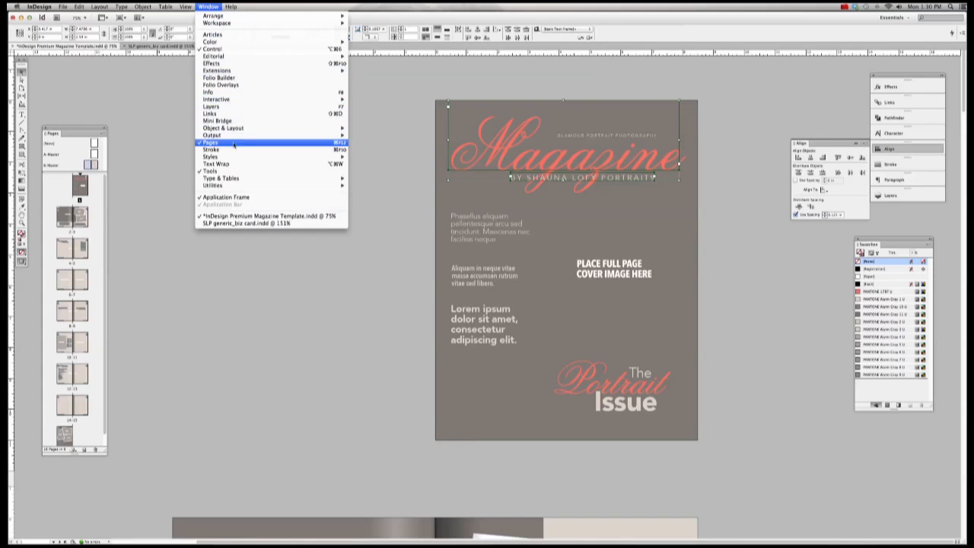
{"action": "mouse_move", "coordinate": [233, 131]}
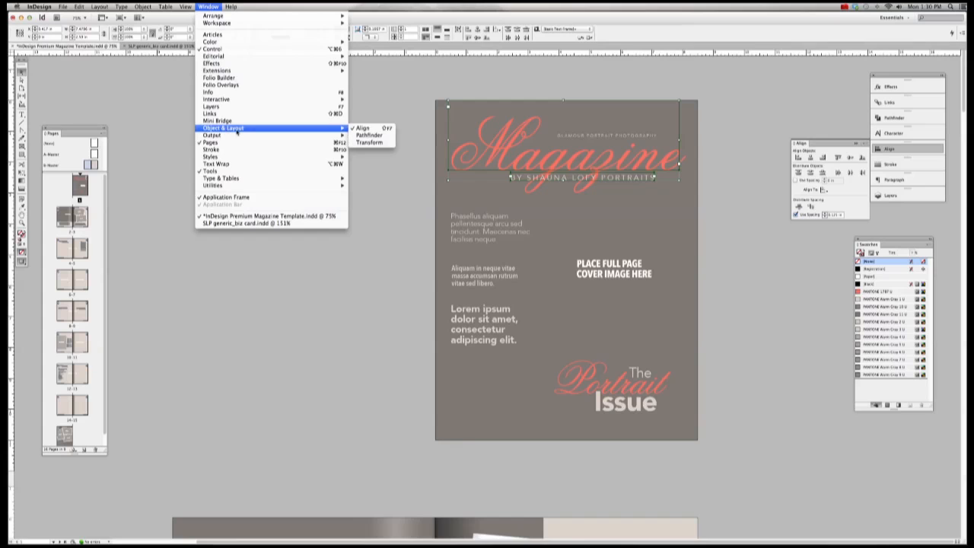
{"action": "left_click", "coordinate": [726, 149]}
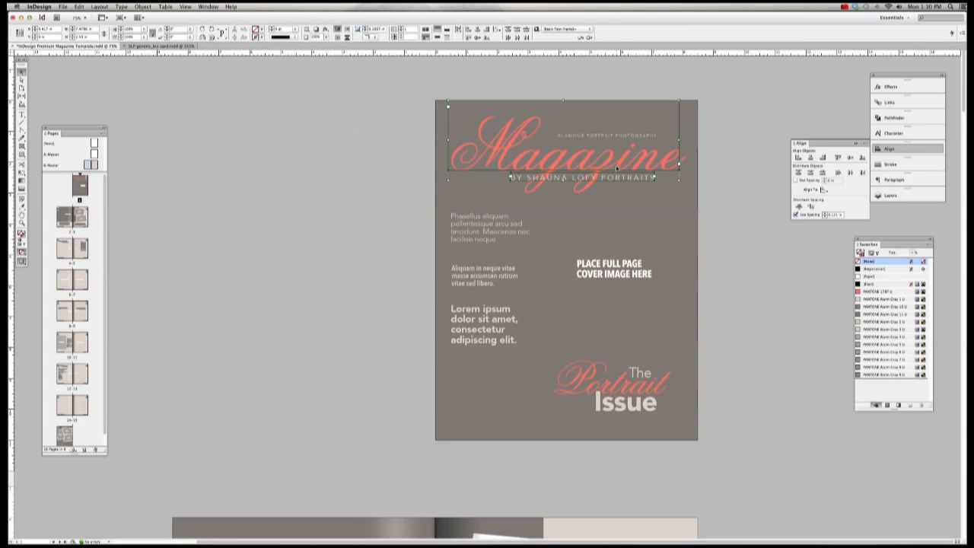
{"action": "left_click", "coordinate": [810, 158]}
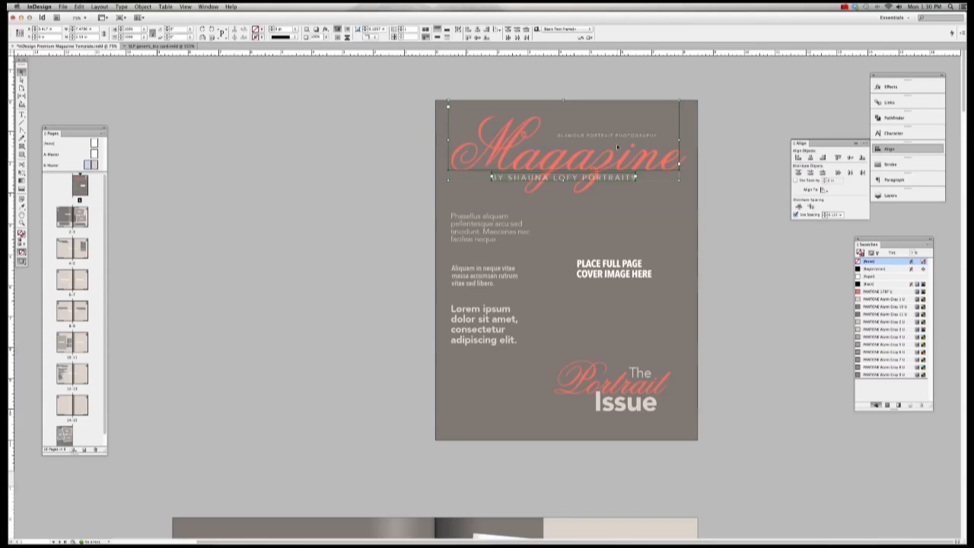
{"action": "left_click", "coordinate": [723, 179]}
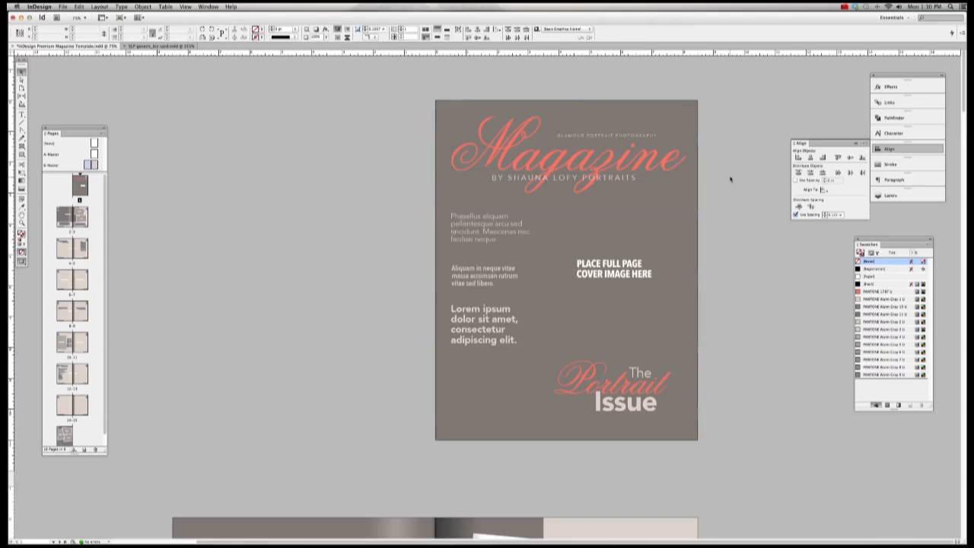
Step: Scale the GLAMOUR PORTRAIT PHOTOGRAPHY tagline frame to 125%, shift it slightly left, and widen it
{"action": "left_click", "coordinate": [629, 136]}
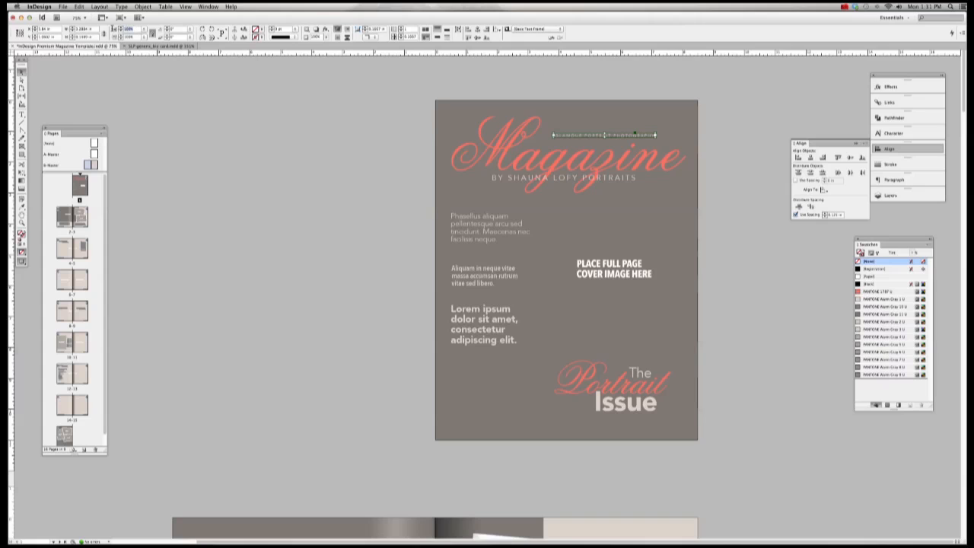
{"action": "type", "text": "125"}
{"action": "key", "text": "Tab"}
{"action": "left_click", "coordinate": [744, 125]}
{"action": "left_click_drag", "start_coordinate": [643, 139], "coordinate": [626, 145]}
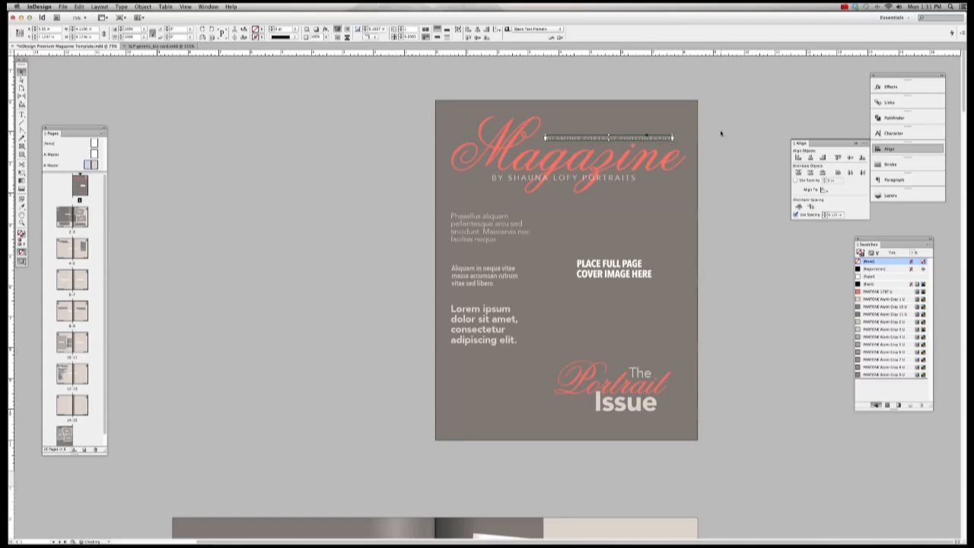
{"action": "left_click", "coordinate": [727, 135]}
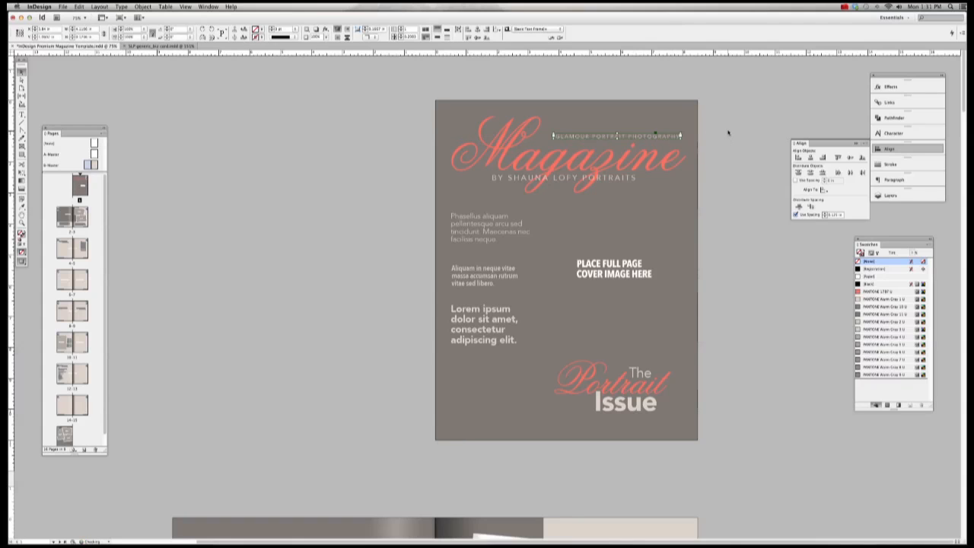
{"action": "left_click", "coordinate": [655, 135]}
{"action": "left_click_drag", "start_coordinate": [656, 136], "coordinate": [711, 138]}
Step: Enlarge the tagline's font size, fit the frame to its text, and move it left over the masthead
{"action": "key", "text": "t"}
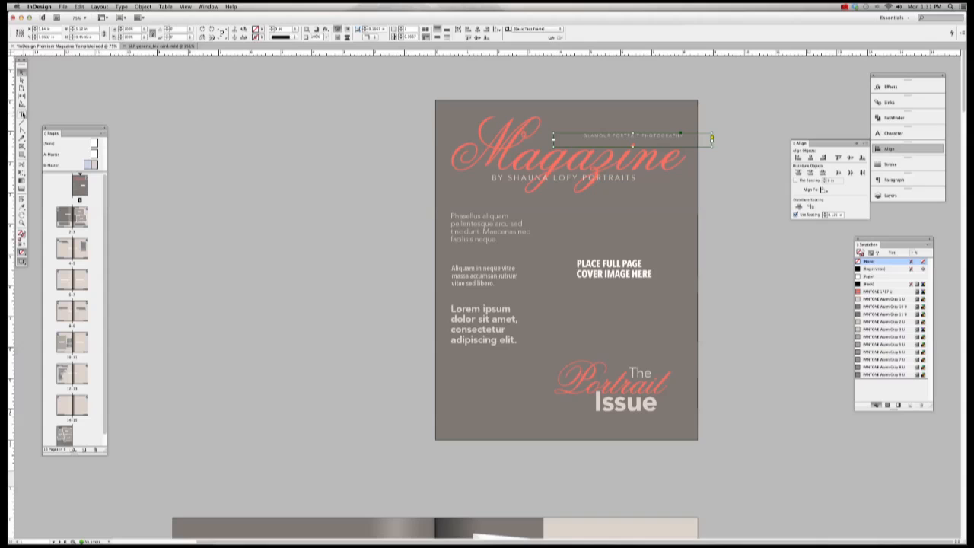
{"action": "left_click_drag", "start_coordinate": [582, 136], "coordinate": [679, 135]}
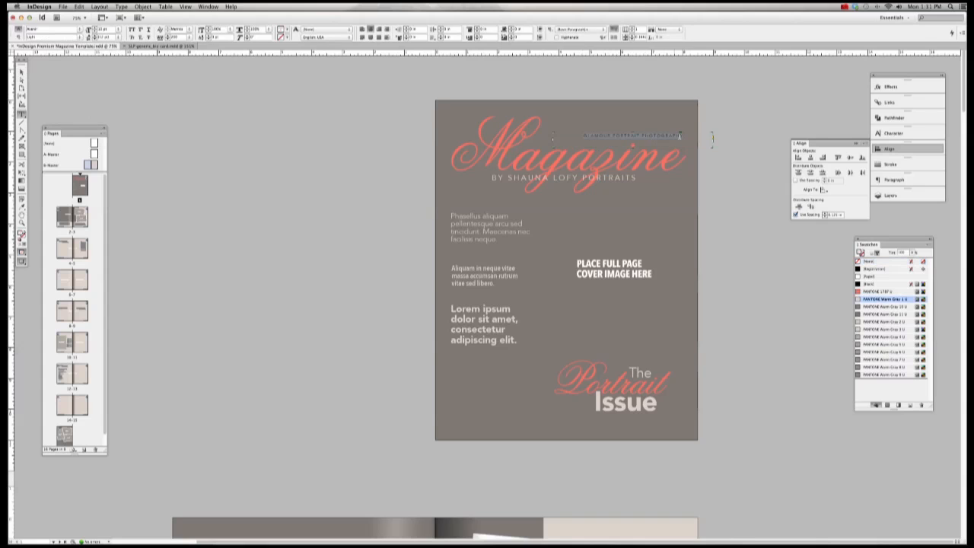
{"action": "left_click", "coordinate": [898, 134]}
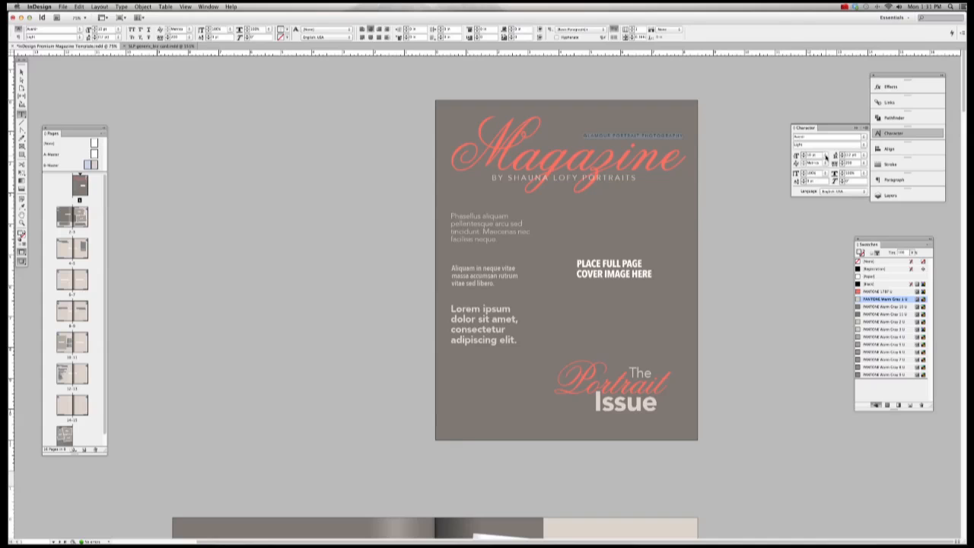
{"action": "left_click_drag", "start_coordinate": [825, 156], "coordinate": [823, 200]}
{"action": "key", "text": "Escape"}
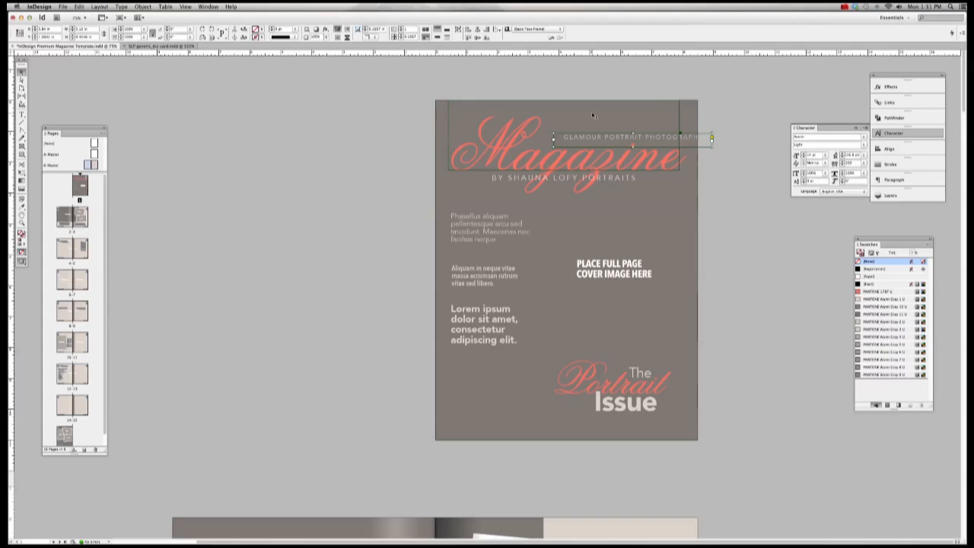
{"action": "key", "text": "super+alt+c"}
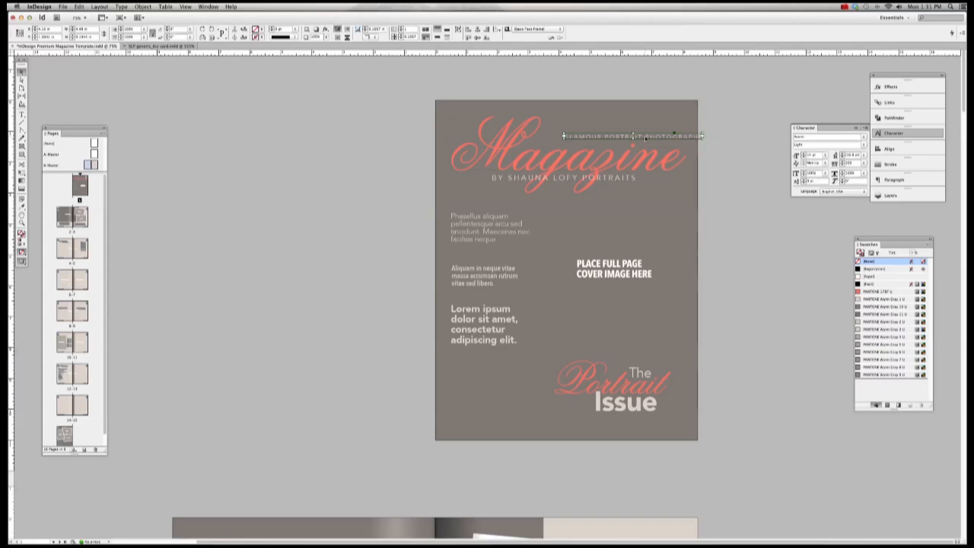
{"action": "left_click_drag", "start_coordinate": [644, 136], "coordinate": [620, 138]}
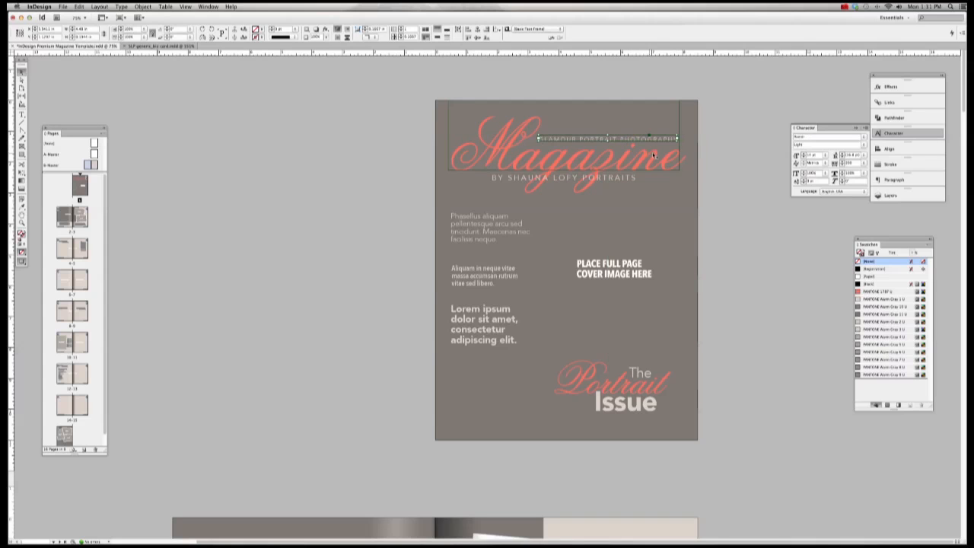
Step: Centre the tagline and byline horizontally on each other and nudge both to the right
{"action": "left_click", "coordinate": [730, 139]}
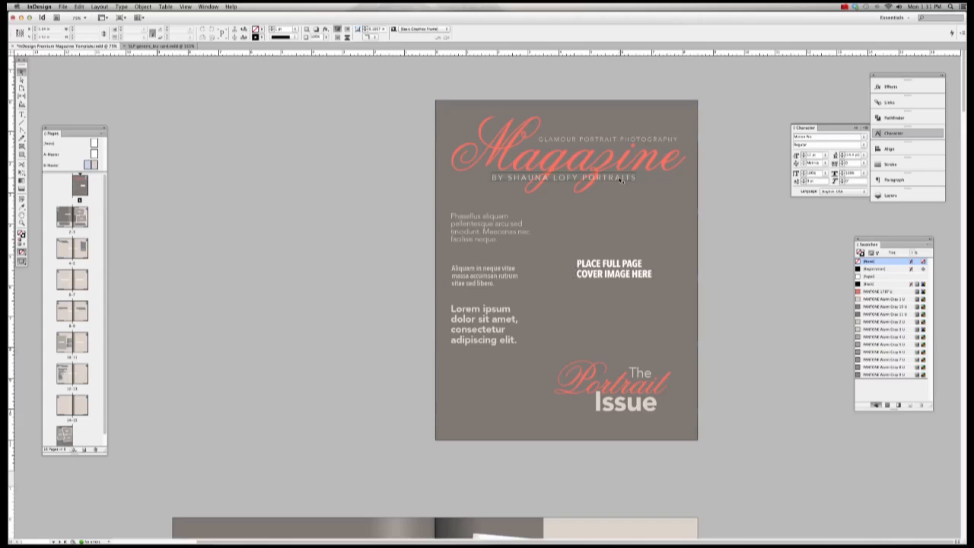
{"action": "left_click", "coordinate": [635, 144]}
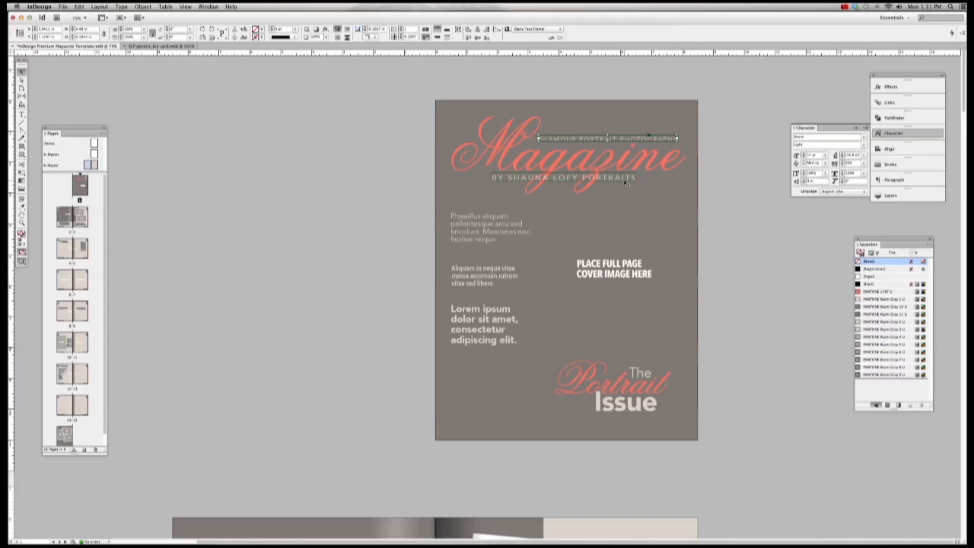
{"action": "left_click", "coordinate": [628, 181], "text": "shift"}
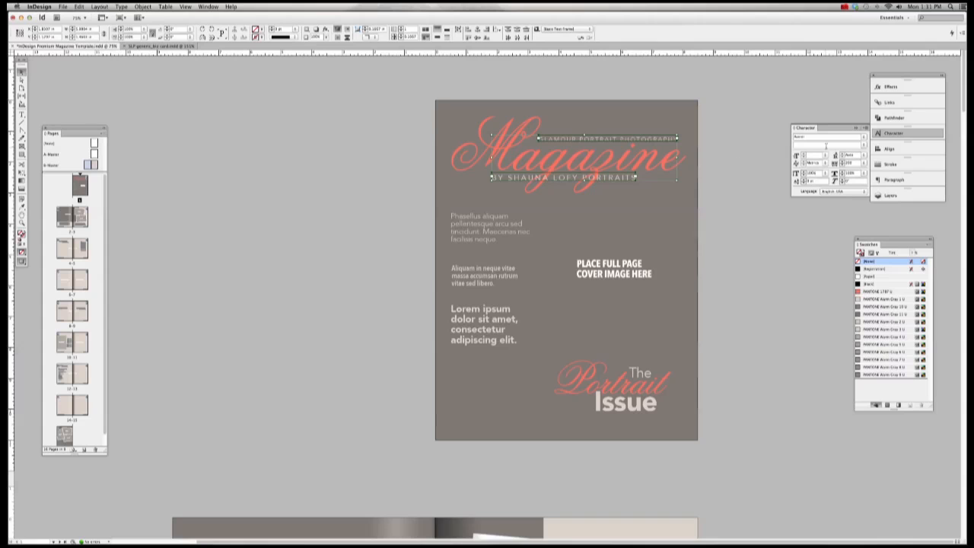
{"action": "left_click", "coordinate": [876, 149]}
{"action": "left_click", "coordinate": [811, 157]}
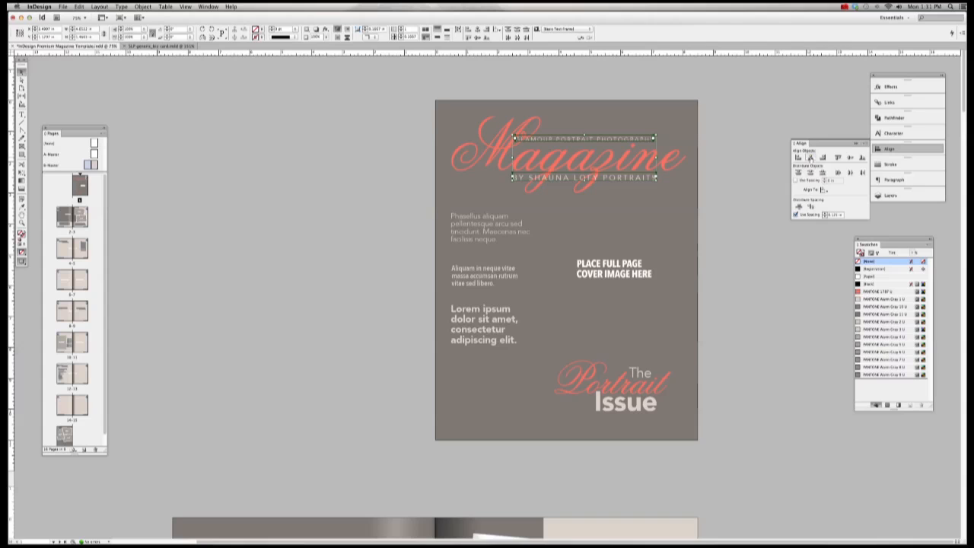
{"action": "key", "text": "shift+Right"}
{"action": "key", "text": "shift+Right"}
{"action": "key", "text": "shift+Right"}
{"action": "key", "text": "shift+Right"}
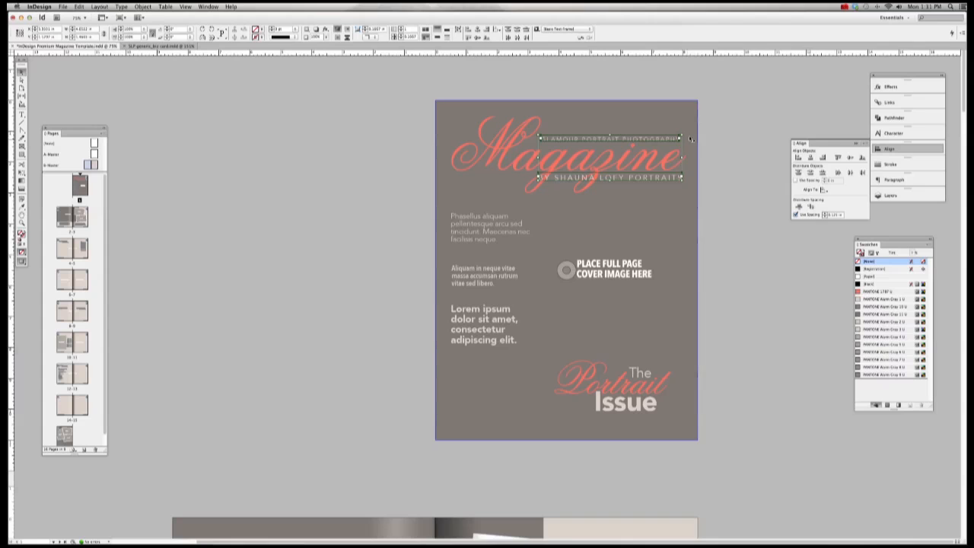
{"action": "key", "text": "shift+Right"}
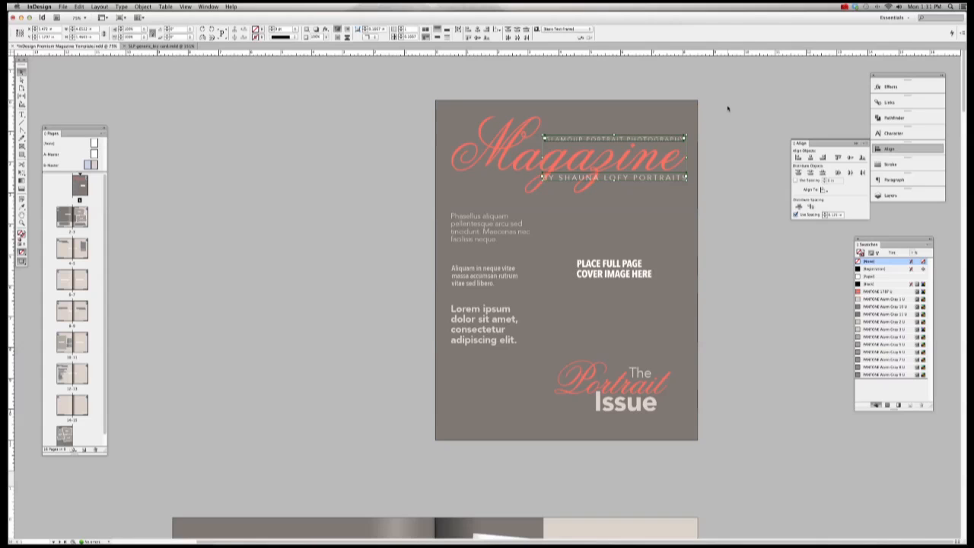
Step: Delete the photographer's byline from the cover
{"action": "left_click", "coordinate": [728, 109]}
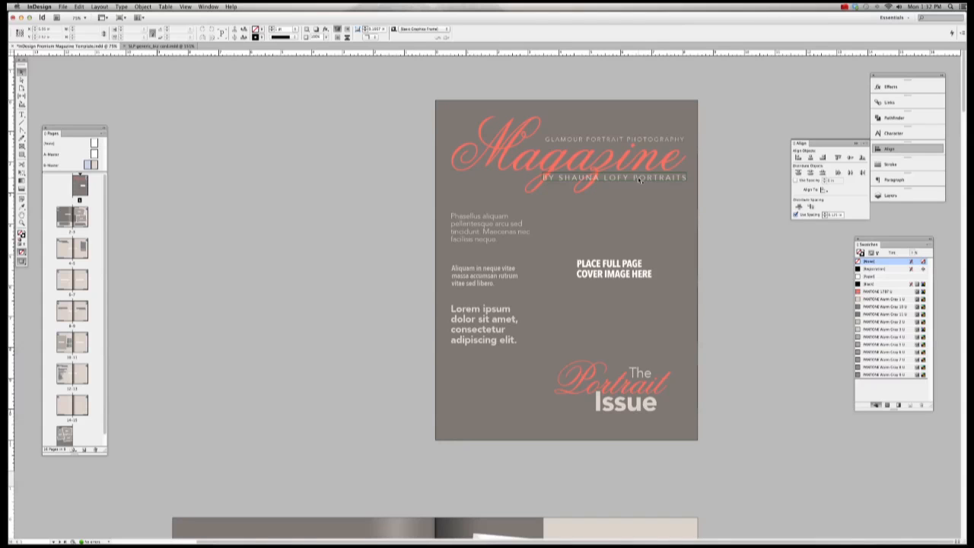
{"action": "left_click", "coordinate": [639, 178]}
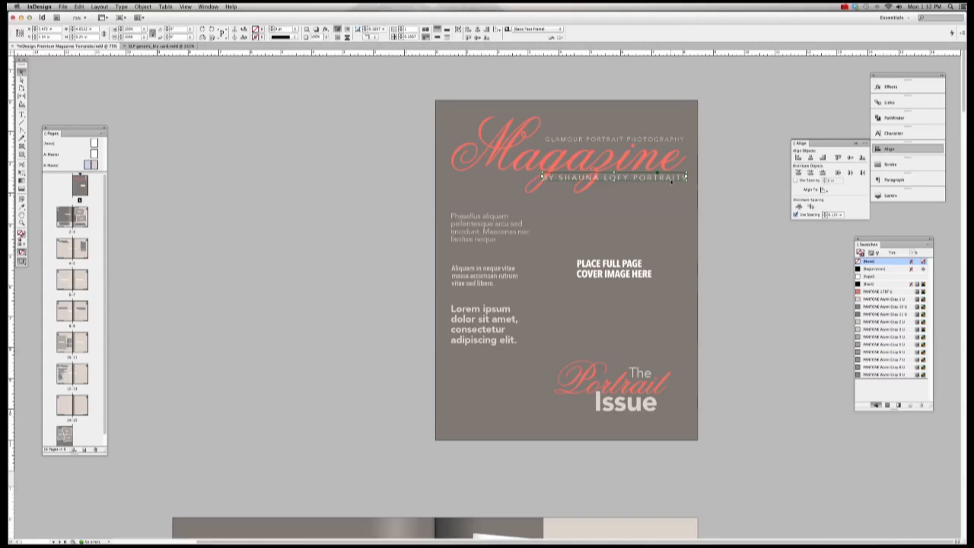
{"action": "key", "text": "Delete"}
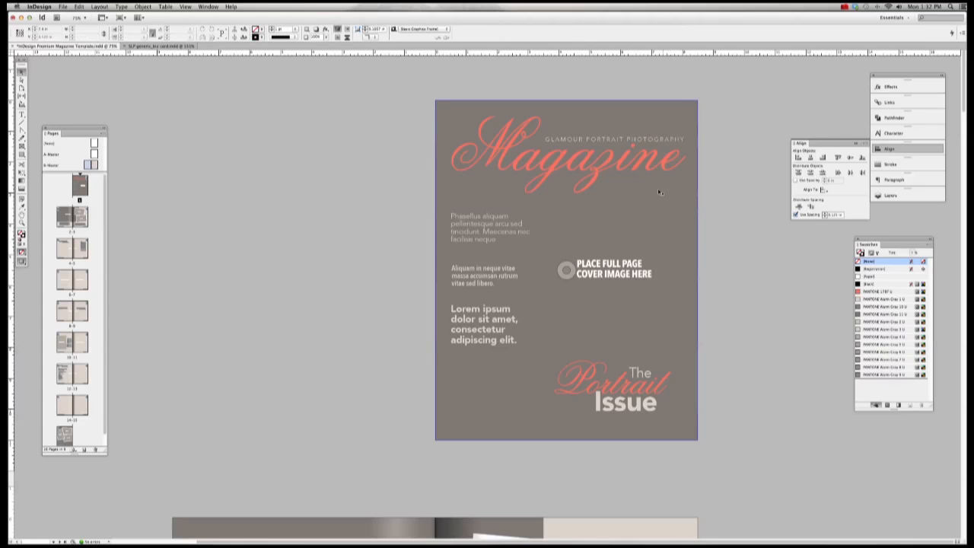
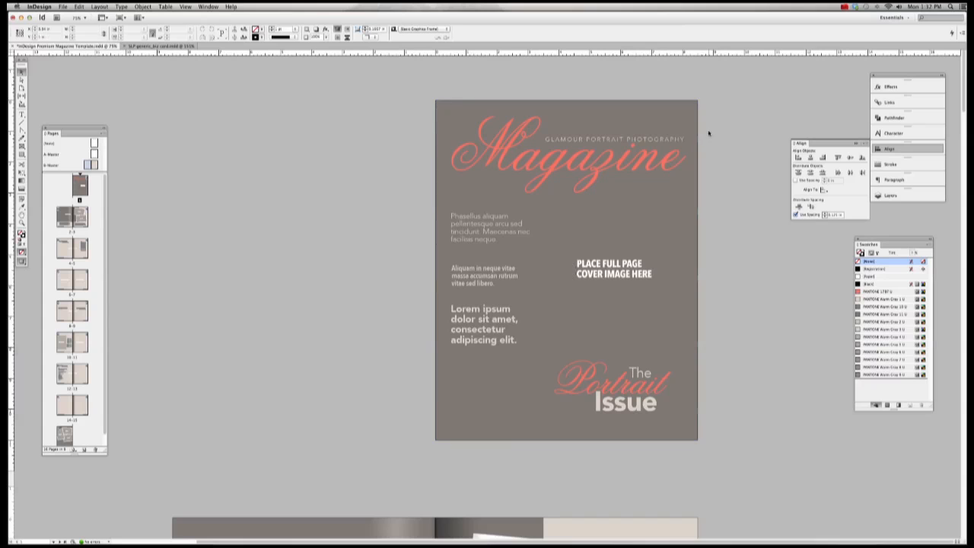
Step: Undo the last change and choose a smaller font size for the photographer byline in the Character panel
{"action": "key", "text": "super+z"}
{"action": "left_click", "coordinate": [704, 173]}
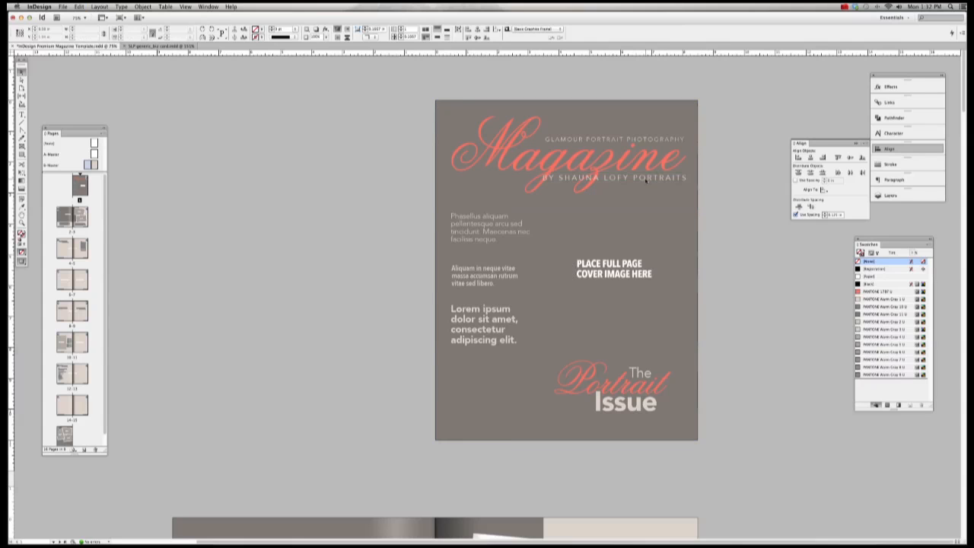
{"action": "left_click", "coordinate": [672, 181]}
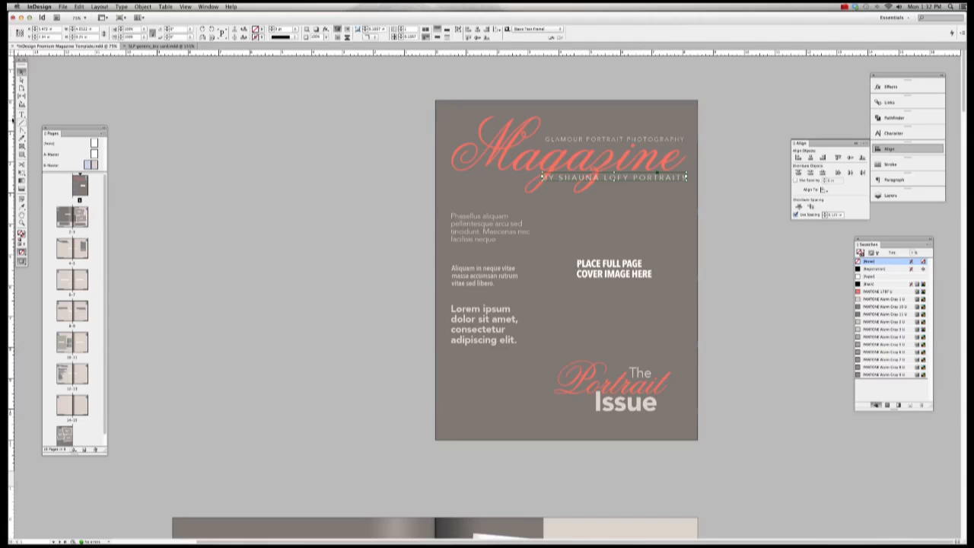
{"action": "left_click", "coordinate": [21, 115]}
{"action": "left_click_drag", "start_coordinate": [543, 177], "coordinate": [697, 183]}
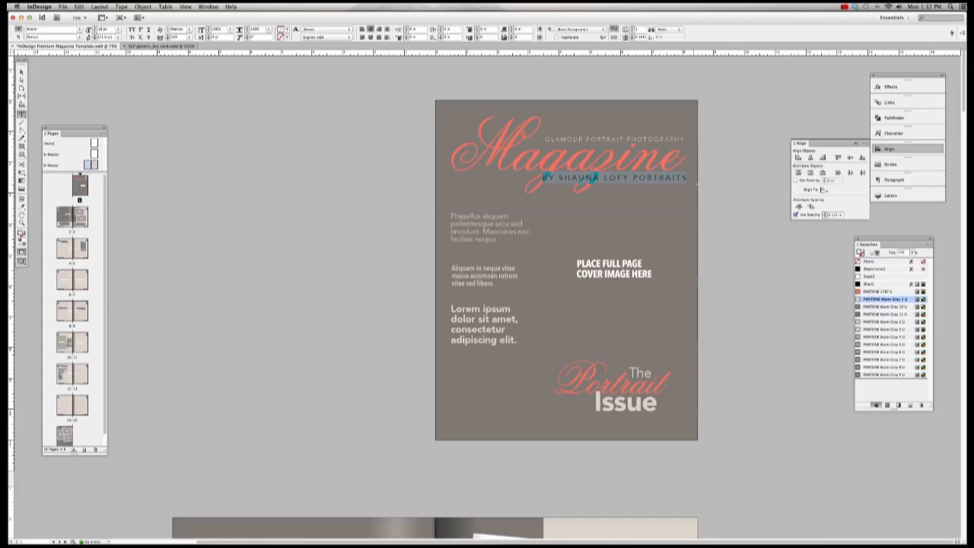
{"action": "left_click", "coordinate": [894, 134]}
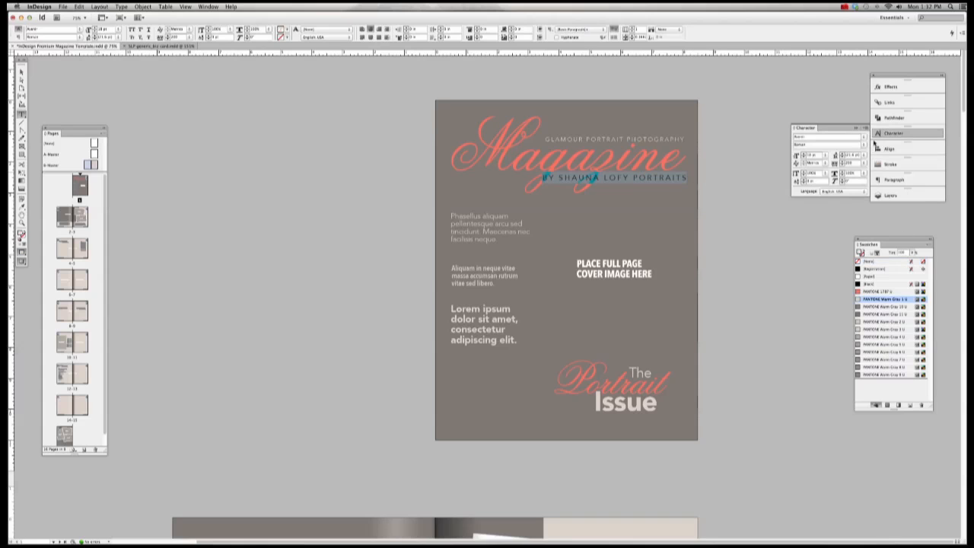
{"action": "left_click", "coordinate": [826, 156]}
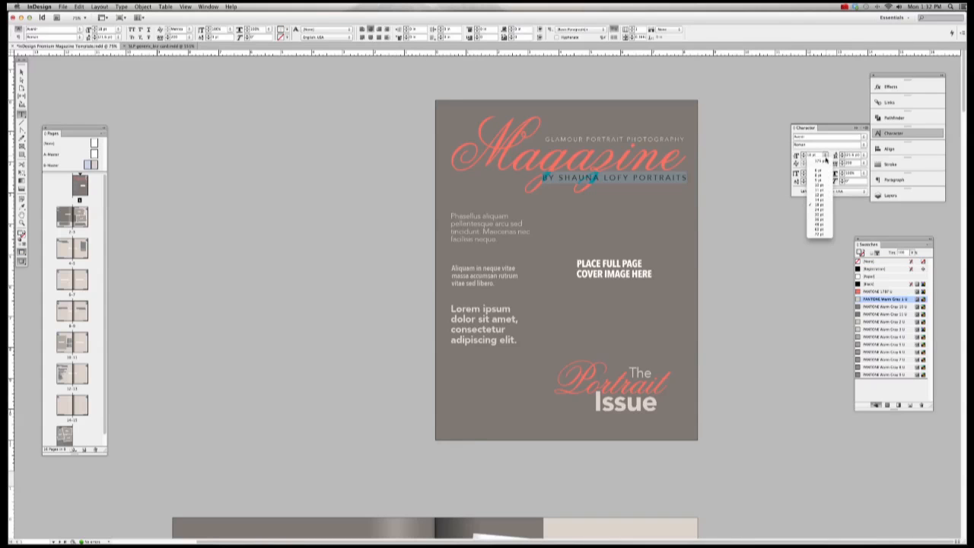
{"action": "left_click", "coordinate": [824, 195]}
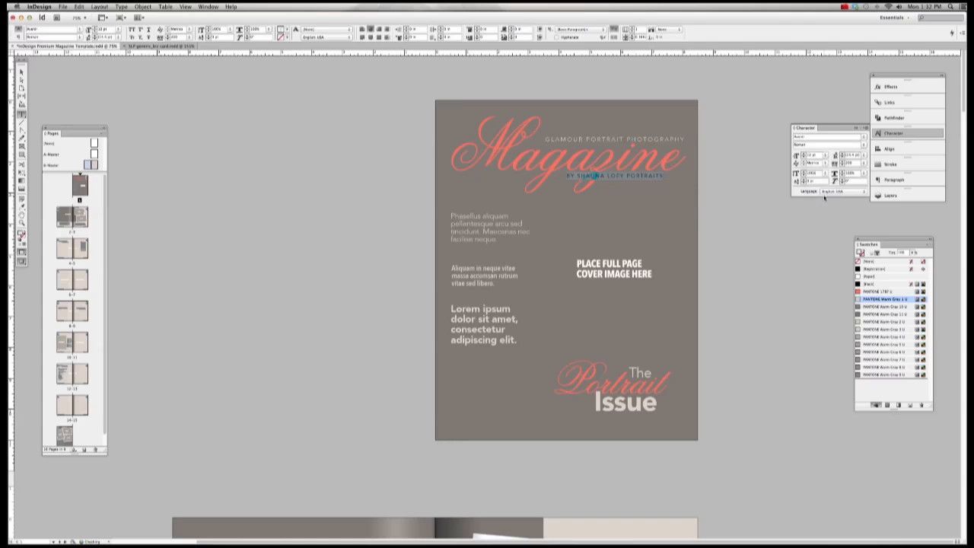
{"action": "key", "text": "Escape"}
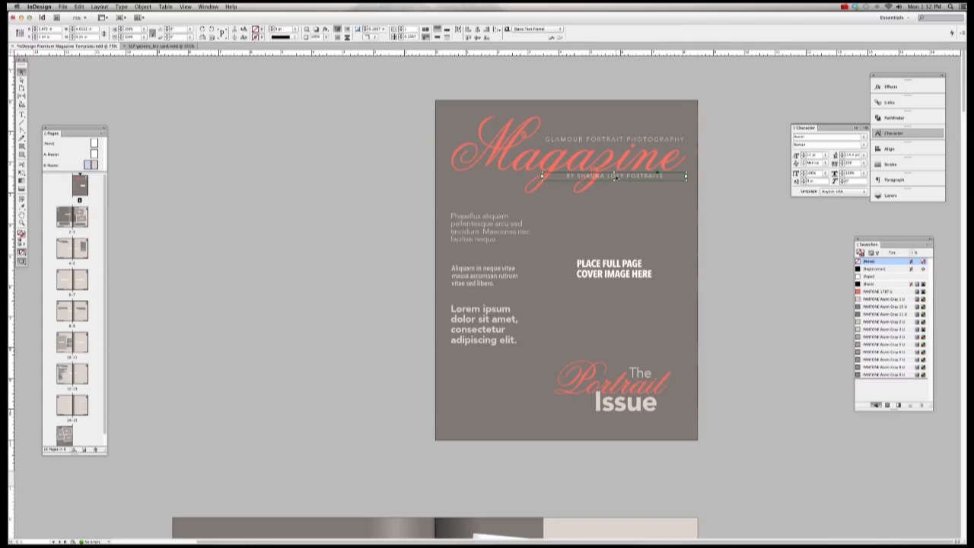
Step: Fit the byline frame to its text, move it right under the title, and make it taller
{"action": "key", "text": "alt+super+c"}
{"action": "mouse_move", "coordinate": [617, 175]}
{"action": "left_mouse_down"}
{"action": "mouse_move", "coordinate": [637, 176]}
{"action": "mouse_move", "coordinate": [627, 178]}
{"action": "left_mouse_up"}
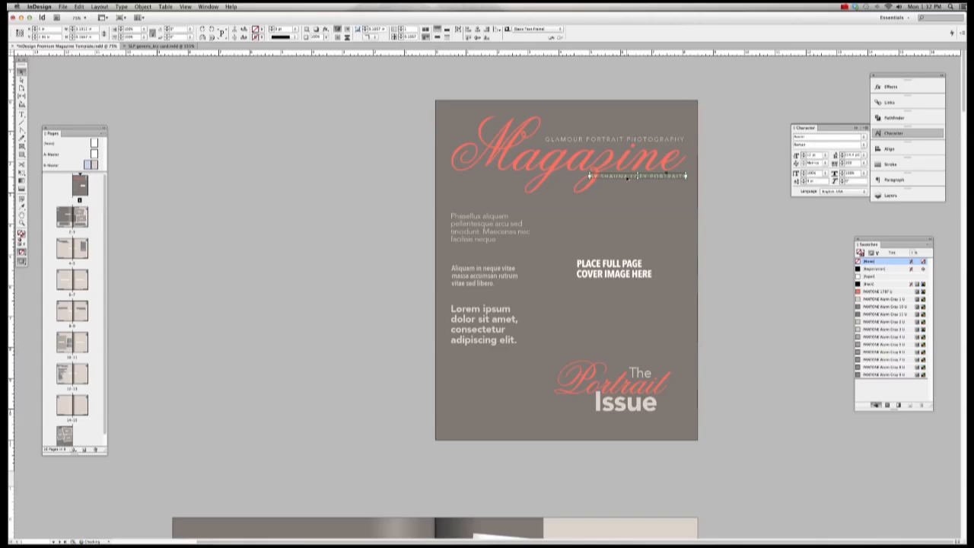
{"action": "left_click", "coordinate": [750, 188]}
{"action": "left_click", "coordinate": [634, 179]}
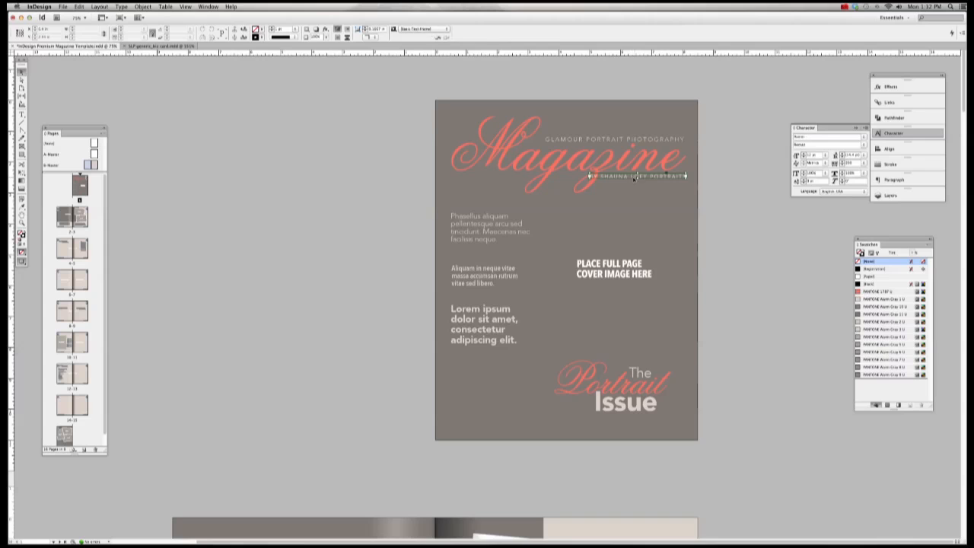
{"action": "left_click_drag", "start_coordinate": [638, 179], "coordinate": [637, 201]}
Step: Break the byline so PORTRAITS sits on its own line, then refit the frame and nudge it right
{"action": "left_click", "coordinate": [22, 115]}
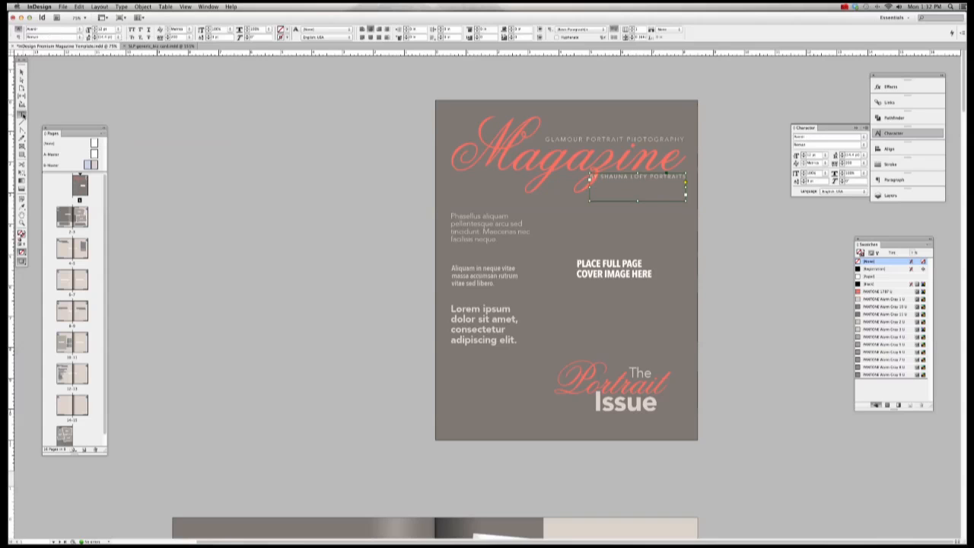
{"action": "left_click", "coordinate": [652, 176]}
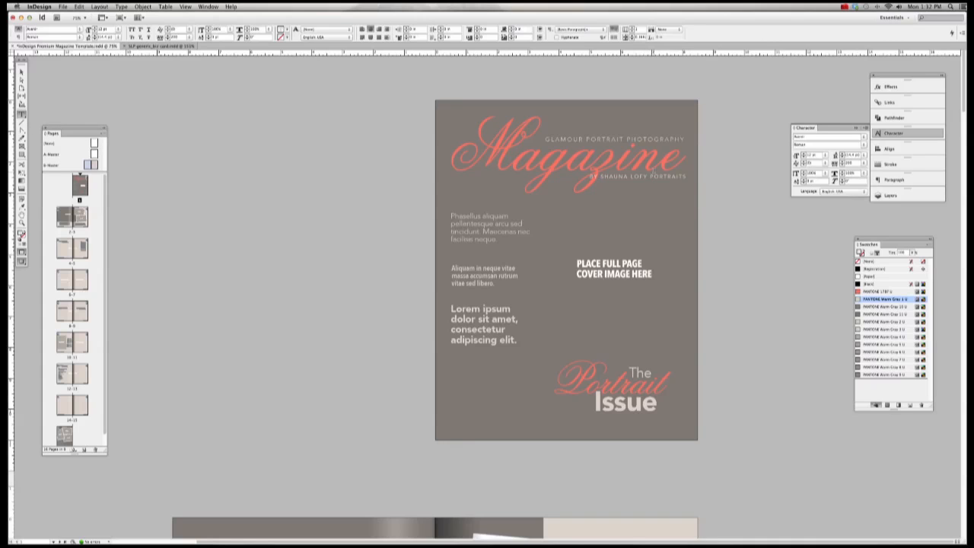
{"action": "key", "text": "BackSpace"}
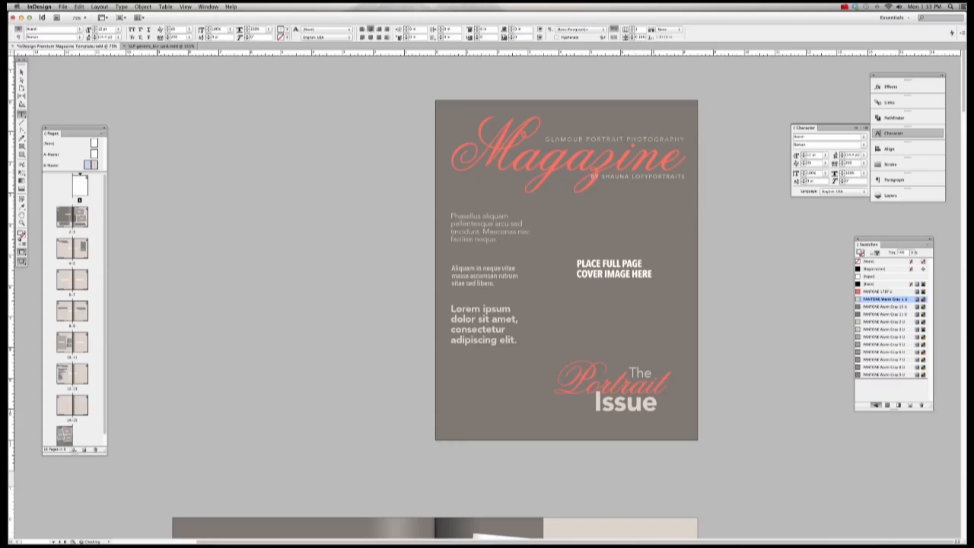
{"action": "key", "text": "Return"}
{"action": "key", "text": "Escape"}
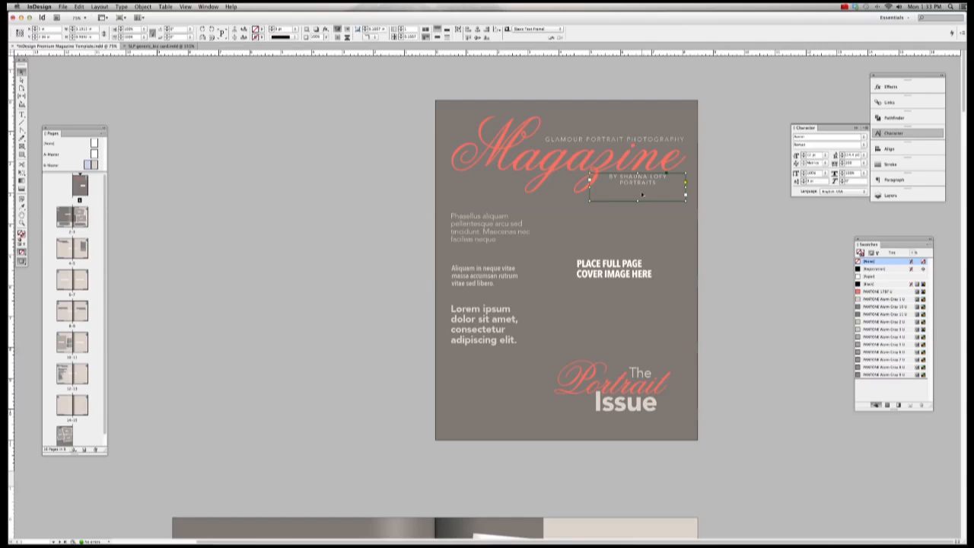
{"action": "key", "text": "super+alt+c"}
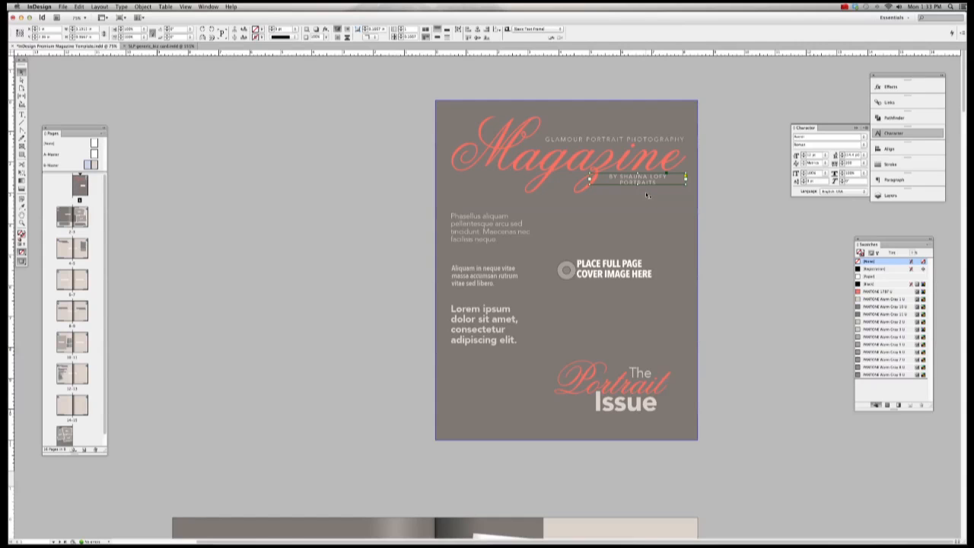
{"action": "left_click_drag", "start_coordinate": [637, 176], "coordinate": [662, 184]}
Step: Set the full-page cover frame's fill to [None] in the Swatches panel
{"action": "left_click", "coordinate": [744, 178]}
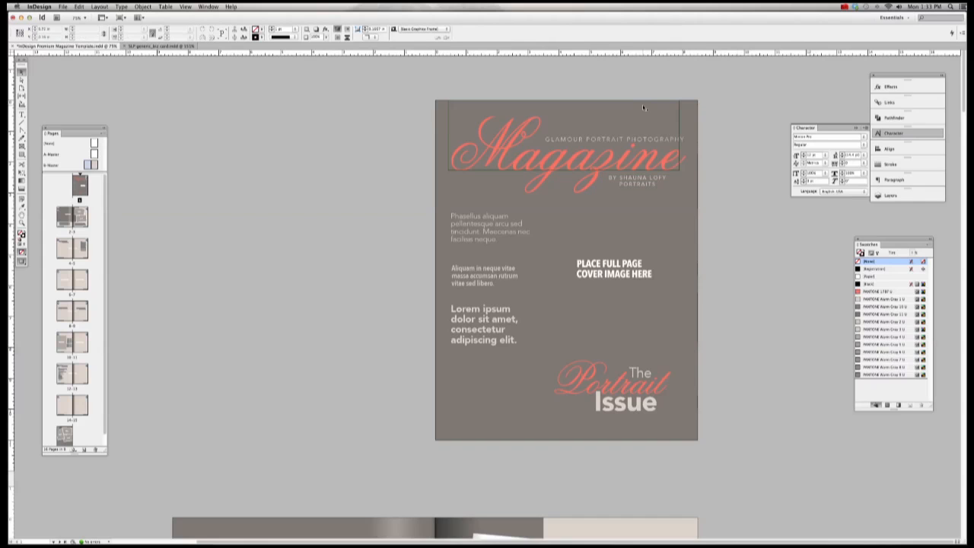
{"action": "left_click", "coordinate": [692, 112]}
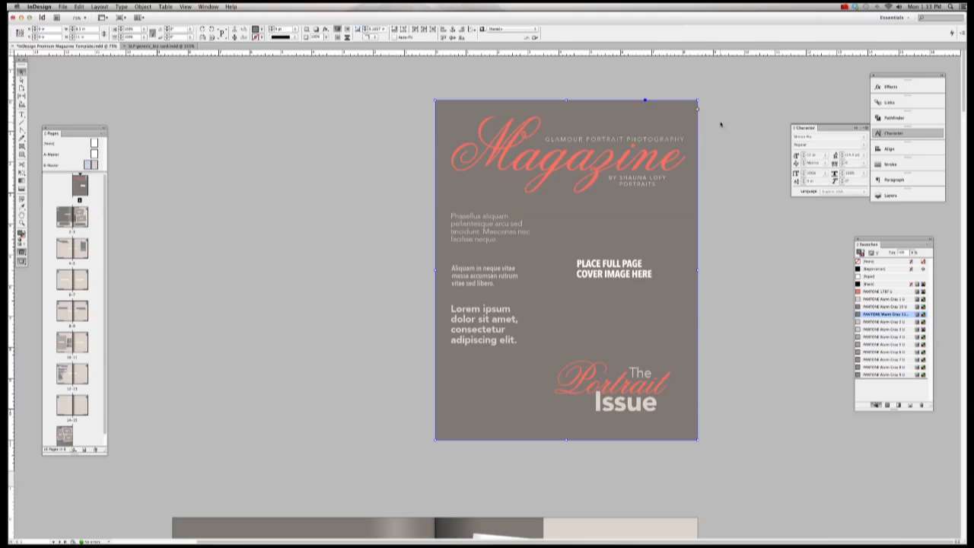
{"action": "left_click", "coordinate": [224, 129]}
{"action": "scroll", "coordinate": [225, 128], "scroll_direction": "down", "scroll_amount": 1}
{"action": "scroll", "coordinate": [224, 128], "scroll_direction": "up", "scroll_amount": 1}
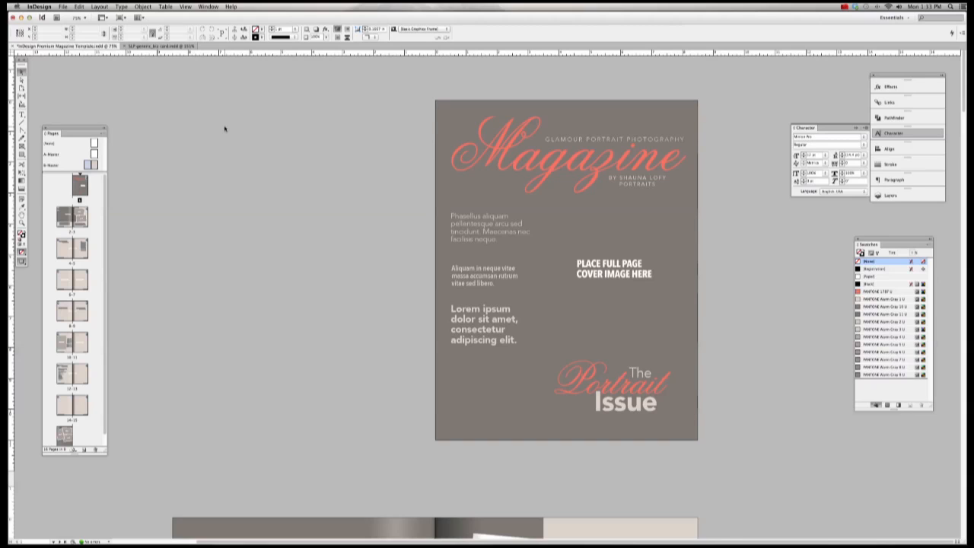
{"action": "left_click", "coordinate": [446, 115]}
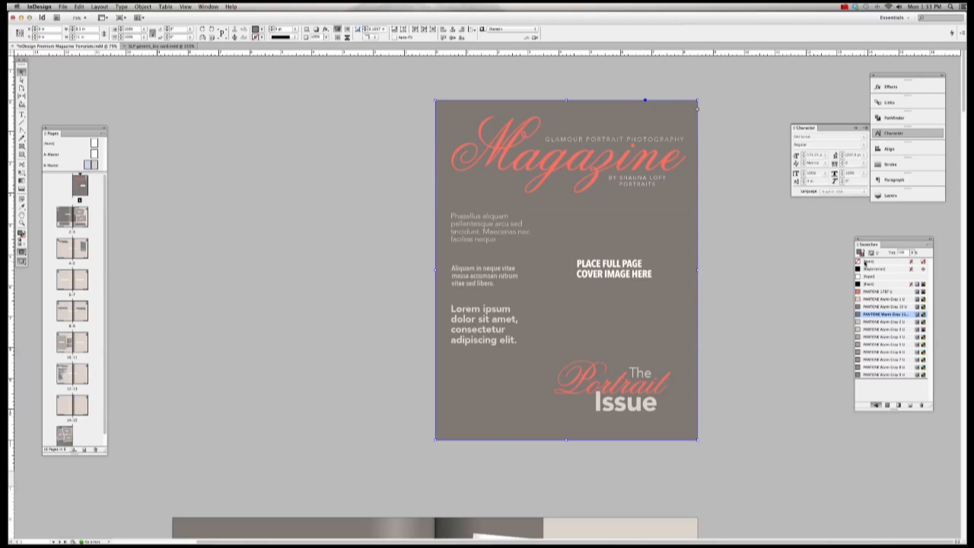
{"action": "left_click", "coordinate": [868, 261]}
Step: Shift the full-page cover frame slightly down and to the right
{"action": "left_click", "coordinate": [620, 223]}
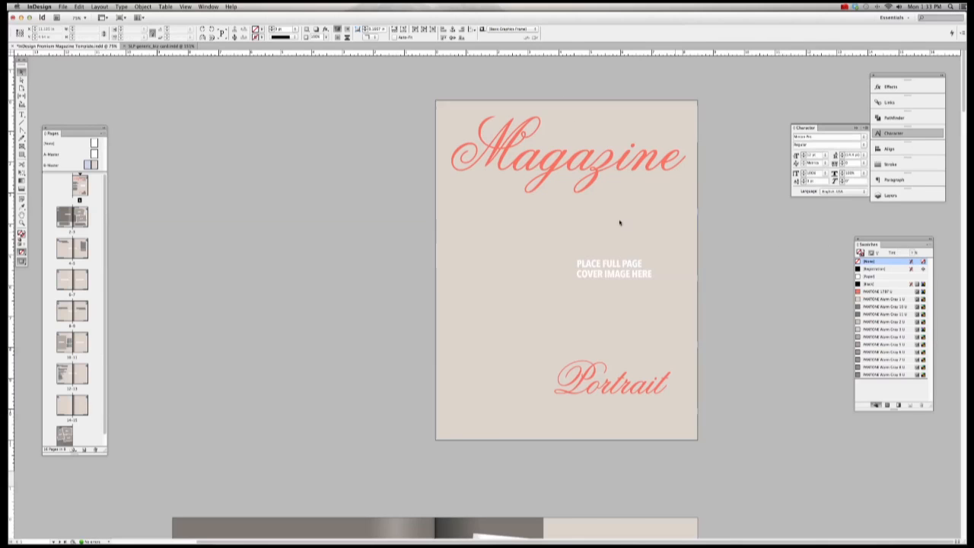
{"action": "left_click_drag", "start_coordinate": [438, 102], "coordinate": [455, 120]}
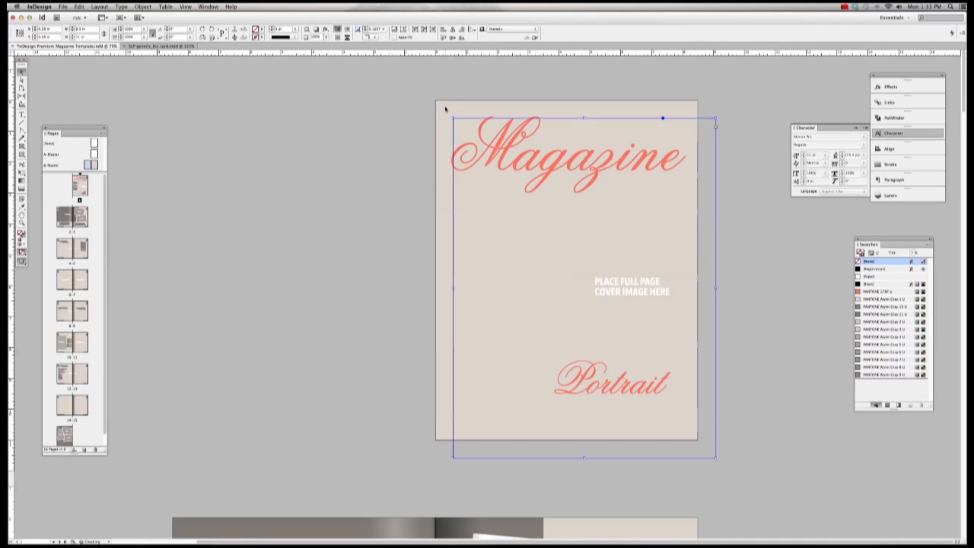
{"action": "left_click", "coordinate": [445, 108]}
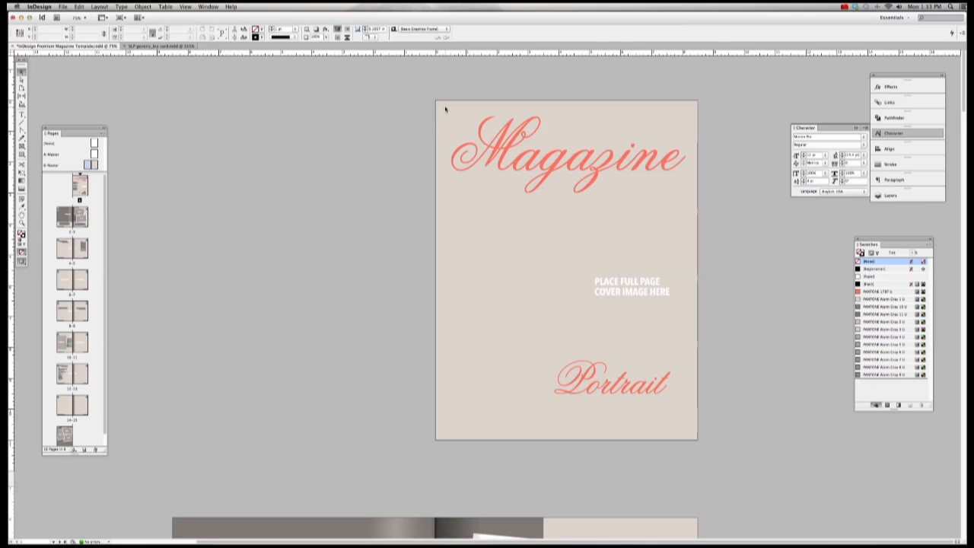
Step: Switch to Normal view and override all master page items on page 1 from the Pages panel menu
{"action": "key", "text": "w"}
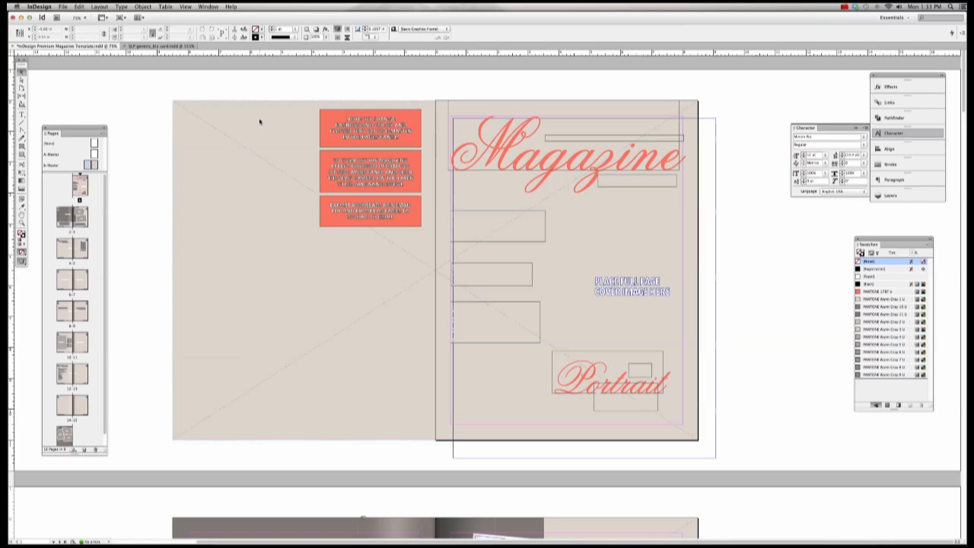
{"action": "left_click", "coordinate": [81, 189]}
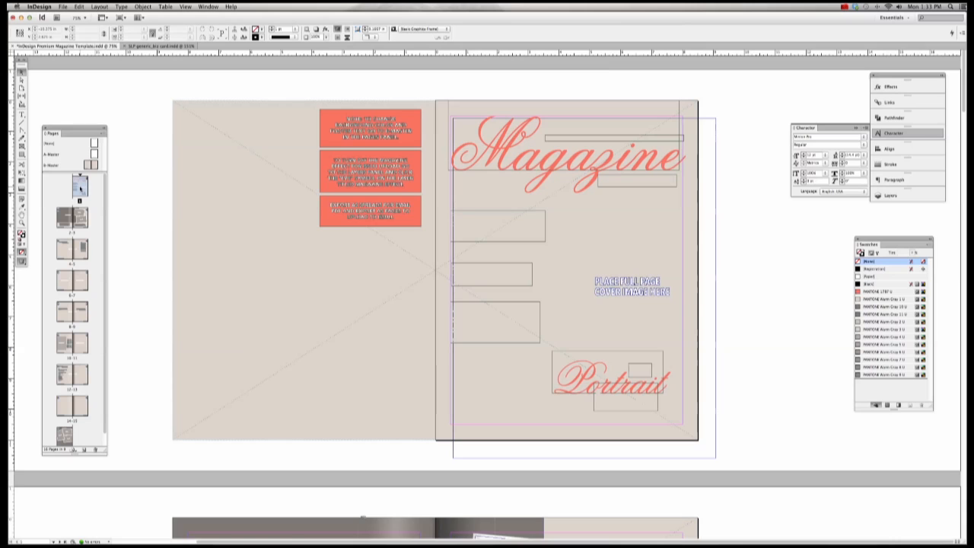
{"action": "left_click", "coordinate": [103, 133]}
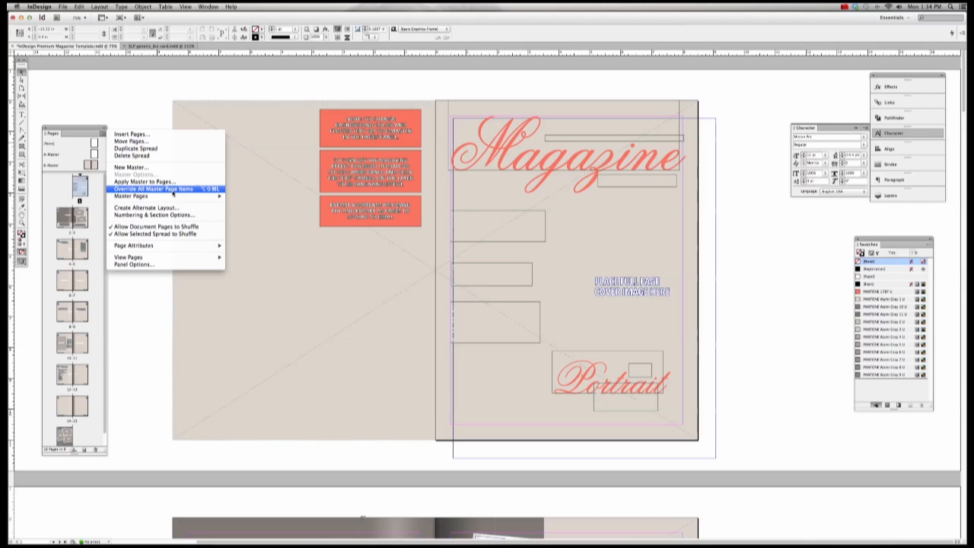
{"action": "left_click", "coordinate": [172, 190]}
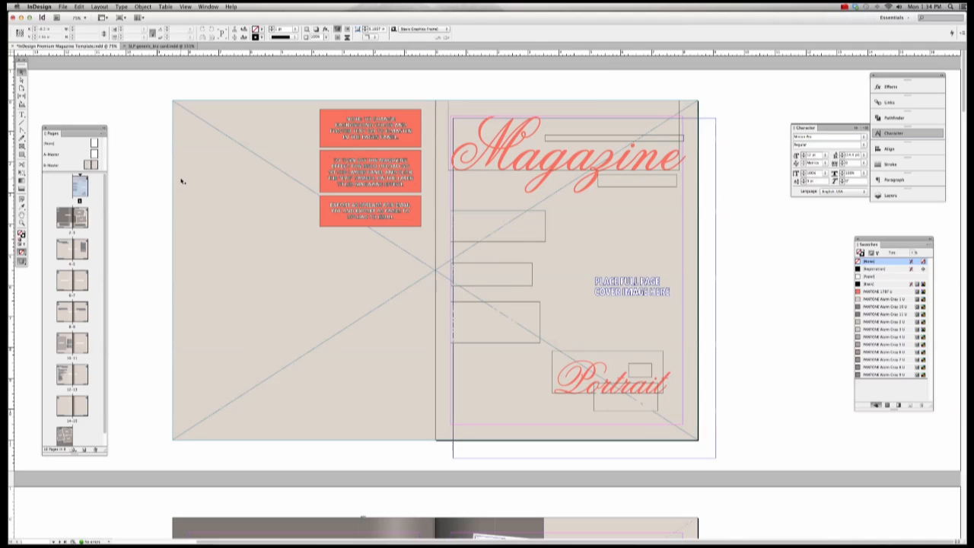
Step: Delete the beige background frame, check spreads 2-3 through 6-7, then return to page 1 in Preview
{"action": "left_click", "coordinate": [182, 182]}
{"action": "key", "text": "Delete"}
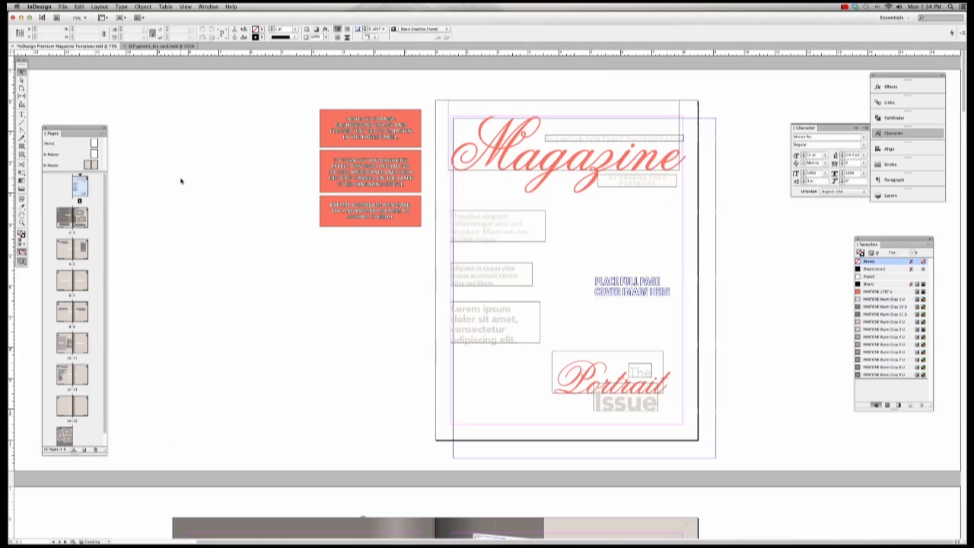
{"action": "double_click", "coordinate": [72, 218]}
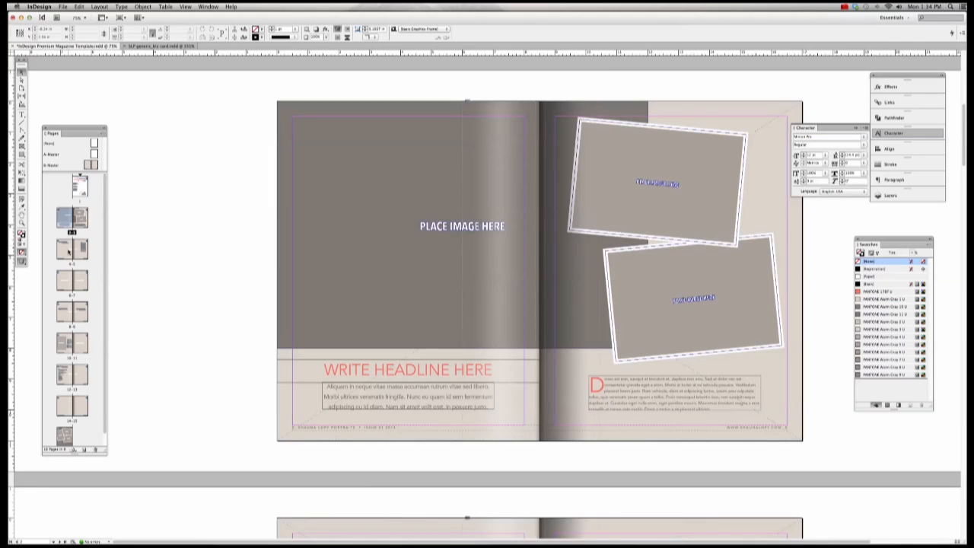
{"action": "double_click", "coordinate": [72, 249]}
{"action": "double_click", "coordinate": [78, 279]}
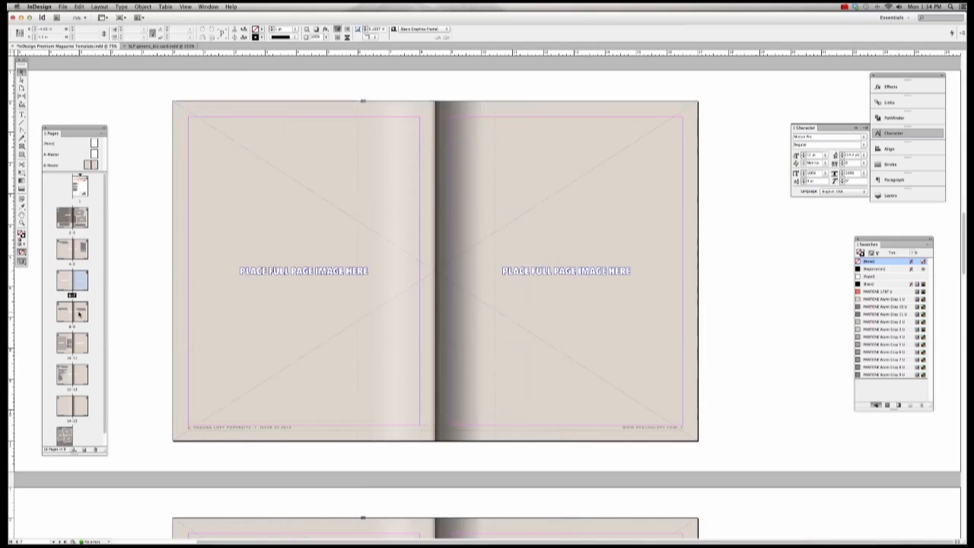
{"action": "double_click", "coordinate": [83, 184]}
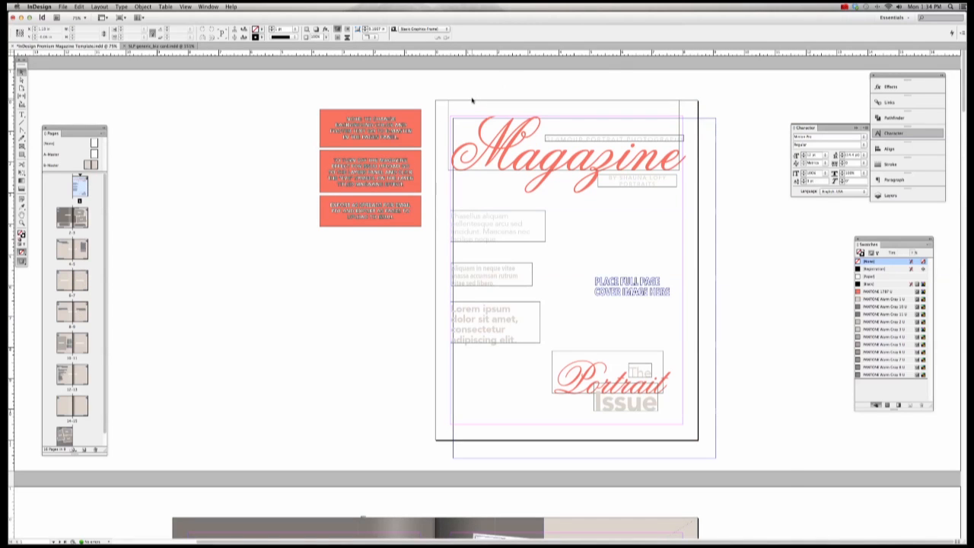
{"action": "key", "text": "w"}
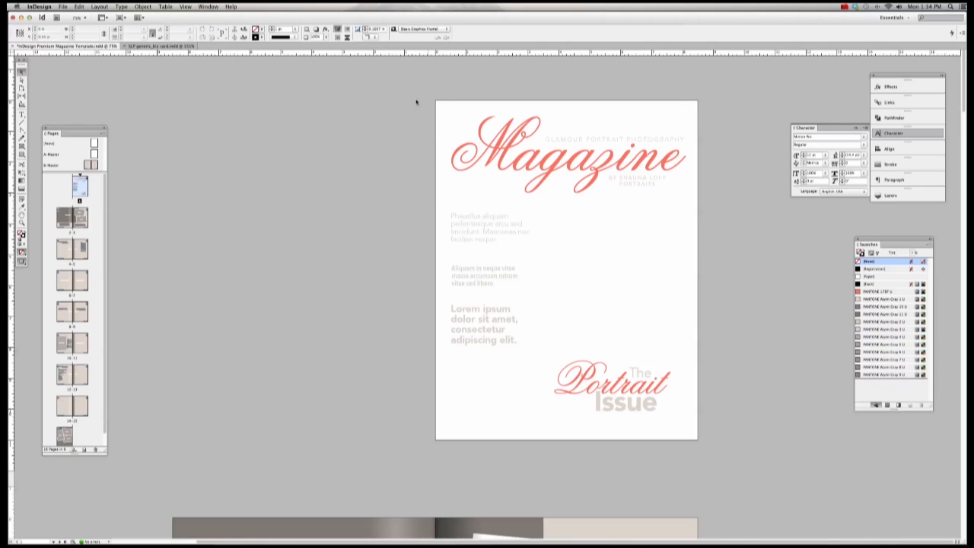
{"action": "left_click", "coordinate": [22, 145]}
Step: Replace the stray corner frame with a rectangle frame spanning the whole cover page, then open File > Place
{"action": "left_click_drag", "start_coordinate": [436, 101], "coordinate": [455, 122]}
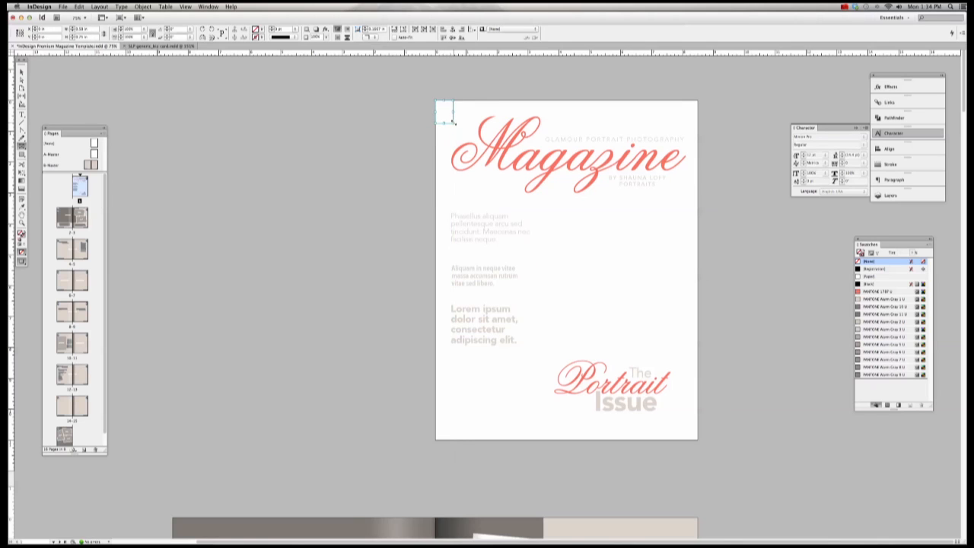
{"action": "key", "text": "Delete"}
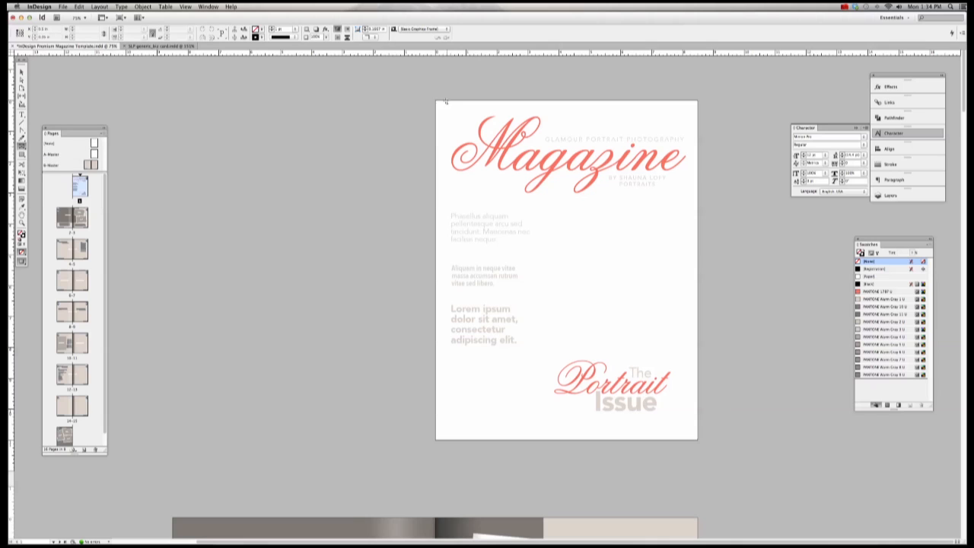
{"action": "left_click_drag", "start_coordinate": [436, 101], "coordinate": [700, 440]}
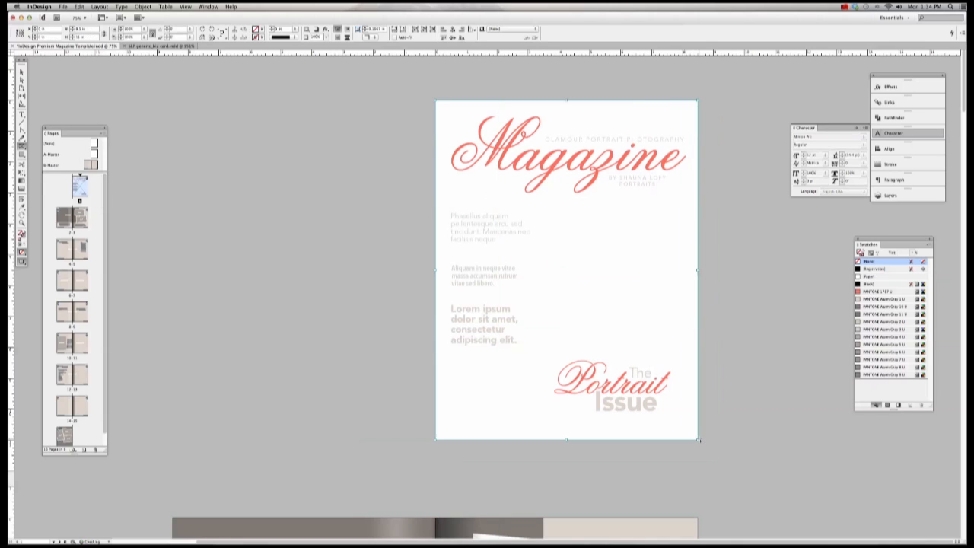
{"action": "left_click", "coordinate": [63, 6]}
{"action": "left_click", "coordinate": [76, 111]}
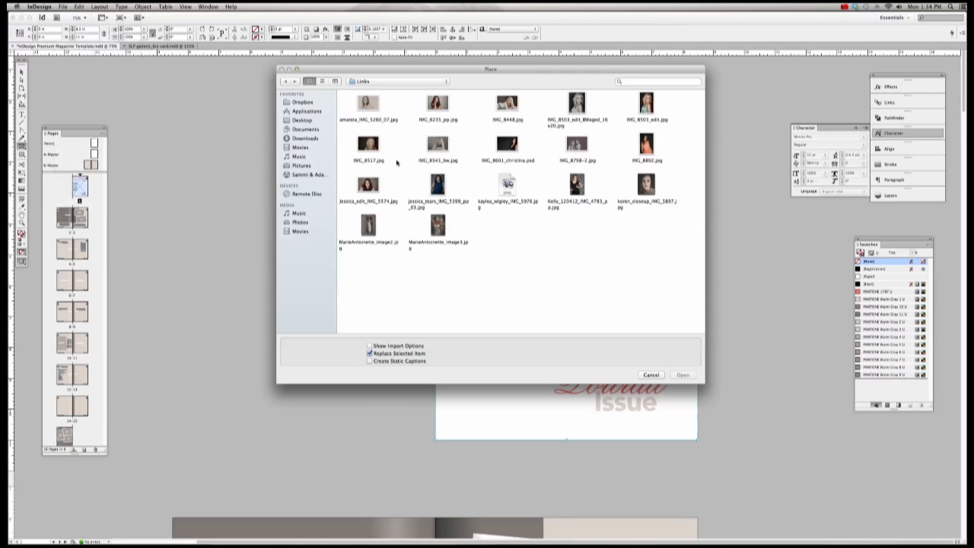
Step: Place the aged black-and-white portrait IMG_8503_edit_BWaged into the cover frame
{"action": "double_click", "coordinate": [577, 103]}
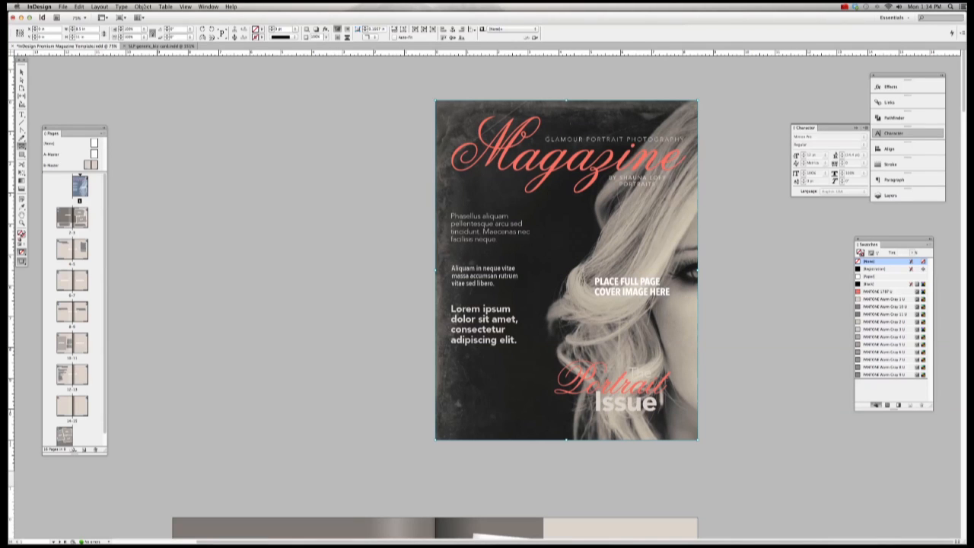
{"action": "left_click", "coordinate": [143, 7]}
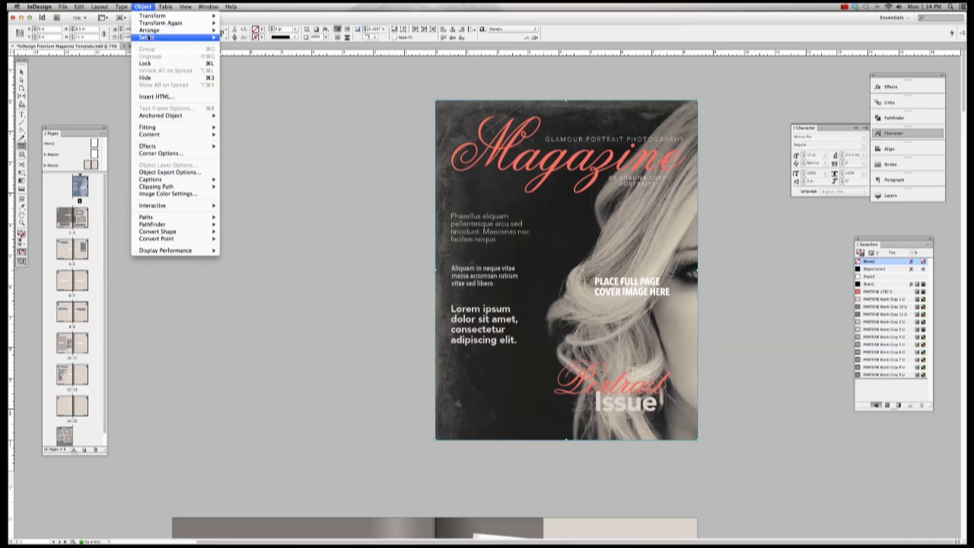
Step: Send the portrait to the back and fit its content proportionally in the frame
{"action": "left_click", "coordinate": [283, 80]}
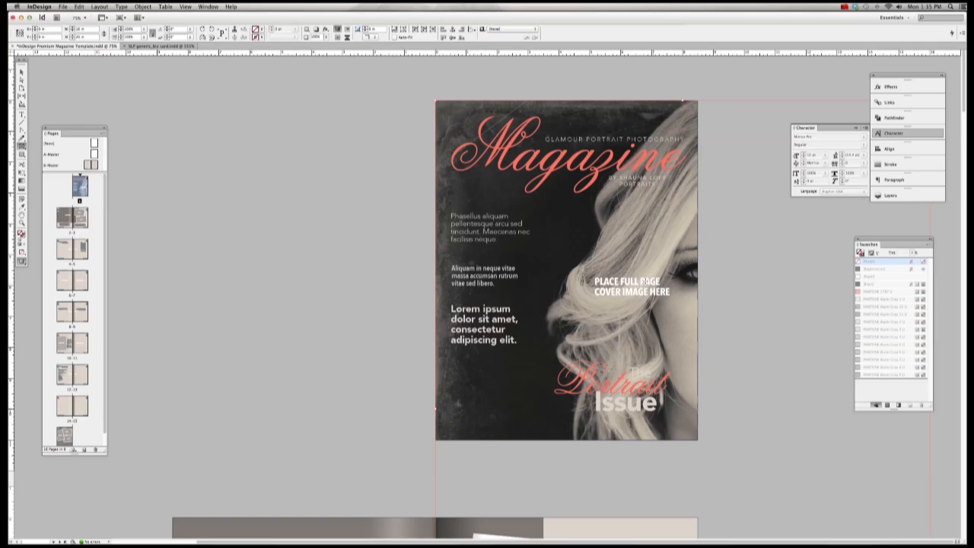
{"action": "left_click", "coordinate": [143, 6]}
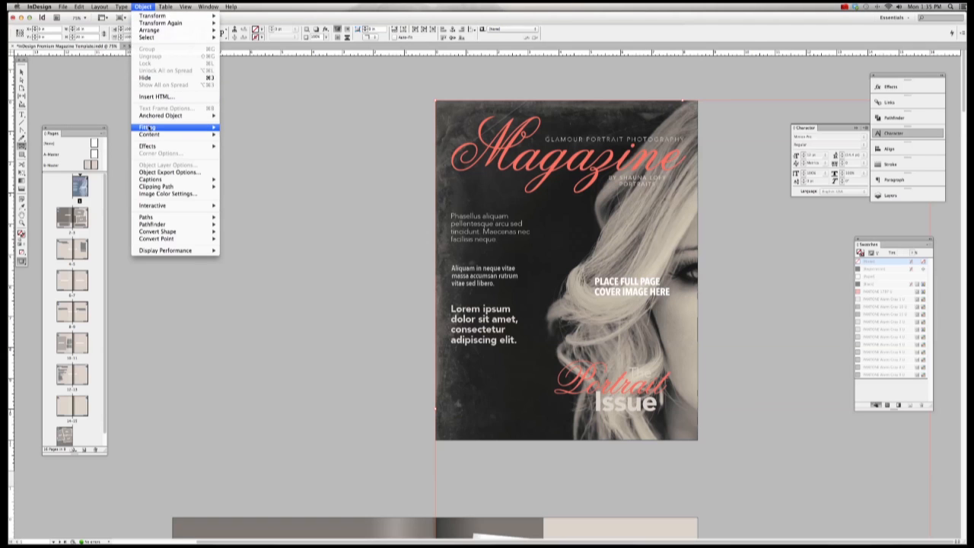
{"action": "mouse_move", "coordinate": [175, 127]}
{"action": "left_click", "coordinate": [259, 134]}
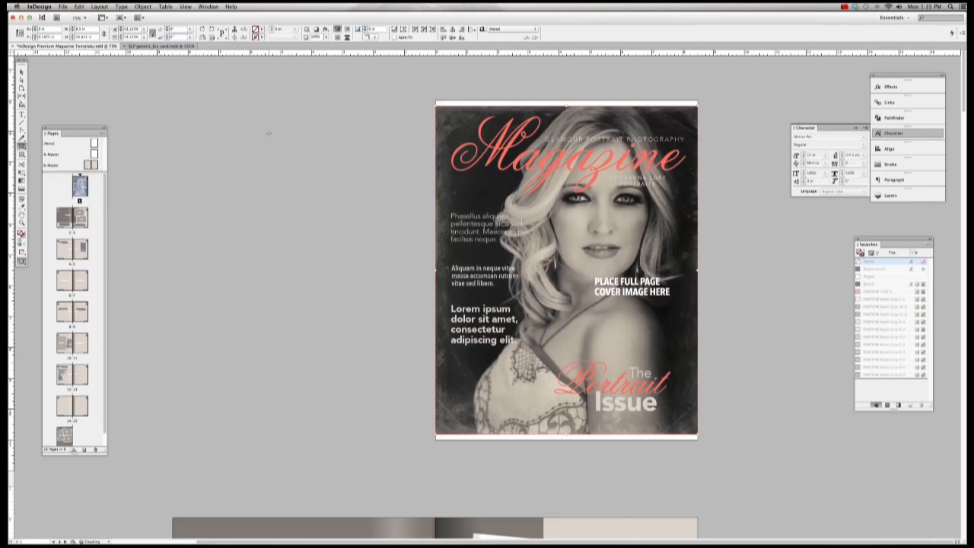
{"action": "scroll", "coordinate": [482, 153], "scroll_direction": "left", "scroll_amount": 2}
{"action": "scroll", "coordinate": [546, 106], "scroll_direction": "right", "scroll_amount": 2}
Step: Stretch the photo frame's top and bottom edges out to the page edges
{"action": "left_click", "coordinate": [22, 79]}
{"action": "left_click_drag", "start_coordinate": [566, 104], "coordinate": [565, 100]}
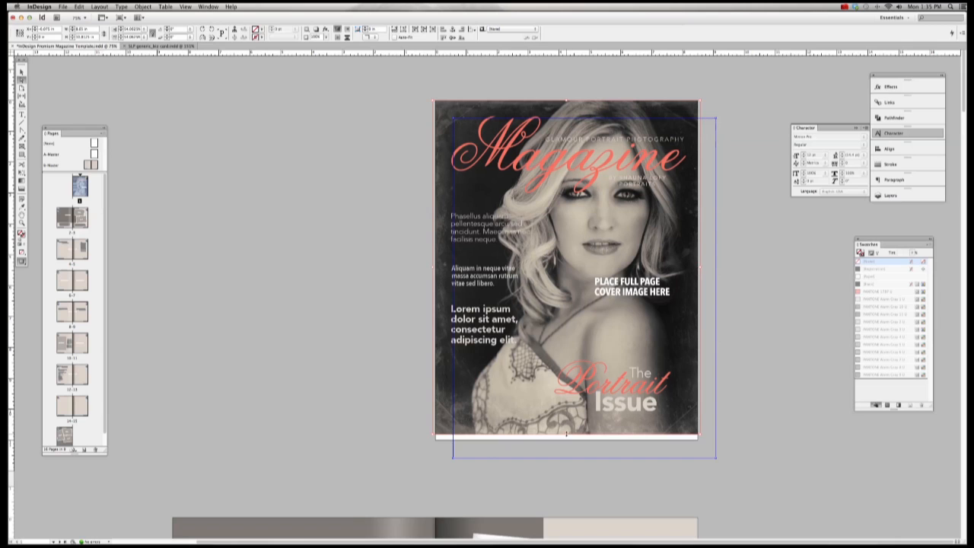
{"action": "left_click_drag", "start_coordinate": [566, 435], "coordinate": [567, 441]}
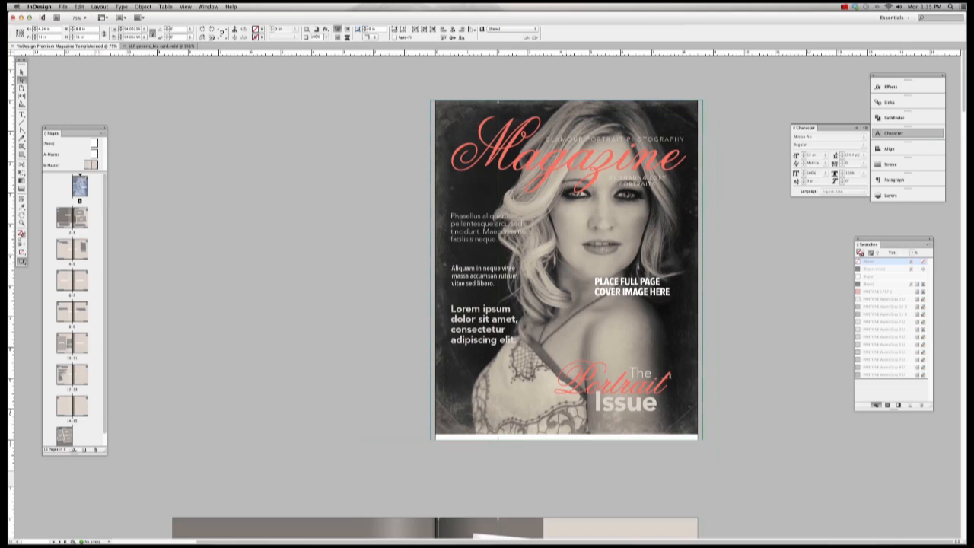
{"action": "left_click", "coordinate": [754, 257]}
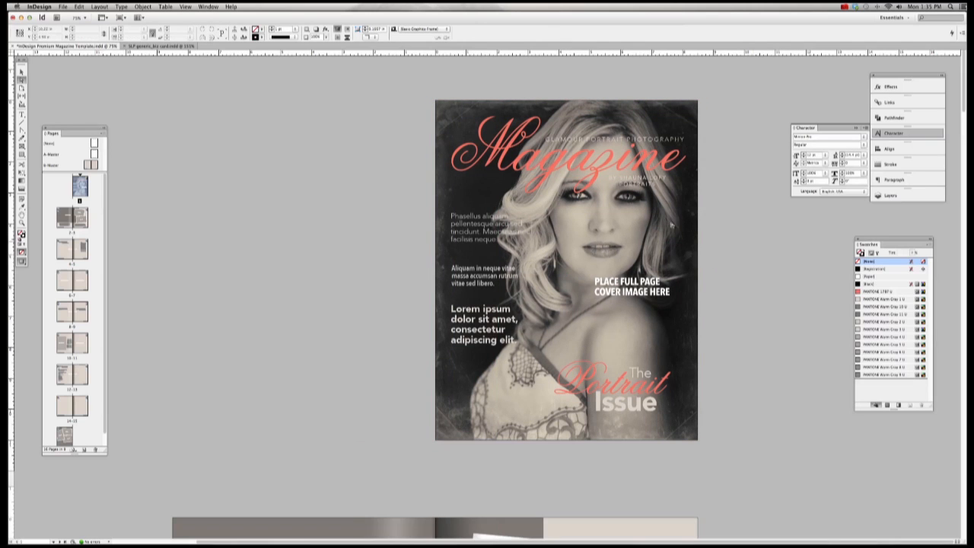
Step: Select the Magazine title's text frame on the cover
{"action": "left_click", "coordinate": [701, 170]}
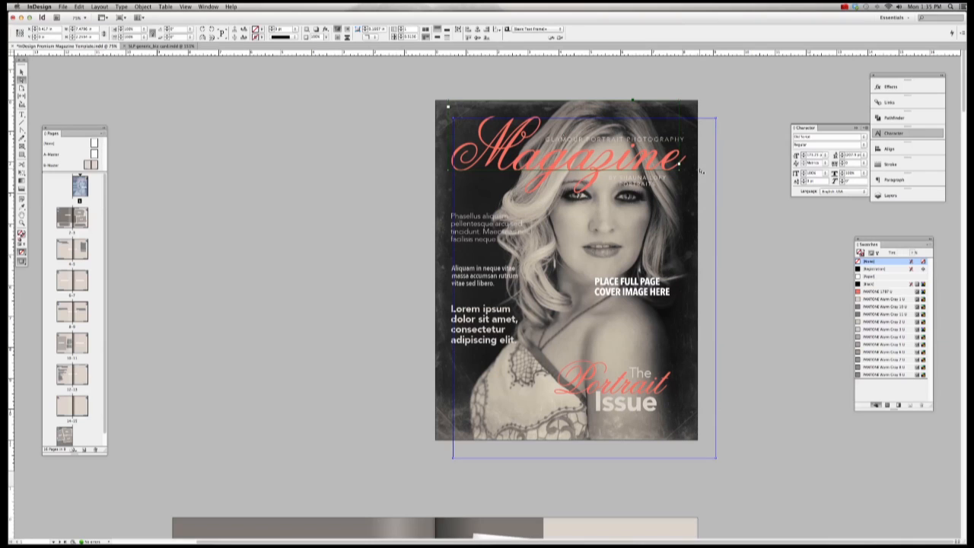
{"action": "left_click", "coordinate": [366, 128]}
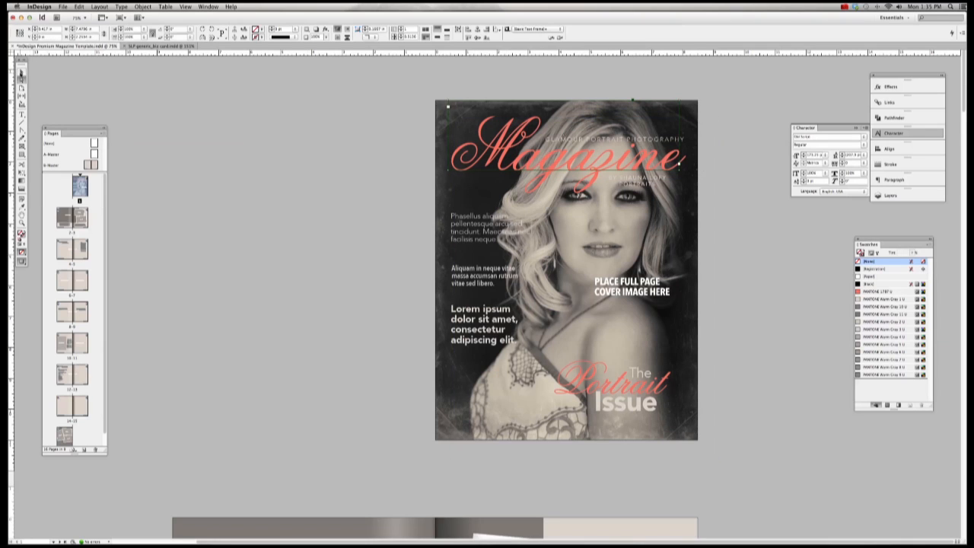
{"action": "left_click", "coordinate": [587, 192]}
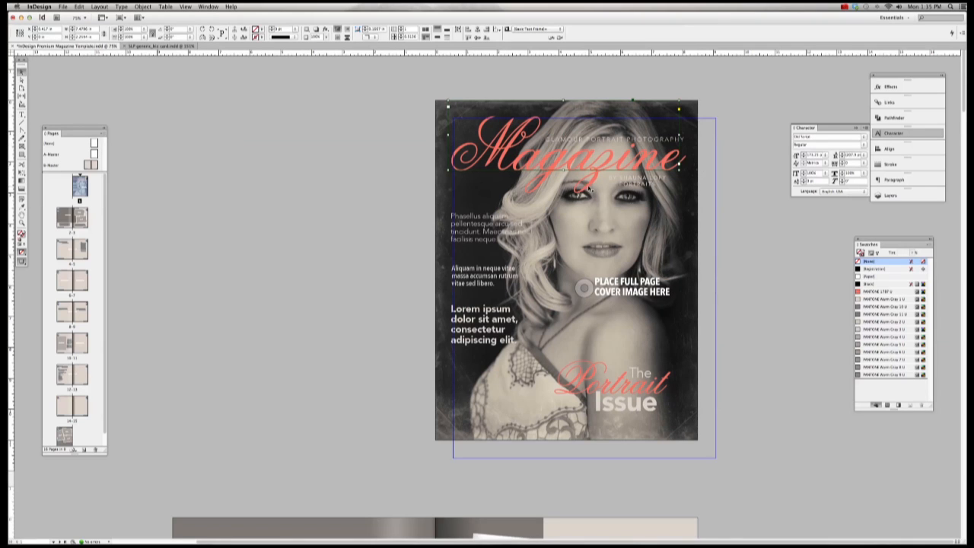
{"action": "left_click", "coordinate": [578, 171]}
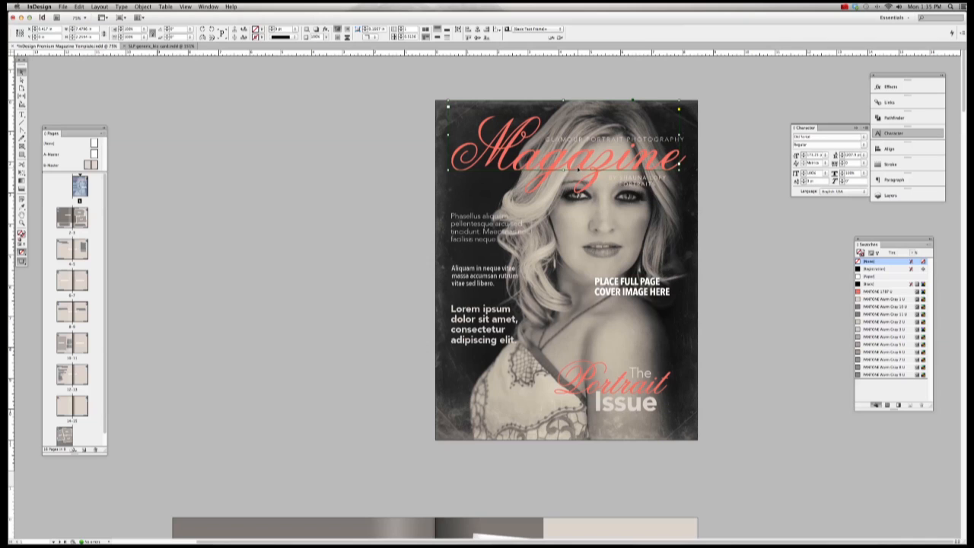
{"action": "left_click", "coordinate": [342, 83]}
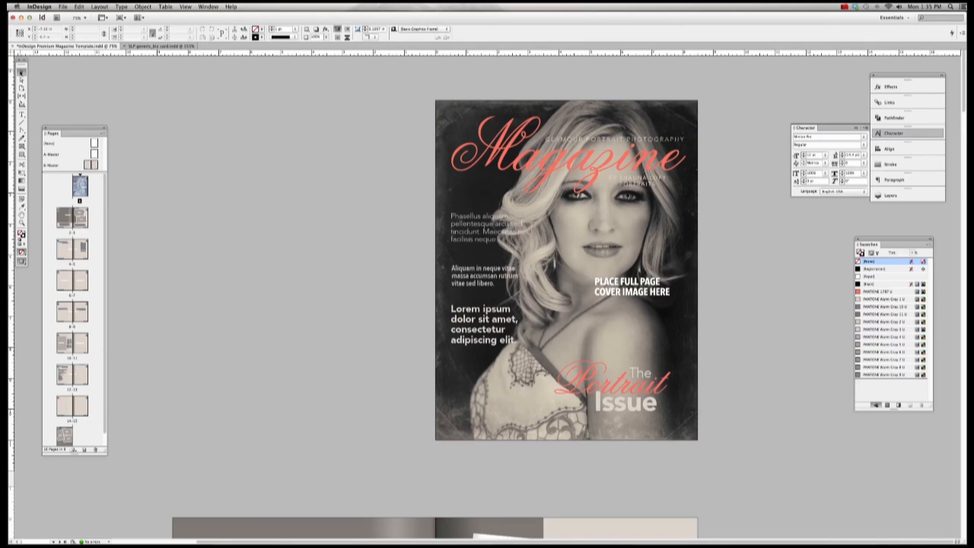
{"action": "left_click", "coordinate": [468, 145]}
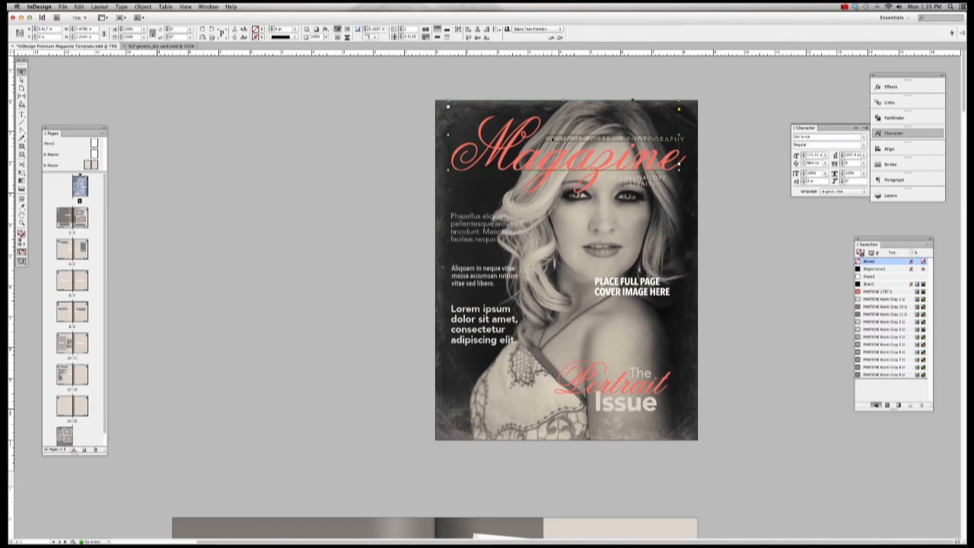
Step: Nudge the masthead and tagline frames up twice and slightly to the left
{"action": "left_click", "coordinate": [523, 138]}
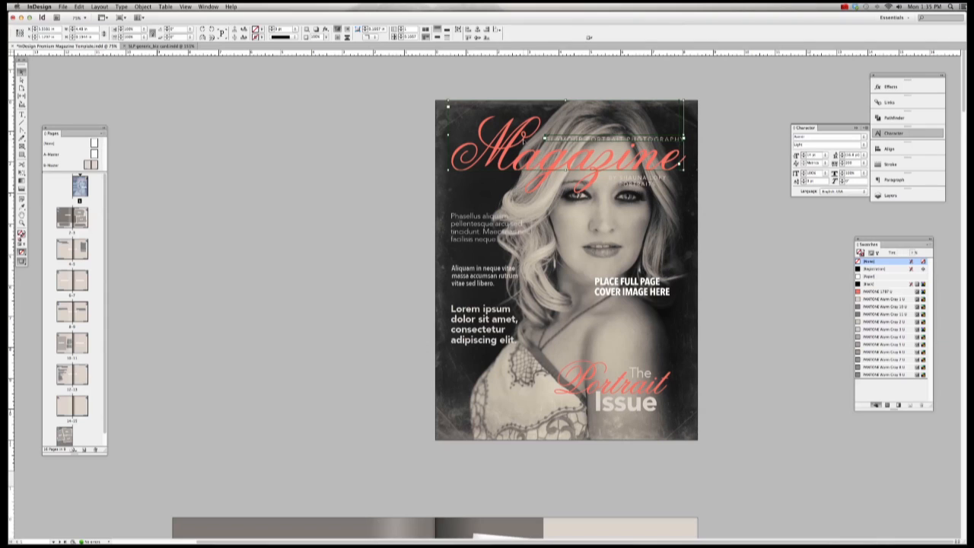
{"action": "key", "text": "shift+Up"}
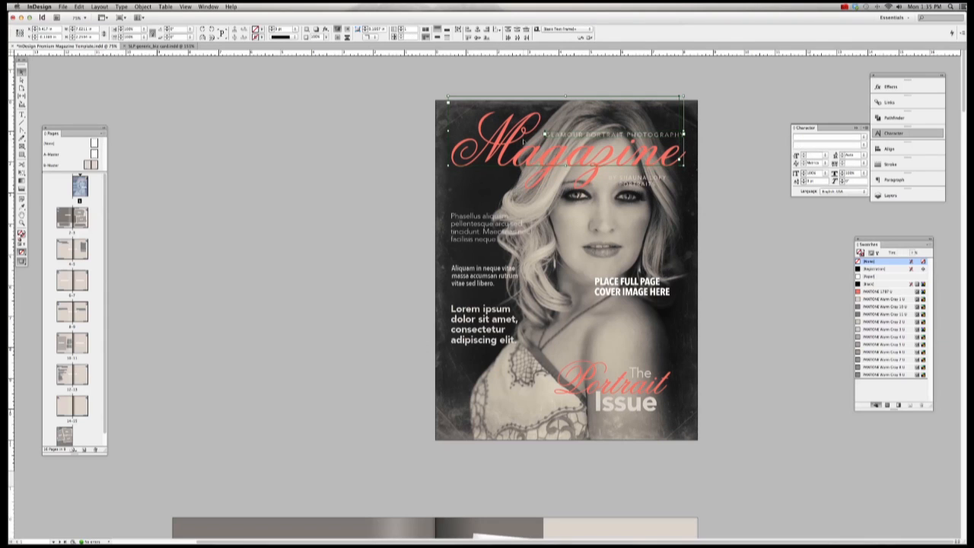
{"action": "key", "text": "shift+Up"}
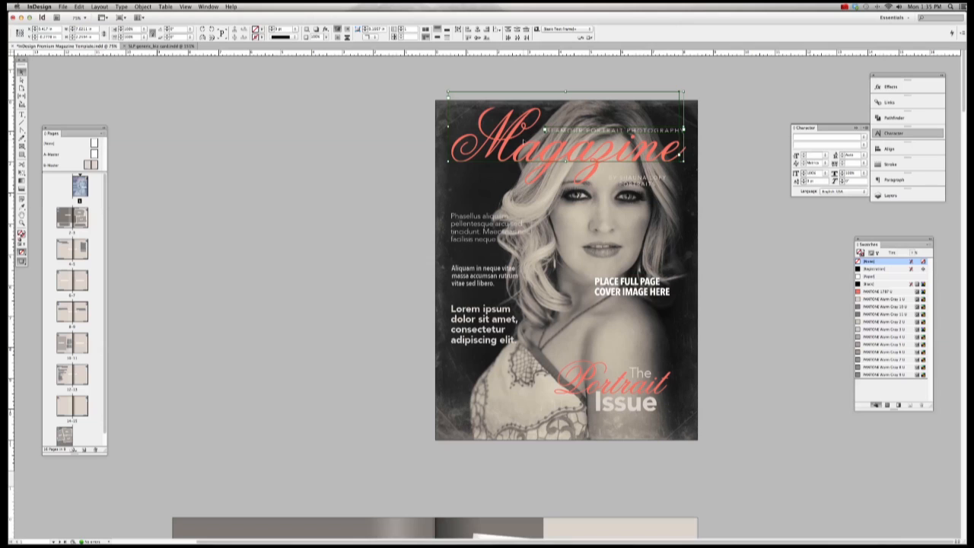
{"action": "key", "text": "Left"}
{"action": "key", "text": "Left"}
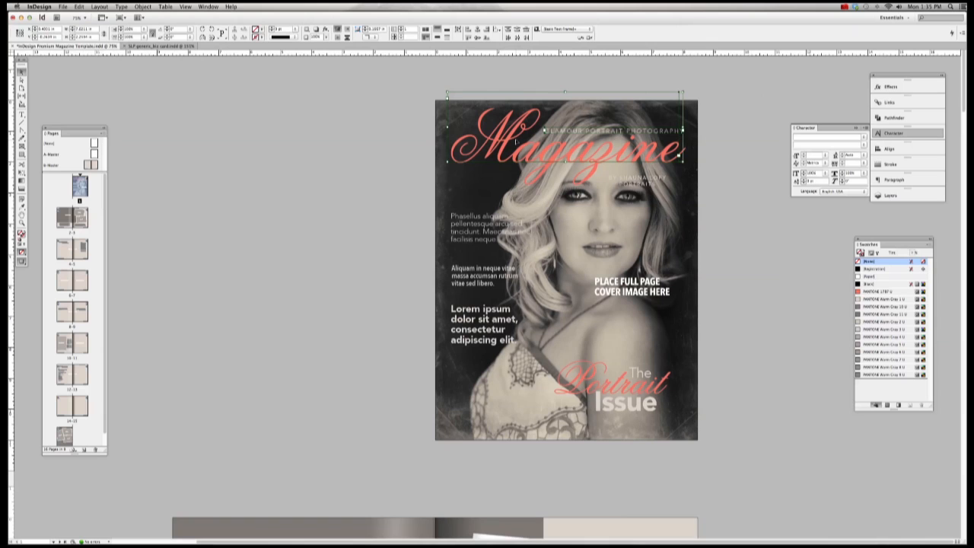
Step: Move the photographer byline left so it sits just beneath the Magazine title
{"action": "left_click", "coordinate": [748, 160]}
{"action": "scroll", "coordinate": [748, 159], "scroll_direction": "left", "scroll_amount": 3}
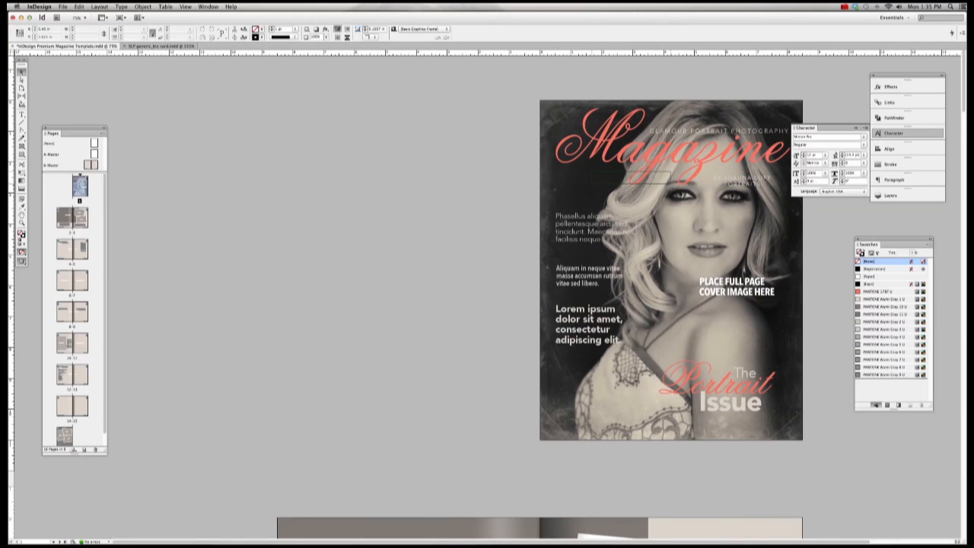
{"action": "left_click_drag", "start_coordinate": [593, 175], "coordinate": [587, 174]}
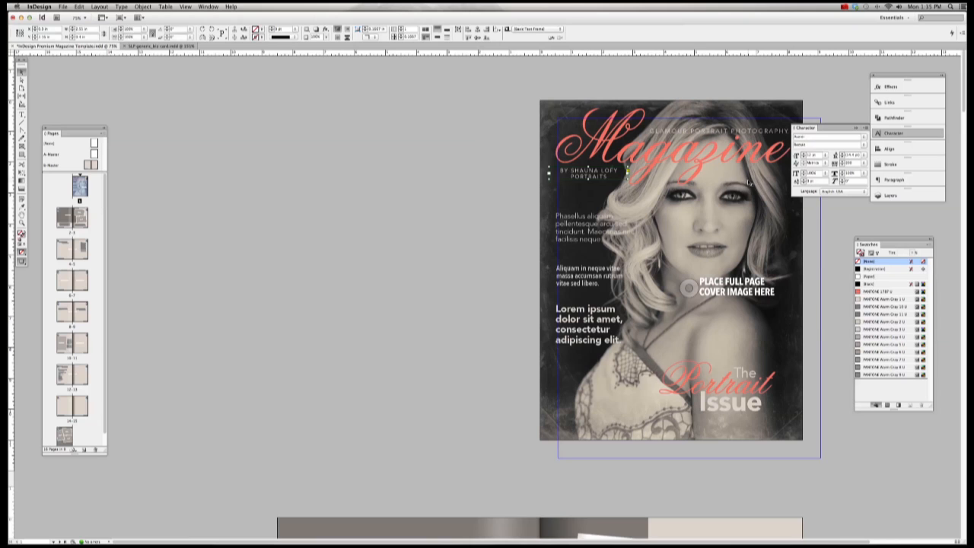
{"action": "scroll", "coordinate": [740, 173], "scroll_direction": "right", "scroll_amount": 3}
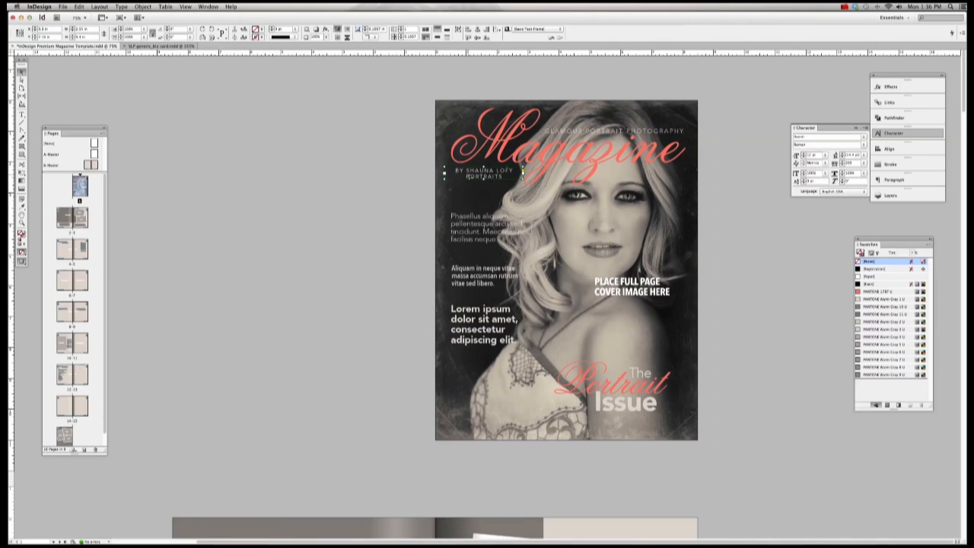
{"action": "left_click_drag", "start_coordinate": [481, 174], "coordinate": [484, 172]}
Step: Delete the PLACE FULL PAGE COVER IMAGE HERE placeholder caption from the cover
{"action": "left_click", "coordinate": [753, 158]}
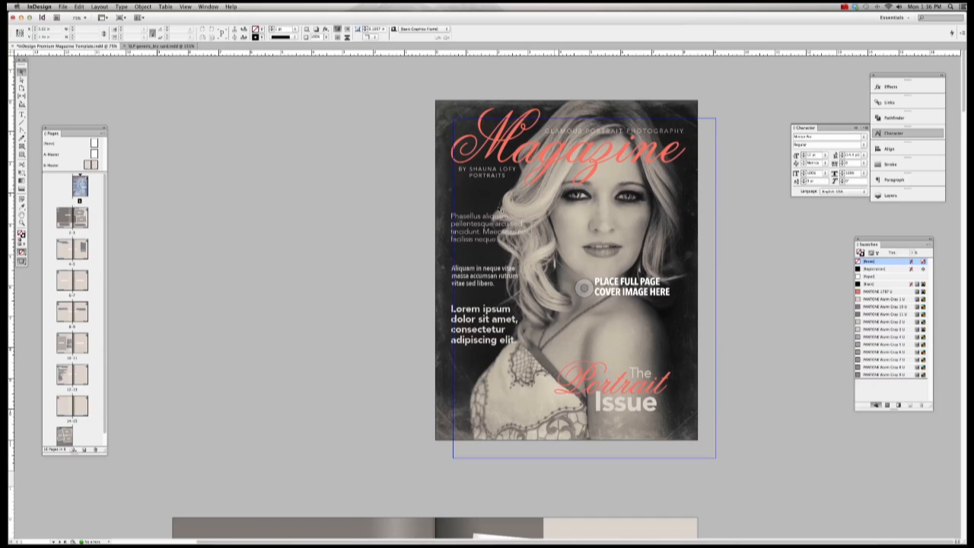
{"action": "left_click", "coordinate": [487, 276]}
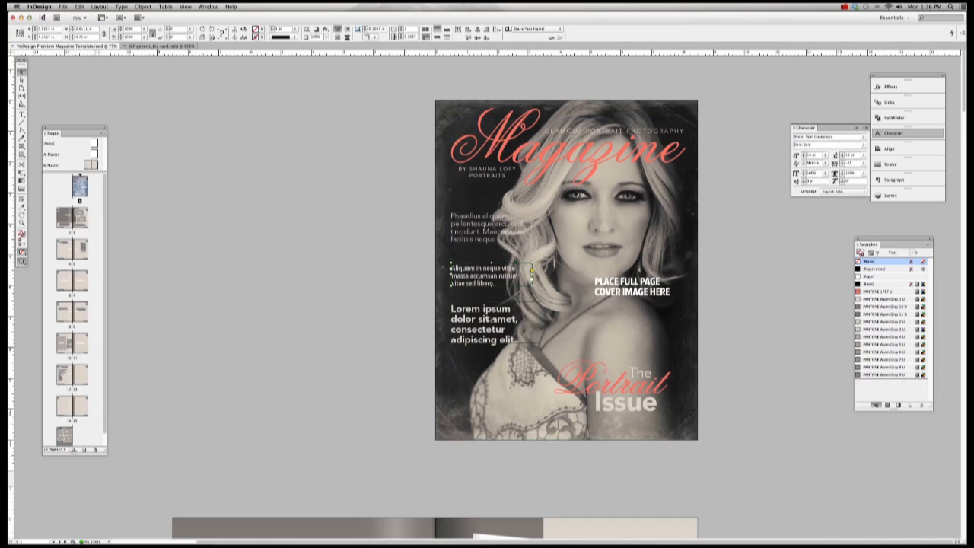
{"action": "left_click", "coordinate": [491, 320]}
{"action": "left_click", "coordinate": [470, 467]}
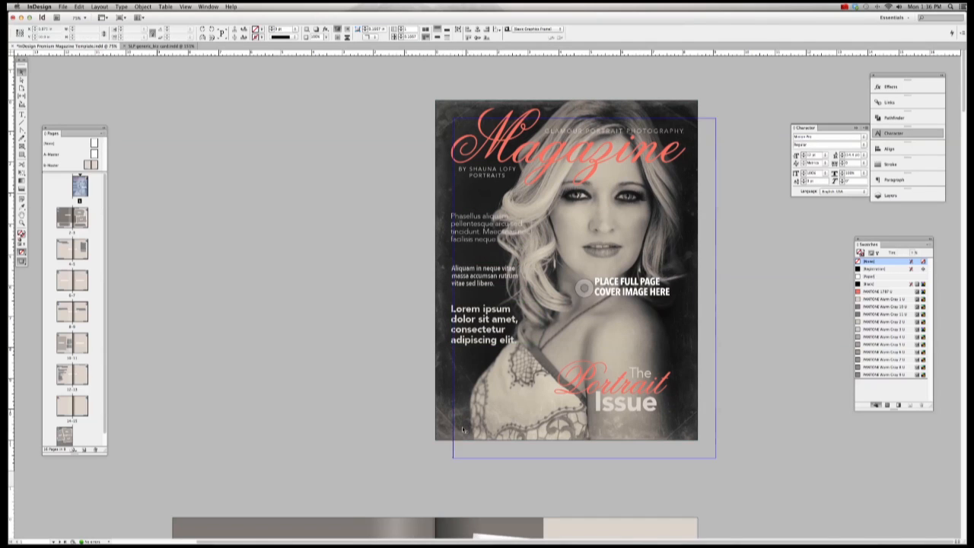
{"action": "left_click", "coordinate": [457, 411]}
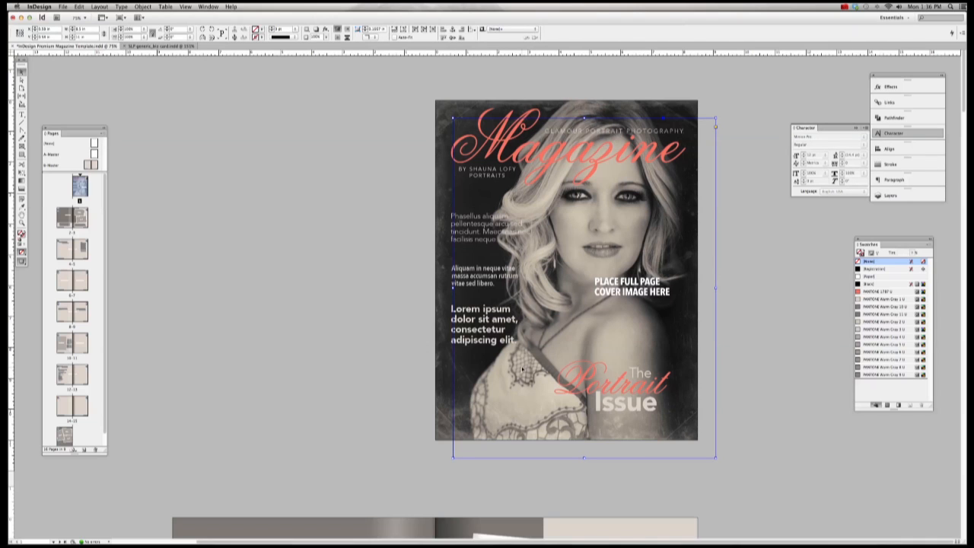
{"action": "key", "text": "Delete"}
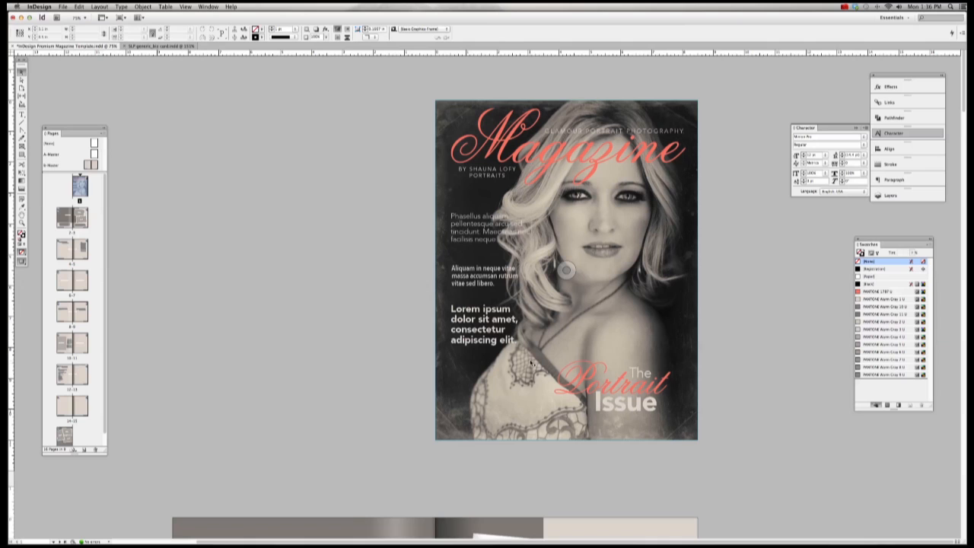
Step: Inspect the Phasellus aliquam, Aliquam in neque vitae and Lorem ipsum text frames
{"action": "left_click", "coordinate": [487, 232]}
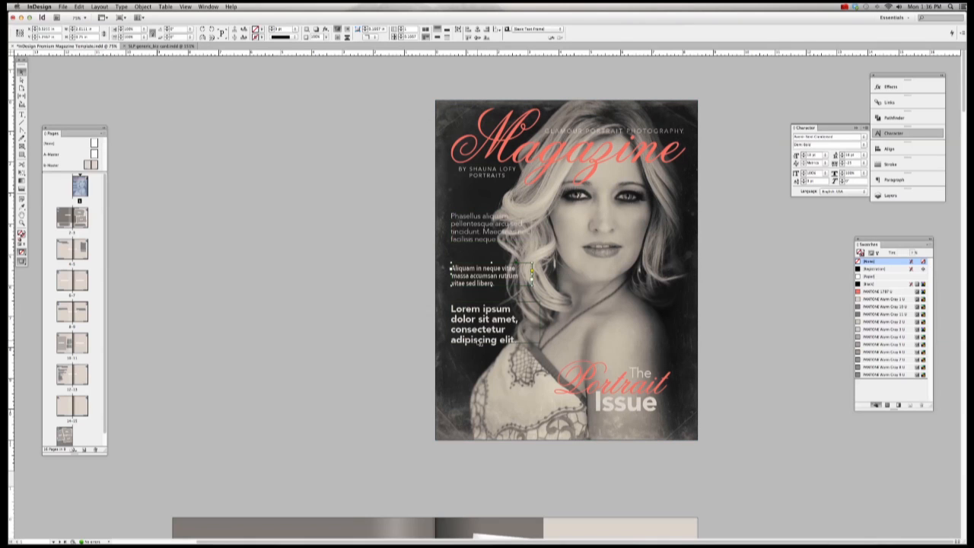
{"action": "left_click", "coordinate": [472, 276]}
{"action": "left_click", "coordinate": [475, 323]}
{"action": "left_click", "coordinate": [379, 248]}
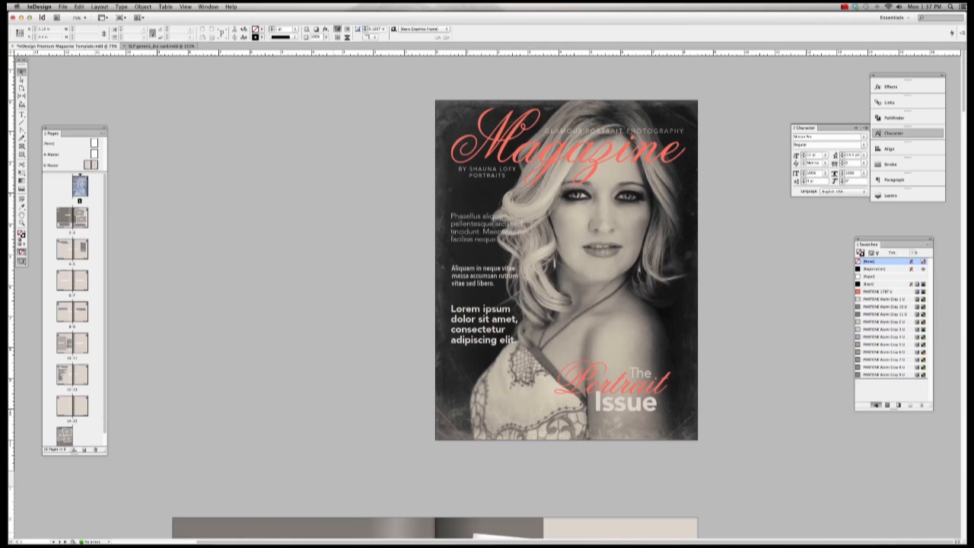
Step: Copy the sticky note's three lines inviting readers to view the portrait gallery online
{"action": "mouse_move", "coordinate": [335, 531]}
{"action": "left_click", "coordinate": [285, 528]}
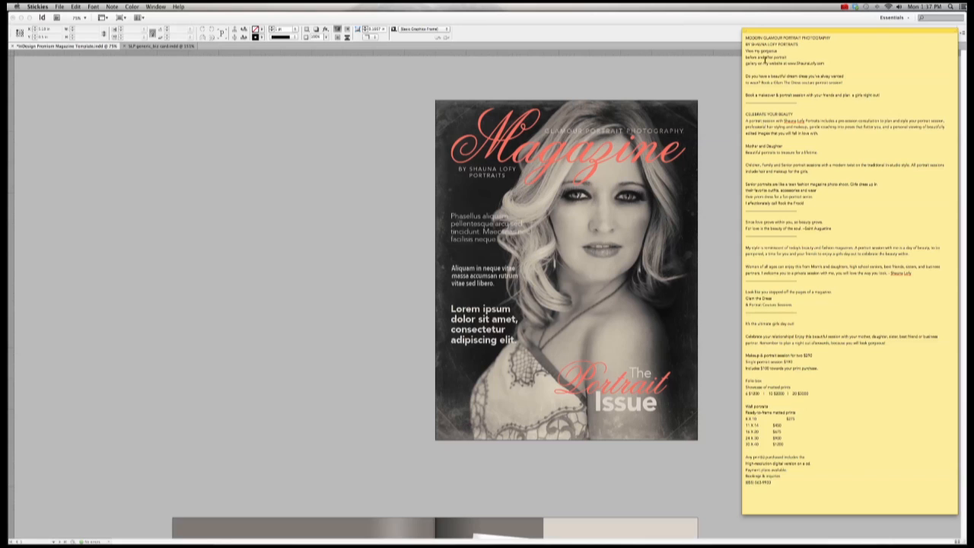
{"action": "left_click_drag", "start_coordinate": [746, 50], "coordinate": [827, 64]}
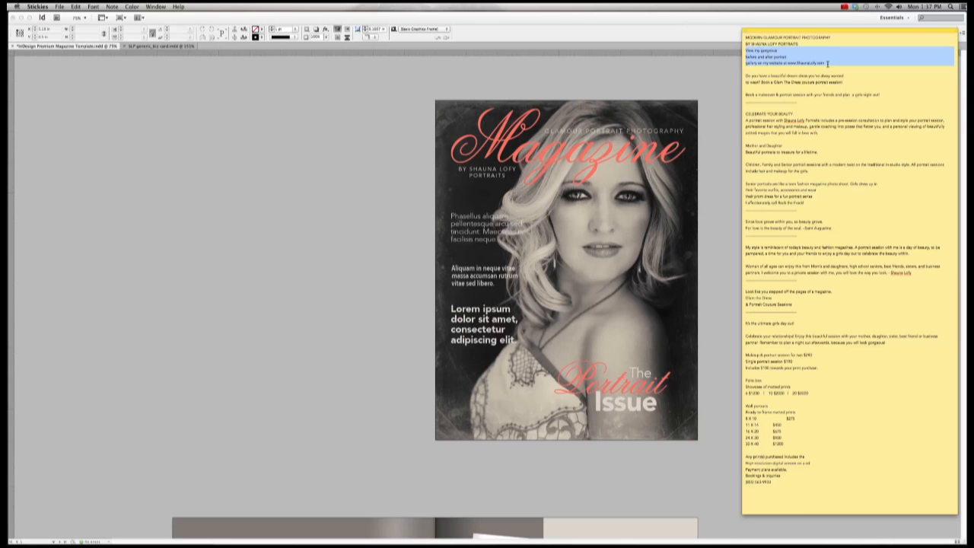
{"action": "left_click_drag", "start_coordinate": [827, 64], "coordinate": [825, 63]}
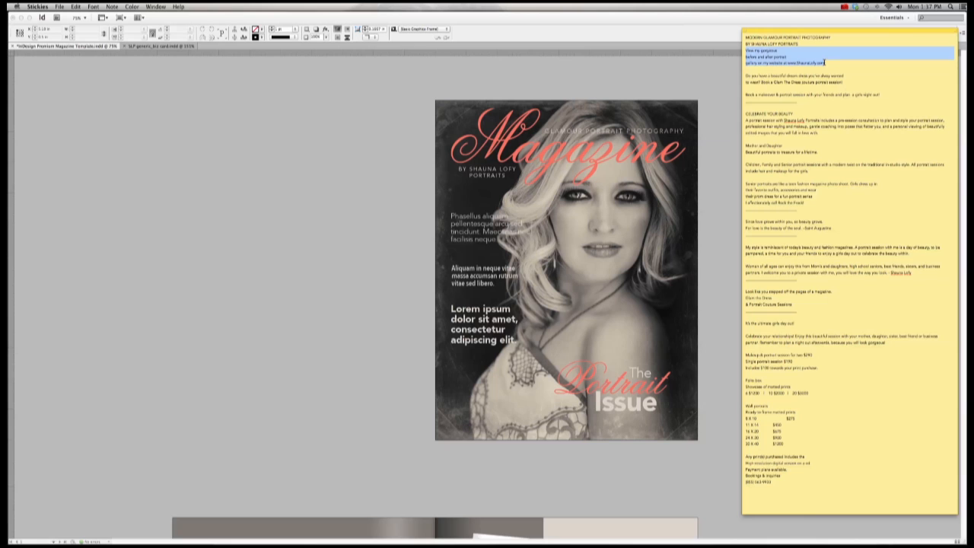
{"action": "key", "text": "super+c"}
Step: Paste the gallery invitation over the cover's first Phasellus aliquam placeholder paragraph and zoom in
{"action": "left_click", "coordinate": [734, 85]}
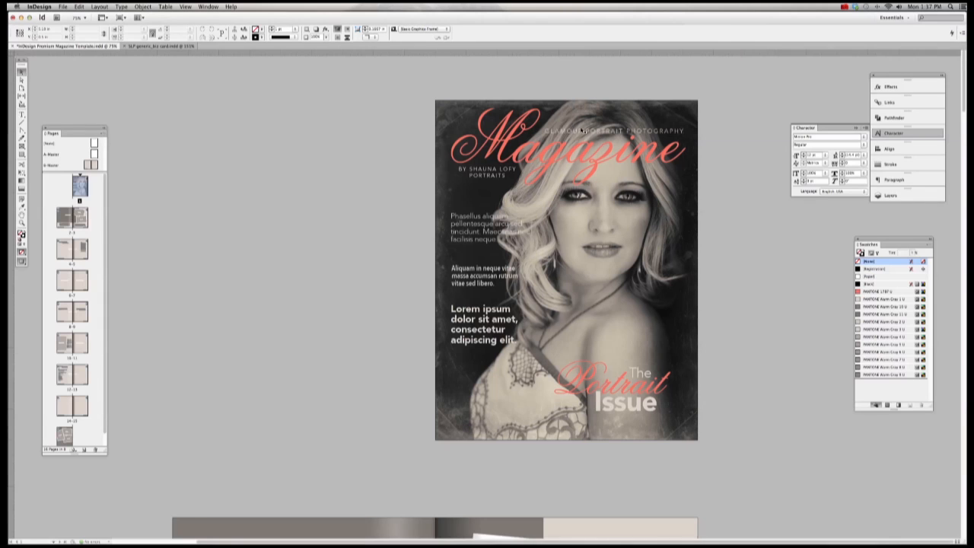
{"action": "left_click", "coordinate": [22, 112]}
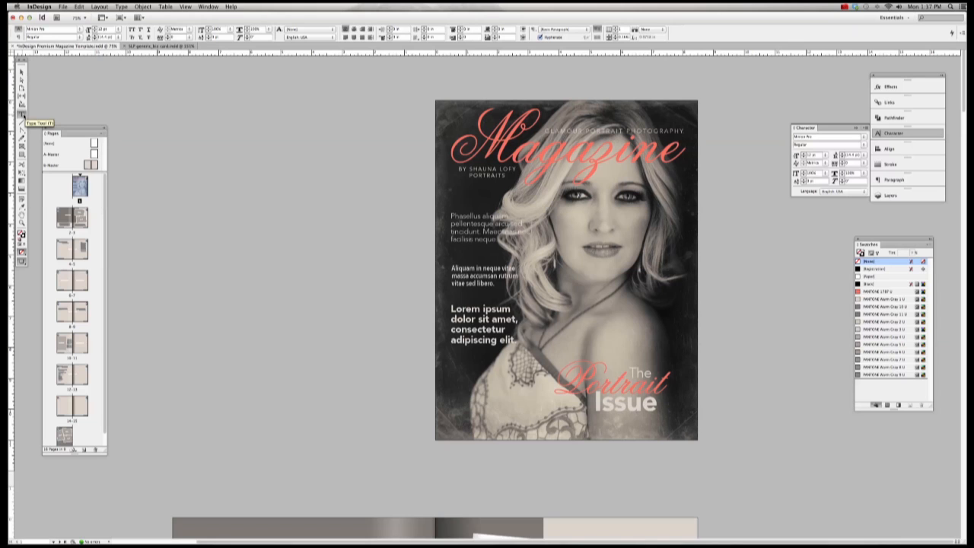
{"action": "left_click_drag", "start_coordinate": [451, 216], "coordinate": [498, 239]}
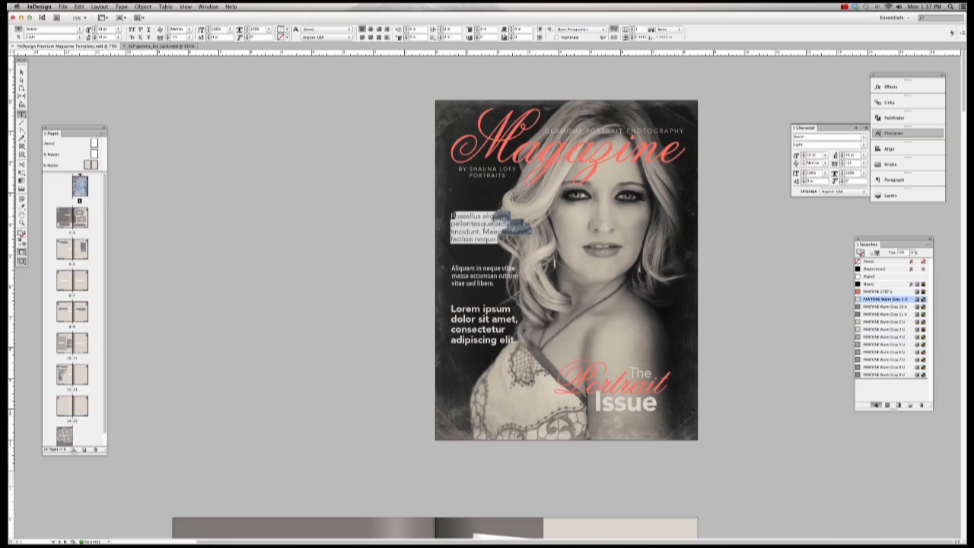
{"action": "left_click", "coordinate": [450, 216]}
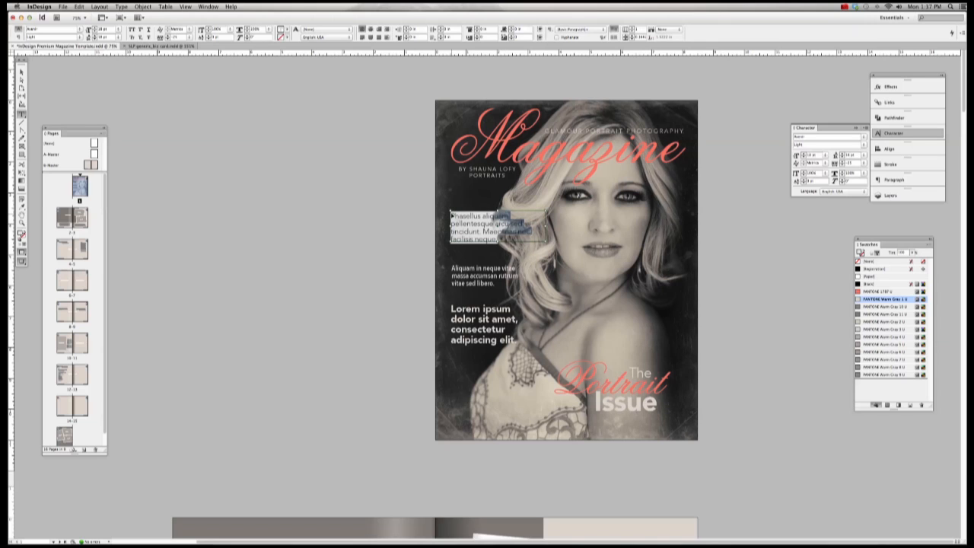
{"action": "key", "text": "super+v"}
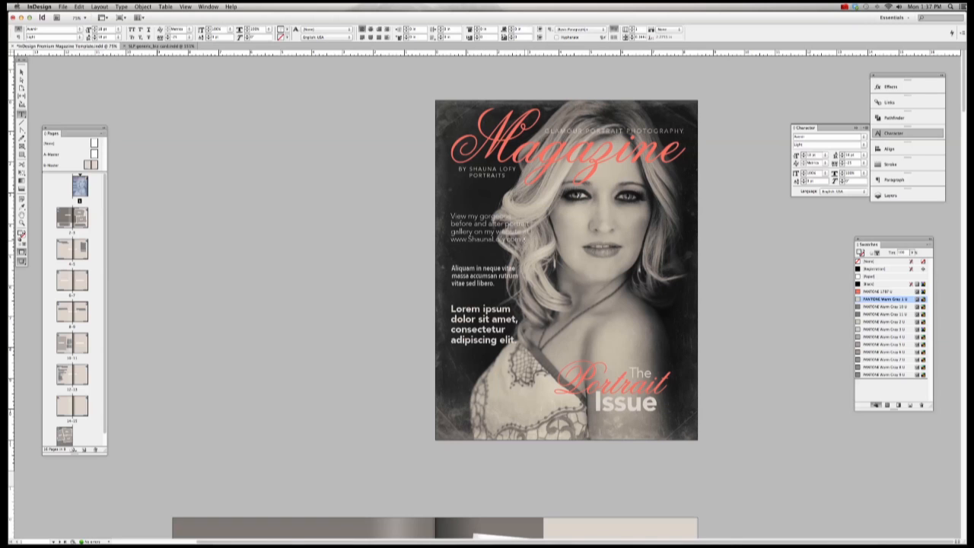
{"action": "left_click_drag", "start_coordinate": [525, 240], "coordinate": [579, 263]}
{"action": "key", "text": "super+space"}
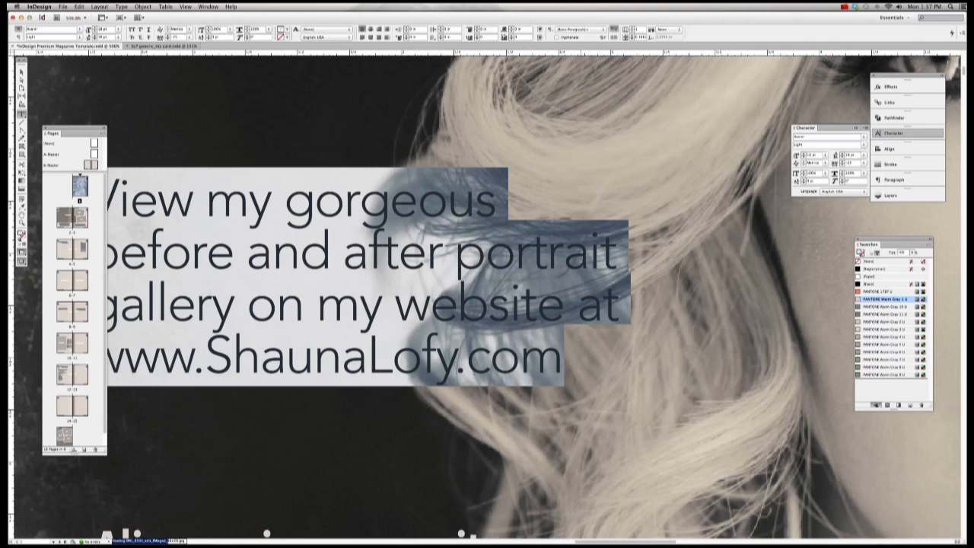
Step: Set the gallery paragraph in Avenir Light, undoing a trial PANTONE 1787 U colour
{"action": "key", "text": "super+minus"}
{"action": "key", "text": "super+minus"}
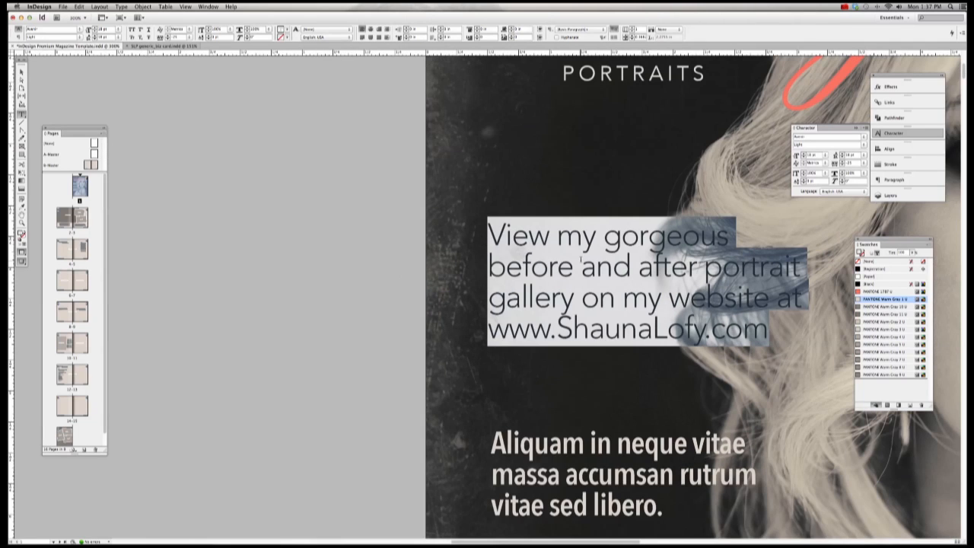
{"action": "scroll", "coordinate": [581, 262], "scroll_direction": "right", "scroll_amount": 10}
{"action": "scroll", "coordinate": [614, 270], "scroll_direction": "left", "scroll_amount": 7}
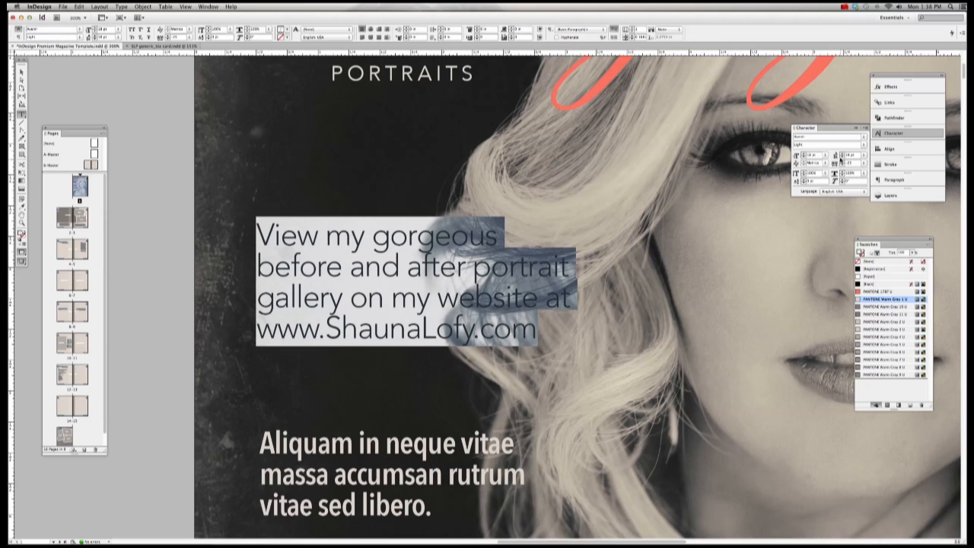
{"action": "left_click", "coordinate": [864, 137]}
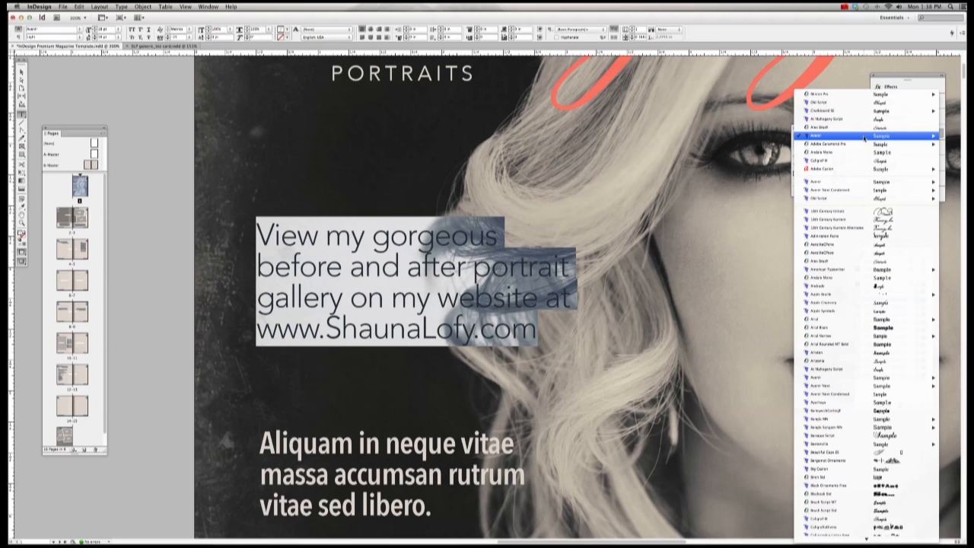
{"action": "left_click", "coordinate": [842, 142]}
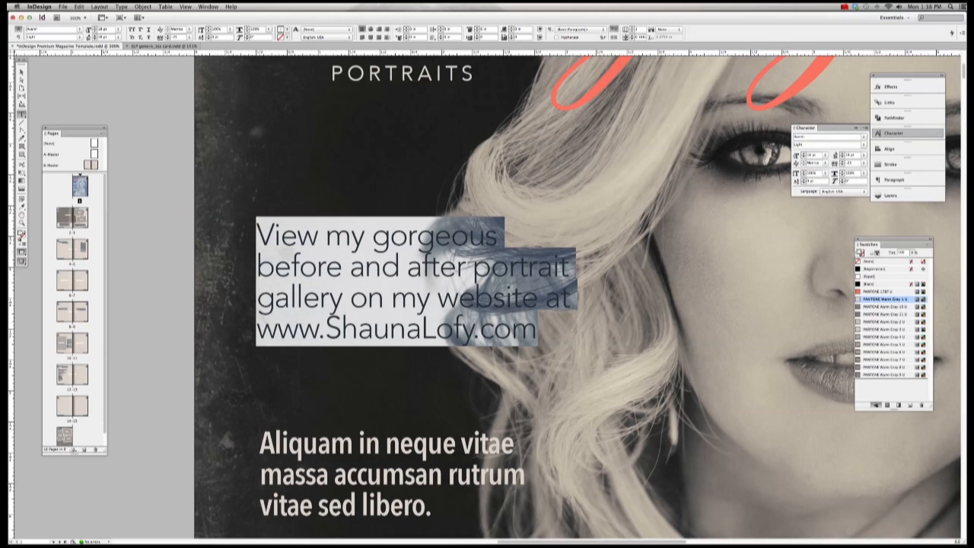
{"action": "left_click", "coordinate": [883, 291]}
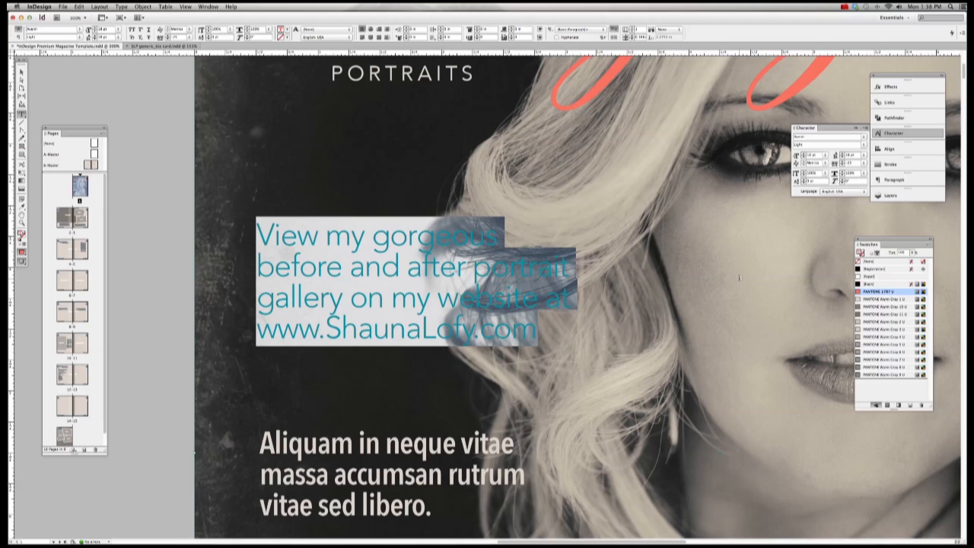
{"action": "key", "text": "super+z"}
{"action": "left_click", "coordinate": [430, 295]}
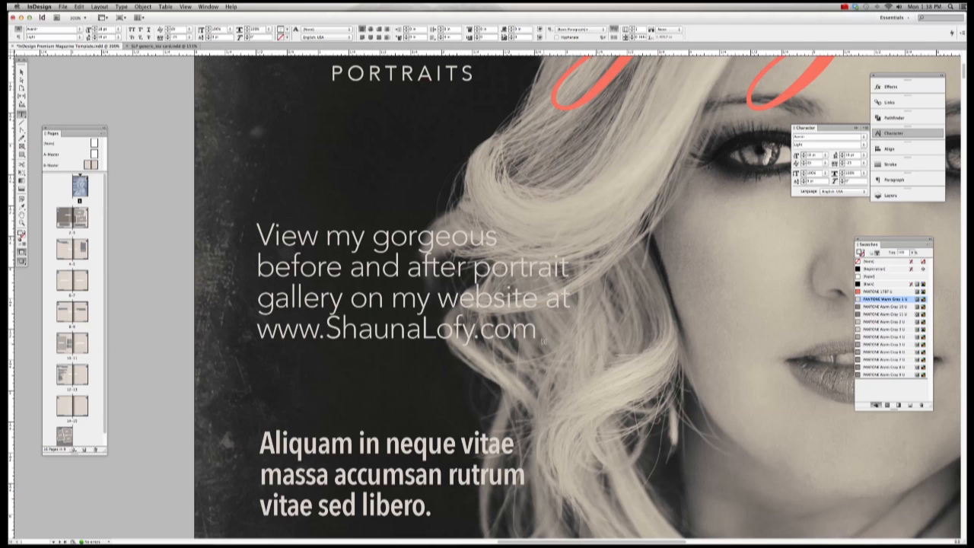
Step: Increase the paragraph's leading and lengthen its frame so the website line shows
{"action": "left_click_drag", "start_coordinate": [537, 330], "coordinate": [257, 235]}
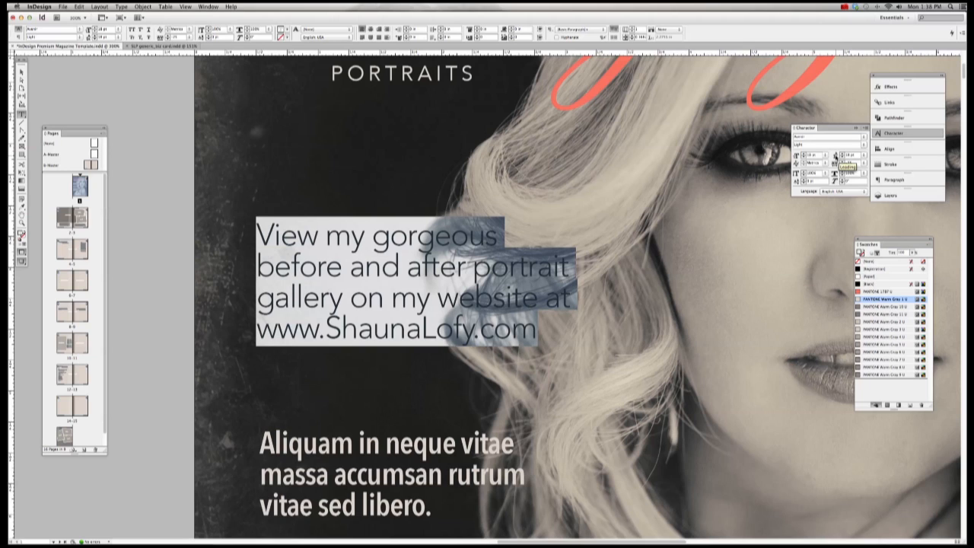
{"action": "left_click", "coordinate": [835, 157]}
{"action": "key", "text": "Return"}
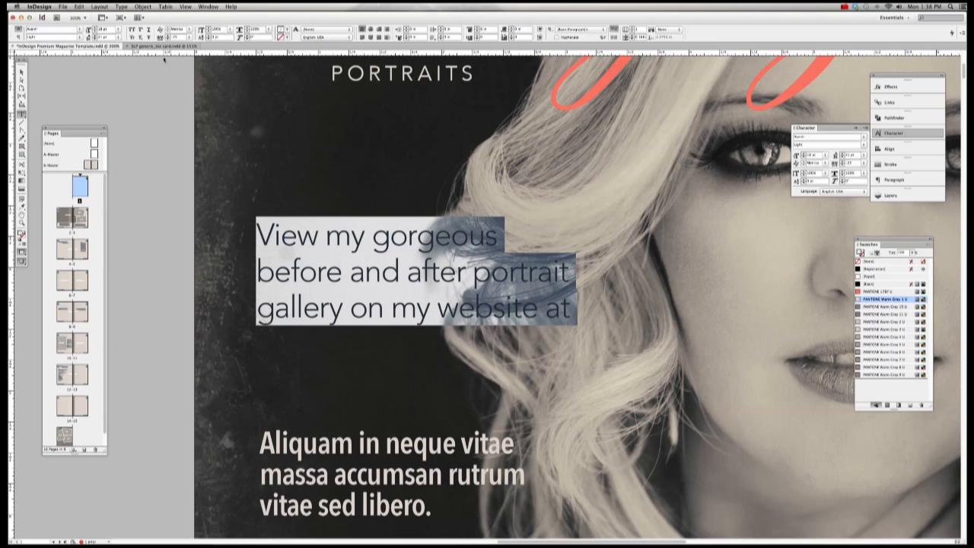
{"action": "left_click", "coordinate": [22, 70]}
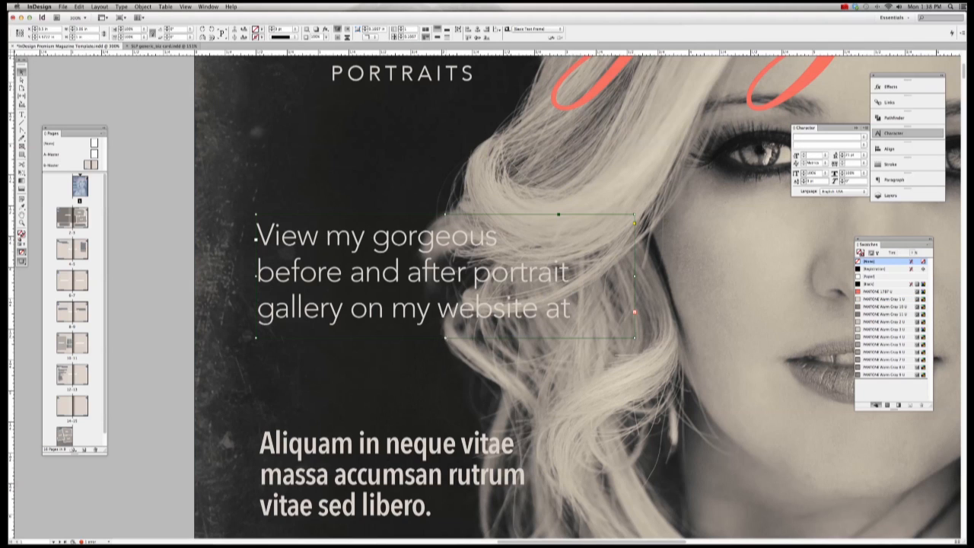
{"action": "left_click_drag", "start_coordinate": [445, 337], "coordinate": [445, 374]}
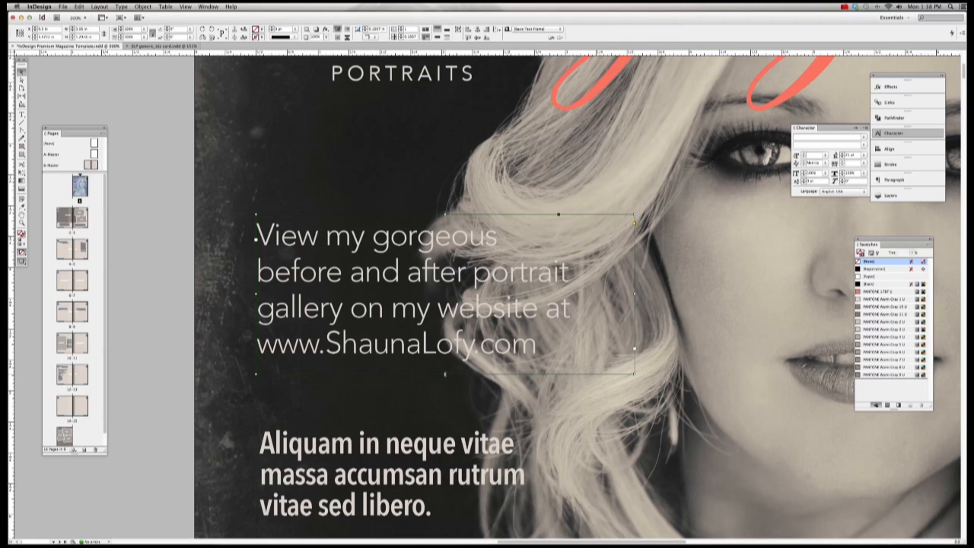
Step: Fit the gallery frame to its text and copy the dream-dress question from the note
{"action": "double_click", "coordinate": [445, 374]}
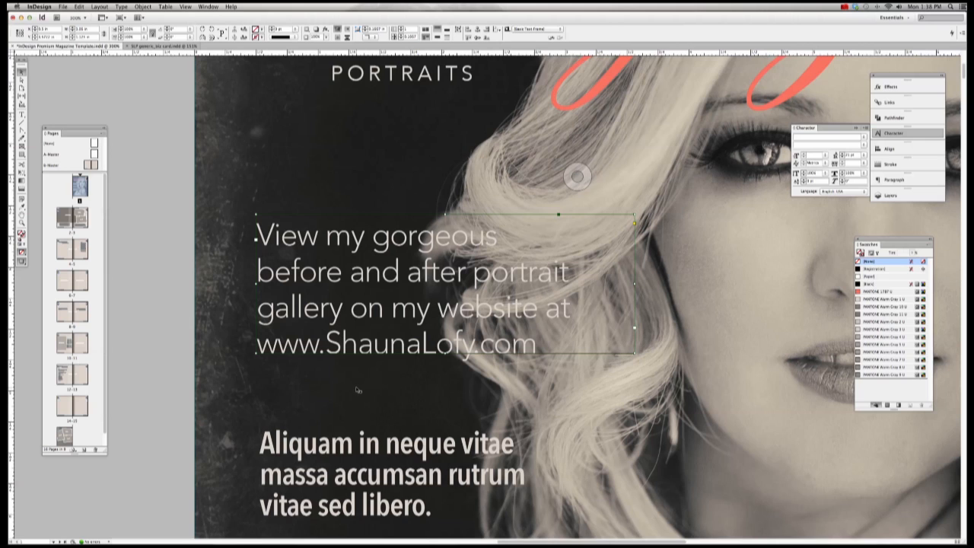
{"action": "scroll", "coordinate": [358, 390], "scroll_direction": "down", "scroll_amount": 5}
{"action": "mouse_move", "coordinate": [485, 528]}
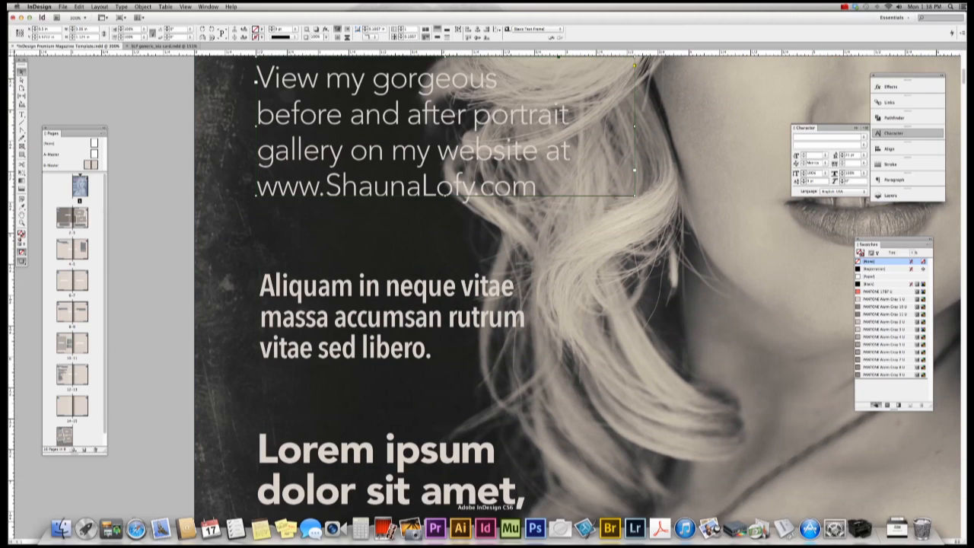
{"action": "left_click", "coordinate": [286, 528]}
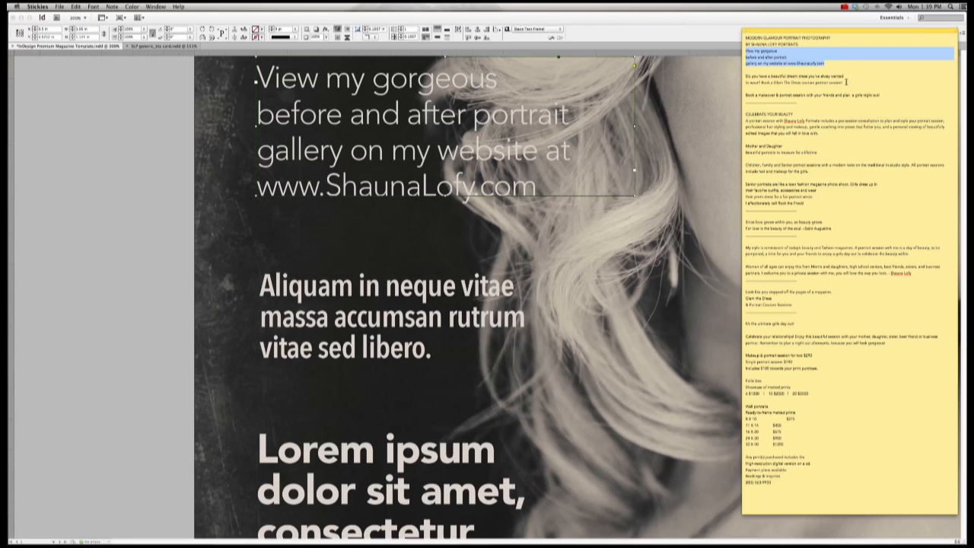
{"action": "left_click_drag", "start_coordinate": [845, 83], "coordinate": [748, 78]}
{"action": "triple_click", "coordinate": [745, 77]}
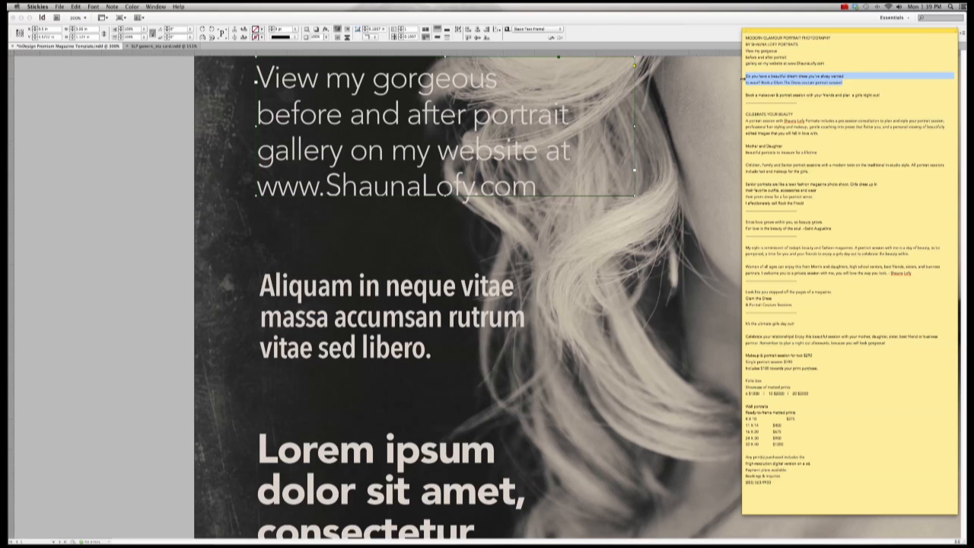
{"action": "key", "text": "super+c"}
Step: Replace the Aliquam paragraph with the dream-dress question and make its frame taller
{"action": "left_click", "coordinate": [261, 283]}
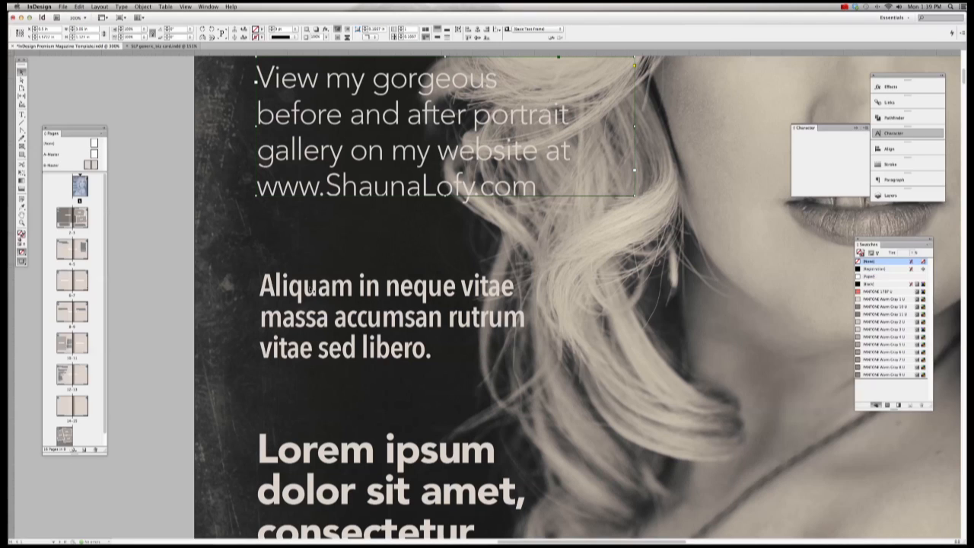
{"action": "left_click", "coordinate": [21, 114]}
{"action": "left_click_drag", "start_coordinate": [261, 286], "coordinate": [514, 357]}
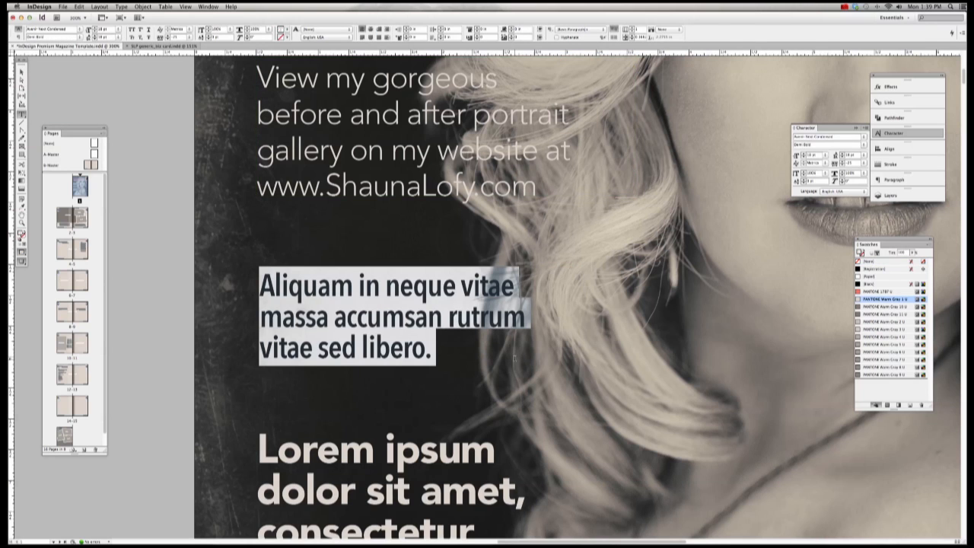
{"action": "key", "text": "super+v"}
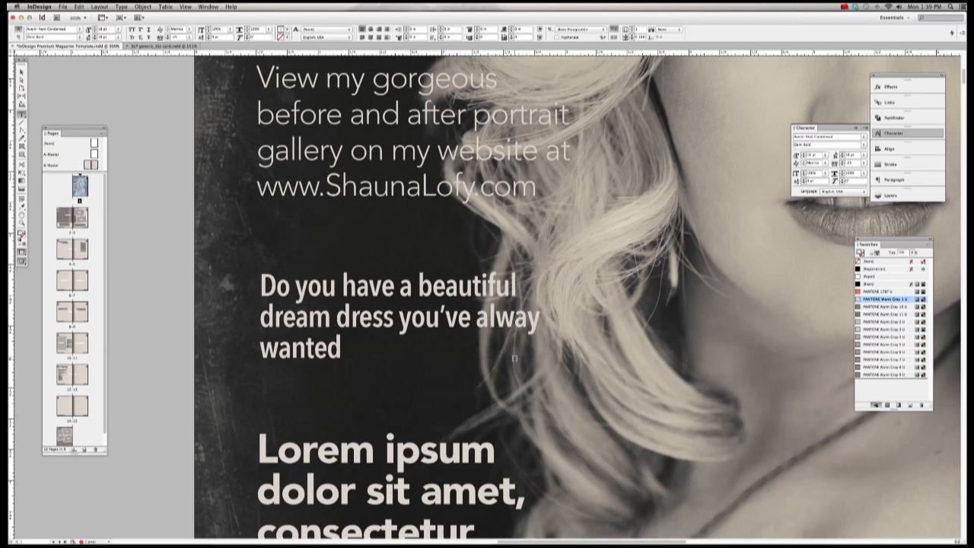
{"action": "left_click", "coordinate": [21, 72]}
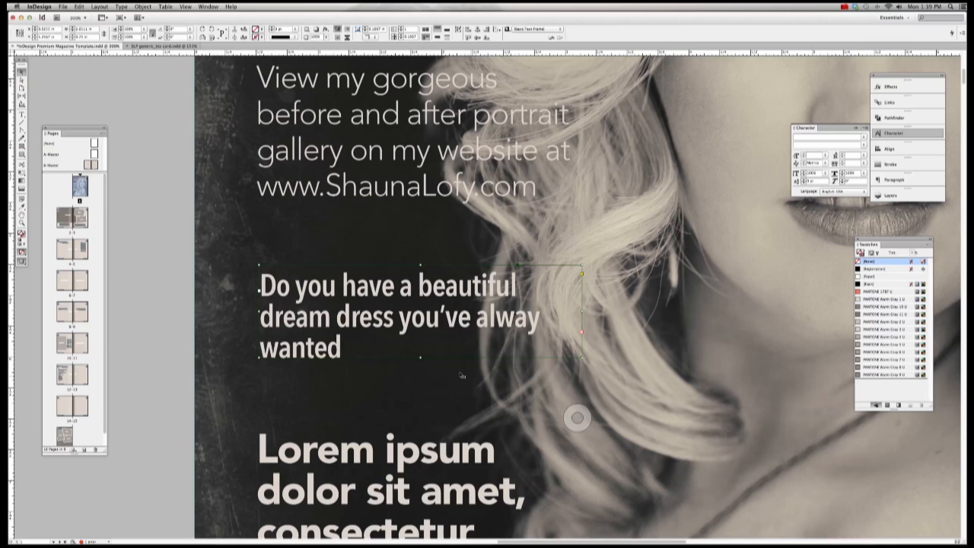
{"action": "left_click_drag", "start_coordinate": [420, 356], "coordinate": [420, 409]}
{"action": "left_click", "coordinate": [577, 417]}
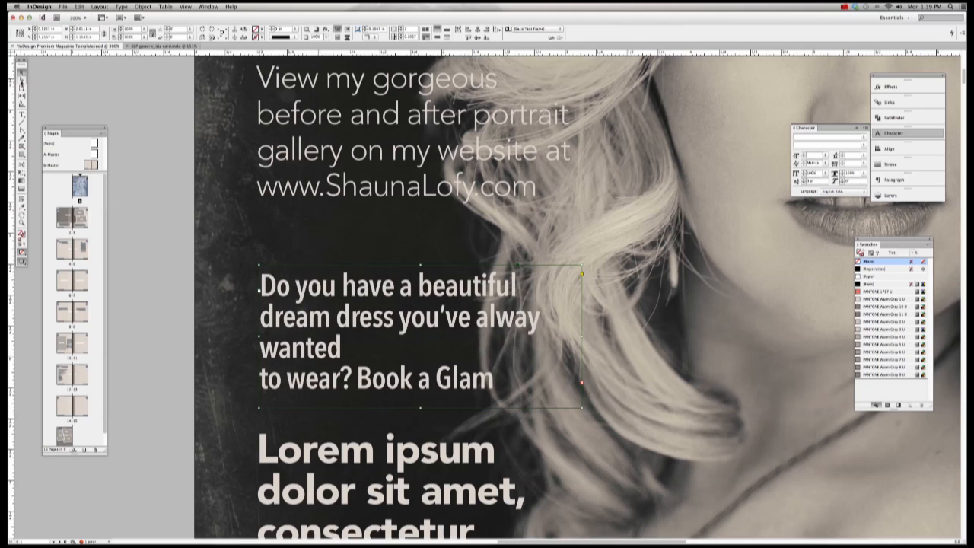
Step: Join 'to wear?' onto the 'wanted' line, widen the frame, and nudge it up twice
{"action": "left_click", "coordinate": [22, 115]}
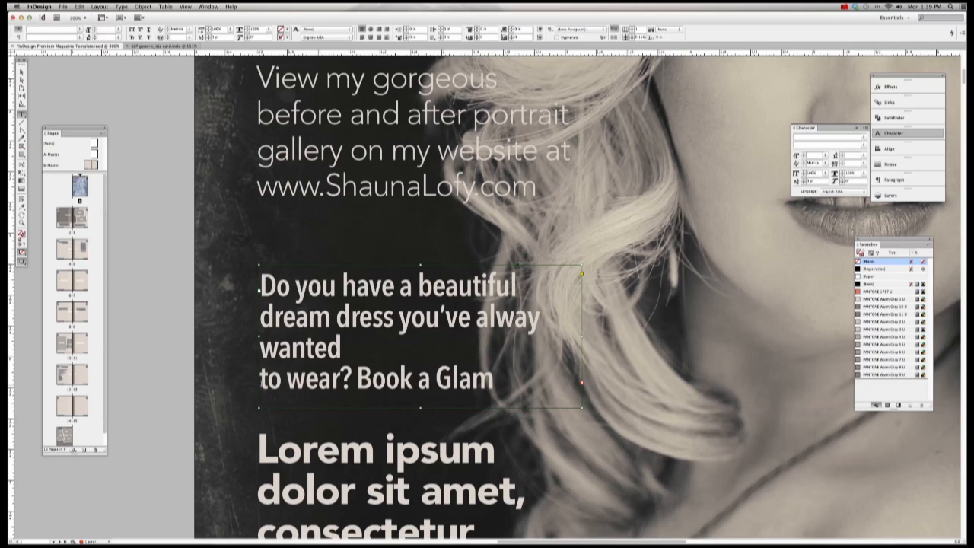
{"action": "left_click", "coordinate": [260, 380]}
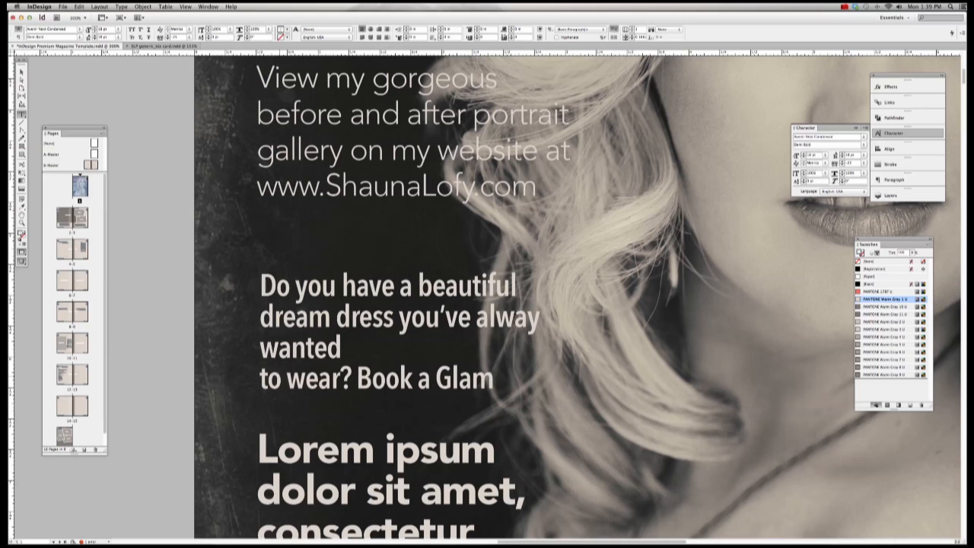
{"action": "key", "text": "BackSpace"}
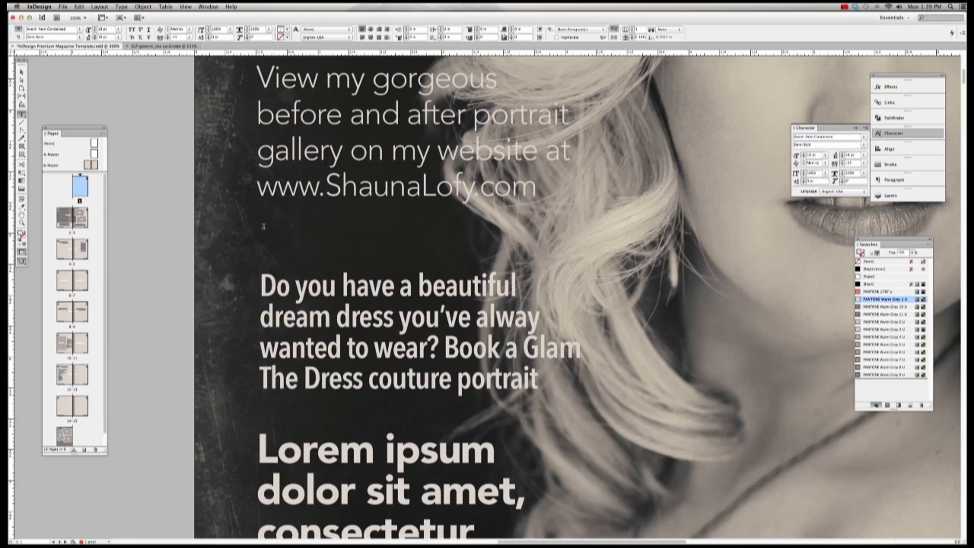
{"action": "key", "text": "Escape"}
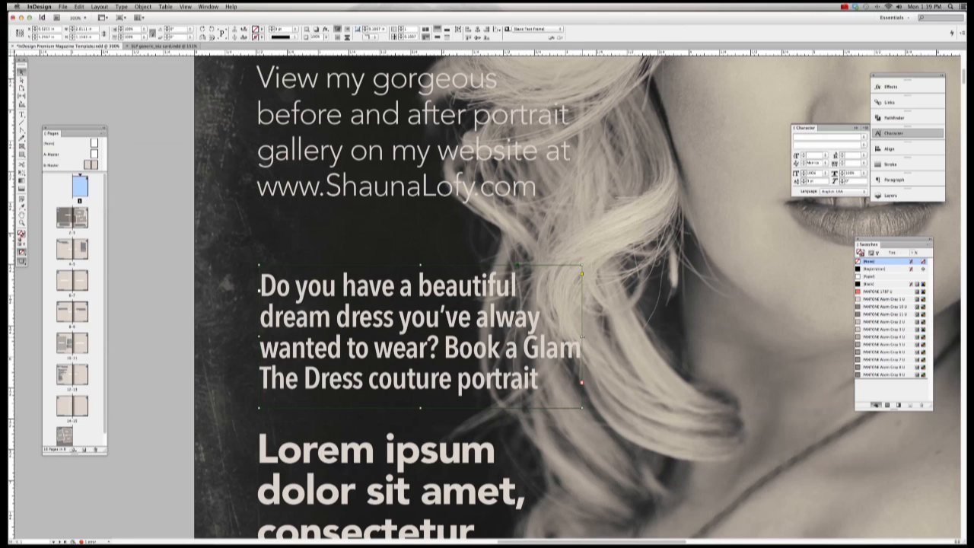
{"action": "left_click_drag", "start_coordinate": [582, 336], "coordinate": [643, 336]}
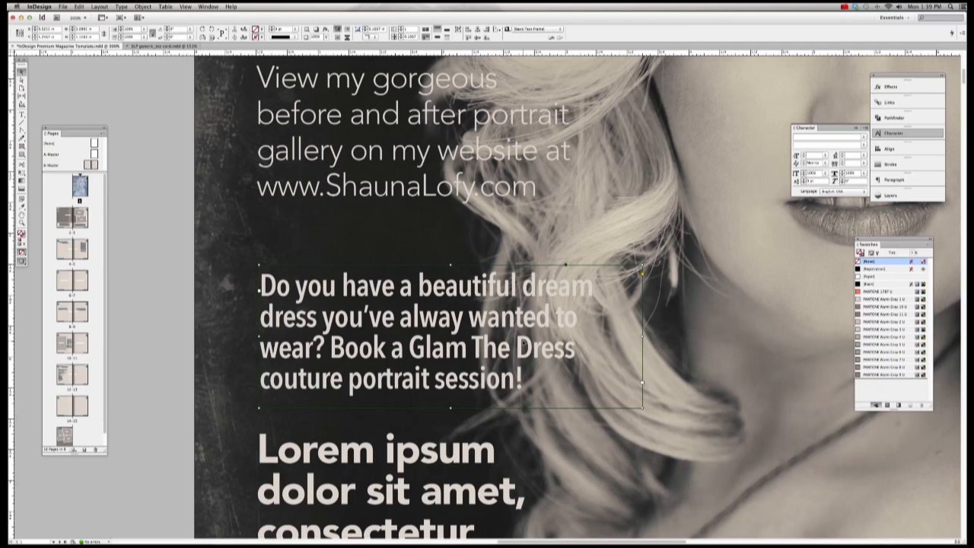
{"action": "key", "text": "Up"}
{"action": "key", "text": "Up"}
{"action": "key", "text": "Up"}
{"action": "key", "text": "Up"}
{"action": "key", "text": "Up"}
{"action": "key", "text": "Up"}
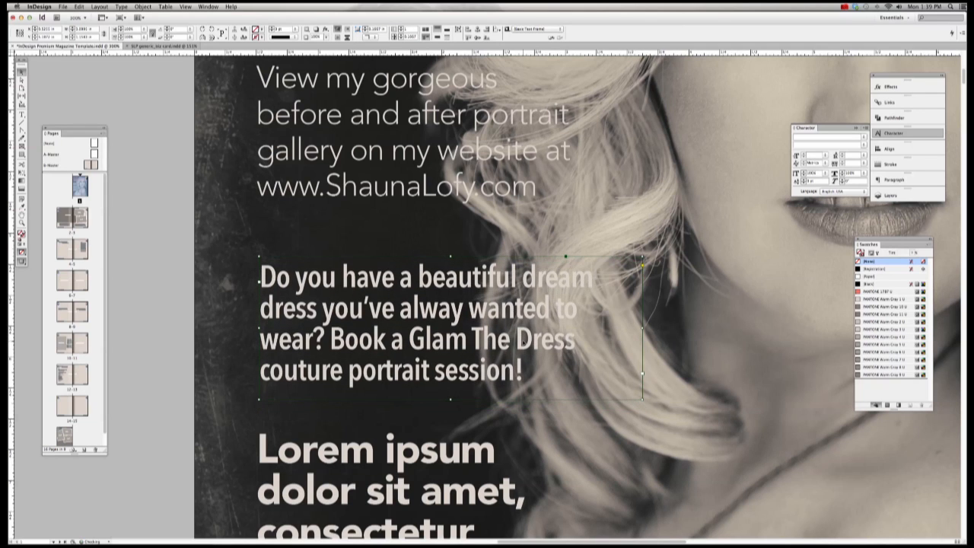
{"action": "key", "text": "Up"}
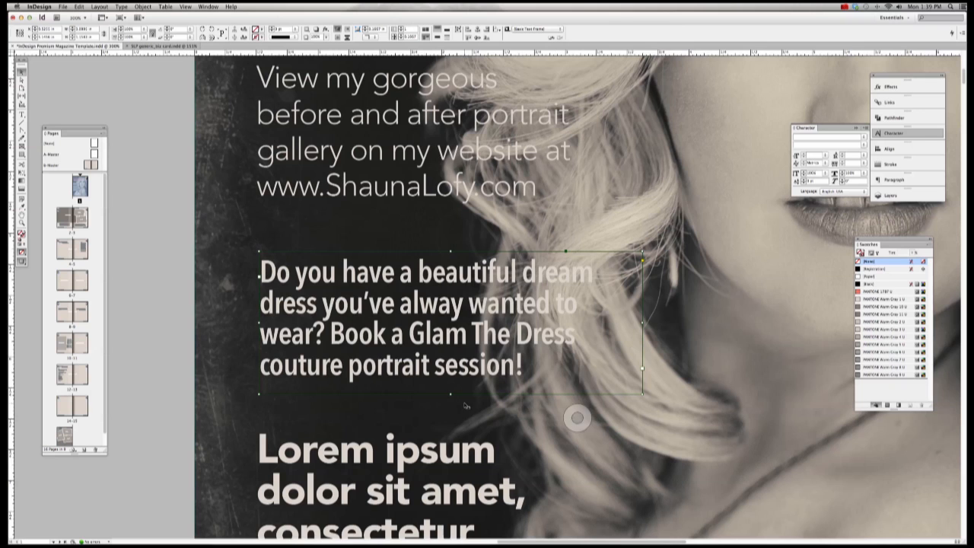
{"action": "scroll", "coordinate": [576, 414], "scroll_direction": "down", "scroll_amount": 5}
{"action": "scroll", "coordinate": [466, 405], "scroll_direction": "up", "scroll_amount": 1}
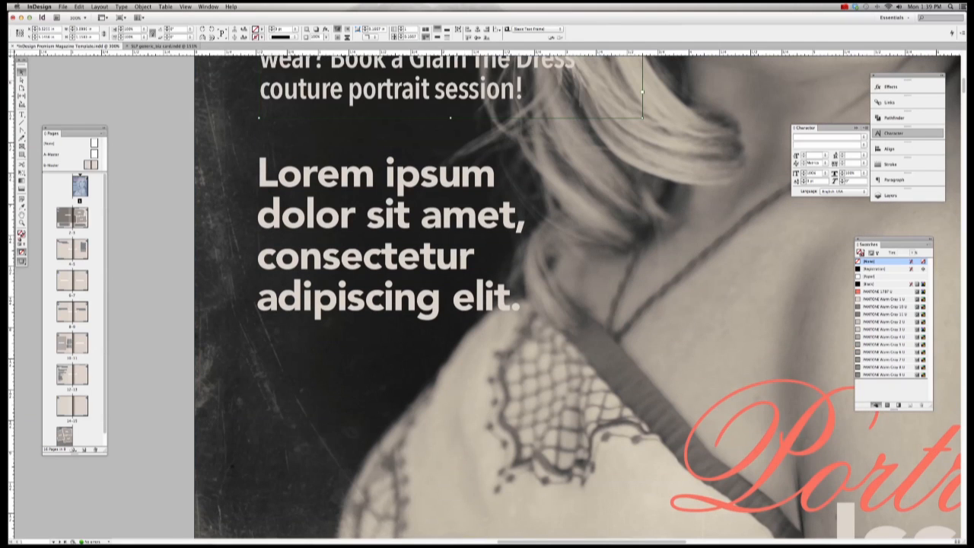
Step: Paste the 'Book a makeover' line from the note over the Lorem ipsum headline
{"action": "left_click", "coordinate": [286, 531]}
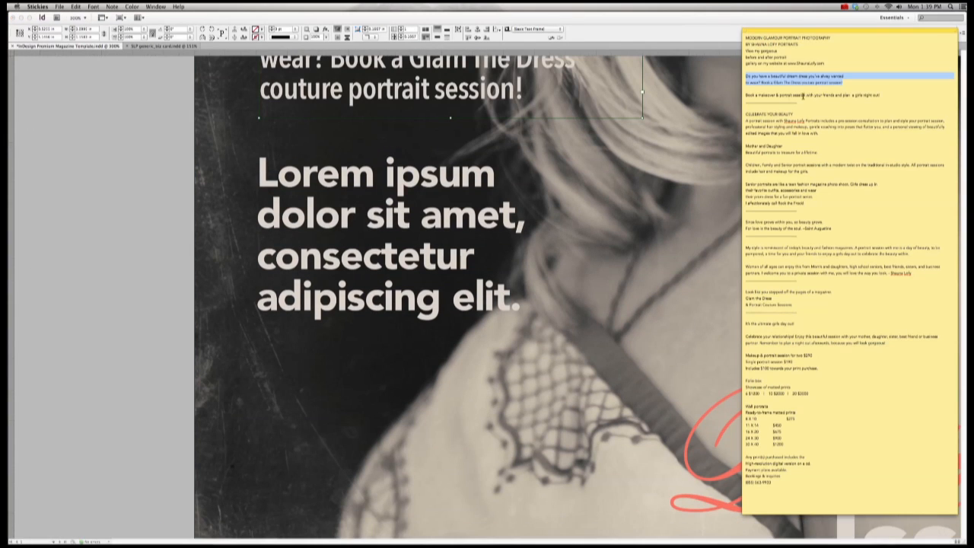
{"action": "left_click_drag", "start_coordinate": [881, 95], "coordinate": [745, 95]}
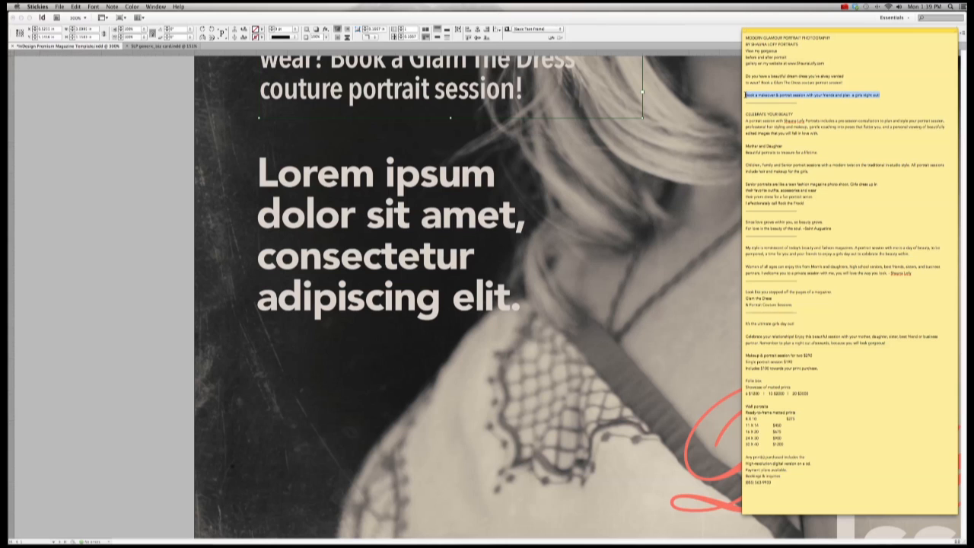
{"action": "left_click", "coordinate": [713, 130]}
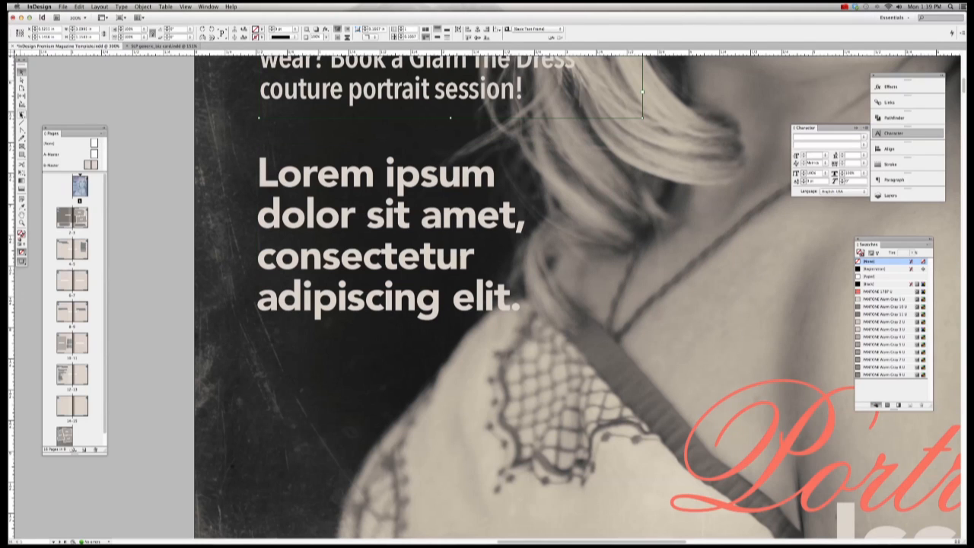
{"action": "left_click", "coordinate": [22, 114]}
{"action": "left_click_drag", "start_coordinate": [260, 175], "coordinate": [559, 298]}
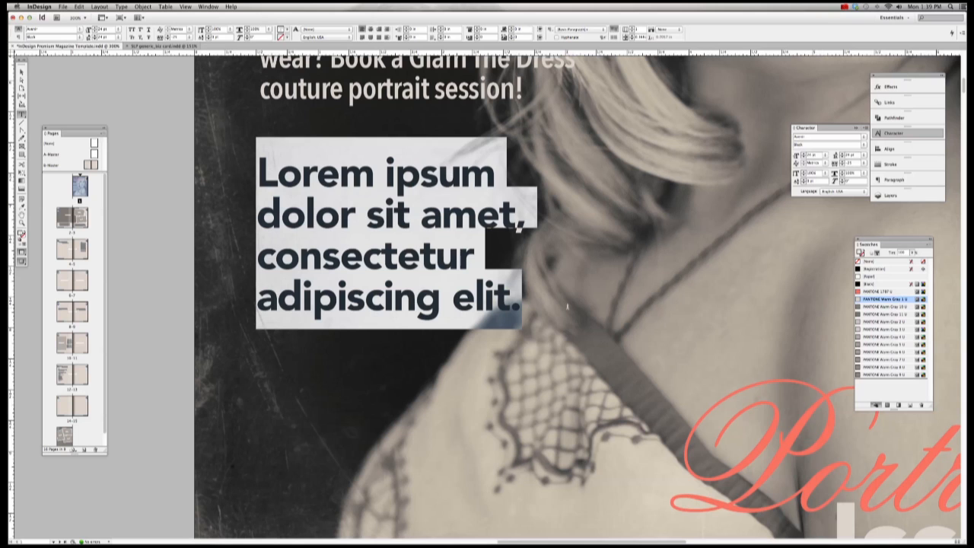
{"action": "key", "text": "super+v"}
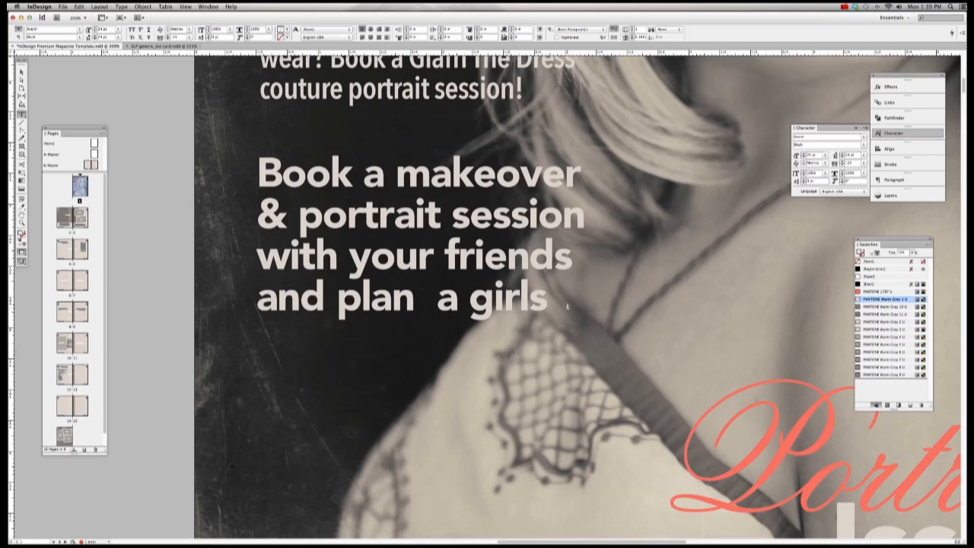
Step: Enlarge the headline frame to fit all text and add a line break after 'makeover'
{"action": "left_click", "coordinate": [21, 71]}
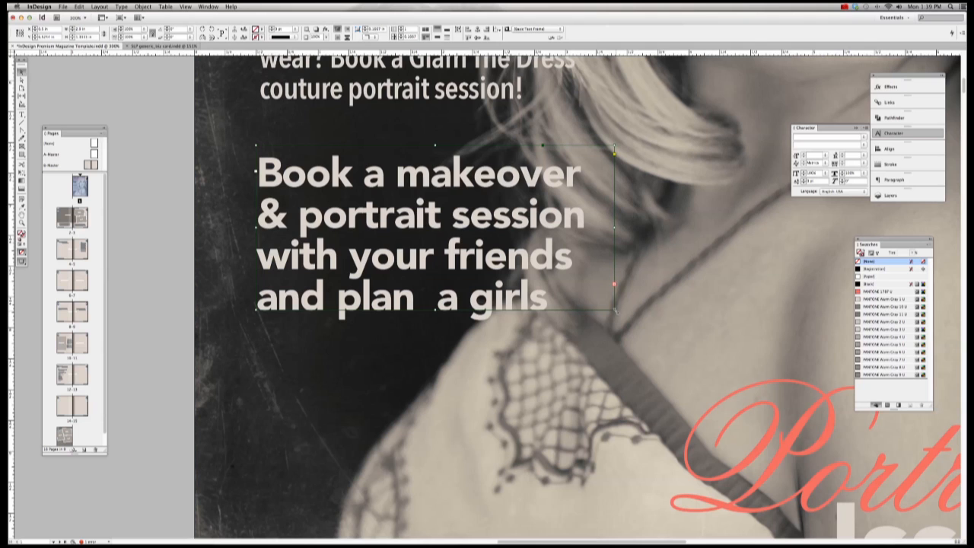
{"action": "left_click_drag", "start_coordinate": [615, 310], "coordinate": [678, 354]}
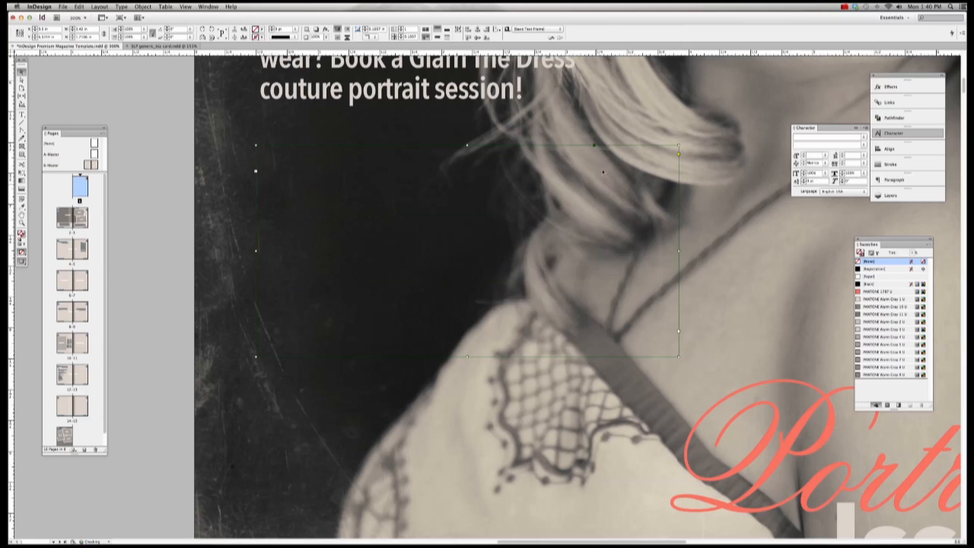
{"action": "key", "text": "t"}
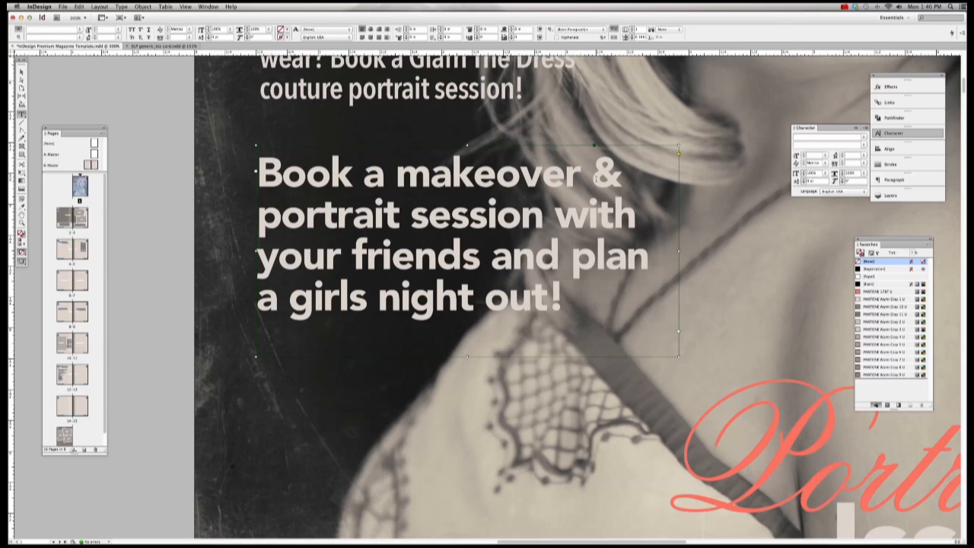
{"action": "left_click", "coordinate": [586, 171]}
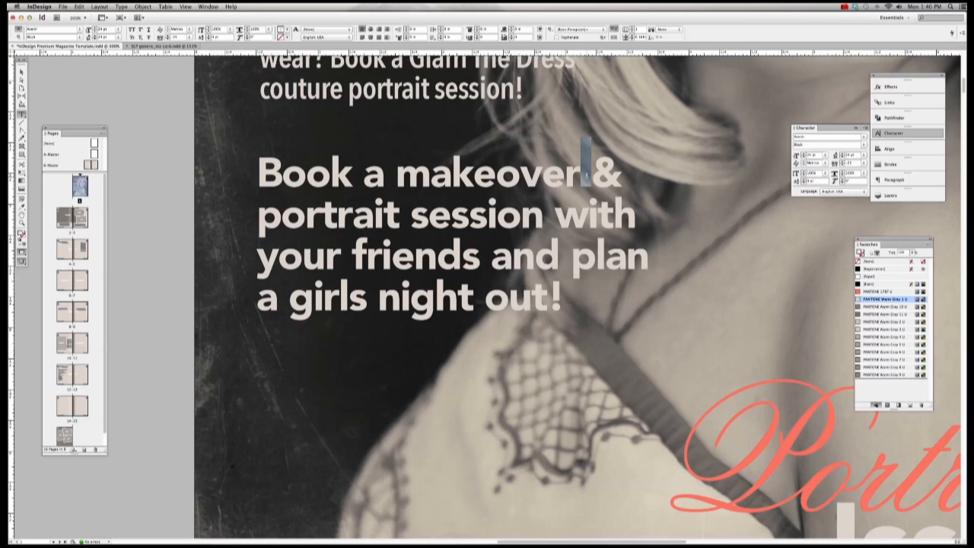
{"action": "key", "text": "shift+Return"}
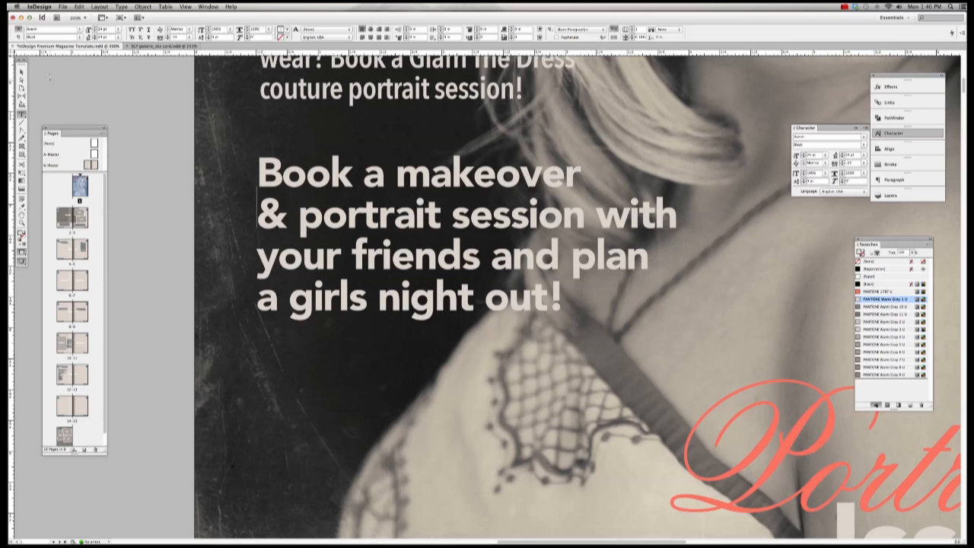
{"action": "key", "text": "Escape"}
Step: Select all the Portrait script text and colour it PANTONE Warm Gray 10 U
{"action": "key", "text": "super+0"}
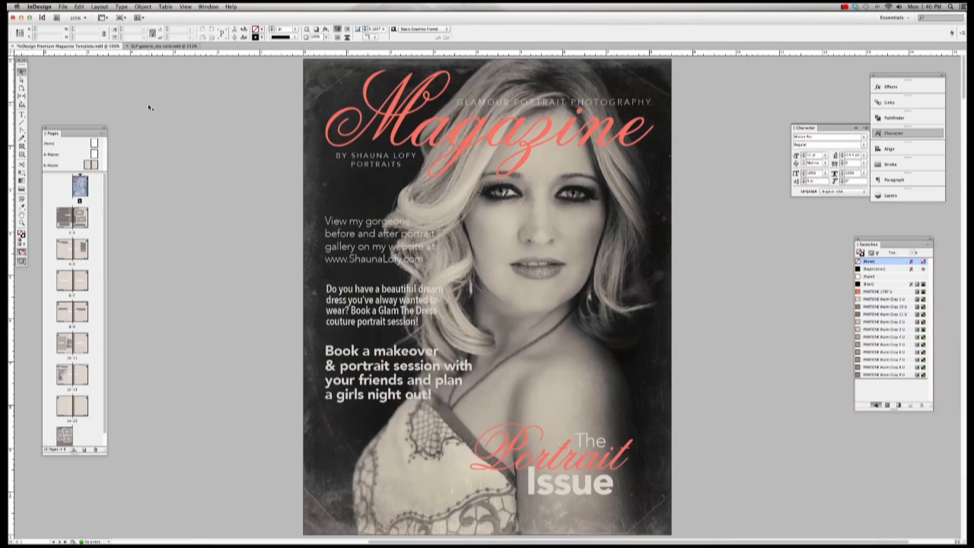
{"action": "left_click", "coordinate": [575, 464]}
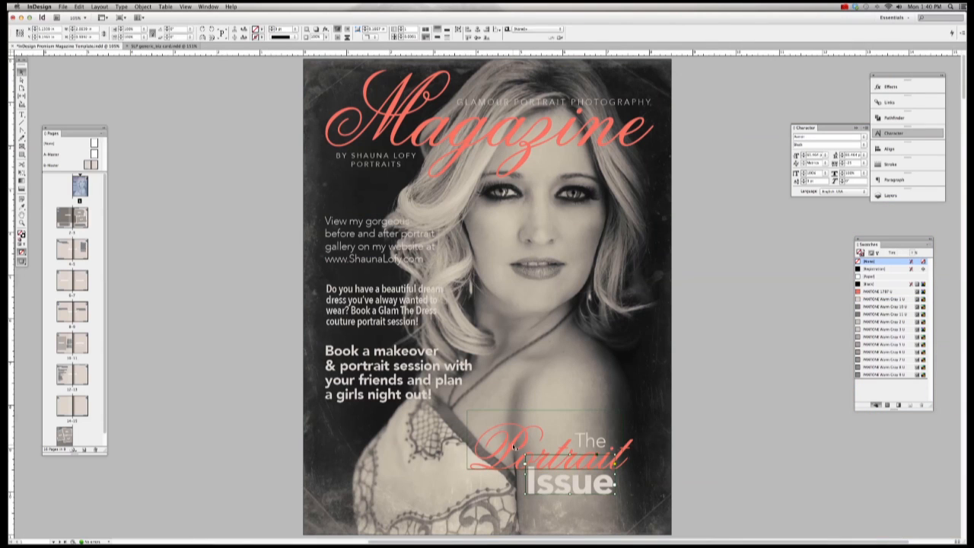
{"action": "left_click", "coordinate": [583, 441]}
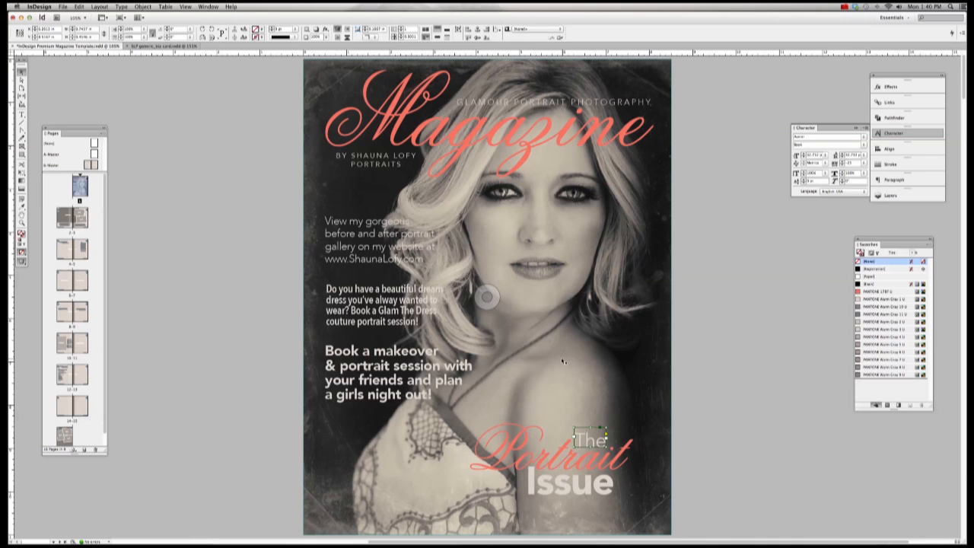
{"action": "left_click", "coordinate": [601, 471]}
{"action": "left_click", "coordinate": [517, 449]}
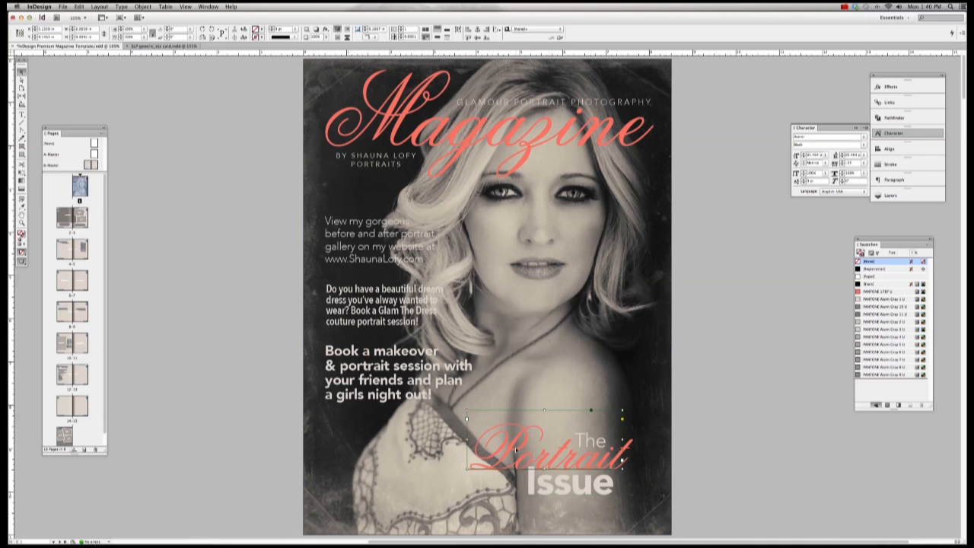
{"action": "left_click", "coordinate": [22, 114]}
{"action": "key", "text": "ctrl+a"}
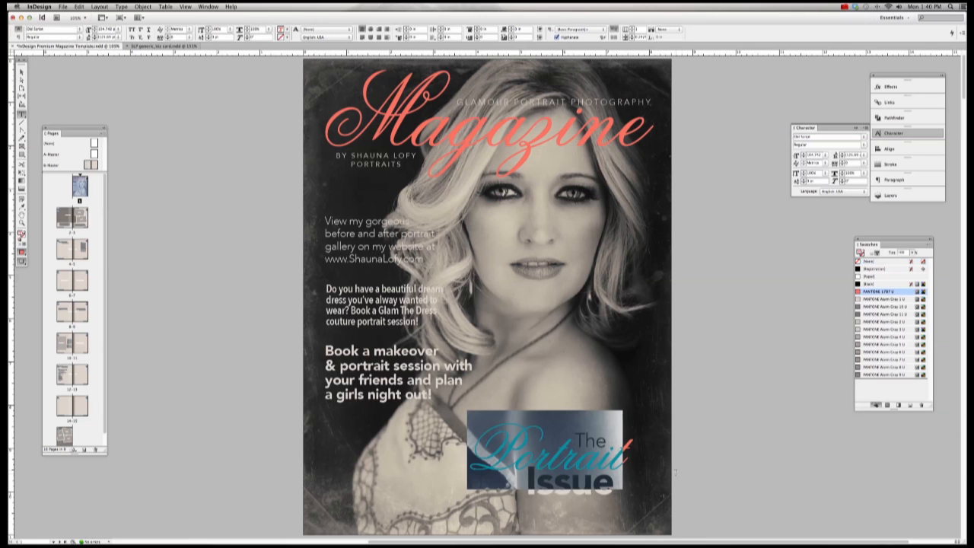
{"action": "left_click", "coordinate": [885, 307]}
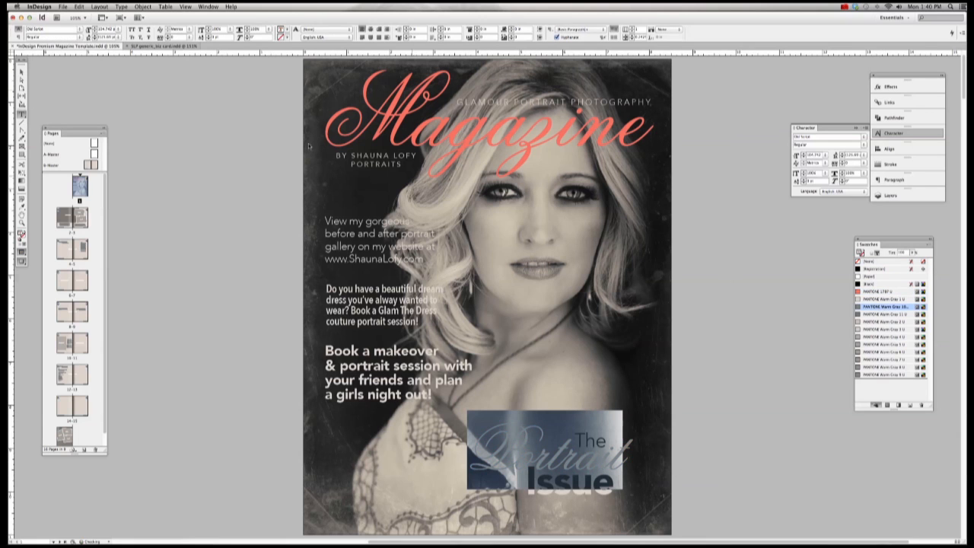
Step: Set Portrait in Alex Brush, widen its frame and shift it left
{"action": "left_click", "coordinate": [79, 30]}
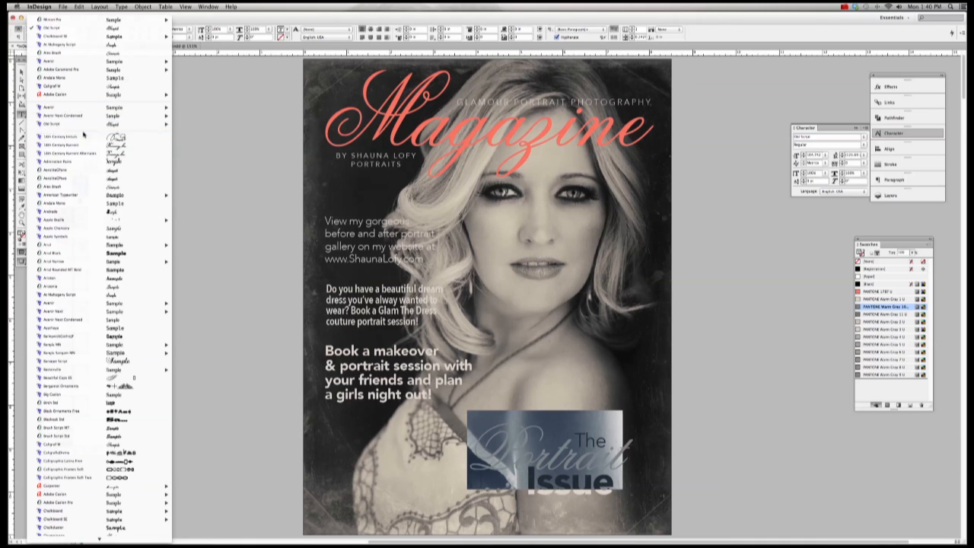
{"action": "mouse_move", "coordinate": [81, 125]}
{"action": "scroll", "coordinate": [82, 163], "scroll_direction": "down", "scroll_amount": 1}
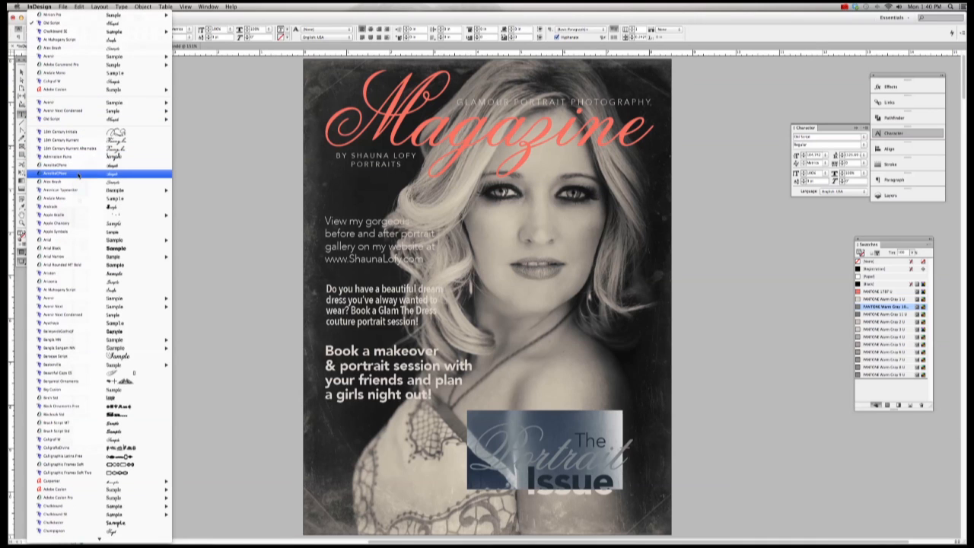
{"action": "left_click", "coordinate": [76, 184]}
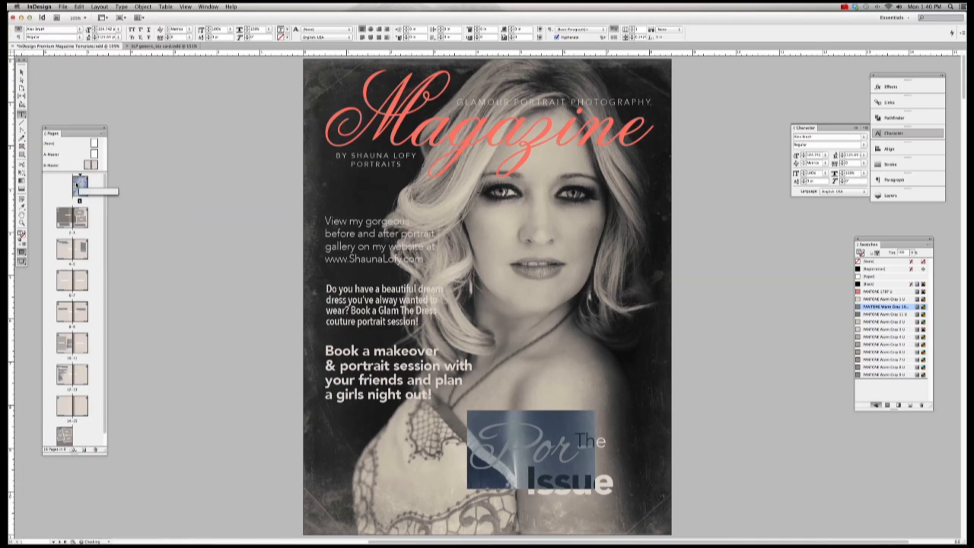
{"action": "left_click", "coordinate": [21, 71]}
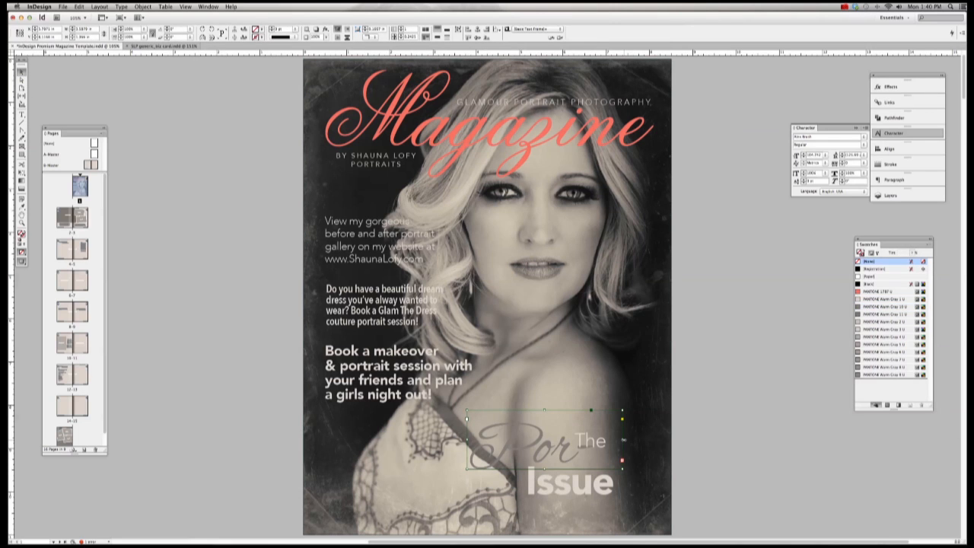
{"action": "left_click_drag", "start_coordinate": [622, 440], "coordinate": [714, 439]}
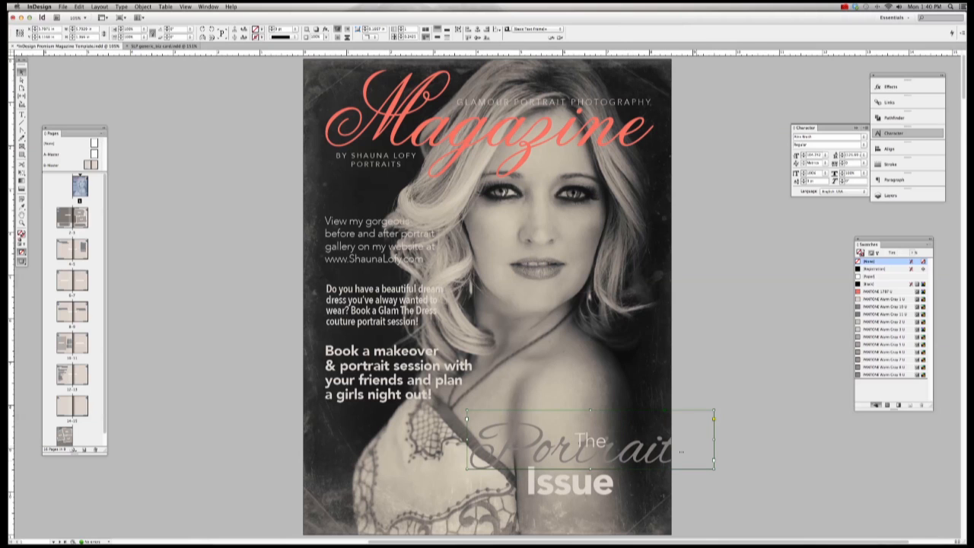
{"action": "left_click_drag", "start_coordinate": [638, 461], "coordinate": [529, 434]}
{"action": "left_click", "coordinate": [592, 460]}
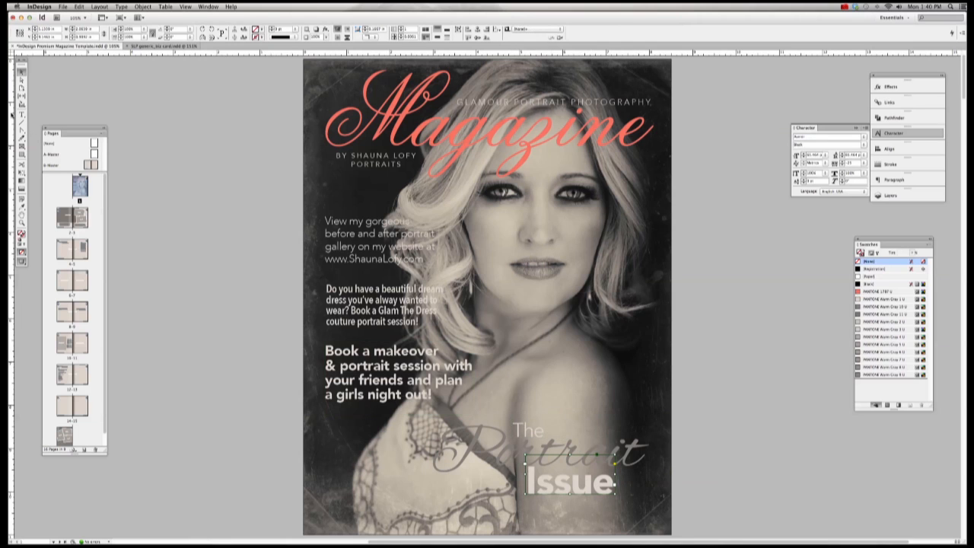
{"action": "key", "text": "shift+super+a"}
Step: Make the word Portrait 96 pt and colour it PANTONE 1787 U
{"action": "left_click", "coordinate": [21, 114]}
{"action": "double_click", "coordinate": [559, 454]}
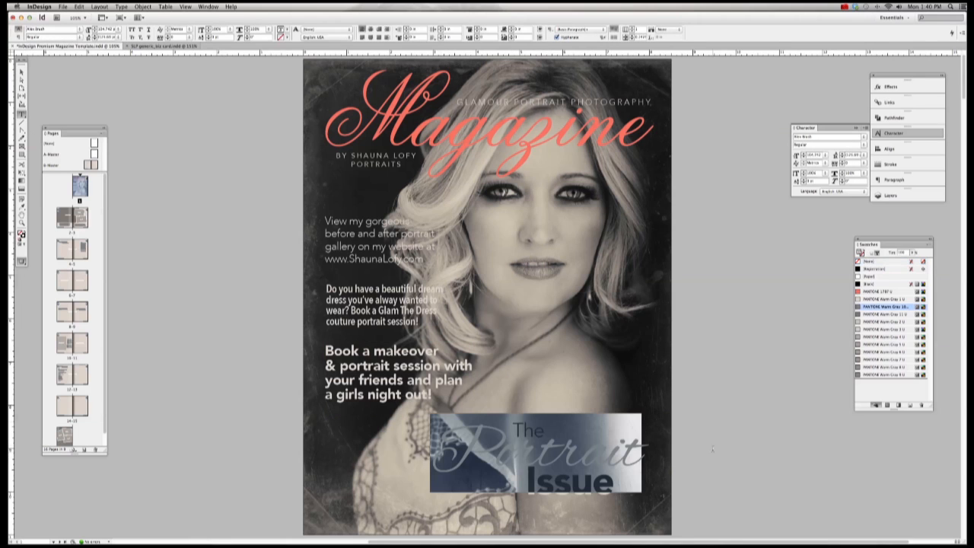
{"action": "left_click", "coordinate": [826, 157]}
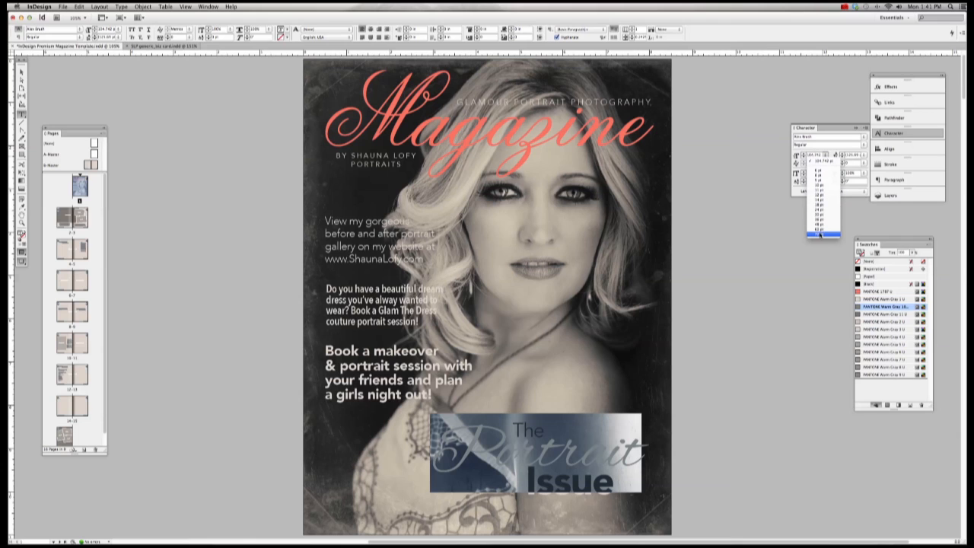
{"action": "left_click", "coordinate": [818, 156]}
{"action": "type", "text": "96"}
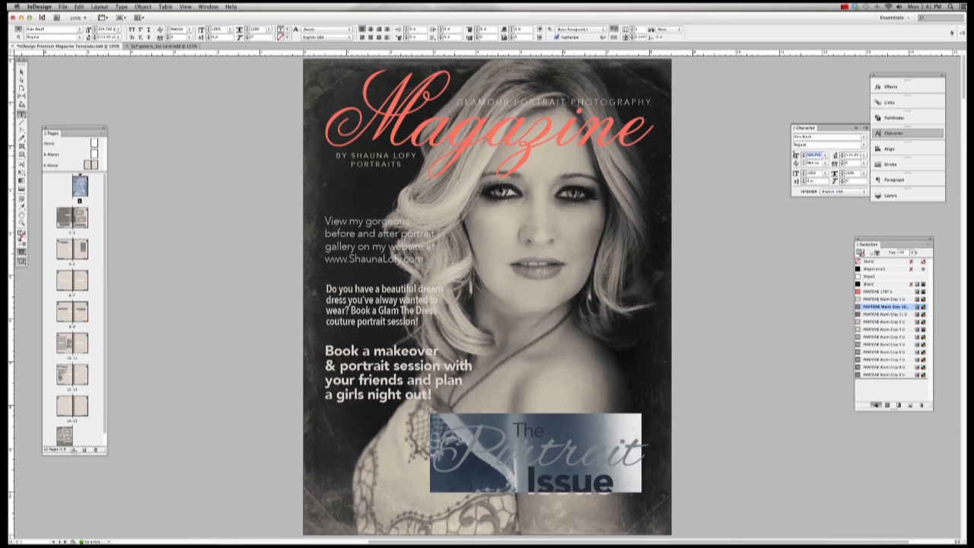
{"action": "key", "text": "Return"}
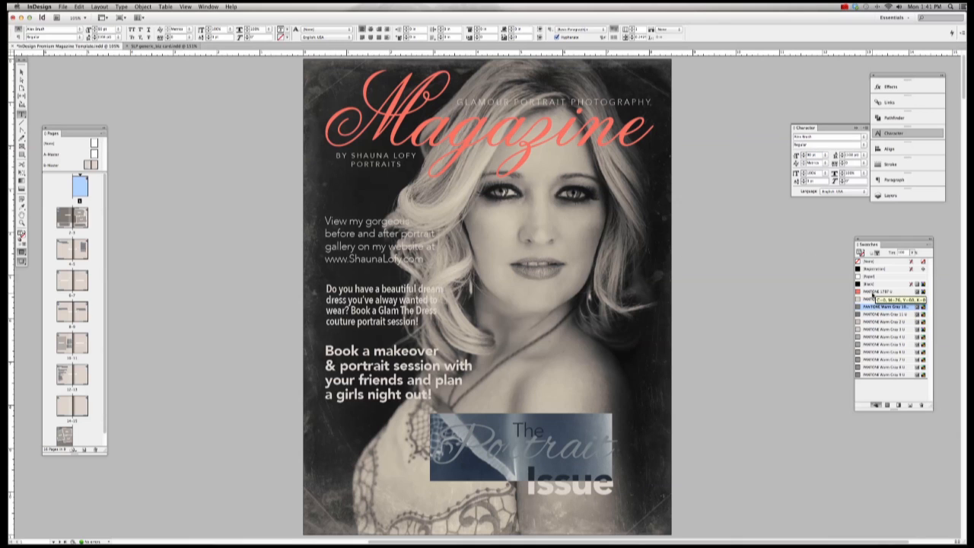
{"action": "left_click", "coordinate": [882, 292]}
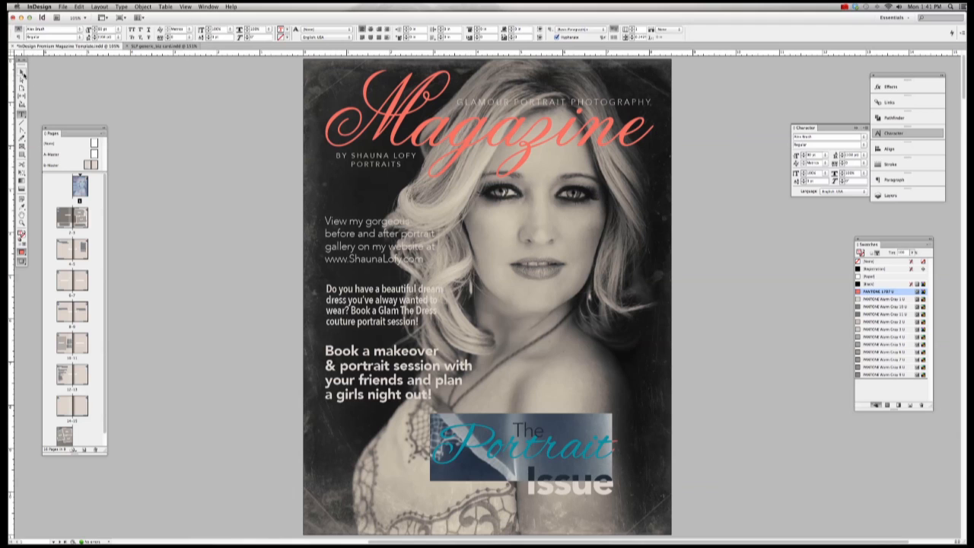
{"action": "left_click", "coordinate": [21, 72]}
{"action": "left_click", "coordinate": [155, 135]}
Step: Undo the last Portrait edits and open the pages 2–3 inside spread
{"action": "key", "text": "super+z"}
{"action": "key", "text": "super+z"}
{"action": "key", "text": "super+z"}
{"action": "key", "text": "super+z"}
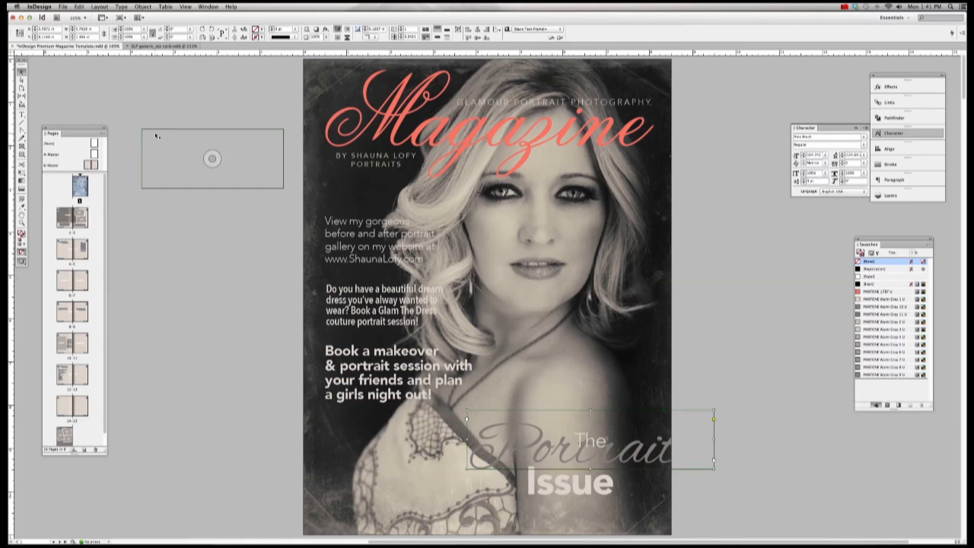
{"action": "key", "text": "super+z"}
{"action": "key", "text": "super+z"}
{"action": "key", "text": "super+z"}
{"action": "key", "text": "super+z"}
{"action": "key", "text": "super+z"}
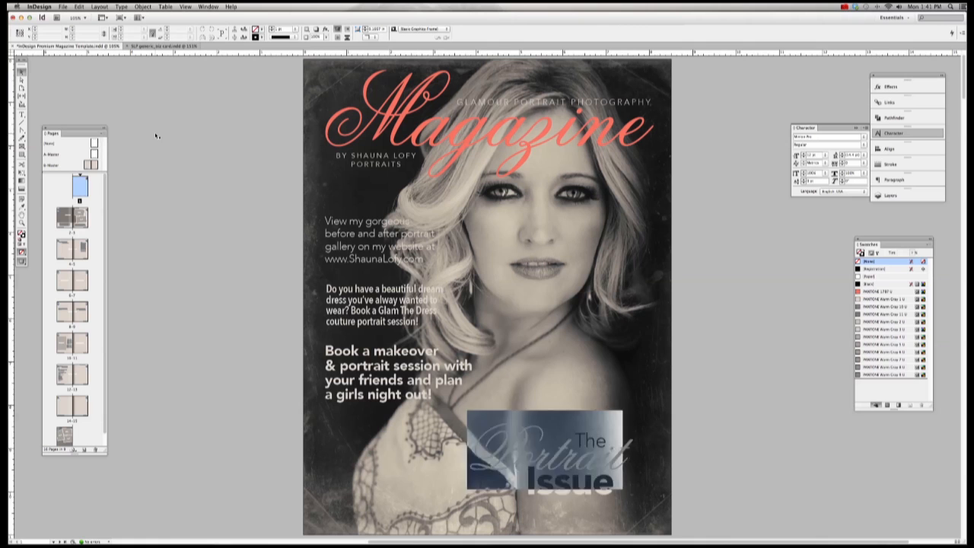
{"action": "left_click", "coordinate": [162, 156]}
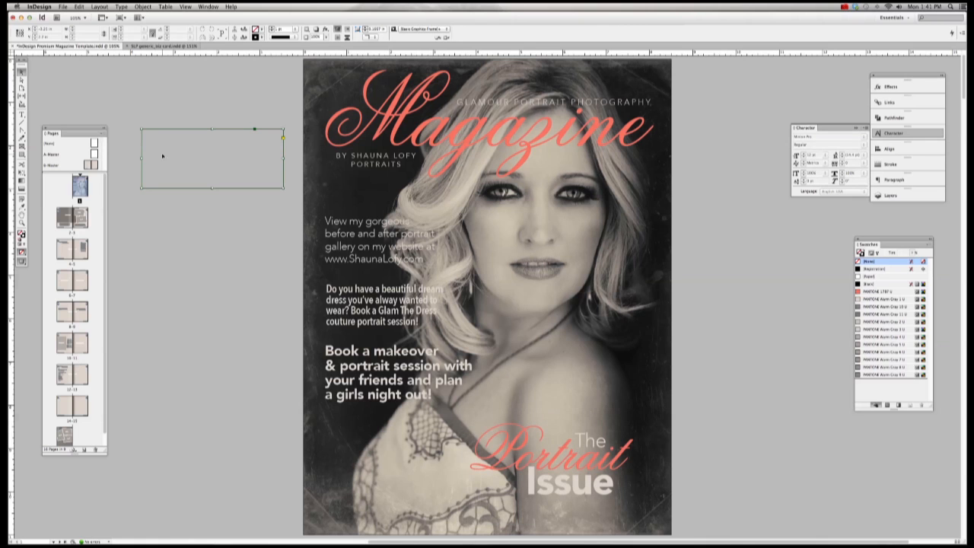
{"action": "double_click", "coordinate": [61, 219]}
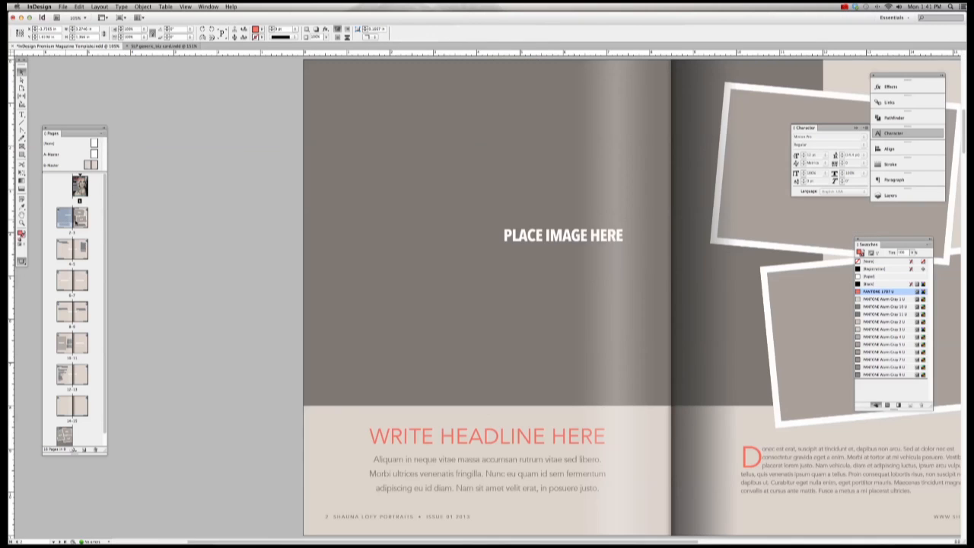
Step: Fit the whole 2–3 spread in the window and select only the top tilted photo frame
{"action": "left_click", "coordinate": [229, 255]}
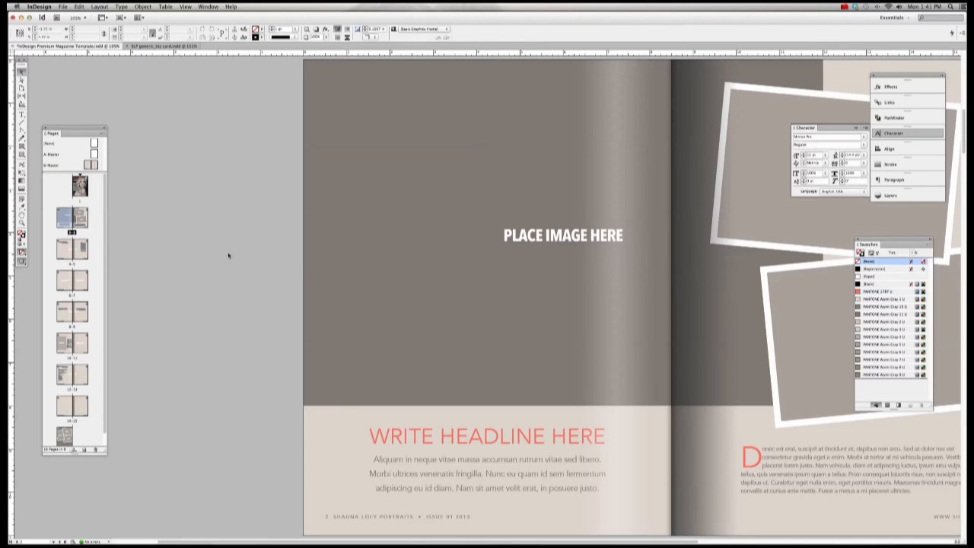
{"action": "scroll", "coordinate": [229, 255], "scroll_direction": "right", "scroll_amount": 10}
{"action": "scroll", "coordinate": [228, 255], "scroll_direction": "left", "scroll_amount": 3}
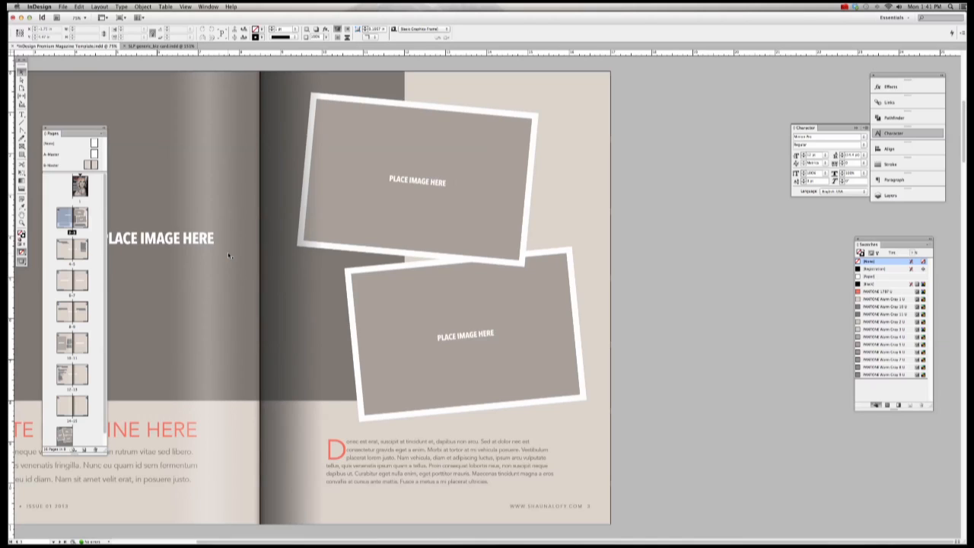
{"action": "key", "text": "super+minus"}
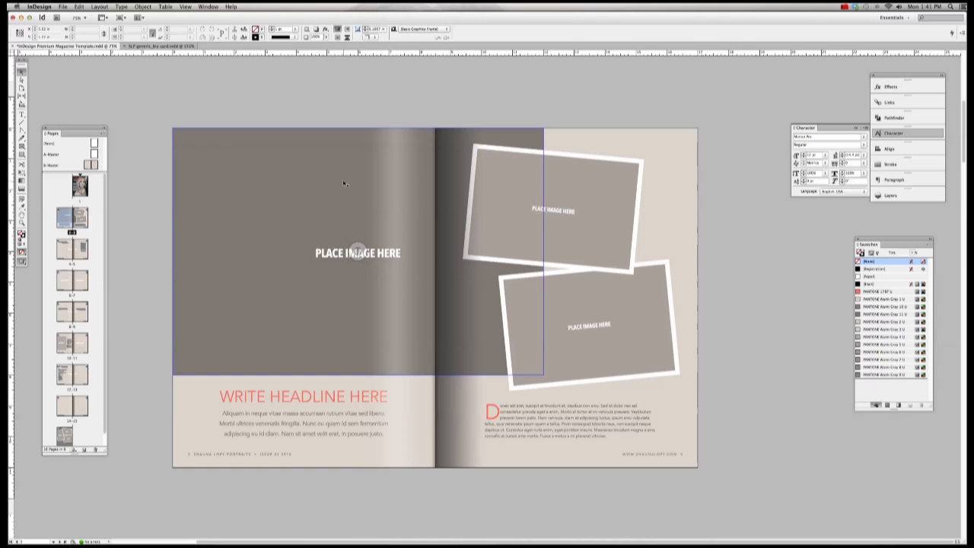
{"action": "left_click", "coordinate": [553, 209]}
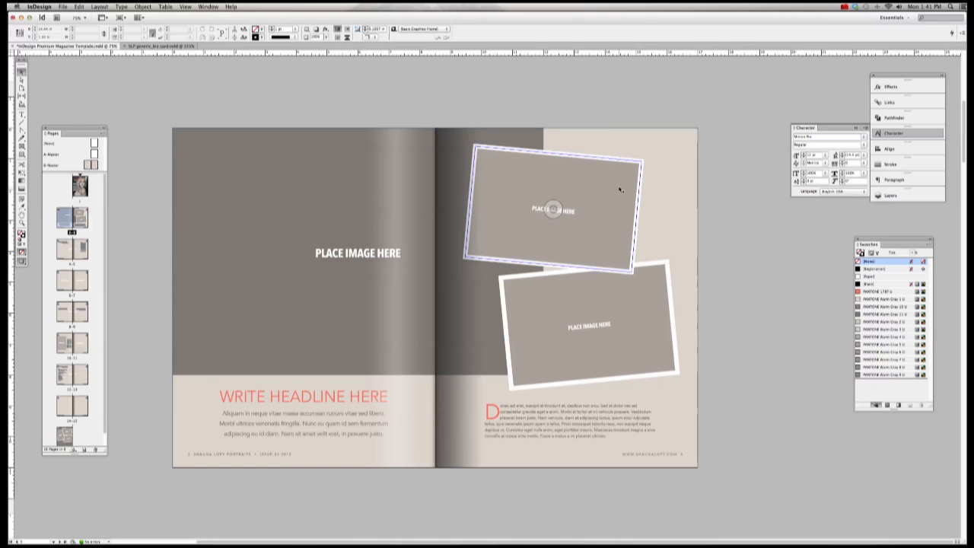
{"action": "left_click", "coordinate": [637, 277], "text": "shift"}
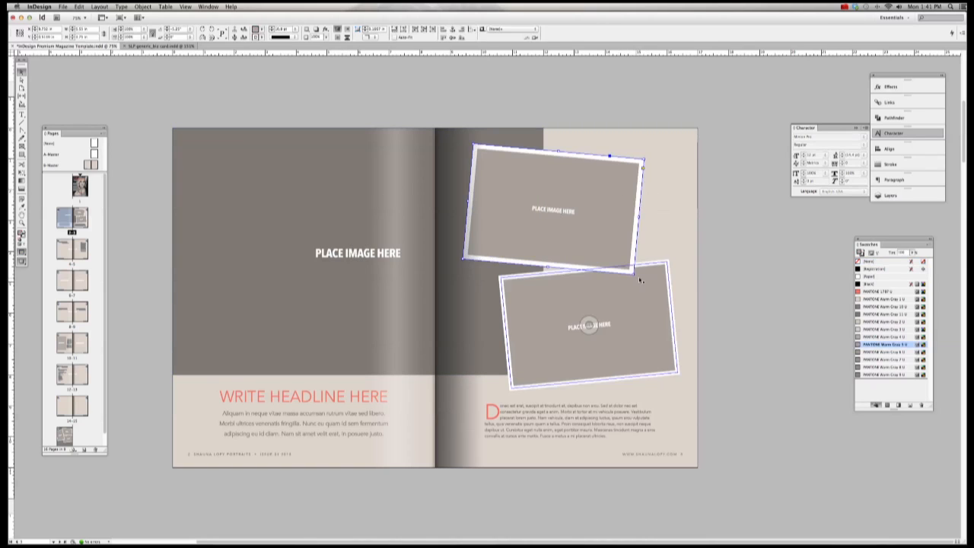
{"action": "left_click", "coordinate": [605, 216]}
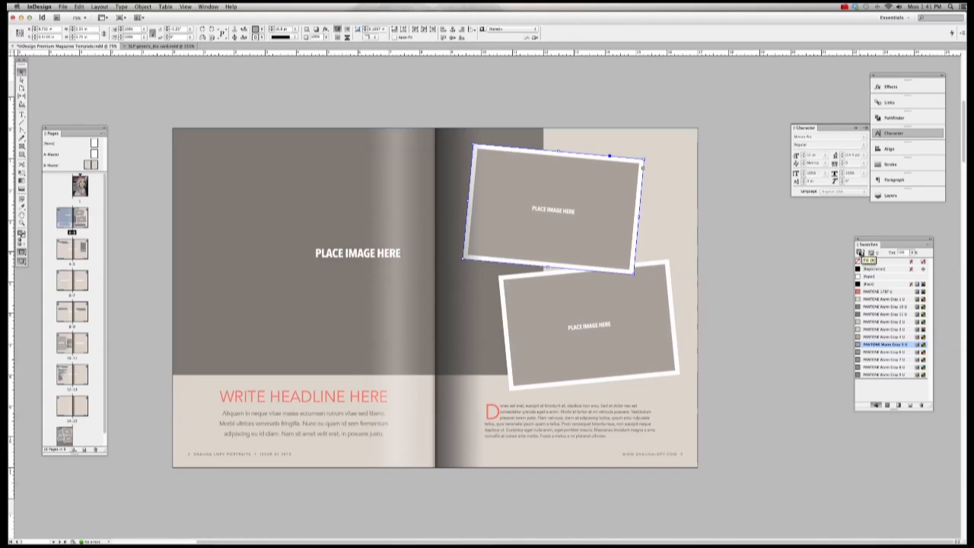
Step: Try red and gray border colours on the top tilted frame, settling on white
{"action": "left_click", "coordinate": [861, 255]}
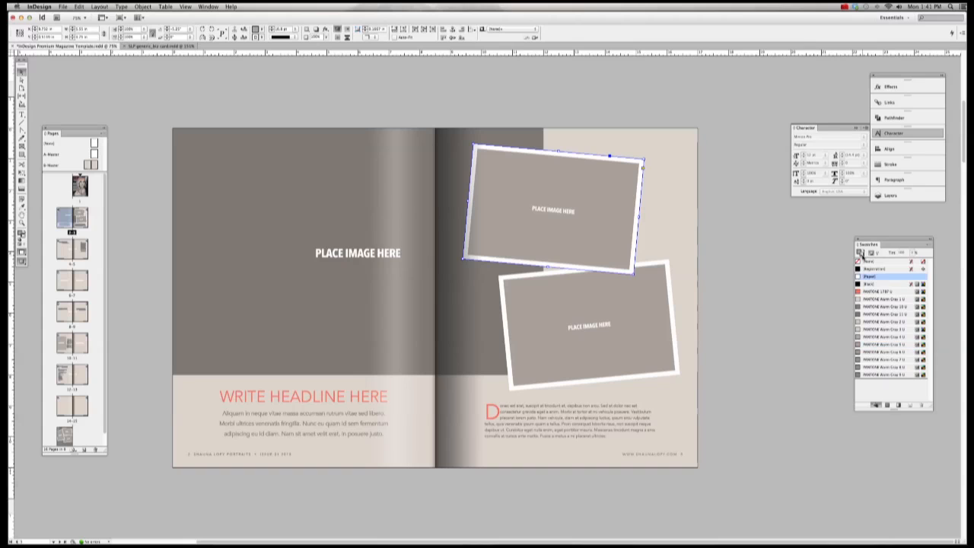
{"action": "left_click", "coordinate": [876, 291]}
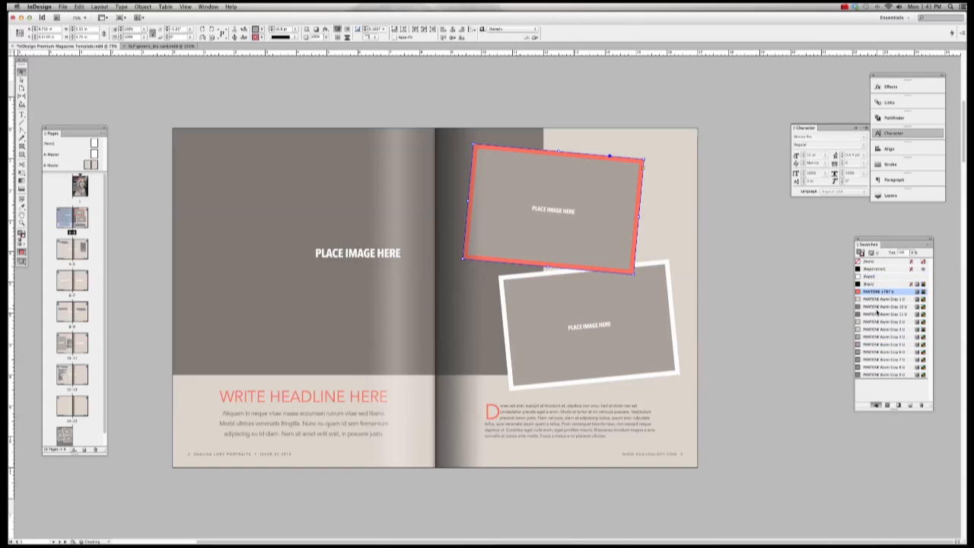
{"action": "left_click", "coordinate": [877, 314]}
{"action": "left_click", "coordinate": [879, 322]}
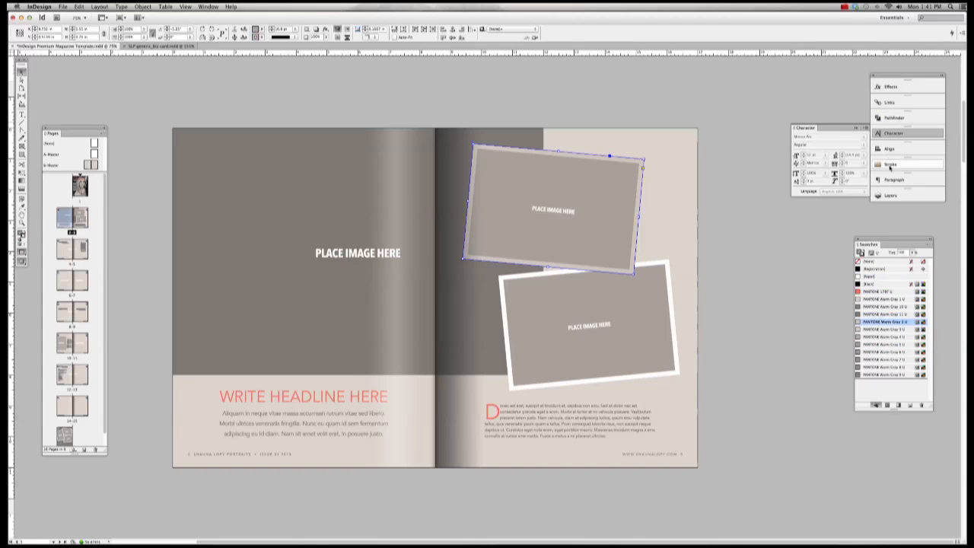
{"action": "left_click", "coordinate": [874, 276]}
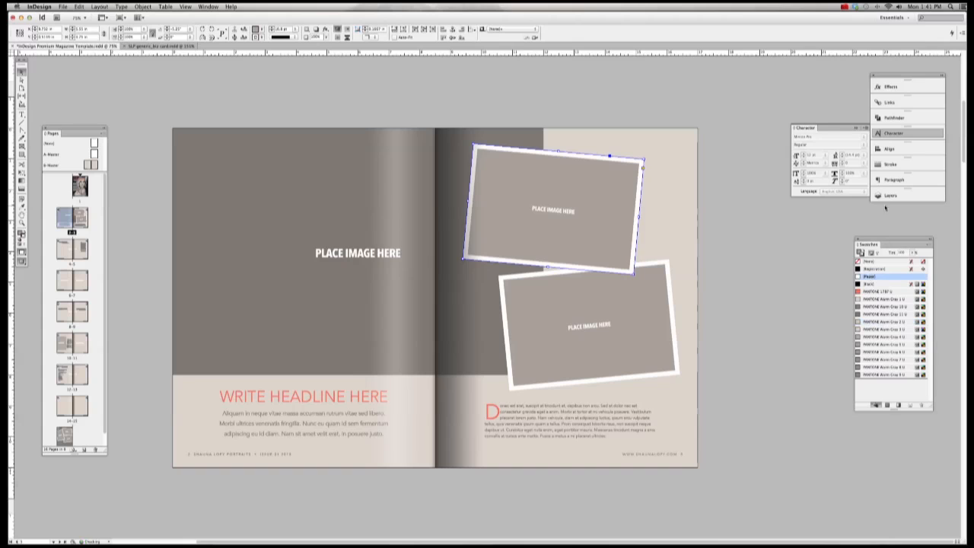
Step: Try several stroke weights on the top frame, then set its stroke to None
{"action": "left_click", "coordinate": [898, 164]}
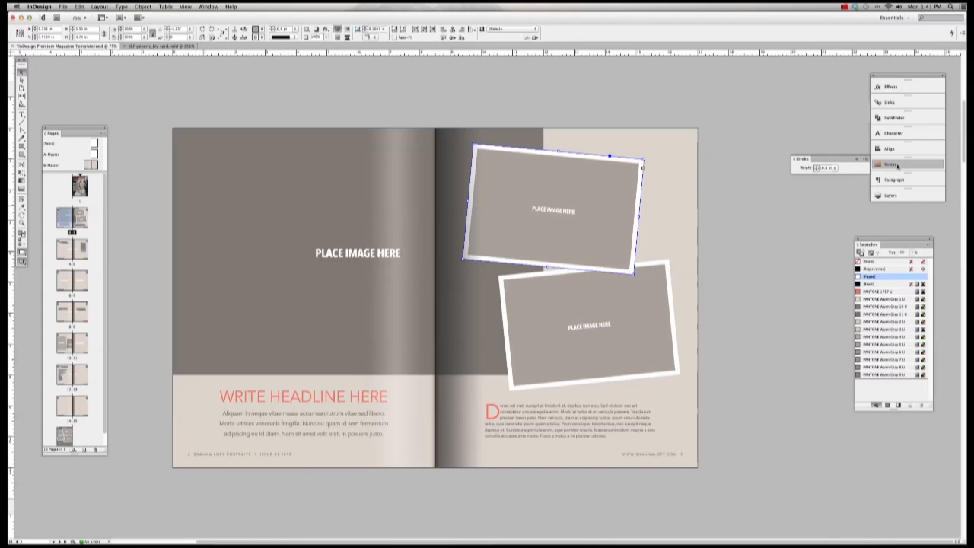
{"action": "left_click", "coordinate": [208, 6]}
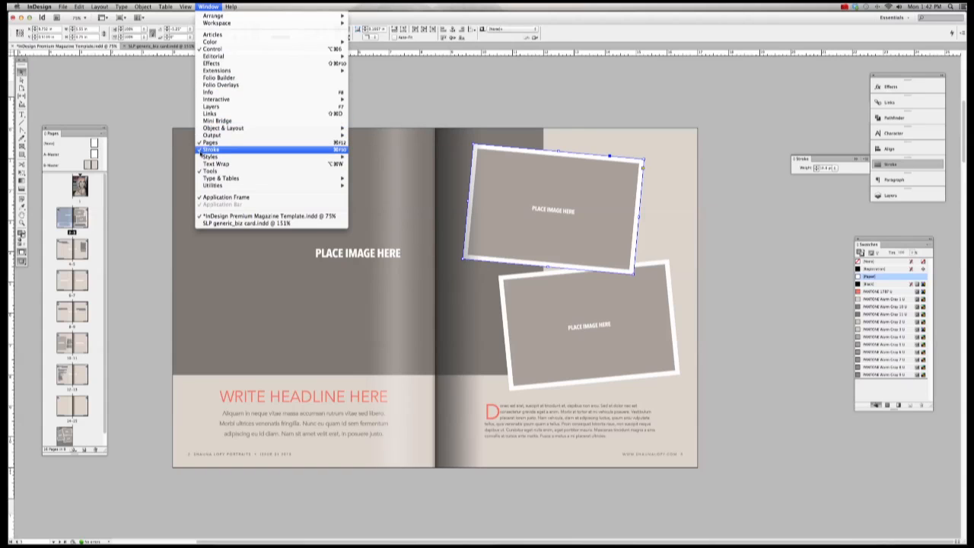
{"action": "left_click", "coordinate": [828, 172]}
{"action": "left_click", "coordinate": [835, 168]}
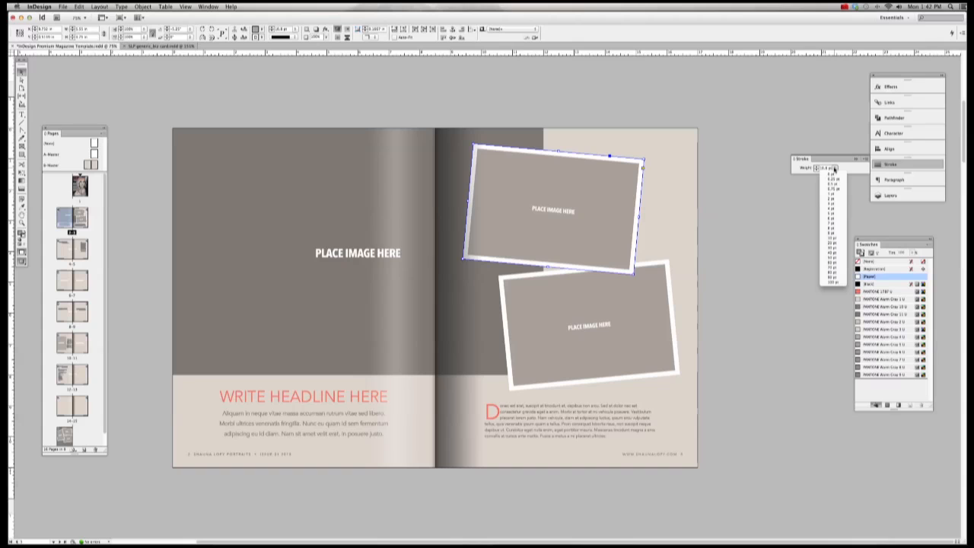
{"action": "left_click", "coordinate": [835, 214]}
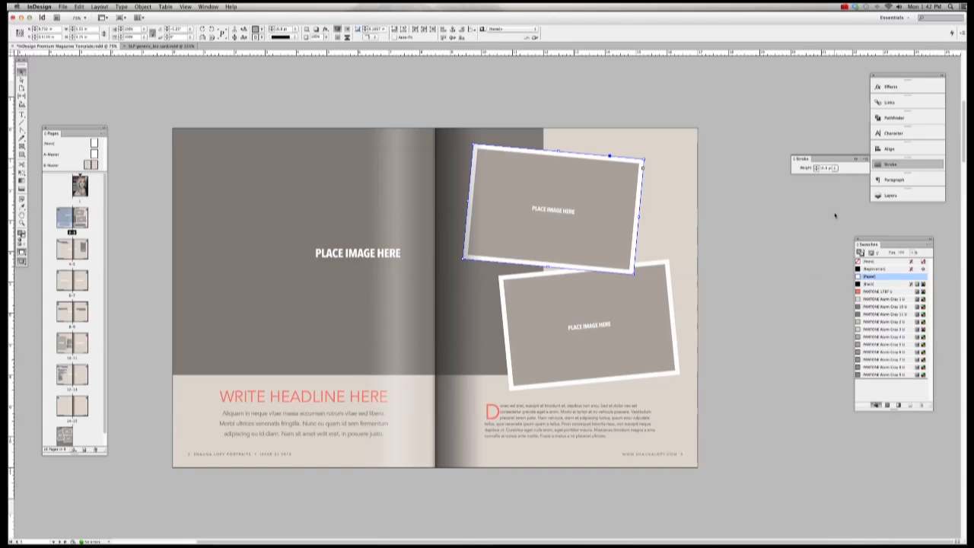
{"action": "left_click", "coordinate": [835, 169]}
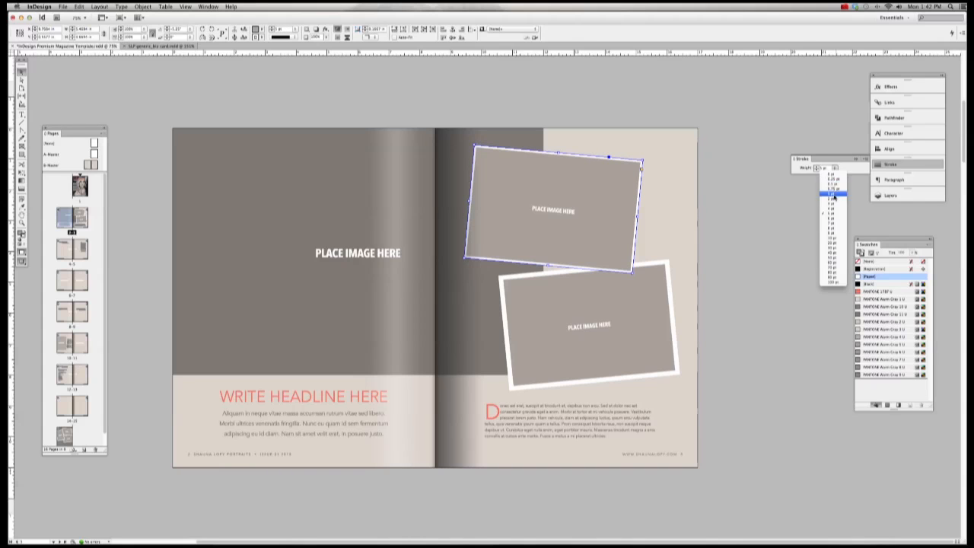
{"action": "left_click", "coordinate": [834, 197]}
{"action": "left_click", "coordinate": [835, 168]}
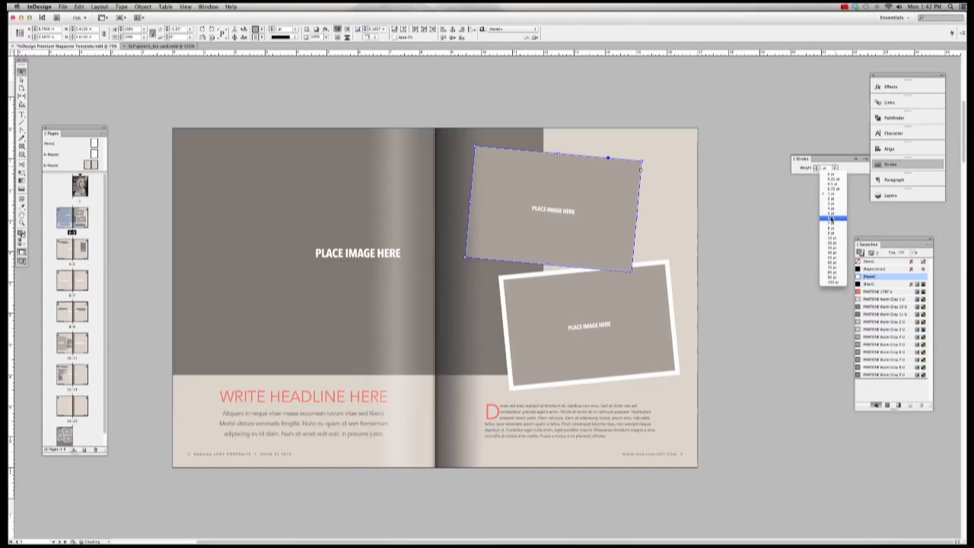
{"action": "left_click", "coordinate": [831, 216]}
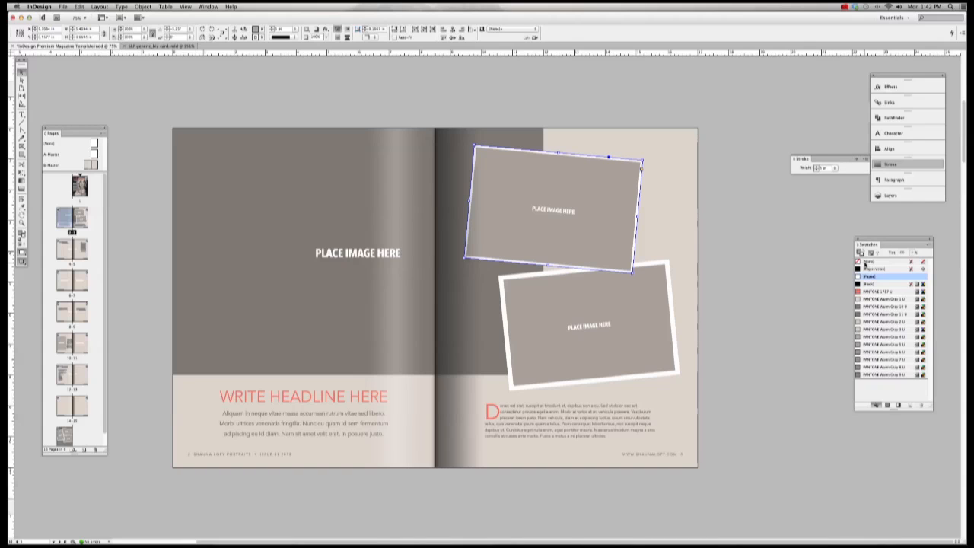
{"action": "left_click", "coordinate": [865, 261]}
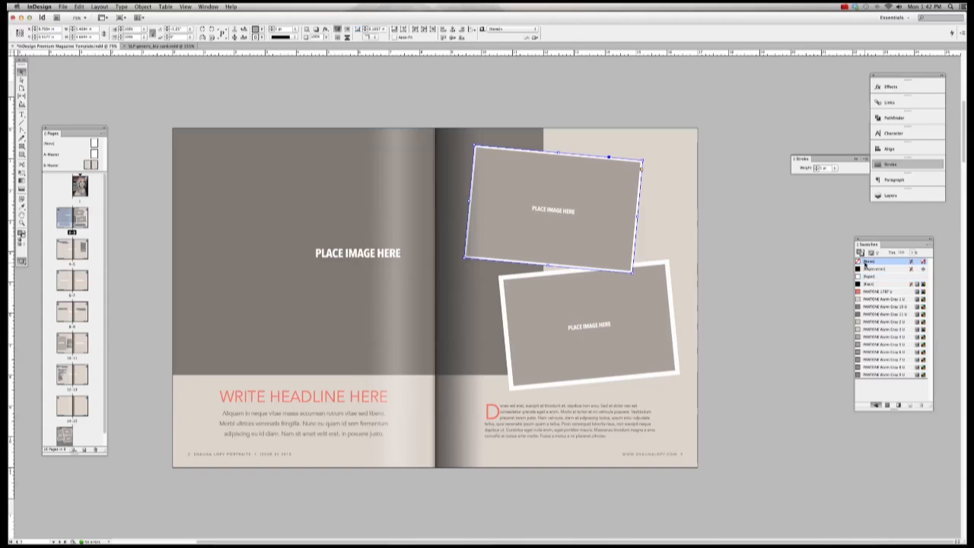
Step: Reselect the top tilted frame and choose File > Place
{"action": "left_click", "coordinate": [784, 231]}
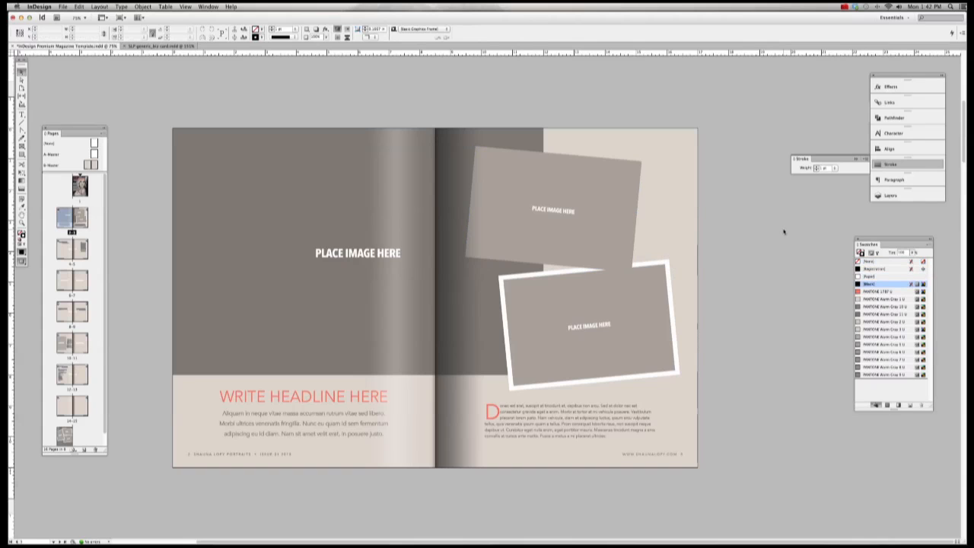
{"action": "left_click", "coordinate": [608, 185]}
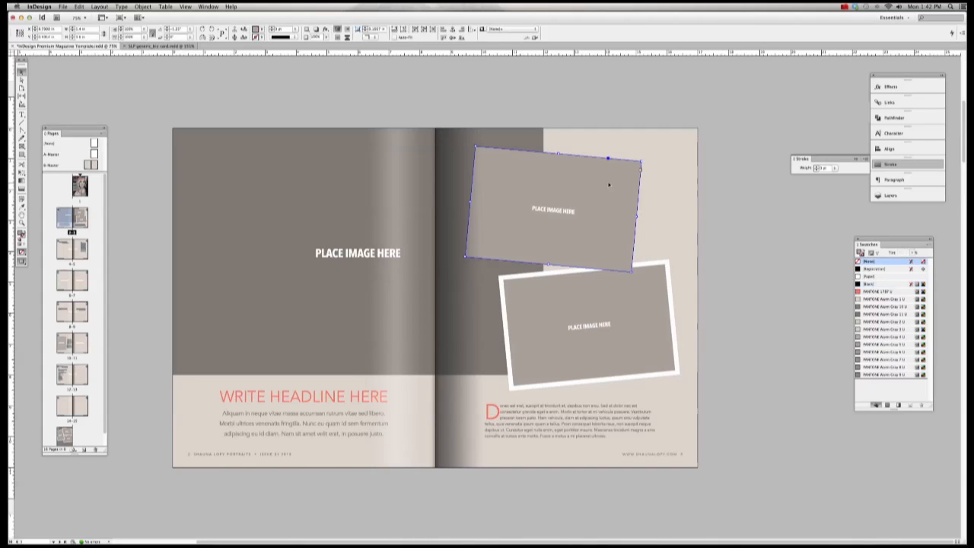
{"action": "left_click", "coordinate": [63, 6]}
{"action": "left_click", "coordinate": [82, 111]}
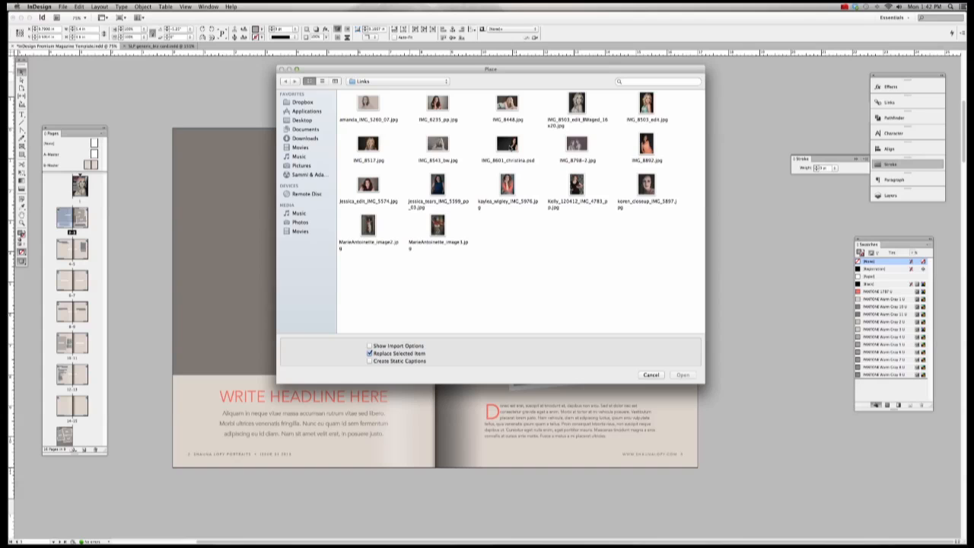
Step: Place IMG_8601_christina into the top frame and make it fill the frame proportionally
{"action": "double_click", "coordinate": [507, 144]}
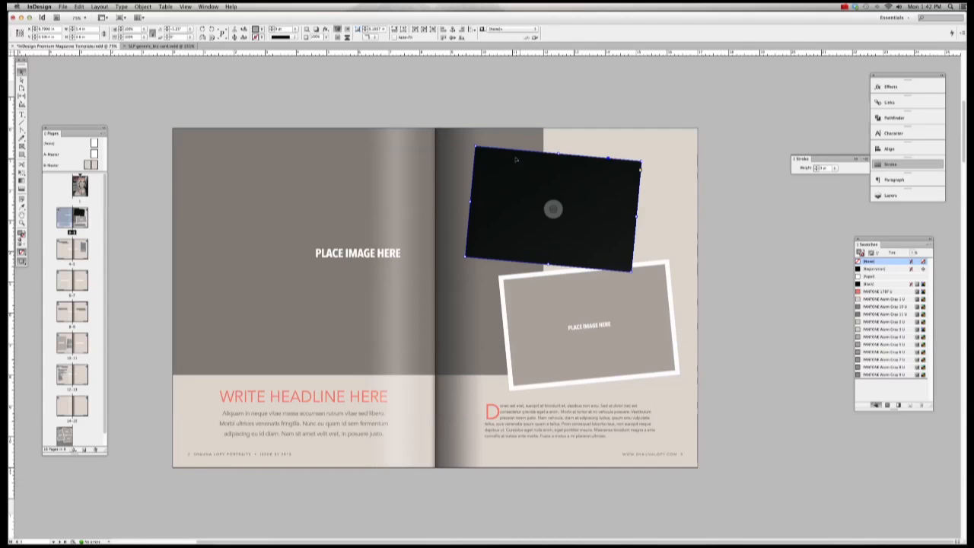
{"action": "scroll", "coordinate": [518, 161], "scroll_direction": "down", "scroll_amount": 2}
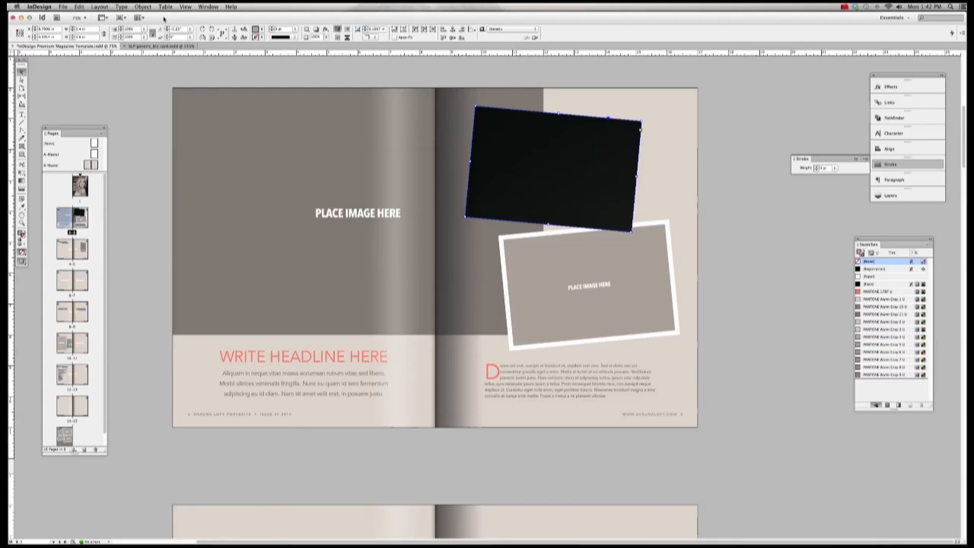
{"action": "left_click", "coordinate": [143, 6]}
{"action": "mouse_move", "coordinate": [182, 36]}
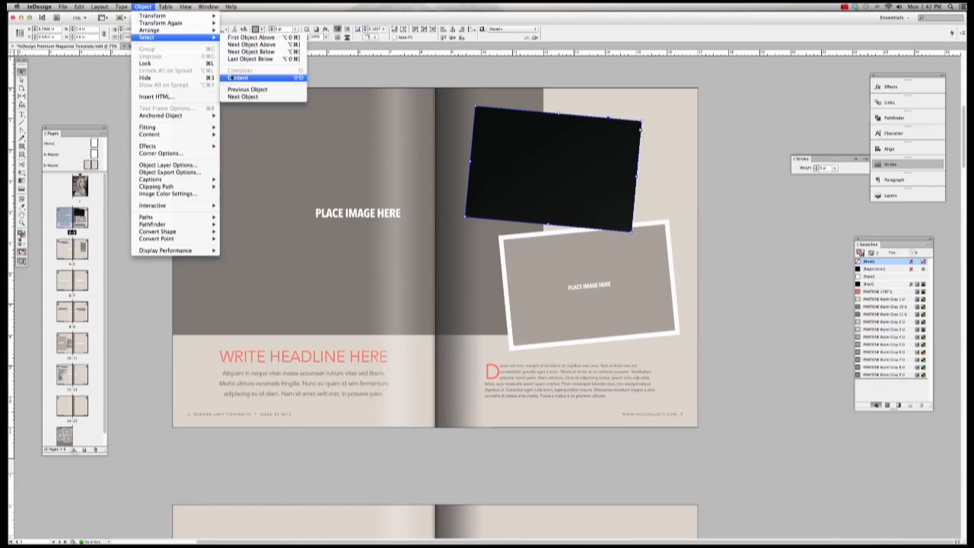
{"action": "left_click", "coordinate": [238, 77]}
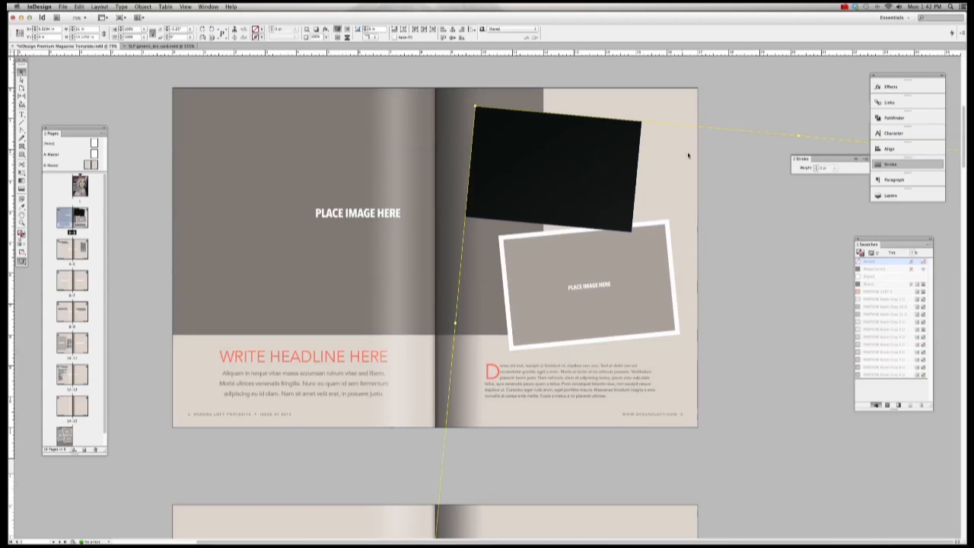
{"action": "left_click", "coordinate": [143, 7]}
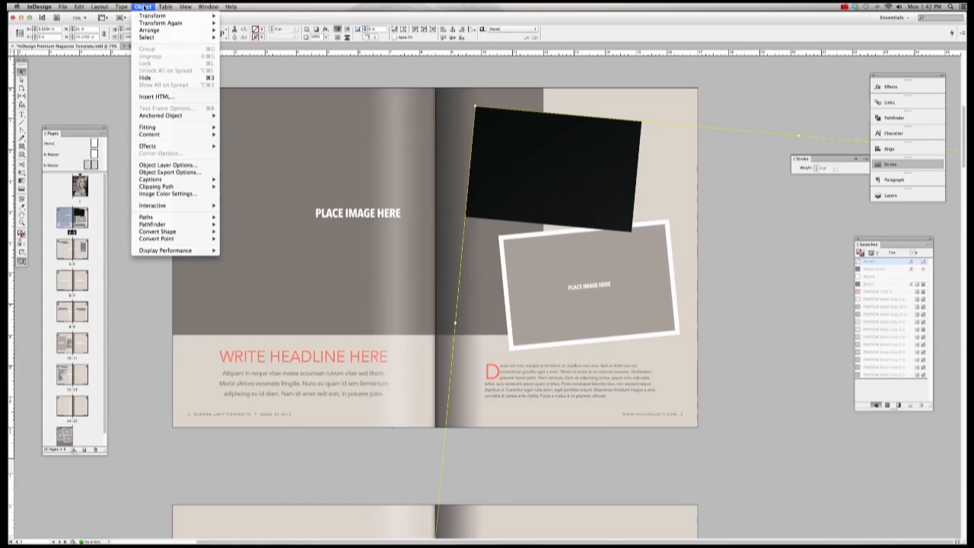
{"action": "mouse_move", "coordinate": [167, 128]}
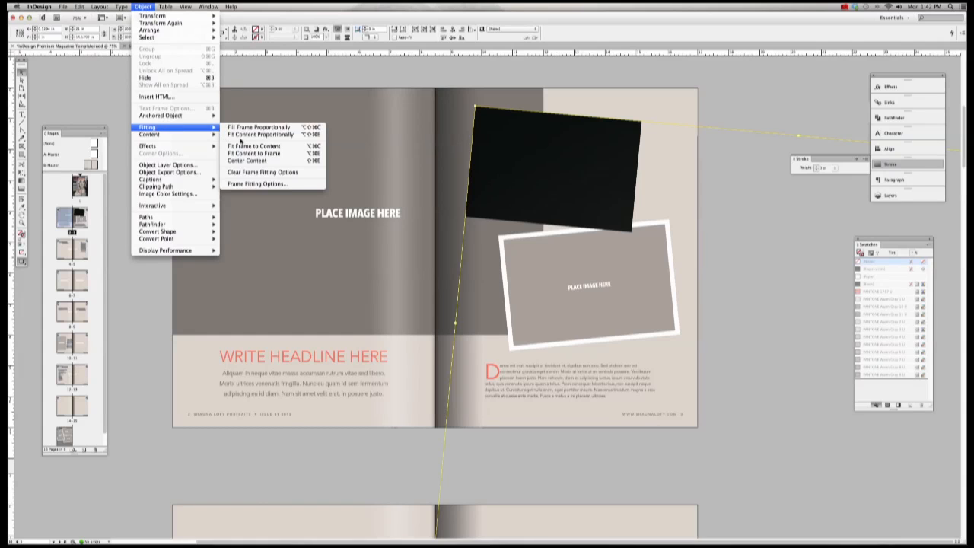
{"action": "left_click", "coordinate": [266, 128]}
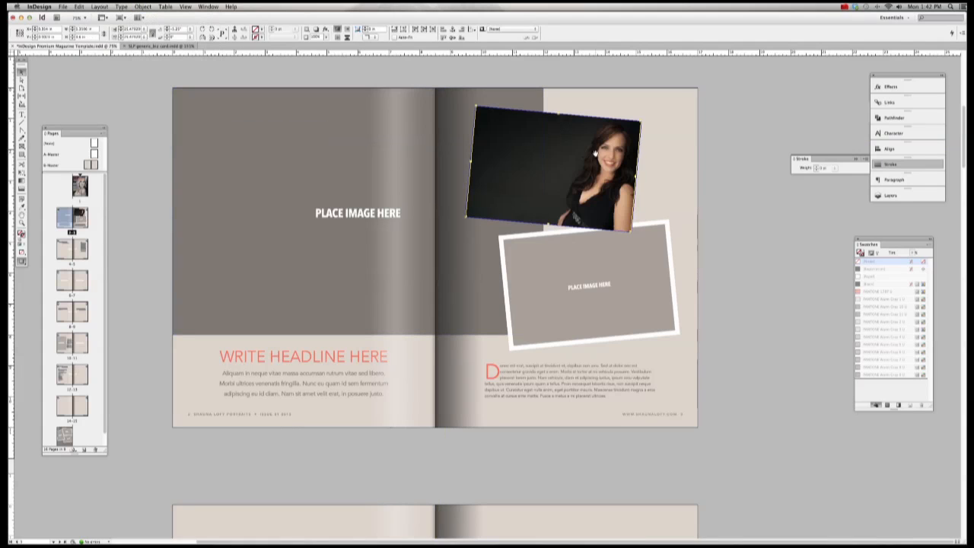
{"action": "left_click", "coordinate": [702, 173]}
Step: Give the upper photo frame a thick white [Paper] border
{"action": "left_click", "coordinate": [618, 166]}
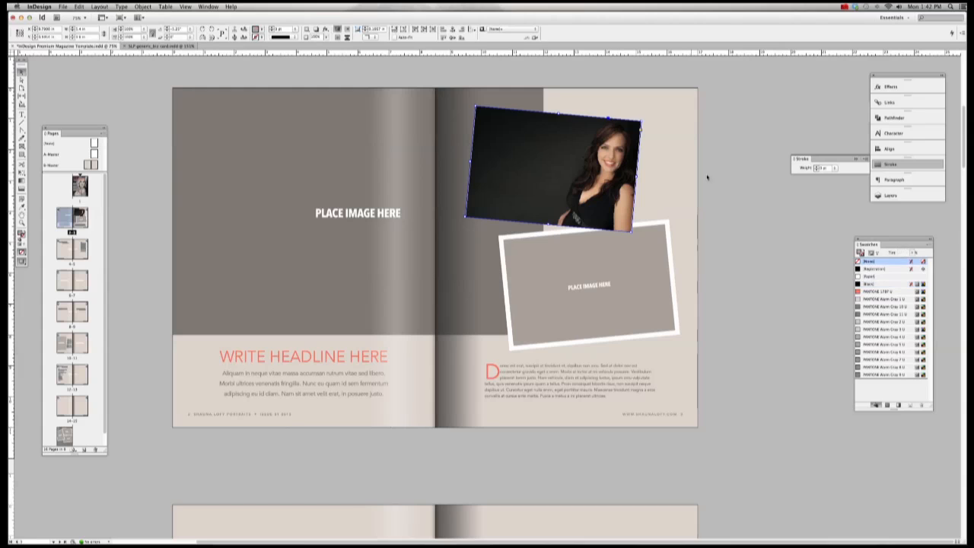
{"action": "left_click", "coordinate": [835, 168]}
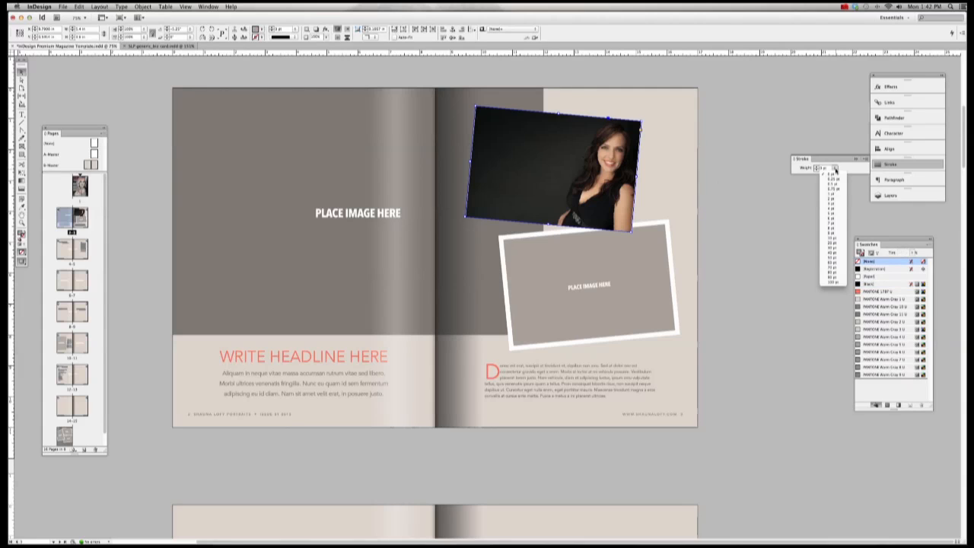
{"action": "left_click", "coordinate": [829, 241]}
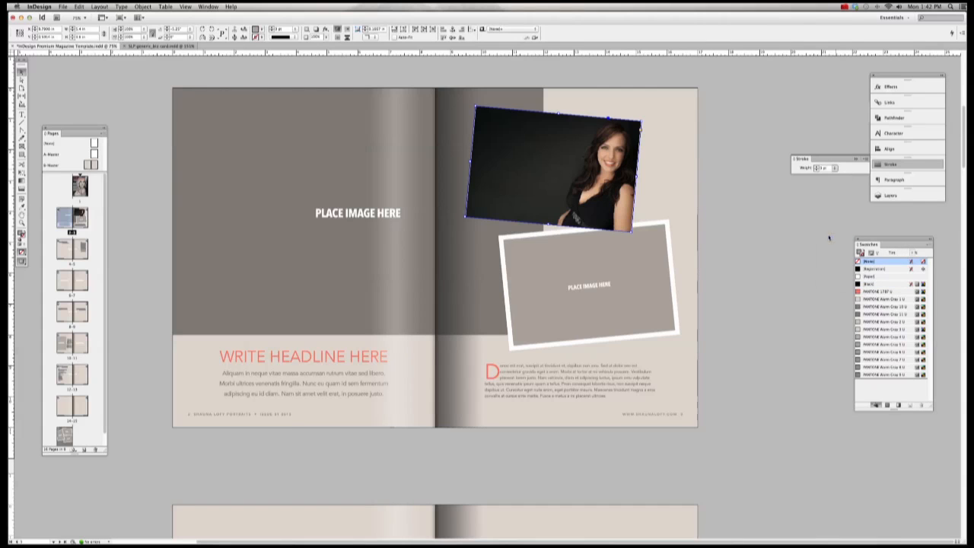
{"action": "left_click", "coordinate": [872, 277]}
{"action": "left_click", "coordinate": [761, 226]}
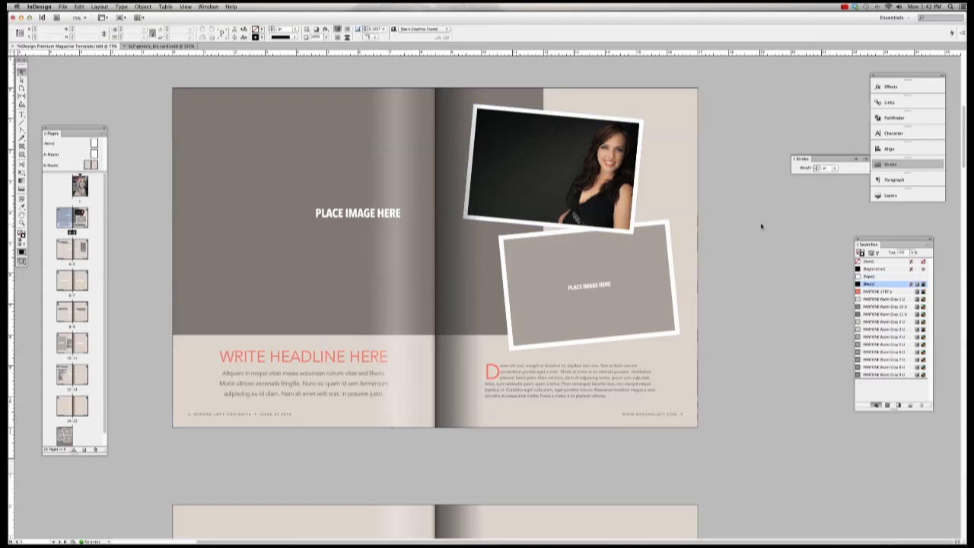
{"action": "left_click", "coordinate": [659, 240]}
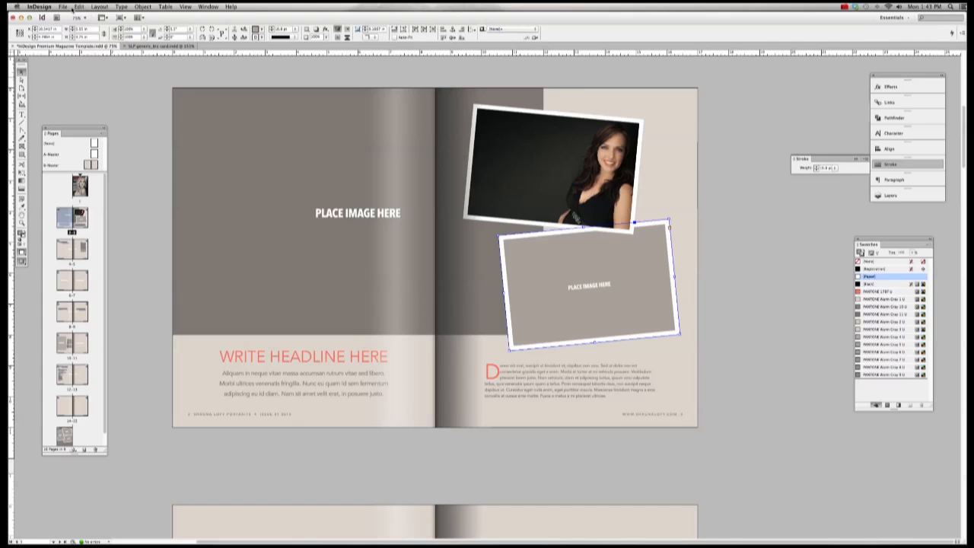
Step: Place the sepia JPG into the lower frame, adjust its stacking, and fit it proportionally
{"action": "left_click", "coordinate": [64, 7]}
{"action": "left_click", "coordinate": [76, 111]}
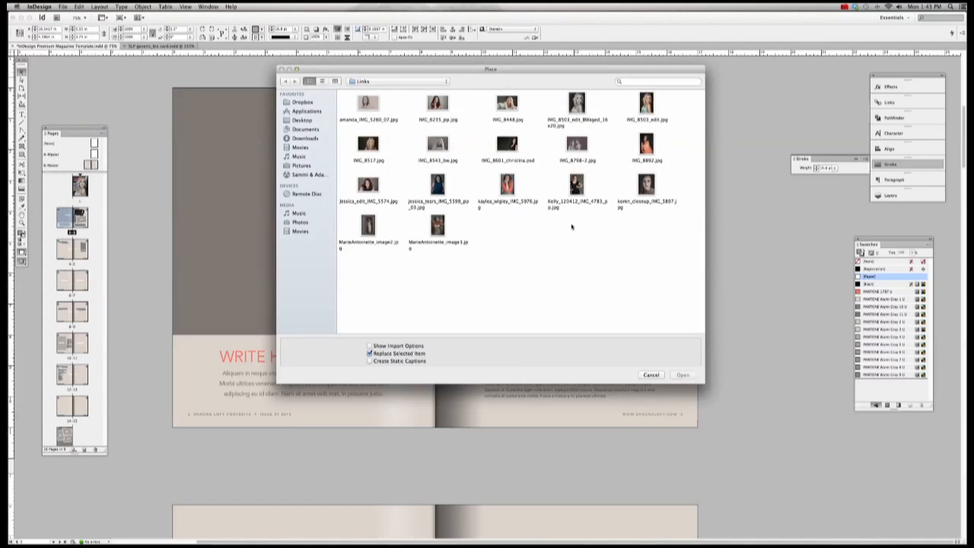
{"action": "double_click", "coordinate": [367, 104]}
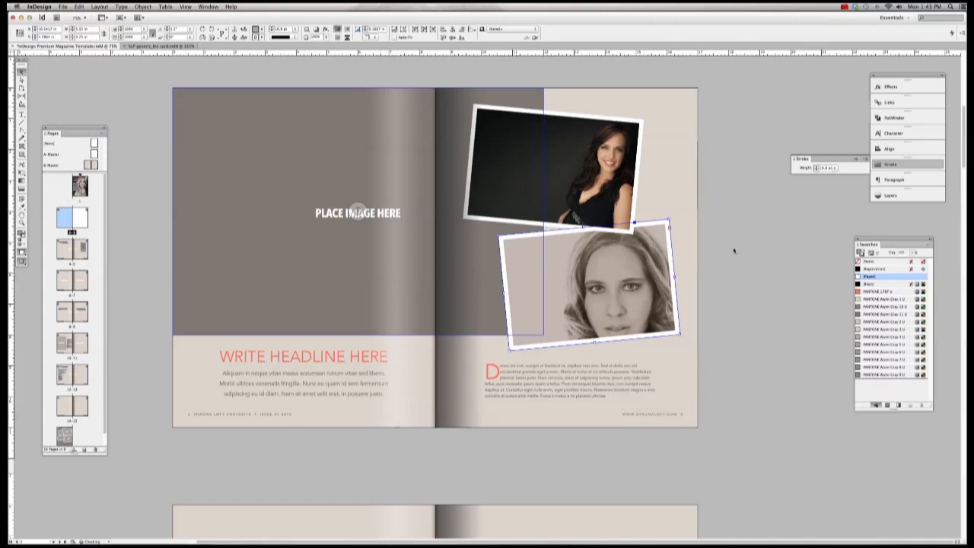
{"action": "left_click", "coordinate": [138, 6]}
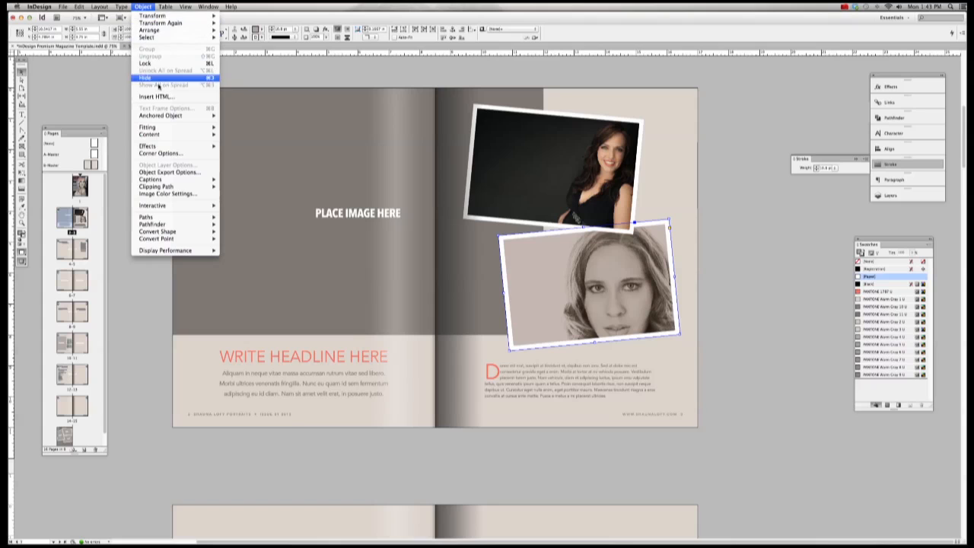
{"action": "left_click", "coordinate": [263, 78]}
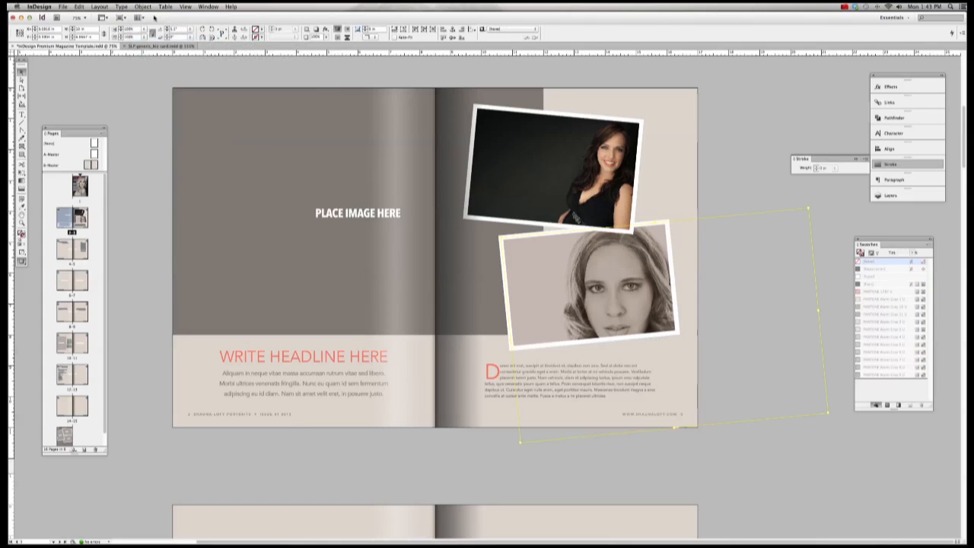
{"action": "left_click", "coordinate": [142, 6]}
{"action": "mouse_move", "coordinate": [150, 129]}
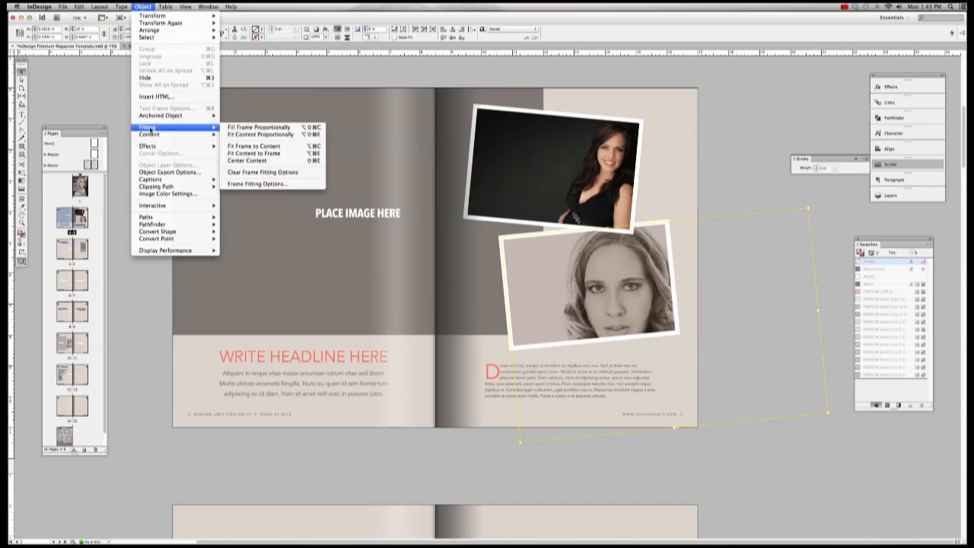
{"action": "left_click", "coordinate": [243, 137]}
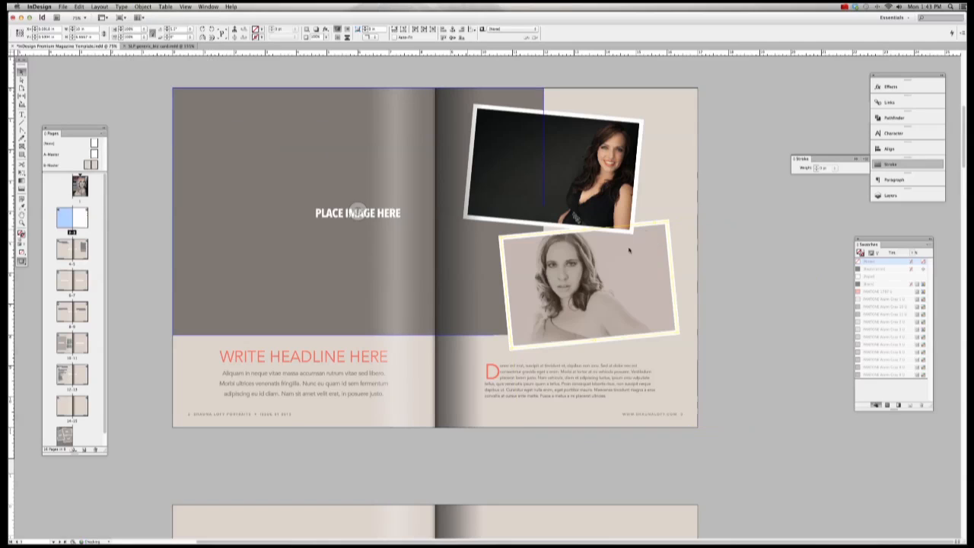
{"action": "left_click", "coordinate": [732, 244]}
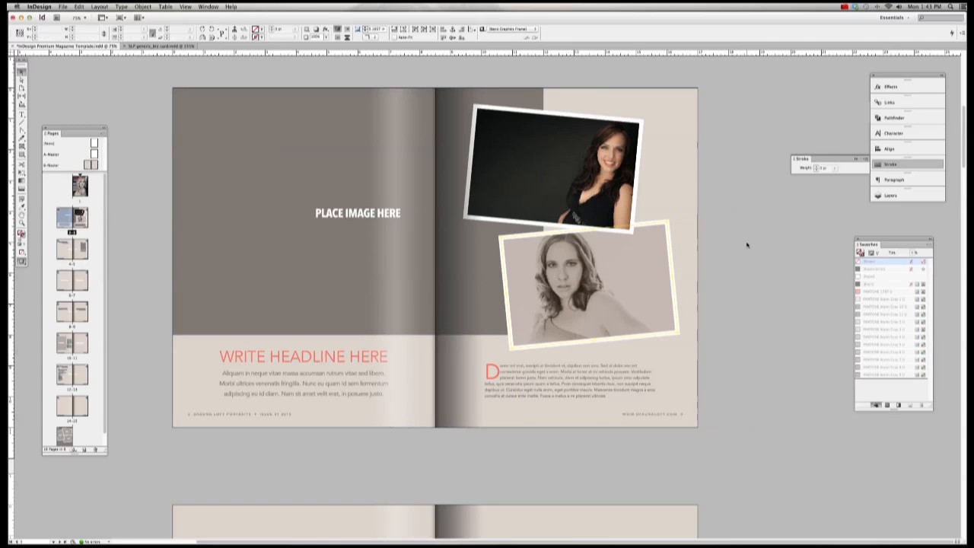
Step: Place the smiling portrait JPG into the large left-page PLACE IMAGE HERE frame
{"action": "left_click", "coordinate": [387, 132]}
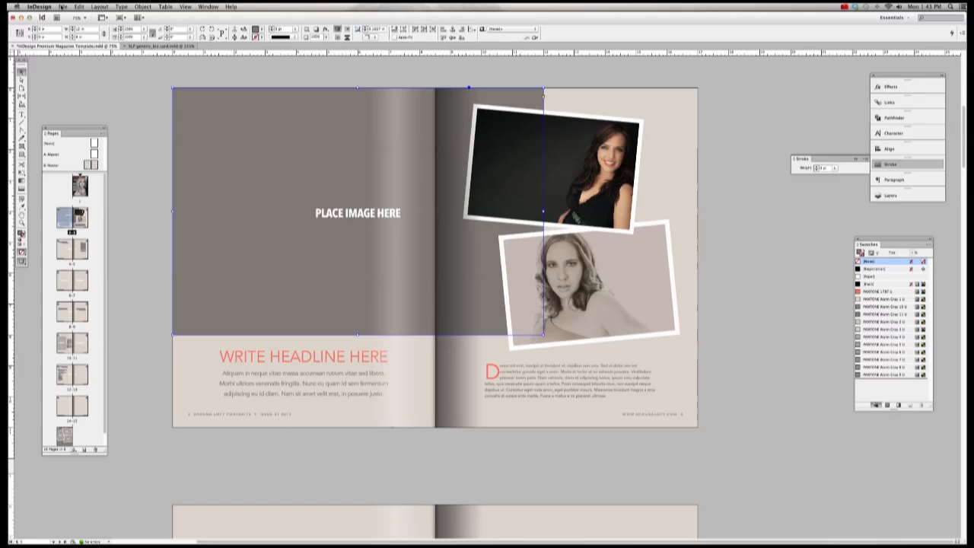
{"action": "left_click", "coordinate": [62, 6]}
{"action": "left_click", "coordinate": [166, 72]}
{"action": "key", "text": "slash"}
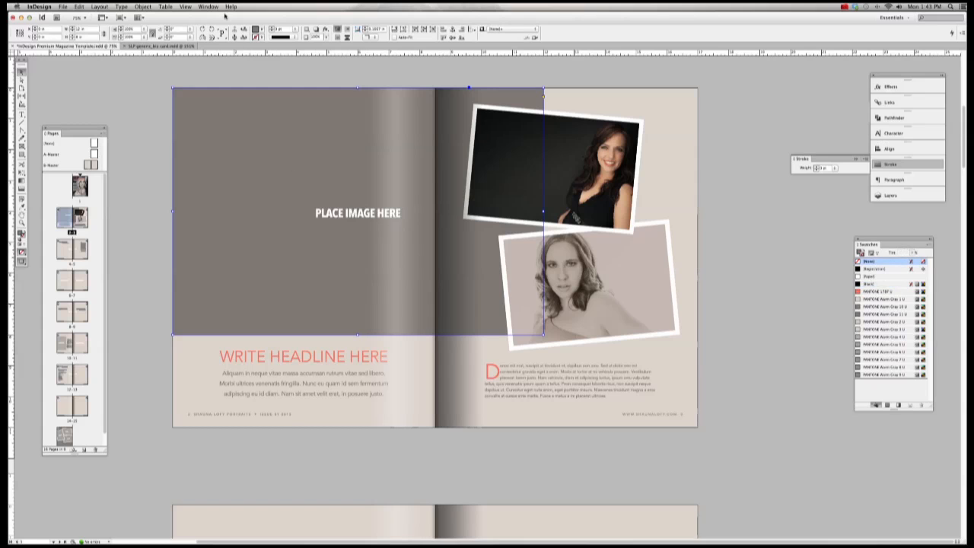
{"action": "left_click", "coordinate": [63, 6]}
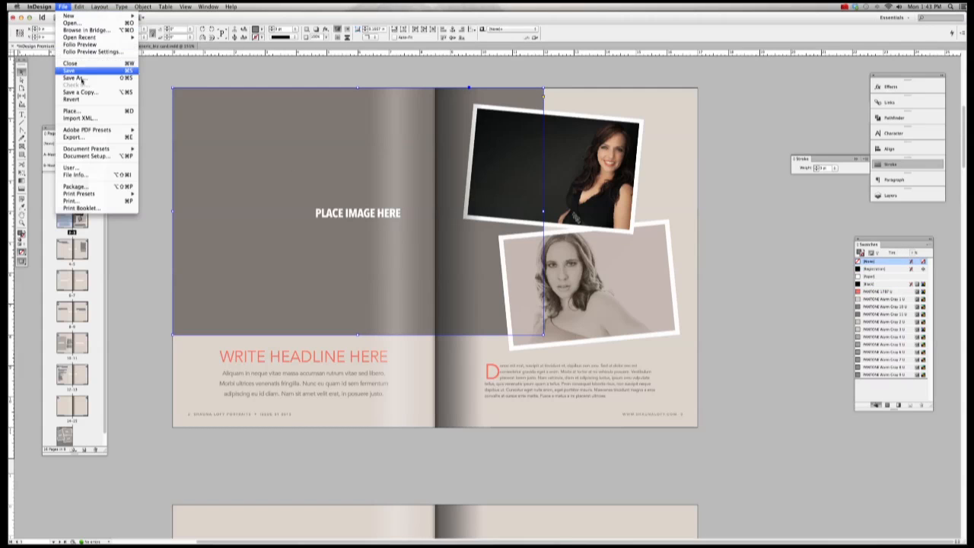
{"action": "left_click", "coordinate": [76, 114]}
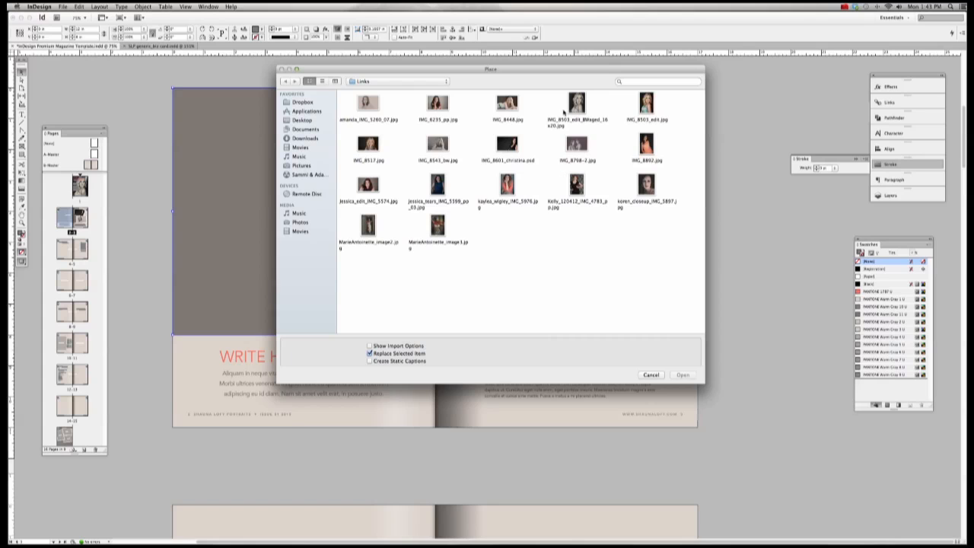
{"action": "double_click", "coordinate": [439, 107]}
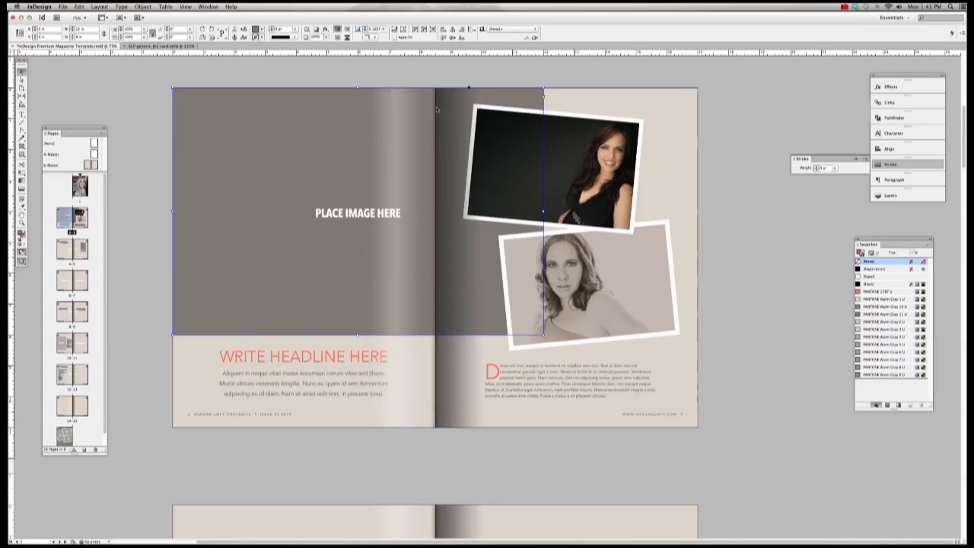
Step: Fit the portrait proportionally within the left-page frame
{"action": "left_click", "coordinate": [143, 6]}
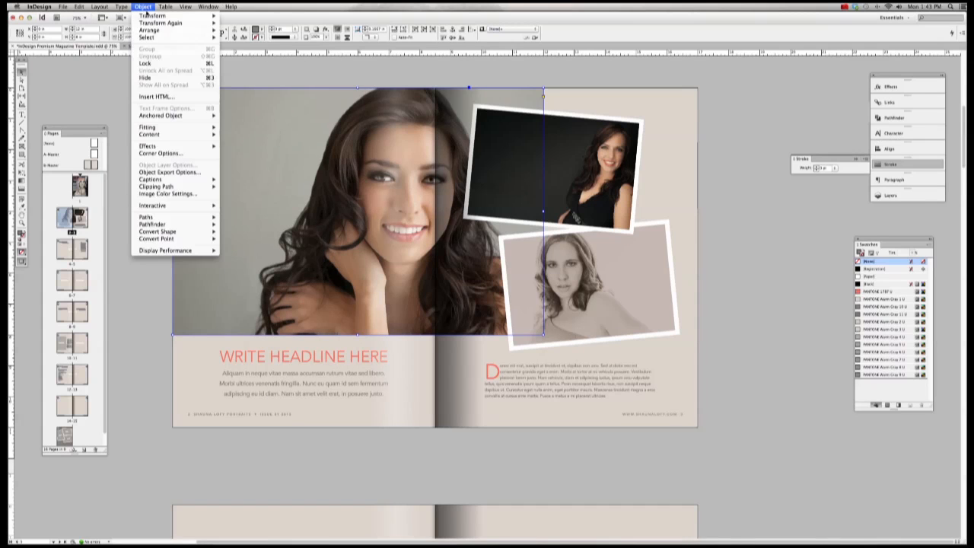
{"action": "mouse_move", "coordinate": [153, 37]}
{"action": "left_click", "coordinate": [251, 75]}
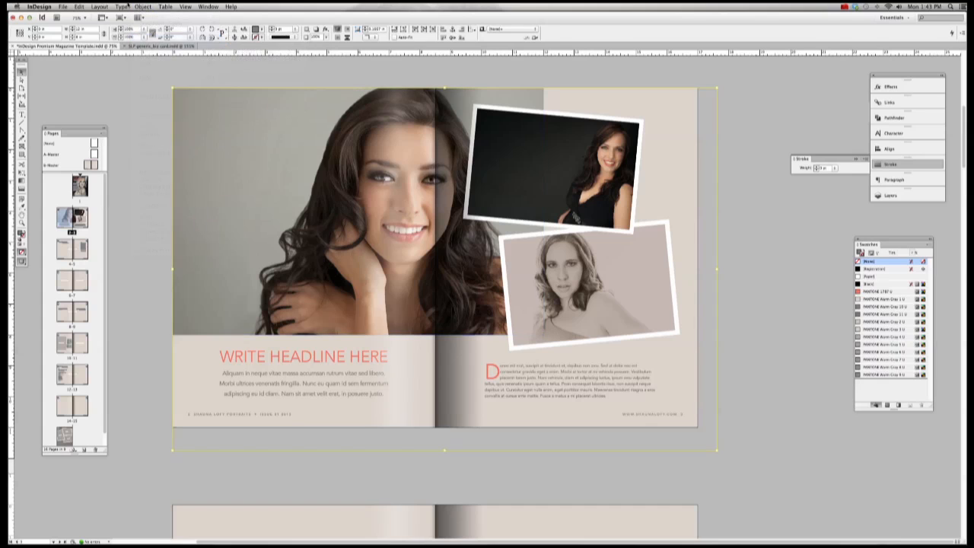
{"action": "left_click", "coordinate": [143, 7]}
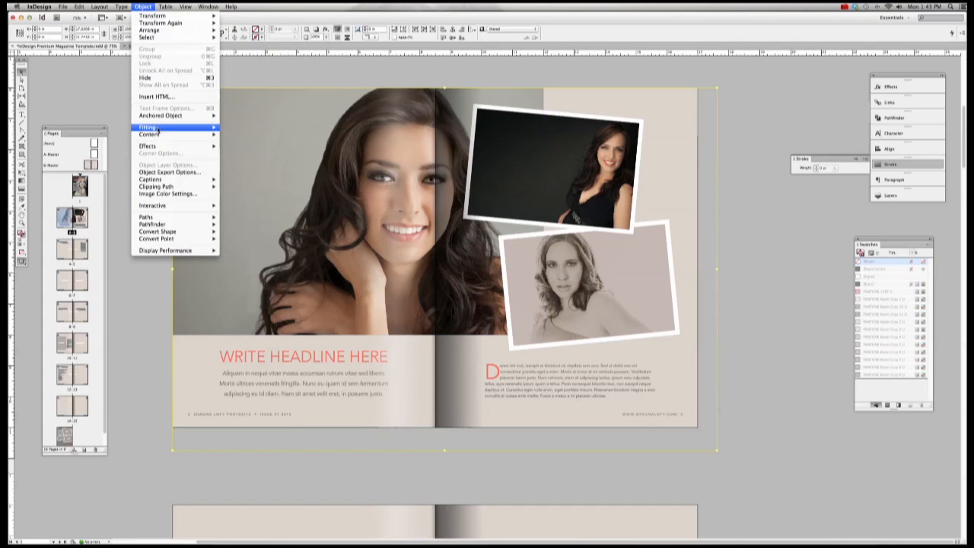
{"action": "mouse_move", "coordinate": [153, 127]}
{"action": "left_click", "coordinate": [241, 136]}
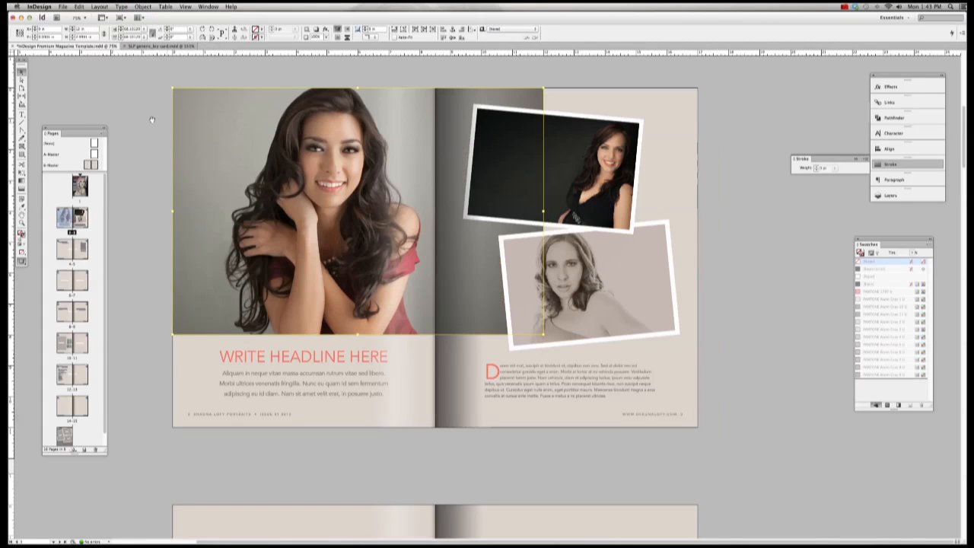
{"action": "left_click", "coordinate": [125, 117]}
{"action": "left_click", "coordinate": [319, 363]}
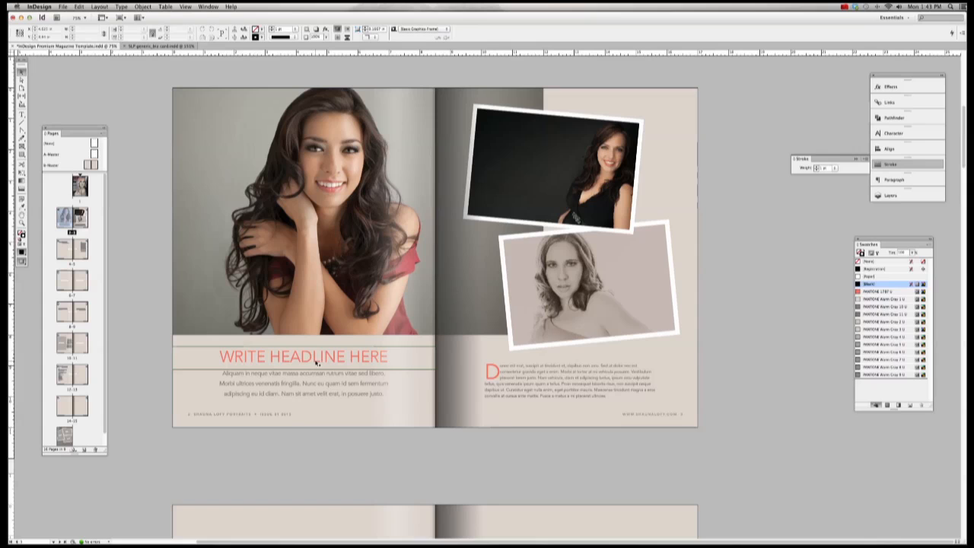
Step: Select the headline, type test text over it, and undo back to WRITE HEADLINE HERE
{"action": "left_click", "coordinate": [319, 363]}
{"action": "left_click", "coordinate": [22, 114]}
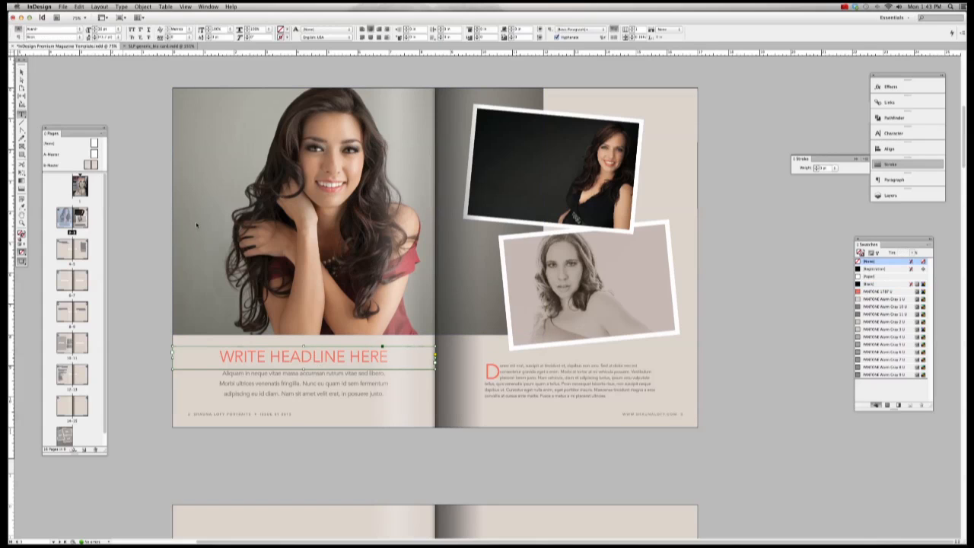
{"action": "left_click_drag", "start_coordinate": [220, 356], "coordinate": [416, 365]}
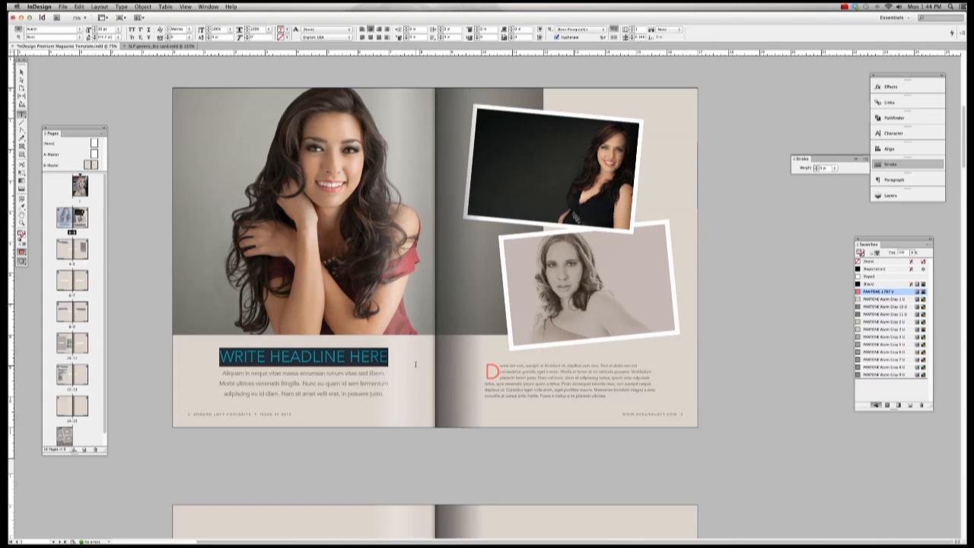
{"action": "scroll", "coordinate": [305, 276], "scroll_direction": "down", "scroll_amount": 8}
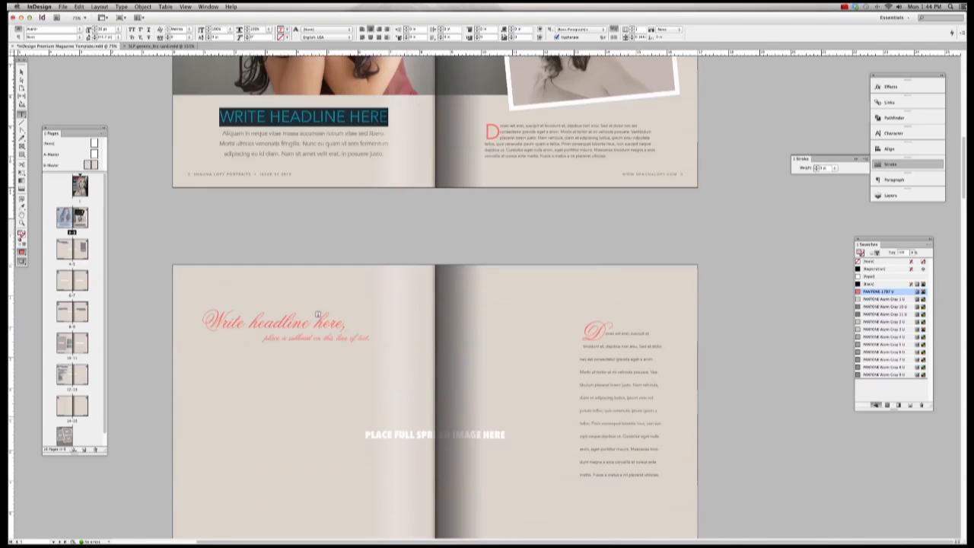
{"action": "scroll", "coordinate": [305, 277], "scroll_direction": "up", "scroll_amount": 10}
{"action": "scroll", "coordinate": [307, 277], "scroll_direction": "up", "scroll_amount": 1}
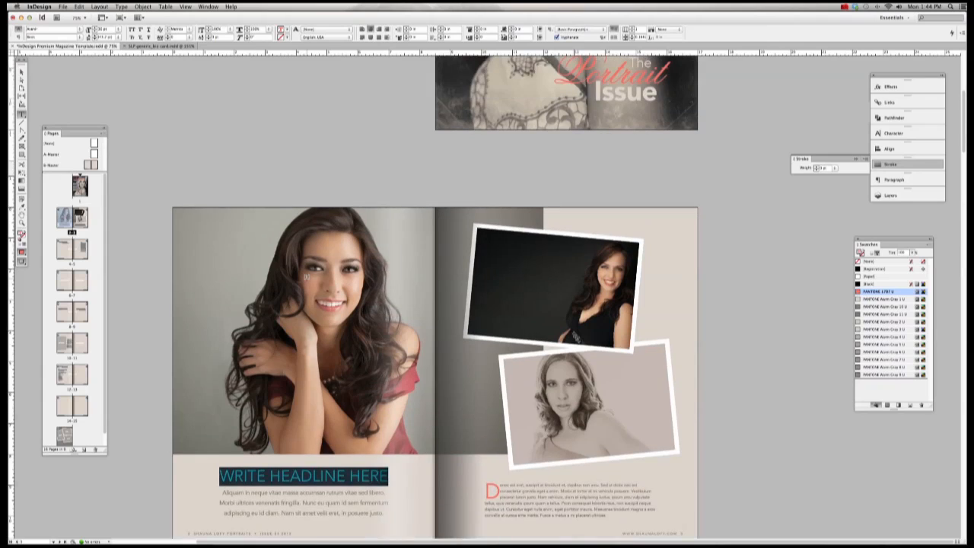
{"action": "scroll", "coordinate": [307, 277], "scroll_direction": "down", "scroll_amount": 3}
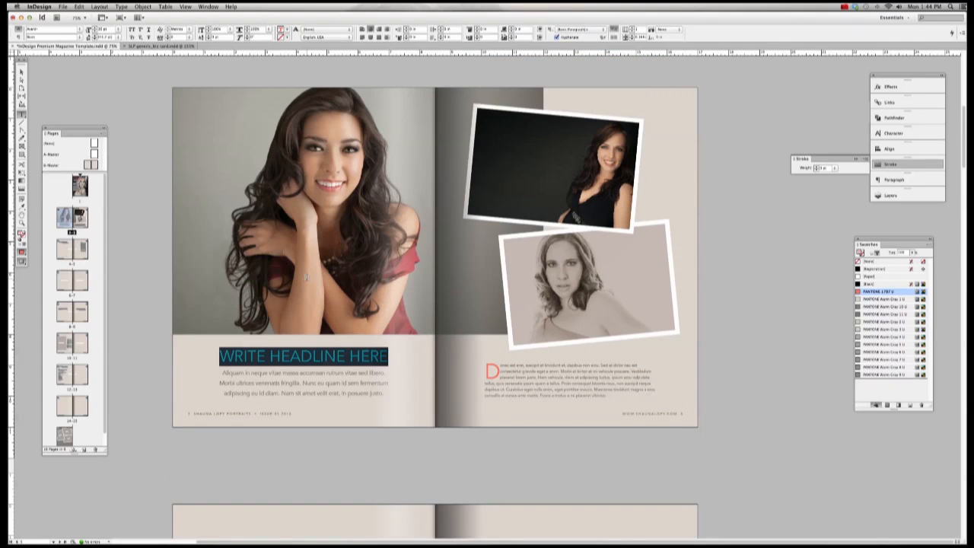
{"action": "type", "text": "GFLhslifpeif"}
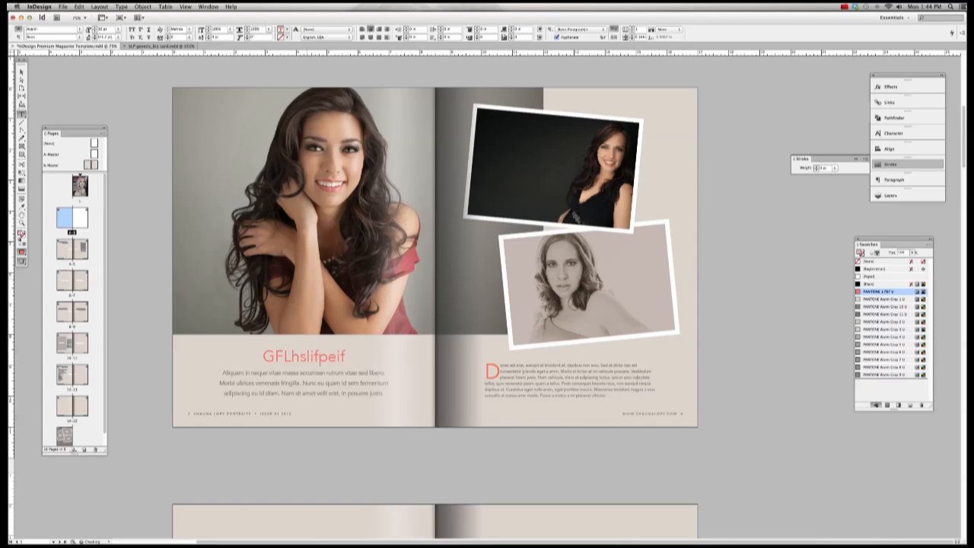
{"action": "key", "text": "BackSpace"}
{"action": "key", "text": "BackSpace"}
{"action": "key", "text": "BackSpace"}
{"action": "key", "text": "BackSpace"}
{"action": "key", "text": "BackSpace"}
{"action": "key", "text": "BackSpace"}
{"action": "key", "text": "BackSpace"}
{"action": "key", "text": "BackSpace"}
{"action": "key", "text": "BackSpace"}
{"action": "key", "text": "BackSpace"}
{"action": "key", "text": "BackSpace"}
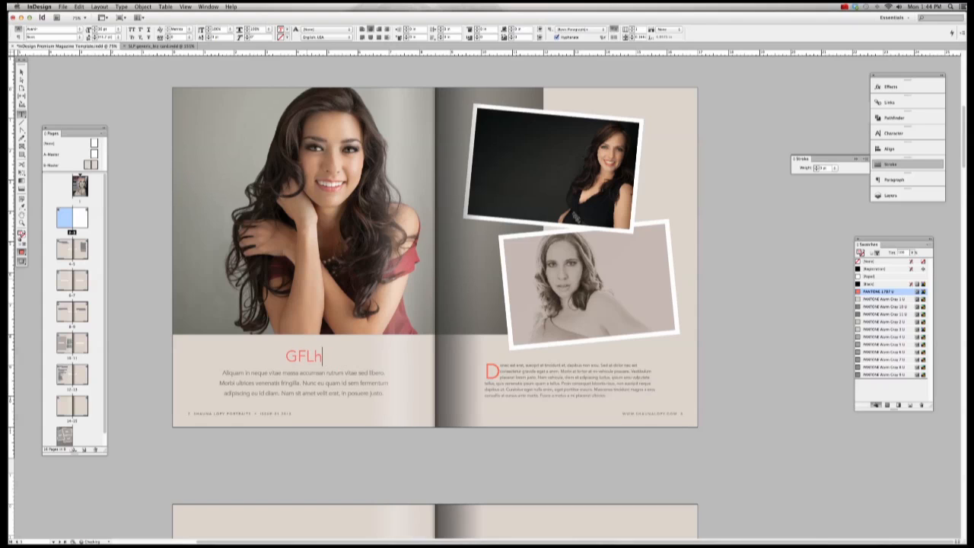
{"action": "key", "text": "BackSpace"}
{"action": "type", "text": "THJDNSIW"}
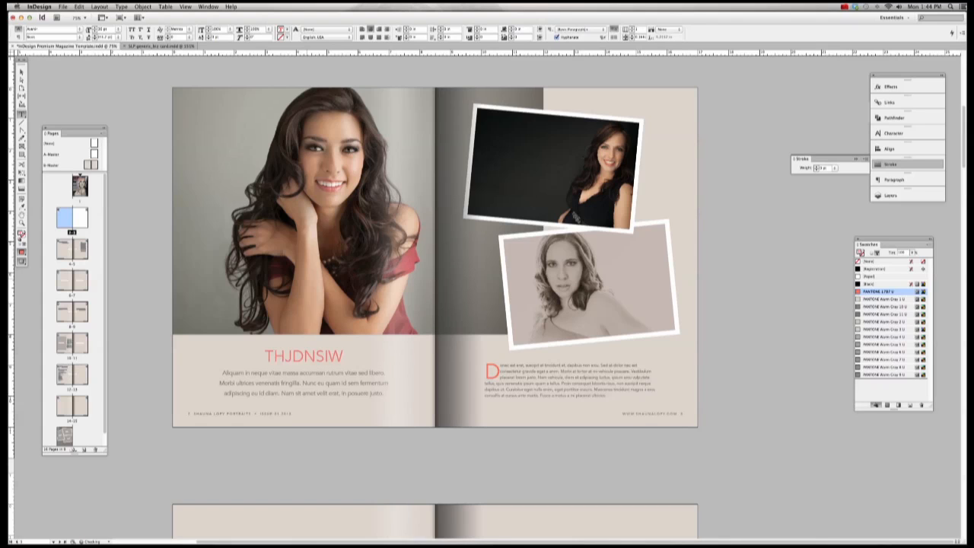
{"action": "scroll", "coordinate": [305, 279], "scroll_direction": "left", "scroll_amount": 3}
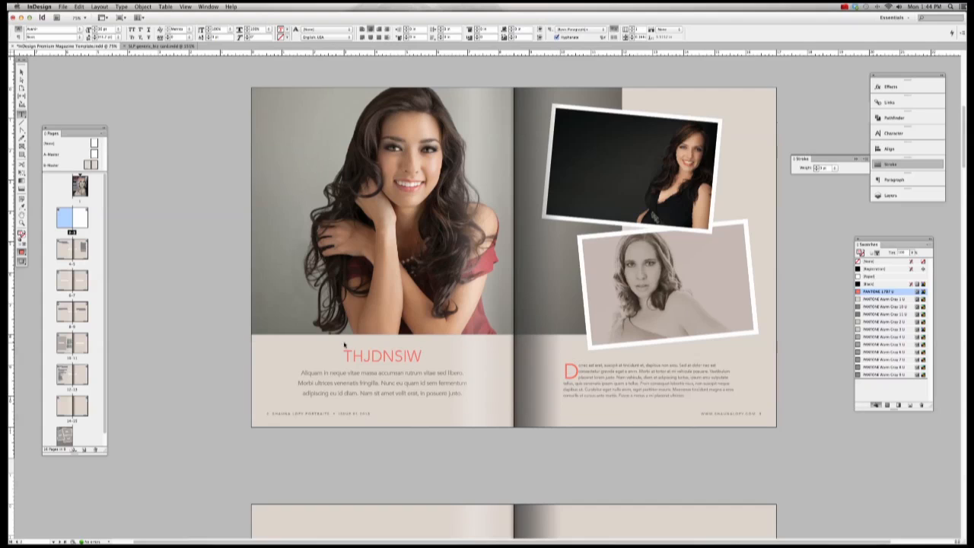
{"action": "key", "text": "super+z"}
{"action": "key", "text": "super+z"}
{"action": "key", "text": "super+z"}
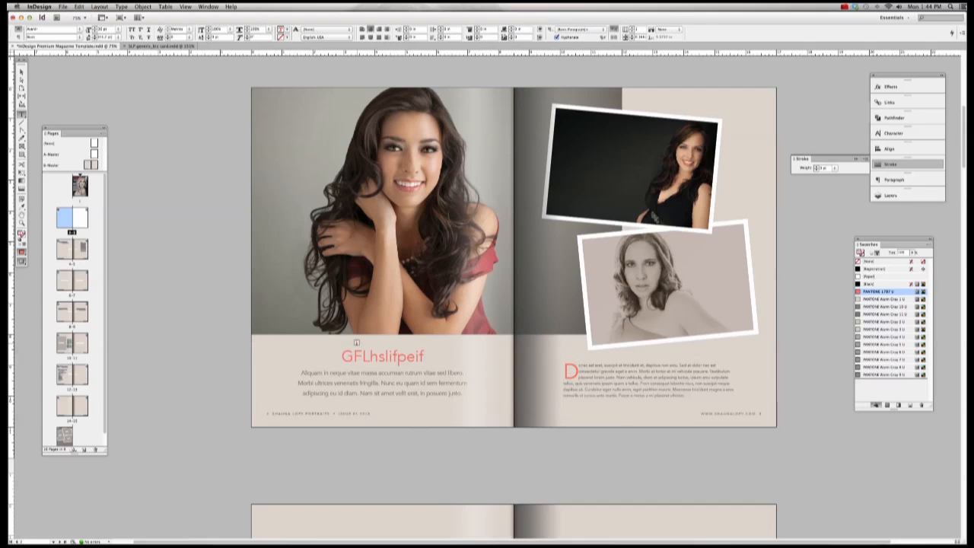
{"action": "key", "text": "super+z"}
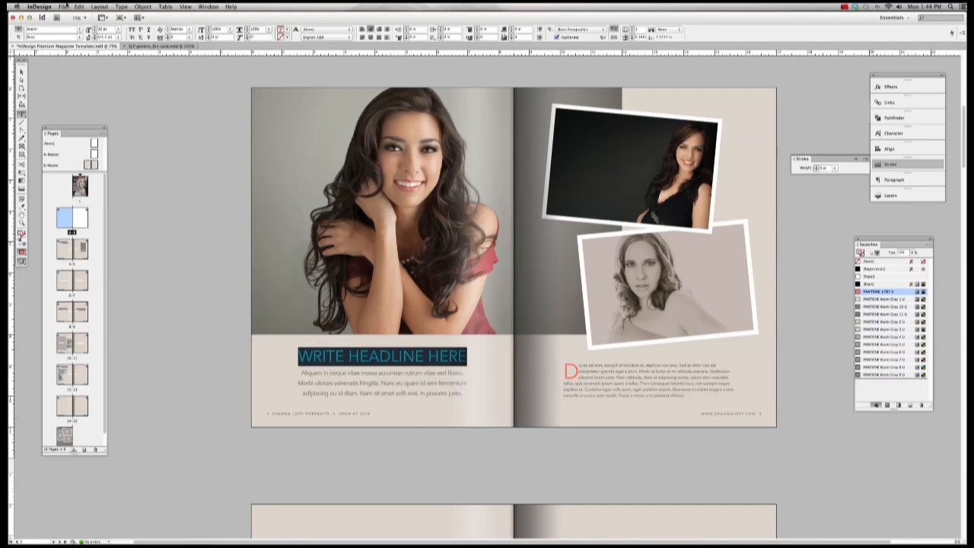
Step: Try Title Case and lowercase on the headline before settling on UPPERCASE
{"action": "left_click", "coordinate": [121, 6]}
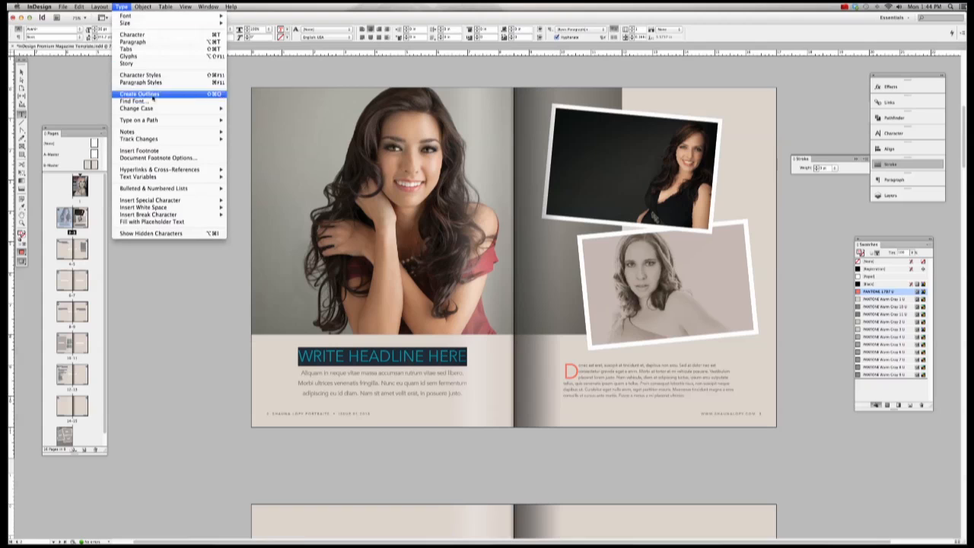
{"action": "mouse_move", "coordinate": [224, 109]}
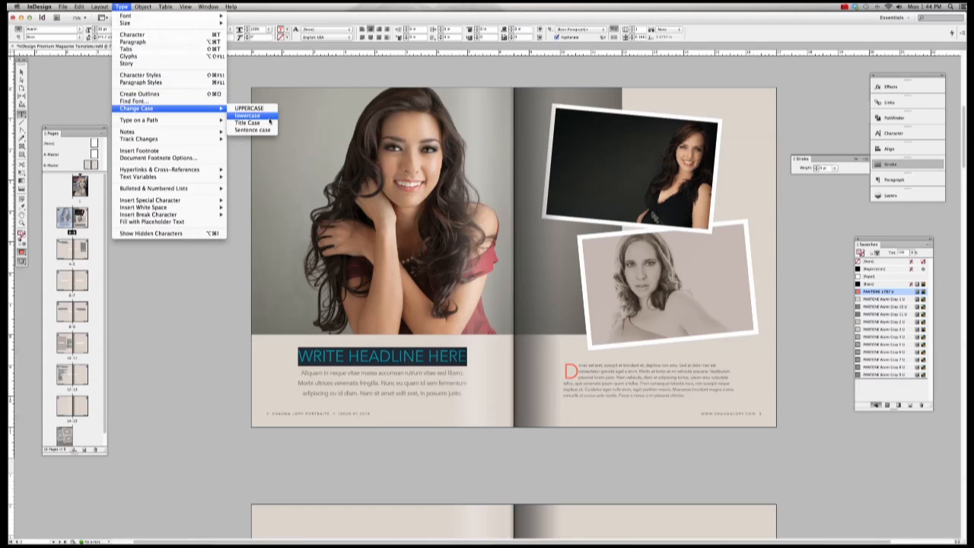
{"action": "left_click", "coordinate": [259, 123]}
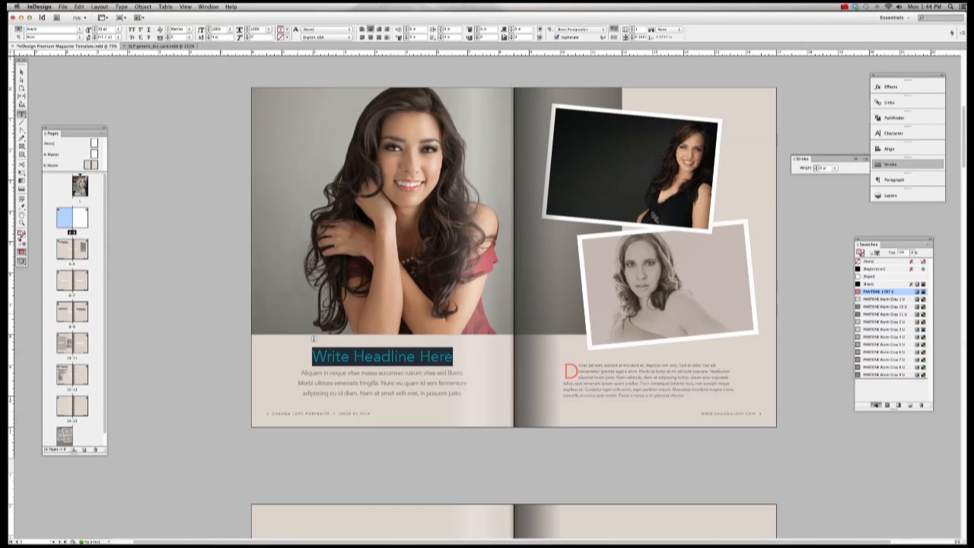
{"action": "left_click", "coordinate": [121, 6]}
{"action": "mouse_move", "coordinate": [221, 108]}
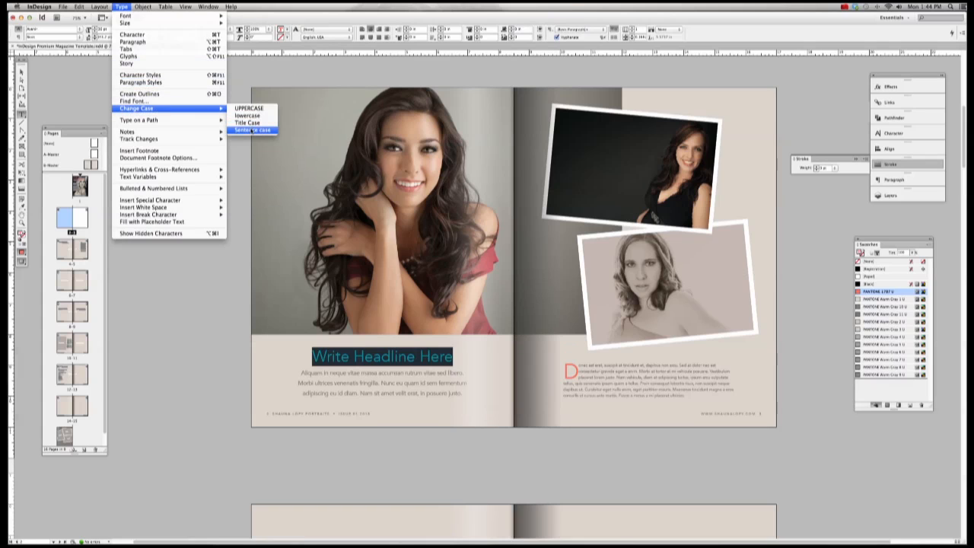
{"action": "left_click", "coordinate": [249, 114]}
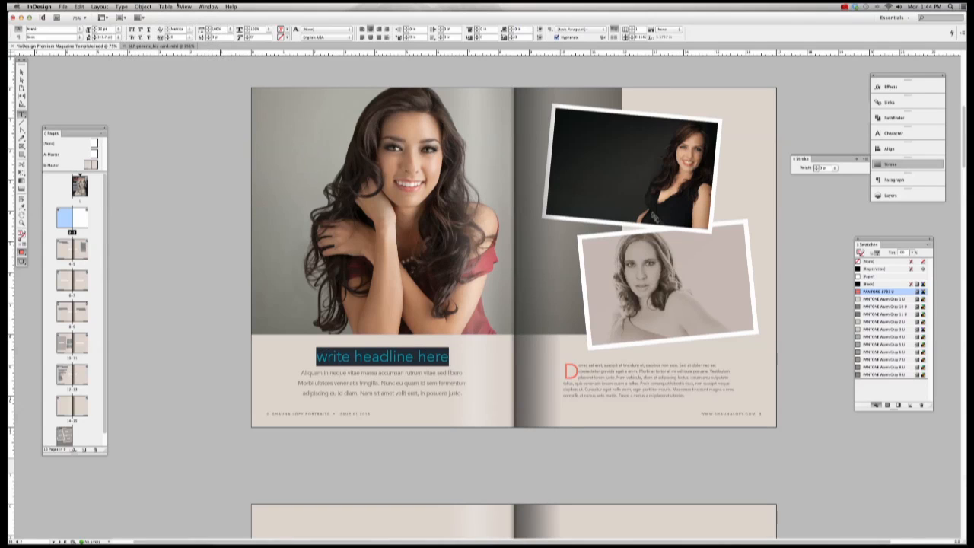
{"action": "left_click", "coordinate": [122, 7]}
{"action": "mouse_move", "coordinate": [221, 109]}
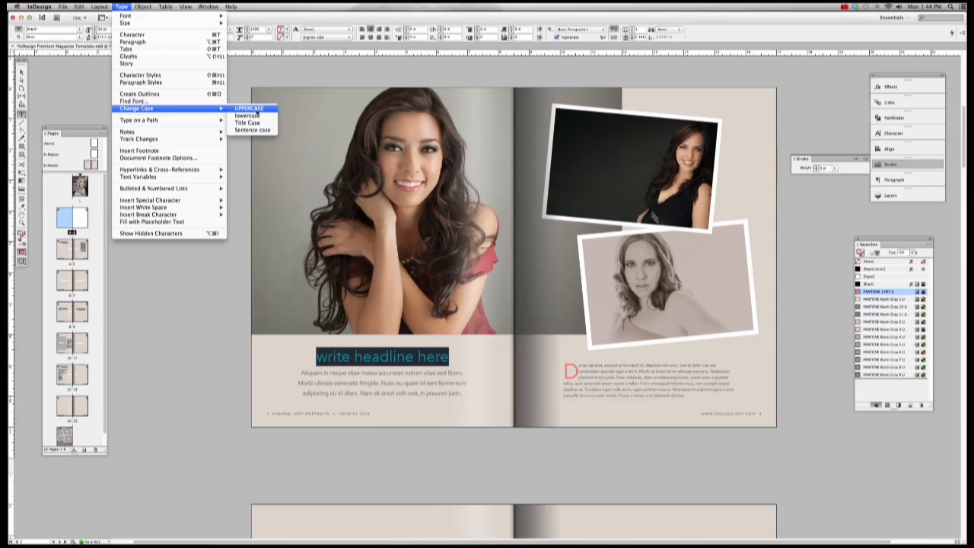
{"action": "left_click", "coordinate": [256, 109]}
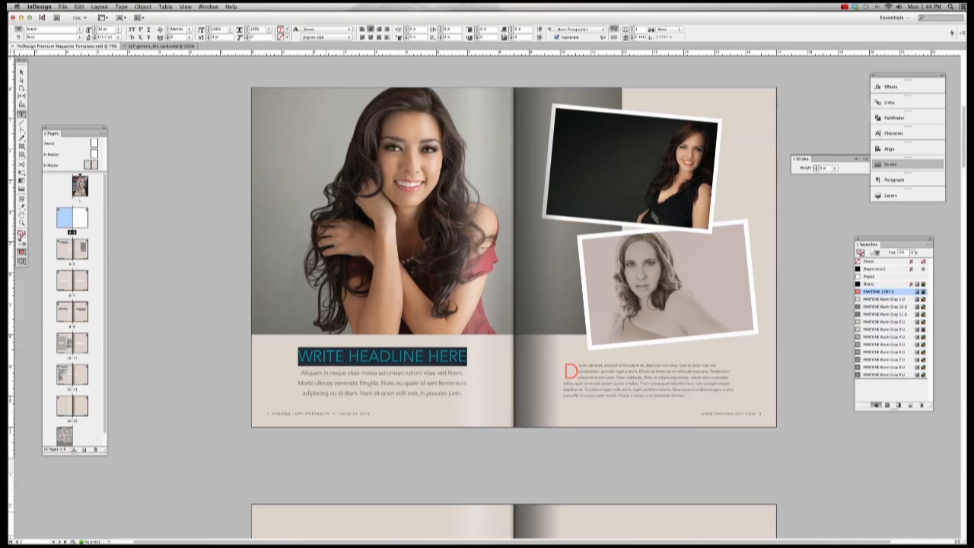
Step: Copy CELEBRATE YOUR BEAUTY from the notes and paste it over the placeholder headline
{"action": "left_click", "coordinate": [275, 531]}
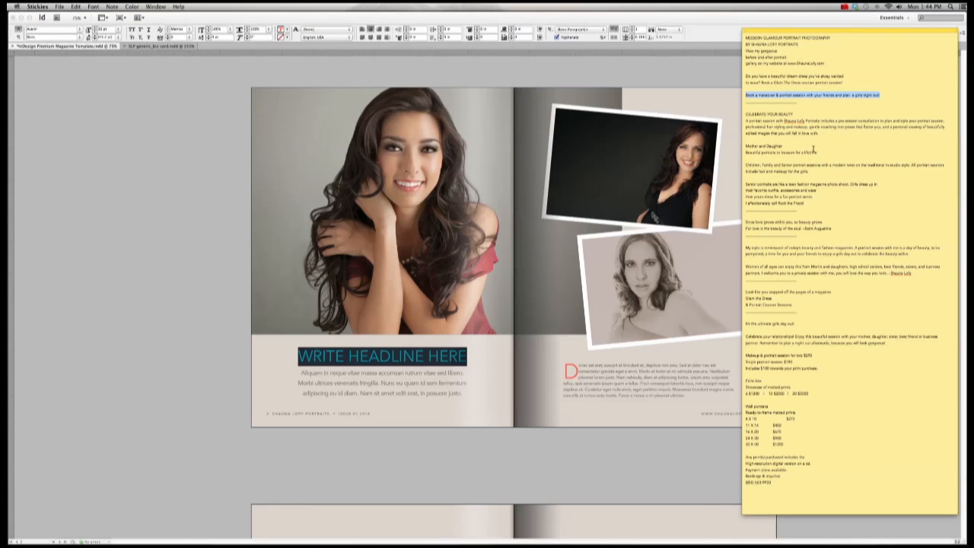
{"action": "left_click_drag", "start_coordinate": [791, 115], "coordinate": [735, 114]}
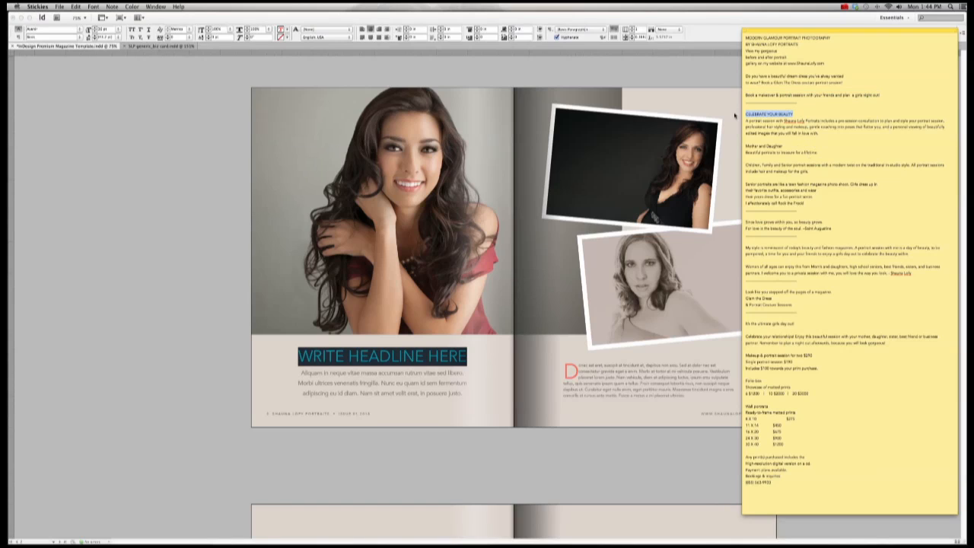
{"action": "key", "text": "super+c"}
{"action": "left_click", "coordinate": [358, 356]}
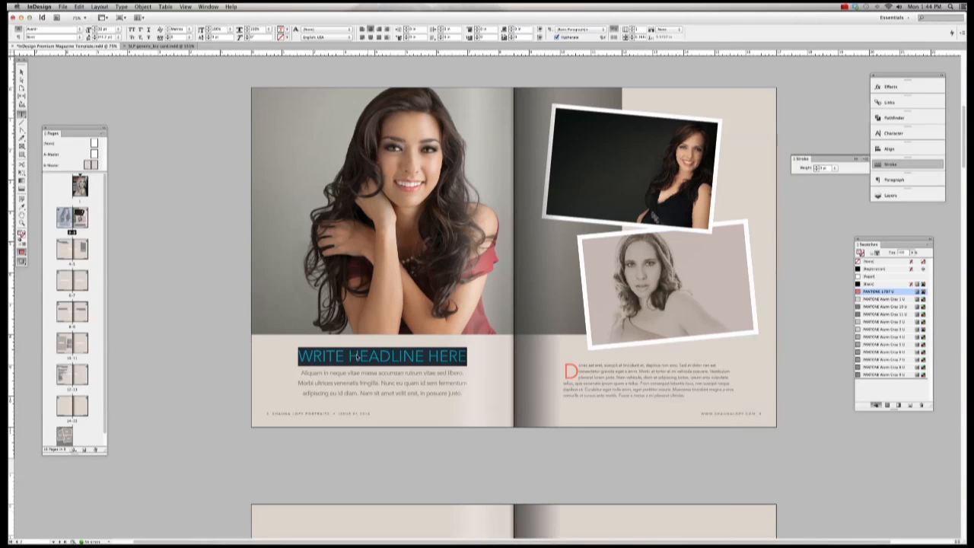
{"action": "left_click", "coordinate": [357, 356]}
{"action": "left_click_drag", "start_coordinate": [298, 356], "coordinate": [533, 348]}
{"action": "key", "text": "super+v"}
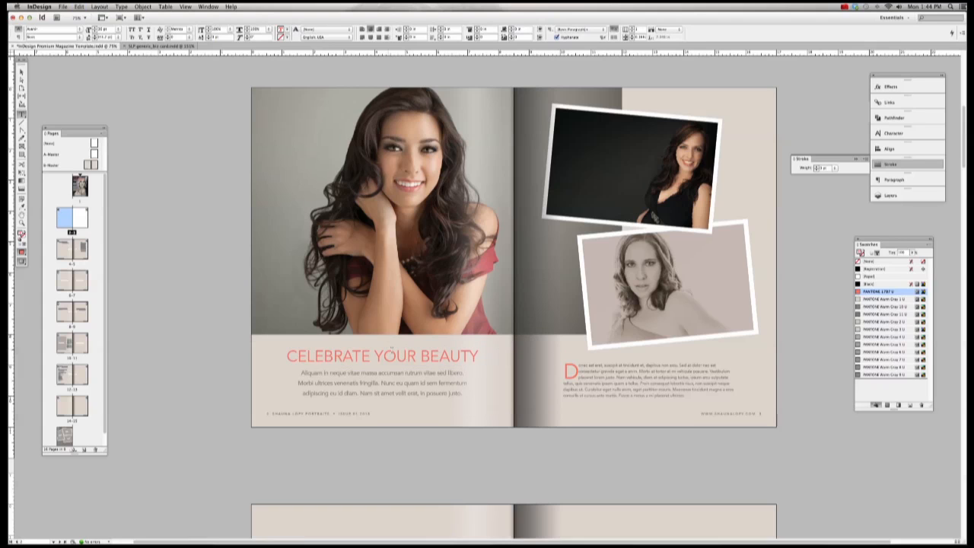
Step: Paste the portrait-session paragraph from the notes over the placeholder body text
{"action": "mouse_move", "coordinate": [784, 536]}
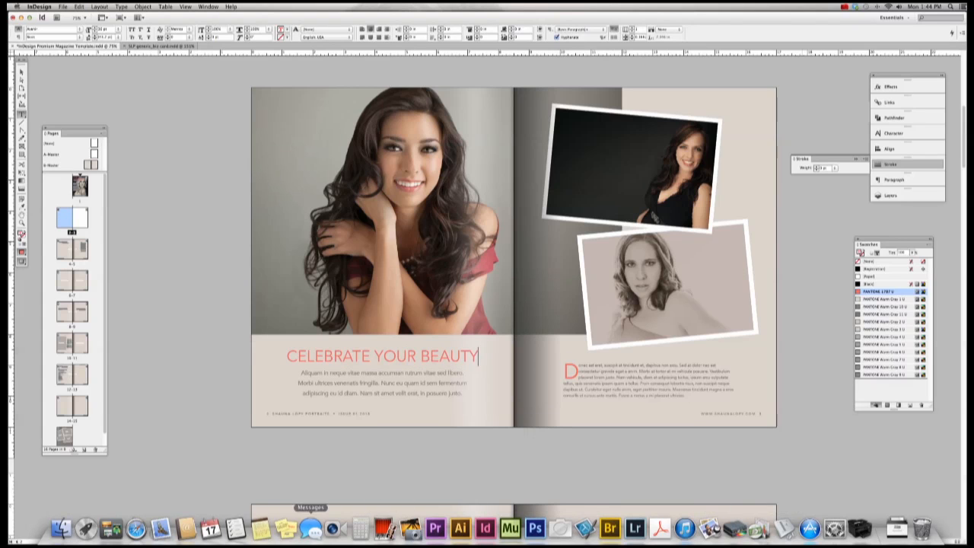
{"action": "left_click", "coordinate": [285, 529]}
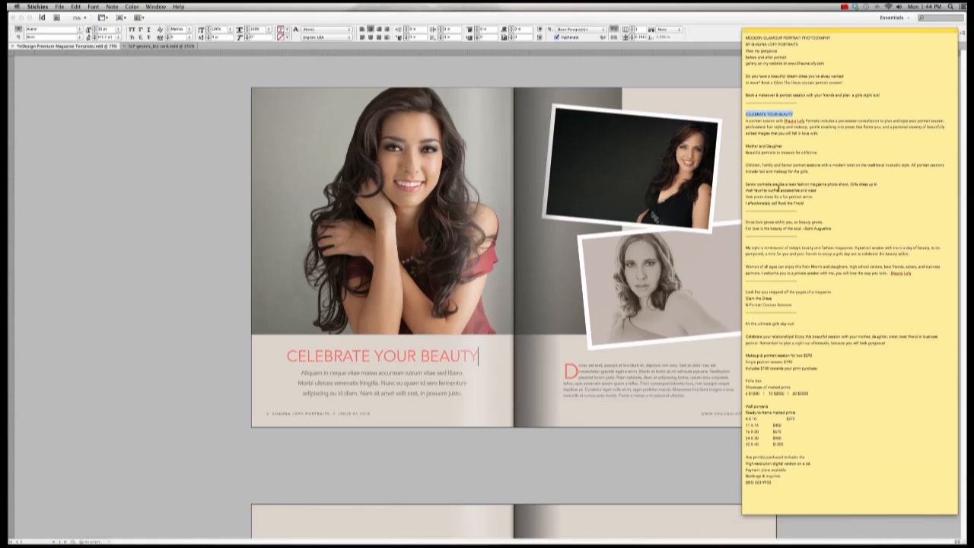
{"action": "left_click_drag", "start_coordinate": [820, 134], "coordinate": [745, 120]}
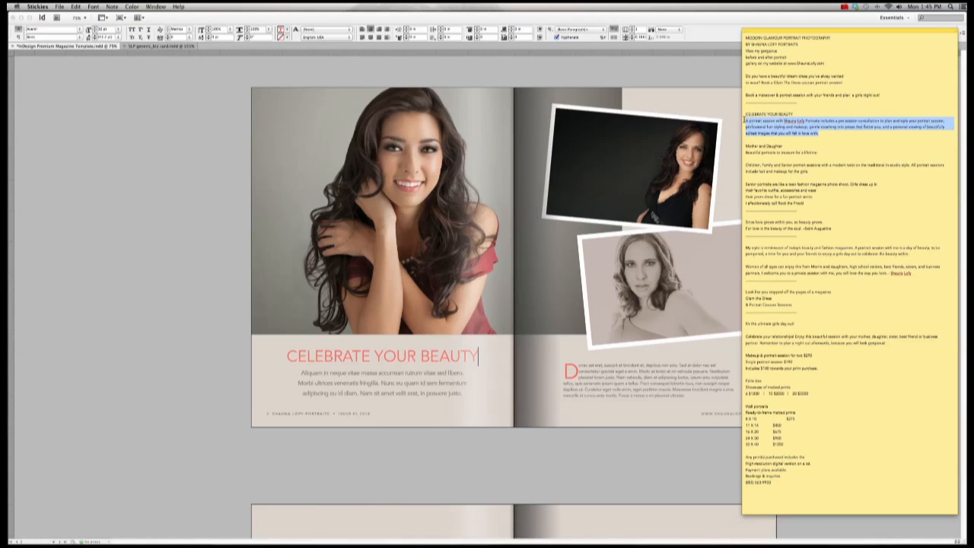
{"action": "left_click", "coordinate": [417, 370]}
{"action": "left_click_drag", "start_coordinate": [301, 372], "coordinate": [499, 407]}
{"action": "key", "text": "super+v"}
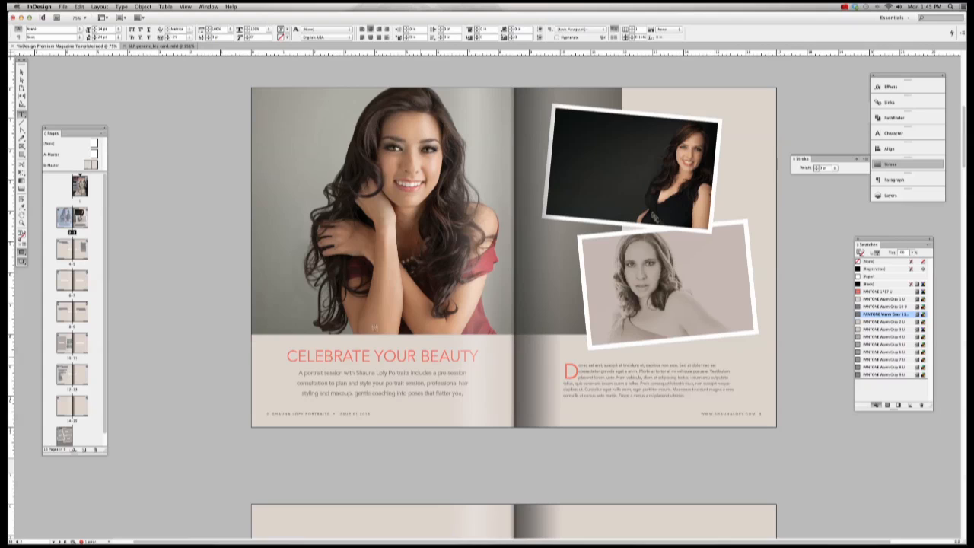
{"action": "key", "text": "Escape"}
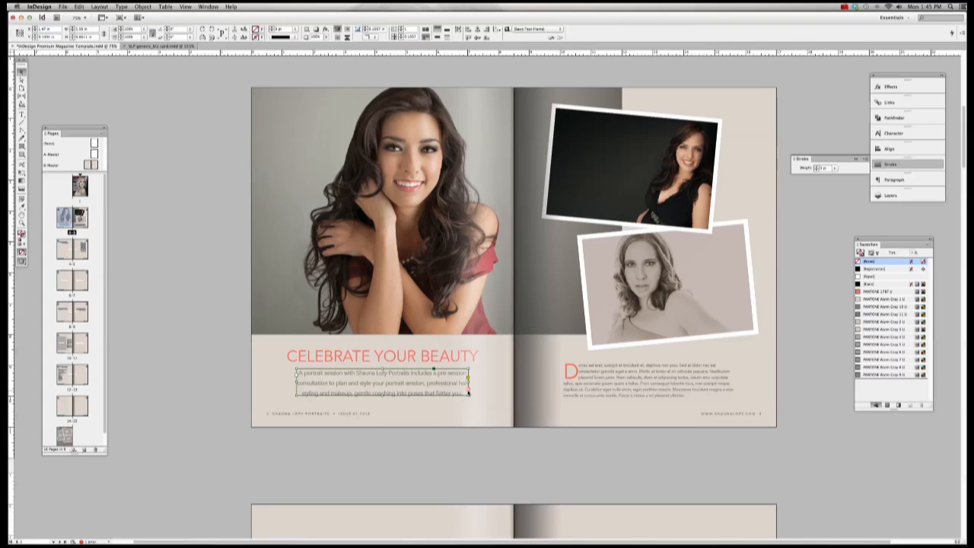
Step: Drag the body text frame's left, right and bottom edges until the paragraph wraps into four lines
{"action": "left_click_drag", "start_coordinate": [469, 395], "coordinate": [515, 403]}
{"action": "left_click", "coordinate": [302, 404]}
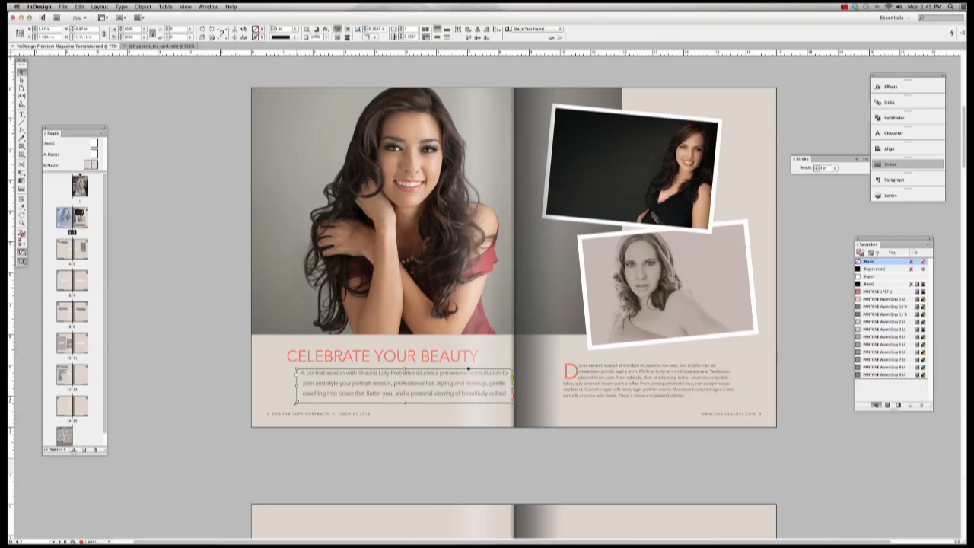
{"action": "left_click_drag", "start_coordinate": [297, 404], "coordinate": [251, 402]}
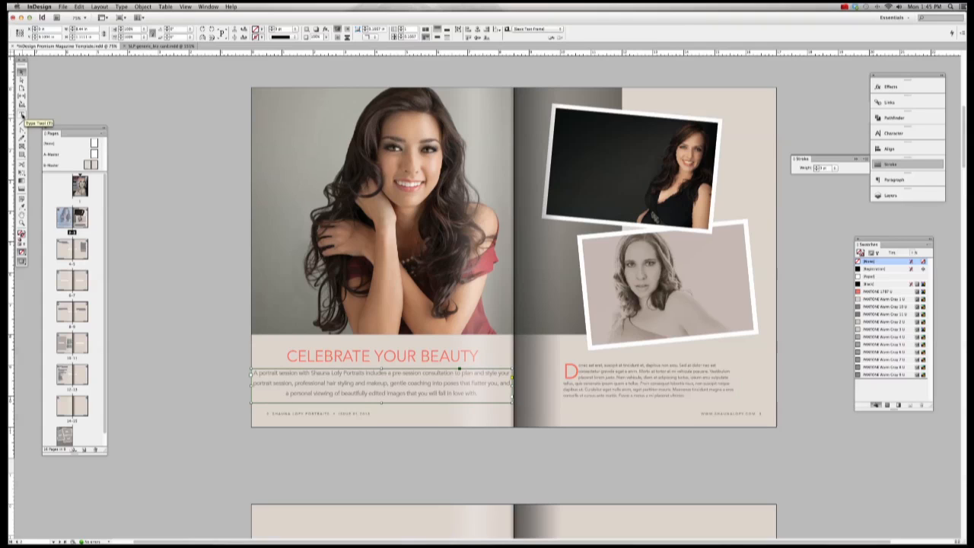
{"action": "left_click_drag", "start_coordinate": [381, 401], "coordinate": [381, 414]}
{"action": "mouse_move", "coordinate": [252, 392]}
{"action": "left_mouse_down"}
{"action": "mouse_move", "coordinate": [292, 392]}
{"action": "mouse_move", "coordinate": [267, 392]}
{"action": "left_mouse_up"}
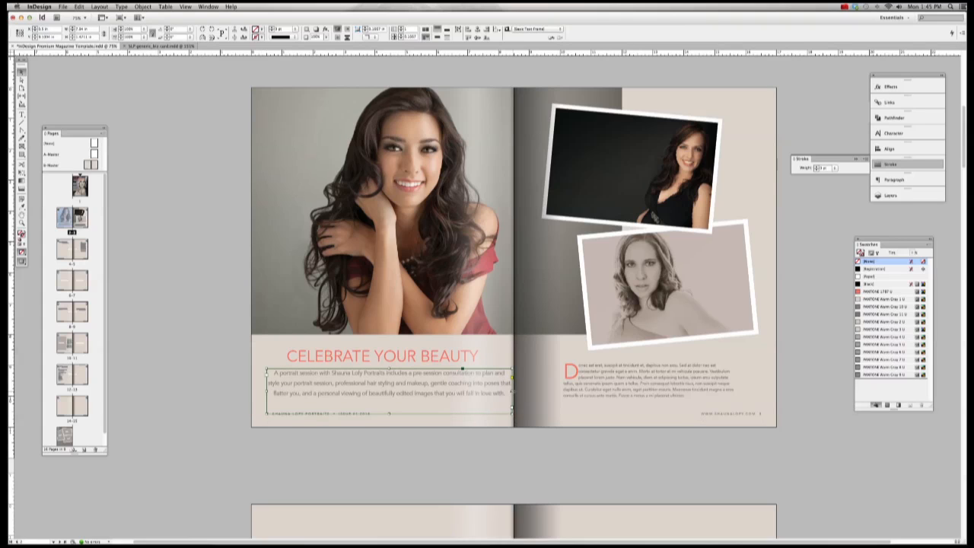
{"action": "left_click_drag", "start_coordinate": [513, 393], "coordinate": [486, 393]}
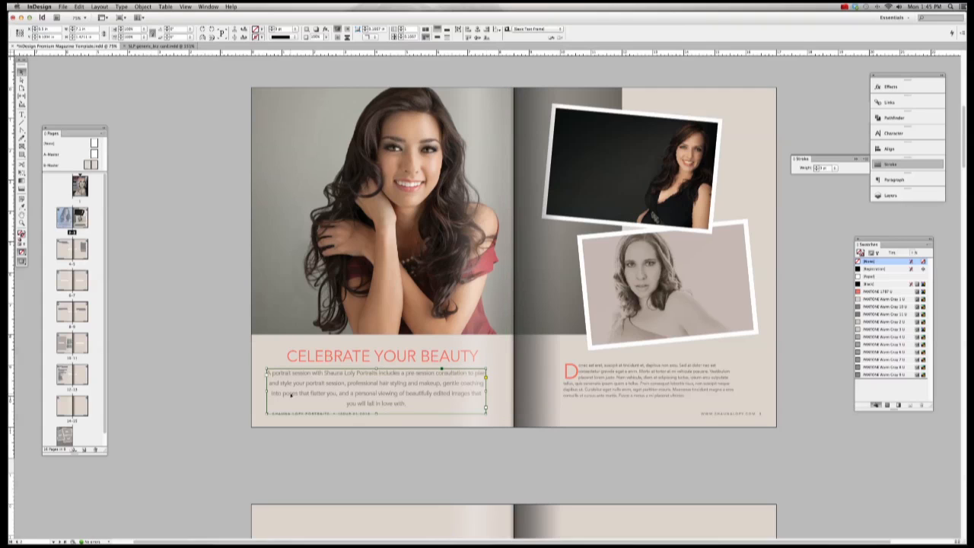
{"action": "left_click_drag", "start_coordinate": [266, 393], "coordinate": [290, 393]}
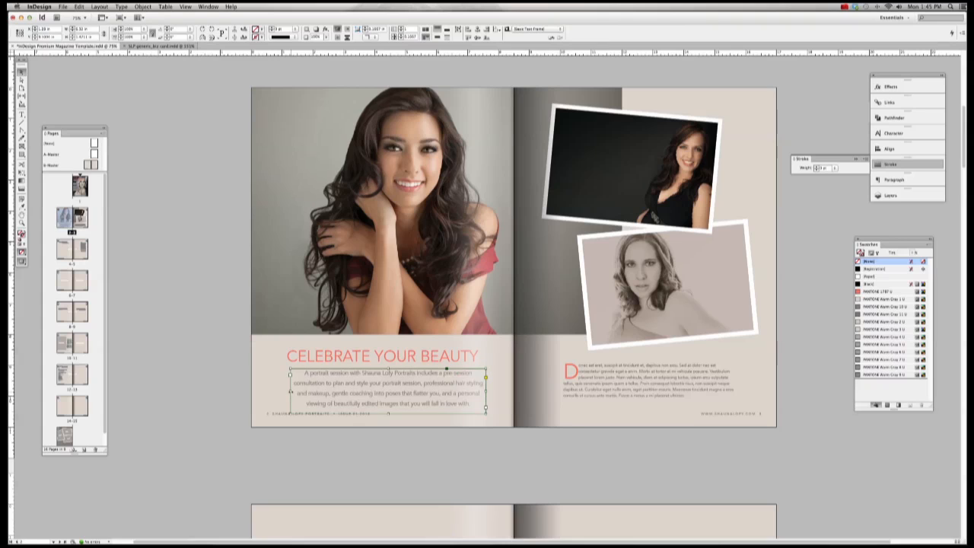
{"action": "left_click", "coordinate": [490, 455]}
{"action": "left_click", "coordinate": [459, 394]}
{"action": "left_click", "coordinate": [325, 357]}
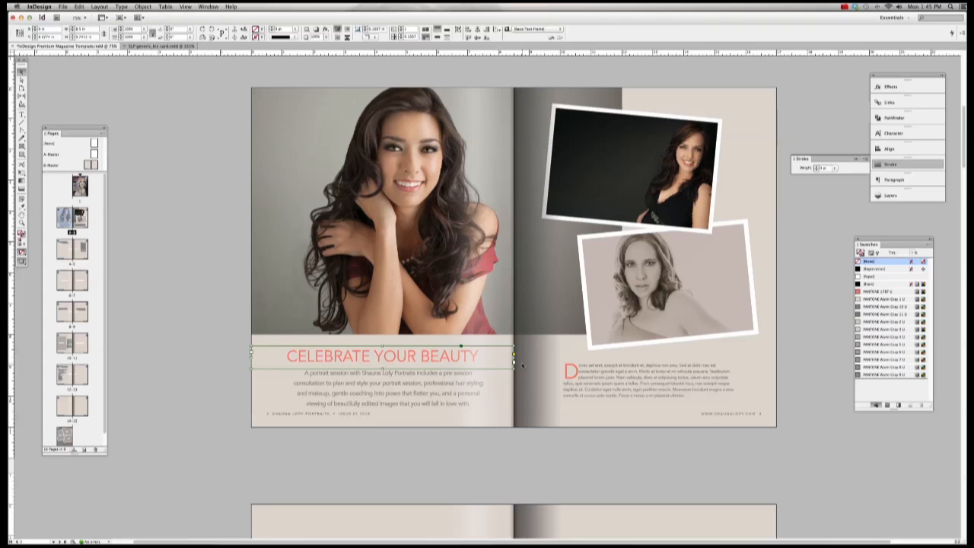
Step: Centre the body text frame horizontally under the CELEBRATE YOUR BEAUTY headline
{"action": "left_click", "coordinate": [437, 379], "text": "shift"}
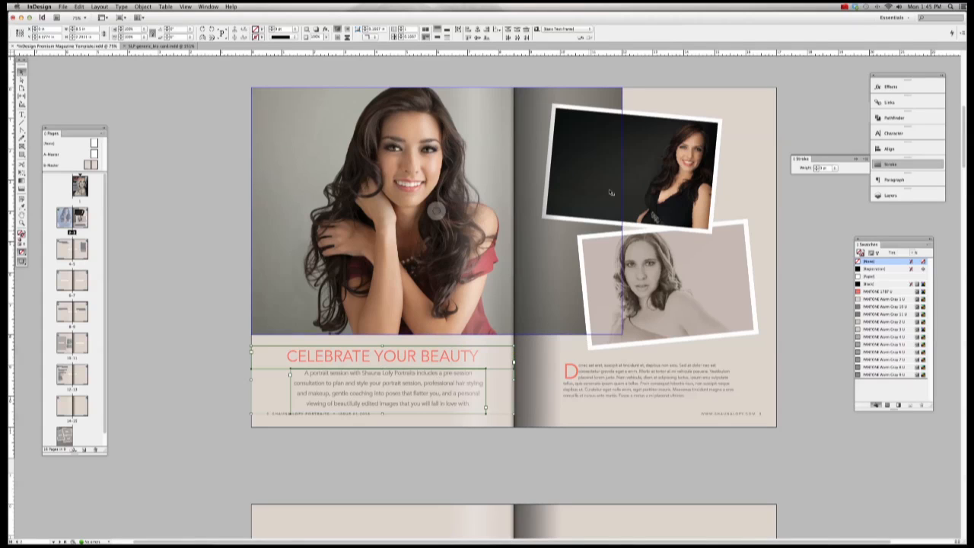
{"action": "left_click", "coordinate": [891, 149]}
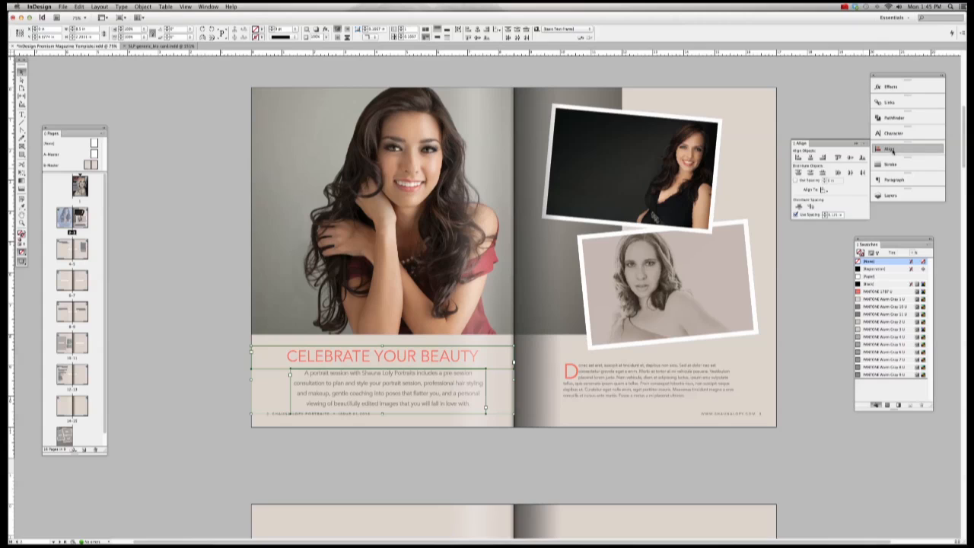
{"action": "left_click", "coordinate": [811, 157]}
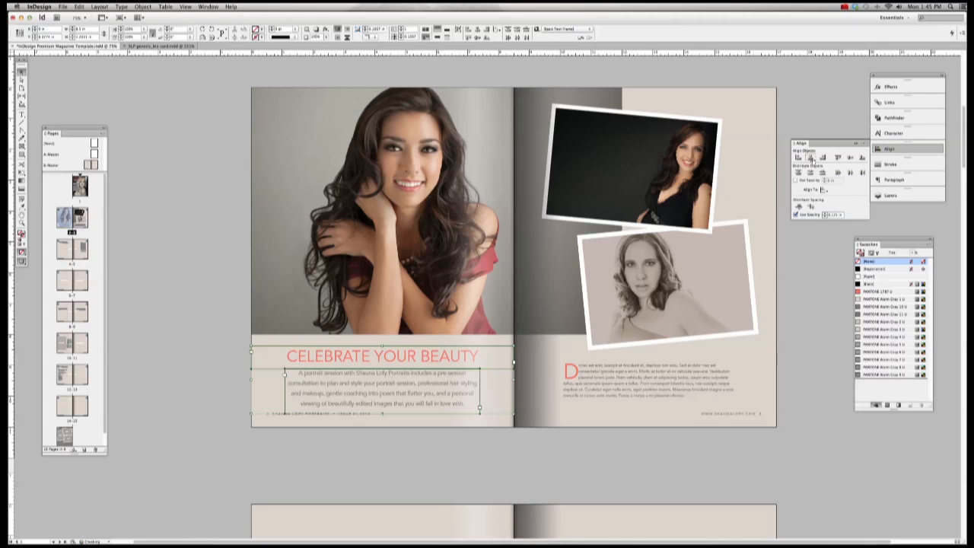
{"action": "left_click", "coordinate": [819, 363]}
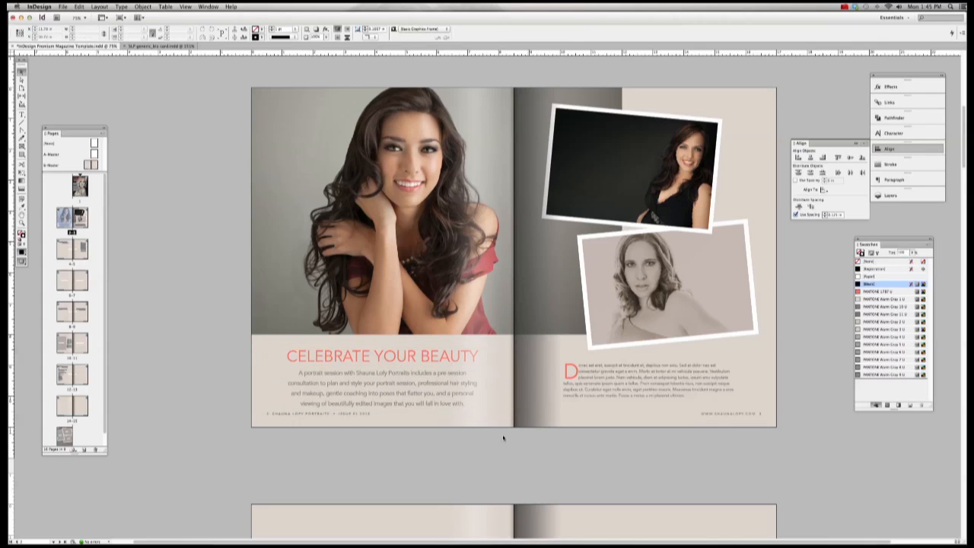
Step: Nudge the body text frame slightly up, then select the right page's drop-cap text frame
{"action": "left_click", "coordinate": [451, 395]}
{"action": "scroll", "coordinate": [452, 395], "scroll_direction": "left", "scroll_amount": 2}
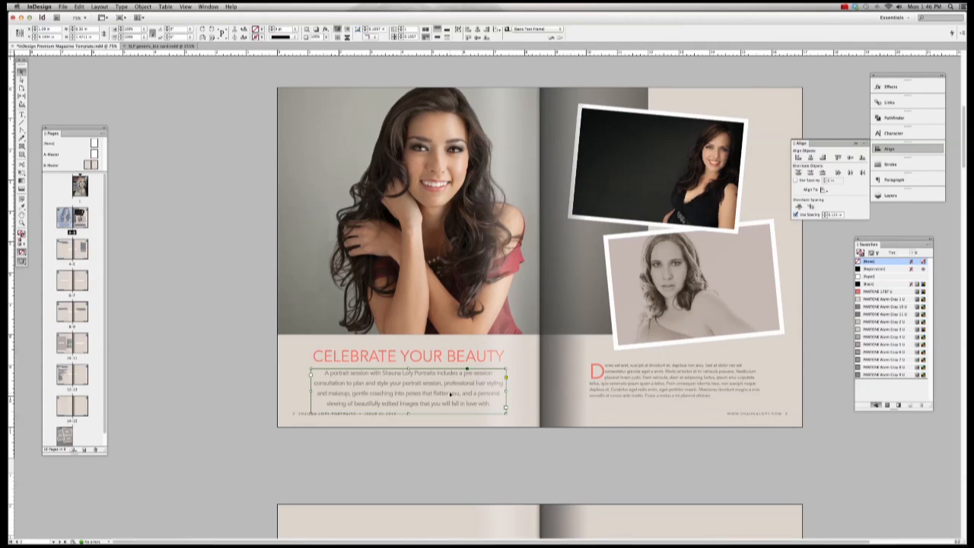
{"action": "key", "text": "Up"}
{"action": "key", "text": "Up"}
{"action": "key", "text": "Up"}
{"action": "key", "text": "Up"}
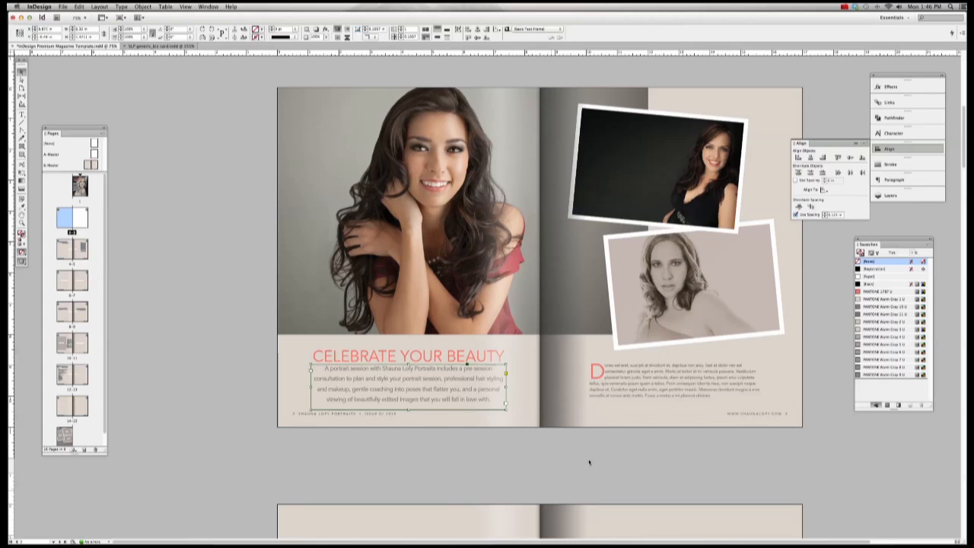
{"action": "scroll", "coordinate": [587, 461], "scroll_direction": "right", "scroll_amount": 4}
{"action": "left_click", "coordinate": [622, 376]}
{"action": "key", "text": "Escape"}
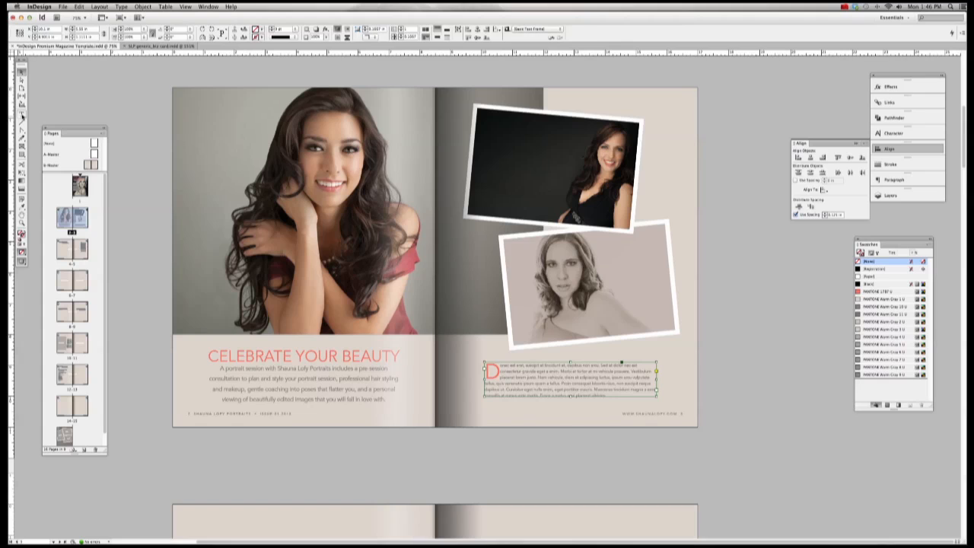
Step: Select text in the right page's drop-cap paragraph and replace the drop cap D with A
{"action": "left_click", "coordinate": [21, 114]}
{"action": "left_click_drag", "start_coordinate": [500, 366], "coordinate": [622, 397]}
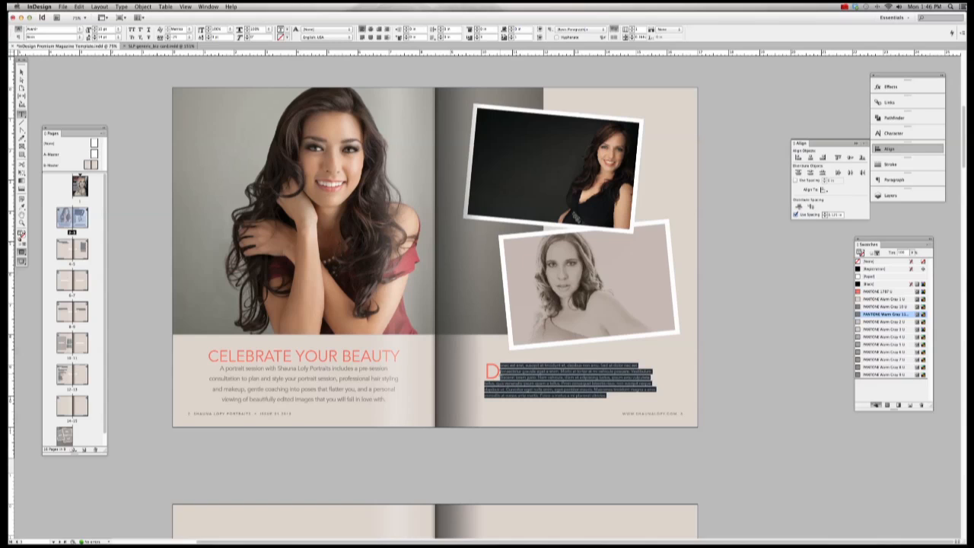
{"action": "left_click_drag", "start_coordinate": [500, 372], "coordinate": [485, 373]}
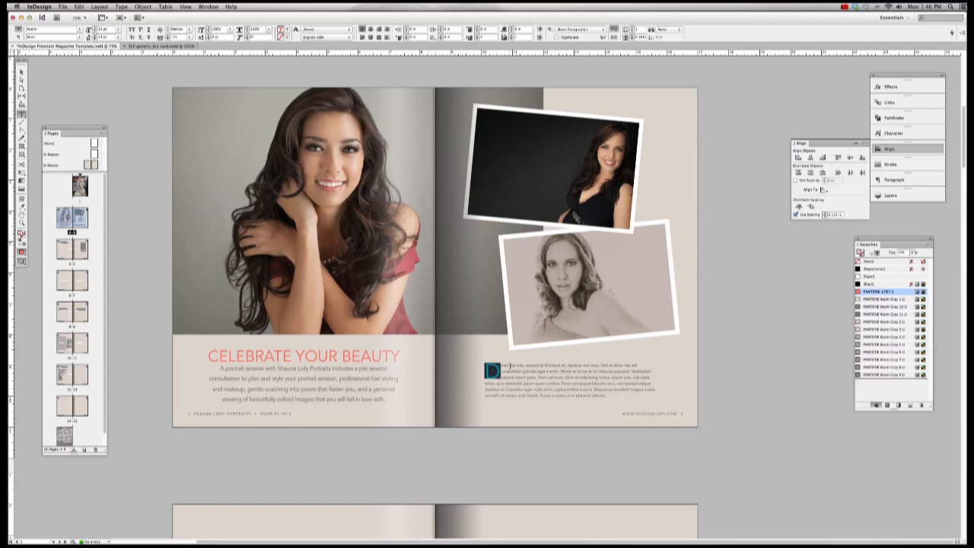
{"action": "scroll", "coordinate": [509, 363], "scroll_direction": "down", "scroll_amount": 2}
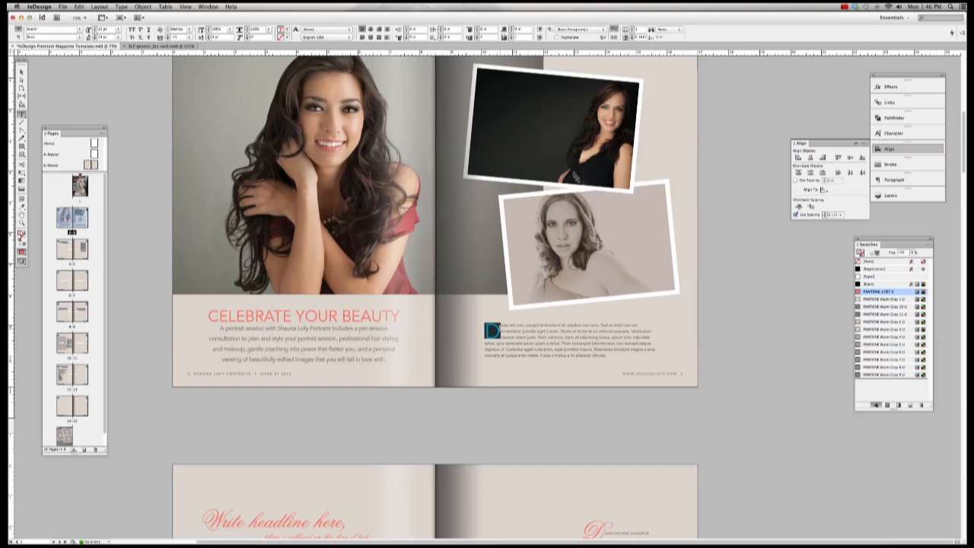
{"action": "left_click", "coordinate": [520, 331]}
{"action": "left_click_drag", "start_coordinate": [486, 331], "coordinate": [500, 331]}
{"action": "type", "text": "A"}
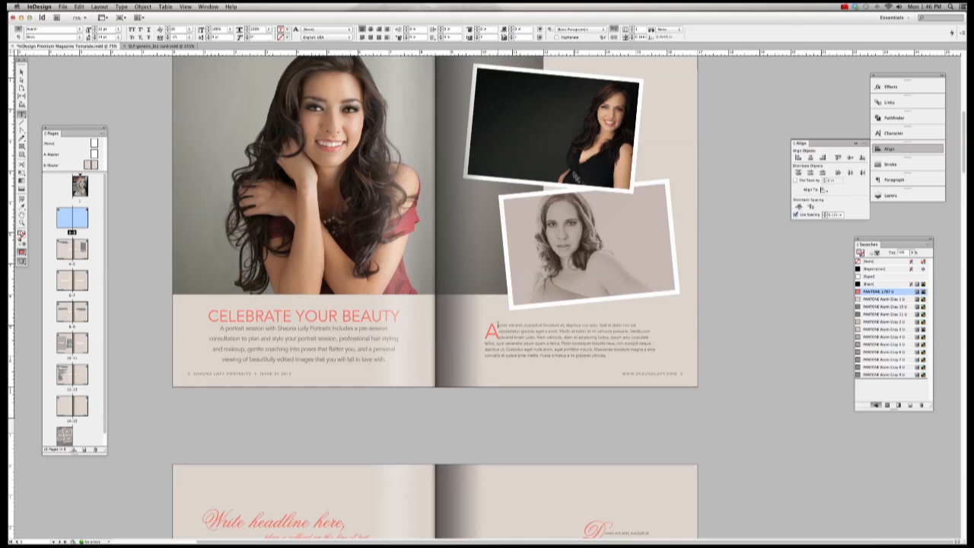
Step: Delete the right page's drop-cap body text frame entirely
{"action": "left_click_drag", "start_coordinate": [499, 325], "coordinate": [608, 356]}
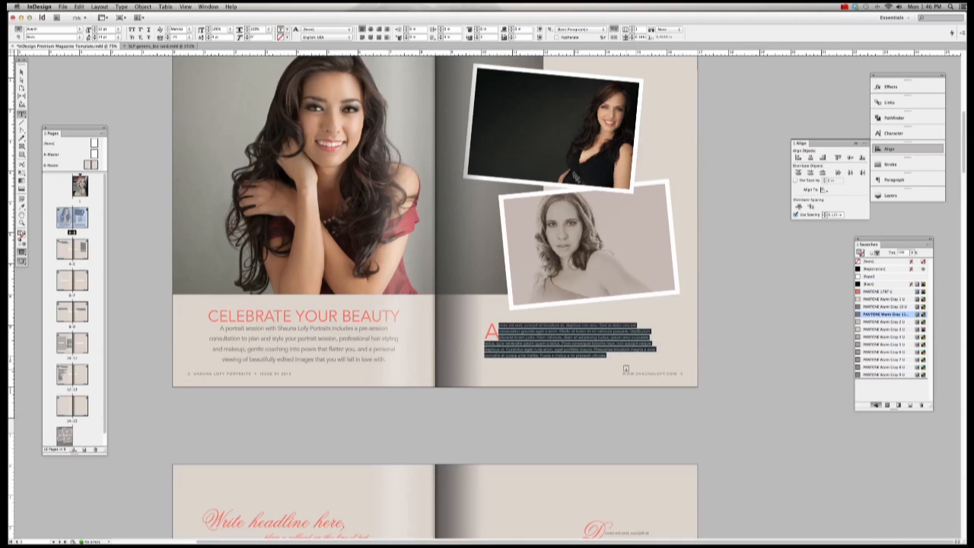
{"action": "key", "text": "Escape"}
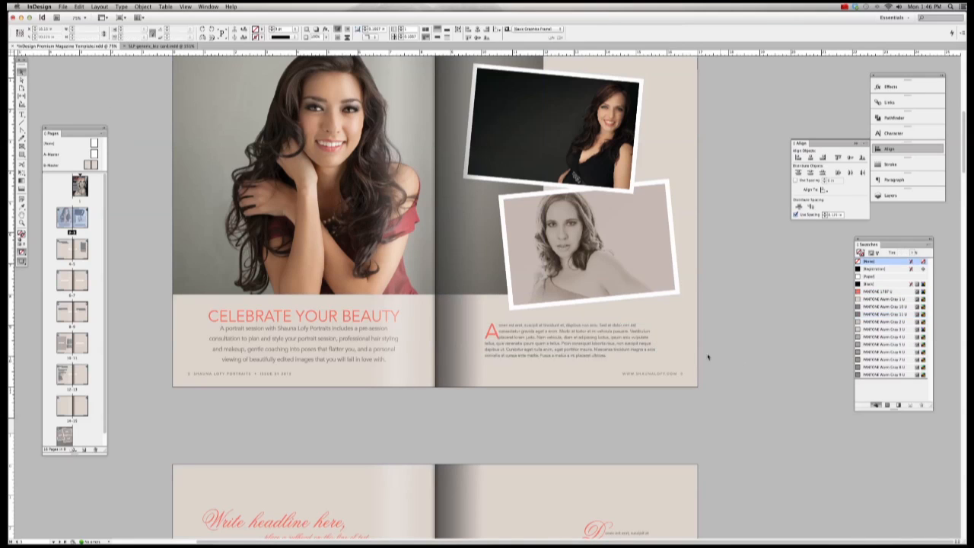
{"action": "key", "text": "Delete"}
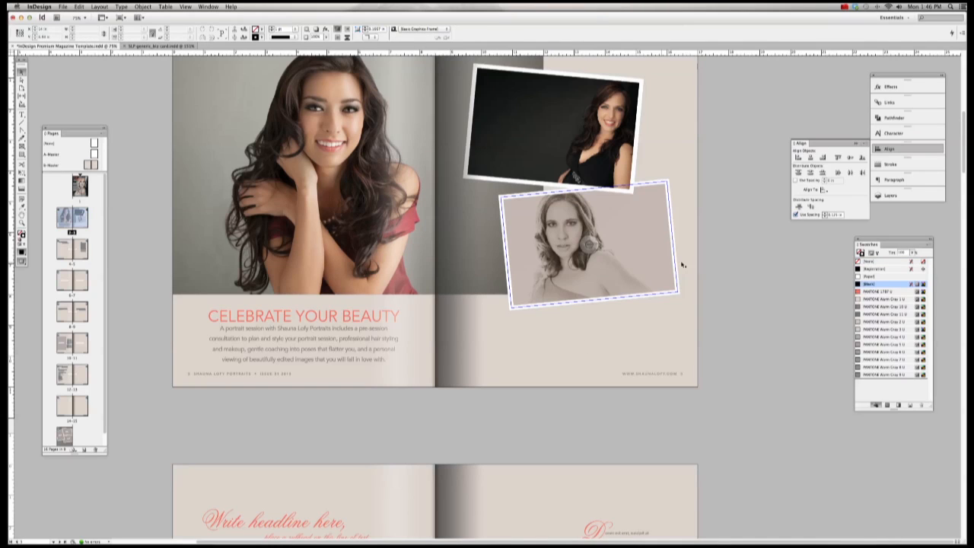
Step: Select both tilted photos and shift-nudge them down and left together
{"action": "scroll", "coordinate": [715, 265], "scroll_direction": "up", "scroll_amount": 2}
{"action": "left_click", "coordinate": [627, 298]}
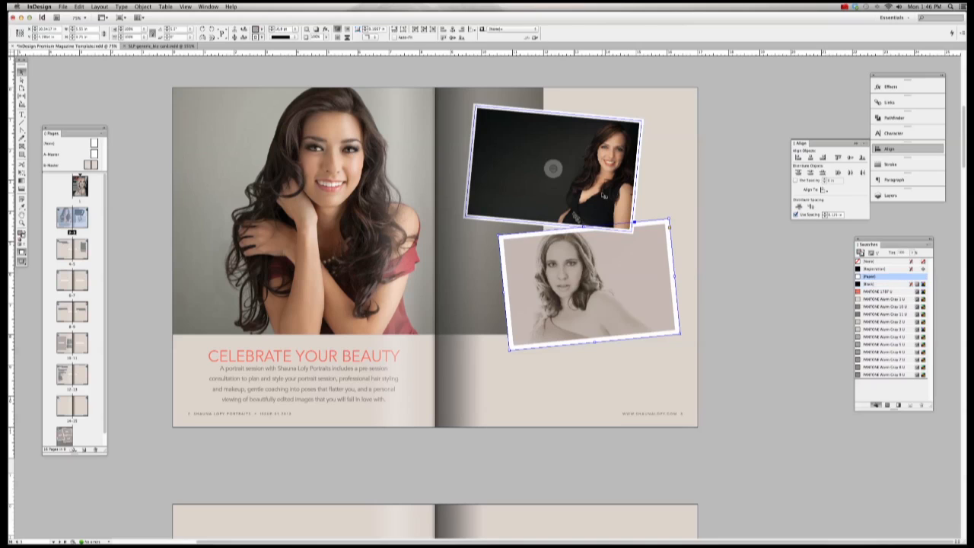
{"action": "left_click", "coordinate": [553, 168], "text": "shift"}
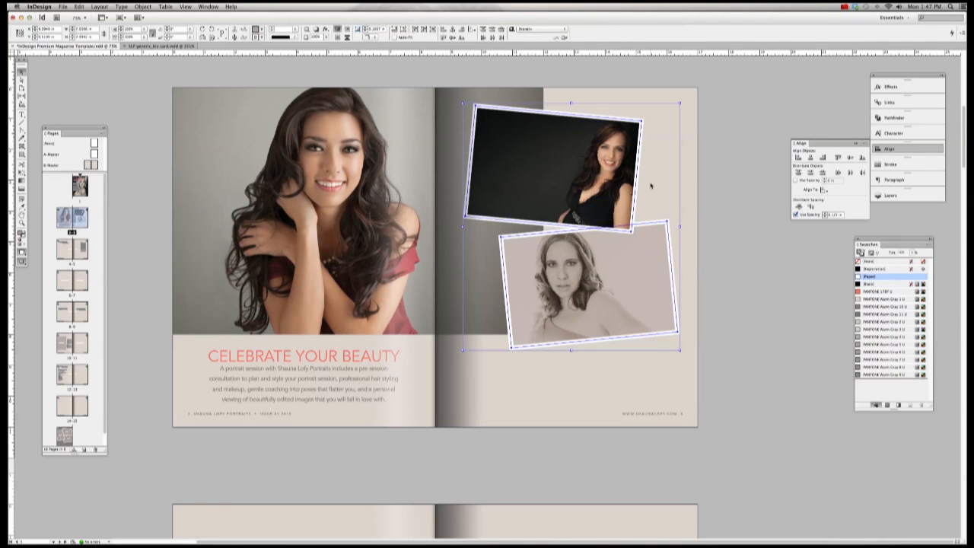
{"action": "key", "text": "shift+Down"}
{"action": "key", "text": "shift+Down"}
{"action": "key", "text": "shift+Down"}
{"action": "key", "text": "shift+Down"}
{"action": "key", "text": "shift+Down"}
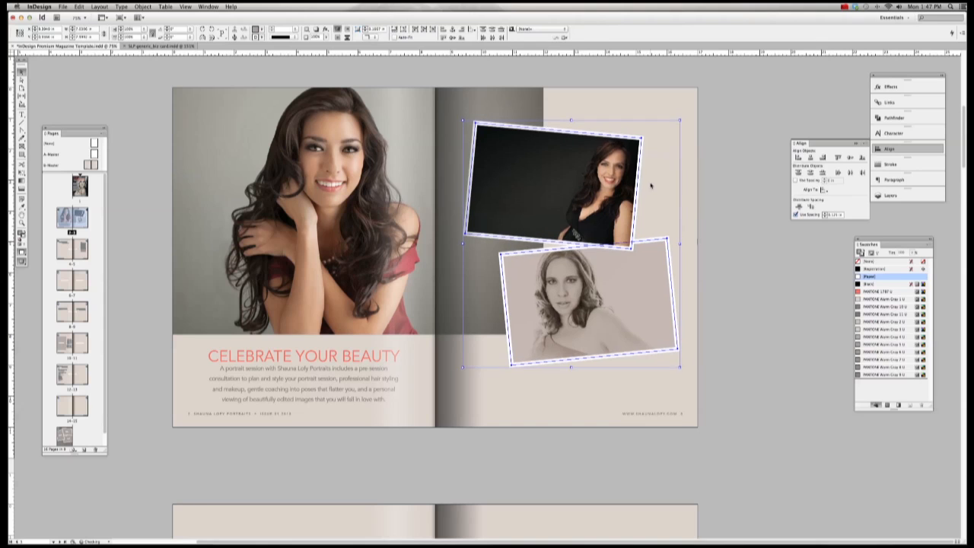
{"action": "key", "text": "shift+Left"}
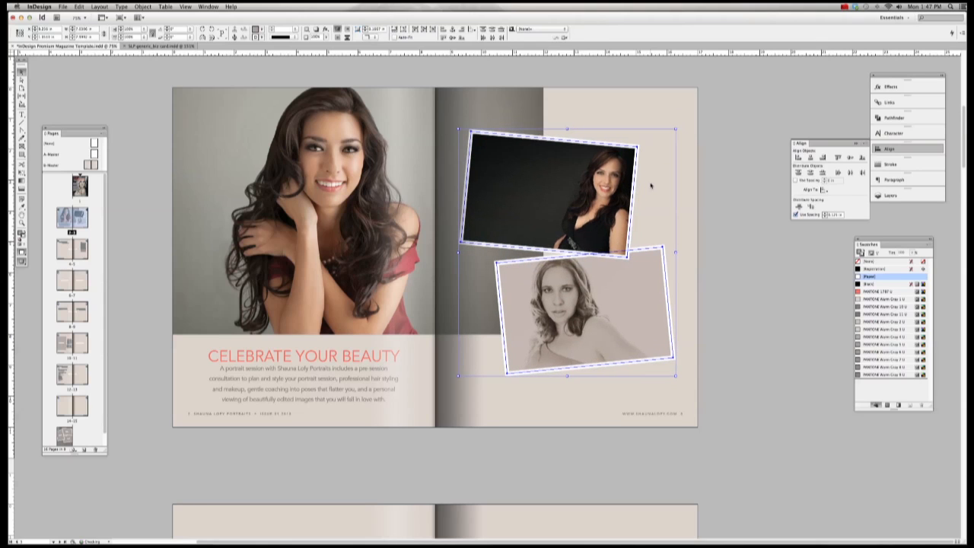
{"action": "left_click", "coordinate": [733, 203]}
{"action": "left_click", "coordinate": [588, 244]}
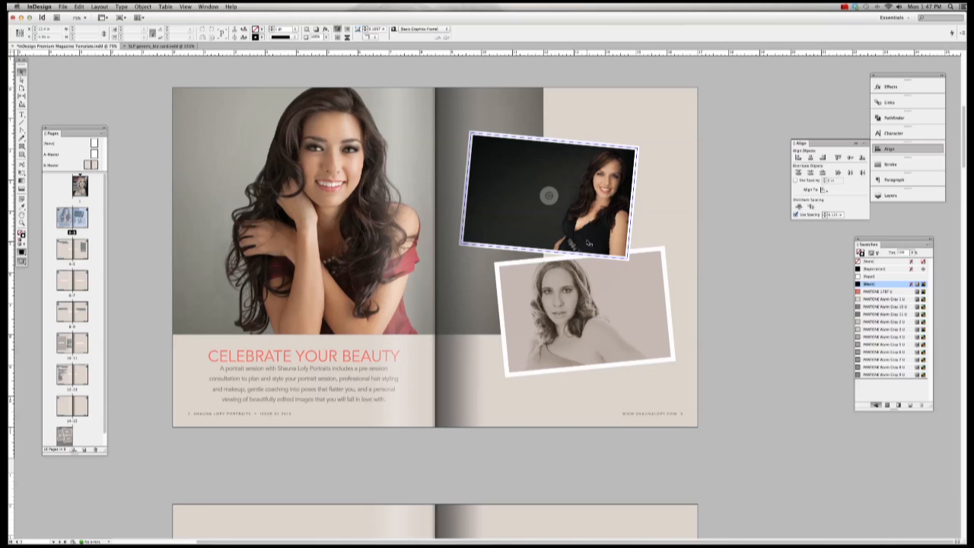
{"action": "left_click", "coordinate": [619, 300], "text": "shift"}
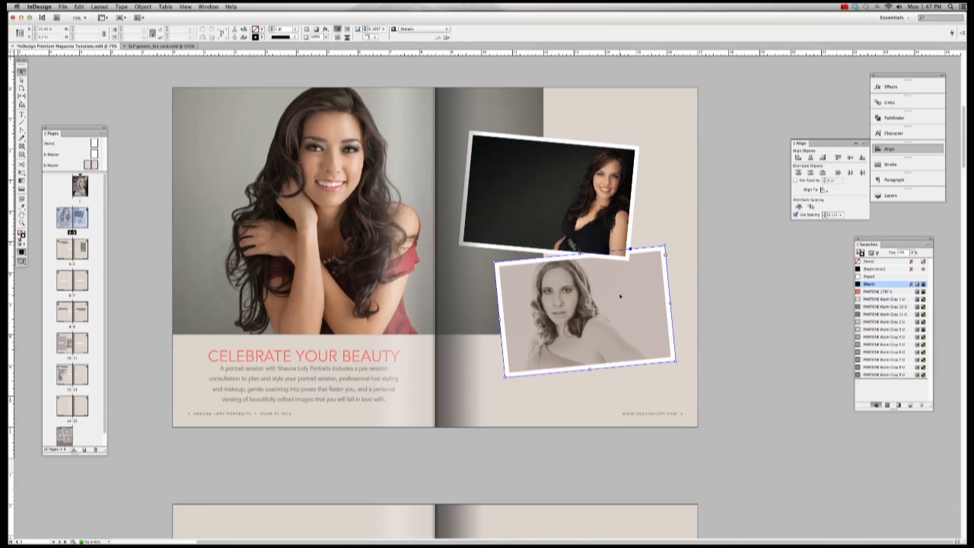
Step: Open the Drop Shadow effect settings for both selected photos
{"action": "left_click", "coordinate": [143, 7]}
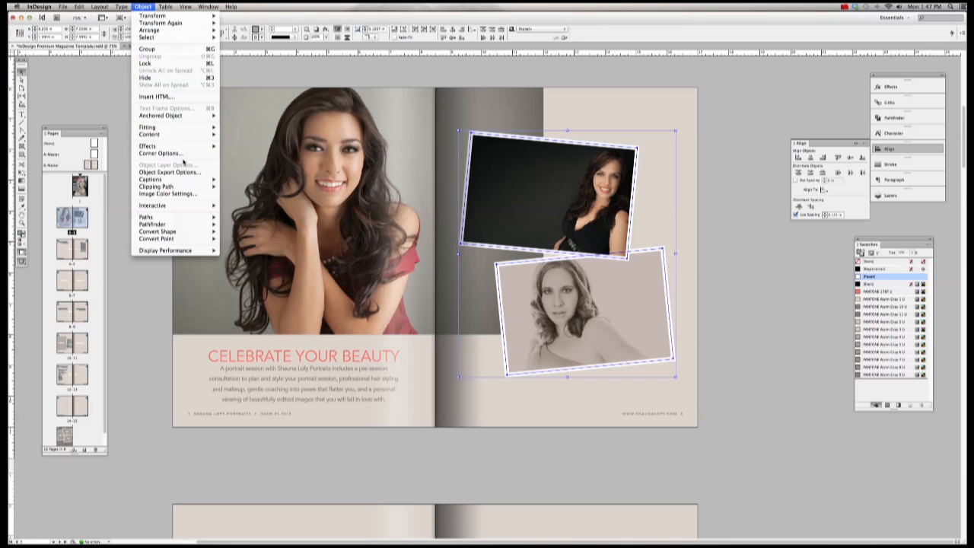
{"action": "left_click", "coordinate": [112, 105]}
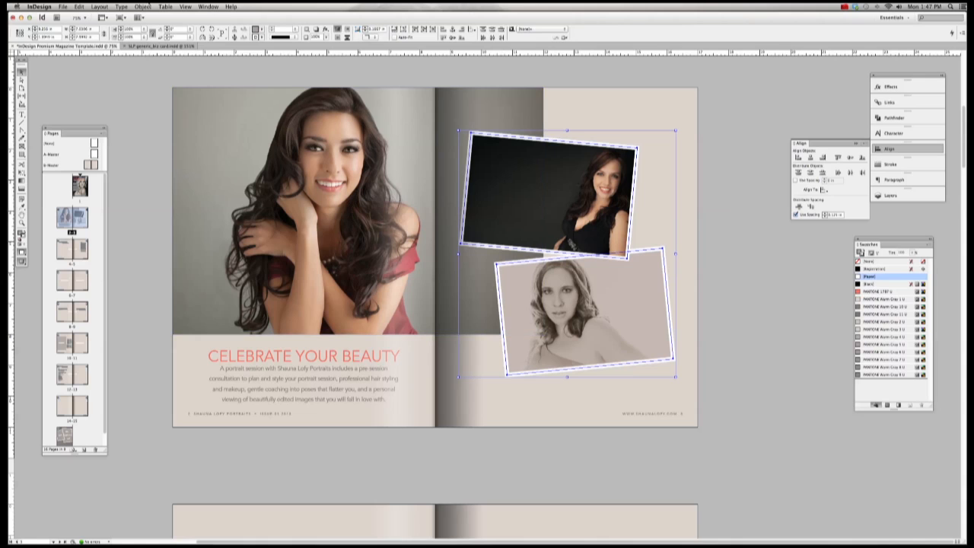
{"action": "left_click", "coordinate": [143, 7]}
{"action": "mouse_move", "coordinate": [182, 145]}
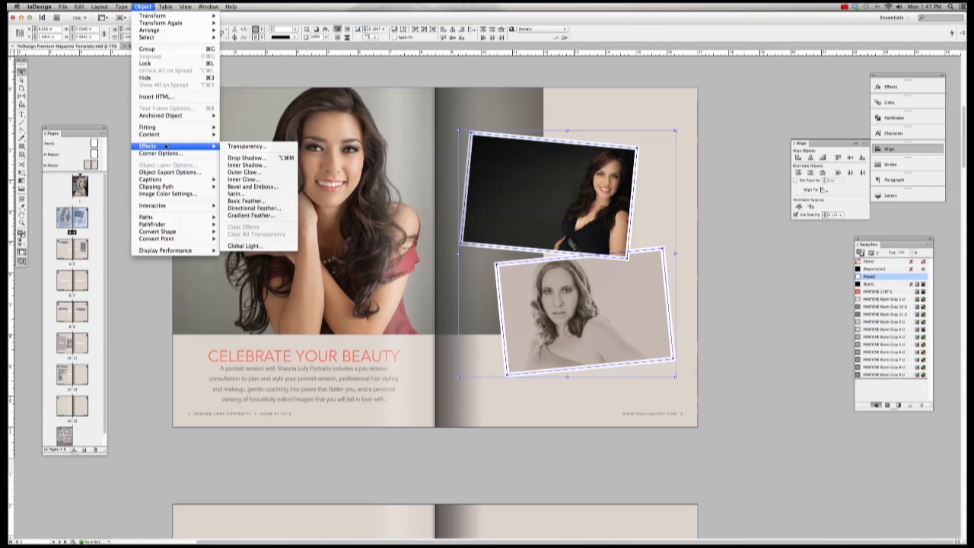
{"action": "left_click", "coordinate": [269, 157]}
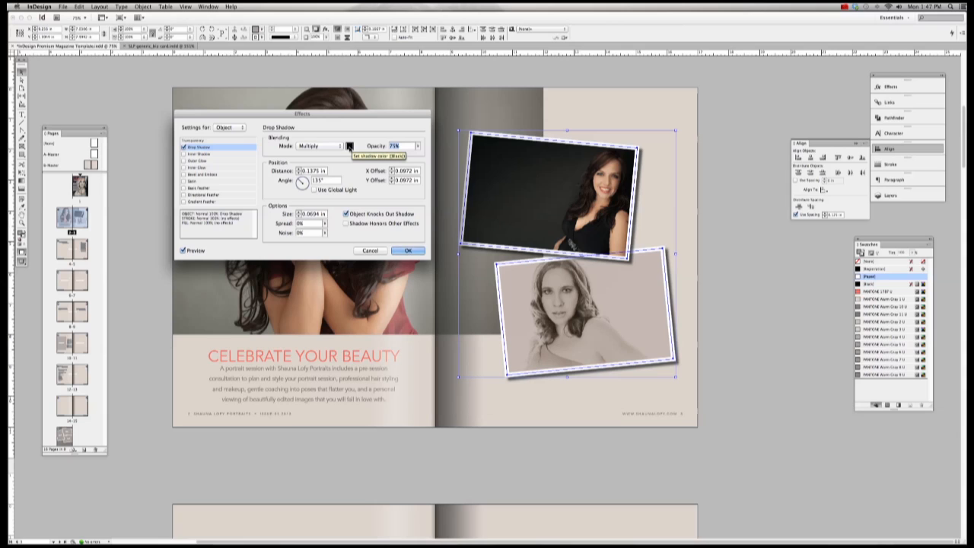
Step: Set the drop shadow colour to Black and its opacity to 15%
{"action": "left_click", "coordinate": [349, 145]}
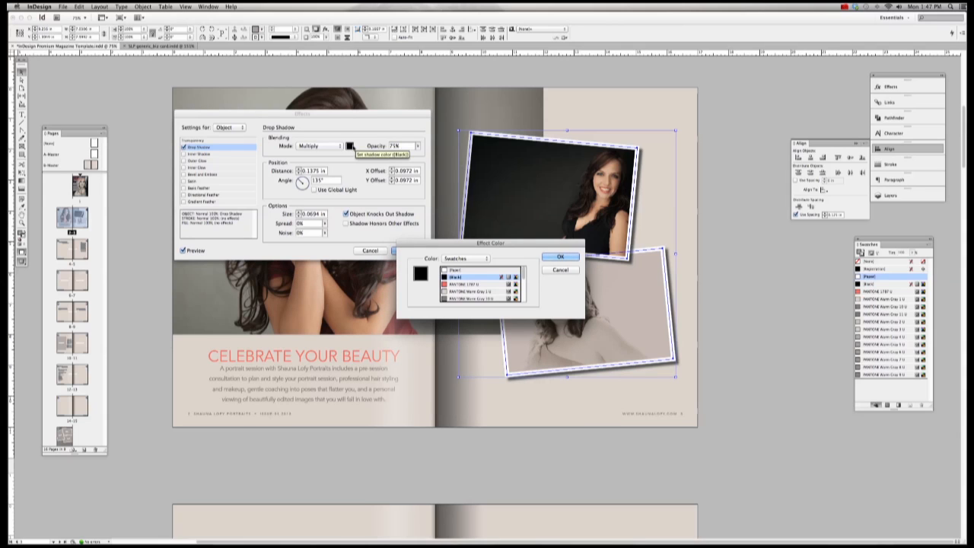
{"action": "scroll", "coordinate": [476, 288], "scroll_direction": "down", "scroll_amount": 2}
{"action": "scroll", "coordinate": [476, 288], "scroll_direction": "up", "scroll_amount": 2}
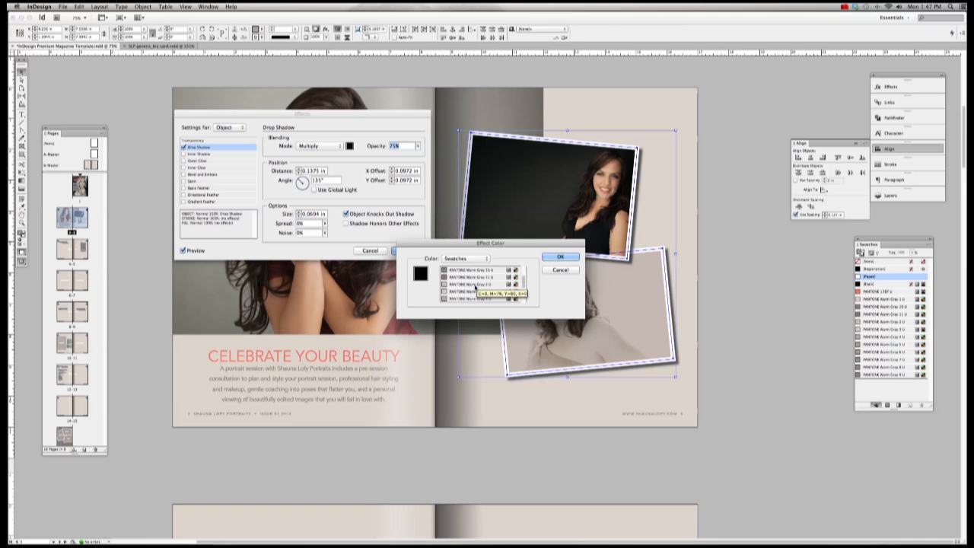
{"action": "left_click", "coordinate": [472, 284]}
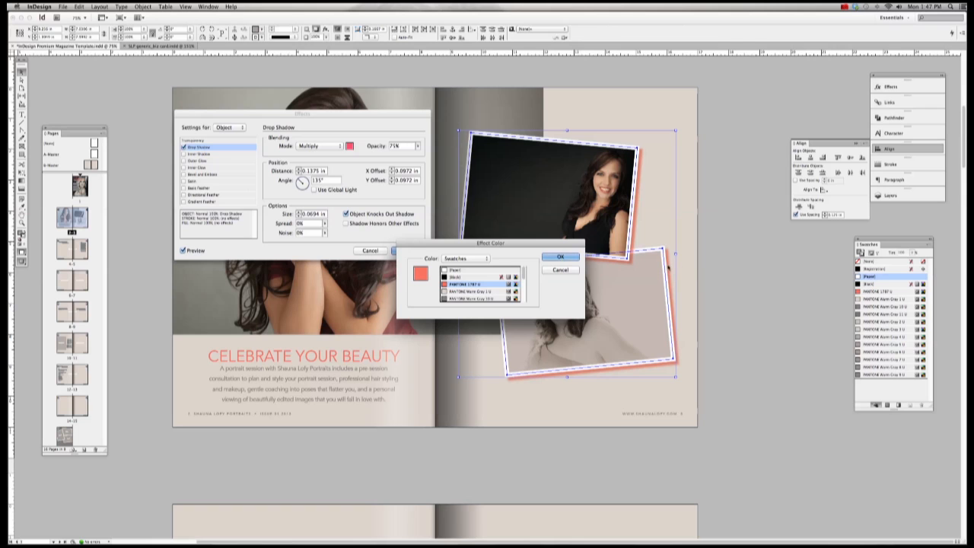
{"action": "left_click", "coordinate": [493, 291]}
{"action": "left_click", "coordinate": [491, 298]}
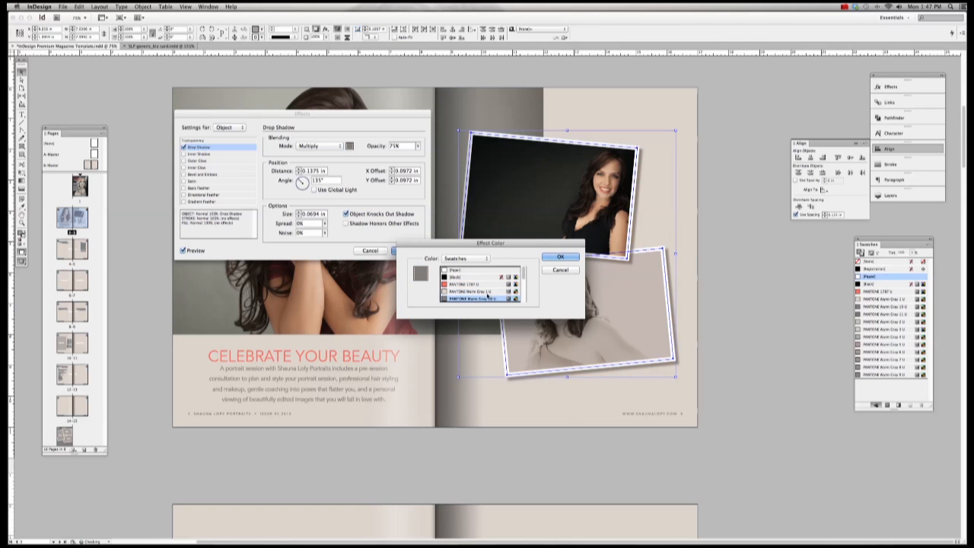
{"action": "left_click", "coordinate": [461, 277]}
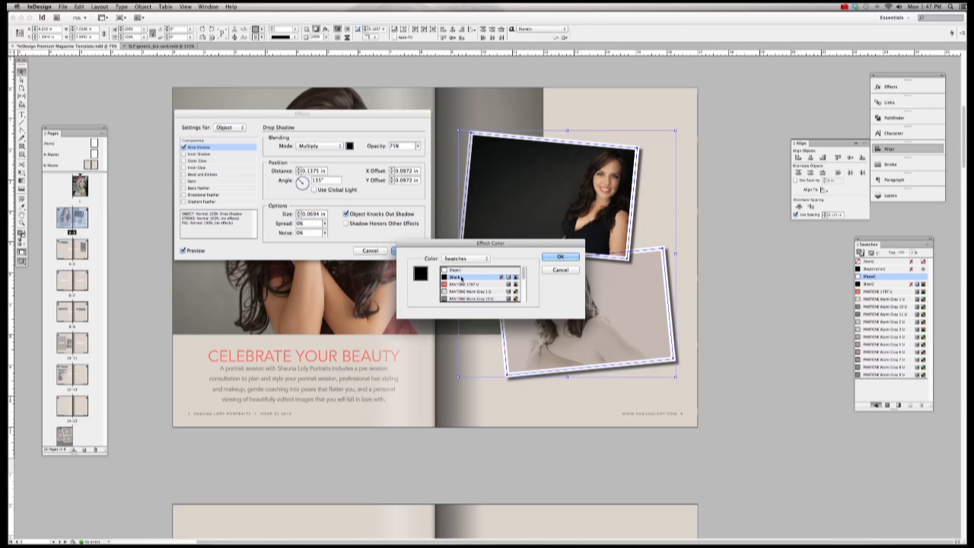
{"action": "left_click", "coordinate": [559, 257]}
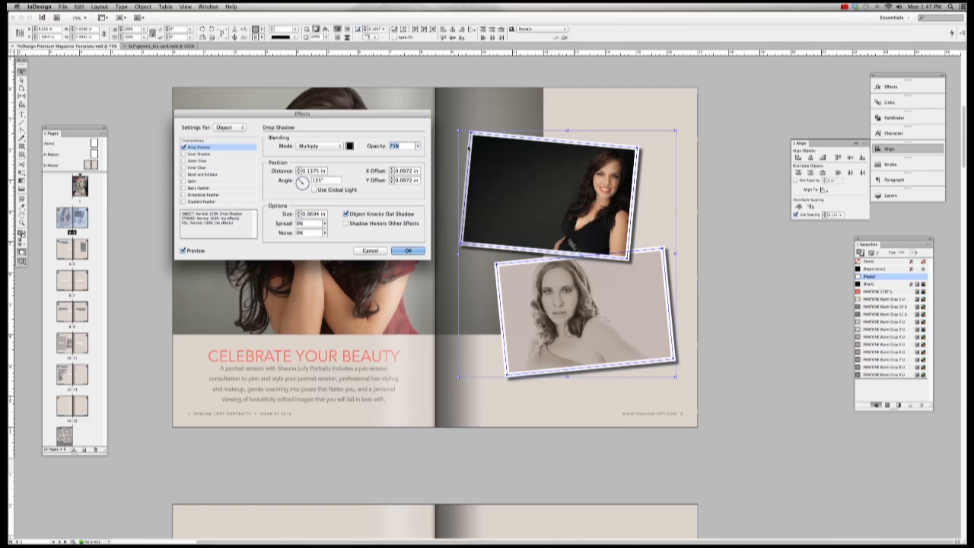
{"action": "type", "text": "13"}
{"action": "type", "text": "5"}
{"action": "key", "text": "Tab"}
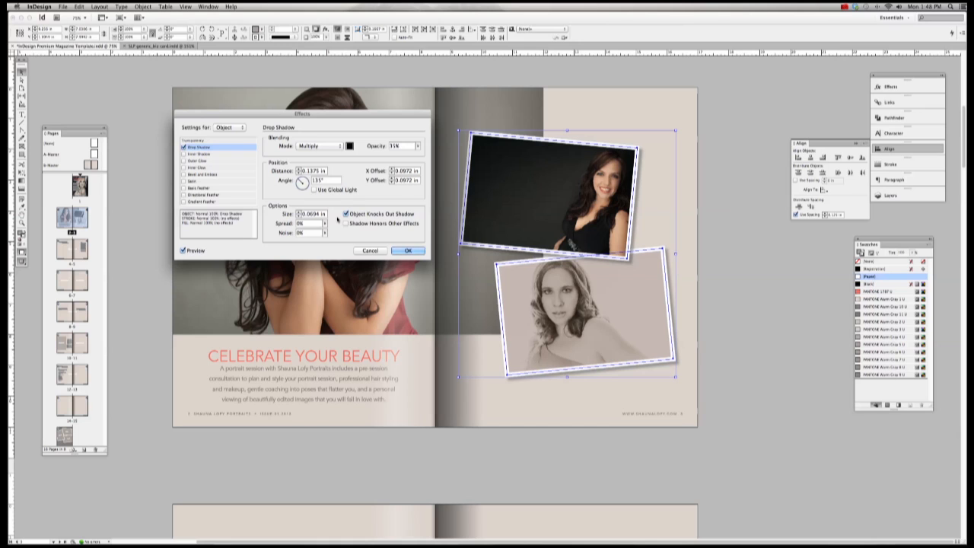
Step: Apply the 75% Multiply drop shadow at 135° to both tilted photos, then select the lower photo
{"action": "left_click", "coordinate": [408, 252]}
{"action": "left_click", "coordinate": [715, 252]}
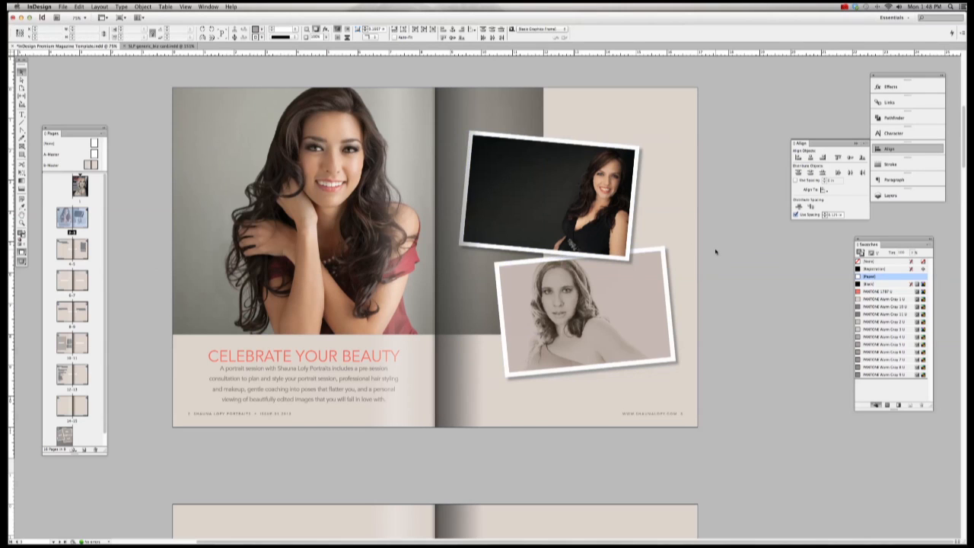
{"action": "left_click", "coordinate": [620, 324]}
Step: Place IMG_8798-2.jpg into the blank full-spread image frame on the next spread
{"action": "scroll", "coordinate": [620, 324], "scroll_direction": "down", "scroll_amount": 10}
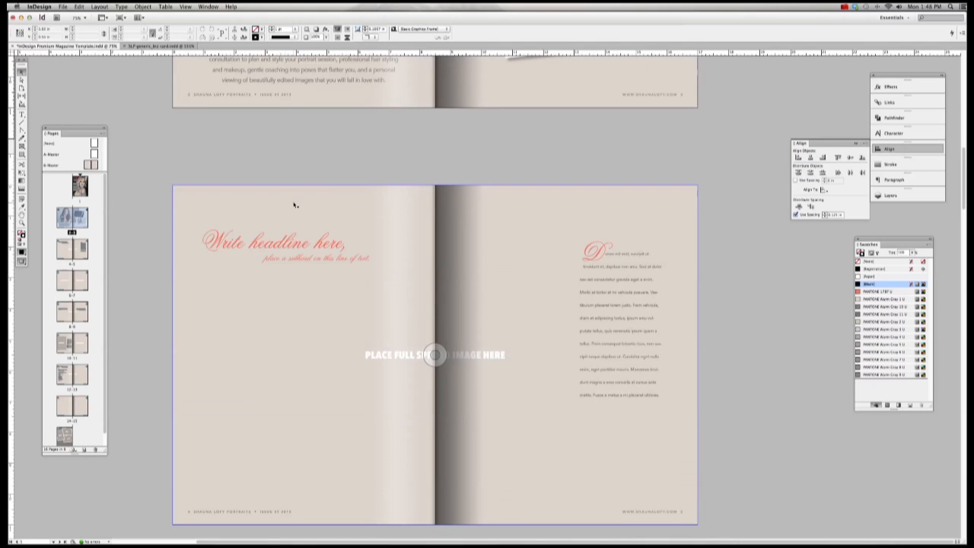
{"action": "scroll", "coordinate": [233, 197], "scroll_direction": "down", "scroll_amount": 1}
{"action": "left_click", "coordinate": [233, 199]}
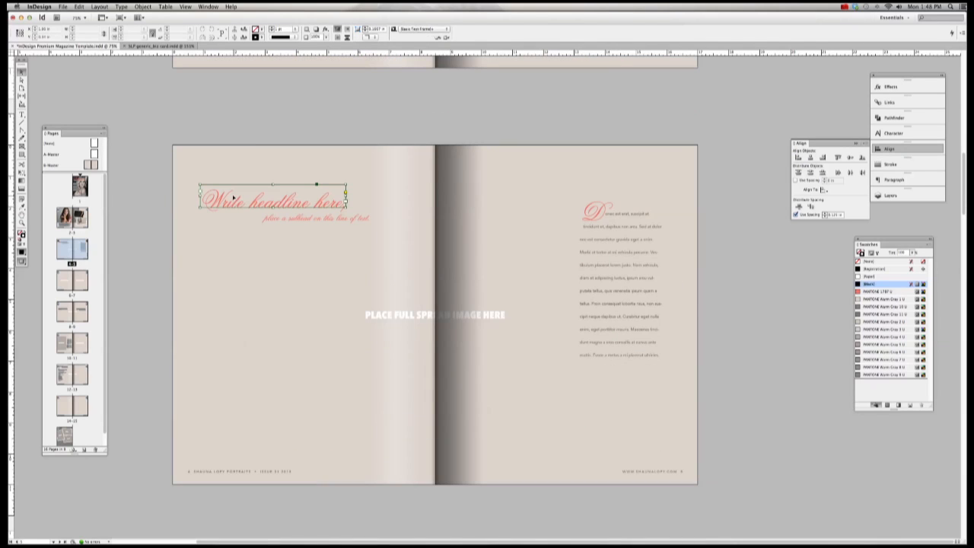
{"action": "left_click", "coordinate": [185, 275]}
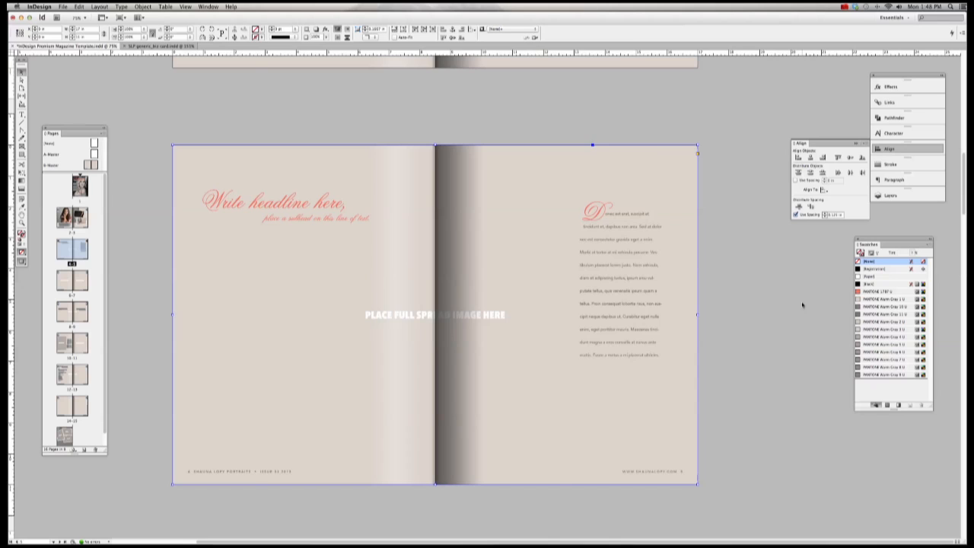
{"action": "scroll", "coordinate": [802, 305], "scroll_direction": "left", "scroll_amount": 2}
{"action": "scroll", "coordinate": [802, 304], "scroll_direction": "right", "scroll_amount": 2}
{"action": "left_click", "coordinate": [64, 6]}
{"action": "left_click", "coordinate": [89, 111]}
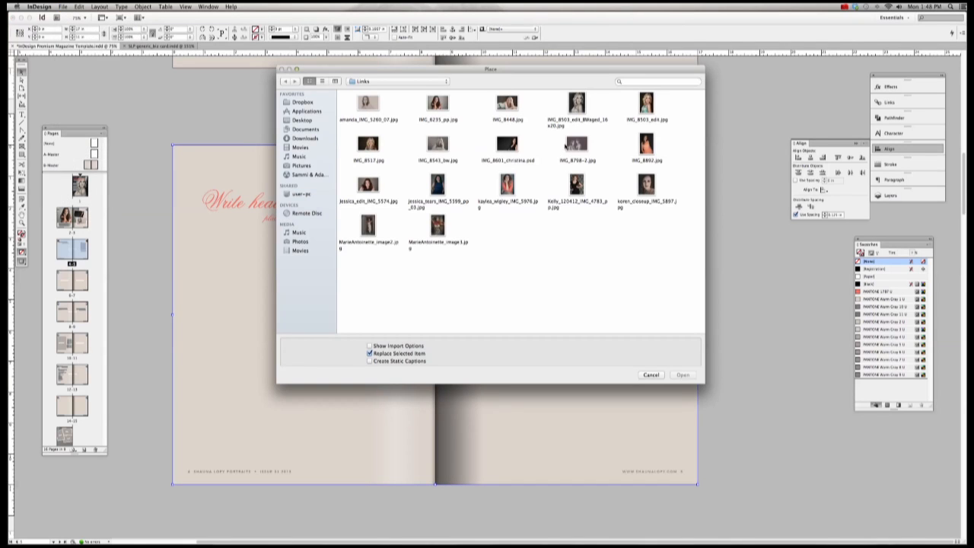
{"action": "double_click", "coordinate": [577, 143]}
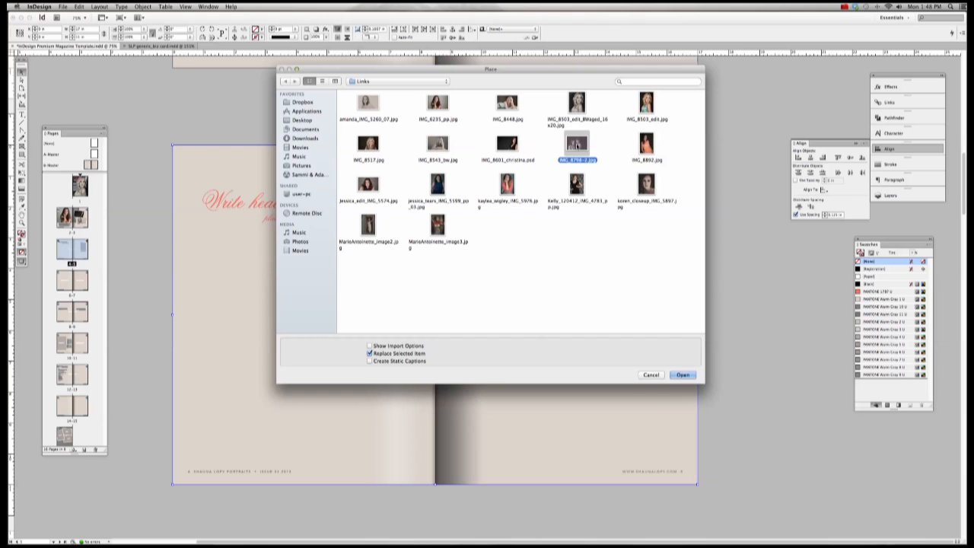
Step: Select the photo inside the frame and fit it proportionally to fill the spread
{"action": "left_click", "coordinate": [438, 124]}
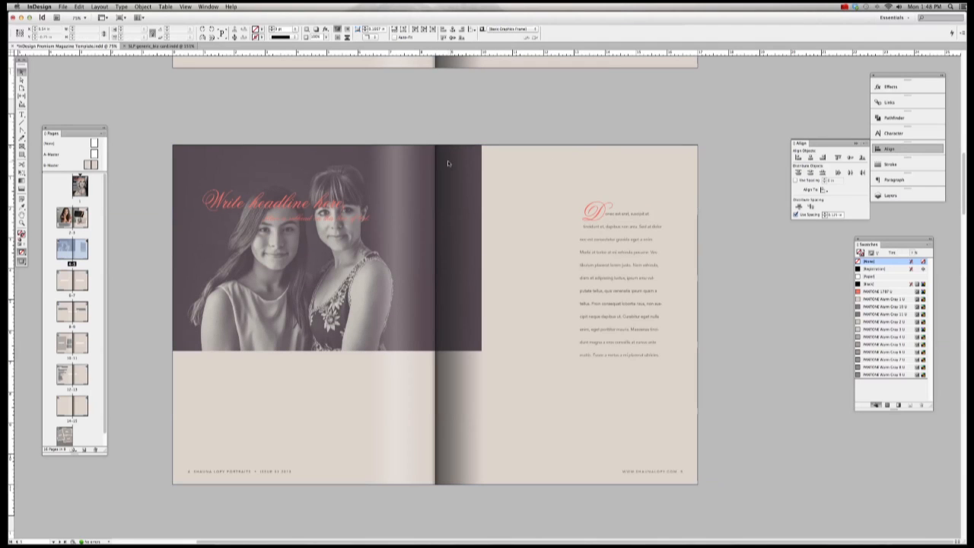
{"action": "left_click", "coordinate": [456, 172]}
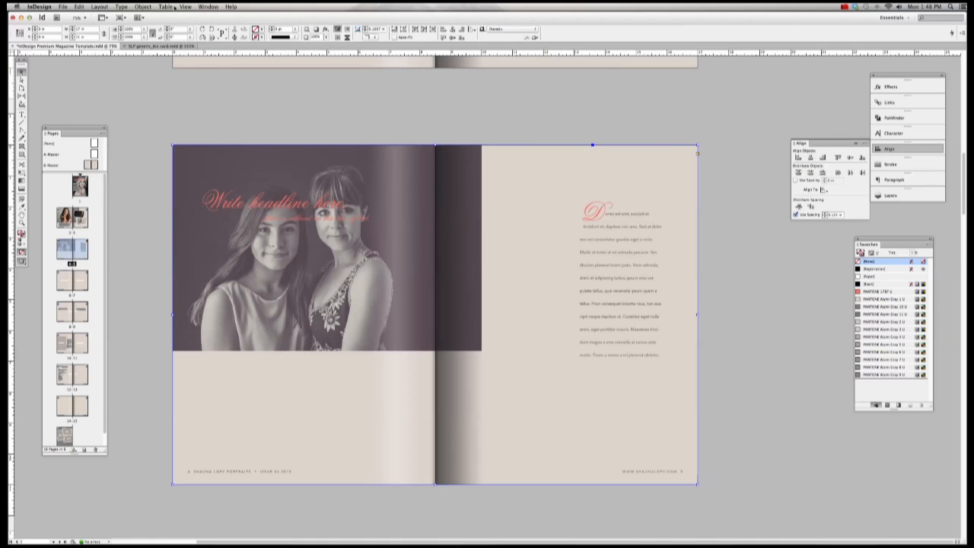
{"action": "left_click", "coordinate": [143, 6]}
{"action": "mouse_move", "coordinate": [152, 37]}
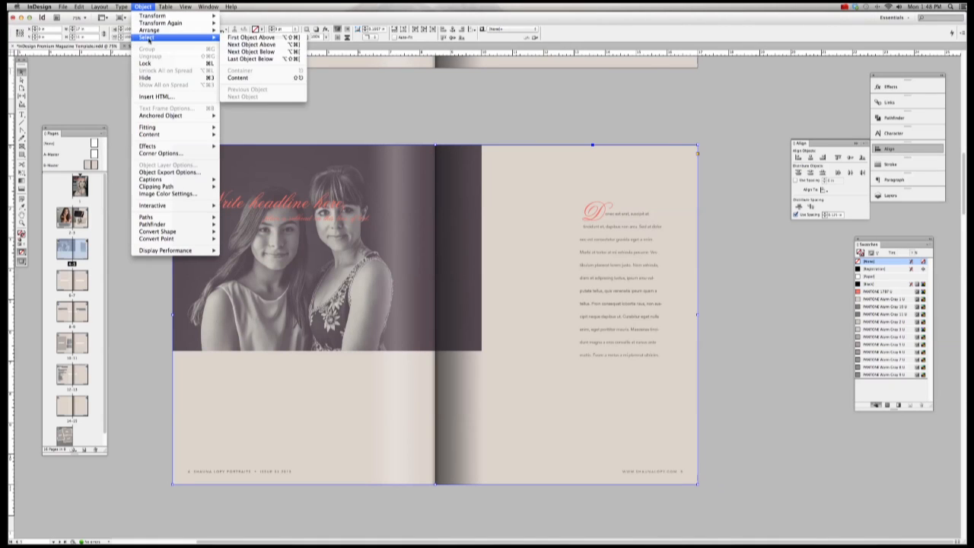
{"action": "left_click", "coordinate": [240, 78]}
{"action": "left_click", "coordinate": [143, 6]}
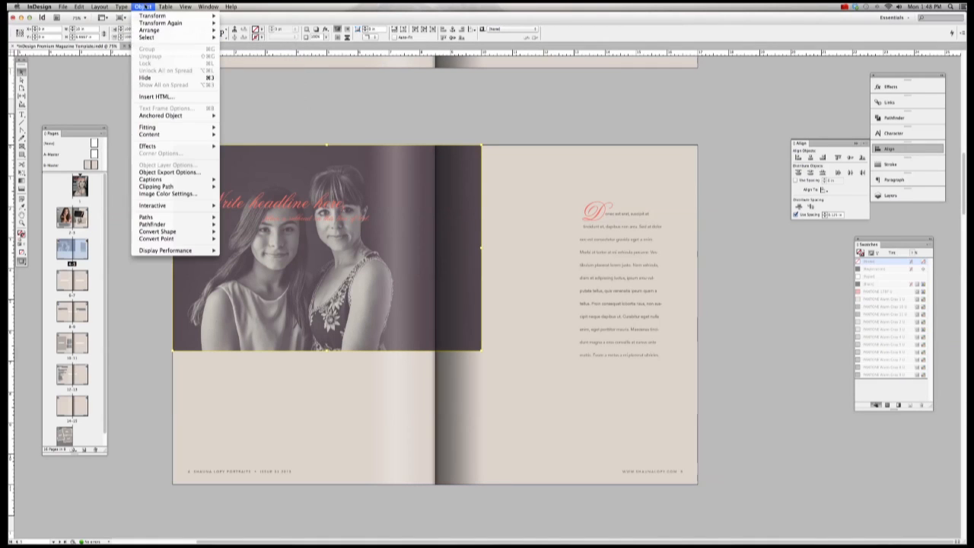
{"action": "mouse_move", "coordinate": [173, 127]}
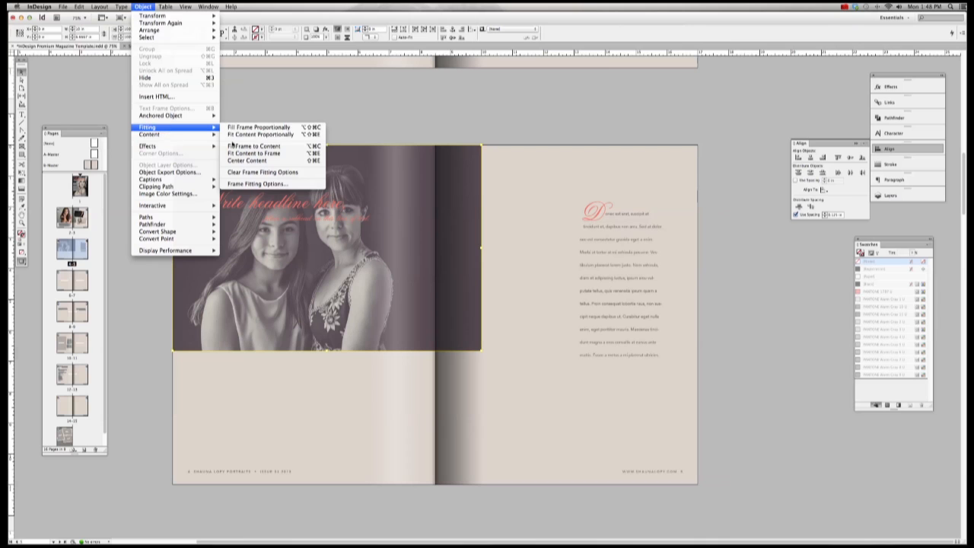
{"action": "left_click", "coordinate": [251, 134]}
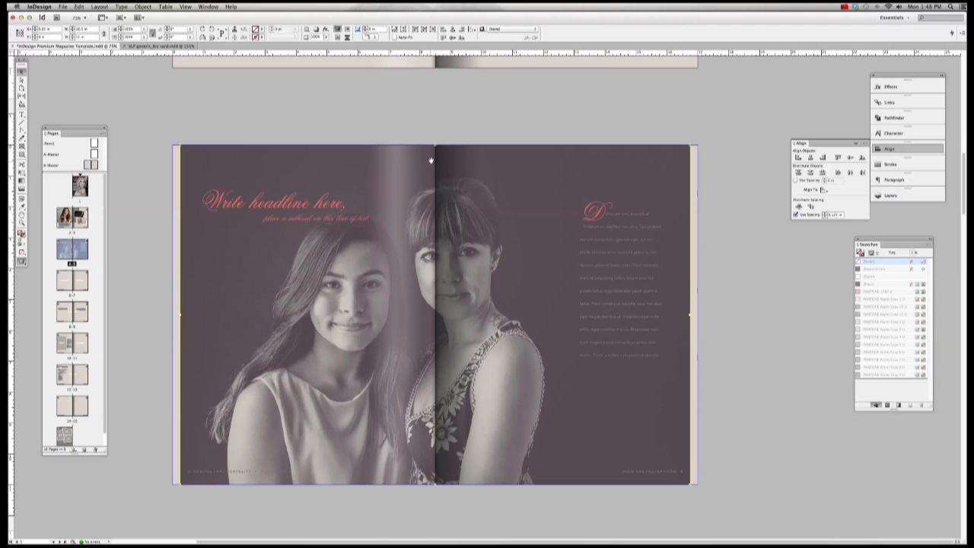
Step: Stretch the two-women image frame upward to cover the top of the spread
{"action": "scroll", "coordinate": [430, 160], "scroll_direction": "down", "scroll_amount": 3}
{"action": "scroll", "coordinate": [433, 118], "scroll_direction": "up", "scroll_amount": 7}
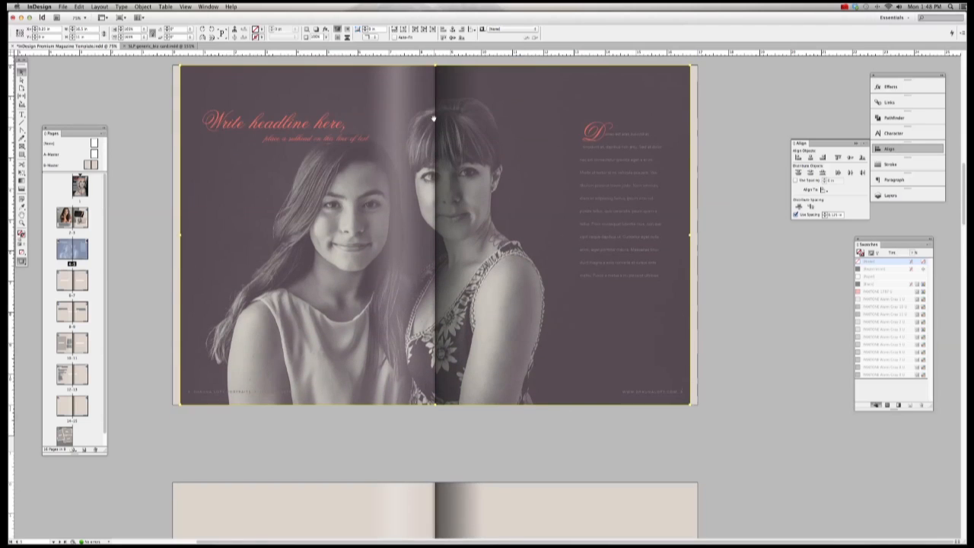
{"action": "scroll", "coordinate": [433, 120], "scroll_direction": "down", "scroll_amount": 3}
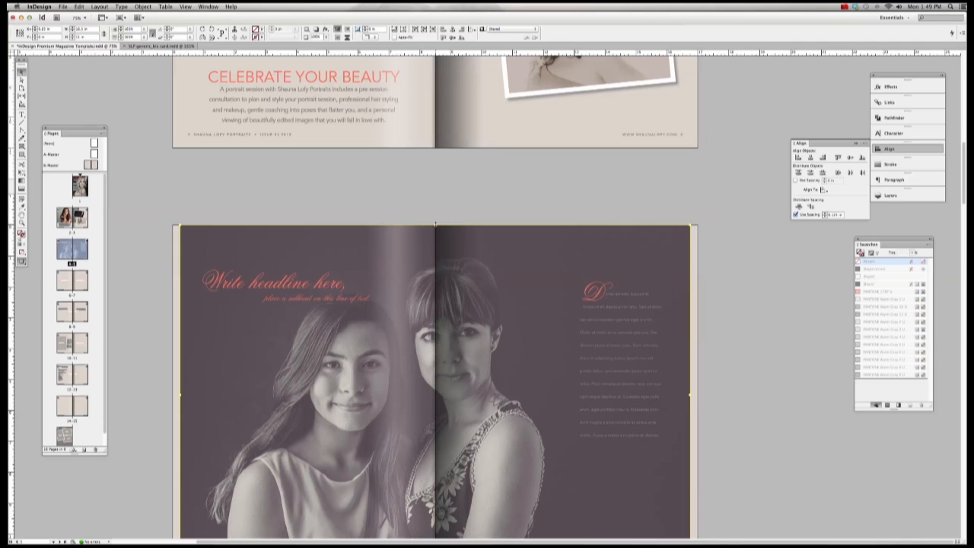
{"action": "left_click_drag", "start_coordinate": [436, 224], "coordinate": [436, 186]}
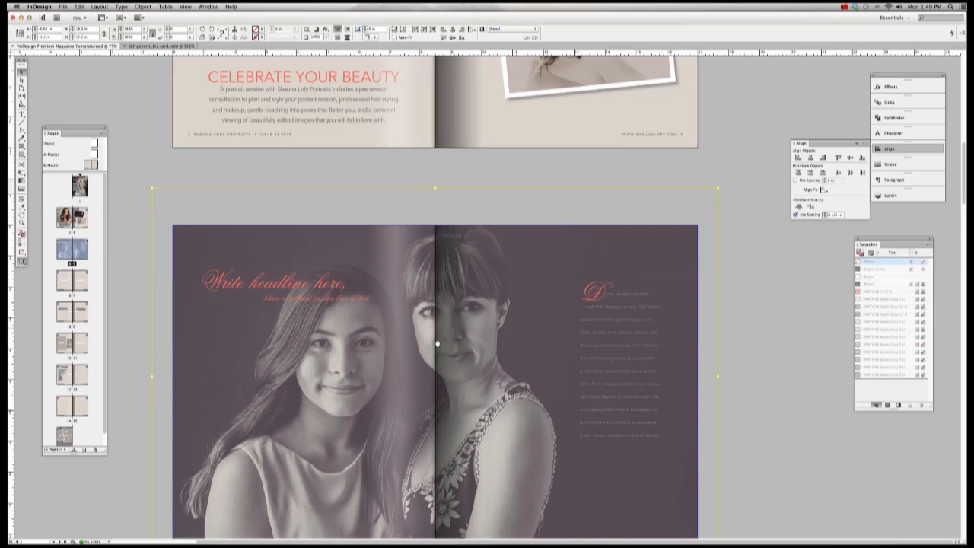
{"action": "scroll", "coordinate": [431, 297], "scroll_direction": "down", "scroll_amount": 2}
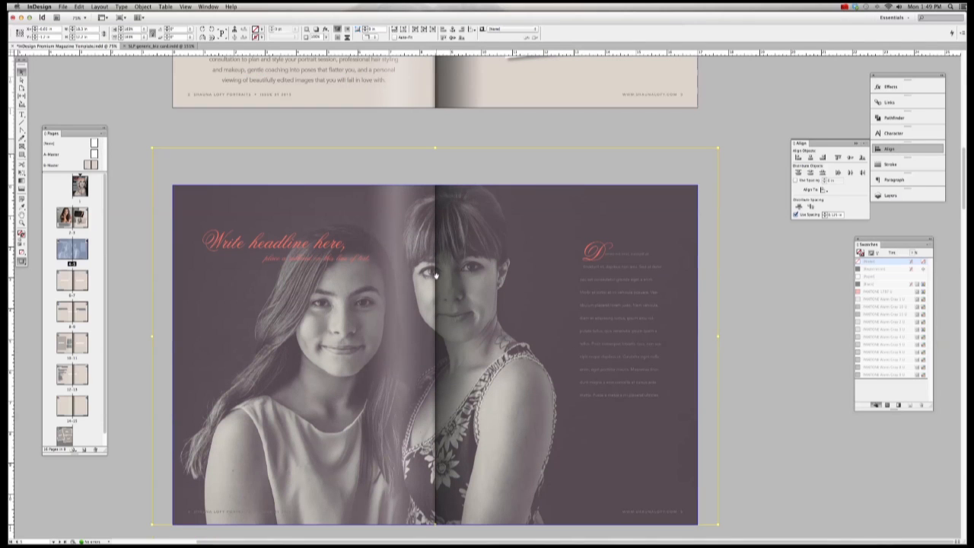
{"action": "scroll", "coordinate": [435, 274], "scroll_direction": "up", "scroll_amount": 2}
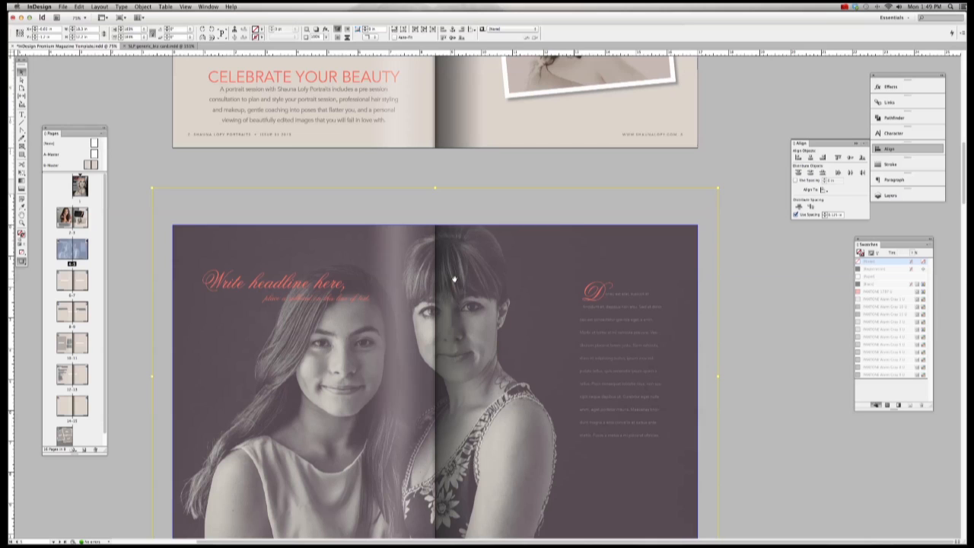
{"action": "scroll", "coordinate": [454, 280], "scroll_direction": "down", "scroll_amount": 2}
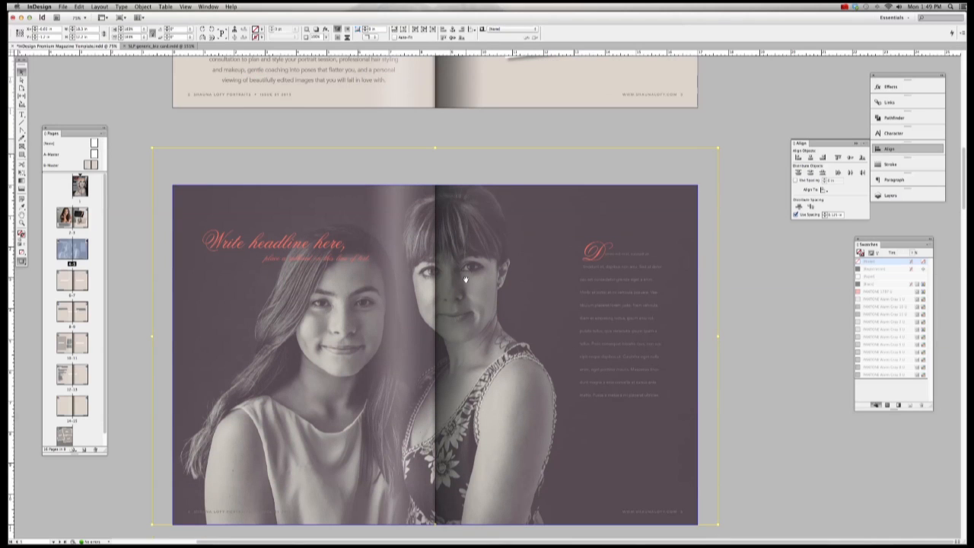
Step: Scale the photo up slightly and nudge it until both faces sit well
{"action": "left_click_drag", "start_coordinate": [464, 280], "coordinate": [479, 280]}
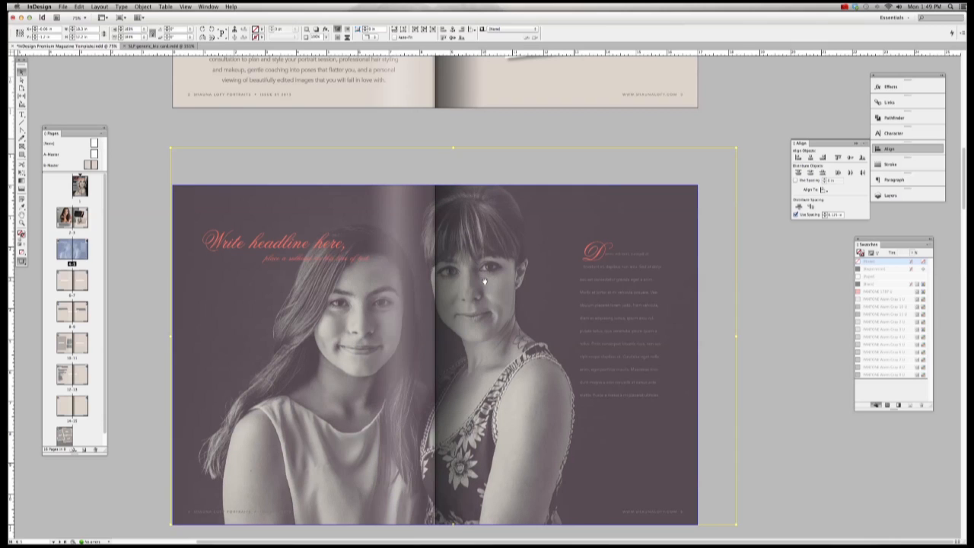
{"action": "key", "text": "Down"}
{"action": "key", "text": "Down"}
{"action": "key", "text": "Down"}
{"action": "key", "text": "Down"}
{"action": "key", "text": "Down"}
{"action": "key", "text": "Down"}
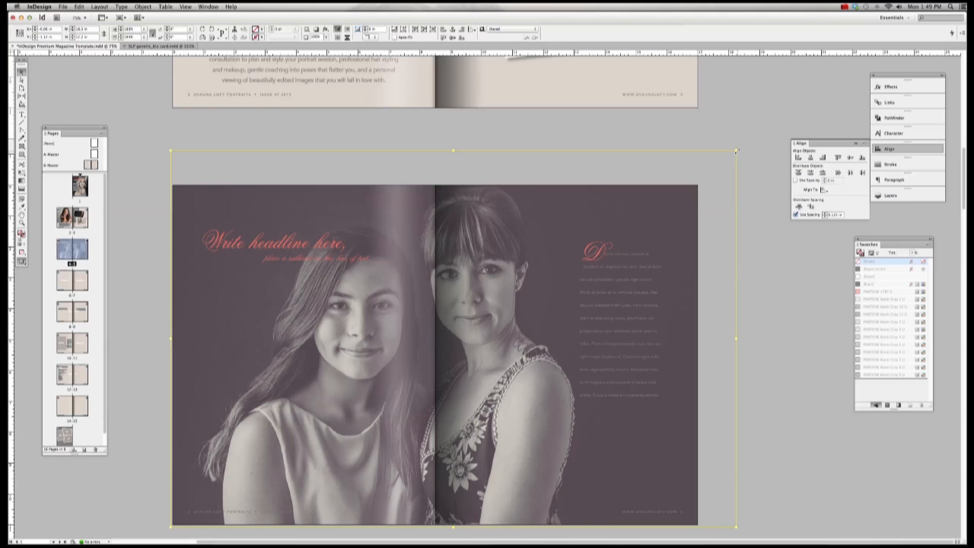
{"action": "left_click_drag", "start_coordinate": [736, 151], "coordinate": [752, 140]}
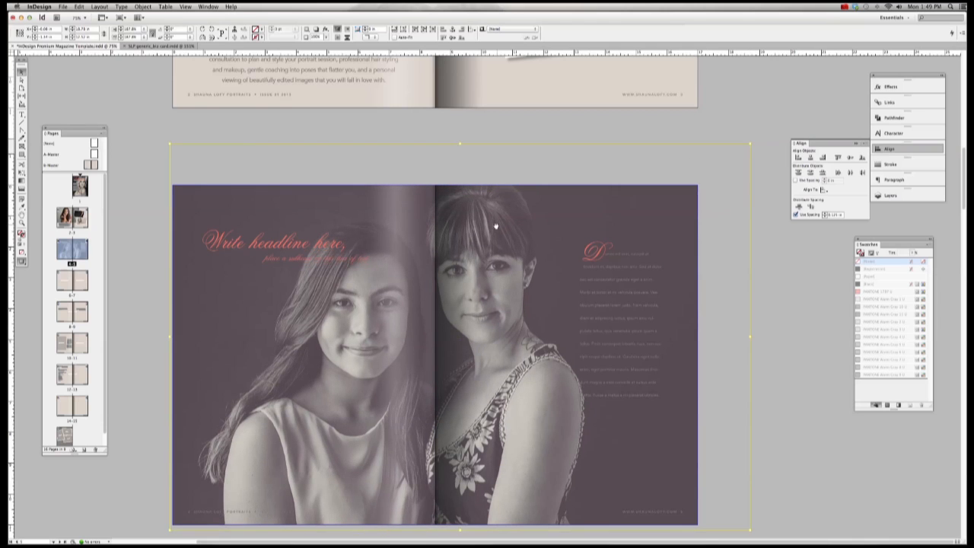
{"action": "left_click_drag", "start_coordinate": [496, 224], "coordinate": [495, 226]}
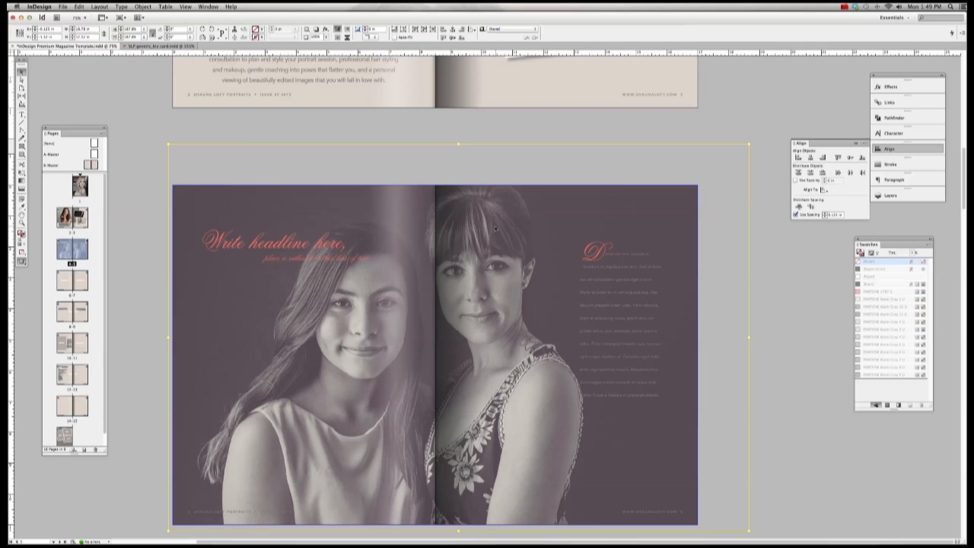
{"action": "left_click", "coordinate": [758, 243]}
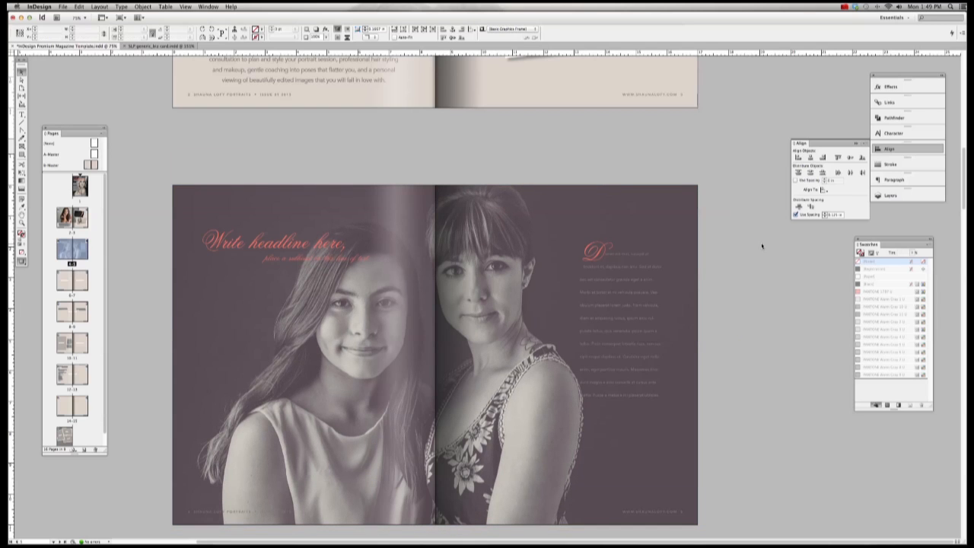
Step: Bring the Stickies copy notes forward and select the 'Mother and Daughter' heading line
{"action": "key", "text": "F12"}
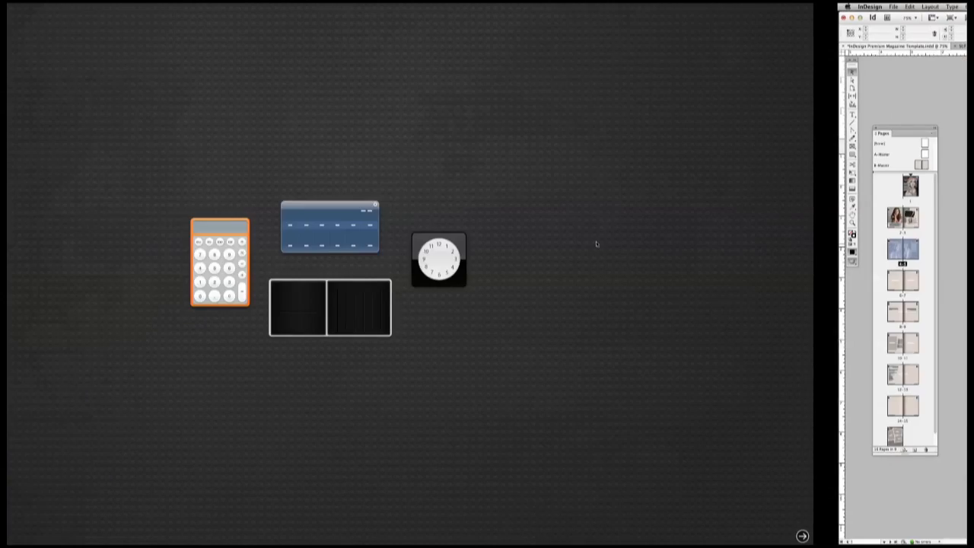
{"action": "key", "text": "super+Tab"}
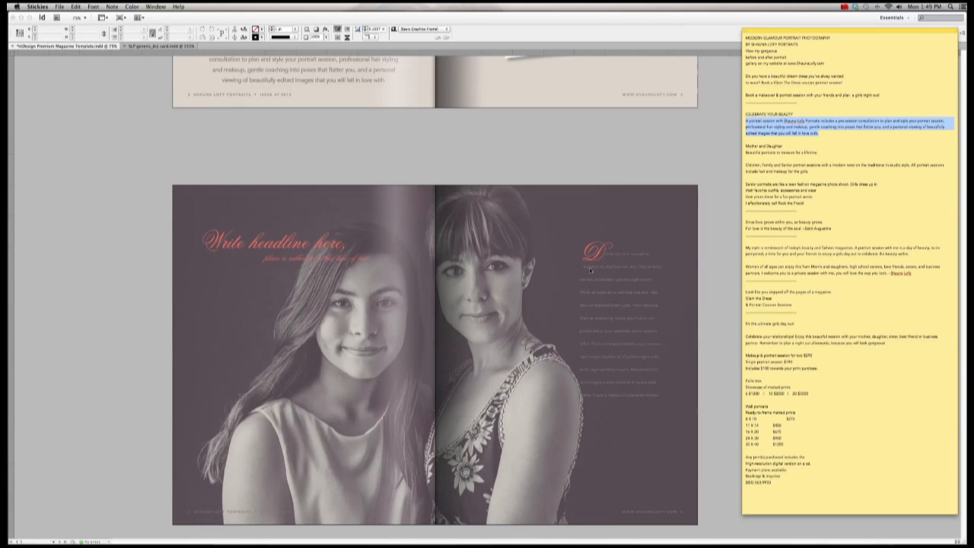
{"action": "left_click", "coordinate": [450, 185]}
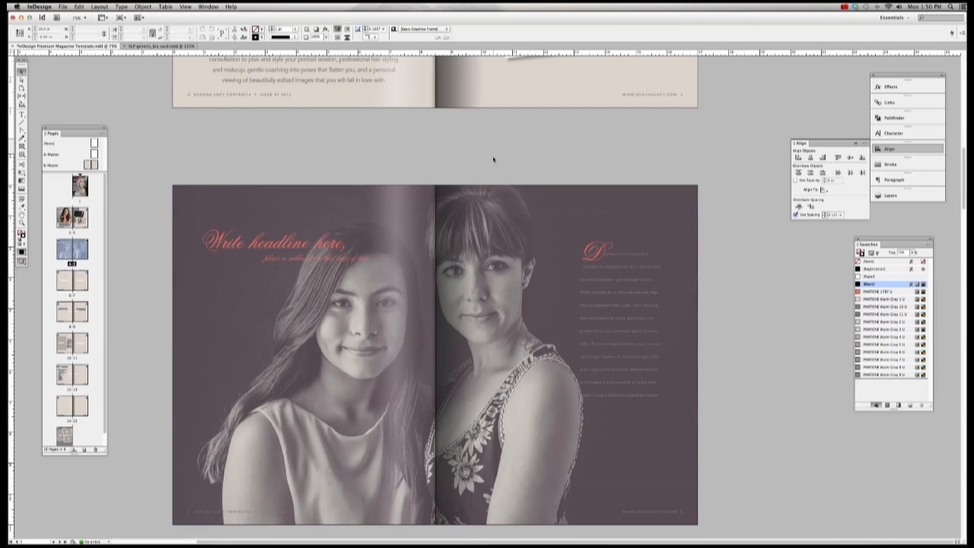
{"action": "scroll", "coordinate": [494, 158], "scroll_direction": "down", "scroll_amount": 2}
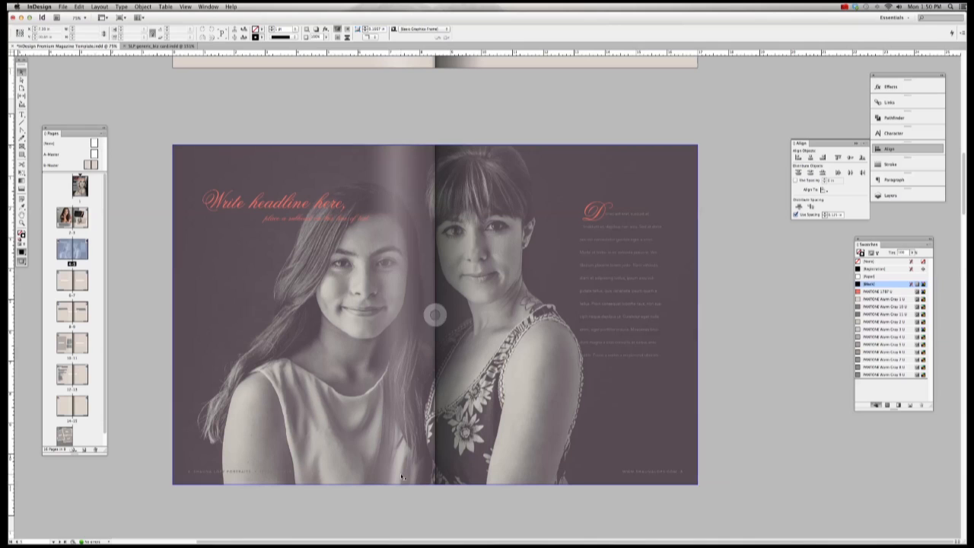
{"action": "mouse_move", "coordinate": [386, 537]}
{"action": "left_click", "coordinate": [285, 537]}
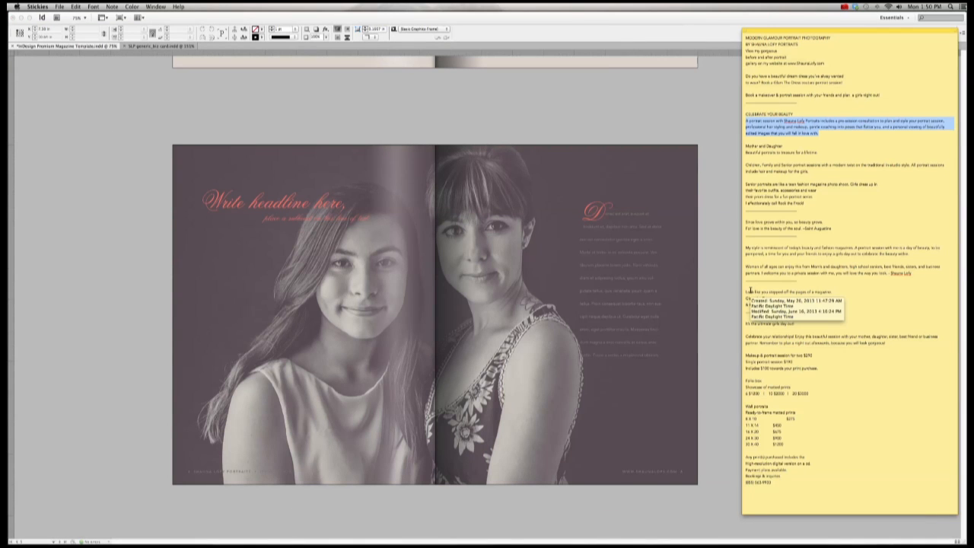
{"action": "left_click_drag", "start_coordinate": [784, 148], "coordinate": [737, 147]}
{"action": "key", "text": "super+c"}
Step: Replace 'Write headline here' with 'Mother and Daughter' and widen the headline frame to fit
{"action": "left_click", "coordinate": [270, 183]}
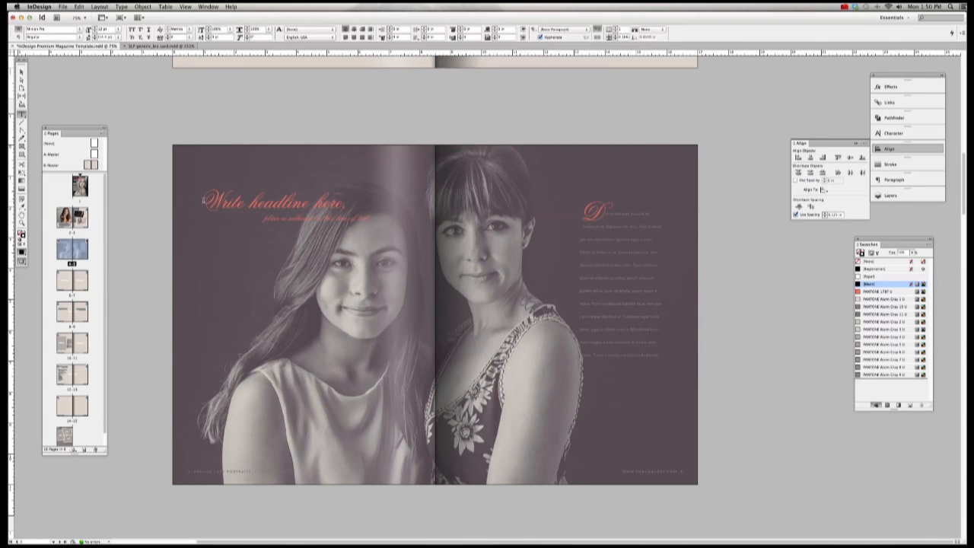
{"action": "left_click_drag", "start_coordinate": [201, 200], "coordinate": [348, 202]}
{"action": "key", "text": "super+v"}
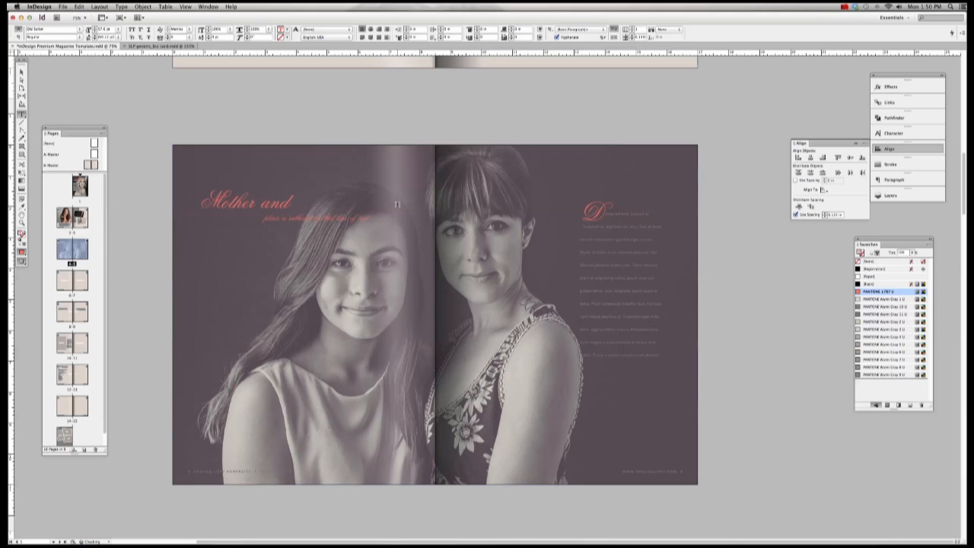
{"action": "key", "text": "Escape"}
{"action": "left_click", "coordinate": [360, 232]}
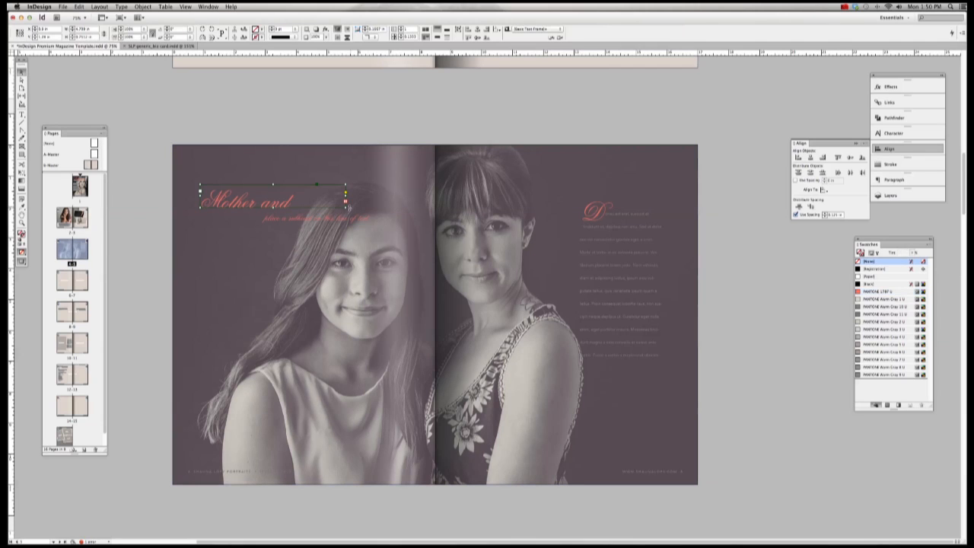
{"action": "left_click_drag", "start_coordinate": [372, 213], "coordinate": [376, 213]}
Step: Replace the subtitle placeholder with 'Beautiful portraits to treasure for a lifetime' and enlarge its frame
{"action": "left_click", "coordinate": [286, 531]}
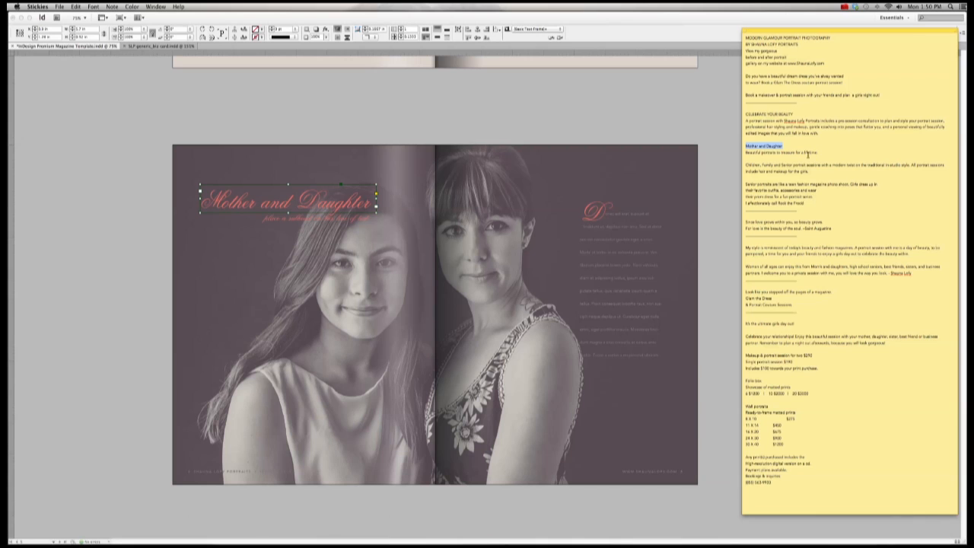
{"action": "left_click_drag", "start_coordinate": [818, 152], "coordinate": [745, 153]}
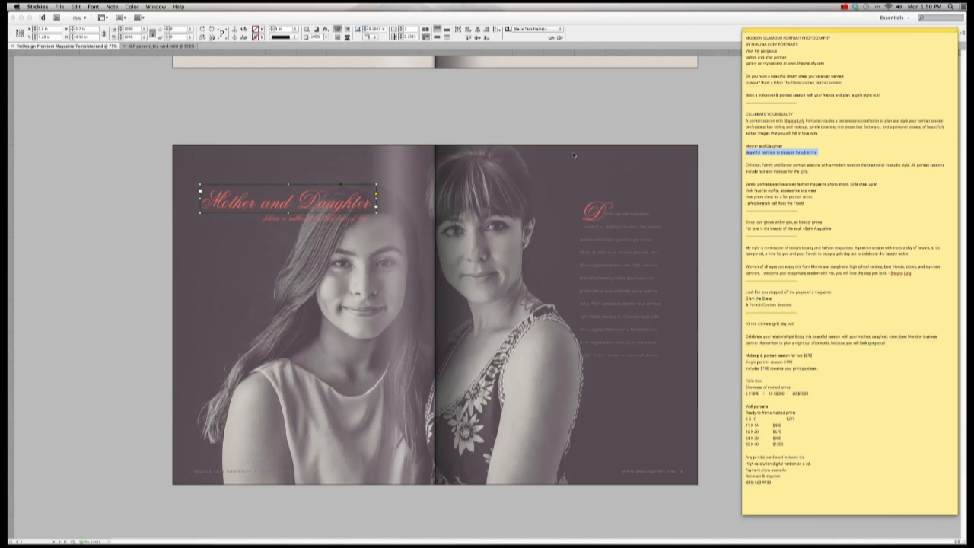
{"action": "left_click", "coordinate": [332, 221]}
{"action": "left_click", "coordinate": [332, 220]}
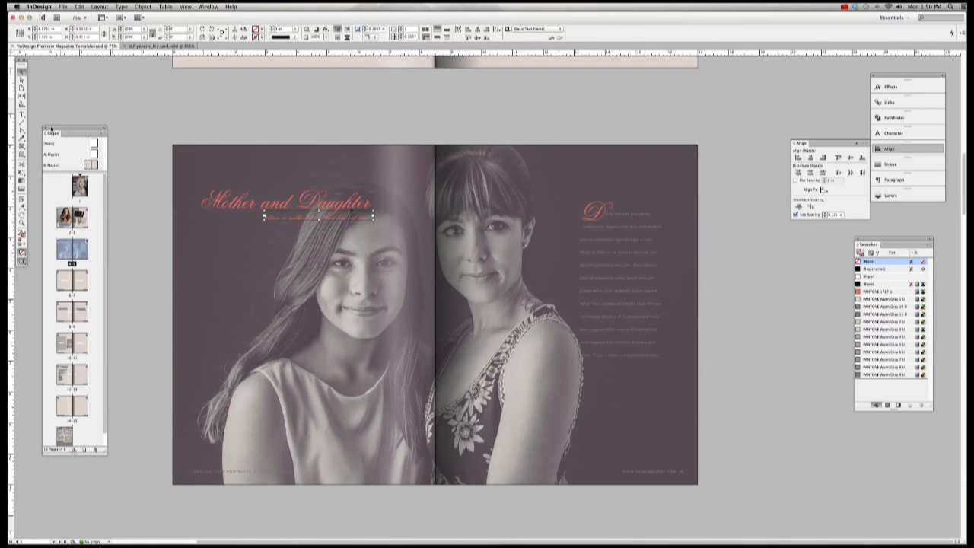
{"action": "left_click", "coordinate": [21, 114]}
{"action": "left_click_drag", "start_coordinate": [267, 217], "coordinate": [371, 217]}
{"action": "left_click", "coordinate": [334, 217]}
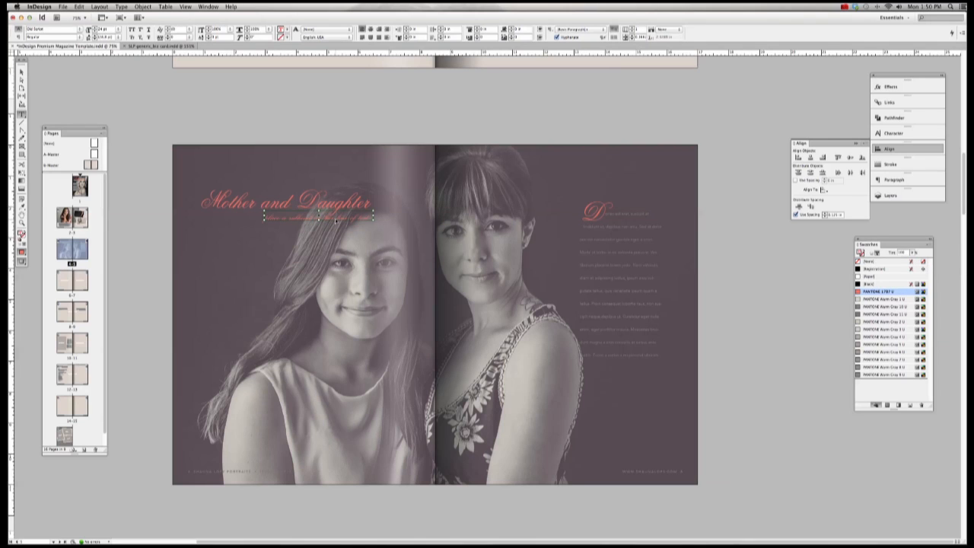
{"action": "triple_click", "coordinate": [334, 217]}
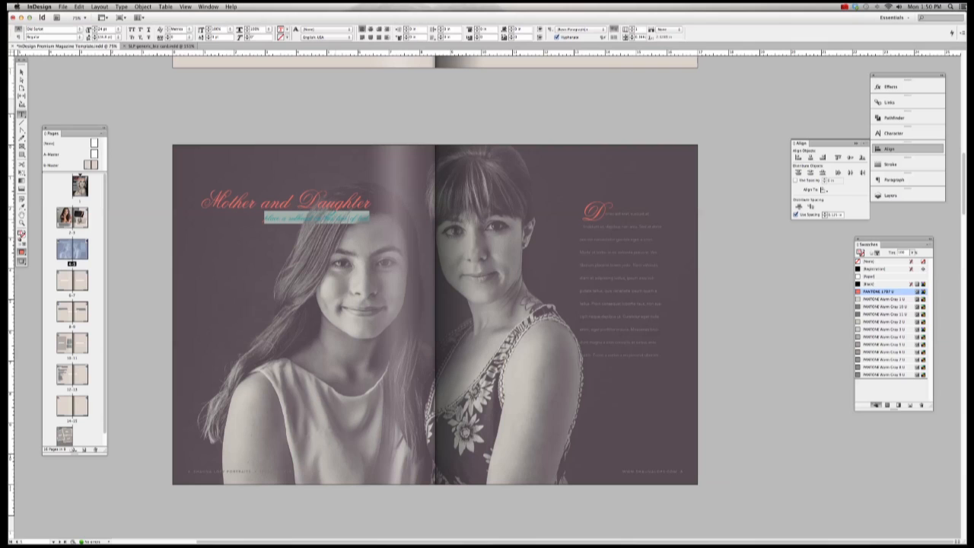
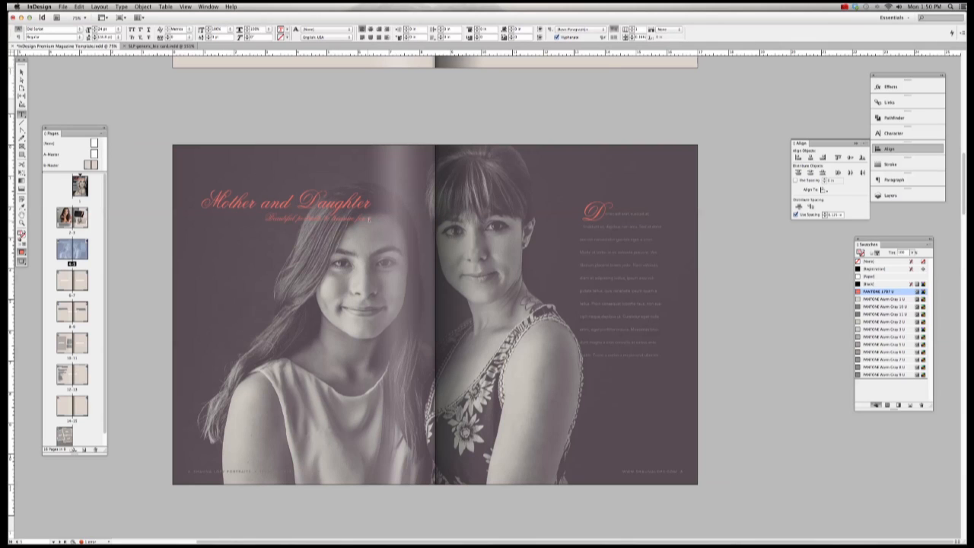
{"action": "key", "text": "Escape"}
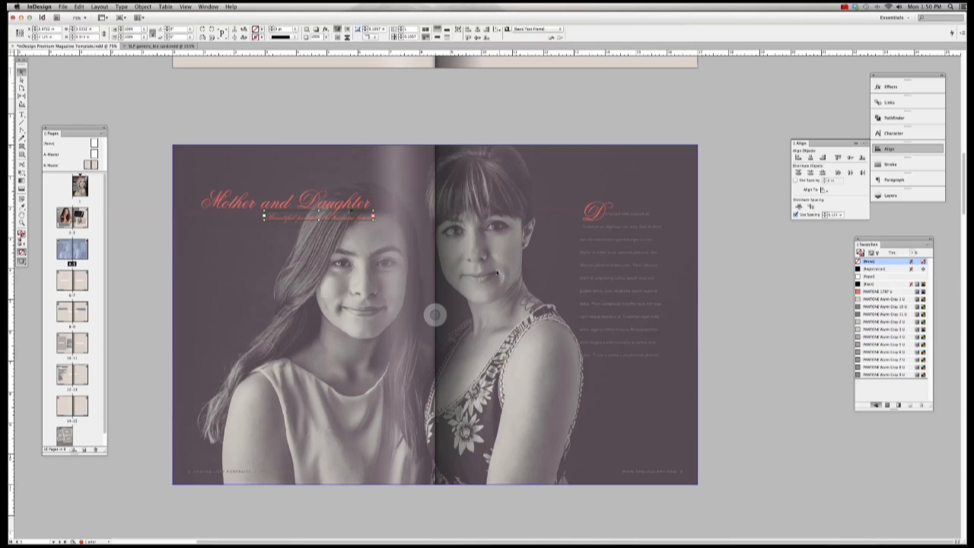
{"action": "left_click_drag", "start_coordinate": [373, 219], "coordinate": [415, 230]}
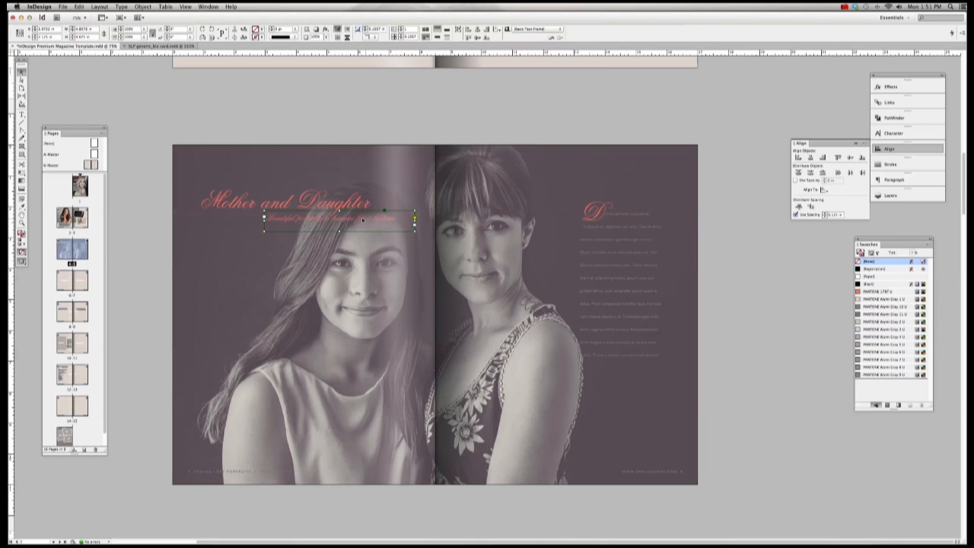
Step: Color the subtitle text PANTONE Warm Gray 1 U
{"action": "double_click", "coordinate": [395, 219]}
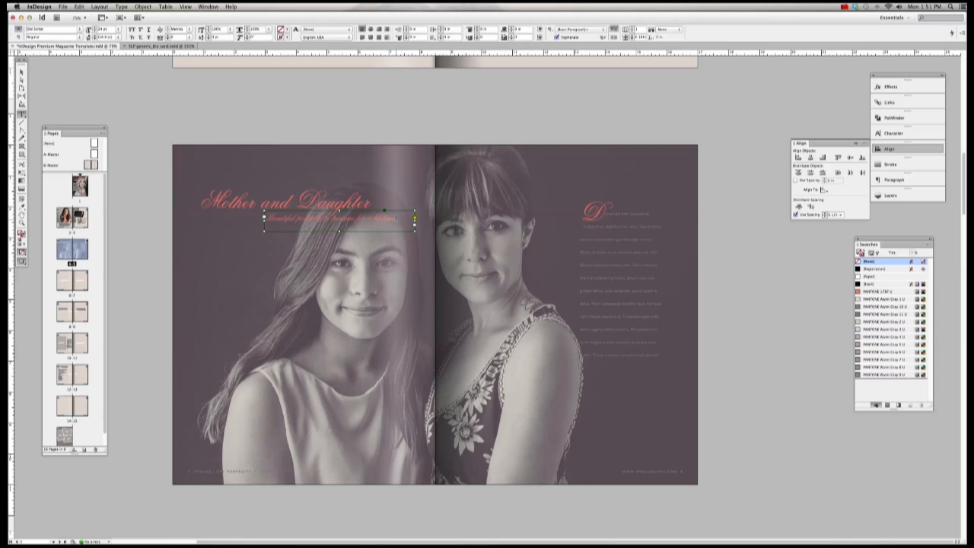
{"action": "left_click_drag", "start_coordinate": [396, 218], "coordinate": [228, 212]}
{"action": "left_click", "coordinate": [874, 299]}
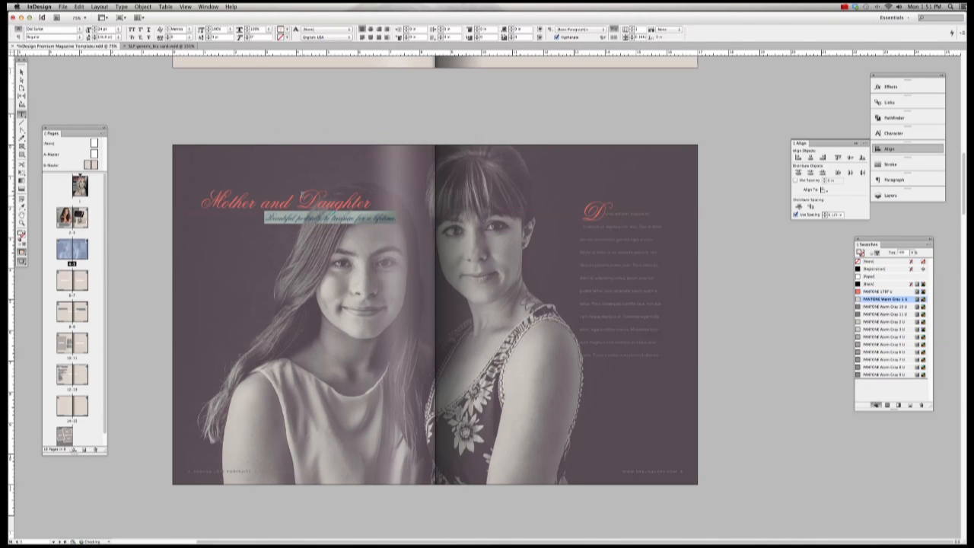
{"action": "key", "text": "Escape"}
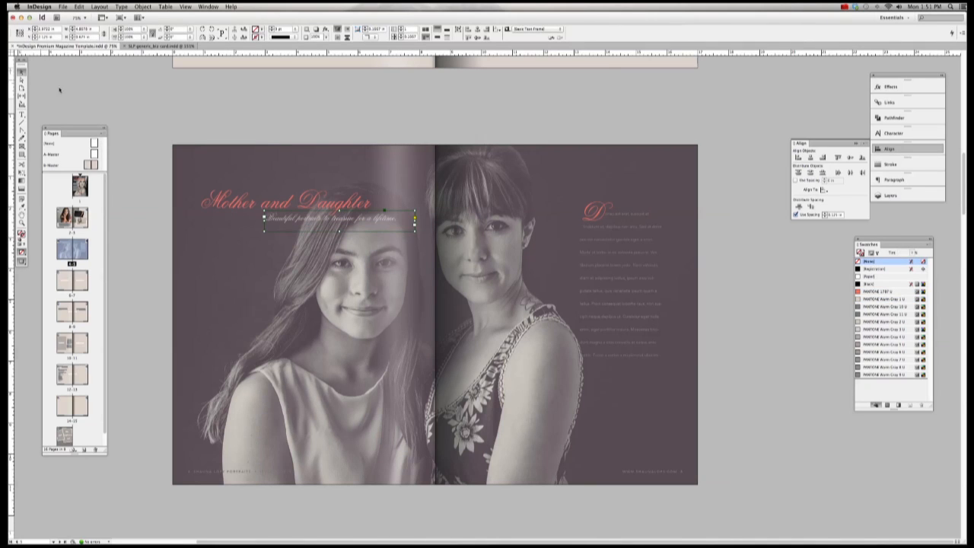
{"action": "left_click", "coordinate": [223, 127]}
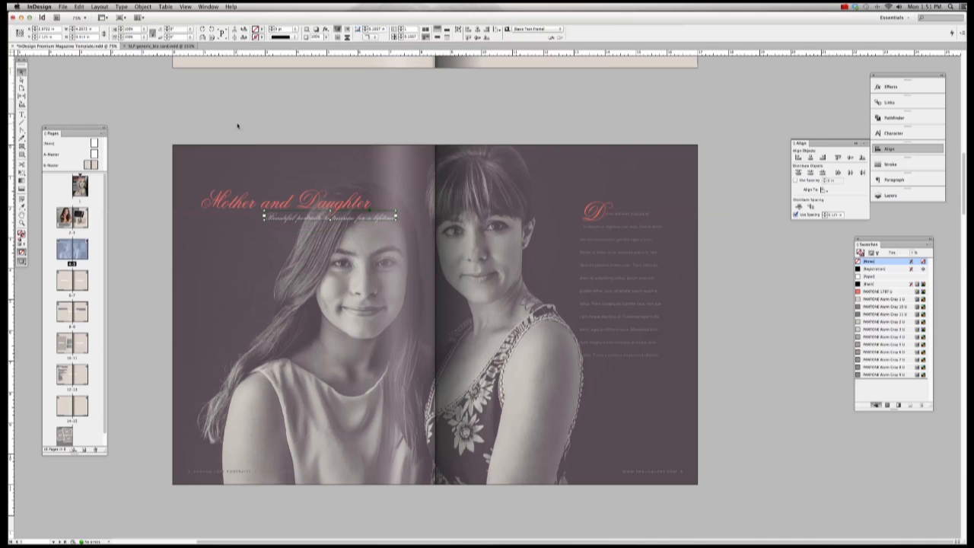
Step: Align the subtitle frame neatly under the headline
{"action": "left_click", "coordinate": [359, 217]}
{"action": "mouse_move", "coordinate": [359, 217]}
{"action": "left_mouse_down"}
{"action": "mouse_move", "coordinate": [342, 217]}
{"action": "mouse_move", "coordinate": [357, 219]}
{"action": "left_mouse_up"}
{"action": "key", "text": "super+space"}
{"action": "left_click_drag", "start_coordinate": [401, 153], "coordinate": [162, 273]}
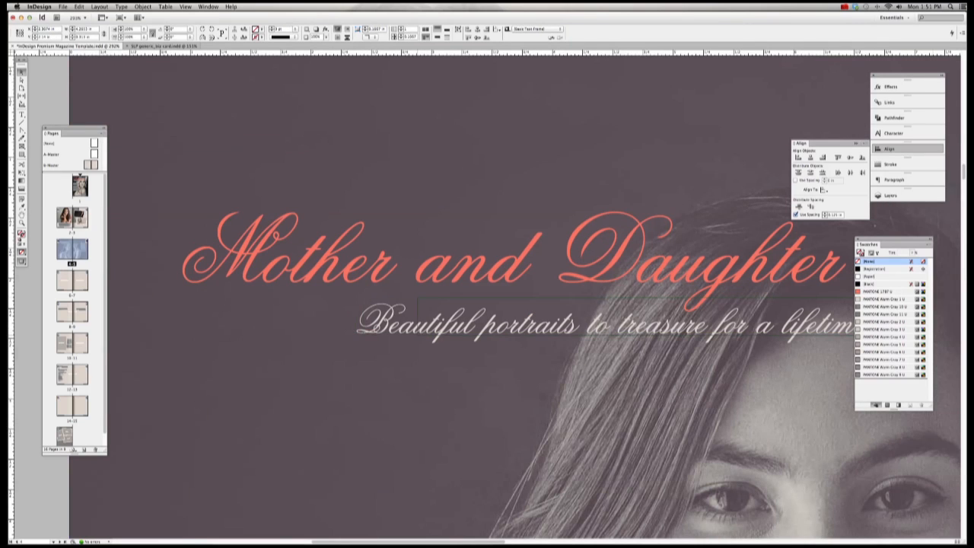
{"action": "left_click_drag", "start_coordinate": [481, 322], "coordinate": [570, 325]}
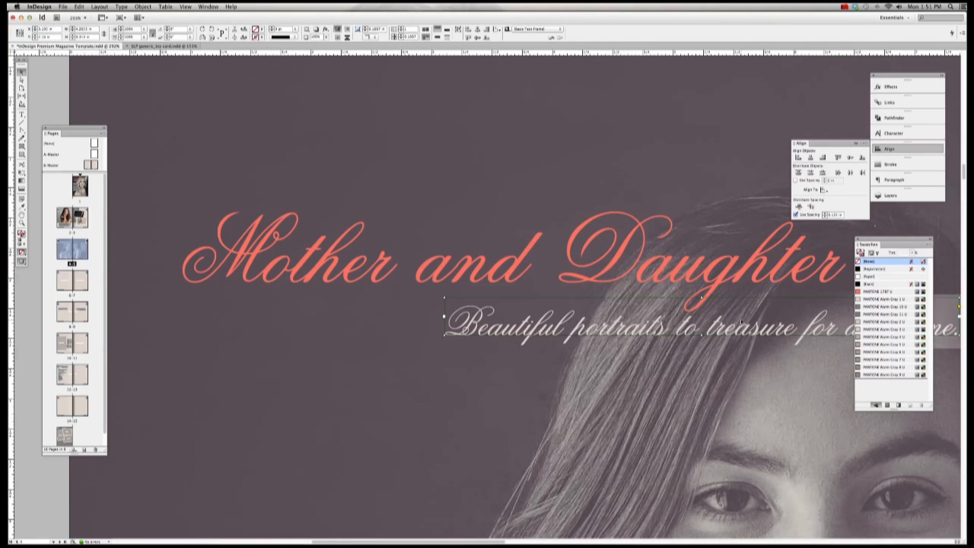
{"action": "left_click_drag", "start_coordinate": [487, 325], "coordinate": [411, 321]}
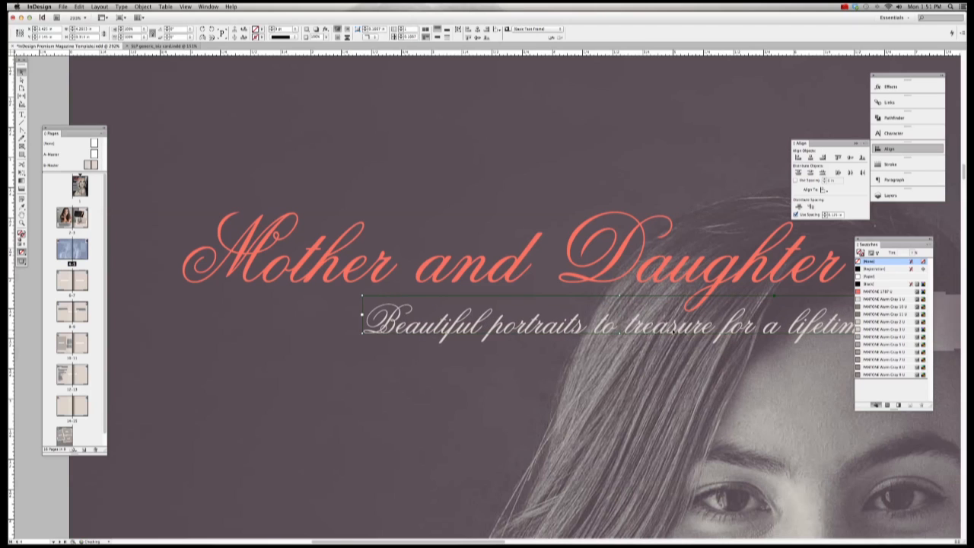
{"action": "key", "text": "super+0"}
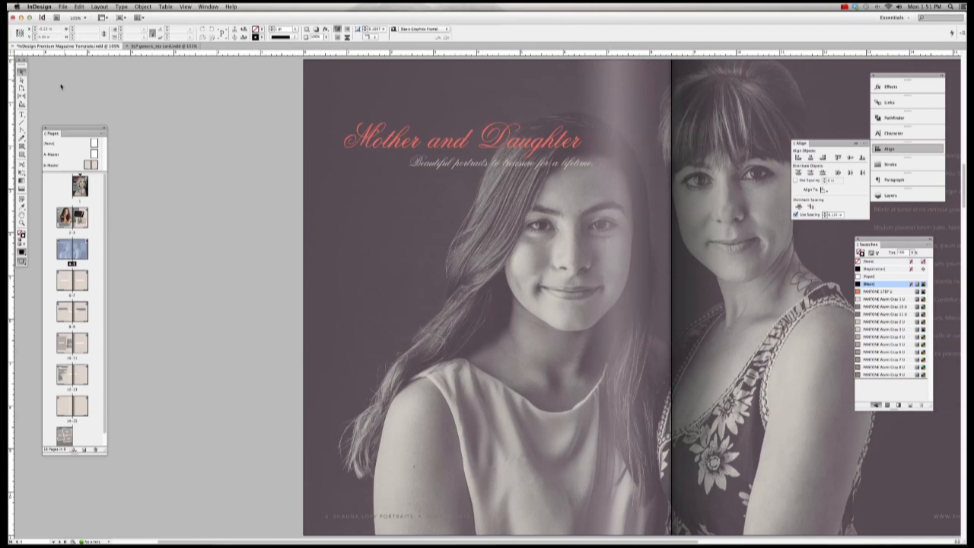
Step: Check the headline's font in the character settings, keeping Old Script
{"action": "left_click", "coordinate": [21, 114]}
{"action": "left_click", "coordinate": [343, 138]}
{"action": "key", "text": "super+a"}
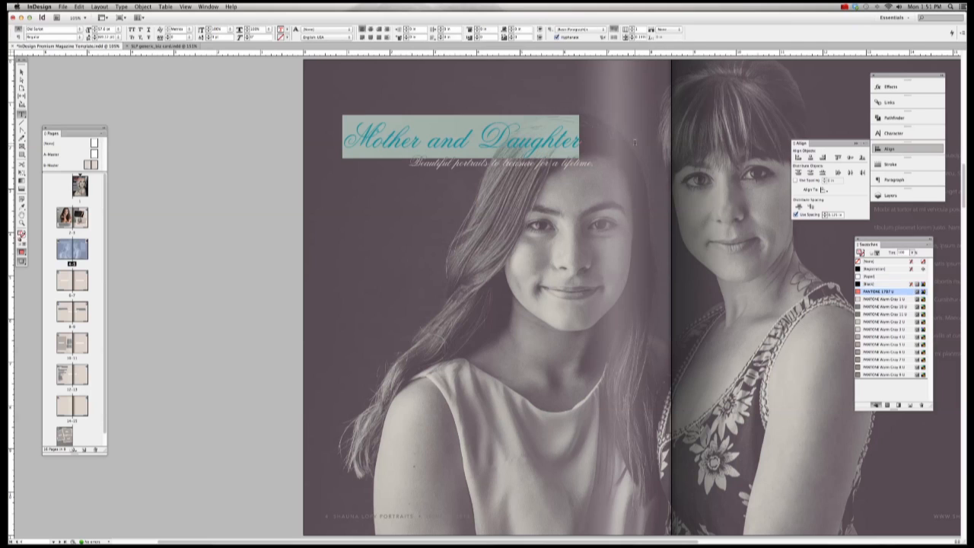
{"action": "left_click", "coordinate": [907, 134]}
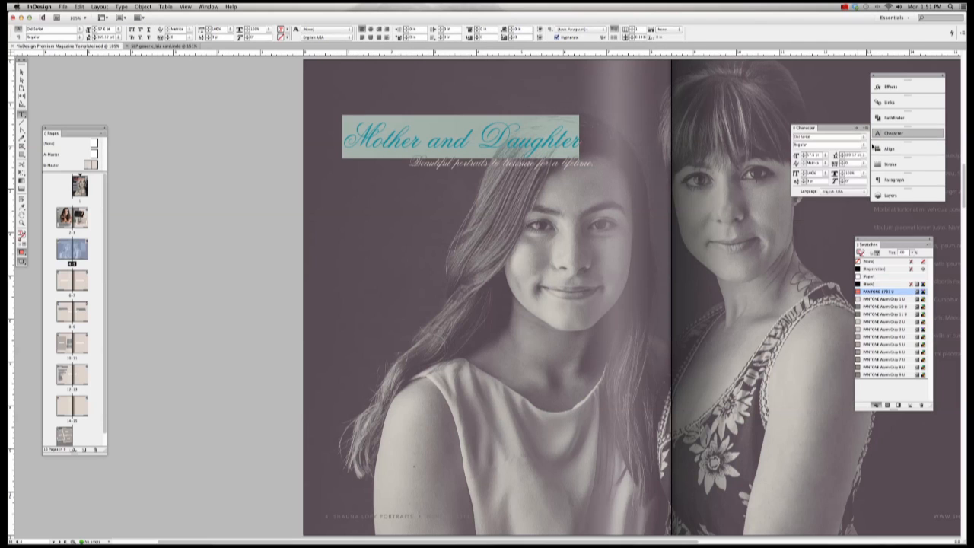
{"action": "left_click", "coordinate": [865, 138]}
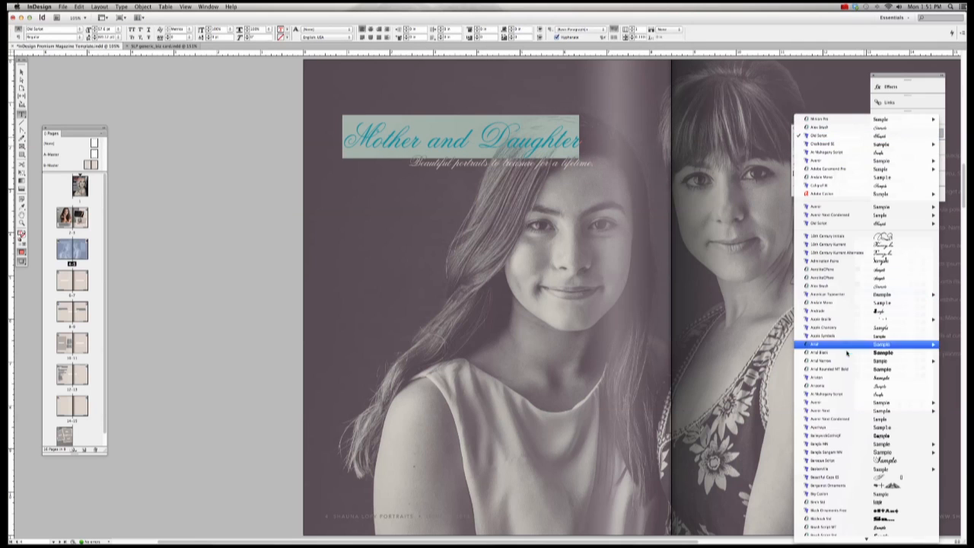
{"action": "left_click", "coordinate": [831, 137]}
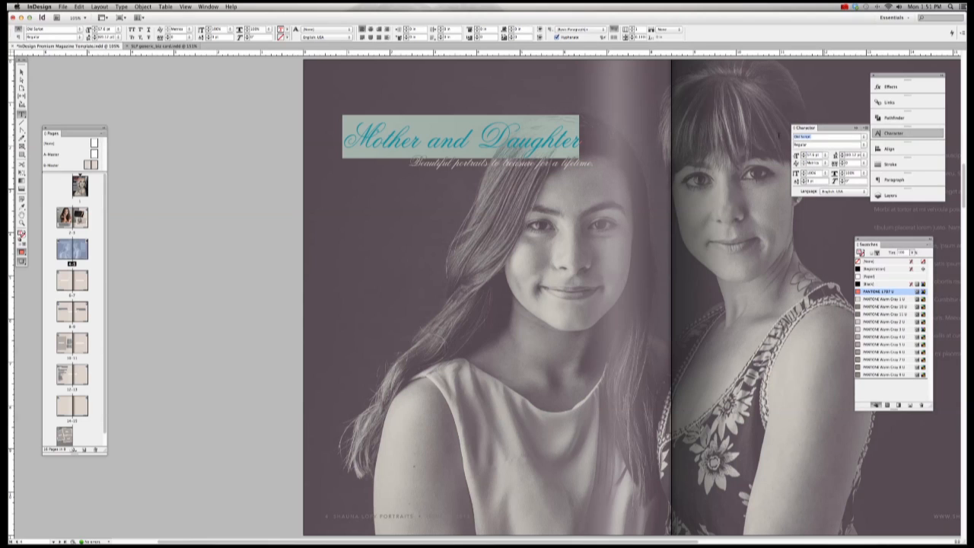
{"action": "left_click", "coordinate": [23, 70]}
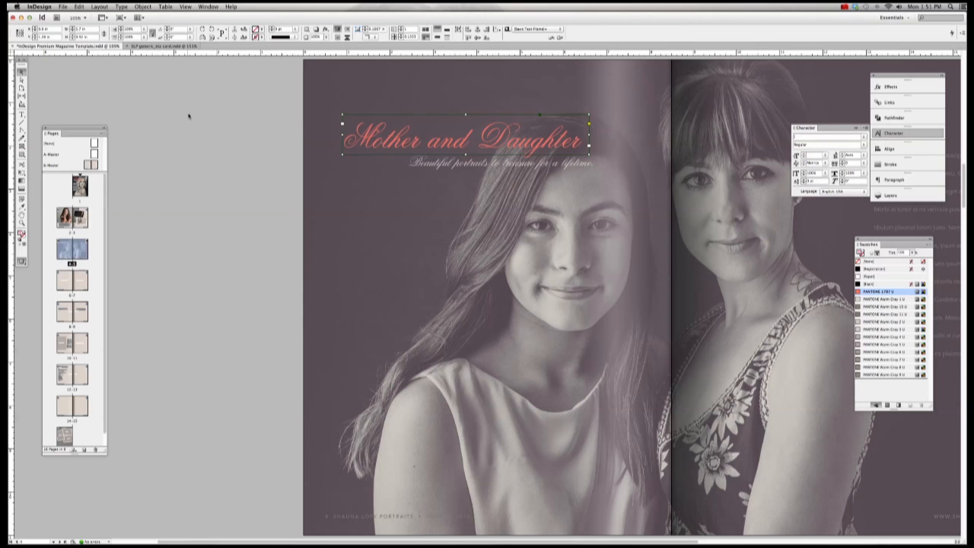
{"action": "left_click", "coordinate": [189, 115]}
{"action": "scroll", "coordinate": [487, 297], "scroll_direction": "right", "scroll_amount": 10}
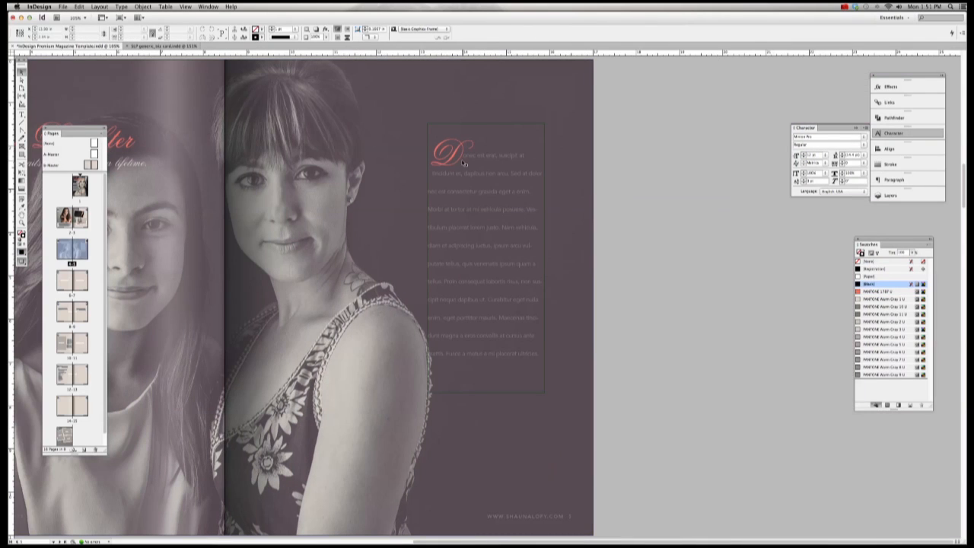
{"action": "left_click", "coordinate": [436, 152]}
{"action": "key", "text": "t"}
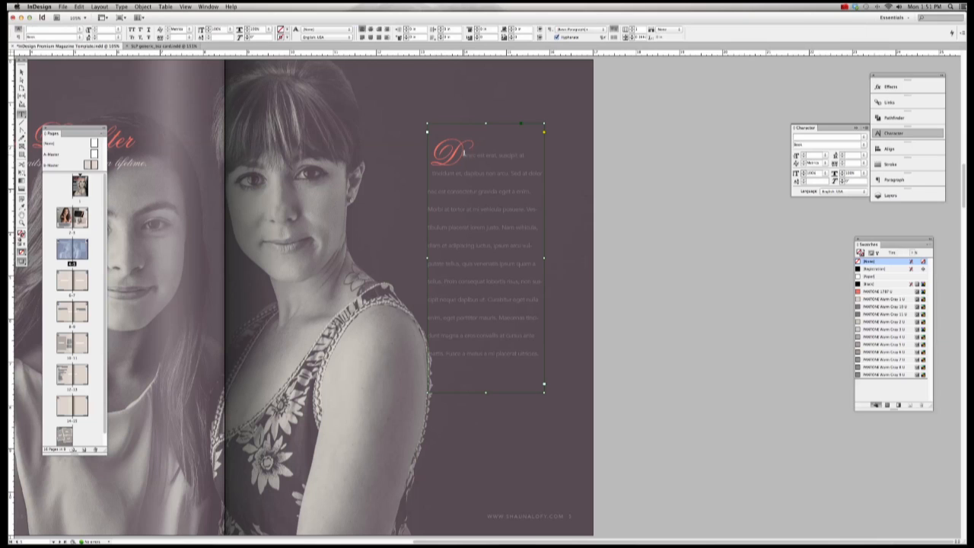
{"action": "left_click_drag", "start_coordinate": [462, 153], "coordinate": [429, 152]}
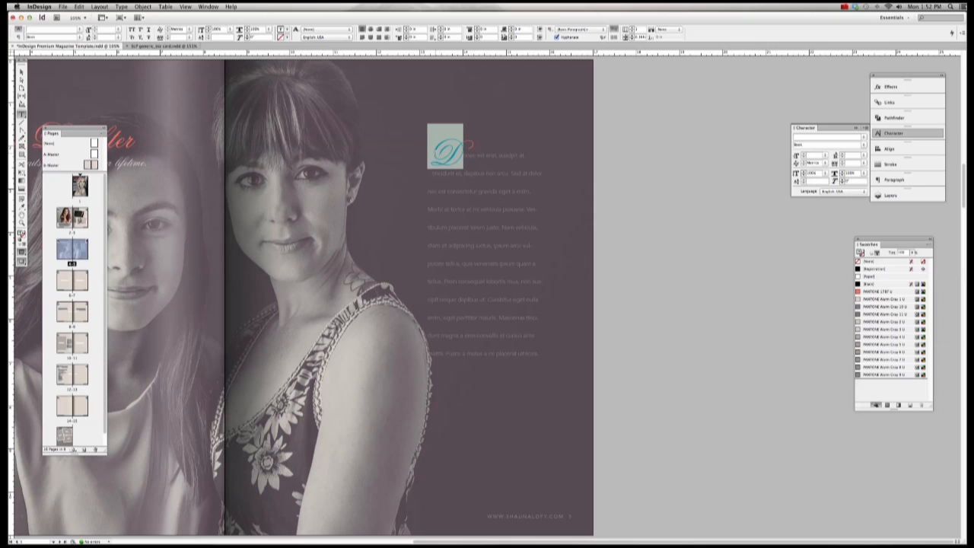
{"action": "type", "text": "A"}
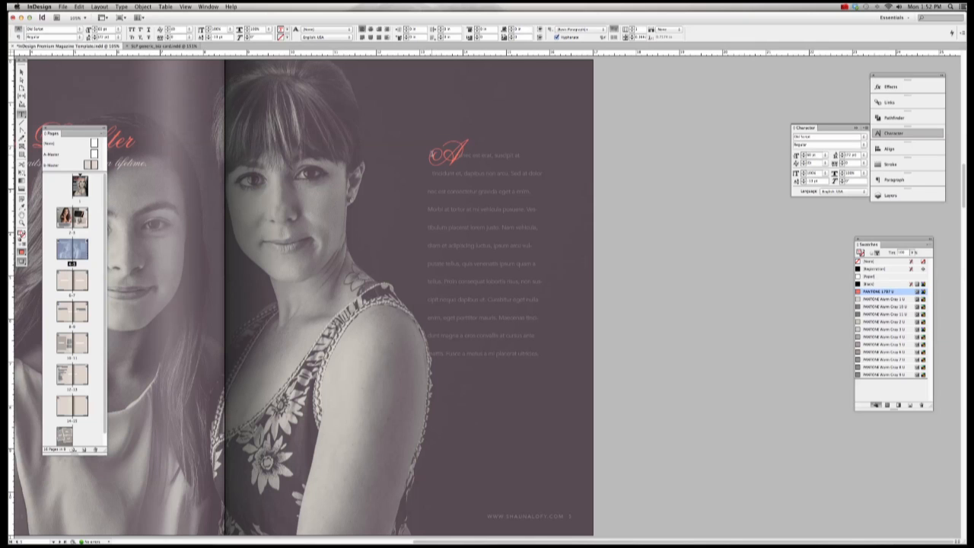
{"action": "key", "text": "shift+Left"}
{"action": "type", "text": "C"}
{"action": "key", "text": "Escape"}
{"action": "key", "text": "super+z"}
{"action": "key", "text": "super+z"}
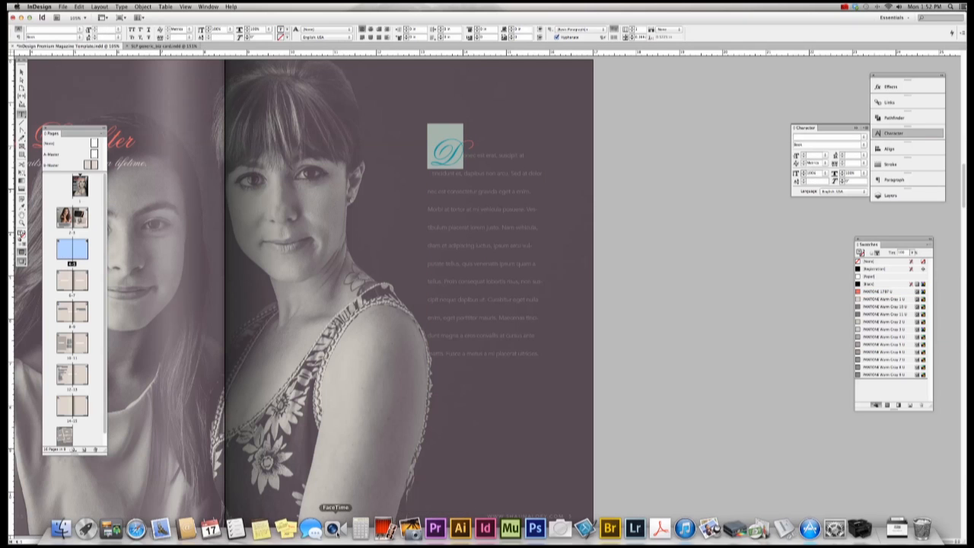
Step: Type a 'C' as the drop cap opening the body text beside the portrait
{"action": "left_click", "coordinate": [286, 529]}
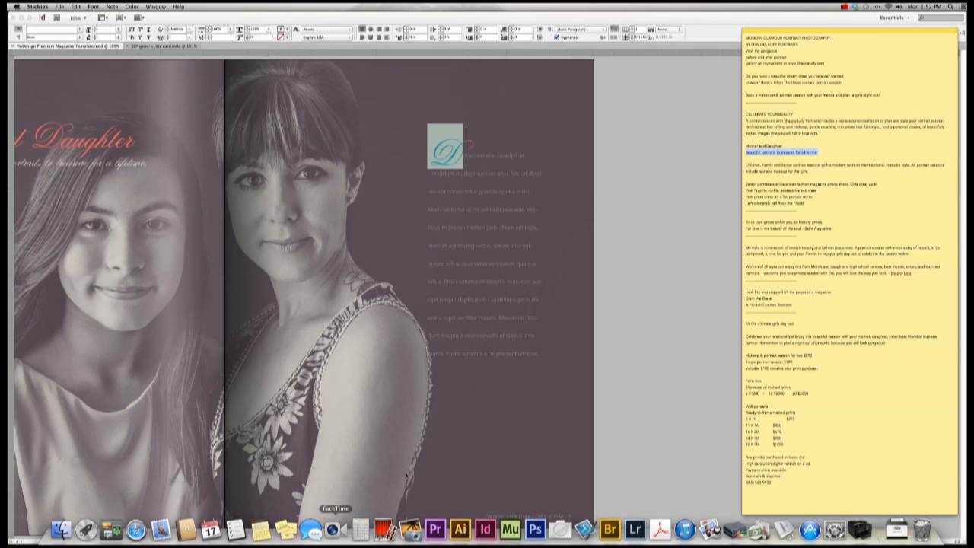
{"action": "left_click", "coordinate": [747, 164]}
{"action": "left_click", "coordinate": [369, 115]}
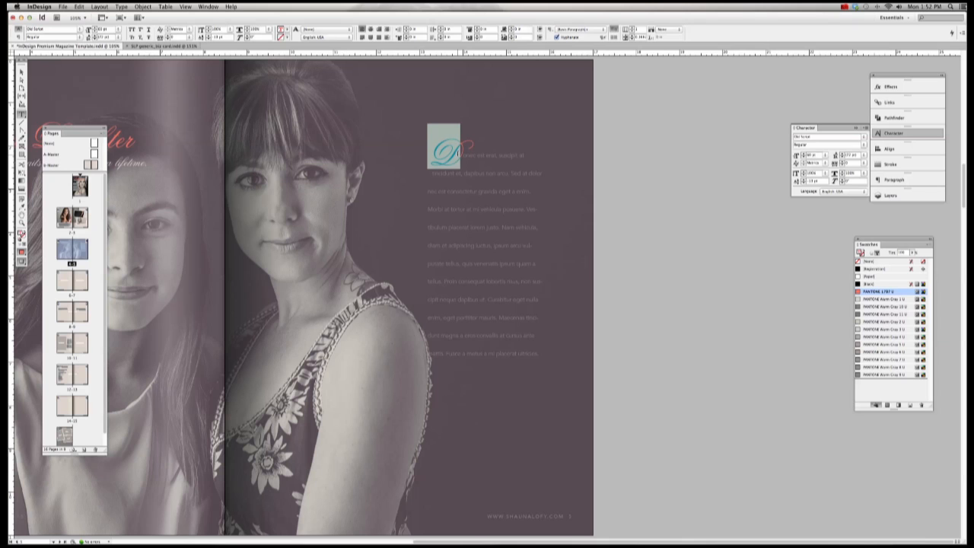
{"action": "type", "text": "C"}
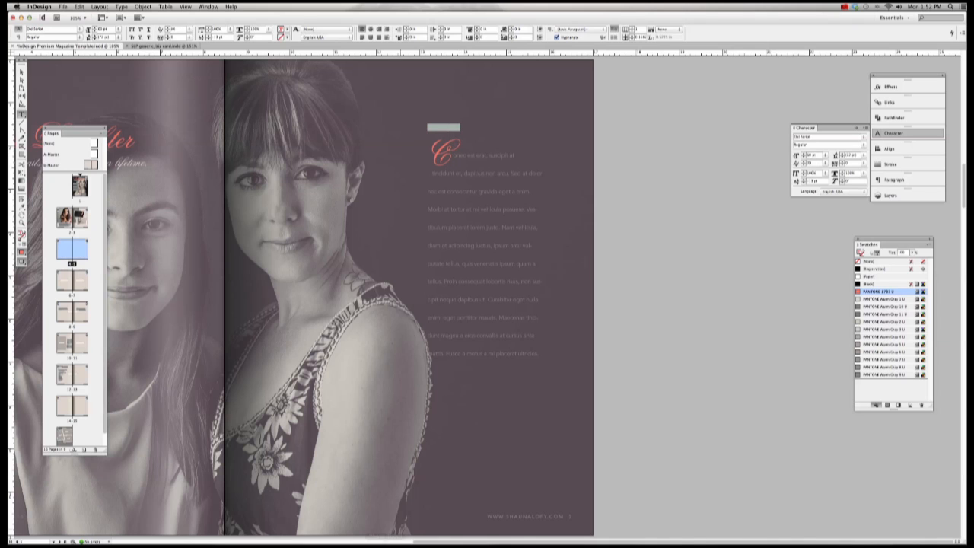
Step: Copy the Children, Family and Senior portrait paragraphs and select the placeholder body text
{"action": "left_click", "coordinate": [286, 531]}
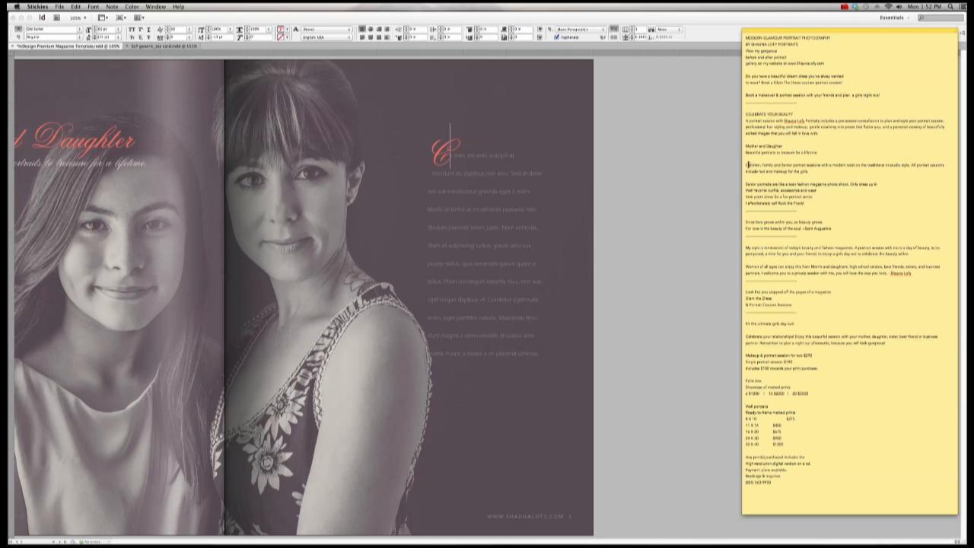
{"action": "left_click_drag", "start_coordinate": [747, 164], "coordinate": [816, 202]}
{"action": "key", "text": "super+c"}
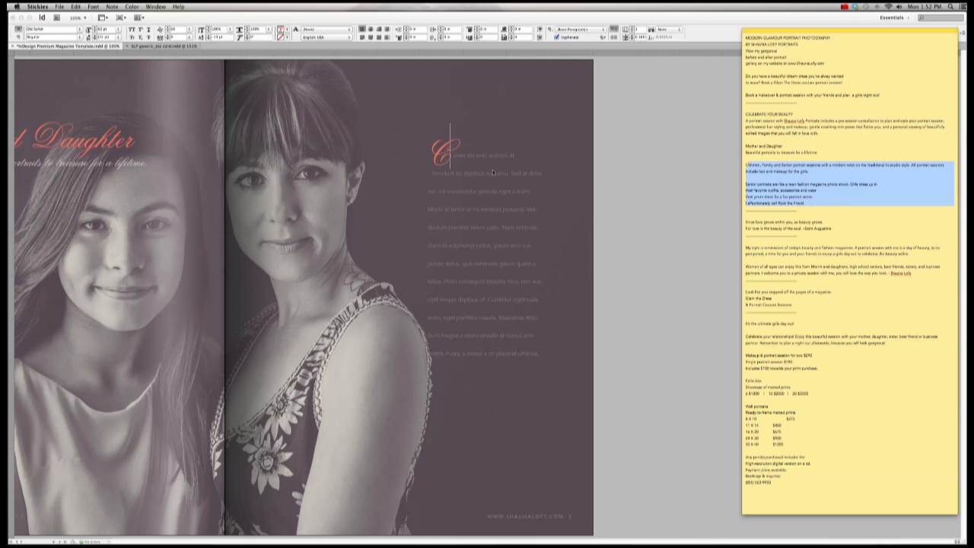
{"action": "left_click", "coordinate": [493, 173]}
{"action": "left_click_drag", "start_coordinate": [454, 155], "coordinate": [548, 365]}
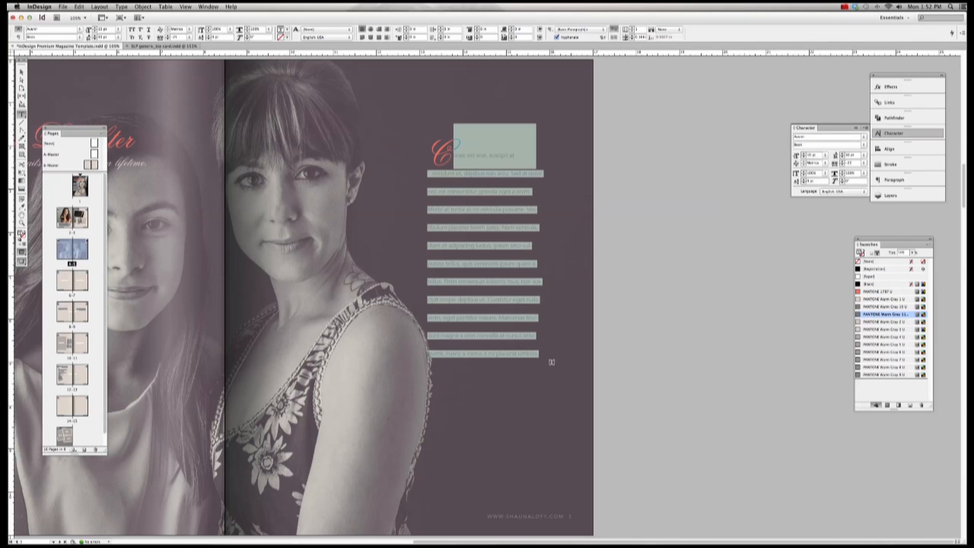
Step: Paste the portrait-sessions copy over the placeholder and color it a lighter PANTONE Warm Gray
{"action": "key", "text": "super+v"}
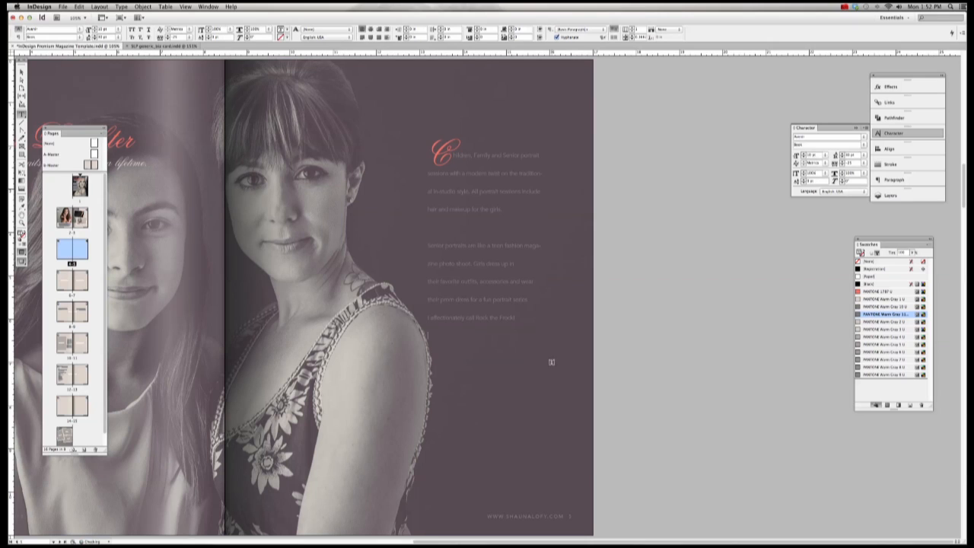
{"action": "left_click_drag", "start_coordinate": [434, 335], "coordinate": [455, 152]}
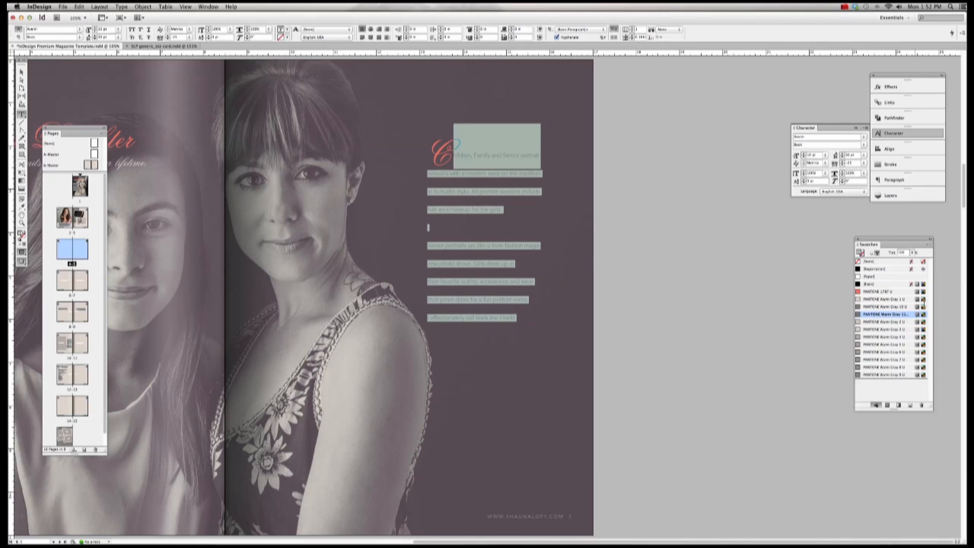
{"action": "left_click", "coordinate": [899, 299]}
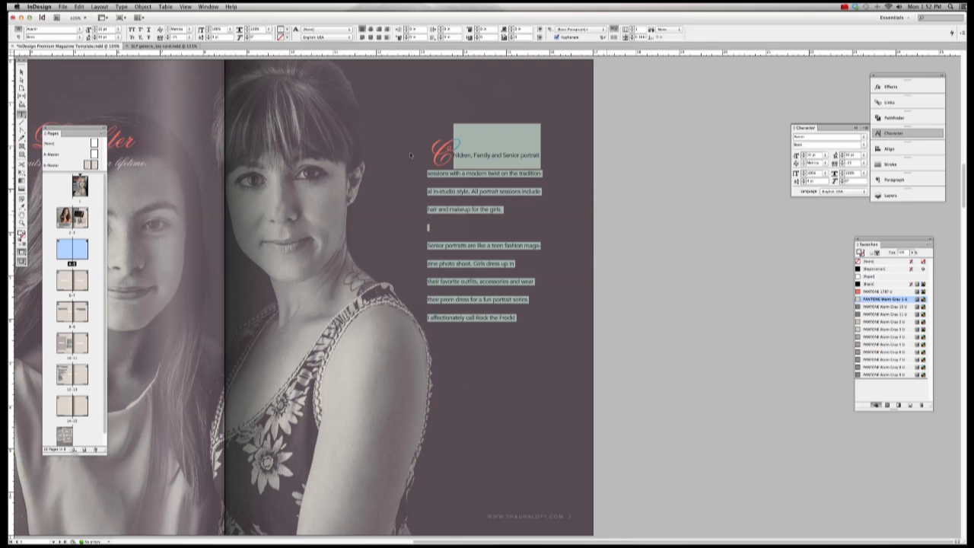
{"action": "left_click", "coordinate": [26, 66]}
{"action": "left_click", "coordinate": [684, 221]}
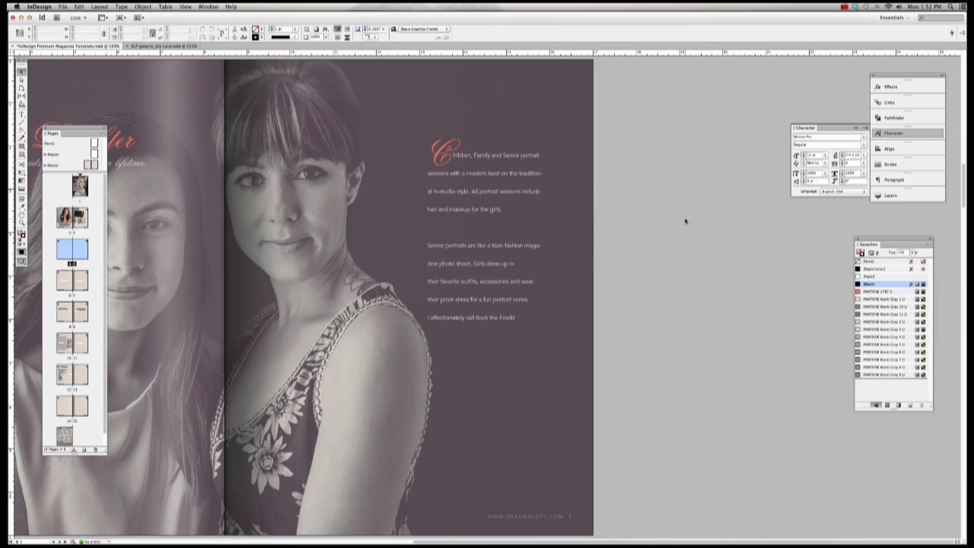
Step: Zoom out and go to the pages 6–7 spread
{"action": "scroll", "coordinate": [685, 221], "scroll_direction": "left", "scroll_amount": 3}
{"action": "key", "text": "super+minus"}
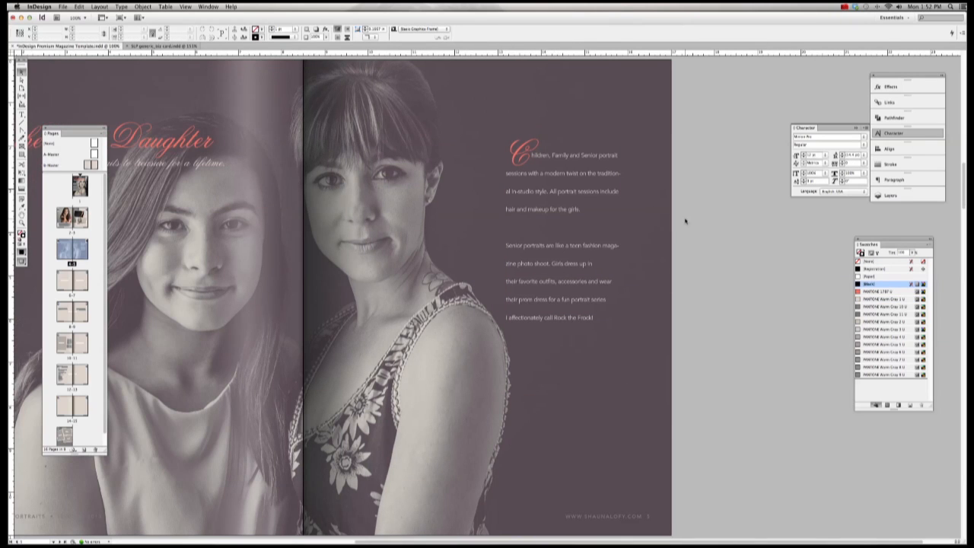
{"action": "key", "text": "super+minus"}
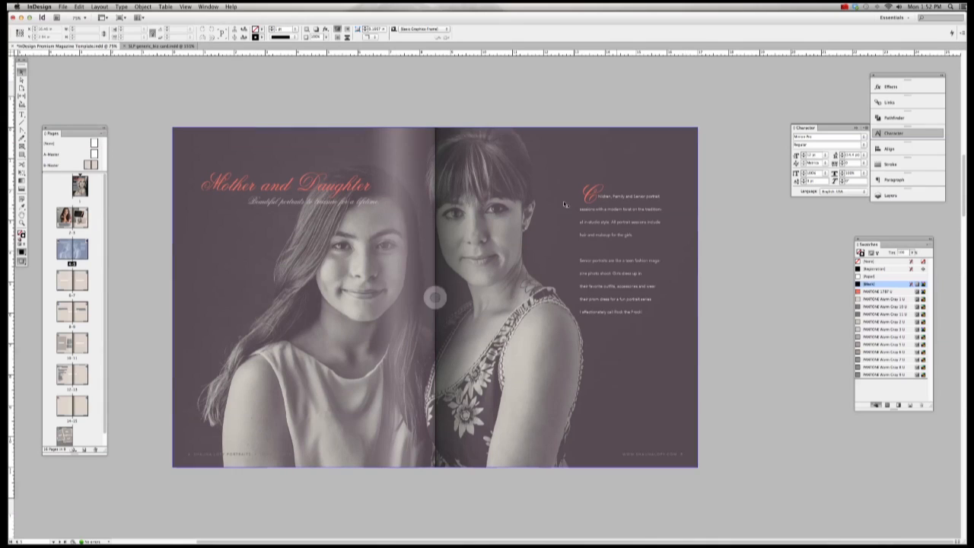
{"action": "left_click", "coordinate": [84, 282]}
{"action": "double_click", "coordinate": [84, 282]}
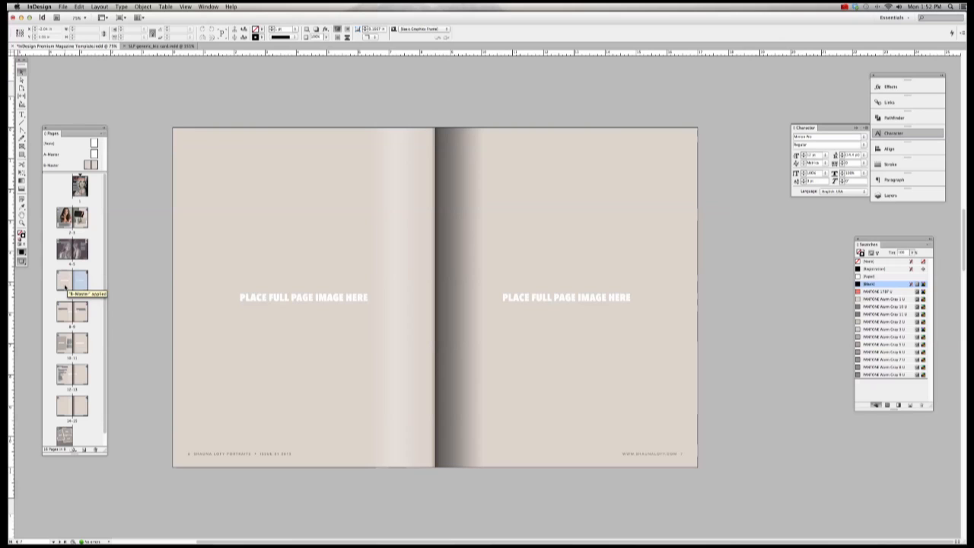
Step: Place IMG_8892.jpg into the left page's full-page image frame
{"action": "left_click", "coordinate": [66, 286]}
{"action": "left_click", "coordinate": [576, 235]}
{"action": "left_click", "coordinate": [576, 236]}
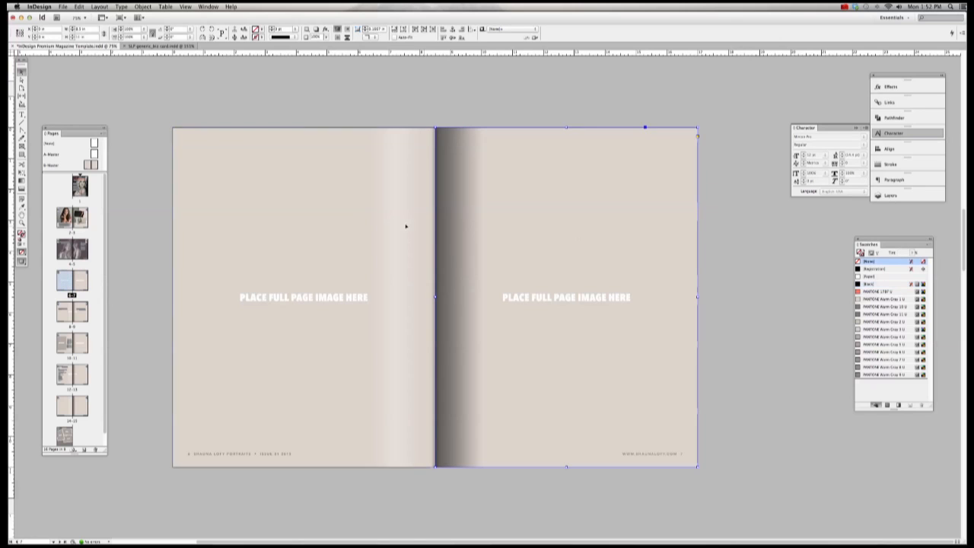
{"action": "left_click", "coordinate": [360, 234]}
{"action": "left_click", "coordinate": [537, 231]}
{"action": "left_click", "coordinate": [357, 235]}
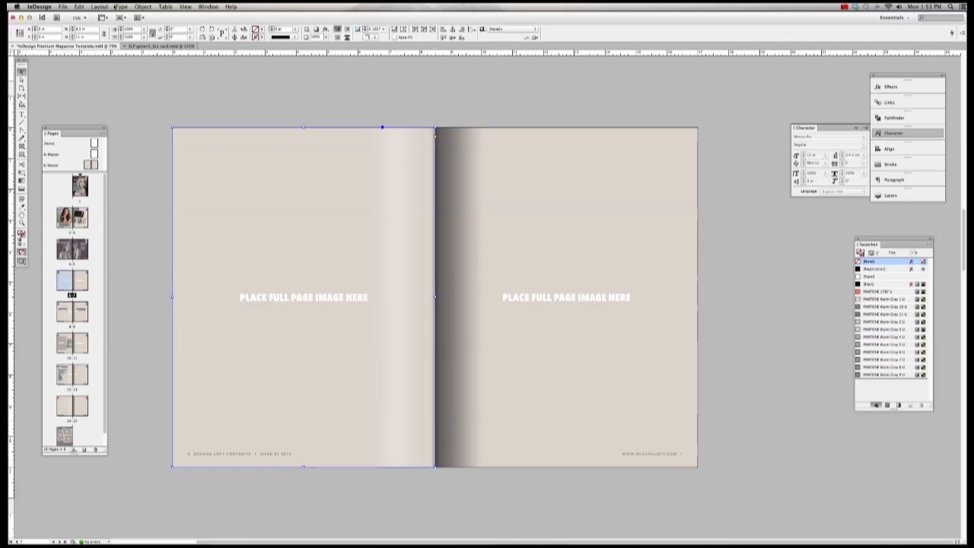
{"action": "left_click", "coordinate": [66, 7]}
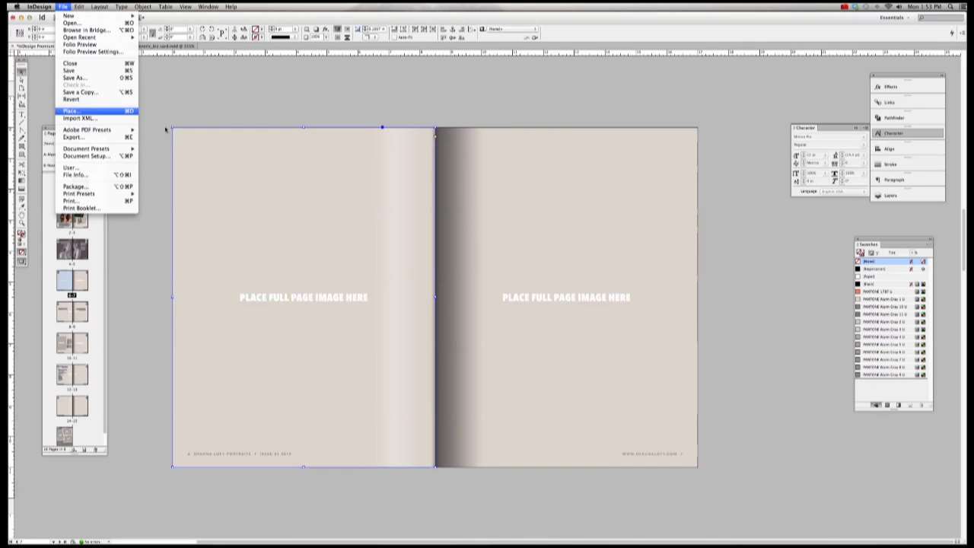
{"action": "left_click", "coordinate": [83, 111]}
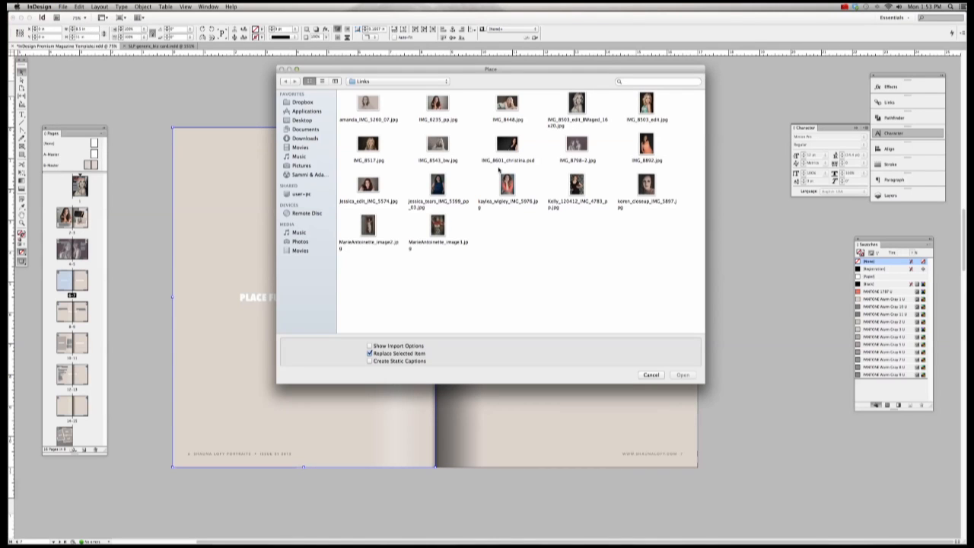
{"action": "double_click", "coordinate": [646, 145]}
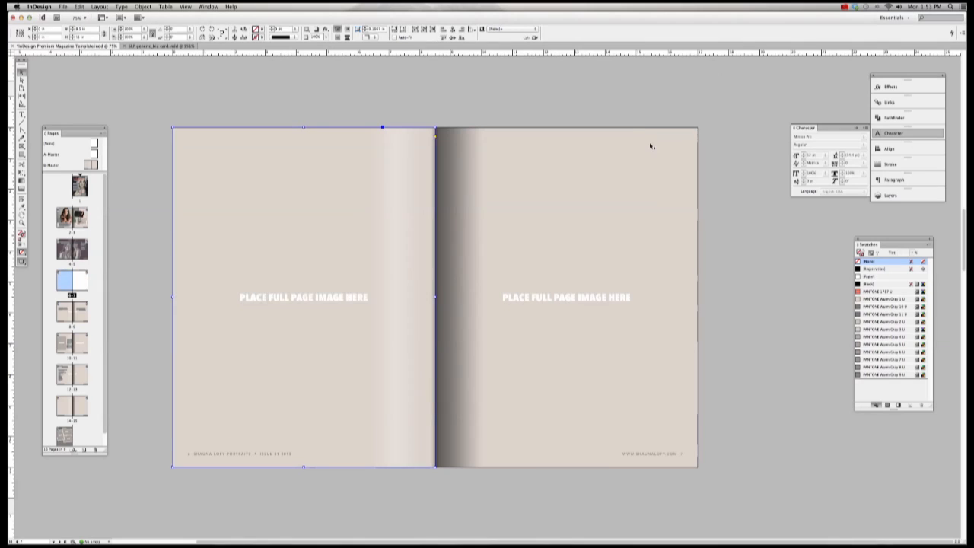
Step: Select the orange-dress photo inside its frame
{"action": "left_click", "coordinate": [143, 7]}
{"action": "mouse_move", "coordinate": [152, 37]}
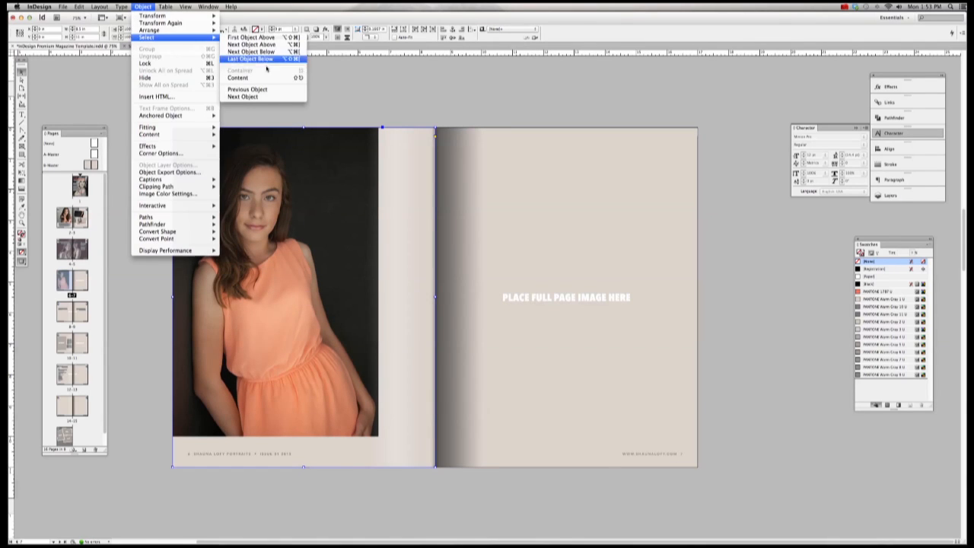
{"action": "left_click", "coordinate": [259, 78]}
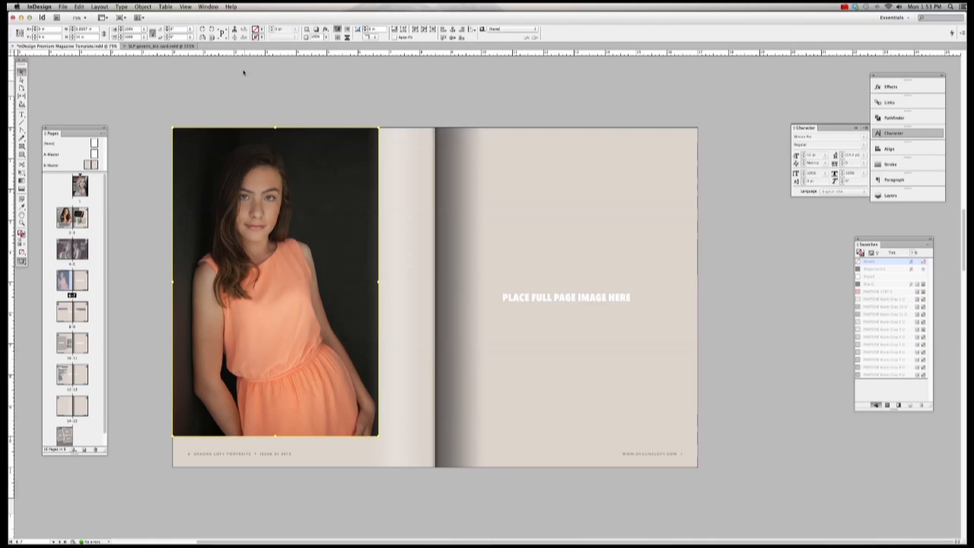
{"action": "left_click", "coordinate": [143, 7]}
Step: Fit the orange-dress photo proportionally and stretch it to cover the whole left page
{"action": "mouse_move", "coordinate": [190, 127]}
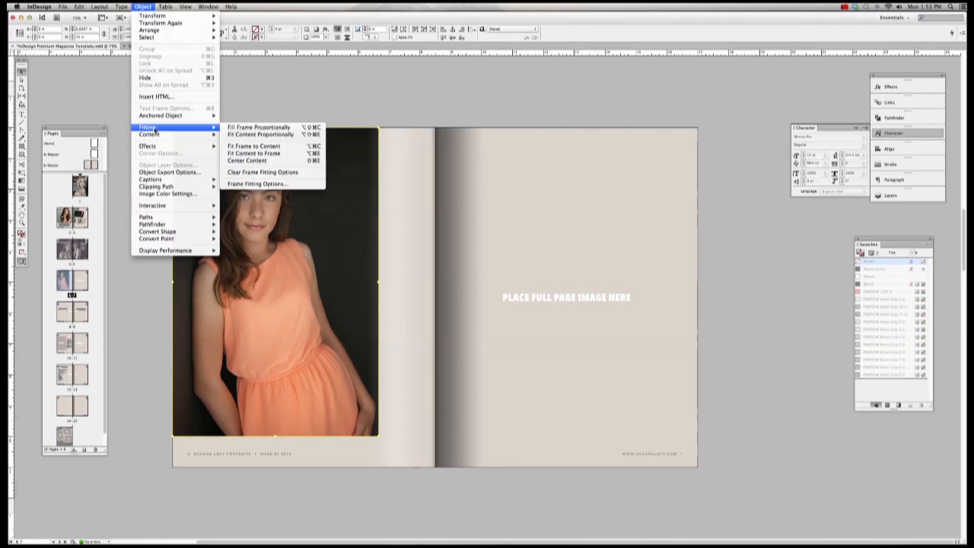
{"action": "left_click", "coordinate": [284, 137]}
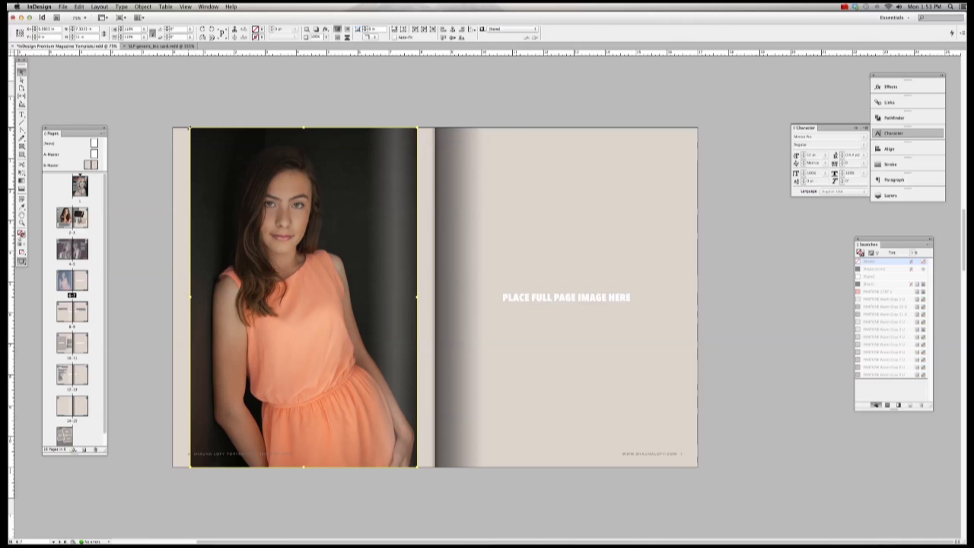
{"action": "left_click_drag", "start_coordinate": [191, 129], "coordinate": [169, 96]}
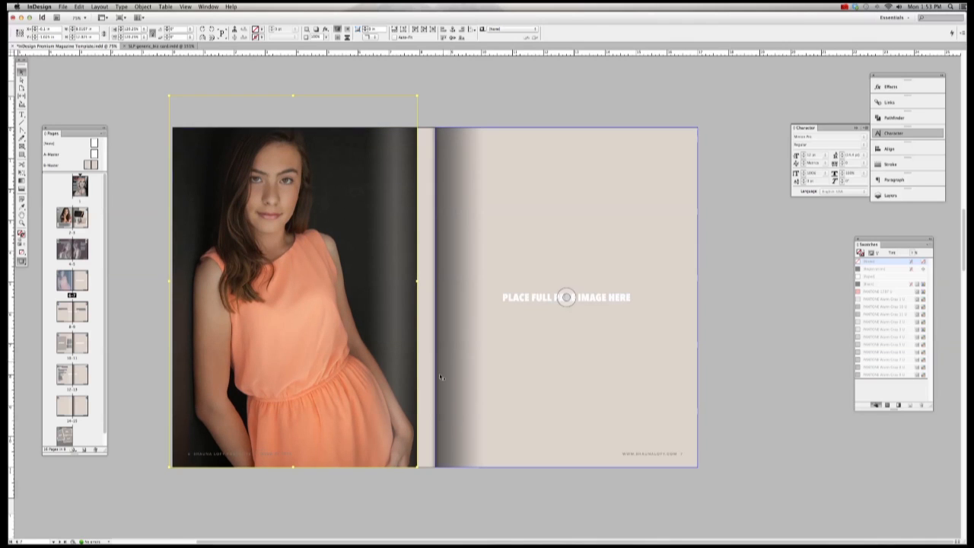
{"action": "left_click_drag", "start_coordinate": [417, 468], "coordinate": [455, 524]}
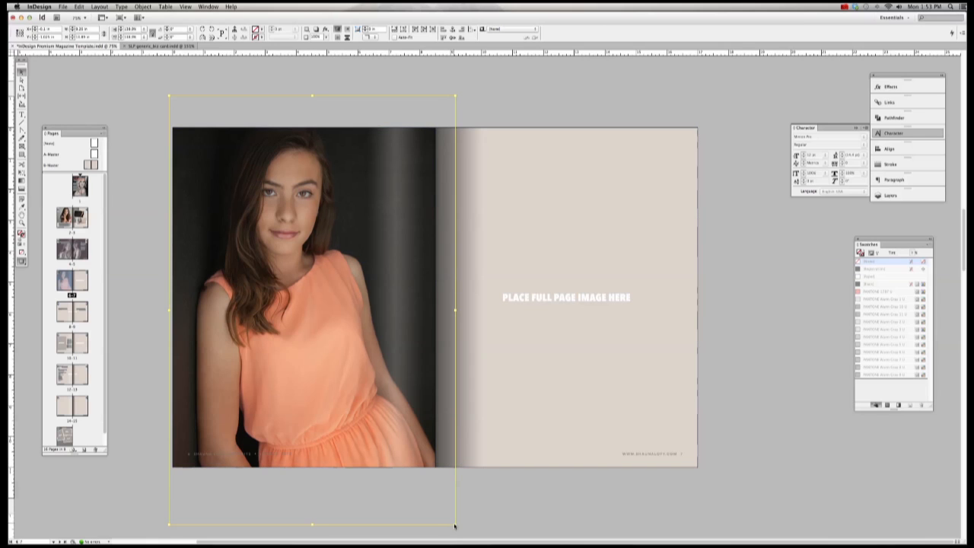
{"action": "left_click_drag", "start_coordinate": [454, 525], "coordinate": [438, 501]}
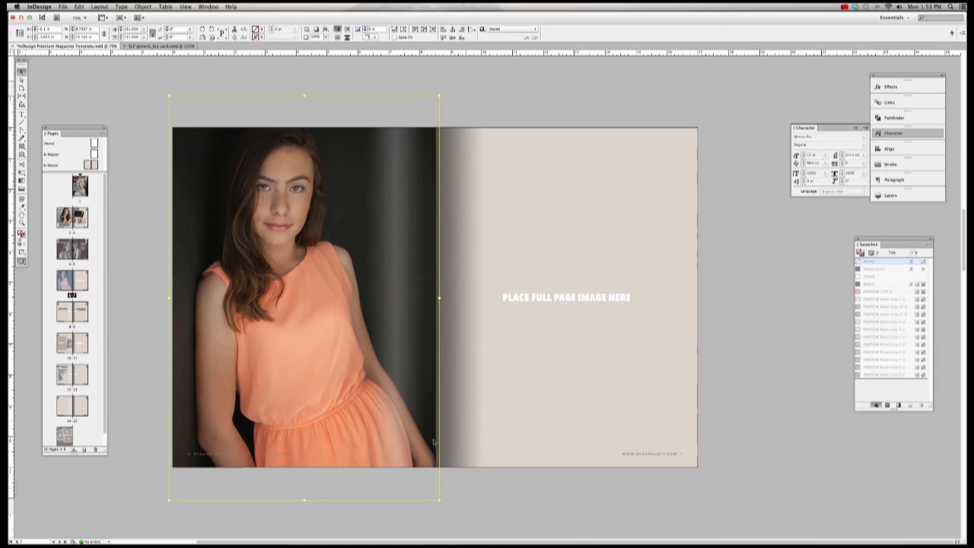
{"action": "left_click", "coordinate": [576, 100]}
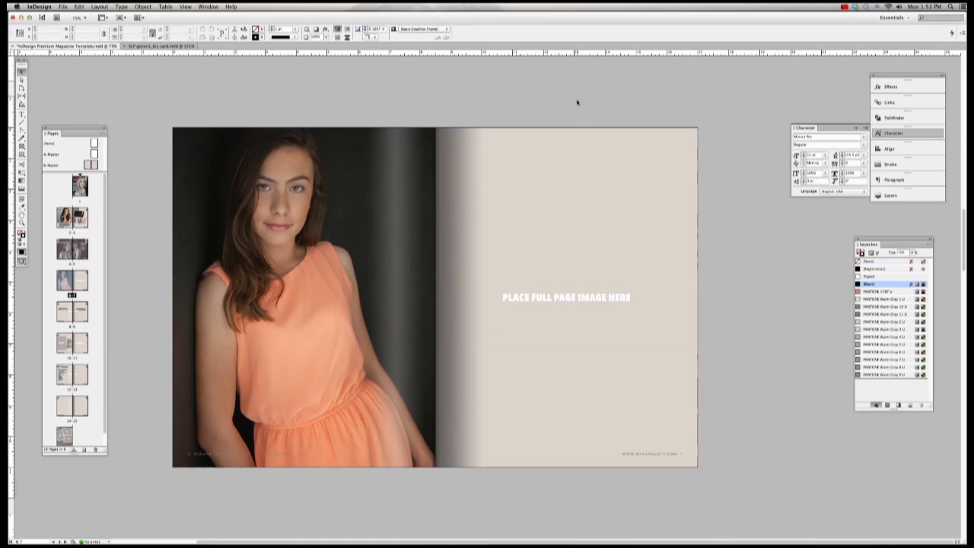
Step: Select the right page's image frame, undoing an accidental frame move
{"action": "left_click", "coordinate": [582, 157]}
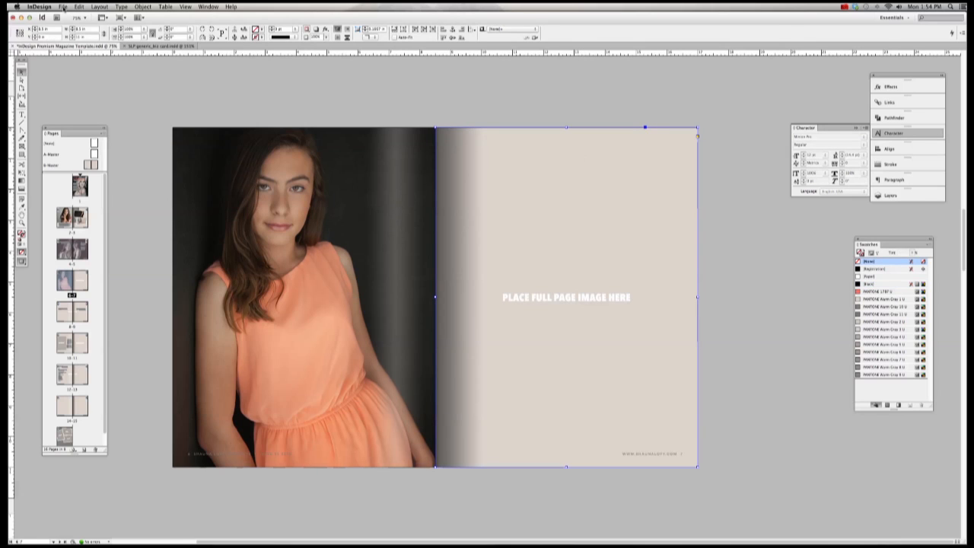
{"action": "left_click_drag", "start_coordinate": [601, 144], "coordinate": [629, 173]}
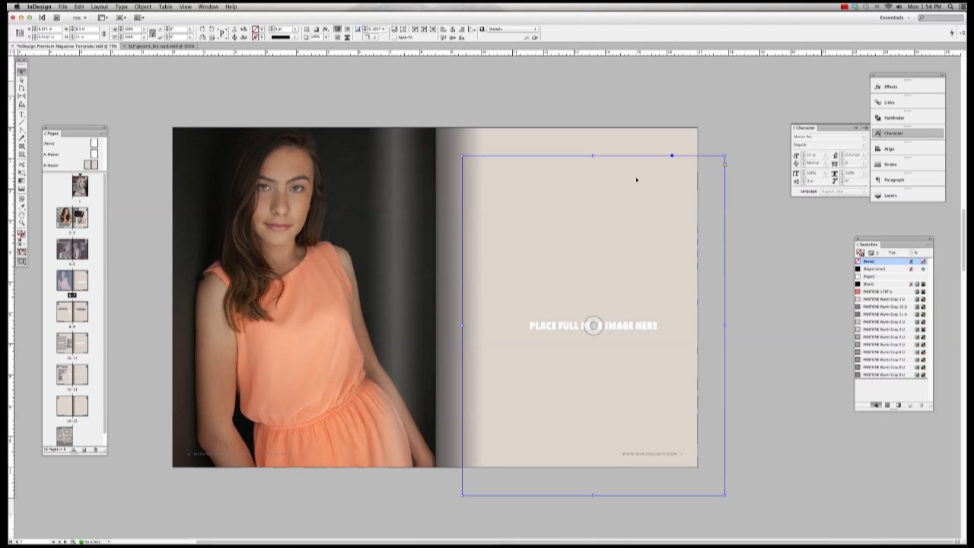
{"action": "key", "text": "super+z"}
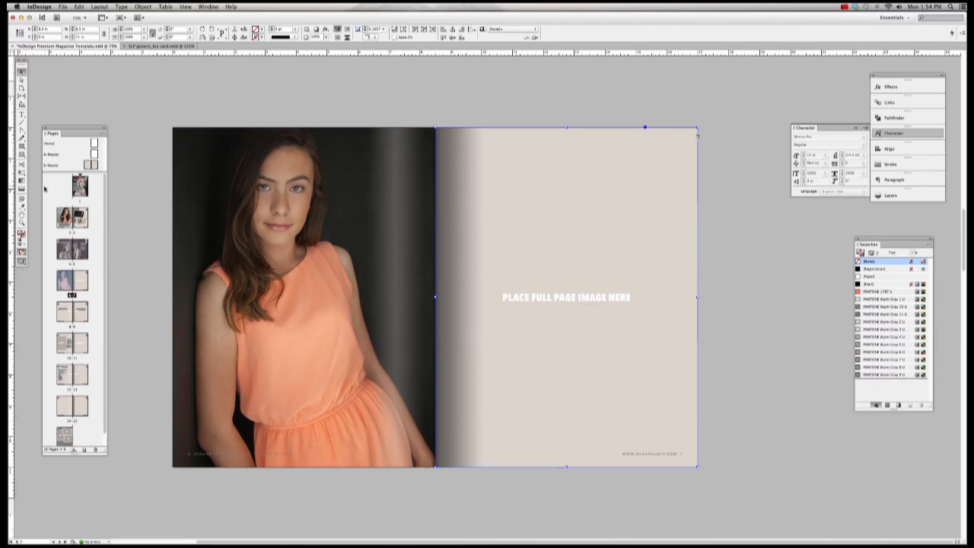
{"action": "left_click", "coordinate": [62, 6]}
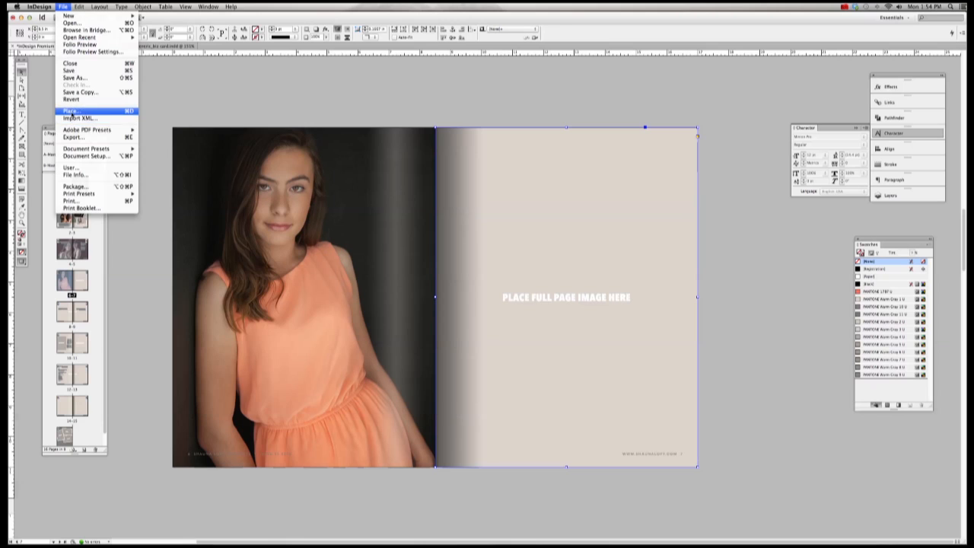
Step: Place the freckled close-up portrait into the right page frame and select its content
{"action": "left_click", "coordinate": [76, 115]}
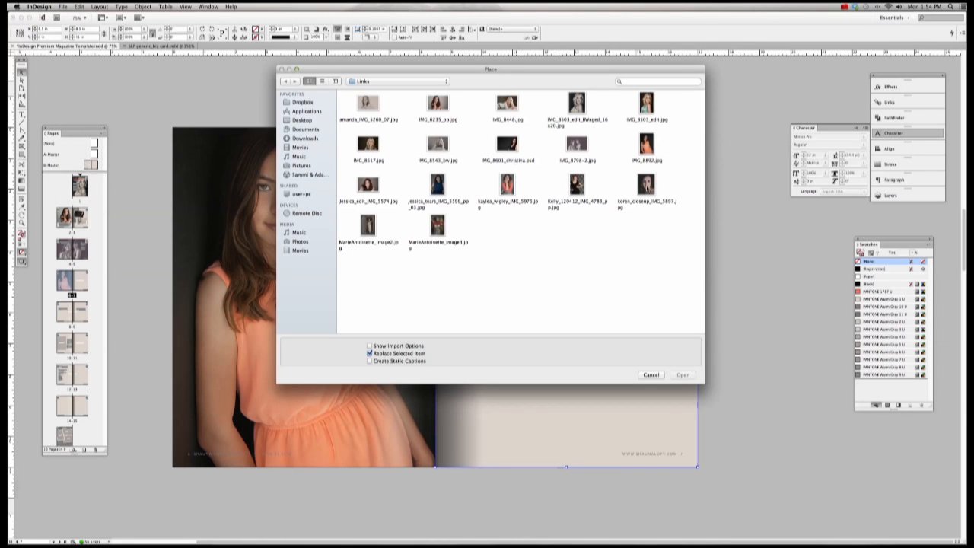
{"action": "double_click", "coordinate": [645, 185]}
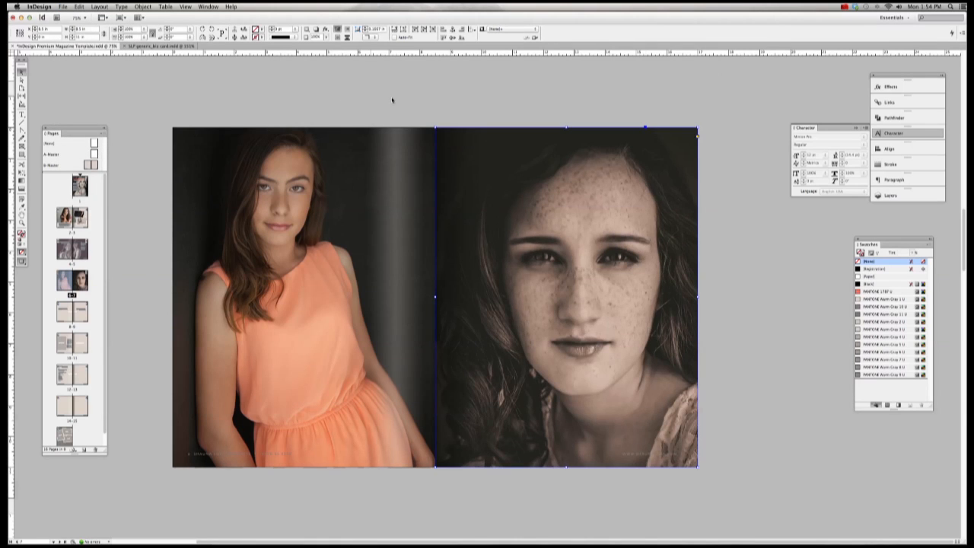
{"action": "left_click", "coordinate": [142, 6]}
{"action": "mouse_move", "coordinate": [153, 38]}
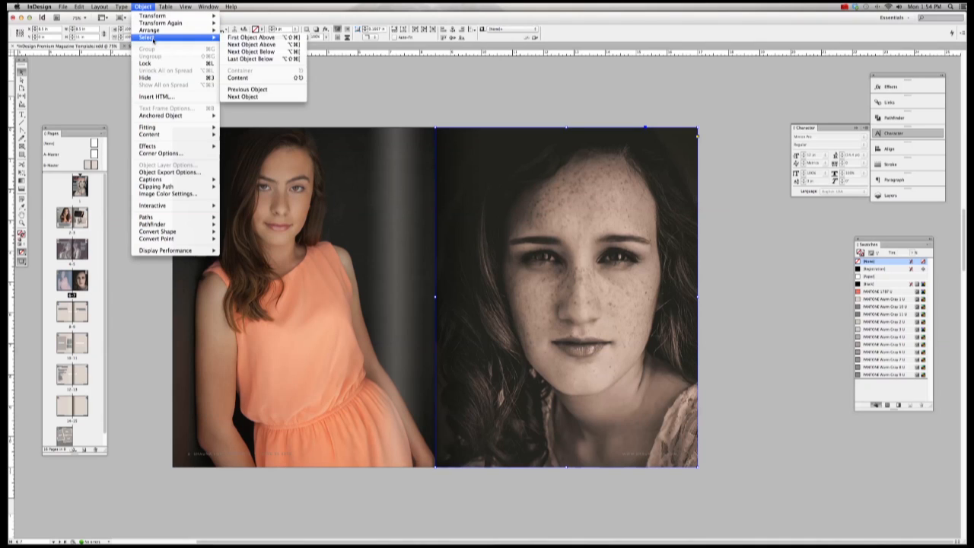
{"action": "left_click", "coordinate": [242, 78]}
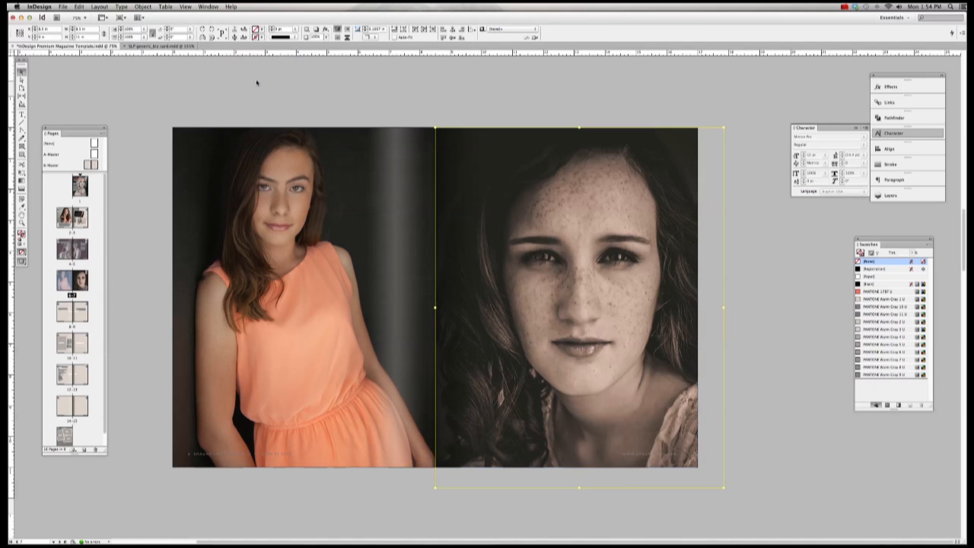
Step: Fit the portrait proportionally and extend it to the right page's top and bottom edges
{"action": "left_click", "coordinate": [143, 6]}
{"action": "mouse_move", "coordinate": [182, 127]}
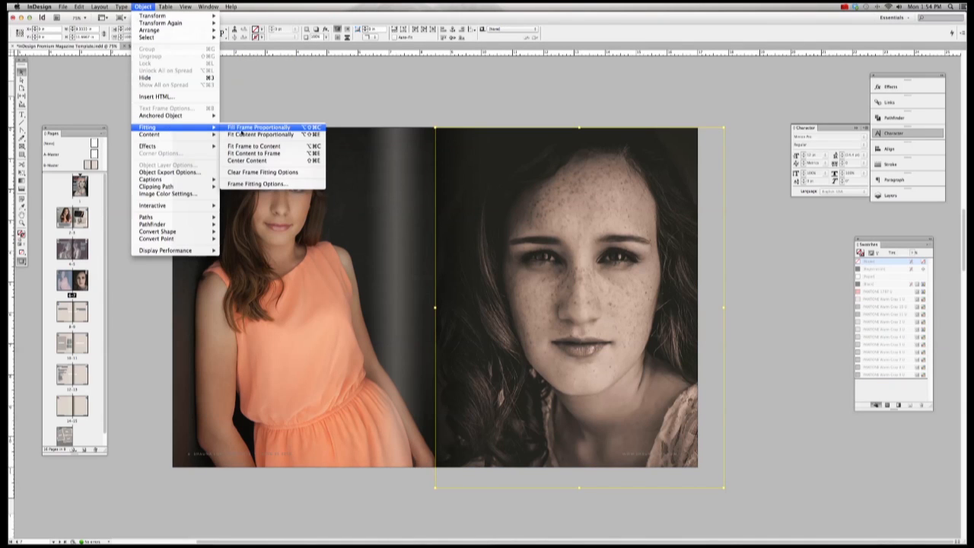
{"action": "left_click", "coordinate": [244, 135]}
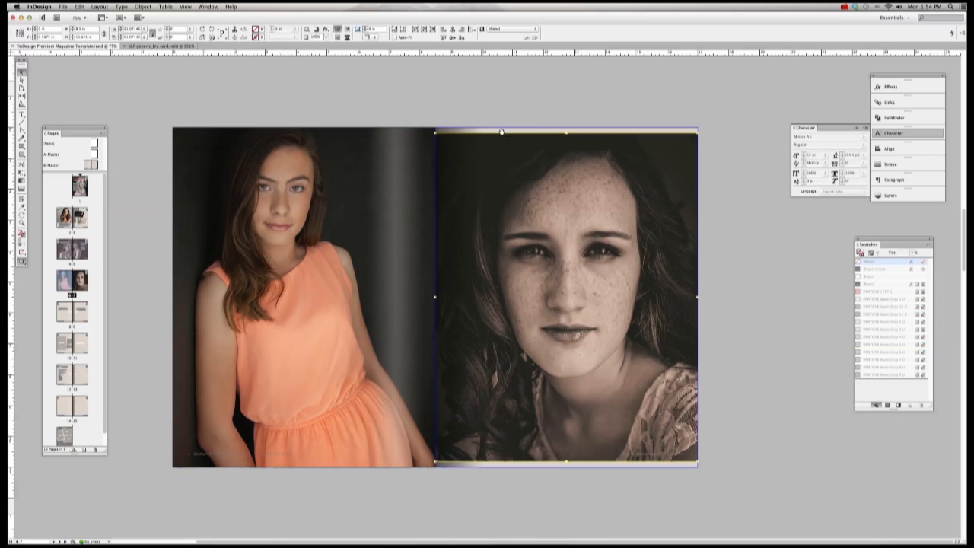
{"action": "left_click_drag", "start_coordinate": [567, 134], "coordinate": [568, 127]}
{"action": "left_click_drag", "start_coordinate": [568, 463], "coordinate": [567, 467]}
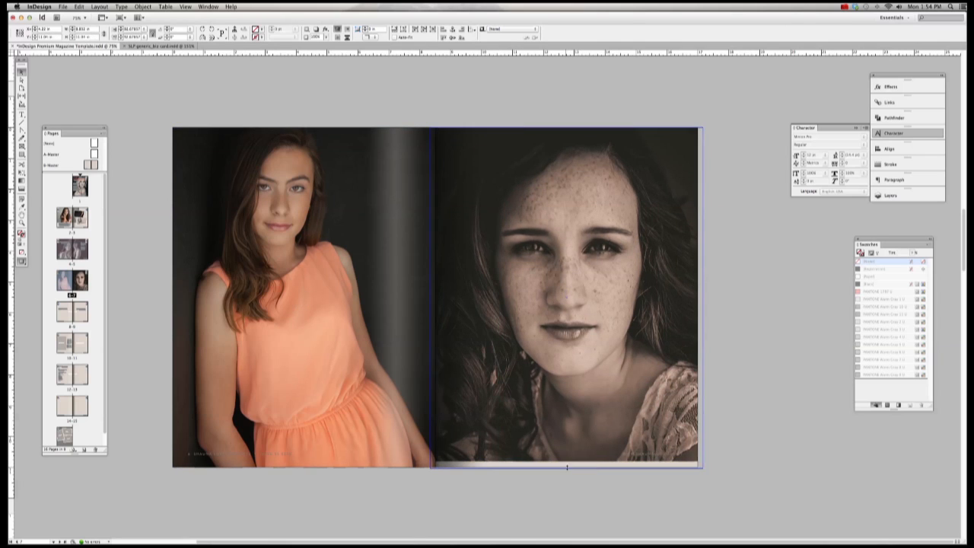
{"action": "left_click", "coordinate": [766, 443]}
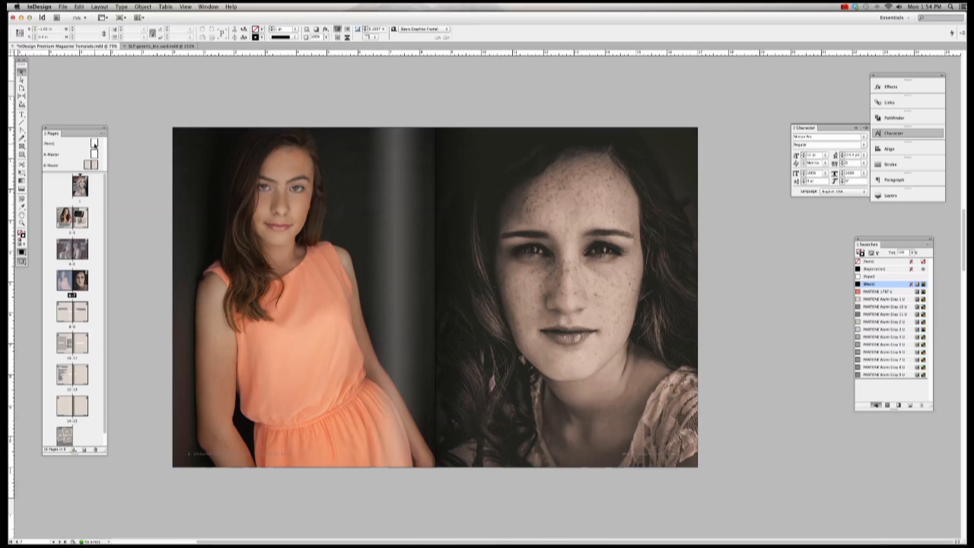
{"action": "left_click", "coordinate": [21, 115]}
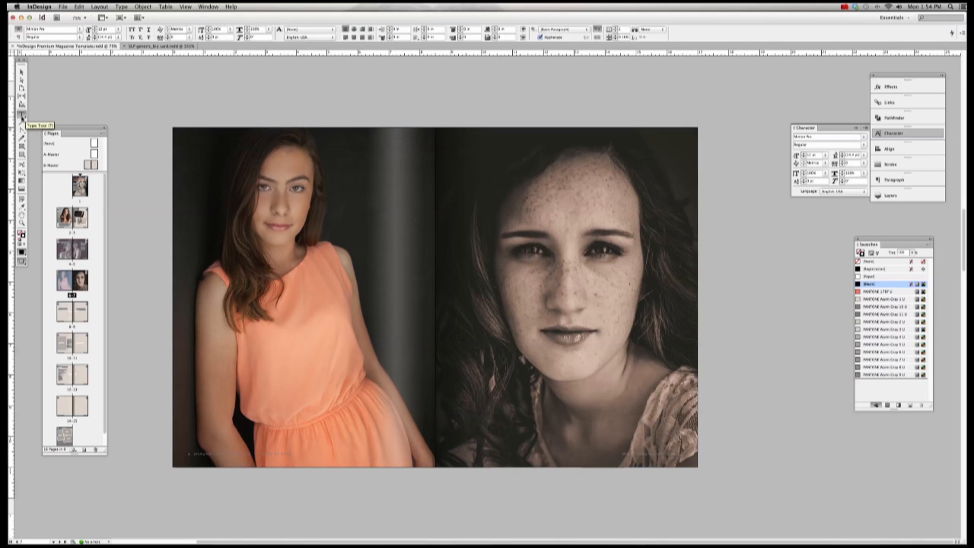
{"action": "left_click_drag", "start_coordinate": [193, 200], "coordinate": [412, 273]}
{"action": "type", "text": "type your text"}
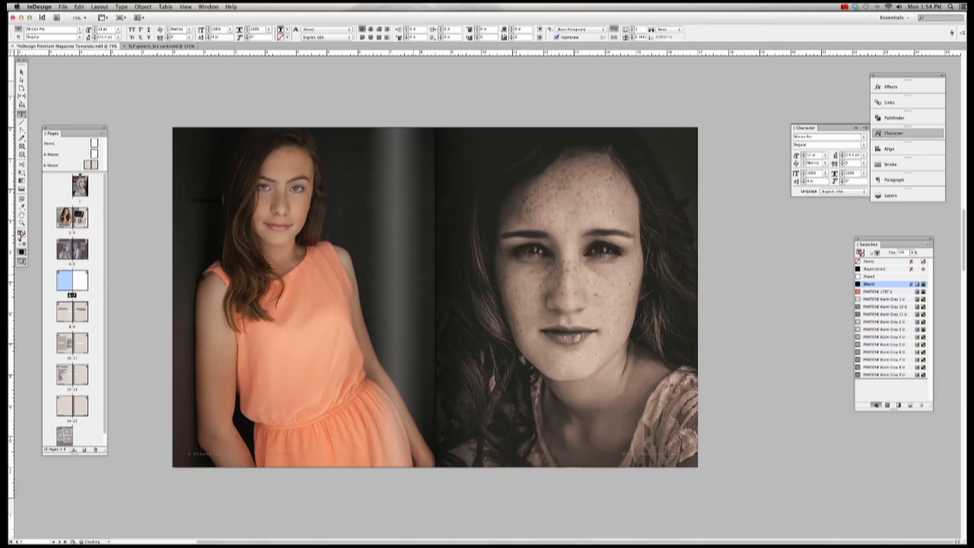
{"action": "key", "text": "Escape"}
{"action": "key", "text": "super+a"}
{"action": "left_click", "coordinate": [869, 275]}
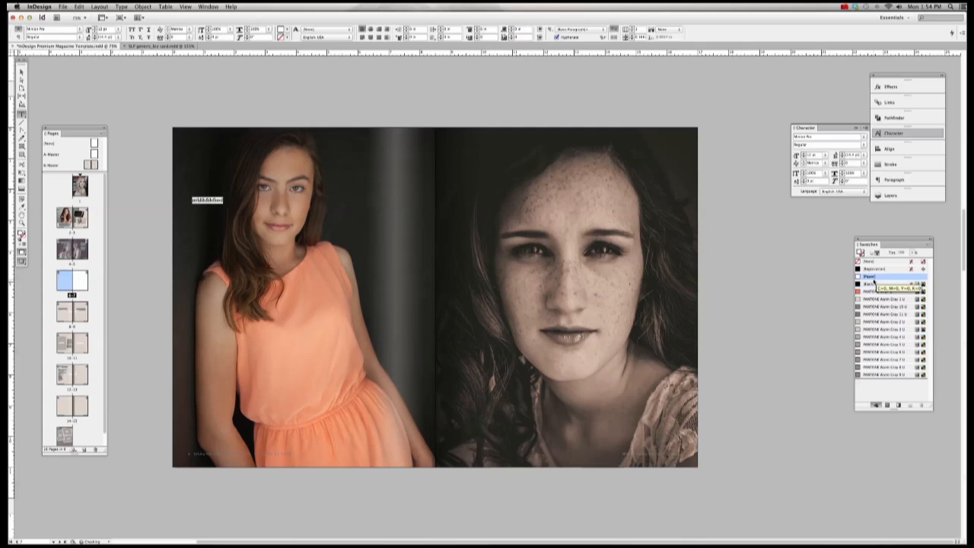
{"action": "left_click", "coordinate": [870, 300]}
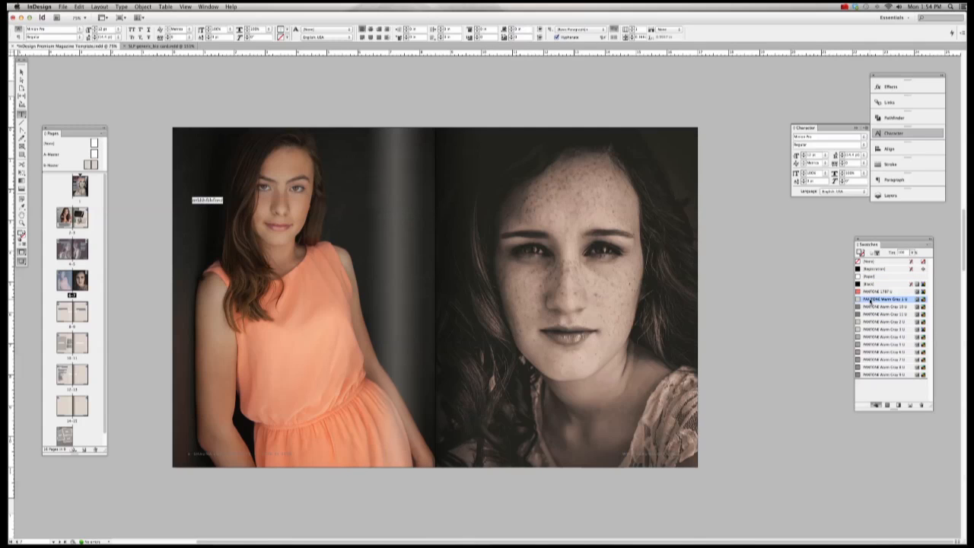
{"action": "left_click", "coordinate": [119, 30]}
{"action": "left_click", "coordinate": [893, 134]}
{"action": "left_click", "coordinate": [893, 134]}
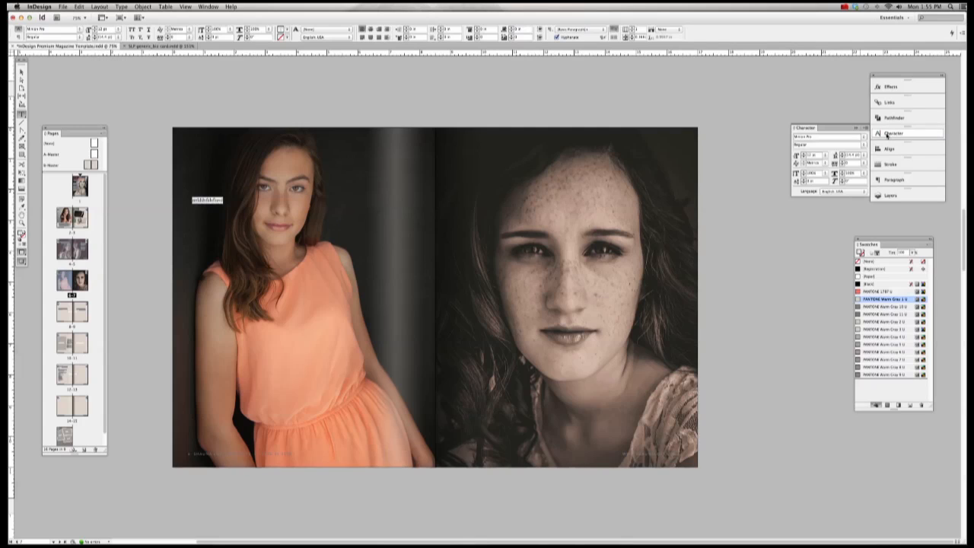
{"action": "left_click", "coordinate": [827, 155]}
{"action": "left_click", "coordinate": [829, 219]}
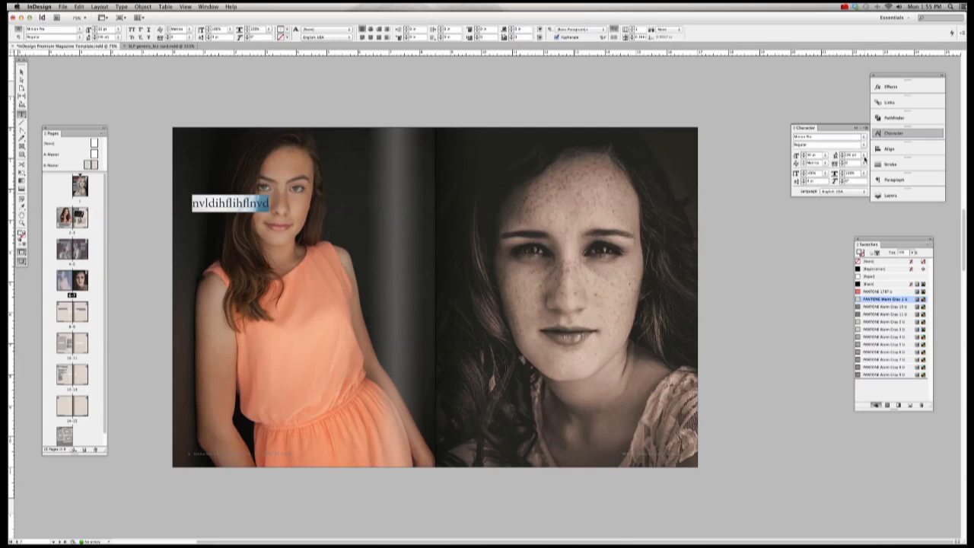
{"action": "left_click", "coordinate": [875, 292]}
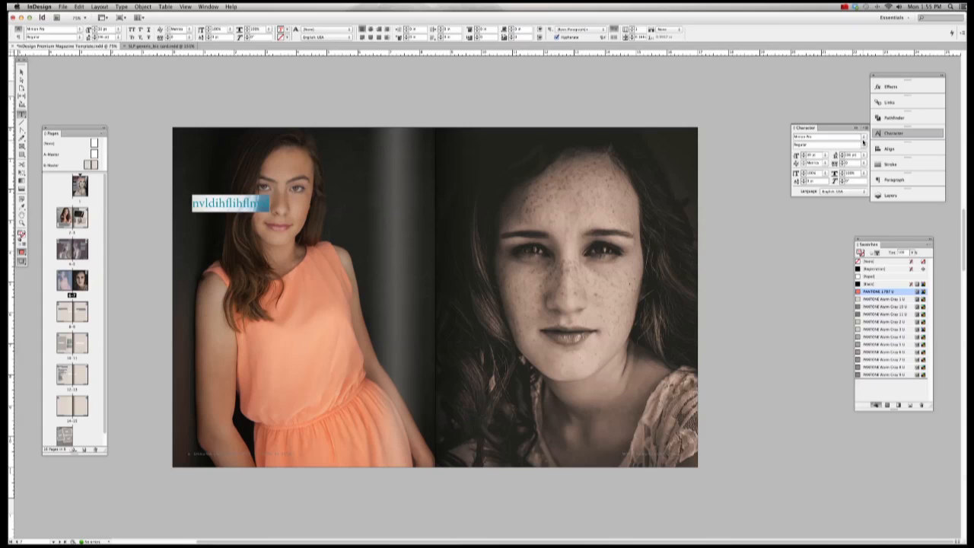
{"action": "left_click", "coordinate": [863, 140]}
{"action": "mouse_move", "coordinate": [823, 224]}
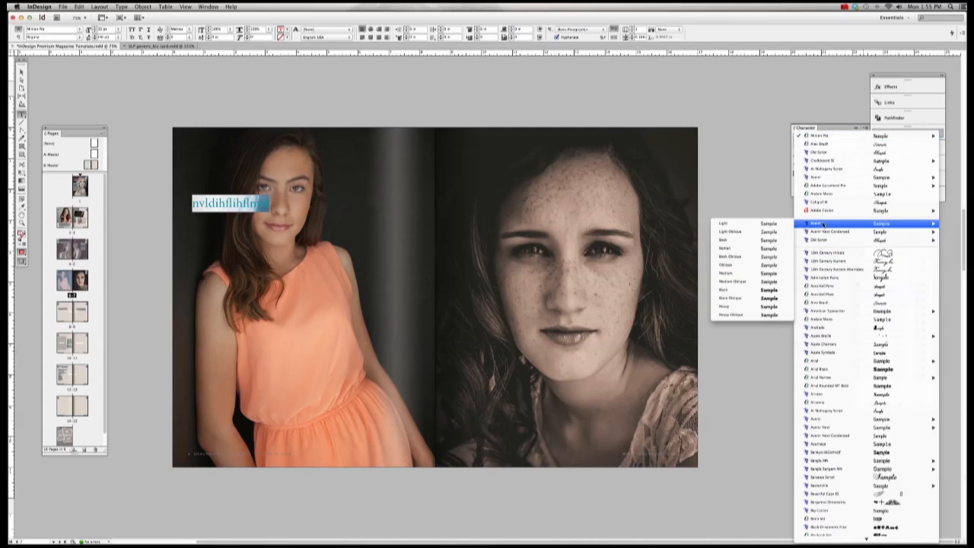
{"action": "left_click", "coordinate": [759, 239]}
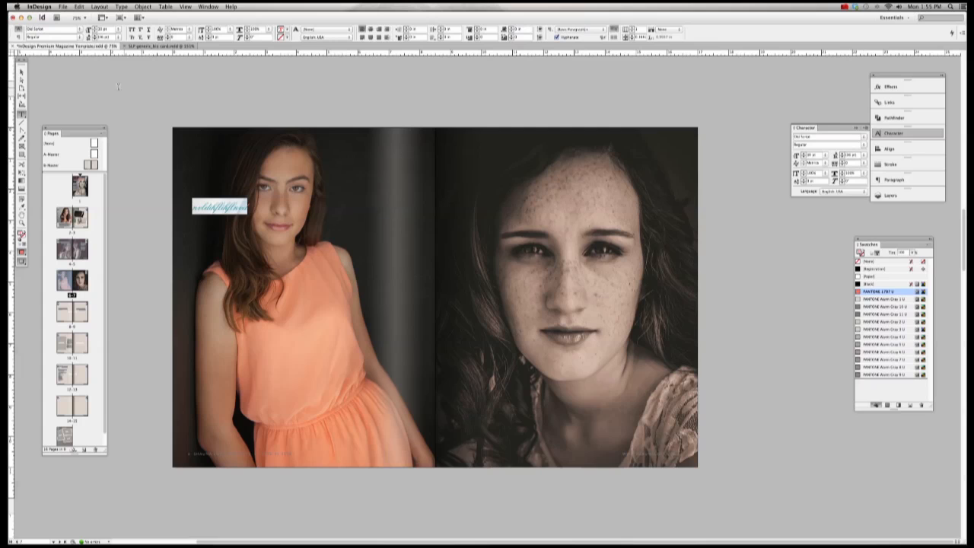
{"action": "key", "text": "Escape"}
Step: Select the Mother and Daughter title and subtitle frames on spread 4–5
{"action": "left_click", "coordinate": [169, 86]}
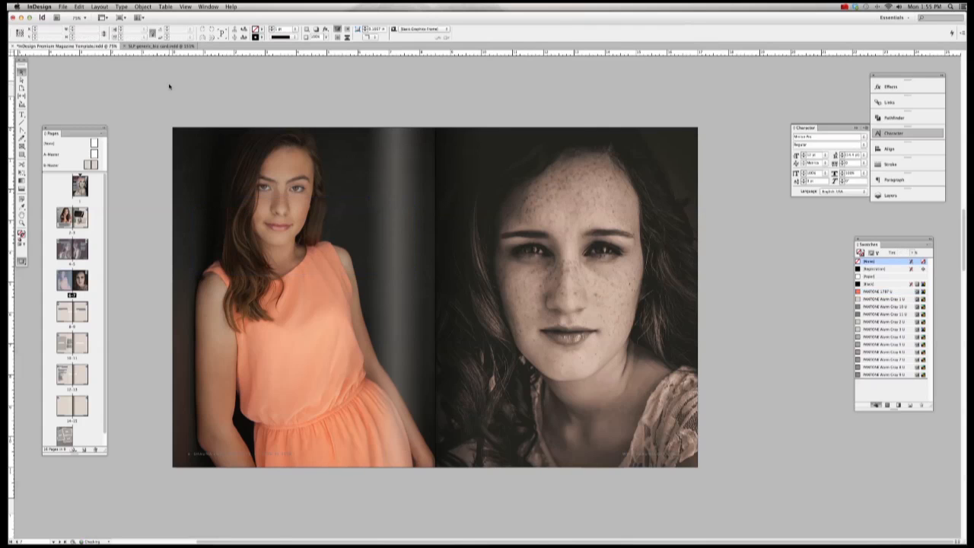
{"action": "scroll", "coordinate": [125, 288], "scroll_direction": "up", "scroll_amount": 5}
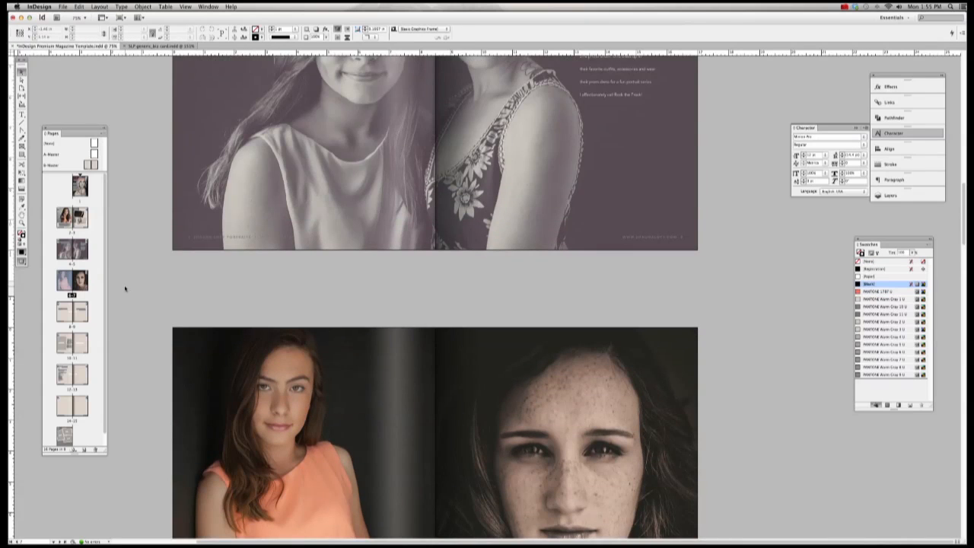
{"action": "scroll", "coordinate": [125, 288], "scroll_direction": "up", "scroll_amount": 7}
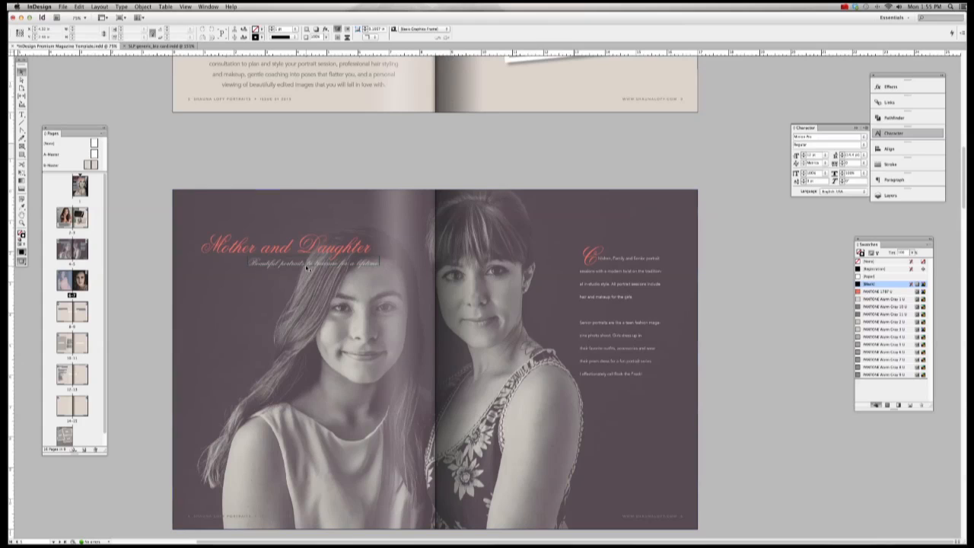
{"action": "left_click", "coordinate": [67, 251]}
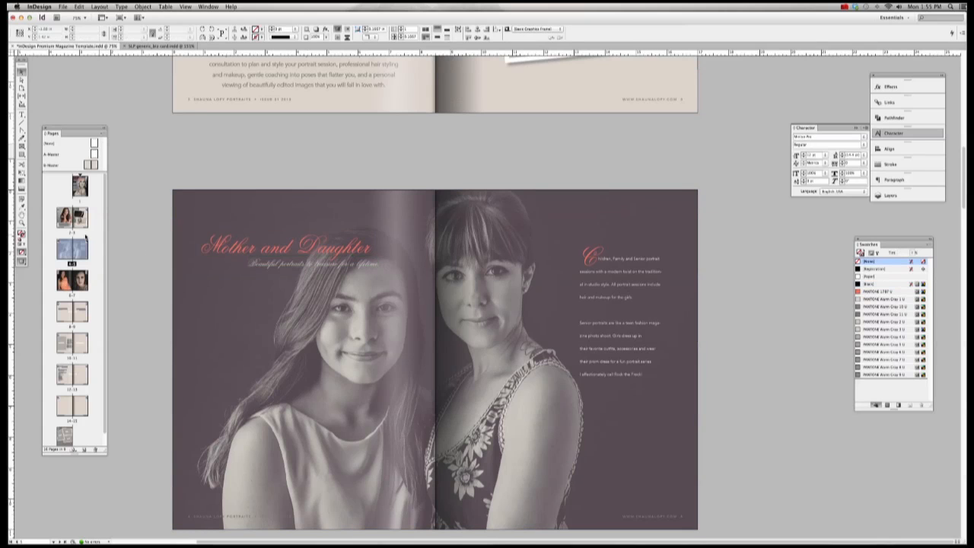
{"action": "left_click", "coordinate": [309, 264]}
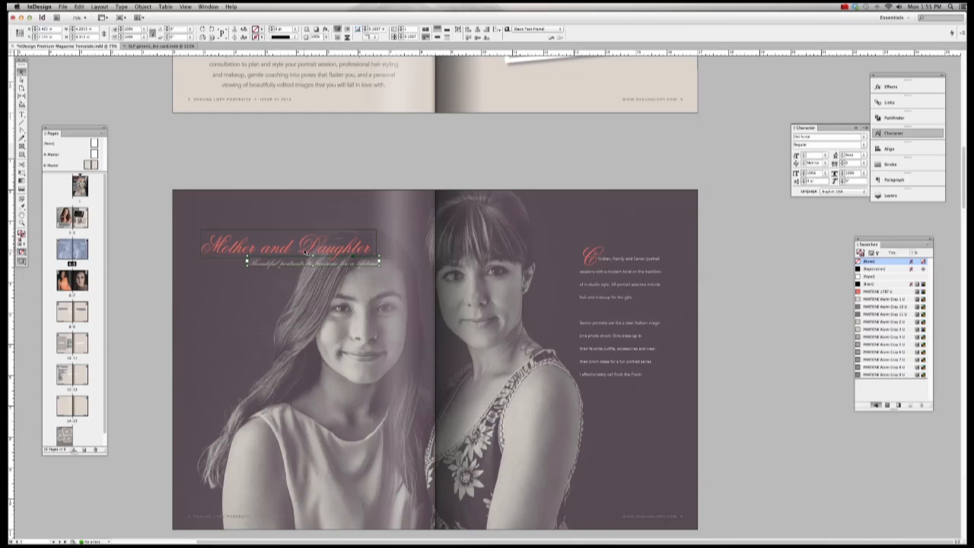
{"action": "left_click", "coordinate": [305, 251], "text": "shift"}
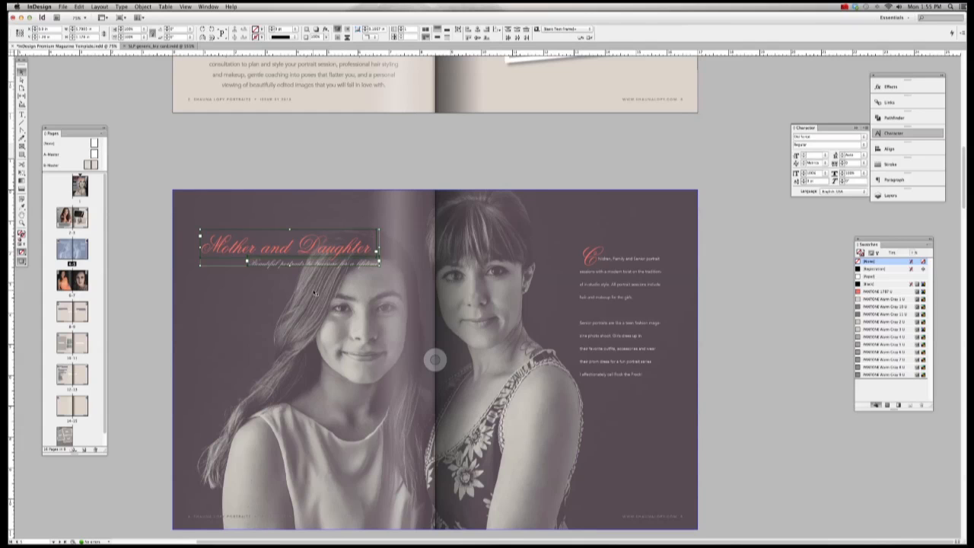
Step: Paste the title and subtitle onto the left page of the orange-dress portrait spread
{"action": "scroll", "coordinate": [313, 293], "scroll_direction": "down", "scroll_amount": 8}
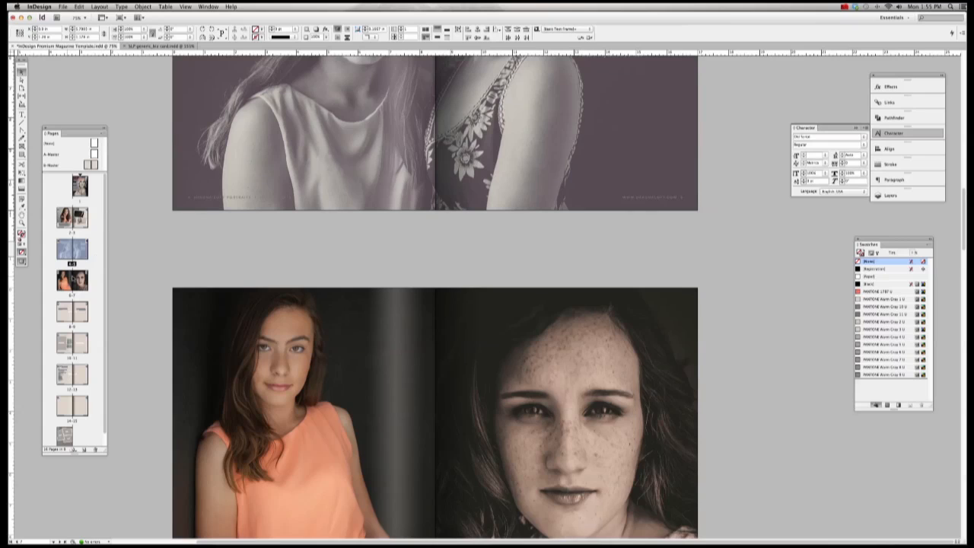
{"action": "double_click", "coordinate": [72, 280]}
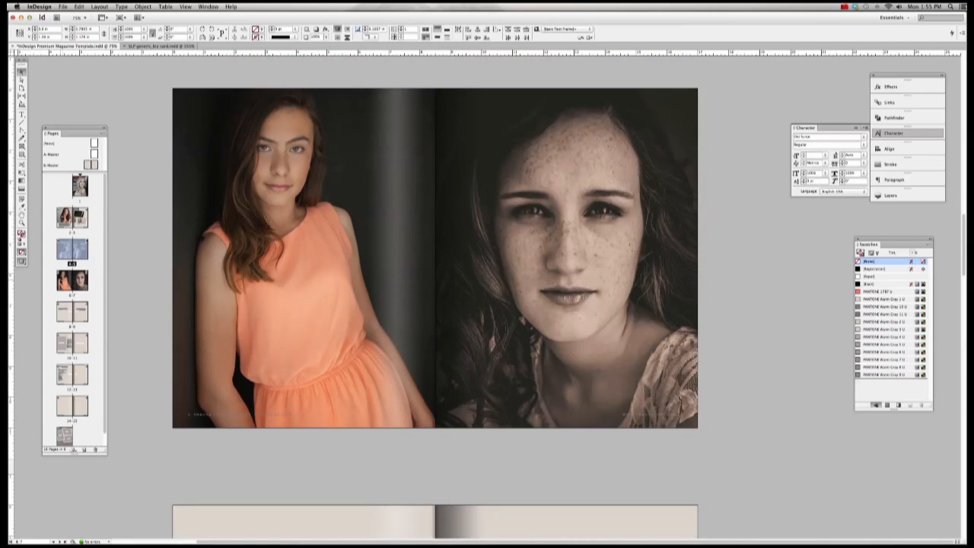
{"action": "double_click", "coordinate": [73, 280]}
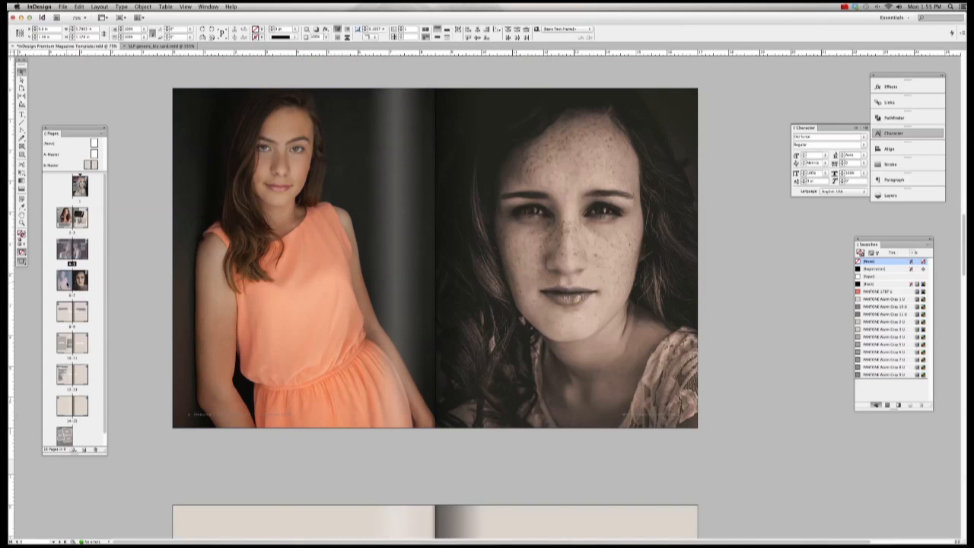
{"action": "scroll", "coordinate": [362, 218], "scroll_direction": "right", "scroll_amount": 3}
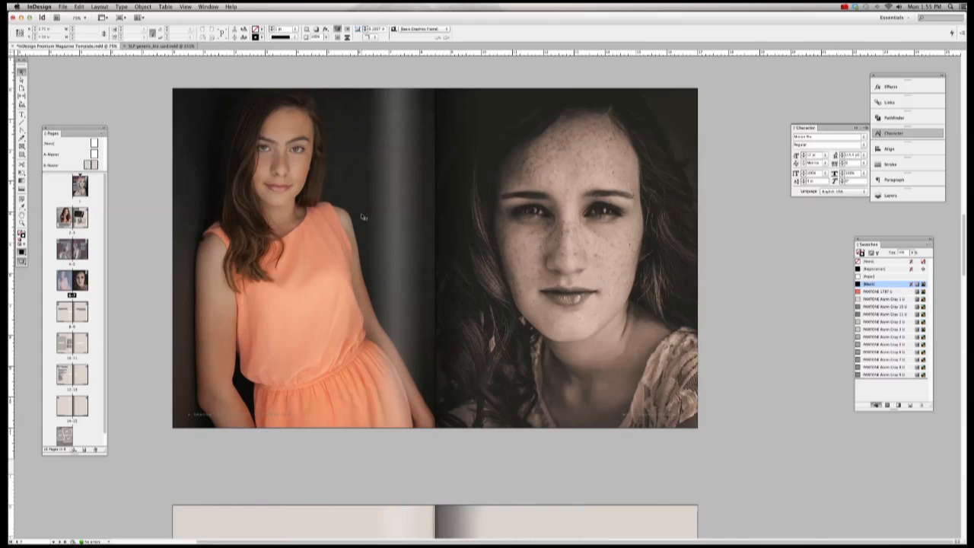
{"action": "key", "text": "super+v"}
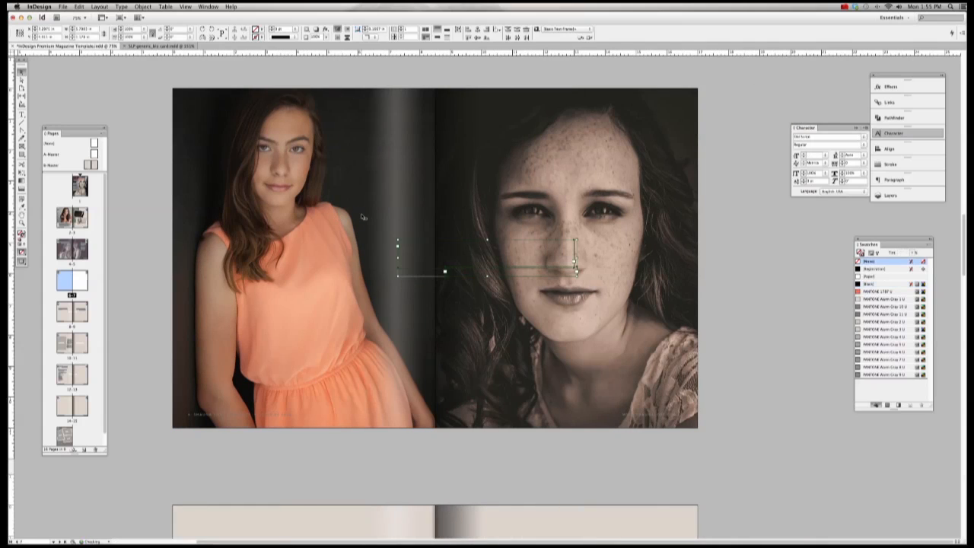
{"action": "left_click_drag", "start_coordinate": [486, 257], "coordinate": [342, 301]}
{"action": "left_click", "coordinate": [719, 243]}
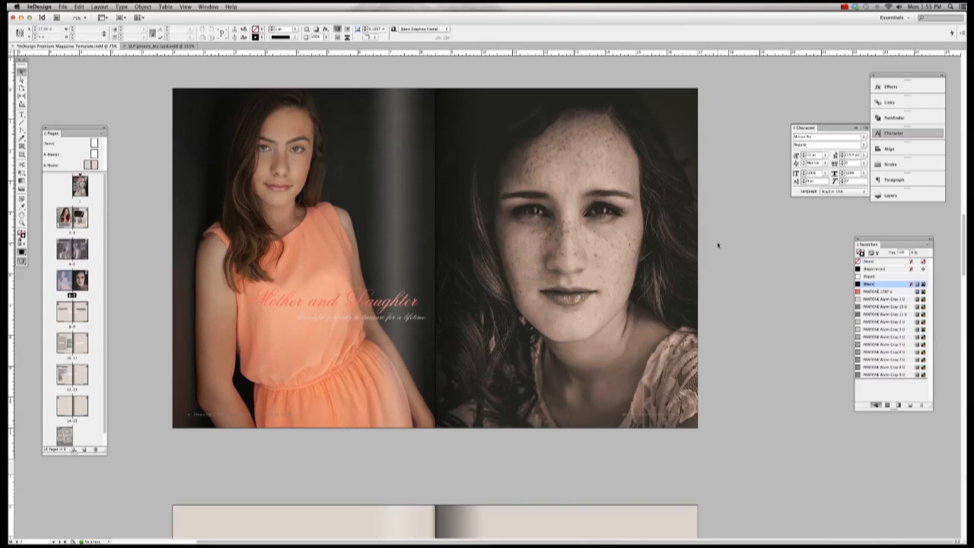
Step: Retype the pasted title as 'Childrens Portraits' and colour it PANTONE Warm Gray 1 U
{"action": "key", "text": "t"}
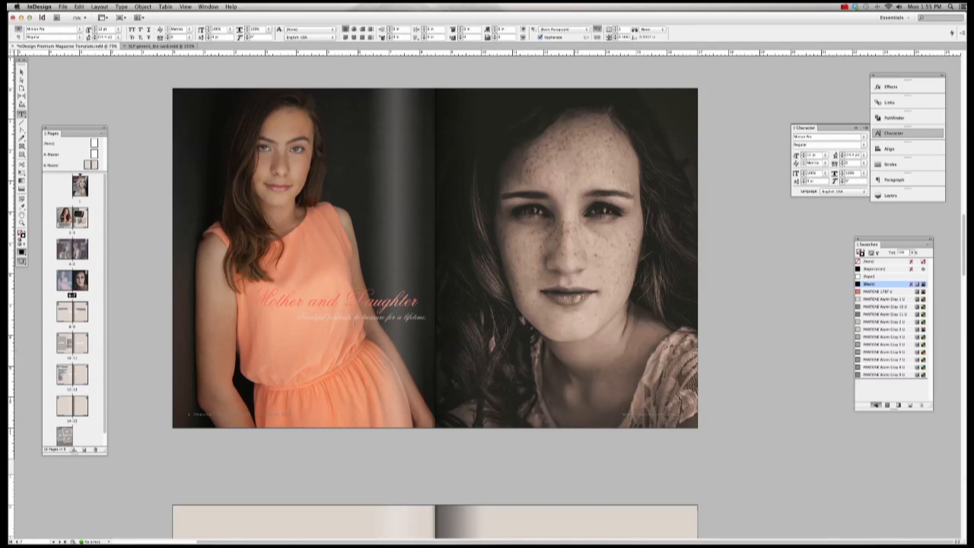
{"action": "left_click_drag", "start_coordinate": [255, 297], "coordinate": [457, 306]}
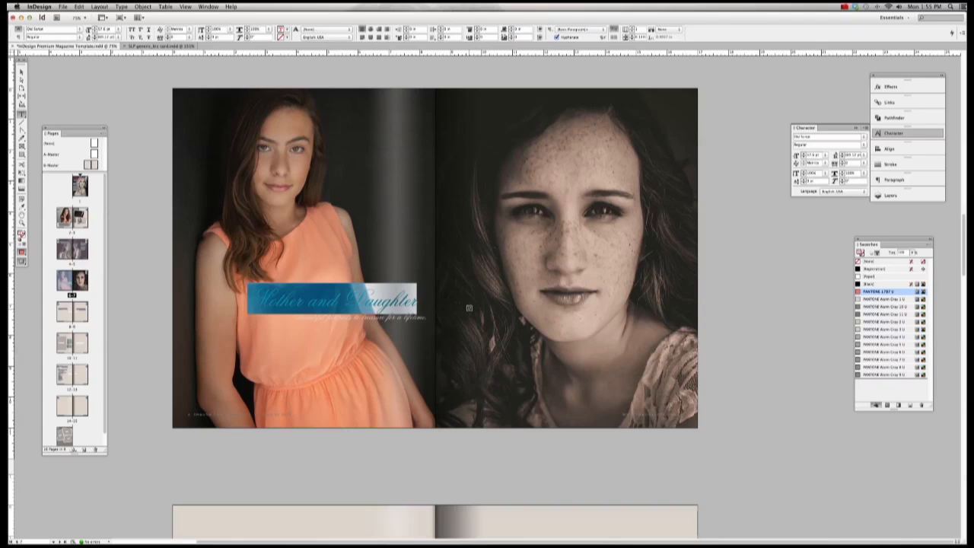
{"action": "type", "text": "Childrens"}
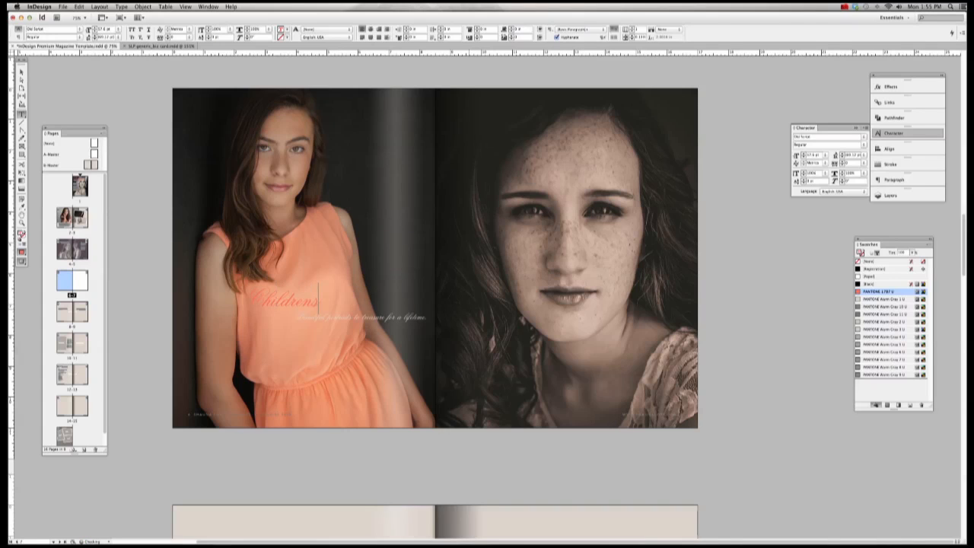
{"action": "type", "text": " Portraits"}
{"action": "left_click_drag", "start_coordinate": [346, 300], "coordinate": [363, 299]}
{"action": "type", "text": "os"}
{"action": "left_click_drag", "start_coordinate": [249, 299], "coordinate": [420, 296]}
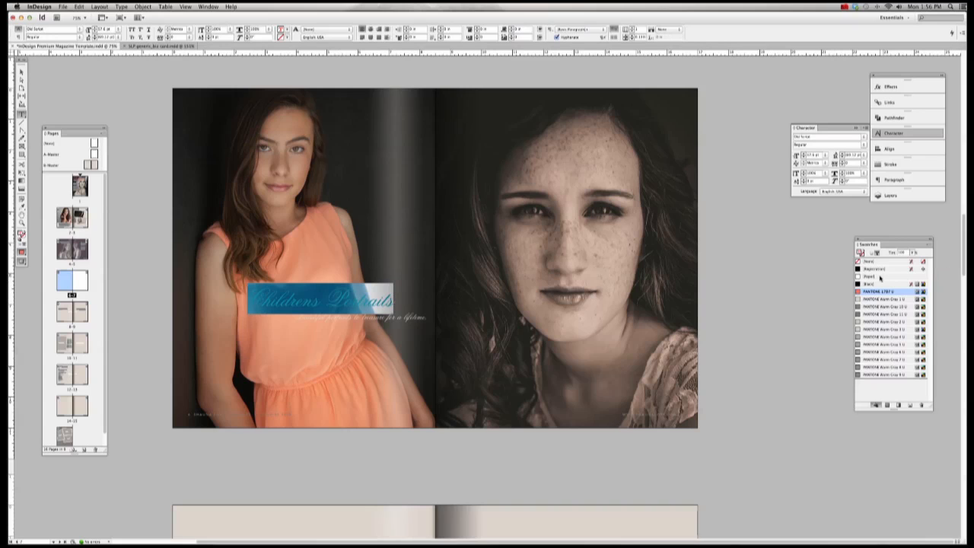
{"action": "left_click", "coordinate": [882, 301]}
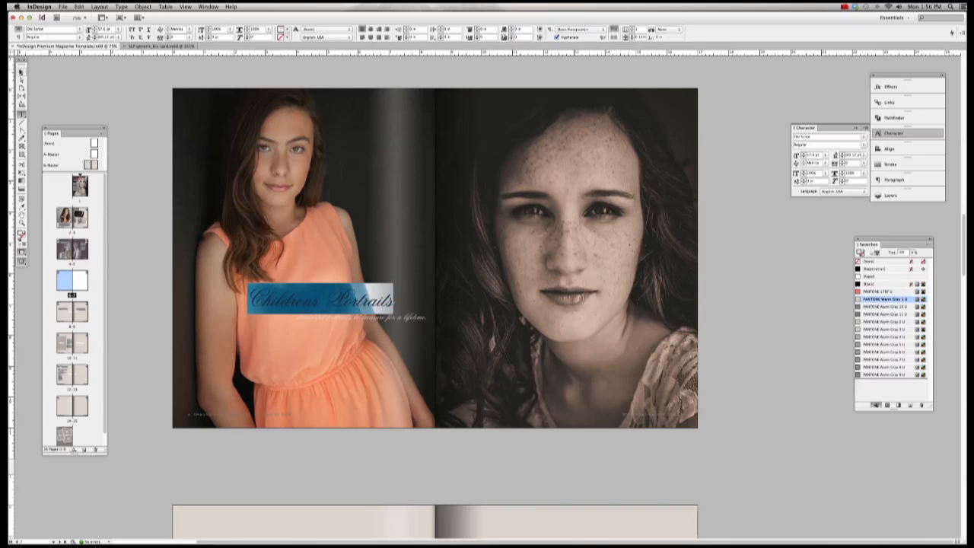
{"action": "key", "text": "Escape"}
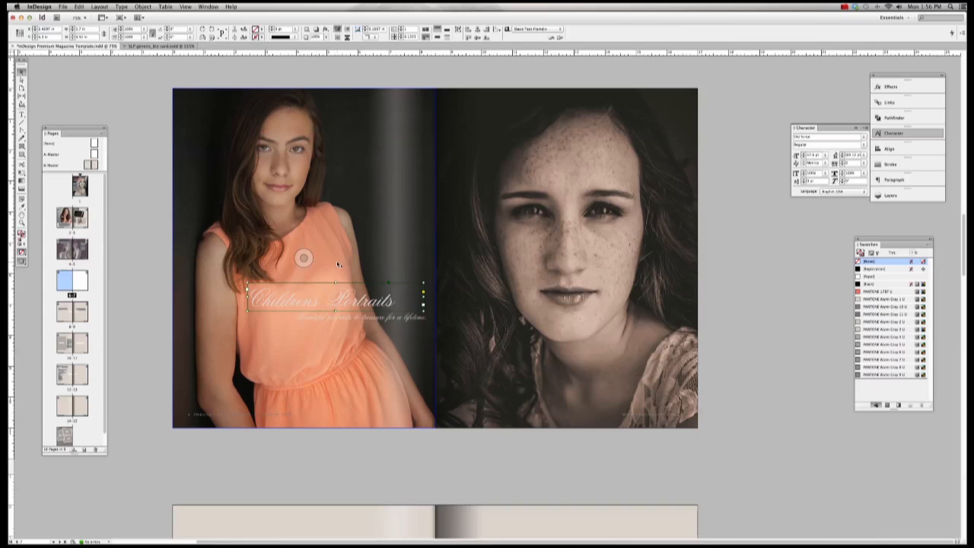
Step: Delete the small tagline frame and the Childrens Portraits title frame from the spread
{"action": "left_click", "coordinate": [340, 268]}
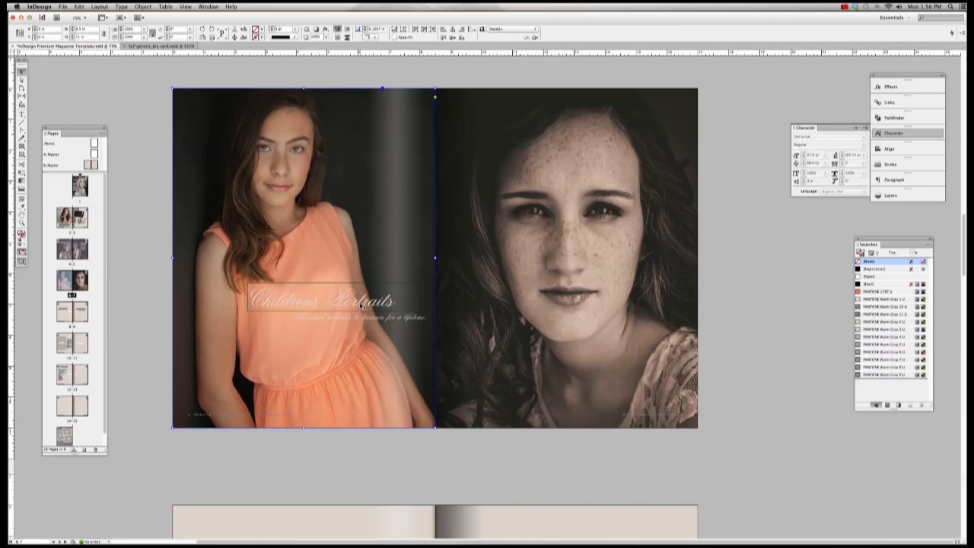
{"action": "left_click", "coordinate": [365, 318]}
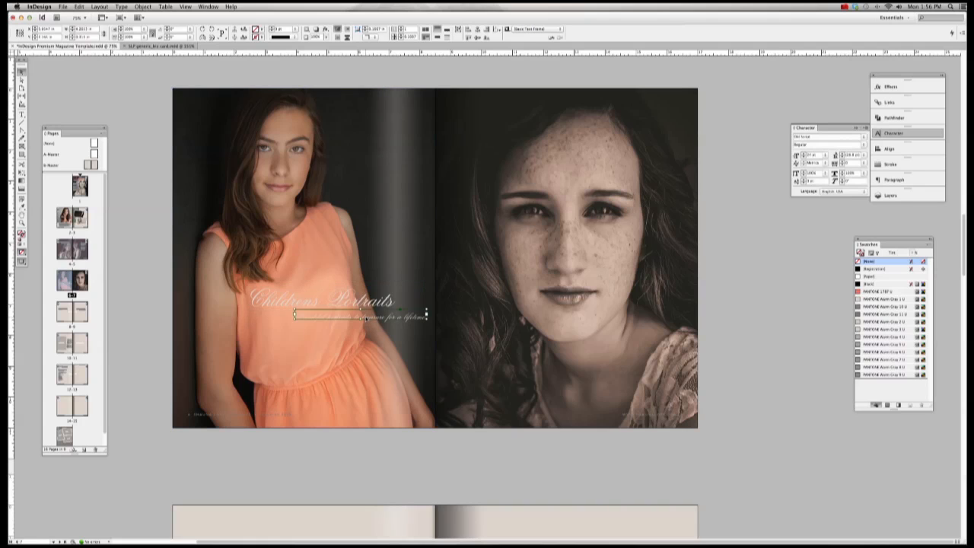
{"action": "key", "text": "Delete"}
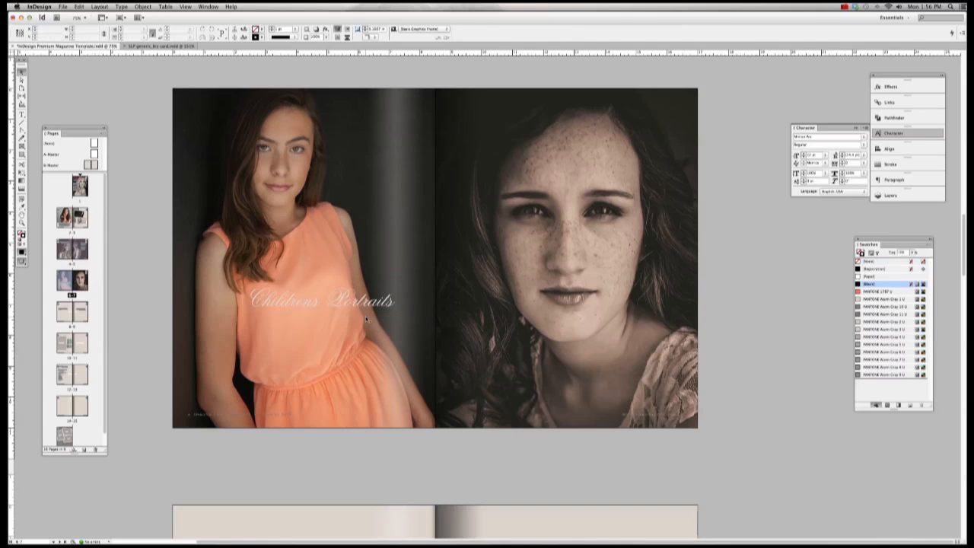
{"action": "mouse_move", "coordinate": [366, 320]}
{"action": "left_mouse_down"}
{"action": "mouse_move", "coordinate": [373, 326]}
{"action": "mouse_move", "coordinate": [374, 311]}
{"action": "left_mouse_up"}
{"action": "left_click_drag", "start_coordinate": [302, 305], "coordinate": [301, 307]}
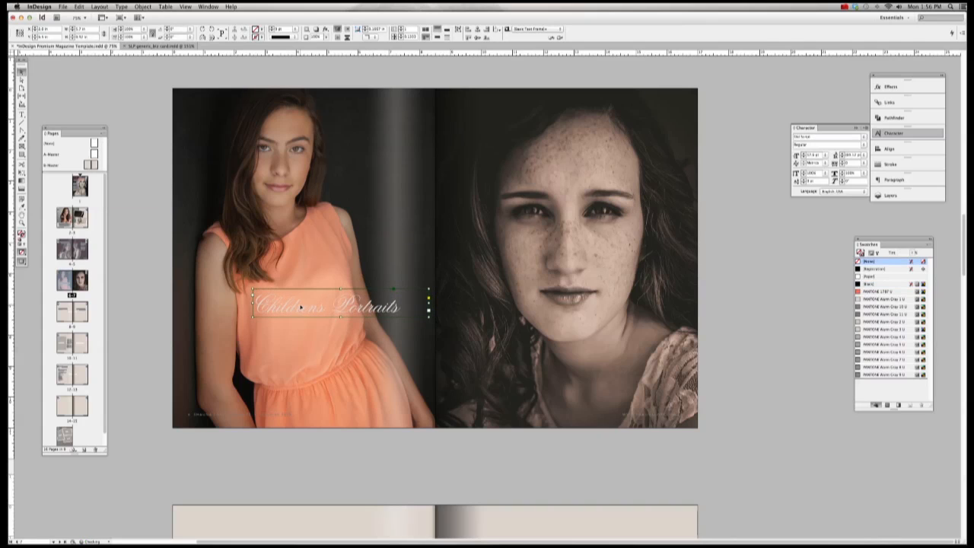
{"action": "key", "text": "super+z"}
{"action": "key", "text": "super+z"}
{"action": "key", "text": "super+z"}
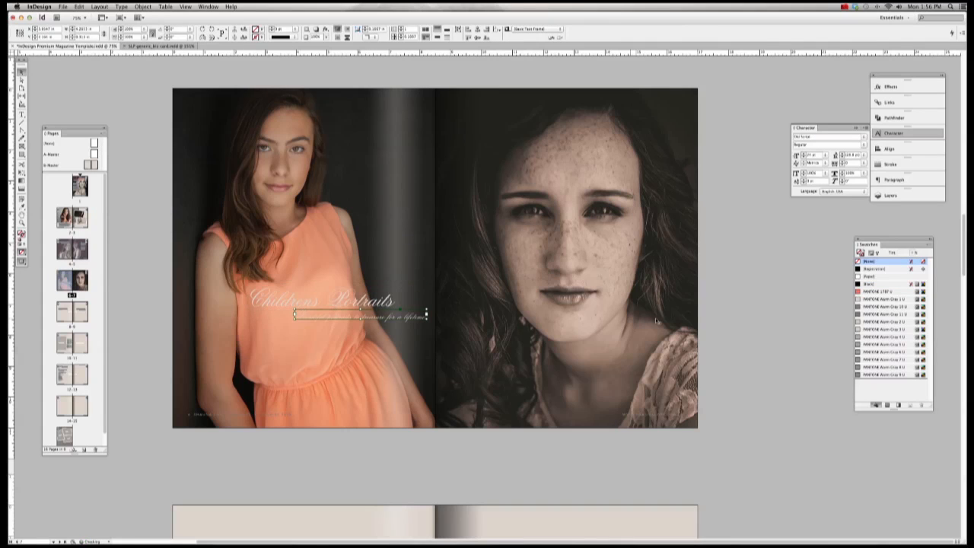
{"action": "left_click", "coordinate": [753, 320]}
{"action": "left_click", "coordinate": [404, 320]}
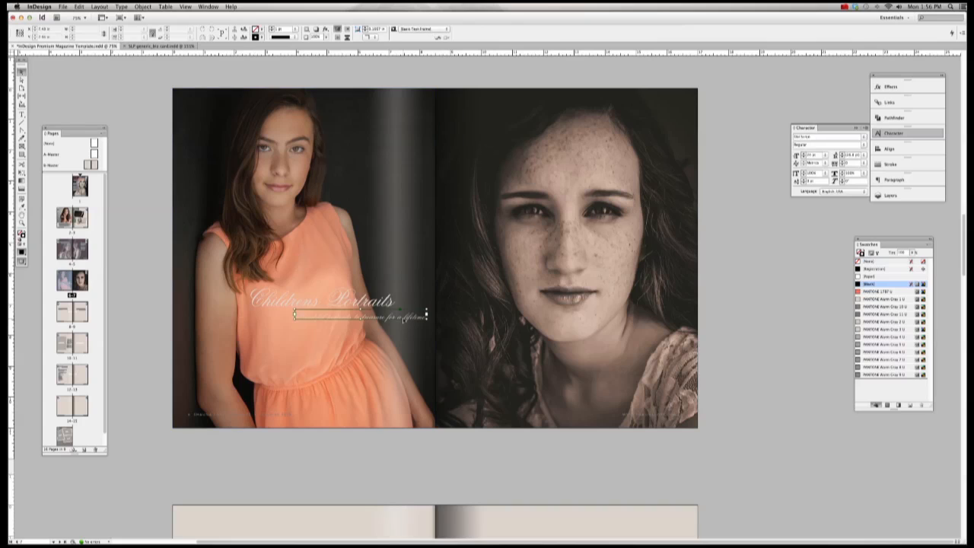
{"action": "key", "text": "Delete"}
{"action": "left_click", "coordinate": [356, 303]}
{"action": "key", "text": "Delete"}
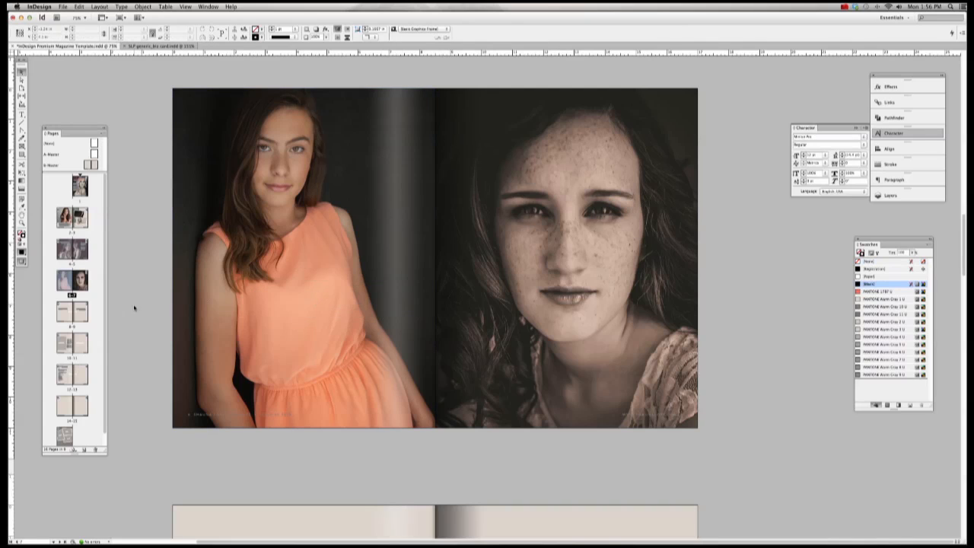
Step: Apply B-Master to the pages 10–11 spread and select the Mother and Daughter body text
{"action": "left_click_drag", "start_coordinate": [92, 325], "coordinate": [89, 344]}
{"action": "double_click", "coordinate": [91, 254]}
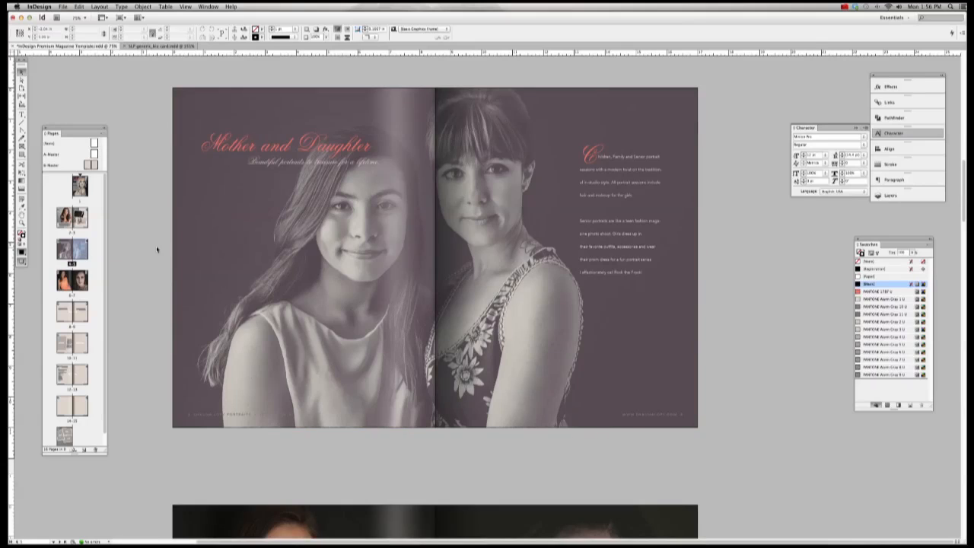
{"action": "left_click", "coordinate": [601, 196]}
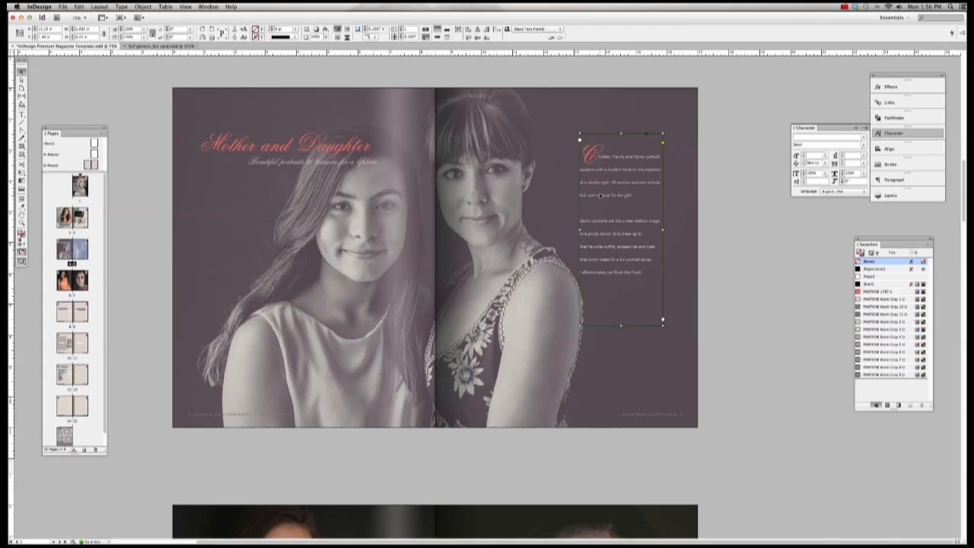
{"action": "left_click", "coordinate": [723, 219]}
Step: Test-paste the body text onto the left page of spread 6–7, then delete it
{"action": "scroll", "coordinate": [724, 219], "scroll_direction": "down", "scroll_amount": 10}
{"action": "left_click", "coordinate": [608, 260]}
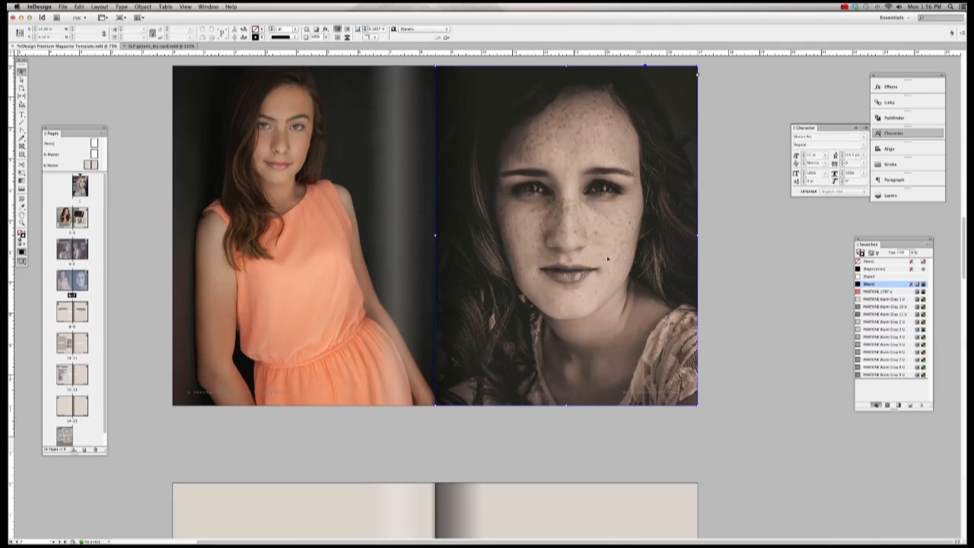
{"action": "key", "text": "super+v"}
{"action": "left_click_drag", "start_coordinate": [492, 202], "coordinate": [392, 182]}
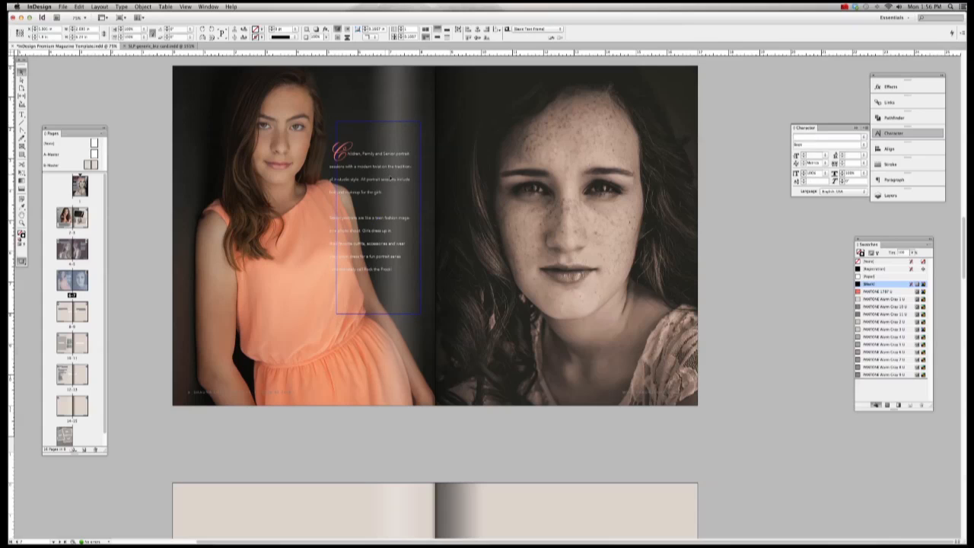
{"action": "left_click", "coordinate": [751, 235]}
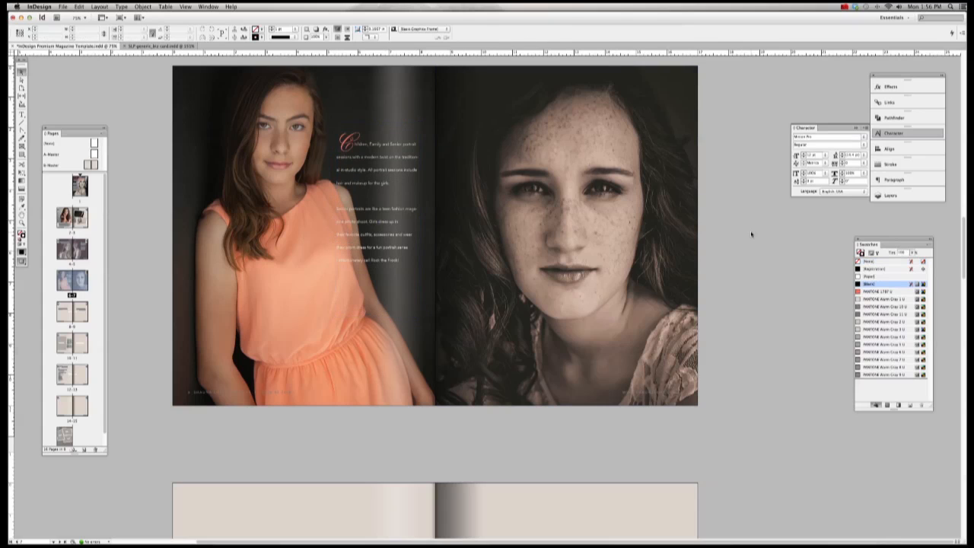
{"action": "left_click", "coordinate": [383, 180]}
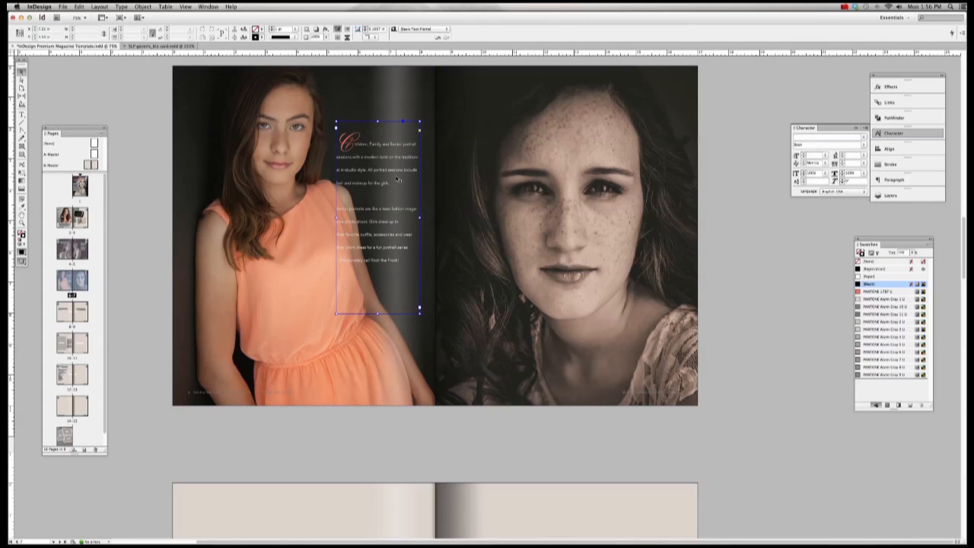
{"action": "key", "text": "Delete"}
{"action": "scroll", "coordinate": [173, 292], "scroll_direction": "up", "scroll_amount": 1}
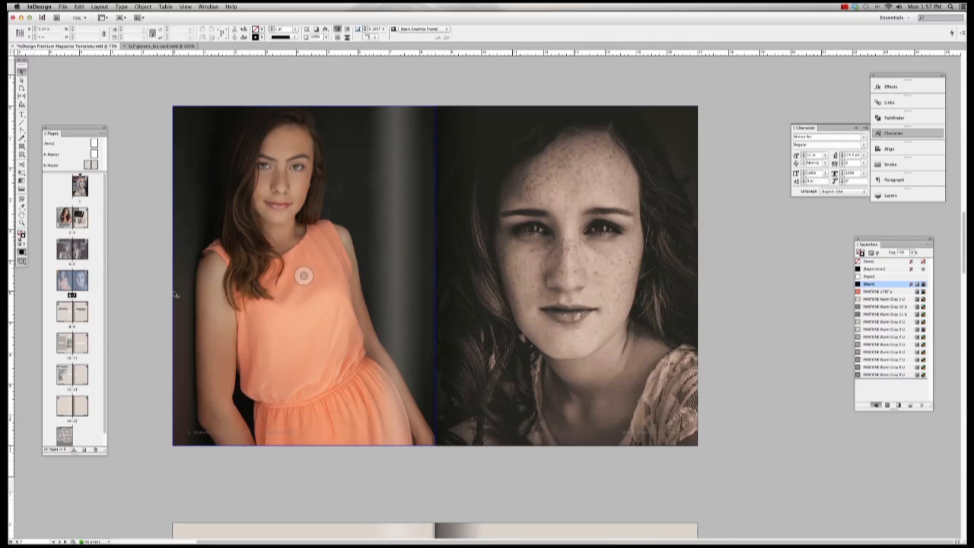
{"action": "scroll", "coordinate": [172, 294], "scroll_direction": "down", "scroll_amount": 5}
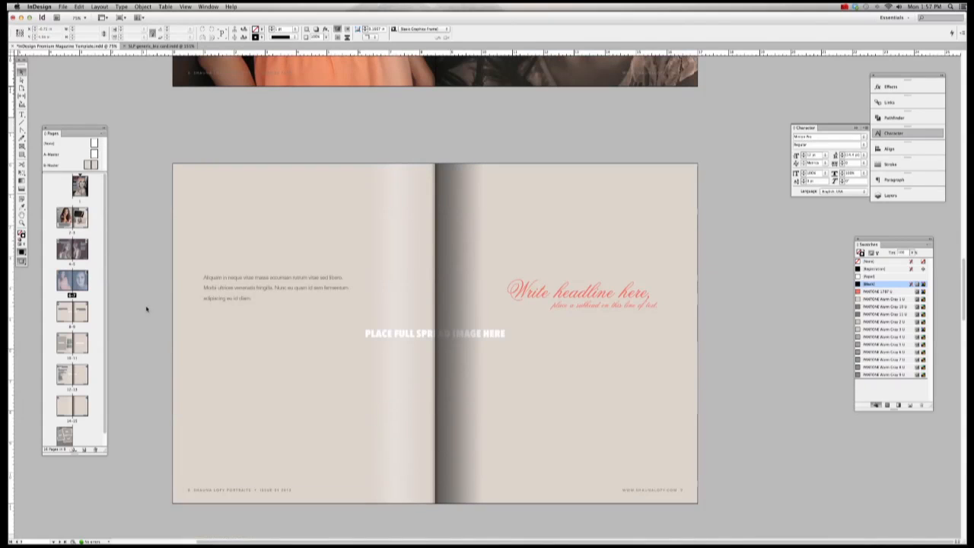
Step: Move the body text under the right-page headline and make its frame narrower
{"action": "left_click", "coordinate": [86, 311]}
{"action": "left_click", "coordinate": [432, 281]}
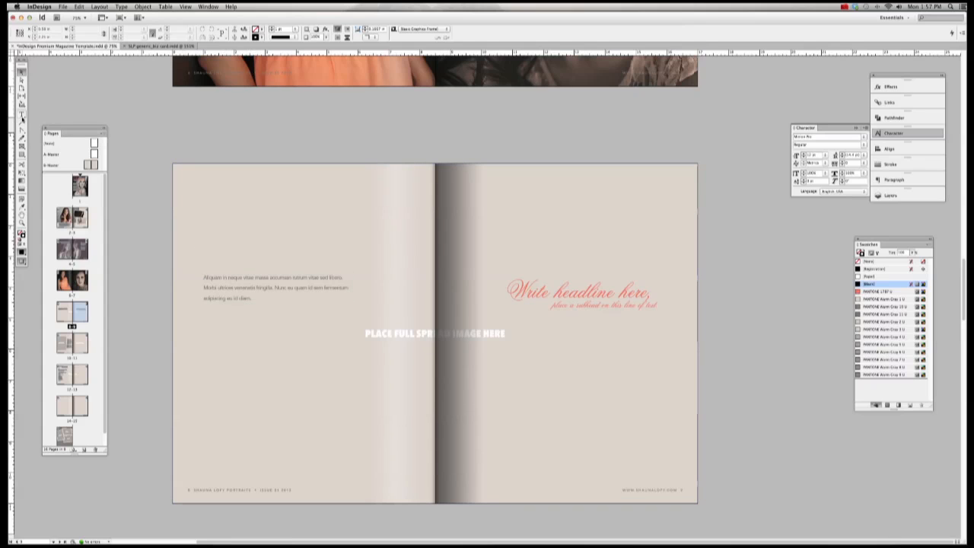
{"action": "left_click_drag", "start_coordinate": [263, 289], "coordinate": [610, 345]}
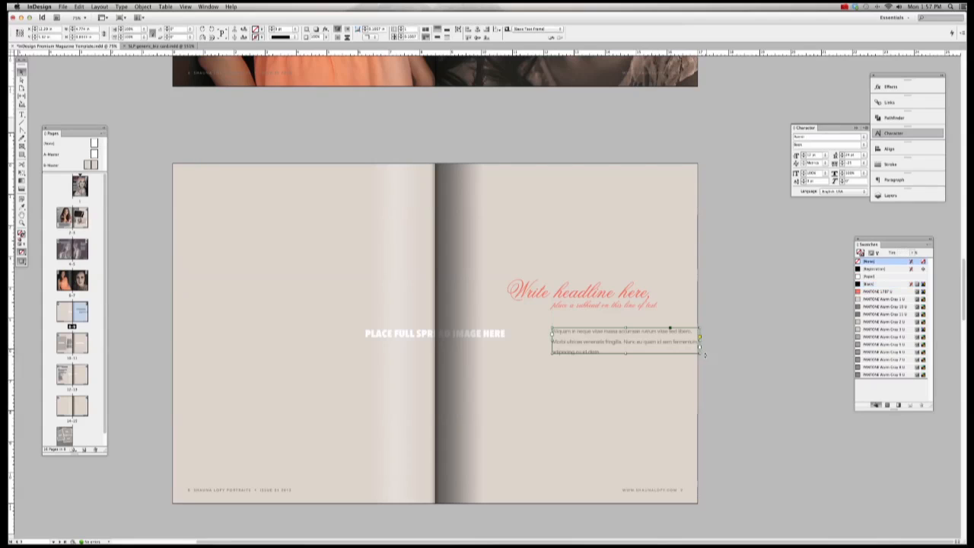
{"action": "left_click_drag", "start_coordinate": [699, 352], "coordinate": [668, 377]}
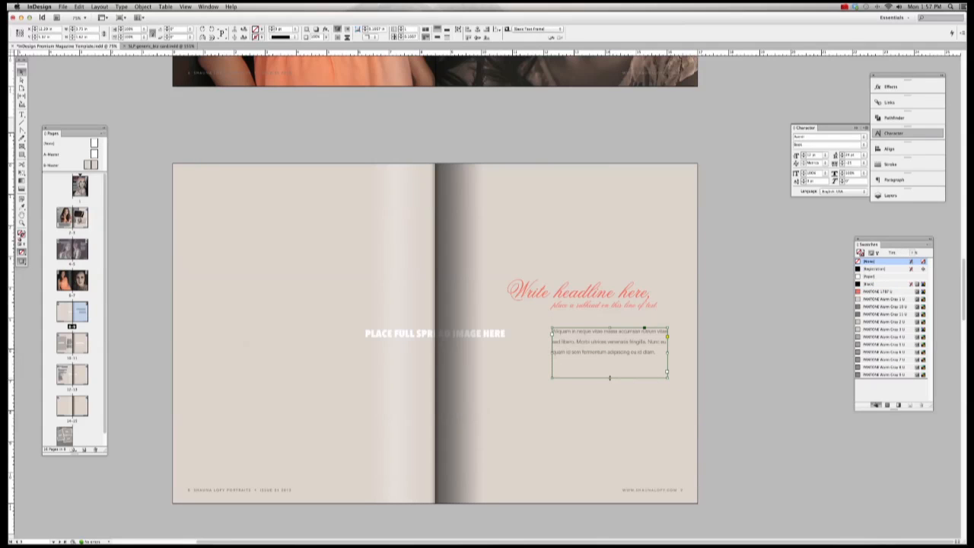
{"action": "left_click_drag", "start_coordinate": [598, 347], "coordinate": [598, 337]}
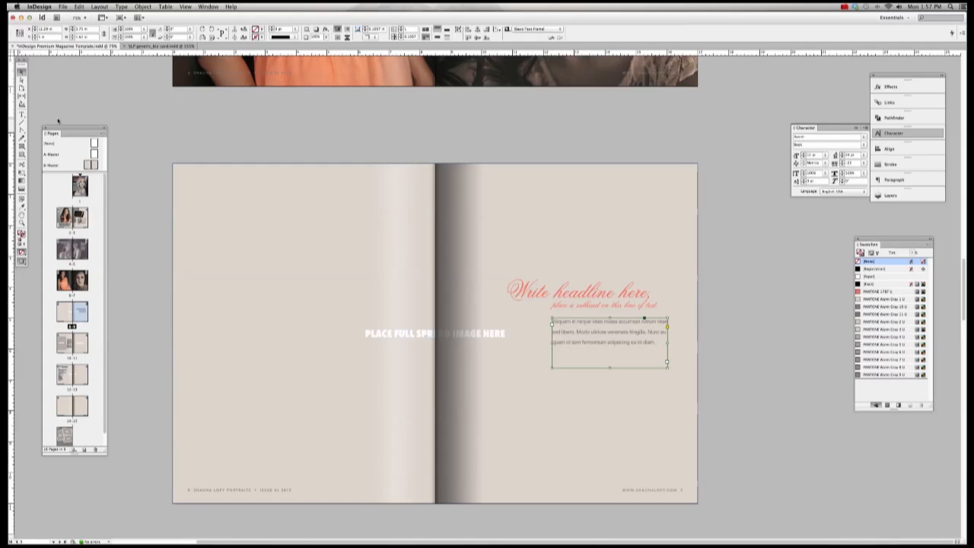
Step: Select the whole body text paragraph with the Type tool, then finish editing
{"action": "key", "text": "t"}
{"action": "left_click", "coordinate": [556, 322]}
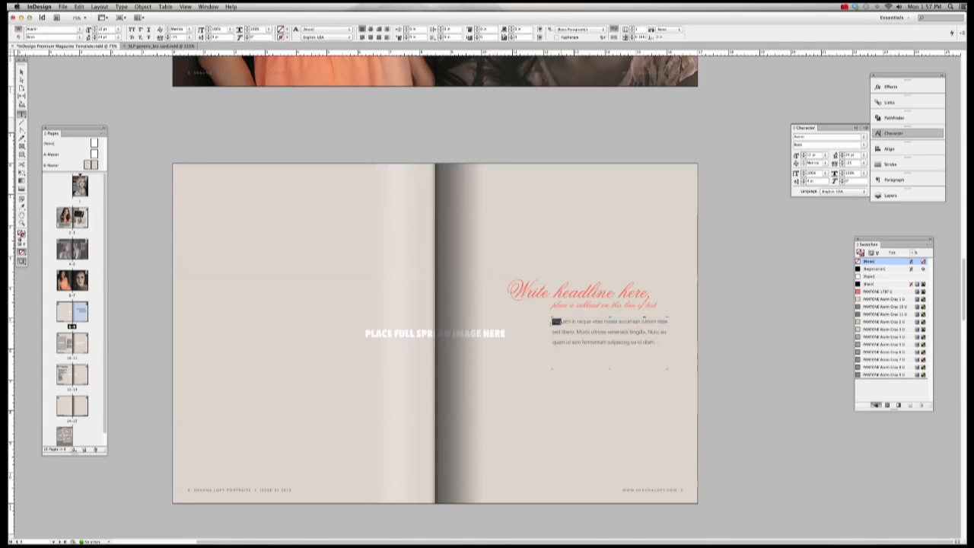
{"action": "left_click_drag", "start_coordinate": [555, 322], "coordinate": [661, 348]}
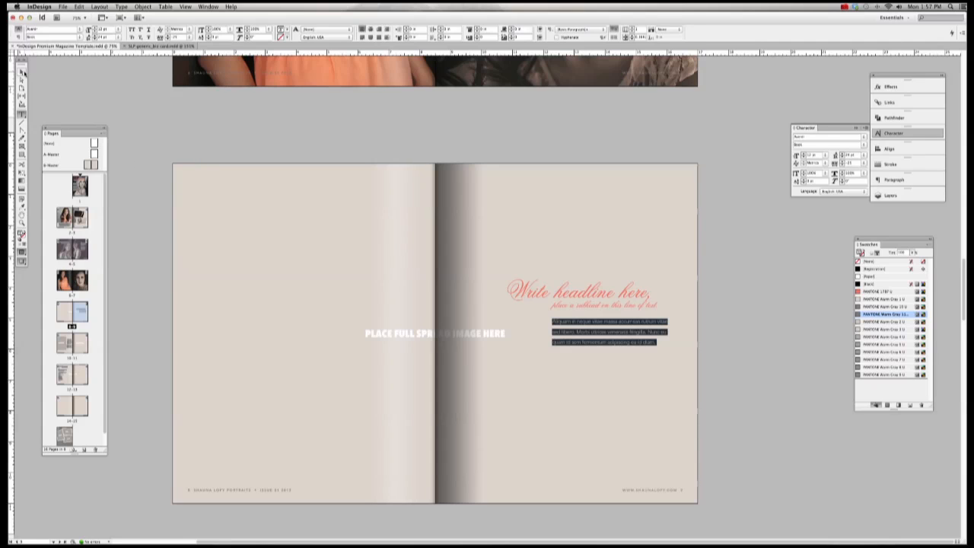
{"action": "left_click", "coordinate": [22, 71]}
{"action": "left_click", "coordinate": [119, 128]}
Step: Delete the opening and closing quote marks around the red pull-quote on pages 10–11
{"action": "double_click", "coordinate": [67, 346]}
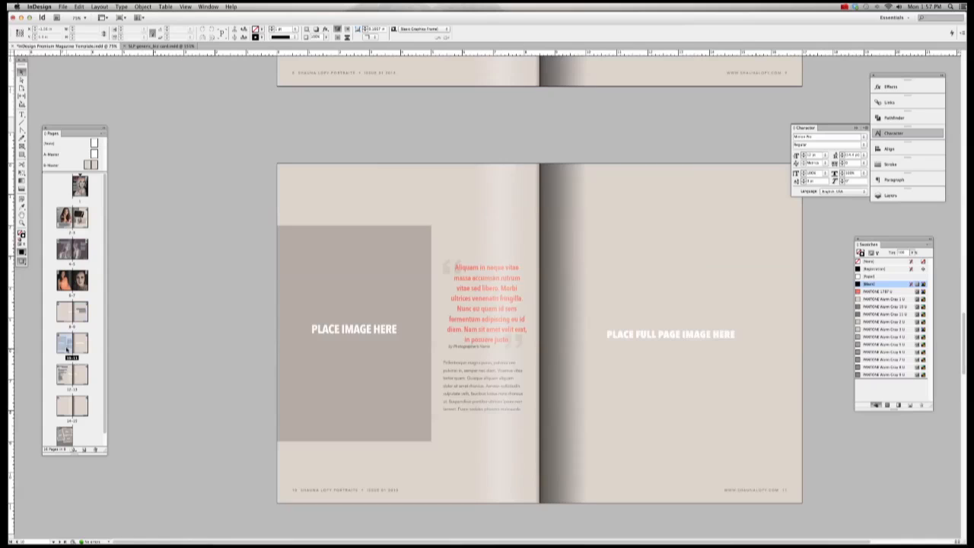
{"action": "left_click", "coordinate": [485, 300]}
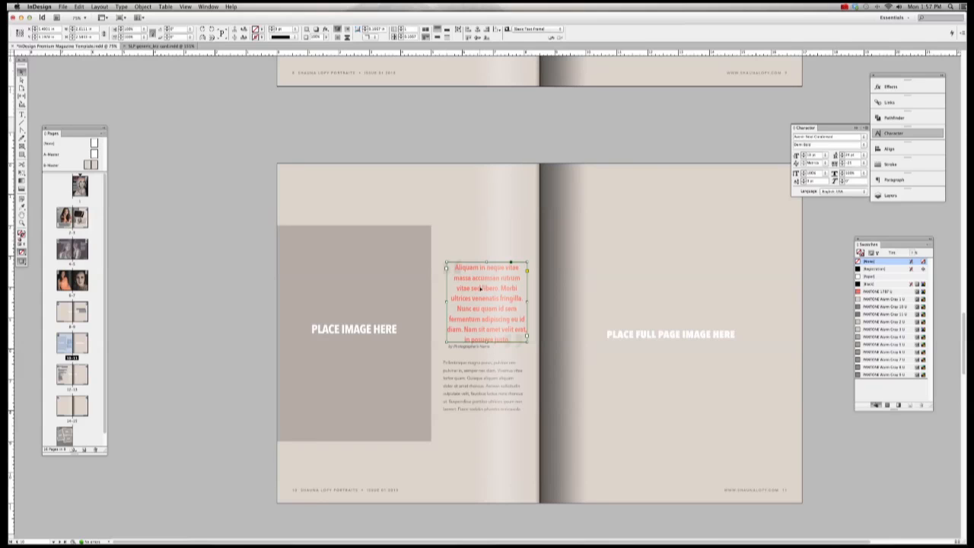
{"action": "left_click", "coordinate": [449, 268]}
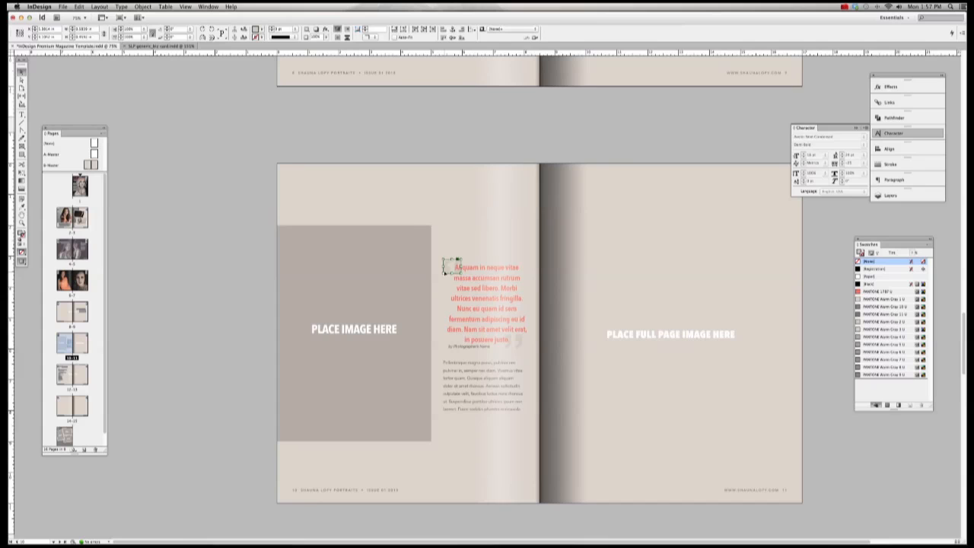
{"action": "key", "text": "Delete"}
{"action": "left_click", "coordinate": [508, 347]}
{"action": "key", "text": "Delete"}
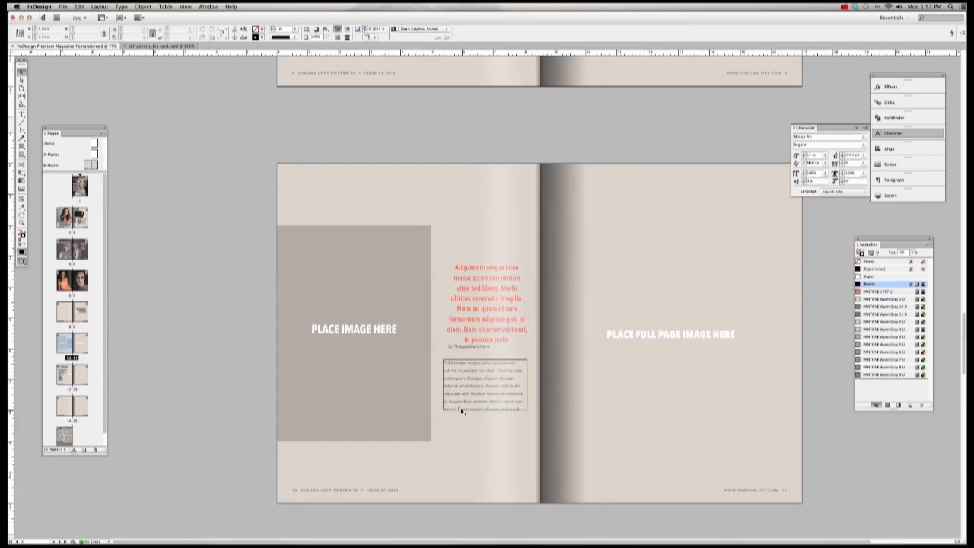
{"action": "left_click", "coordinate": [389, 269]}
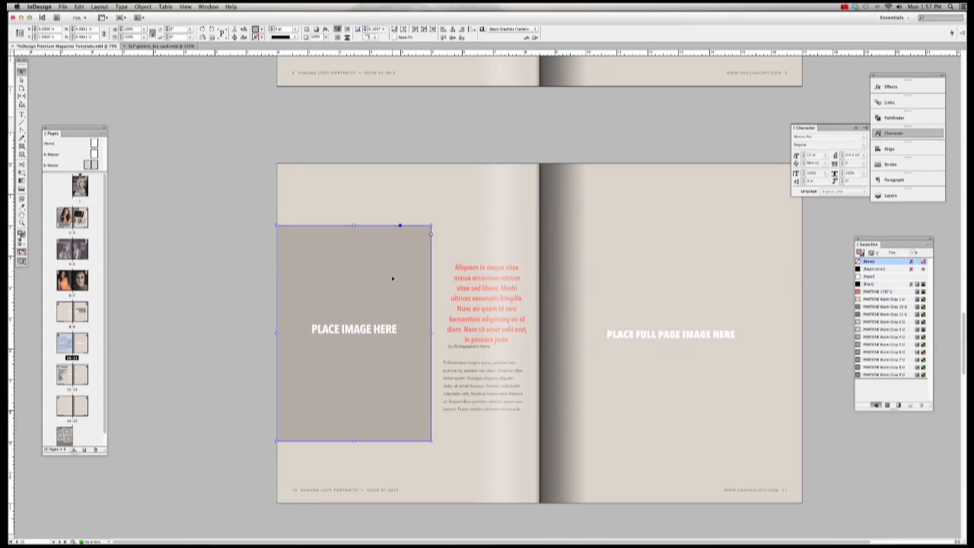
{"action": "left_click", "coordinate": [679, 244]}
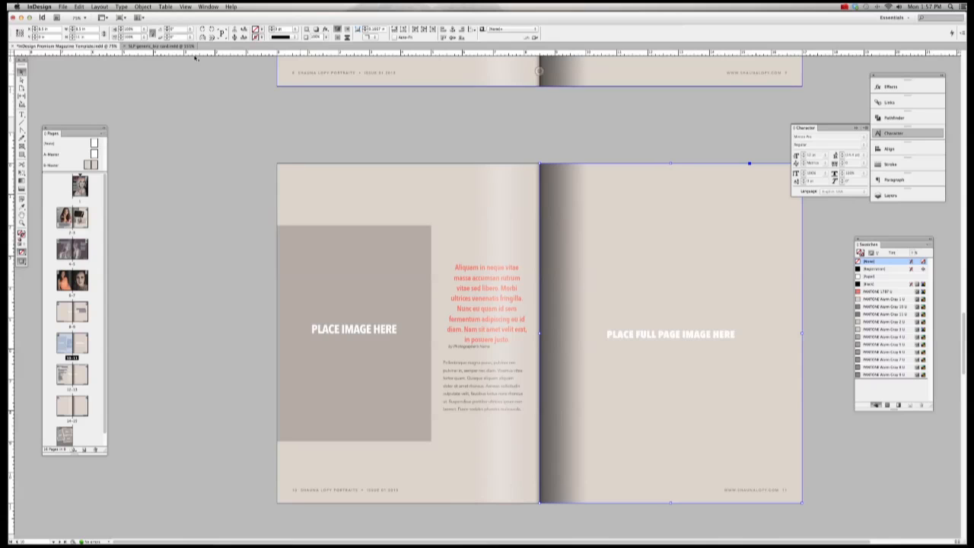
Step: Place a portrait of a woman in black into the right-page frame, enlarged to fill page 11
{"action": "left_click", "coordinate": [63, 6]}
{"action": "left_click", "coordinate": [71, 107]}
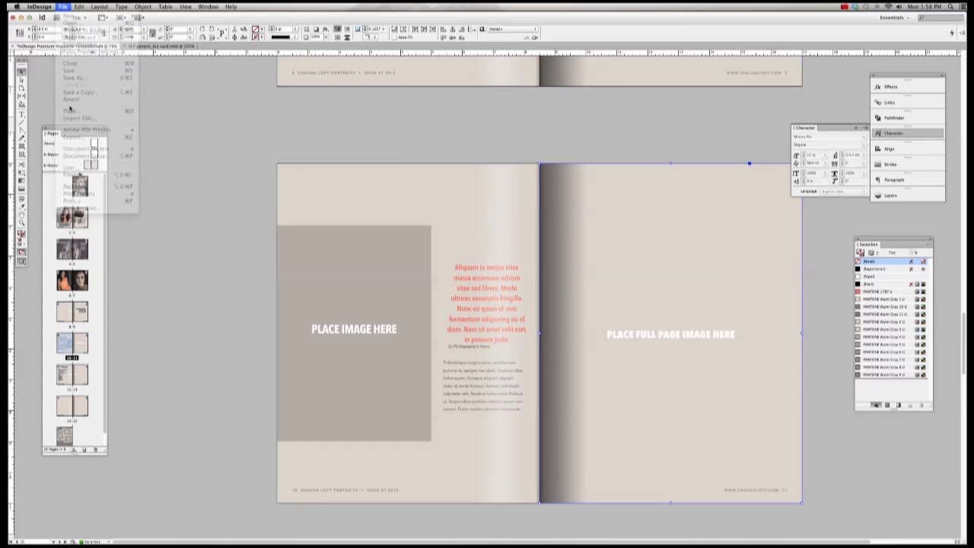
{"action": "left_click", "coordinate": [63, 6]}
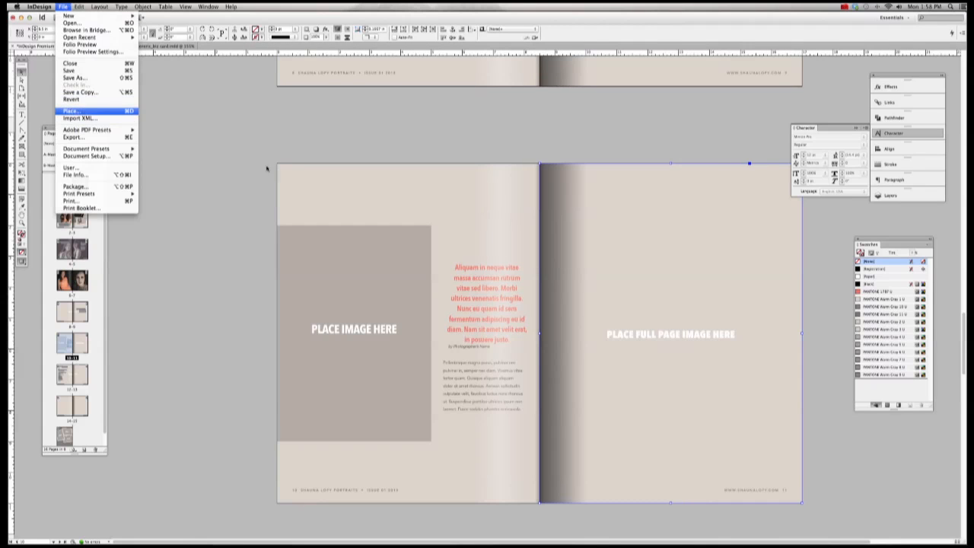
{"action": "left_click", "coordinate": [71, 110]}
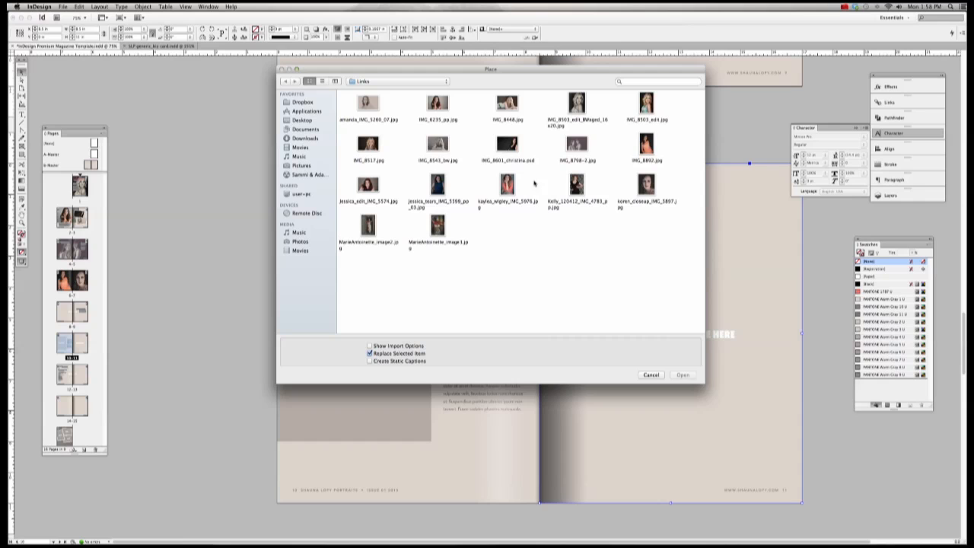
{"action": "double_click", "coordinate": [578, 185]}
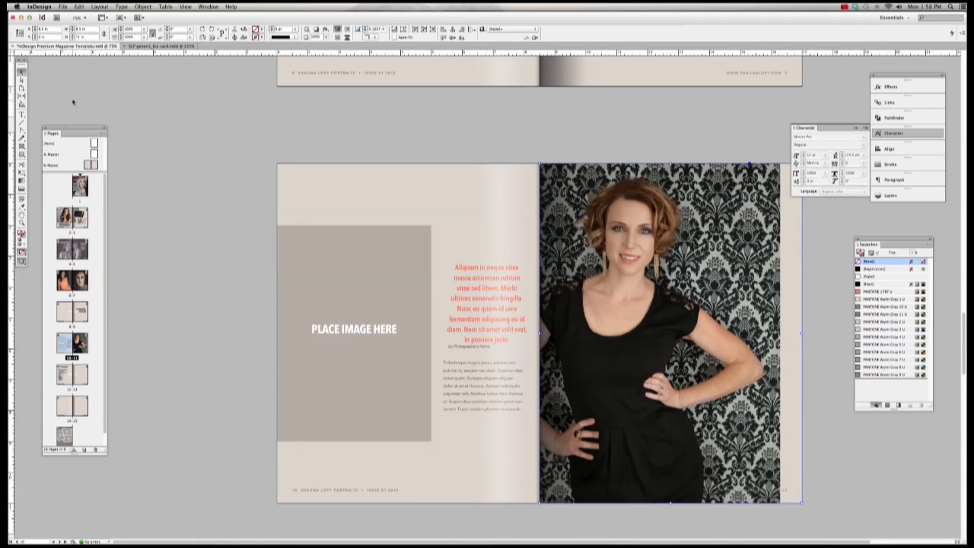
{"action": "left_click", "coordinate": [22, 79]}
{"action": "left_click", "coordinate": [677, 247]}
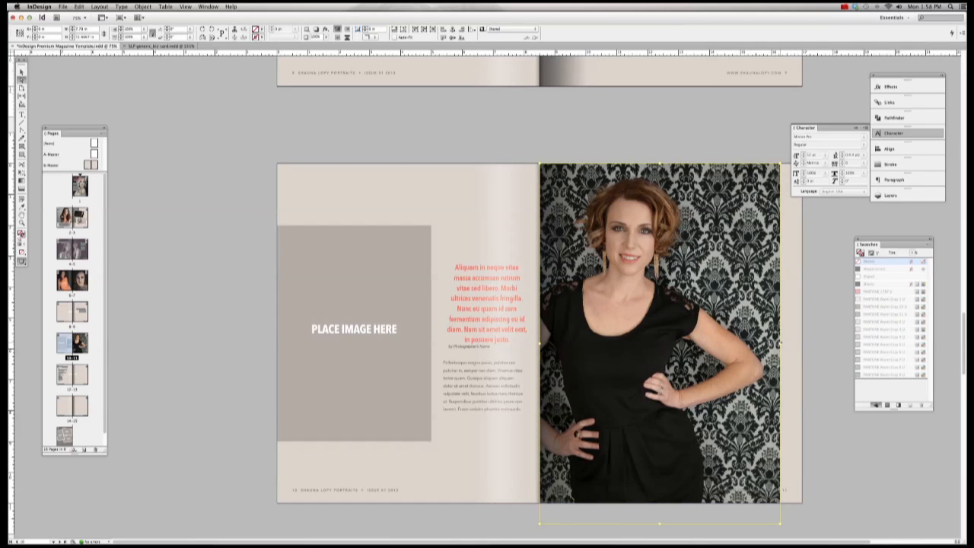
{"action": "left_click_drag", "start_coordinate": [780, 342], "coordinate": [801, 343]}
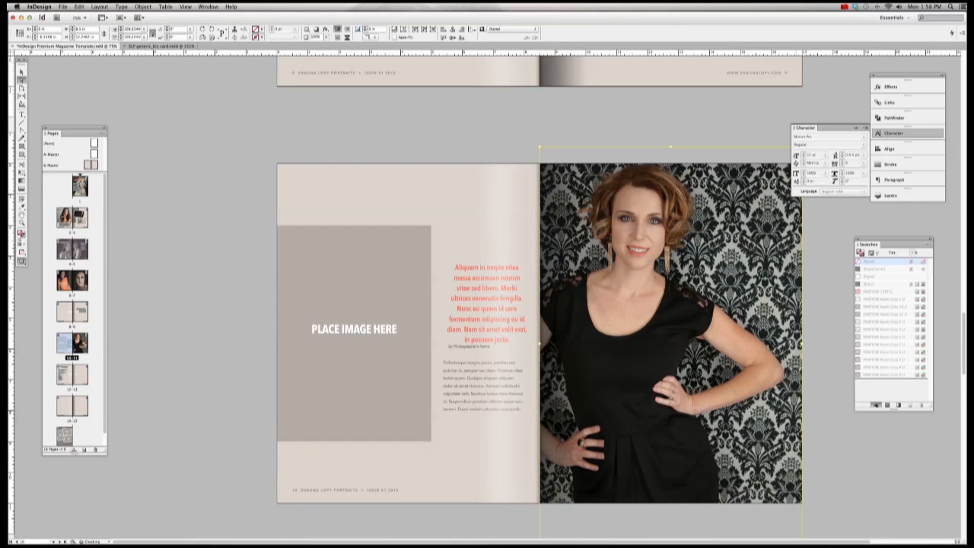
Step: Go to the back-cover page with its tilted image frames
{"action": "scroll", "coordinate": [657, 124], "scroll_direction": "right", "scroll_amount": 3}
{"action": "scroll", "coordinate": [657, 123], "scroll_direction": "right", "scroll_amount": 1}
{"action": "left_click", "coordinate": [657, 124]}
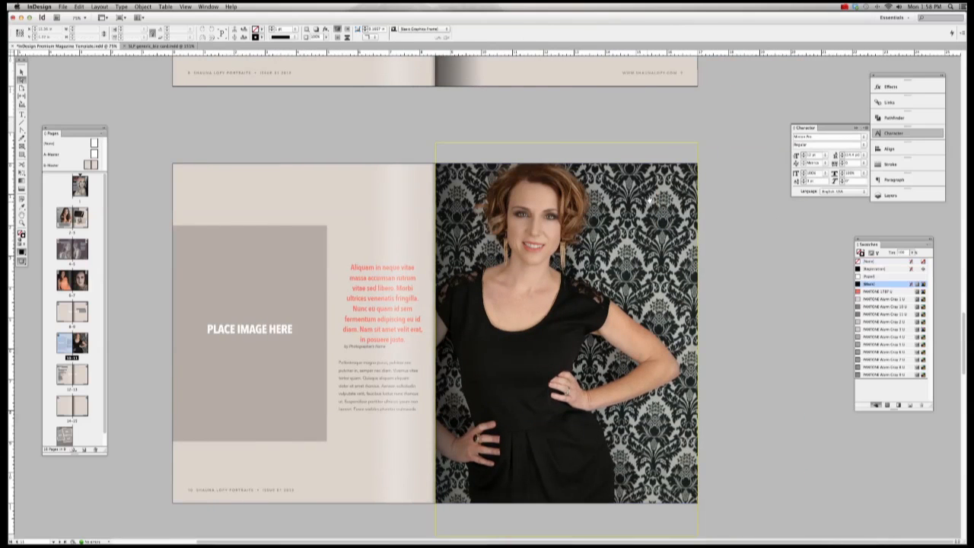
{"action": "double_click", "coordinate": [66, 436]}
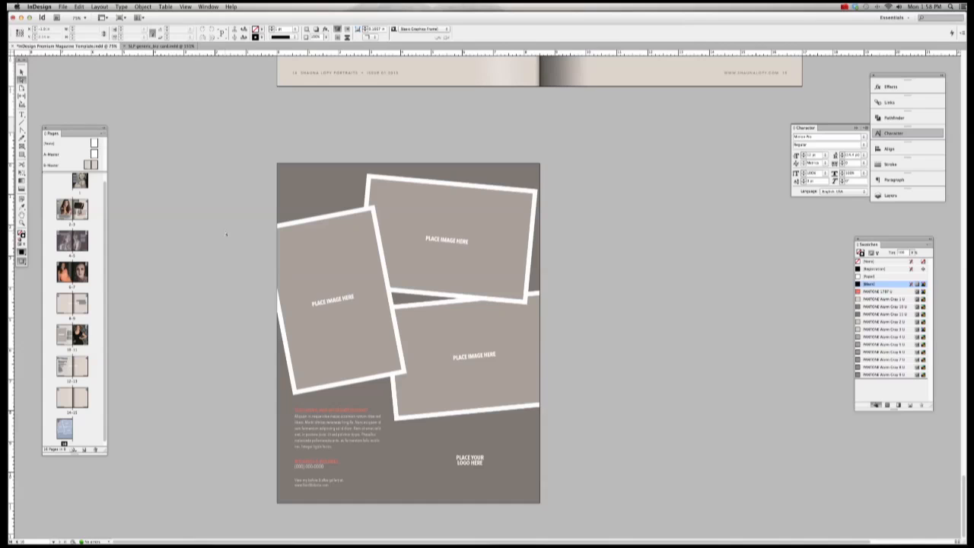
Step: Try deleting, duplicating, moving and rotating the collage frames, then undo all the experiments
{"action": "left_click", "coordinate": [327, 252]}
{"action": "left_click", "coordinate": [472, 219]}
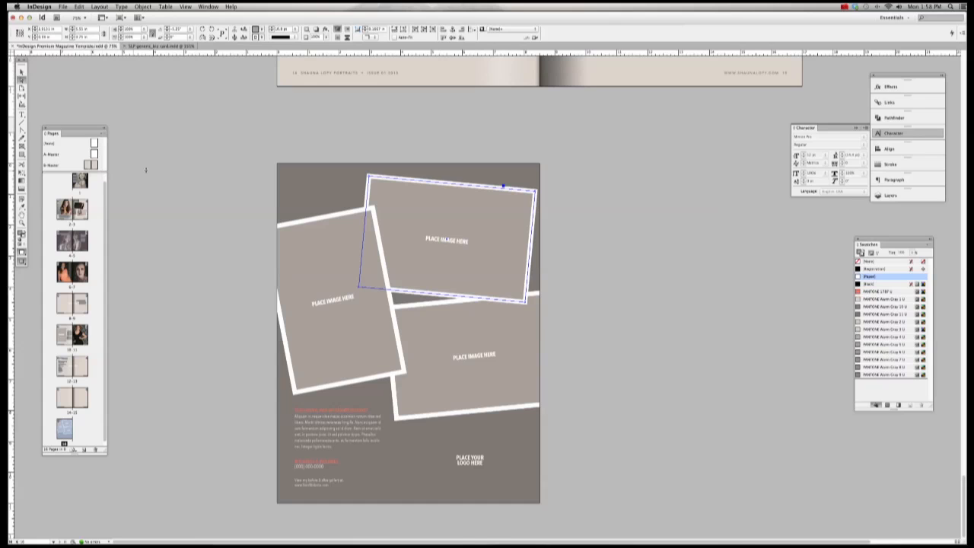
{"action": "left_click", "coordinate": [22, 71]}
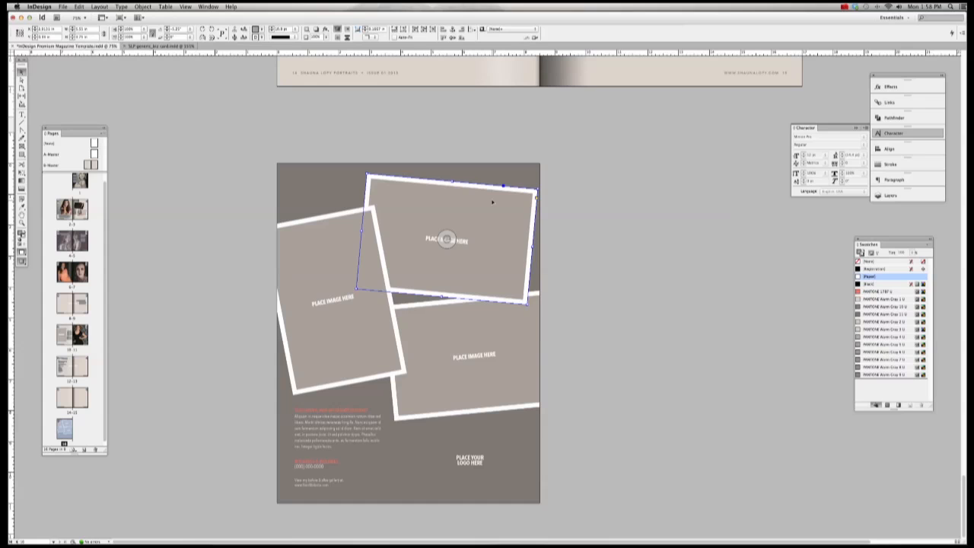
{"action": "left_click", "coordinate": [344, 247]}
{"action": "key", "text": "Delete"}
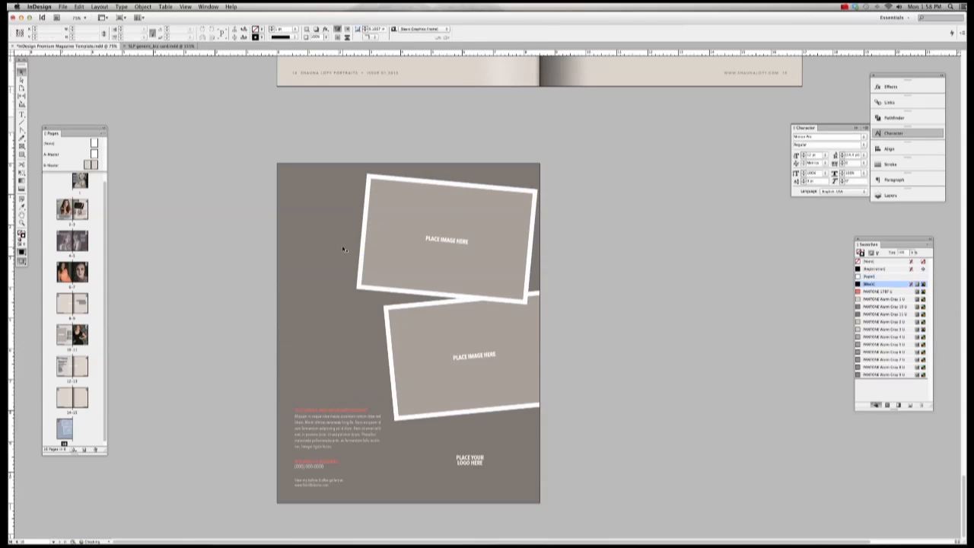
{"action": "left_click_drag", "start_coordinate": [443, 244], "coordinate": [346, 320]}
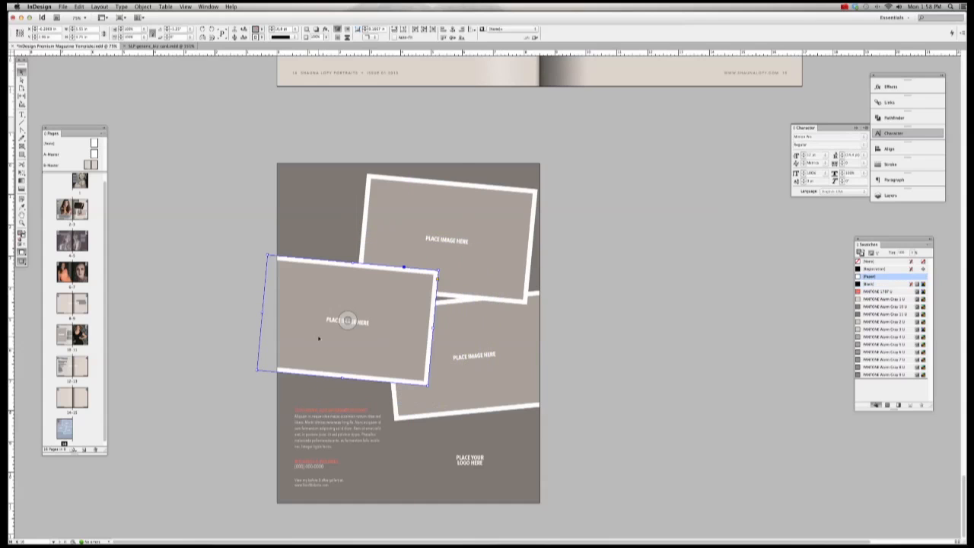
{"action": "key", "text": "super+z"}
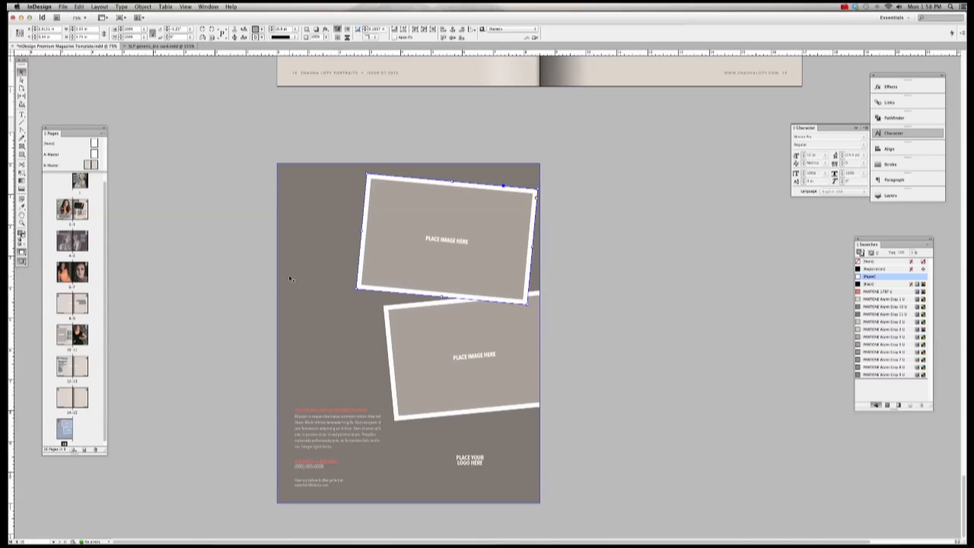
{"action": "left_click_drag", "start_coordinate": [460, 337], "coordinate": [315, 299]}
{"action": "left_click_drag", "start_coordinate": [415, 392], "coordinate": [423, 362]}
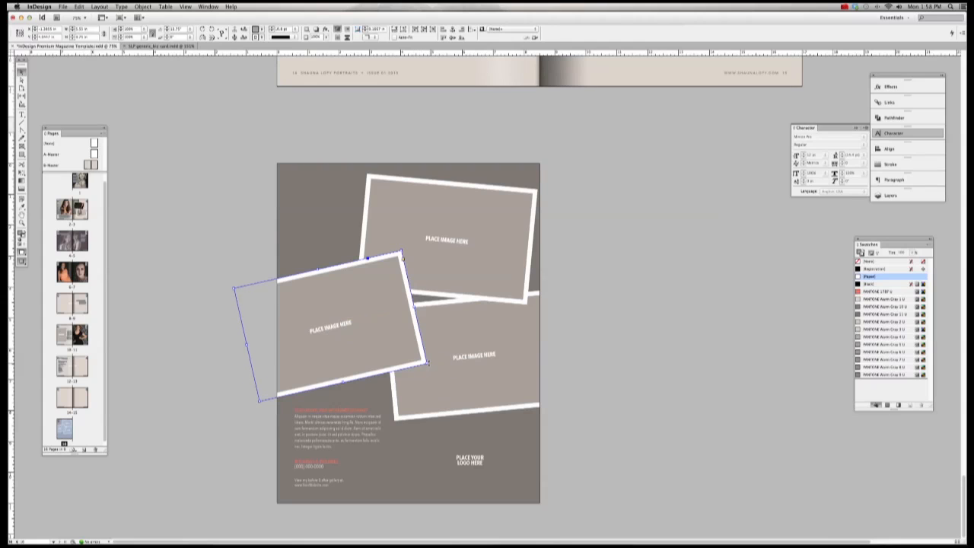
{"action": "key", "text": "super+z"}
{"action": "key", "text": "super+z"}
{"action": "key", "text": "super+z"}
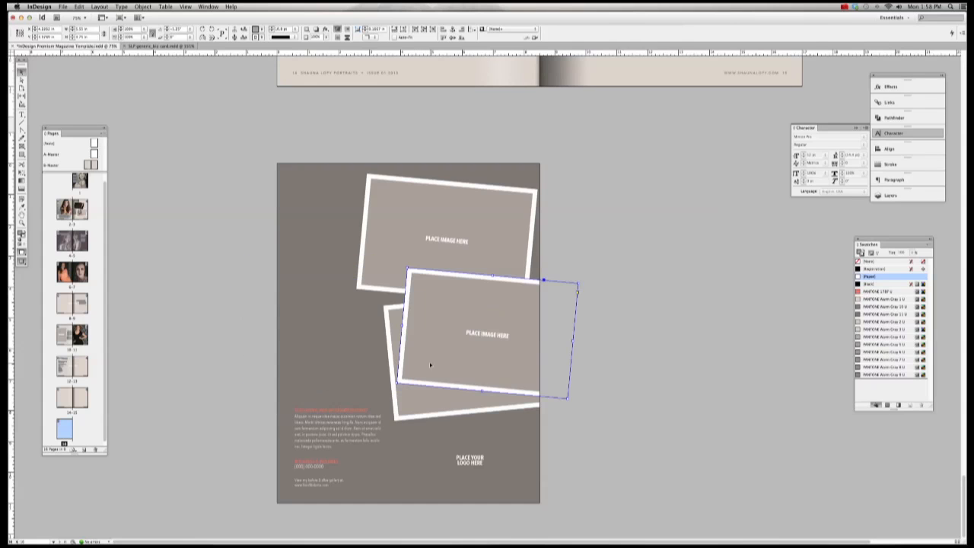
{"action": "key", "text": "super+shift+z"}
{"action": "key", "text": "super+shift+z"}
{"action": "key", "text": "super+shift+z"}
Step: Delete the upper-right tilted image frame
{"action": "left_click", "coordinate": [599, 214]}
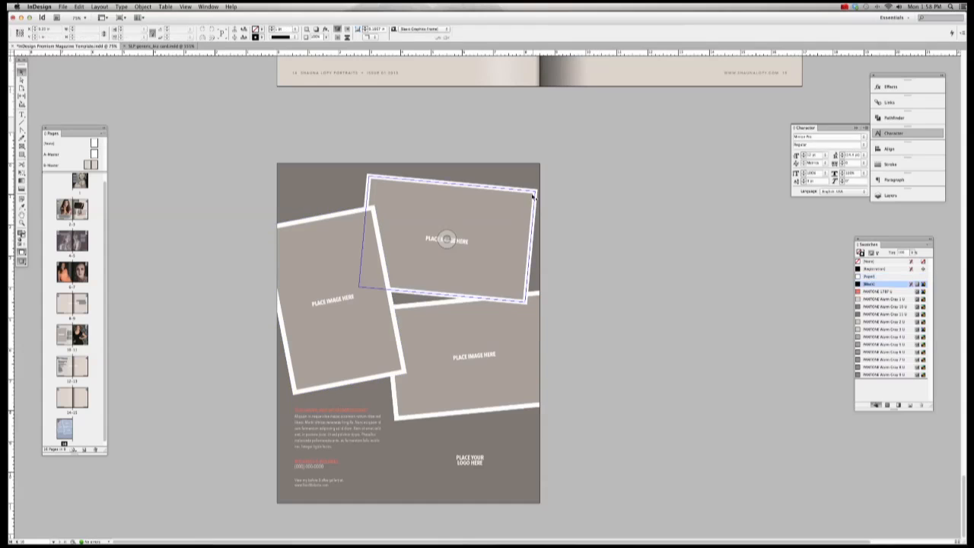
{"action": "left_click", "coordinate": [534, 197]}
{"action": "key", "text": "Delete"}
Step: Duplicate the left frame to the upper right and tilt the copy to about -9.65°
{"action": "left_click", "coordinate": [335, 327]}
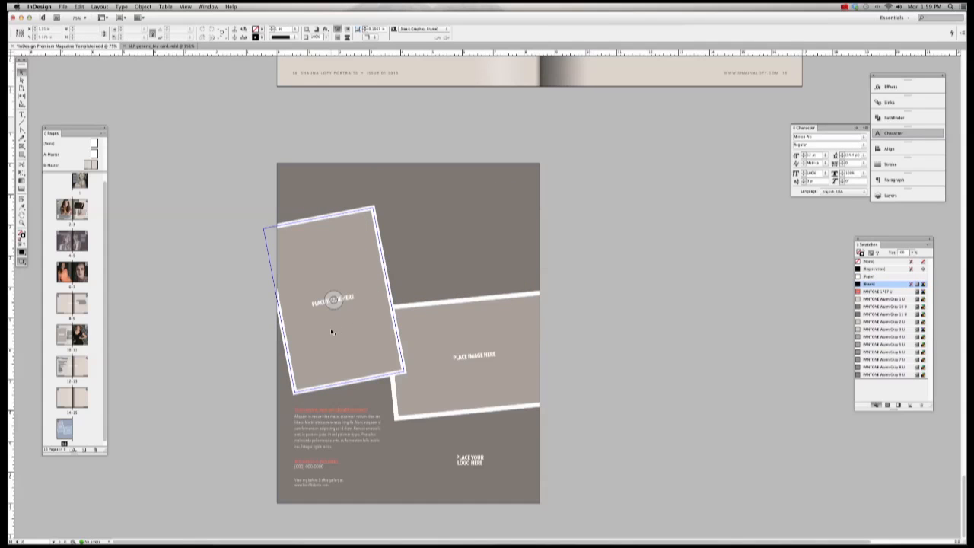
{"action": "left_click_drag", "start_coordinate": [331, 332], "coordinate": [459, 297]}
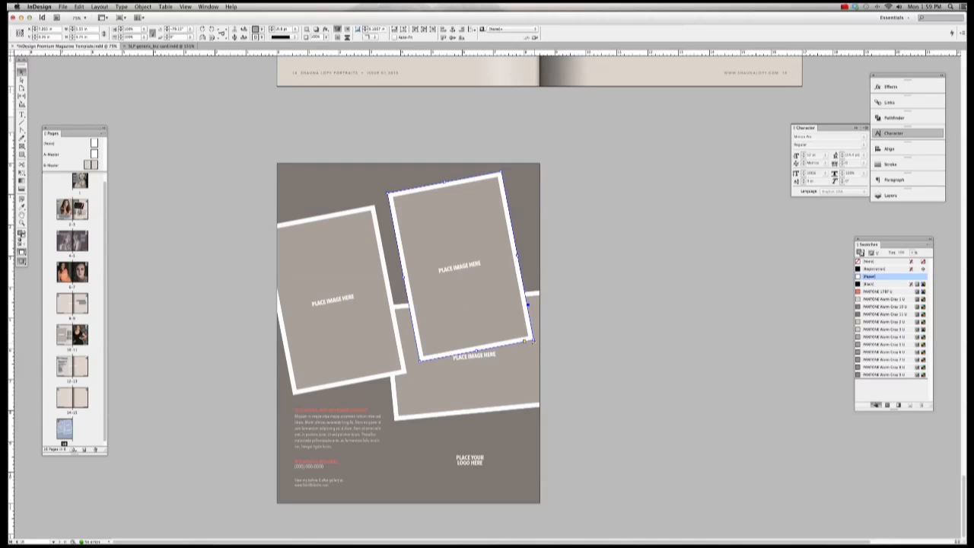
{"action": "left_click_drag", "start_coordinate": [532, 343], "coordinate": [511, 352]}
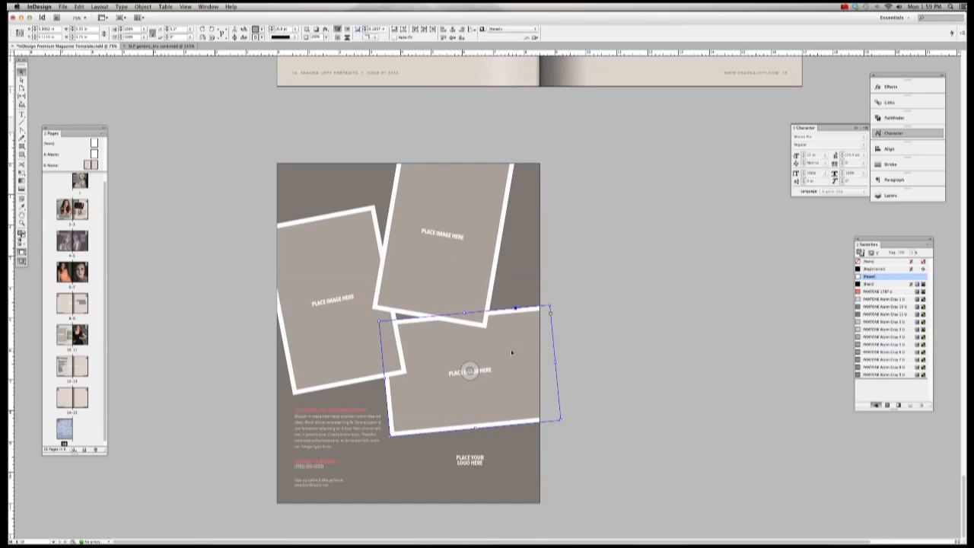
{"action": "left_click", "coordinate": [610, 306]}
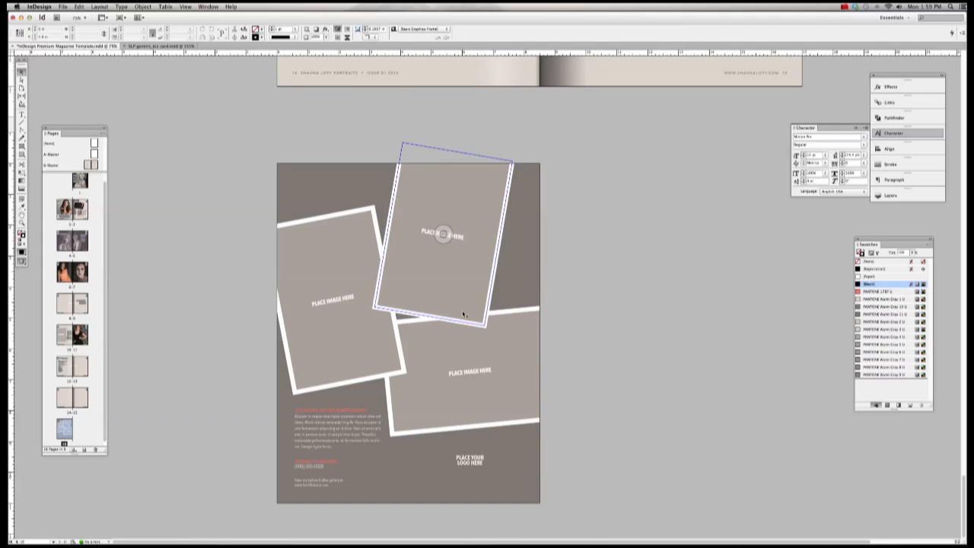
Step: Bring the bottom-right image frame to the front with Object > Arrange
{"action": "left_click", "coordinate": [509, 326]}
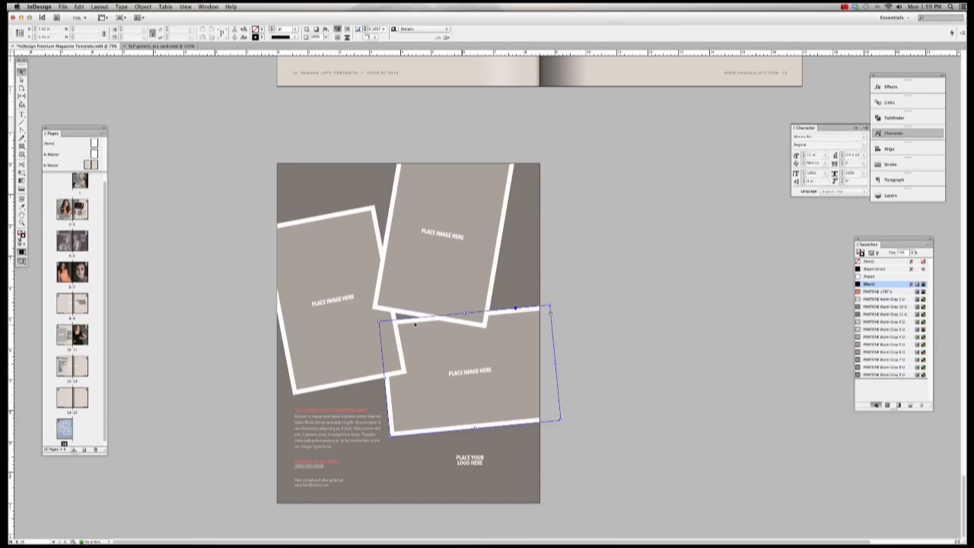
{"action": "left_click", "coordinate": [348, 309]}
{"action": "left_click", "coordinate": [417, 251], "text": "shift"}
{"action": "left_click", "coordinate": [470, 371]}
{"action": "left_click", "coordinate": [470, 371]}
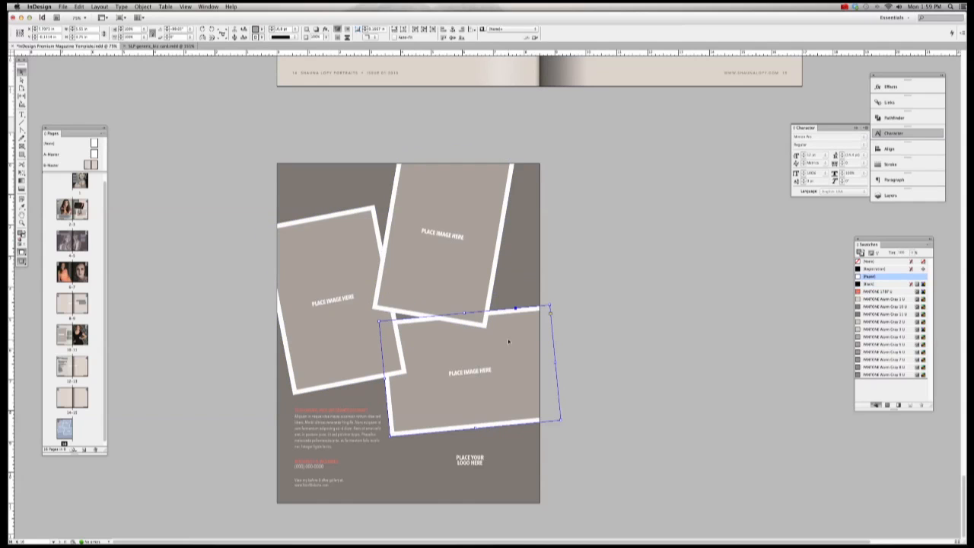
{"action": "left_click", "coordinate": [334, 300]}
{"action": "left_click", "coordinate": [470, 371]}
{"action": "left_click", "coordinate": [636, 327]}
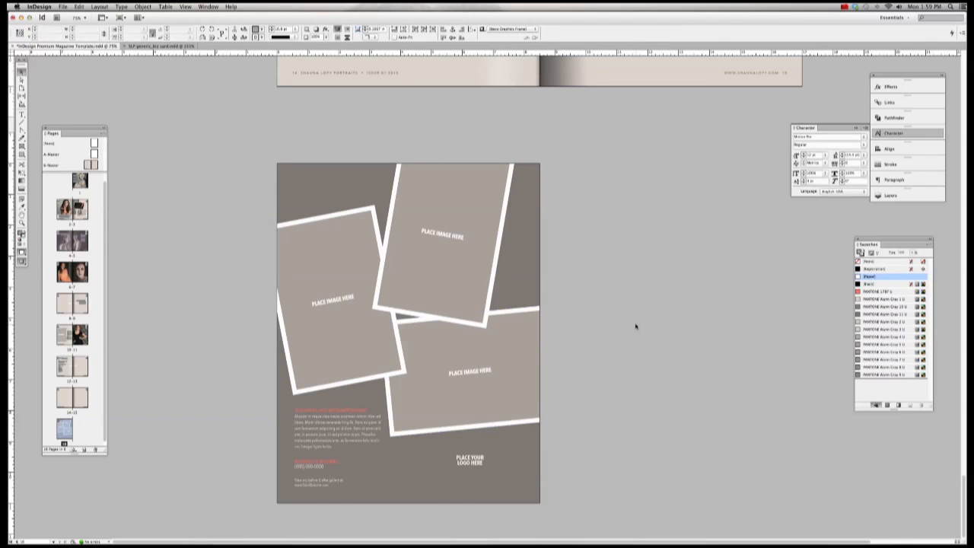
{"action": "left_click", "coordinate": [524, 333]}
{"action": "left_click", "coordinate": [143, 7]}
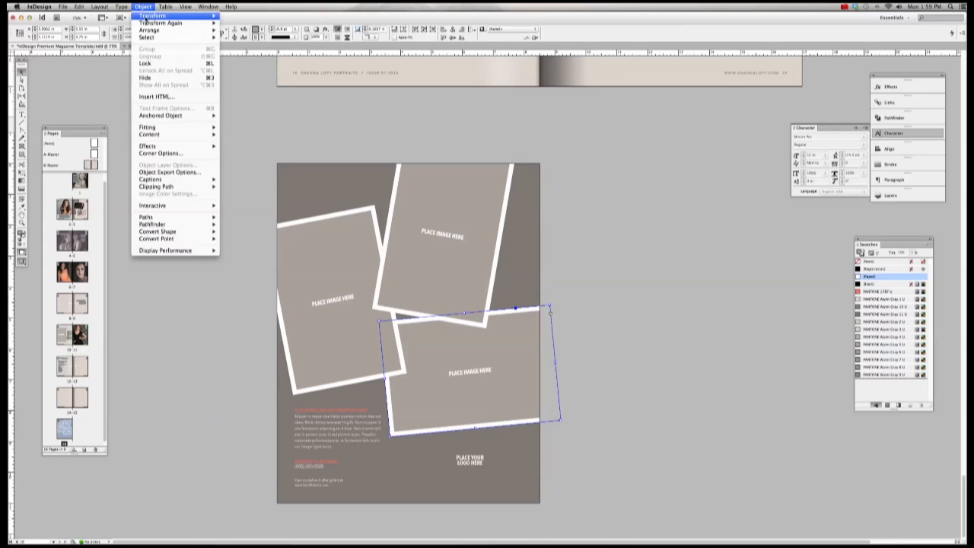
{"action": "mouse_move", "coordinate": [149, 32]}
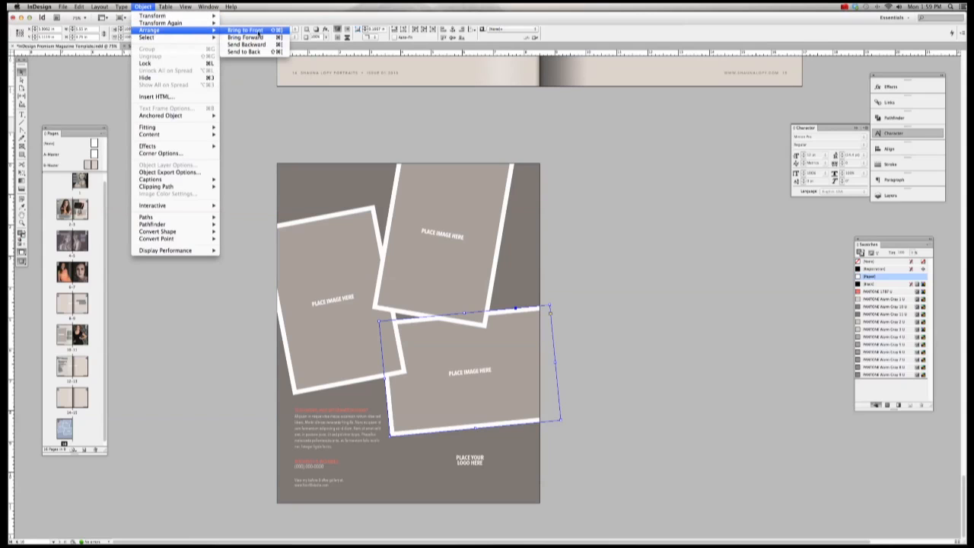
{"action": "left_click", "coordinate": [245, 30]}
Step: Try moving the top frame forward and undo it, then delete the PLACE YOUR LOGO HERE text
{"action": "left_click", "coordinate": [614, 335]}
{"action": "left_click", "coordinate": [493, 342]}
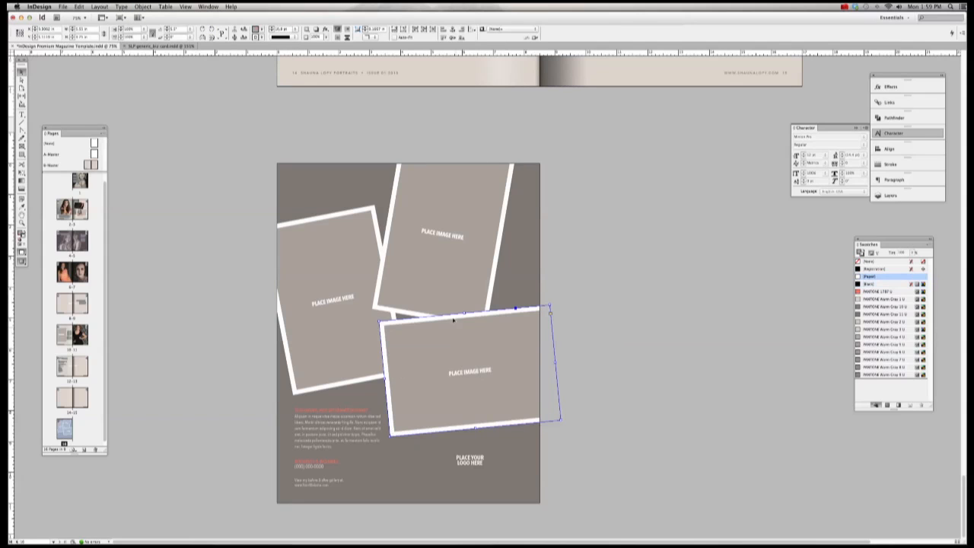
{"action": "left_click", "coordinate": [343, 314], "text": "shift"}
{"action": "left_click", "coordinate": [443, 234]}
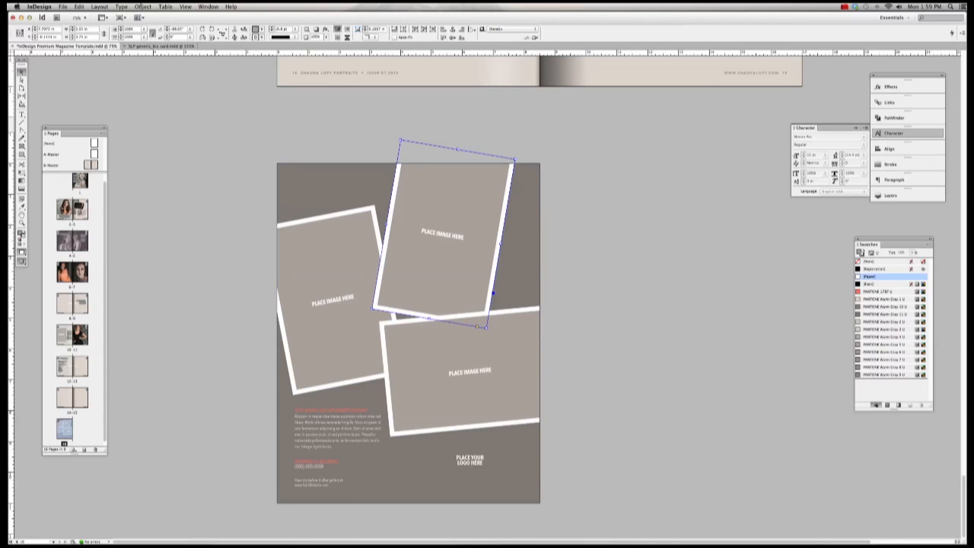
{"action": "left_click", "coordinate": [144, 6]}
{"action": "mouse_move", "coordinate": [150, 30]}
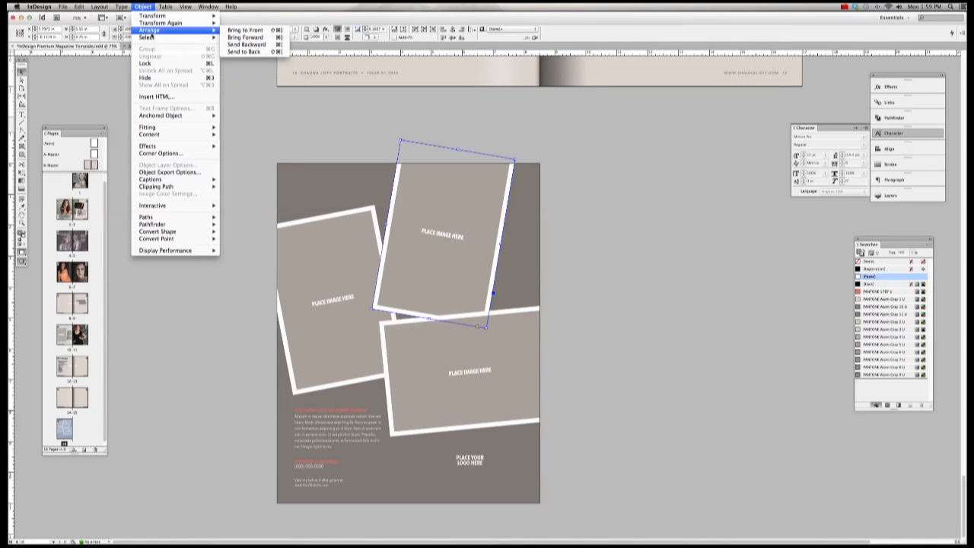
{"action": "left_click", "coordinate": [274, 37]}
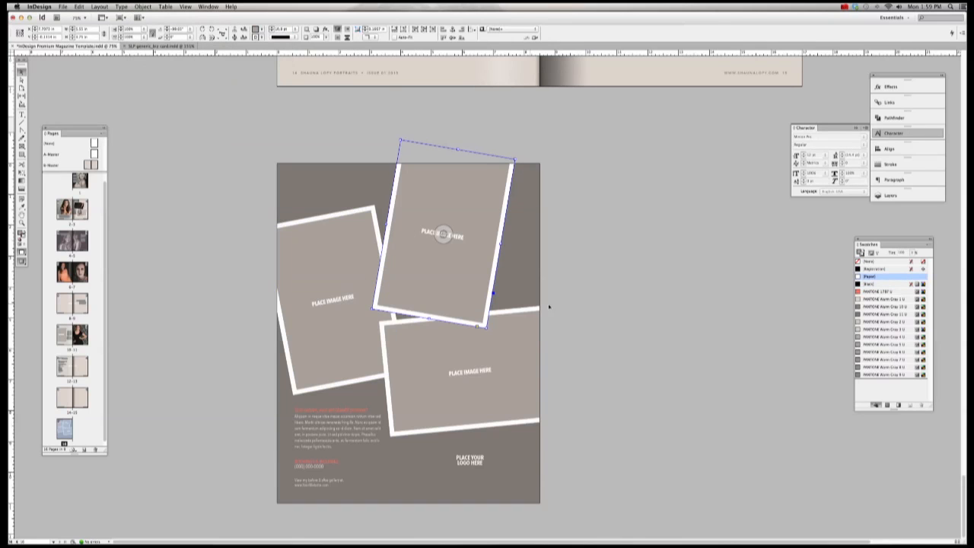
{"action": "key", "text": "super+z"}
{"action": "key", "text": "super+z"}
{"action": "key", "text": "super+z"}
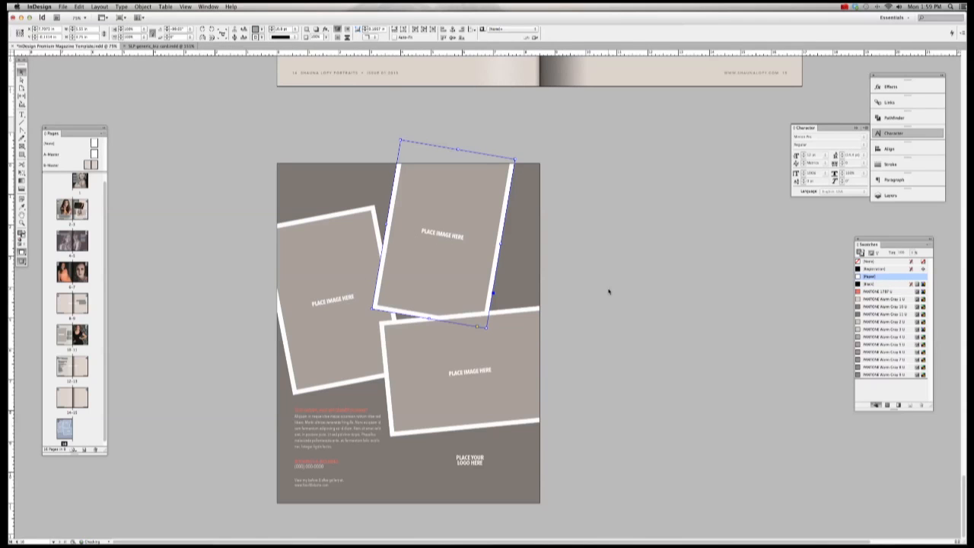
{"action": "left_click", "coordinate": [469, 459]}
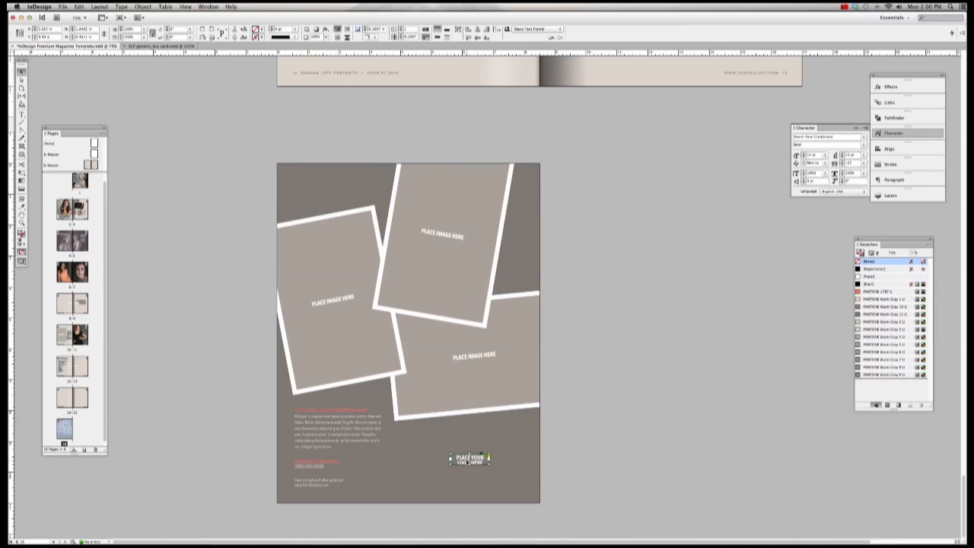
{"action": "key", "text": "Delete"}
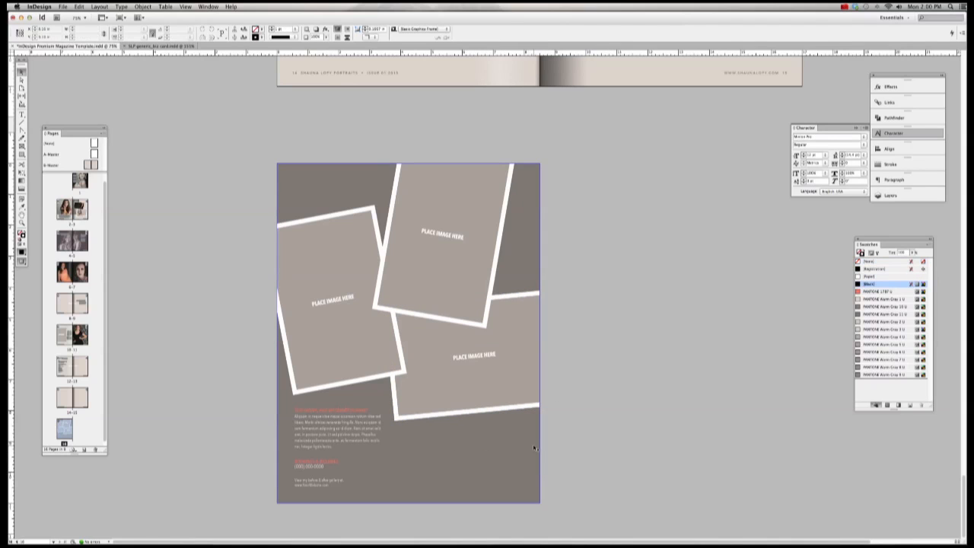
{"action": "left_click", "coordinate": [63, 6]}
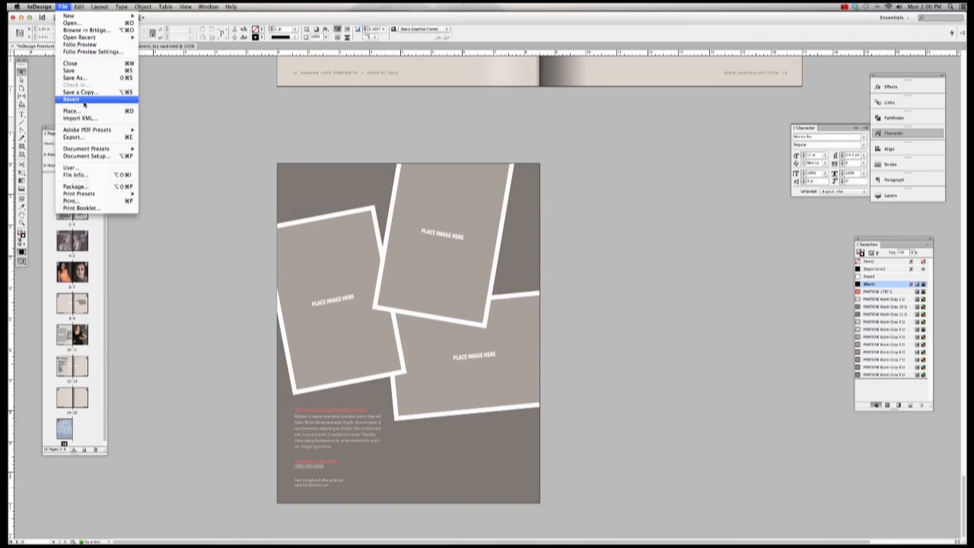
{"action": "left_click", "coordinate": [70, 111]}
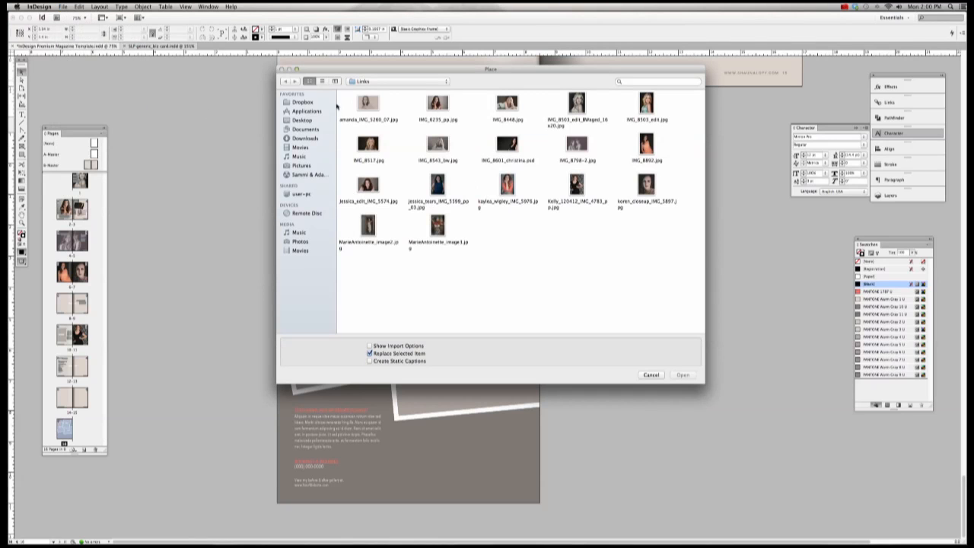
{"action": "left_click", "coordinate": [378, 81]}
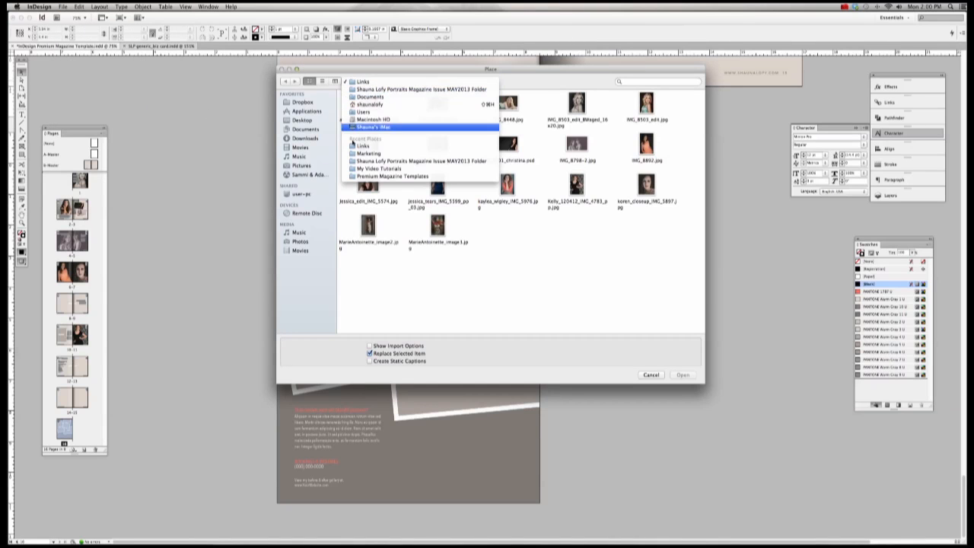
{"action": "left_click", "coordinate": [313, 151]}
{"action": "left_click", "coordinate": [302, 120]}
{"action": "scroll", "coordinate": [574, 220], "scroll_direction": "down", "scroll_amount": 5}
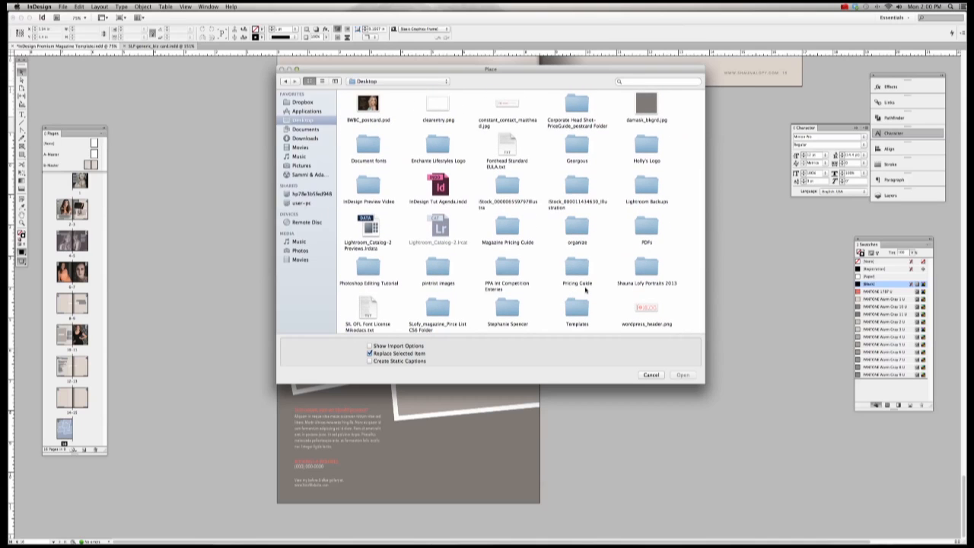
{"action": "double_click", "coordinate": [646, 266]}
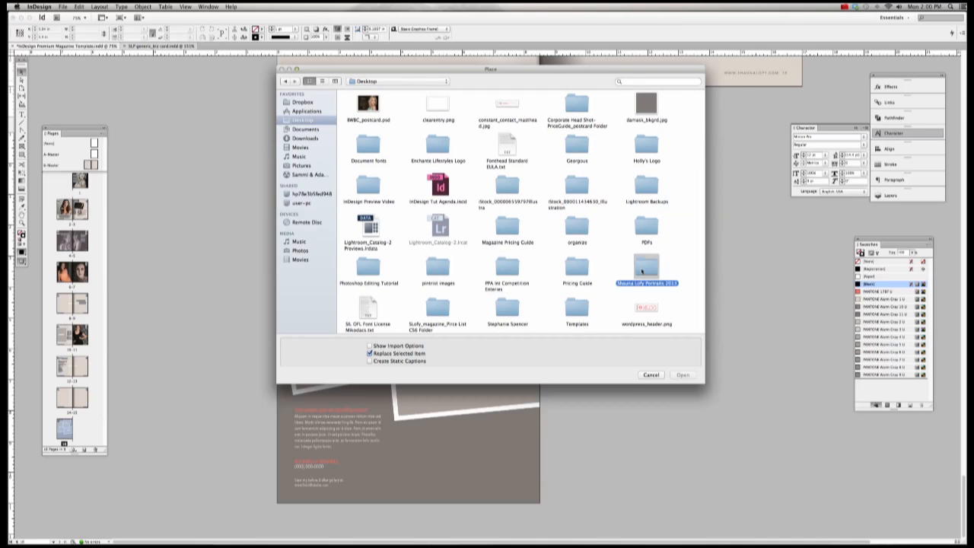
{"action": "double_click", "coordinate": [577, 226]}
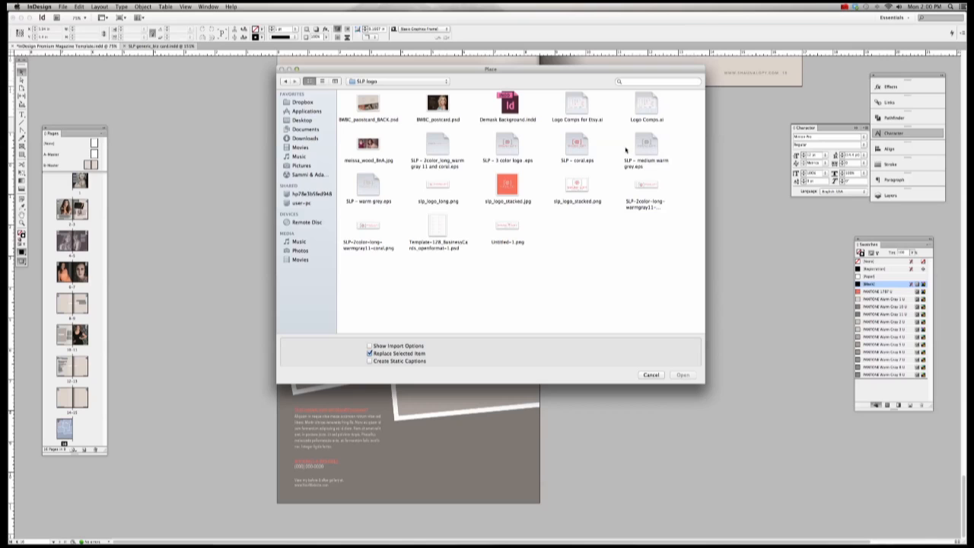
{"action": "double_click", "coordinate": [380, 188]}
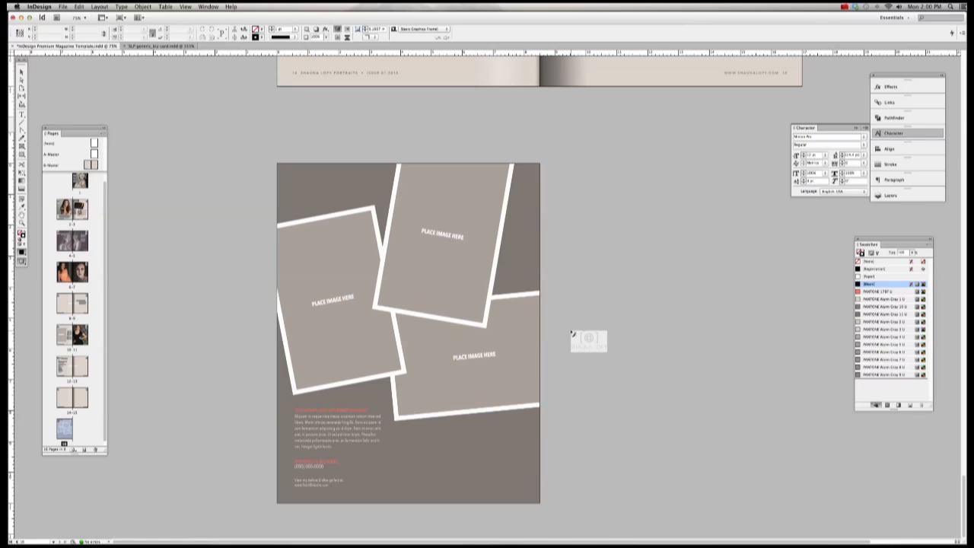
Step: Place the warm grey logo in a new frame and move it to the back page's lower right
{"action": "left_click", "coordinate": [446, 442]}
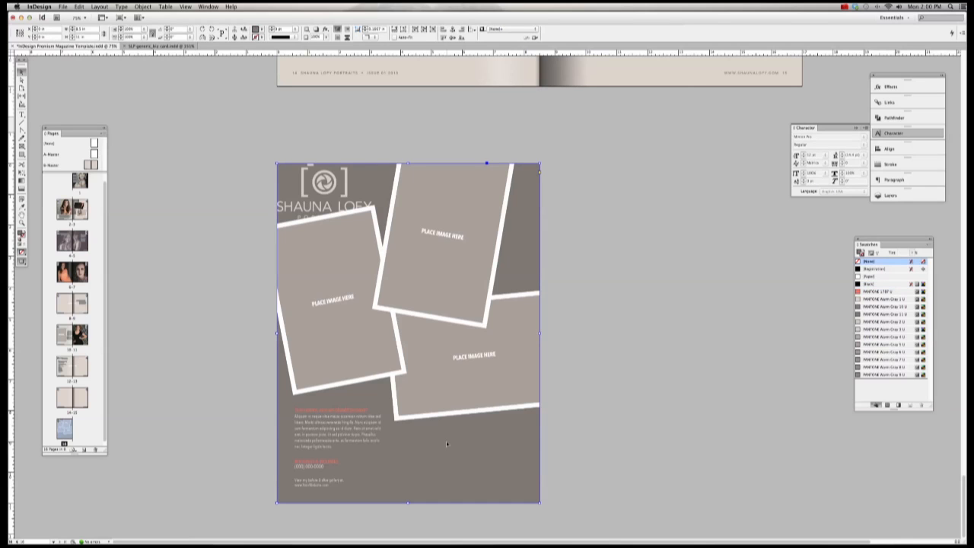
{"action": "key", "text": "cmd+z"}
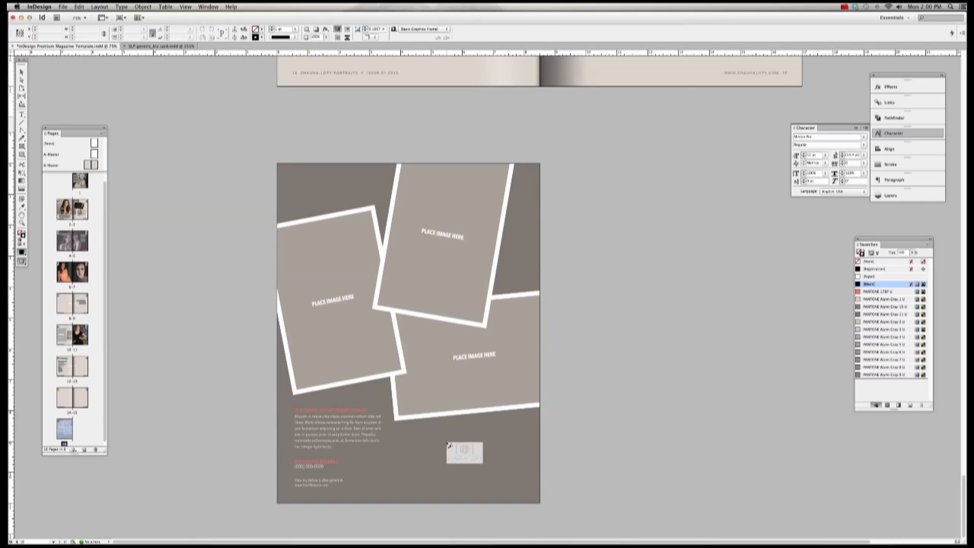
{"action": "left_click", "coordinate": [583, 432]}
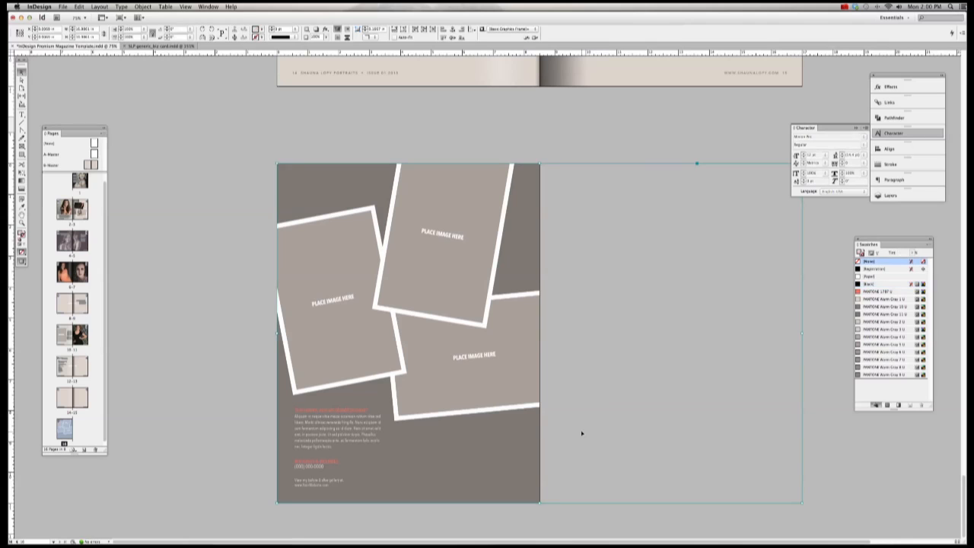
{"action": "key", "text": "super+z"}
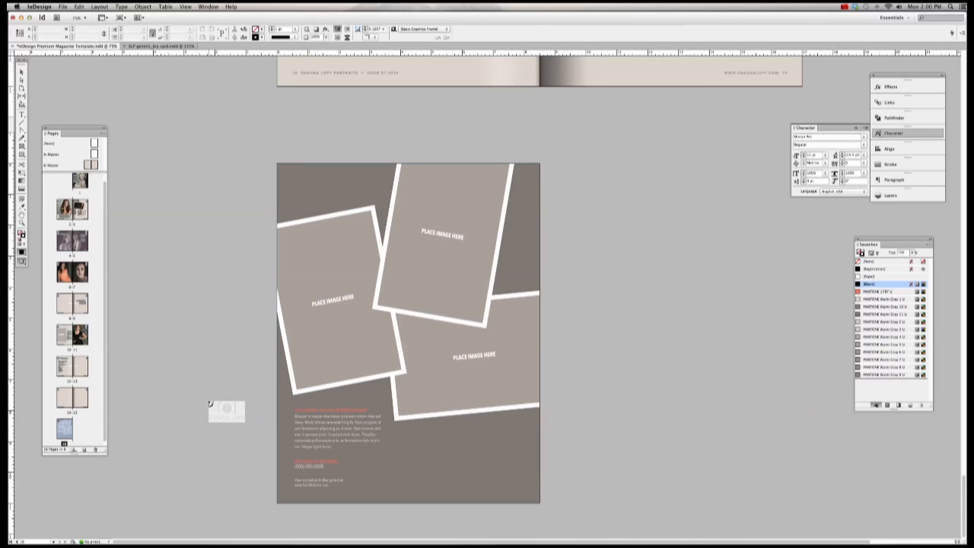
{"action": "left_click_drag", "start_coordinate": [205, 418], "coordinate": [282, 467]}
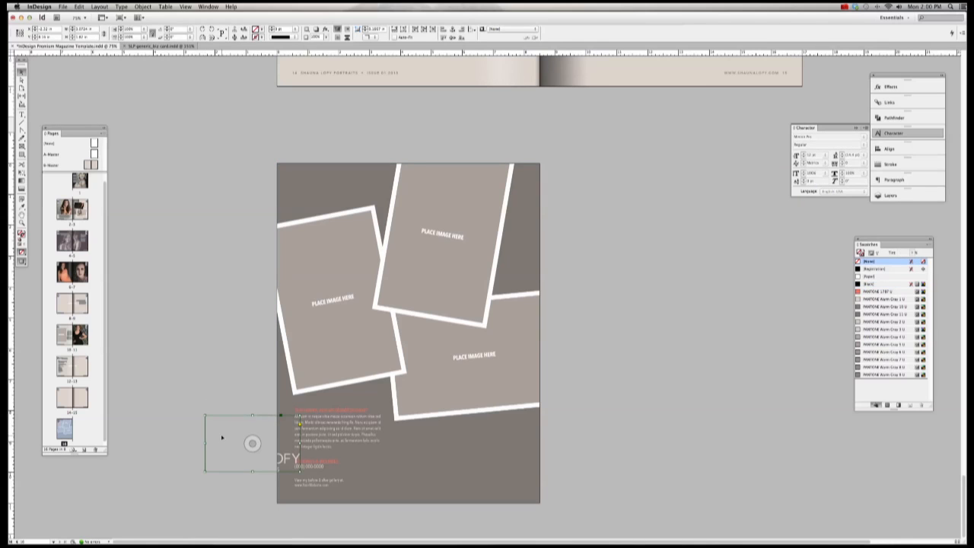
{"action": "left_click_drag", "start_coordinate": [338, 458], "coordinate": [467, 455]}
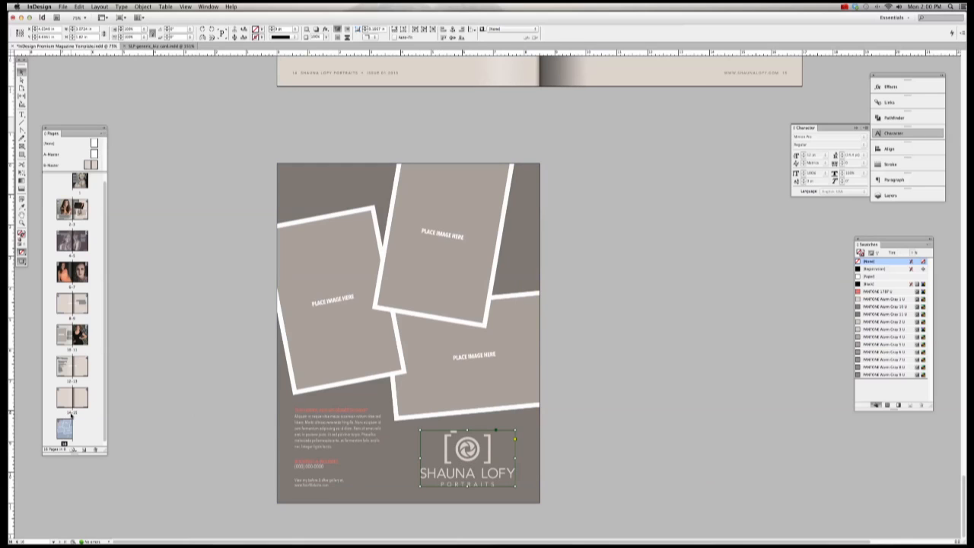
{"action": "key", "text": "w"}
{"action": "left_click", "coordinate": [227, 399]}
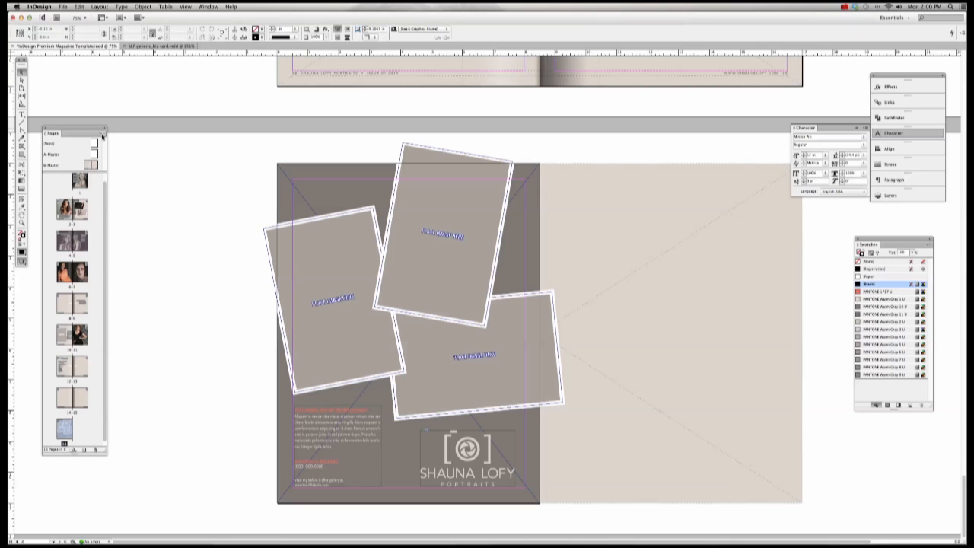
Step: Override all master page items on the collage spread and delete the empty spread-wide X-frame
{"action": "left_click", "coordinate": [102, 135]}
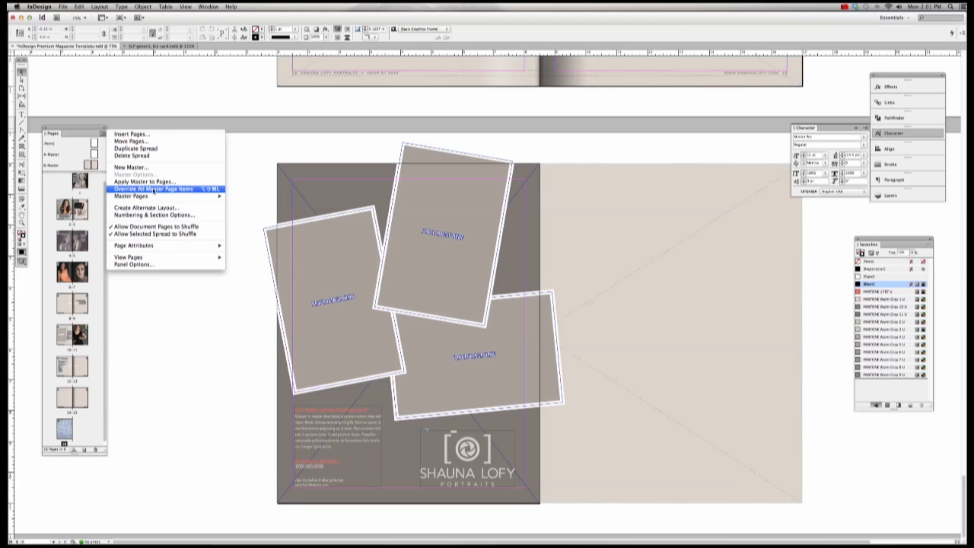
{"action": "left_click", "coordinate": [153, 190]}
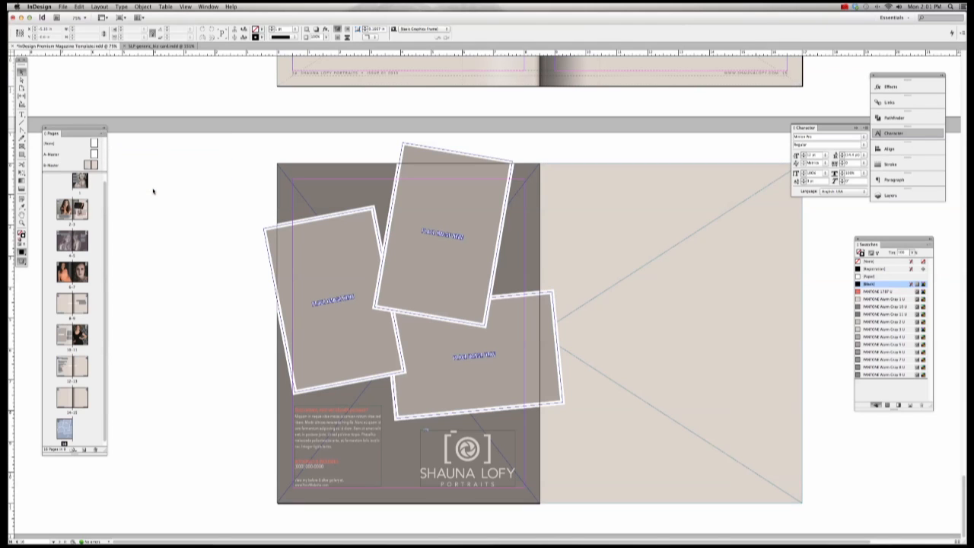
{"action": "left_click", "coordinate": [660, 263]}
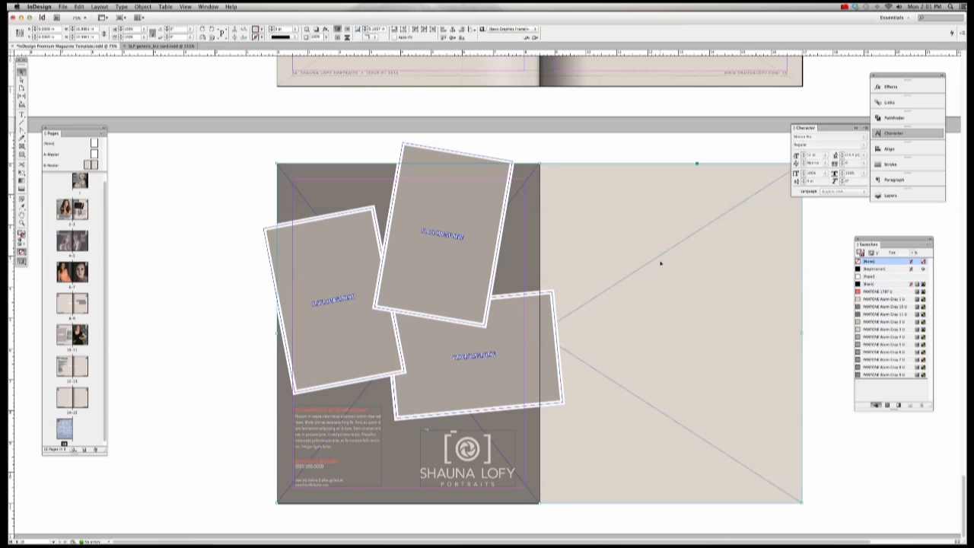
{"action": "key", "text": "Delete"}
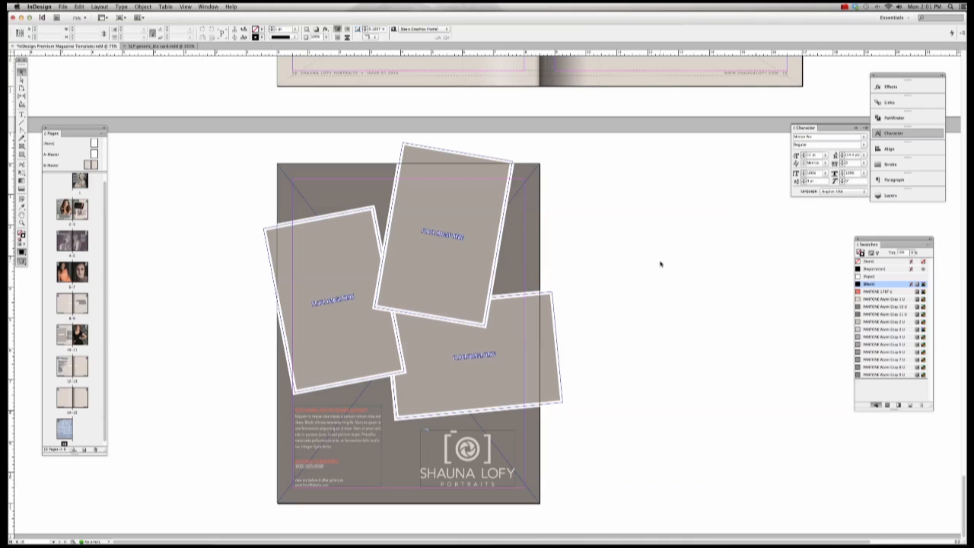
{"action": "key", "text": "w"}
{"action": "left_click", "coordinate": [468, 449]}
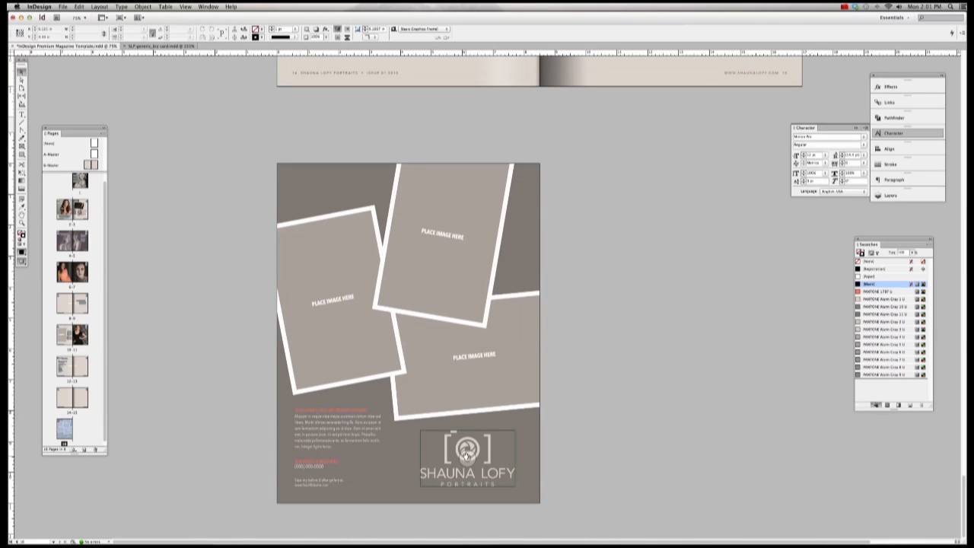
{"action": "left_click", "coordinate": [468, 449]}
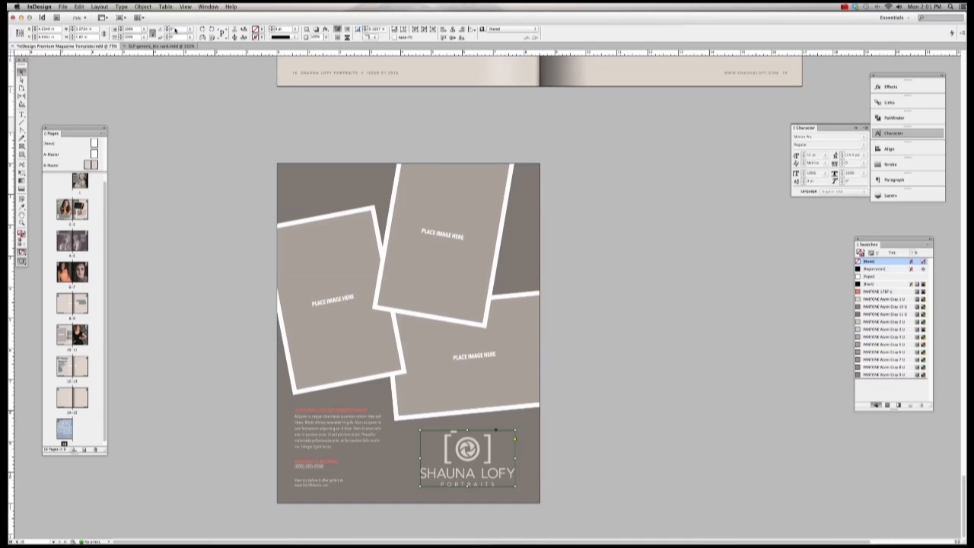
{"action": "left_click", "coordinate": [128, 29]}
{"action": "type", "text": "75"}
{"action": "key", "text": "Return"}
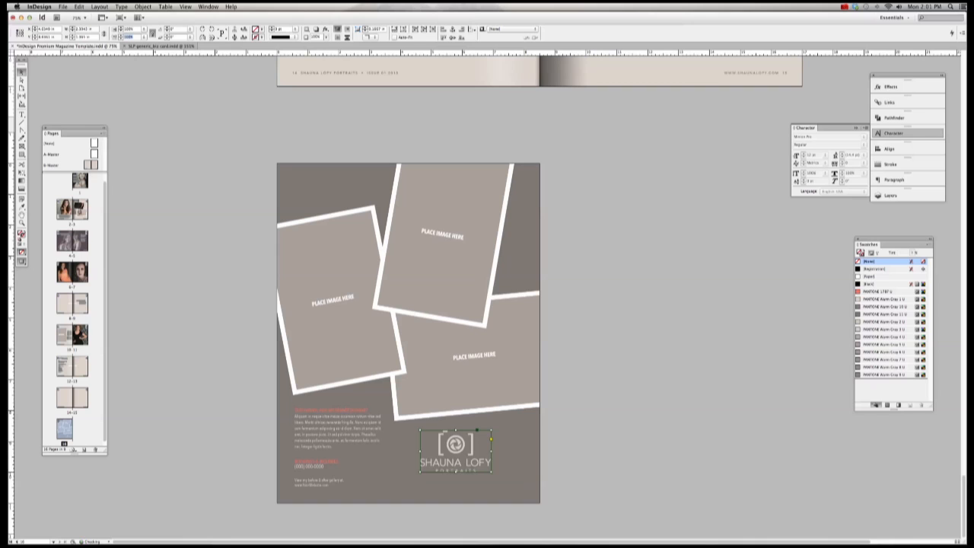
{"action": "left_click", "coordinate": [574, 455]}
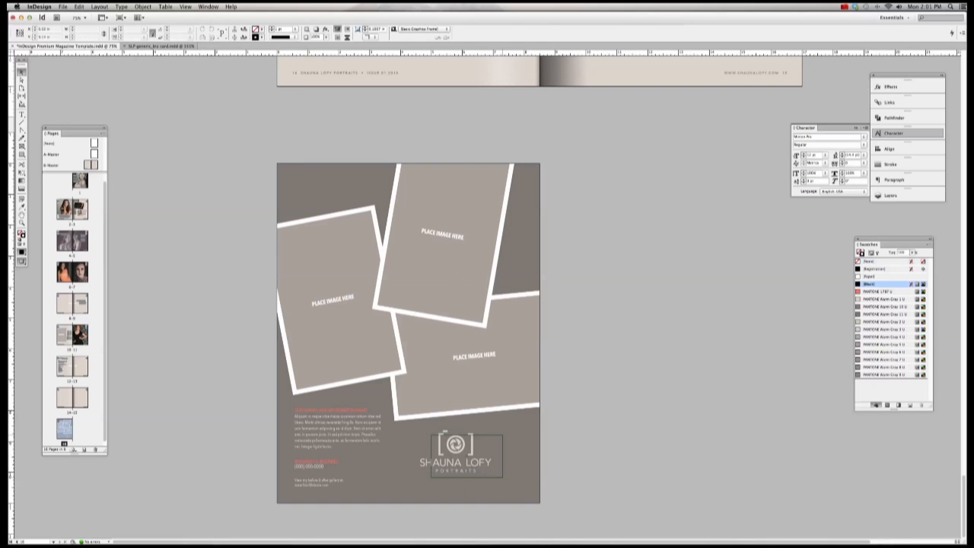
{"action": "key", "text": "ctrl+z"}
{"action": "key", "text": "ctrl+z"}
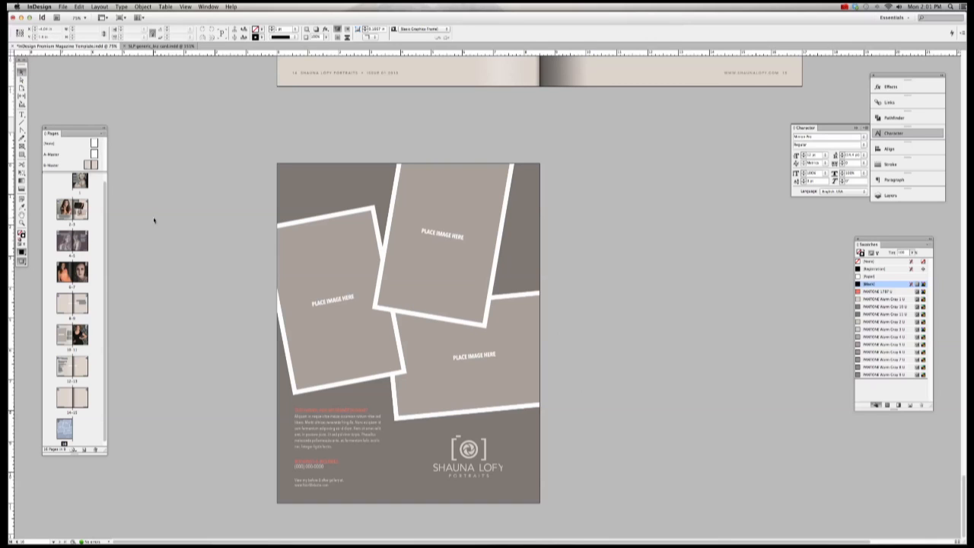
Step: Launch Adobe Illustrator and open SLP - 3 color logo.eps
{"action": "mouse_move", "coordinate": [385, 536]}
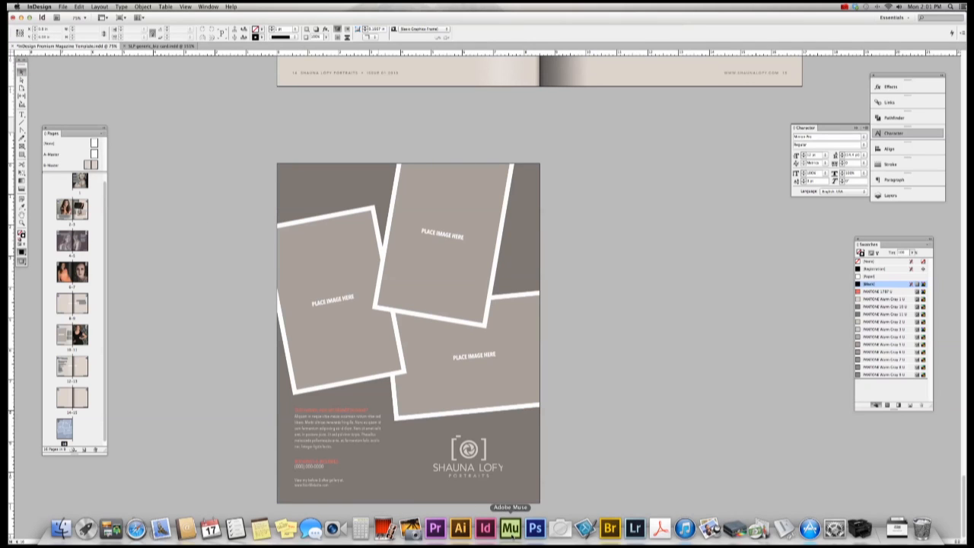
{"action": "left_click", "coordinate": [459, 529]}
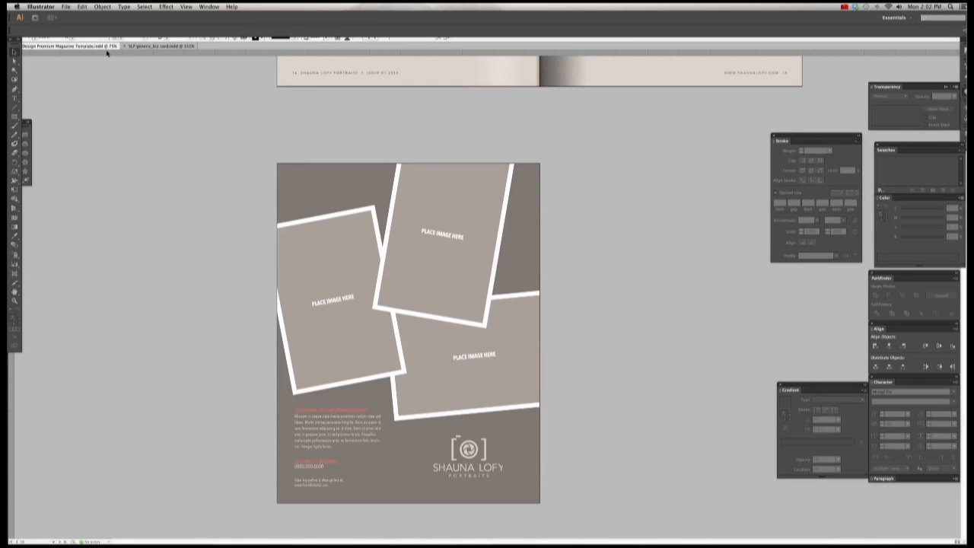
{"action": "left_click", "coordinate": [66, 6]}
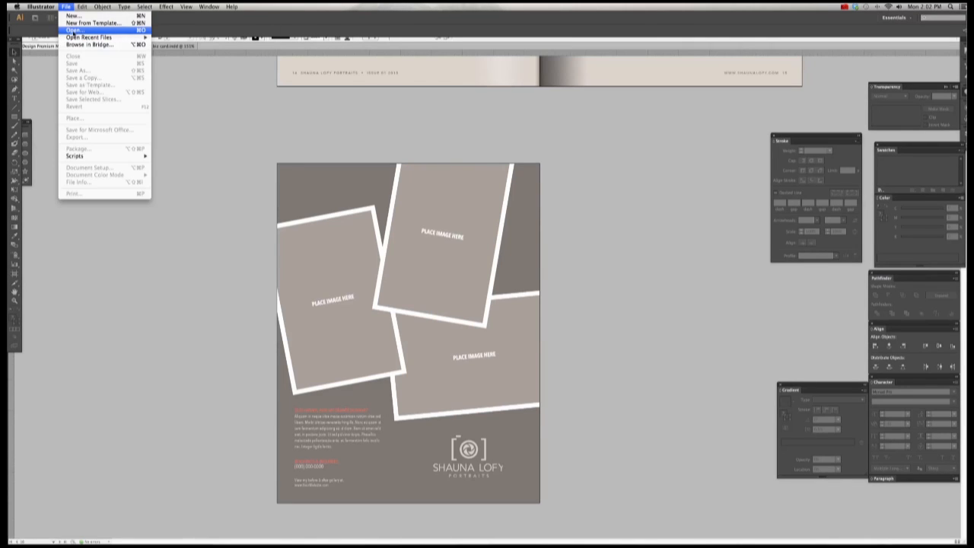
{"action": "left_click", "coordinate": [74, 31]}
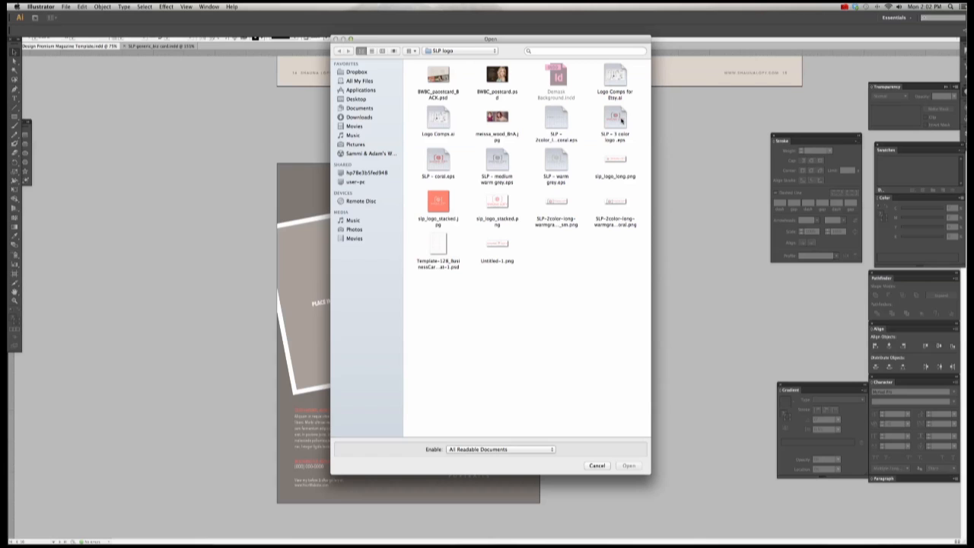
{"action": "double_click", "coordinate": [621, 120]}
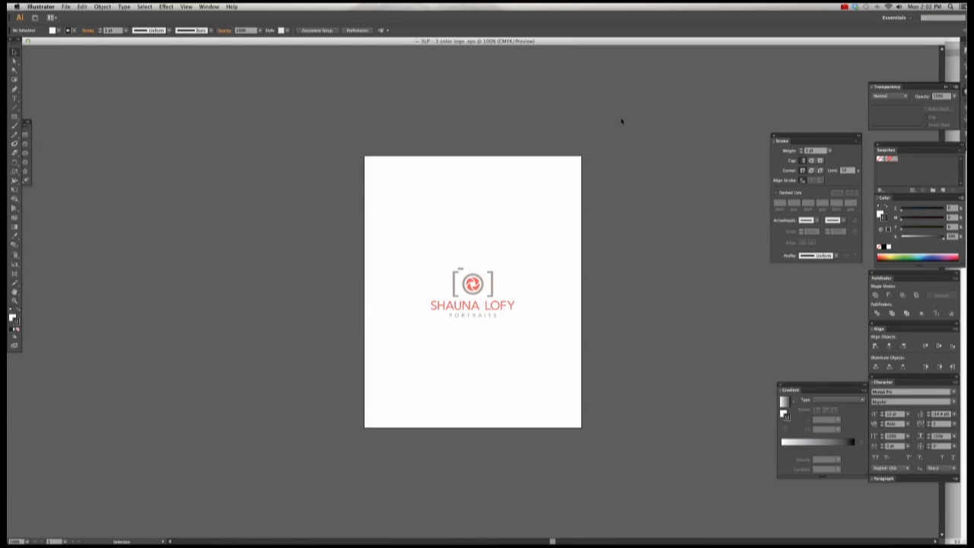
Step: Inspect the logo by selecting the whole group and a single camera-lens path
{"action": "left_click", "coordinate": [497, 283]}
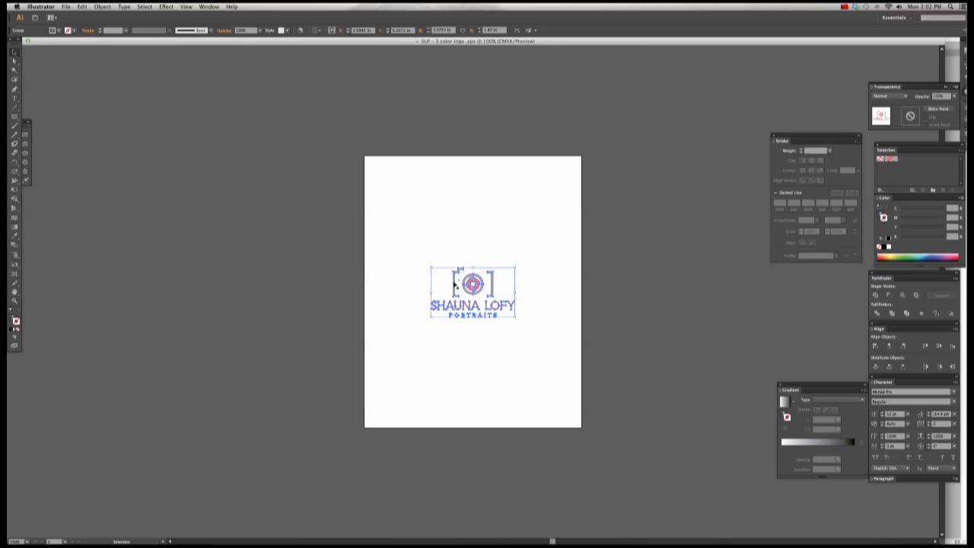
{"action": "left_click", "coordinate": [422, 261]}
{"action": "left_click_drag", "start_coordinate": [414, 251], "coordinate": [543, 346]}
{"action": "left_click", "coordinate": [520, 315]}
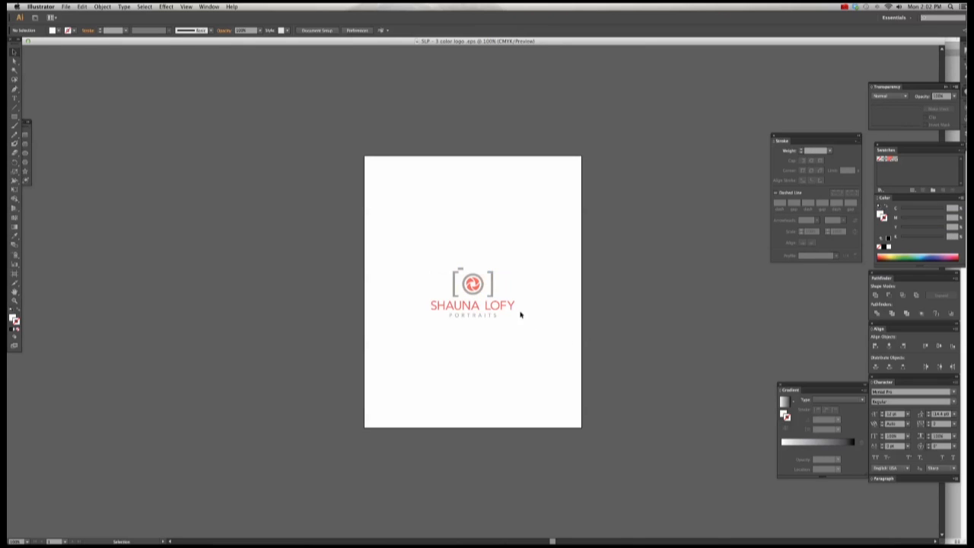
{"action": "left_click_drag", "start_coordinate": [528, 329], "coordinate": [414, 245]}
{"action": "left_click", "coordinate": [563, 256]}
{"action": "left_click", "coordinate": [474, 284]}
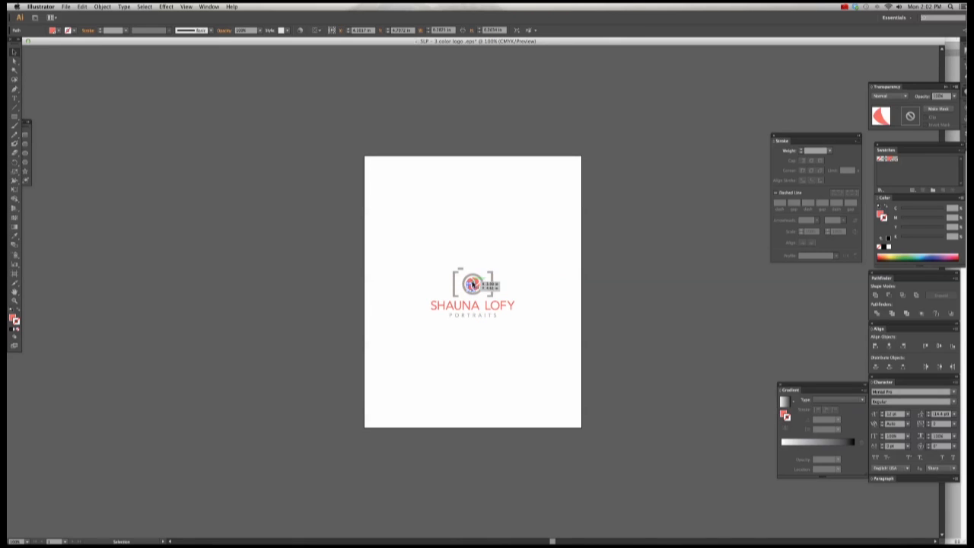
{"action": "left_click", "coordinate": [470, 247]}
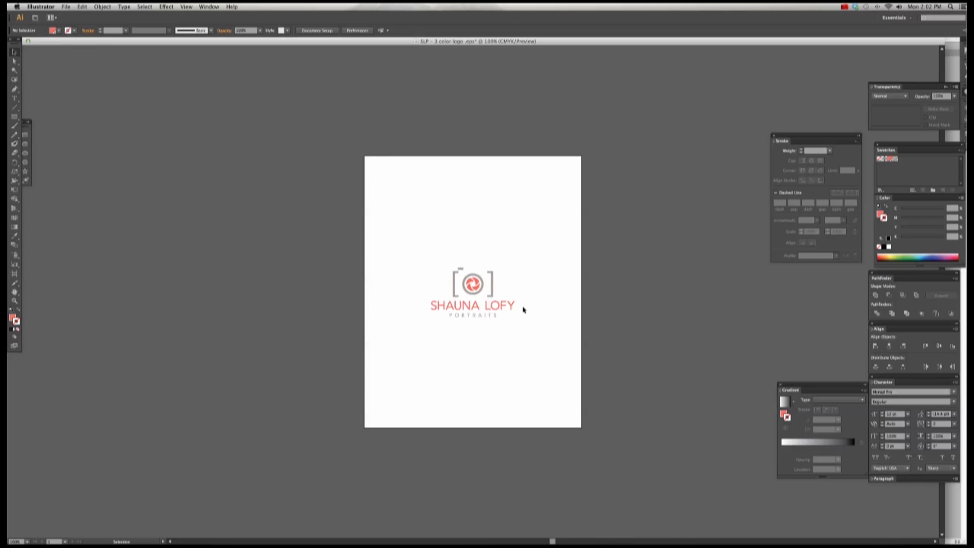
Step: Marquee-select the entire camera logo in Illustrator, then bring the InDesign magazine template forward
{"action": "left_click_drag", "start_coordinate": [392, 235], "coordinate": [550, 337]}
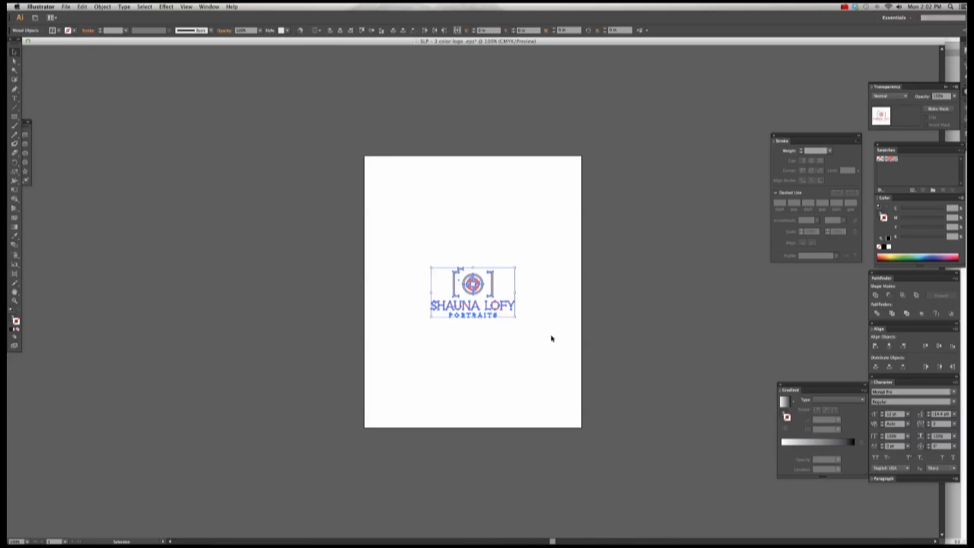
{"action": "left_click", "coordinate": [549, 325]}
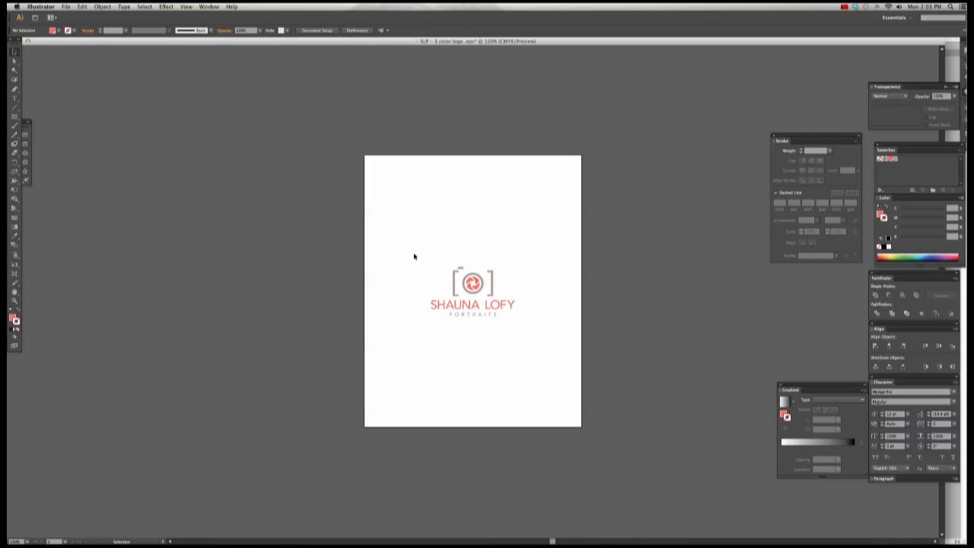
{"action": "left_click", "coordinate": [14, 52]}
{"action": "left_click_drag", "start_coordinate": [406, 247], "coordinate": [556, 346]}
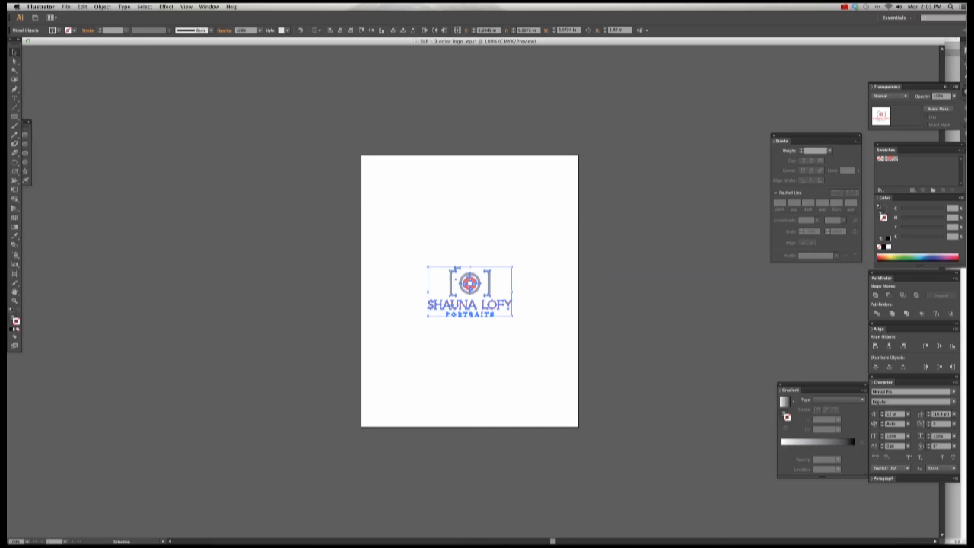
{"action": "mouse_move", "coordinate": [438, 535]}
{"action": "left_click", "coordinate": [485, 528]}
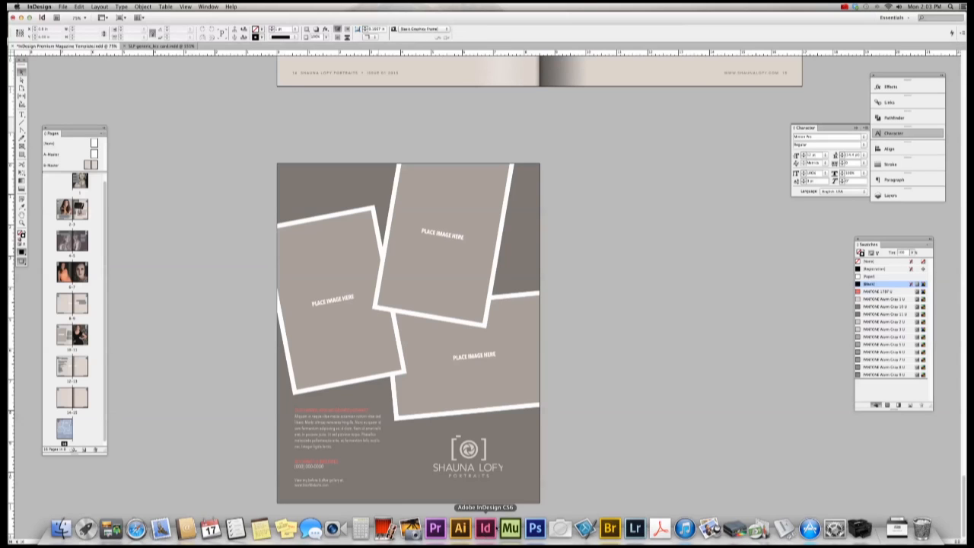
Step: Replace the back page's old logo with the pasted Illustrator logo, placed bottom-right and ungrouped
{"action": "left_click", "coordinate": [478, 455]}
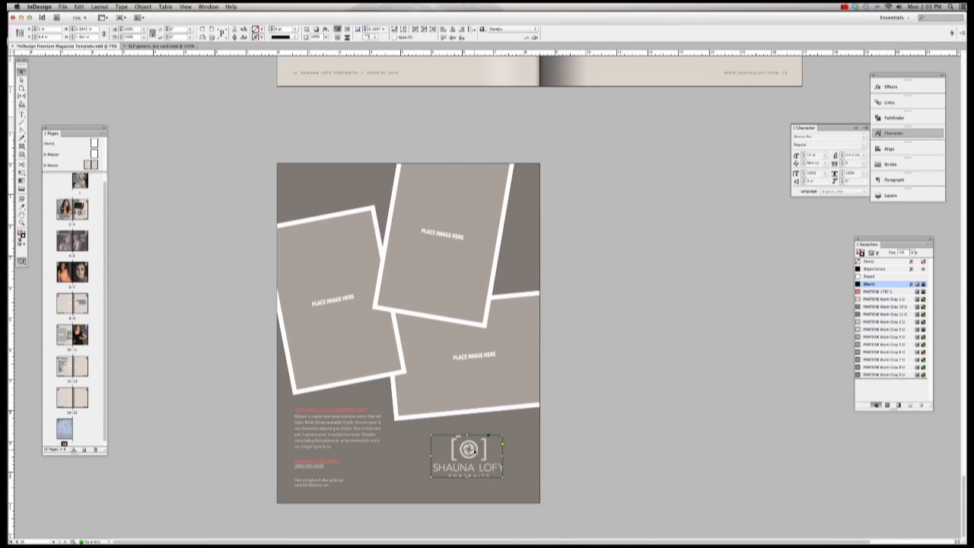
{"action": "key", "text": "Delete"}
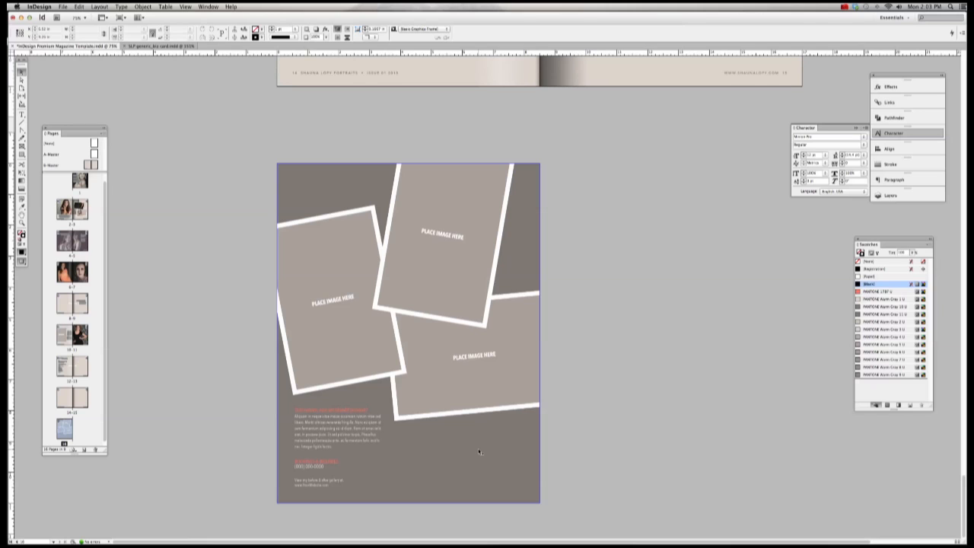
{"action": "key", "text": "super+v"}
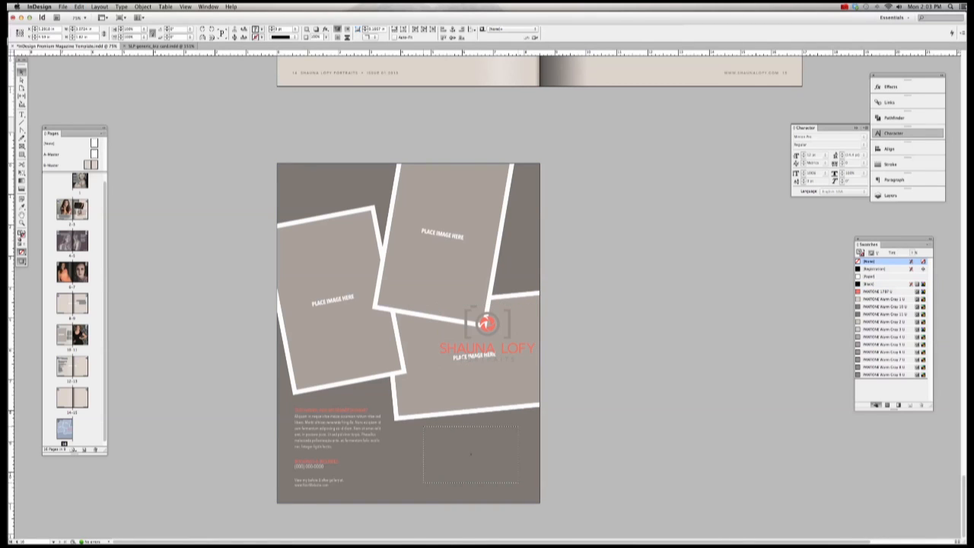
{"action": "left_click_drag", "start_coordinate": [496, 328], "coordinate": [482, 449]}
{"action": "key", "text": "super+shift+g"}
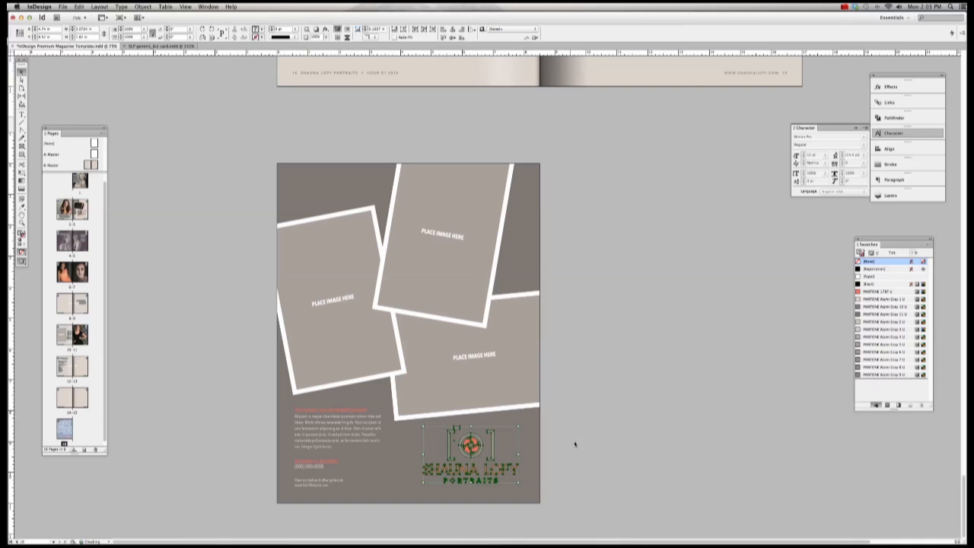
{"action": "left_click", "coordinate": [574, 443]}
Step: Recolour the logo's brackets with PANTONE Warm Gray 2 U and 7 U swatches, removing the stroke
{"action": "left_click", "coordinate": [491, 456]}
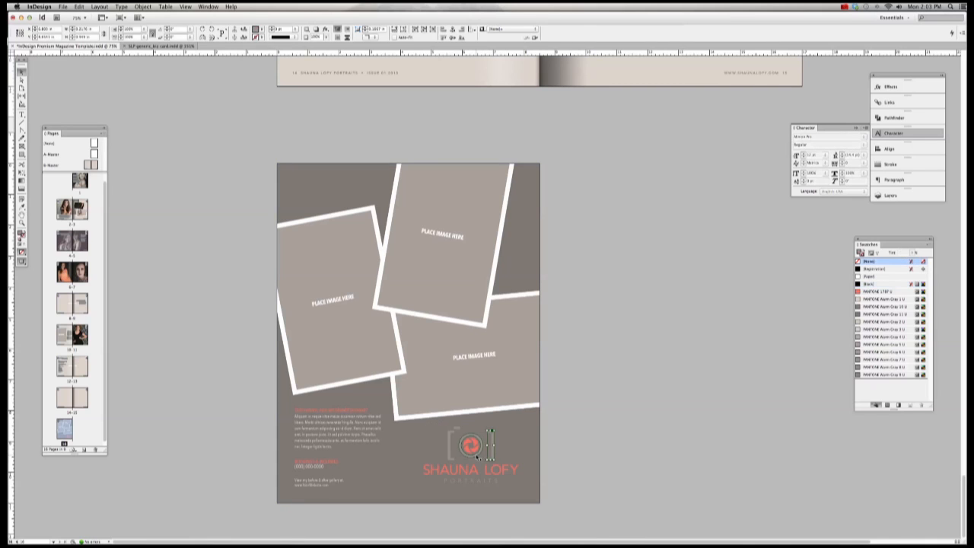
{"action": "left_click", "coordinate": [450, 445]}
{"action": "left_click", "coordinate": [491, 443]}
{"action": "left_click", "coordinate": [471, 446]}
{"action": "left_click", "coordinate": [471, 446]}
{"action": "left_click", "coordinate": [453, 432]}
{"action": "left_click", "coordinate": [475, 437]}
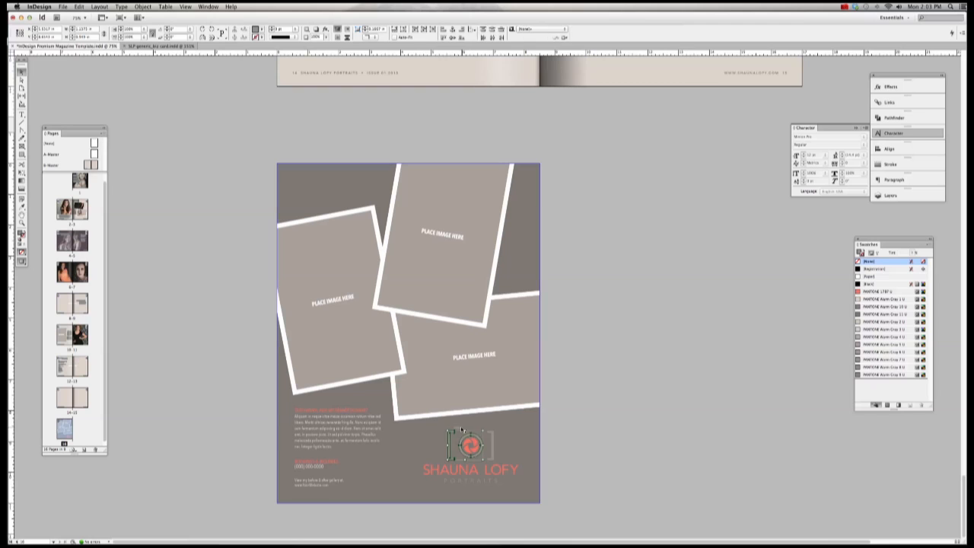
{"action": "left_click", "coordinate": [491, 434], "text": "shift"}
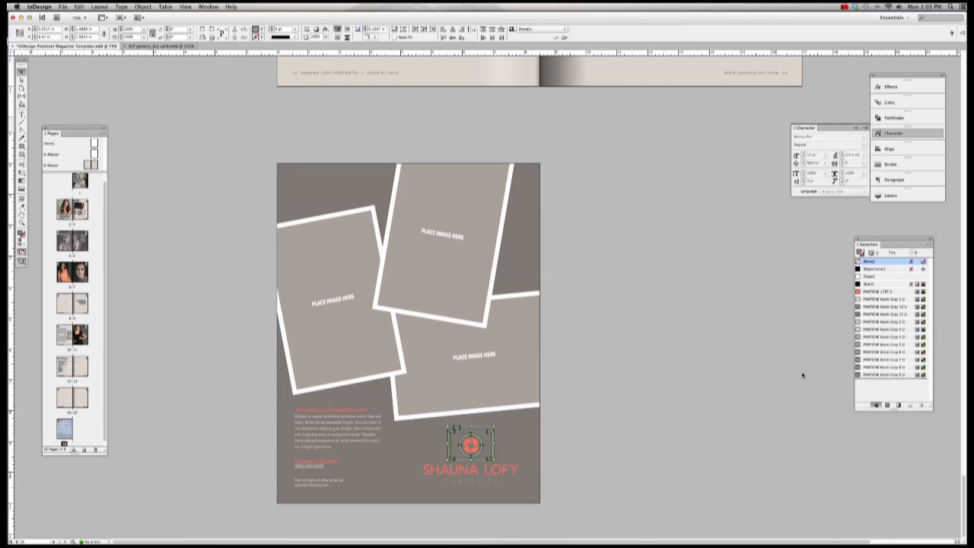
{"action": "left_click", "coordinate": [879, 323]}
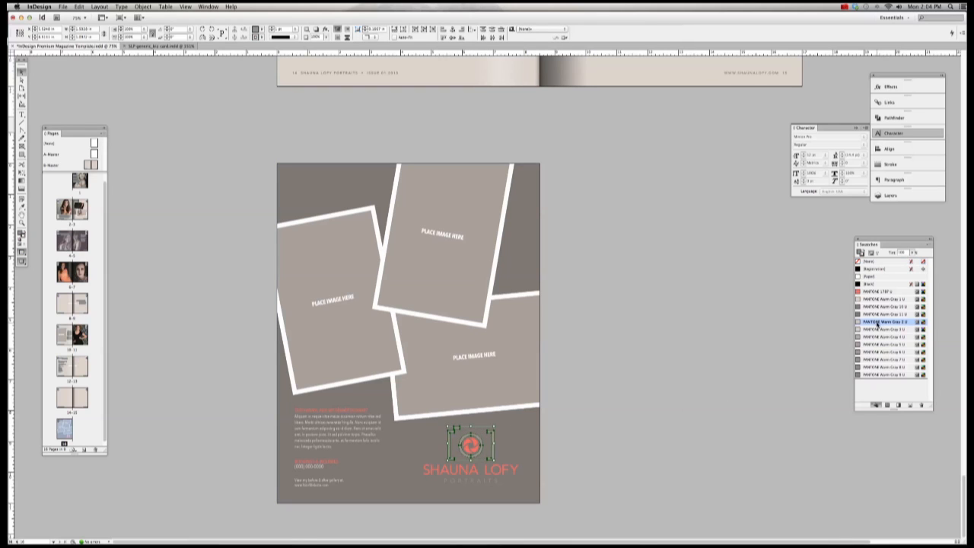
{"action": "left_click", "coordinate": [868, 262]}
{"action": "left_click", "coordinate": [859, 252]}
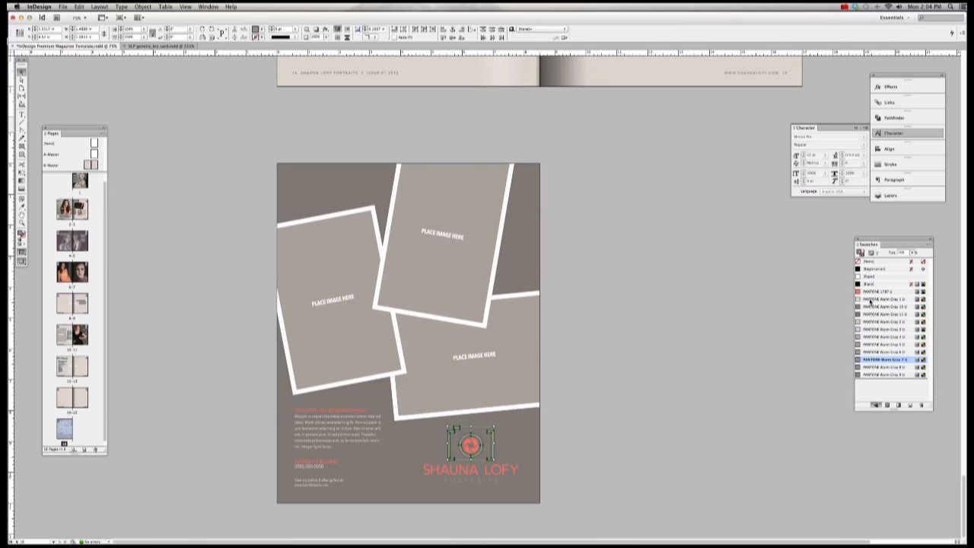
{"action": "left_click", "coordinate": [728, 328]}
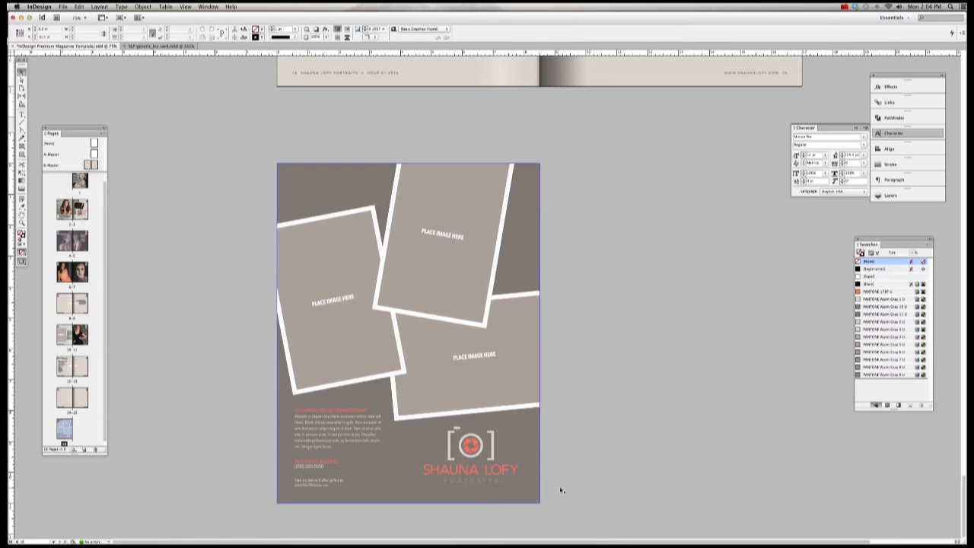
{"action": "left_click_drag", "start_coordinate": [561, 490], "coordinate": [529, 483]}
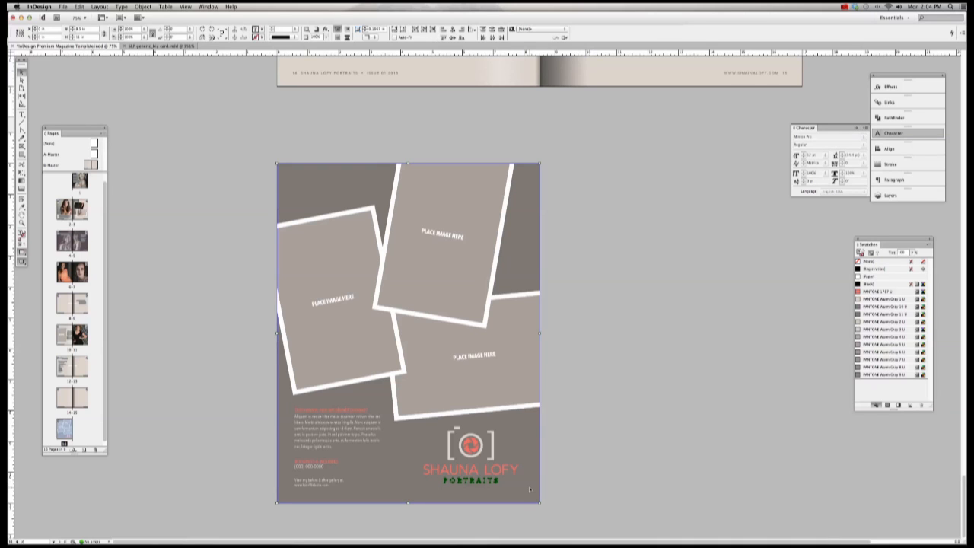
Step: Group the PORTRAITS lettering and colour it PANTONE Warm Gray 1 U
{"action": "scroll", "coordinate": [528, 489], "scroll_direction": "right", "scroll_amount": 3}
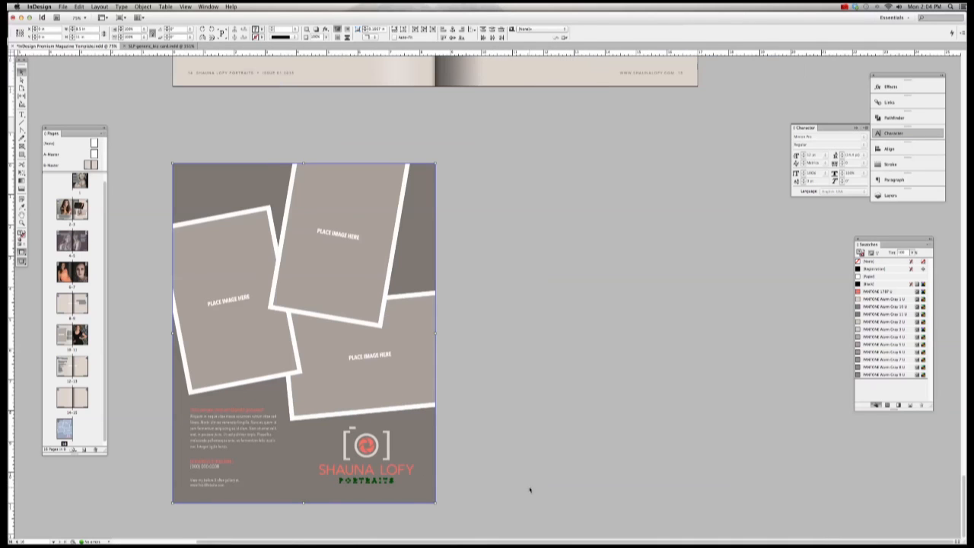
{"action": "left_click", "coordinate": [424, 492], "text": "shift"}
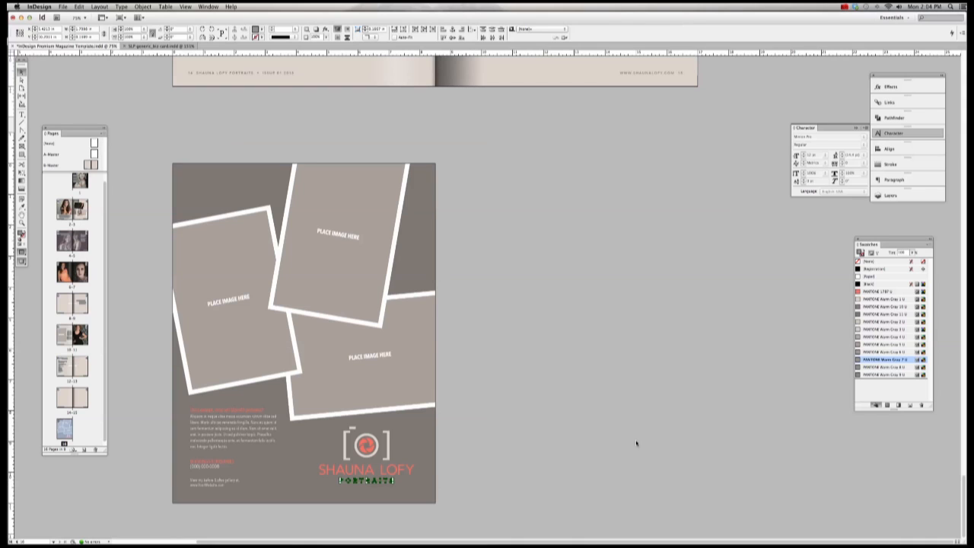
{"action": "key", "text": "super+g"}
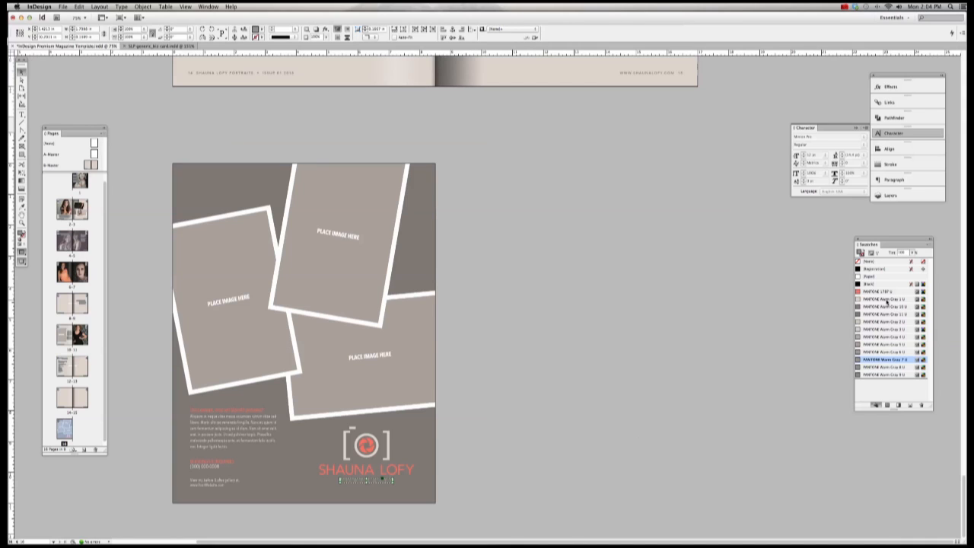
{"action": "left_click", "coordinate": [885, 300]}
{"action": "left_click", "coordinate": [458, 461]}
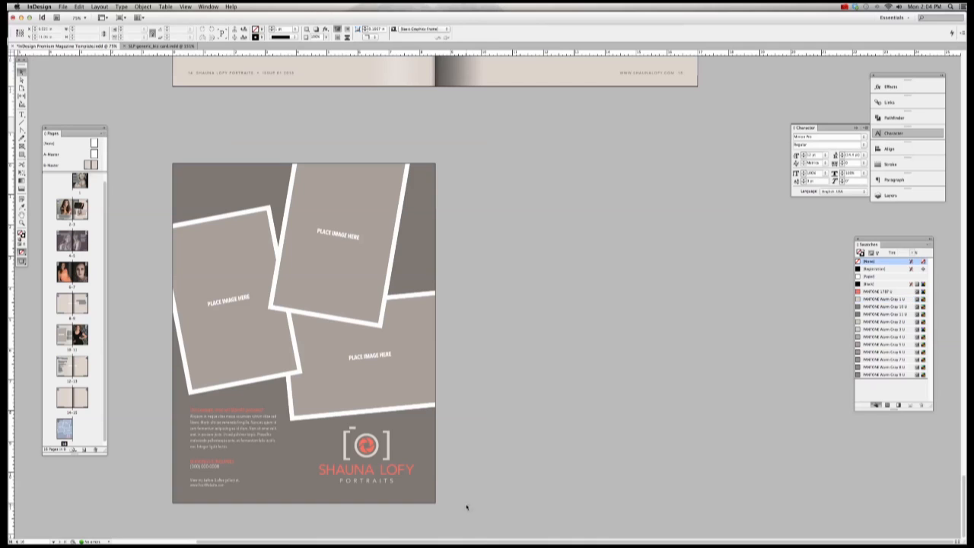
Step: Select the logo elements and shrink them two steps with Cmd+Alt+comma
{"action": "left_click_drag", "start_coordinate": [467, 507], "coordinate": [310, 423]}
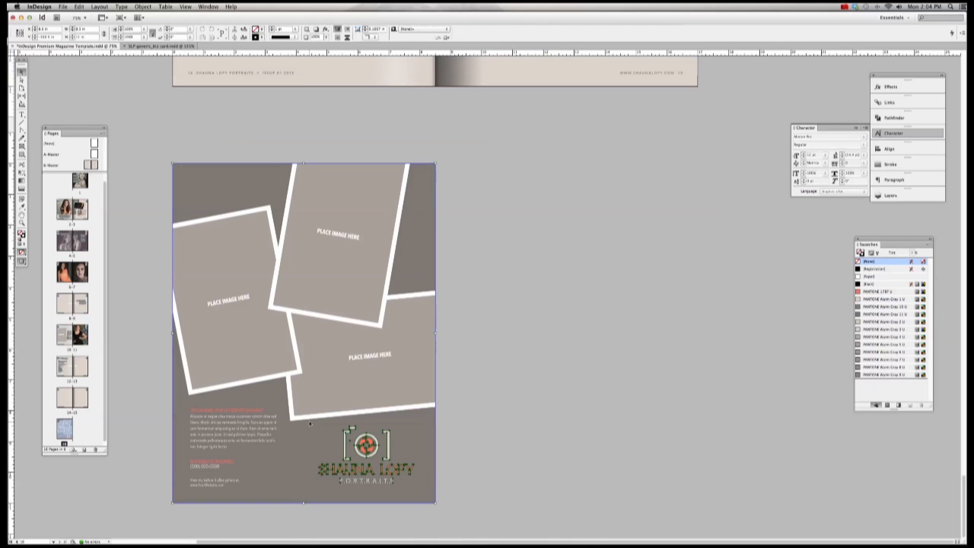
{"action": "left_click", "coordinate": [431, 453], "text": "shift"}
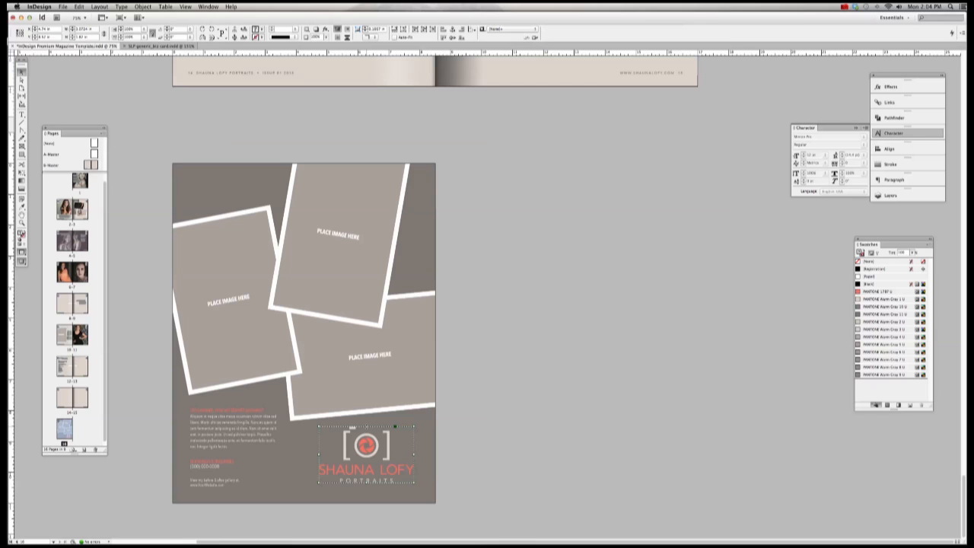
{"action": "key", "text": "super+alt+comma"}
{"action": "key", "text": "super+alt+comma"}
{"action": "key", "text": "super+alt+comma"}
{"action": "key", "text": "super+alt+comma"}
{"action": "key", "text": "super+alt+comma"}
{"action": "key", "text": "super+alt+comma"}
{"action": "key", "text": "super+alt+comma"}
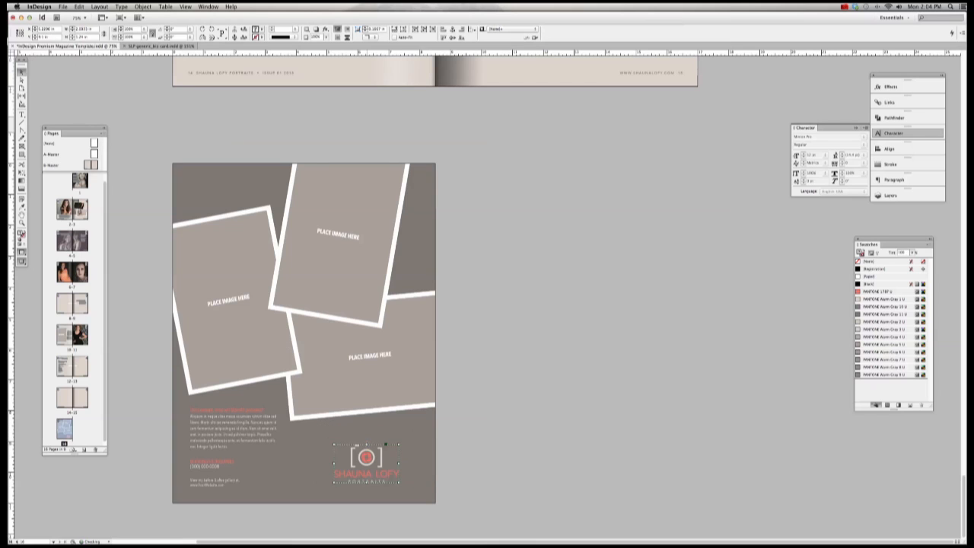
{"action": "key", "text": "super+alt+comma"}
{"action": "left_click", "coordinate": [513, 452]}
{"action": "scroll", "coordinate": [514, 452], "scroll_direction": "left", "scroll_amount": 4}
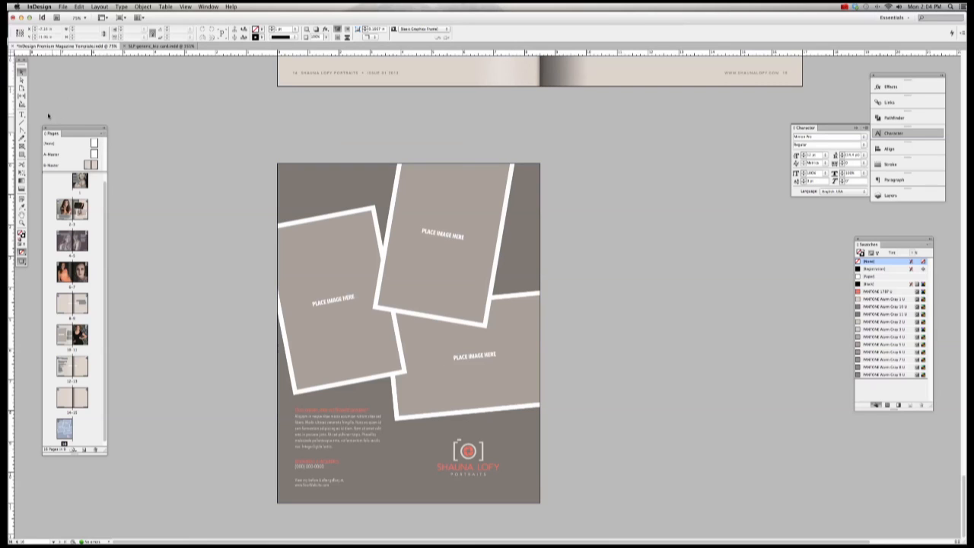
Step: Switch back to the Illustrator logo file
{"action": "left_click", "coordinate": [21, 114]}
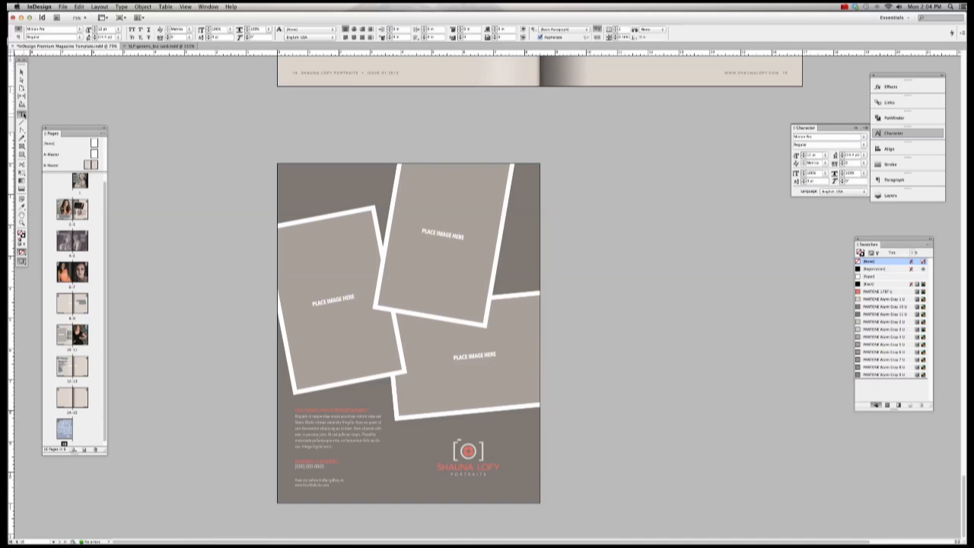
{"action": "left_click", "coordinate": [21, 154]}
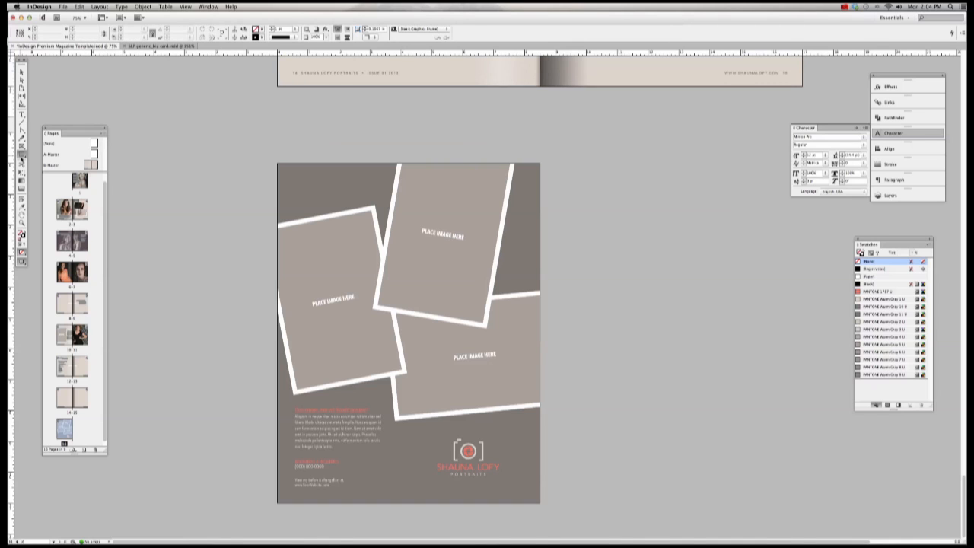
{"action": "left_click", "coordinate": [460, 528]}
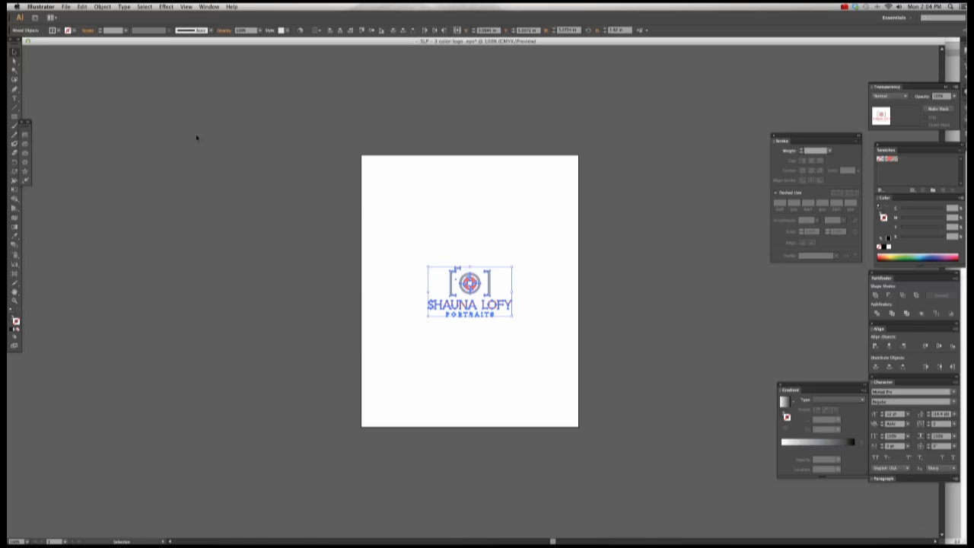
{"action": "left_click", "coordinate": [46, 119]}
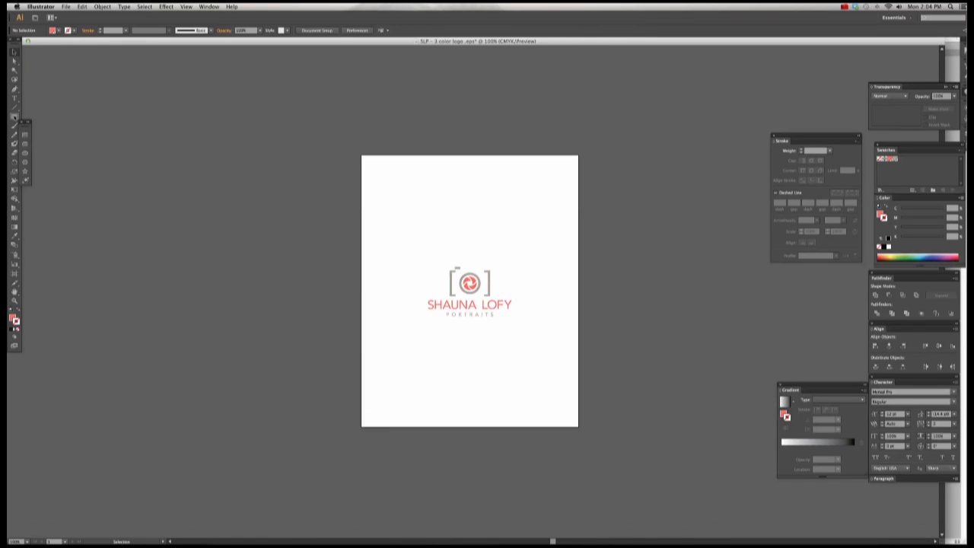
{"action": "left_click", "coordinate": [25, 134]}
{"action": "mouse_move", "coordinate": [400, 171]}
{"action": "left_mouse_down"}
{"action": "mouse_move", "coordinate": [429, 195]}
{"action": "mouse_move", "coordinate": [502, 214]}
{"action": "left_mouse_up"}
{"action": "left_click", "coordinate": [25, 152]}
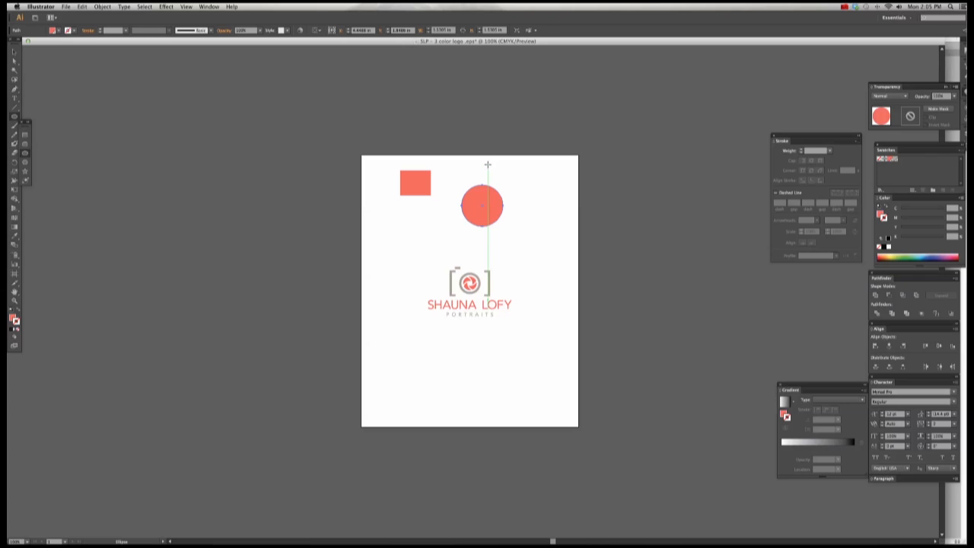
{"action": "left_click_drag", "start_coordinate": [488, 164], "coordinate": [544, 183]}
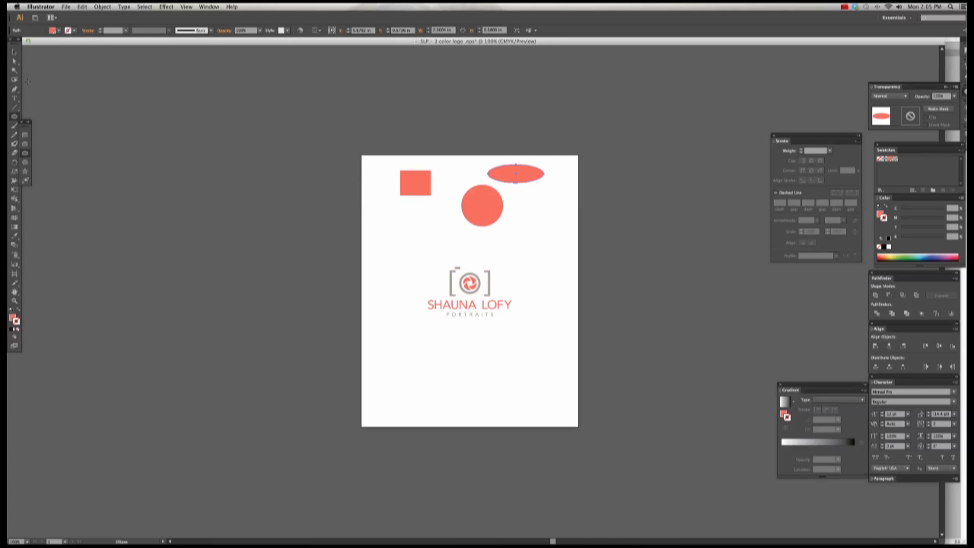
{"action": "left_click", "coordinate": [14, 52]}
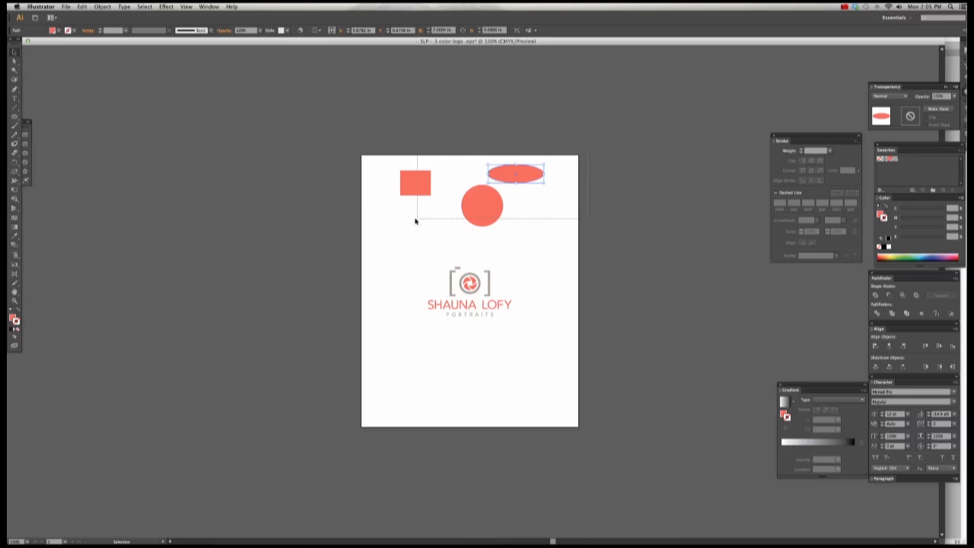
{"action": "key", "text": "super+a"}
{"action": "key", "text": "Delete"}
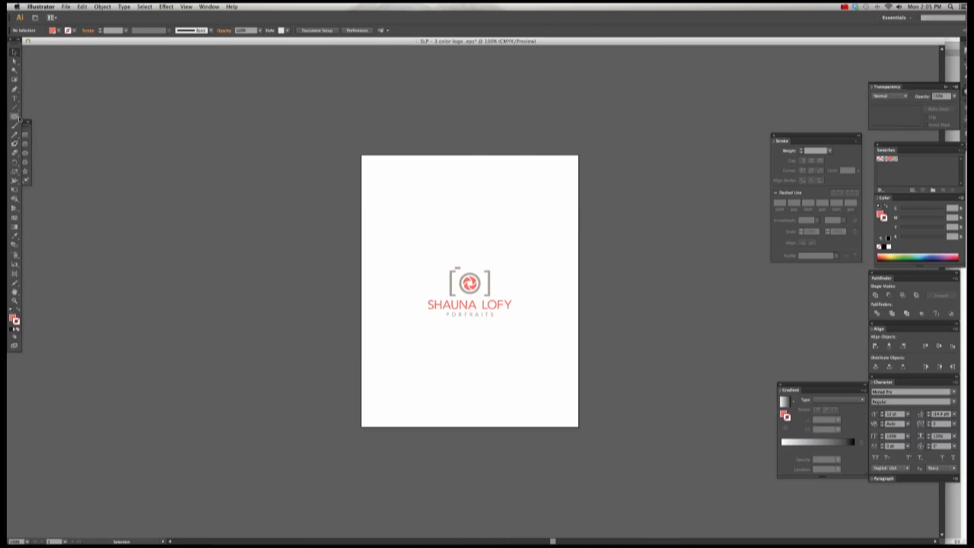
{"action": "left_click", "coordinate": [14, 98]}
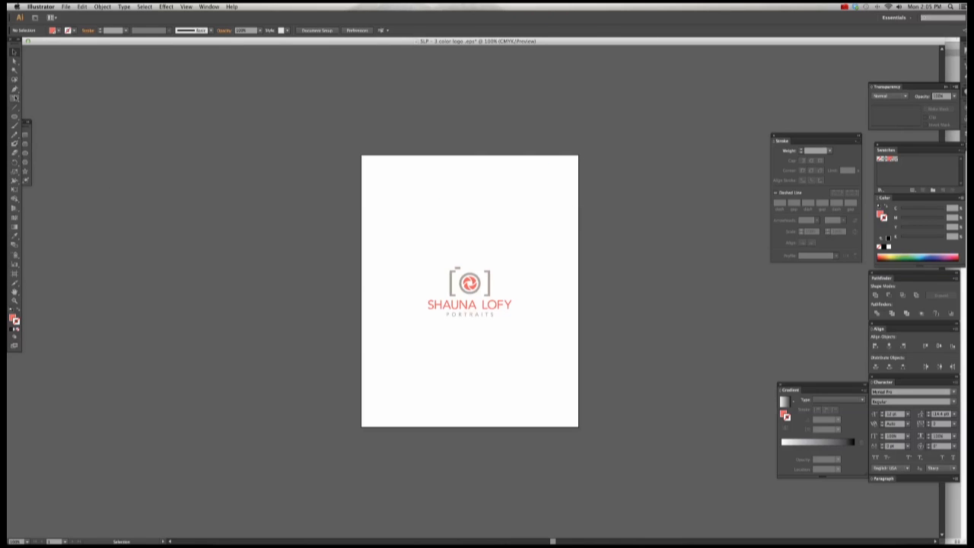
{"action": "left_click", "coordinate": [387, 187]}
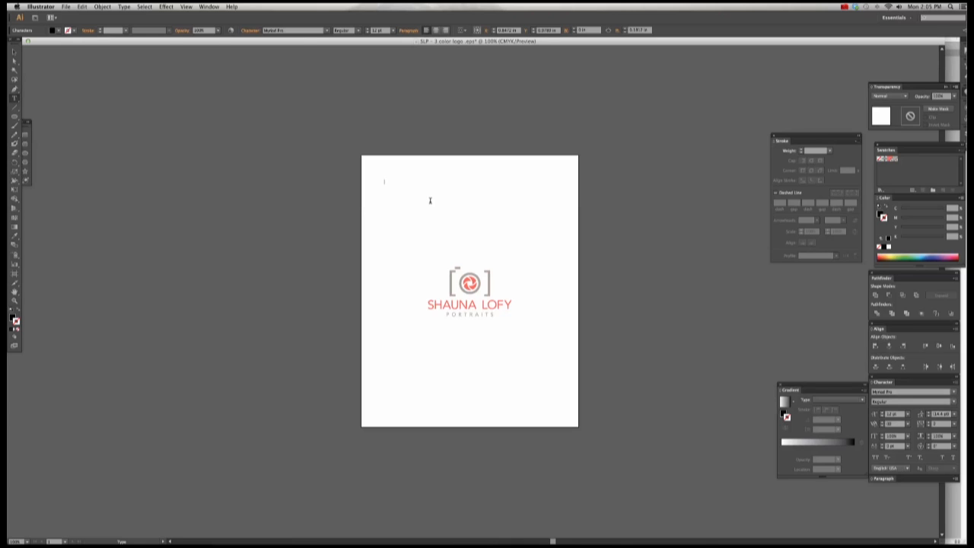
{"action": "key", "text": "super+a"}
{"action": "key", "text": "Escape"}
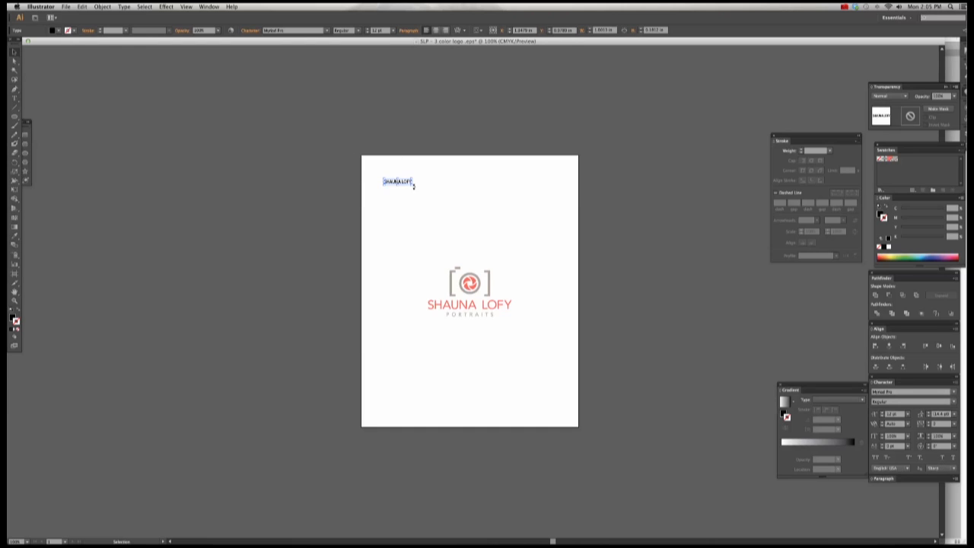
{"action": "left_click_drag", "start_coordinate": [412, 185], "coordinate": [529, 225]}
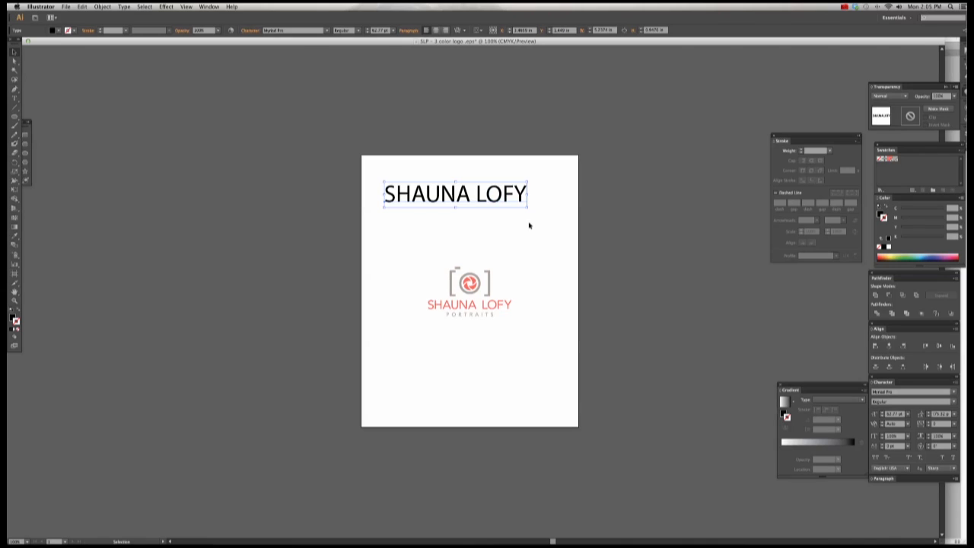
Step: Colour the title PANTONE 1787 U, centre it above the logo, and quit Illustrator
{"action": "left_click", "coordinate": [15, 97]}
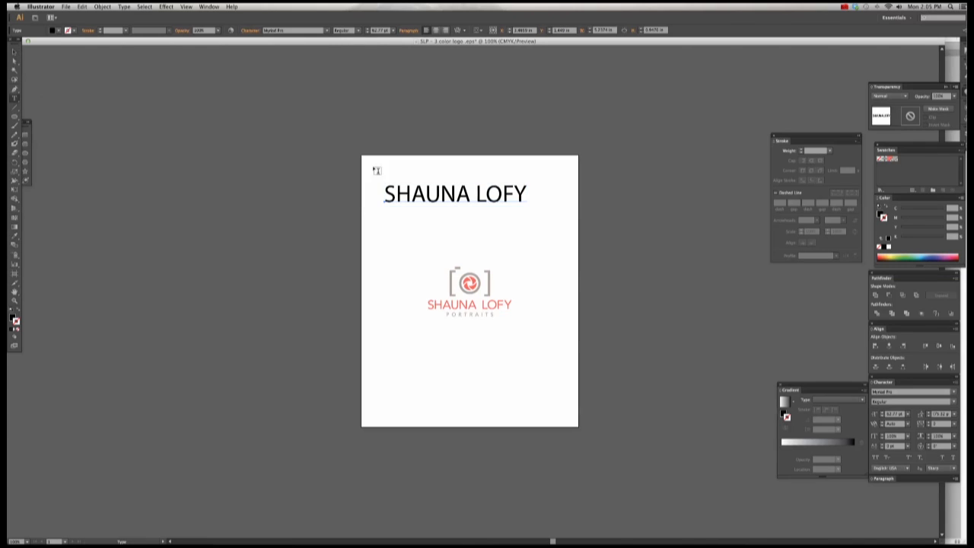
{"action": "left_click_drag", "start_coordinate": [383, 192], "coordinate": [563, 199]}
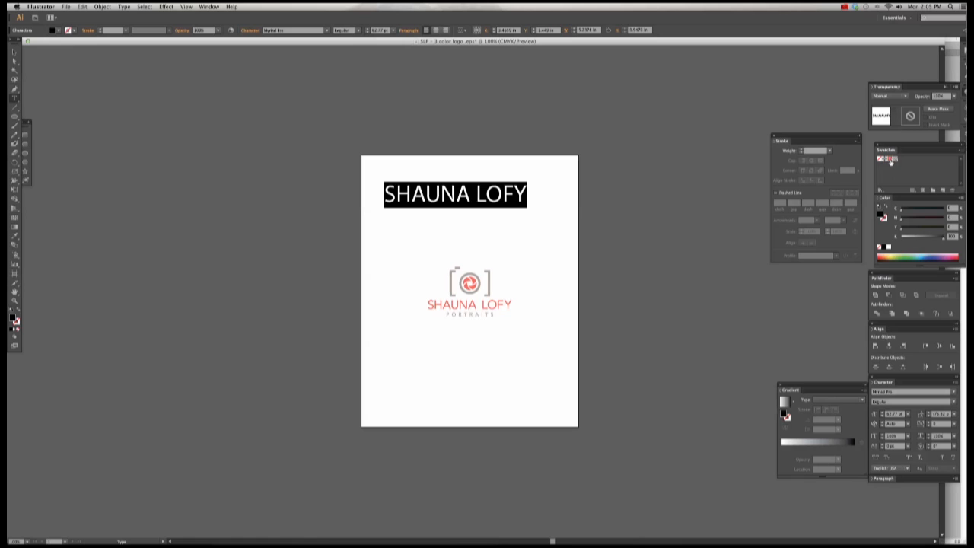
{"action": "left_click", "coordinate": [890, 159]}
{"action": "left_click", "coordinate": [14, 52]}
{"action": "left_click", "coordinate": [166, 135]}
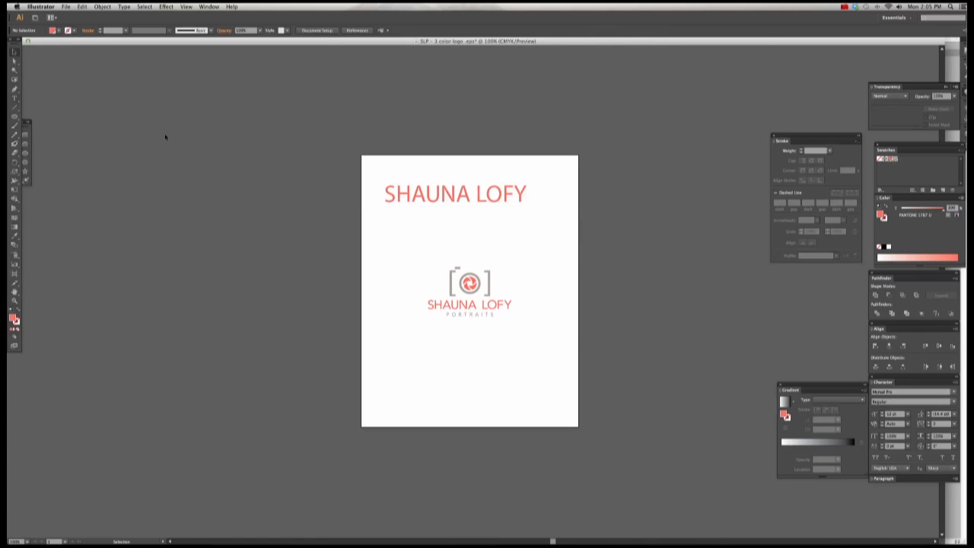
{"action": "left_click_drag", "start_coordinate": [495, 193], "coordinate": [512, 213]}
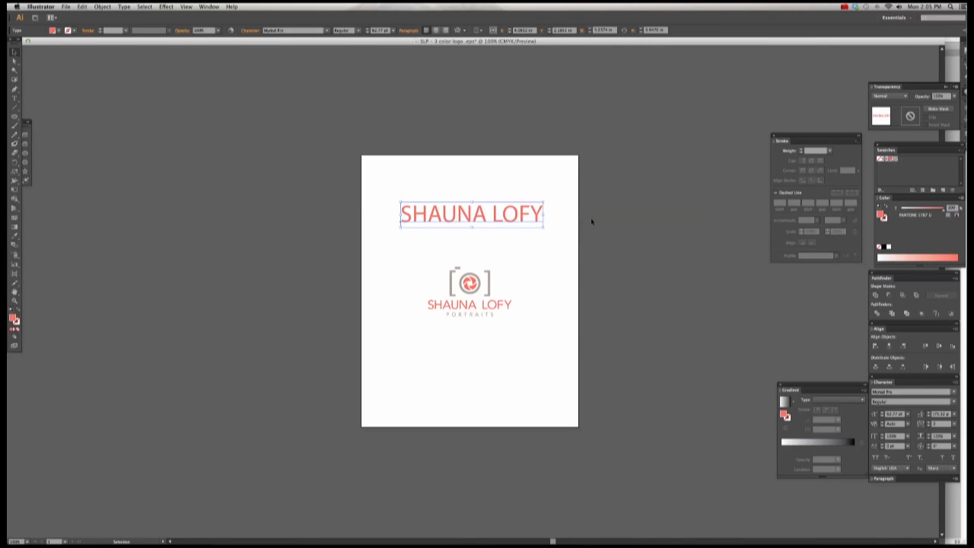
{"action": "left_click", "coordinate": [591, 222]}
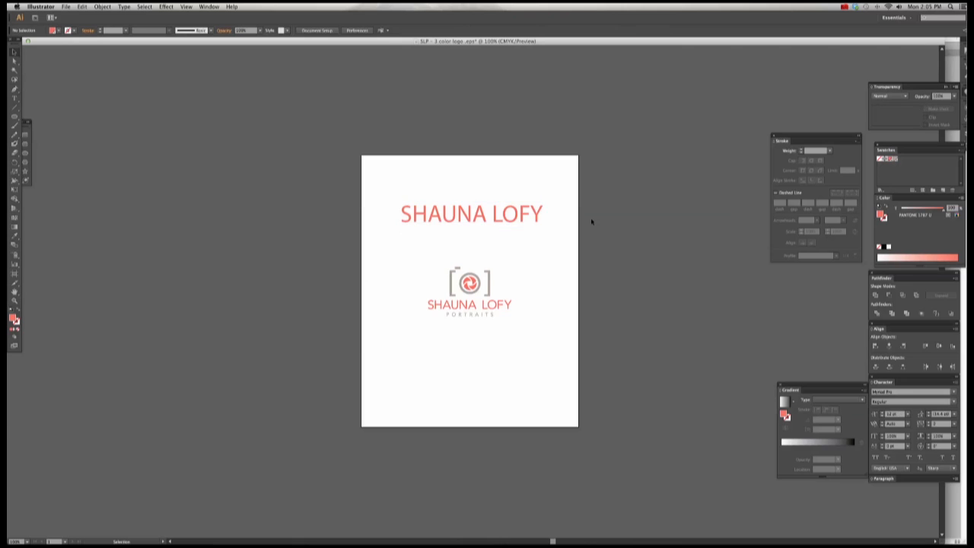
{"action": "key", "text": "a"}
{"action": "key", "text": "super+q"}
Step: Quit Illustrator without saving, keep the clipboard data, and dismiss a stray rectangle prompt
{"action": "left_click", "coordinate": [494, 281]}
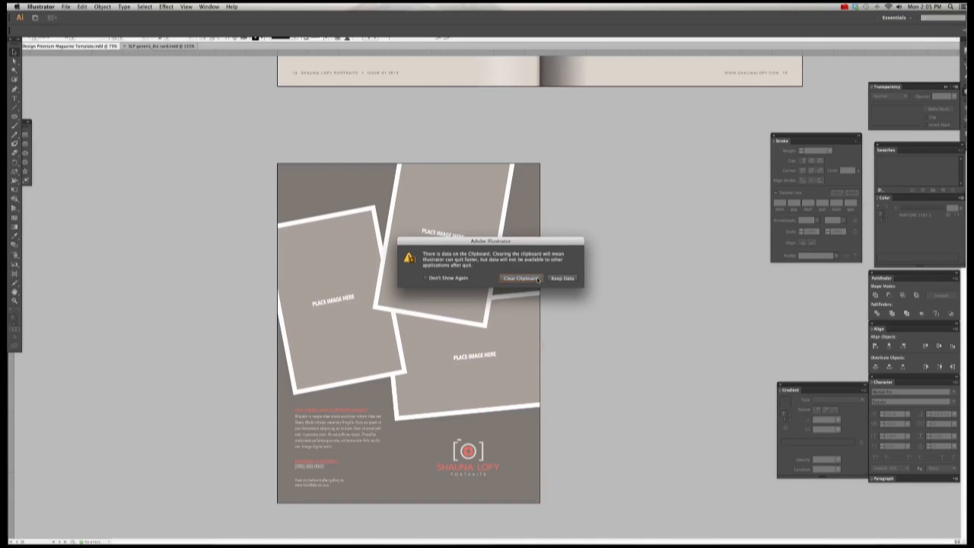
{"action": "left_click", "coordinate": [561, 279]}
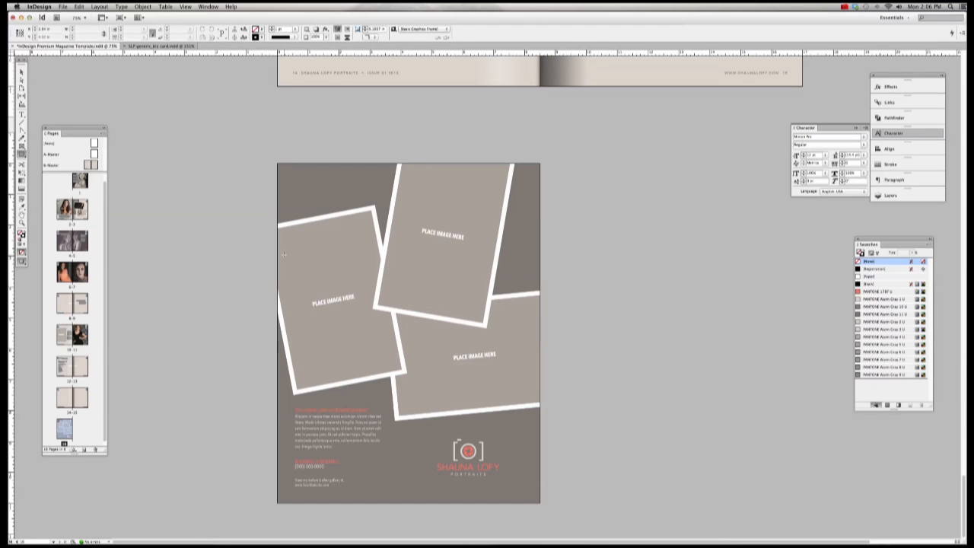
{"action": "left_click", "coordinate": [164, 332]}
{"action": "left_click", "coordinate": [522, 284]}
Step: Show the magazine's 12–13 pricing spread in the window
{"action": "left_click", "coordinate": [22, 70]}
{"action": "left_click", "coordinate": [335, 299]}
{"action": "left_click", "coordinate": [168, 333]}
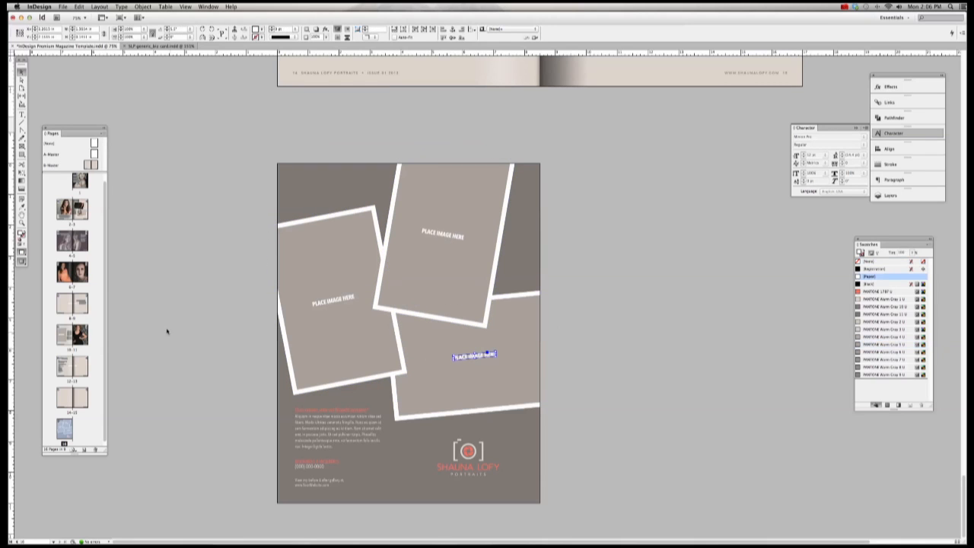
{"action": "double_click", "coordinate": [67, 367]}
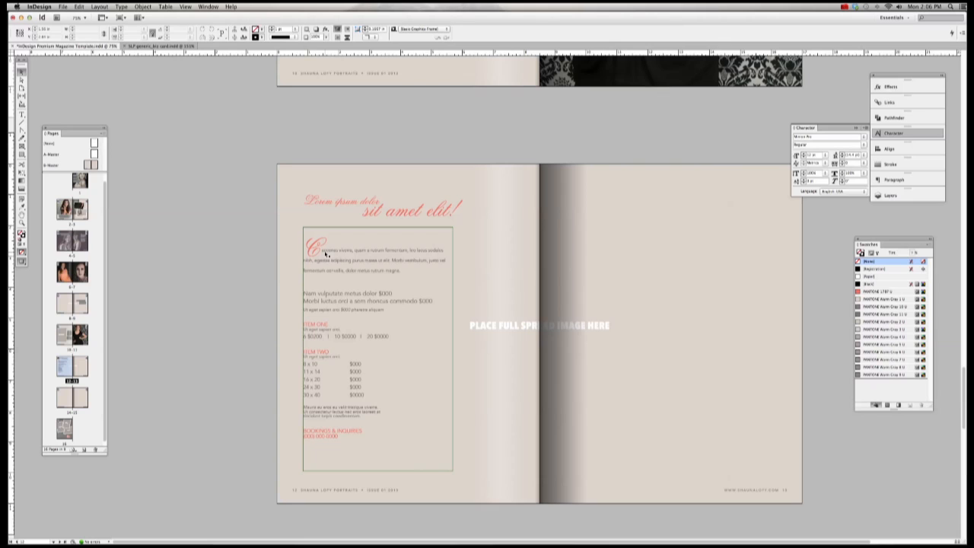
{"action": "left_click", "coordinate": [23, 114]}
{"action": "left_click_drag", "start_coordinate": [322, 245], "coordinate": [304, 280]}
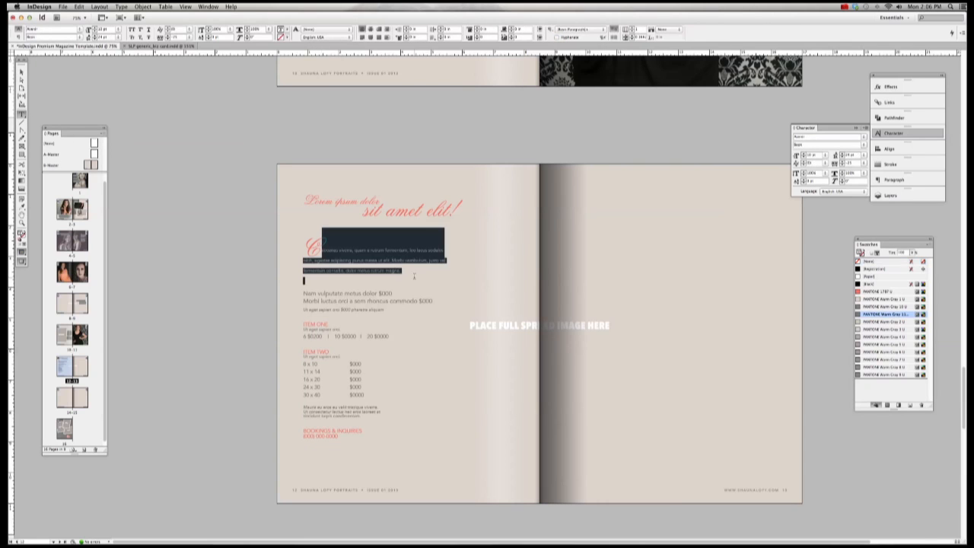
{"action": "double_click", "coordinate": [353, 364]}
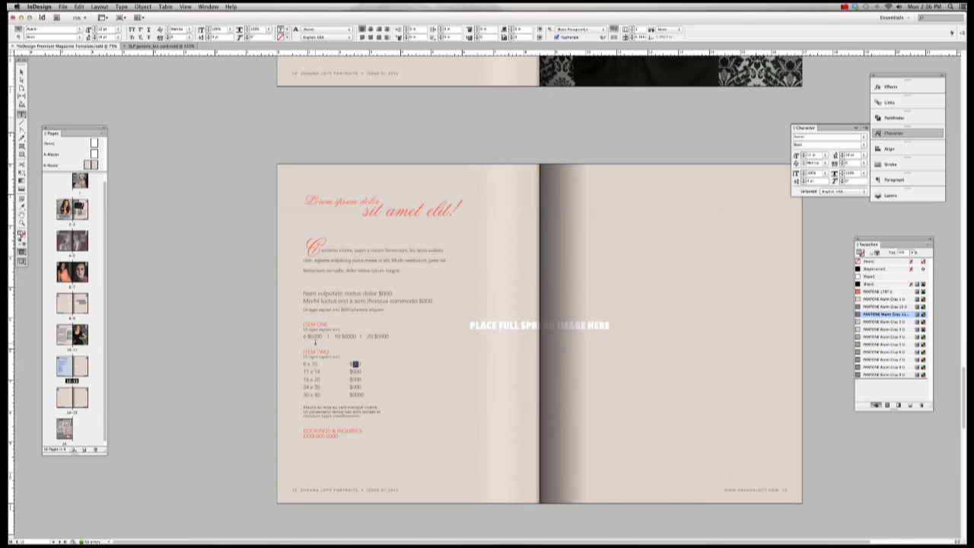
{"action": "scroll", "coordinate": [414, 352], "scroll_direction": "right", "scroll_amount": 2}
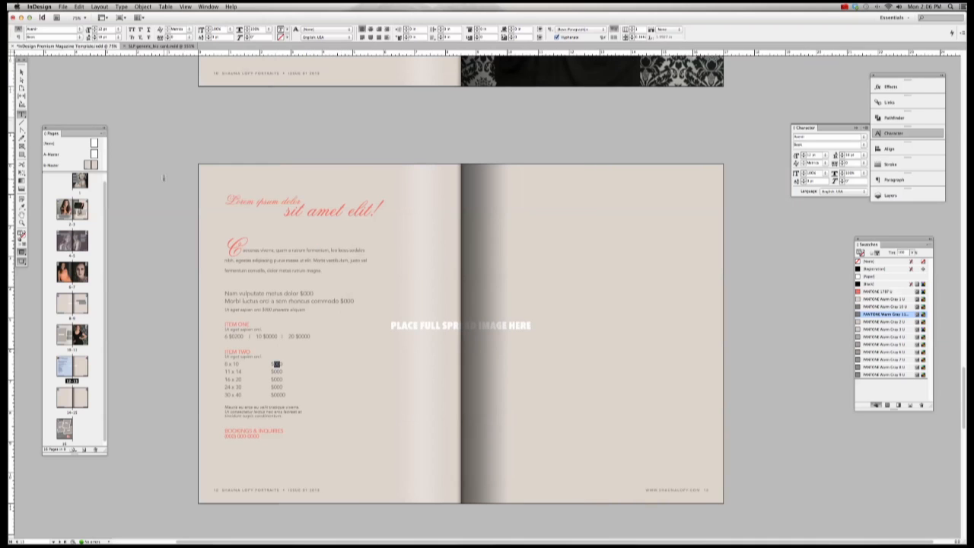
{"action": "left_click", "coordinate": [22, 70]}
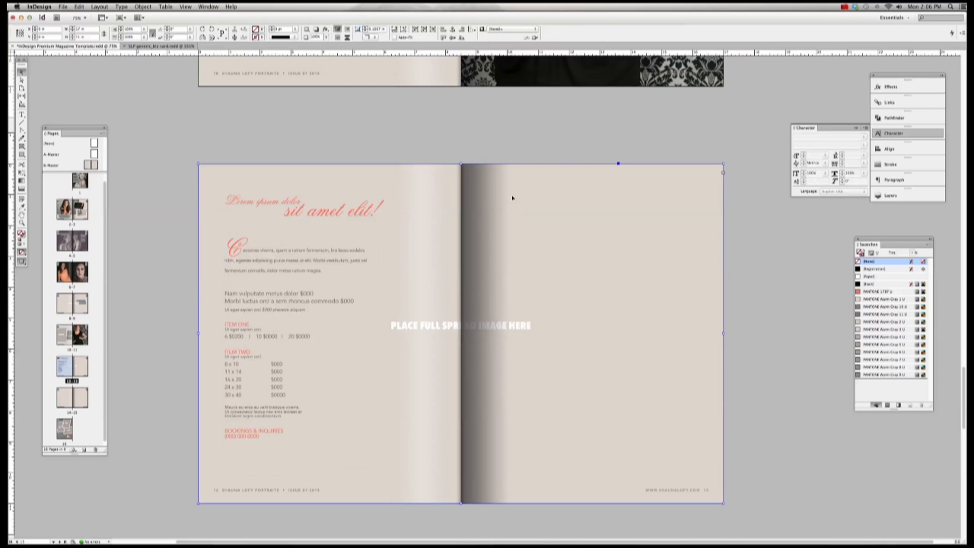
Step: Paste a duplicate of the price list frame and delete its intro text above ITEM ONE
{"action": "key", "text": "ctrl+v"}
{"action": "left_click_drag", "start_coordinate": [459, 249], "coordinate": [606, 265]}
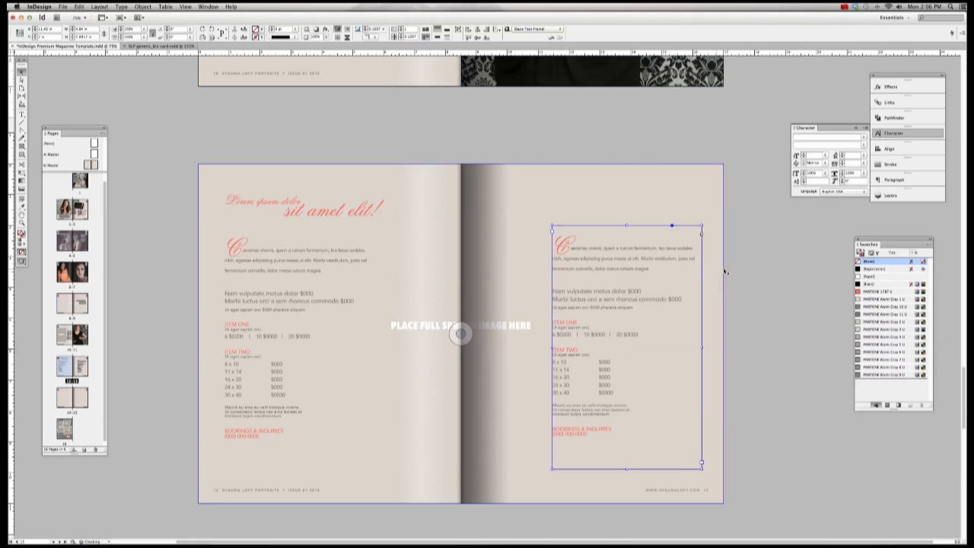
{"action": "left_click", "coordinate": [746, 272]}
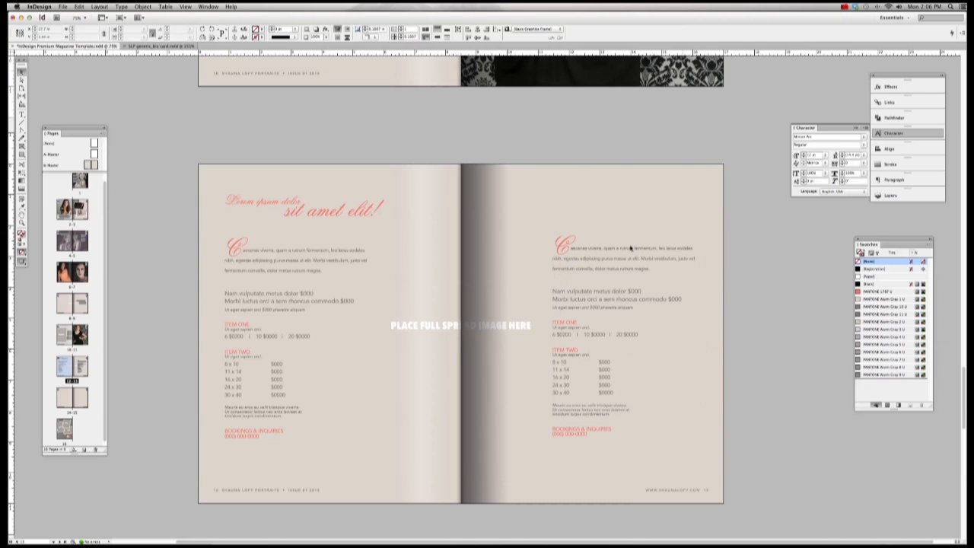
{"action": "left_click", "coordinate": [24, 115]}
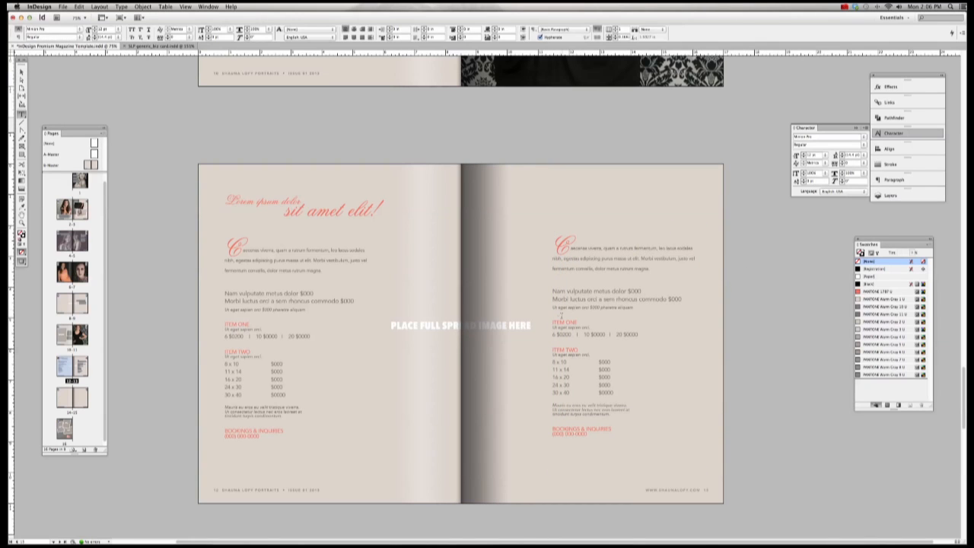
{"action": "left_click_drag", "start_coordinate": [553, 323], "coordinate": [530, 213]}
{"action": "key", "text": "BackSpace"}
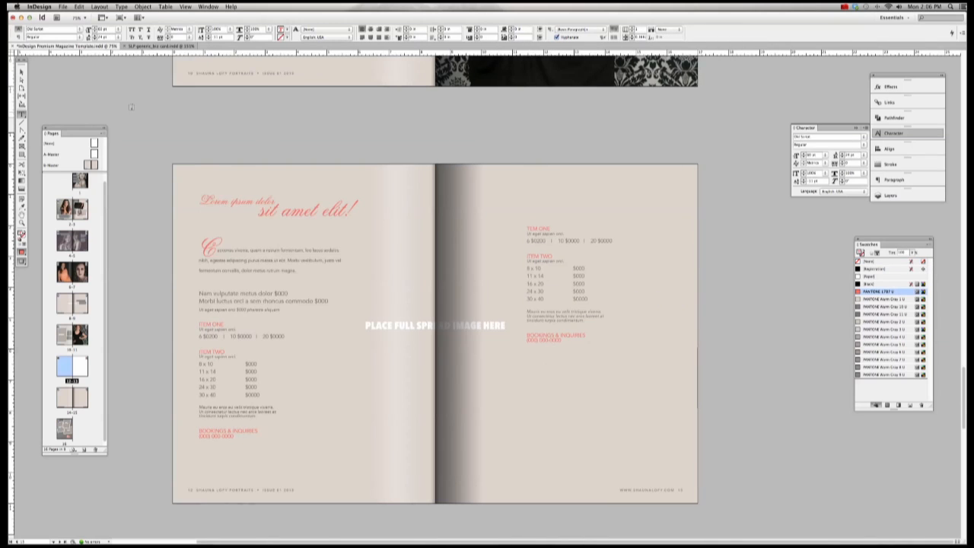
{"action": "scroll", "coordinate": [504, 203], "scroll_direction": "right", "scroll_amount": 2}
{"action": "scroll", "coordinate": [504, 203], "scroll_direction": "down", "scroll_amount": 2}
{"action": "key", "text": "Escape"}
{"action": "left_click_drag", "start_coordinate": [539, 234], "coordinate": [560, 247]}
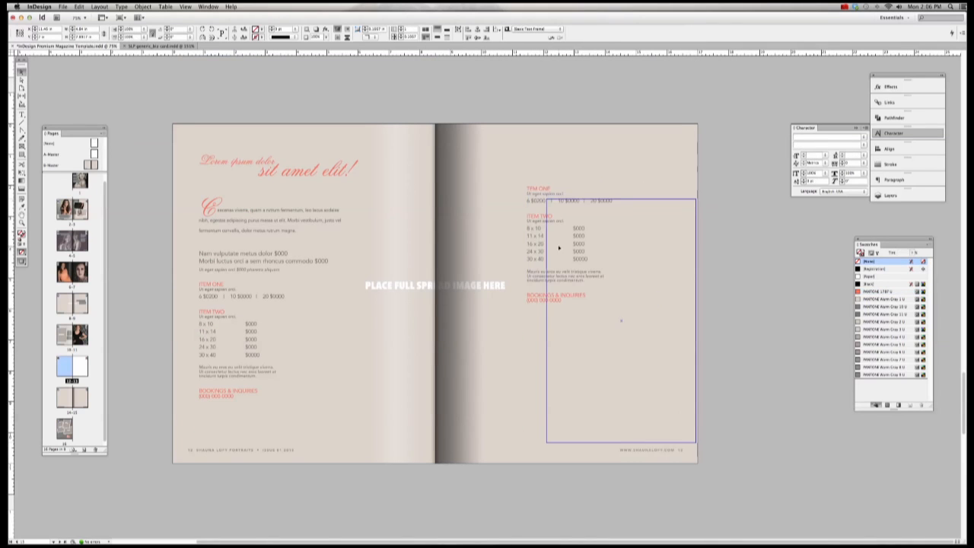
Step: Delete the BOOKINGS & INQUIRIES lines, shrink the copy's frame, and move it onto the left page
{"action": "key", "text": "t"}
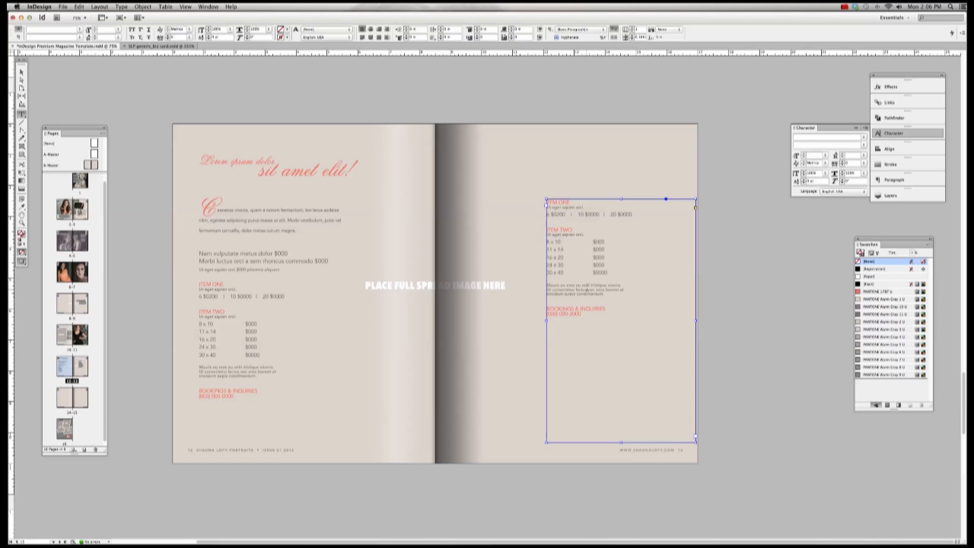
{"action": "left_click_drag", "start_coordinate": [585, 314], "coordinate": [545, 306]}
{"action": "key", "text": "BackSpace"}
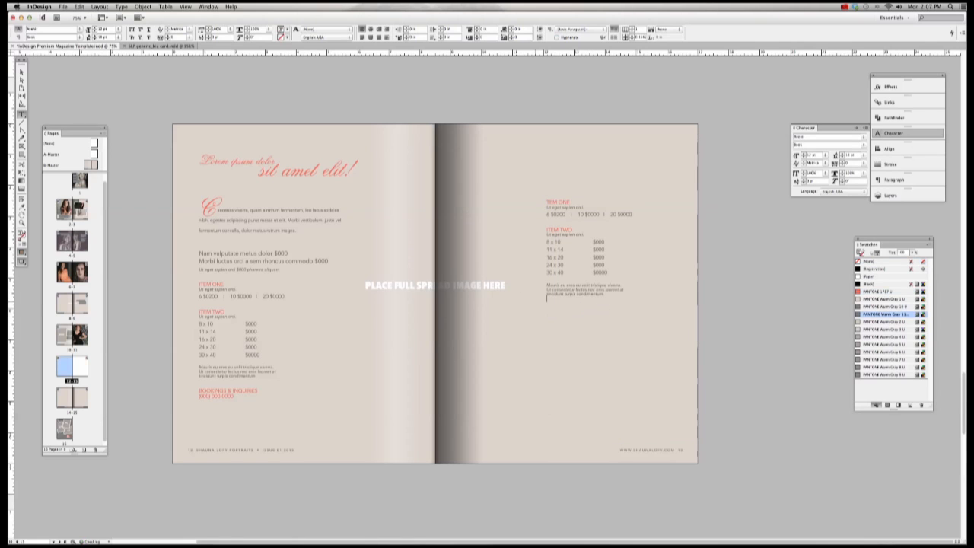
{"action": "left_click", "coordinate": [21, 70]}
{"action": "left_click", "coordinate": [631, 363]}
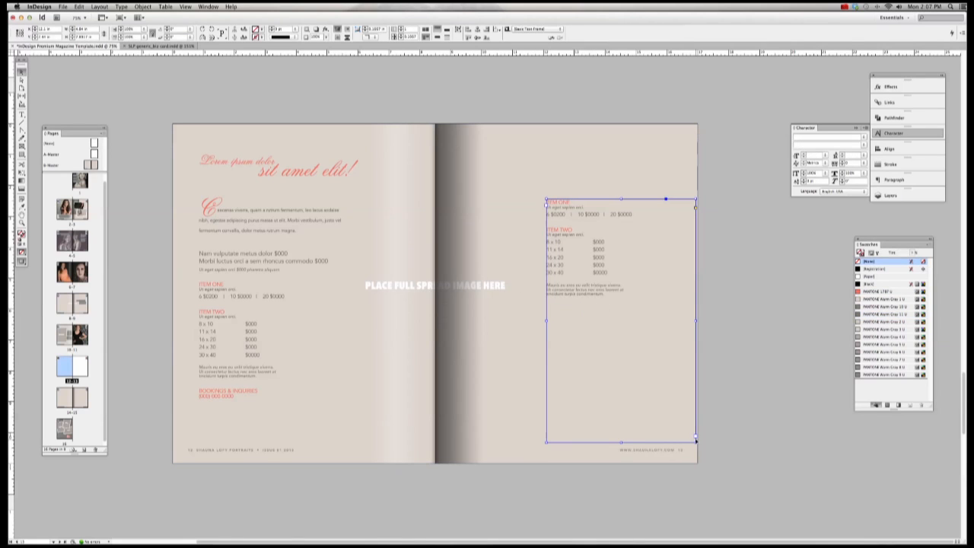
{"action": "left_click_drag", "start_coordinate": [696, 441], "coordinate": [640, 314]}
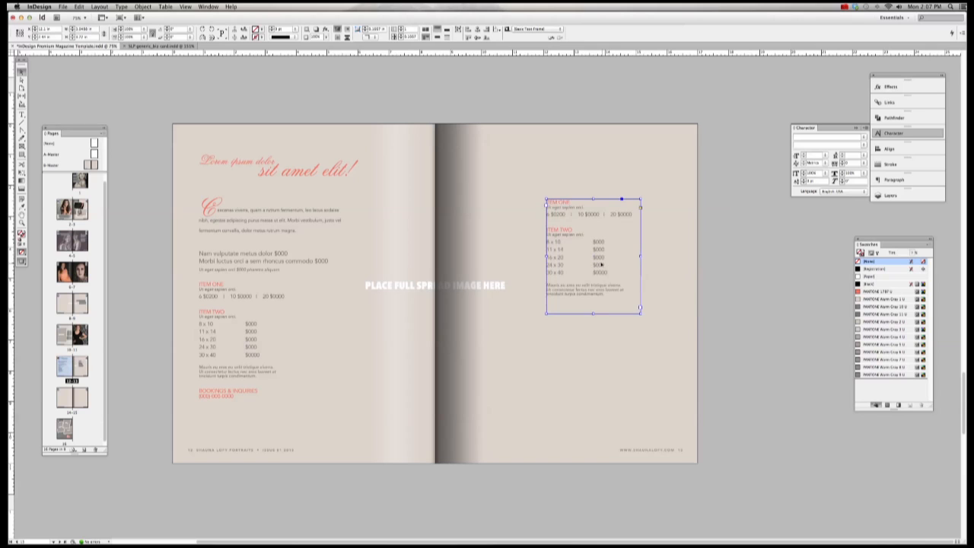
{"action": "left_click_drag", "start_coordinate": [601, 264], "coordinate": [344, 338]}
{"action": "left_click", "coordinate": [744, 335]}
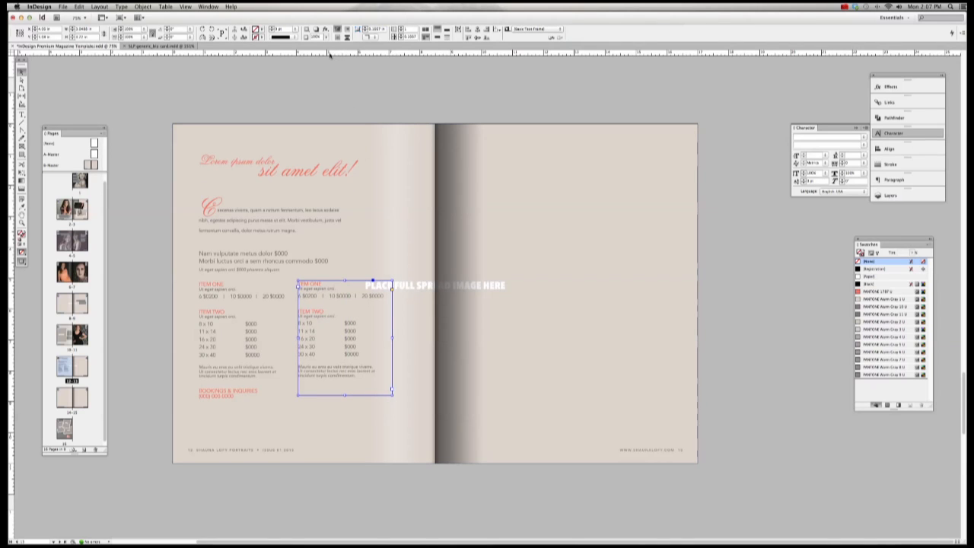
Step: Add a horizontal guide on the left page and line the second price column up with it
{"action": "key", "text": "w"}
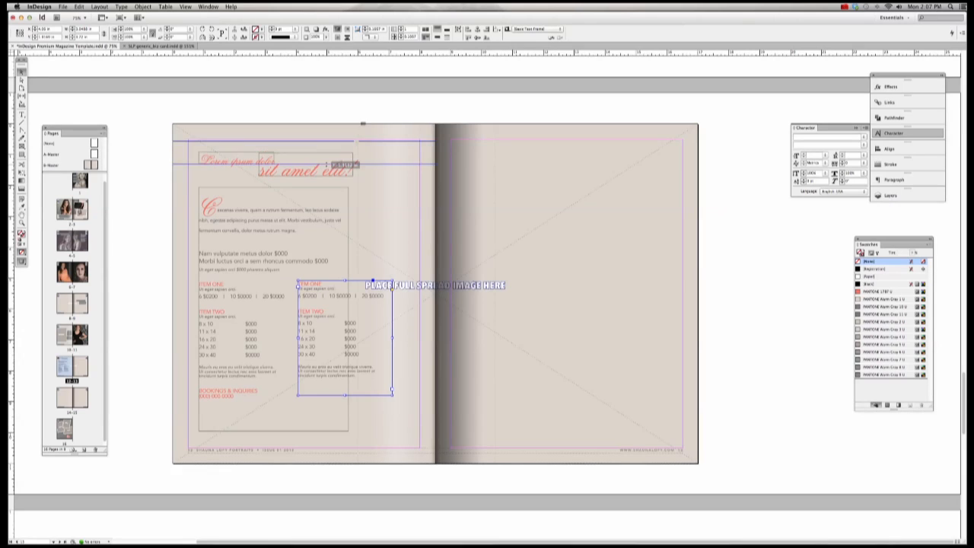
{"action": "scroll", "coordinate": [349, 60], "scroll_direction": "up", "scroll_amount": 3}
{"action": "left_click_drag", "start_coordinate": [344, 56], "coordinate": [344, 59]}
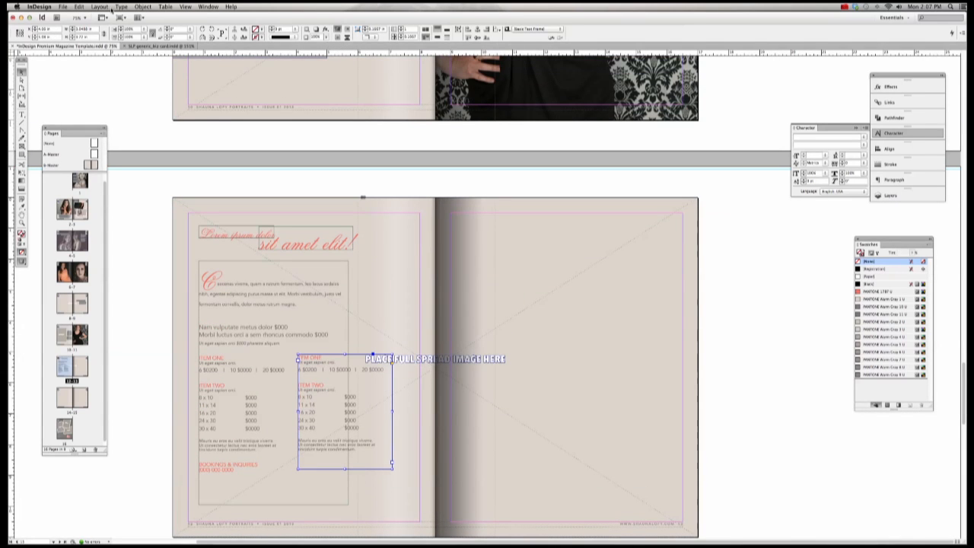
{"action": "key", "text": "super+r"}
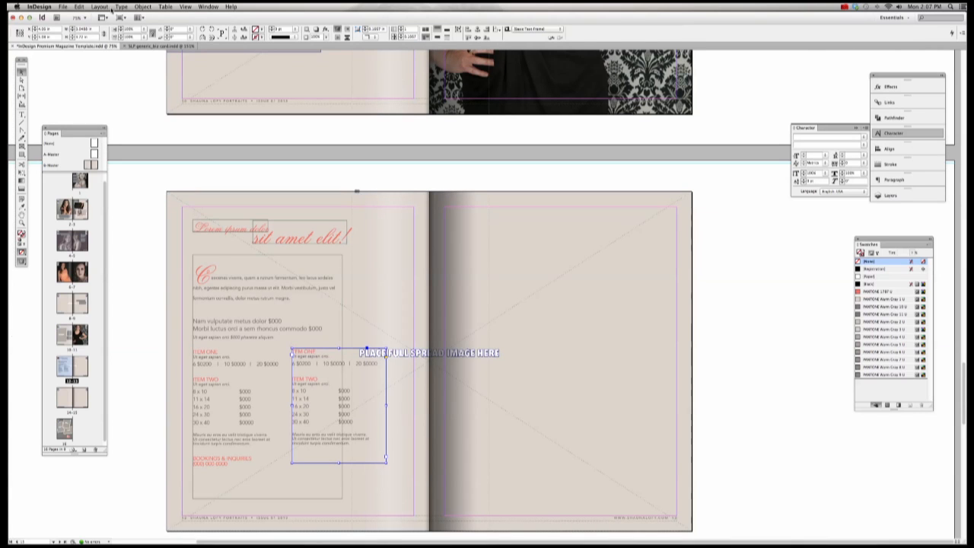
{"action": "key", "text": "super+r"}
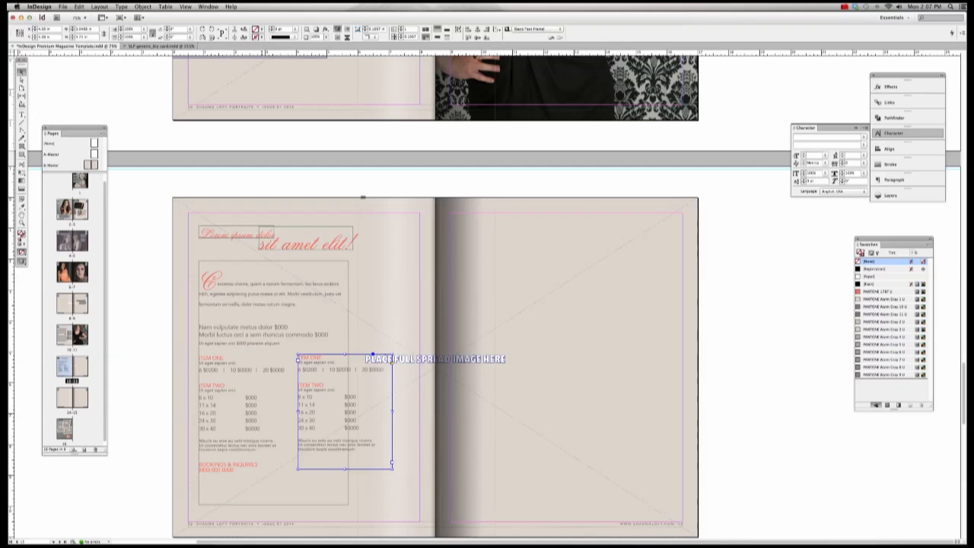
{"action": "left_click_drag", "start_coordinate": [278, 52], "coordinate": [279, 353]}
{"action": "left_click_drag", "start_coordinate": [183, 341], "coordinate": [389, 395]}
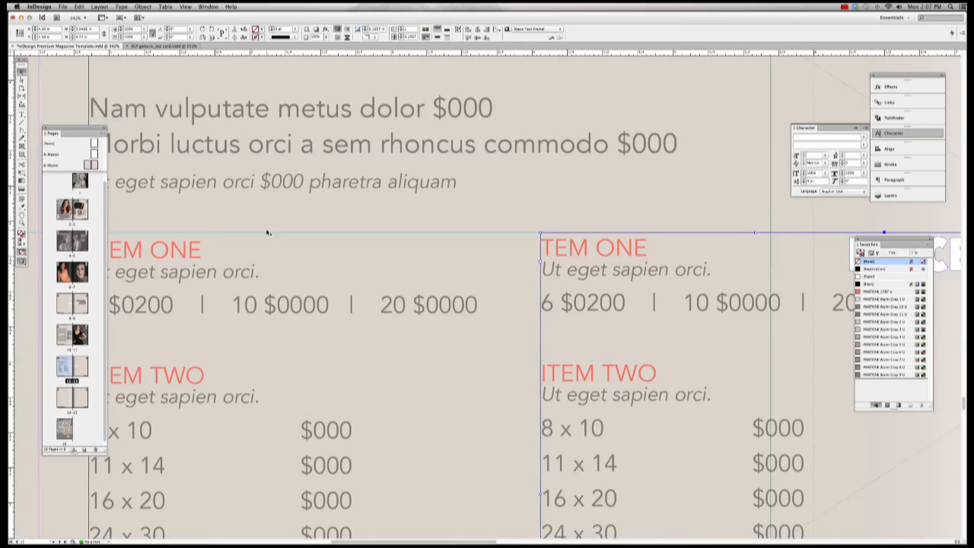
{"action": "left_click_drag", "start_coordinate": [175, 236], "coordinate": [174, 241]}
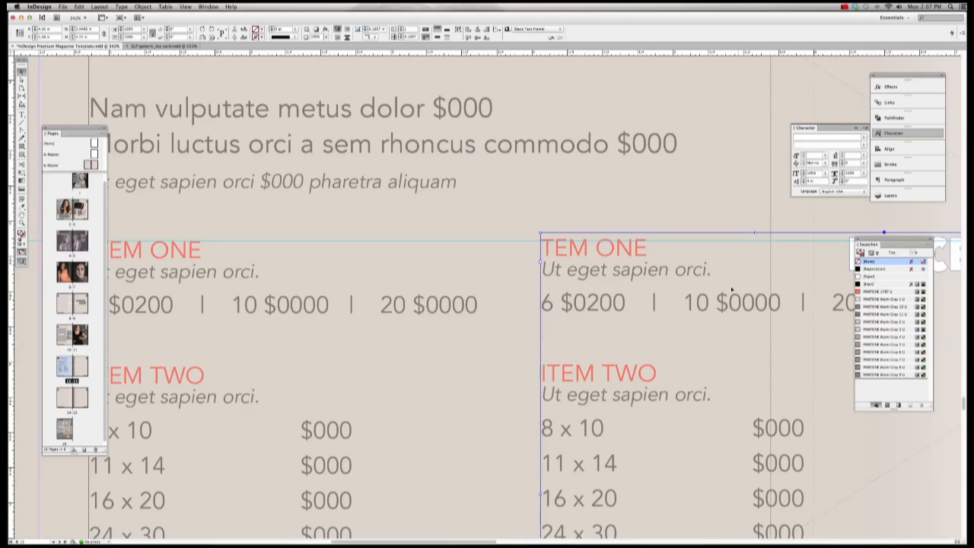
{"action": "mouse_move", "coordinate": [567, 253]}
{"action": "left_mouse_down"}
{"action": "mouse_move", "coordinate": [579, 276]}
{"action": "mouse_move", "coordinate": [570, 262]}
{"action": "left_mouse_up"}
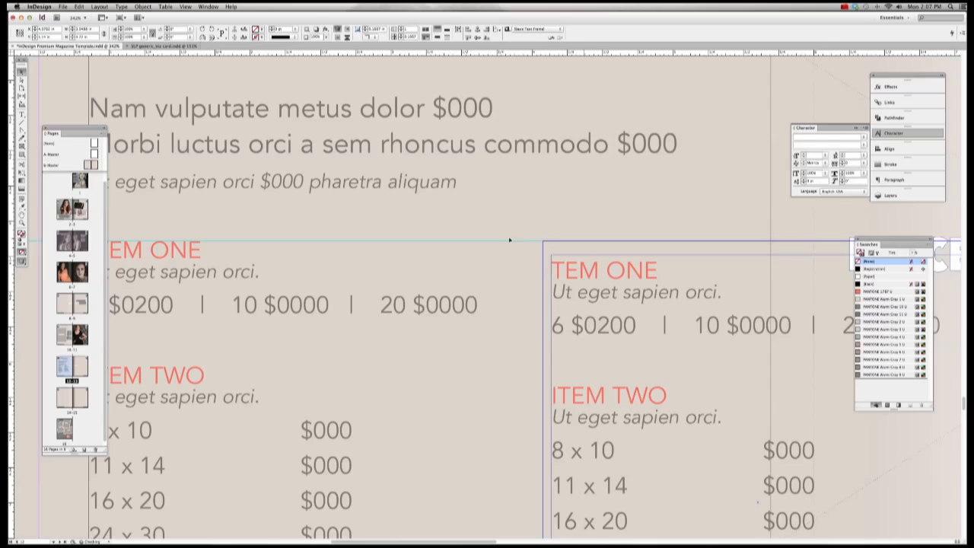
Step: Insert the missing I so the second column's heading reads ITEM ONE
{"action": "left_click", "coordinate": [22, 114]}
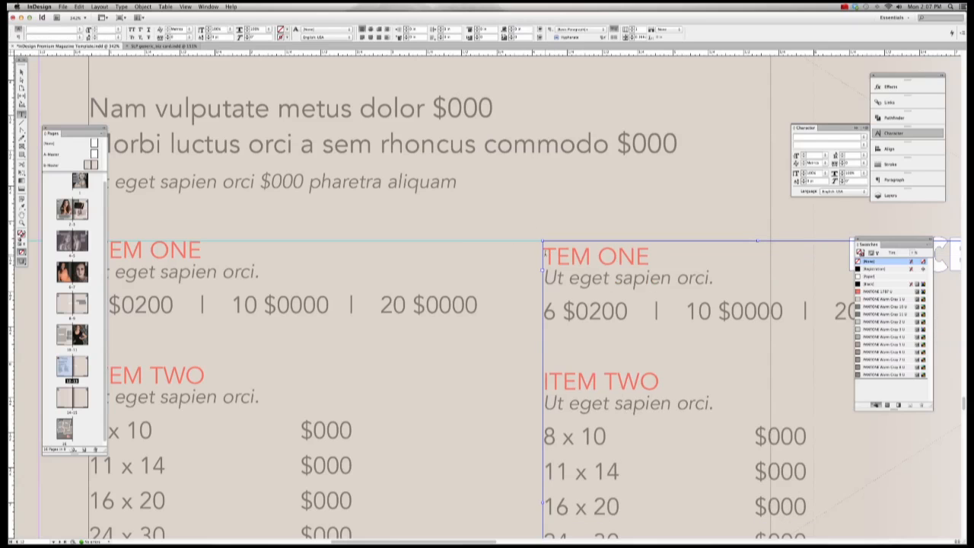
{"action": "left_click", "coordinate": [545, 254]}
{"action": "type", "text": "I"}
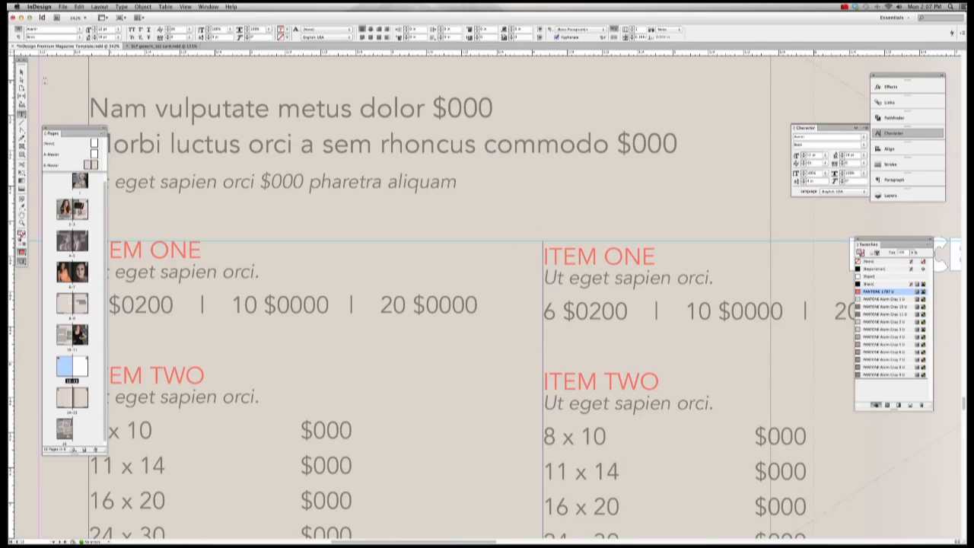
{"action": "left_click", "coordinate": [24, 73]}
Step: Fit the page in the window and delete the duplicate price column frame
{"action": "key", "text": "super+0"}
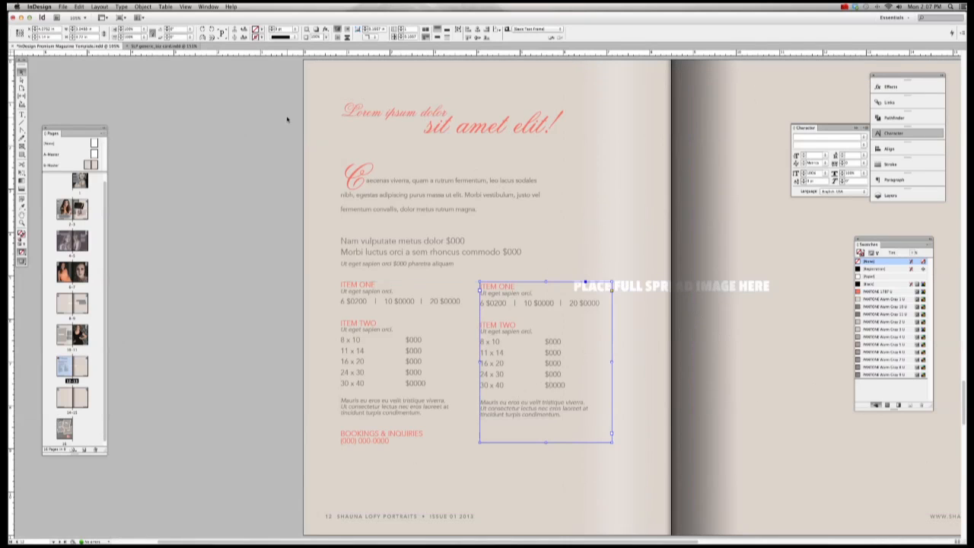
{"action": "scroll", "coordinate": [287, 120], "scroll_direction": "right", "scroll_amount": 5}
{"action": "left_click", "coordinate": [117, 86]}
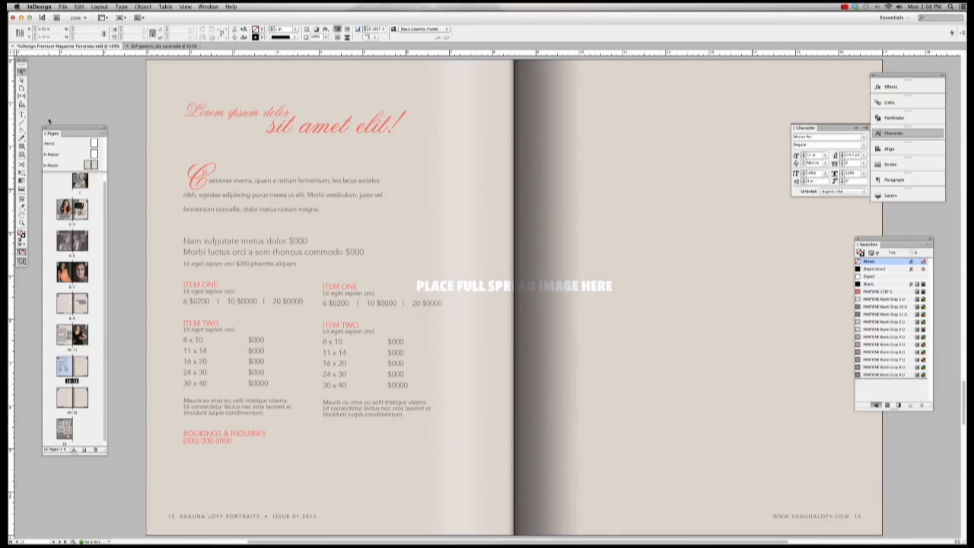
{"action": "left_click", "coordinate": [423, 307]}
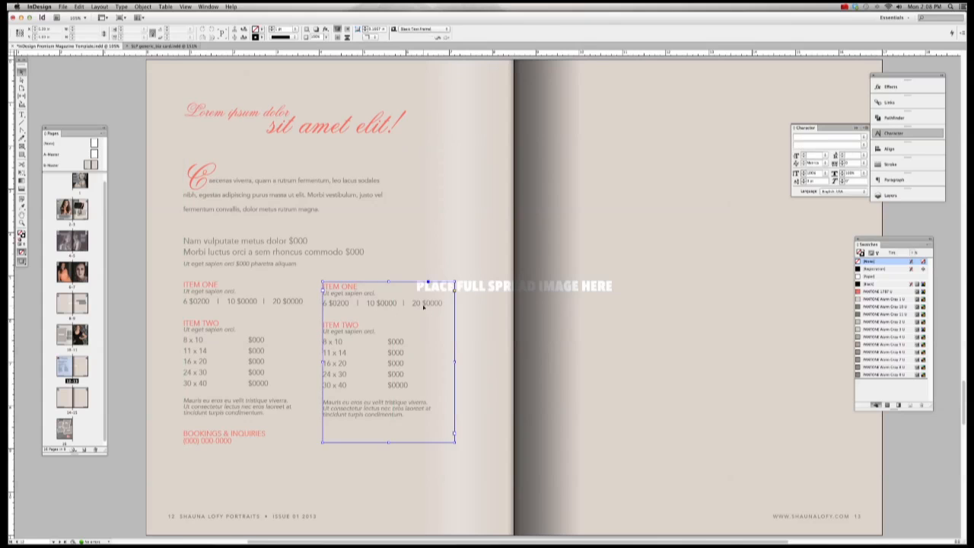
{"action": "key", "text": "Delete"}
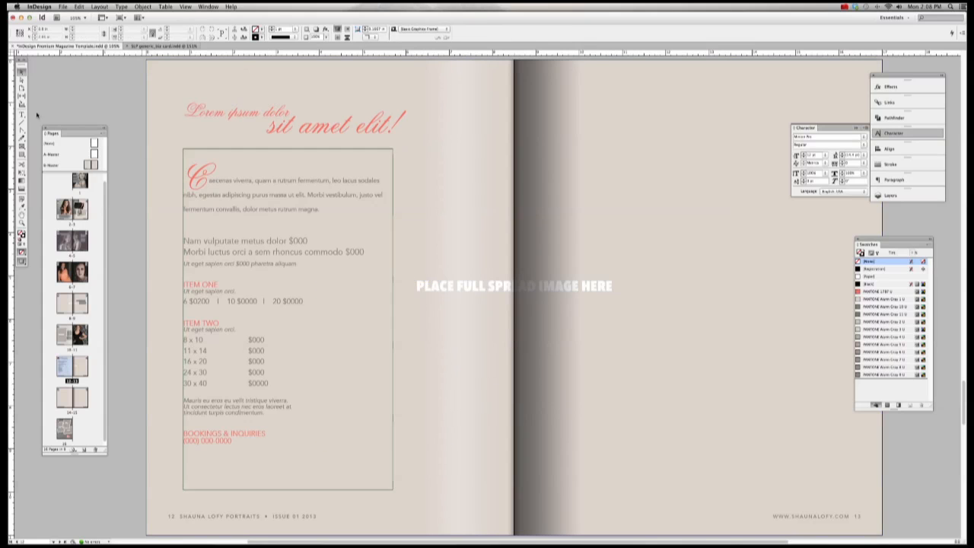
Step: Save the document and place IMG_8543_bw.jpg from the project's Links folder across the spread
{"action": "left_click", "coordinate": [63, 6]}
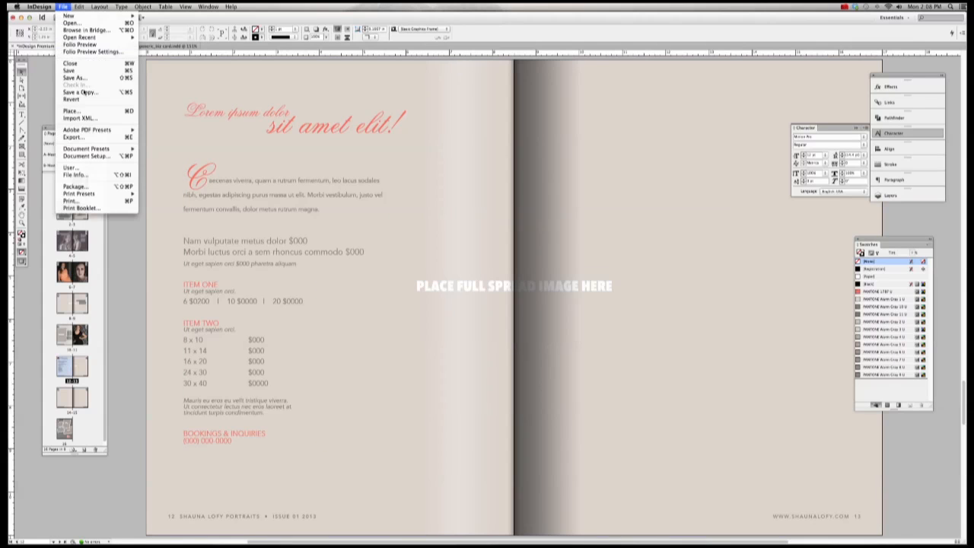
{"action": "left_click", "coordinate": [76, 77]}
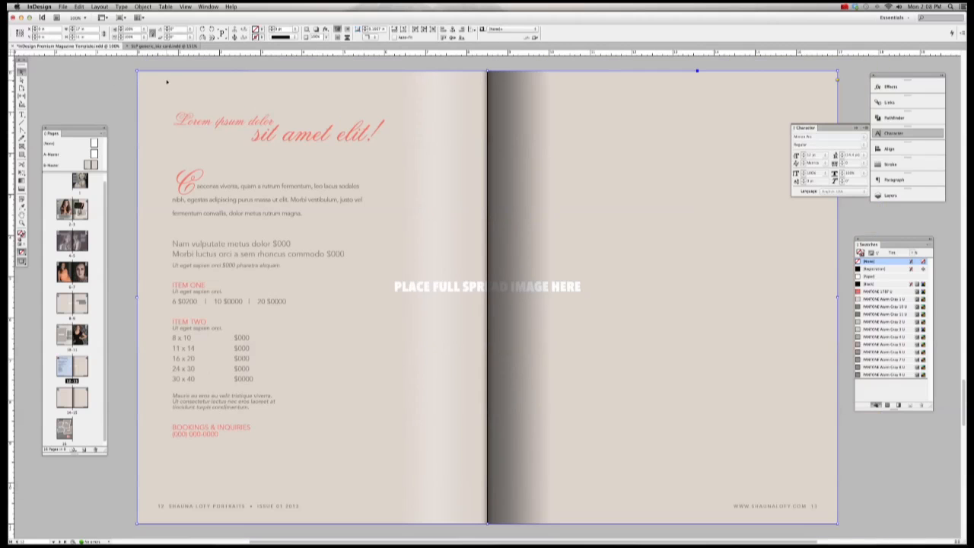
{"action": "left_click", "coordinate": [63, 7]}
{"action": "left_click", "coordinate": [83, 115]}
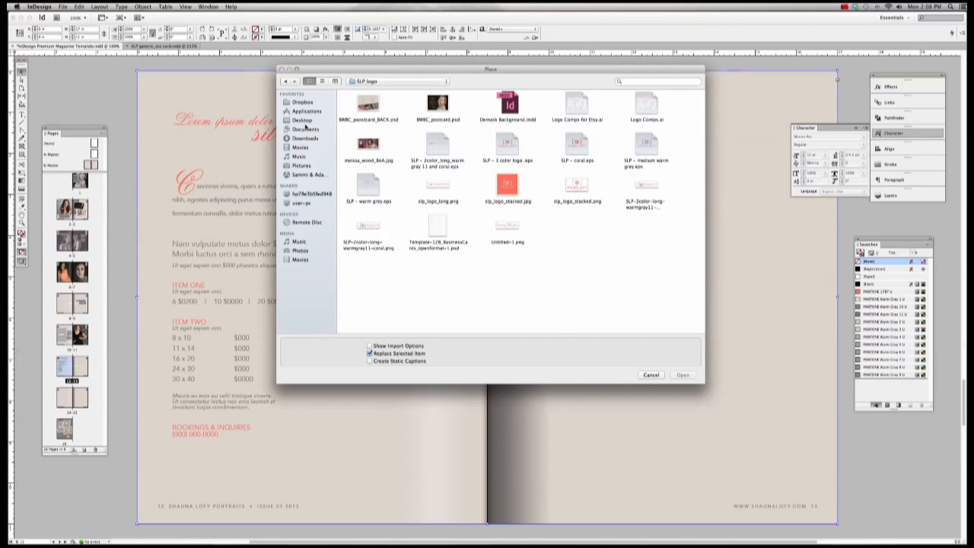
{"action": "left_click", "coordinate": [304, 120]}
{"action": "left_click", "coordinate": [306, 130]}
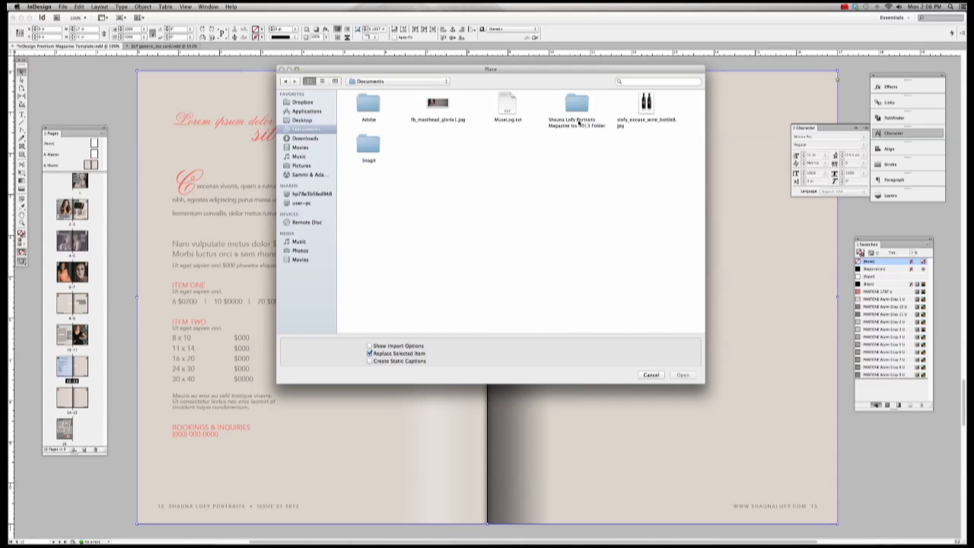
{"action": "double_click", "coordinate": [580, 114]}
{"action": "double_click", "coordinate": [576, 102]}
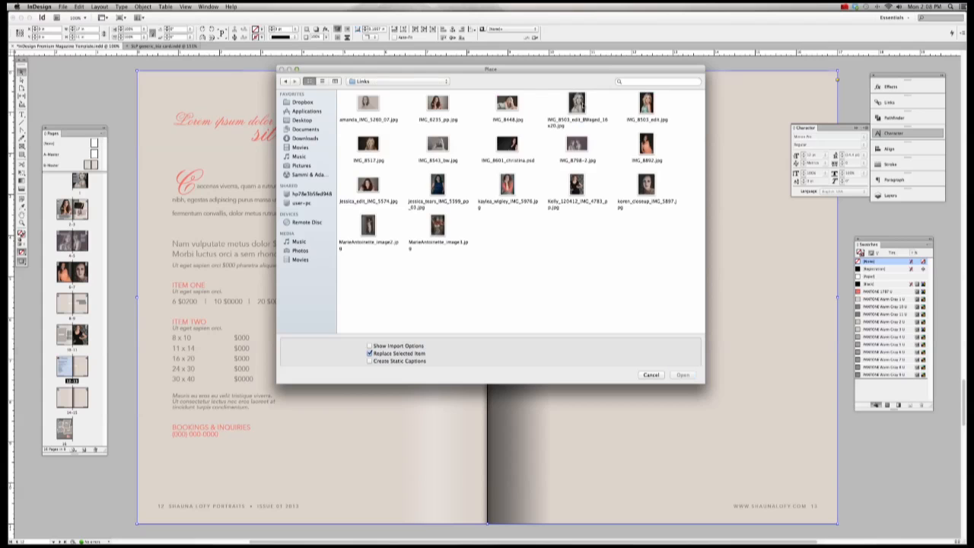
{"action": "double_click", "coordinate": [439, 145]}
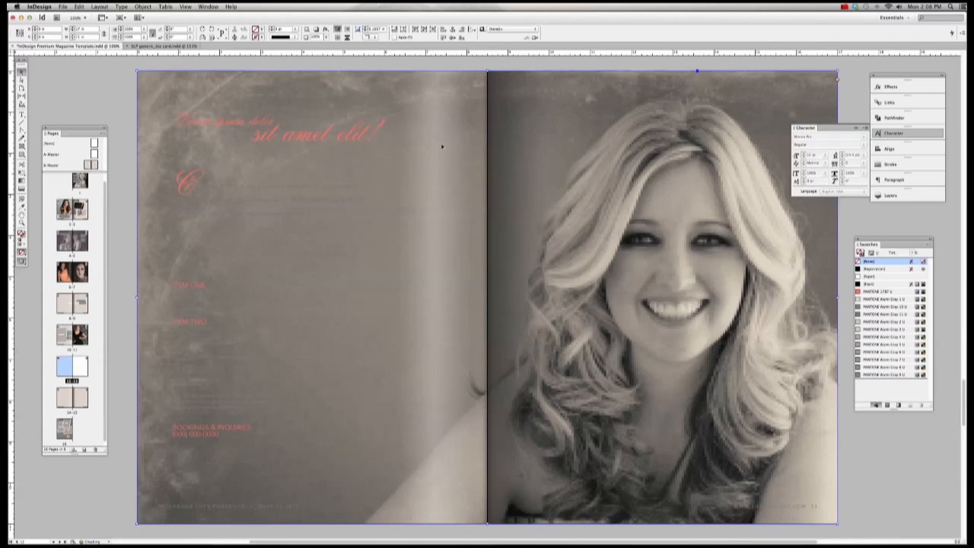
Step: Send the portrait to back, fit it proportionally, and stretch the frame's left and right edges outward
{"action": "left_click", "coordinate": [144, 7]}
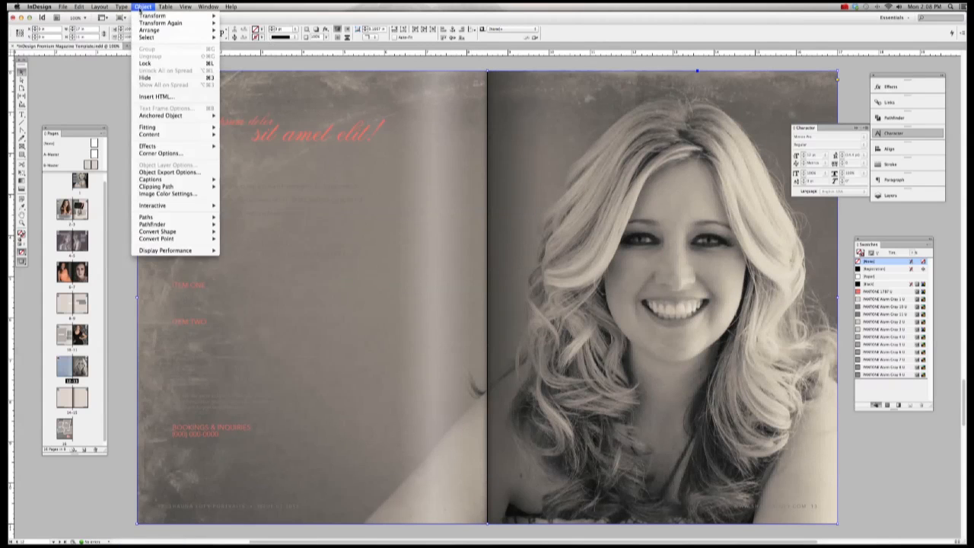
{"action": "mouse_move", "coordinate": [150, 30]}
{"action": "left_click", "coordinate": [242, 81]}
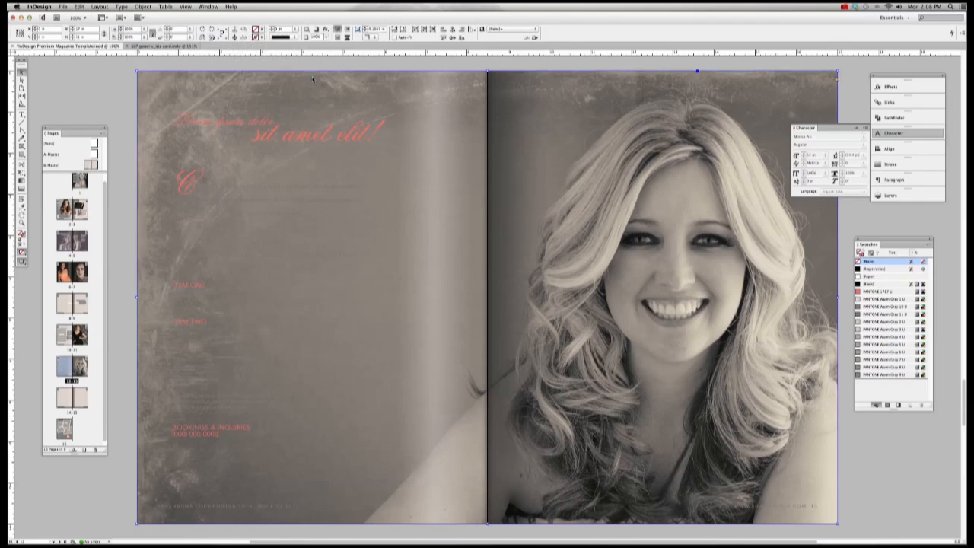
{"action": "left_click", "coordinate": [144, 7]}
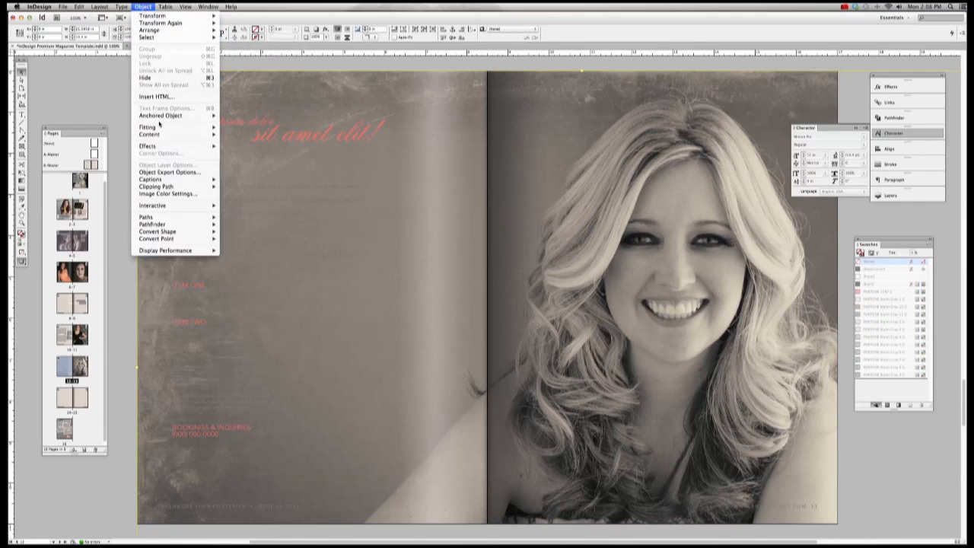
{"action": "mouse_move", "coordinate": [159, 127]}
{"action": "left_click", "coordinate": [262, 134]}
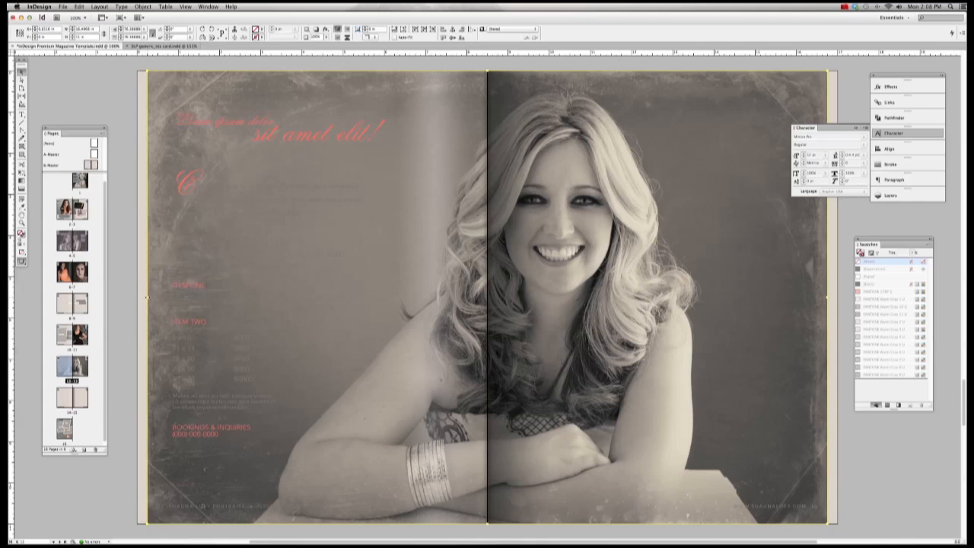
{"action": "left_click_drag", "start_coordinate": [146, 296], "coordinate": [137, 297]}
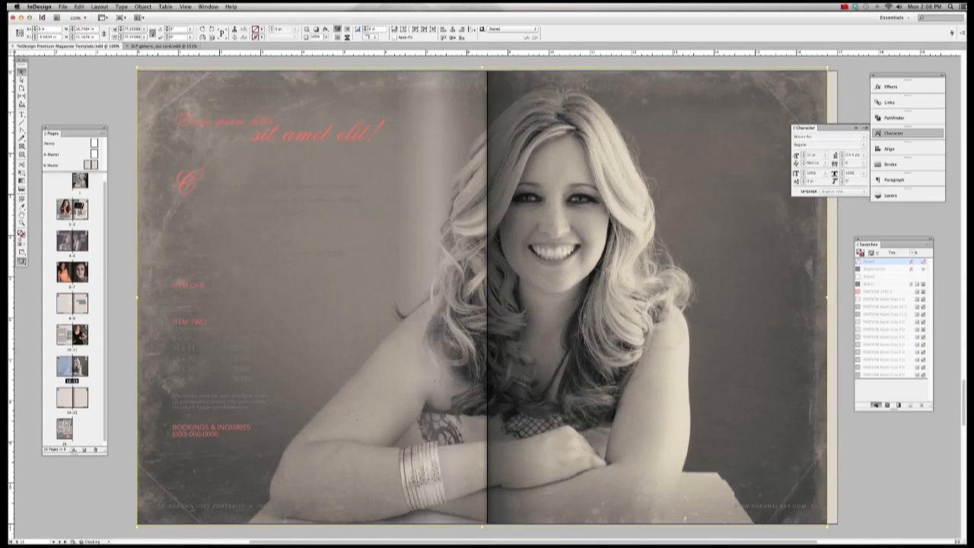
{"action": "left_click_drag", "start_coordinate": [831, 300], "coordinate": [841, 299]}
{"action": "key", "text": "super+minus"}
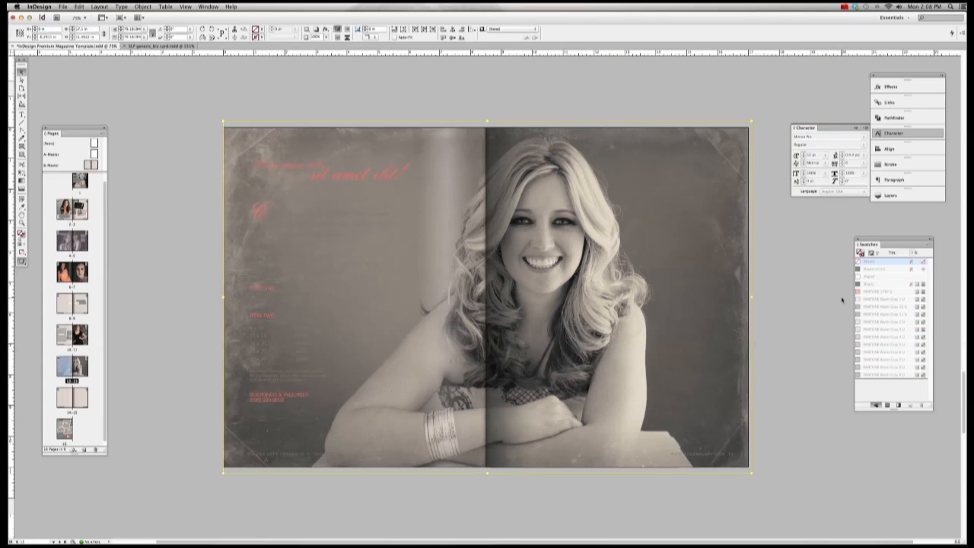
Step: Delete the full-spread portrait photo from pages 12–13
{"action": "left_click_drag", "start_coordinate": [487, 121], "coordinate": [487, 105]}
{"action": "left_click", "coordinate": [483, 91]}
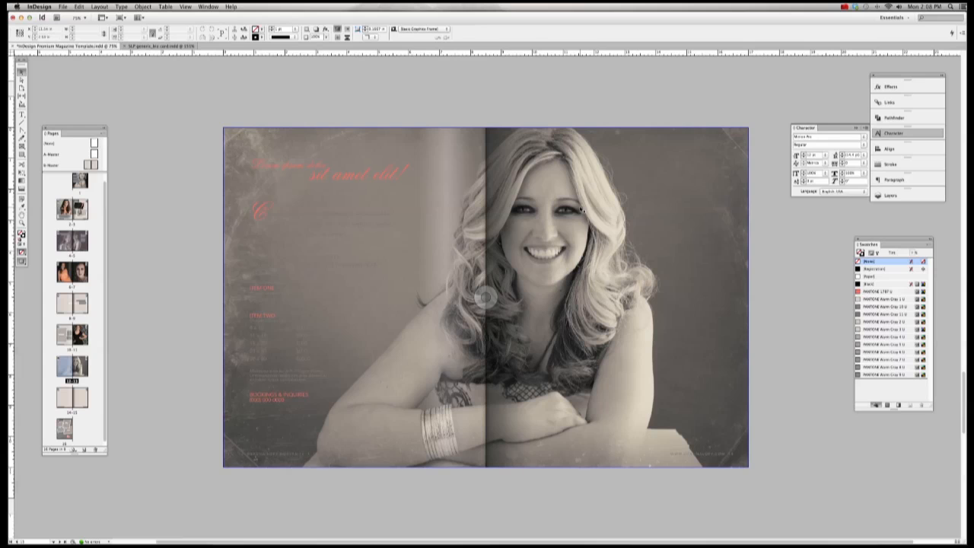
{"action": "left_click", "coordinate": [581, 210]}
{"action": "key", "text": "Delete"}
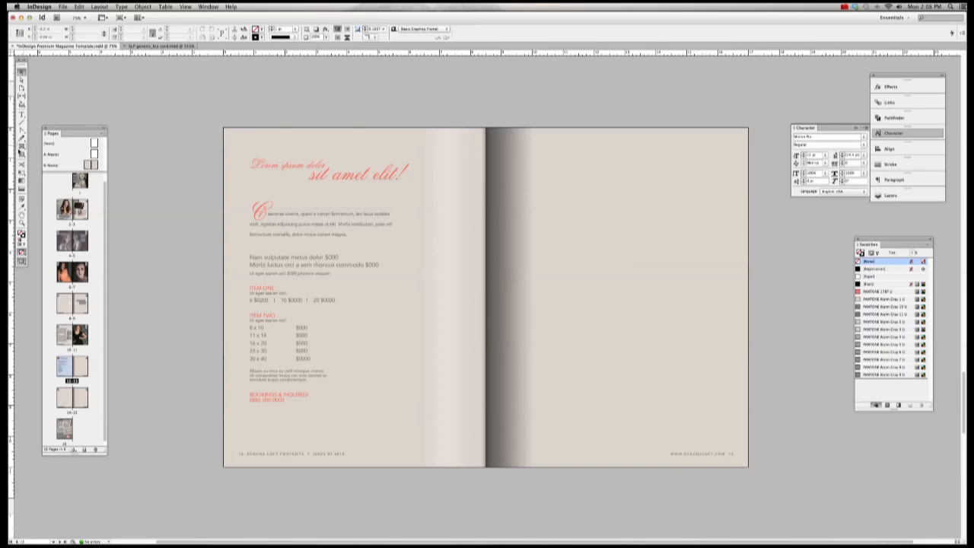
Step: Draw an empty rectangle frame covering the left page
{"action": "left_click", "coordinate": [23, 147]}
{"action": "left_click_drag", "start_coordinate": [224, 128], "coordinate": [487, 468]}
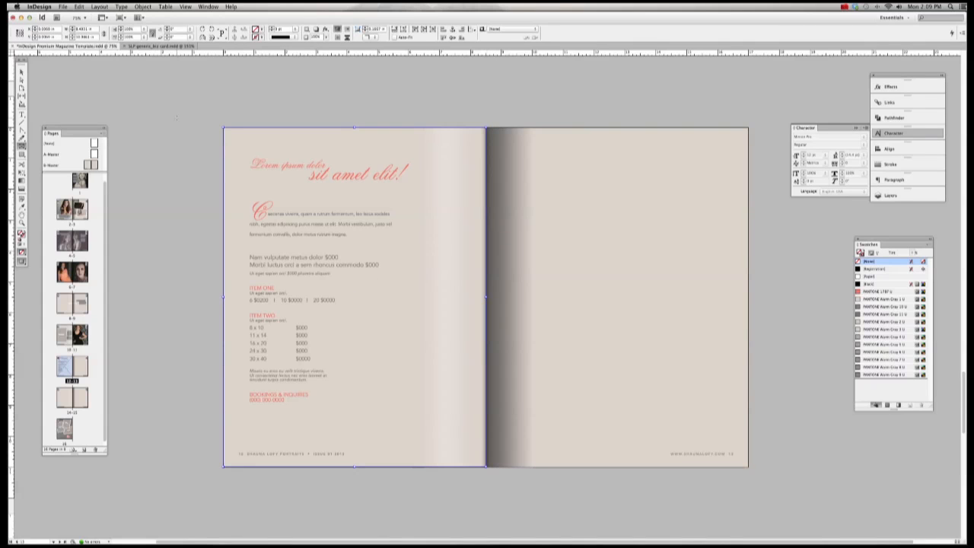
{"action": "left_click", "coordinate": [290, 124]}
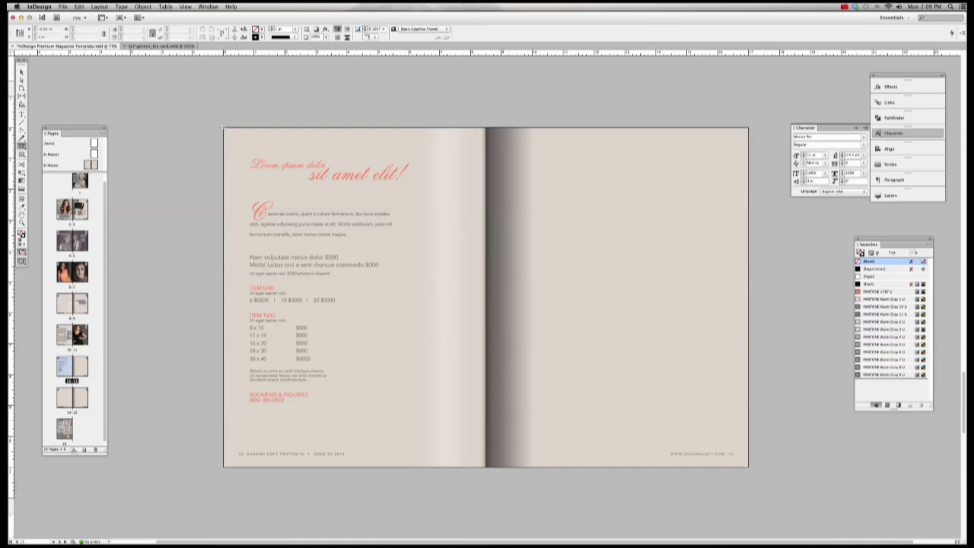
Step: Discard a trial frame, then draw a rectangle frame spanning the whole right page
{"action": "left_click_drag", "start_coordinate": [223, 127], "coordinate": [487, 296]}
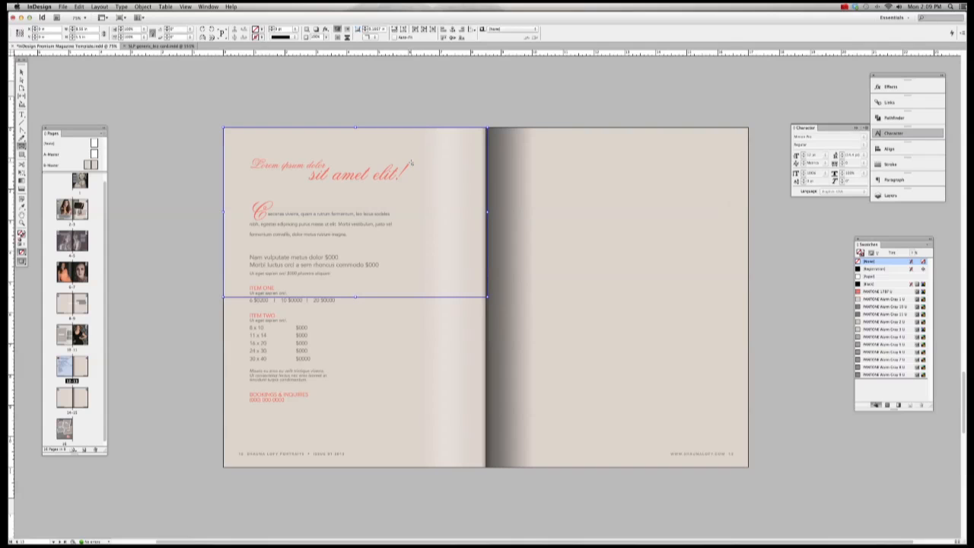
{"action": "key", "text": "Delete"}
{"action": "scroll", "coordinate": [412, 162], "scroll_direction": "right", "scroll_amount": 3}
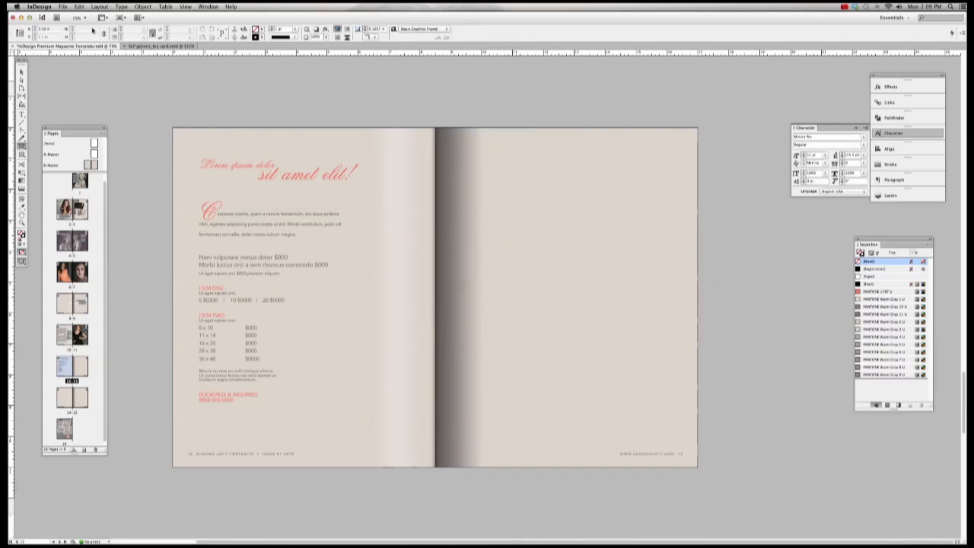
{"action": "key", "text": "v"}
{"action": "left_click", "coordinate": [21, 147]}
{"action": "left_click_drag", "start_coordinate": [436, 129], "coordinate": [699, 469]}
Step: Draw a two-column, three-row grid of frames filling the right page
{"action": "key", "text": "Right"}
{"action": "key", "text": "Right"}
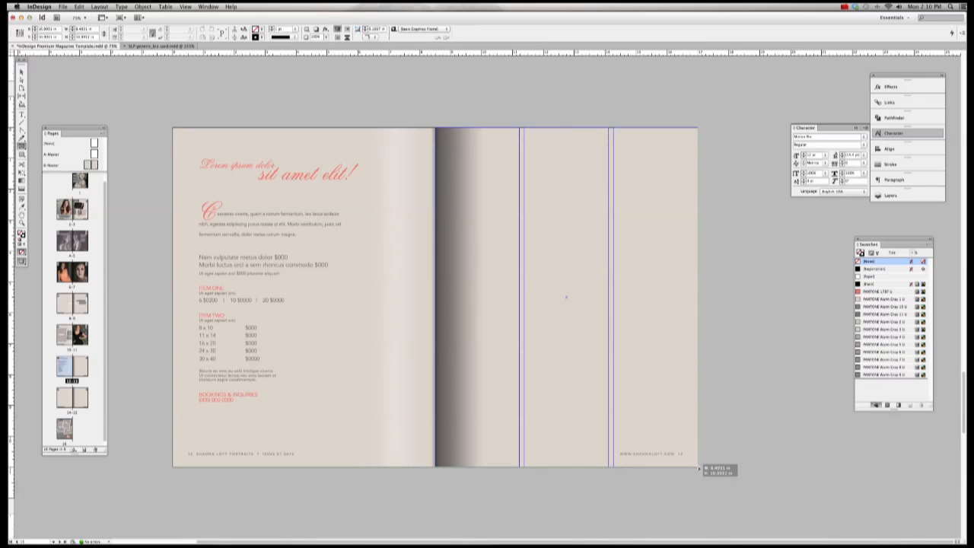
{"action": "key", "text": "Left"}
{"action": "left_click_drag", "start_coordinate": [698, 469], "coordinate": [699, 468]}
{"action": "key", "text": "Left"}
{"action": "key", "text": "Up"}
{"action": "key", "text": "Up"}
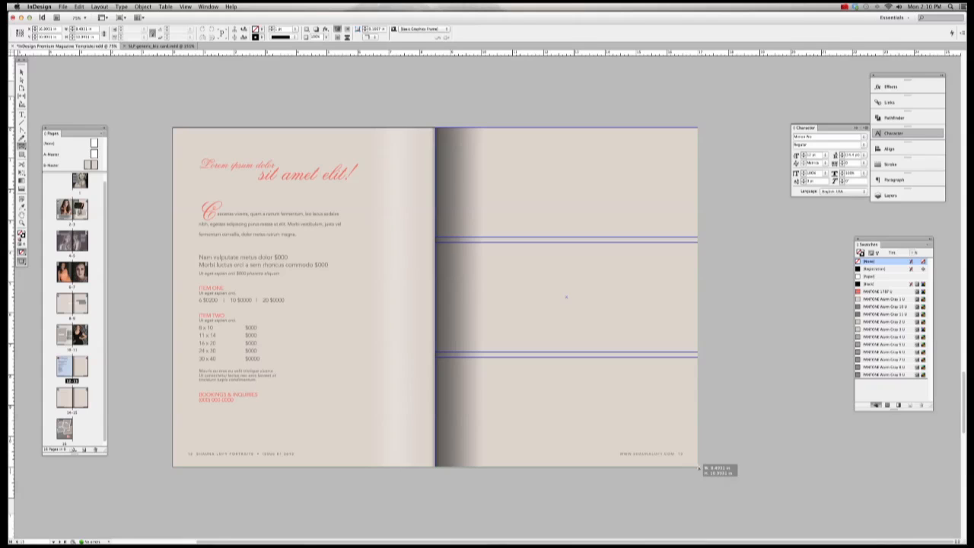
{"action": "left_click_drag", "start_coordinate": [699, 469], "coordinate": [699, 469]}
{"action": "key", "text": "Right"}
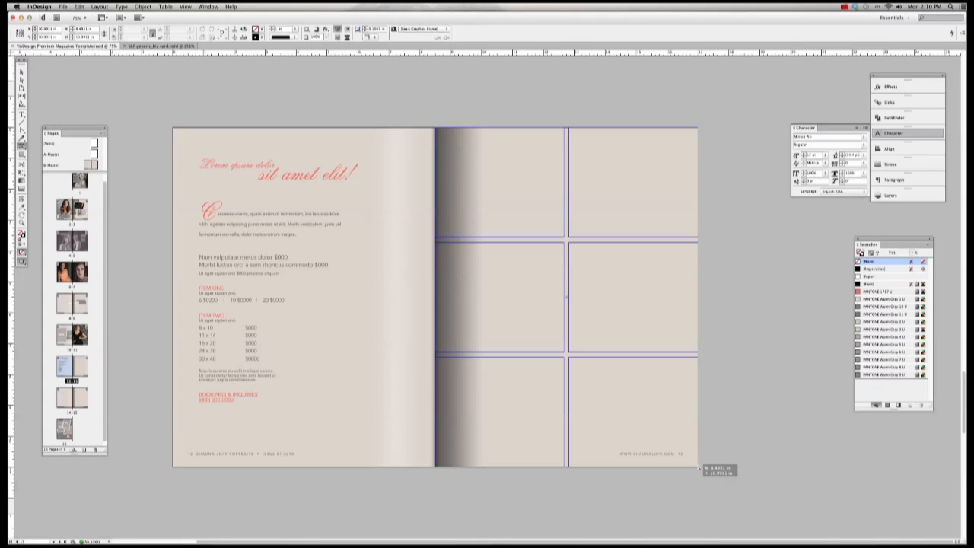
{"action": "left_click_drag", "start_coordinate": [699, 469], "coordinate": [698, 469]}
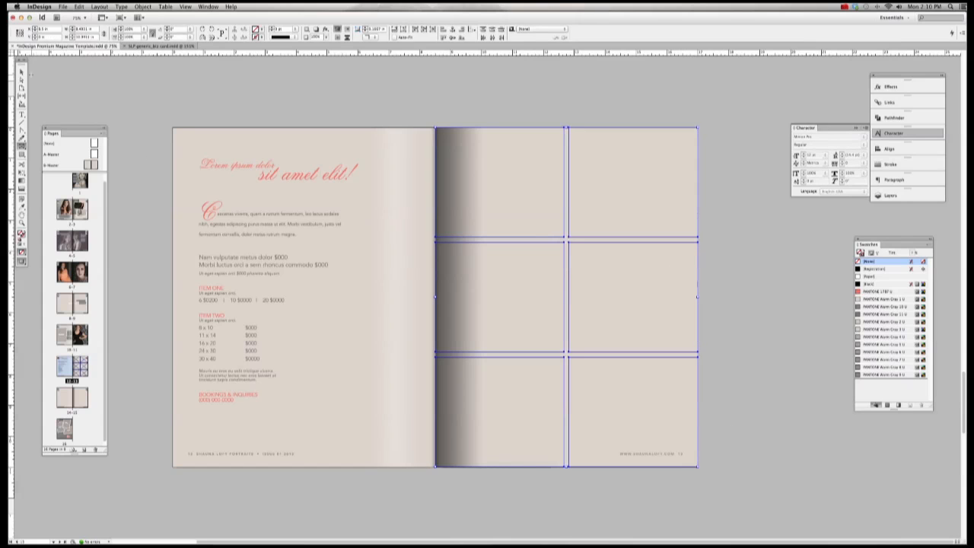
Step: Click through the individual grid frames, then marquee-select all six together
{"action": "left_click", "coordinate": [528, 96]}
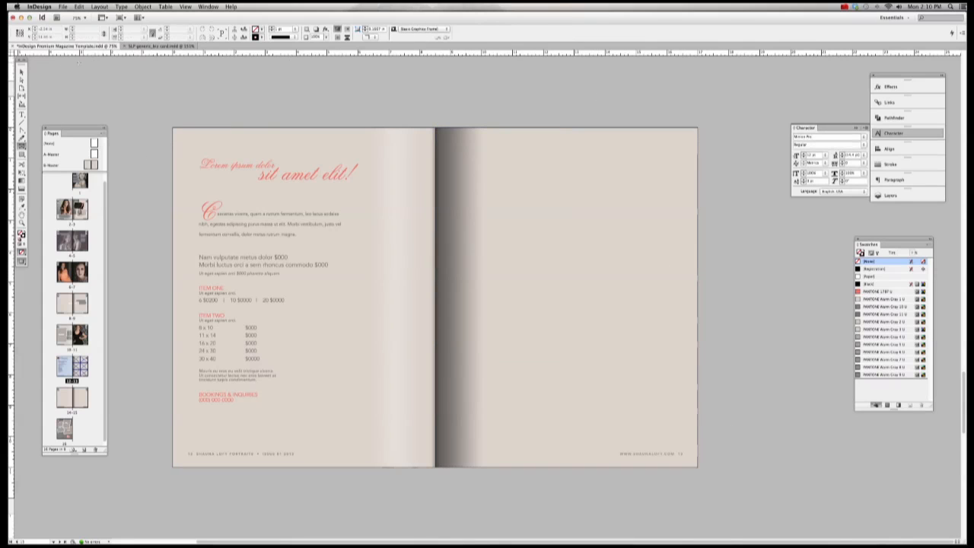
{"action": "left_click", "coordinate": [22, 71]}
{"action": "left_click", "coordinate": [515, 150]}
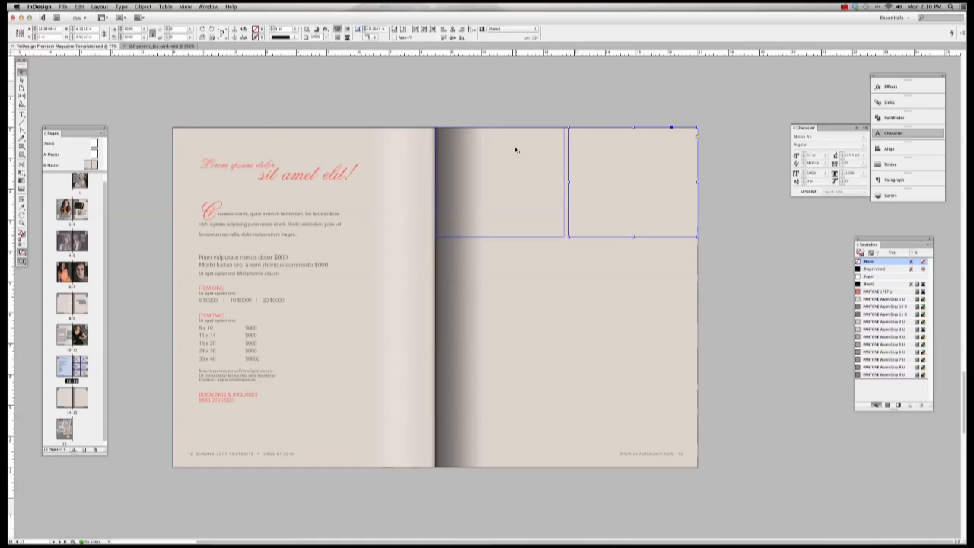
{"action": "left_click", "coordinate": [644, 285]}
{"action": "left_click", "coordinate": [654, 422]}
{"action": "left_click", "coordinate": [492, 413]}
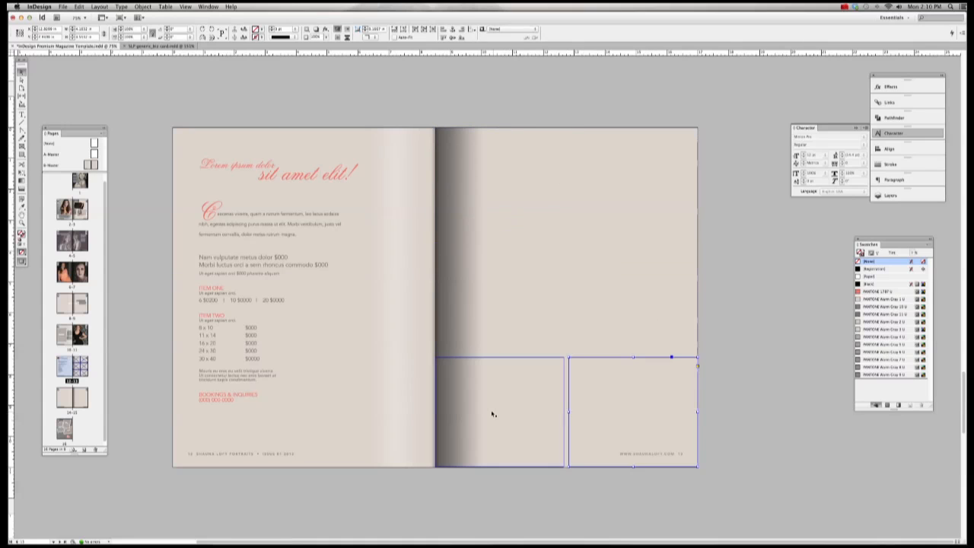
{"action": "left_click", "coordinate": [504, 178]}
{"action": "left_click", "coordinate": [677, 185]}
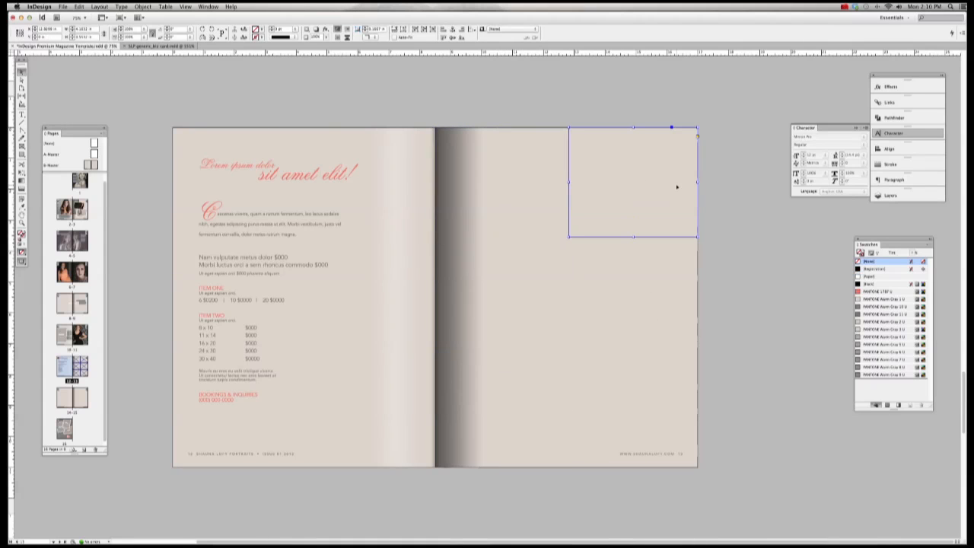
{"action": "left_click_drag", "start_coordinate": [478, 96], "coordinate": [689, 472]}
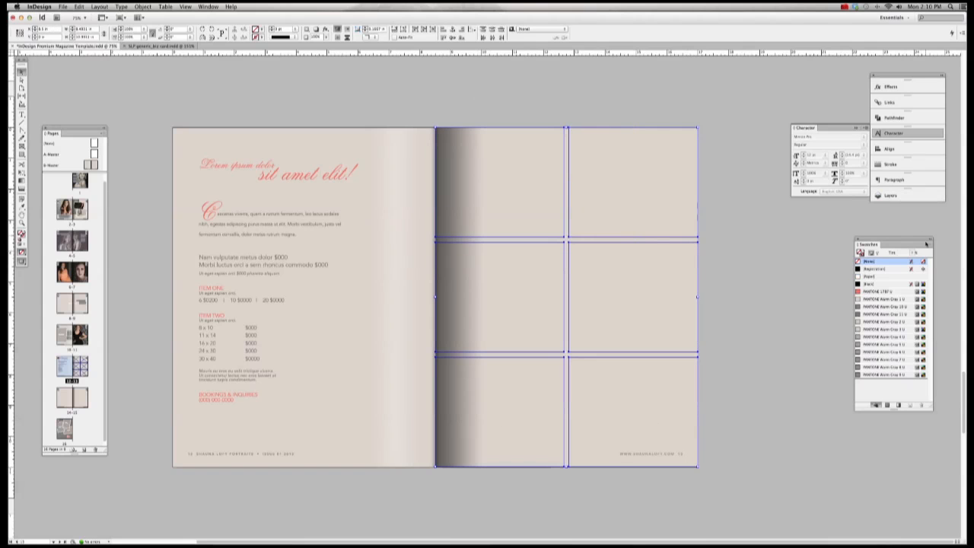
Step: Fill the six selected frames with [Paper] white and deselect them
{"action": "left_click", "coordinate": [867, 276]}
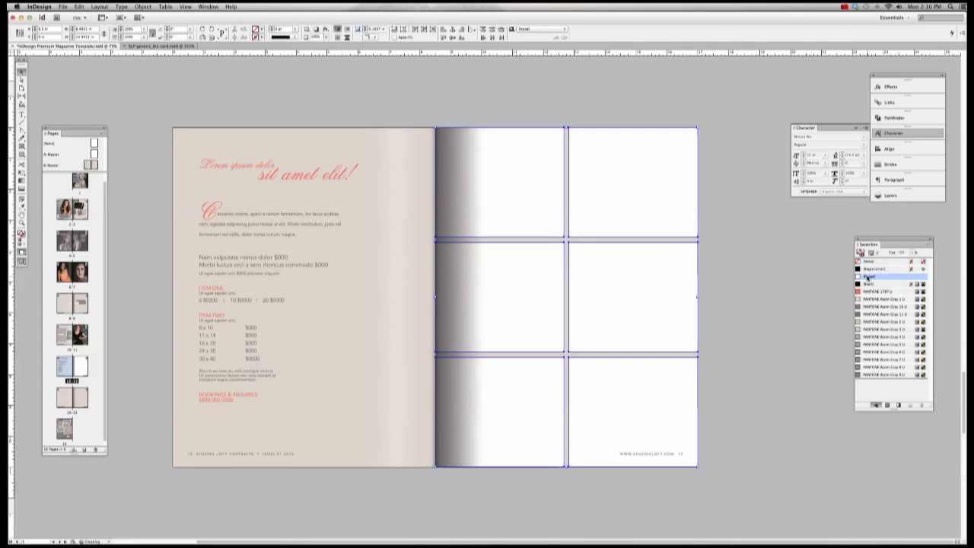
{"action": "left_click", "coordinate": [734, 248]}
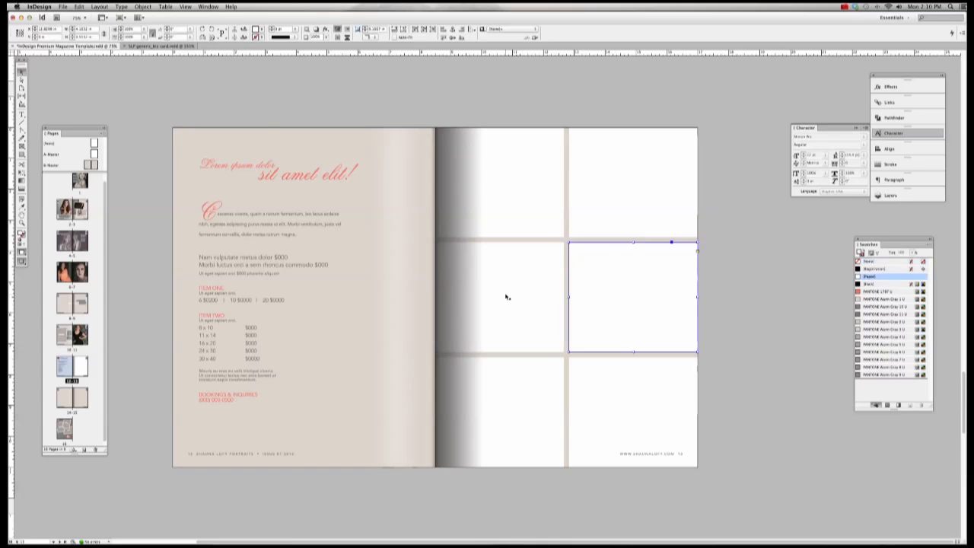
{"action": "left_click", "coordinate": [619, 409]}
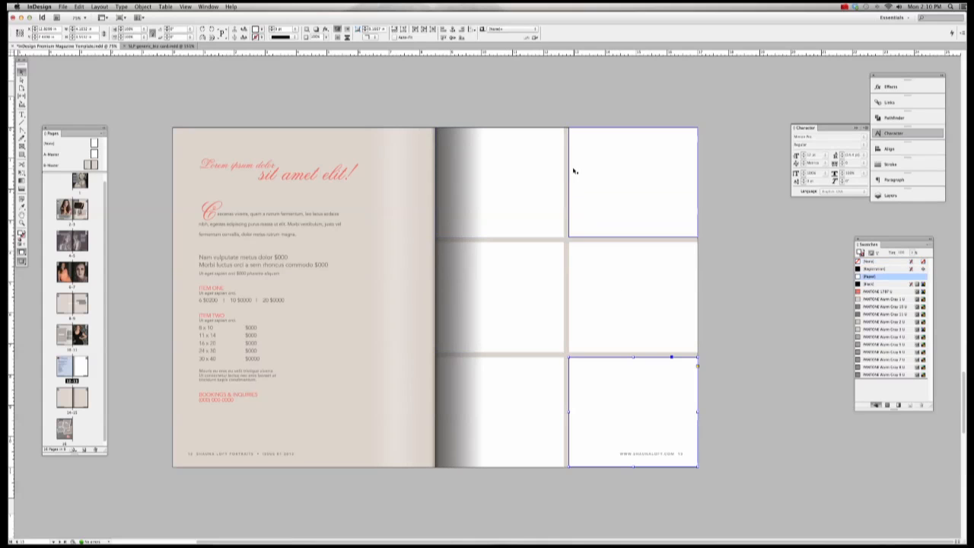
{"action": "left_click", "coordinate": [21, 97]}
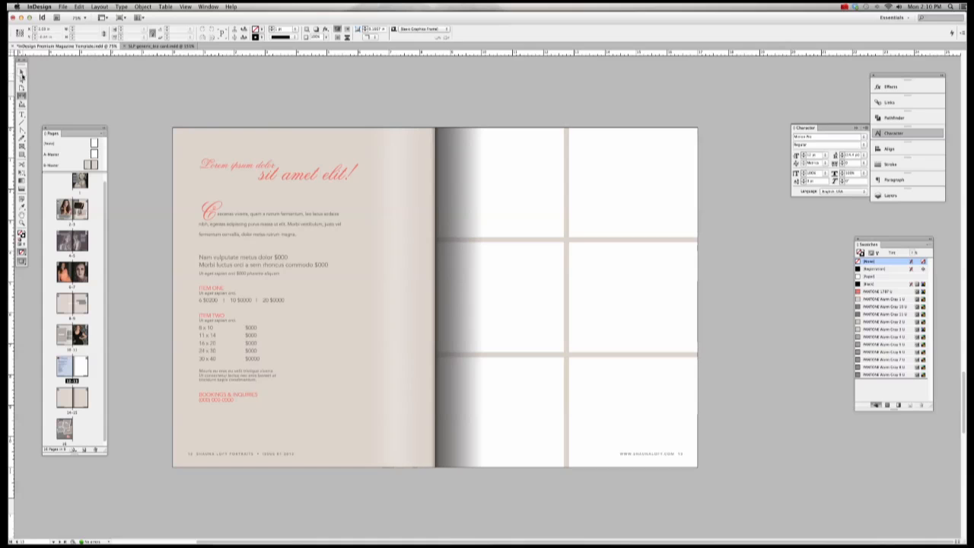
{"action": "left_click", "coordinate": [22, 71]}
Step: Select both top-row frames, switch to the Gap tool and set the colour to Black
{"action": "left_click", "coordinate": [465, 163]}
{"action": "left_click", "coordinate": [572, 178]}
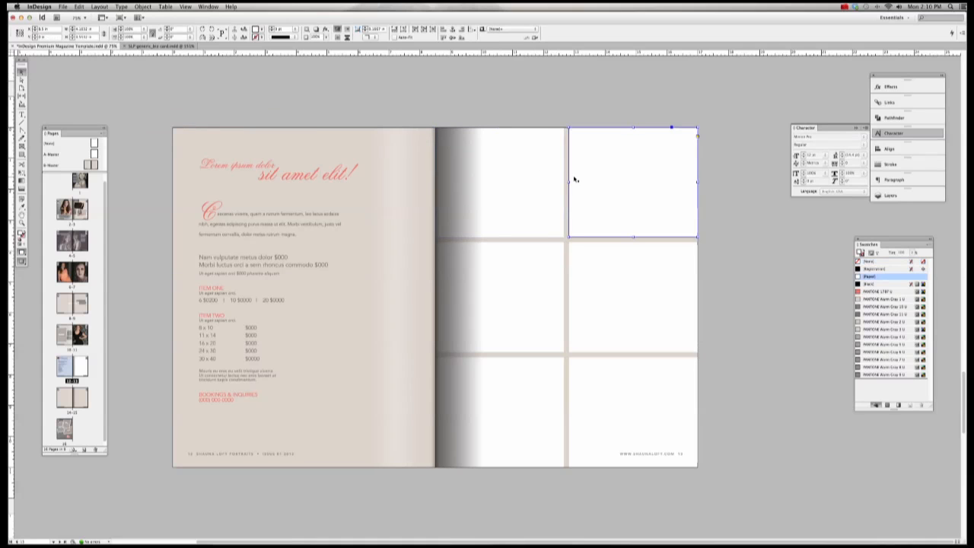
{"action": "left_click_drag", "start_coordinate": [542, 120], "coordinate": [587, 152]}
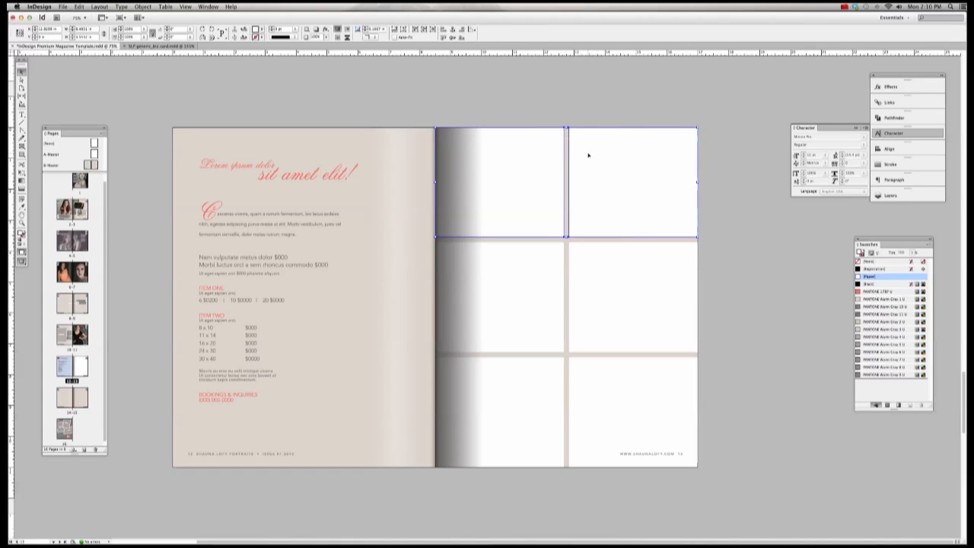
{"action": "left_click", "coordinate": [22, 98]}
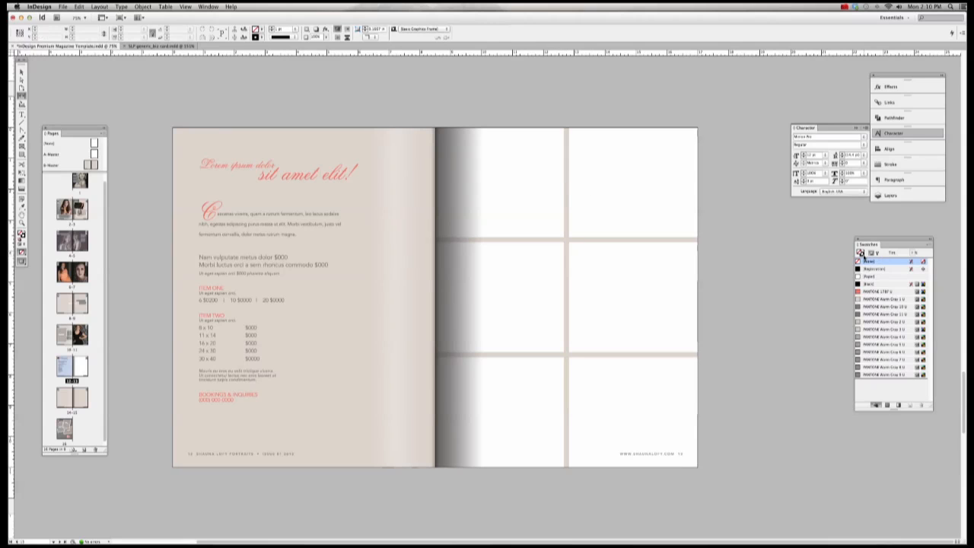
{"action": "left_click", "coordinate": [874, 283]}
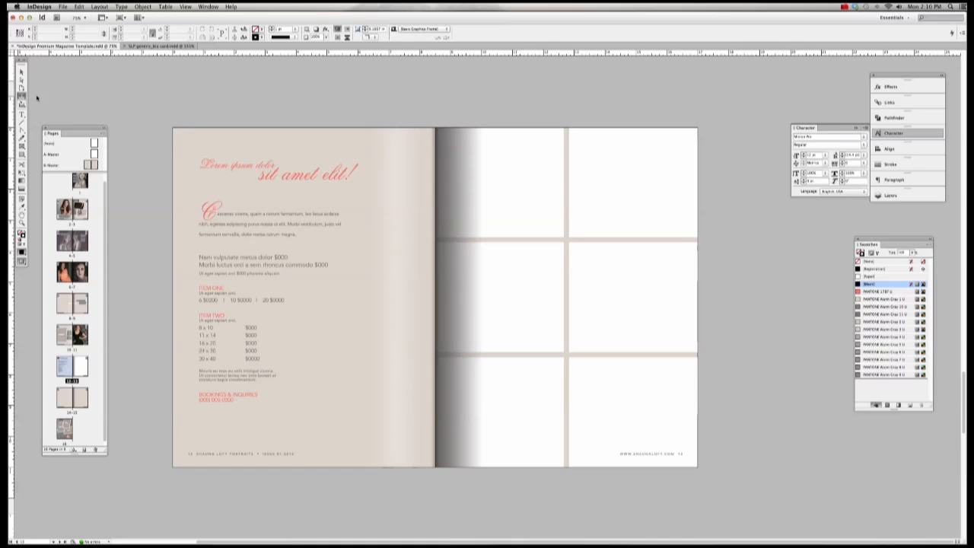
{"action": "left_click", "coordinate": [845, 7]}
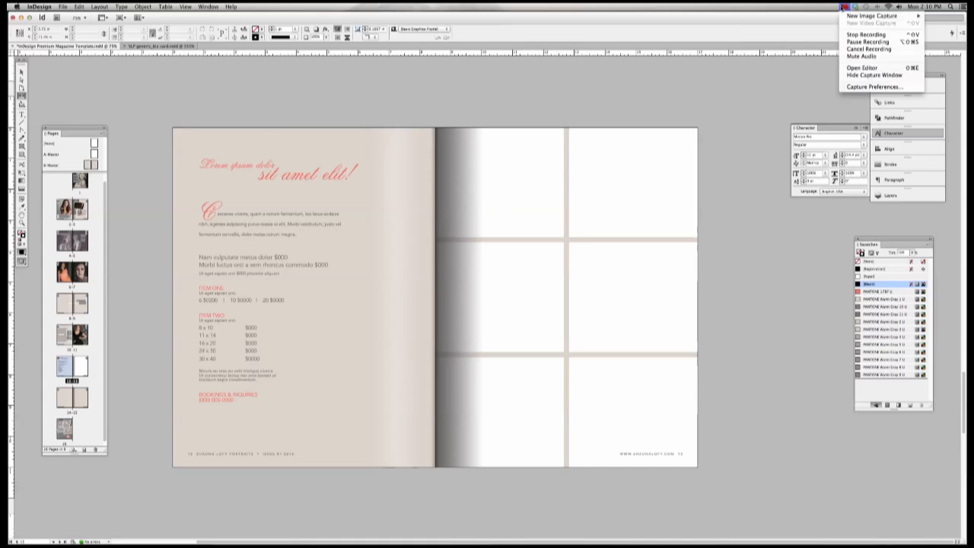
{"action": "left_click", "coordinate": [868, 42]}
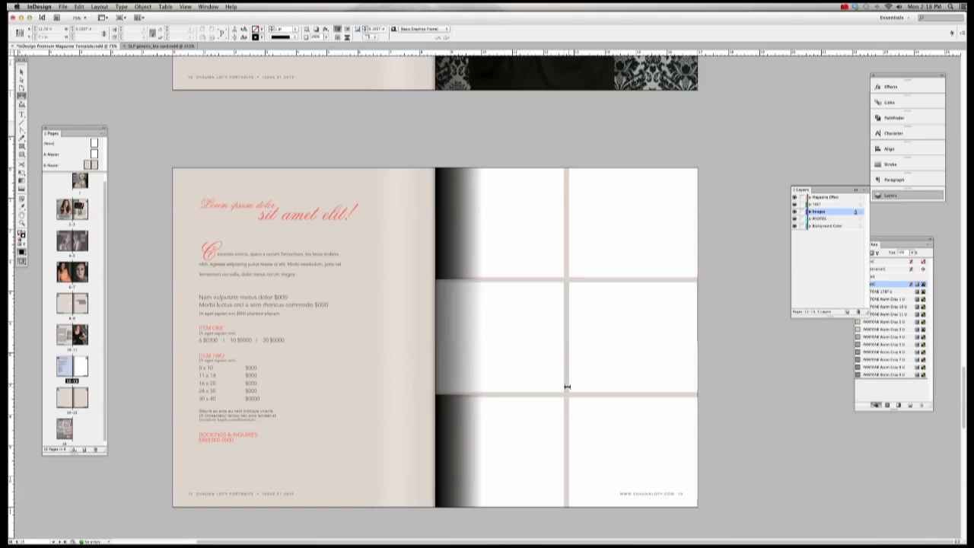
{"action": "key", "text": "v"}
{"action": "left_click", "coordinate": [591, 196]}
{"action": "left_click_drag", "start_coordinate": [569, 223], "coordinate": [625, 222]}
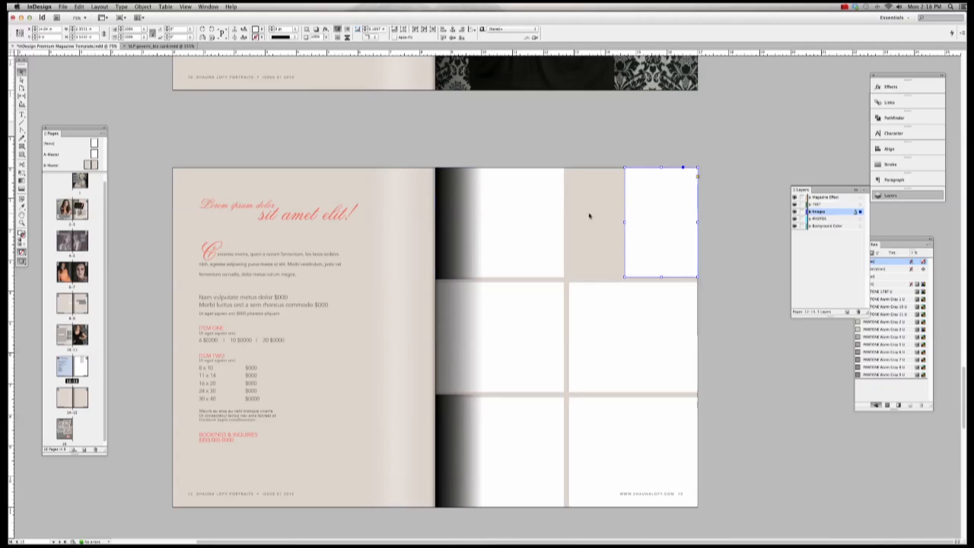
{"action": "left_click", "coordinate": [566, 220]}
{"action": "left_click_drag", "start_coordinate": [564, 222], "coordinate": [622, 226]}
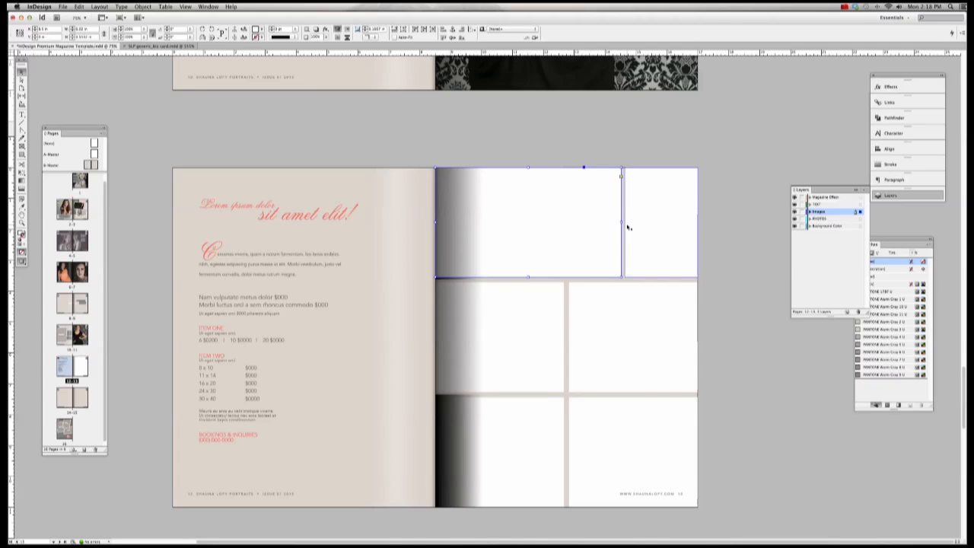
{"action": "key", "text": "super+z"}
{"action": "key", "text": "super+z"}
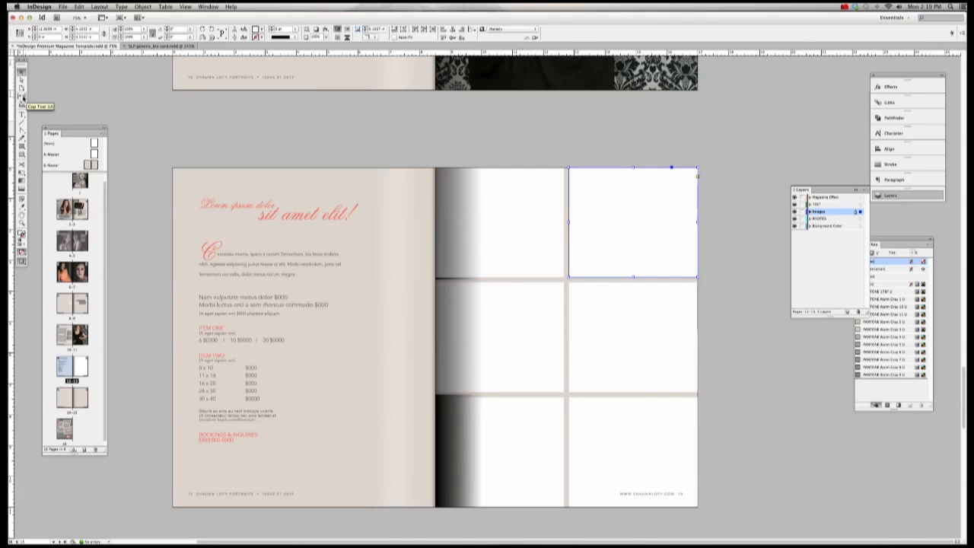
{"action": "left_click", "coordinate": [59, 109]}
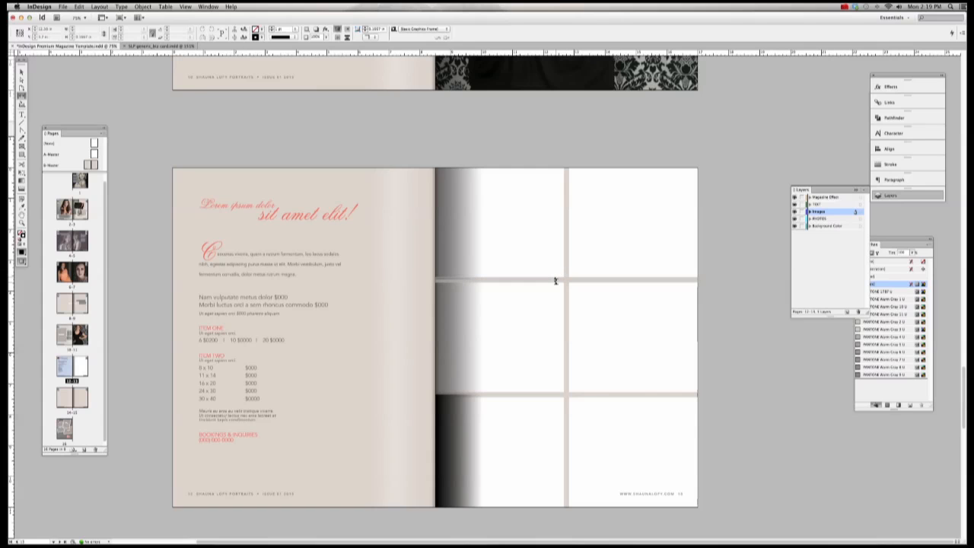
Step: Shift the middle-row column gap right and the bottom-row column gap left
{"action": "scroll", "coordinate": [569, 264], "scroll_direction": "down", "scroll_amount": 3}
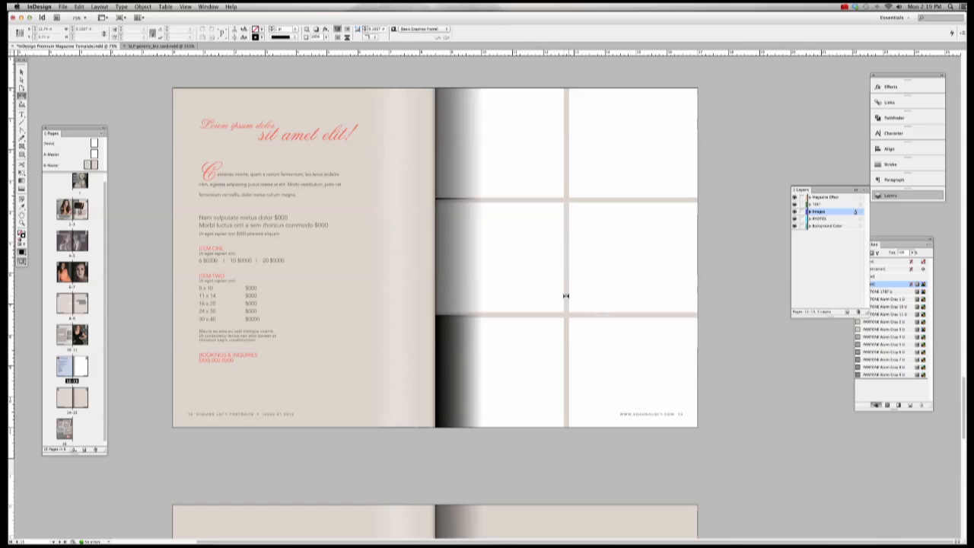
{"action": "left_click_drag", "start_coordinate": [566, 295], "coordinate": [620, 298]}
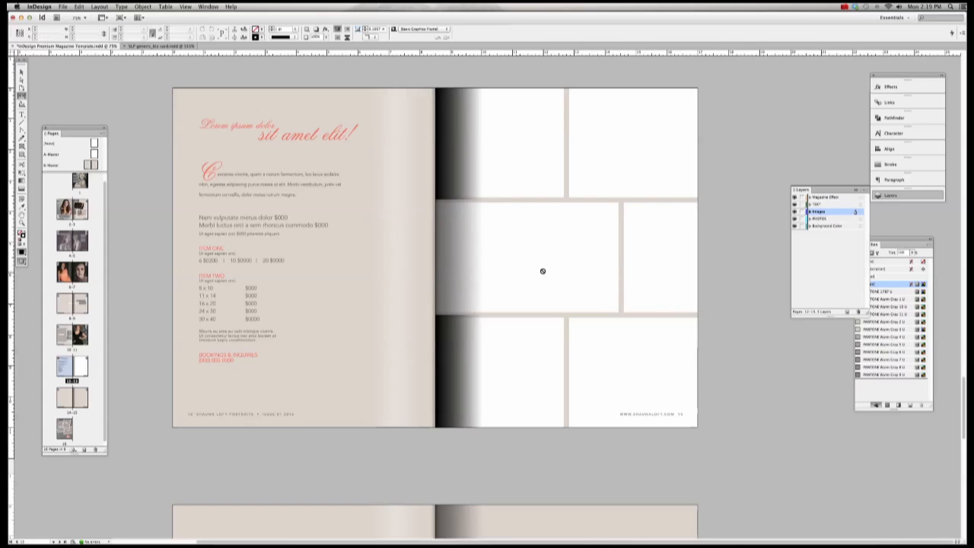
{"action": "left_click_drag", "start_coordinate": [566, 357], "coordinate": [539, 367]}
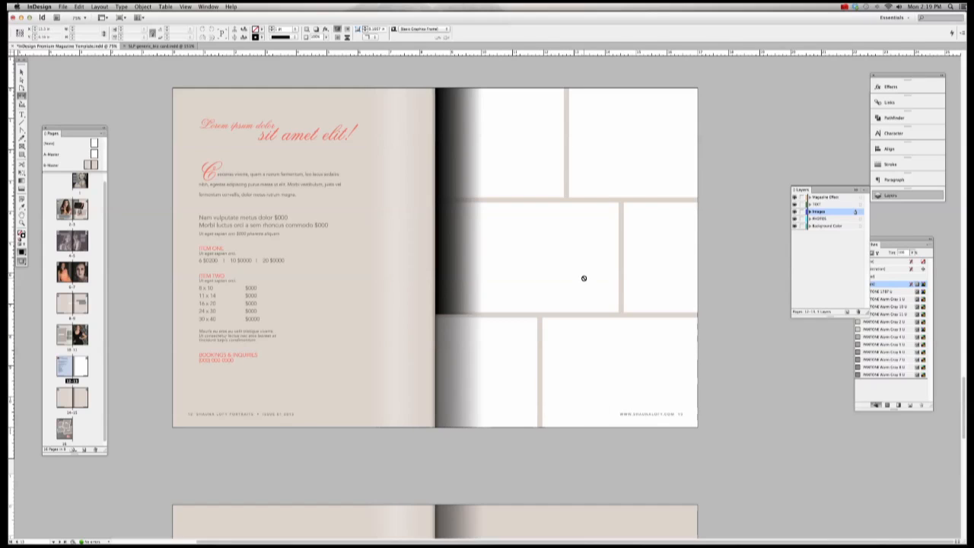
Step: Raise the top row gap, readjust the middle column gap, and lower the bottom row gap
{"action": "scroll", "coordinate": [604, 222], "scroll_direction": "up", "scroll_amount": 3}
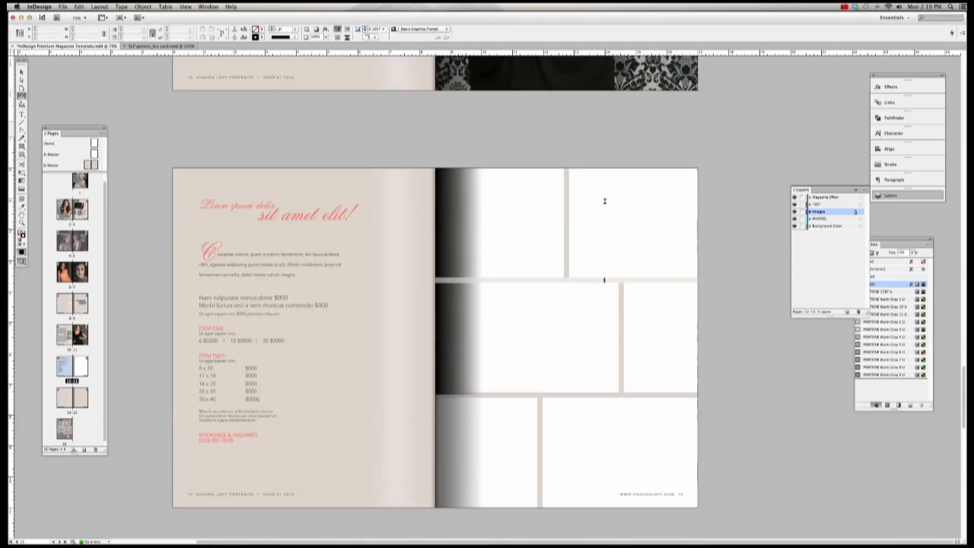
{"action": "left_click_drag", "start_coordinate": [601, 279], "coordinate": [599, 252]}
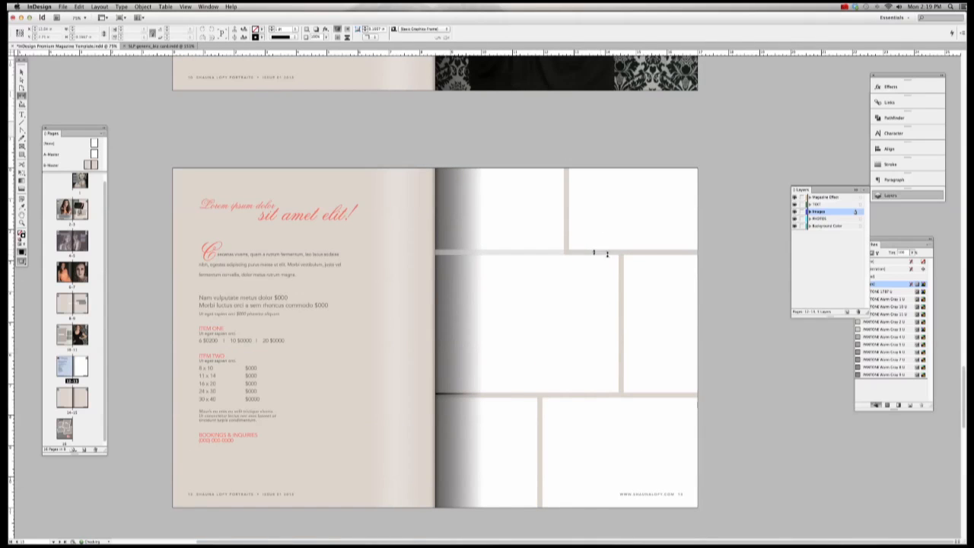
{"action": "key", "text": "super+z"}
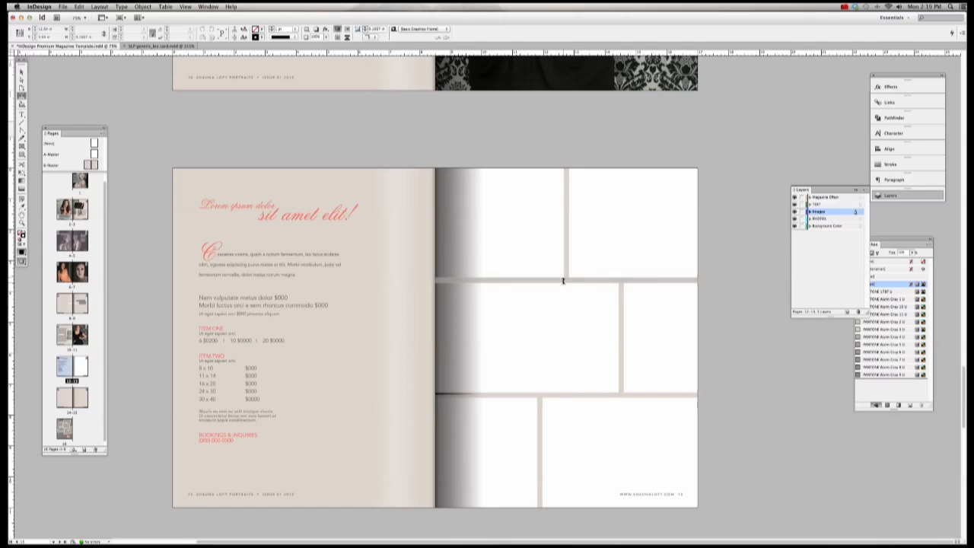
{"action": "left_click_drag", "start_coordinate": [561, 280], "coordinate": [557, 254]}
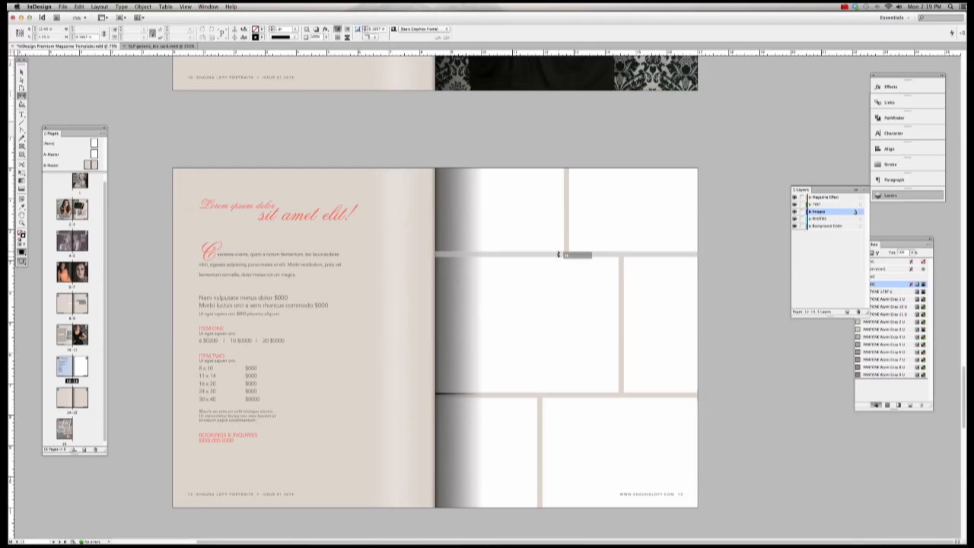
{"action": "left_click_drag", "start_coordinate": [572, 254], "coordinate": [576, 249]}
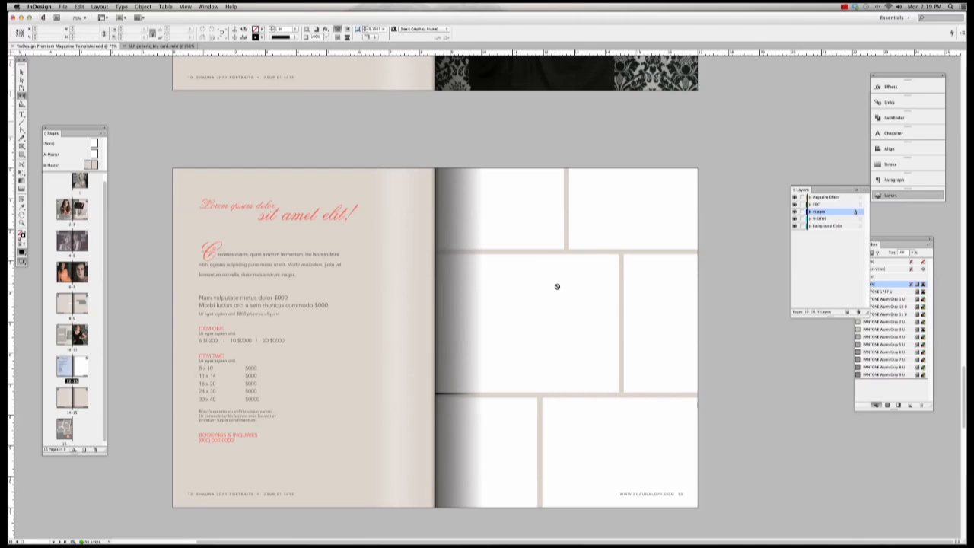
{"action": "left_click_drag", "start_coordinate": [622, 305], "coordinate": [617, 306]}
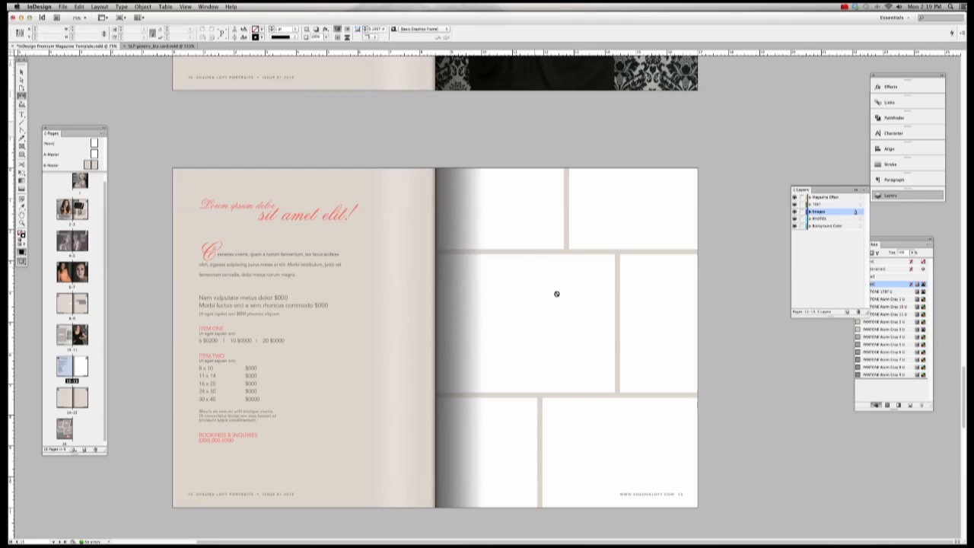
{"action": "left_click_drag", "start_coordinate": [617, 323], "coordinate": [609, 322]}
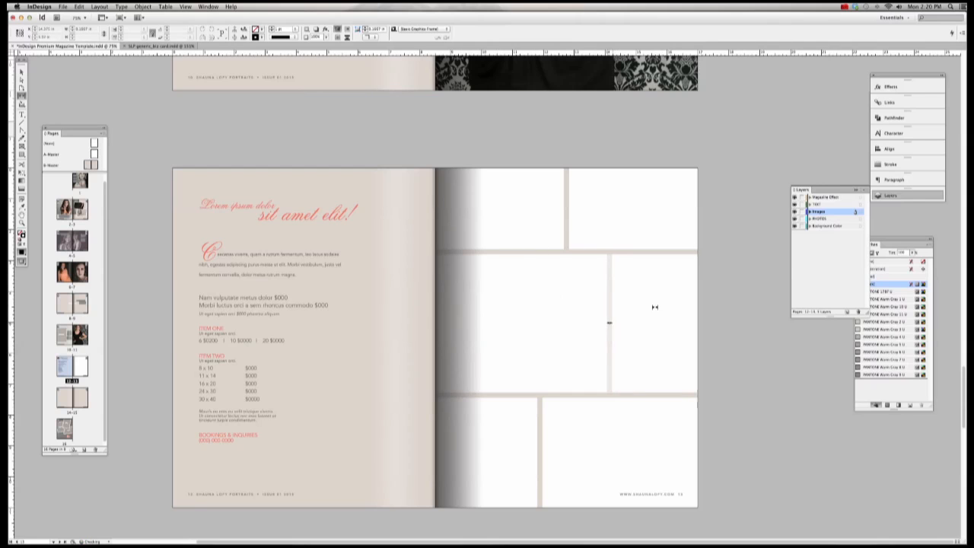
{"action": "left_click_drag", "start_coordinate": [520, 396], "coordinate": [503, 438]}
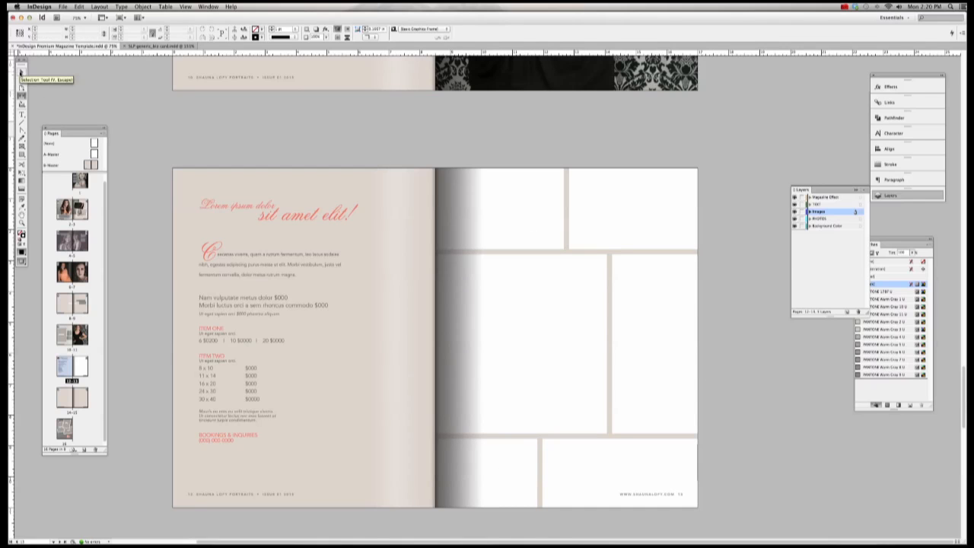
Step: Place IMG_8543_bw.jpg into the top-left frame on the right page
{"action": "left_click", "coordinate": [21, 71]}
{"action": "left_click", "coordinate": [498, 188]}
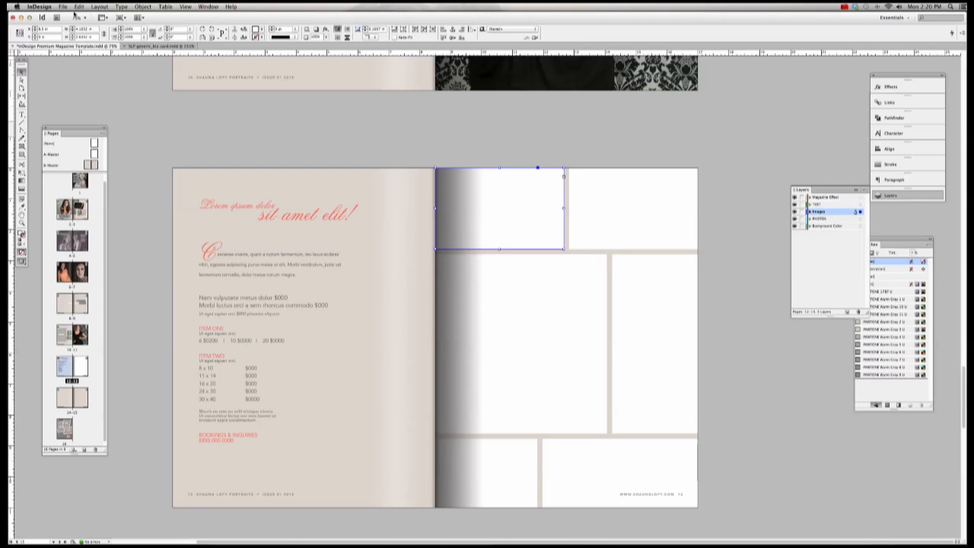
{"action": "left_click", "coordinate": [62, 6]}
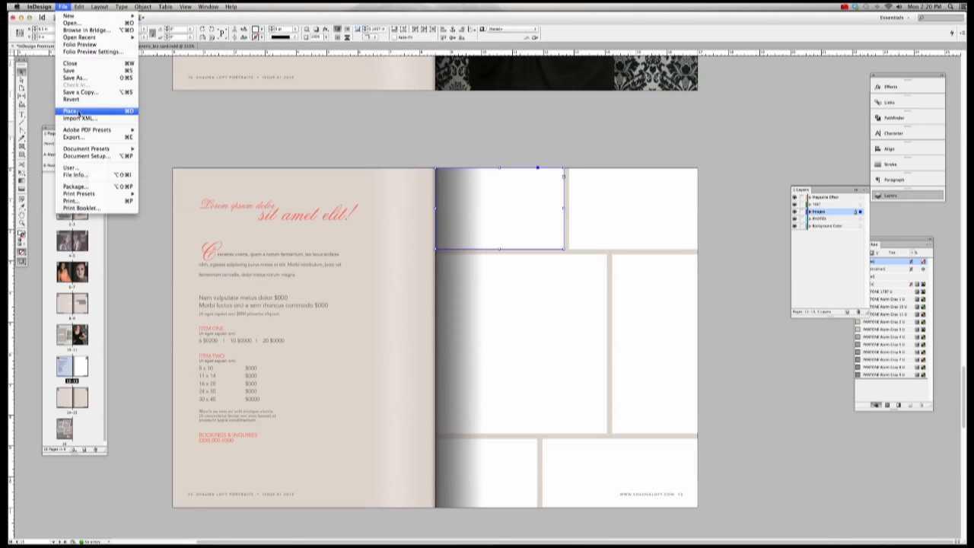
{"action": "left_click", "coordinate": [72, 111]}
{"action": "double_click", "coordinate": [440, 149]}
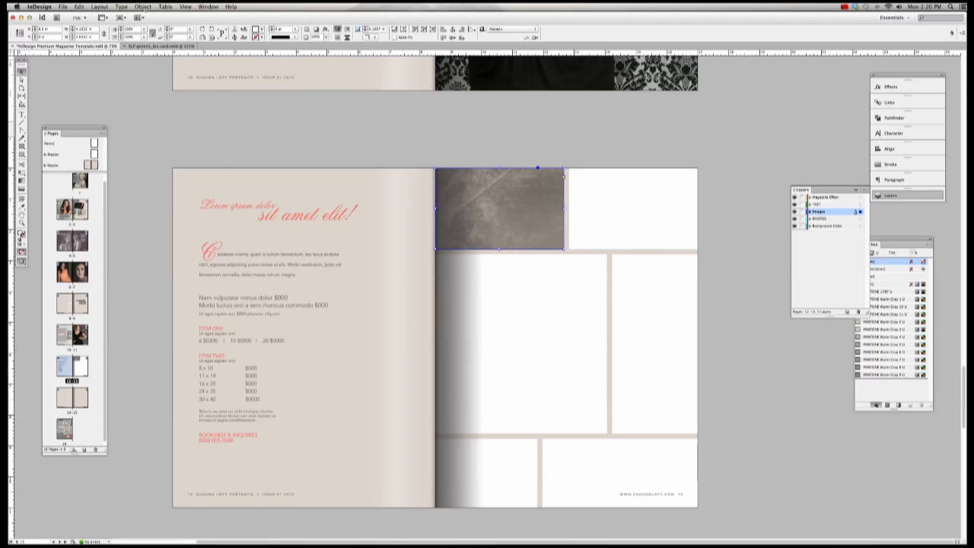
Step: Select the image content, fit it proportionally, and adjust the frame's right edge
{"action": "left_click", "coordinate": [143, 6]}
{"action": "mouse_move", "coordinate": [154, 127]}
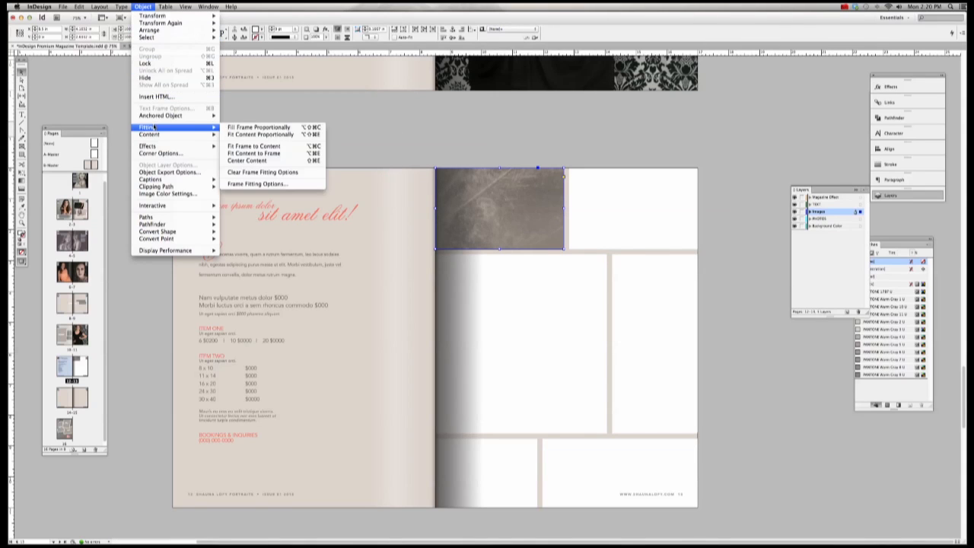
{"action": "mouse_move", "coordinate": [151, 37]}
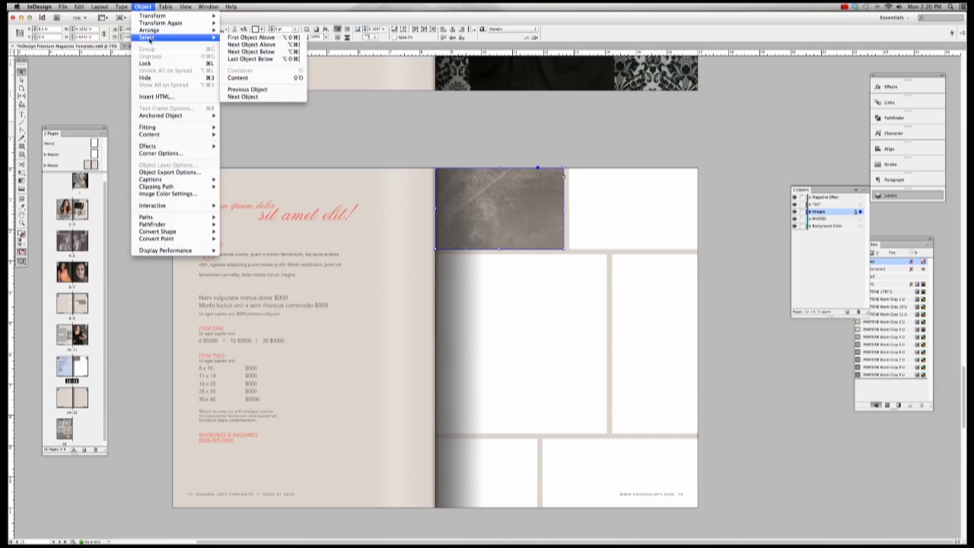
{"action": "left_click", "coordinate": [260, 80]}
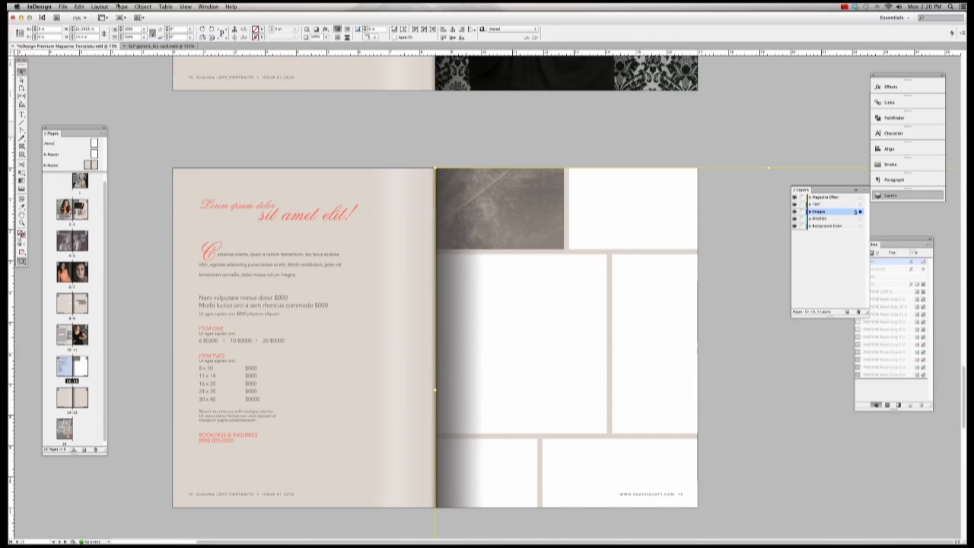
{"action": "left_click", "coordinate": [142, 7]}
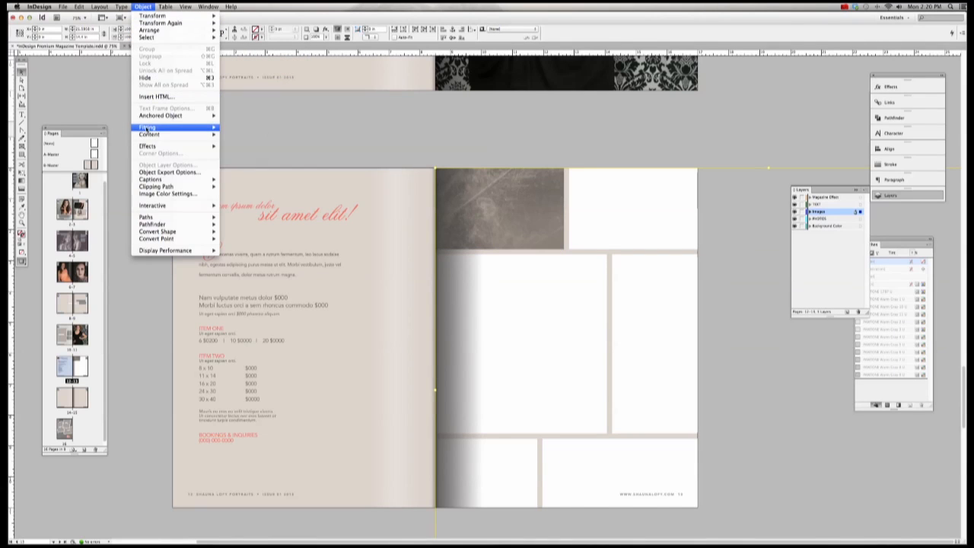
{"action": "mouse_move", "coordinate": [163, 129]}
{"action": "left_click", "coordinate": [259, 135]}
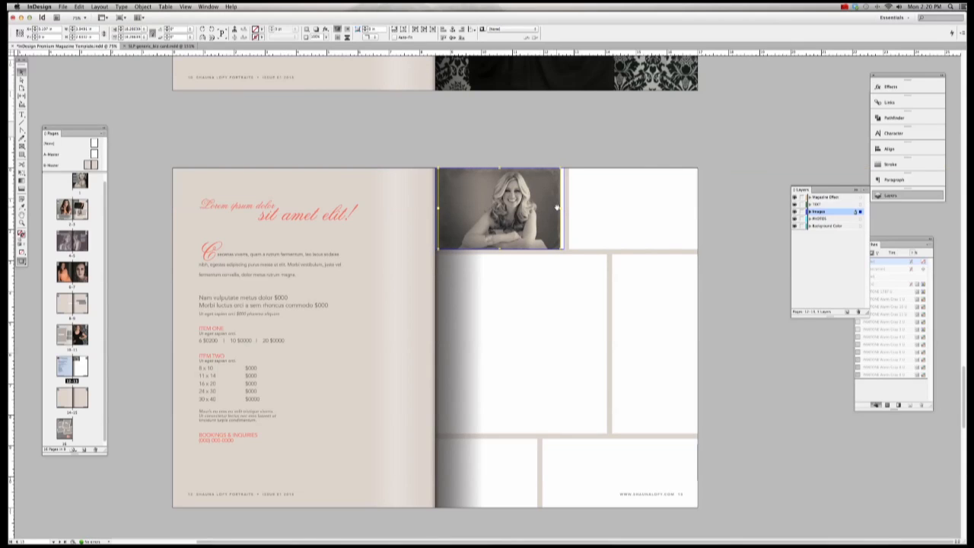
{"action": "left_click_drag", "start_coordinate": [559, 207], "coordinate": [567, 209]}
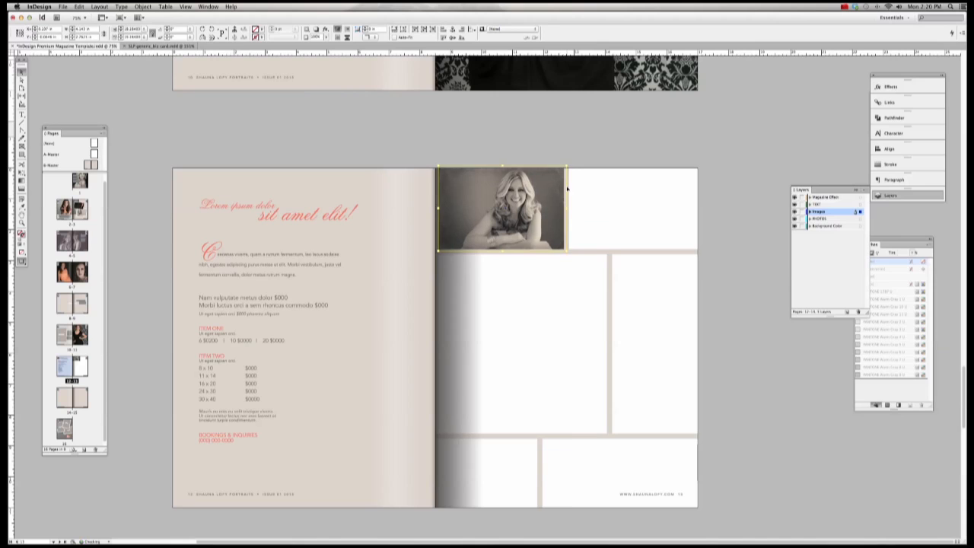
Step: Place the koren close-up portrait into the large frame below the top photo
{"action": "left_click", "coordinate": [593, 276]}
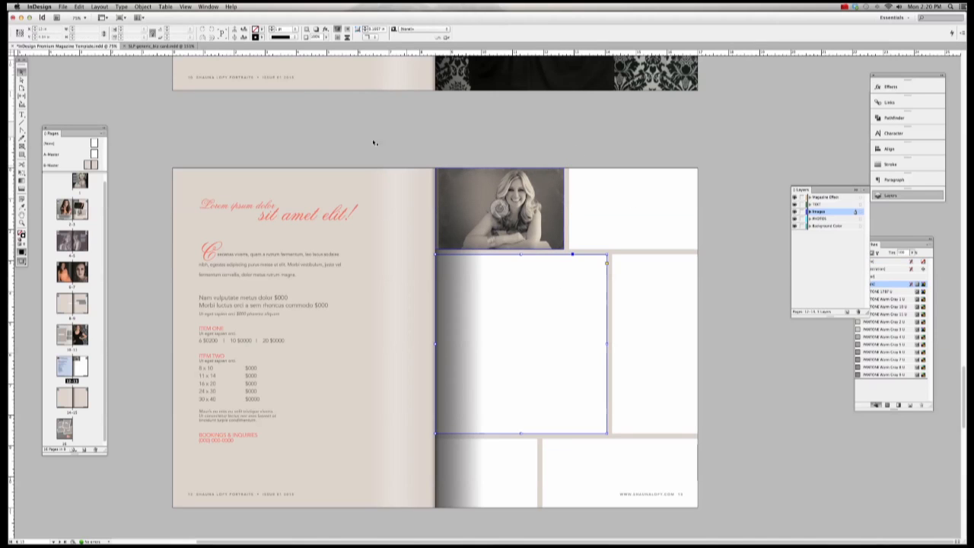
{"action": "left_click", "coordinate": [63, 7]}
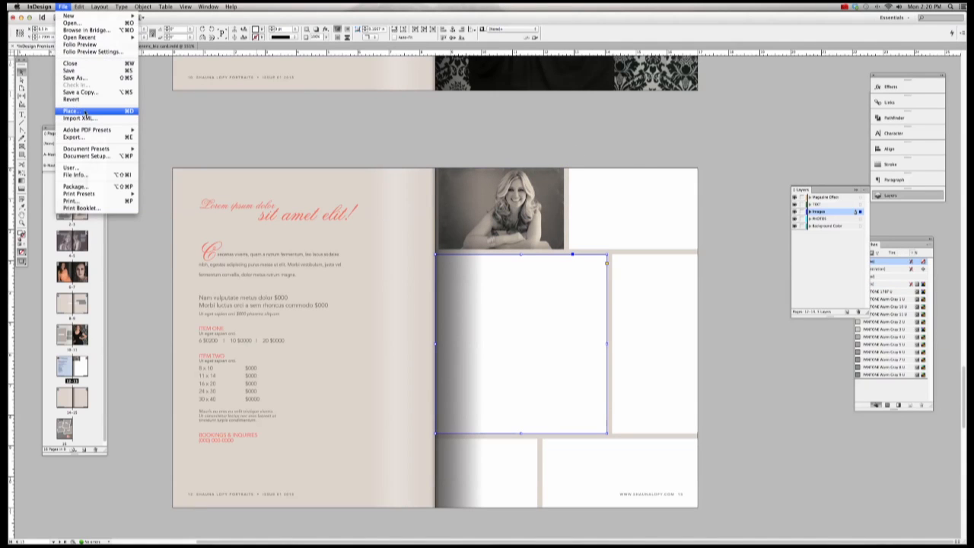
{"action": "left_click", "coordinate": [84, 114]}
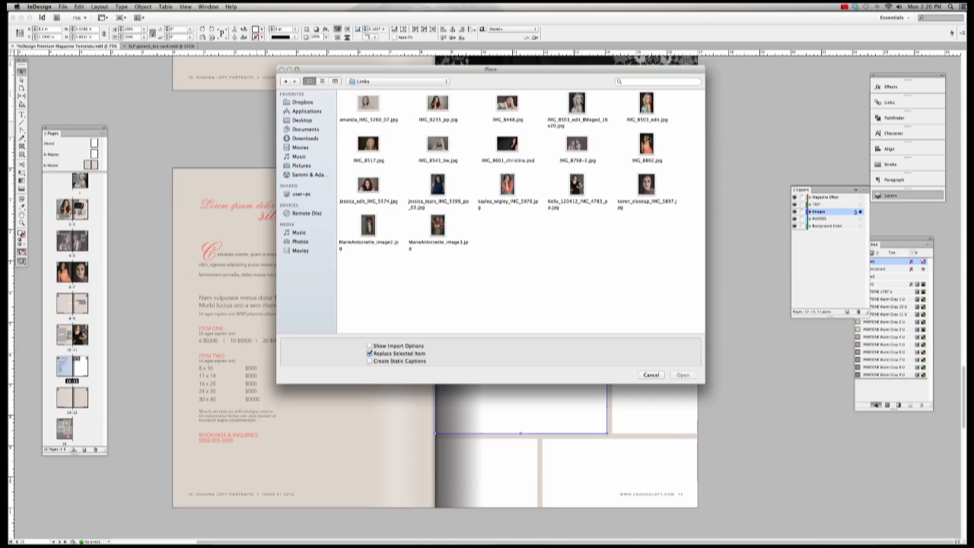
{"action": "double_click", "coordinate": [646, 187]}
{"action": "scroll", "coordinate": [550, 167], "scroll_direction": "up", "scroll_amount": 10}
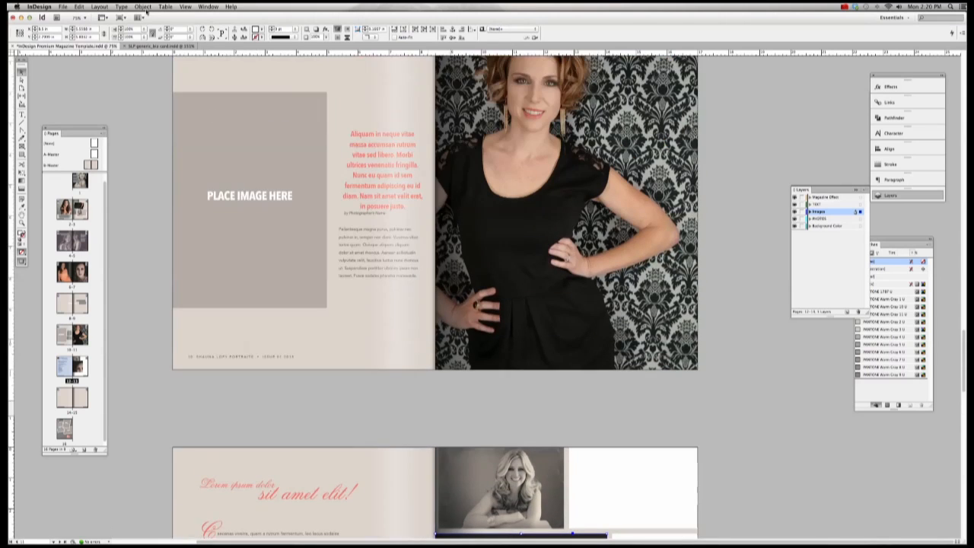
{"action": "scroll", "coordinate": [545, 261], "scroll_direction": "down", "scroll_amount": 15}
{"action": "scroll", "coordinate": [545, 261], "scroll_direction": "up", "scroll_amount": 5}
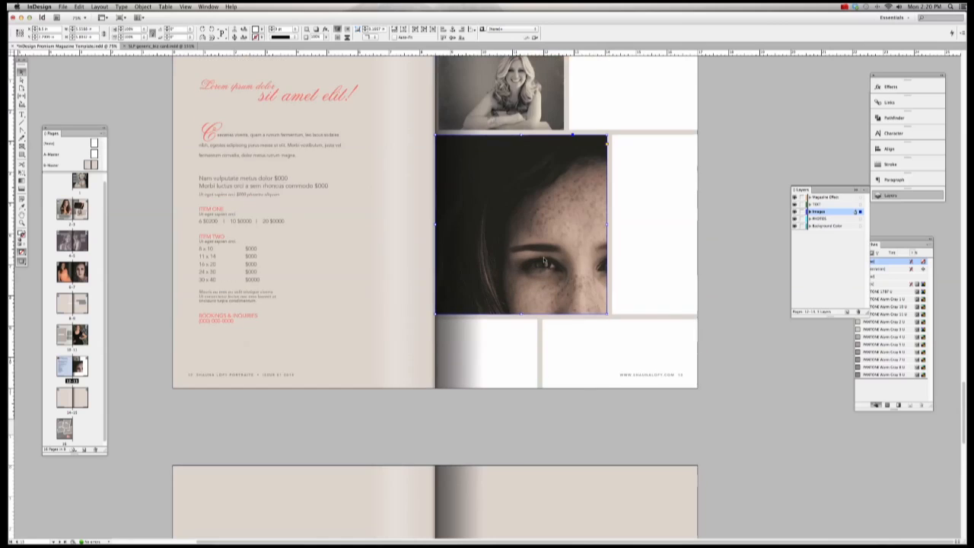
{"action": "scroll", "coordinate": [544, 262], "scroll_direction": "up", "scroll_amount": 2}
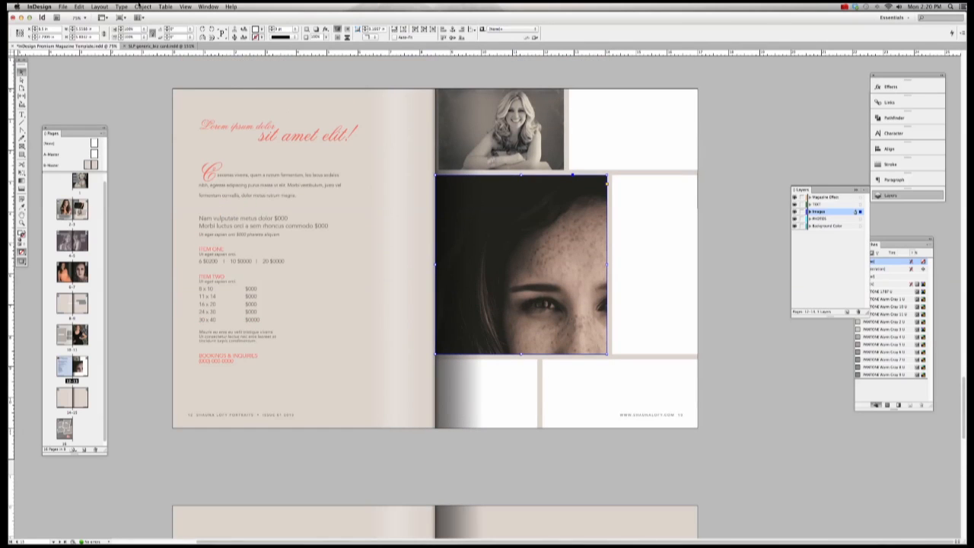
Step: Select the container, apply Fill Frame Proportionally, and adjust the frame's left and right edges
{"action": "left_click", "coordinate": [63, 7]}
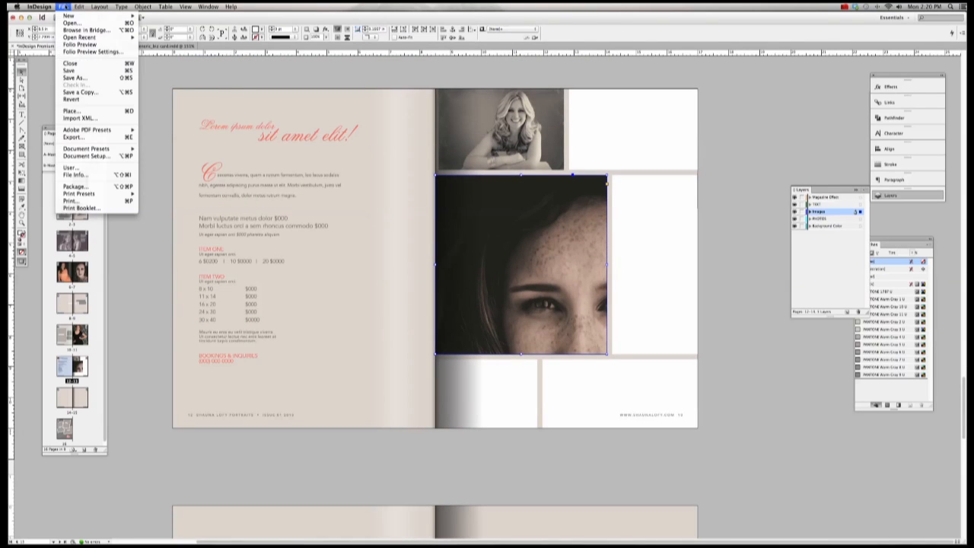
{"action": "mouse_move", "coordinate": [143, 7]}
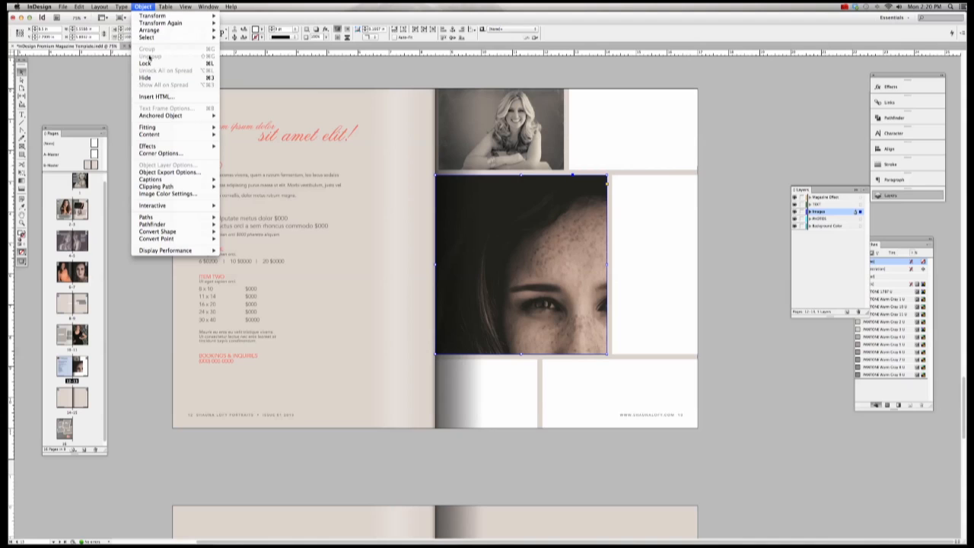
{"action": "mouse_move", "coordinate": [175, 37]}
{"action": "left_click", "coordinate": [255, 78]}
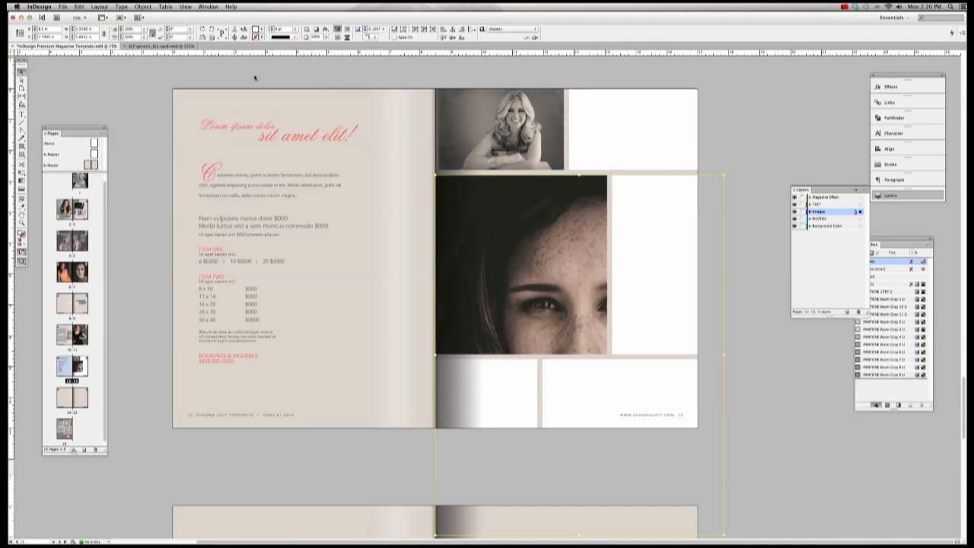
{"action": "left_click", "coordinate": [143, 7]}
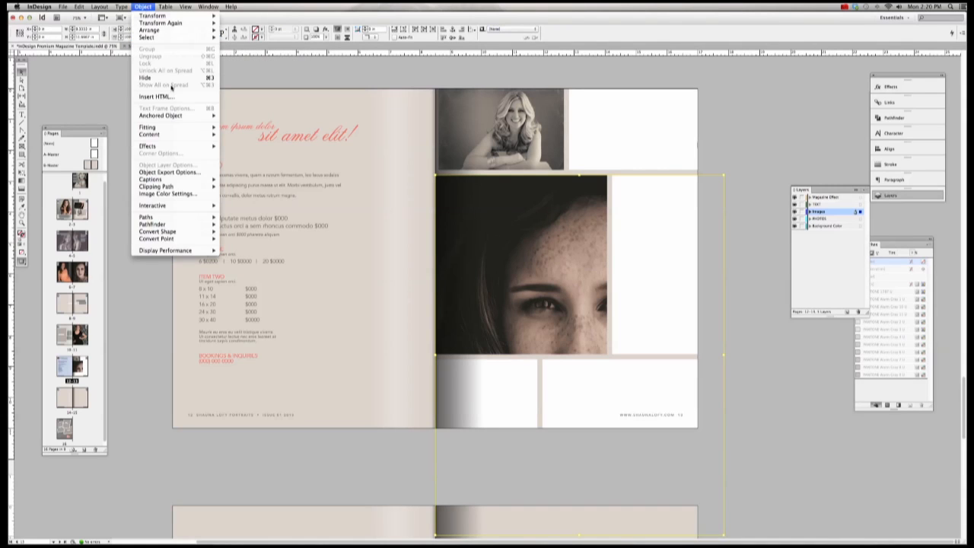
{"action": "mouse_move", "coordinate": [161, 126]}
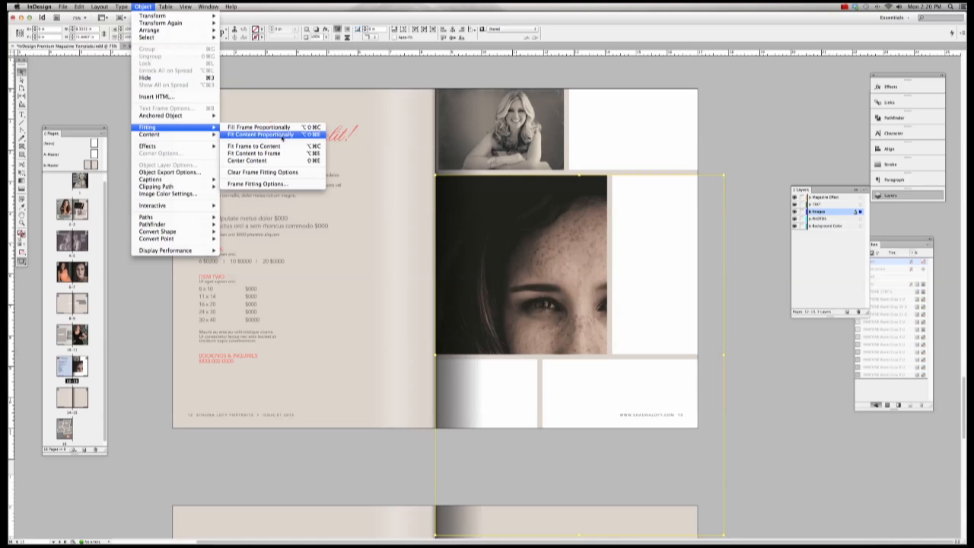
{"action": "left_click", "coordinate": [244, 128]}
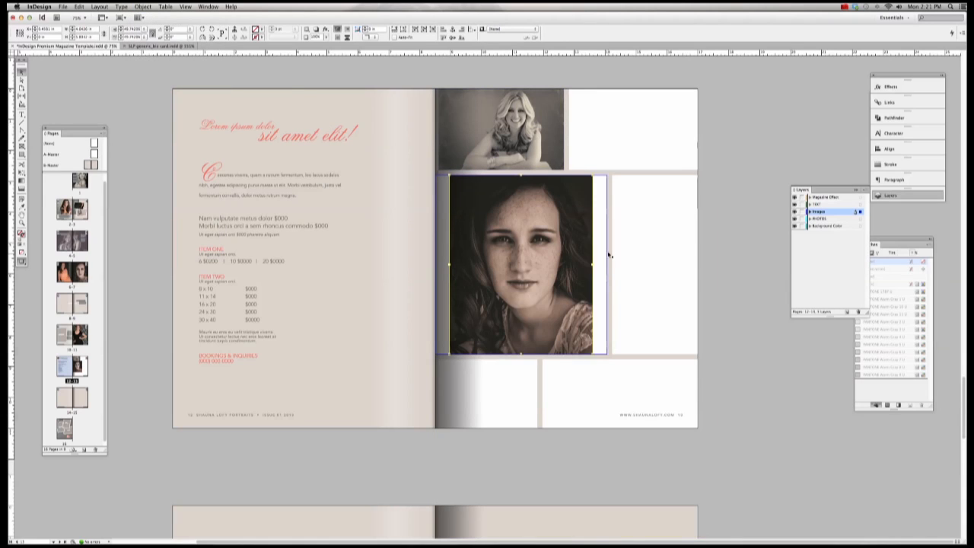
{"action": "scroll", "coordinate": [607, 263], "scroll_direction": "up", "scroll_amount": 1}
{"action": "left_click_drag", "start_coordinate": [607, 304], "coordinate": [609, 306]}
{"action": "left_click_drag", "start_coordinate": [448, 304], "coordinate": [435, 305]}
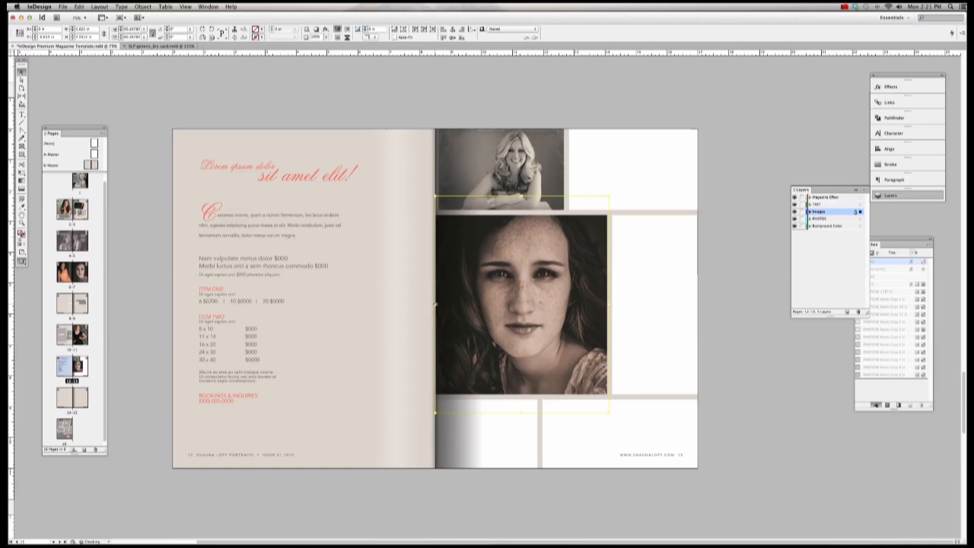
Step: With Direct Selection, shift the top portrait slightly left inside its frame, then select the close-up's content
{"action": "left_click", "coordinate": [491, 139]}
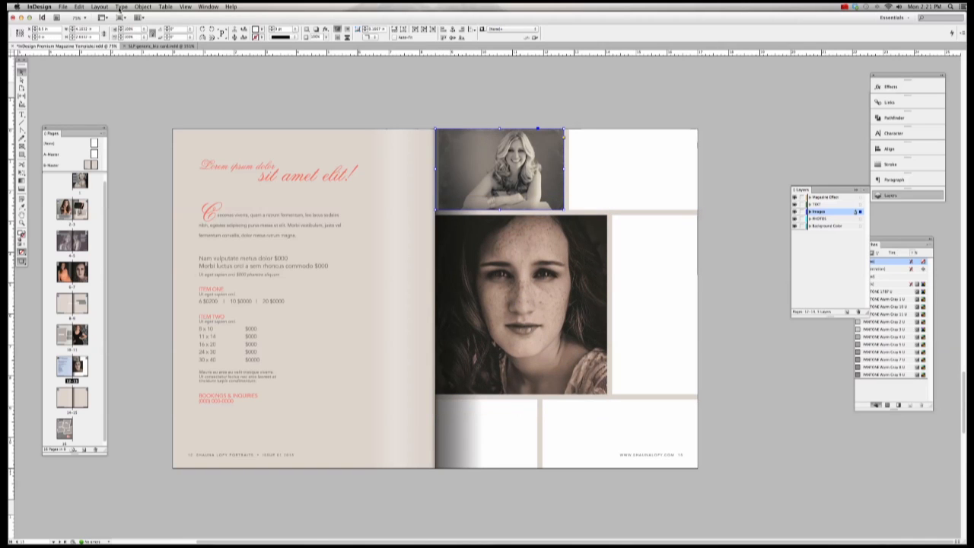
{"action": "left_click", "coordinate": [22, 80]}
{"action": "left_click", "coordinate": [510, 193]}
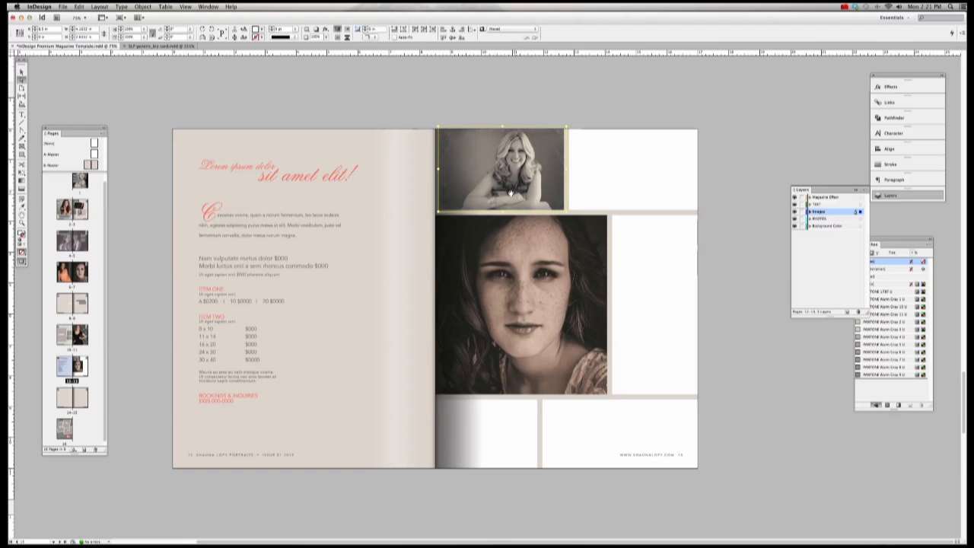
{"action": "left_click_drag", "start_coordinate": [439, 168], "coordinate": [433, 169]}
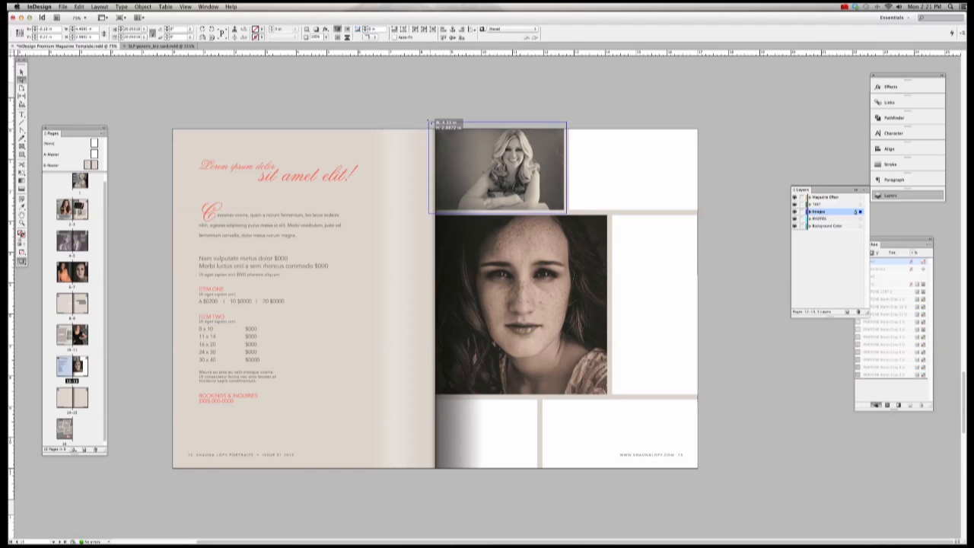
{"action": "left_click", "coordinate": [602, 82]}
{"action": "left_click", "coordinate": [580, 264]}
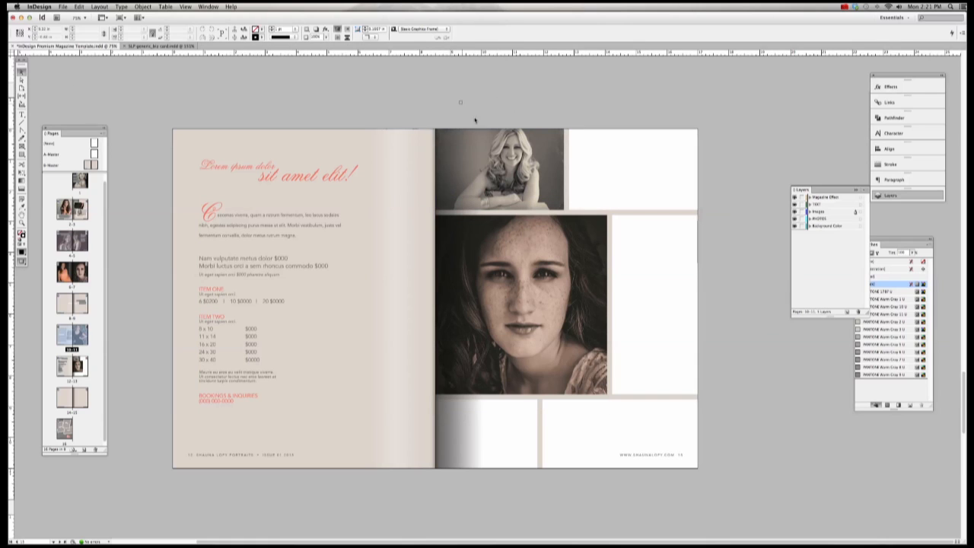
Step: Move the photo grid to the left page's top-left corner and the headline and body text to the right page
{"action": "left_click_drag", "start_coordinate": [459, 100], "coordinate": [697, 448]}
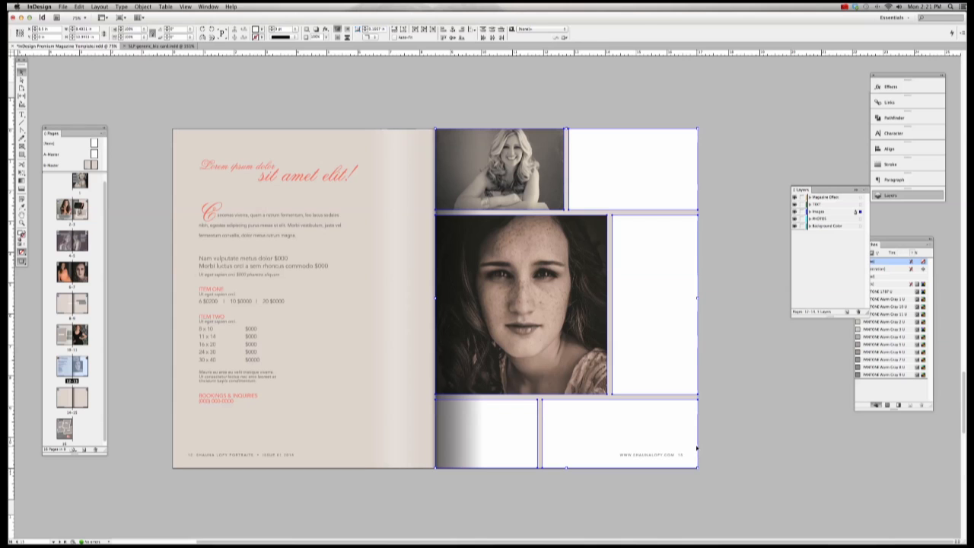
{"action": "left_click_drag", "start_coordinate": [625, 167], "coordinate": [426, 198]}
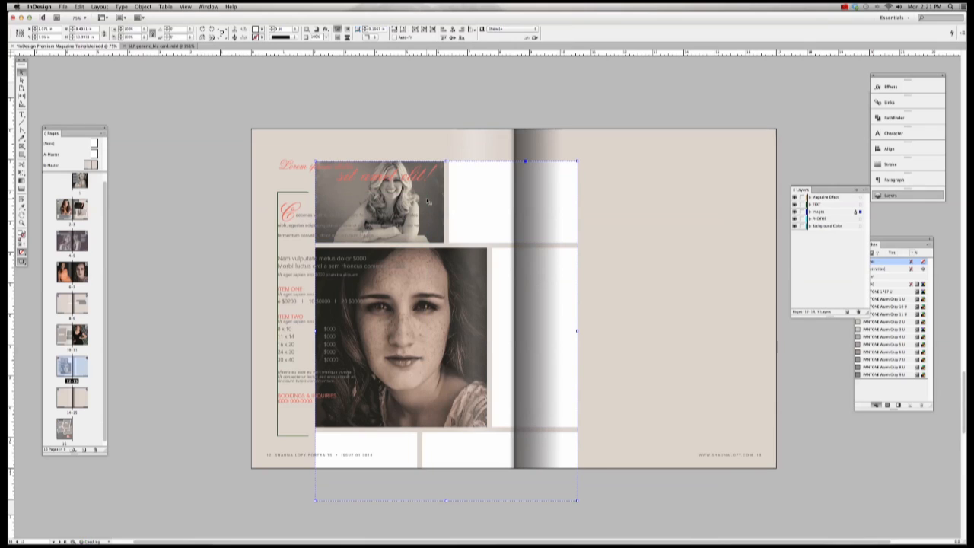
{"action": "left_click", "coordinate": [302, 168]}
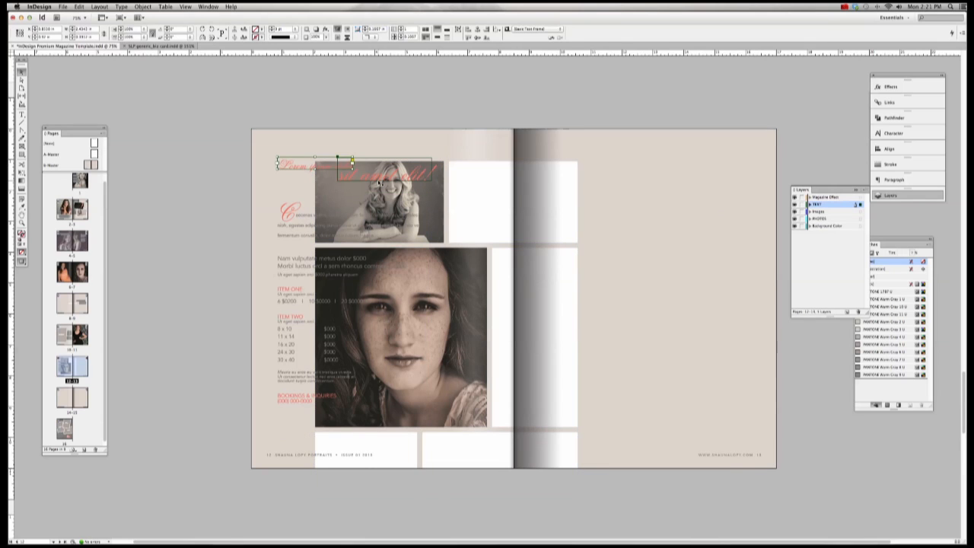
{"action": "left_click", "coordinate": [320, 223], "text": "shift"}
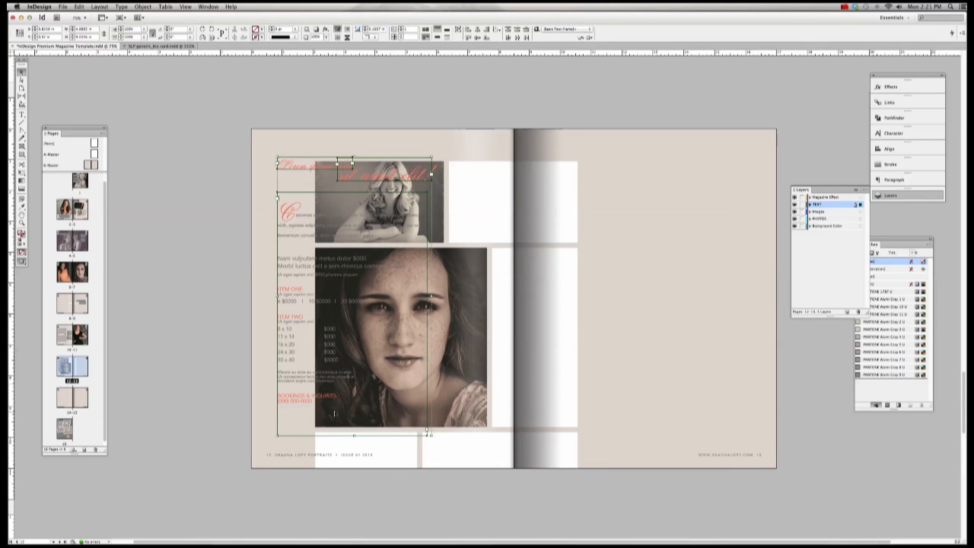
{"action": "left_click_drag", "start_coordinate": [299, 335], "coordinate": [565, 335]}
{"action": "left_click_drag", "start_coordinate": [422, 203], "coordinate": [354, 172]}
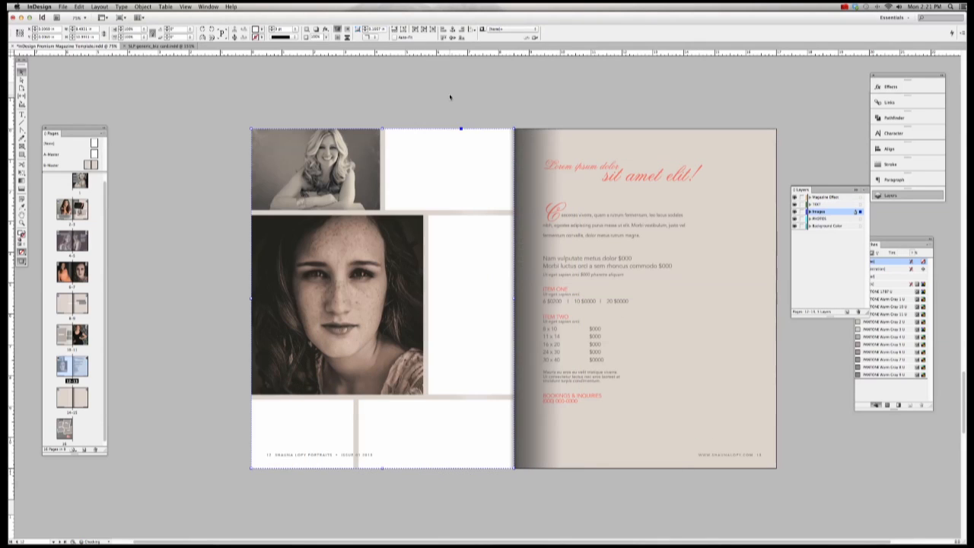
{"action": "left_click", "coordinate": [591, 96]}
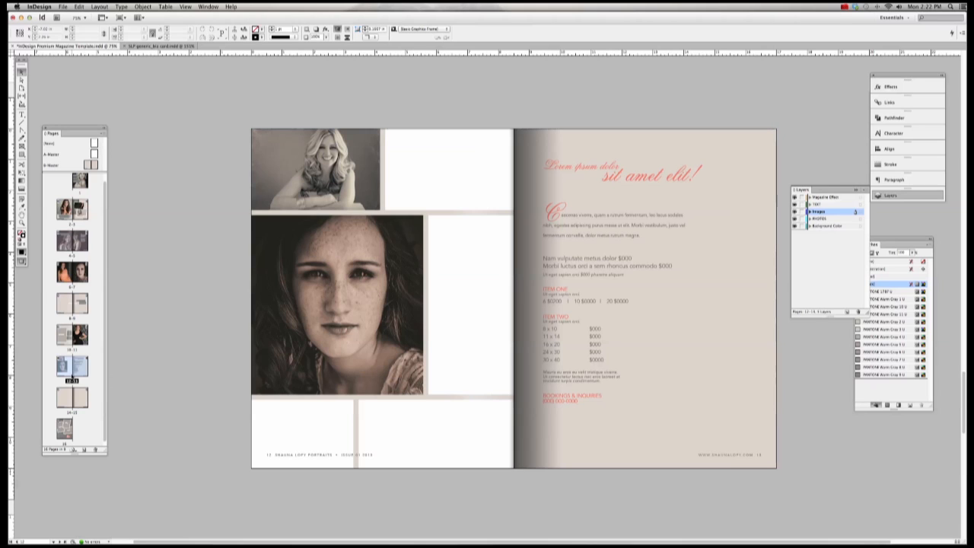
{"action": "scroll", "coordinate": [190, 427], "scroll_direction": "up", "scroll_amount": 2}
{"action": "left_click", "coordinate": [335, 344]}
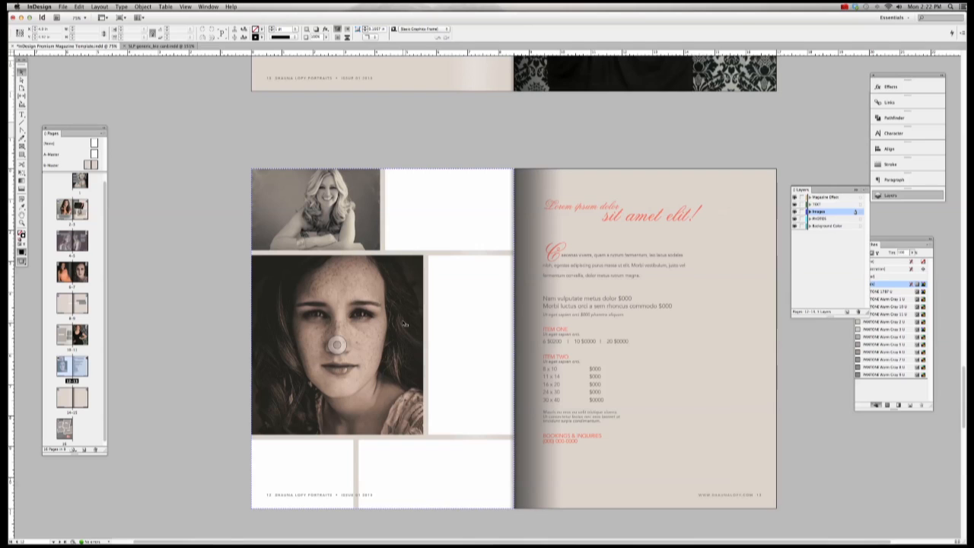
{"action": "left_click", "coordinate": [187, 139]}
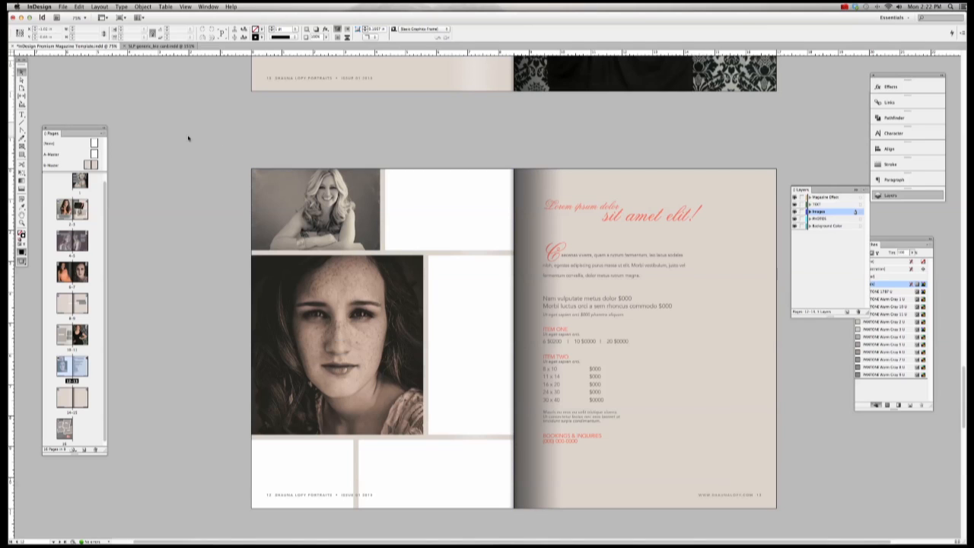
{"action": "left_click_drag", "start_coordinate": [202, 139], "coordinate": [506, 514]}
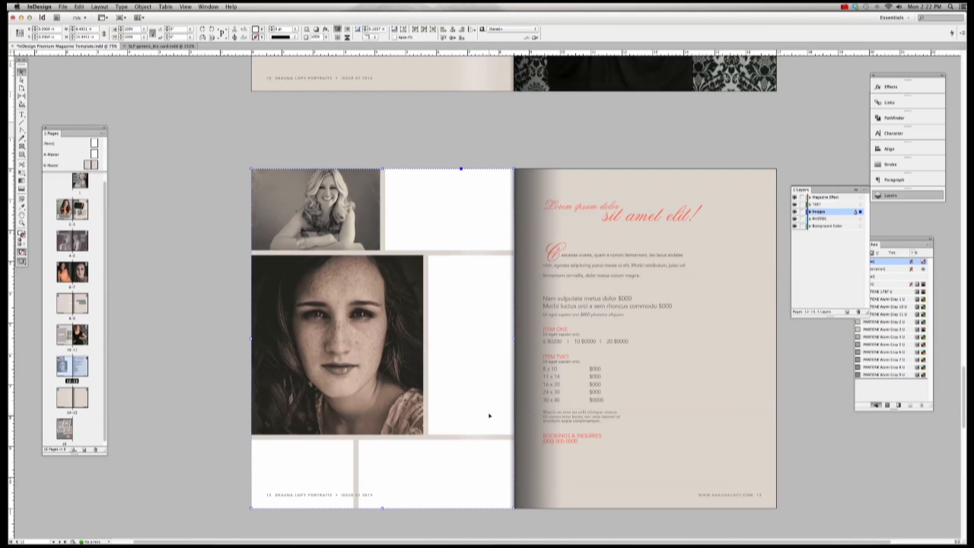
{"action": "left_click", "coordinate": [245, 336]}
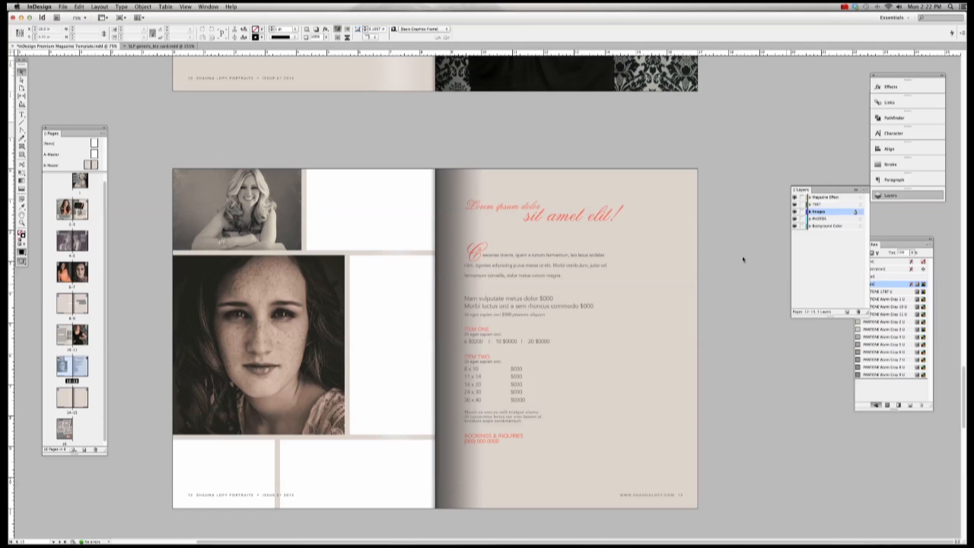
Step: Open the grid template from Desktop > Templates > InDesign Magazine Template > Premium Magazine Templates
{"action": "left_click", "coordinate": [67, 6]}
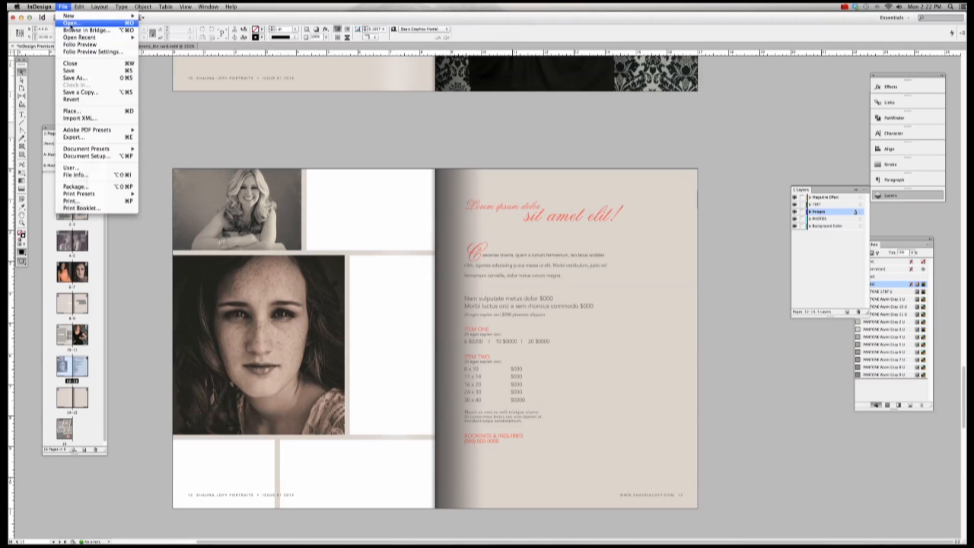
{"action": "left_click", "coordinate": [70, 23]}
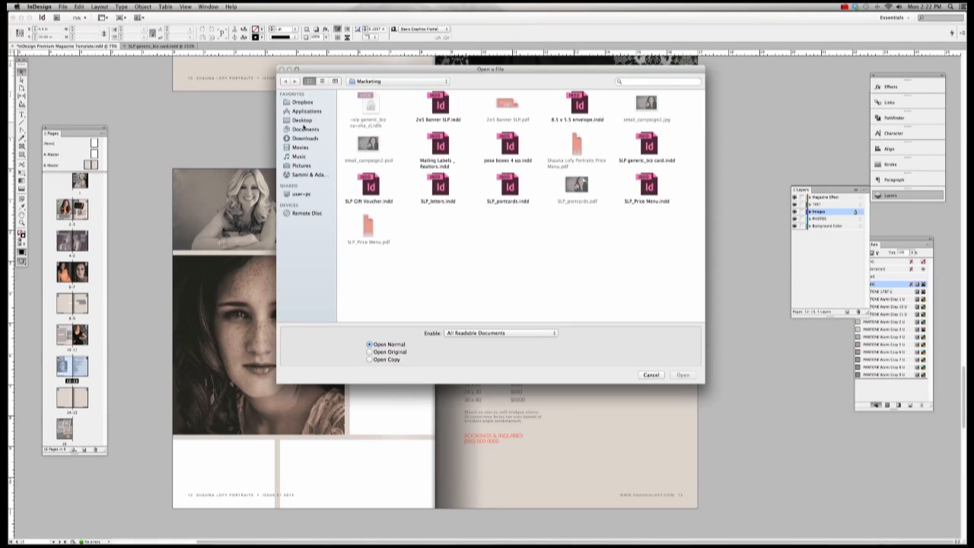
{"action": "left_click", "coordinate": [303, 120]}
{"action": "scroll", "coordinate": [553, 212], "scroll_direction": "down", "scroll_amount": 5}
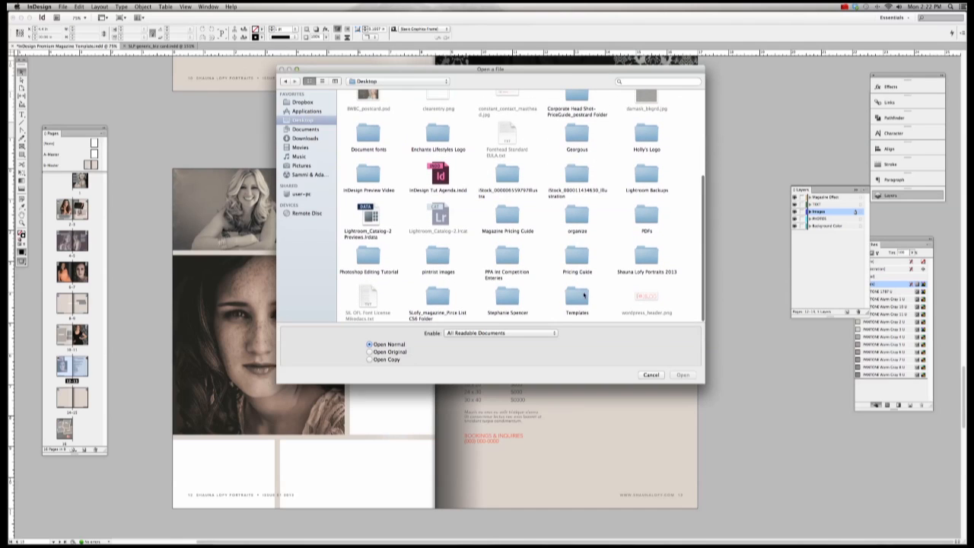
{"action": "double_click", "coordinate": [577, 298]}
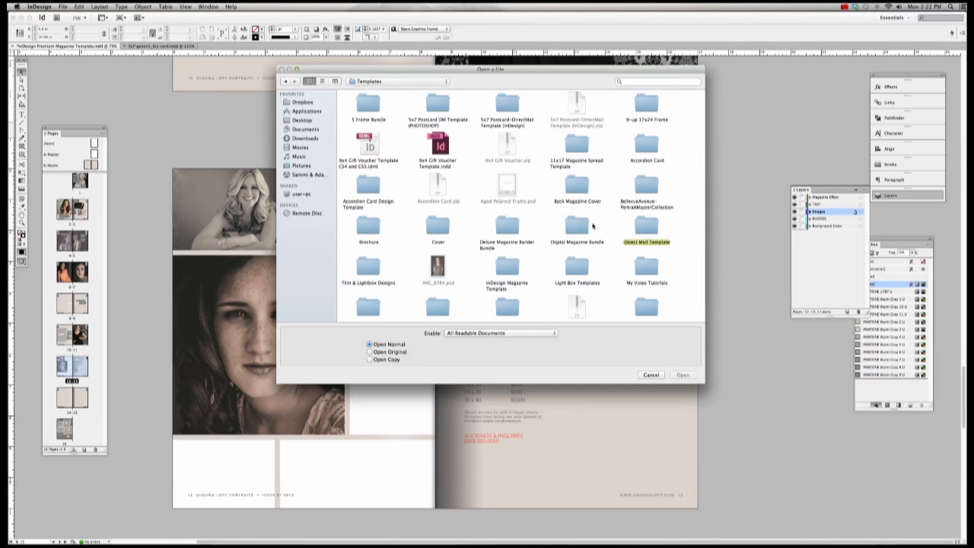
{"action": "scroll", "coordinate": [583, 274], "scroll_direction": "down", "scroll_amount": 1}
{"action": "double_click", "coordinate": [513, 258]}
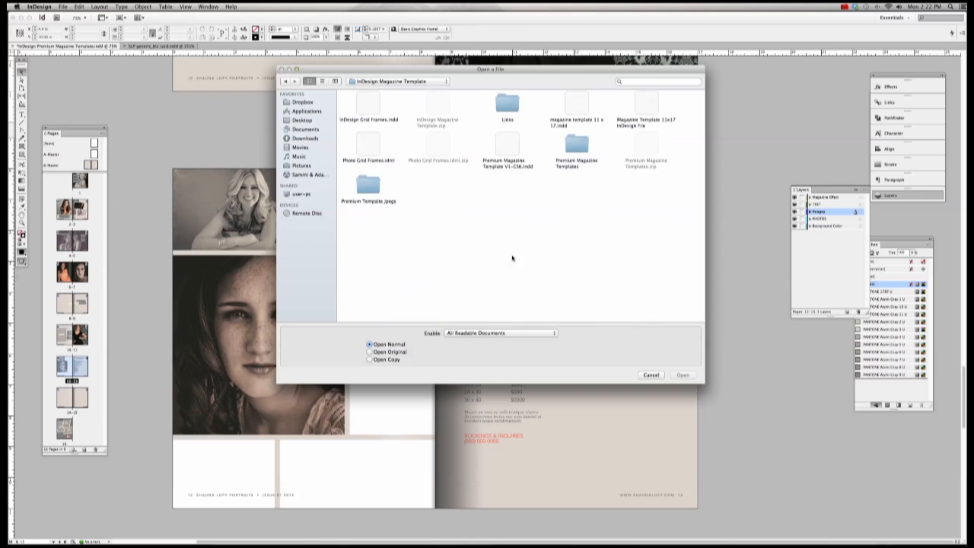
{"action": "double_click", "coordinate": [580, 146]}
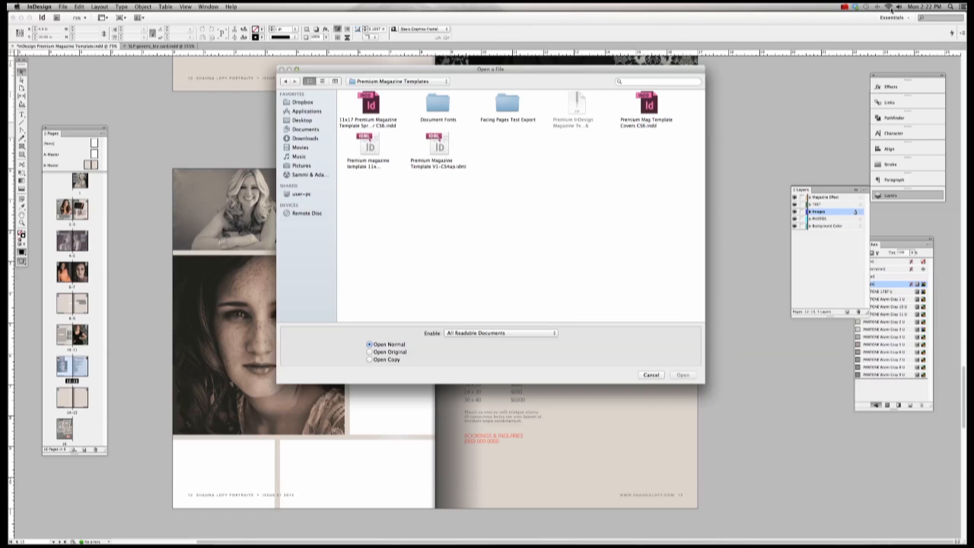
{"action": "left_click", "coordinate": [855, 7]}
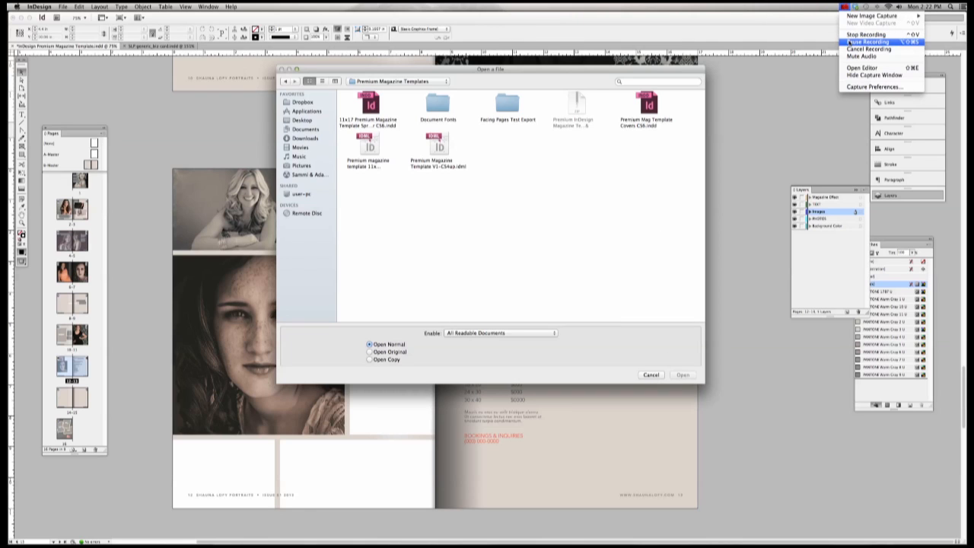
{"action": "left_click", "coordinate": [850, 36]}
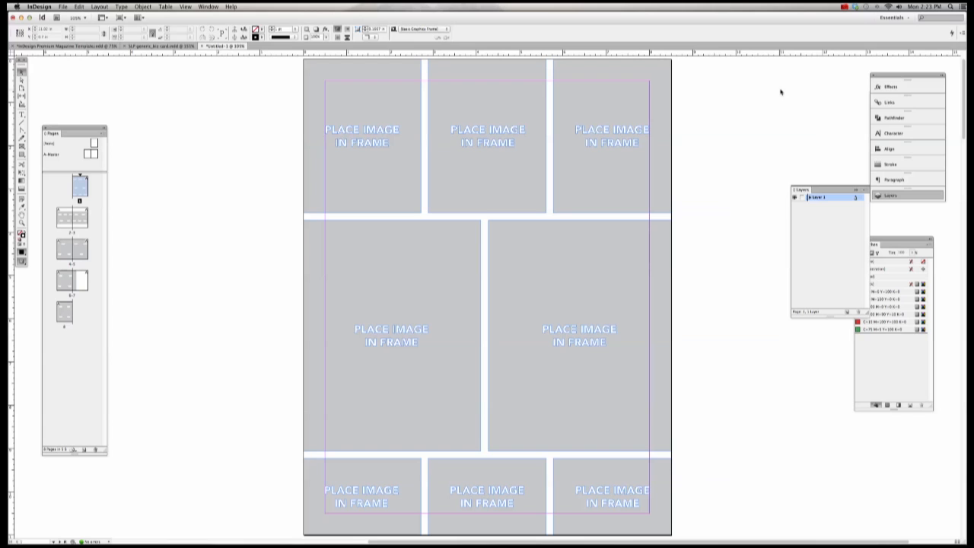
Step: Zoom out in Preview mode, marquee-select every frame on the grid spread, and switch to the business card document
{"action": "key", "text": "super+minus"}
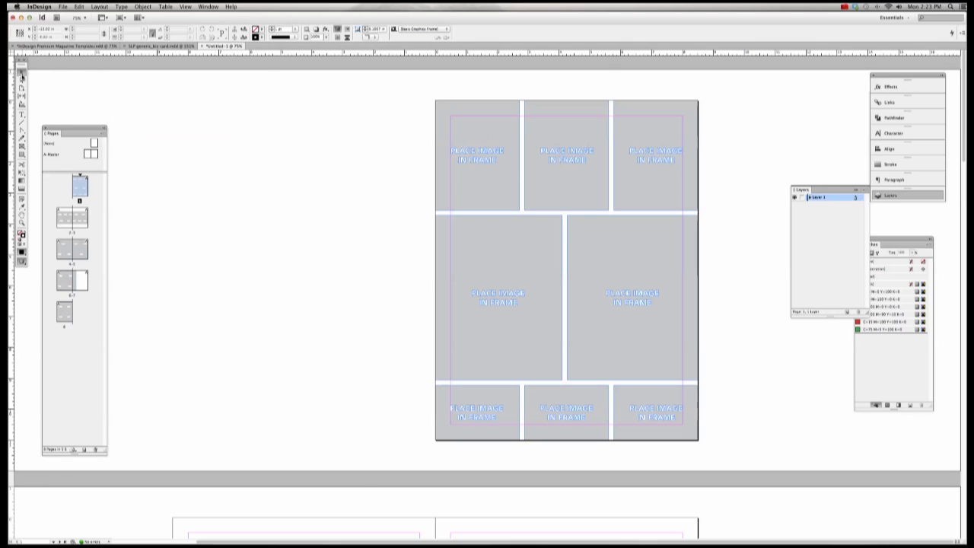
{"action": "key", "text": "w"}
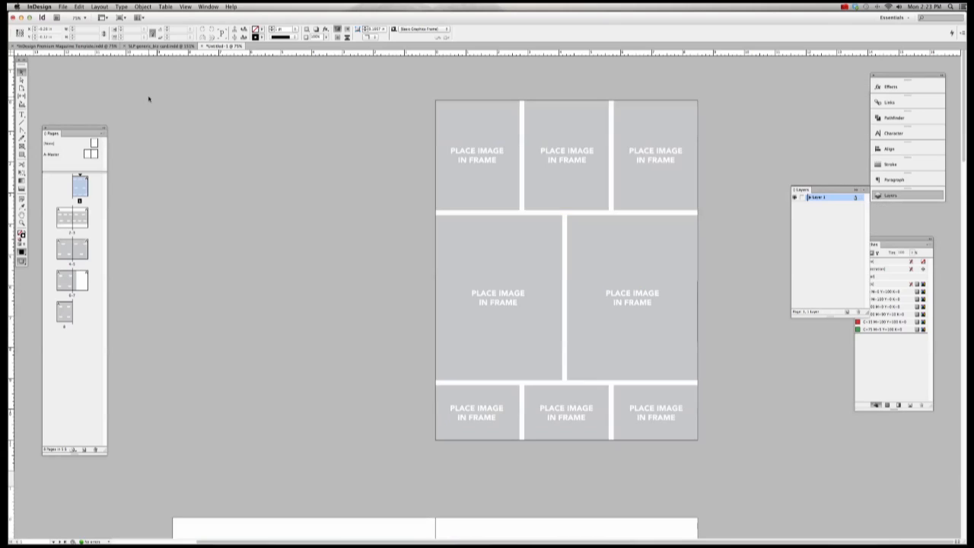
{"action": "scroll", "coordinate": [468, 174], "scroll_direction": "down", "scroll_amount": 5}
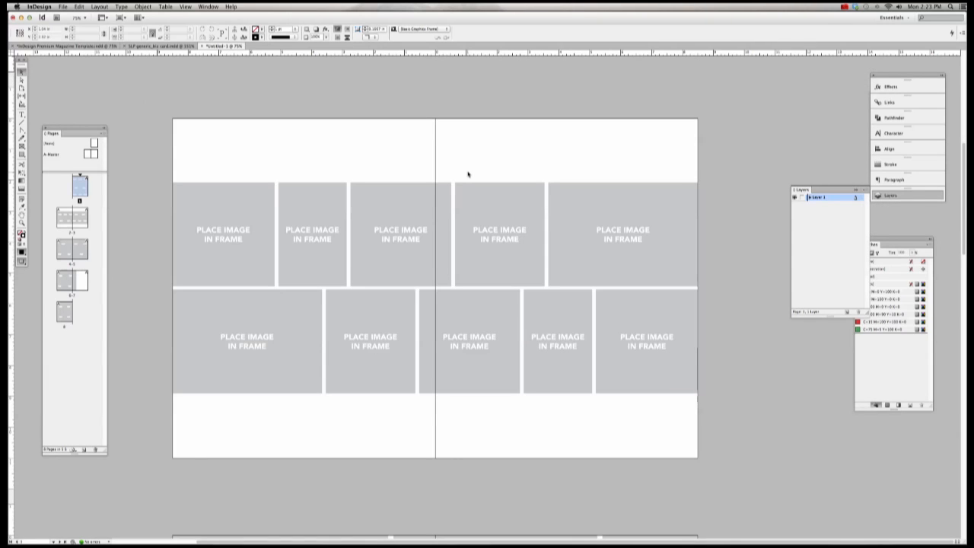
{"action": "scroll", "coordinate": [468, 175], "scroll_direction": "down", "scroll_amount": 3}
{"action": "scroll", "coordinate": [468, 175], "scroll_direction": "up", "scroll_amount": 1}
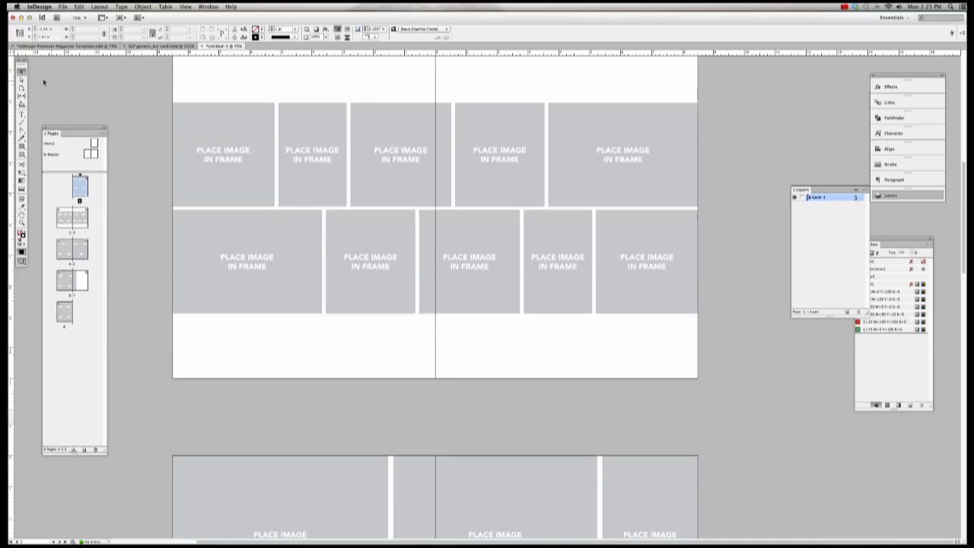
{"action": "left_click_drag", "start_coordinate": [112, 80], "coordinate": [745, 348]}
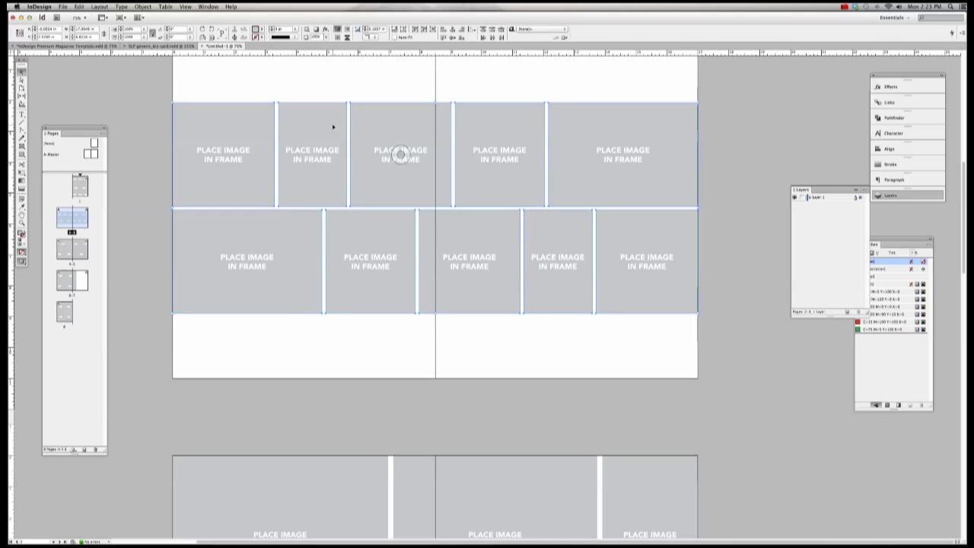
{"action": "left_click", "coordinate": [155, 47]}
Step: Close the business card document and go to the blank pages 14–15 spread
{"action": "left_click", "coordinate": [114, 46]}
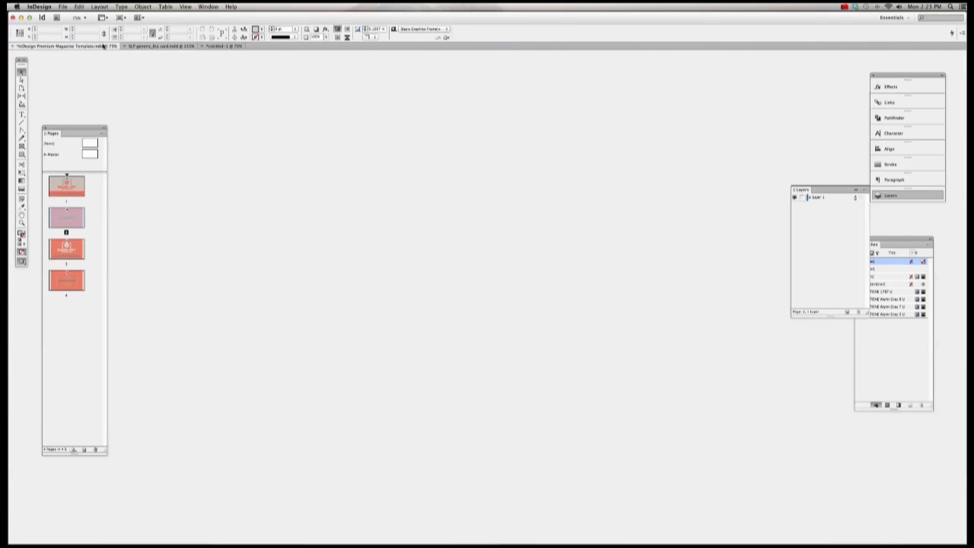
{"action": "left_click", "coordinate": [124, 46]}
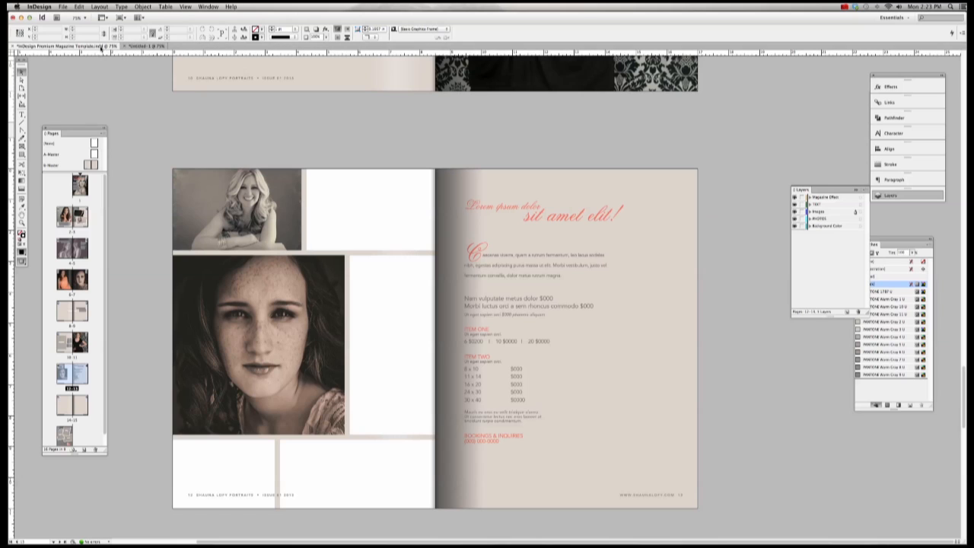
{"action": "double_click", "coordinate": [83, 407]}
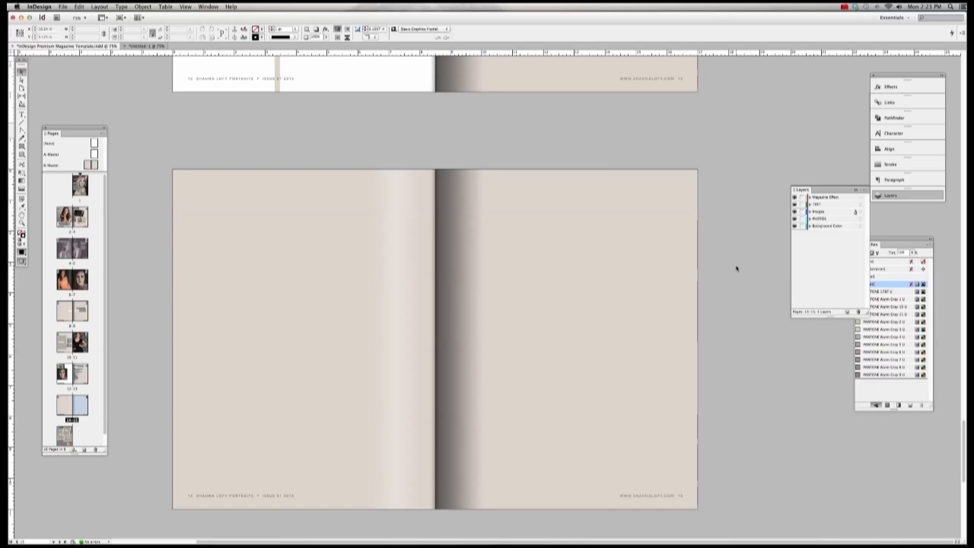
Step: Paste the photo-grid frames onto the spread and shift them left to fit edge to edge
{"action": "key", "text": "super+v"}
{"action": "scroll", "coordinate": [708, 263], "scroll_direction": "up", "scroll_amount": 3}
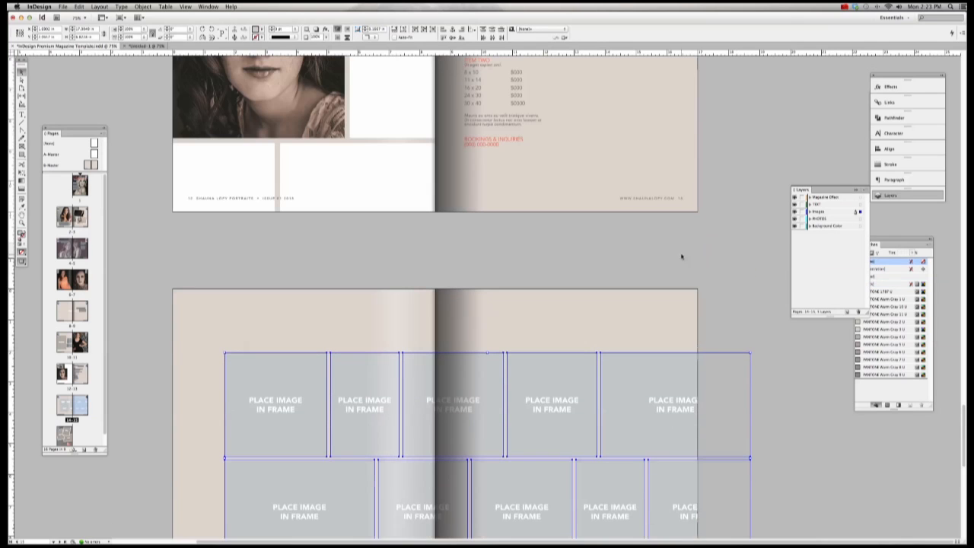
{"action": "scroll", "coordinate": [689, 264], "scroll_direction": "down", "scroll_amount": 5}
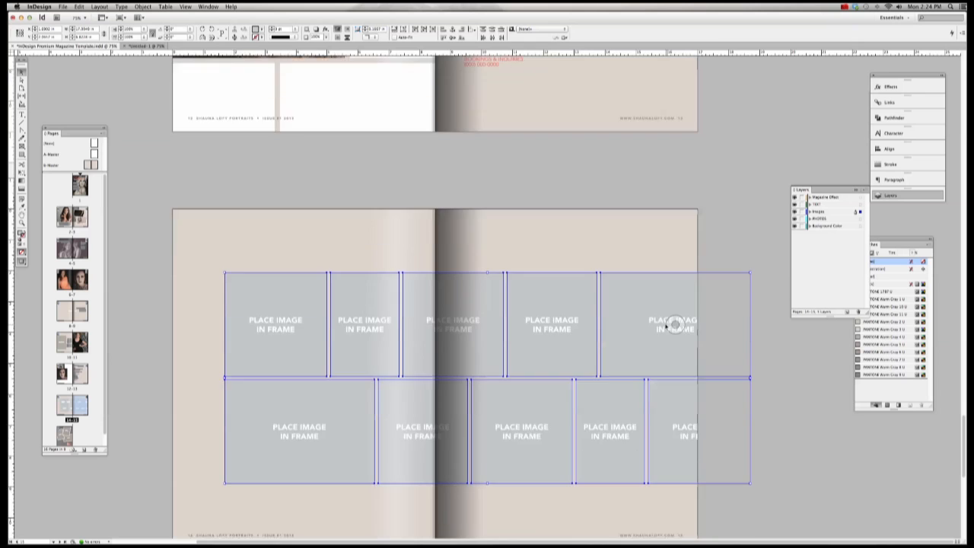
{"action": "scroll", "coordinate": [659, 275], "scroll_direction": "up", "scroll_amount": 3}
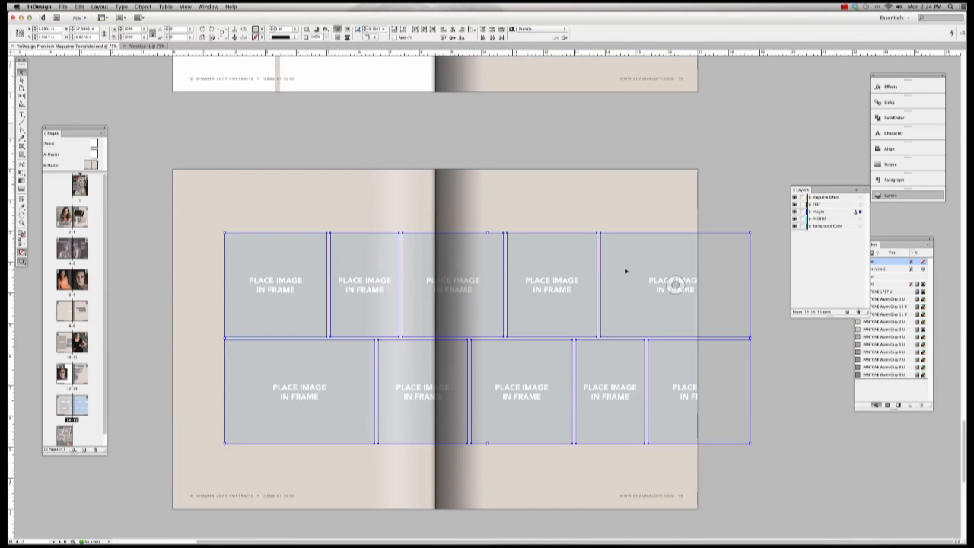
{"action": "left_click_drag", "start_coordinate": [626, 271], "coordinate": [574, 275]}
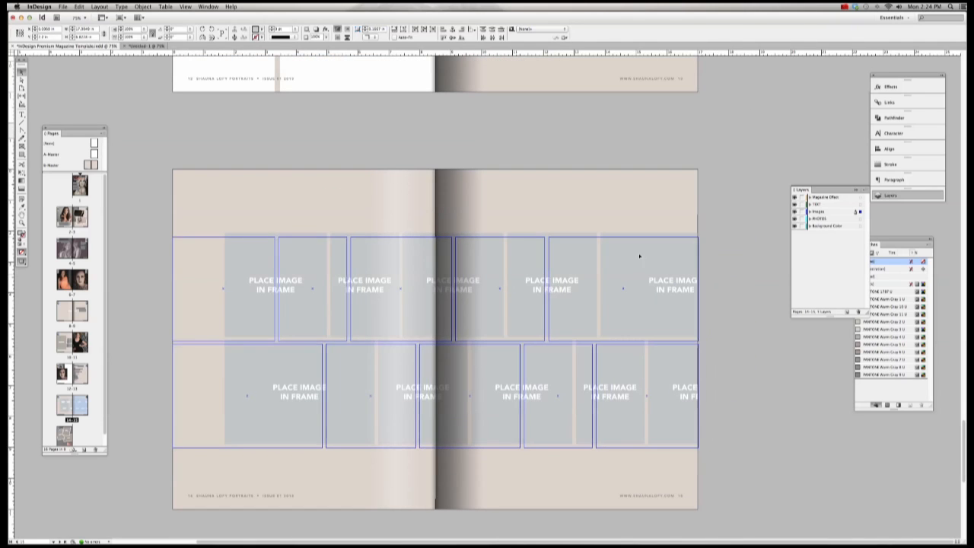
{"action": "left_click", "coordinate": [716, 251]}
{"action": "left_click", "coordinate": [243, 246]}
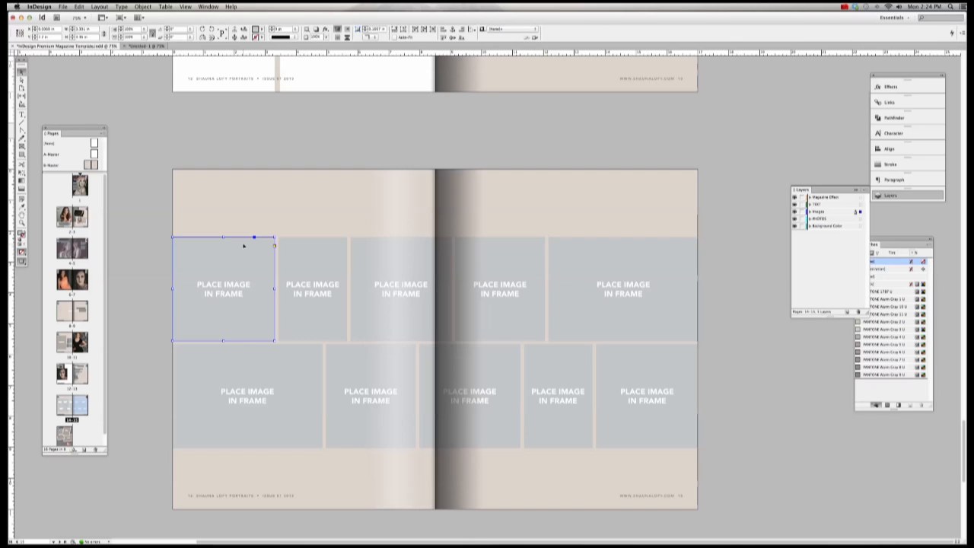
{"action": "left_click", "coordinate": [251, 152]}
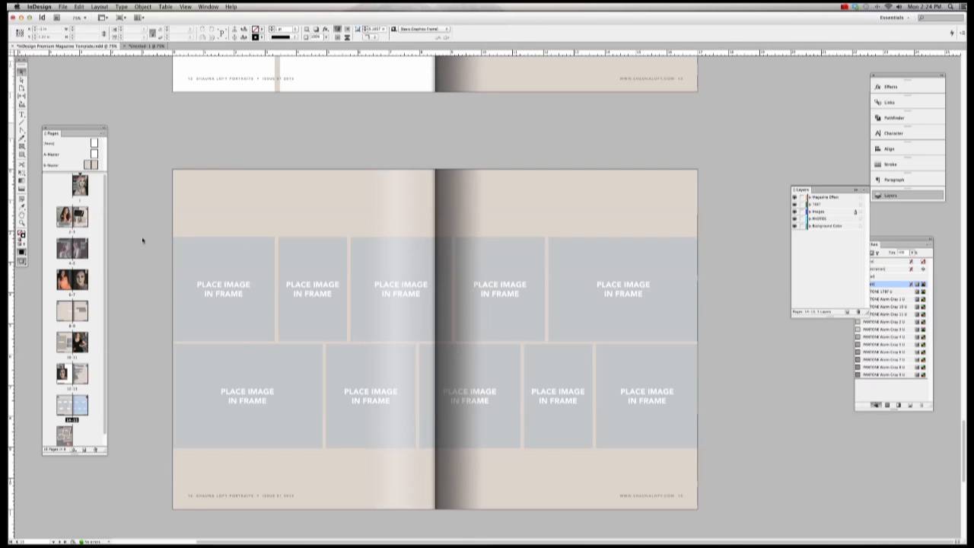
{"action": "scroll", "coordinate": [141, 239], "scroll_direction": "down", "scroll_amount": 5}
{"action": "scroll", "coordinate": [142, 239], "scroll_direction": "up", "scroll_amount": 1}
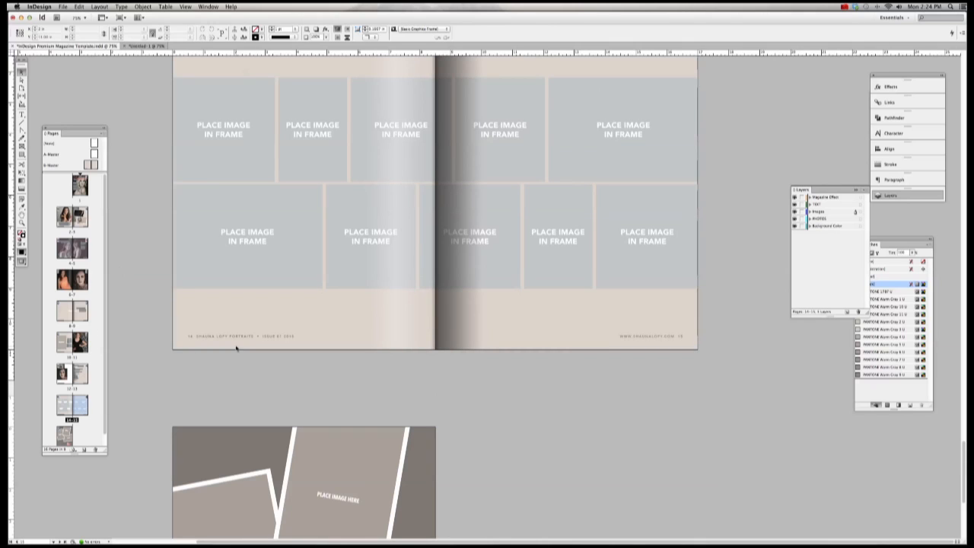
{"action": "left_click", "coordinate": [103, 134]}
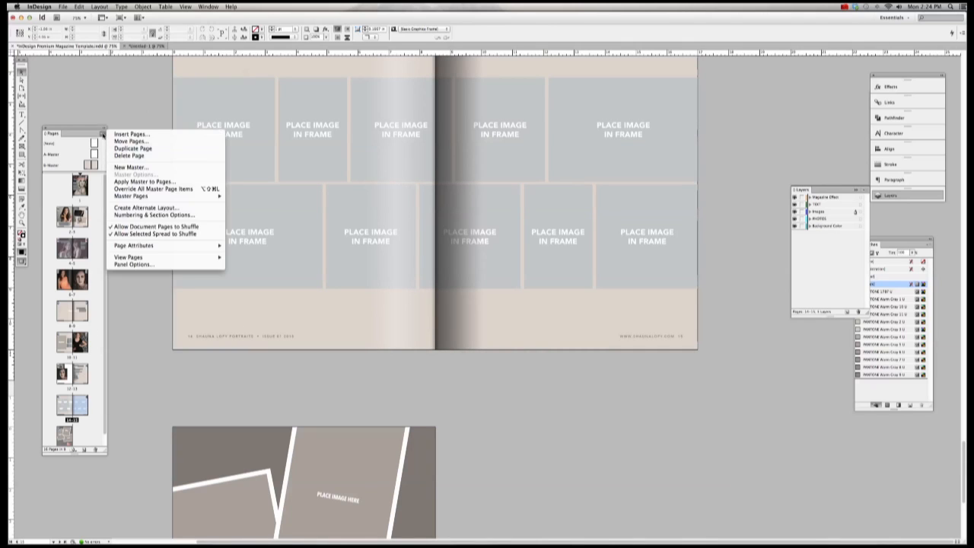
{"action": "left_click", "coordinate": [124, 135]}
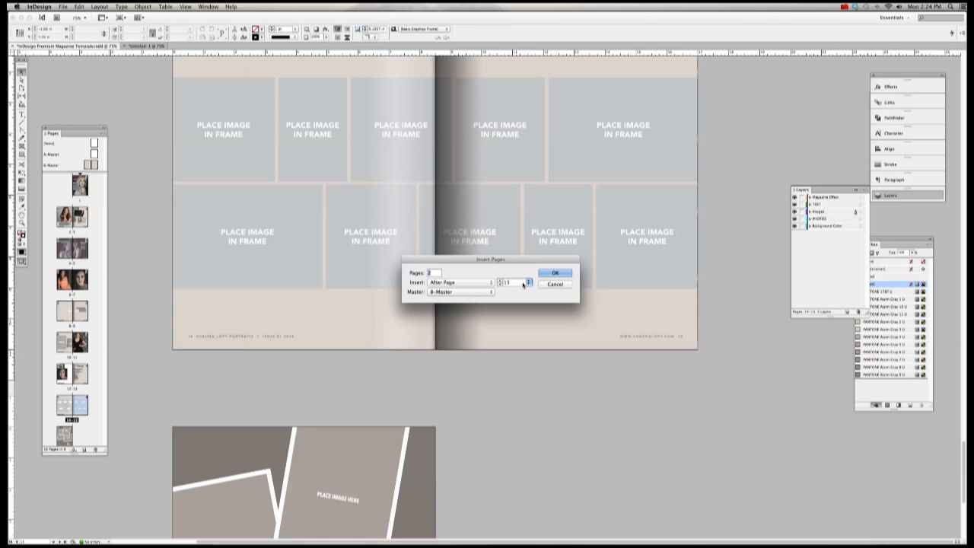
{"action": "left_click", "coordinate": [554, 284]}
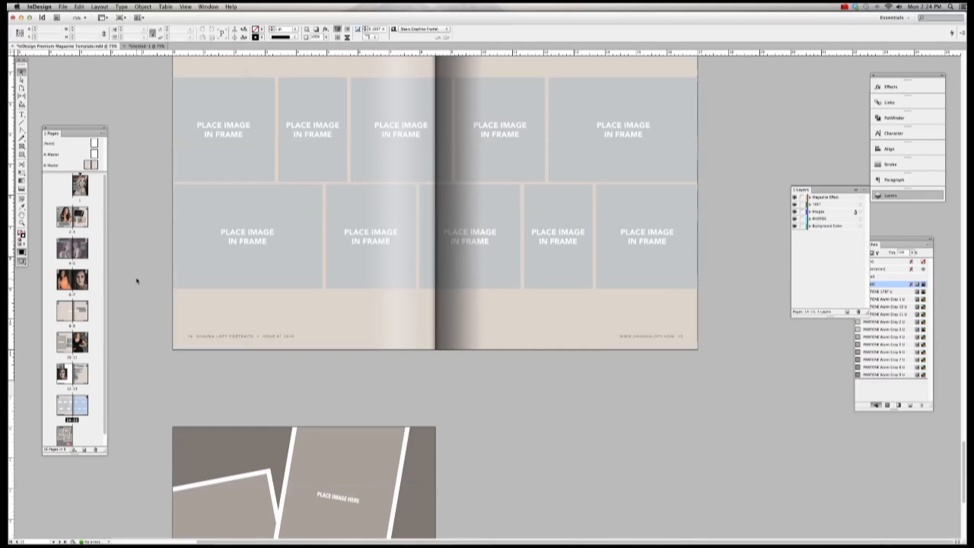
Step: Browse the spreads, then open Magazine Issue 1 June 2013.indd as a third document tab
{"action": "scroll", "coordinate": [98, 347], "scroll_direction": "down", "scroll_amount": 1}
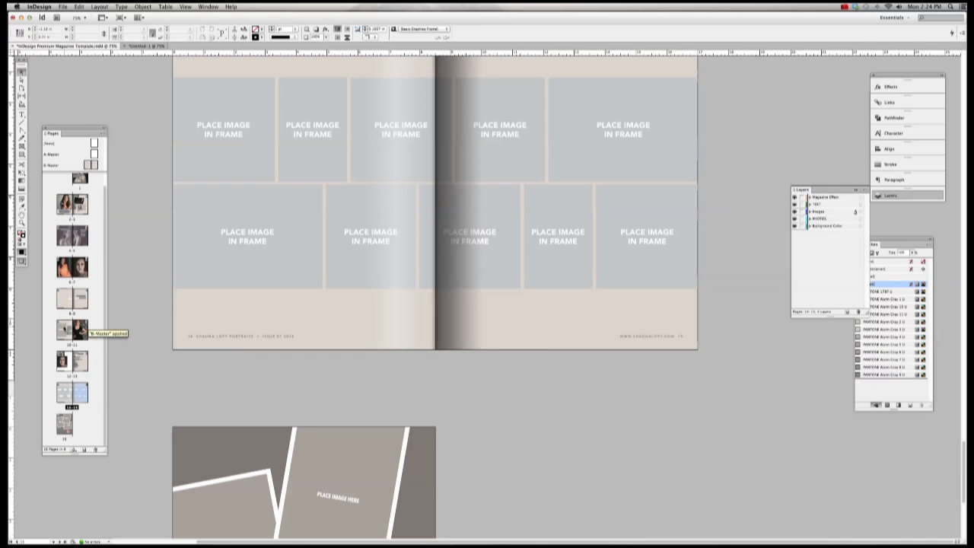
{"action": "scroll", "coordinate": [183, 305], "scroll_direction": "down", "scroll_amount": 5}
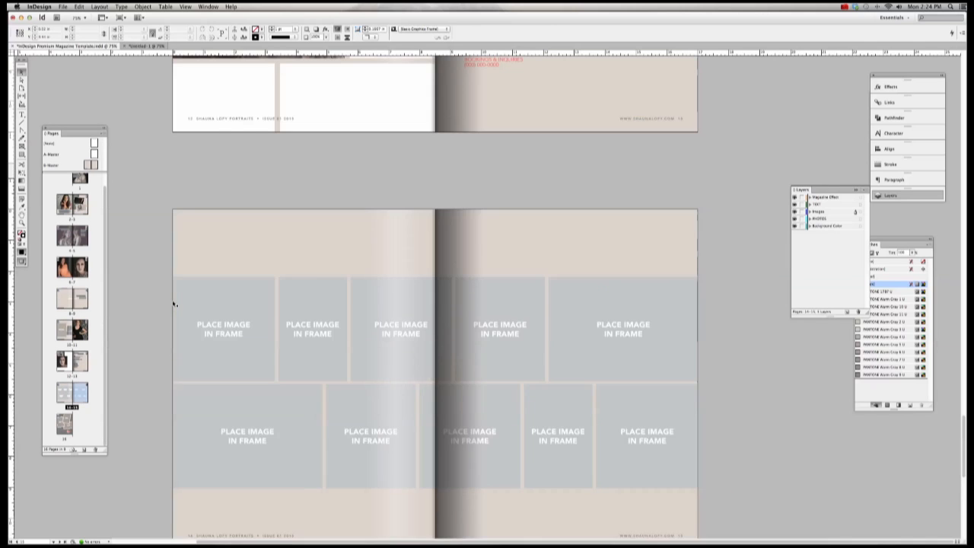
{"action": "scroll", "coordinate": [184, 304], "scroll_direction": "up", "scroll_amount": 20}
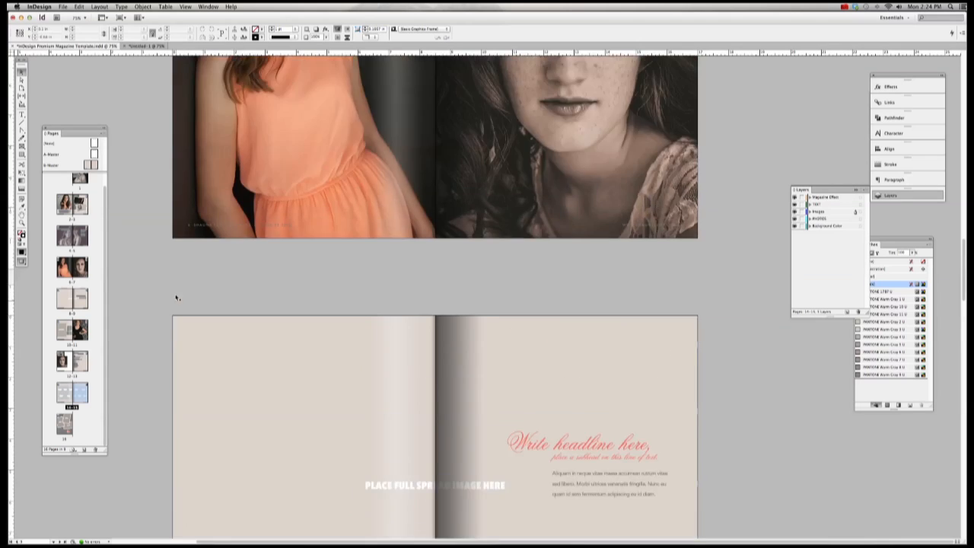
{"action": "scroll", "coordinate": [156, 293], "scroll_direction": "up", "scroll_amount": 10}
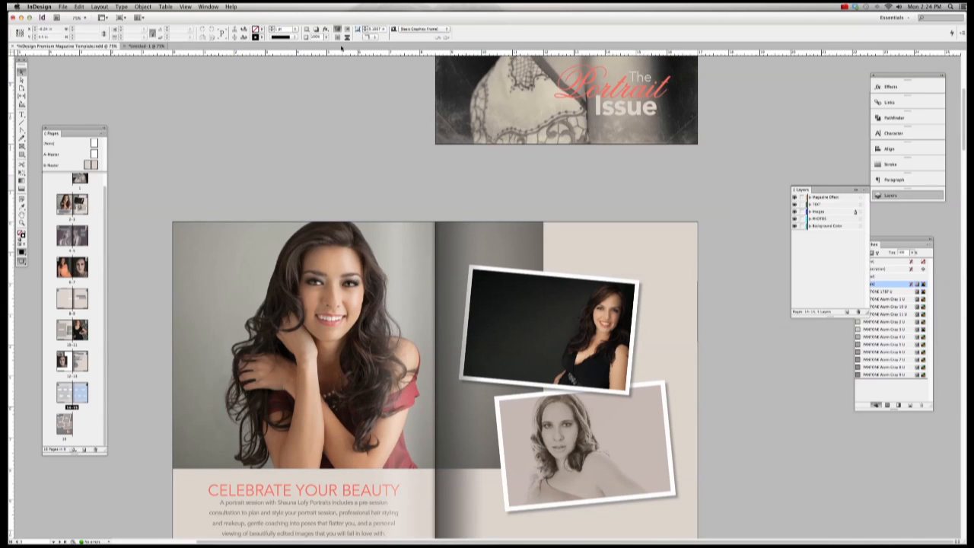
{"action": "left_click", "coordinate": [63, 6]}
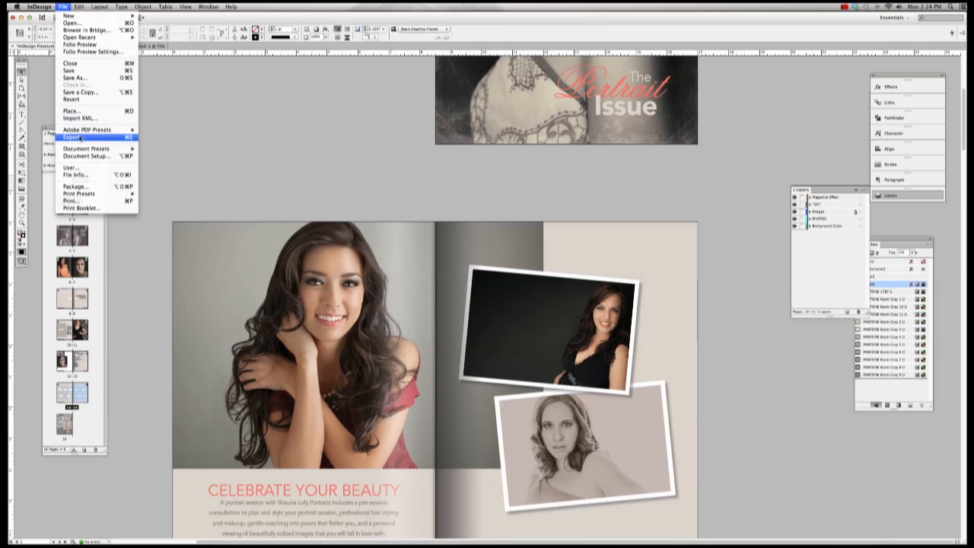
{"action": "left_click", "coordinate": [72, 23]}
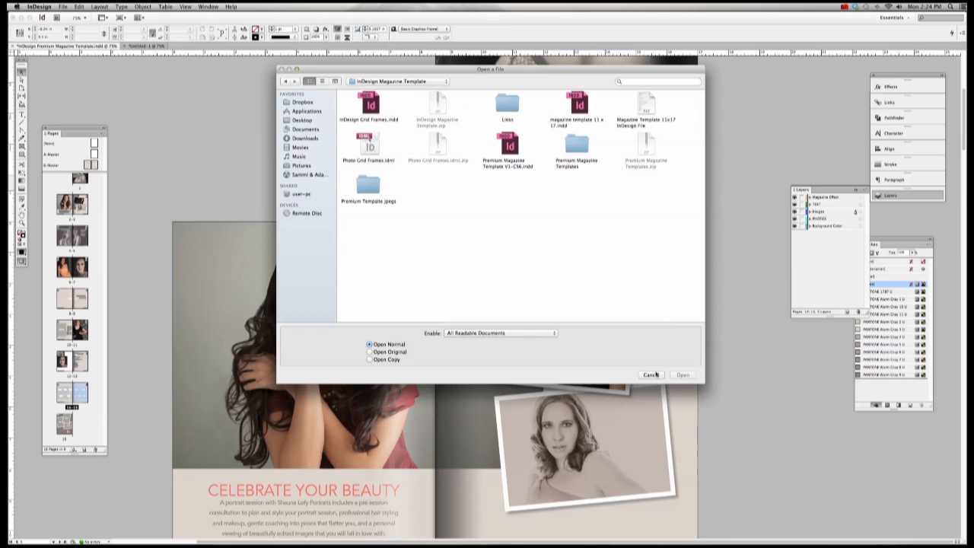
{"action": "left_click", "coordinate": [651, 374]}
{"action": "left_click", "coordinate": [844, 6]}
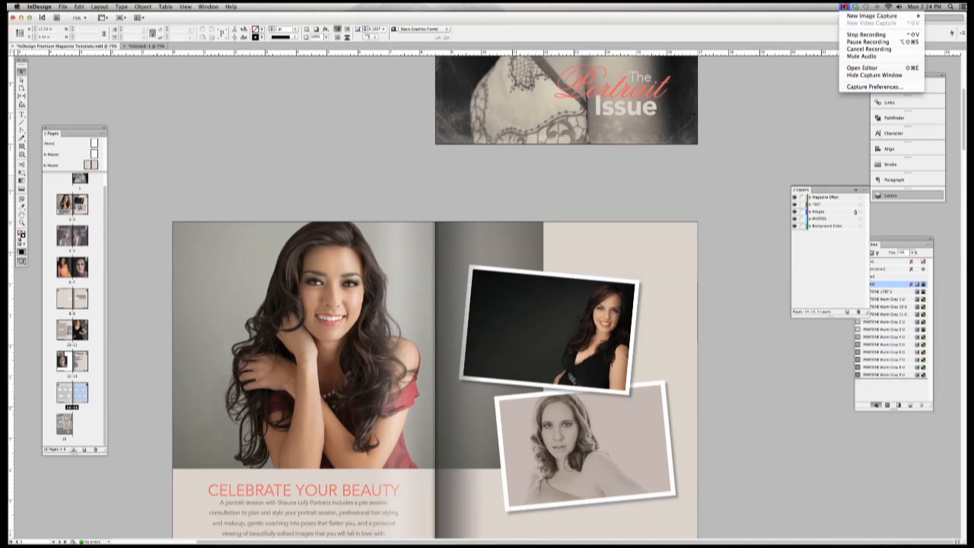
{"action": "left_click", "coordinate": [866, 43]}
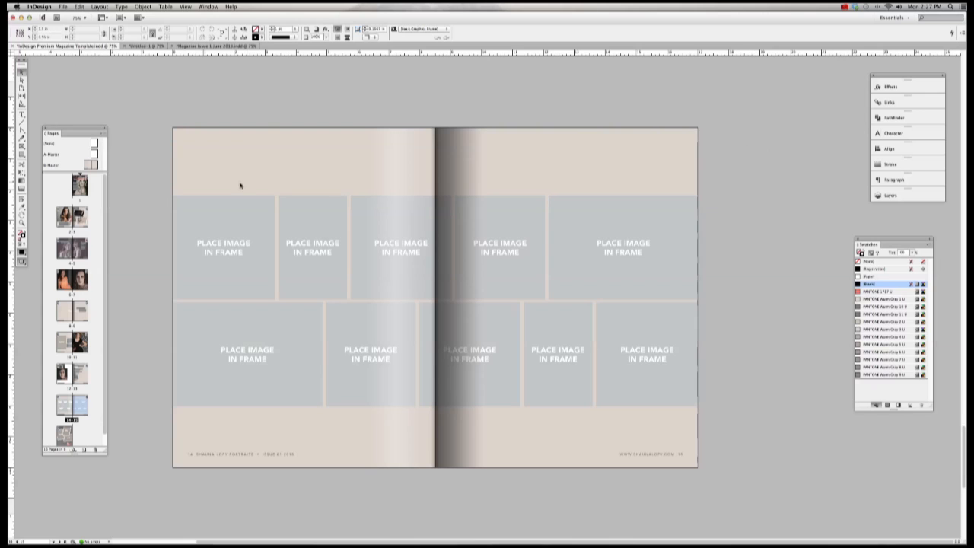
Step: Switch to Magazine Issue 1 June 2013, go to its page 1 PORTRAITS cover, and select the image frame
{"action": "double_click", "coordinate": [79, 185]}
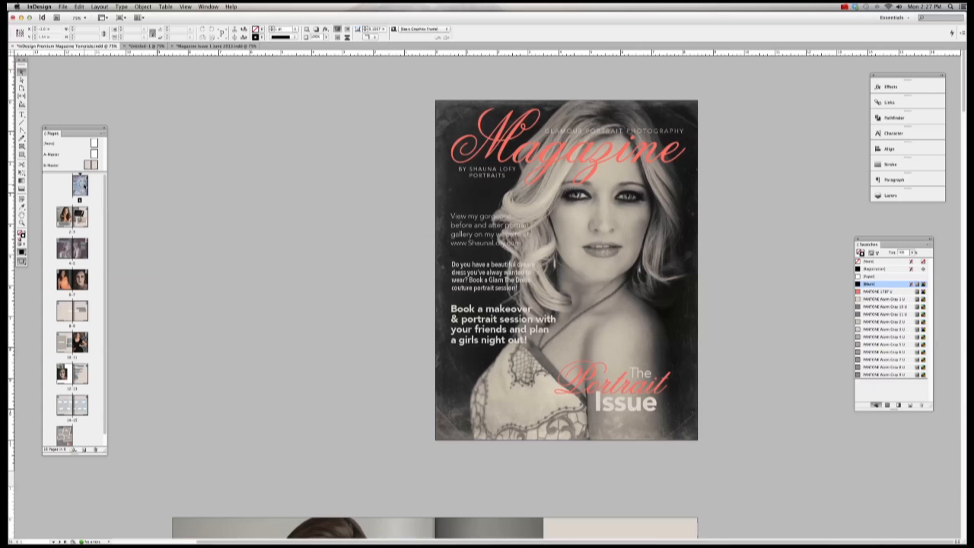
{"action": "left_click", "coordinate": [684, 116]}
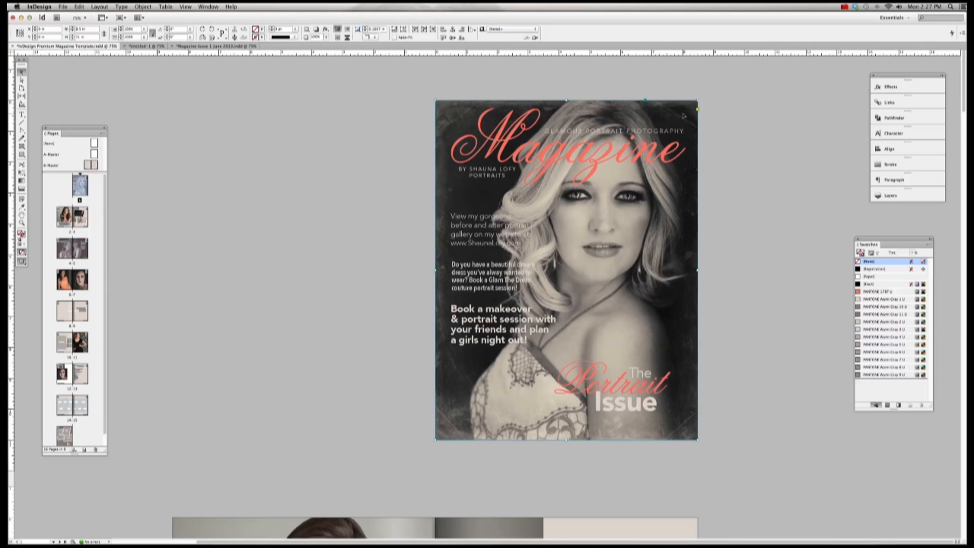
{"action": "left_click", "coordinate": [229, 47]}
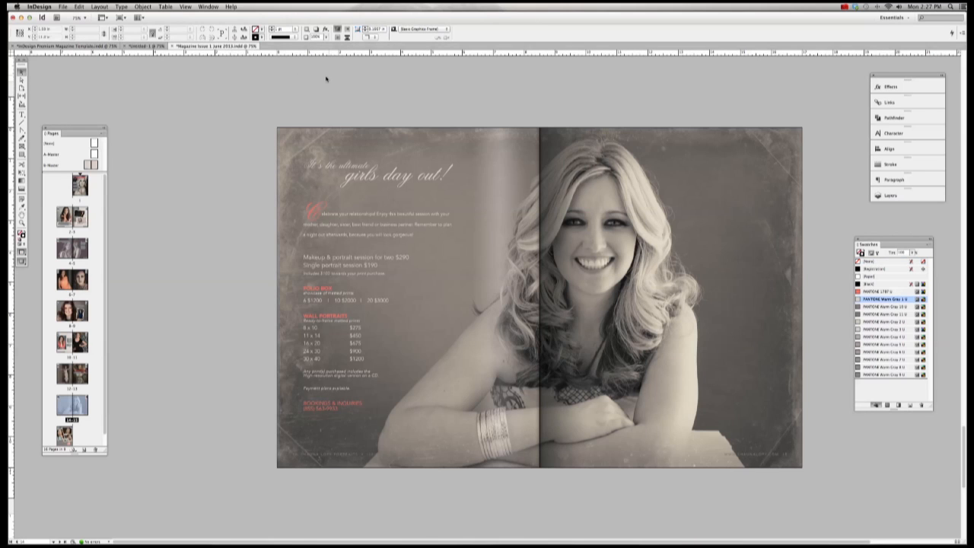
{"action": "double_click", "coordinate": [82, 191]}
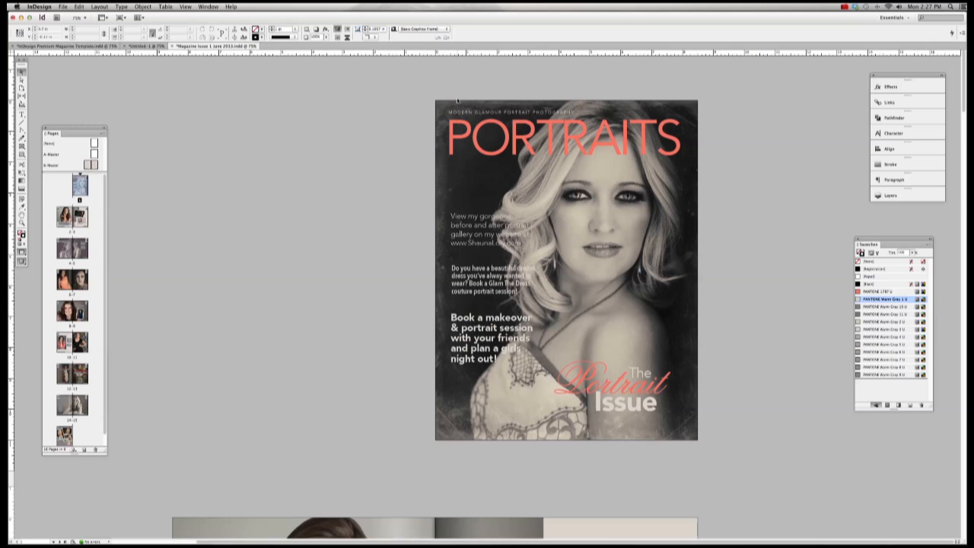
{"action": "left_click", "coordinate": [688, 108]}
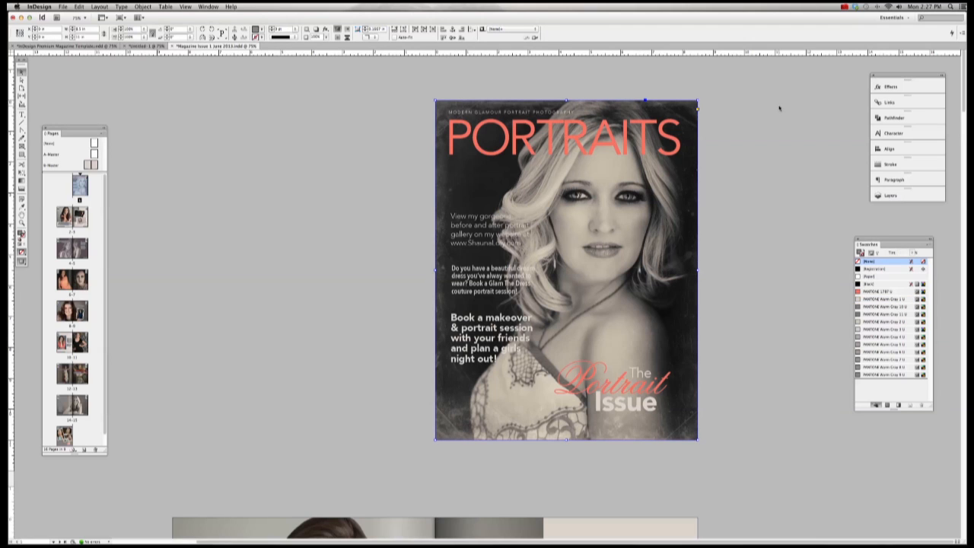
Step: Show the Links panel and select the cover frame with its linked image
{"action": "left_click", "coordinate": [896, 102]}
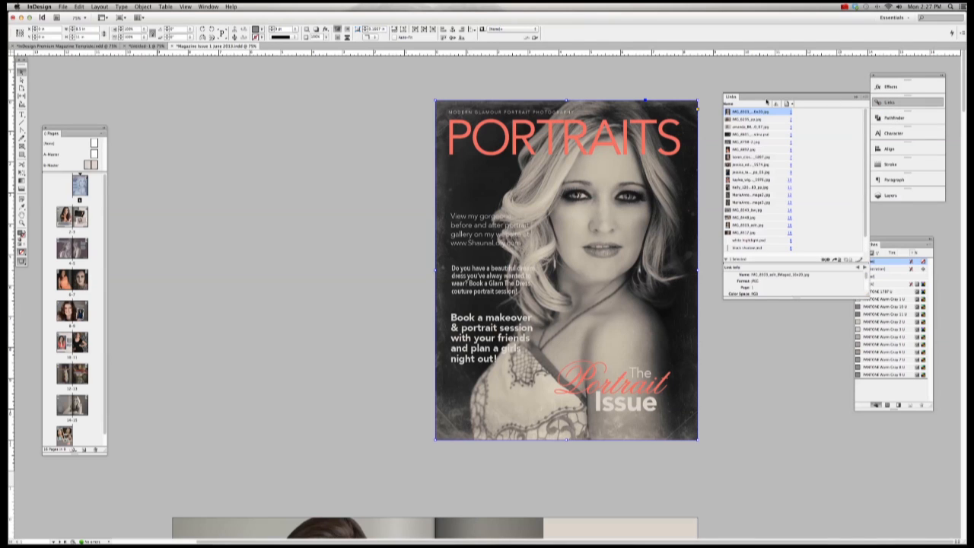
{"action": "left_click", "coordinate": [209, 6]}
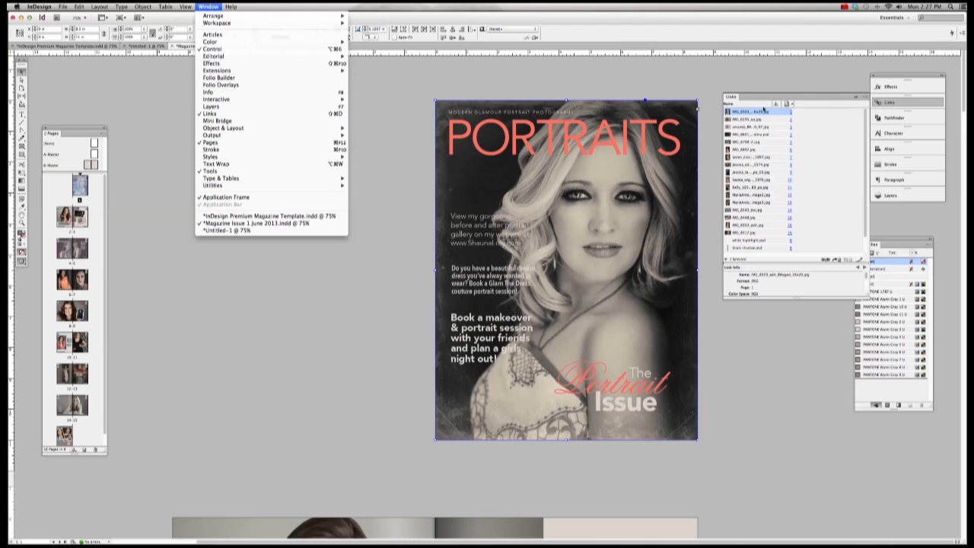
{"action": "left_click", "coordinate": [757, 114]}
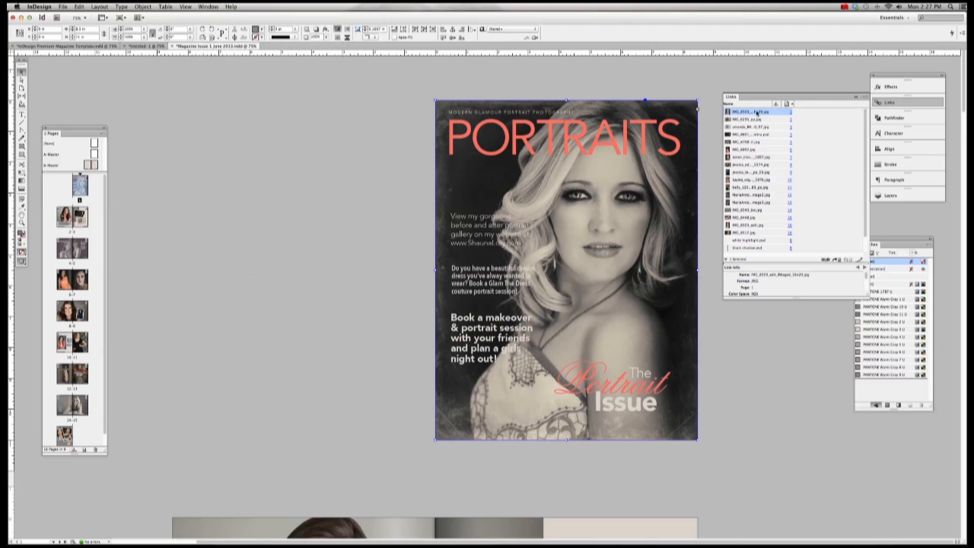
{"action": "left_click", "coordinate": [685, 108]}
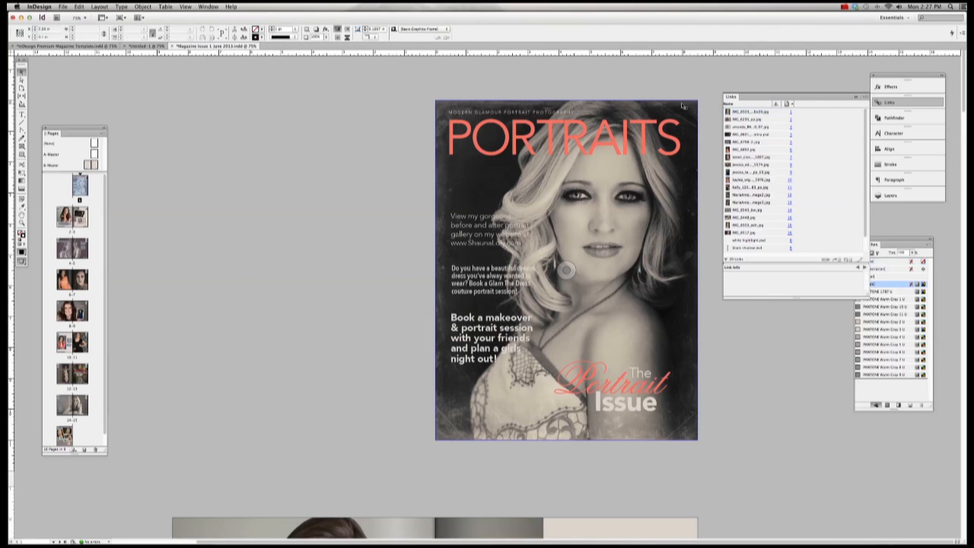
{"action": "left_click", "coordinate": [683, 107]}
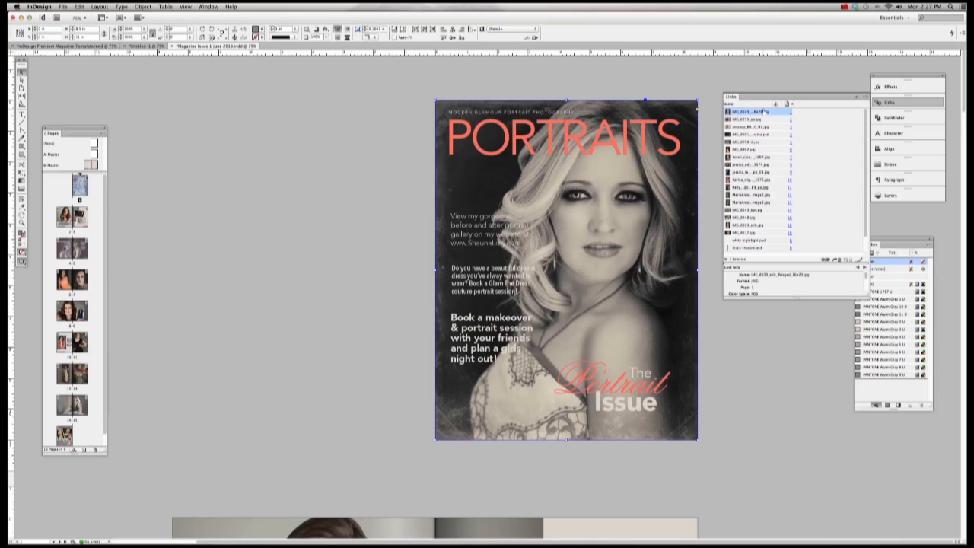
Step: Relink the cover image to the dark-haired portrait
{"action": "left_click", "coordinate": [864, 99]}
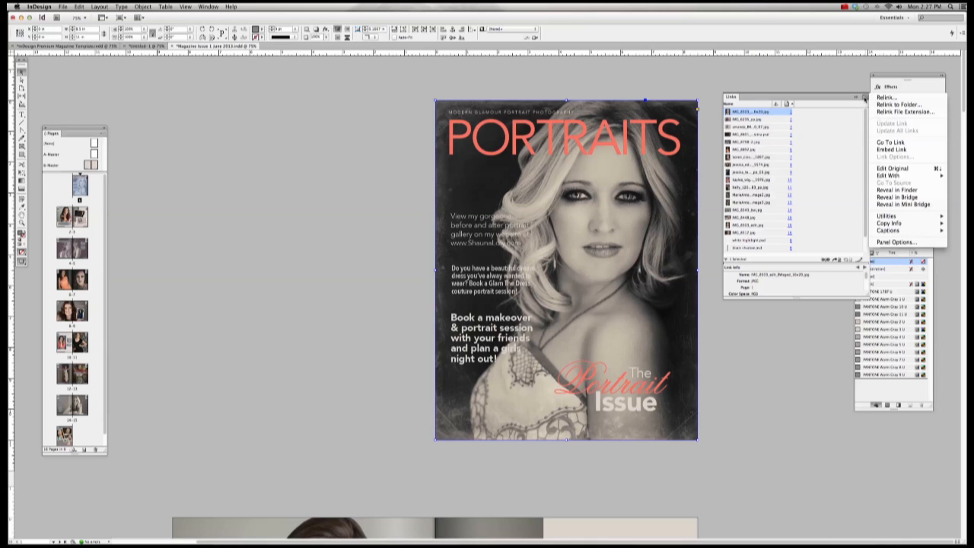
{"action": "left_click", "coordinate": [865, 99]}
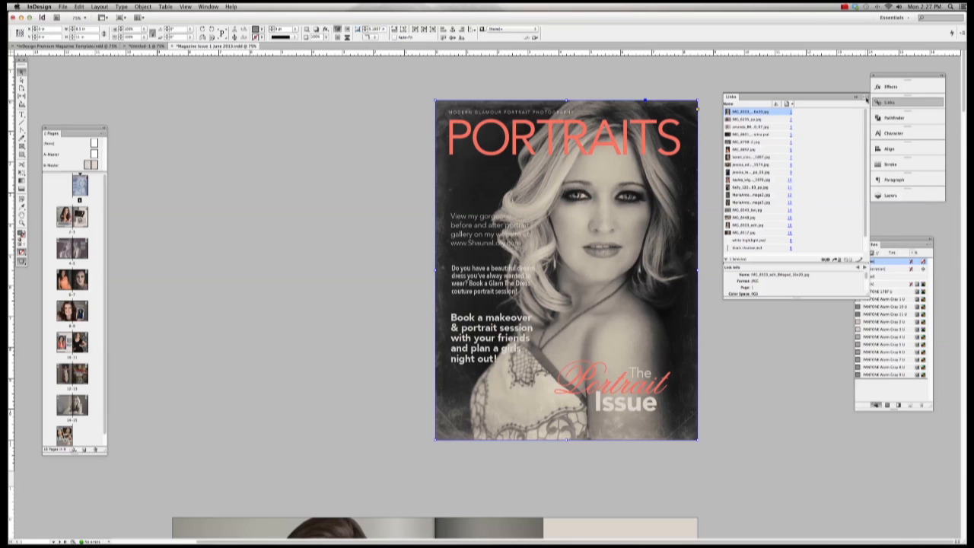
{"action": "left_click", "coordinate": [865, 99]}
{"action": "left_click", "coordinate": [895, 99]}
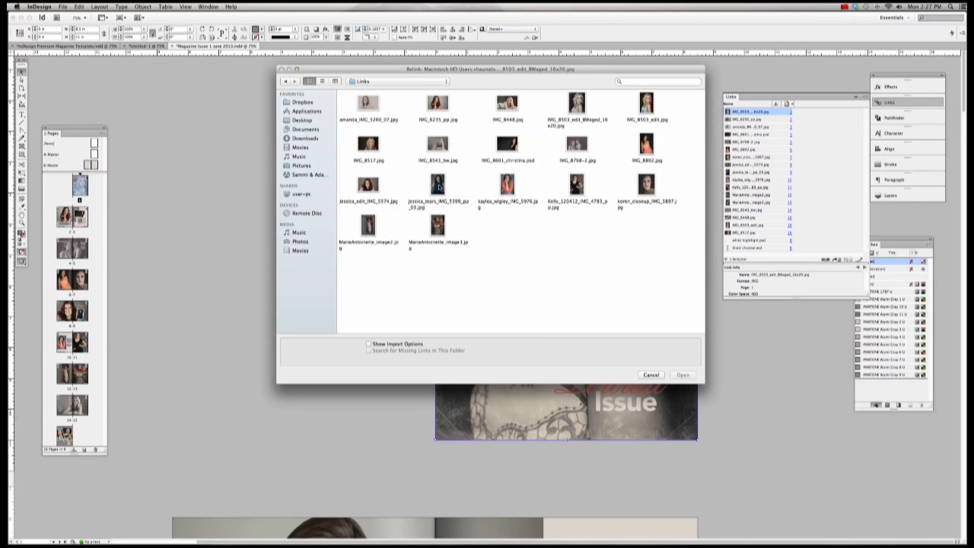
{"action": "double_click", "coordinate": [439, 188]}
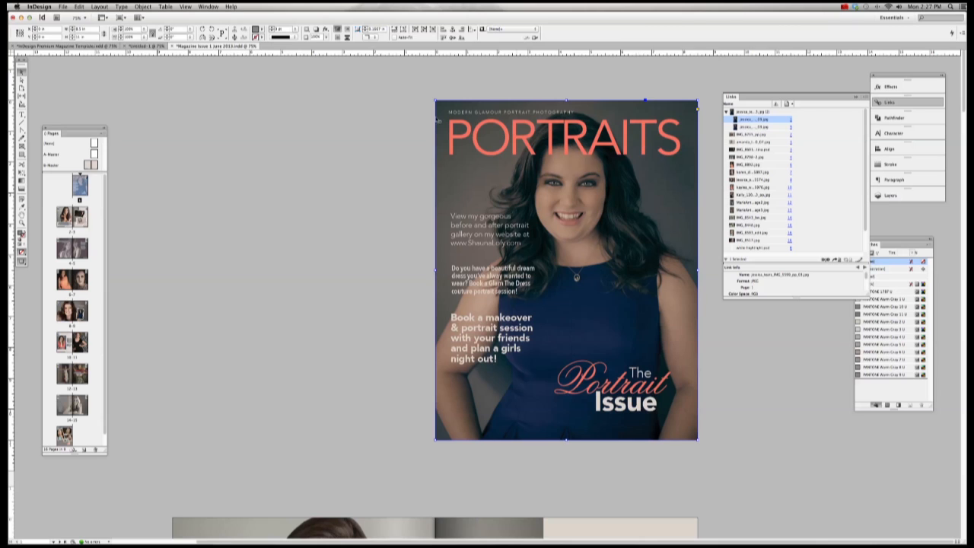
Step: Nudge the photo up inside the cover frame, then undo the replacement and deselect
{"action": "key", "text": "v"}
{"action": "left_click", "coordinate": [643, 100]}
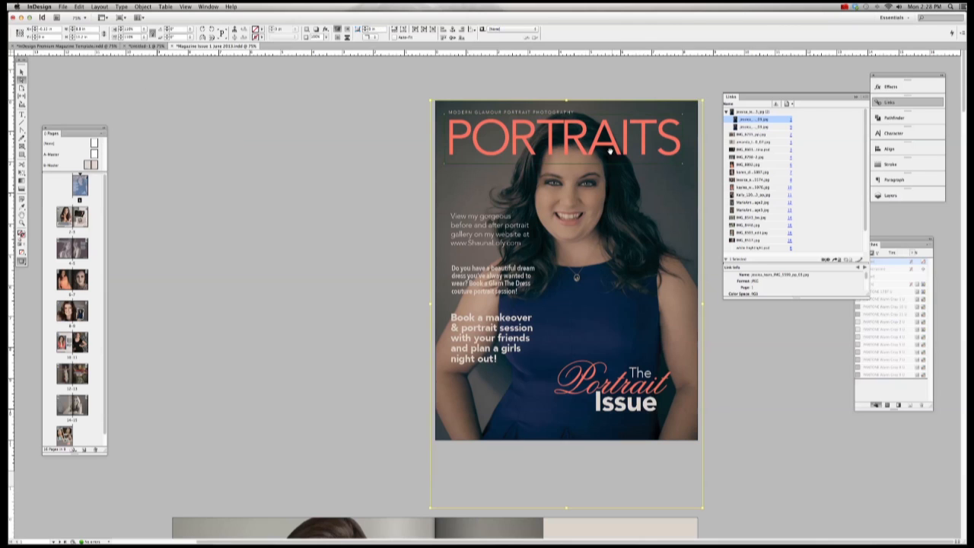
{"action": "left_click", "coordinate": [564, 90]}
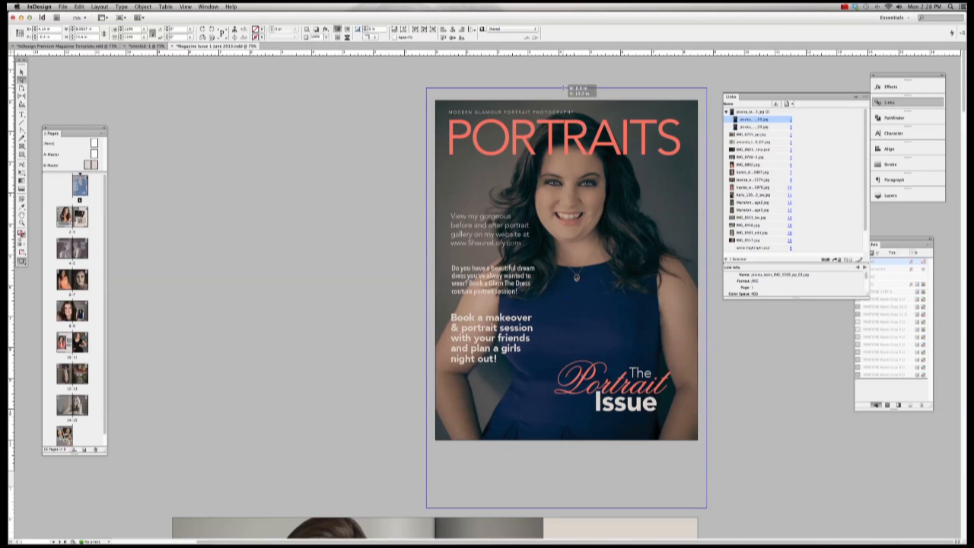
{"action": "left_click_drag", "start_coordinate": [563, 90], "coordinate": [566, 82]}
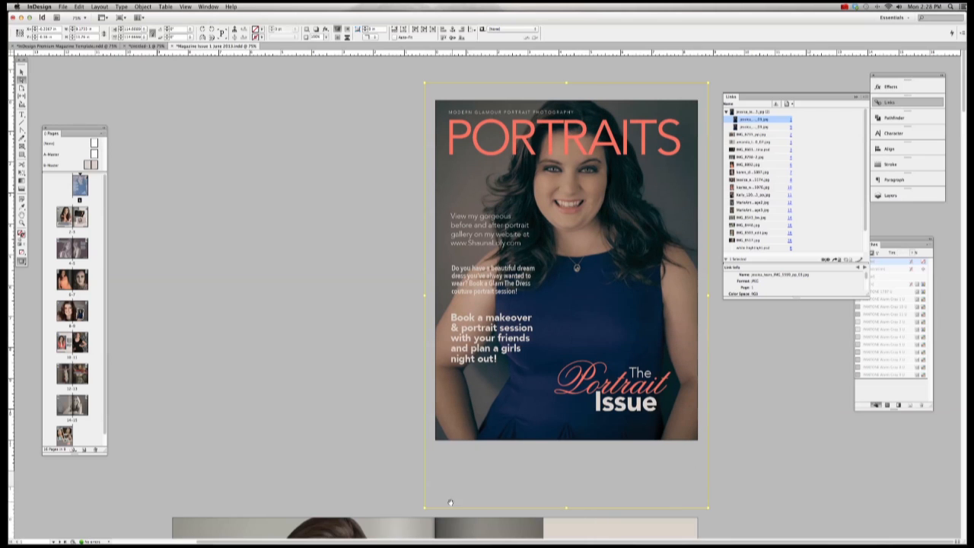
{"action": "key", "text": "Escape"}
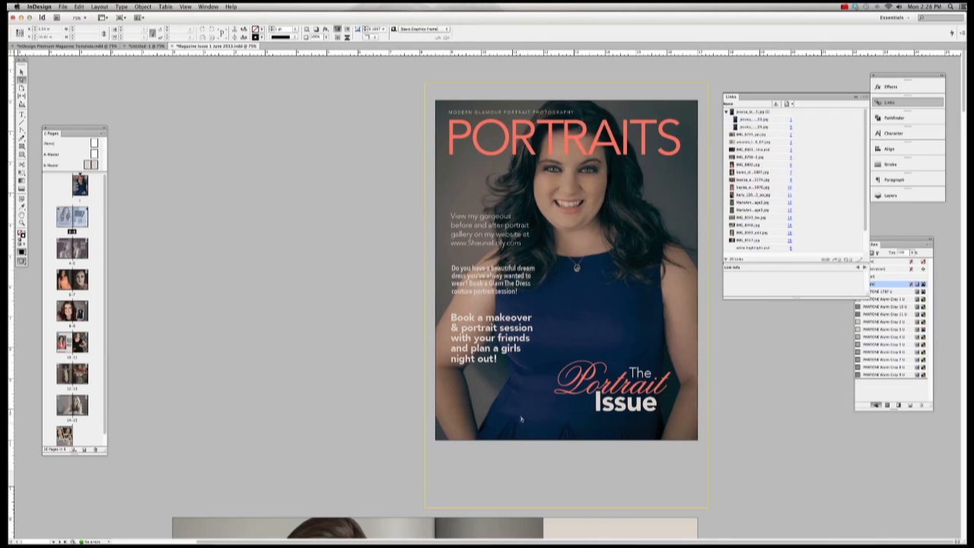
{"action": "left_click", "coordinate": [521, 415]}
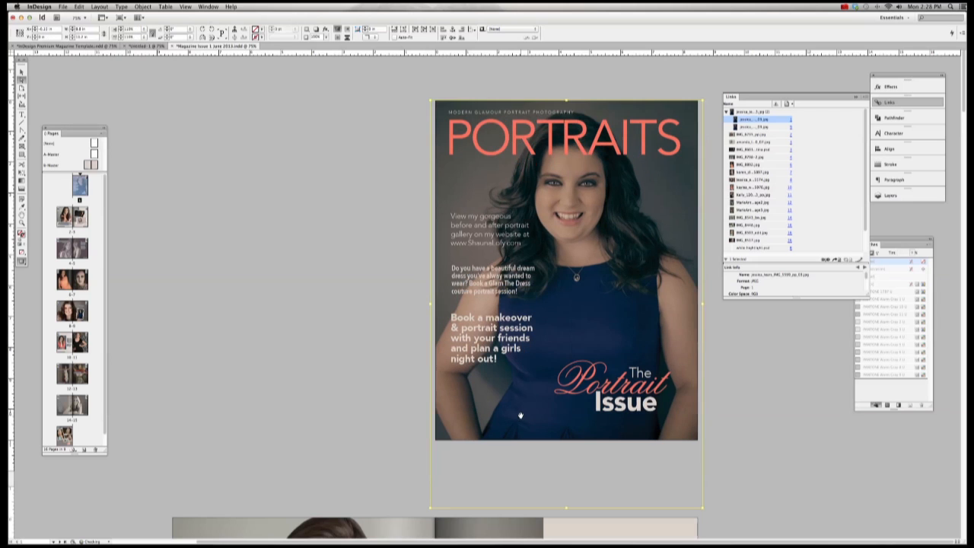
{"action": "key", "text": "super+z"}
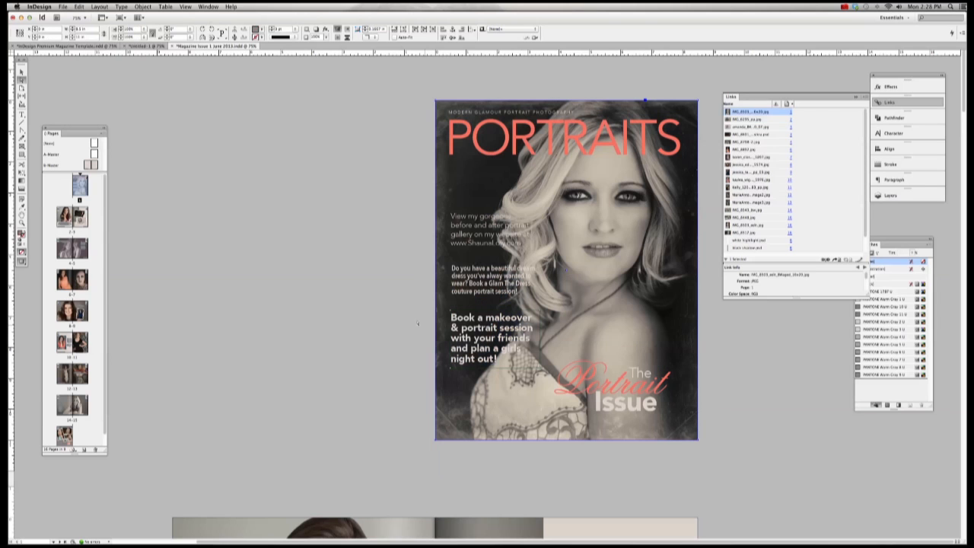
{"action": "left_click", "coordinate": [416, 324]}
{"action": "left_click", "coordinate": [404, 318]}
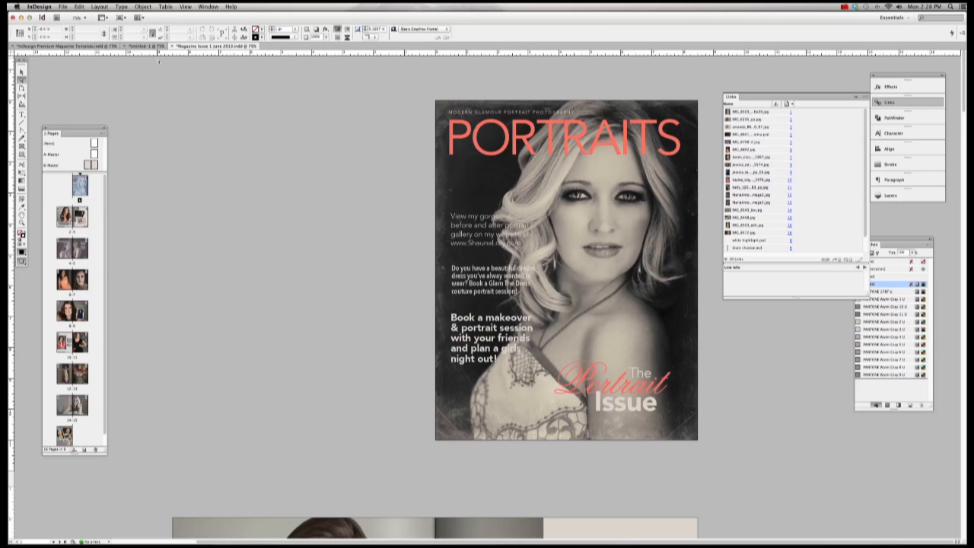
Step: Leave Preview mode and delete the three red note boxes on the pasteboard beside the cover
{"action": "left_click", "coordinate": [22, 261]}
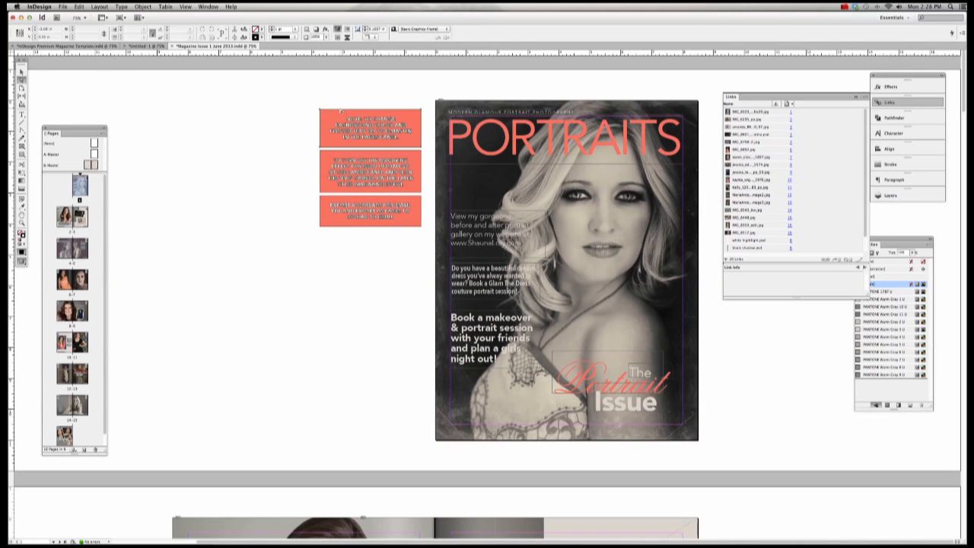
{"action": "left_click_drag", "start_coordinate": [308, 100], "coordinate": [426, 243]}
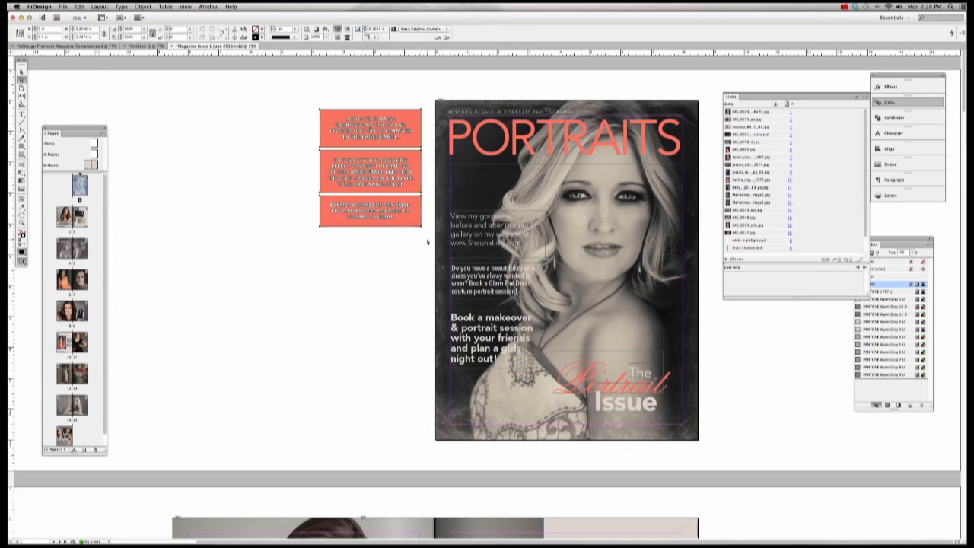
{"action": "key", "text": "Delete"}
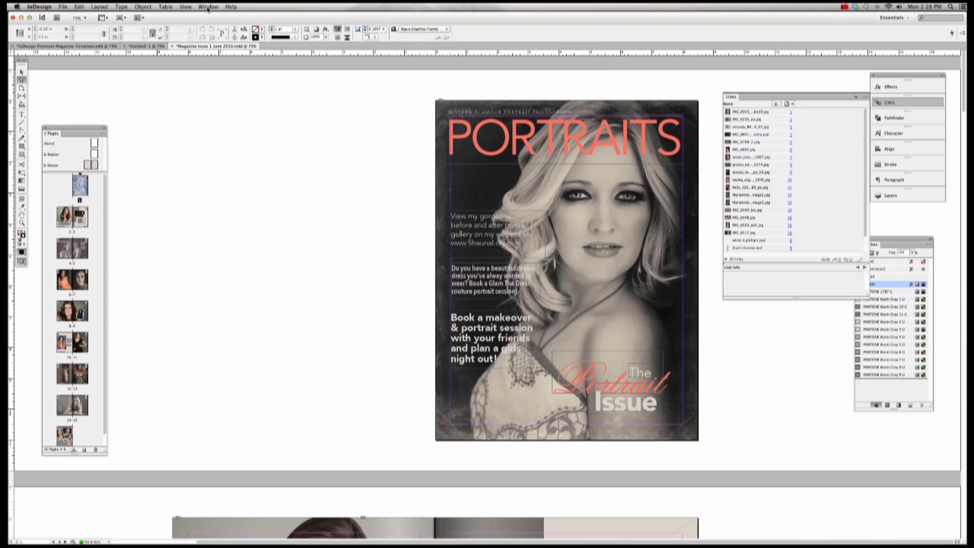
{"action": "left_click", "coordinate": [63, 7]}
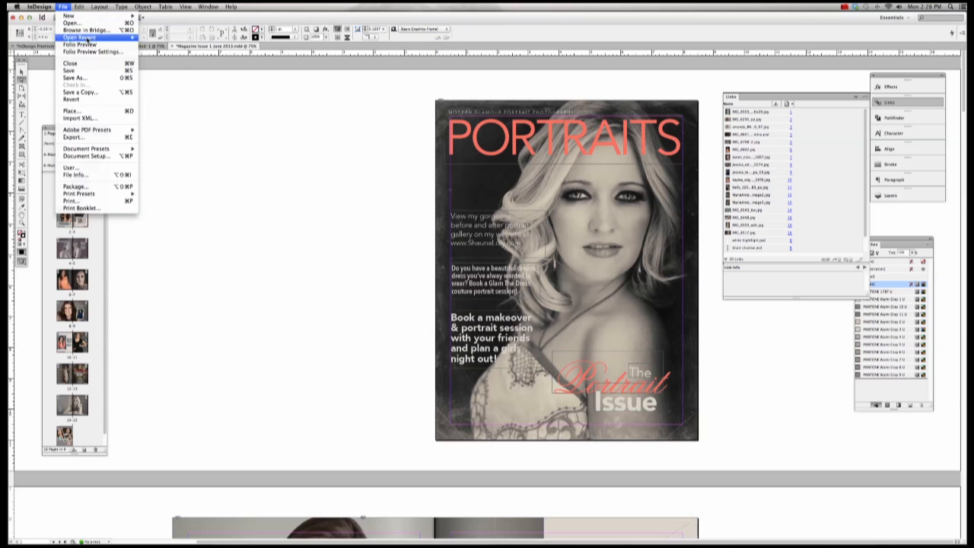
Step: Set the document bleed to 0.125 in on all four sides in Document Setup
{"action": "left_click", "coordinate": [116, 156]}
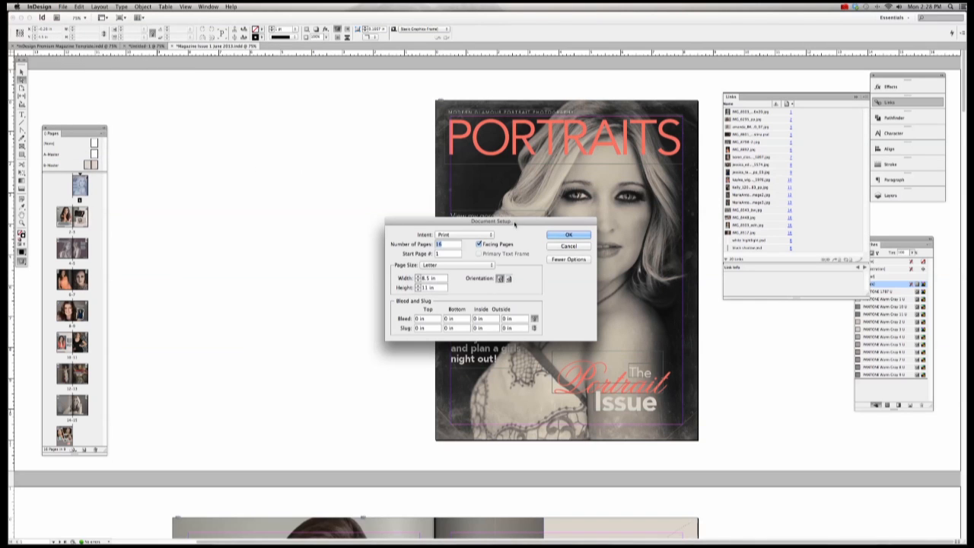
{"action": "left_click_drag", "start_coordinate": [514, 223], "coordinate": [311, 186]}
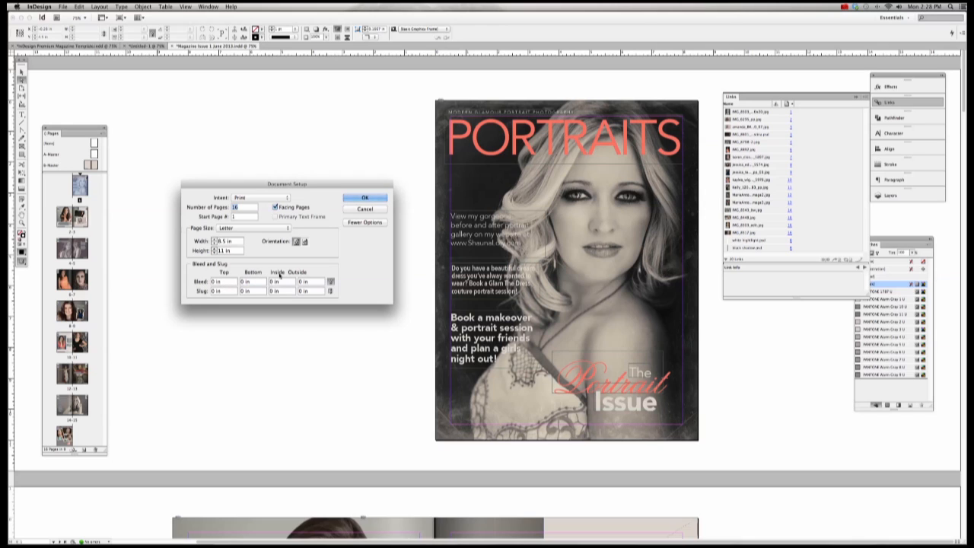
{"action": "left_click", "coordinate": [226, 282]}
{"action": "left_click_drag", "start_coordinate": [226, 281], "coordinate": [203, 280]}
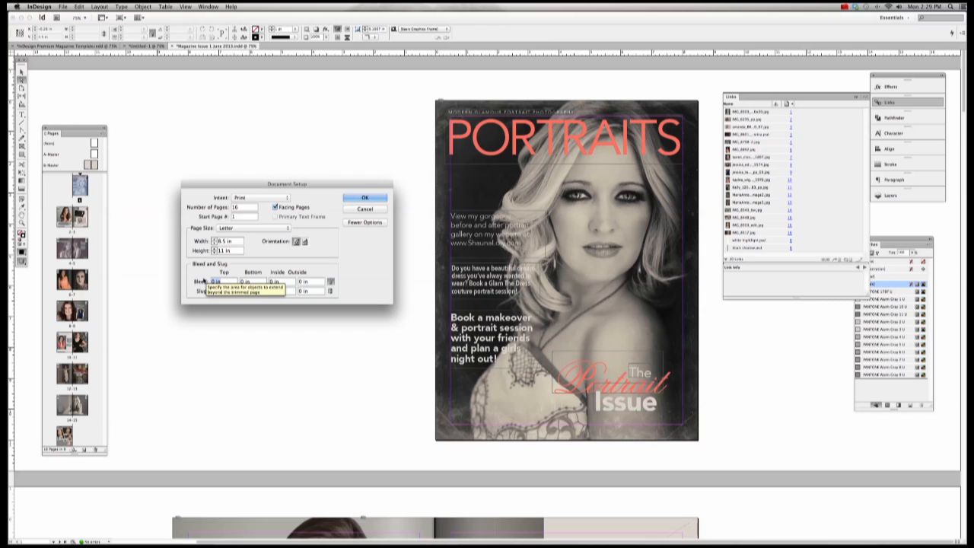
{"action": "type", "text": ".125"}
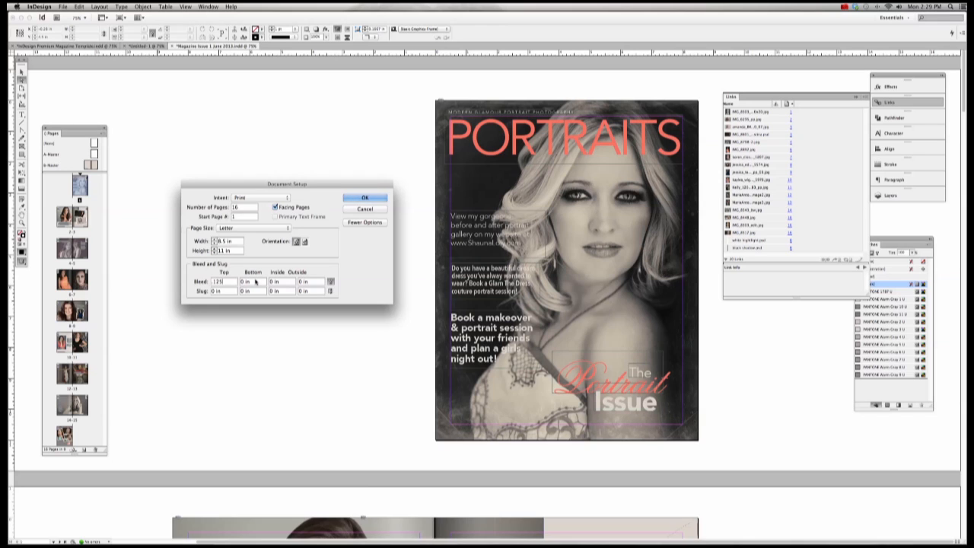
{"action": "key", "text": "Tab"}
{"action": "left_click_drag", "start_coordinate": [231, 282], "coordinate": [207, 282]}
{"action": "left_click", "coordinate": [377, 198]}
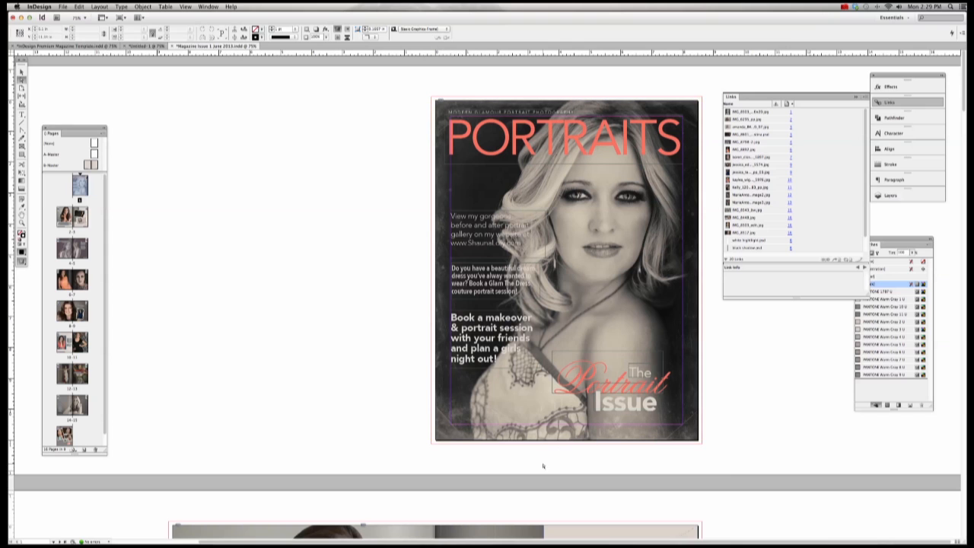
Step: Scroll through the spreads to check the bleed outline, then open the B-Master spread
{"action": "scroll", "coordinate": [277, 443], "scroll_direction": "down", "scroll_amount": 20}
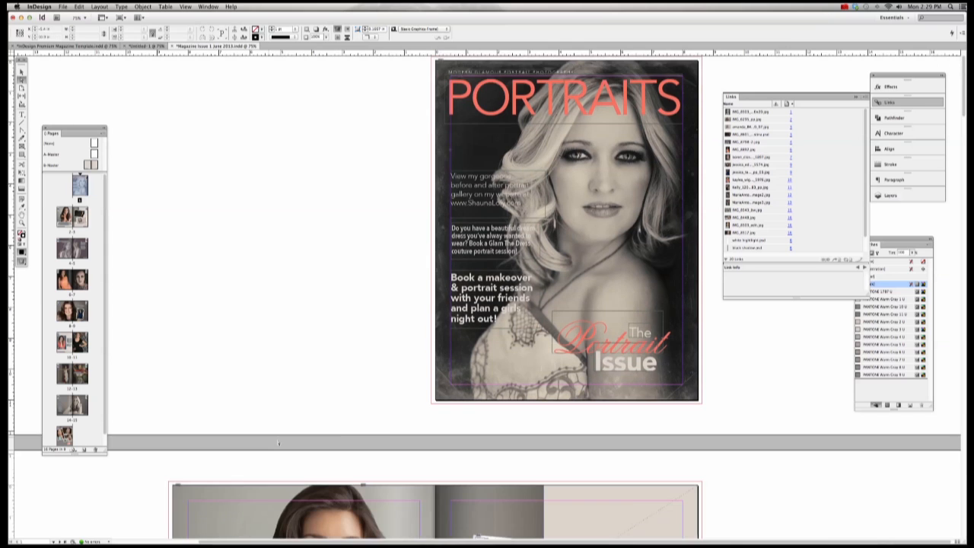
{"action": "scroll", "coordinate": [277, 441], "scroll_direction": "up", "scroll_amount": 15}
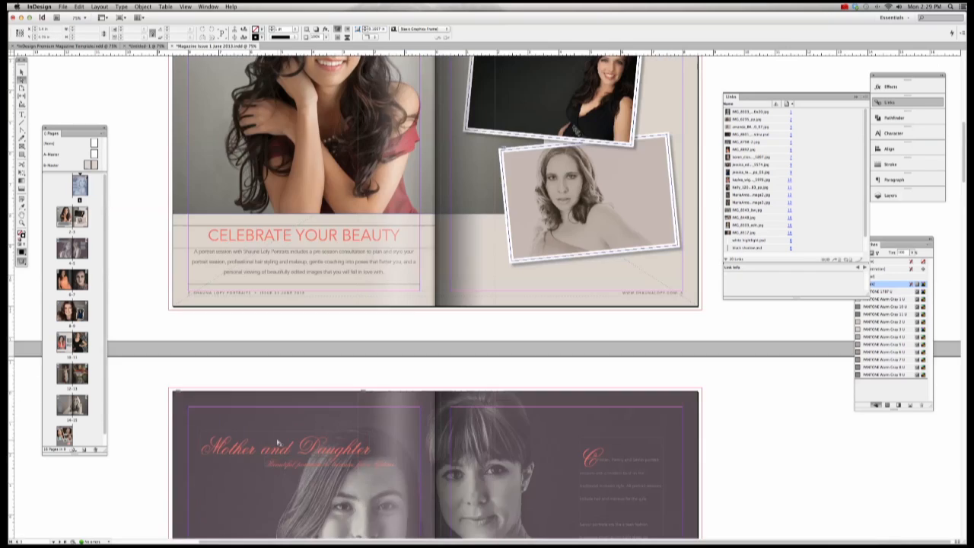
{"action": "scroll", "coordinate": [278, 440], "scroll_direction": "up", "scroll_amount": 4}
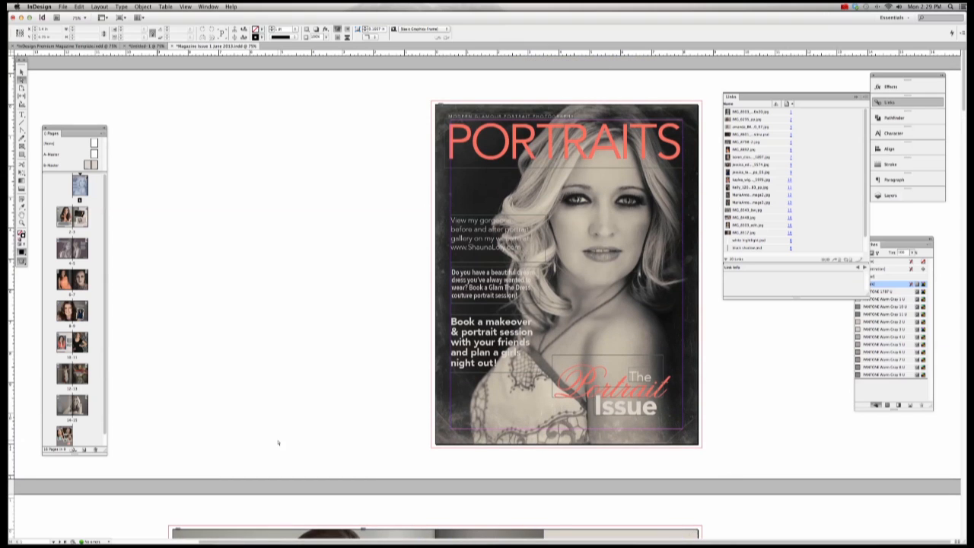
{"action": "left_click", "coordinate": [21, 70]}
{"action": "left_click", "coordinate": [441, 110]}
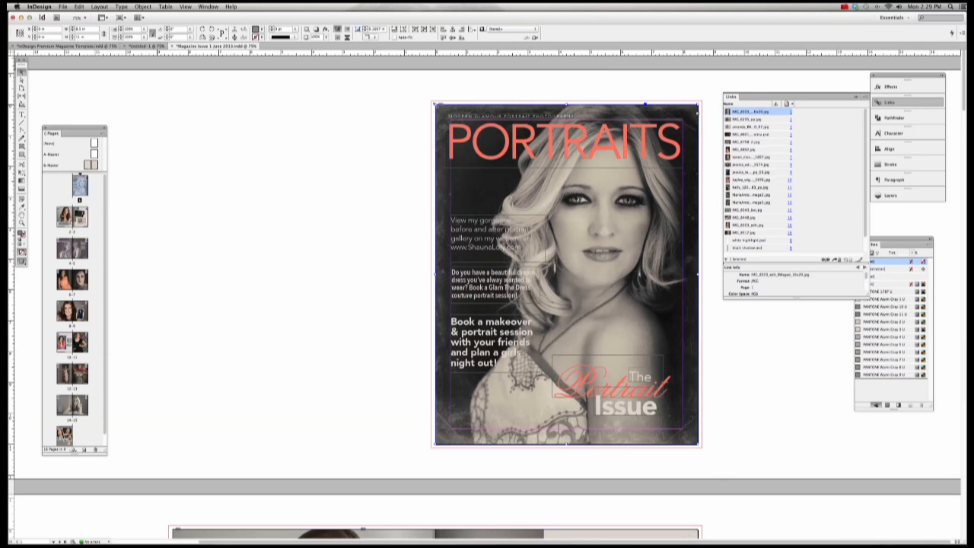
{"action": "double_click", "coordinate": [91, 164]}
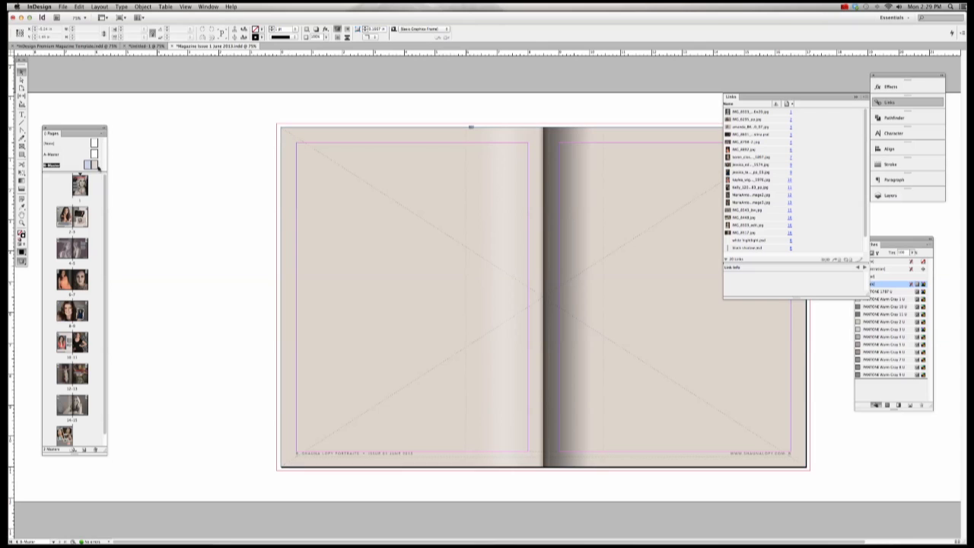
Step: Drag the B-Master background frame's corners and left edge out to the red bleed guide
{"action": "left_click", "coordinate": [292, 134]}
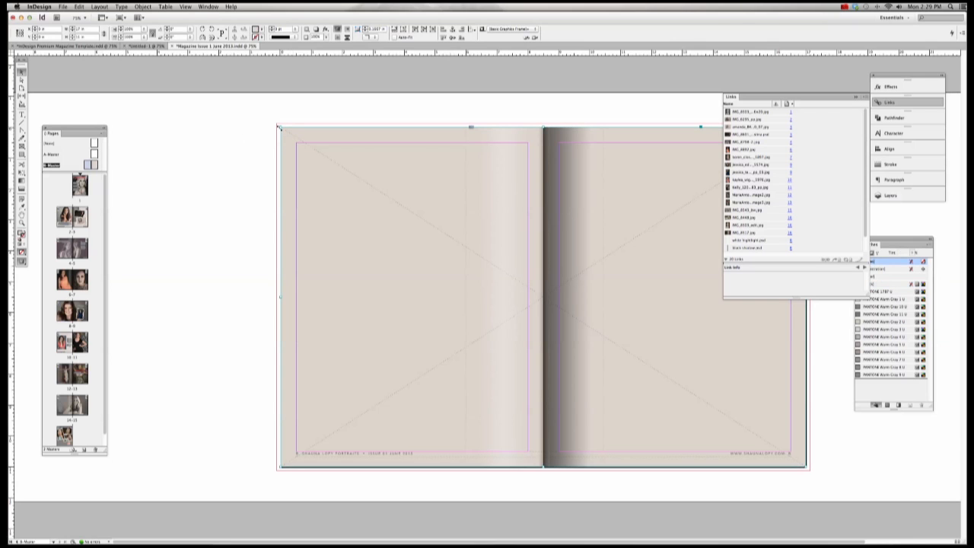
{"action": "left_click_drag", "start_coordinate": [278, 126], "coordinate": [277, 123]}
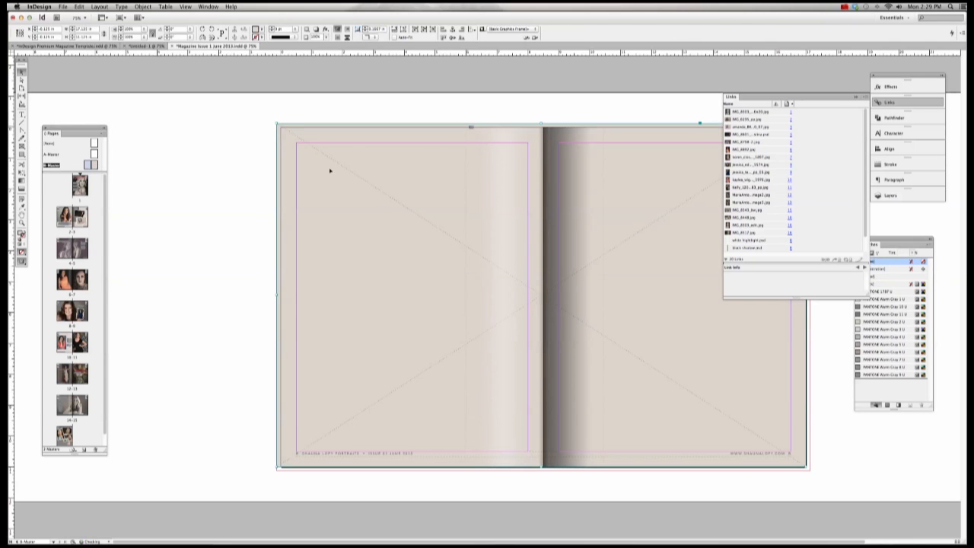
{"action": "left_click_drag", "start_coordinate": [807, 466], "coordinate": [810, 471]}
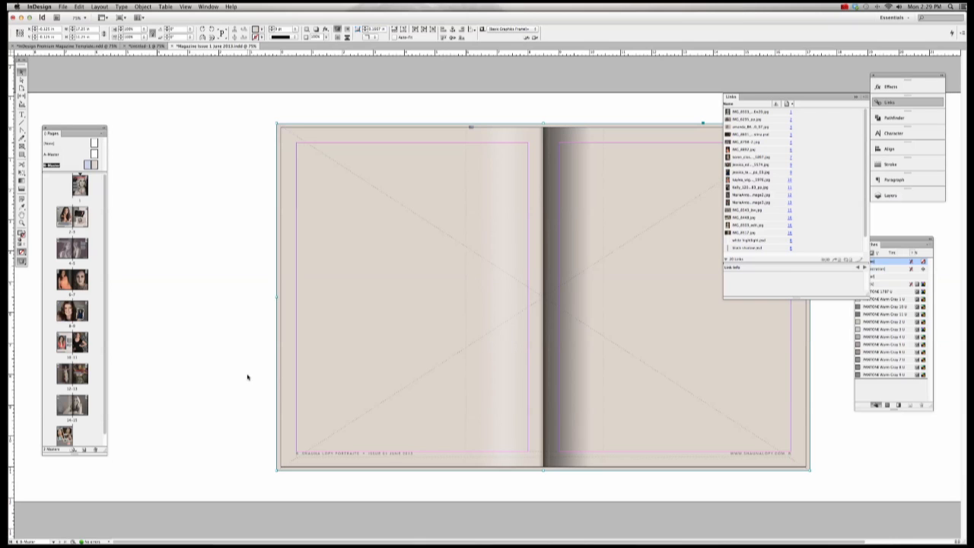
{"action": "left_click_drag", "start_coordinate": [277, 297], "coordinate": [280, 297]}
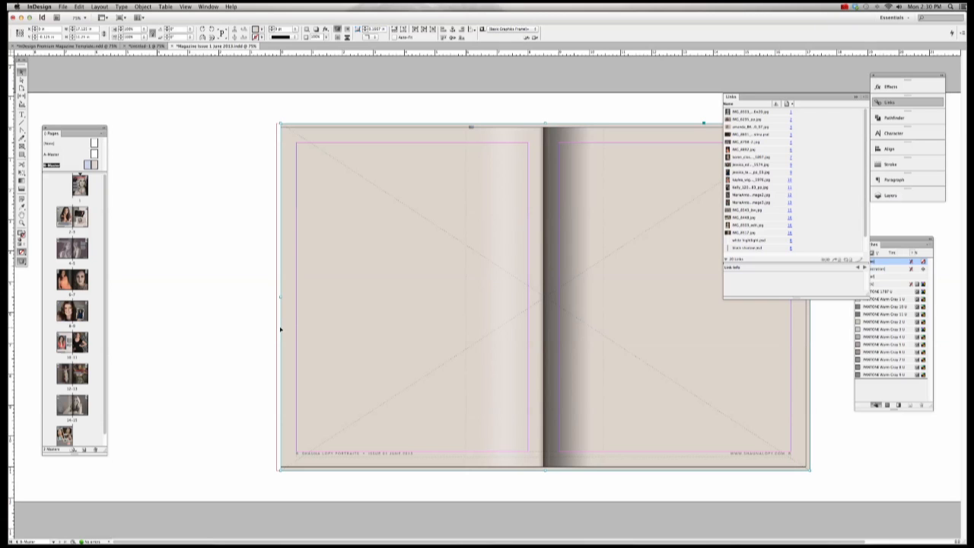
{"action": "left_click_drag", "start_coordinate": [279, 297], "coordinate": [282, 297]}
{"action": "left_click", "coordinate": [270, 296]}
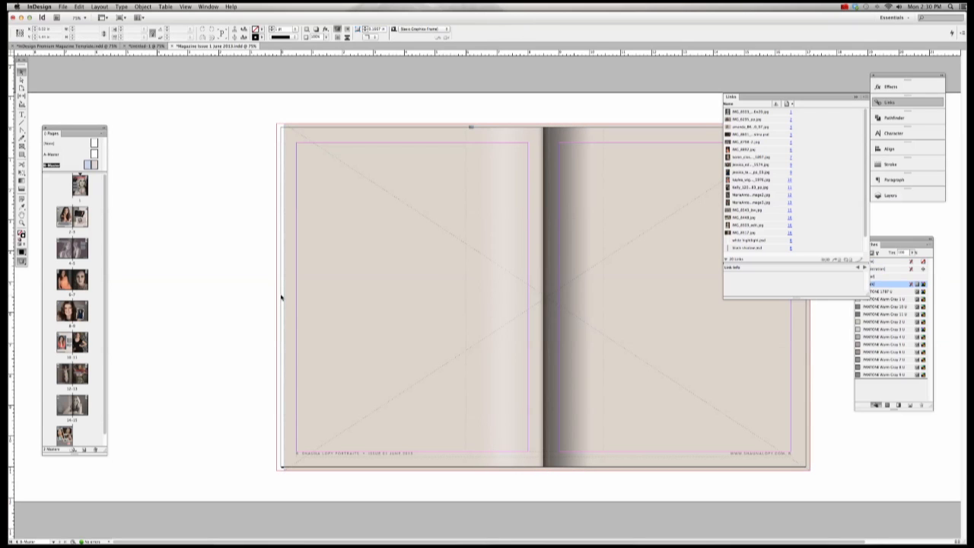
{"action": "left_click", "coordinate": [282, 297]}
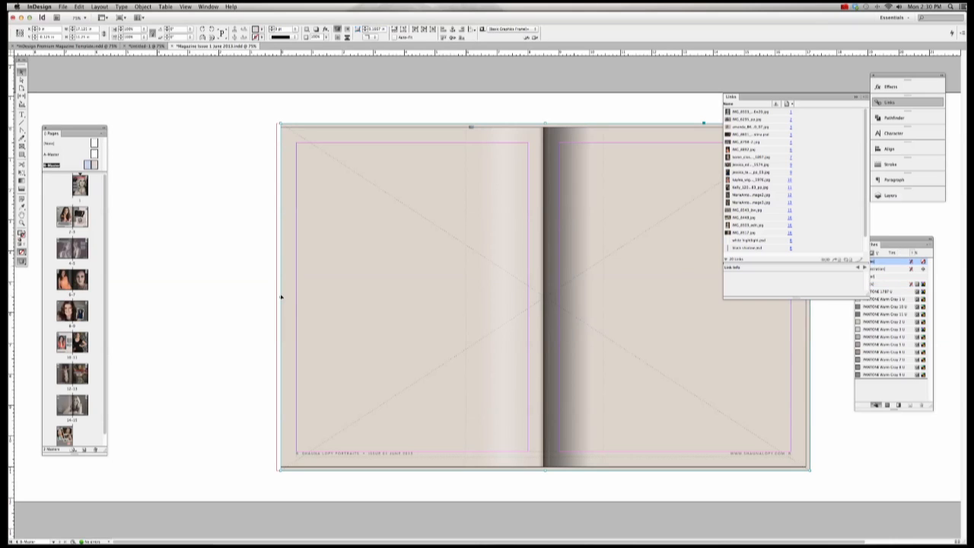
{"action": "left_click_drag", "start_coordinate": [280, 297], "coordinate": [272, 294]}
{"action": "left_click", "coordinate": [172, 274]}
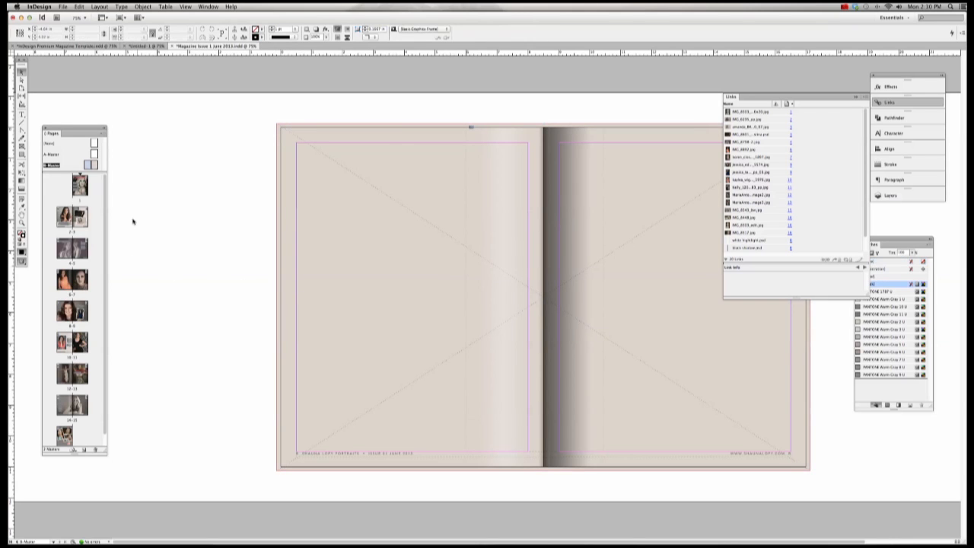
Step: Go to spread 2-3 and extend the portrait frame's top-left corner into the bleed
{"action": "double_click", "coordinate": [72, 217]}
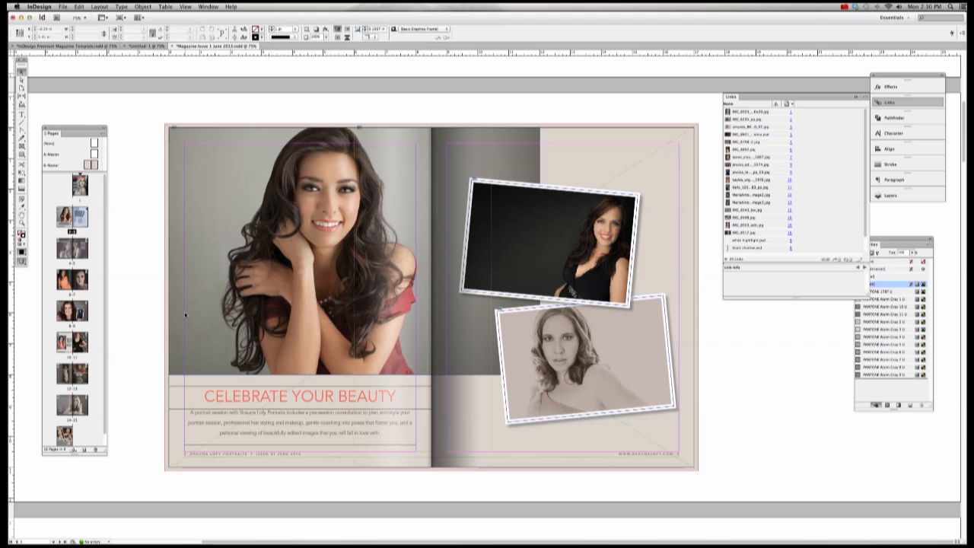
{"action": "double_click", "coordinate": [72, 347]}
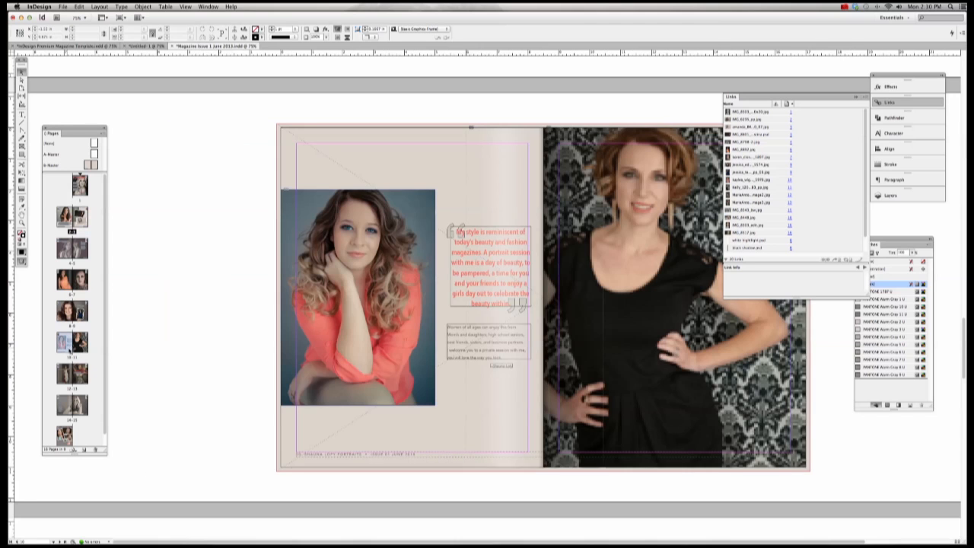
{"action": "double_click", "coordinate": [67, 217]}
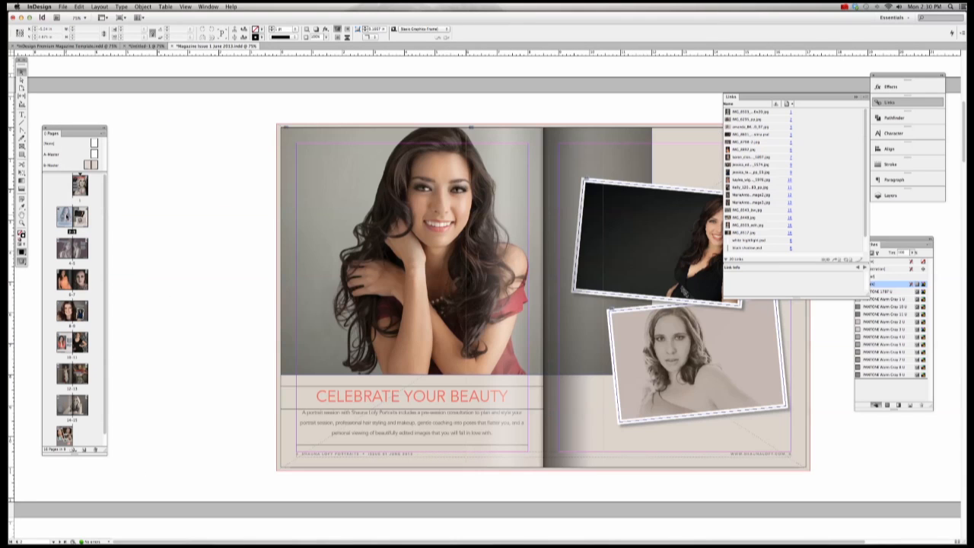
{"action": "left_click", "coordinate": [340, 140]}
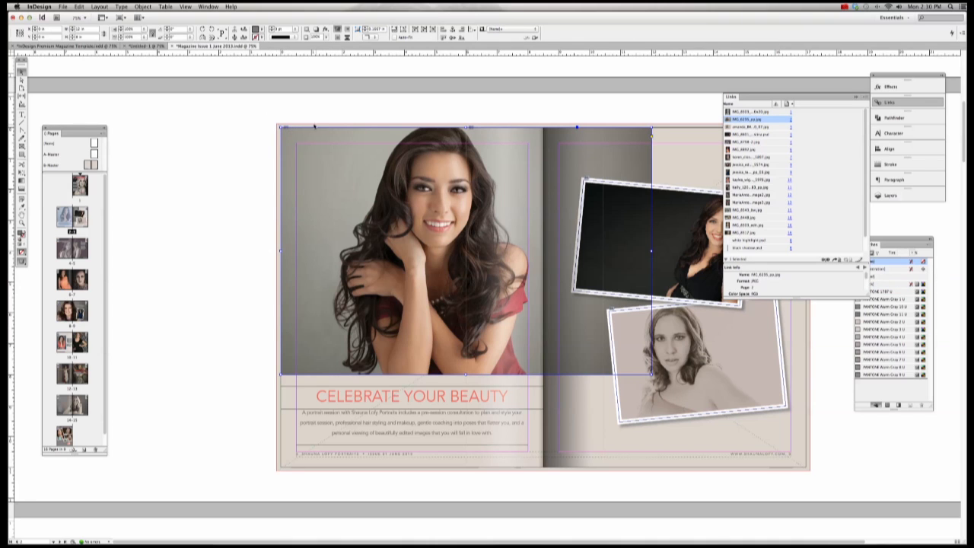
{"action": "left_click_drag", "start_coordinate": [279, 126], "coordinate": [276, 122]}
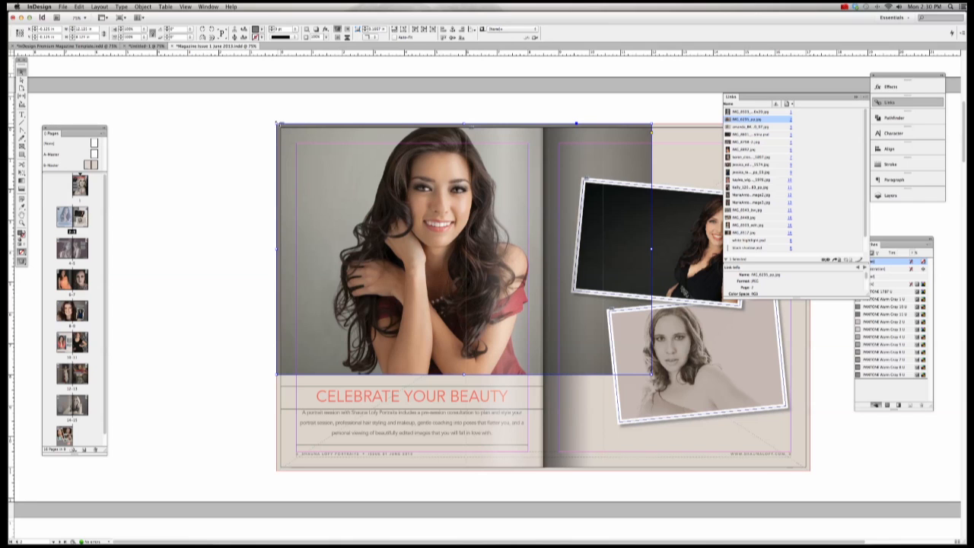
Step: Set the portrait image frame's fill to None in the Swatches panel
{"action": "left_click", "coordinate": [21, 80]}
{"action": "left_click", "coordinate": [309, 143]}
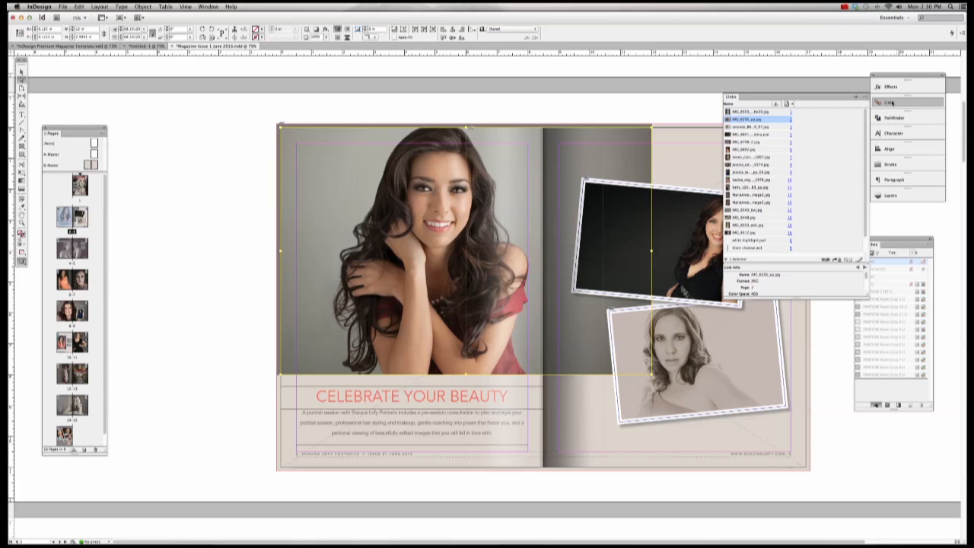
{"action": "left_click", "coordinate": [857, 100]}
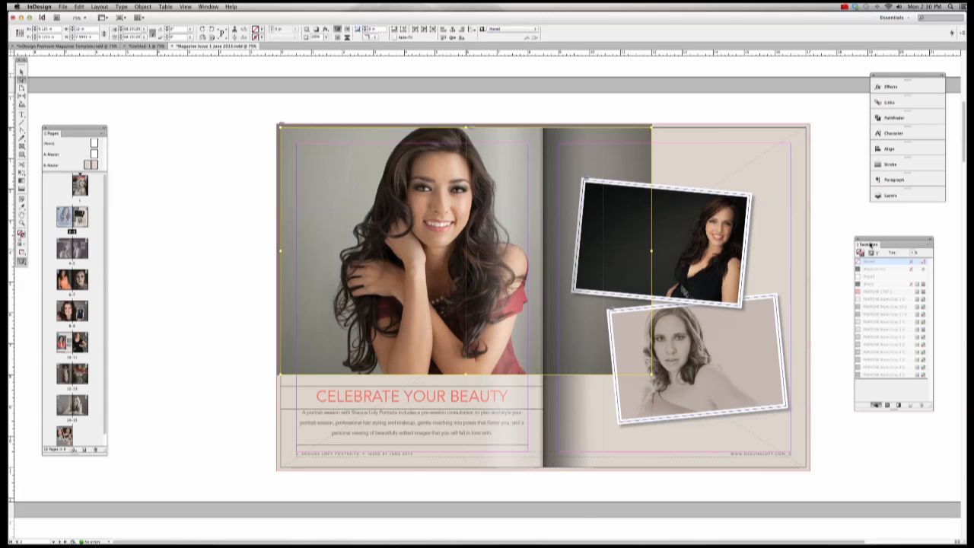
{"action": "left_click", "coordinate": [21, 72]}
{"action": "left_click", "coordinate": [120, 128]}
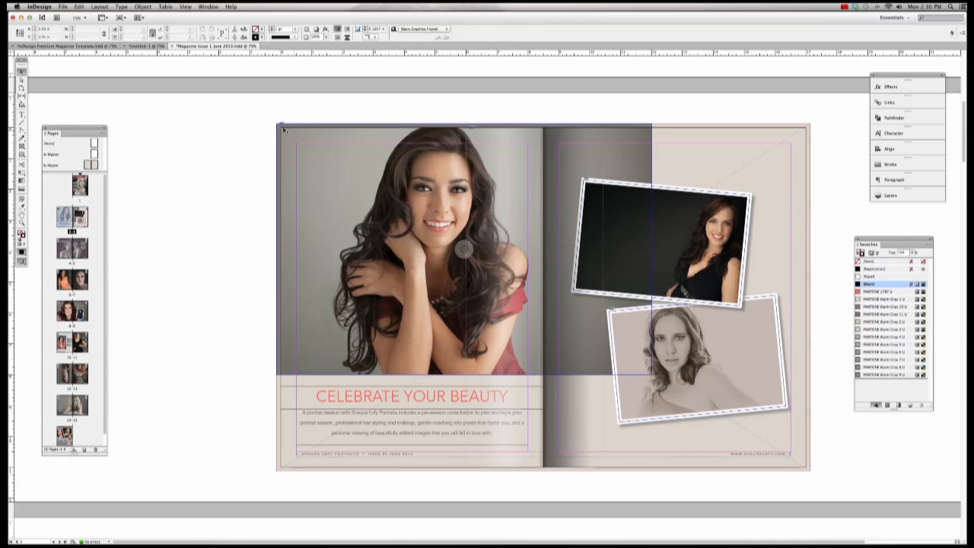
{"action": "left_click", "coordinate": [304, 132]}
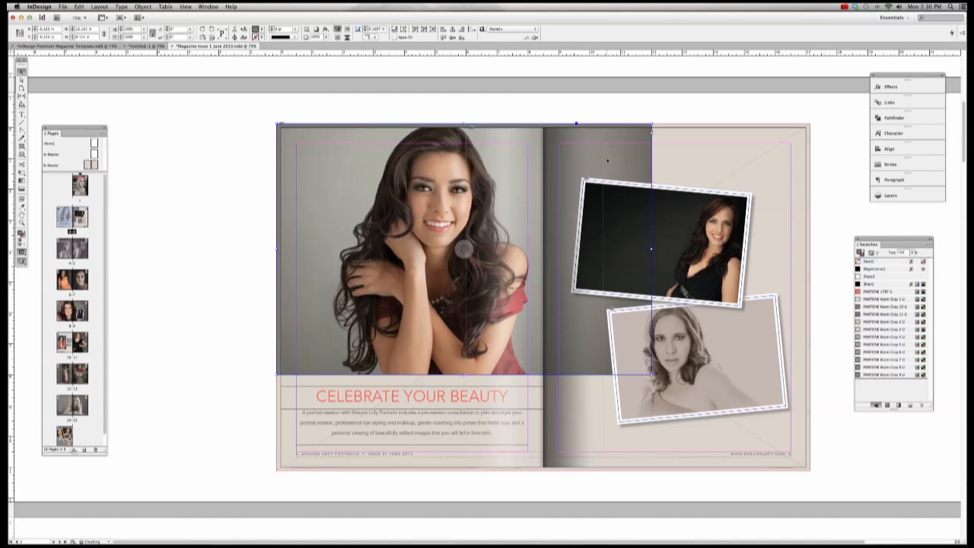
{"action": "left_click", "coordinate": [869, 262]}
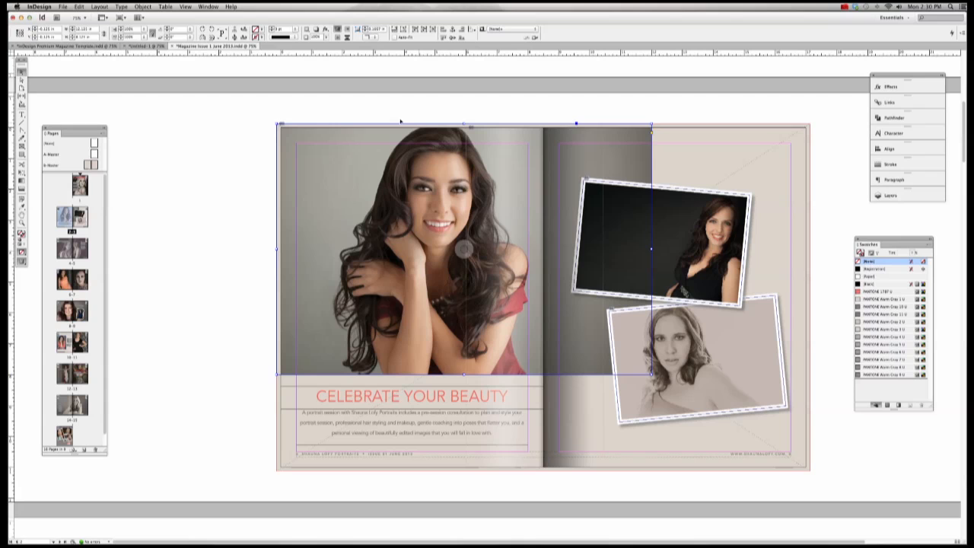
{"action": "left_click", "coordinate": [363, 104]}
{"action": "left_click", "coordinate": [310, 140]}
{"action": "left_click", "coordinate": [22, 81]}
Step: Stretch the Celebrate Your Beauty portrait frame's left edge out to the bleed
{"action": "scroll", "coordinate": [300, 128], "scroll_direction": "down", "scroll_amount": 5}
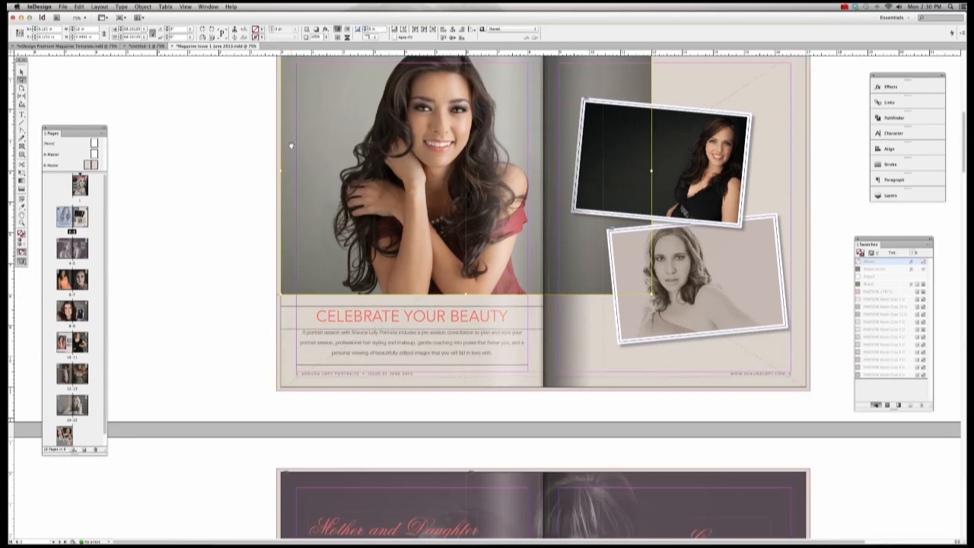
{"action": "scroll", "coordinate": [305, 120], "scroll_direction": "up", "scroll_amount": 10}
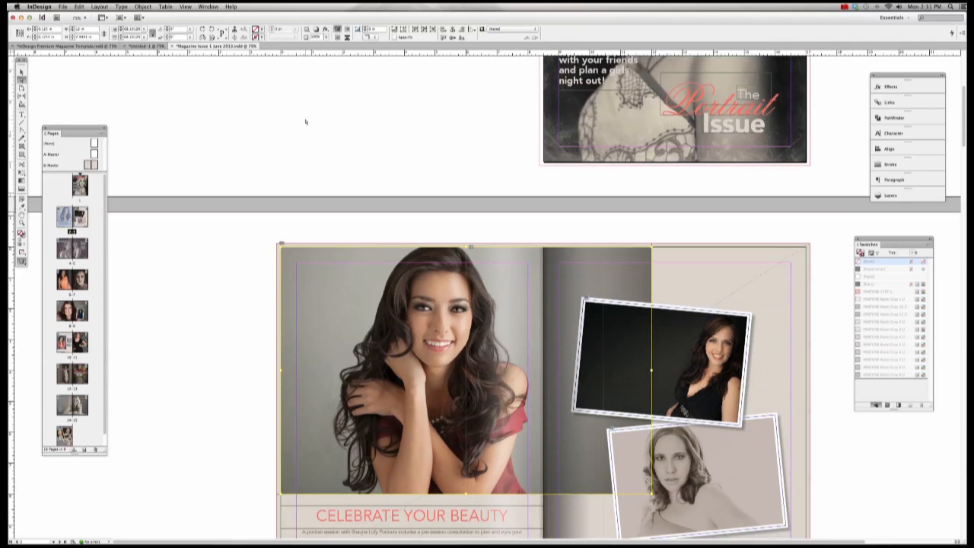
{"action": "left_click_drag", "start_coordinate": [280, 248], "coordinate": [273, 242]}
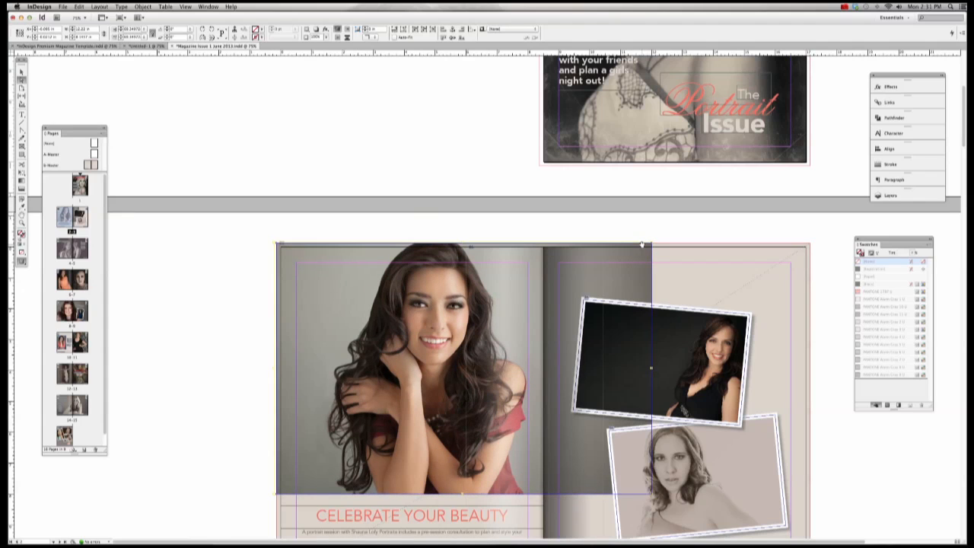
{"action": "scroll", "coordinate": [644, 245], "scroll_direction": "down", "scroll_amount": 3}
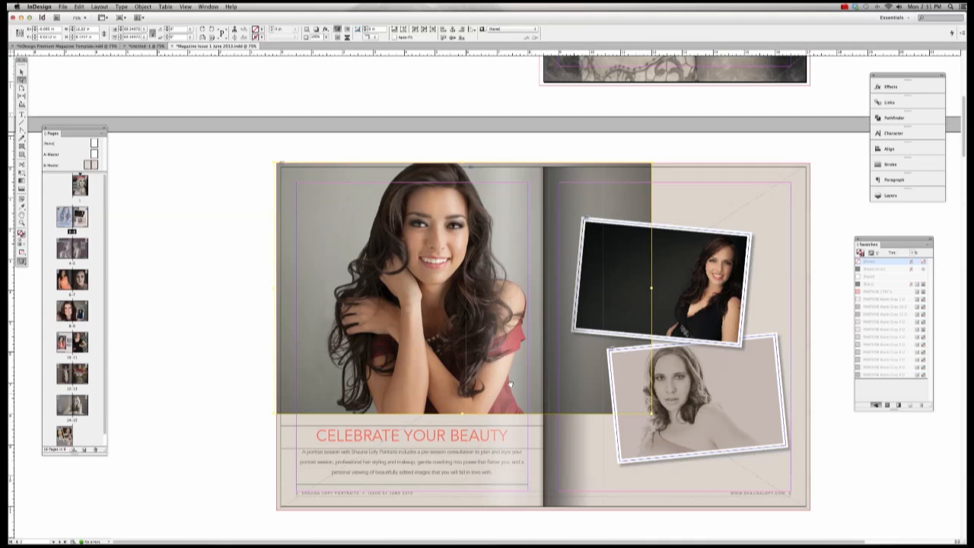
Step: Go to the Mother and Daughter spread and push its photo frame's left edge to the bleed
{"action": "double_click", "coordinate": [72, 248]}
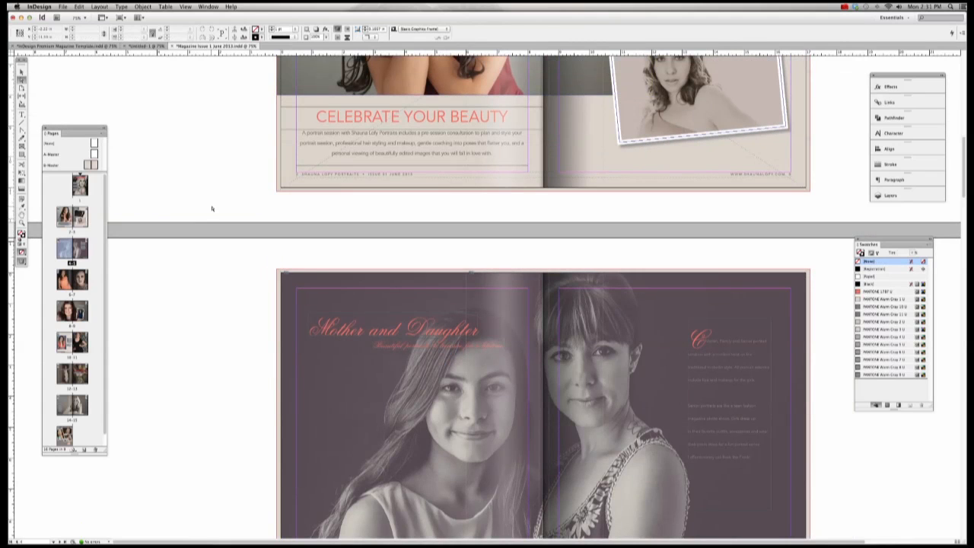
{"action": "scroll", "coordinate": [291, 209], "scroll_direction": "down", "scroll_amount": 7}
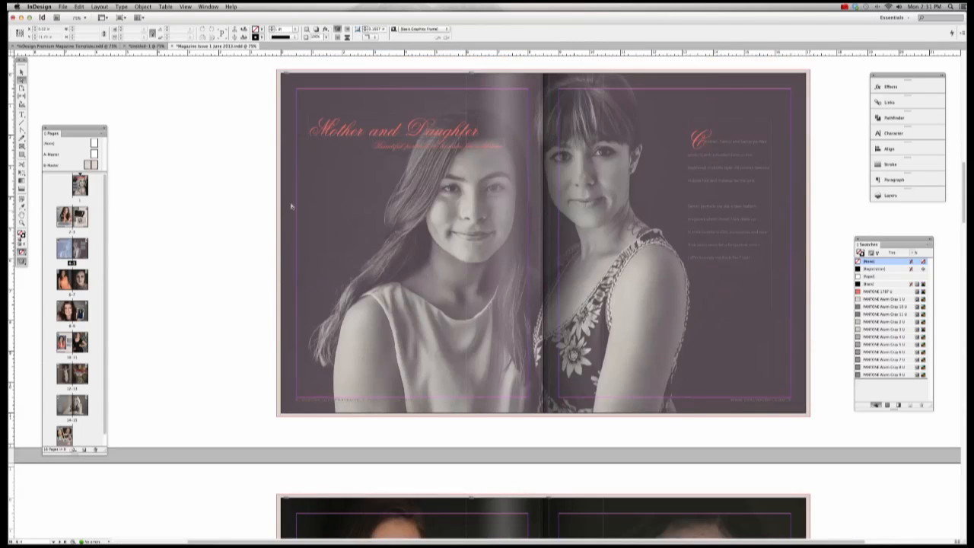
{"action": "scroll", "coordinate": [292, 204], "scroll_direction": "up", "scroll_amount": 3}
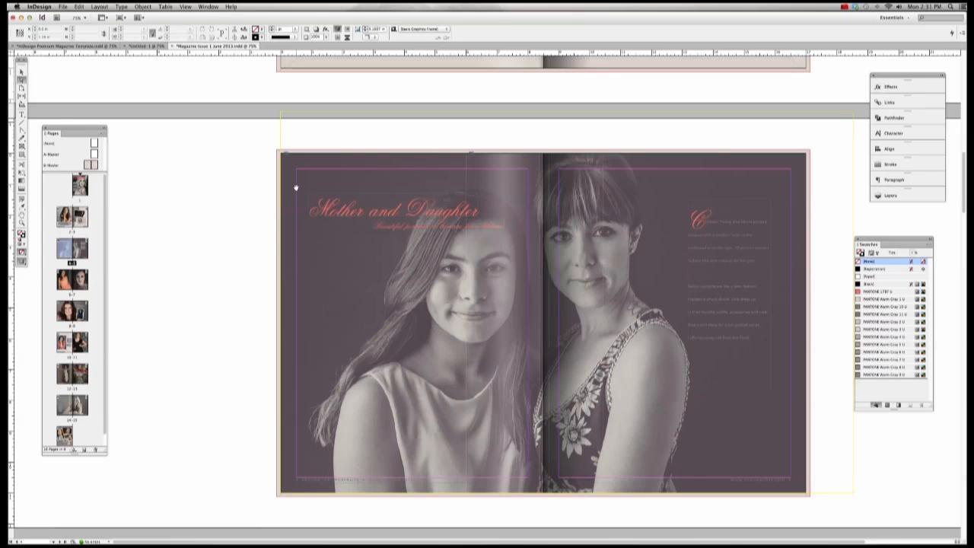
{"action": "left_click", "coordinate": [319, 178]}
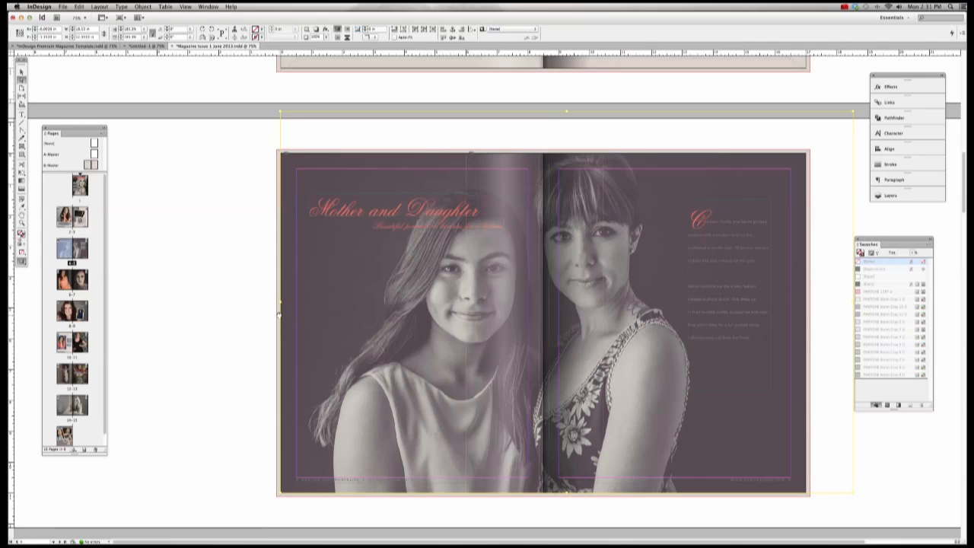
{"action": "left_click_drag", "start_coordinate": [280, 301], "coordinate": [276, 302]}
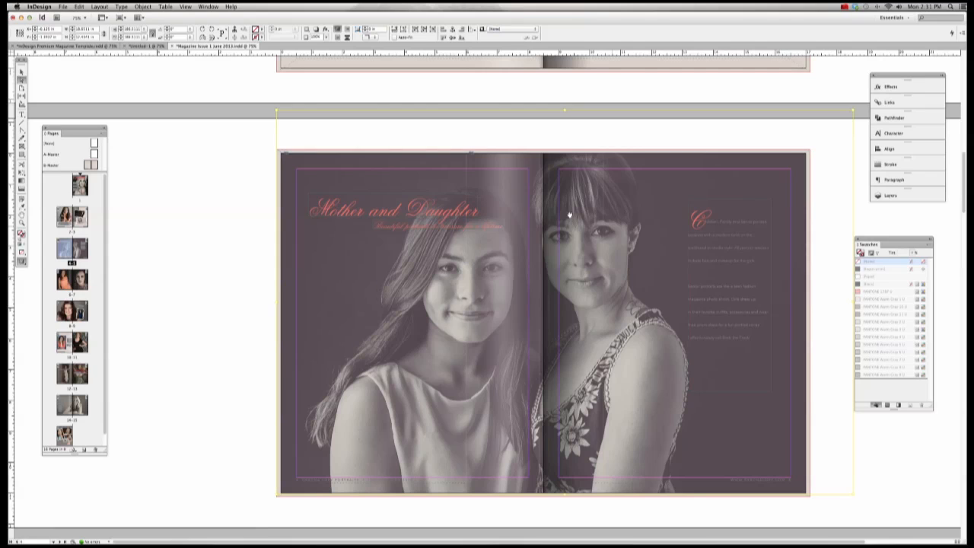
{"action": "left_click", "coordinate": [298, 170]}
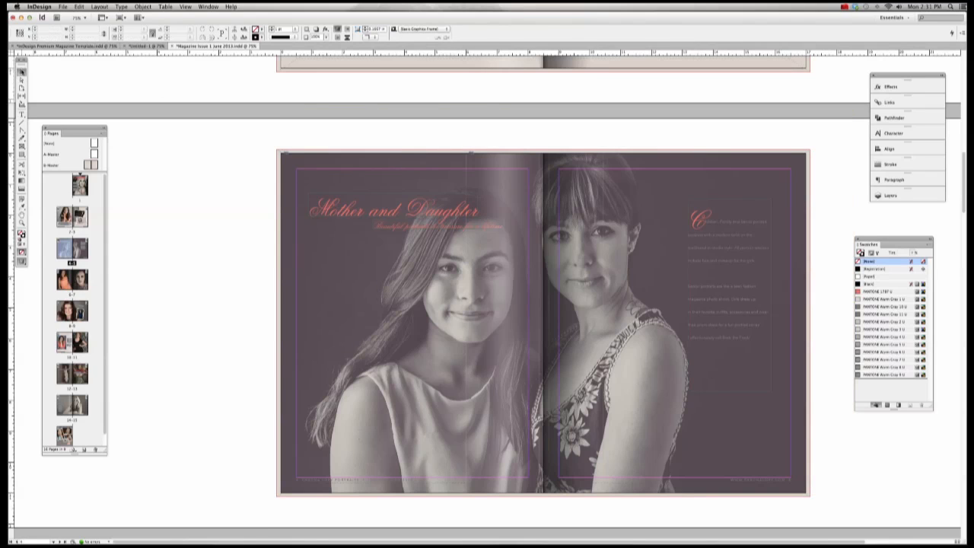
{"action": "left_click", "coordinate": [292, 158]}
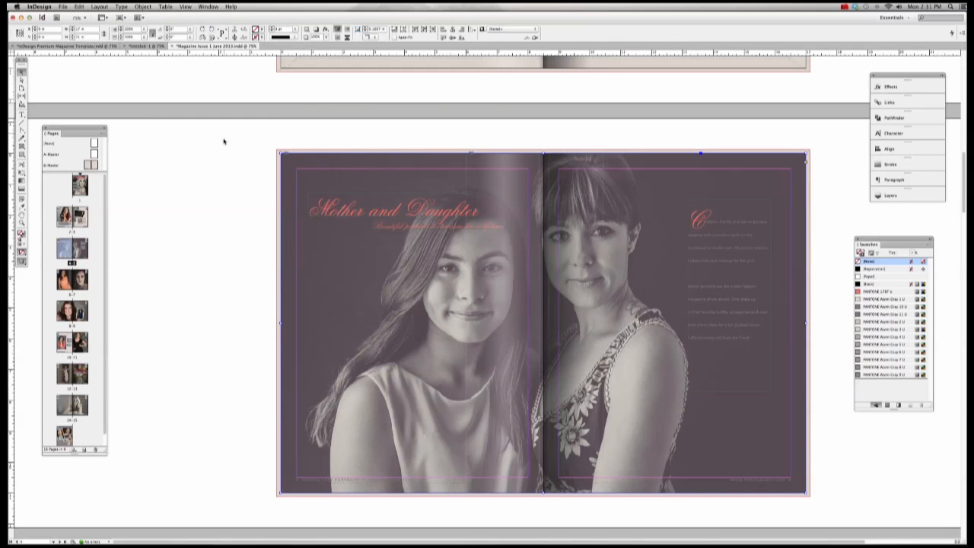
Step: Extend the Mother and Daughter frame's top-left and bottom-right corners to the spread bleed
{"action": "left_click", "coordinate": [143, 7]}
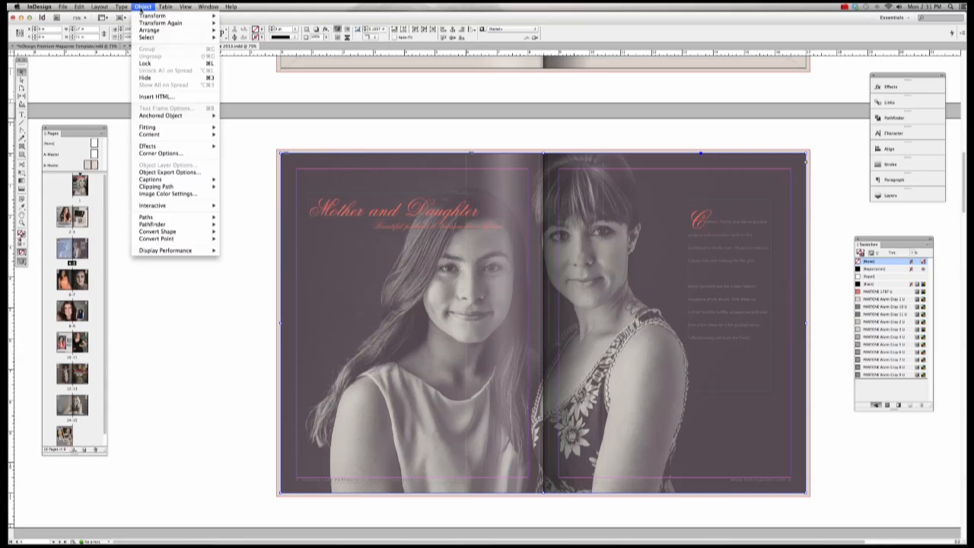
{"action": "mouse_move", "coordinate": [152, 36]}
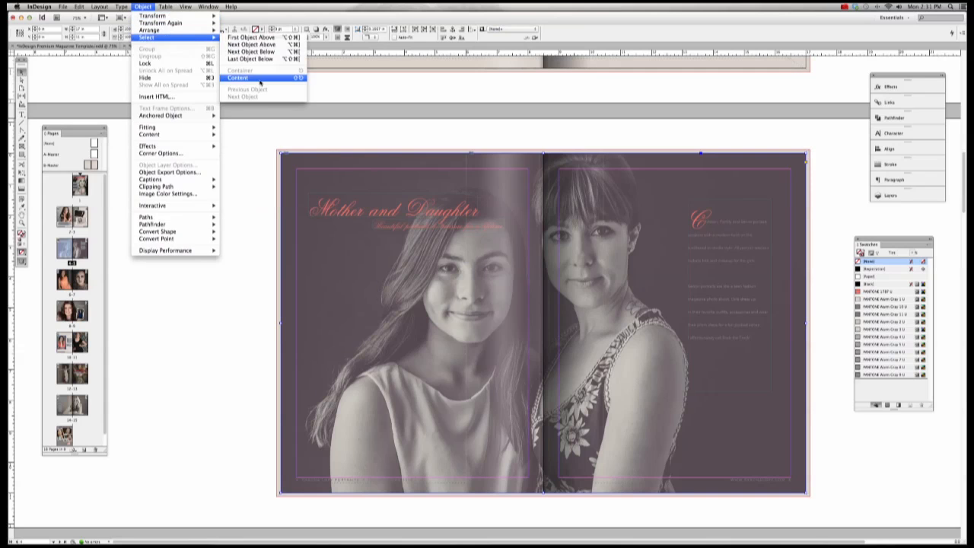
{"action": "left_click", "coordinate": [260, 79]}
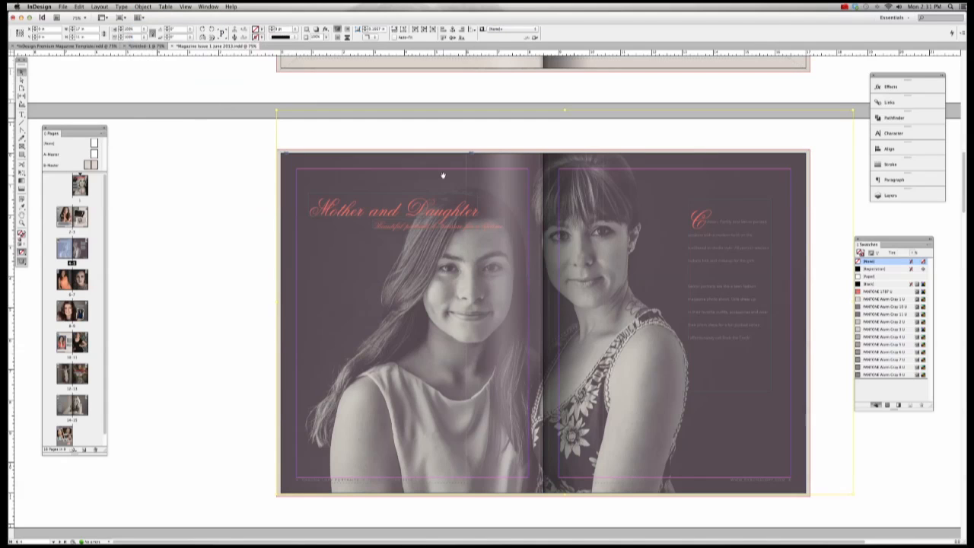
{"action": "left_click", "coordinate": [231, 168]}
{"action": "left_click_drag", "start_coordinate": [292, 170], "coordinate": [326, 181]}
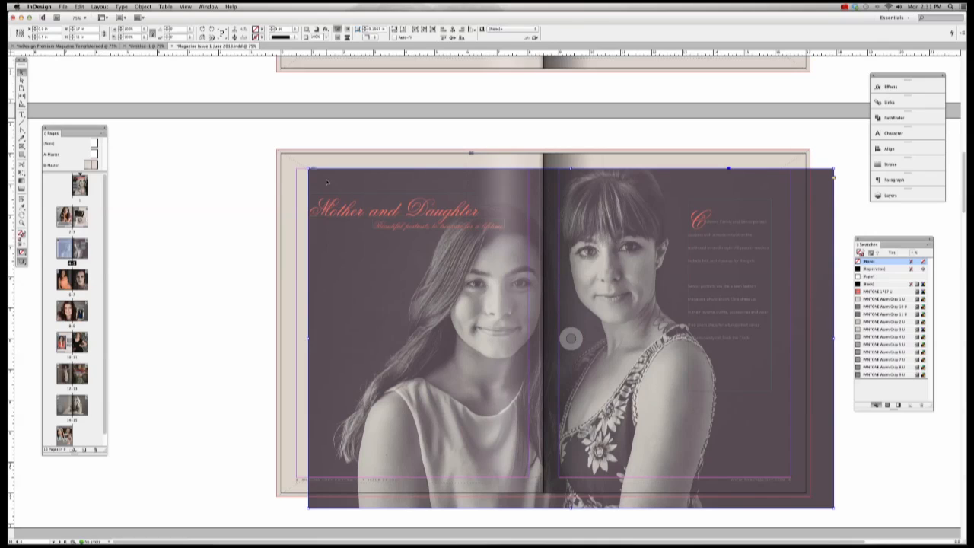
{"action": "key", "text": "super+z"}
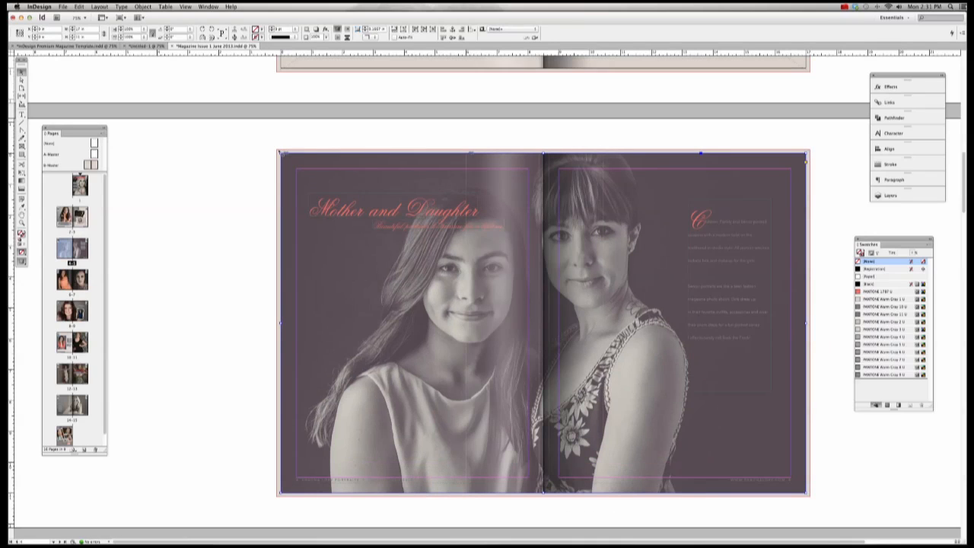
{"action": "mouse_move", "coordinate": [283, 156]}
{"action": "left_mouse_down"}
{"action": "mouse_move", "coordinate": [296, 156]}
{"action": "mouse_move", "coordinate": [276, 149]}
{"action": "left_mouse_up"}
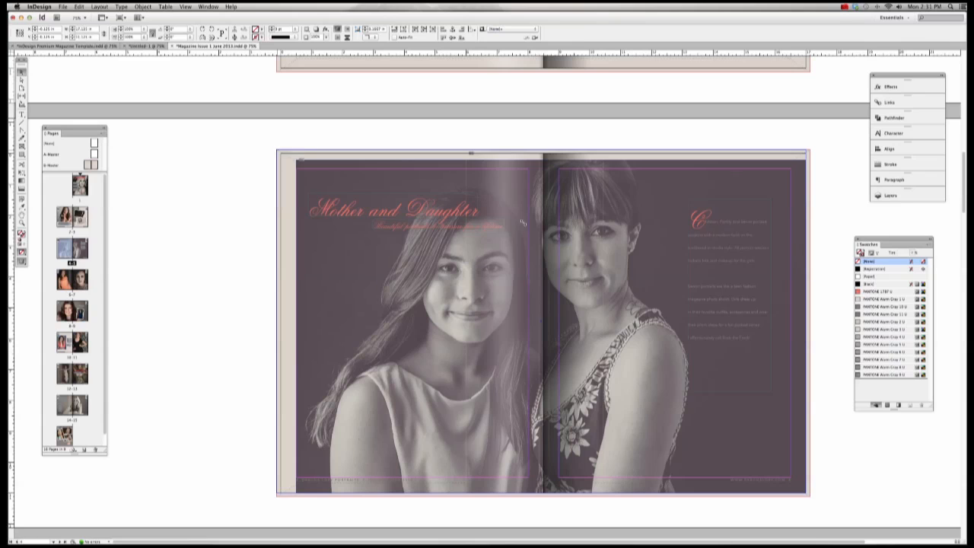
{"action": "left_click_drag", "start_coordinate": [806, 493], "coordinate": [811, 497]}
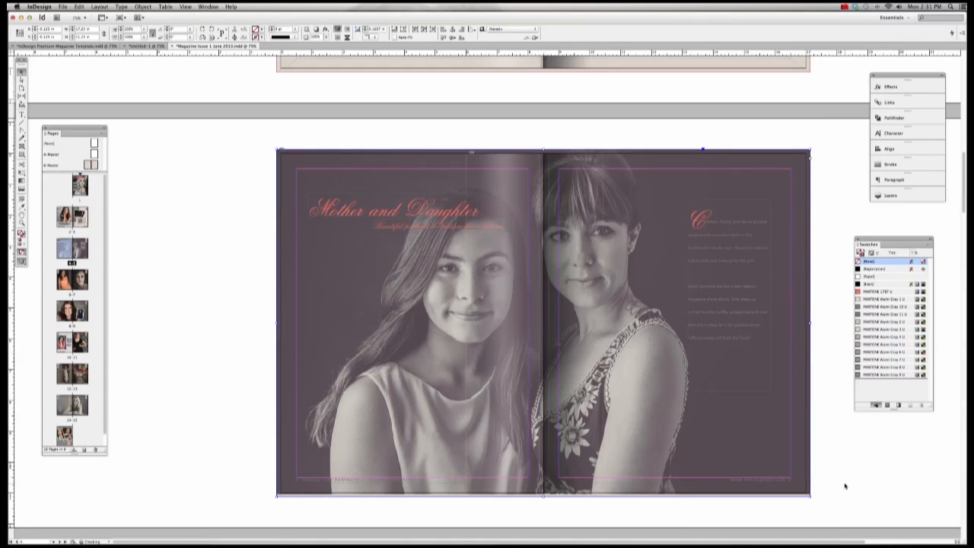
{"action": "left_click", "coordinate": [844, 485]}
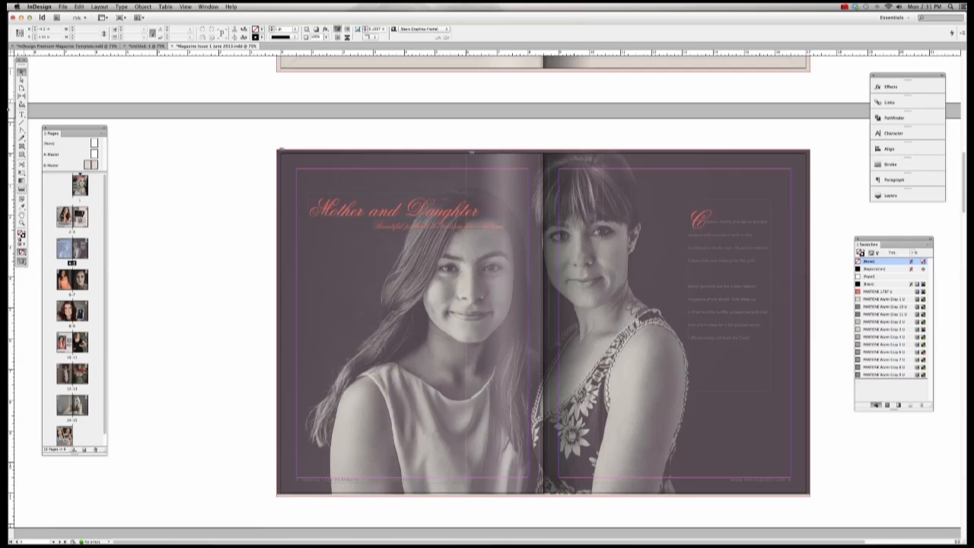
{"action": "left_click", "coordinate": [22, 79]}
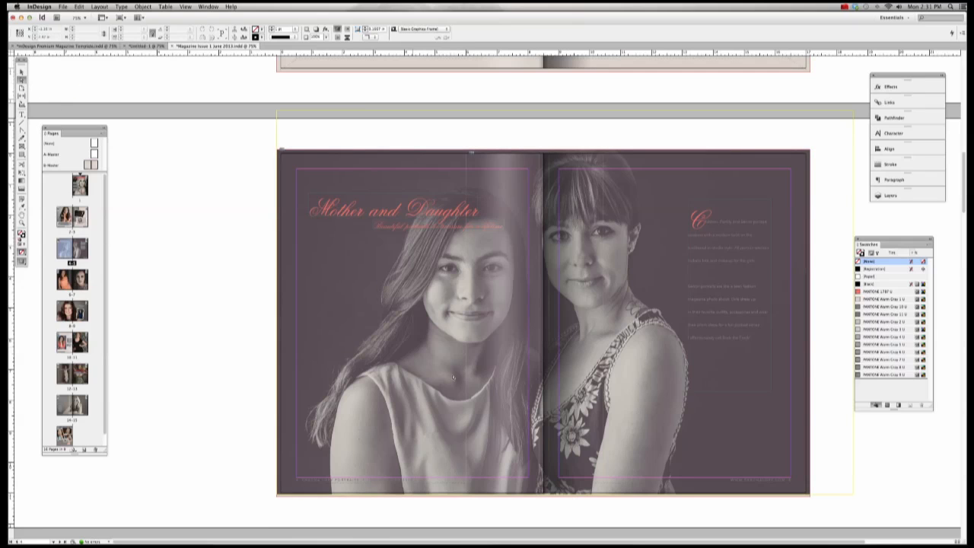
{"action": "left_click", "coordinate": [586, 433]}
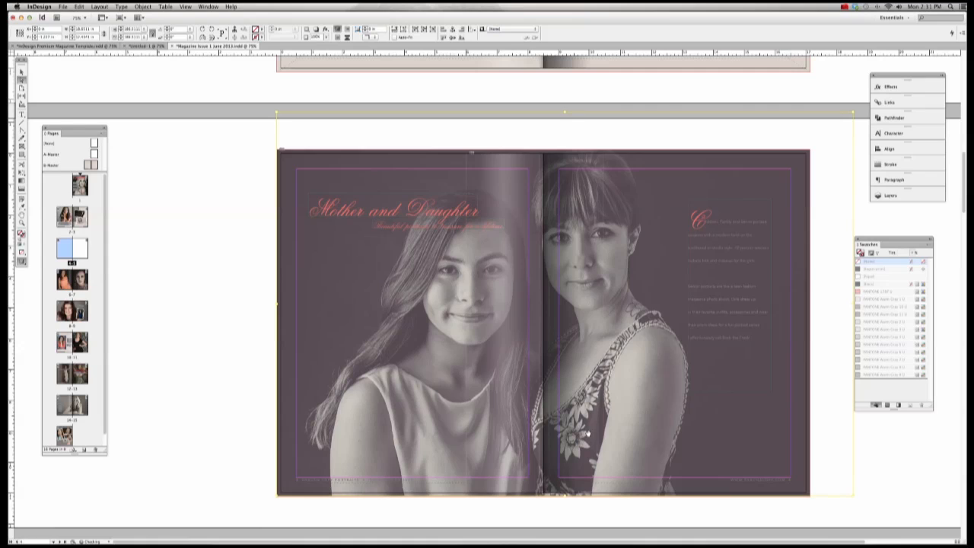
{"action": "left_click", "coordinate": [195, 407]}
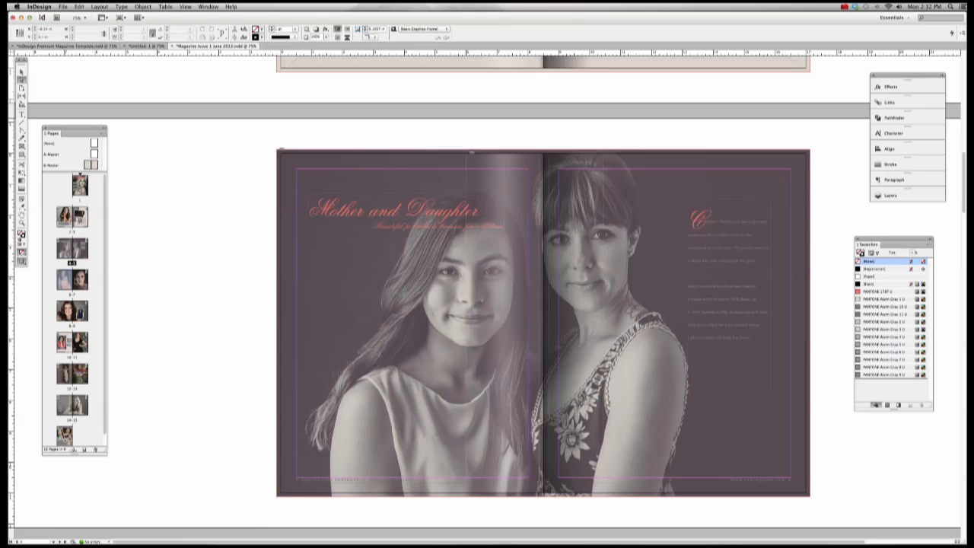
Step: Go to spread 6-7 and extend the left image frame's top-left corner into the bleed
{"action": "double_click", "coordinate": [66, 280]}
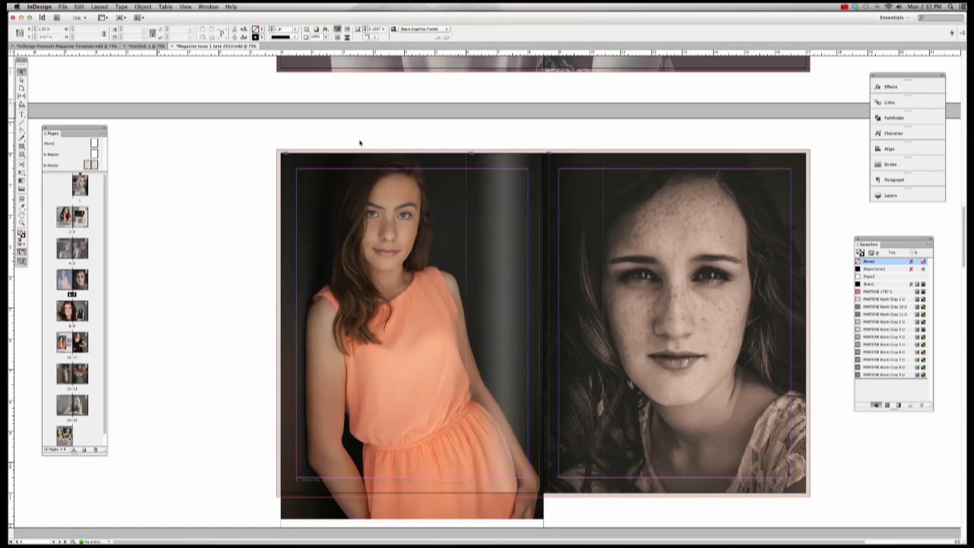
{"action": "left_click", "coordinate": [327, 157]}
{"action": "left_click_drag", "start_coordinate": [281, 154], "coordinate": [277, 149]}
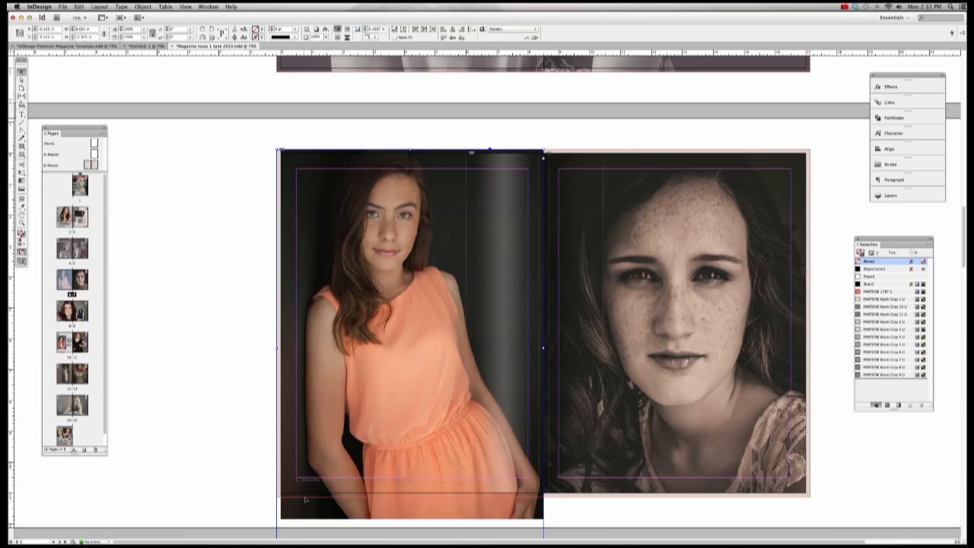
{"action": "left_click", "coordinate": [597, 515]}
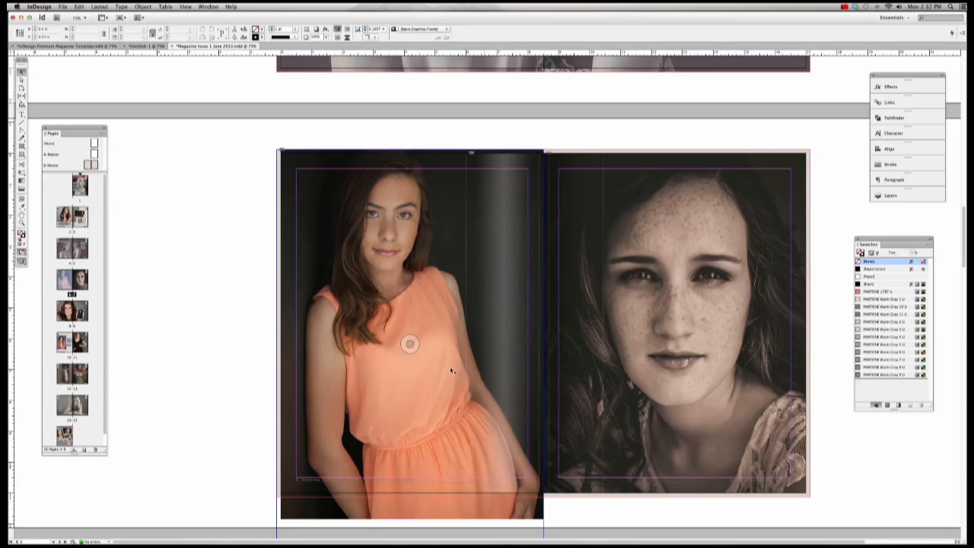
{"action": "left_click", "coordinate": [23, 78]}
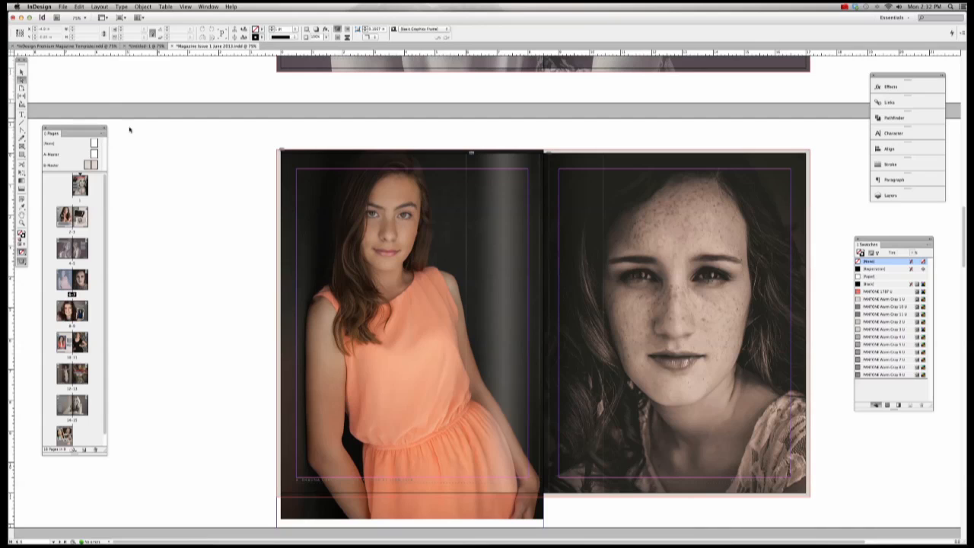
{"action": "left_click", "coordinate": [314, 193]}
{"action": "left_click_drag", "start_coordinate": [312, 195], "coordinate": [379, 240]}
{"action": "key", "text": "super+z"}
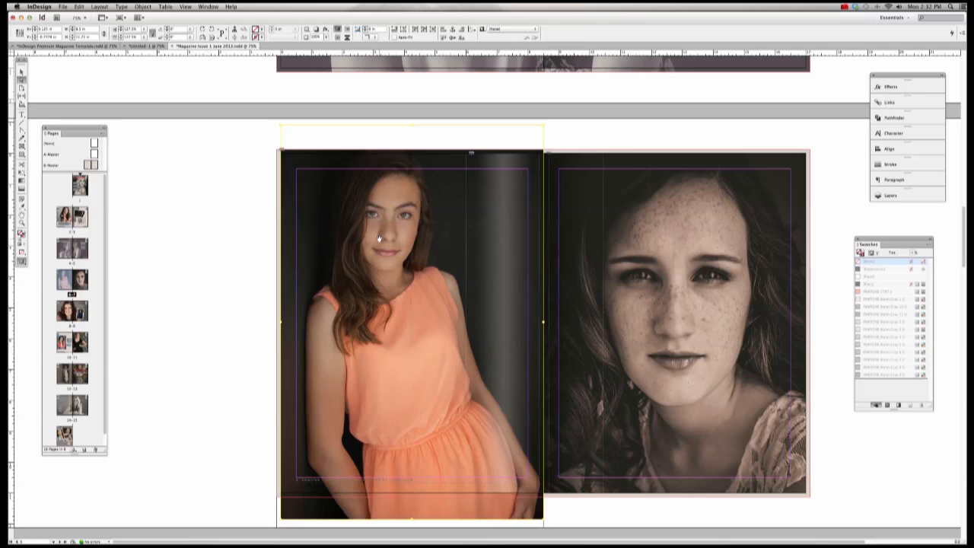
{"action": "key", "text": "super+z"}
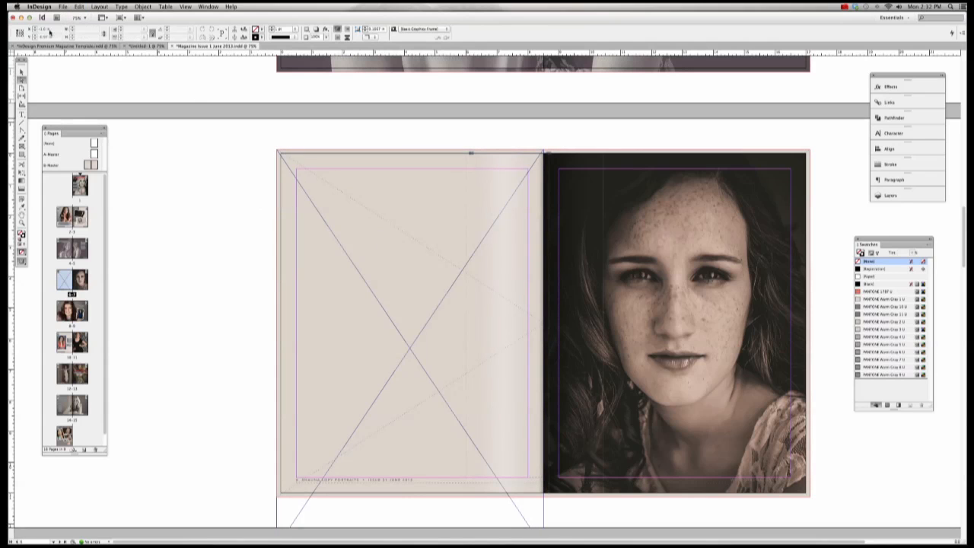
{"action": "left_click", "coordinate": [22, 73]}
{"action": "left_click", "coordinate": [378, 191]}
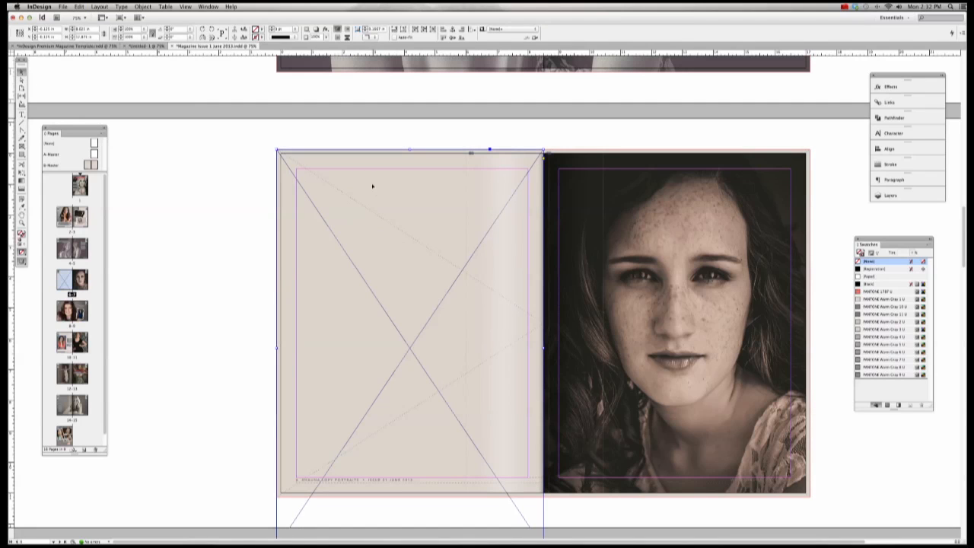
Step: Pull the orange-dress frame's bottom edge up to the bleed and stretch the photo left into the bleed
{"action": "scroll", "coordinate": [372, 186], "scroll_direction": "down", "scroll_amount": 10}
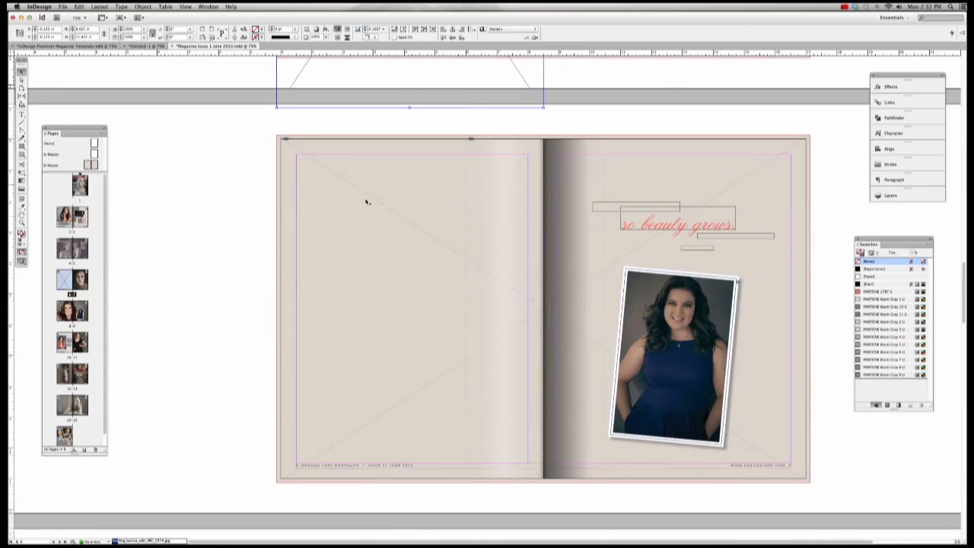
{"action": "scroll", "coordinate": [297, 242], "scroll_direction": "down", "scroll_amount": 10}
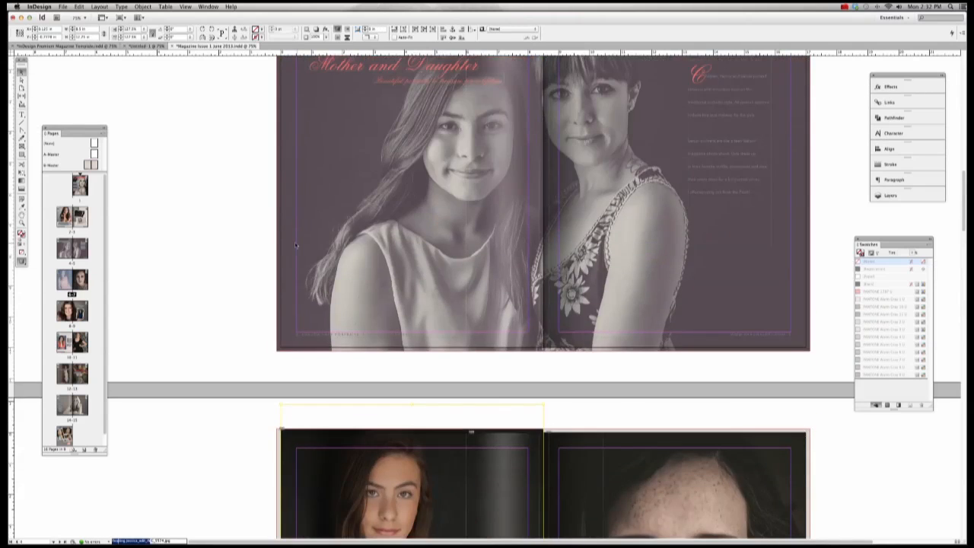
{"action": "scroll", "coordinate": [255, 235], "scroll_direction": "down", "scroll_amount": 3}
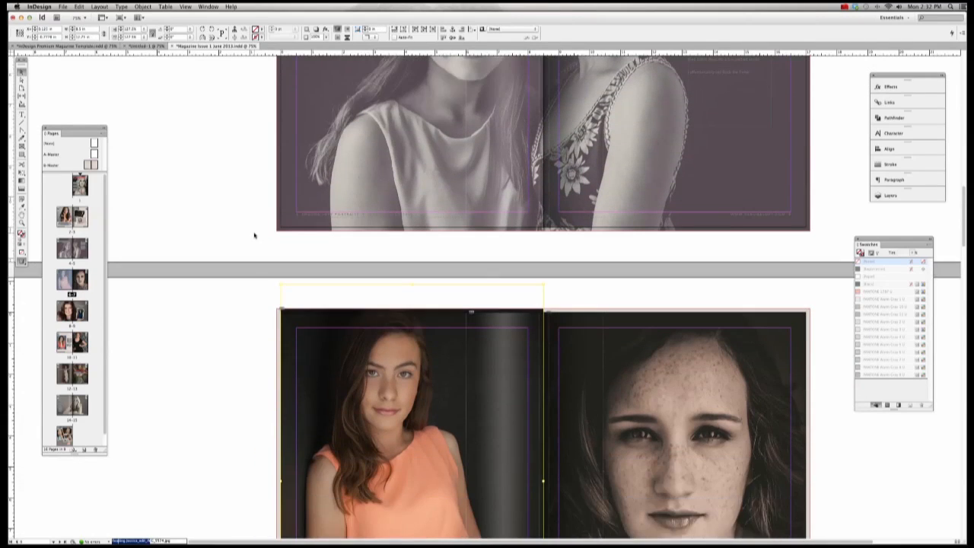
{"action": "scroll", "coordinate": [254, 235], "scroll_direction": "down", "scroll_amount": 4}
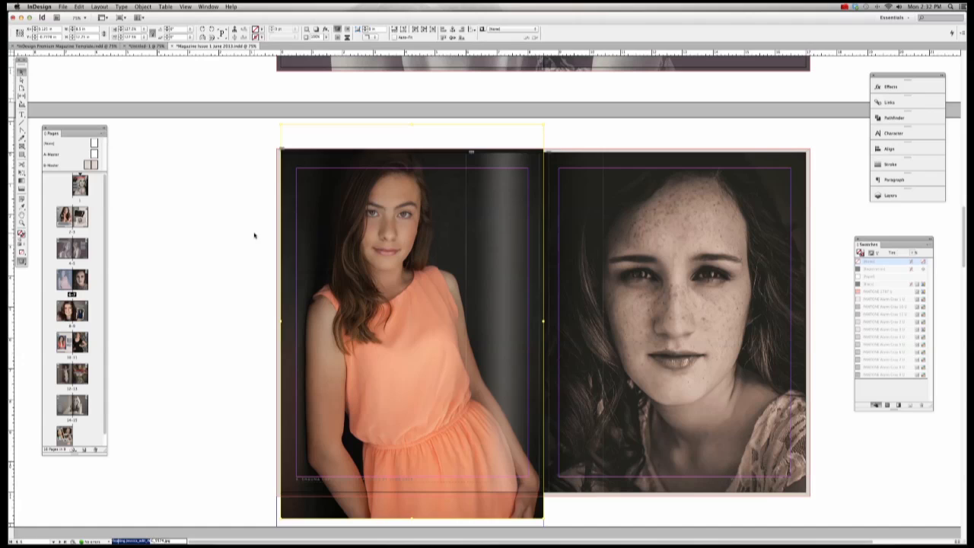
{"action": "left_click", "coordinate": [472, 478]}
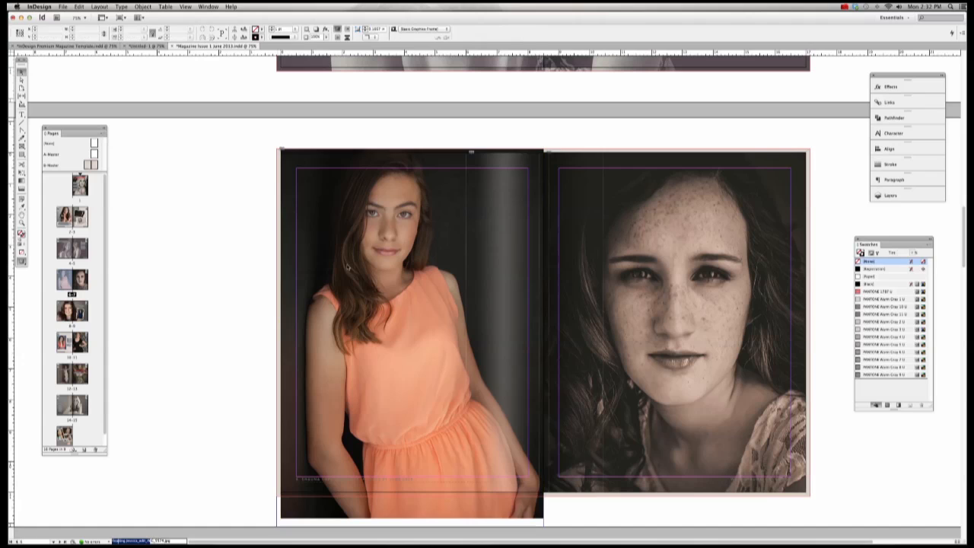
{"action": "scroll", "coordinate": [186, 385], "scroll_direction": "down", "scroll_amount": 7}
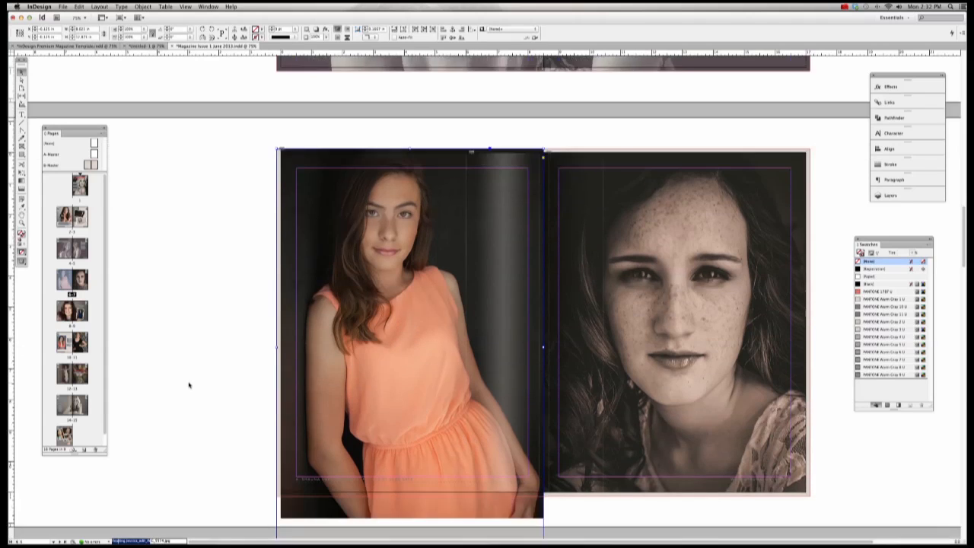
{"action": "left_click_drag", "start_coordinate": [411, 386], "coordinate": [407, 338]}
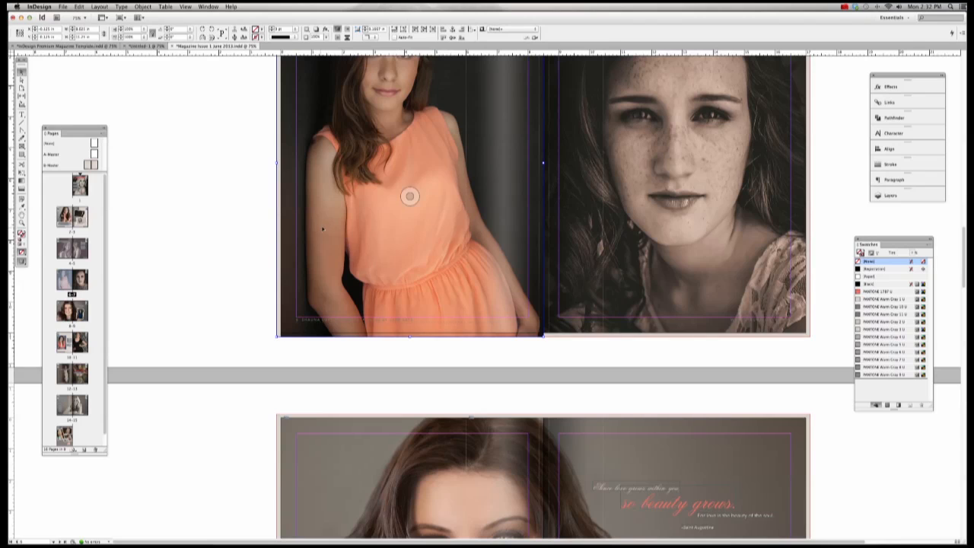
{"action": "scroll", "coordinate": [323, 225], "scroll_direction": "up", "scroll_amount": 1}
{"action": "scroll", "coordinate": [322, 225], "scroll_direction": "up", "scroll_amount": 2}
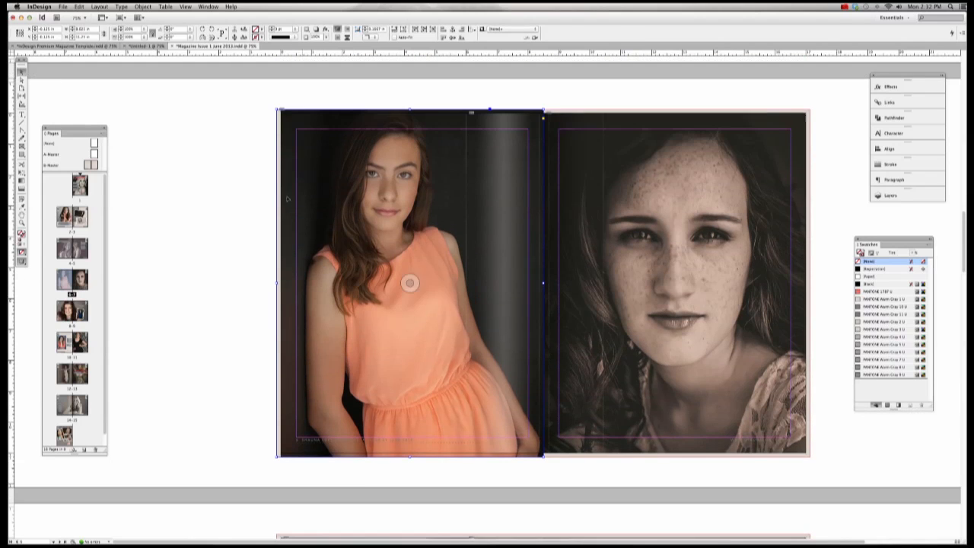
{"action": "double_click", "coordinate": [431, 203]}
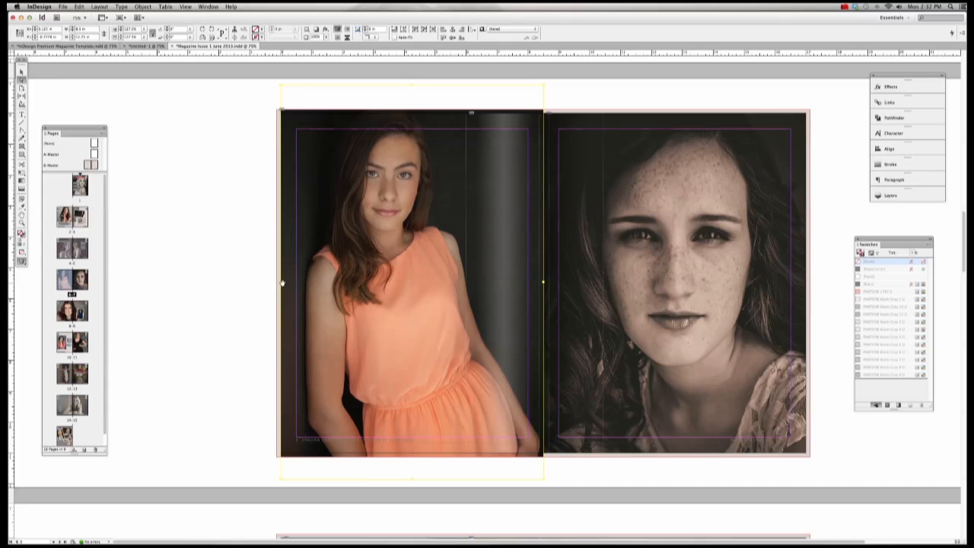
{"action": "left_click_drag", "start_coordinate": [281, 283], "coordinate": [276, 282]}
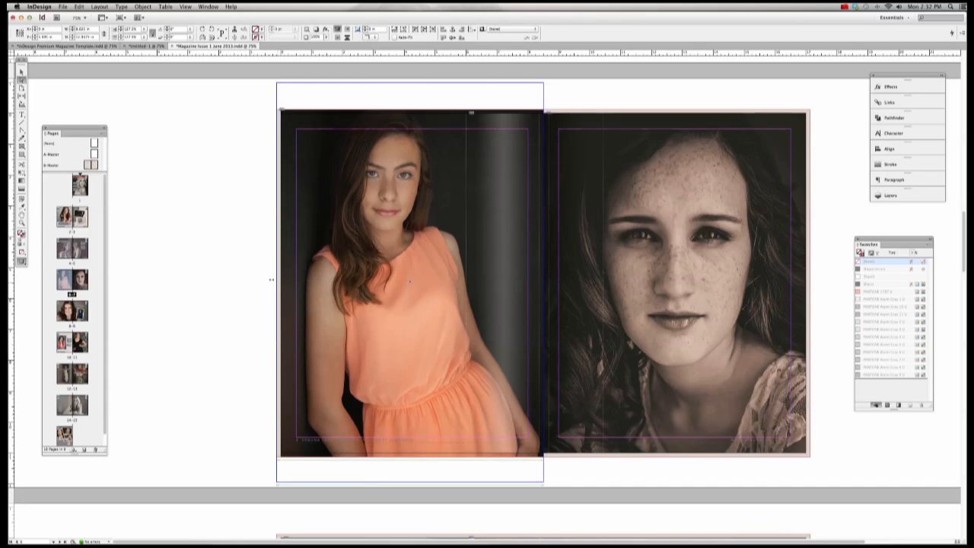
{"action": "left_click", "coordinate": [252, 270]}
Step: Extend the freckled portrait frame's top-right corner and bottom edge to the bleed
{"action": "left_click", "coordinate": [728, 154]}
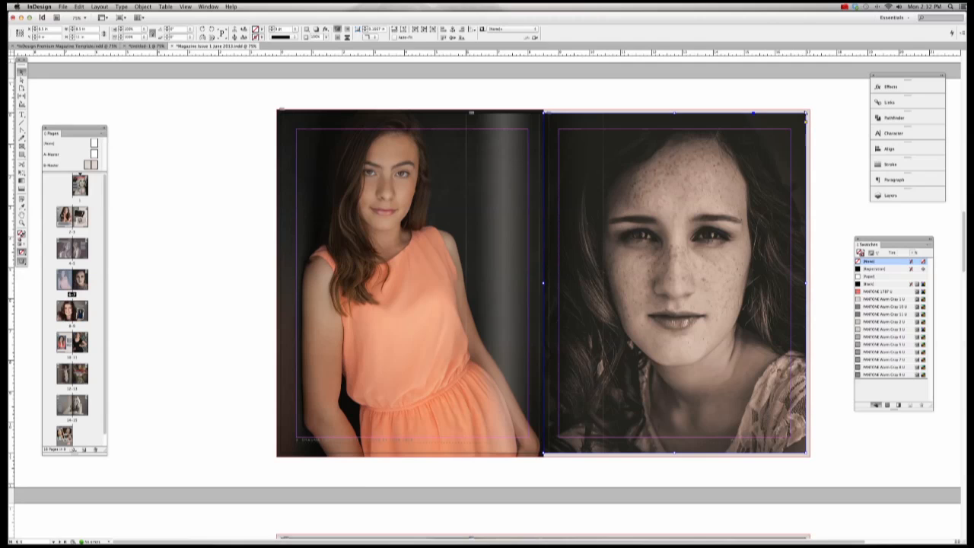
{"action": "left_click_drag", "start_coordinate": [806, 114], "coordinate": [810, 109]}
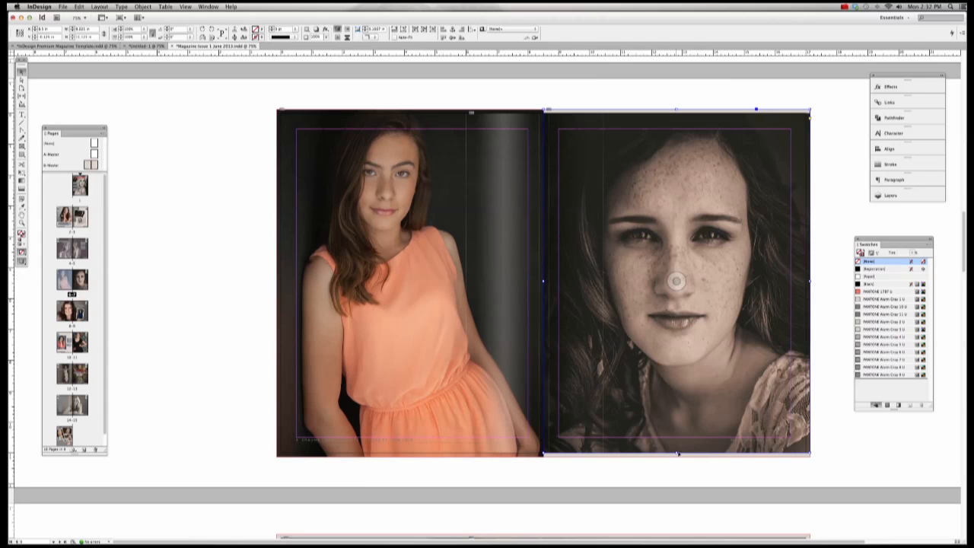
{"action": "left_click_drag", "start_coordinate": [676, 454], "coordinate": [677, 456]}
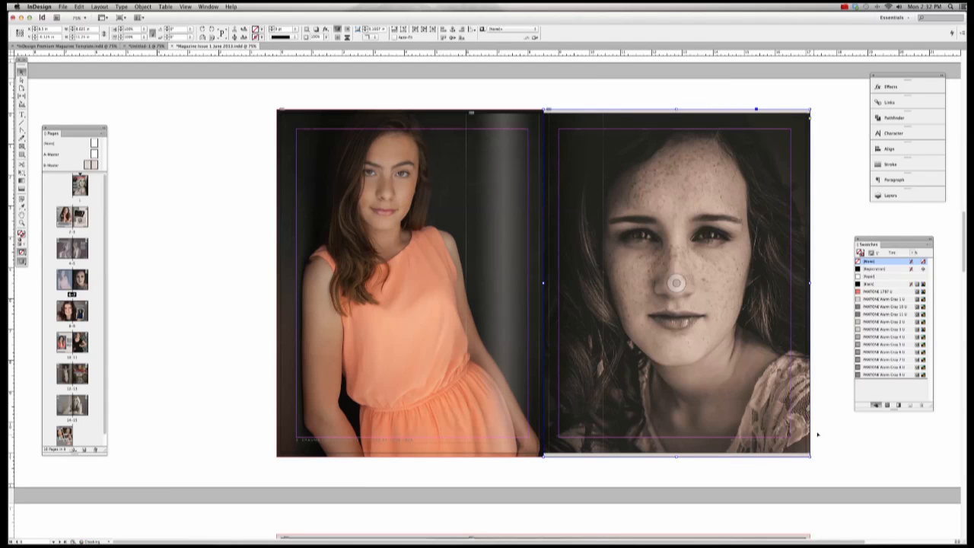
Step: Enlarge the freckled portrait to fill its extended frame, nudge it left twice, then go to spread 8-9
{"action": "key", "text": "a"}
{"action": "left_click", "coordinate": [767, 165]}
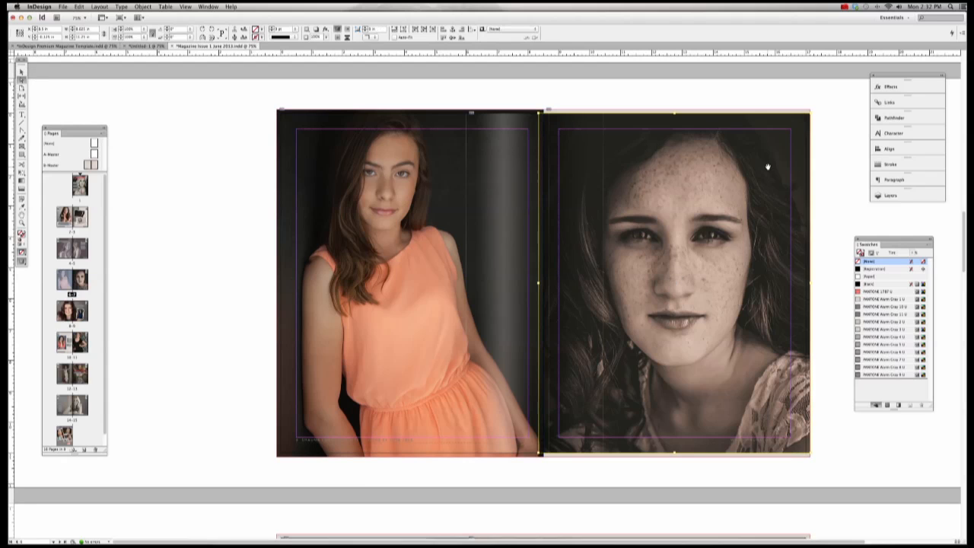
{"action": "left_click_drag", "start_coordinate": [811, 113], "coordinate": [815, 108]}
{"action": "left_click_drag", "start_coordinate": [816, 453], "coordinate": [817, 455]}
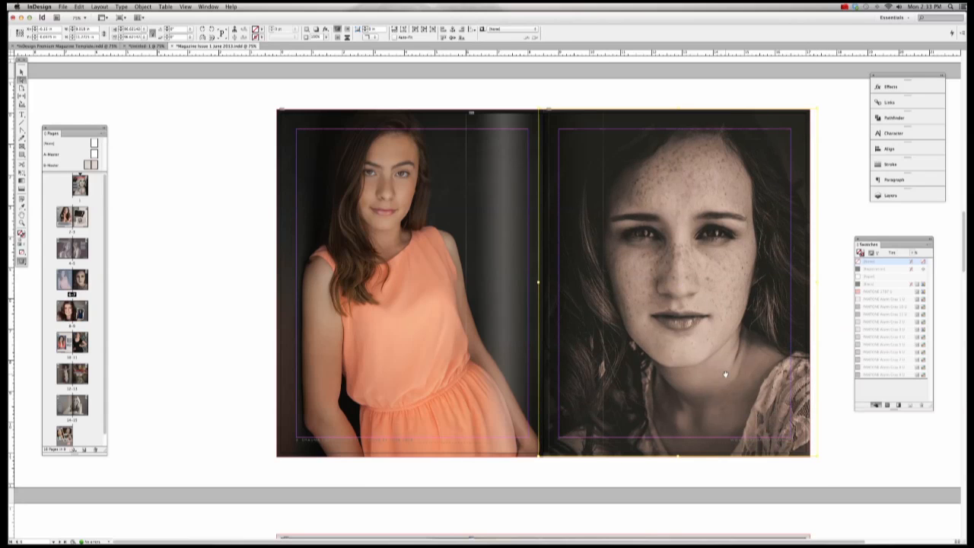
{"action": "key", "text": "Left"}
{"action": "key", "text": "Left"}
{"action": "key", "text": "Left"}
{"action": "key", "text": "Left"}
{"action": "key", "text": "Left"}
{"action": "key", "text": "Left"}
{"action": "key", "text": "Left"}
{"action": "key", "text": "Left"}
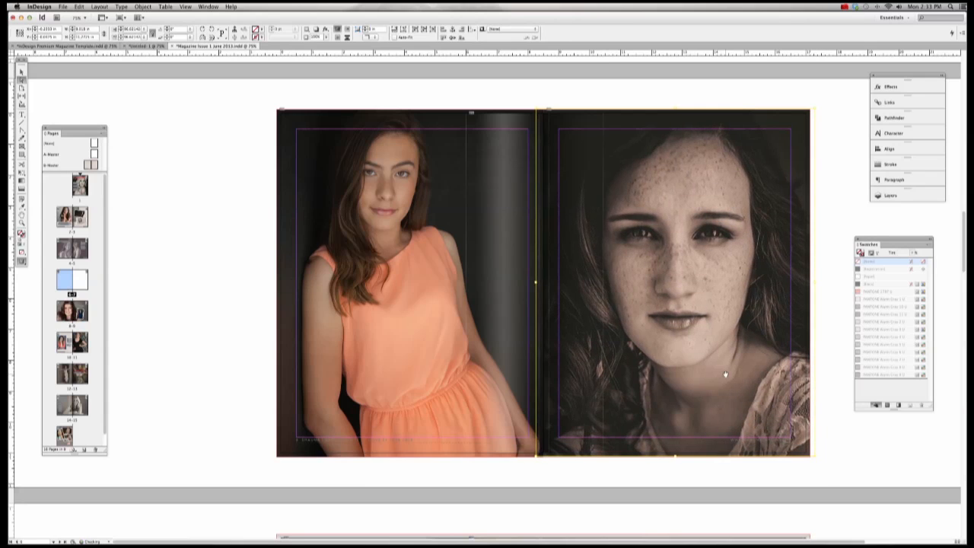
{"action": "key", "text": "Left"}
{"action": "key", "text": "Left"}
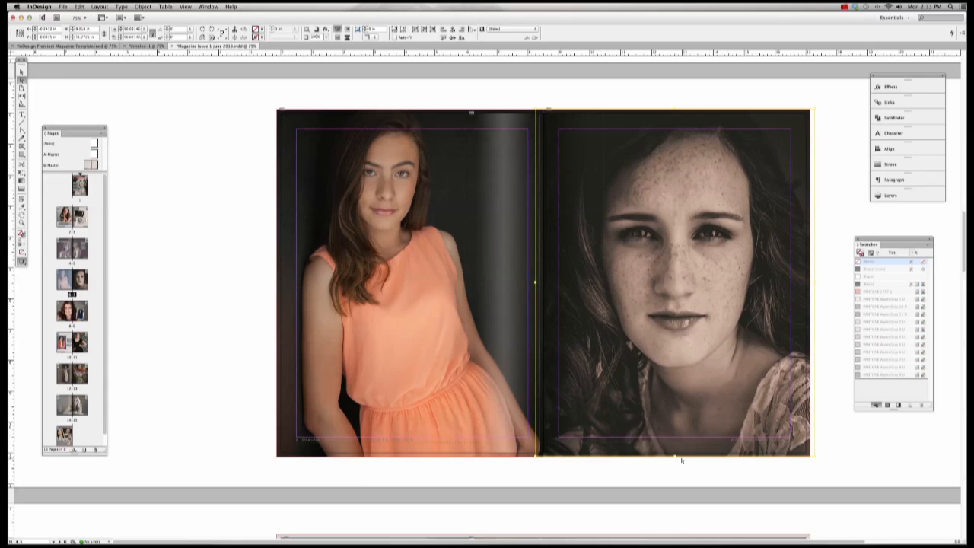
{"action": "left_click_drag", "start_coordinate": [674, 457], "coordinate": [674, 459]}
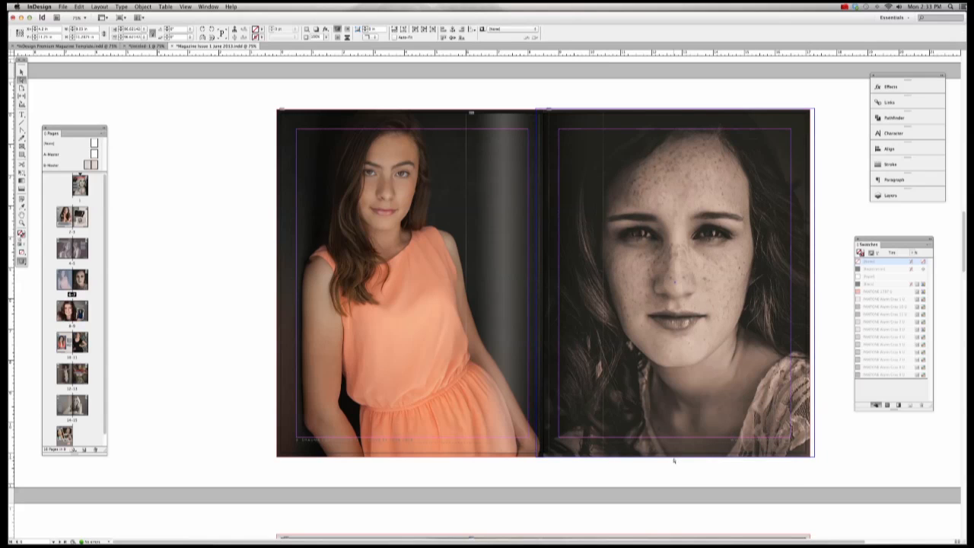
{"action": "left_click", "coordinate": [675, 460]}
{"action": "left_click", "coordinate": [670, 470]}
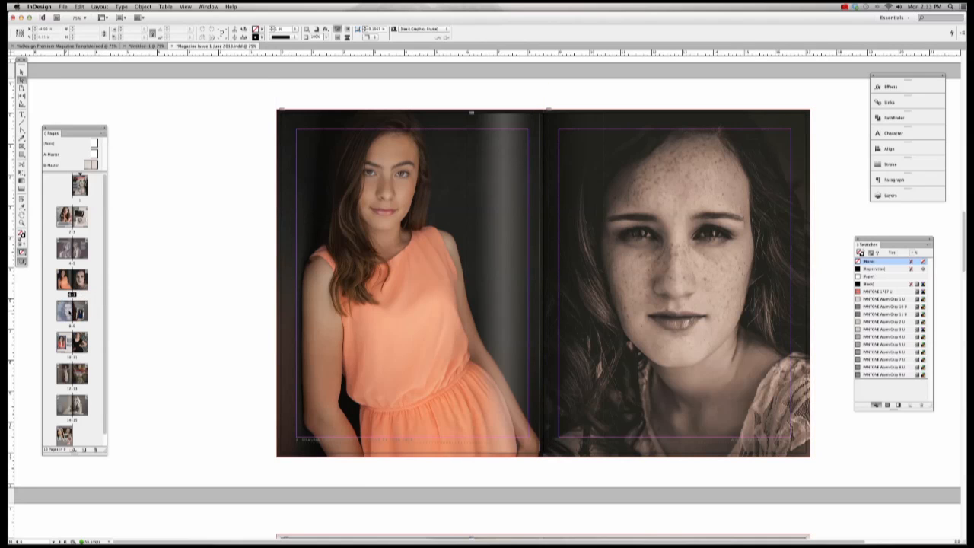
{"action": "double_click", "coordinate": [72, 310]}
Step: Drag the smiling portrait frame's top-left and bottom-right corners out to the red bleed guide
{"action": "left_click", "coordinate": [21, 71]}
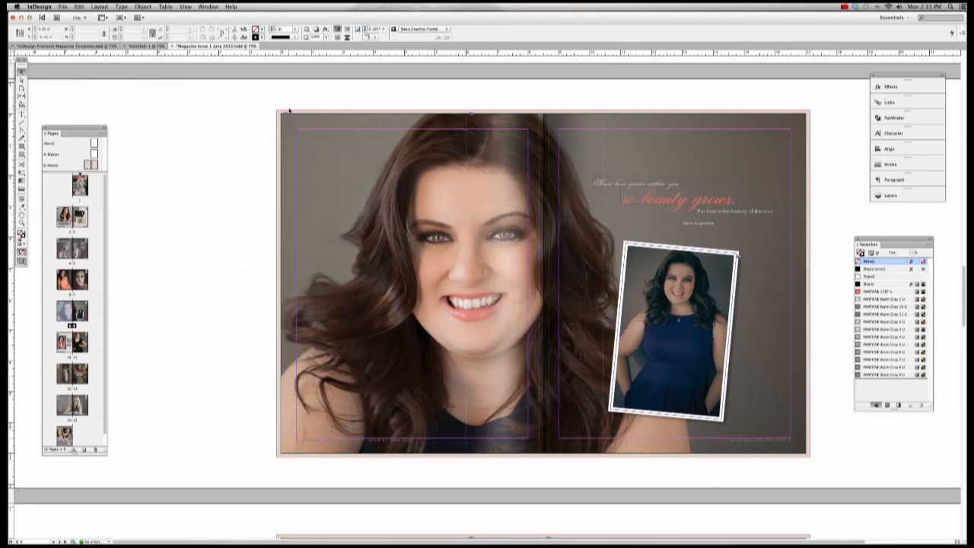
{"action": "left_click", "coordinate": [283, 116]}
{"action": "left_click_drag", "start_coordinate": [281, 115], "coordinate": [277, 110]}
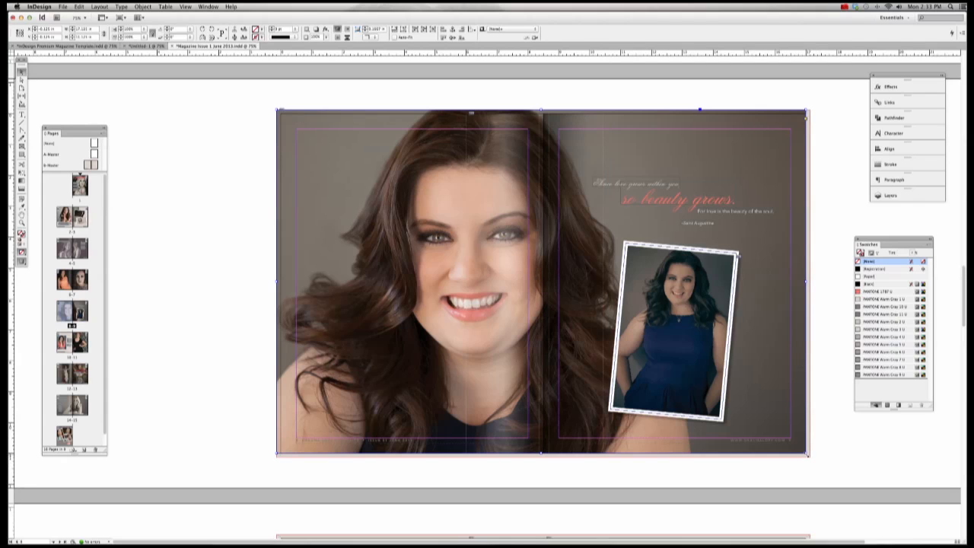
{"action": "left_click_drag", "start_coordinate": [807, 453], "coordinate": [810, 457]}
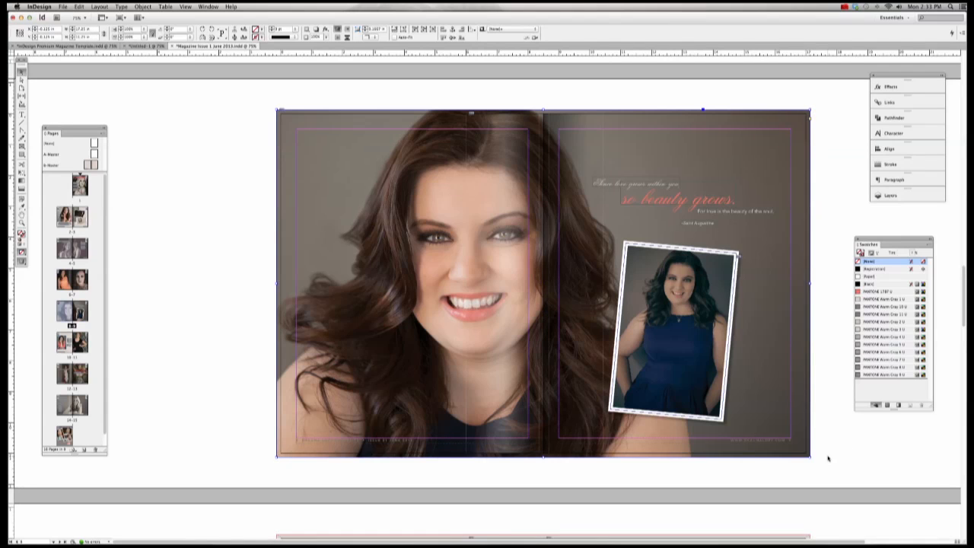
{"action": "left_click", "coordinate": [204, 174]}
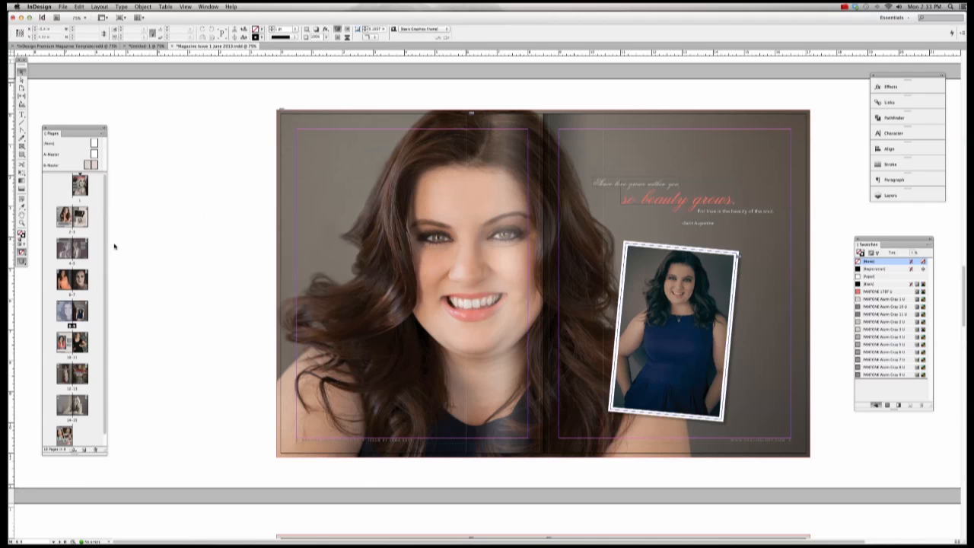
Step: On spread 10-11, push the left-page portrait frame and its image out to the left bleed
{"action": "double_click", "coordinate": [72, 341]}
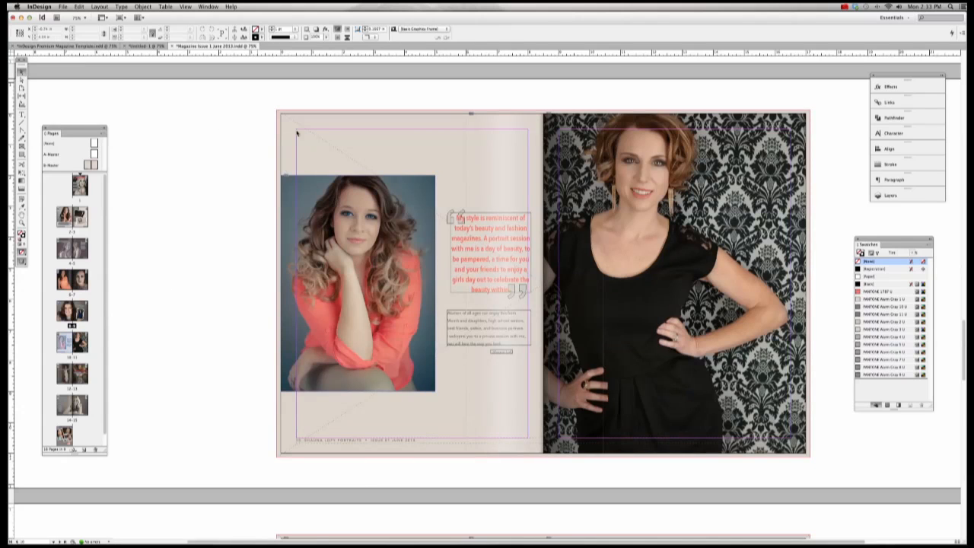
{"action": "left_click", "coordinate": [311, 267]}
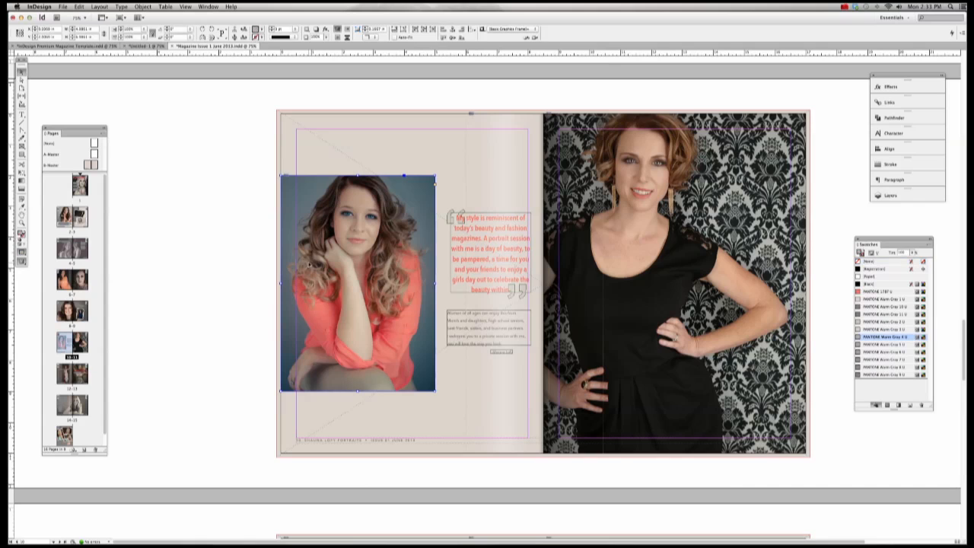
{"action": "left_click_drag", "start_coordinate": [281, 283], "coordinate": [277, 284]}
{"action": "left_click", "coordinate": [21, 80]}
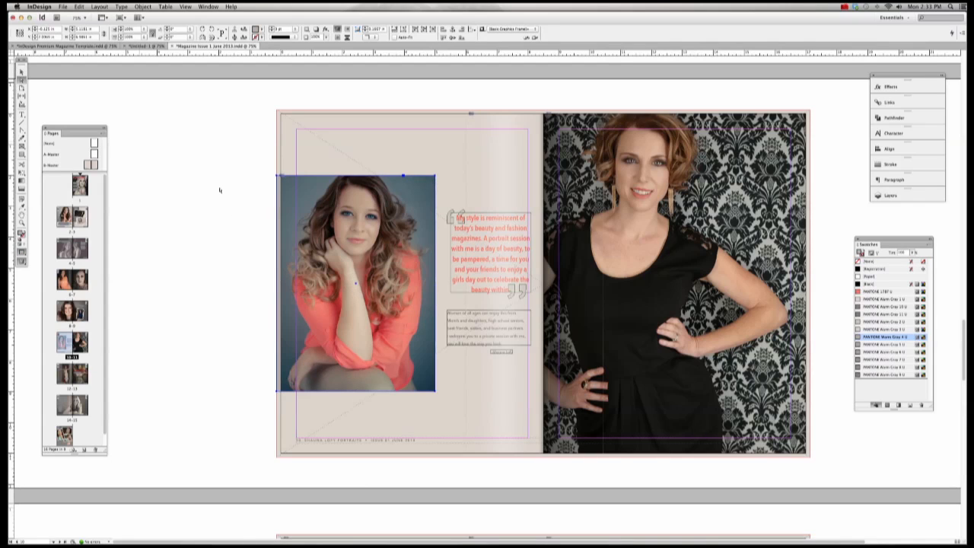
{"action": "left_click", "coordinate": [297, 279]}
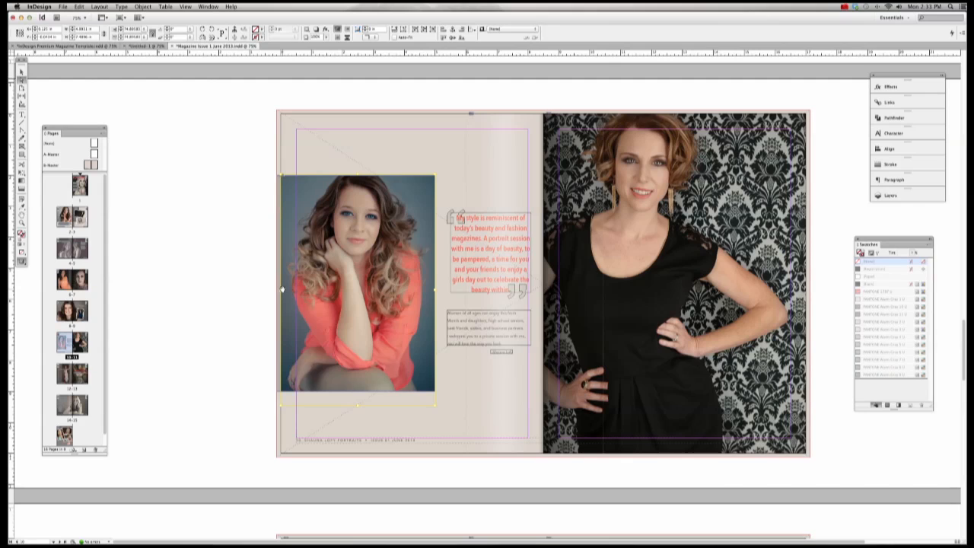
{"action": "left_click_drag", "start_coordinate": [281, 290], "coordinate": [277, 290]}
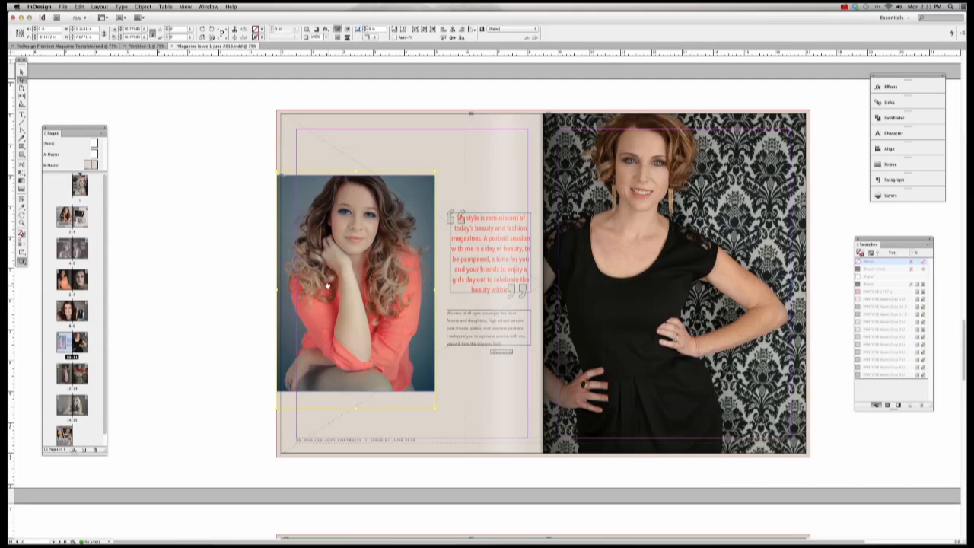
{"action": "left_click", "coordinate": [259, 276]}
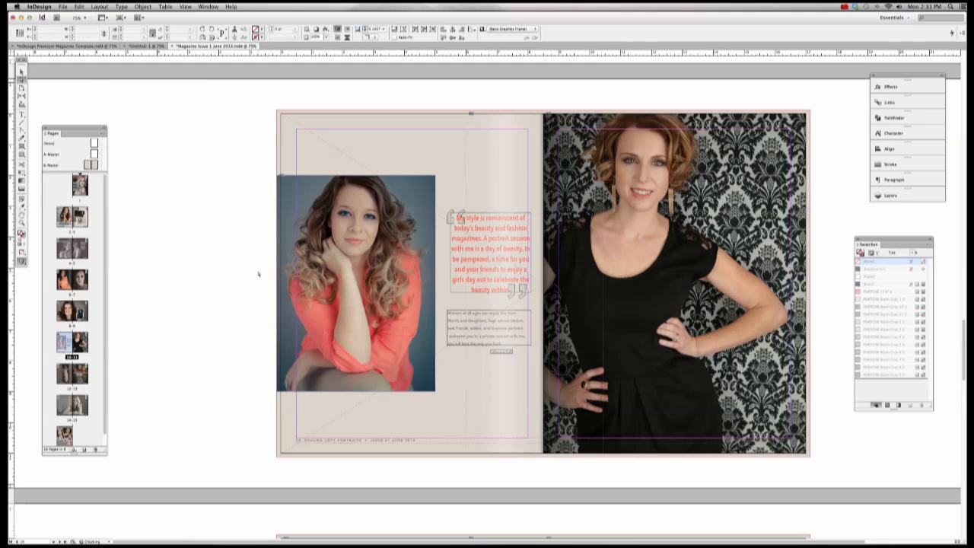
Step: Extend the right-page wallpaper photo frame's top-right corner and bottom edge, then enlarge the photo to the bleed
{"action": "left_click", "coordinate": [22, 71]}
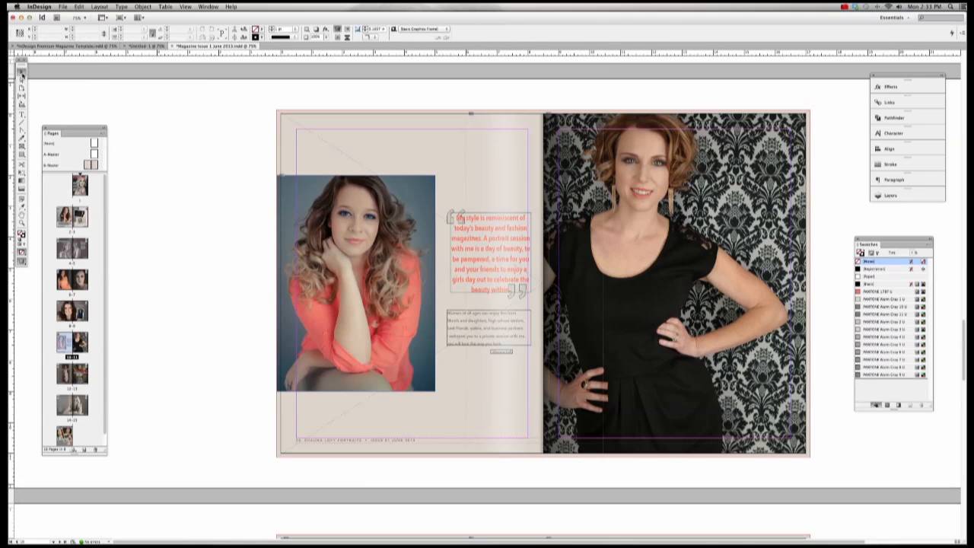
{"action": "left_click", "coordinate": [805, 116]}
{"action": "left_click_drag", "start_coordinate": [806, 113], "coordinate": [809, 109]}
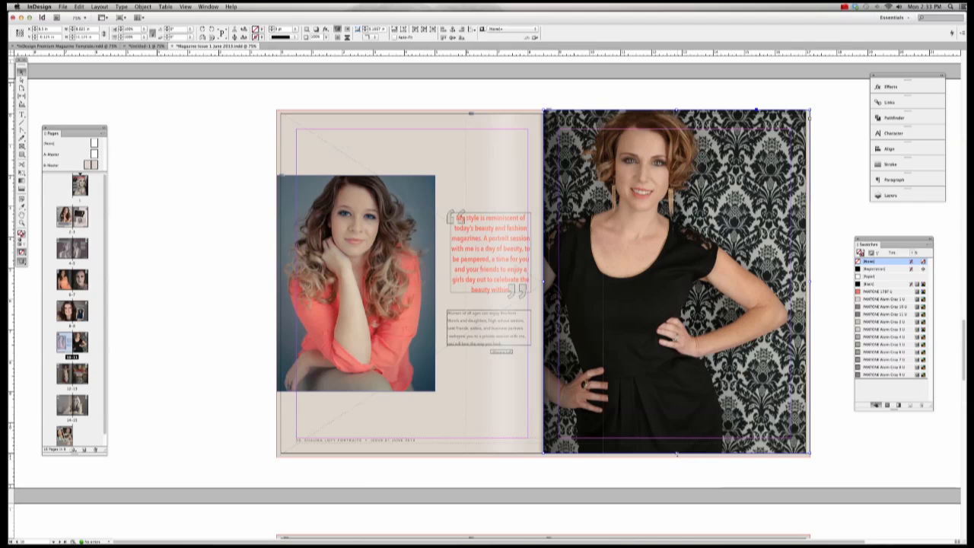
{"action": "left_click_drag", "start_coordinate": [677, 456], "coordinate": [679, 459]}
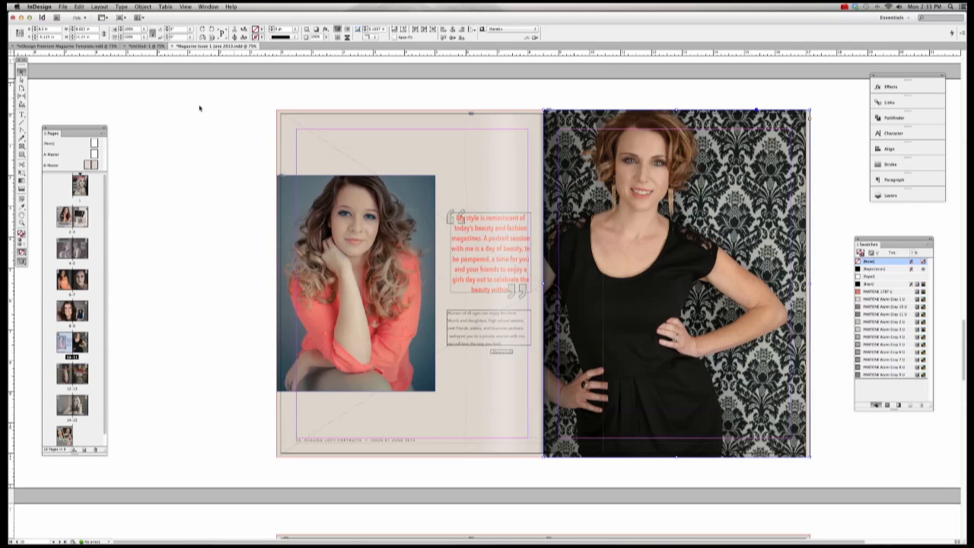
{"action": "left_click", "coordinate": [22, 79]}
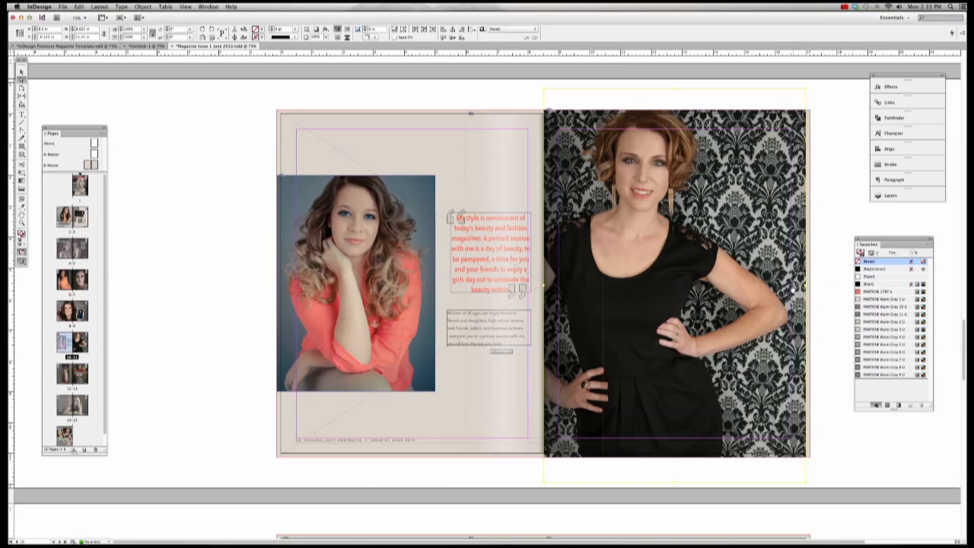
{"action": "left_click", "coordinate": [795, 289]}
{"action": "left_click_drag", "start_coordinate": [805, 285], "coordinate": [811, 285]}
{"action": "key", "text": "Escape"}
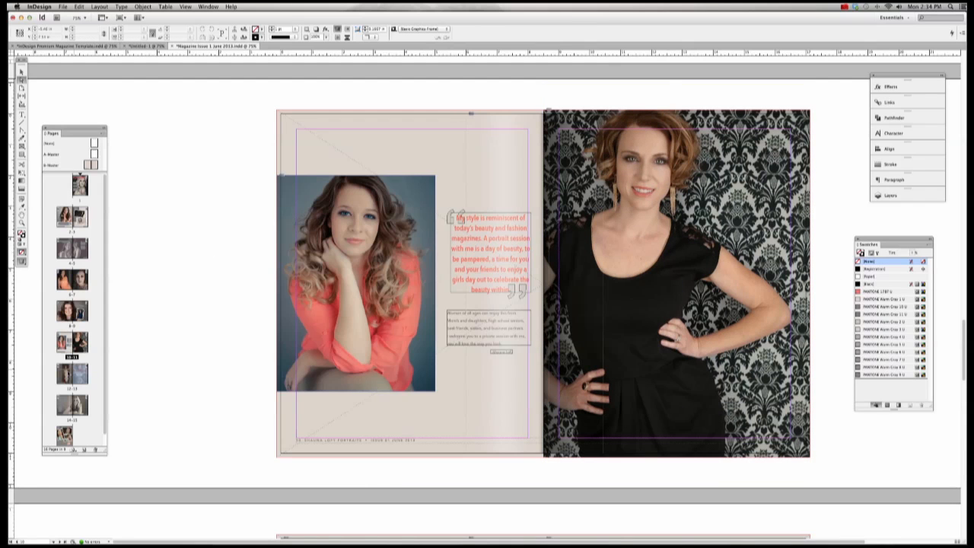
Step: On spread 12-13, extend the left-page photo's frame and image out to the bleed
{"action": "double_click", "coordinate": [65, 373]}
{"action": "scroll", "coordinate": [168, 345], "scroll_direction": "left", "scroll_amount": 3}
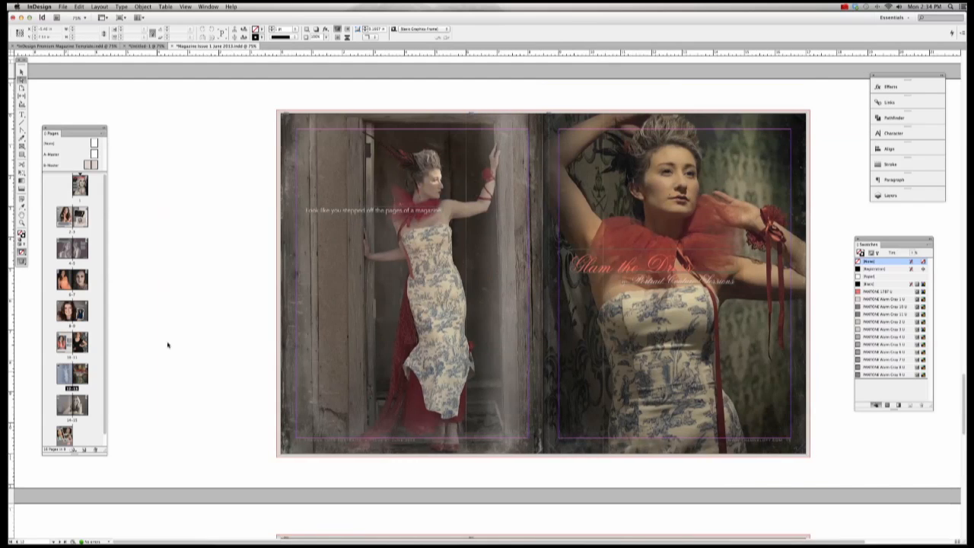
{"action": "left_click", "coordinate": [21, 71]}
{"action": "left_click", "coordinate": [293, 122]}
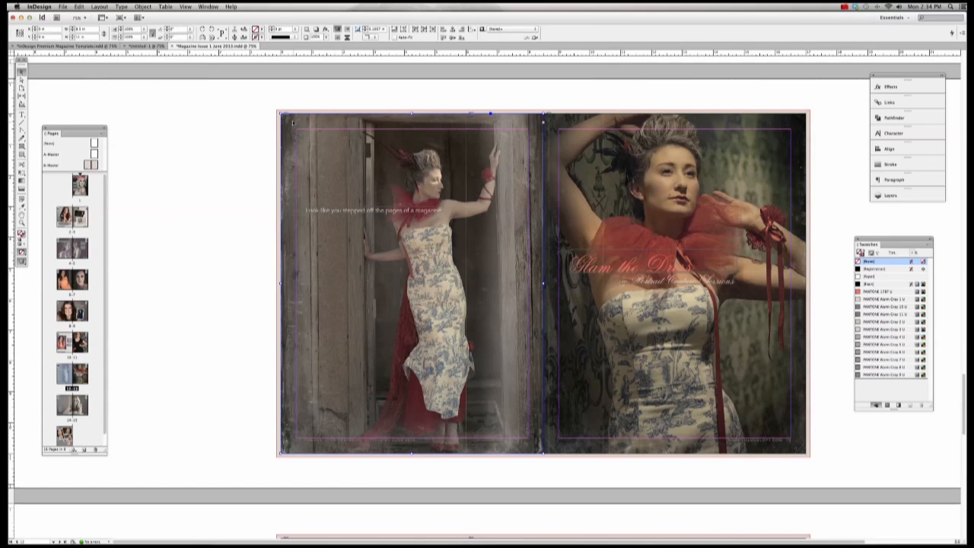
{"action": "left_click_drag", "start_coordinate": [281, 114], "coordinate": [277, 110]}
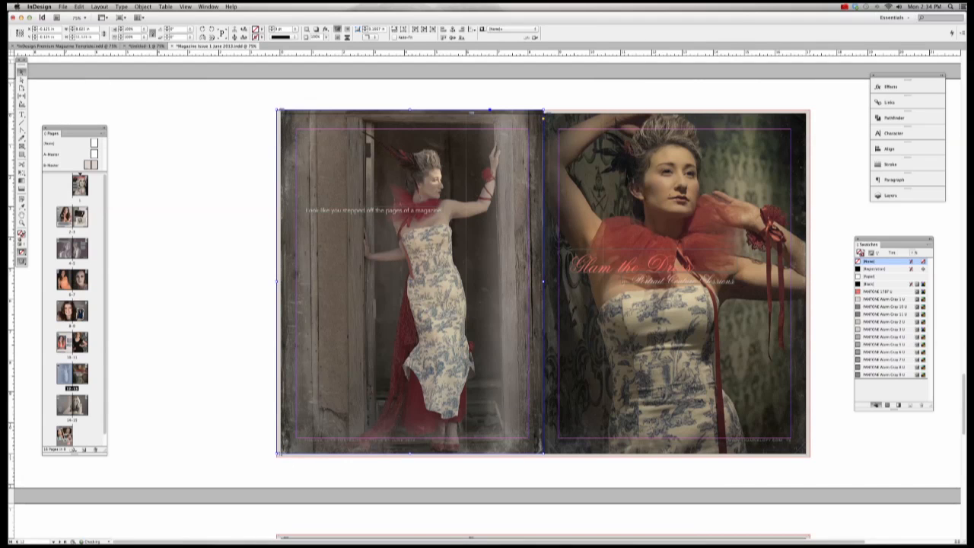
{"action": "left_click_drag", "start_coordinate": [409, 454], "coordinate": [410, 456]}
{"action": "left_click", "coordinate": [21, 79]}
{"action": "left_click", "coordinate": [286, 276]}
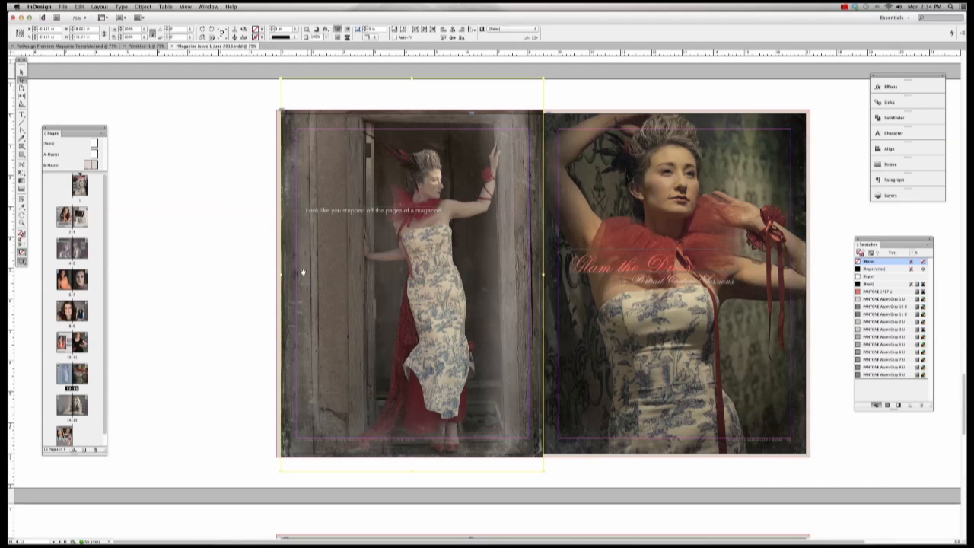
{"action": "left_click_drag", "start_coordinate": [281, 275], "coordinate": [276, 275]}
{"action": "left_click", "coordinate": [239, 270]}
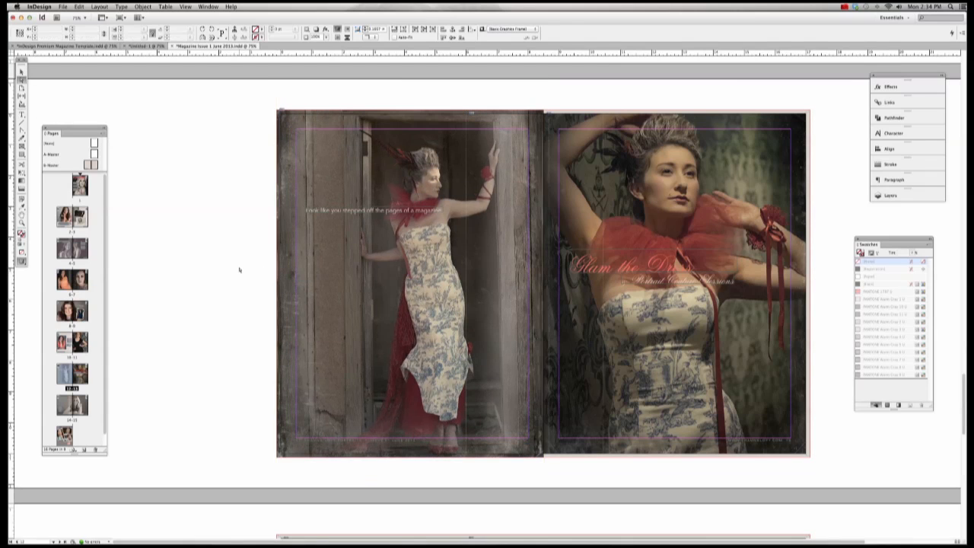
Step: Extend the right-page photo's frame and image out to the top, right and bottom bleed
{"action": "left_click", "coordinate": [22, 73]}
{"action": "left_click", "coordinate": [608, 284]}
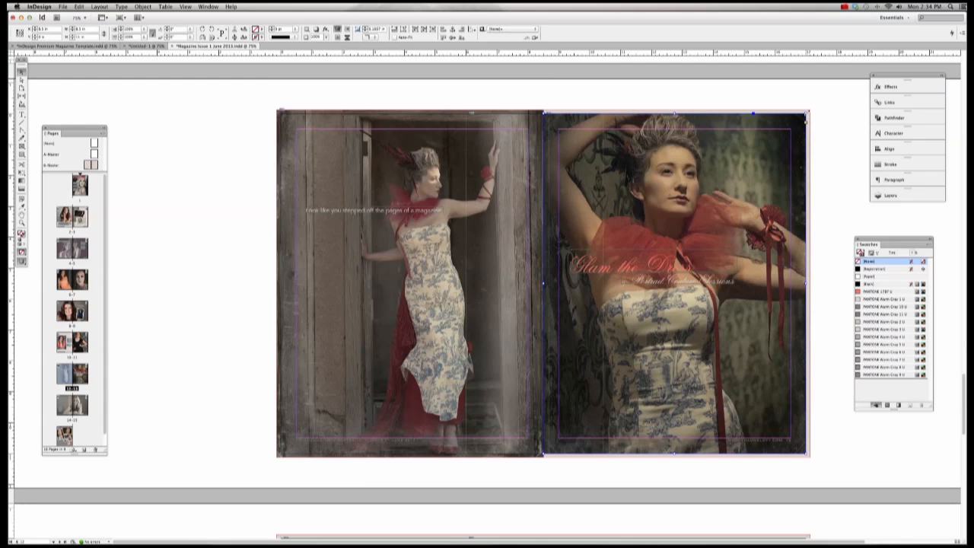
{"action": "left_click_drag", "start_coordinate": [807, 114], "coordinate": [810, 110]}
{"action": "mouse_move", "coordinate": [675, 454]}
{"action": "left_mouse_down"}
{"action": "mouse_move", "coordinate": [695, 457]}
{"action": "mouse_move", "coordinate": [674, 459]}
{"action": "left_mouse_up"}
{"action": "left_click", "coordinate": [22, 79]}
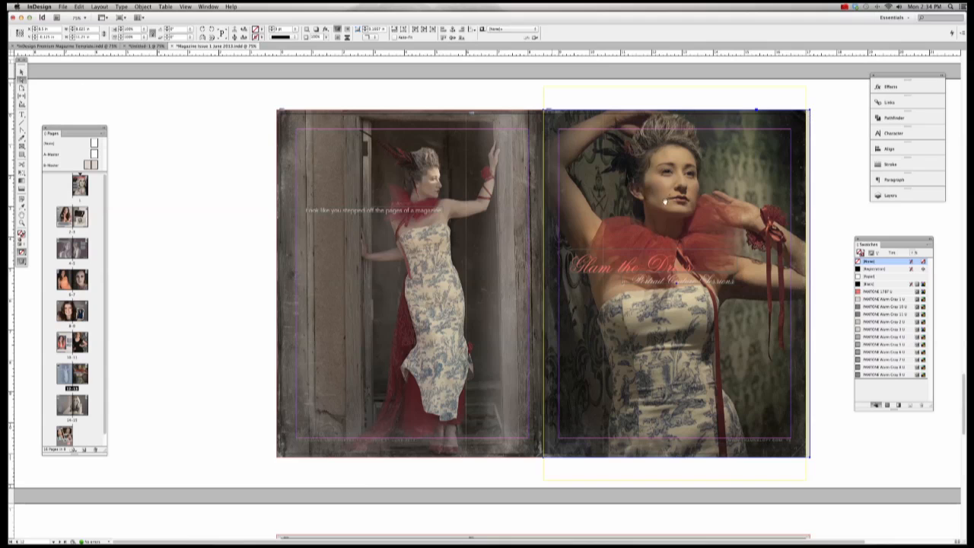
{"action": "left_click", "coordinate": [664, 201]}
{"action": "left_click_drag", "start_coordinate": [806, 283], "coordinate": [810, 281]}
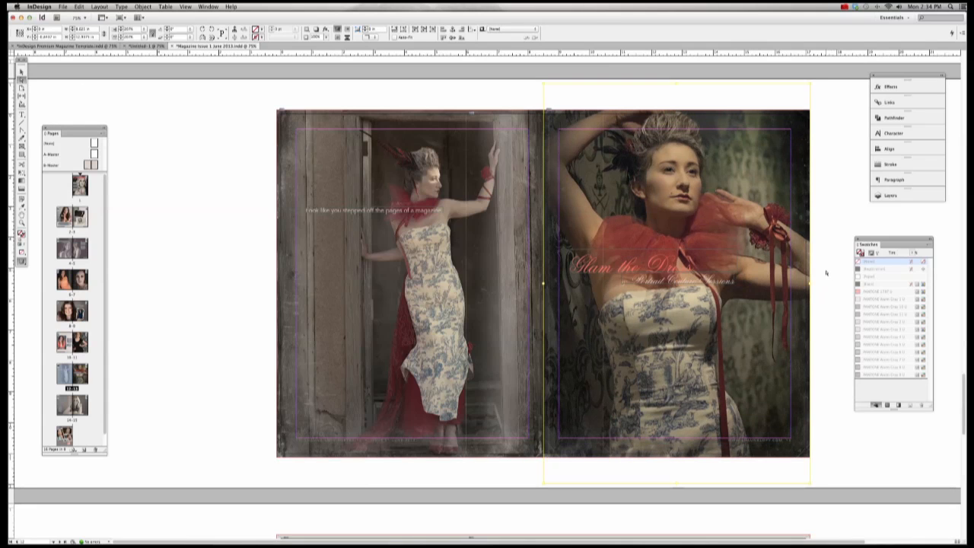
{"action": "scroll", "coordinate": [224, 244], "scroll_direction": "up", "scroll_amount": 2}
Step: On spread 14-15, stretch the background frame to the bottom-right bleed and scale the photo to both side bleeds
{"action": "scroll", "coordinate": [224, 243], "scroll_direction": "down", "scroll_amount": 7}
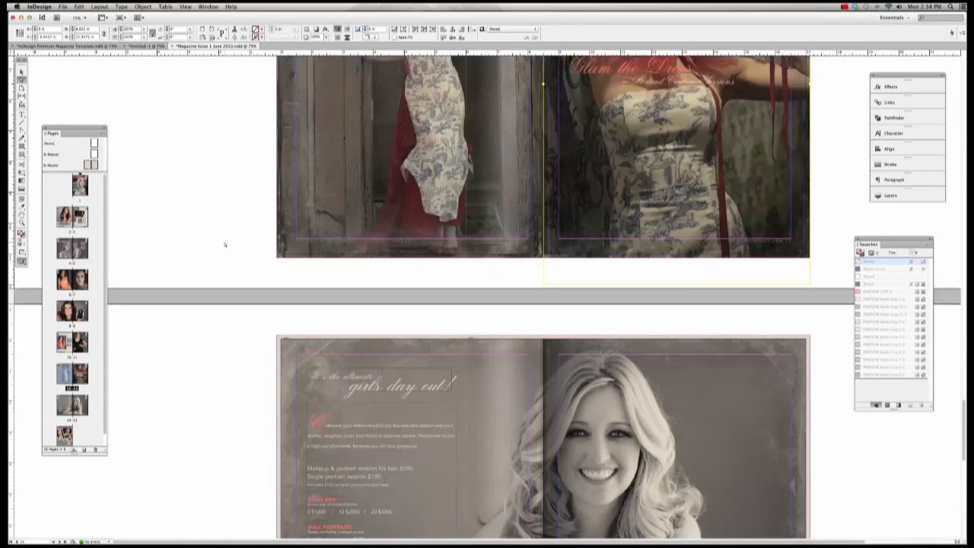
{"action": "double_click", "coordinate": [73, 403]}
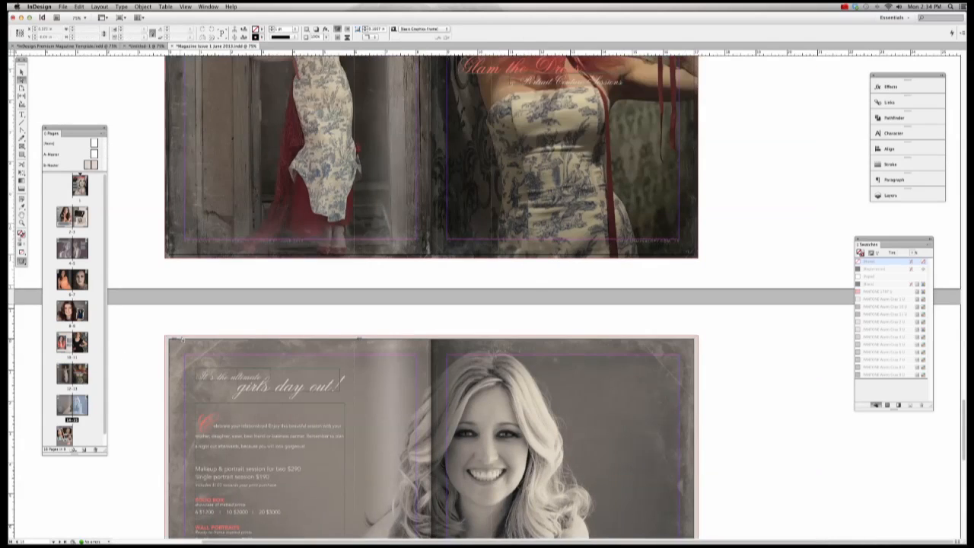
{"action": "scroll", "coordinate": [220, 194], "scroll_direction": "down", "scroll_amount": 6}
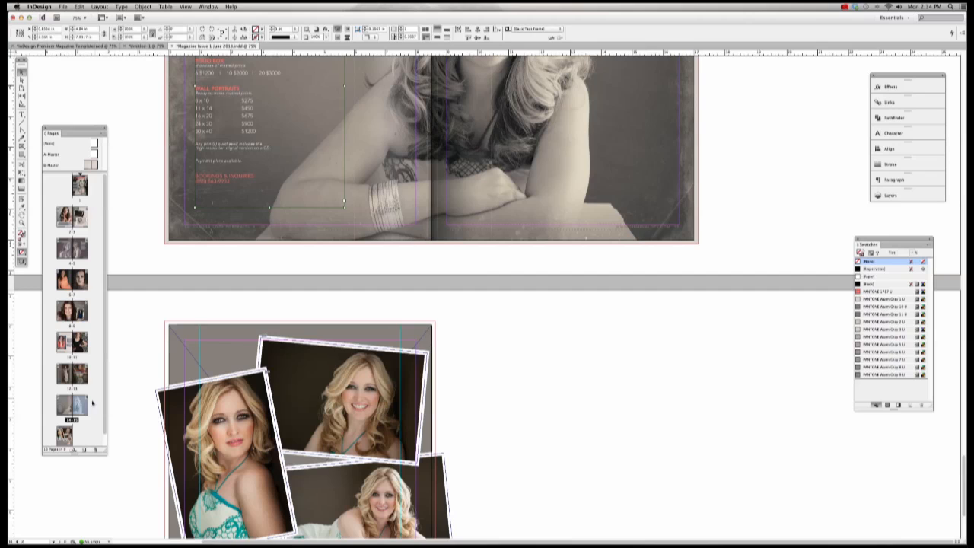
{"action": "double_click", "coordinate": [69, 411]}
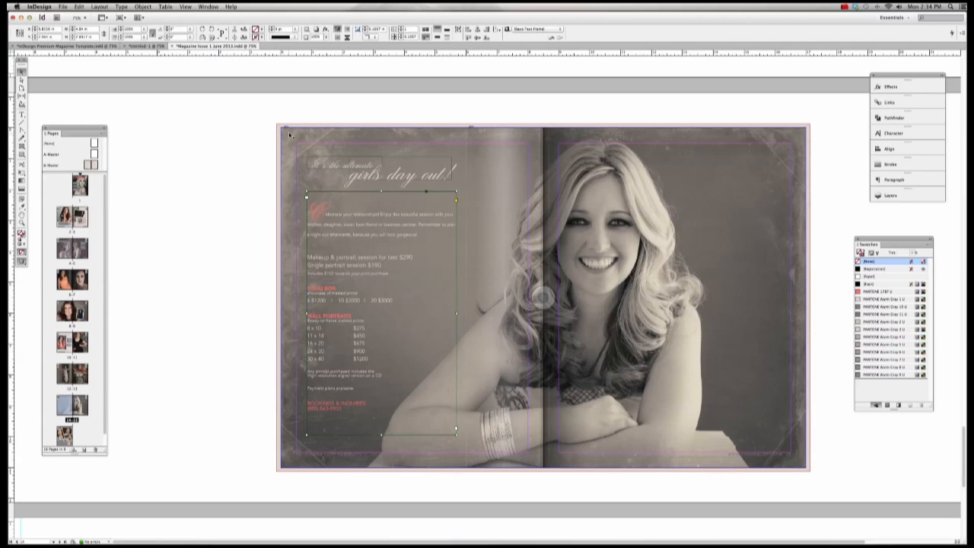
{"action": "left_click", "coordinate": [283, 130]}
{"action": "left_click", "coordinate": [283, 130]}
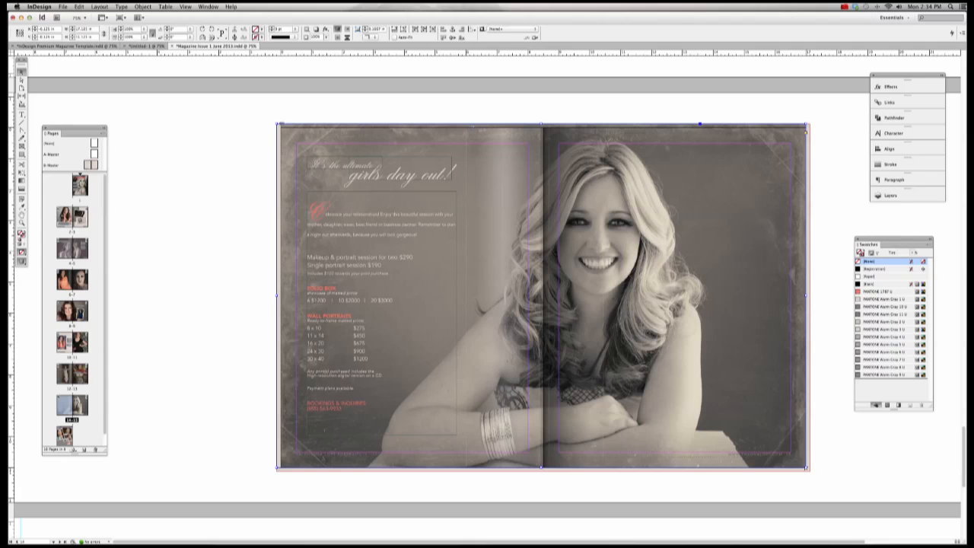
{"action": "left_click_drag", "start_coordinate": [807, 468], "coordinate": [810, 472]}
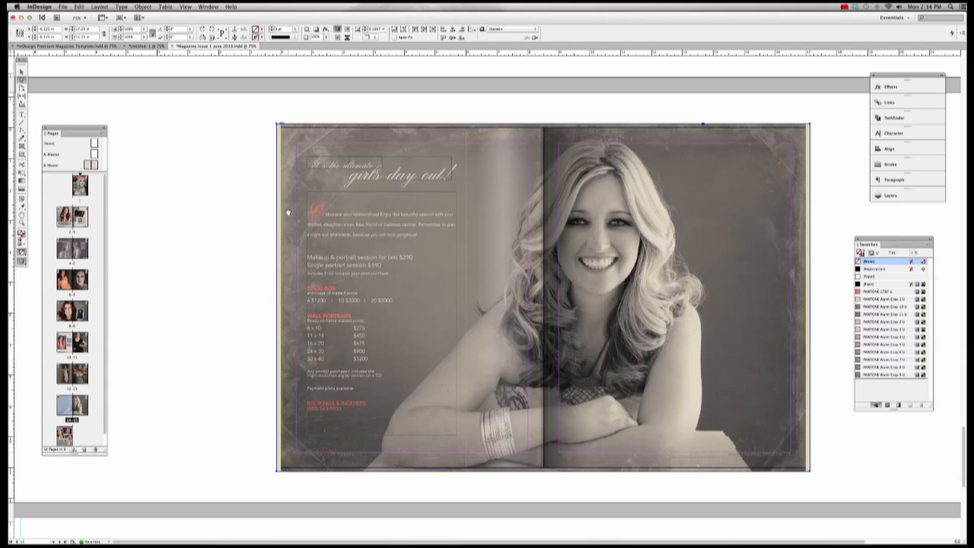
{"action": "left_click", "coordinate": [293, 264]}
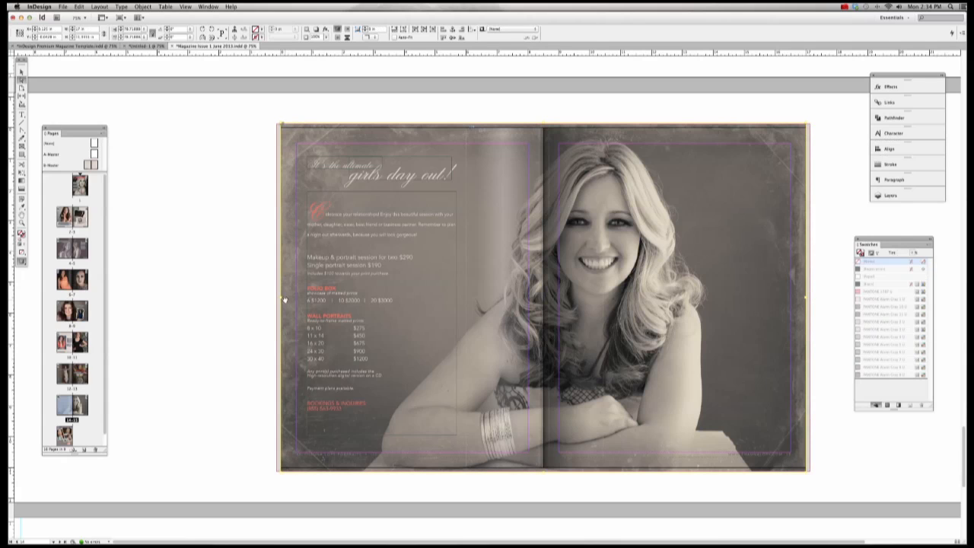
{"action": "left_click_drag", "start_coordinate": [280, 298], "coordinate": [277, 297]}
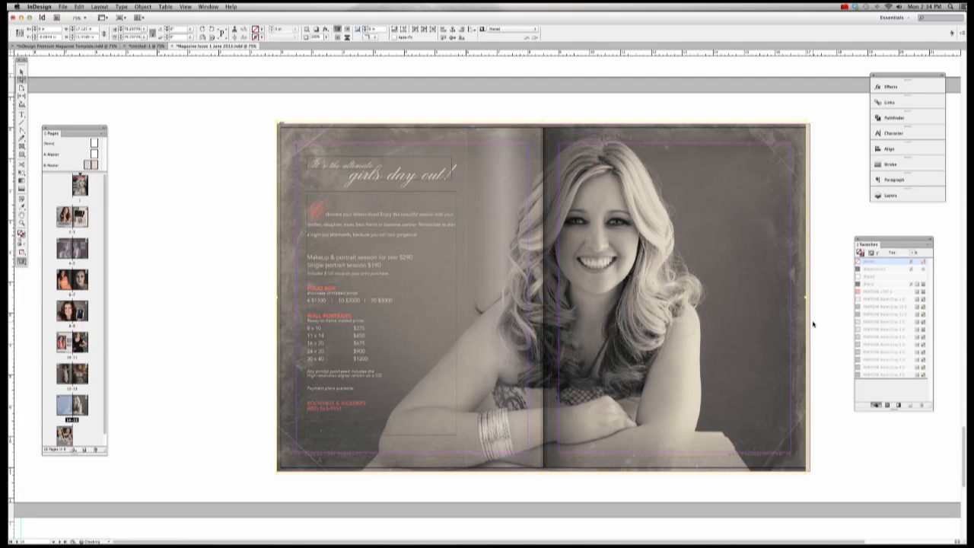
{"action": "left_click_drag", "start_coordinate": [808, 300], "coordinate": [811, 300]}
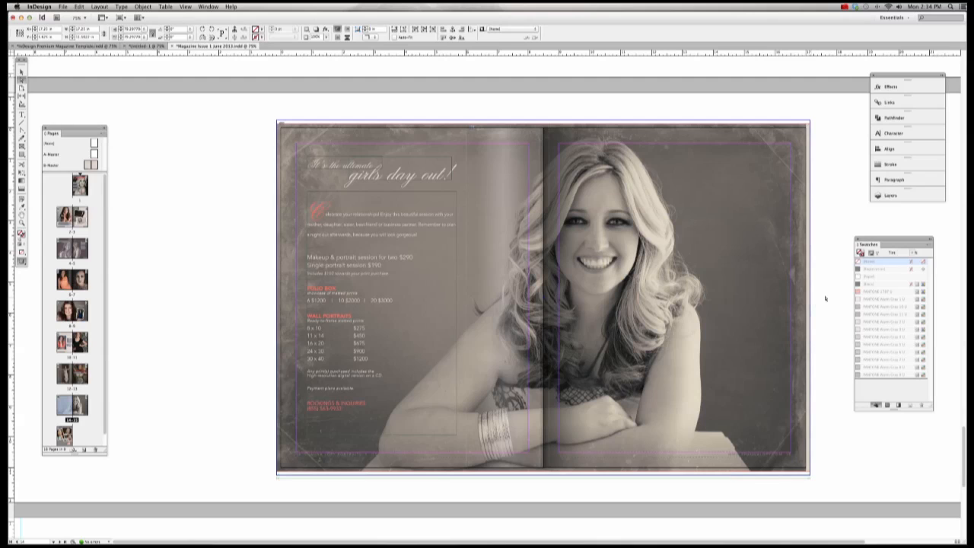
{"action": "left_click", "coordinate": [828, 298]}
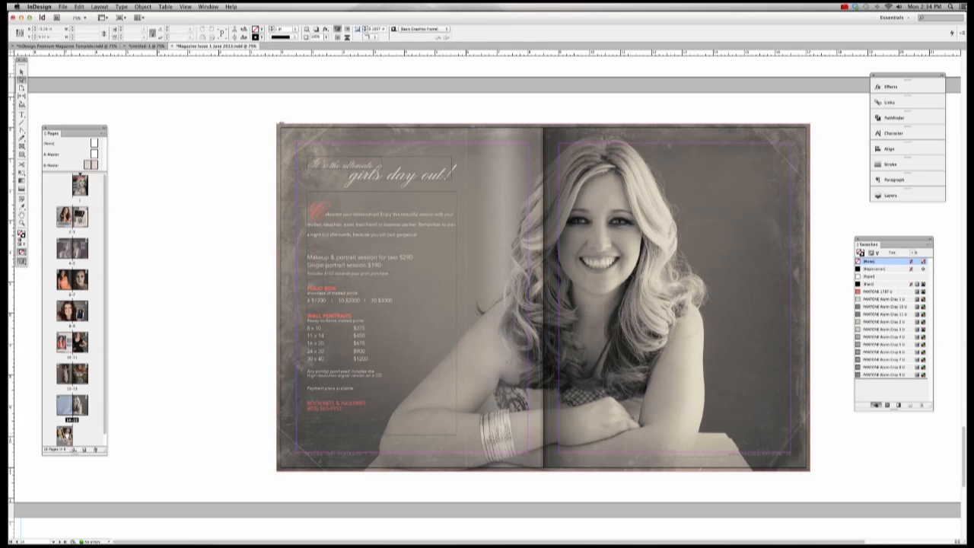
{"action": "double_click", "coordinate": [65, 434]}
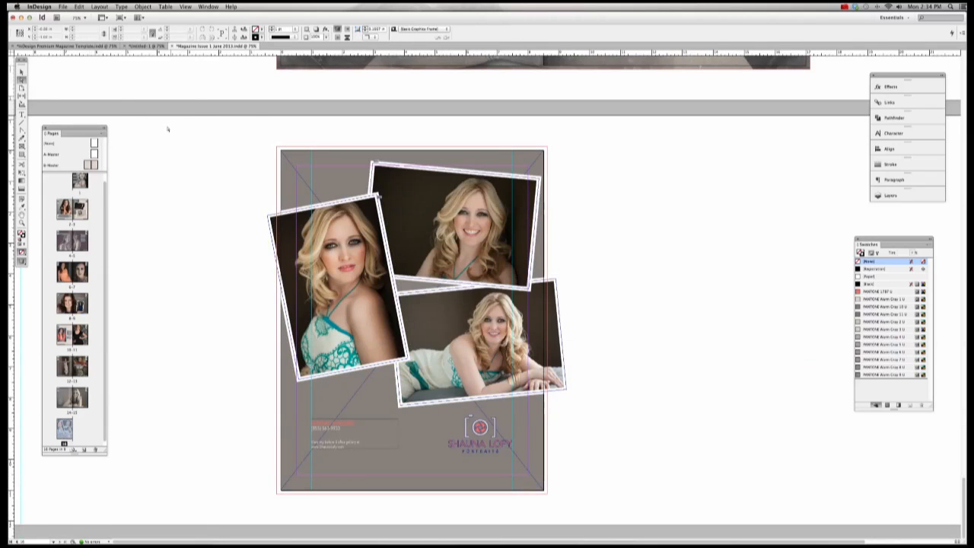
Step: Drag the grey rectangle's top-left and bottom-right corners on page 16 out to the bleed guides
{"action": "left_click", "coordinate": [21, 70]}
{"action": "left_click", "coordinate": [303, 168]}
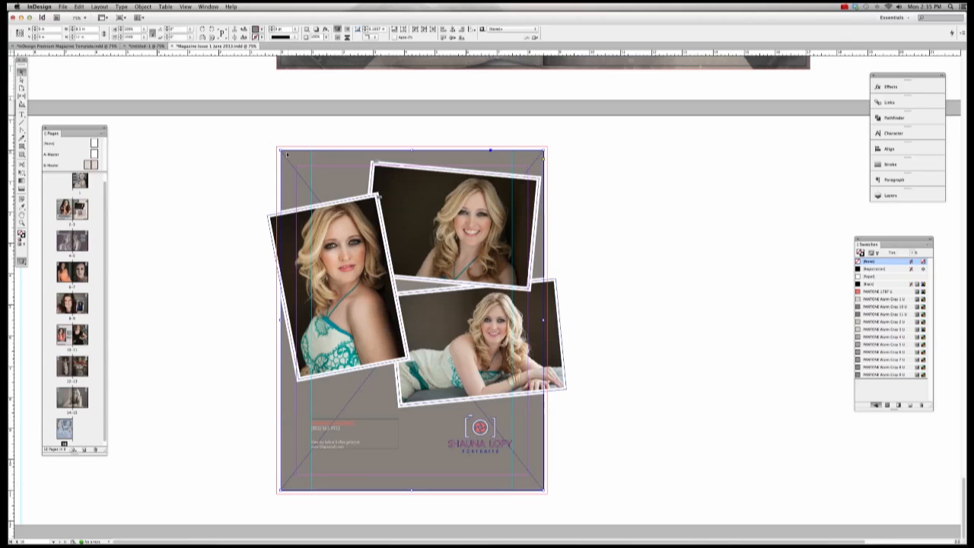
{"action": "left_click_drag", "start_coordinate": [281, 150], "coordinate": [277, 145]}
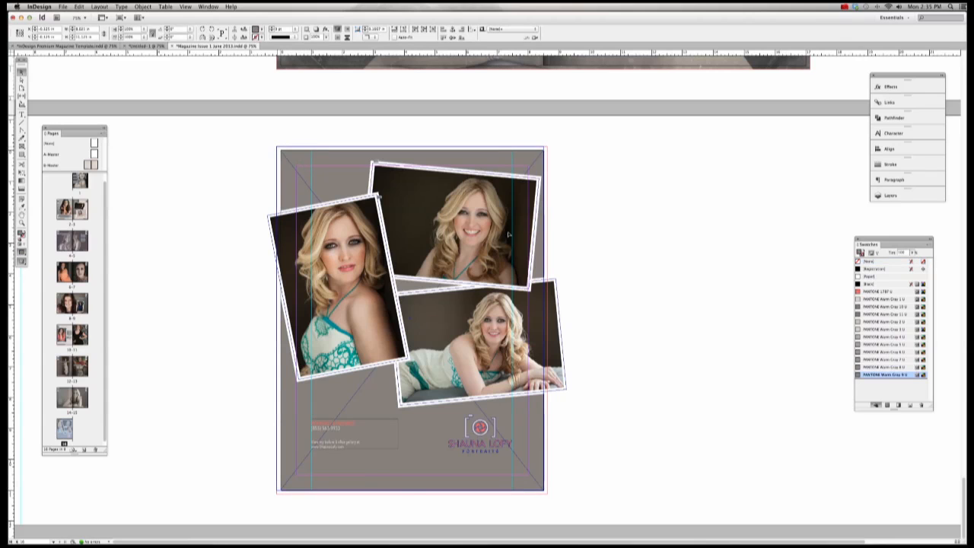
{"action": "left_click_drag", "start_coordinate": [545, 491], "coordinate": [547, 494]}
{"action": "left_click", "coordinate": [624, 419]}
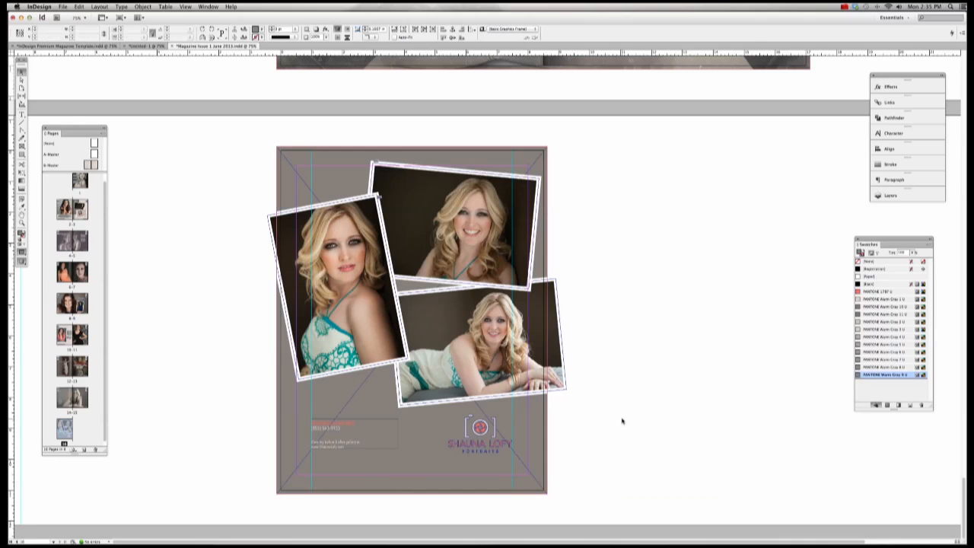
{"action": "left_click", "coordinate": [279, 149]}
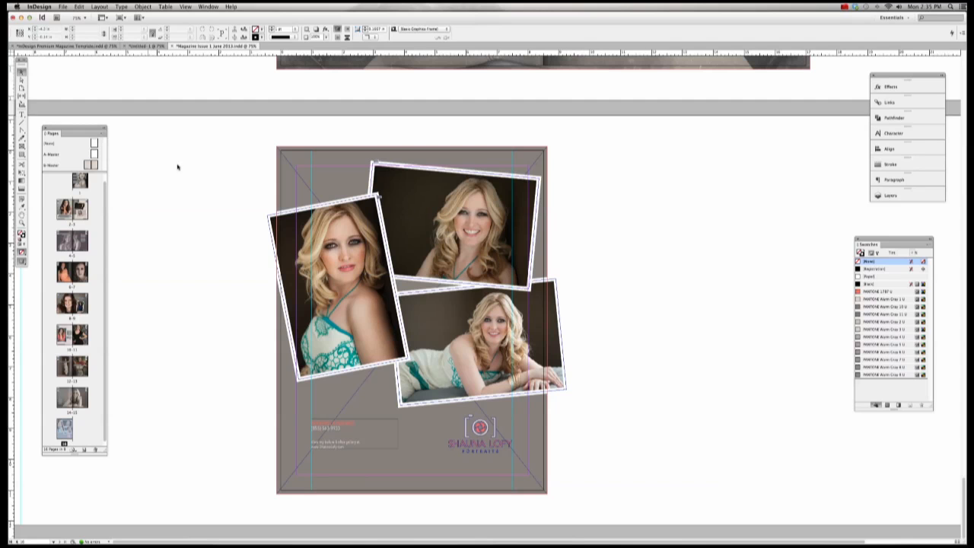
{"action": "scroll", "coordinate": [215, 191], "scroll_direction": "up", "scroll_amount": 15}
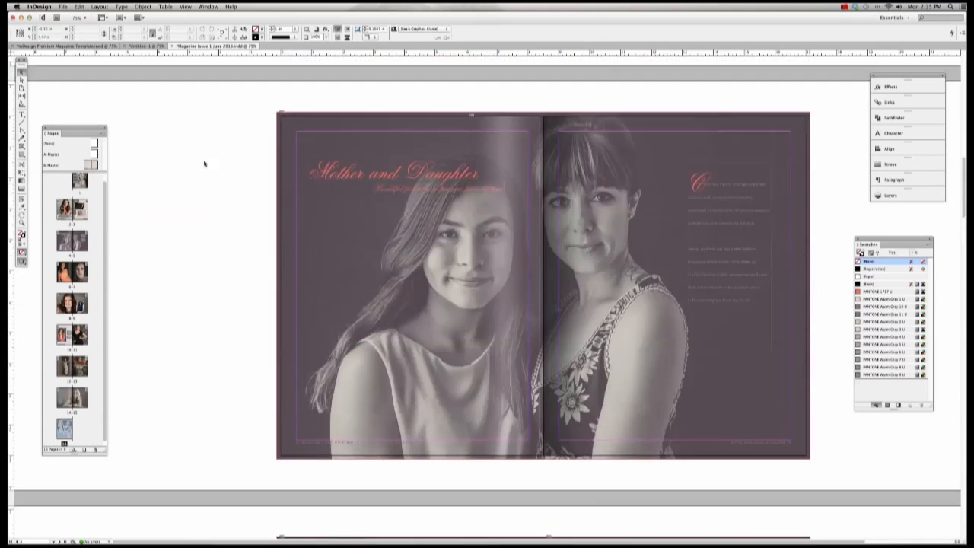
Step: Use Save As to store 'Magazine Issue 1 June 2013' in the magazine project folder under Documents
{"action": "scroll", "coordinate": [204, 163], "scroll_direction": "up", "scroll_amount": 10}
{"action": "left_click", "coordinate": [63, 6]}
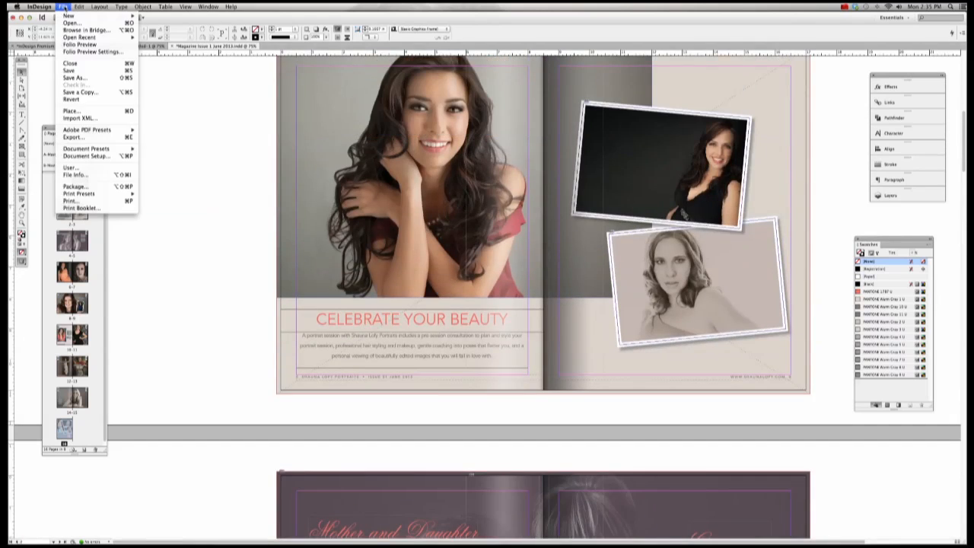
{"action": "left_click", "coordinate": [74, 79]}
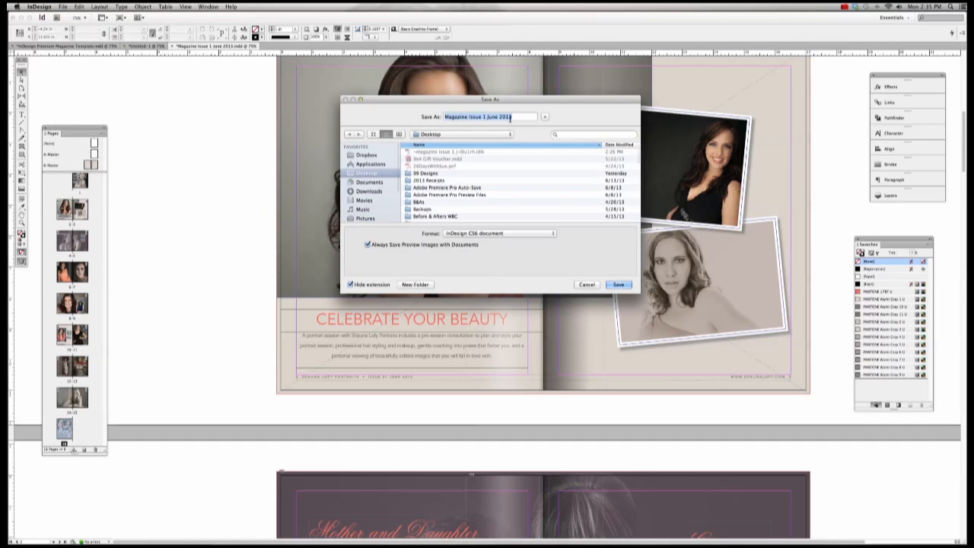
{"action": "scroll", "coordinate": [375, 180], "scroll_direction": "down", "scroll_amount": 1}
{"action": "left_click", "coordinate": [372, 178]}
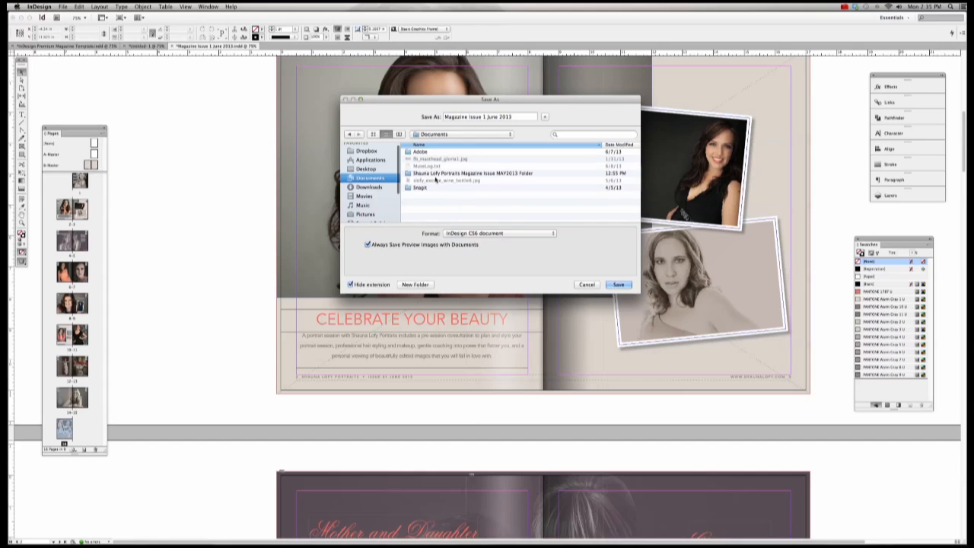
{"action": "double_click", "coordinate": [462, 171]}
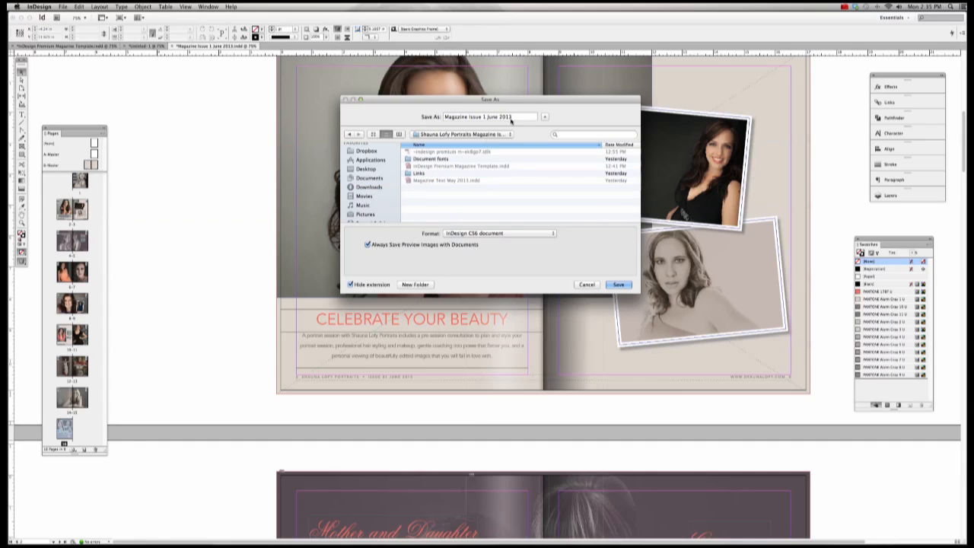
{"action": "left_click_drag", "start_coordinate": [517, 117], "coordinate": [410, 115]}
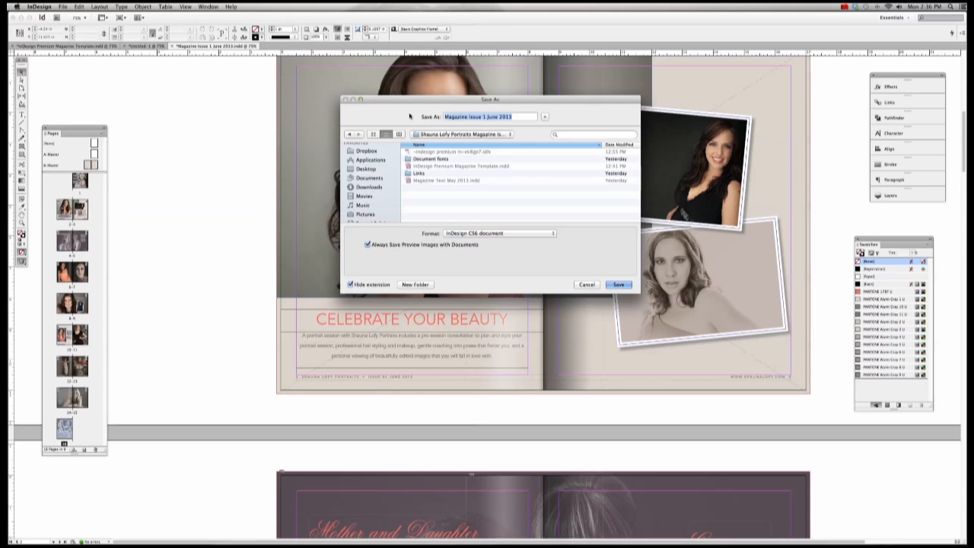
{"action": "left_click", "coordinate": [525, 116]}
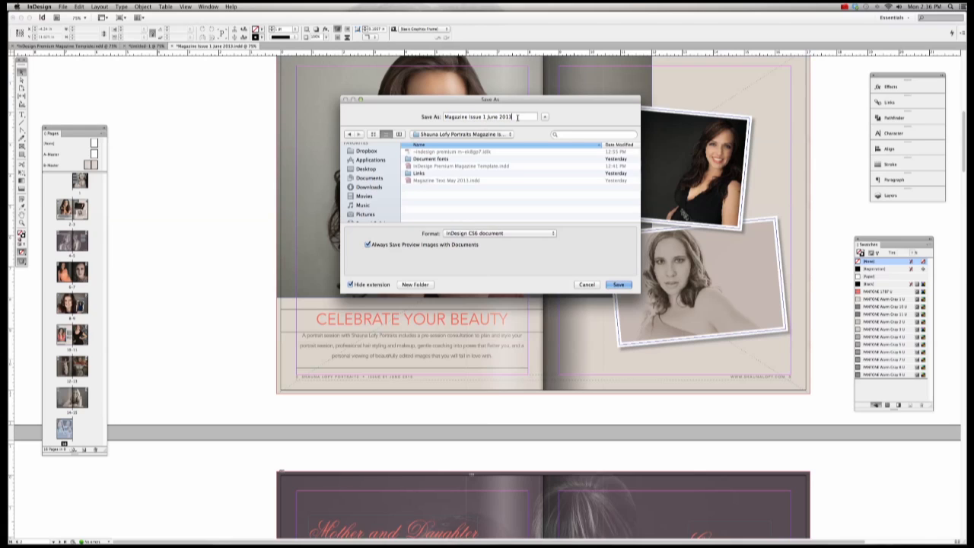
{"action": "left_click", "coordinate": [618, 284]}
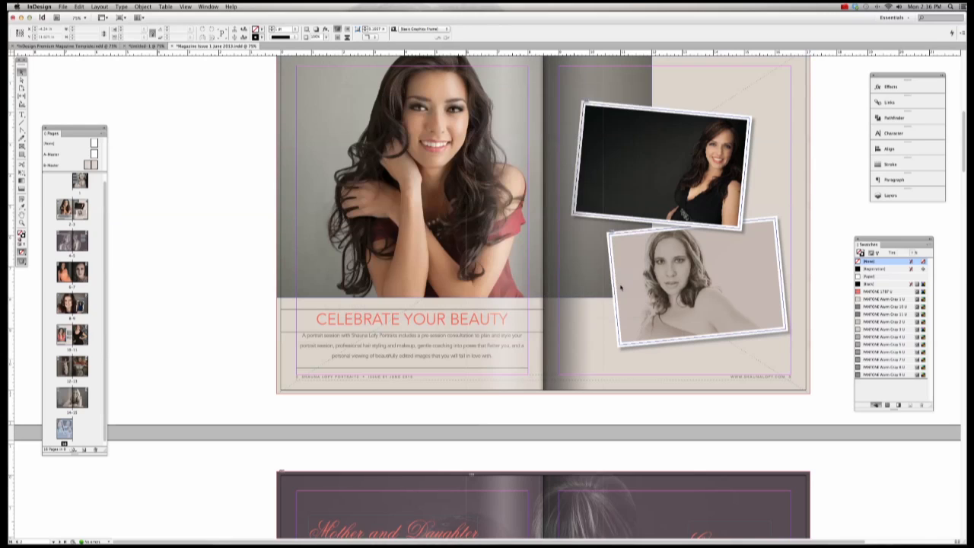
Step: On the PORTRAITS cover, drag the photo frame's top-left and bottom-right corners out to the bleed
{"action": "left_click", "coordinate": [216, 219]}
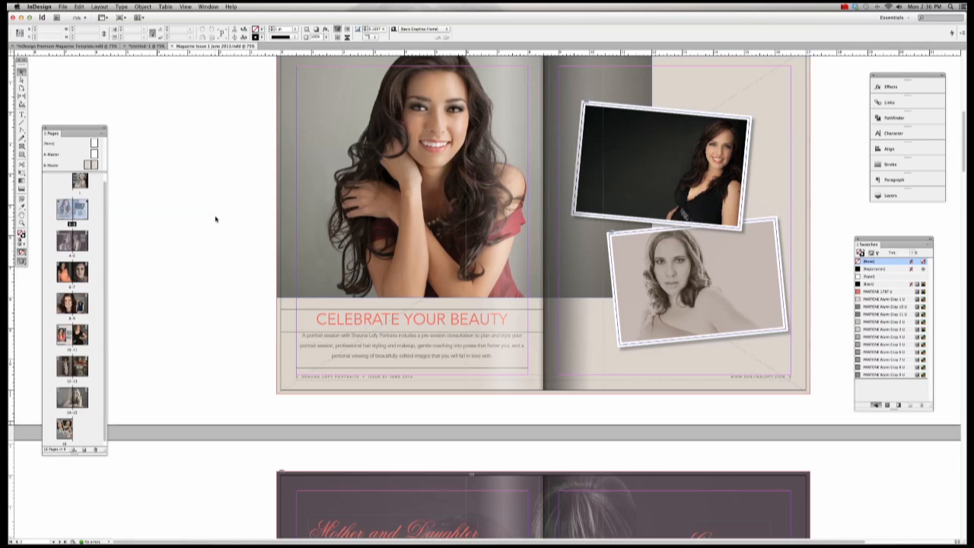
{"action": "scroll", "coordinate": [212, 152], "scroll_direction": "down", "scroll_amount": 8}
{"action": "scroll", "coordinate": [209, 103], "scroll_direction": "up", "scroll_amount": 2}
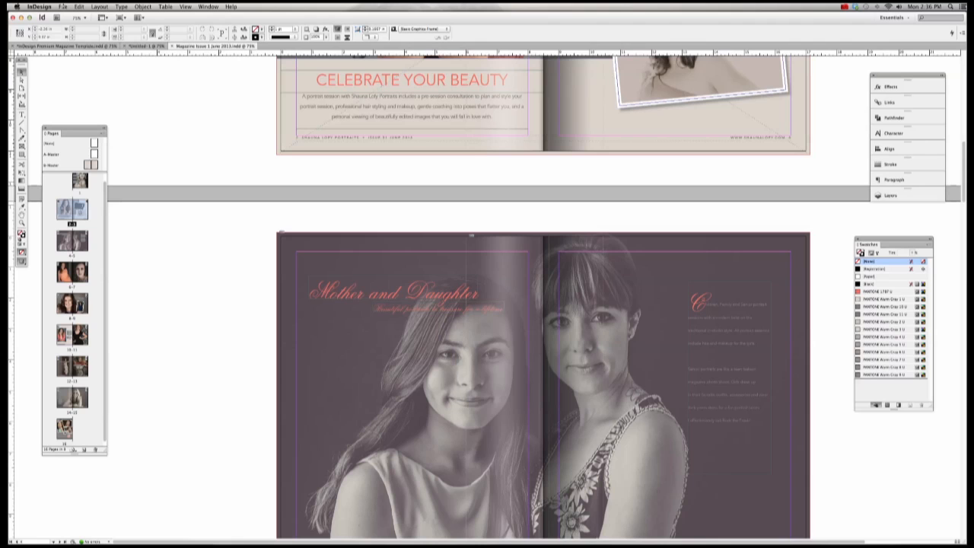
{"action": "double_click", "coordinate": [79, 185]}
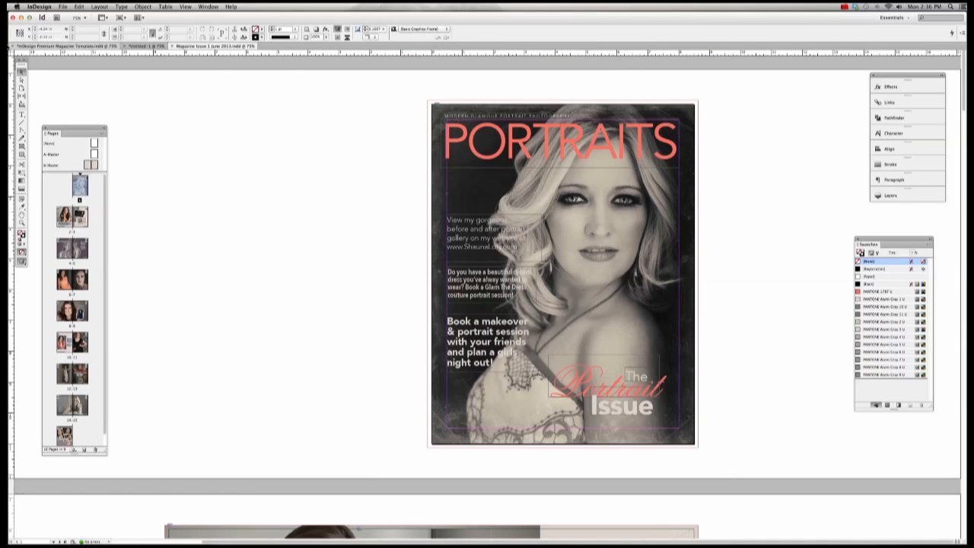
{"action": "left_click", "coordinate": [438, 110]}
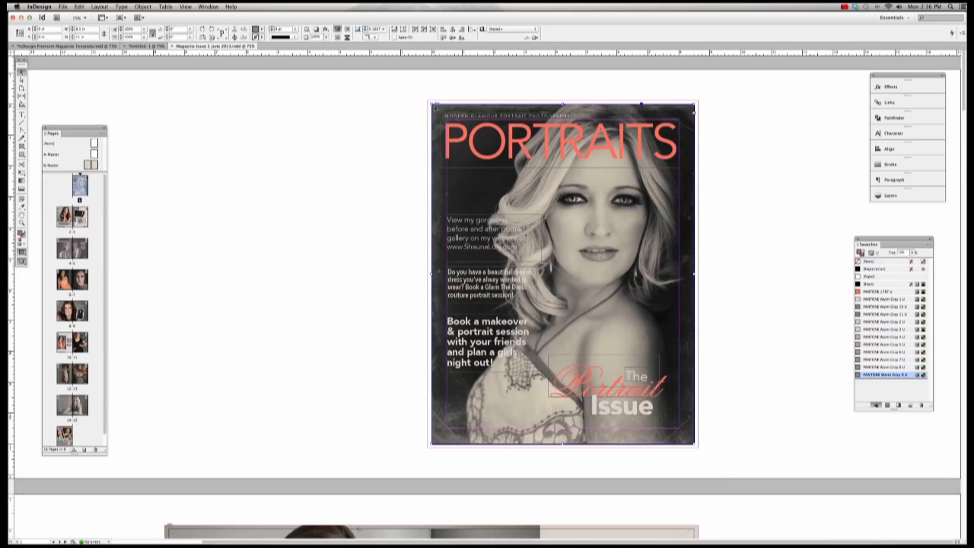
{"action": "left_click_drag", "start_coordinate": [433, 108], "coordinate": [427, 99]}
{"action": "left_click_drag", "start_coordinate": [696, 445], "coordinate": [697, 447]}
{"action": "left_click", "coordinate": [721, 450]}
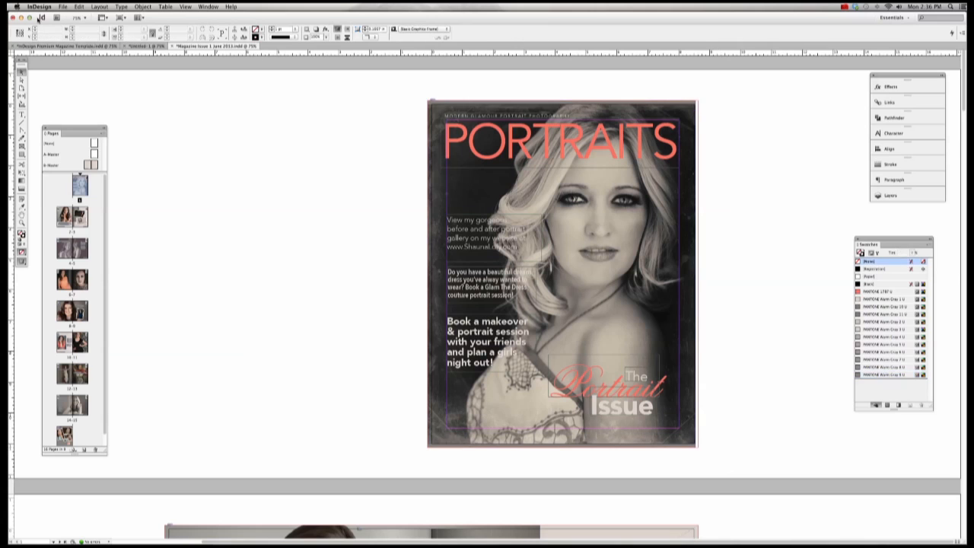
{"action": "left_click", "coordinate": [21, 79]}
{"action": "left_click", "coordinate": [525, 105]}
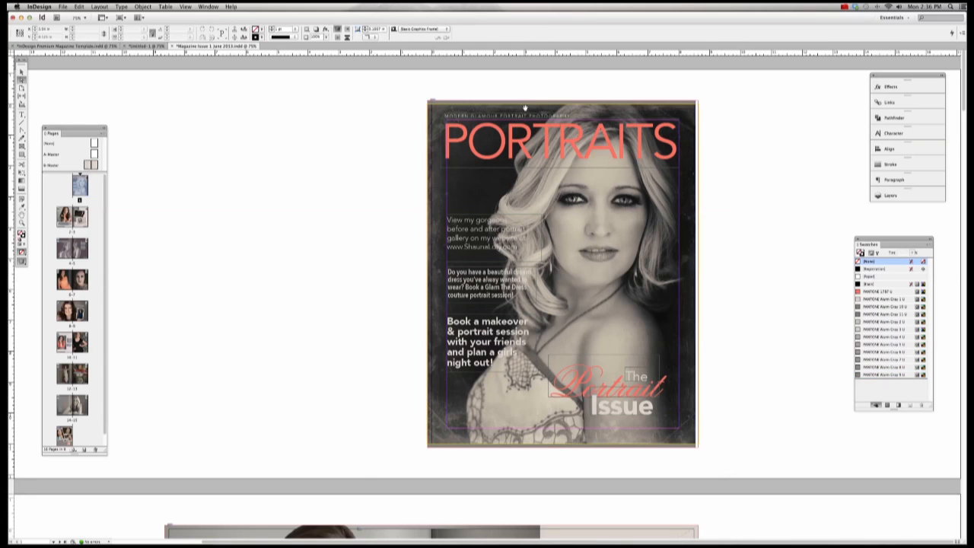
Step: Enlarge the cover photo up and down to the bleed, then save the document with Cmd+S
{"action": "left_click", "coordinate": [525, 108]}
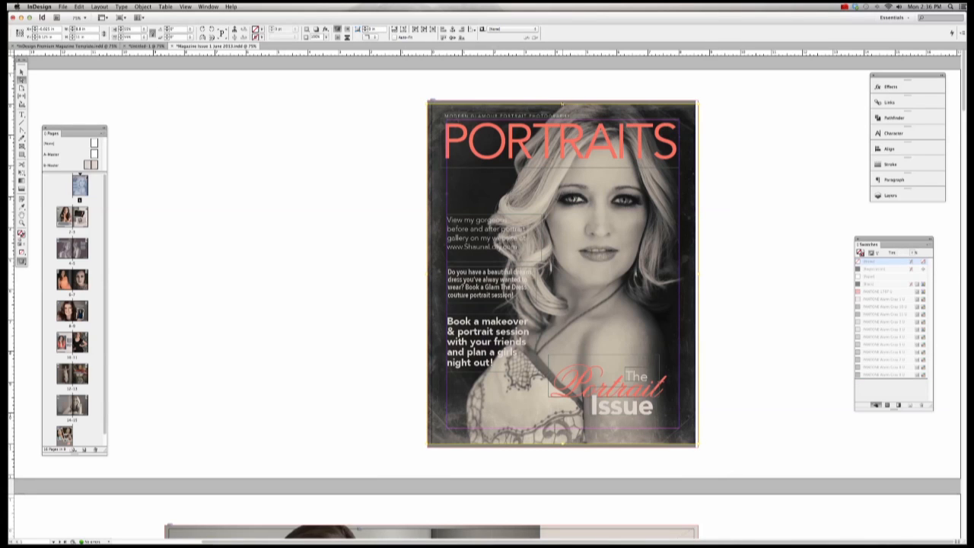
{"action": "left_click_drag", "start_coordinate": [563, 104], "coordinate": [562, 100]}
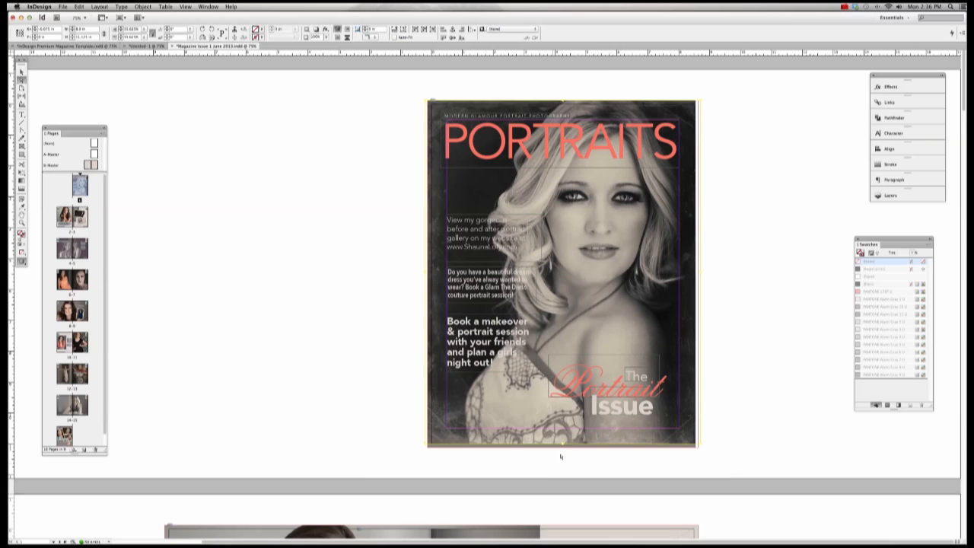
{"action": "left_click_drag", "start_coordinate": [563, 447], "coordinate": [563, 449]}
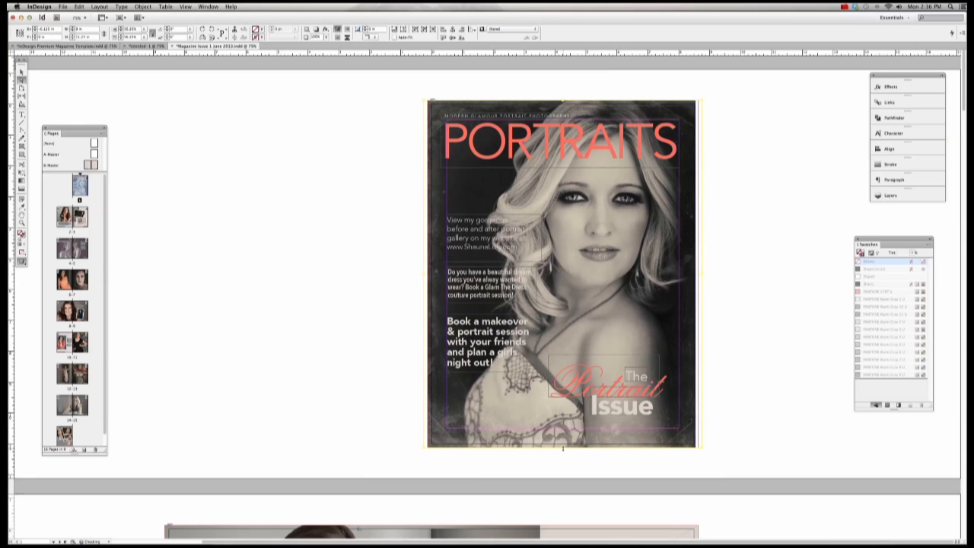
{"action": "left_click", "coordinate": [567, 461]}
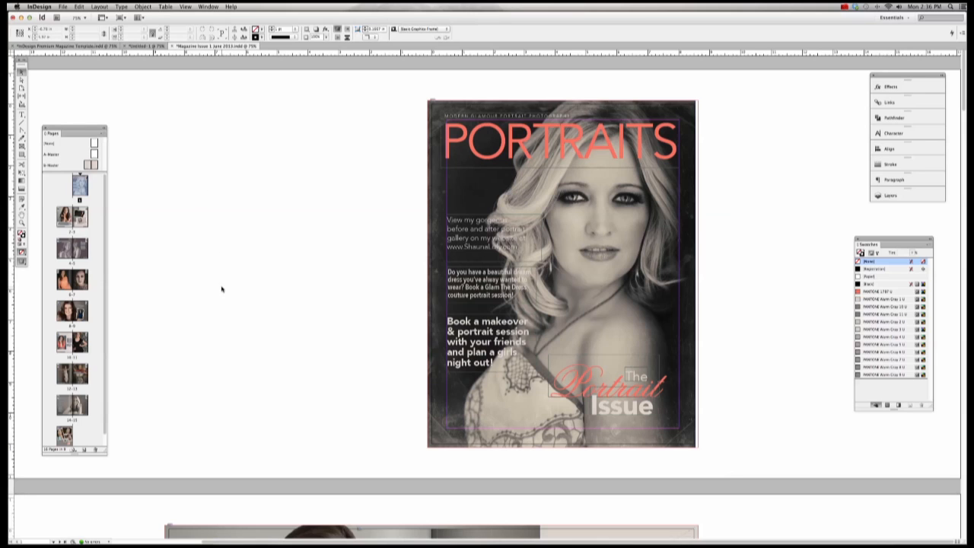
{"action": "key", "text": "super+s"}
Step: Toggle Preview mode with W to review the pages, then restore guides and frame edges
{"action": "scroll", "coordinate": [180, 138], "scroll_direction": "left", "scroll_amount": 3}
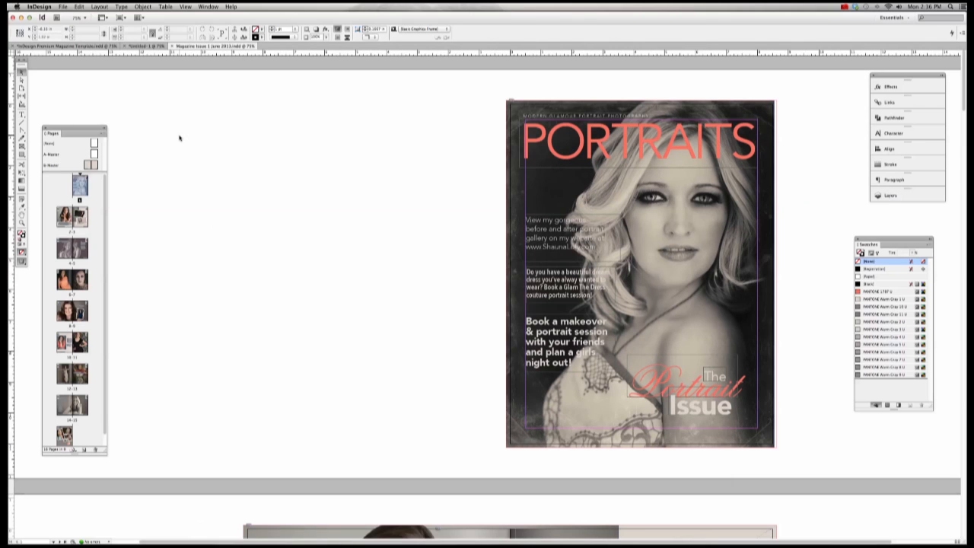
{"action": "key", "text": "w"}
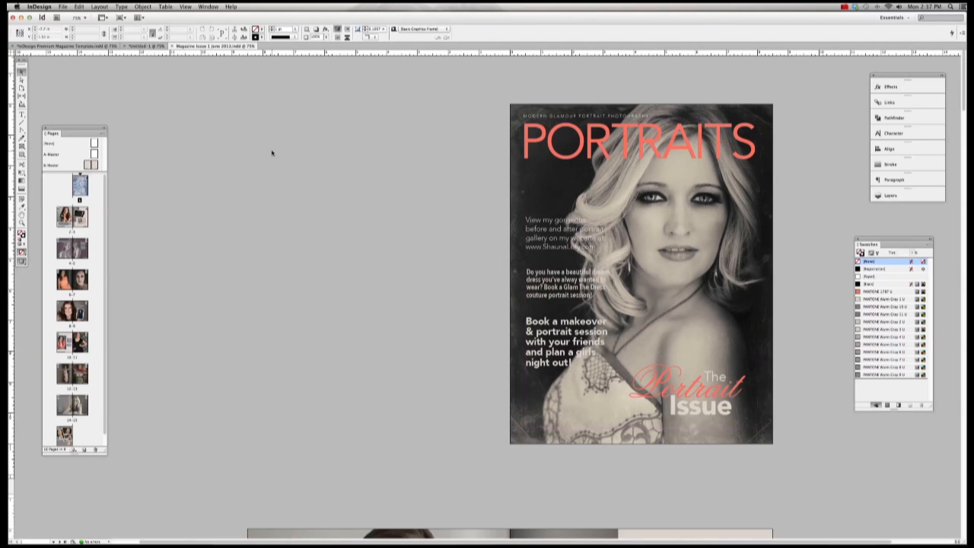
{"action": "scroll", "coordinate": [271, 152], "scroll_direction": "right", "scroll_amount": 3}
{"action": "scroll", "coordinate": [272, 153], "scroll_direction": "down", "scroll_amount": 5}
{"action": "scroll", "coordinate": [272, 153], "scroll_direction": "down", "scroll_amount": 2}
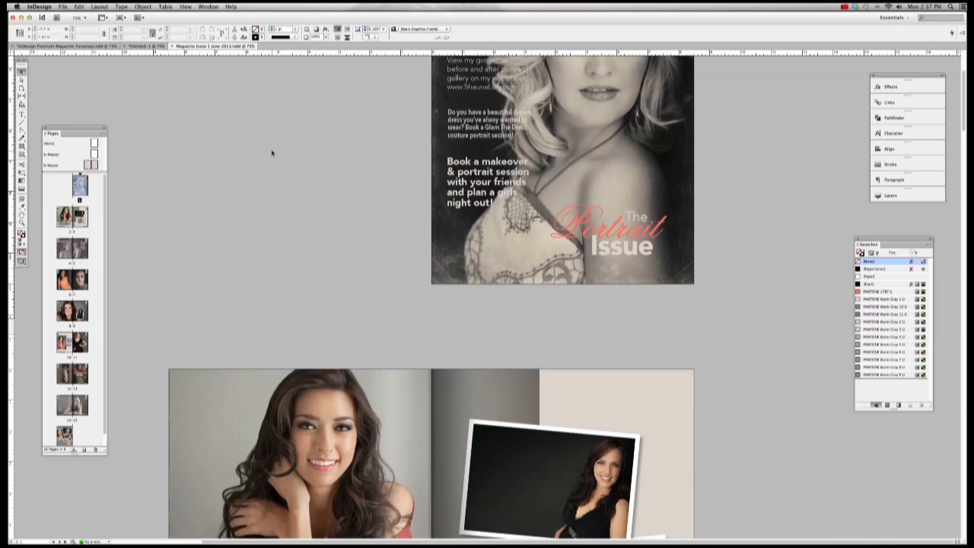
{"action": "key", "text": "w"}
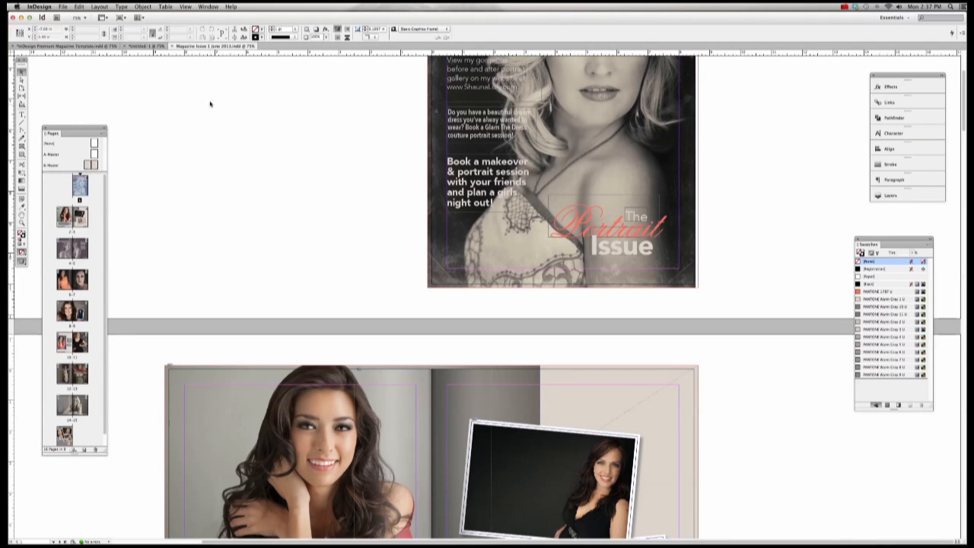
{"action": "scroll", "coordinate": [178, 70], "scroll_direction": "up", "scroll_amount": 2}
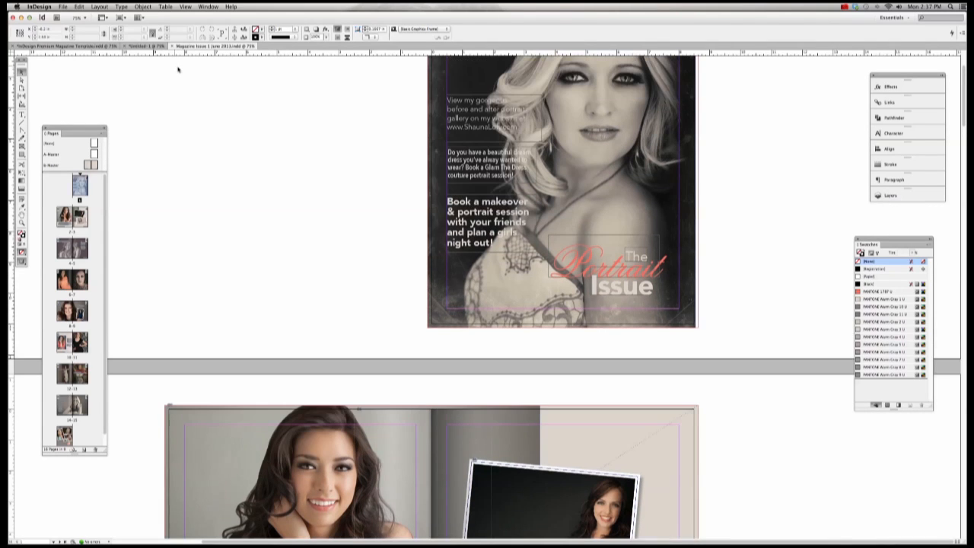
{"action": "left_click", "coordinate": [63, 7]}
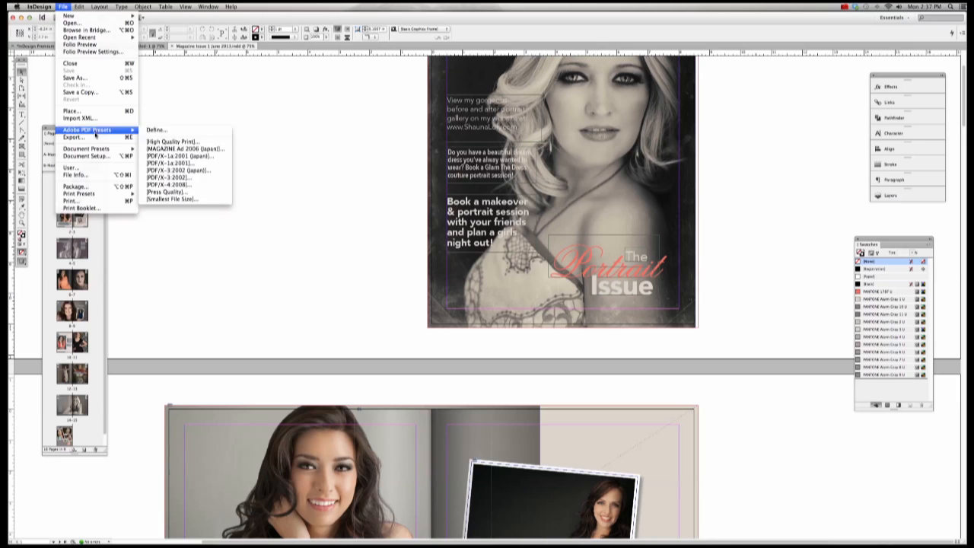
{"action": "mouse_move", "coordinate": [79, 7]}
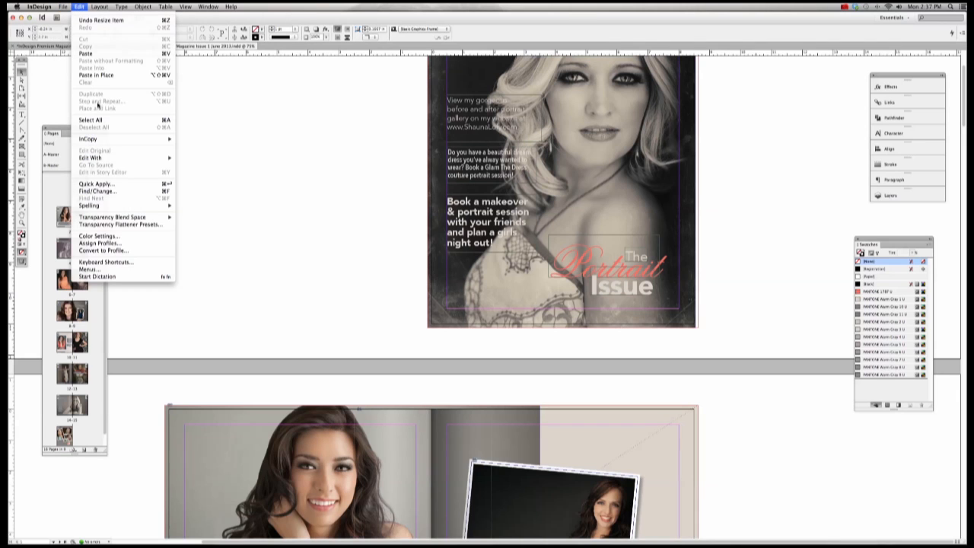
{"action": "mouse_move", "coordinate": [114, 206]}
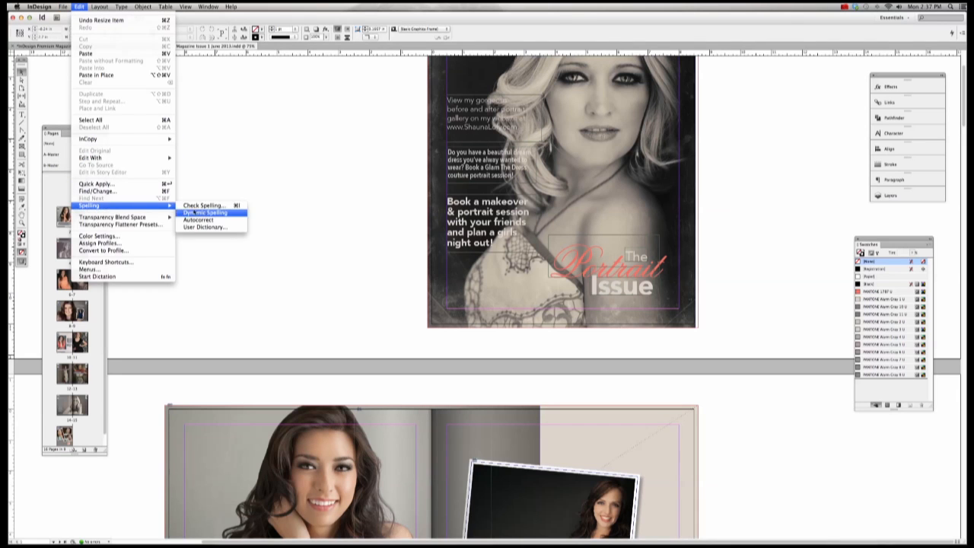
{"action": "left_click", "coordinate": [202, 204]}
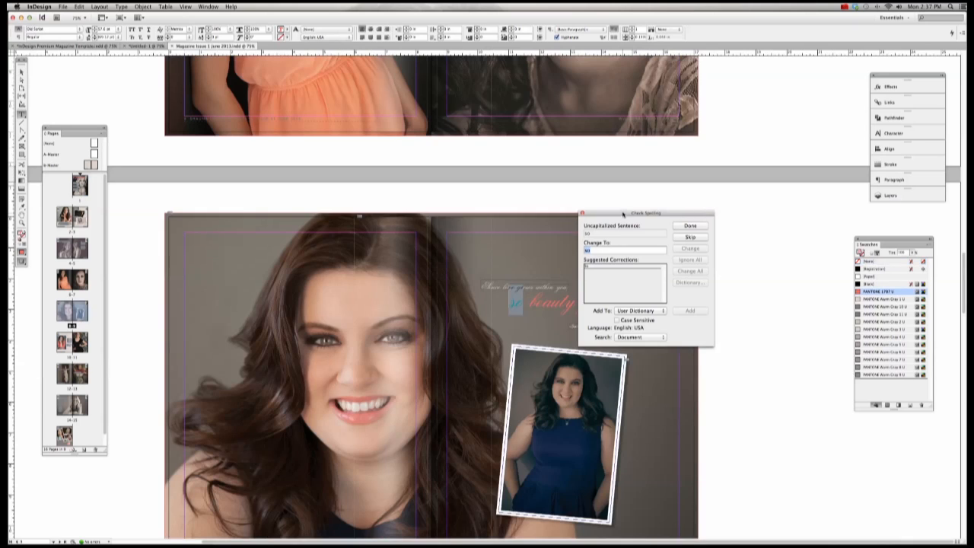
{"action": "left_click_drag", "start_coordinate": [622, 212], "coordinate": [192, 200]}
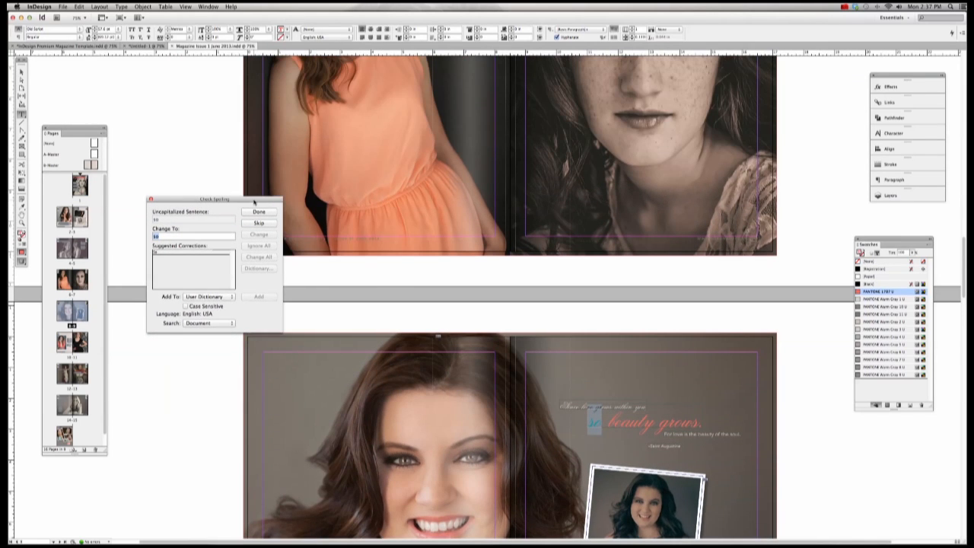
{"action": "left_click_drag", "start_coordinate": [289, 204], "coordinate": [347, 143]}
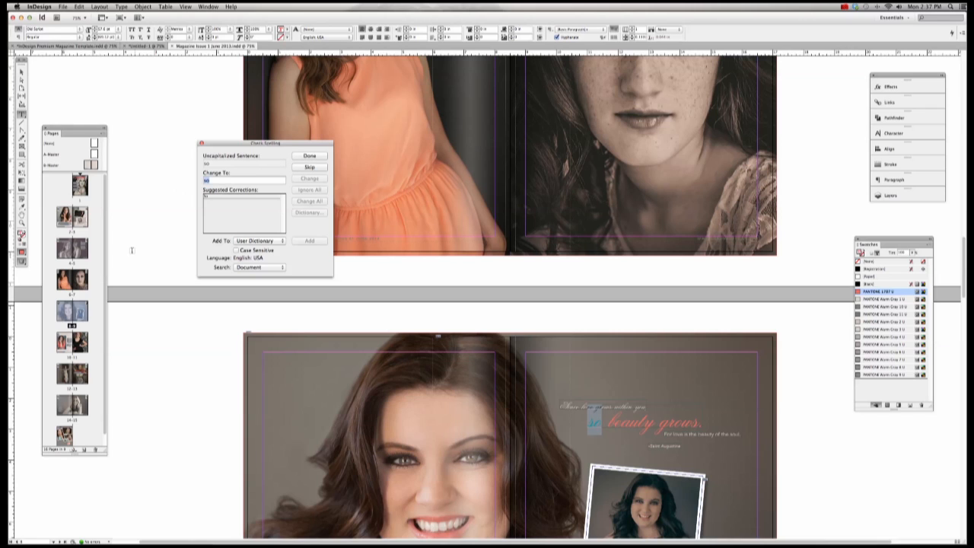
{"action": "left_click", "coordinate": [310, 156]}
{"action": "double_click", "coordinate": [80, 185]}
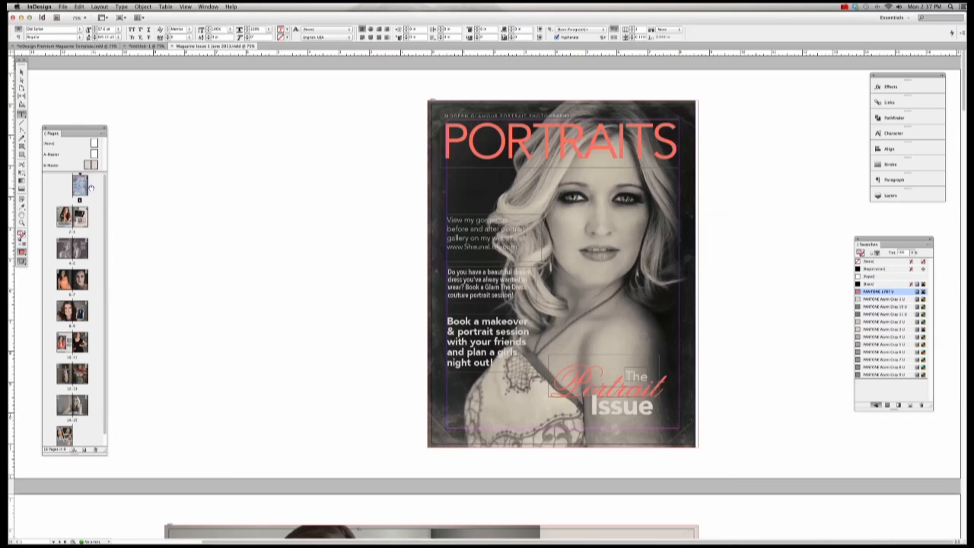
Step: Run Edit > Spelling > Check Spelling on the document and skip the flagged word 'so'
{"action": "left_click", "coordinate": [63, 6]}
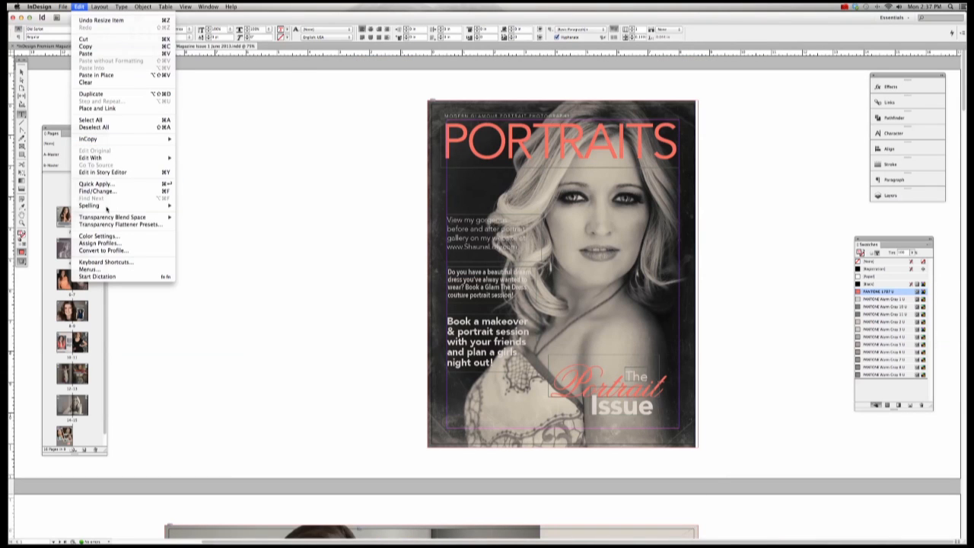
{"action": "mouse_move", "coordinate": [157, 207]}
{"action": "left_click", "coordinate": [204, 206]}
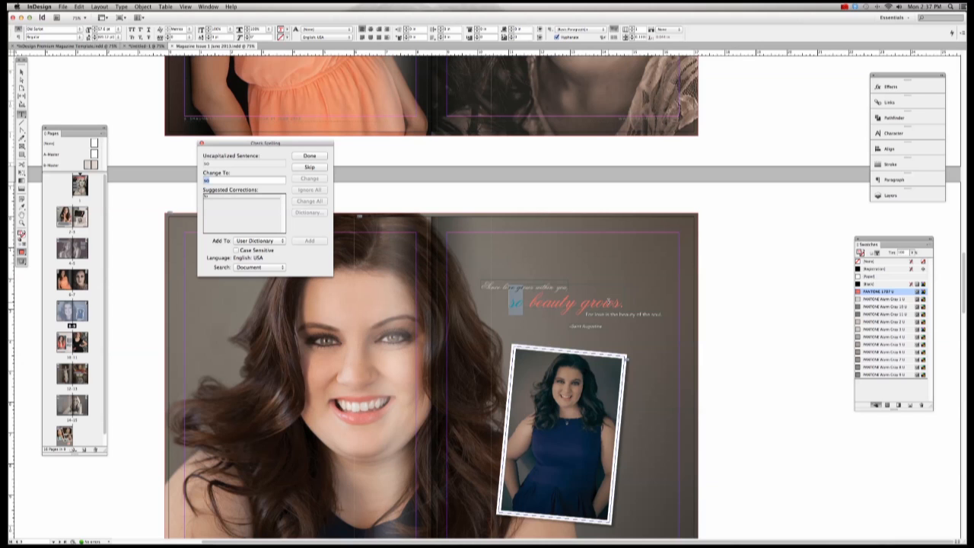
{"action": "left_click", "coordinate": [309, 167]}
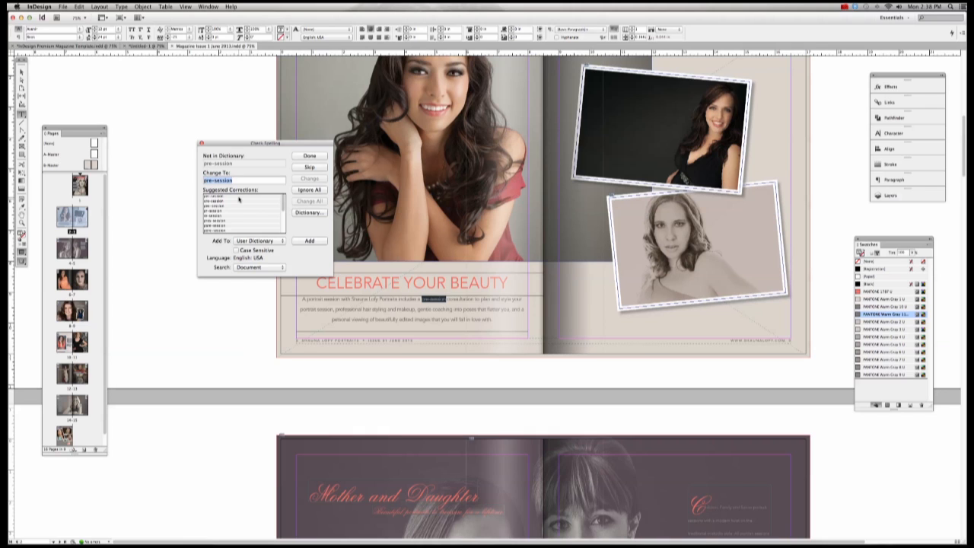
Step: Add 'pre-session' to the user dictionary and skip 'before', 'gallery', 'elebrate' and 'showcase'
{"action": "left_click", "coordinate": [309, 242]}
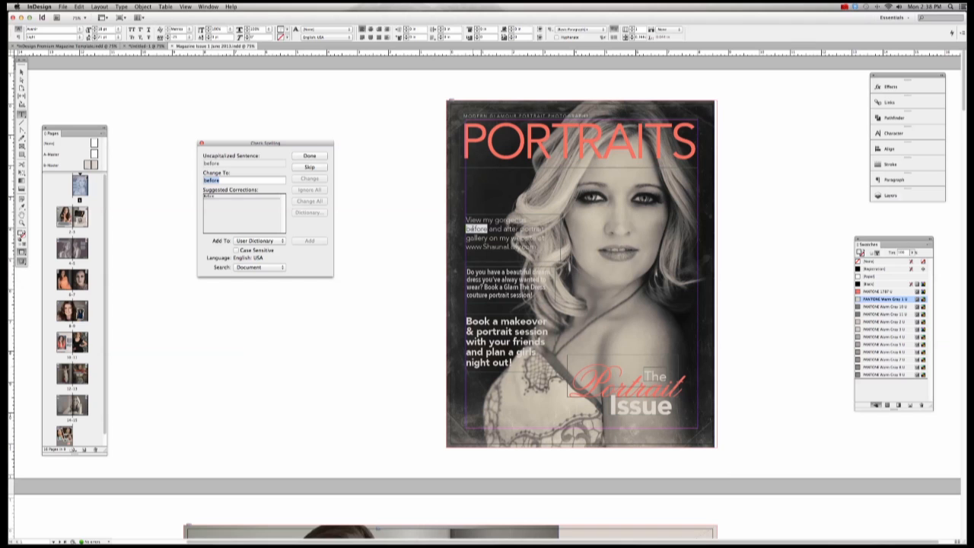
{"action": "left_click", "coordinate": [309, 167]}
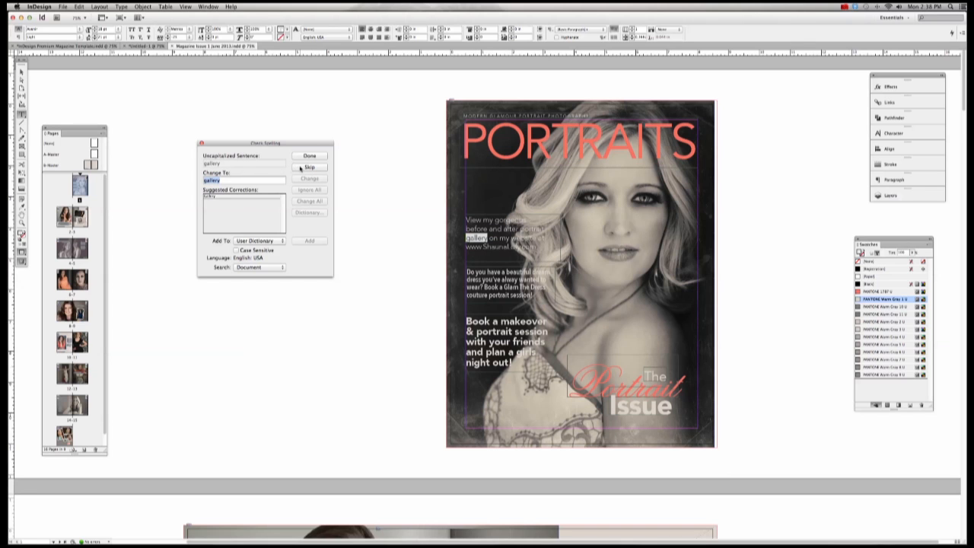
{"action": "left_click", "coordinate": [301, 167]}
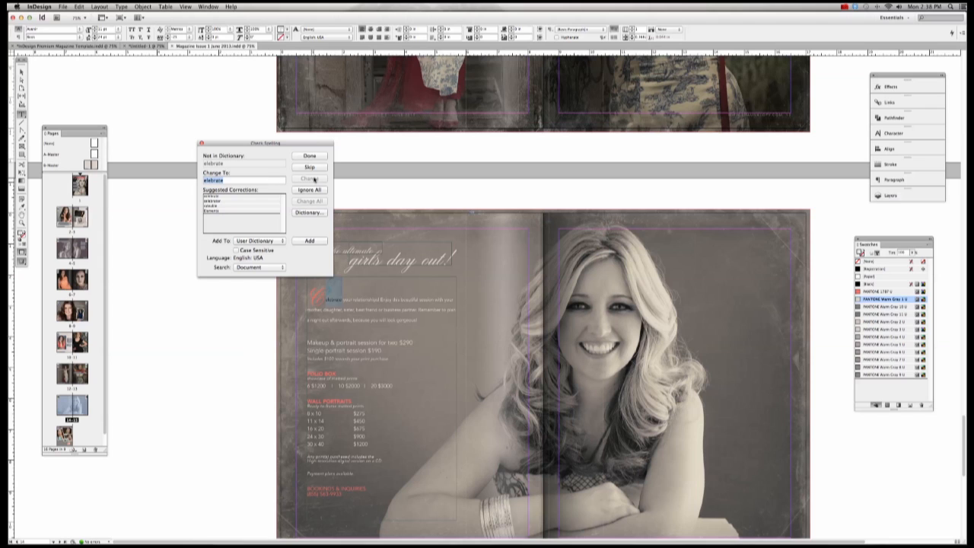
{"action": "left_click", "coordinate": [310, 167]}
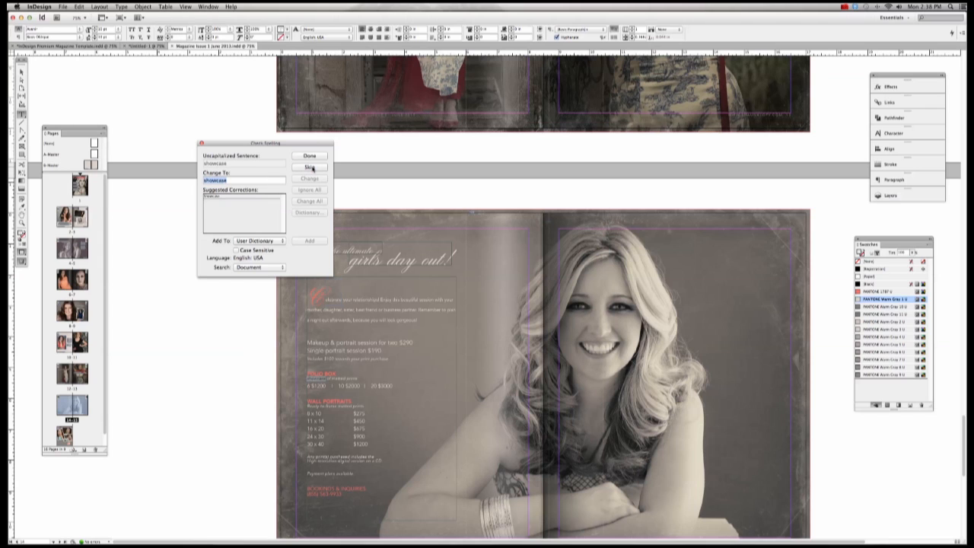
{"action": "left_click", "coordinate": [310, 167]}
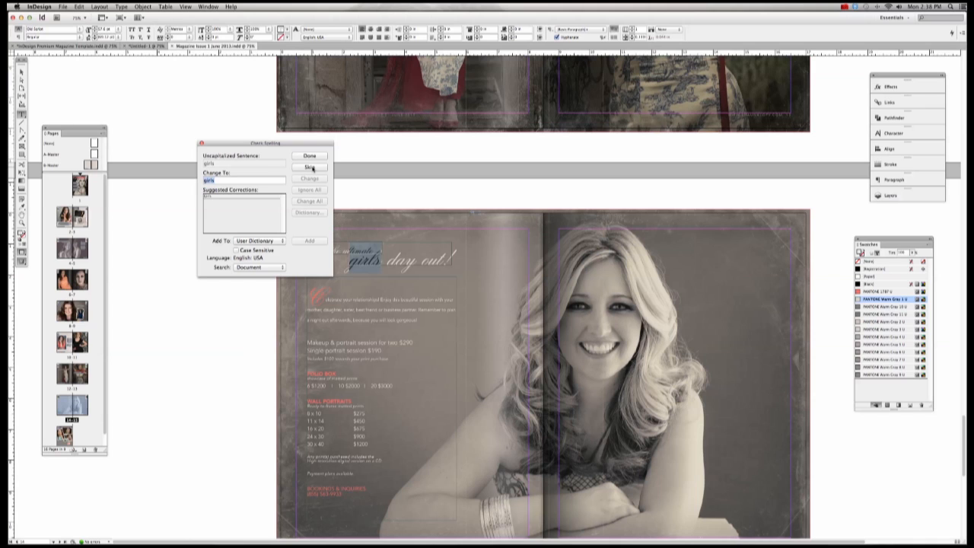
Step: Move the spelling window aside, skip 'girls', 'hildren' and 'their', then close the checker
{"action": "left_click_drag", "start_coordinate": [296, 144], "coordinate": [233, 184]}
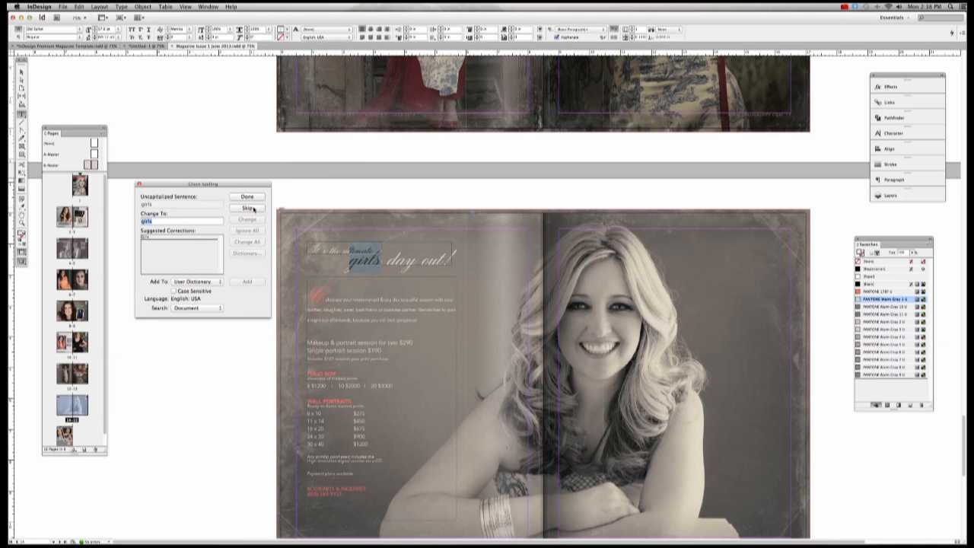
{"action": "left_click", "coordinate": [248, 208]}
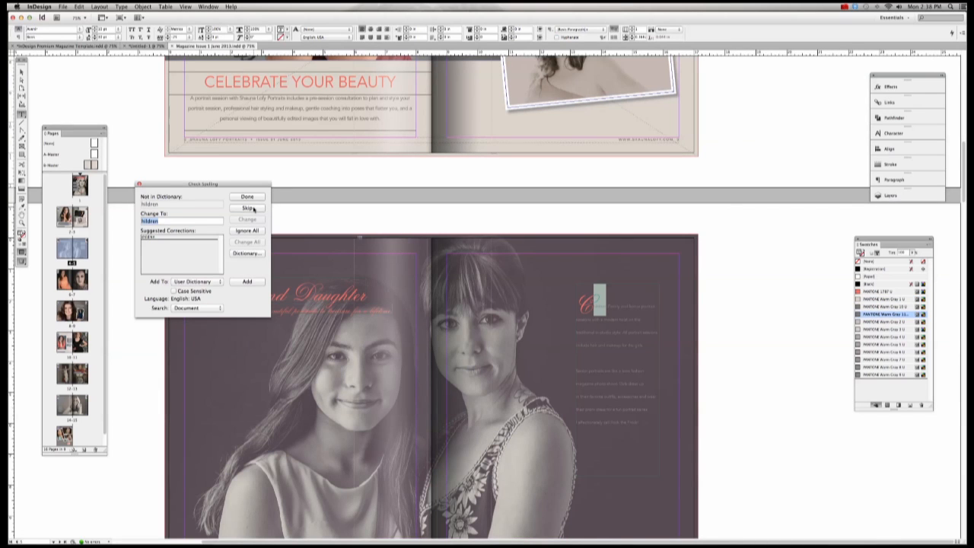
{"action": "left_click", "coordinate": [247, 208]}
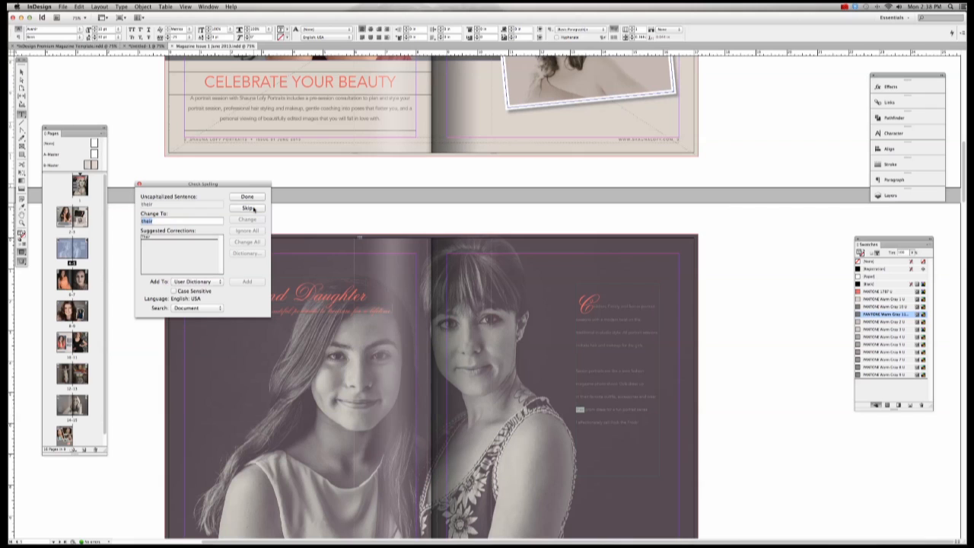
{"action": "left_click", "coordinate": [247, 208]}
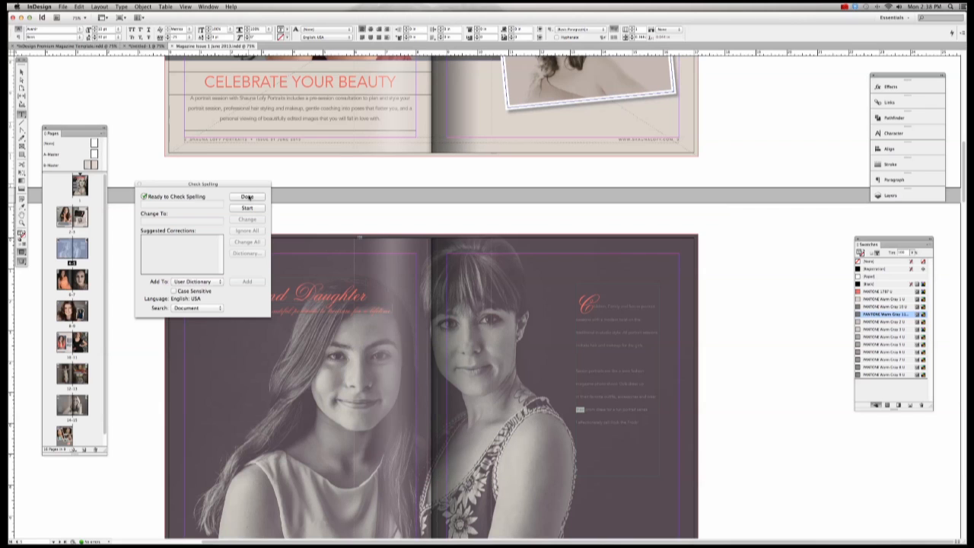
{"action": "left_click", "coordinate": [248, 197]}
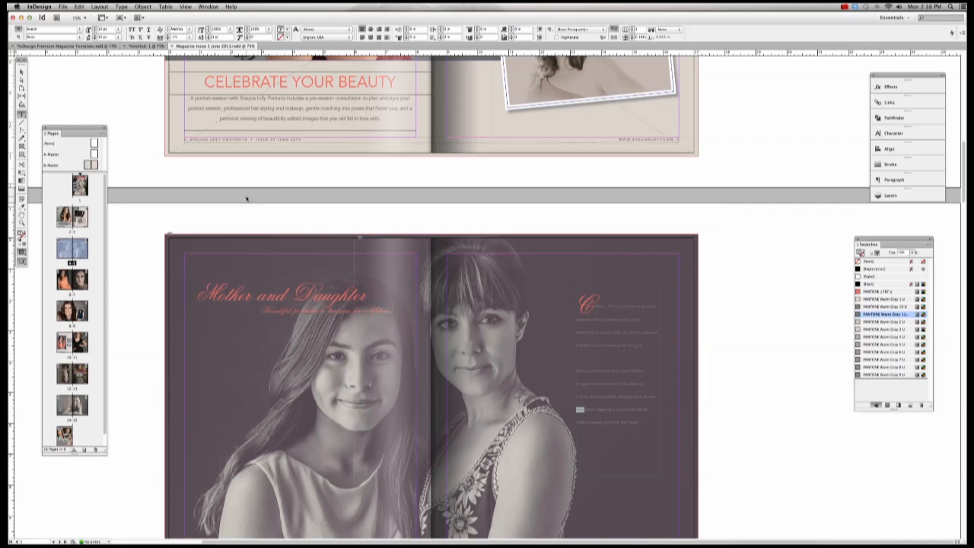
Step: Delete the stray character in the Mother and Daughter paragraph and restart Check Spelling
{"action": "left_click", "coordinate": [582, 319]}
{"action": "key", "text": "BackSpace"}
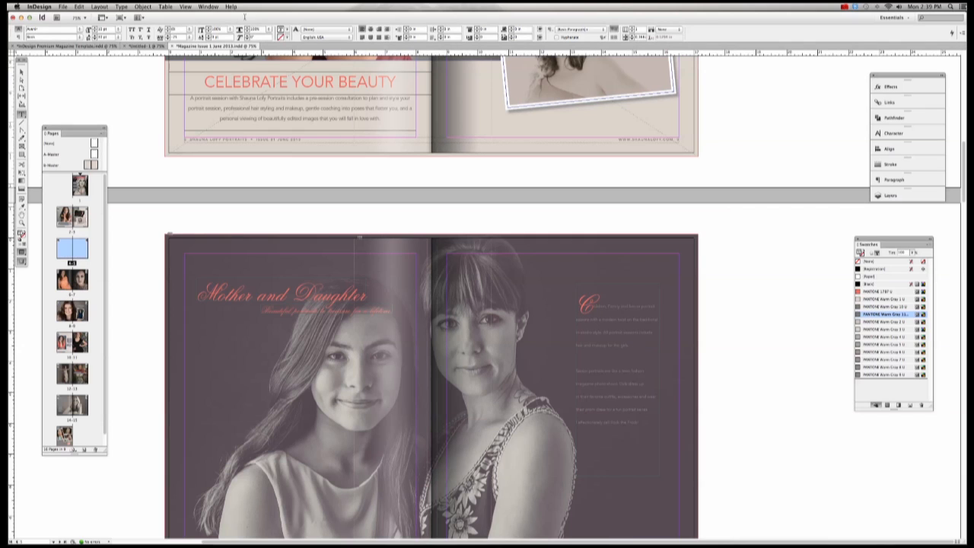
{"action": "left_click", "coordinate": [79, 6]}
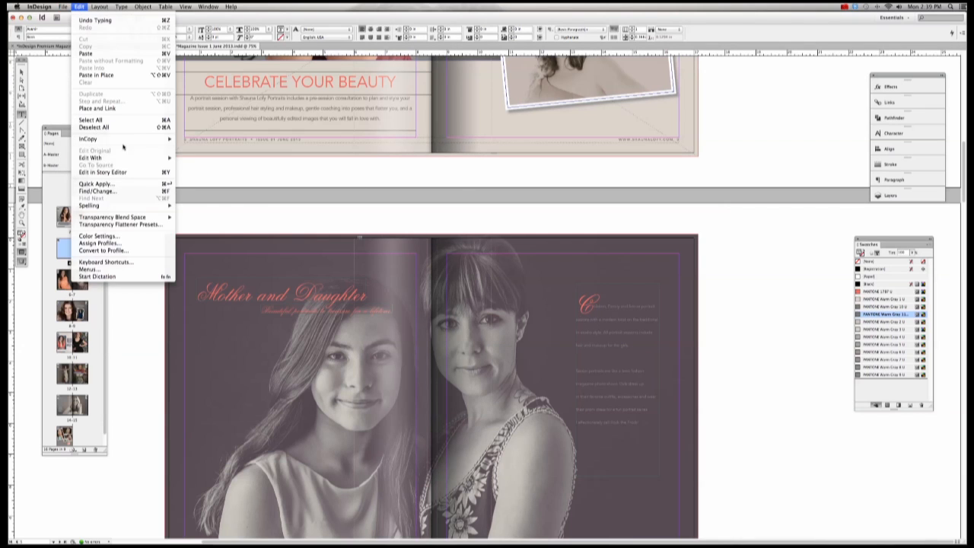
{"action": "mouse_move", "coordinate": [127, 205]}
{"action": "left_click", "coordinate": [204, 205]}
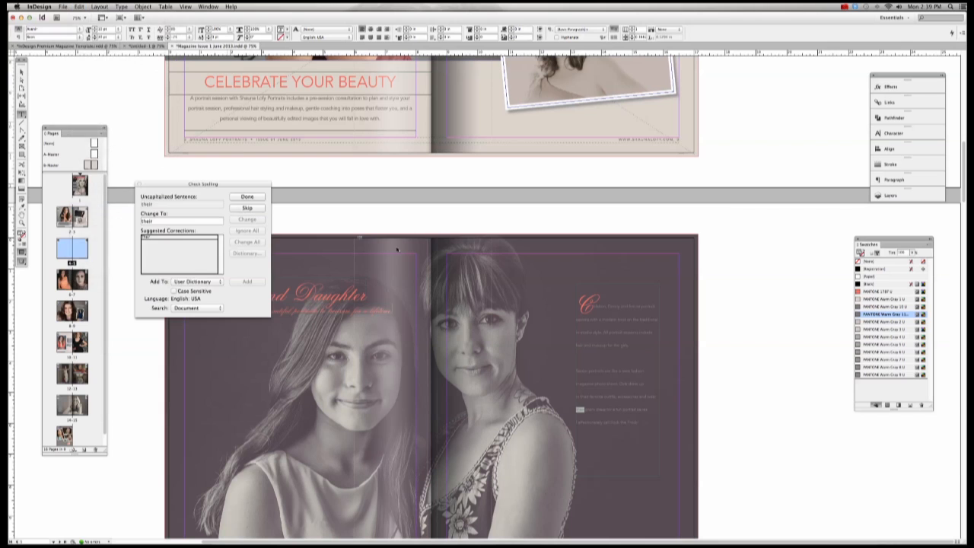
Step: Skip 'their', 'hildren' and the following flagged words through 'sessions'
{"action": "left_click", "coordinate": [244, 208]}
{"action": "left_click", "coordinate": [243, 208]}
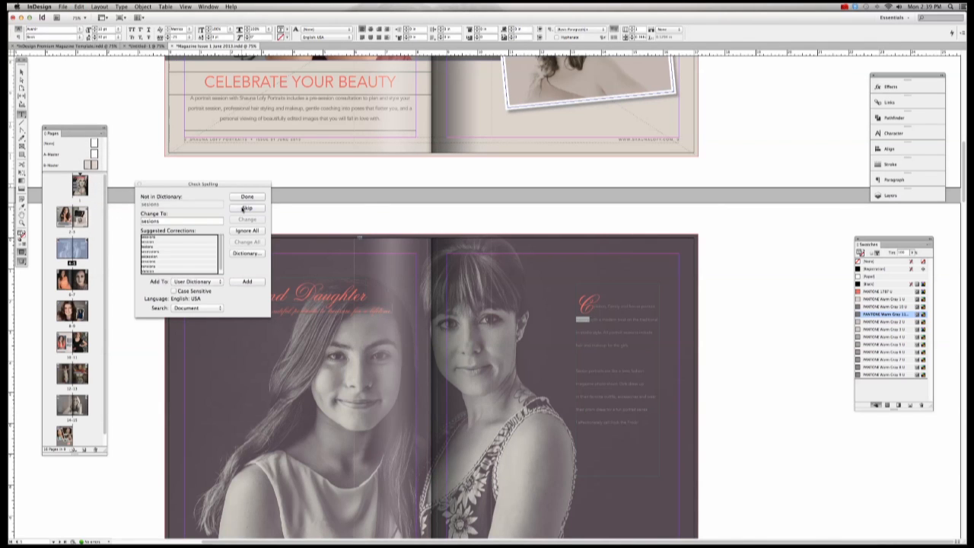
{"action": "left_click", "coordinate": [244, 208]}
{"action": "left_click", "coordinate": [248, 197]}
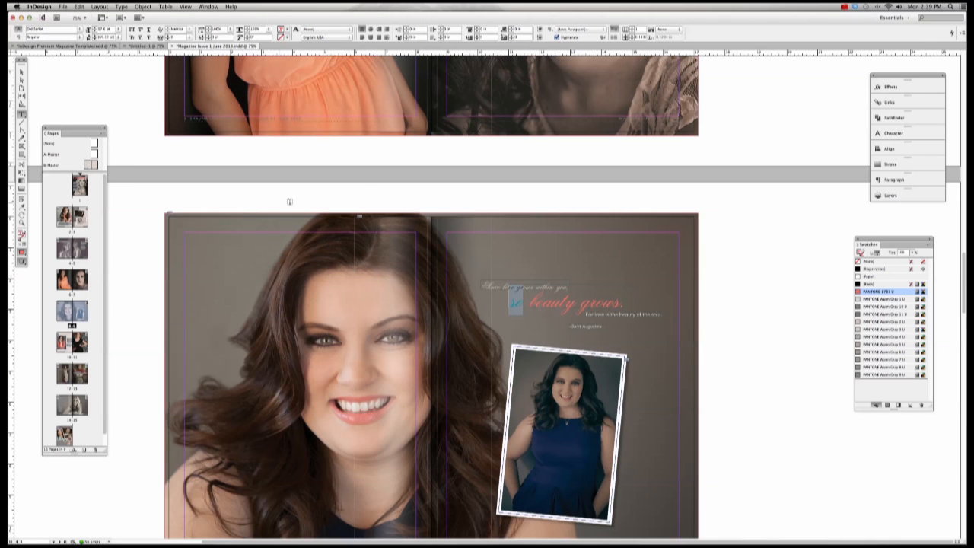
{"action": "scroll", "coordinate": [363, 197], "scroll_direction": "down", "scroll_amount": 3}
{"action": "scroll", "coordinate": [363, 197], "scroll_direction": "down", "scroll_amount": 20}
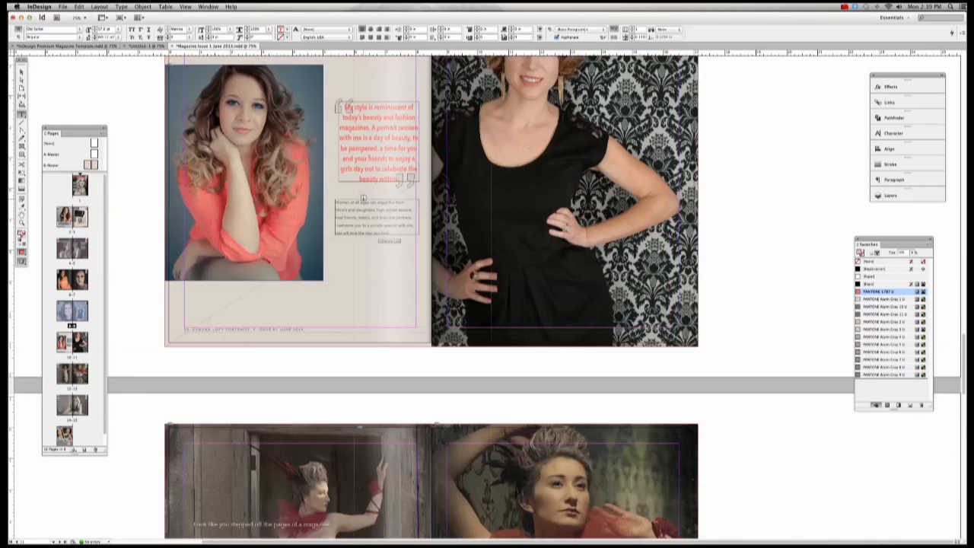
Step: Restart Check Spelling and skip 'so', 'before', 'gallery', 'elebrate', 'showcase' and 'girls'
{"action": "left_click", "coordinate": [79, 6]}
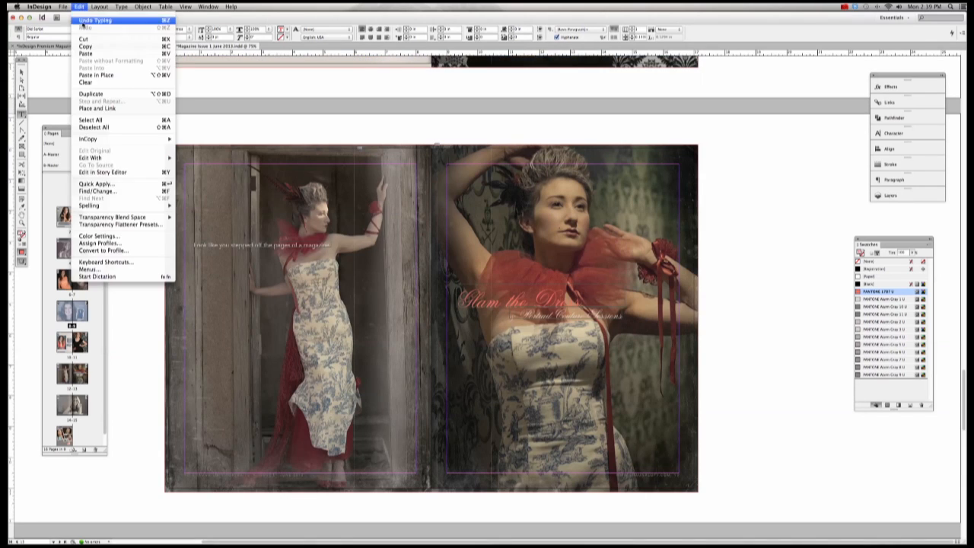
{"action": "mouse_move", "coordinate": [160, 205]}
{"action": "left_click", "coordinate": [200, 205]}
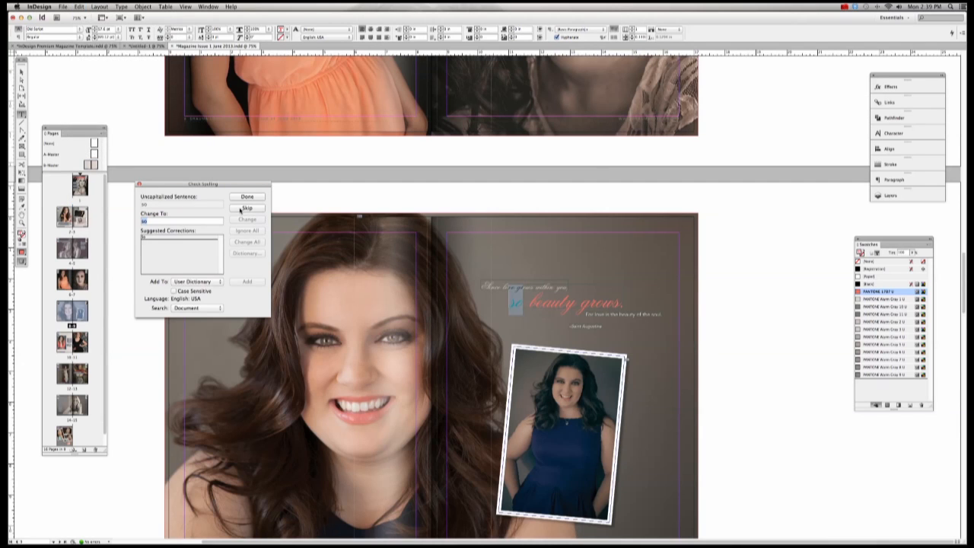
{"action": "left_click", "coordinate": [244, 209]}
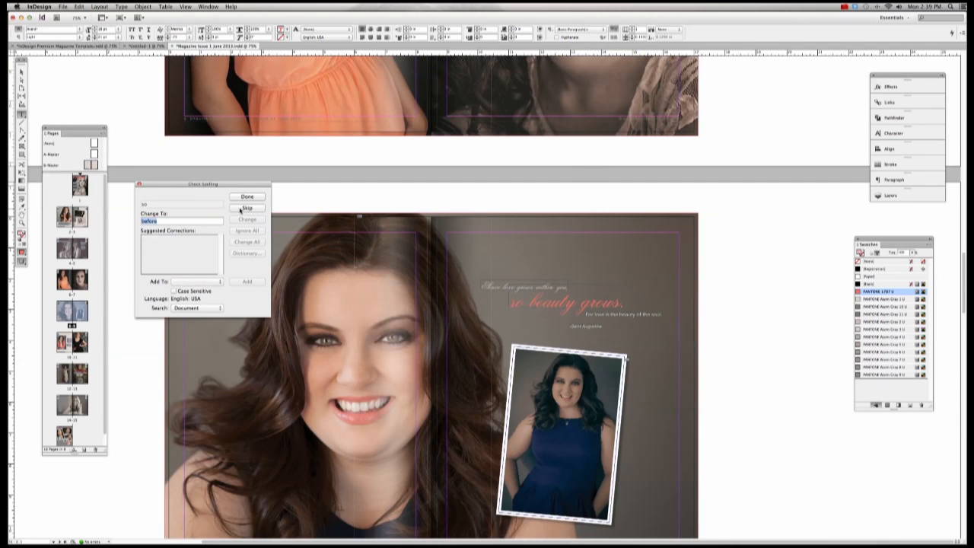
{"action": "left_click", "coordinate": [244, 208]}
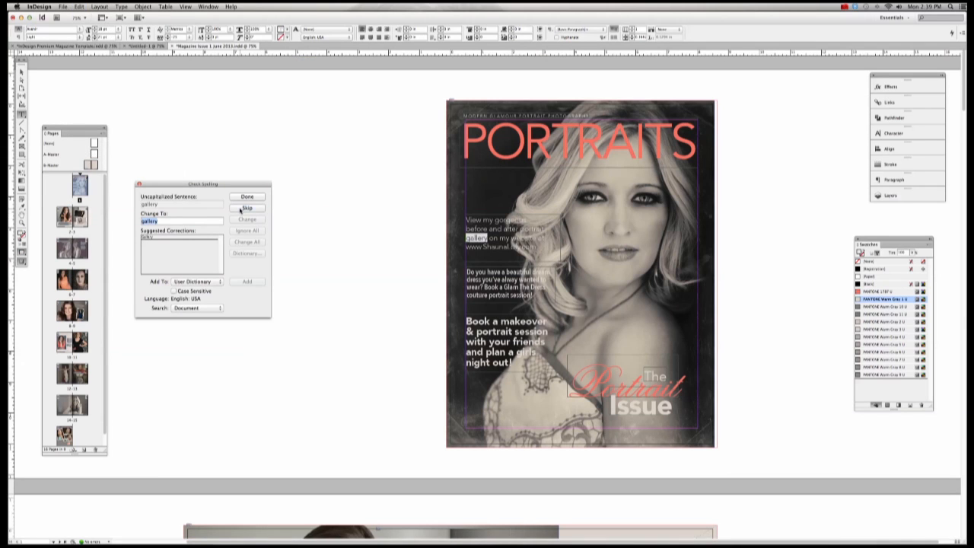
{"action": "left_click", "coordinate": [244, 208]}
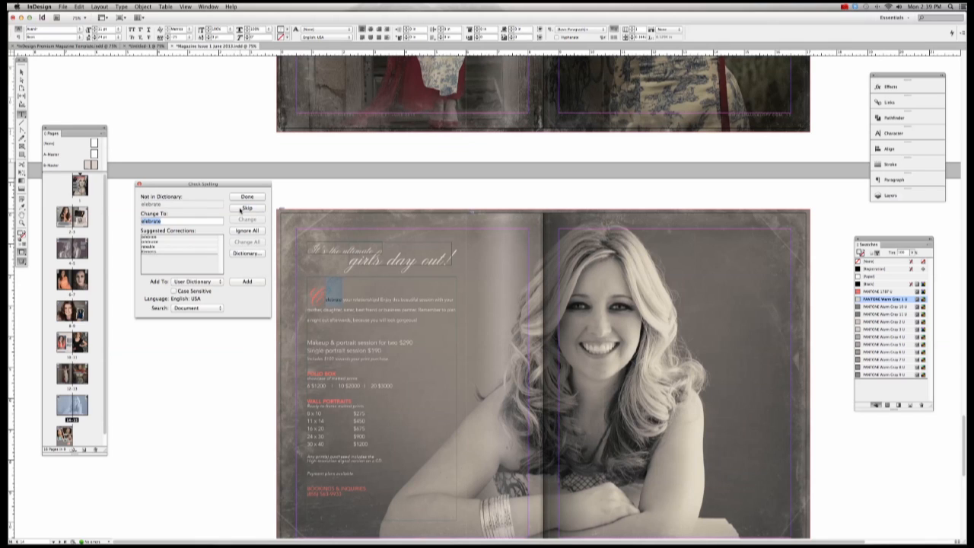
{"action": "left_click", "coordinate": [242, 208]}
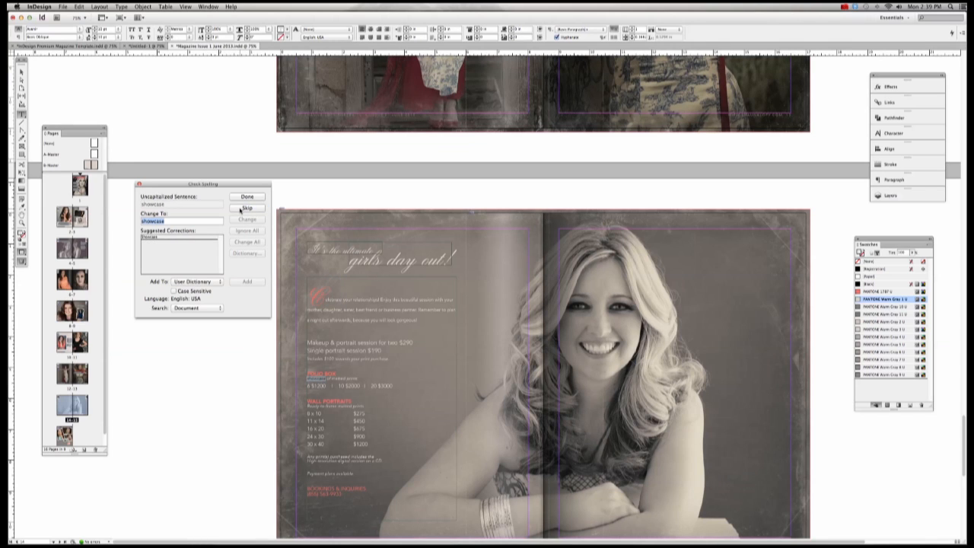
{"action": "left_click", "coordinate": [242, 208]}
{"action": "left_click", "coordinate": [242, 208]}
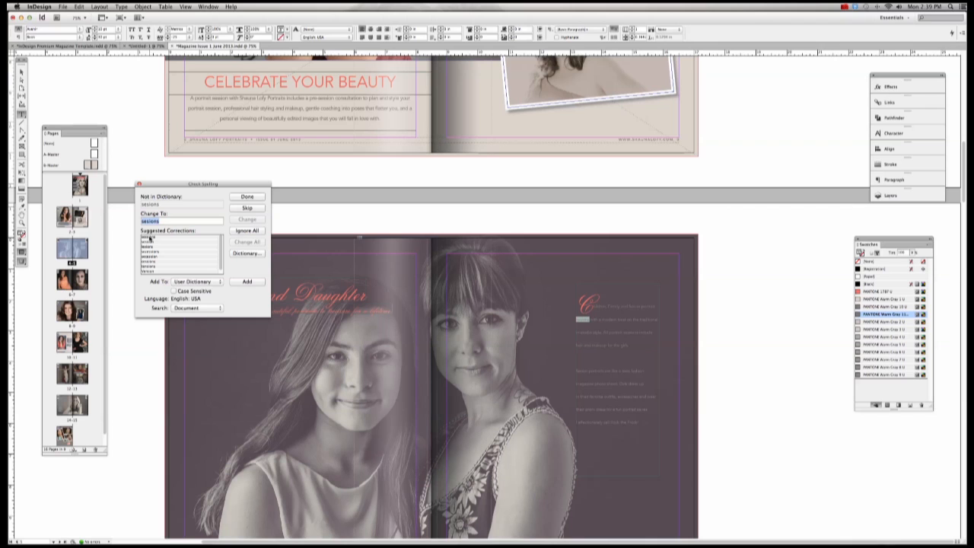
Step: Correct the misspelling to 'sessions', skip 'their', close the checker and deselect the text frame
{"action": "left_click", "coordinate": [150, 238]}
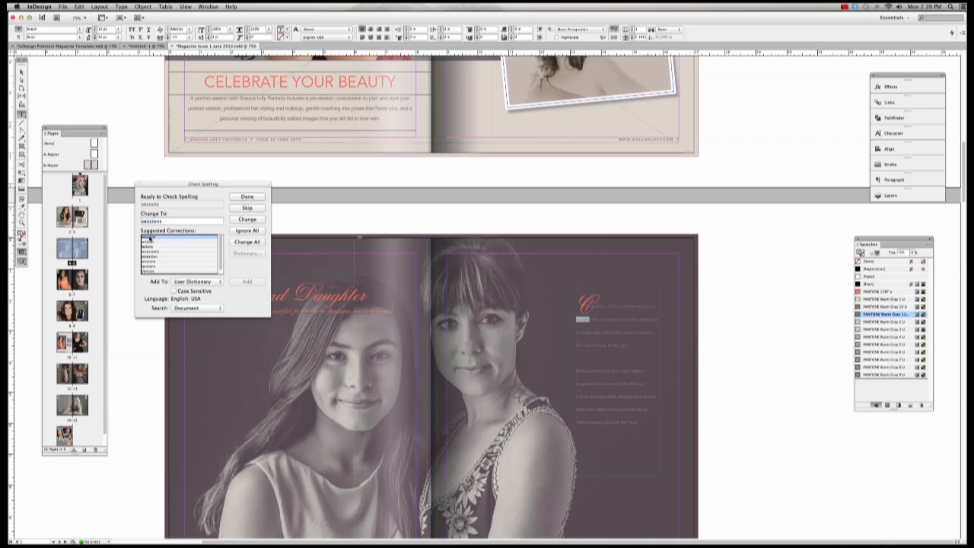
{"action": "left_click", "coordinate": [247, 220]}
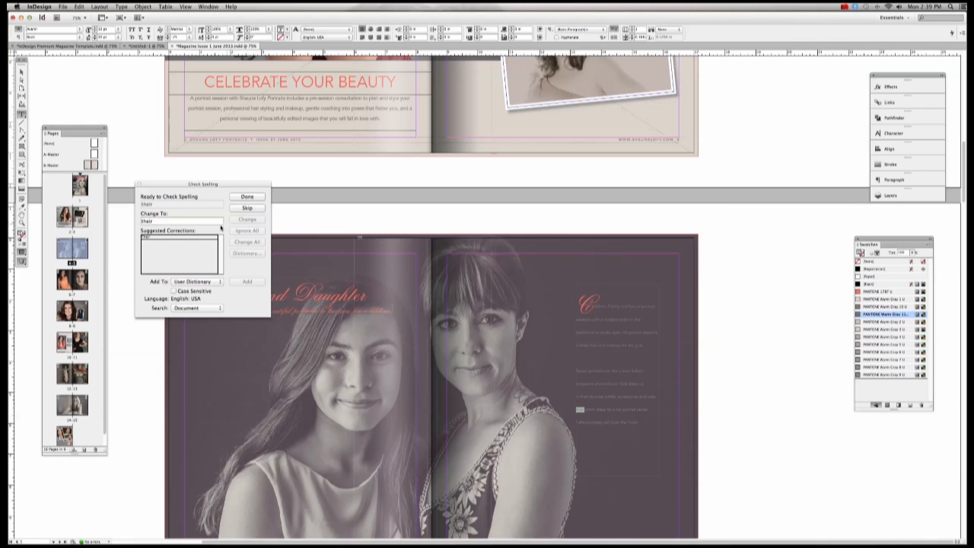
{"action": "left_click", "coordinate": [247, 207]}
{"action": "left_click", "coordinate": [247, 197]}
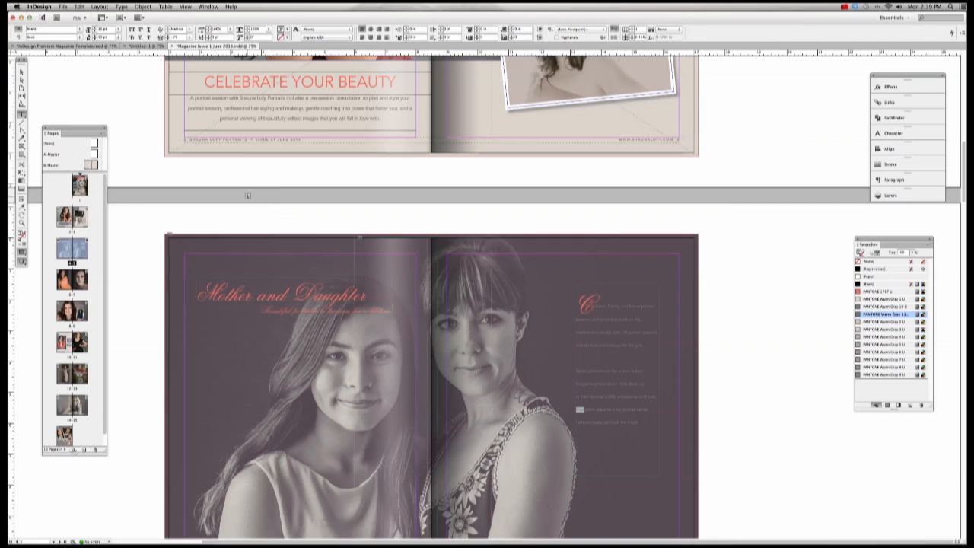
{"action": "left_click", "coordinate": [21, 70]}
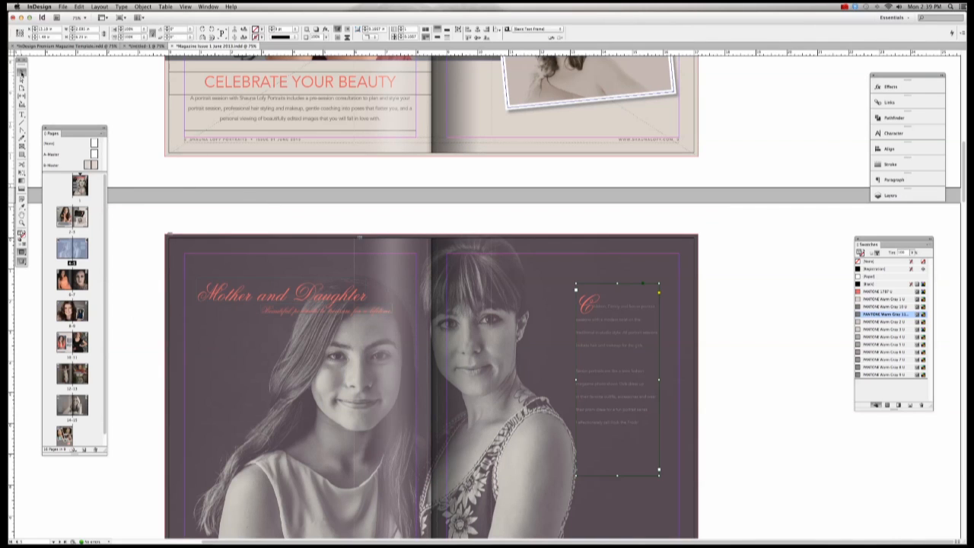
{"action": "left_click", "coordinate": [118, 104]}
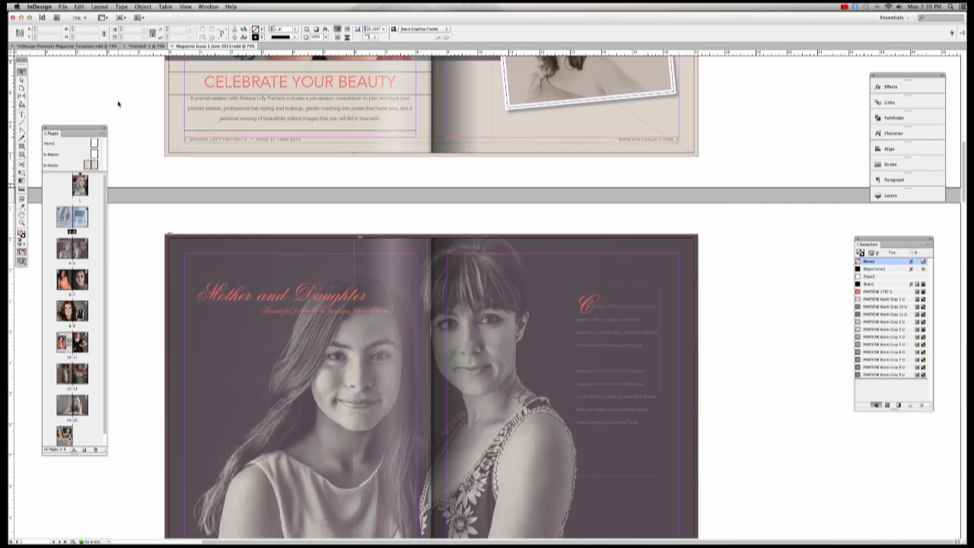
{"action": "scroll", "coordinate": [147, 98], "scroll_direction": "up", "scroll_amount": 10}
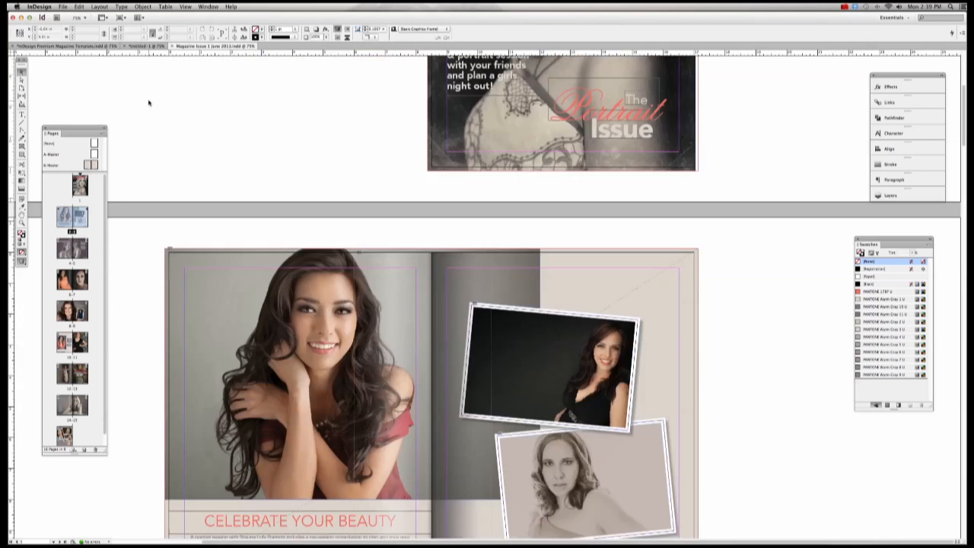
Step: Export an Adobe PDF (Print) file named 'Magazine Issue 1 June 2013-SPREAD'
{"action": "left_click", "coordinate": [63, 6]}
{"action": "left_click", "coordinate": [80, 137]}
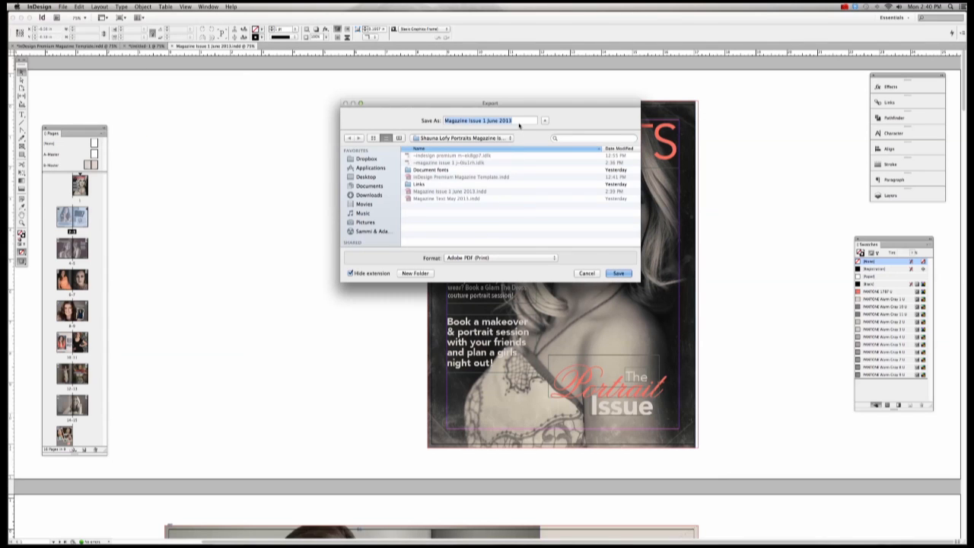
{"action": "left_click", "coordinate": [517, 121]}
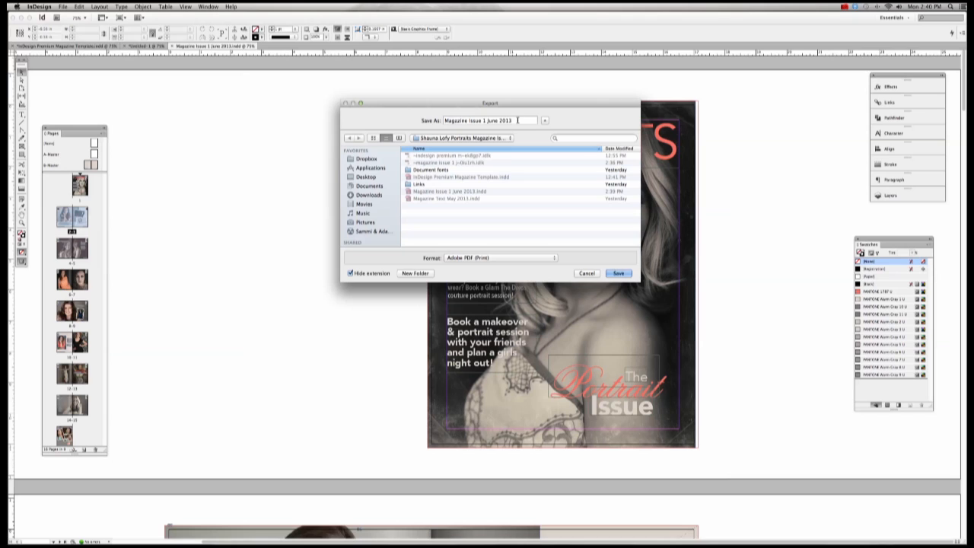
{"action": "type", "text": "-SPREAD"}
{"action": "left_click", "coordinate": [515, 260]}
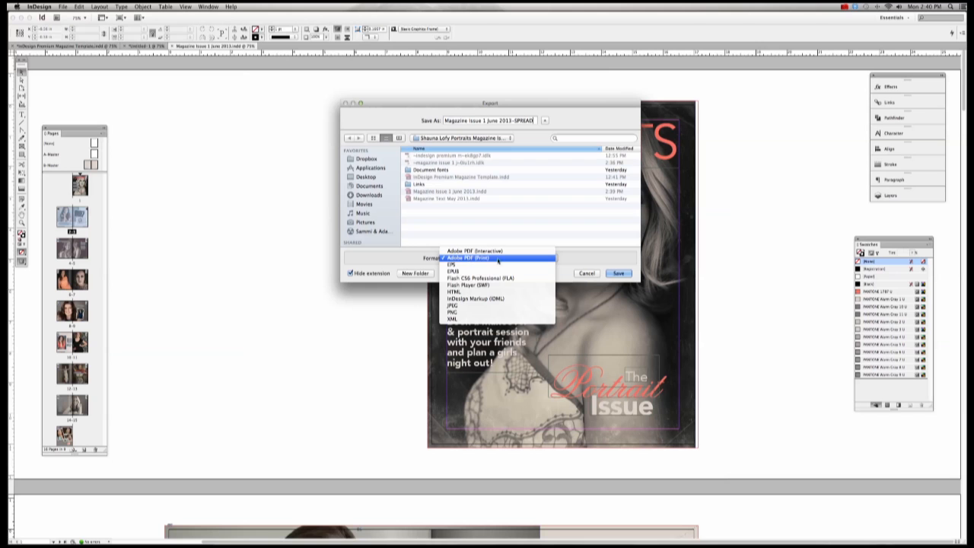
{"action": "left_click", "coordinate": [526, 260]}
{"action": "left_click", "coordinate": [618, 274]}
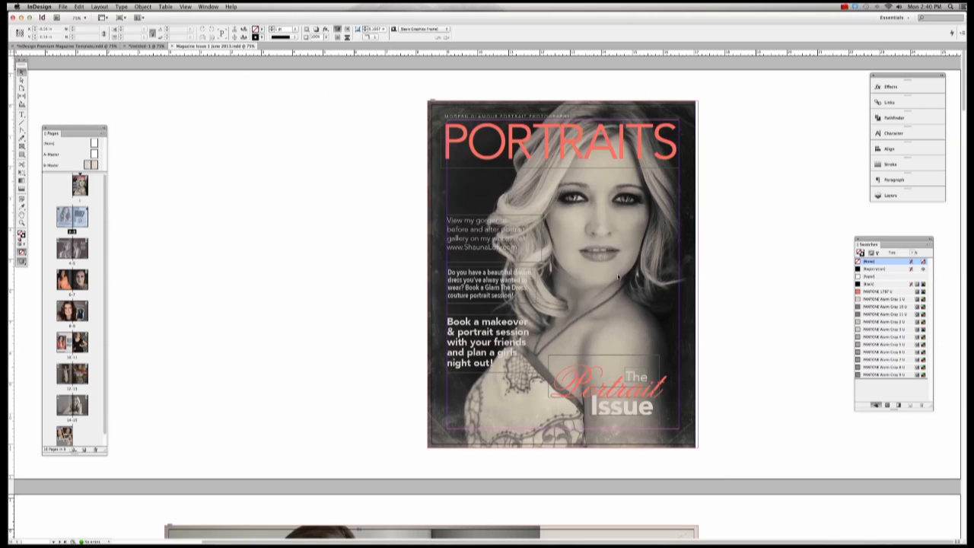
Step: Export all pages as spreads and keep bicubic downsampling for monochrome images
{"action": "left_click_drag", "start_coordinate": [546, 160], "coordinate": [372, 148]}
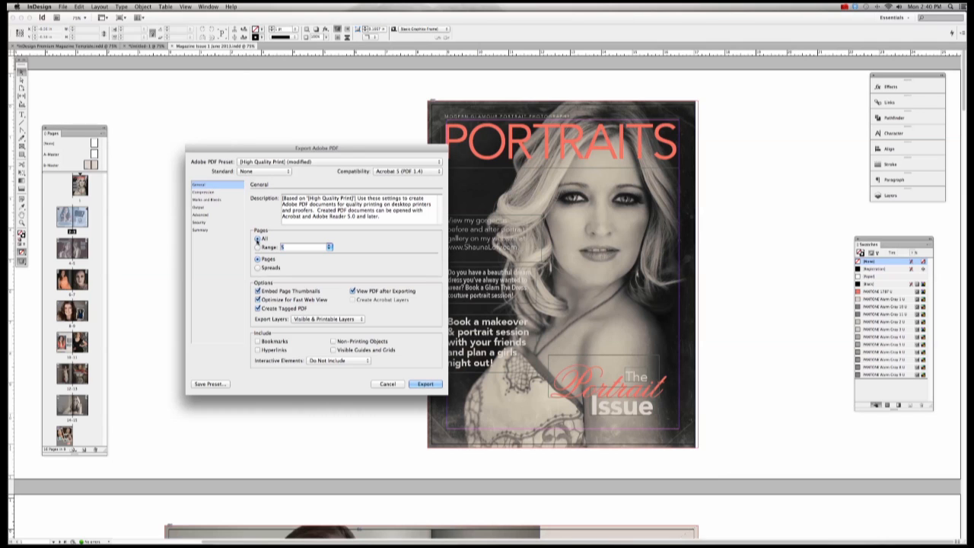
{"action": "left_click", "coordinate": [259, 247]}
{"action": "left_click", "coordinate": [258, 238]}
{"action": "left_click", "coordinate": [258, 268]}
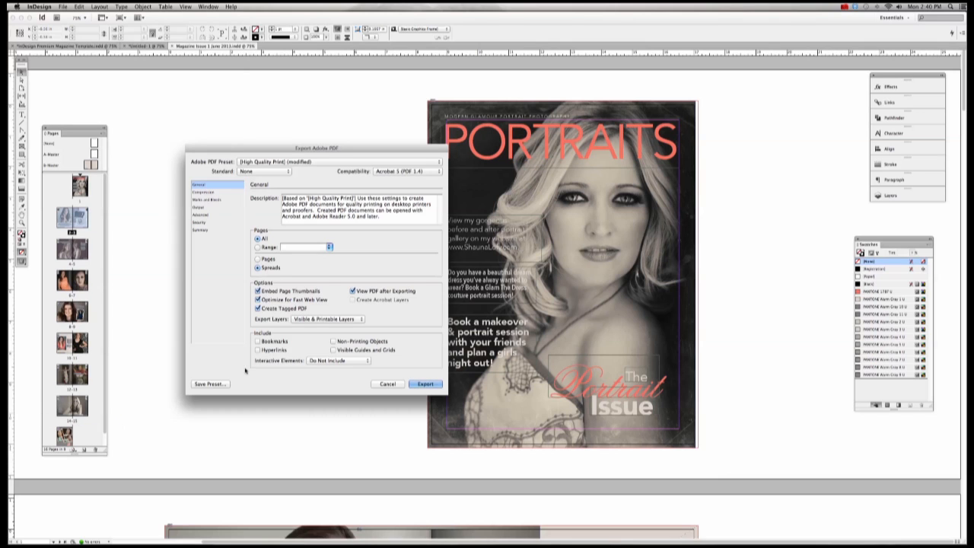
{"action": "left_click", "coordinate": [204, 191]}
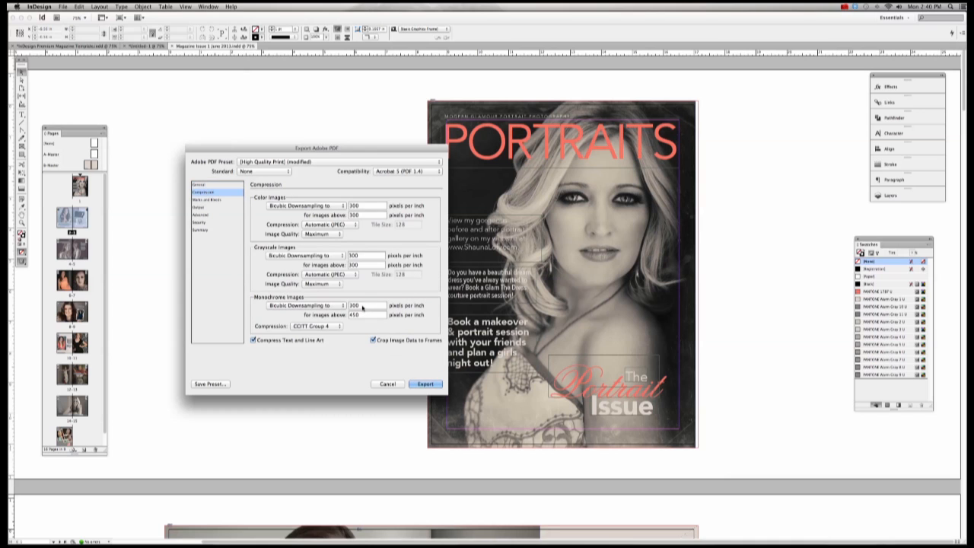
{"action": "left_click", "coordinate": [317, 305]}
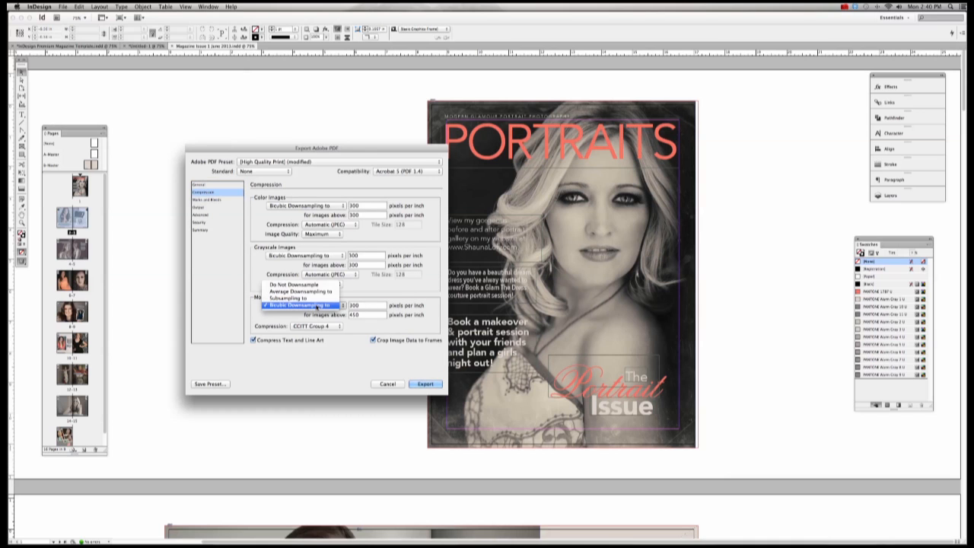
{"action": "left_click", "coordinate": [317, 305]}
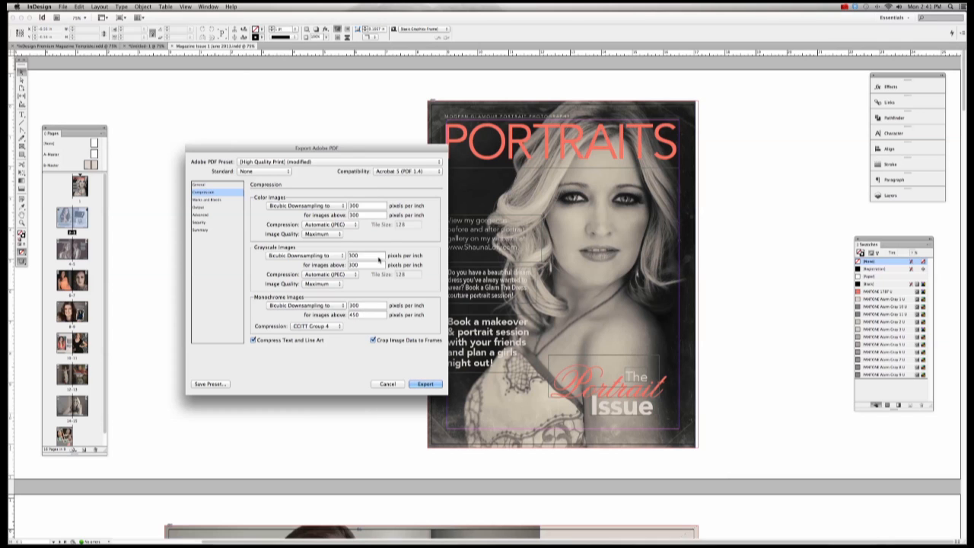
Step: Set PDF compatibility to Acrobat 4 (PDF 1.3) and show the Marks and Bleeds settings
{"action": "left_click", "coordinate": [423, 172]}
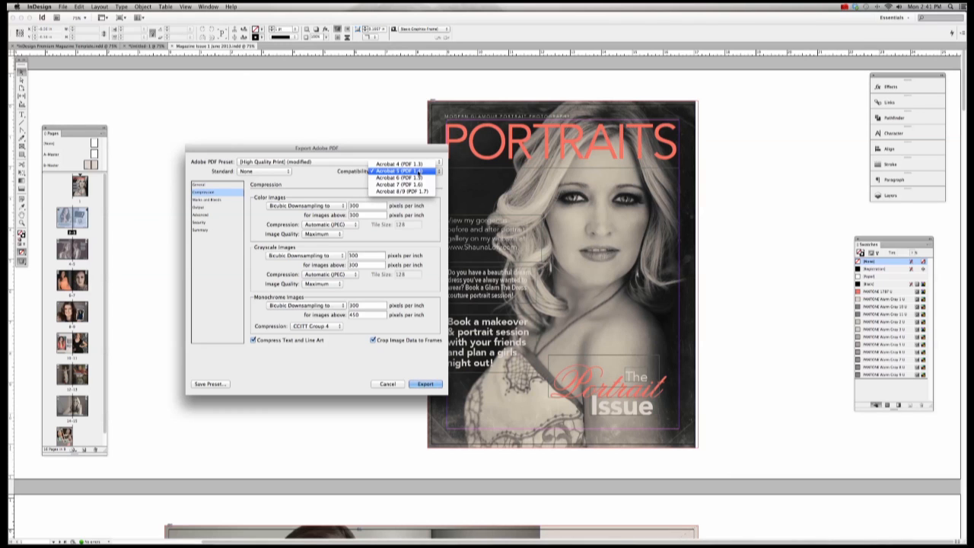
{"action": "left_click", "coordinate": [417, 165]}
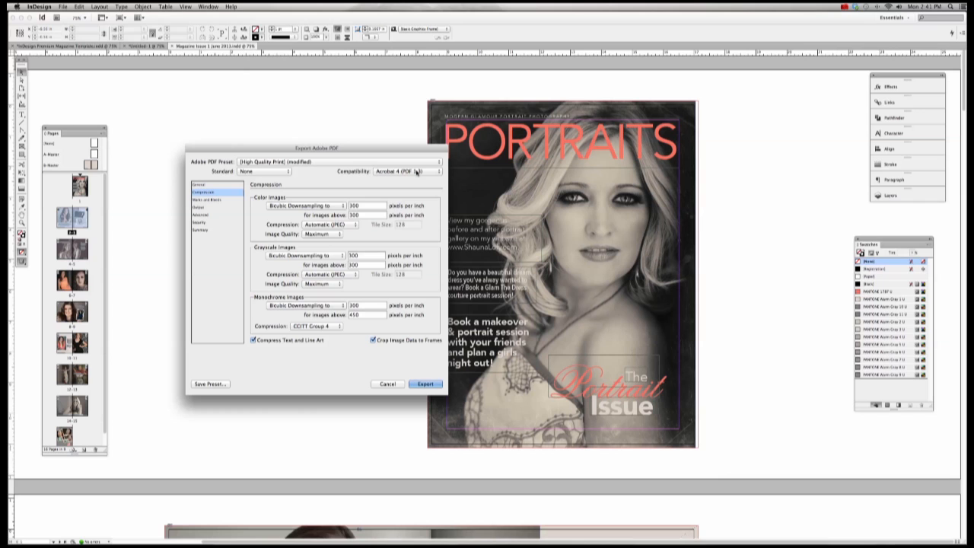
{"action": "left_click", "coordinate": [417, 172]}
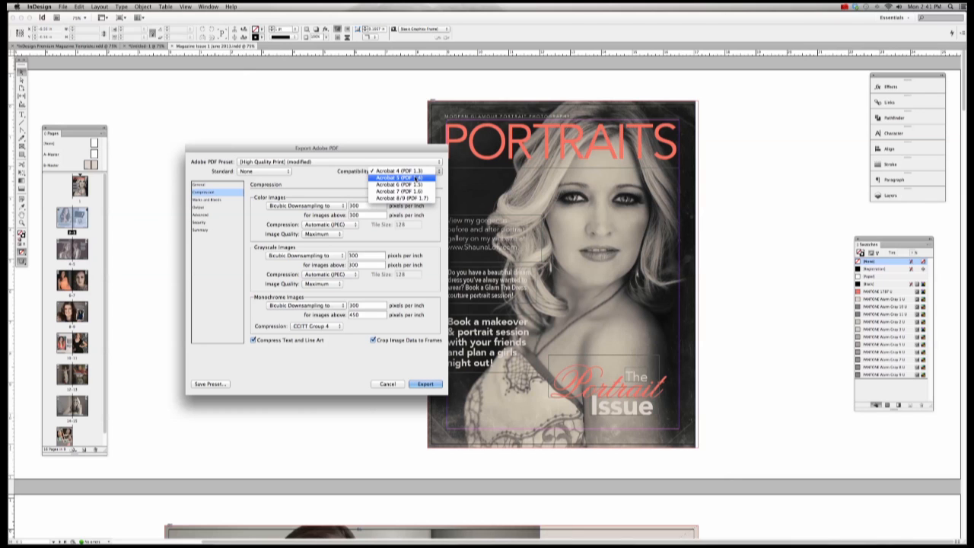
{"action": "left_click", "coordinate": [417, 180]}
{"action": "left_click", "coordinate": [418, 172]}
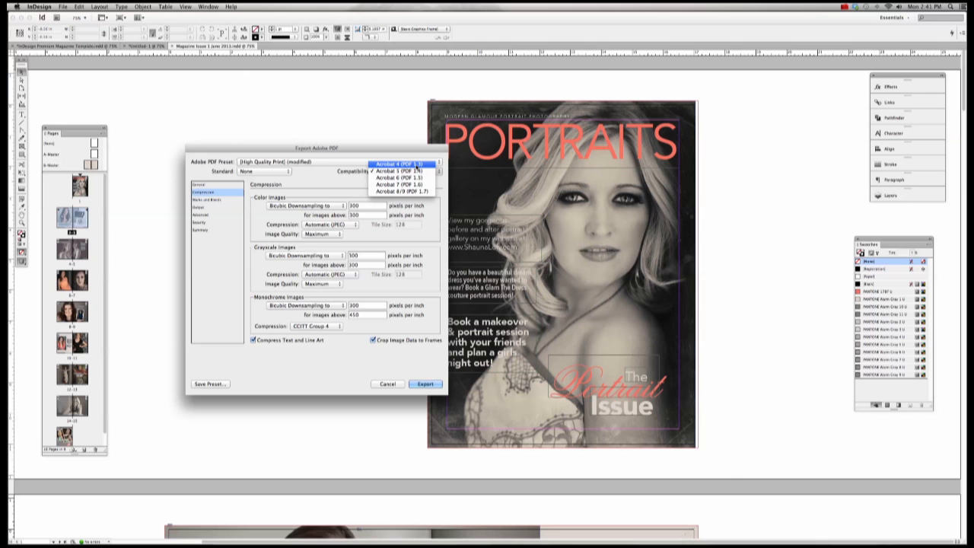
{"action": "left_click", "coordinate": [418, 166]}
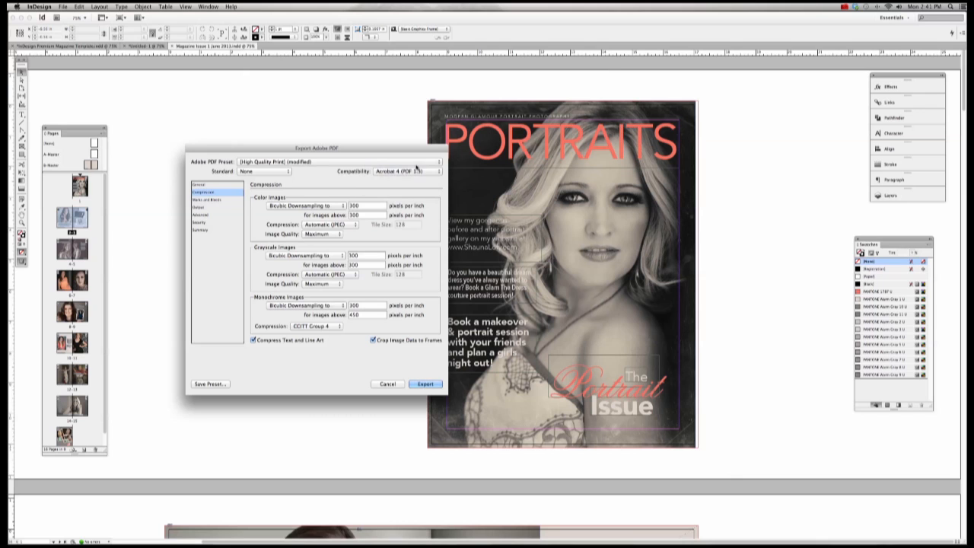
{"action": "left_click", "coordinate": [198, 200]}
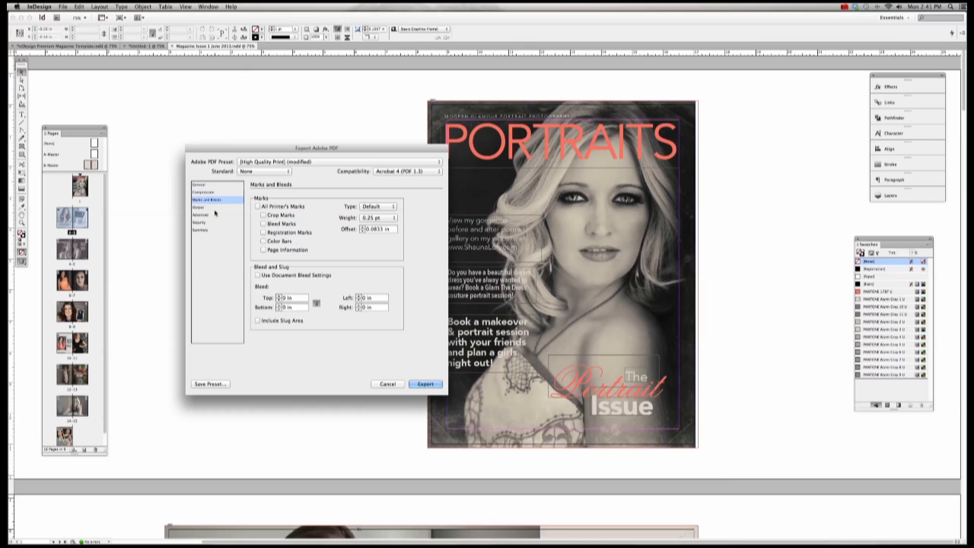
Step: Turn on all printer's marks and the document bleed, and accept the Ink Manager settings
{"action": "left_click", "coordinate": [259, 206]}
{"action": "left_click", "coordinate": [258, 275]}
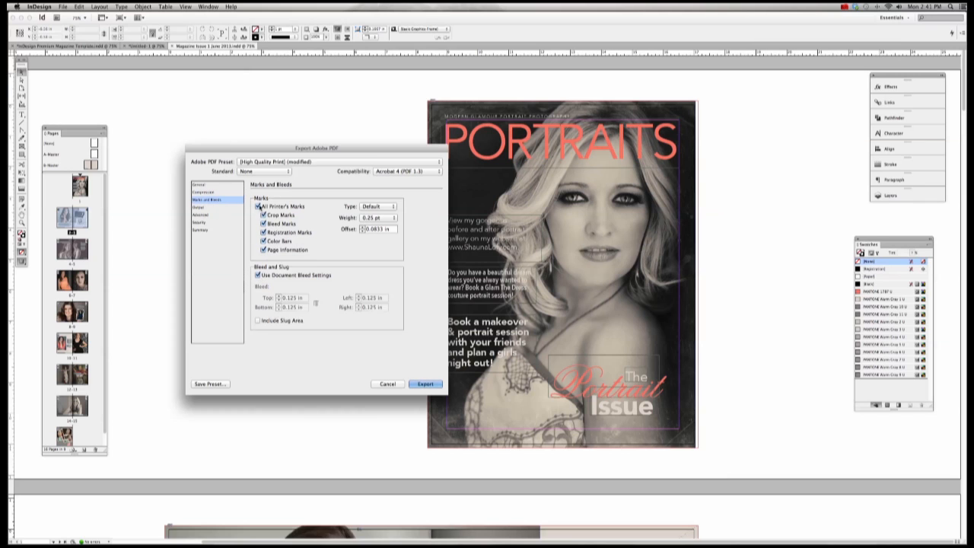
{"action": "left_click", "coordinate": [199, 207]}
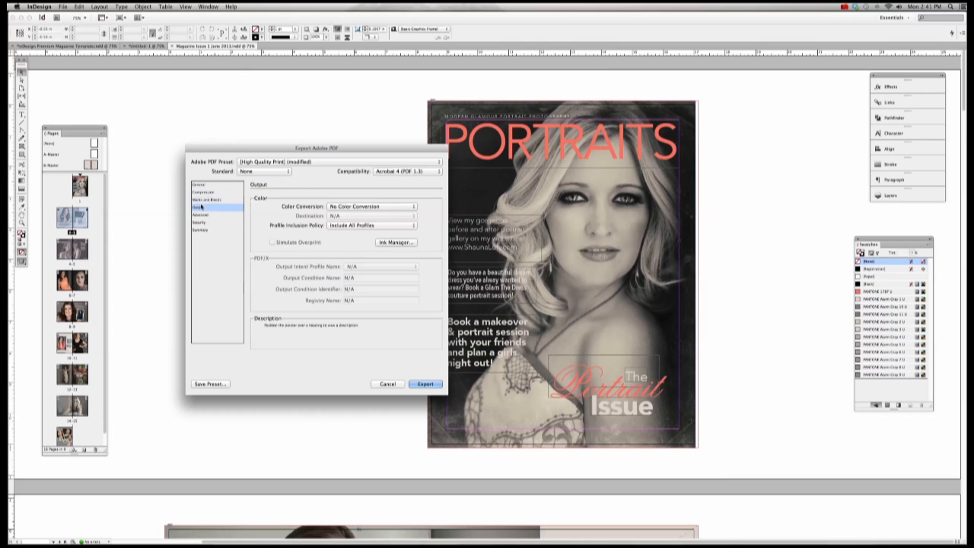
{"action": "left_click", "coordinate": [411, 243]}
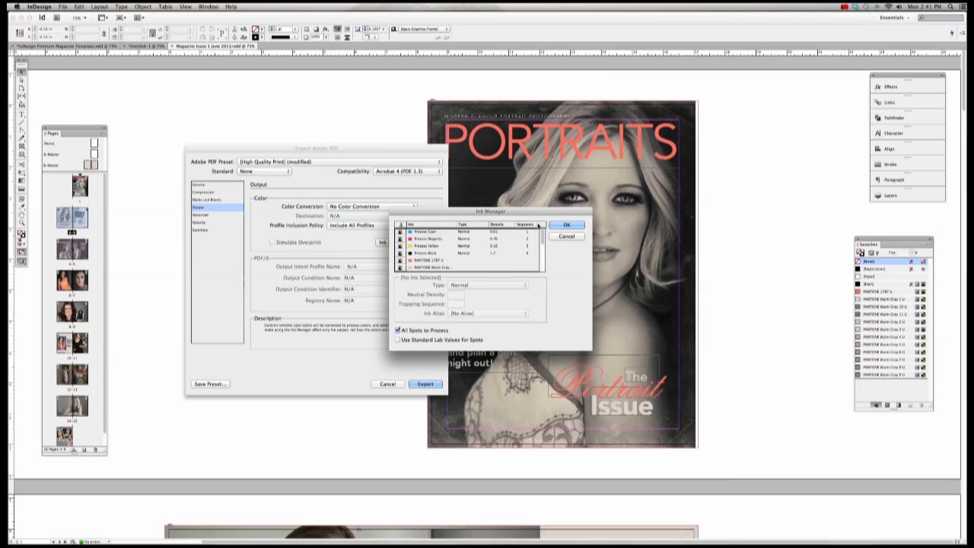
{"action": "left_click", "coordinate": [567, 225]}
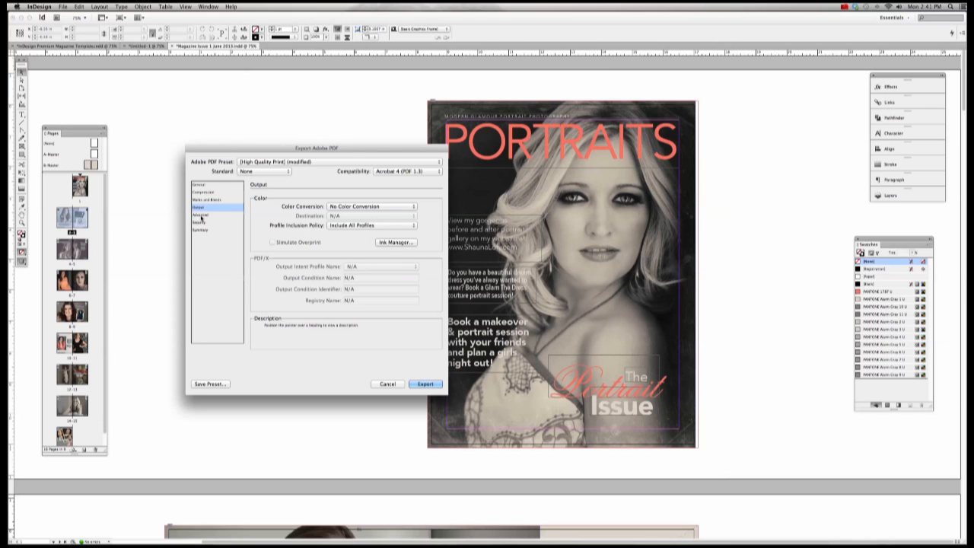
Step: Review the Advanced and Summary export settings, then run the PDF export
{"action": "left_click", "coordinate": [200, 214]}
{"action": "left_click", "coordinate": [200, 229]}
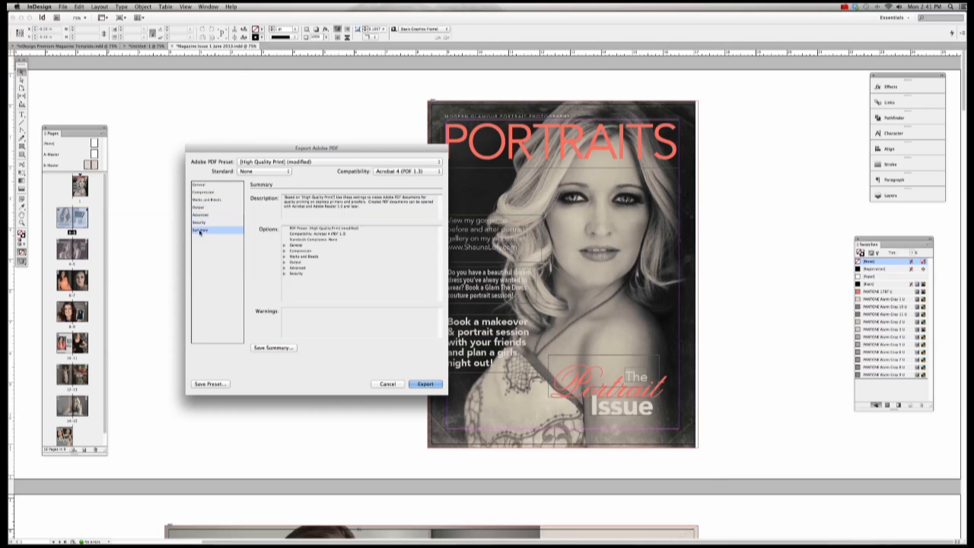
{"action": "left_click", "coordinate": [201, 185]}
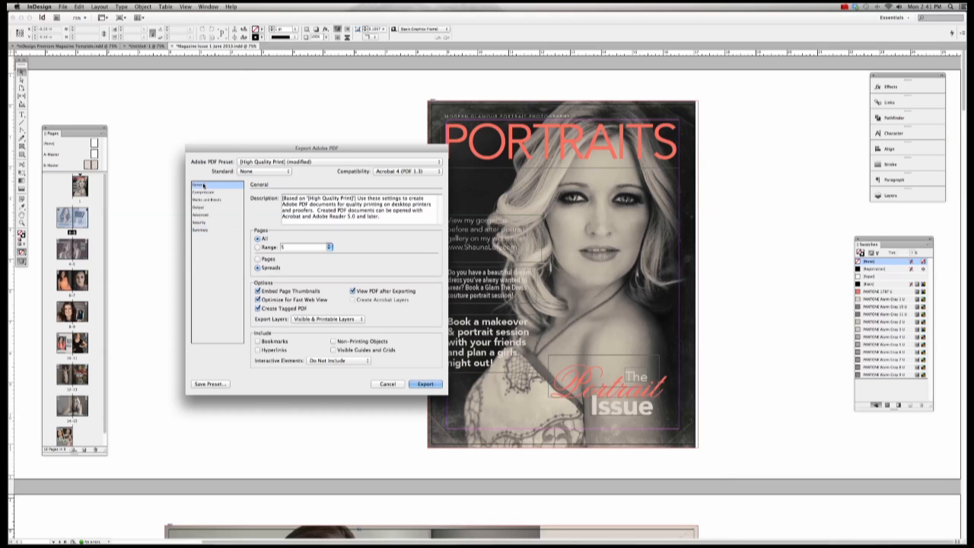
{"action": "left_click", "coordinate": [424, 384]}
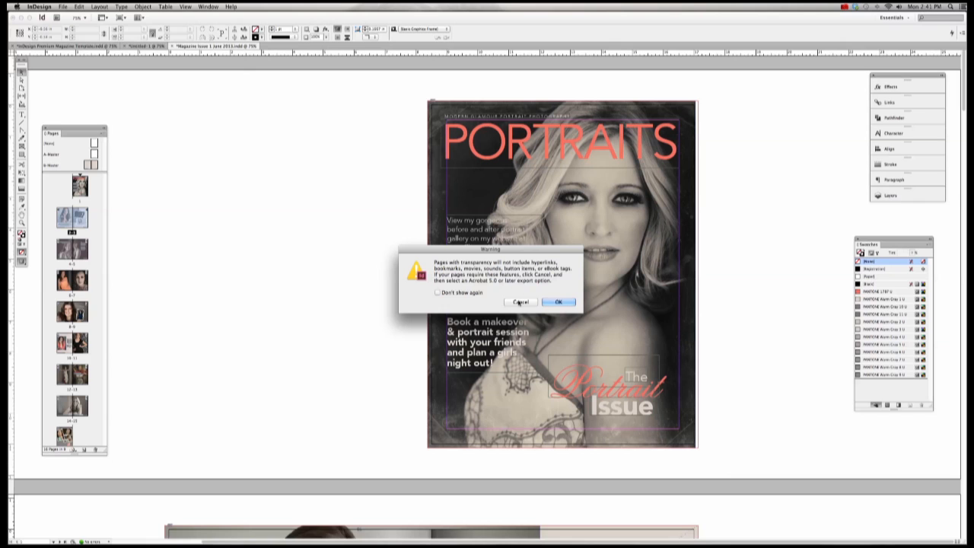
Step: Cancel the transparency warning and restart the export as 'Magazine Issue 1 June 2013-SPREAD'
{"action": "left_click", "coordinate": [520, 303]}
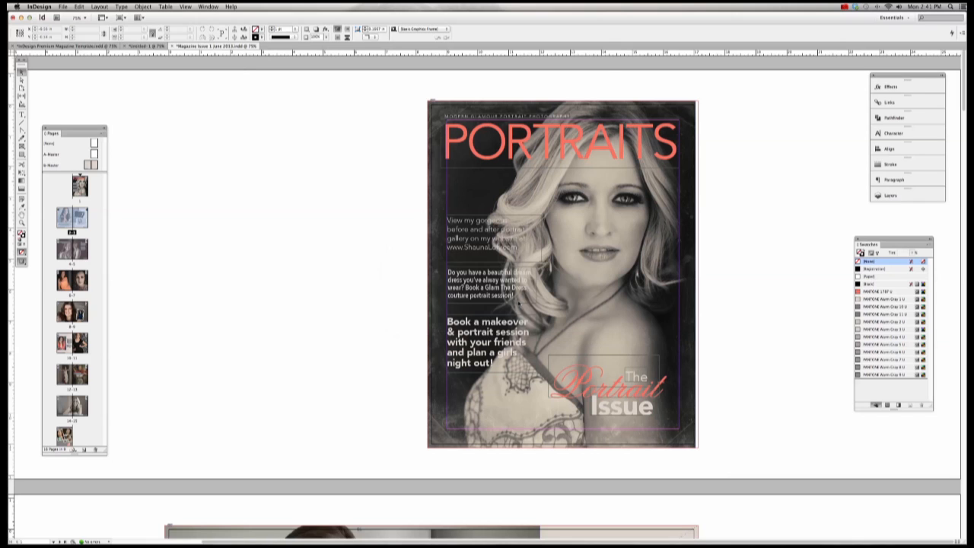
{"action": "left_click", "coordinate": [63, 7]}
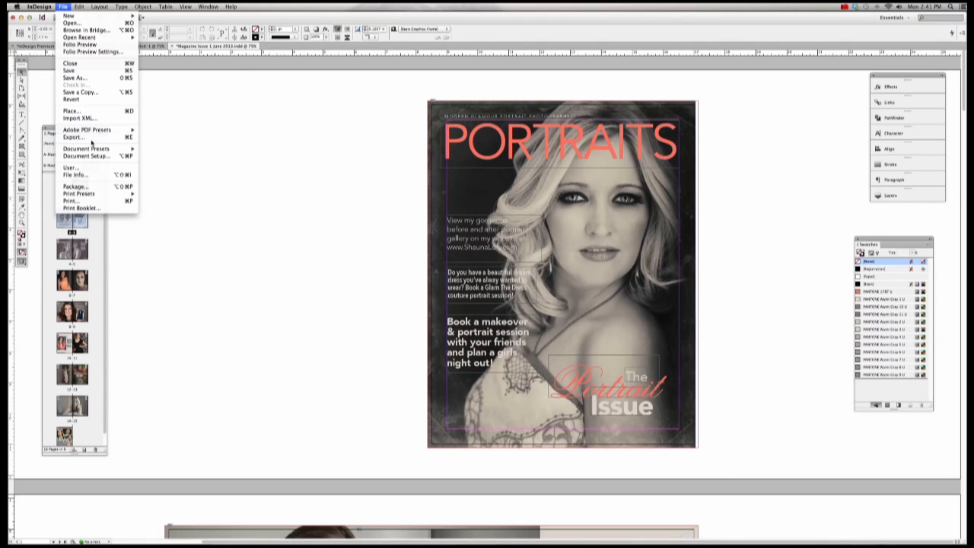
{"action": "left_click", "coordinate": [94, 138]}
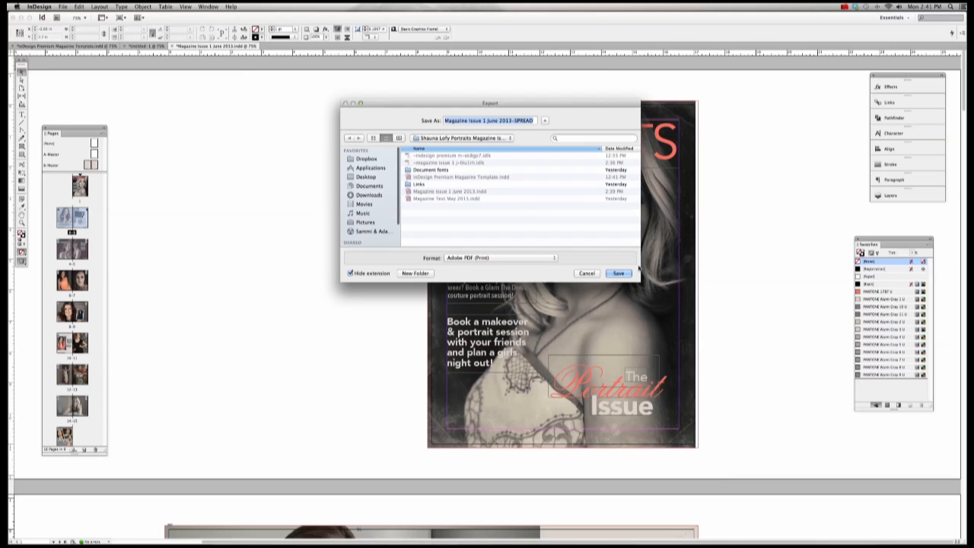
{"action": "left_click", "coordinate": [619, 274]}
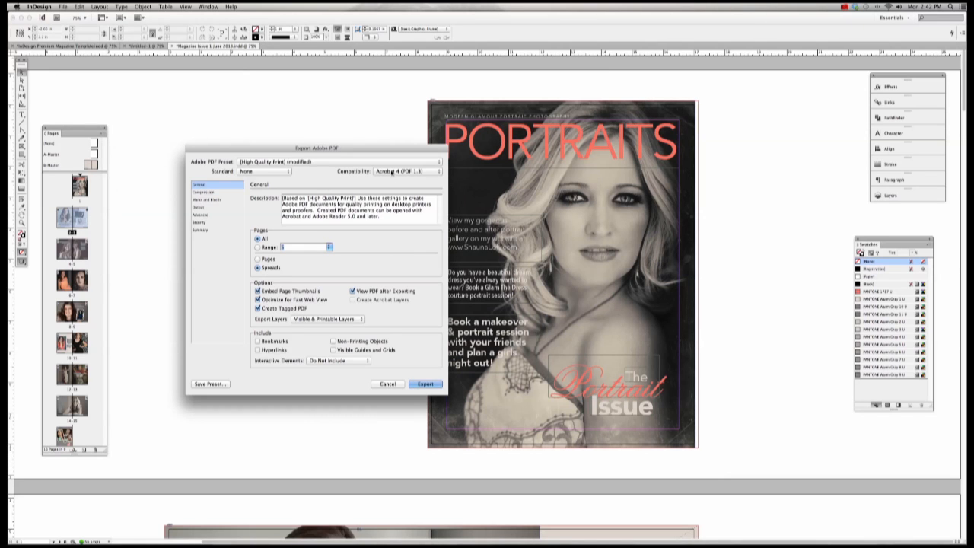
Step: Set compatibility to Acrobat 5 (PDF 1.4), review the settings, and export the spreads PDF
{"action": "left_click", "coordinate": [393, 174]}
{"action": "left_click", "coordinate": [393, 178]}
{"action": "left_click", "coordinate": [207, 194]}
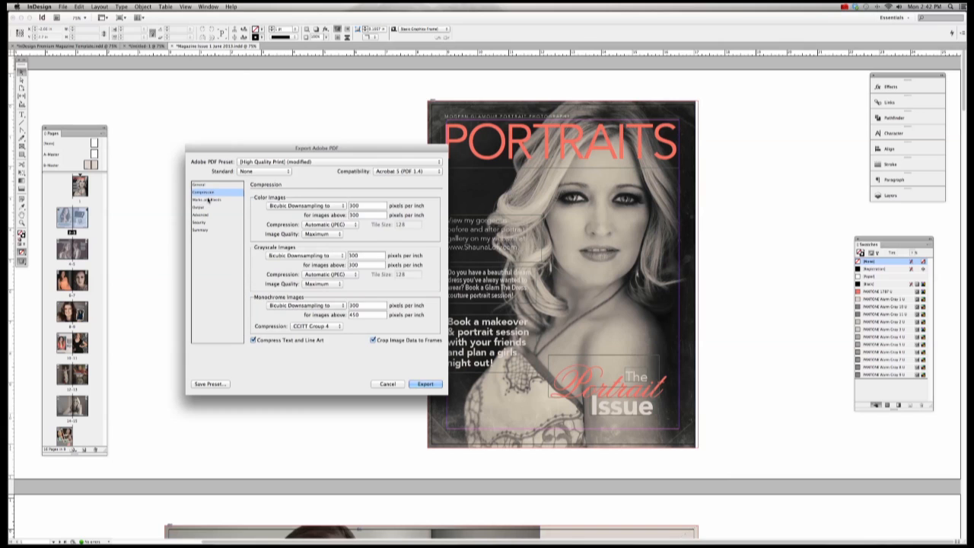
{"action": "left_click", "coordinate": [208, 199]}
{"action": "left_click", "coordinate": [199, 185]}
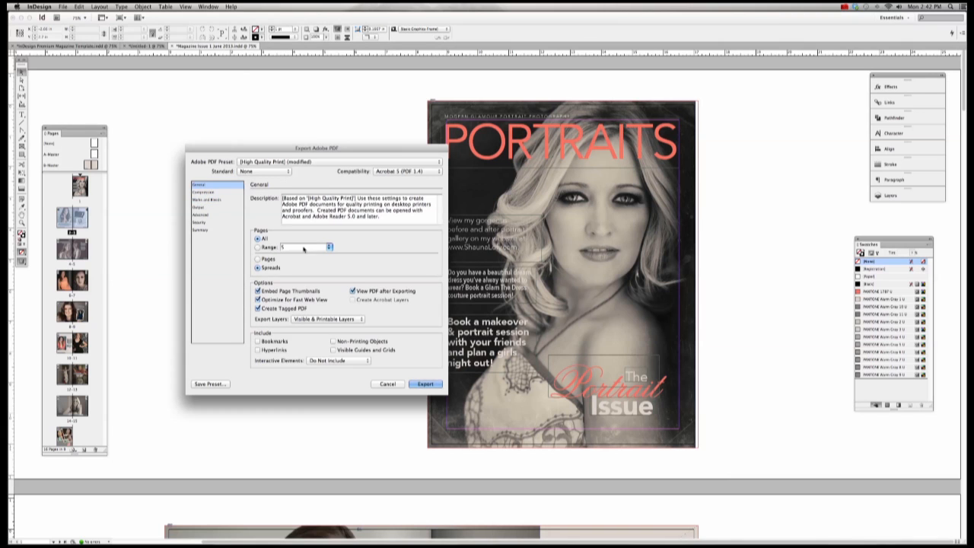
{"action": "left_click", "coordinate": [425, 383]}
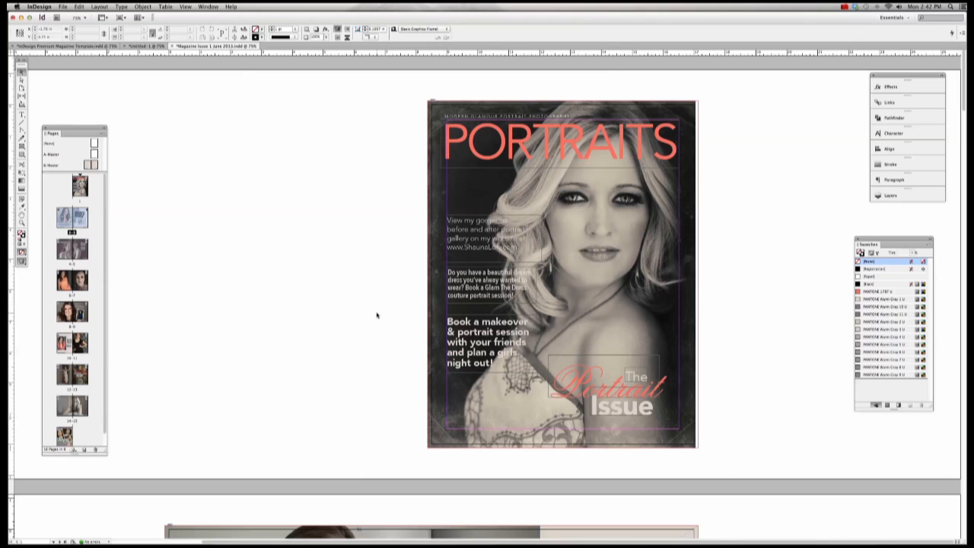
{"action": "mouse_move", "coordinate": [352, 532]}
Step: From page 1, export an Adobe PDF (Print) renamed 'Magazine Issue 1 June 2013-ISSUU'
{"action": "left_click", "coordinate": [181, 142]}
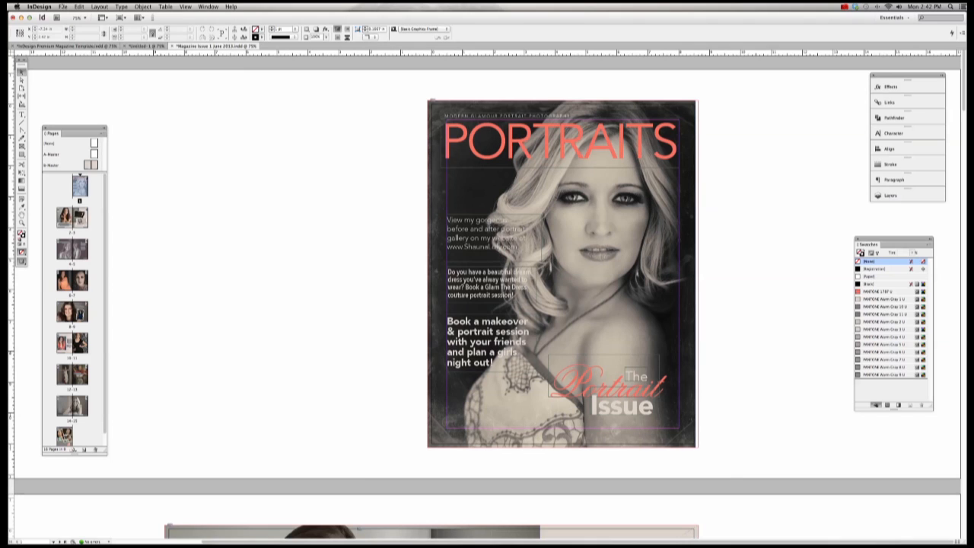
{"action": "left_click", "coordinate": [63, 7]}
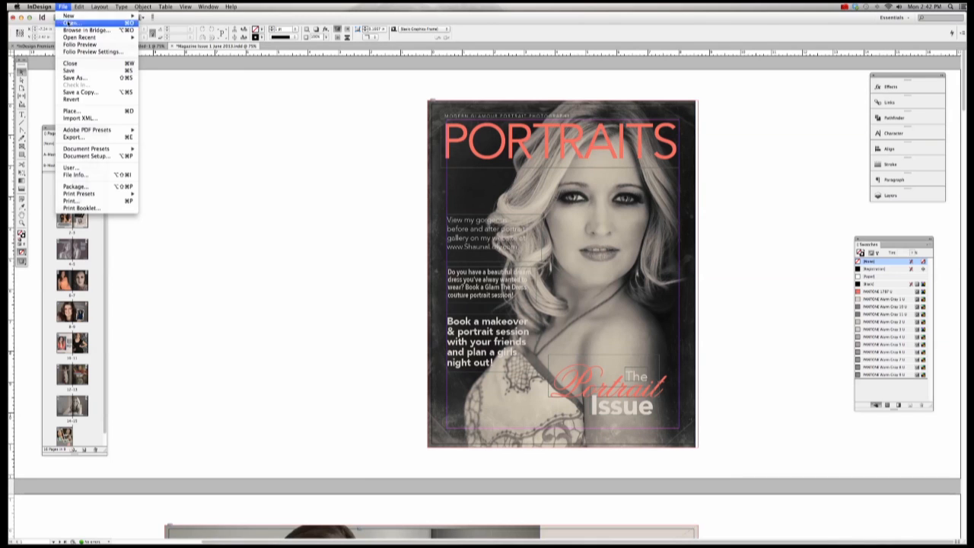
{"action": "left_click", "coordinate": [74, 138]}
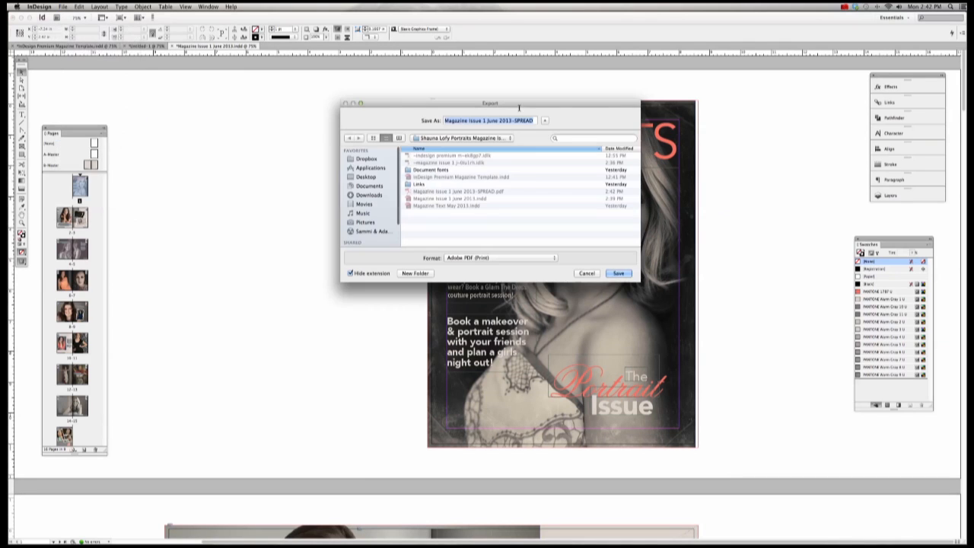
{"action": "left_click", "coordinate": [536, 120]}
{"action": "left_click_drag", "start_coordinate": [536, 120], "coordinate": [514, 120]}
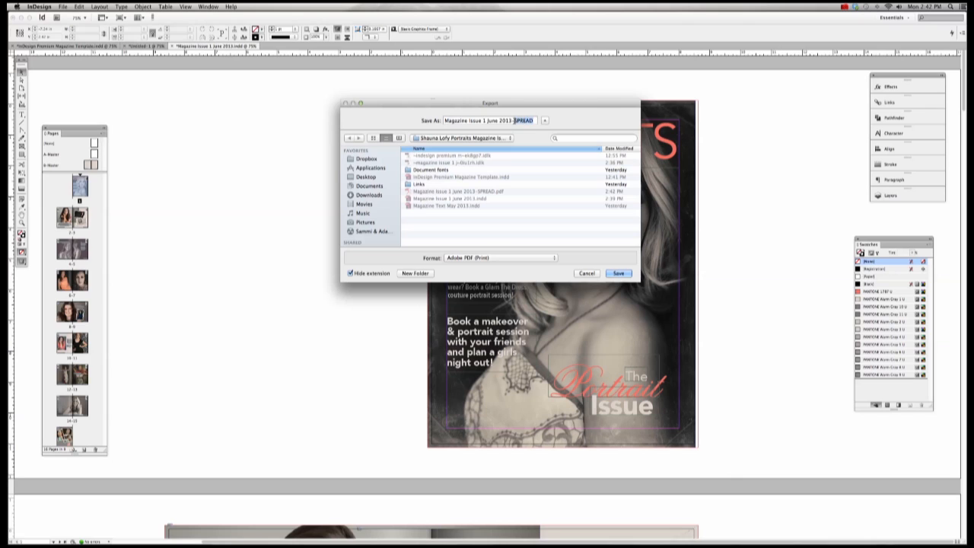
{"action": "type", "text": "ISSUU"}
{"action": "left_click", "coordinate": [537, 259]}
{"action": "left_click", "coordinate": [538, 257]}
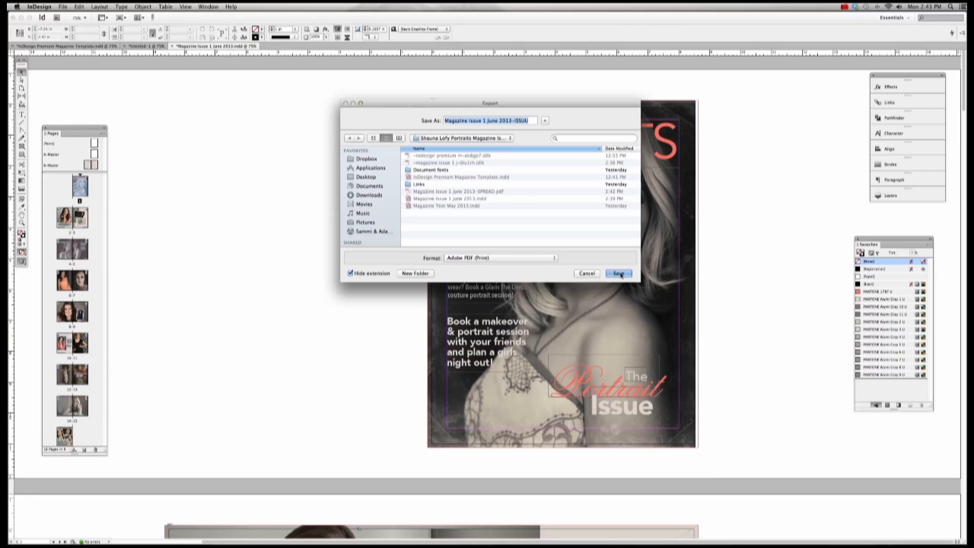
{"action": "left_click", "coordinate": [620, 273]}
{"action": "key", "text": "Return"}
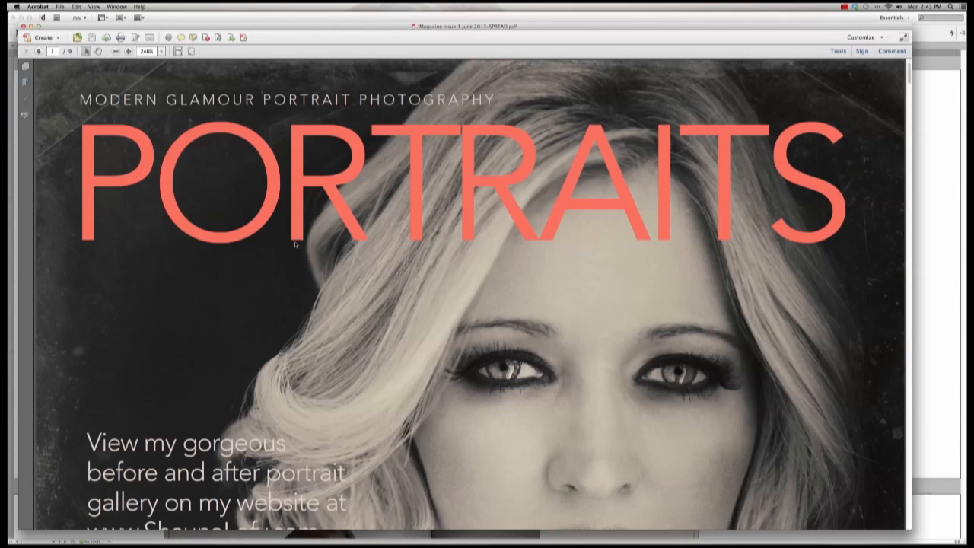
Step: Fit the whole exported cover page in the Acrobat window
{"action": "key", "text": "super+0"}
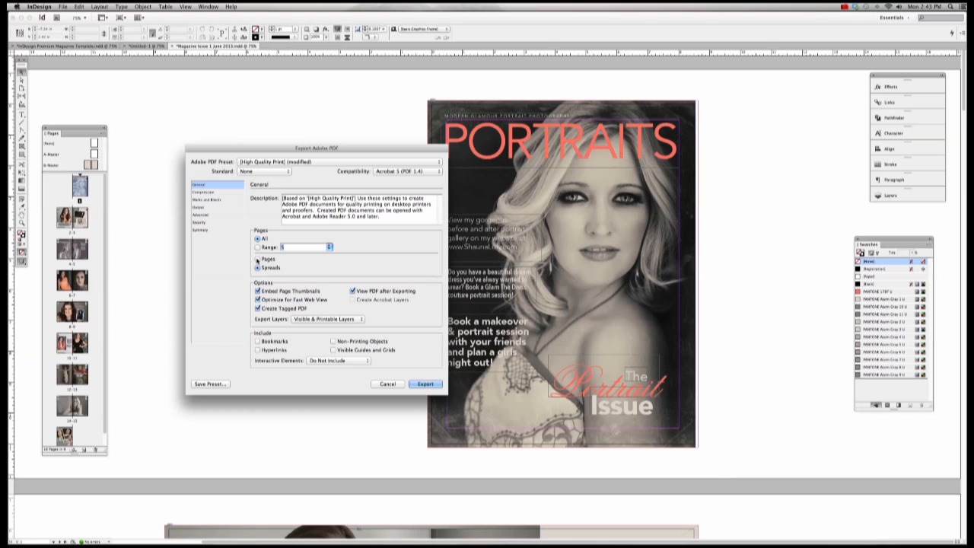
Step: Set the ISSUU PDF export to output single pages instead of spreads
{"action": "left_click", "coordinate": [257, 259]}
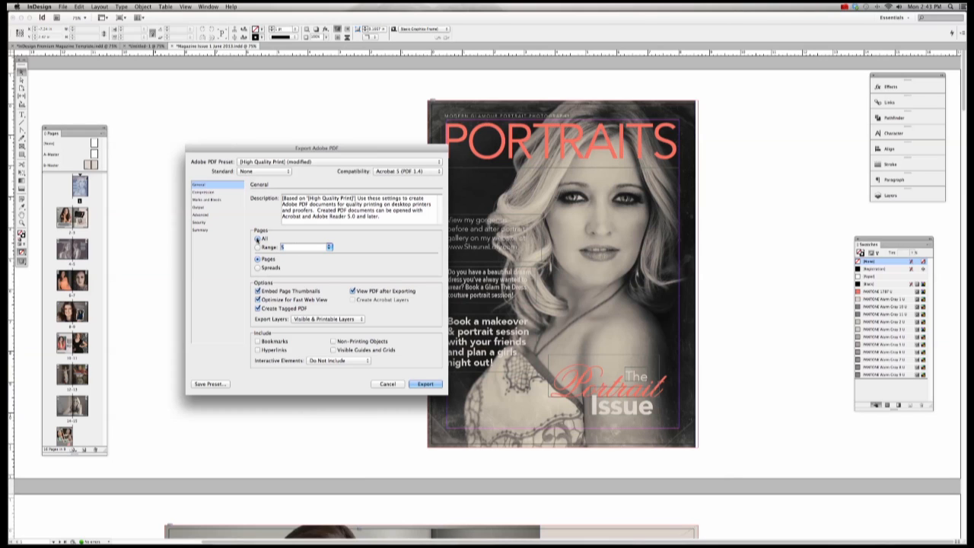
Step: Review the High Quality Print General, Marks and Bleeds and Compression settings, then export the PDF
{"action": "left_click", "coordinate": [203, 200]}
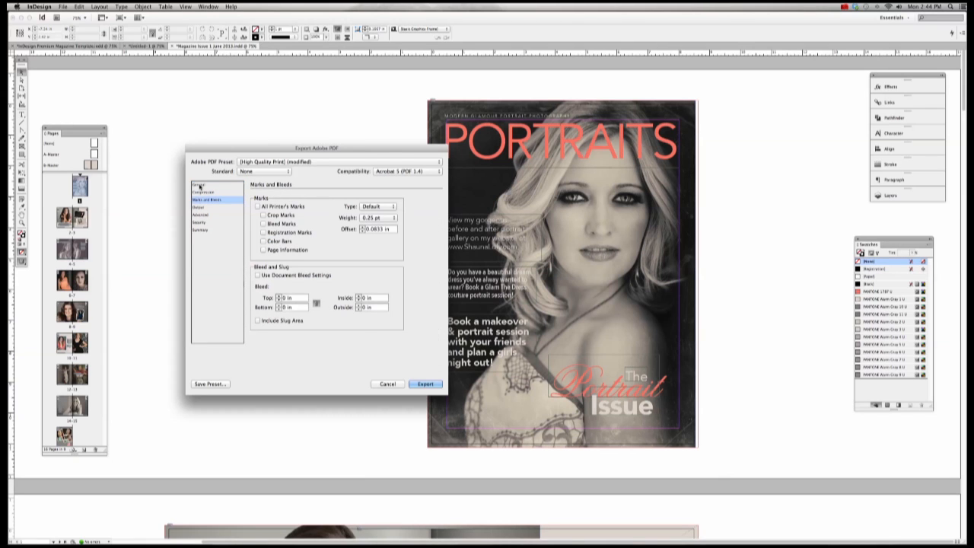
{"action": "left_click", "coordinate": [199, 186]}
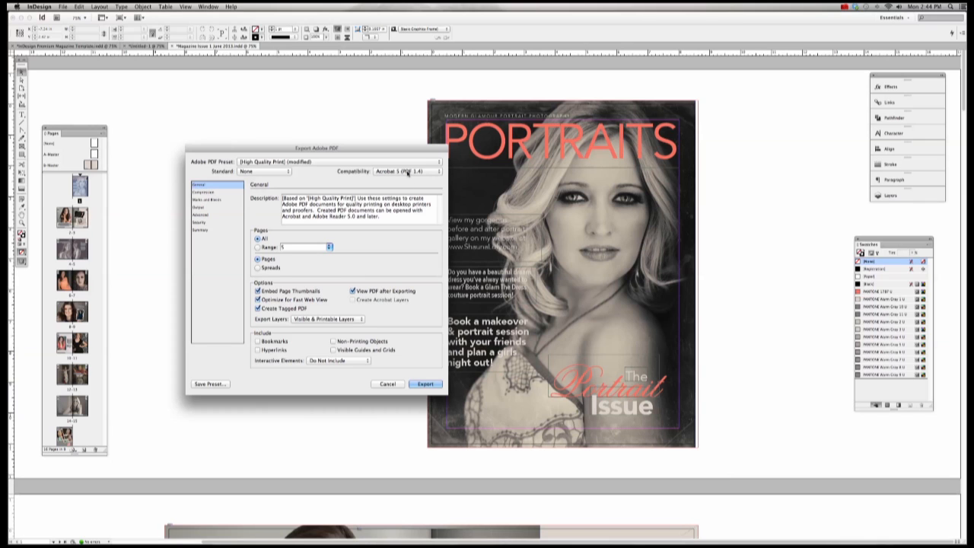
{"action": "left_click", "coordinate": [207, 193]}
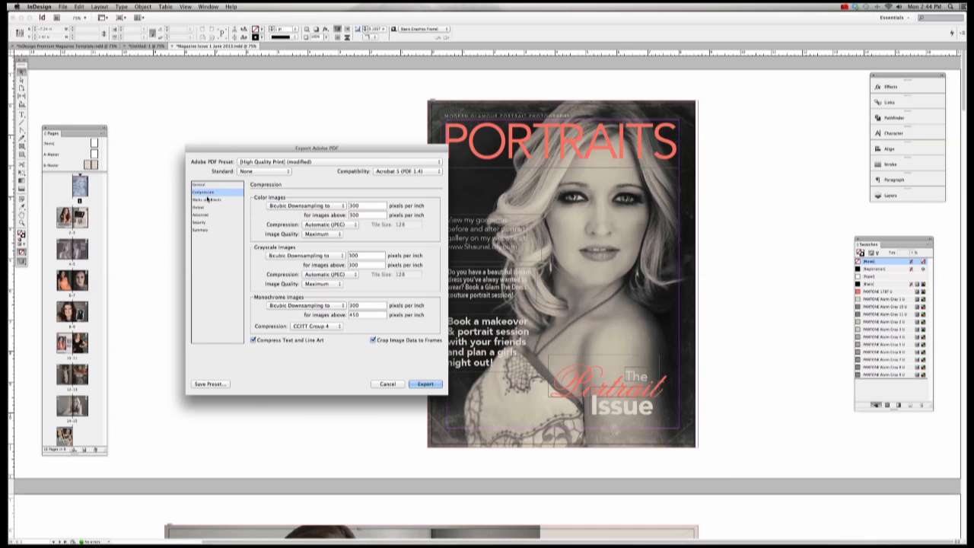
{"action": "left_click", "coordinate": [207, 200]}
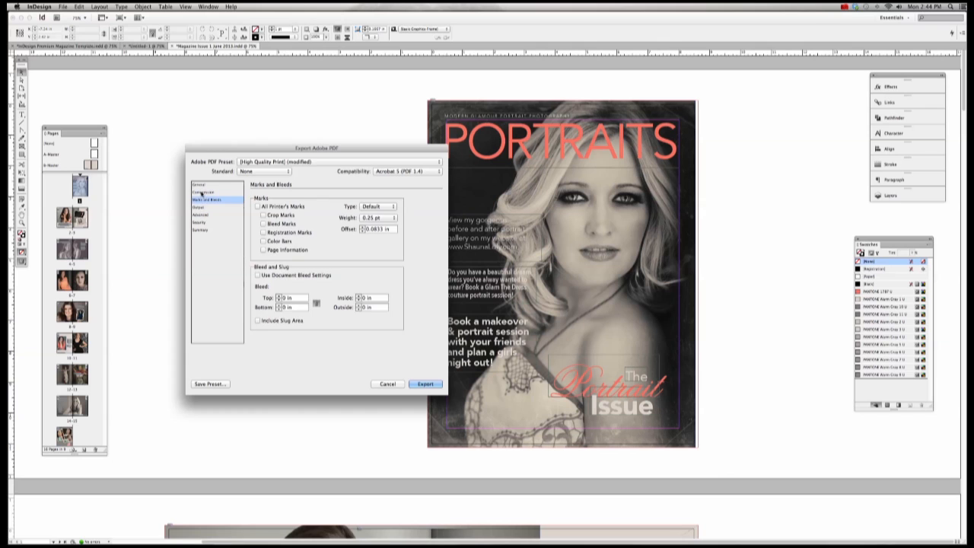
{"action": "left_click", "coordinate": [202, 192]}
{"action": "left_click", "coordinate": [201, 185]}
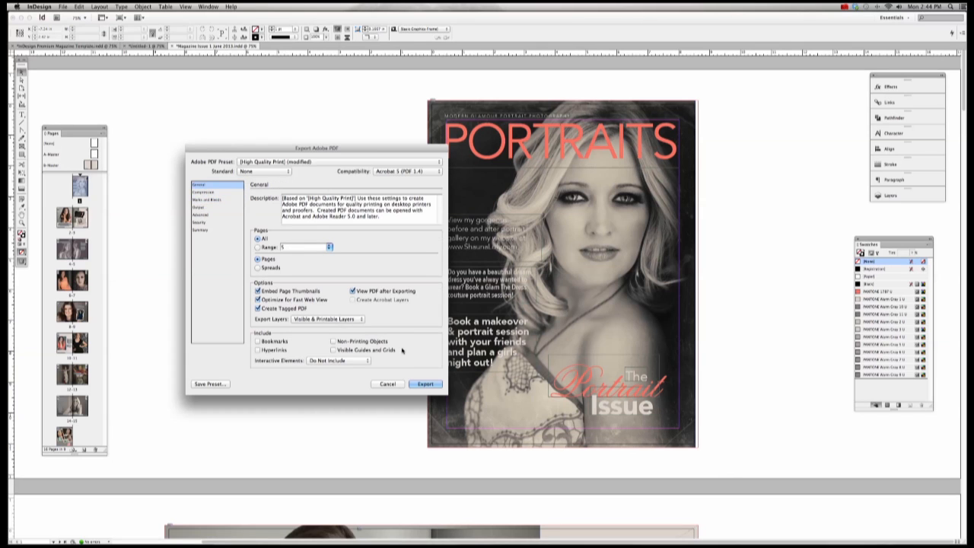
{"action": "left_click", "coordinate": [424, 383]}
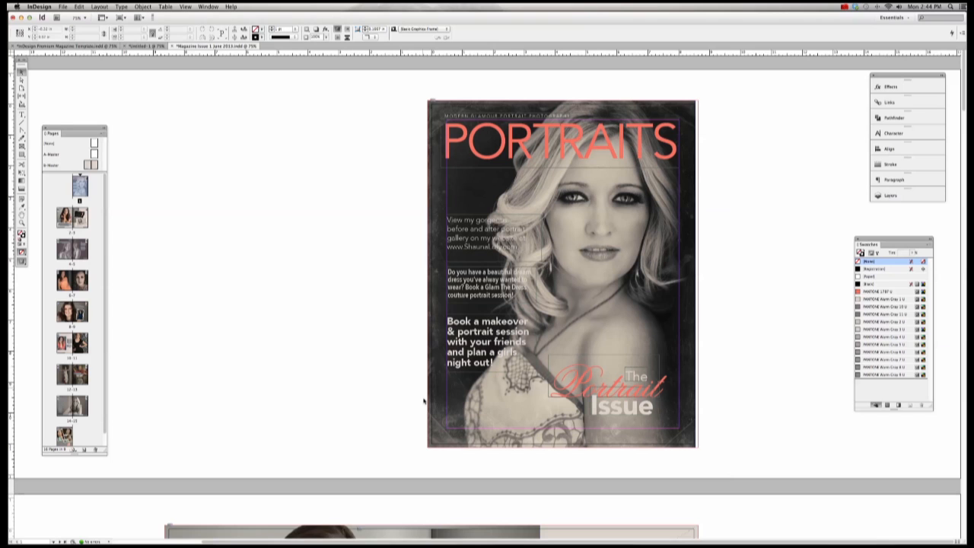
Step: In Acrobat, show page thumbnails and view the page 2, Mother and Daughter, 6 and 8 spreads
{"action": "mouse_move", "coordinate": [585, 529]}
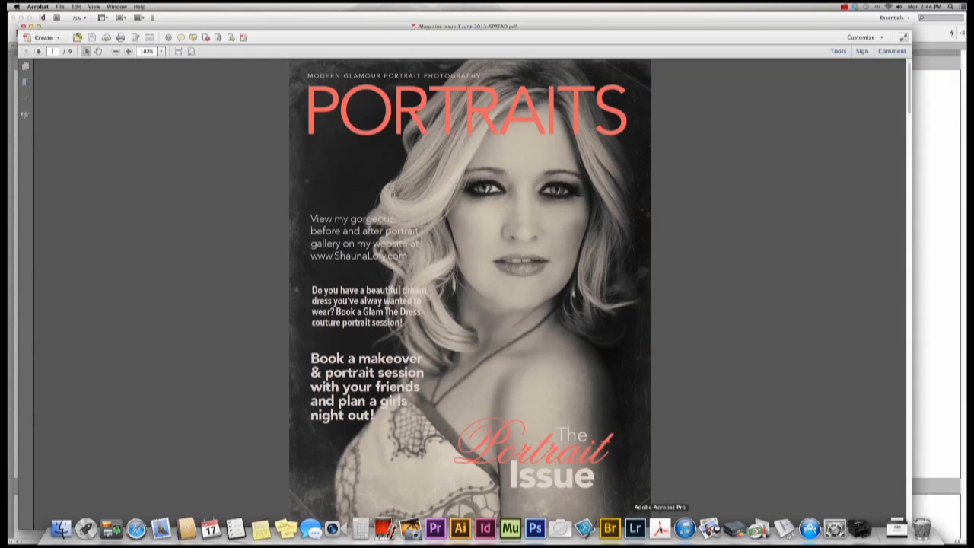
{"action": "left_click", "coordinate": [25, 67]}
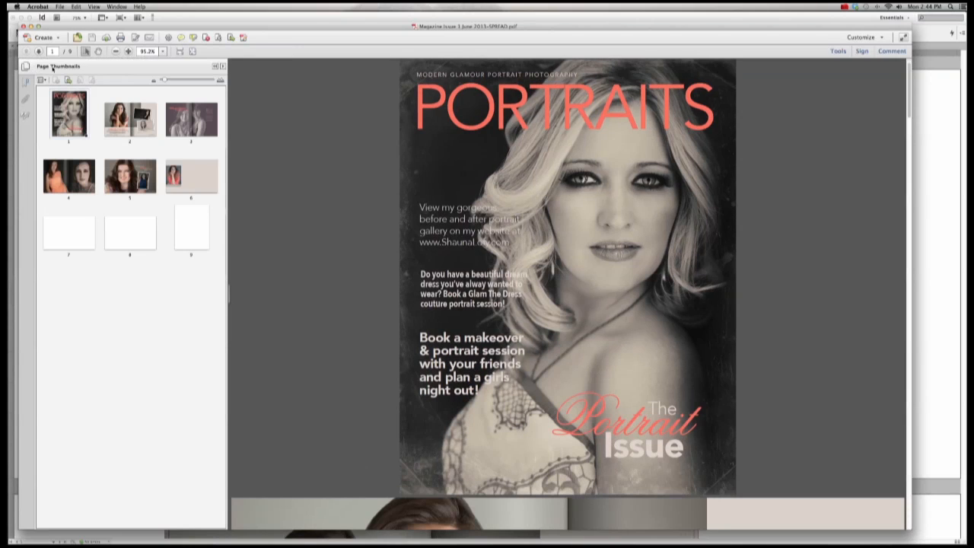
{"action": "left_click", "coordinate": [133, 124]}
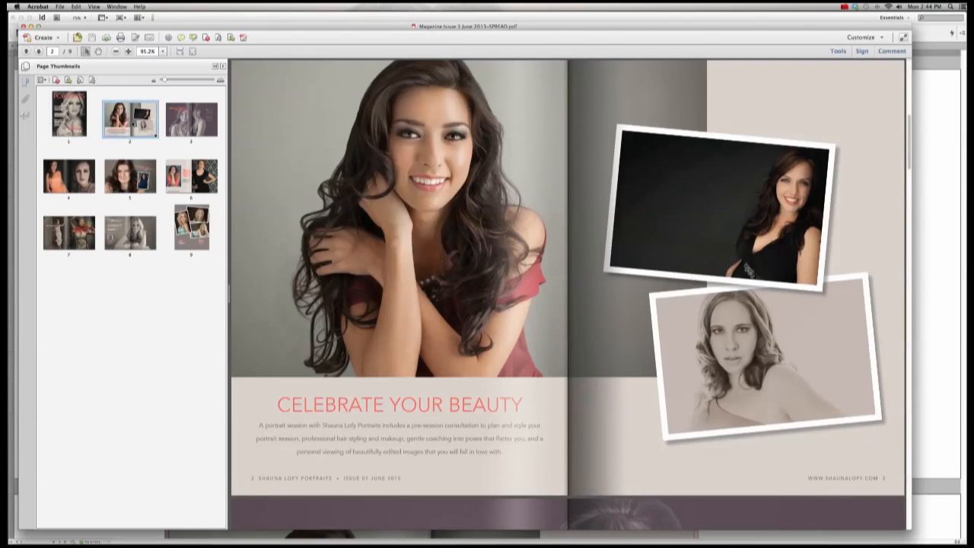
{"action": "left_click", "coordinate": [181, 125]}
{"action": "left_click", "coordinate": [191, 176]}
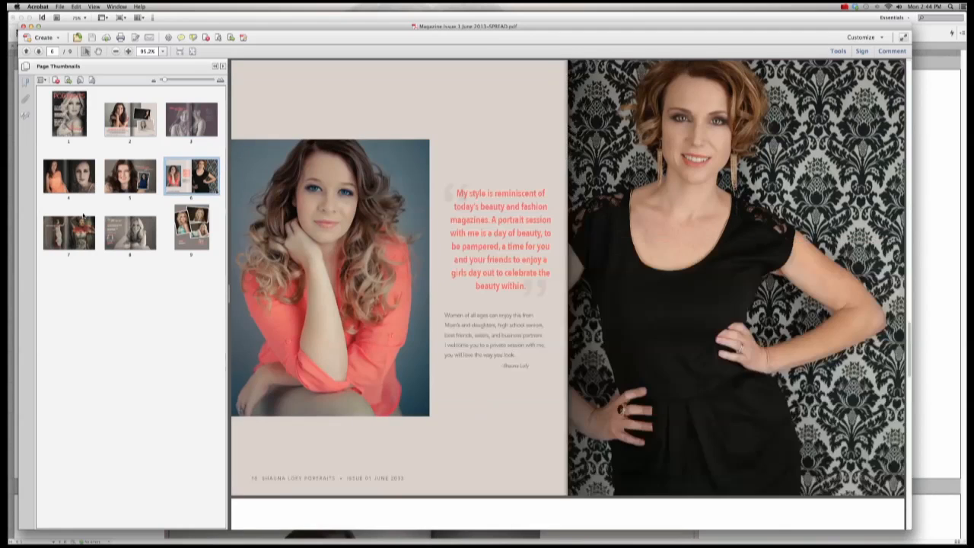
{"action": "left_click", "coordinate": [131, 234]}
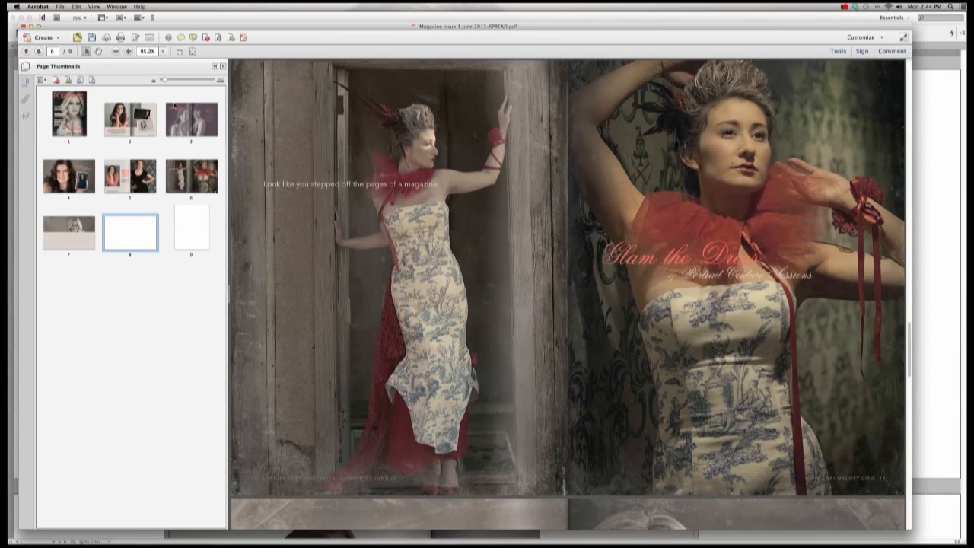
Step: Rearrange the Acrobat and InDesign windows and return to the Mother and Daughter spread
{"action": "left_click_drag", "start_coordinate": [172, 27], "coordinate": [229, 19]}
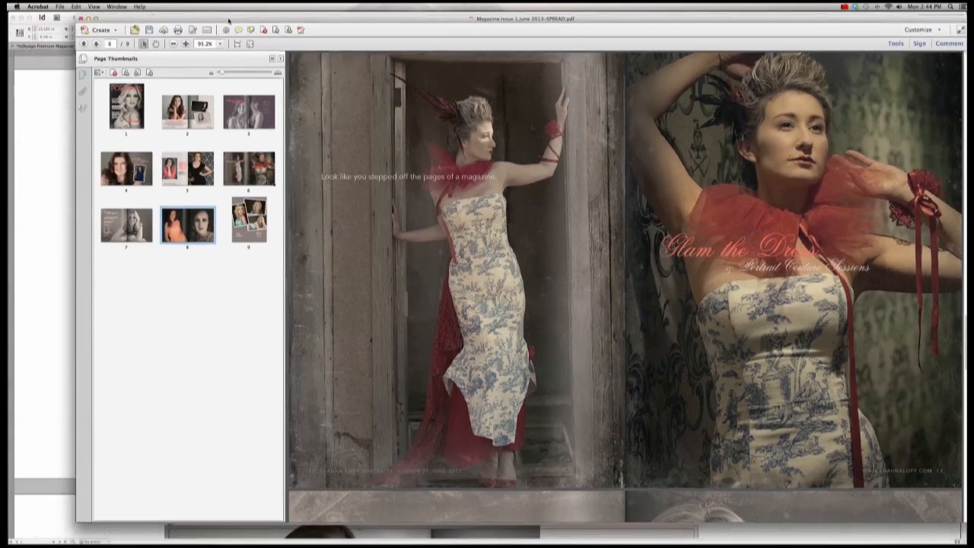
{"action": "left_click", "coordinate": [39, 76]}
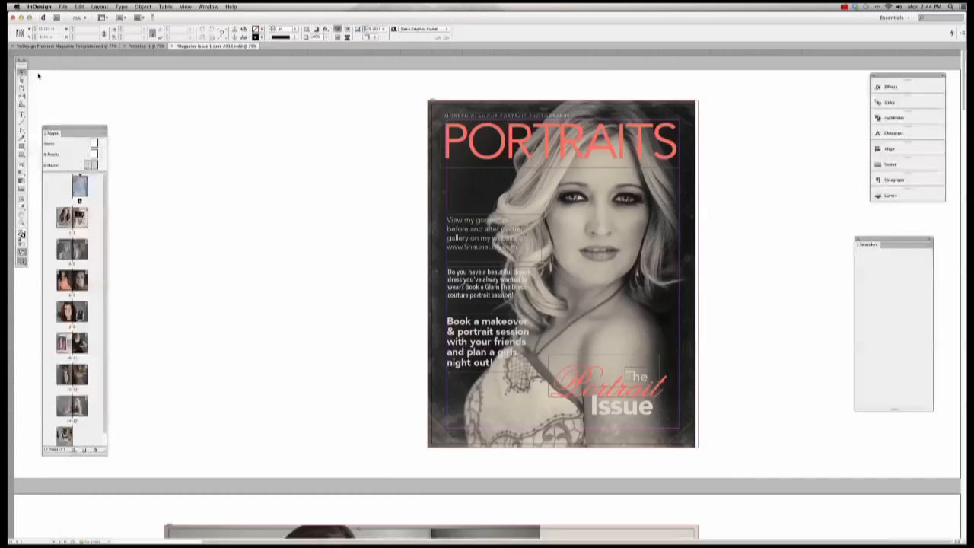
{"action": "mouse_move", "coordinate": [335, 542]}
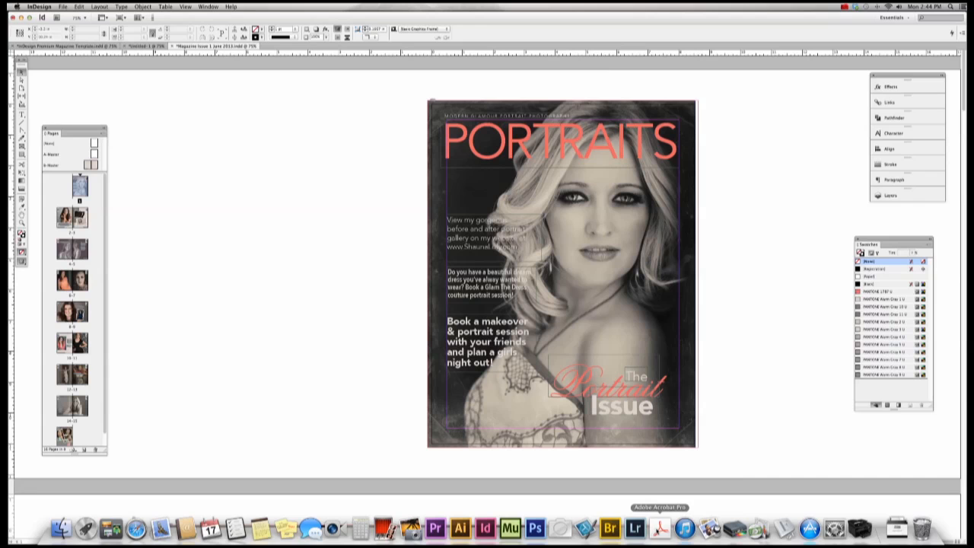
{"action": "left_click", "coordinate": [660, 530]}
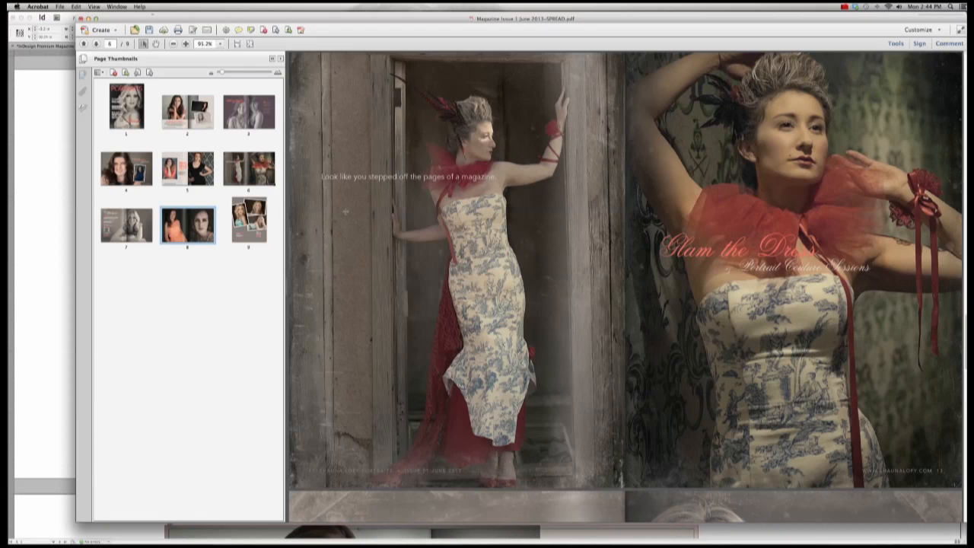
{"action": "left_click_drag", "start_coordinate": [301, 21], "coordinate": [244, 38]}
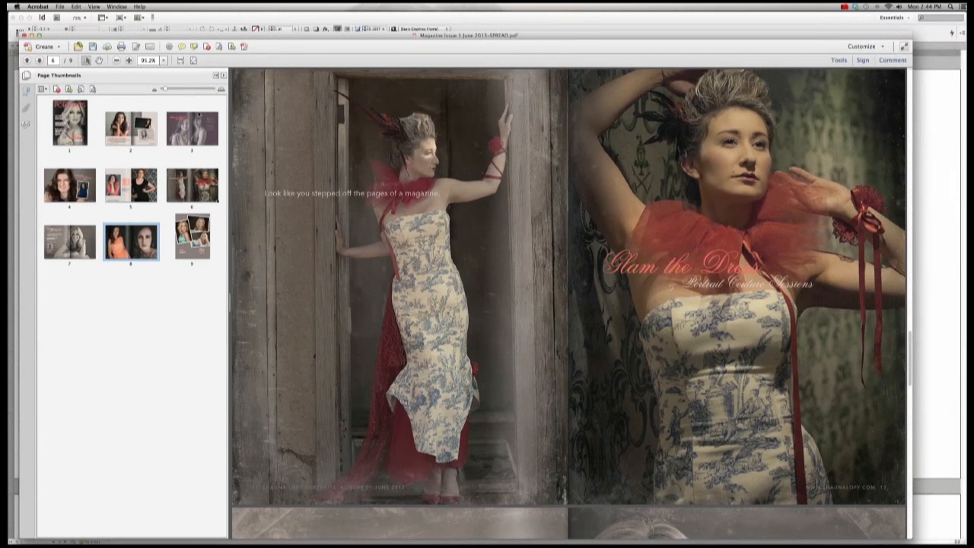
{"action": "left_click", "coordinate": [190, 131]}
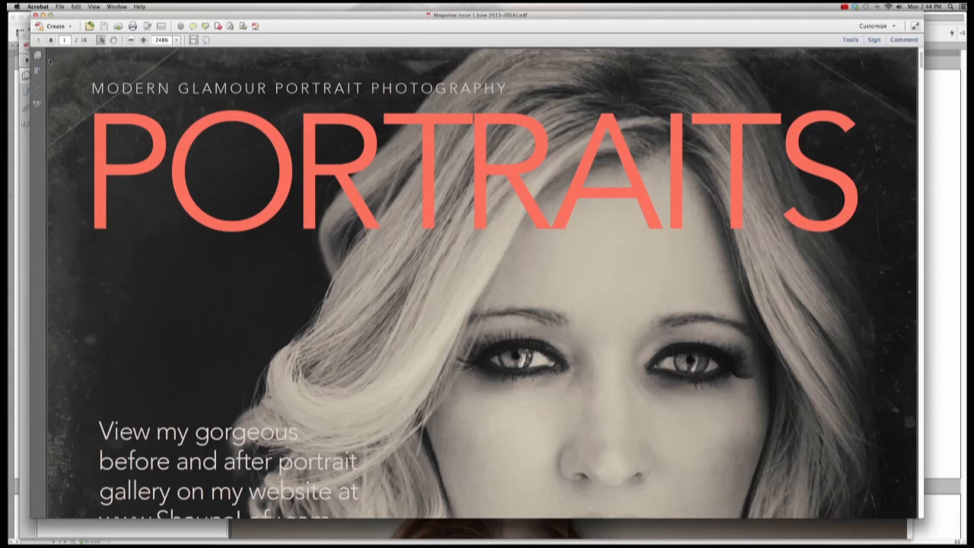
Step: Scroll through the spread PDF and close it
{"action": "left_click", "coordinate": [25, 134]}
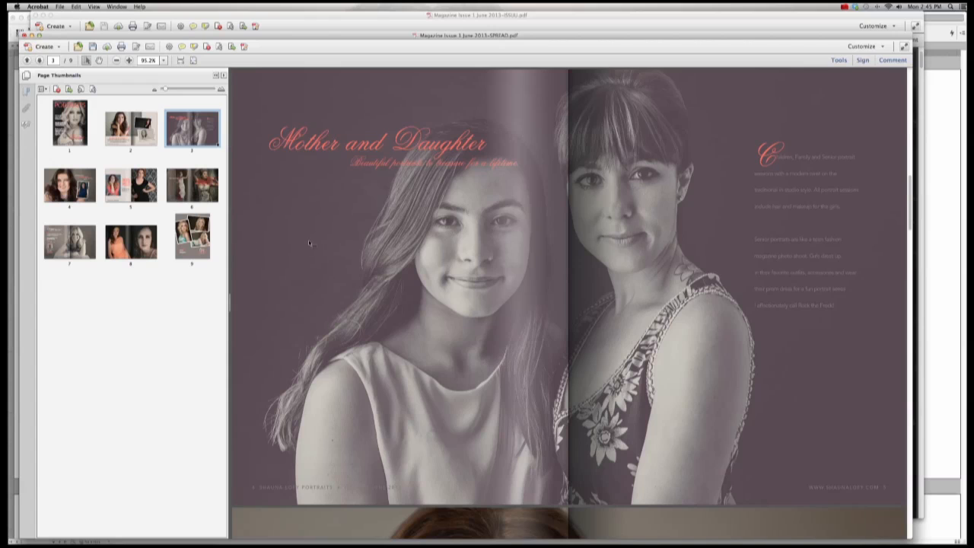
{"action": "scroll", "coordinate": [308, 240], "scroll_direction": "down", "scroll_amount": 5}
{"action": "scroll", "coordinate": [340, 242], "scroll_direction": "down", "scroll_amount": 5}
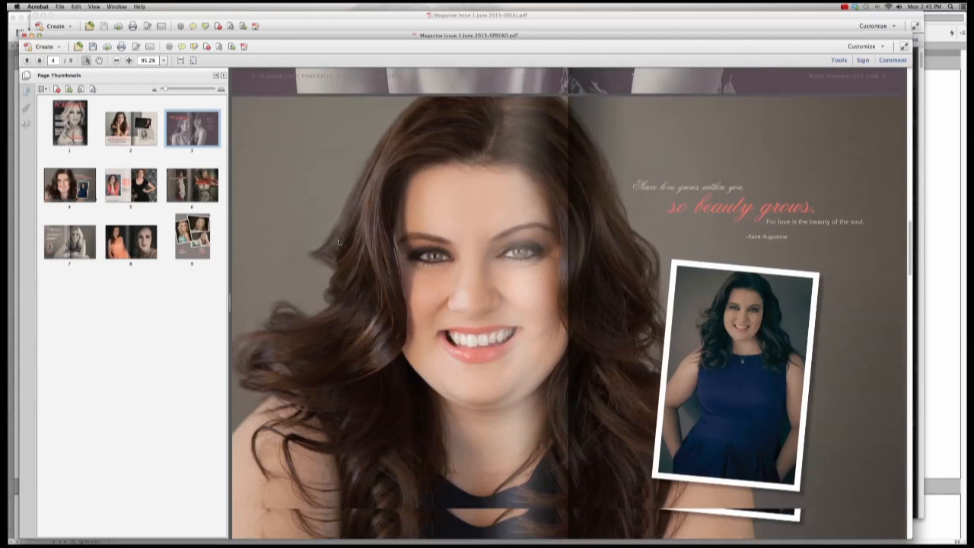
{"action": "key", "text": "super+w"}
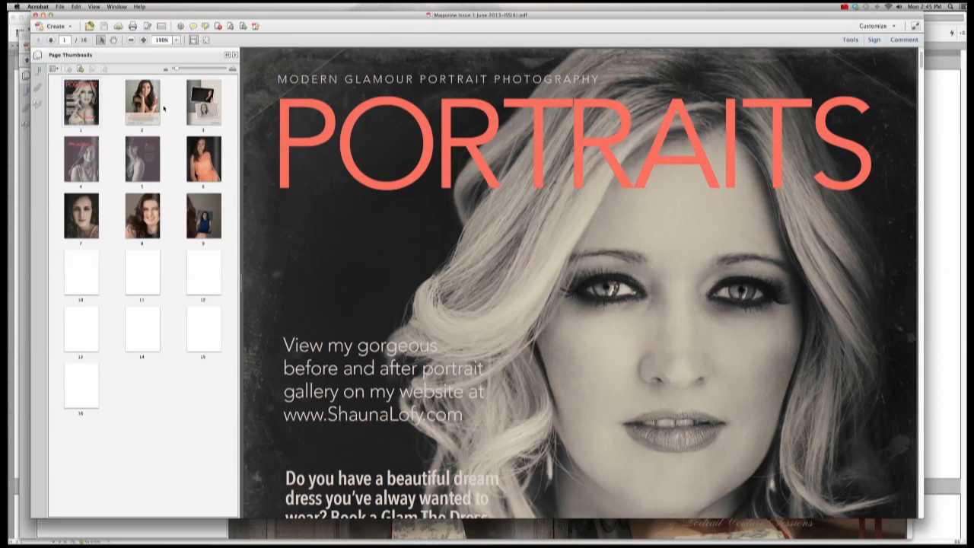
Step: Fit the ISSUU cover in view and step through pages 2, 3, 6, 7 and 8
{"action": "key", "text": "super+0"}
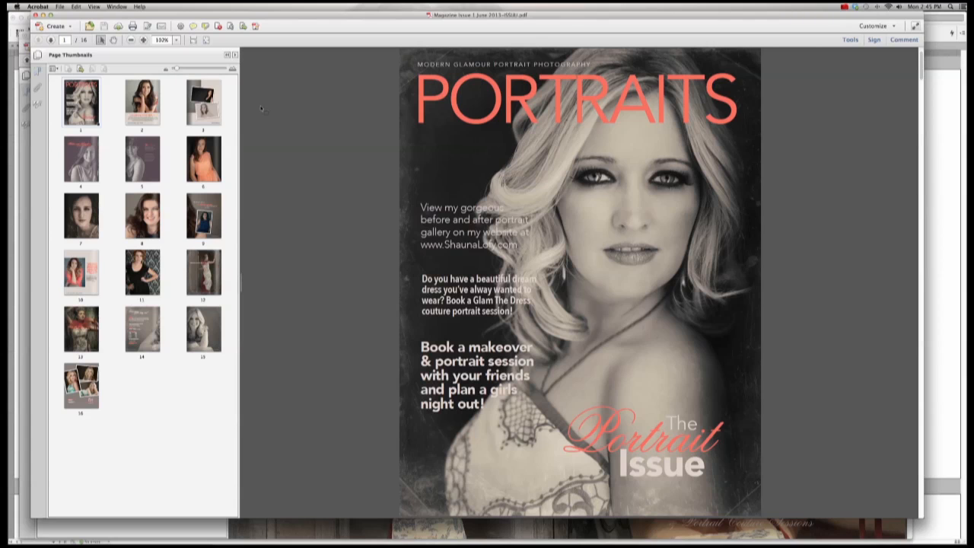
{"action": "left_click", "coordinate": [159, 108]}
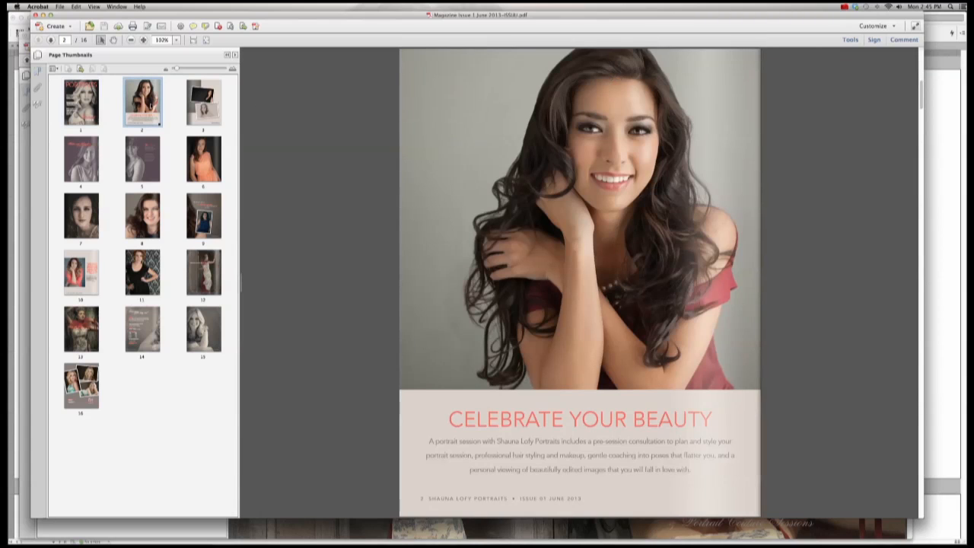
{"action": "left_click", "coordinate": [200, 112]}
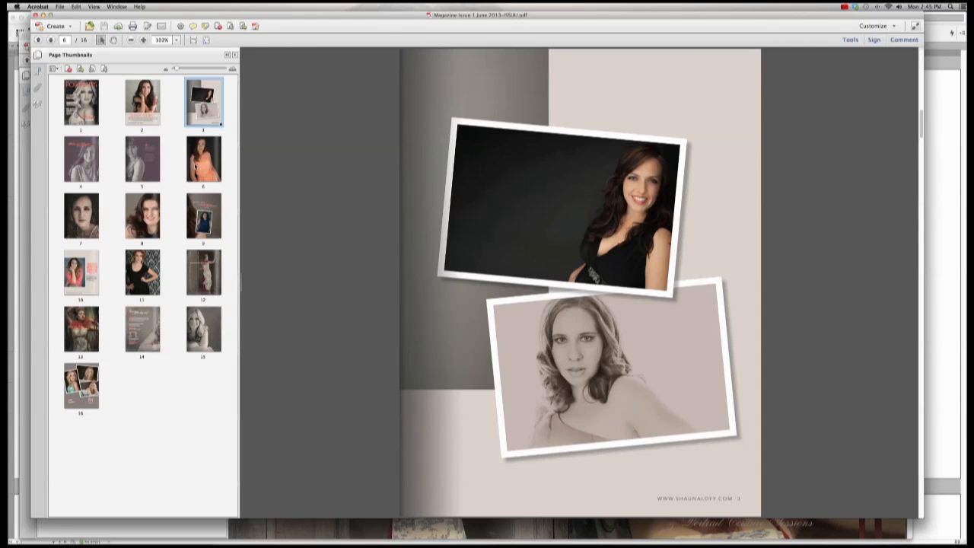
{"action": "left_click", "coordinate": [203, 159]}
{"action": "left_click", "coordinate": [142, 159]}
{"action": "left_click", "coordinate": [92, 155]}
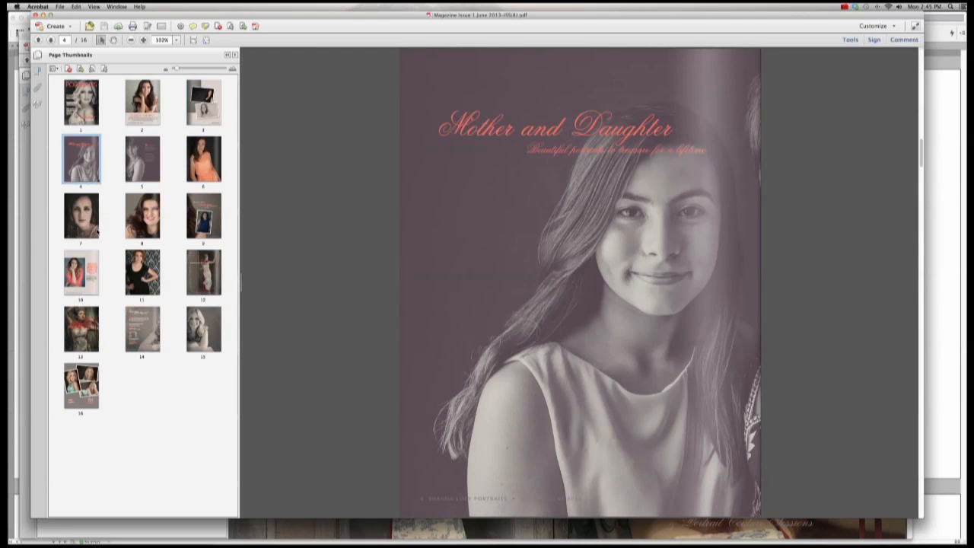
{"action": "left_click", "coordinate": [95, 227]}
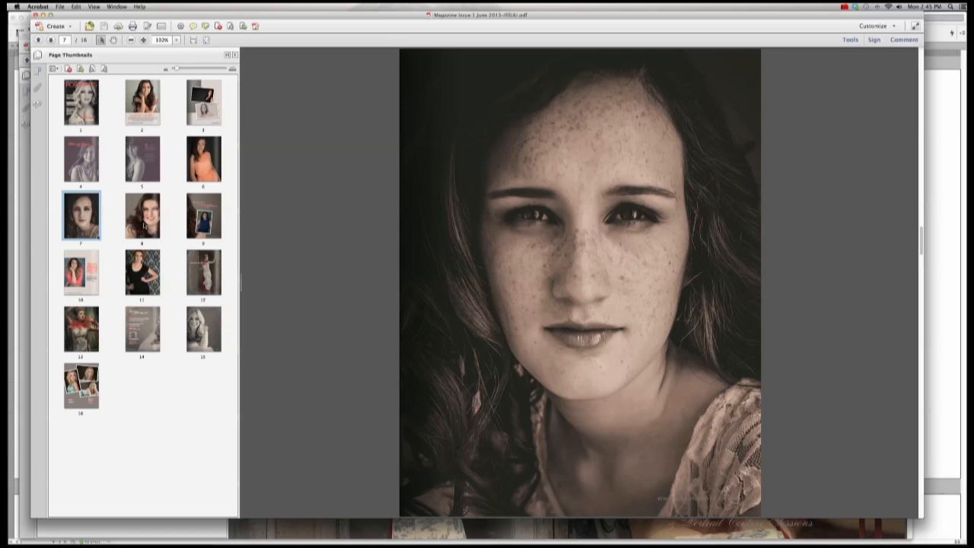
{"action": "left_click", "coordinate": [144, 225]}
Step: Close the ISSUU PDF and return to the InDesign layout
{"action": "mouse_move", "coordinate": [305, 533]}
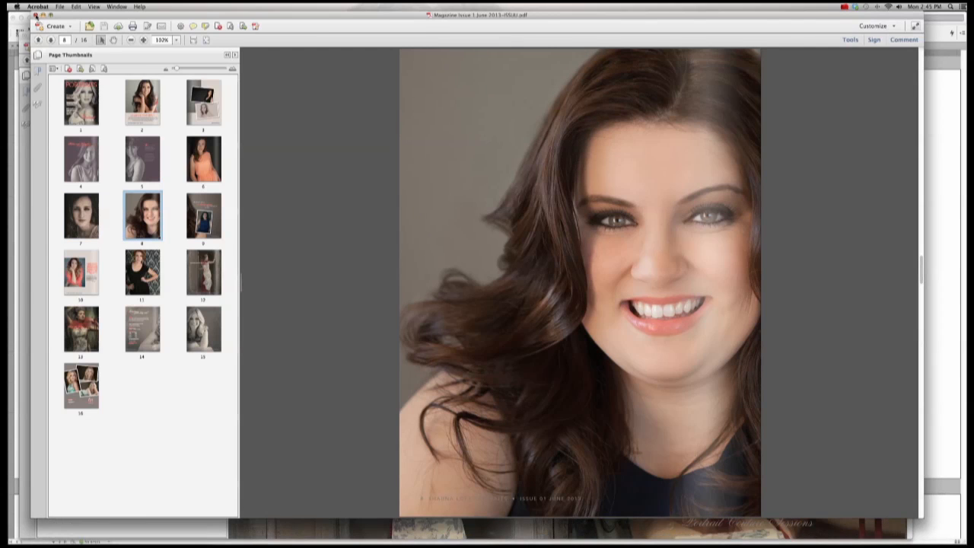
{"action": "left_click", "coordinate": [35, 14]}
{"action": "left_click", "coordinate": [487, 529]}
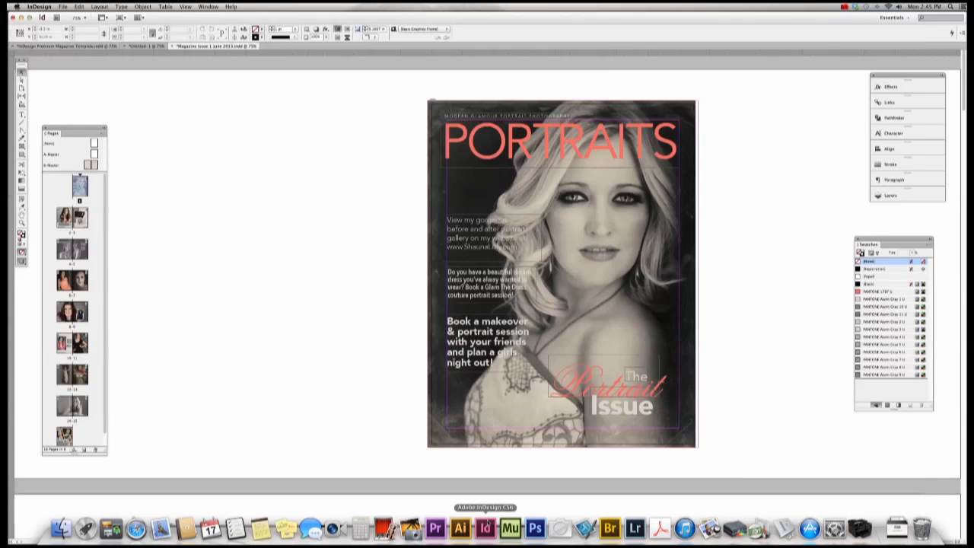
Step: Show the Layers panel and open the B-Master spread from the Pages panel
{"action": "left_click", "coordinate": [900, 197]}
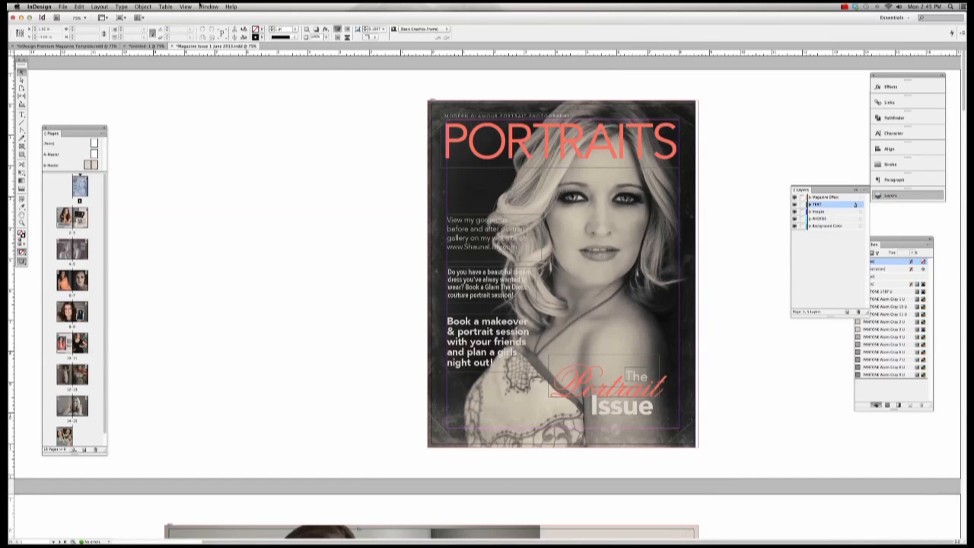
{"action": "left_click", "coordinate": [207, 6]}
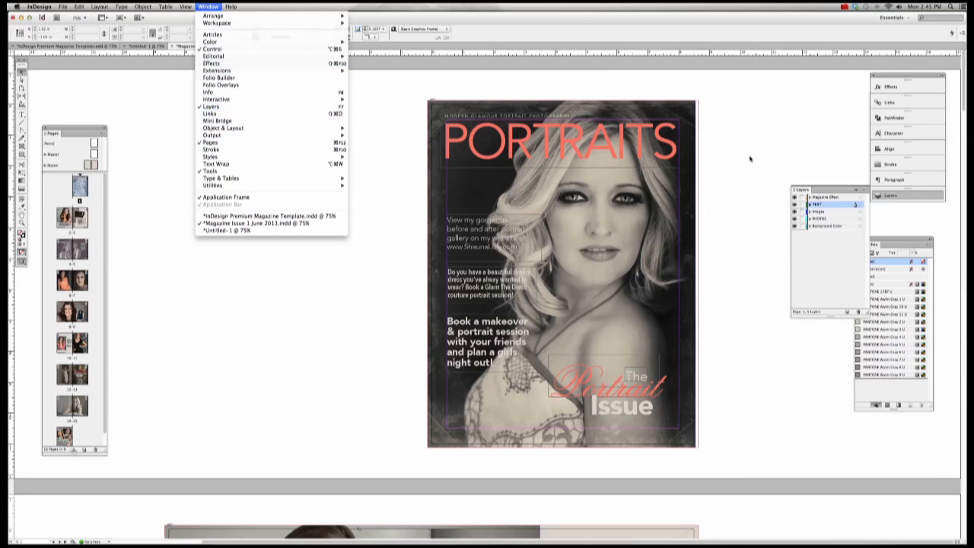
{"action": "left_click", "coordinate": [830, 198]}
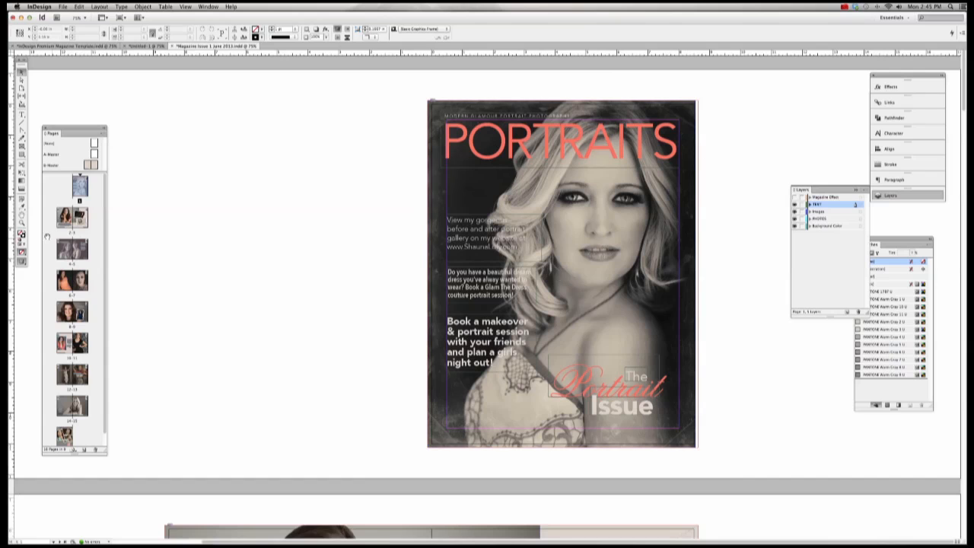
{"action": "double_click", "coordinate": [89, 164]}
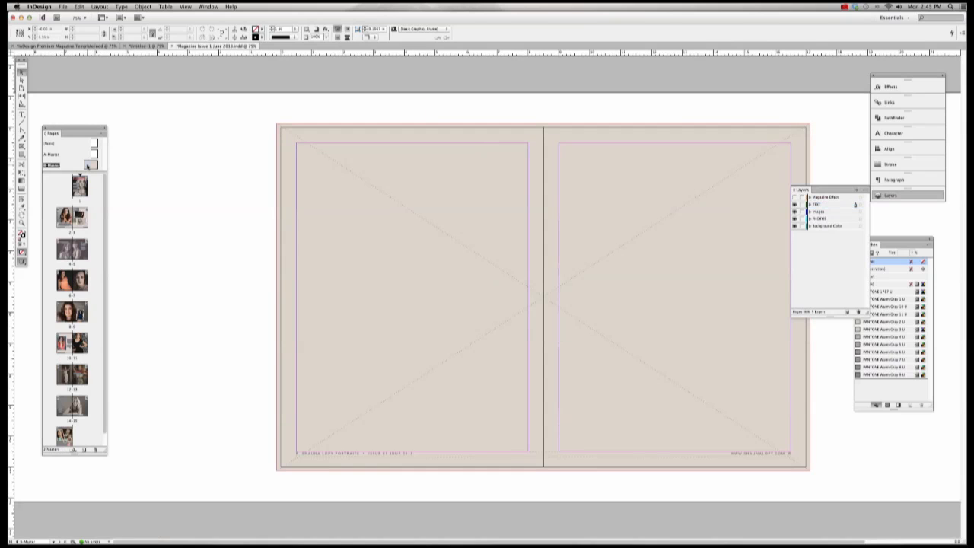
Step: Make the Magazine Effect layer visible and inspect the spine gradient frames on the B-Master
{"action": "left_click", "coordinate": [794, 198]}
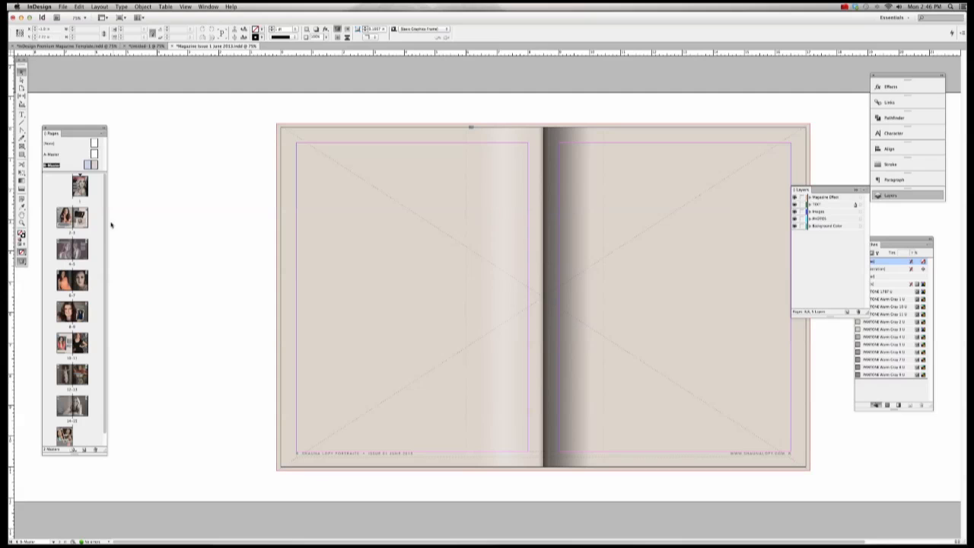
{"action": "double_click", "coordinate": [74, 216]}
{"action": "left_click", "coordinate": [553, 159]}
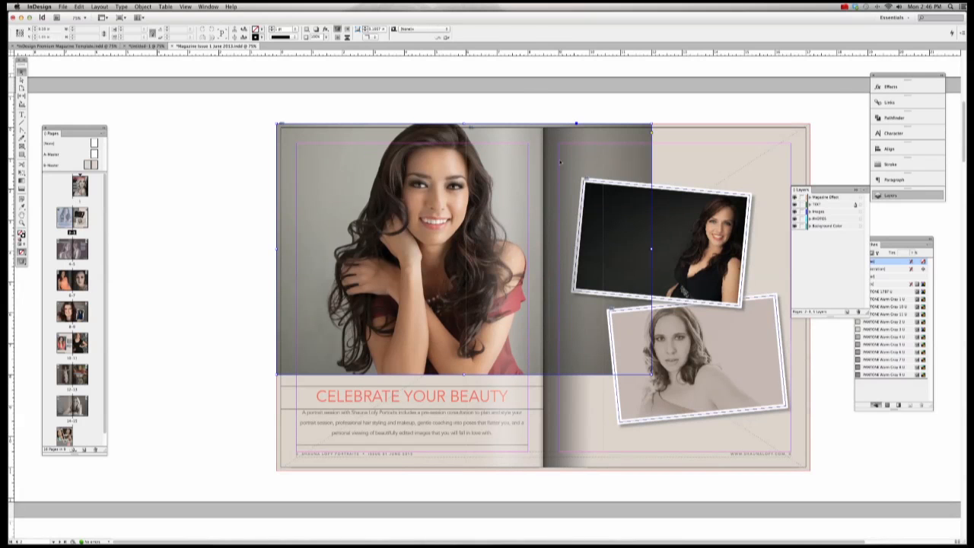
{"action": "left_click", "coordinate": [546, 92]}
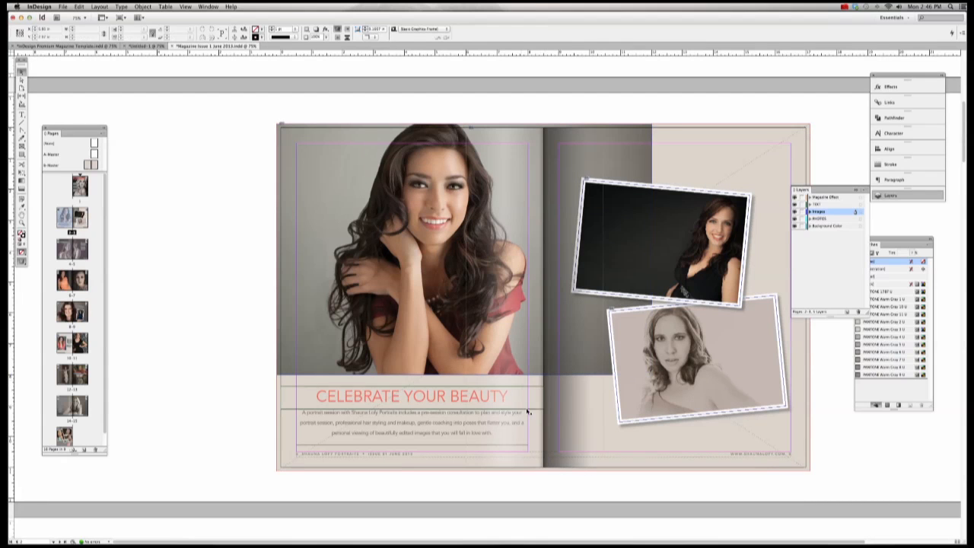
{"action": "double_click", "coordinate": [89, 164]}
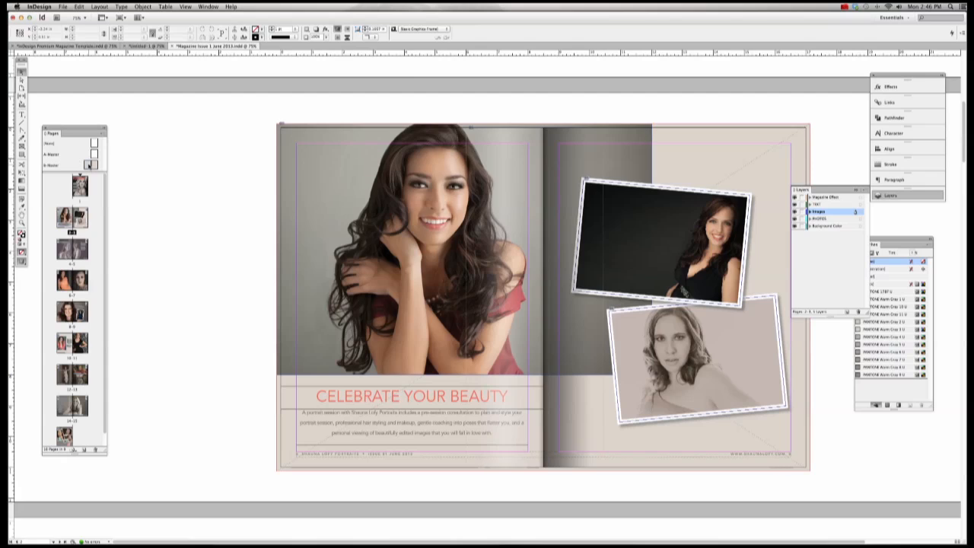
{"action": "left_click", "coordinate": [553, 143]}
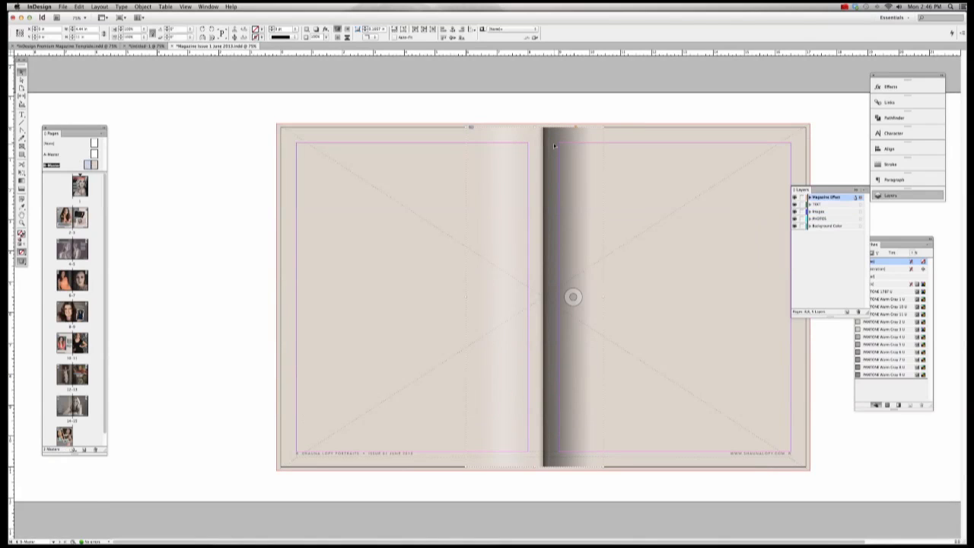
{"action": "left_click", "coordinate": [538, 130]}
{"action": "key", "text": "Delete"}
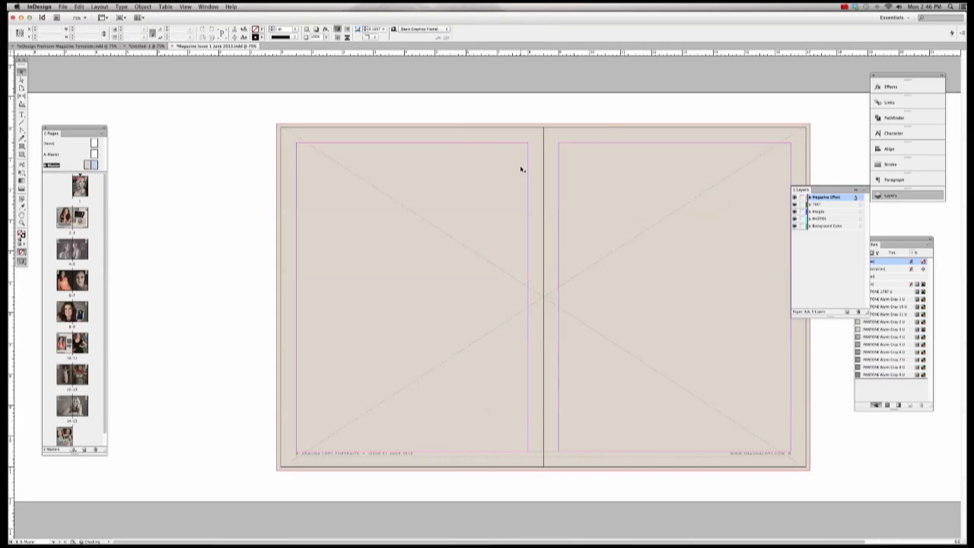
{"action": "key", "text": "ctrl+z"}
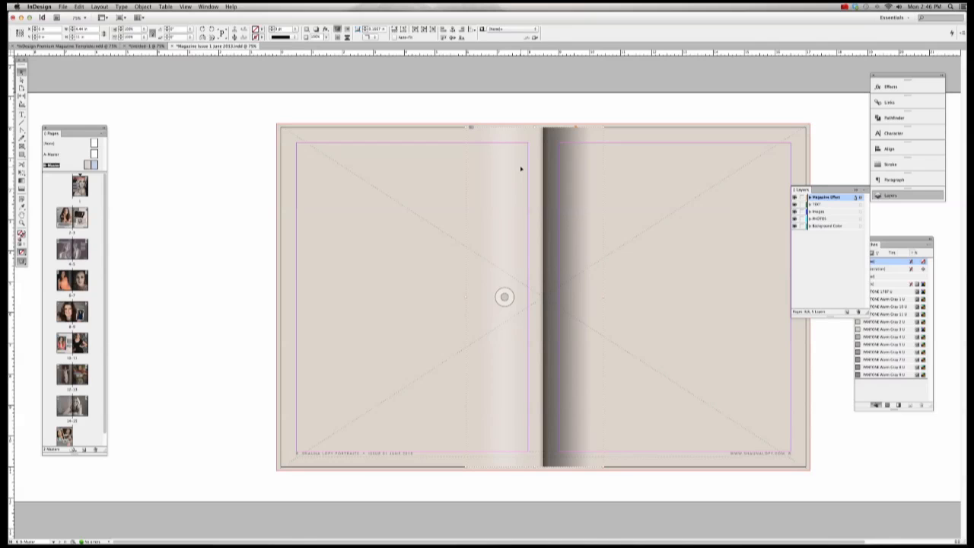
{"action": "left_click", "coordinate": [663, 167]}
Step: Hide the Magazine Effect layer and page through the spreads to pages 8-9
{"action": "left_click", "coordinate": [794, 198]}
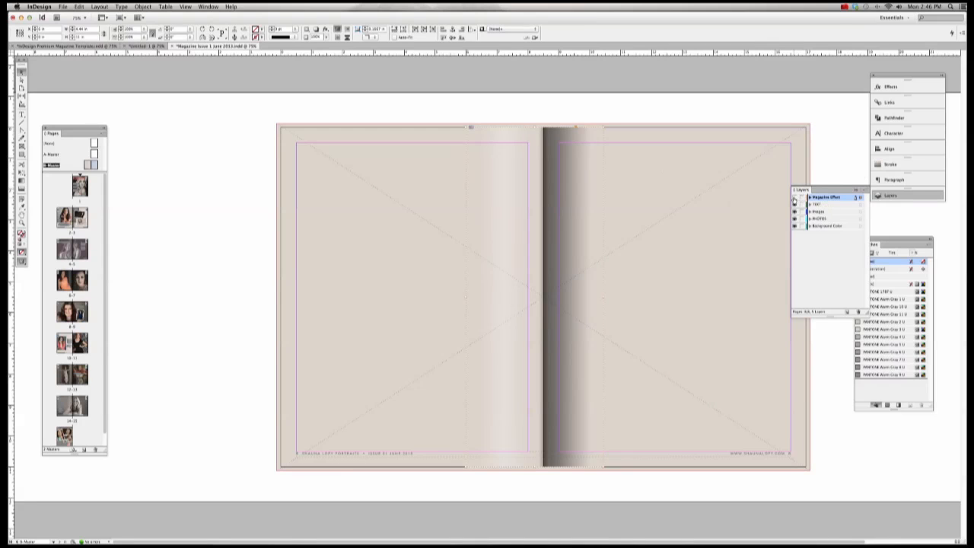
{"action": "double_click", "coordinate": [65, 217]}
{"action": "double_click", "coordinate": [67, 250]}
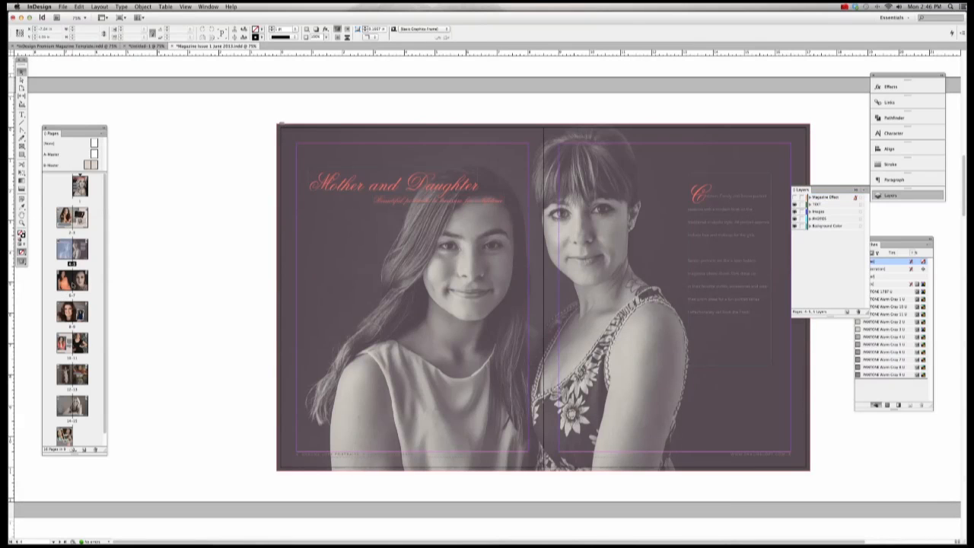
{"action": "double_click", "coordinate": [71, 280]}
{"action": "double_click", "coordinate": [72, 312]}
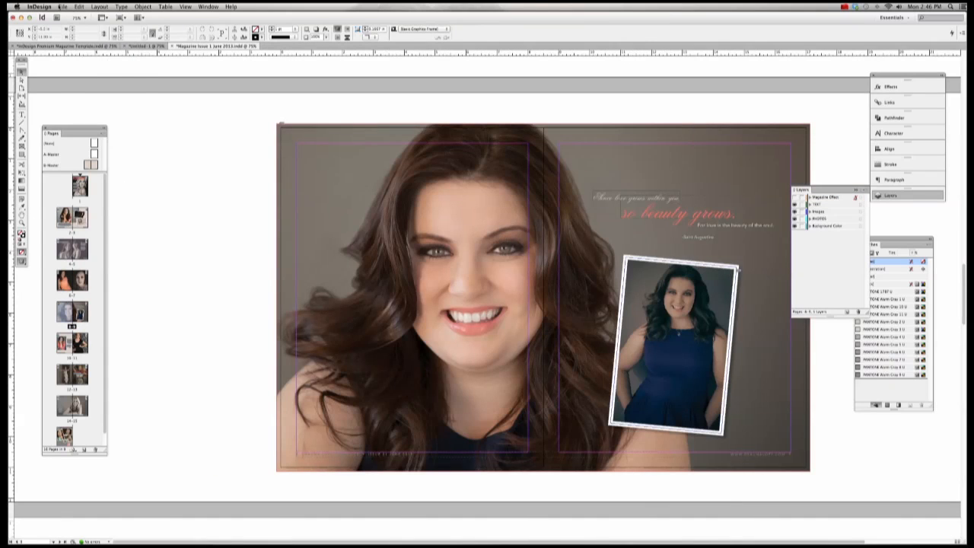
Step: Export single pages to 'Magazine Issue 1 June 2013-ISSUU', replacing the existing PDF
{"action": "left_click", "coordinate": [63, 6]}
{"action": "left_click", "coordinate": [77, 138]}
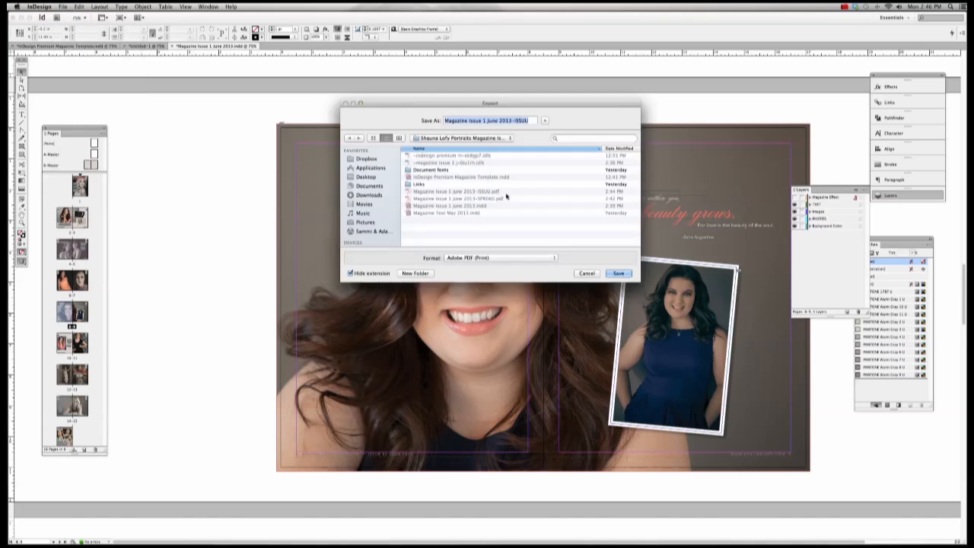
{"action": "left_click", "coordinate": [533, 120]}
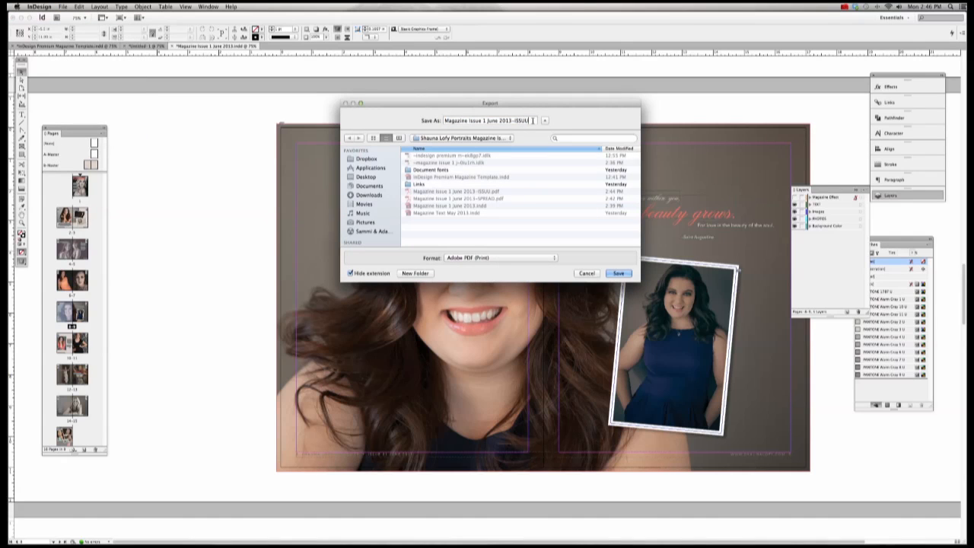
{"action": "left_click", "coordinate": [613, 273]}
{"action": "left_click", "coordinate": [548, 158]}
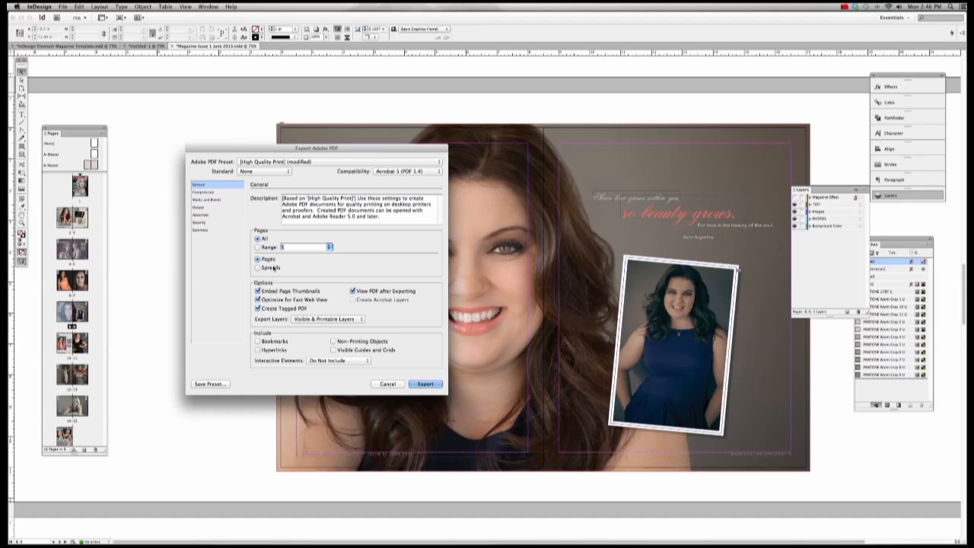
{"action": "left_click", "coordinate": [257, 259]}
{"action": "left_click", "coordinate": [427, 383]}
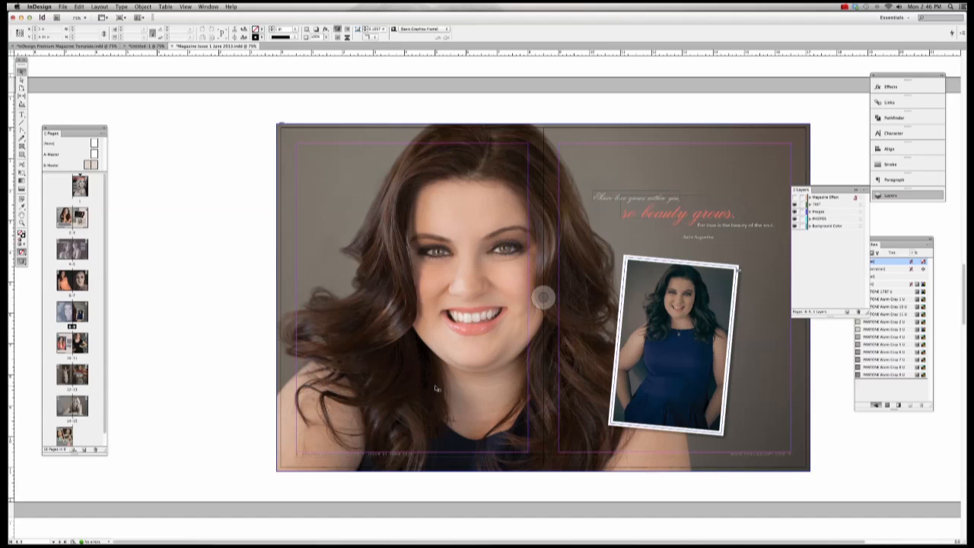
{"action": "mouse_move", "coordinate": [560, 532]}
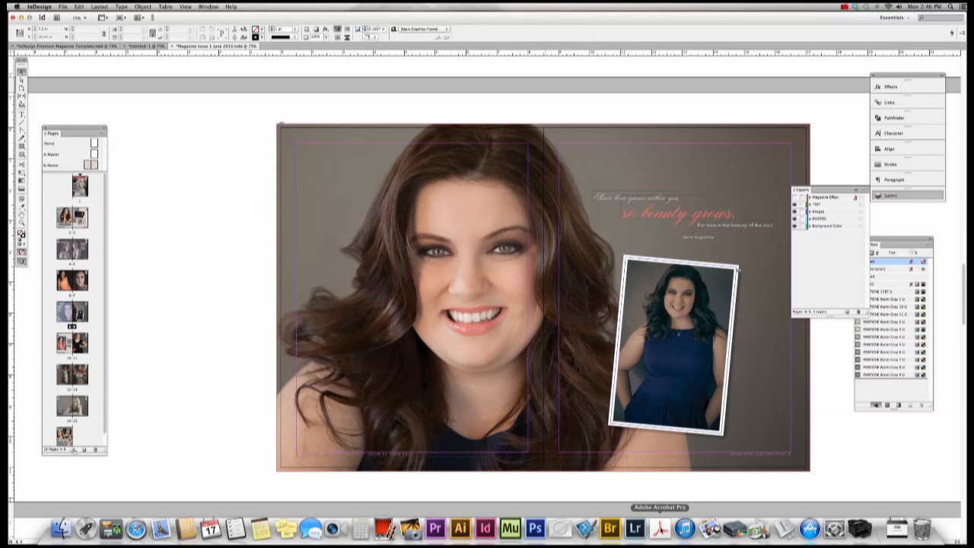
Step: Export the ISSUU PDF again over the existing file and dismiss the alert
{"action": "left_click", "coordinate": [62, 6]}
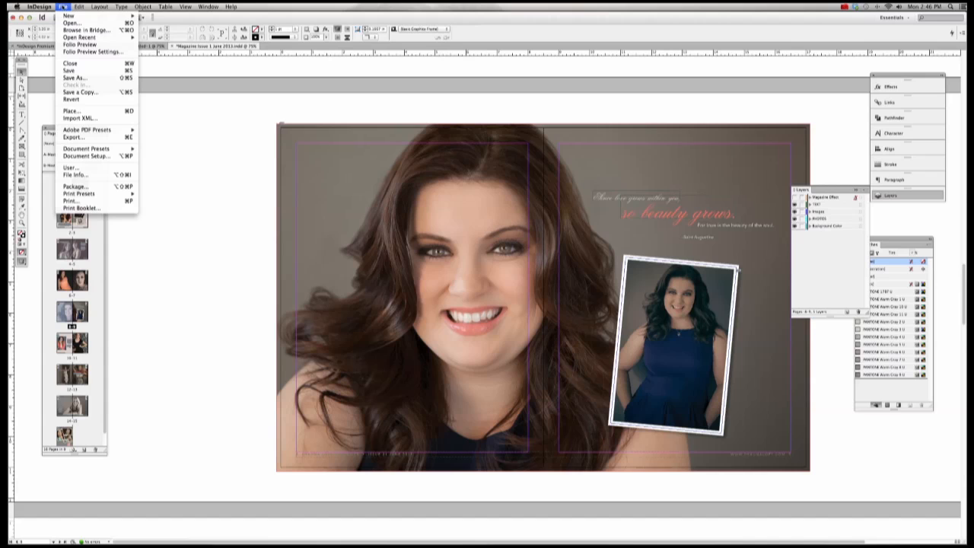
{"action": "left_click", "coordinate": [74, 137]}
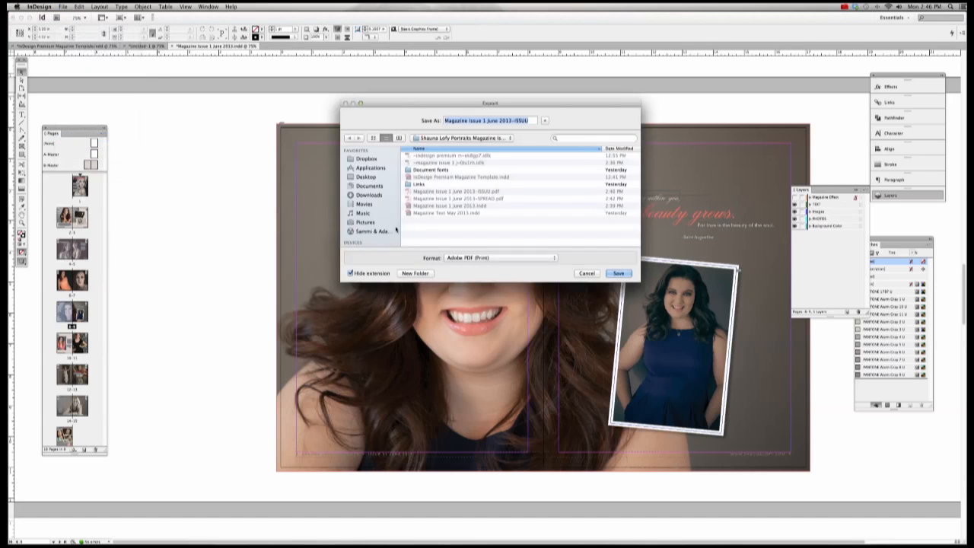
{"action": "left_click", "coordinate": [619, 273]}
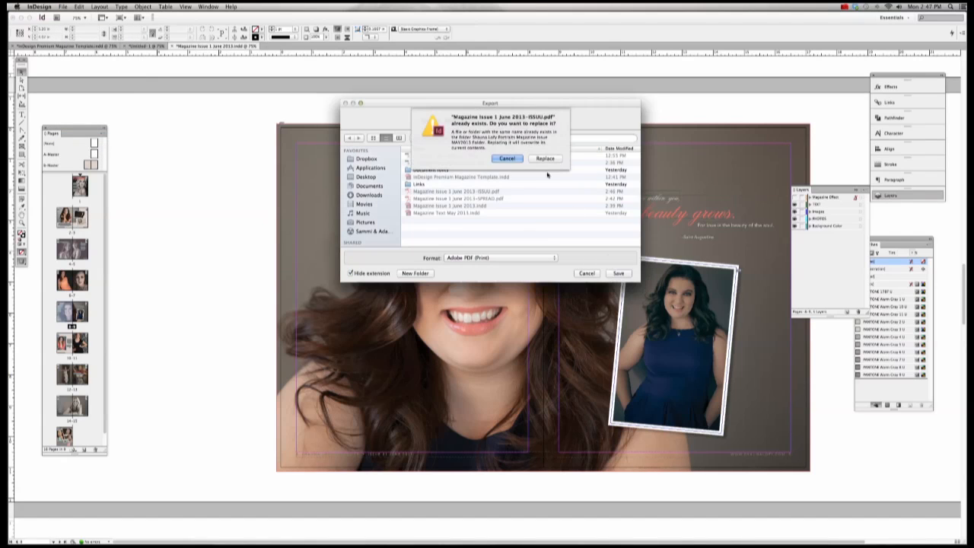
{"action": "left_click", "coordinate": [545, 158]}
{"action": "left_click", "coordinate": [562, 153]}
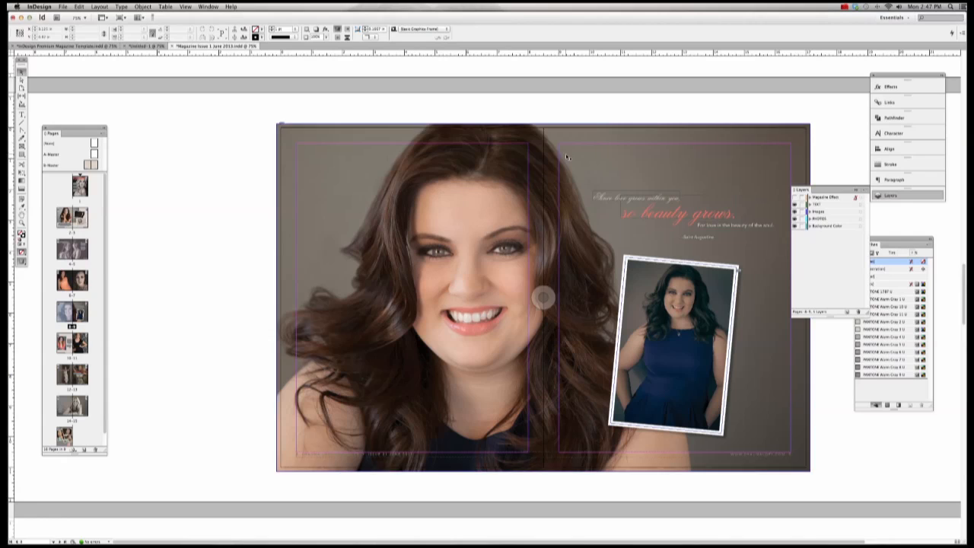
{"action": "left_click", "coordinate": [63, 6]}
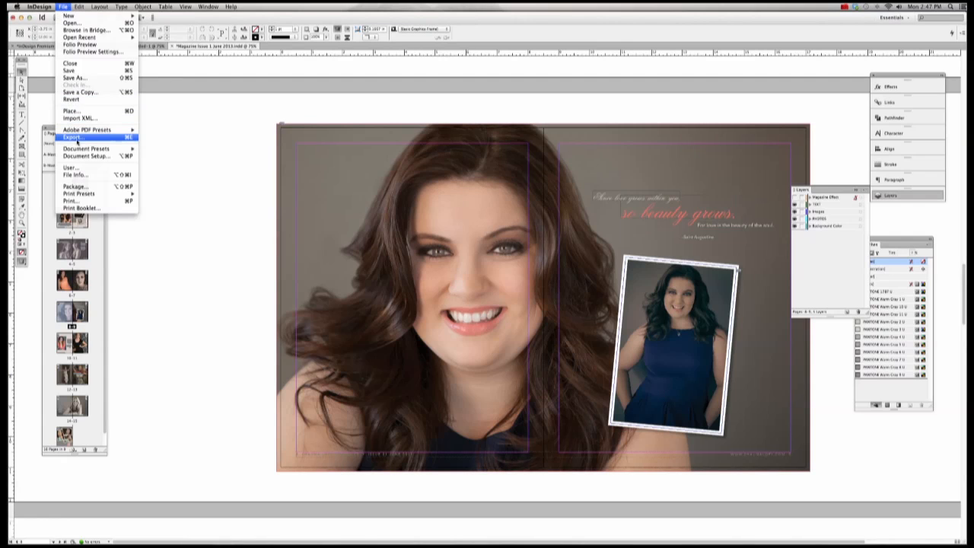
{"action": "left_click", "coordinate": [226, 150]}
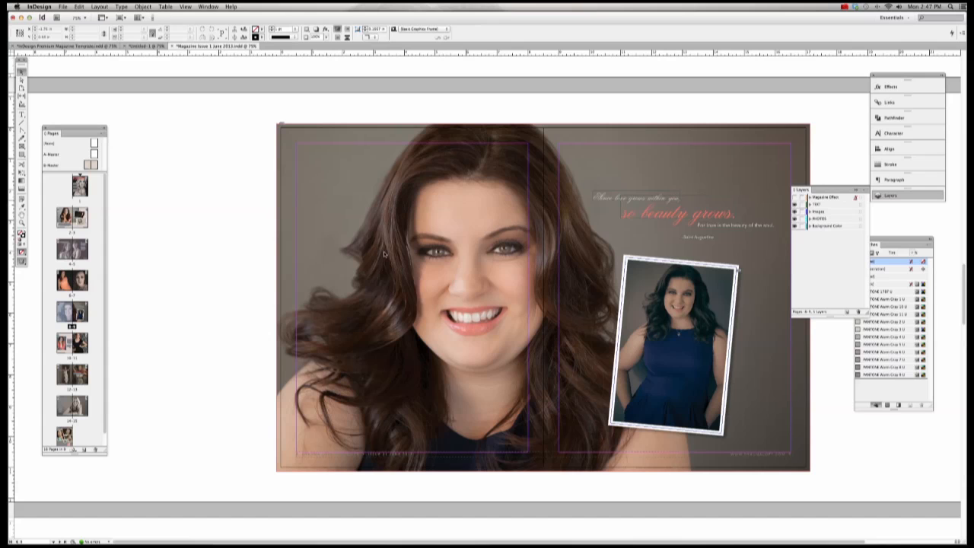
Step: Bring the ISSUU PDF forward and fit page 3's photo collage in view
{"action": "left_click", "coordinate": [659, 530]}
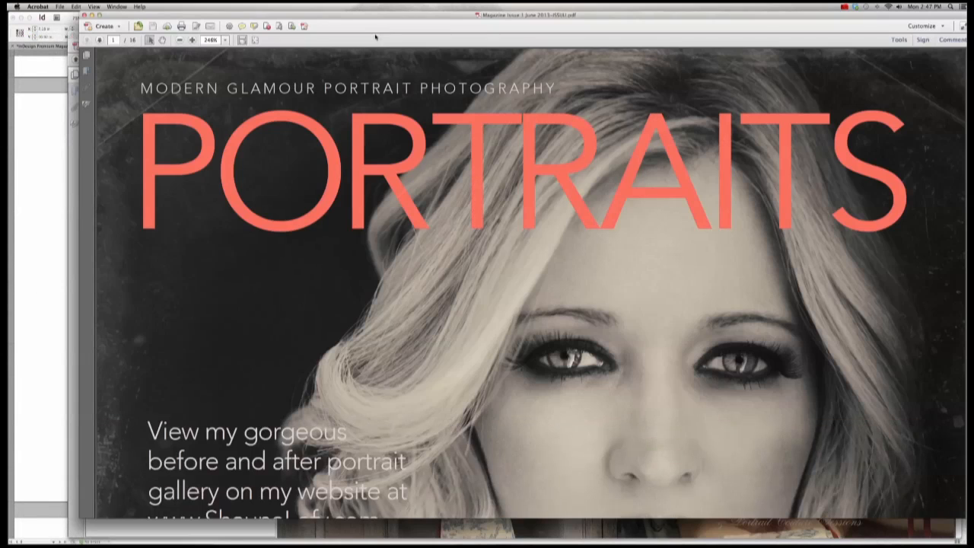
{"action": "left_click", "coordinate": [86, 55]}
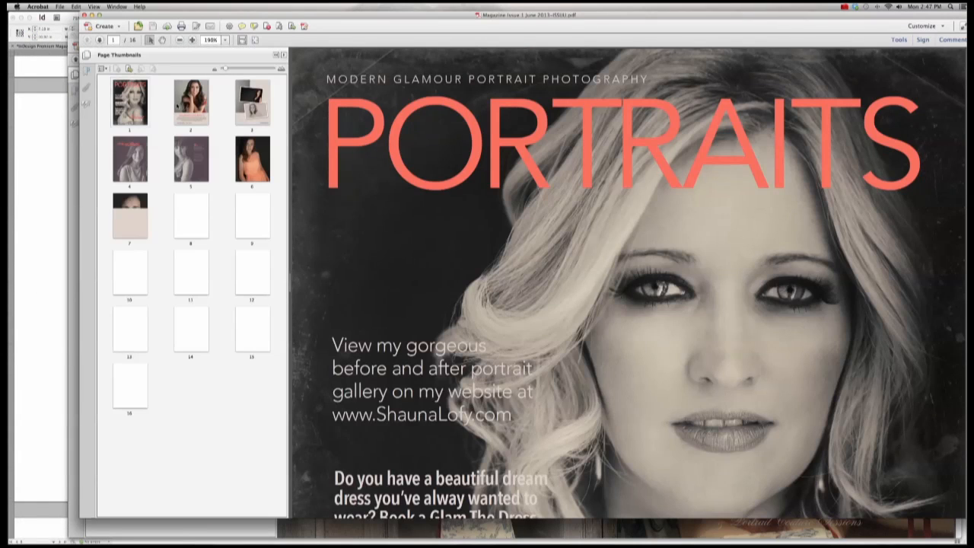
{"action": "left_click", "coordinate": [192, 106]}
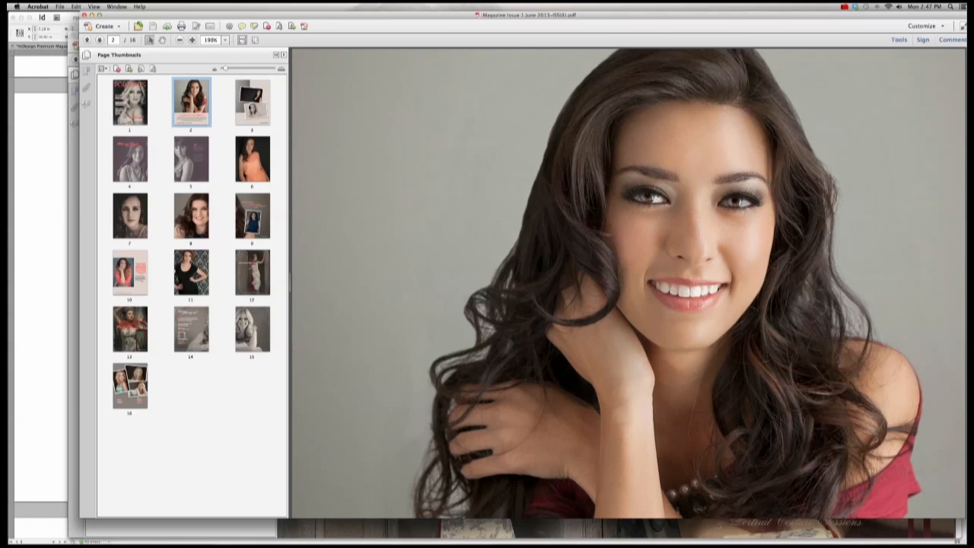
{"action": "key", "text": "Right"}
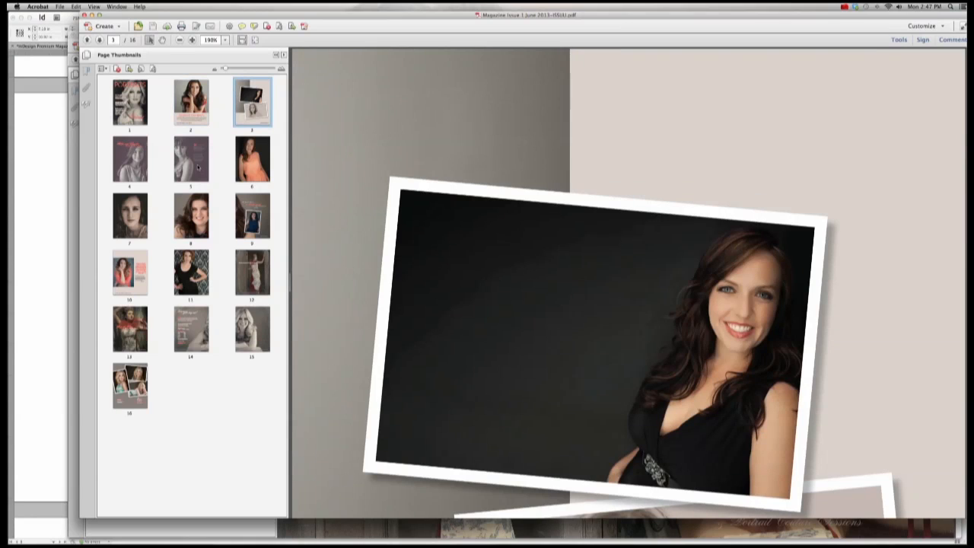
{"action": "key", "text": "super+0"}
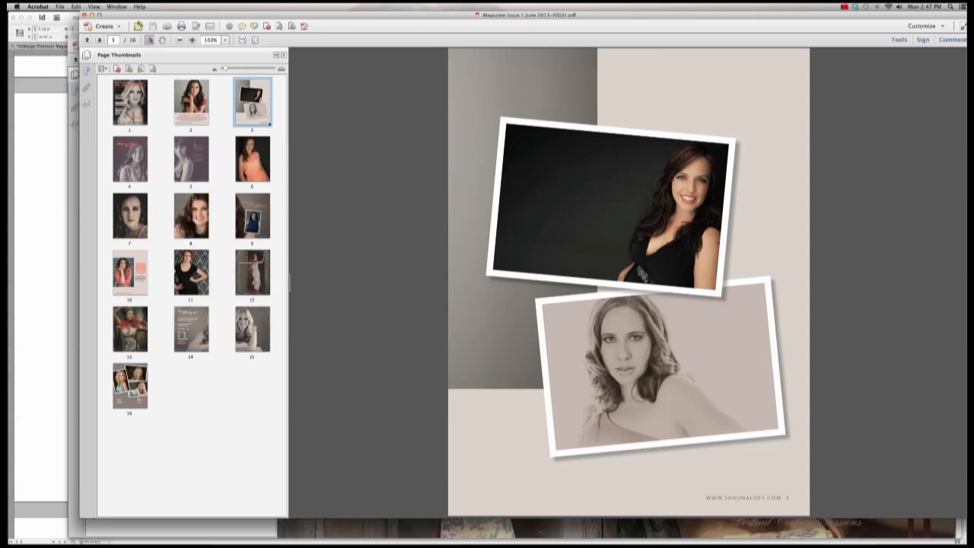
{"action": "left_click_drag", "start_coordinate": [123, 16], "coordinate": [76, 18]}
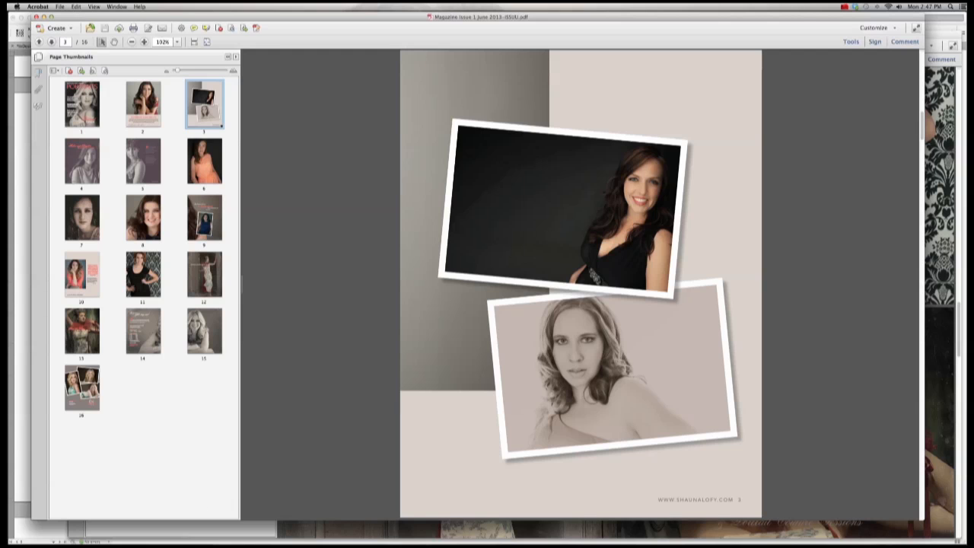
Step: List the magazine folder in Finder to confirm the ISSUU PDF is 13.6 MB, then return to Acrobat
{"action": "left_click", "coordinate": [61, 527]}
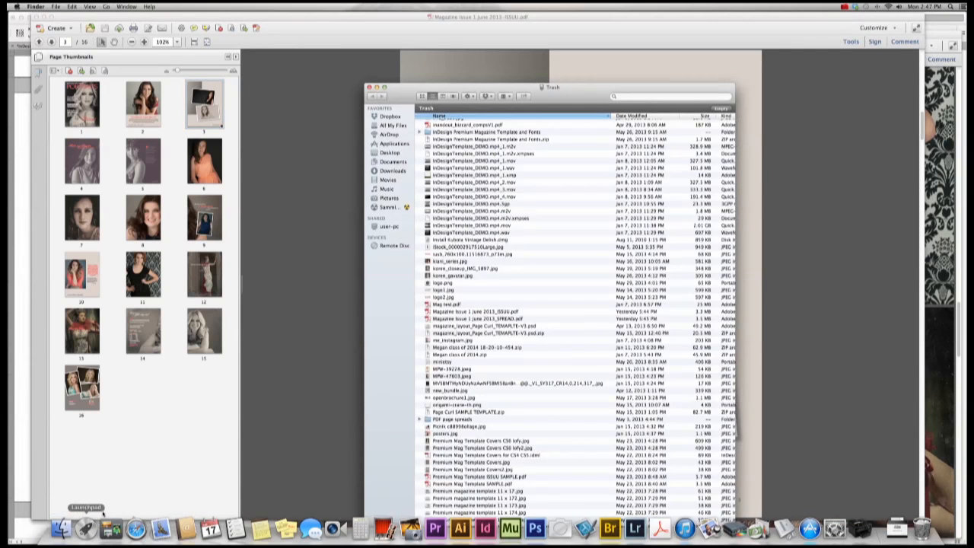
{"action": "left_click", "coordinate": [388, 162]}
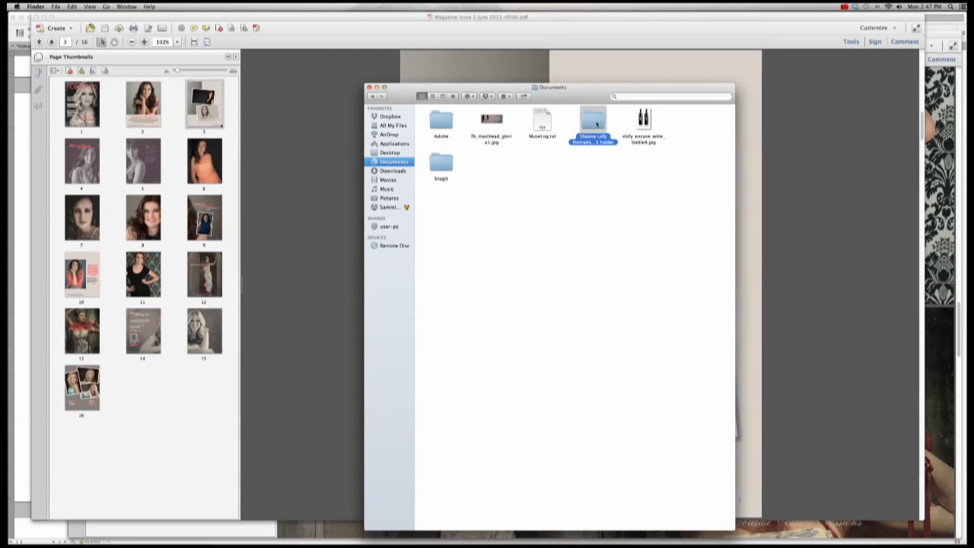
{"action": "double_click", "coordinate": [592, 121]}
{"action": "left_click", "coordinate": [690, 127]}
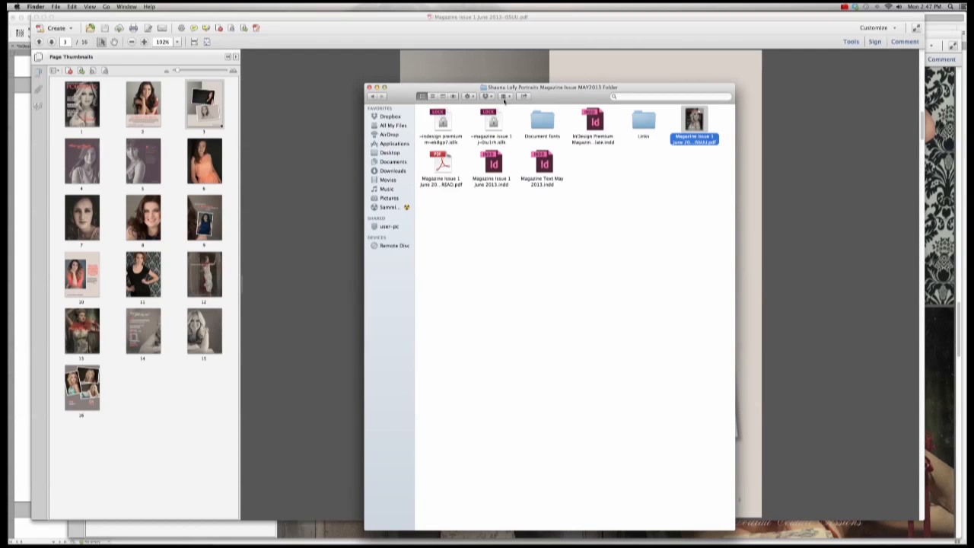
{"action": "left_click", "coordinate": [432, 97]}
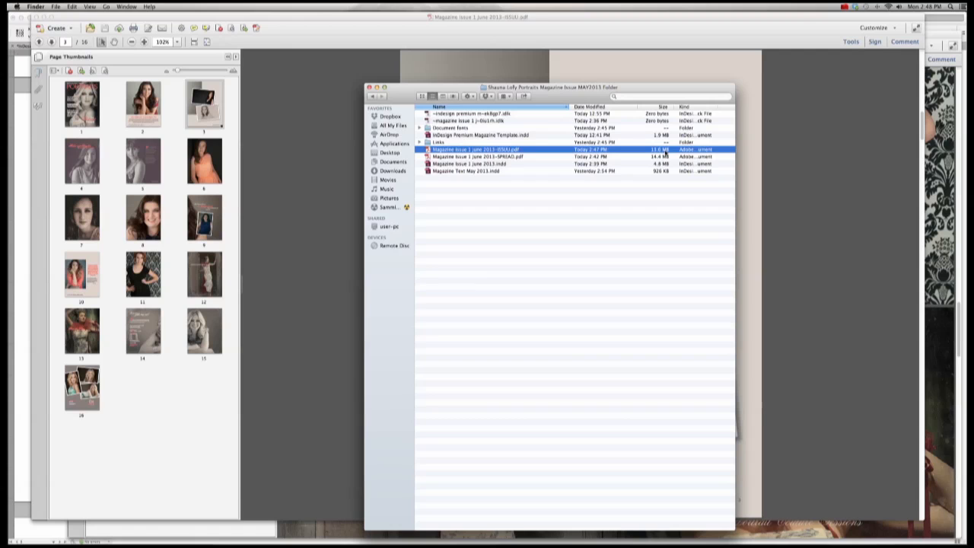
{"action": "left_click", "coordinate": [297, 88]}
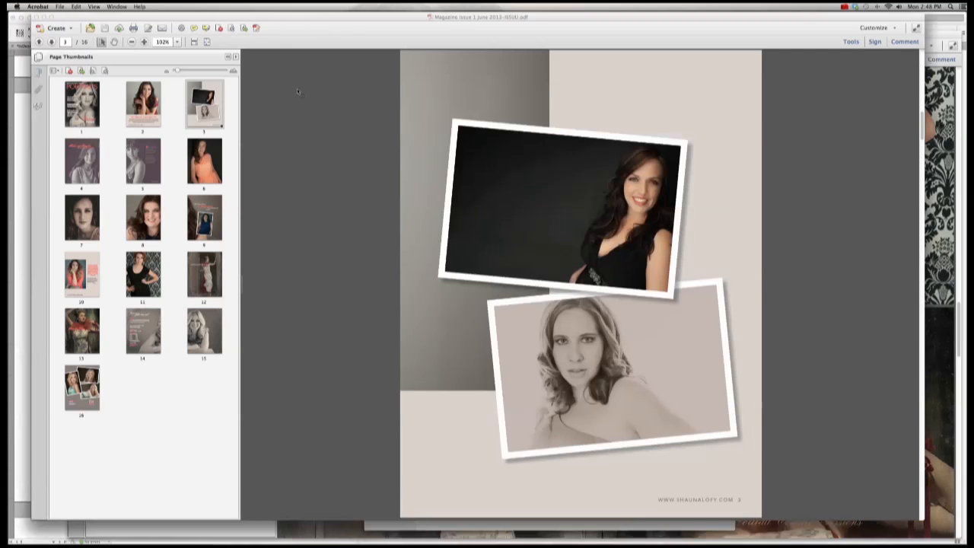
Step: Create a Reduced Size PDF copy compatible with Acrobat 7.0 and later
{"action": "left_click", "coordinate": [61, 6]}
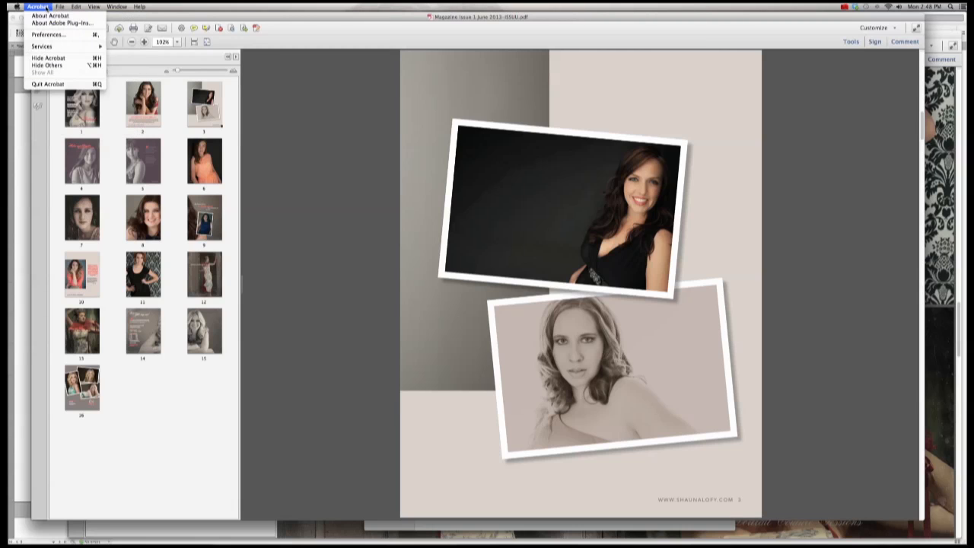
{"action": "left_click", "coordinate": [75, 7]}
{"action": "left_click", "coordinate": [60, 6]}
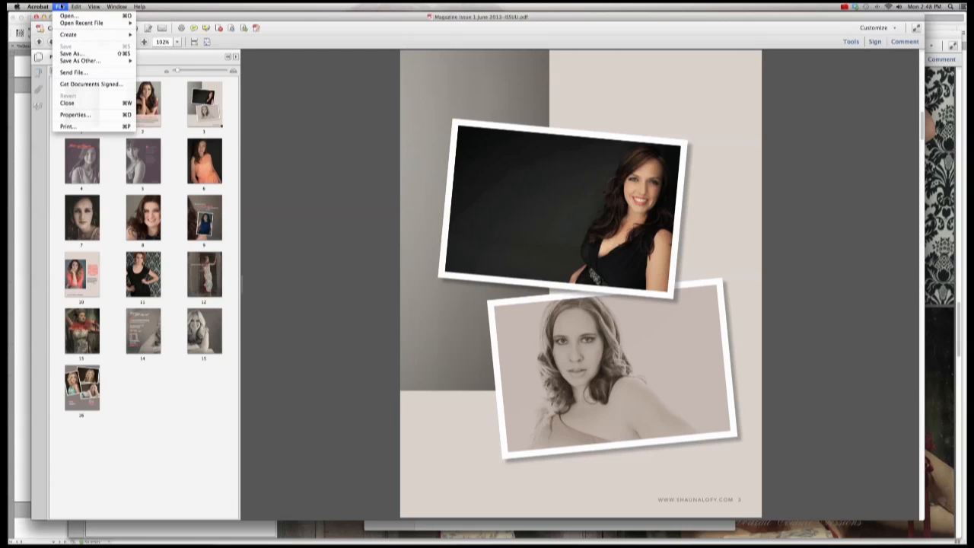
{"action": "mouse_move", "coordinate": [91, 60]}
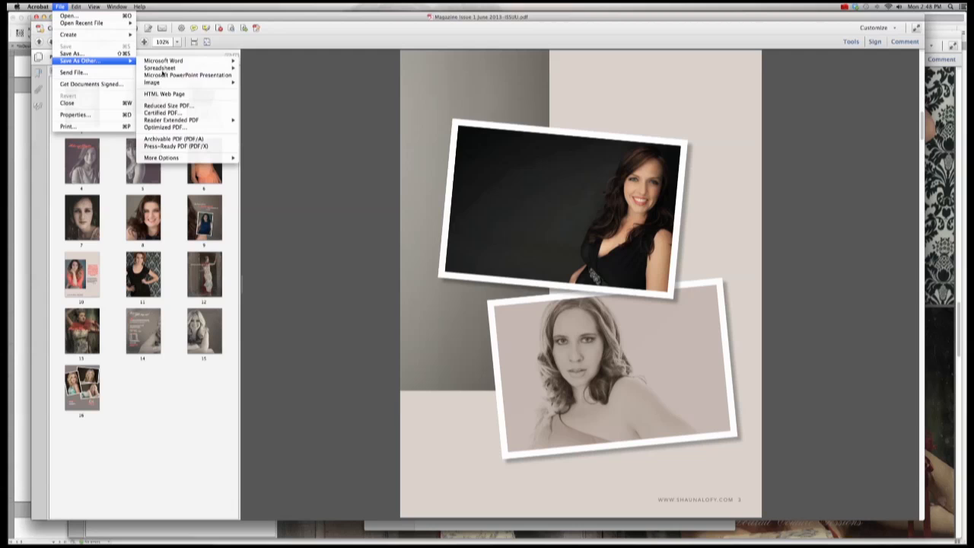
{"action": "left_click", "coordinate": [195, 106]}
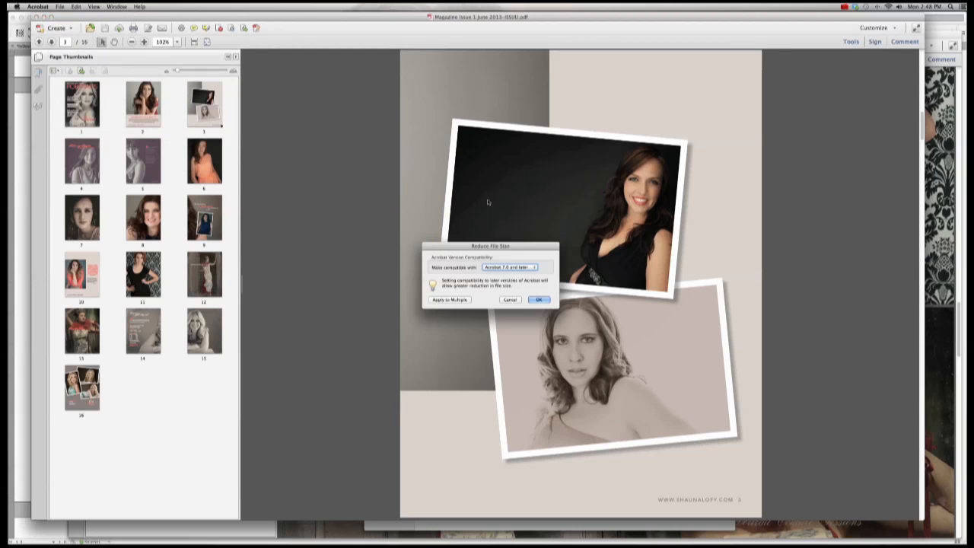
{"action": "left_click", "coordinate": [526, 267]}
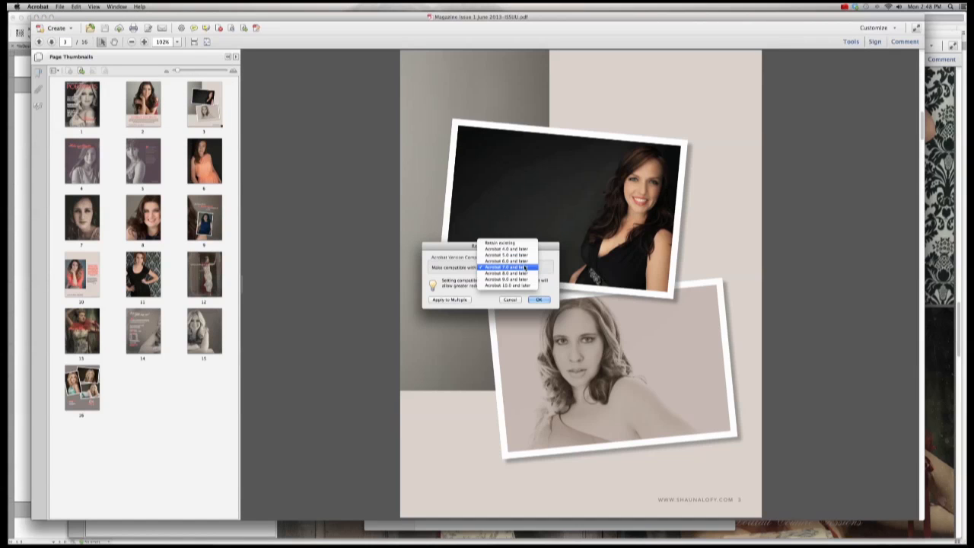
{"action": "left_click", "coordinate": [525, 267]}
{"action": "left_click", "coordinate": [538, 299]}
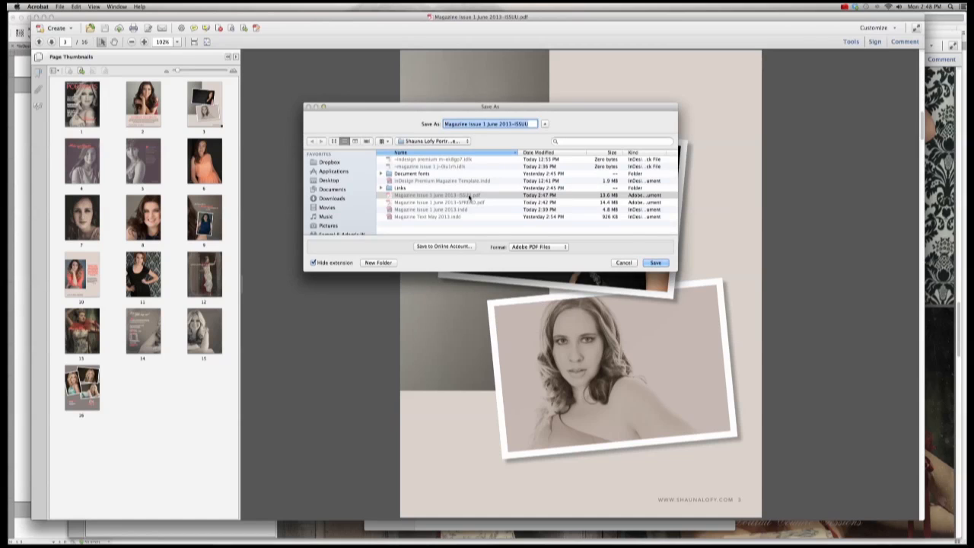
Step: Save the reduced PDF over the existing ISSUU file and dismiss the downsampling warning
{"action": "left_click", "coordinate": [466, 197]}
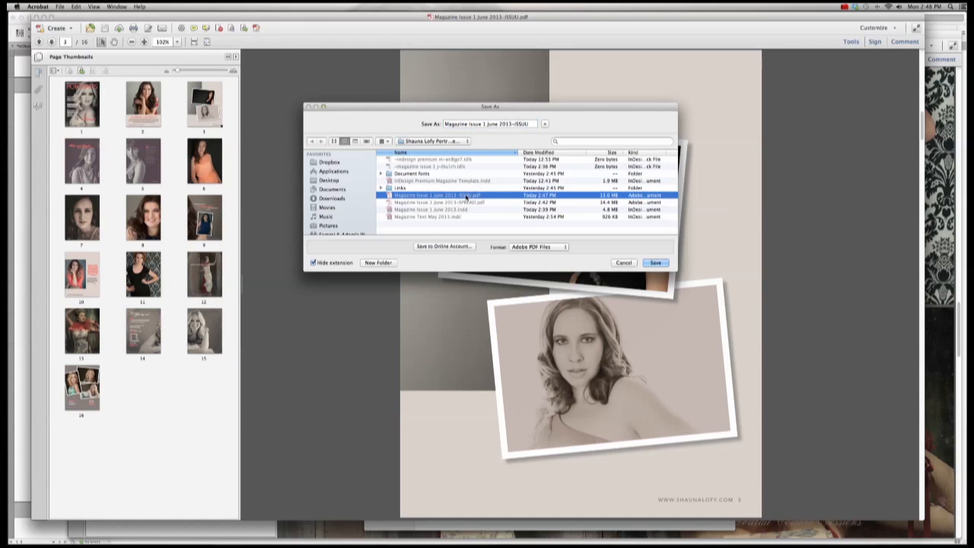
{"action": "left_click", "coordinate": [655, 263]}
{"action": "left_click", "coordinate": [545, 162]}
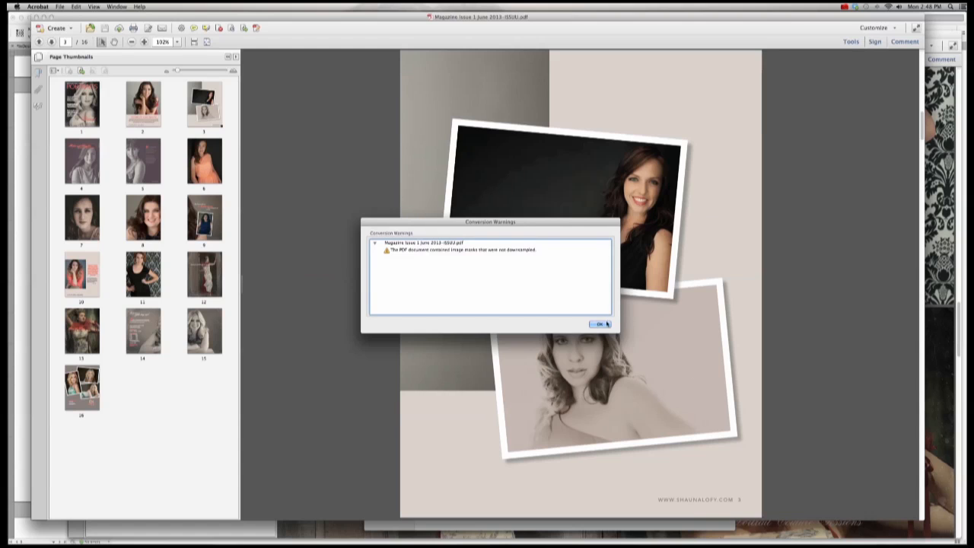
{"action": "left_click", "coordinate": [605, 324]}
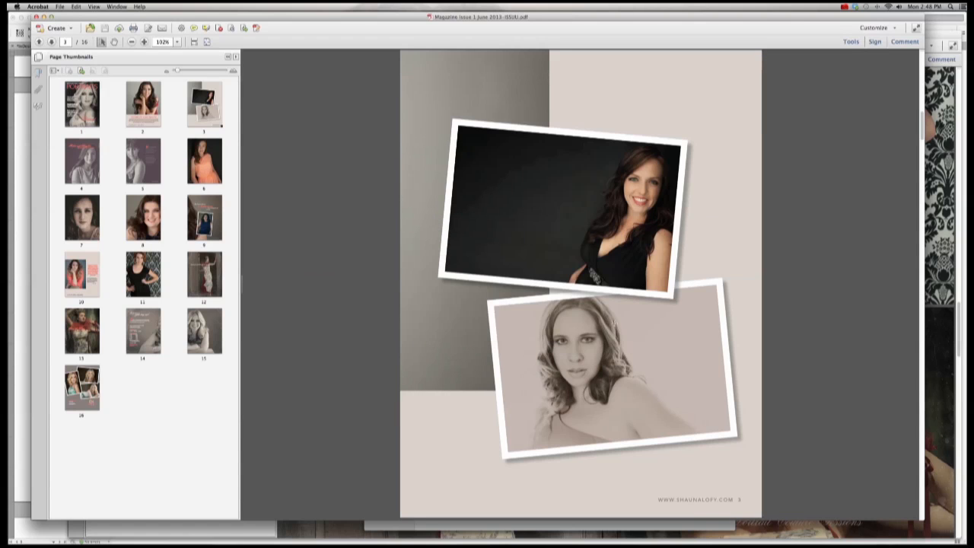
Step: Confirm in Finder that the ISSUU PDF is now 3.3 MB, then close it in Acrobat
{"action": "mouse_move", "coordinate": [111, 527]}
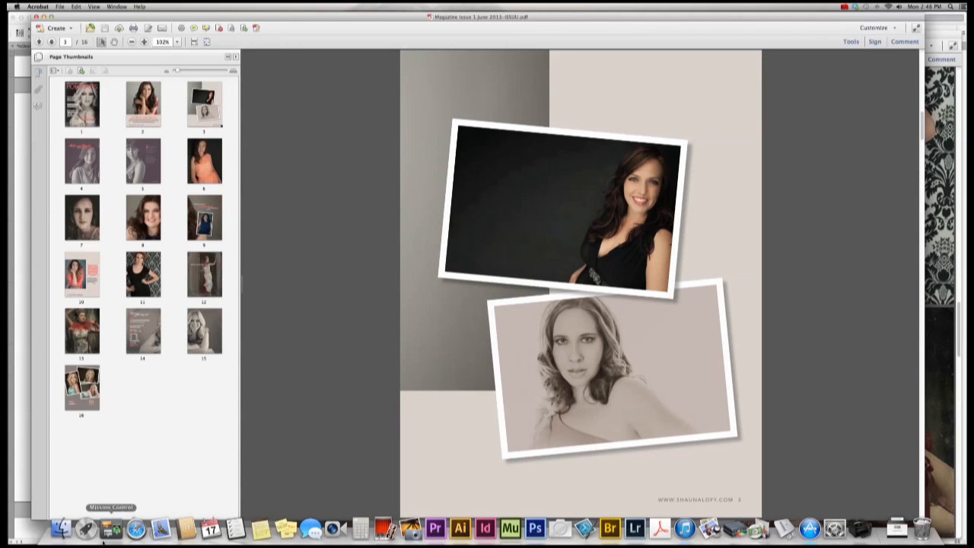
{"action": "left_click", "coordinate": [61, 527]}
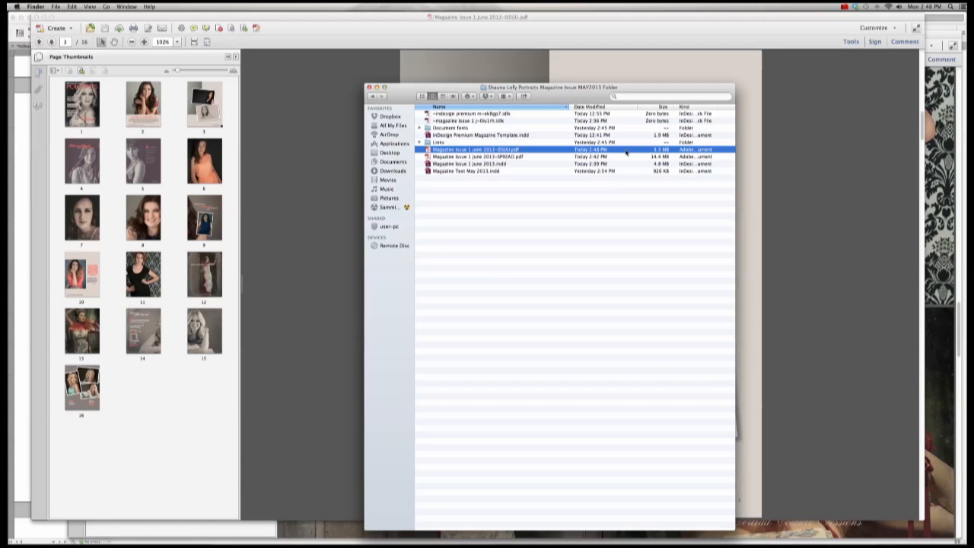
{"action": "left_click", "coordinate": [314, 150]}
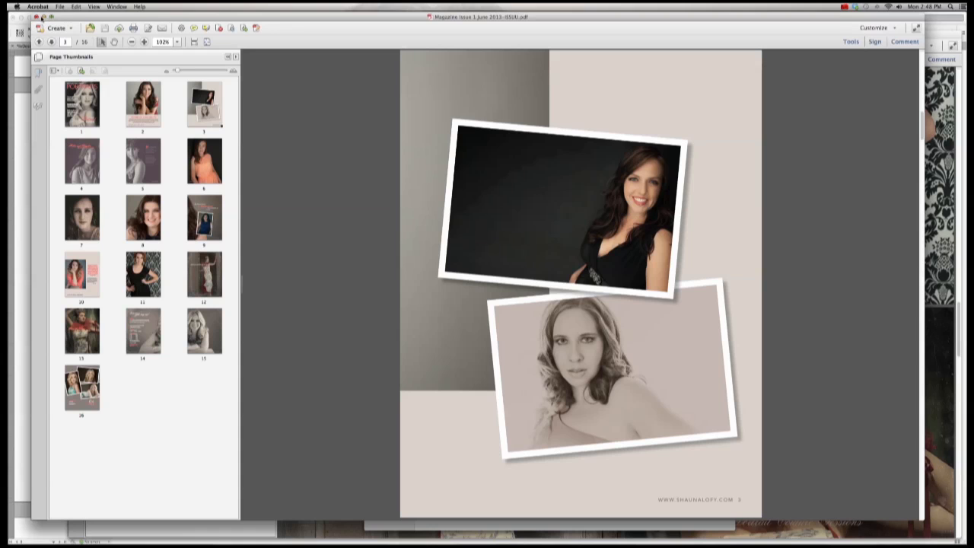
{"action": "left_click", "coordinate": [35, 17]}
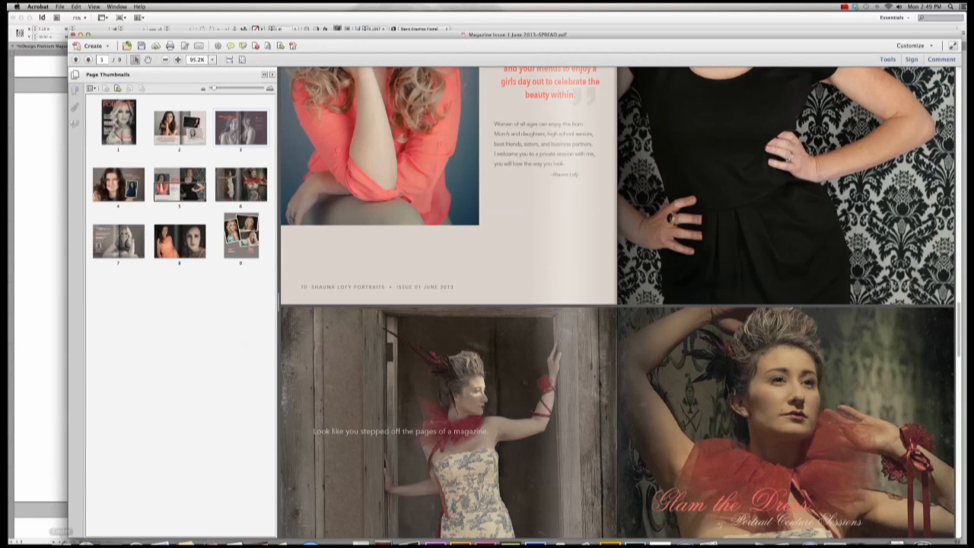
Step: Check the magazine folder in Finder, then return to the SPREAD PDF in Acrobat
{"action": "mouse_move", "coordinate": [110, 529]}
{"action": "left_click", "coordinate": [61, 527]}
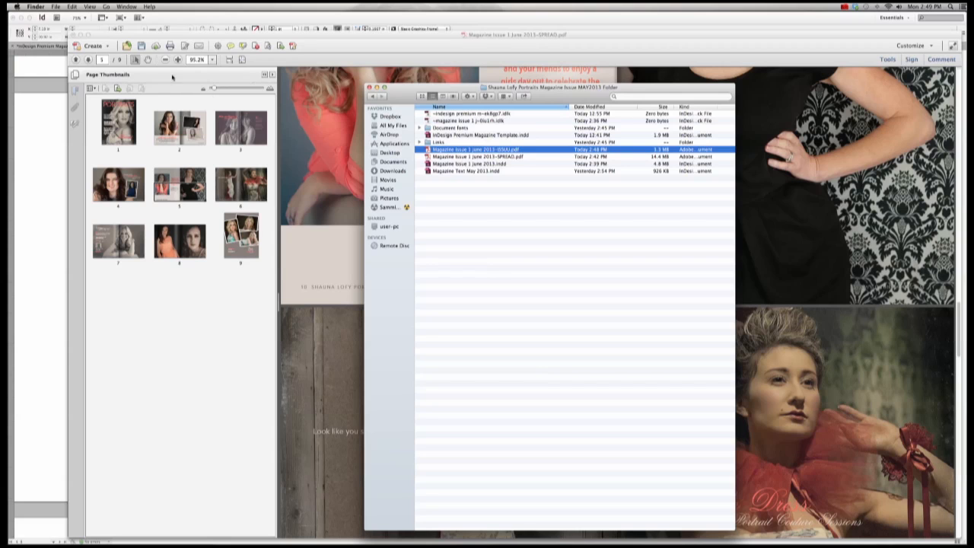
{"action": "left_click", "coordinate": [168, 94]}
Step: Reduce the spread PDF's file size with Acrobat 7.0 and later compatibility
{"action": "left_click", "coordinate": [60, 7]}
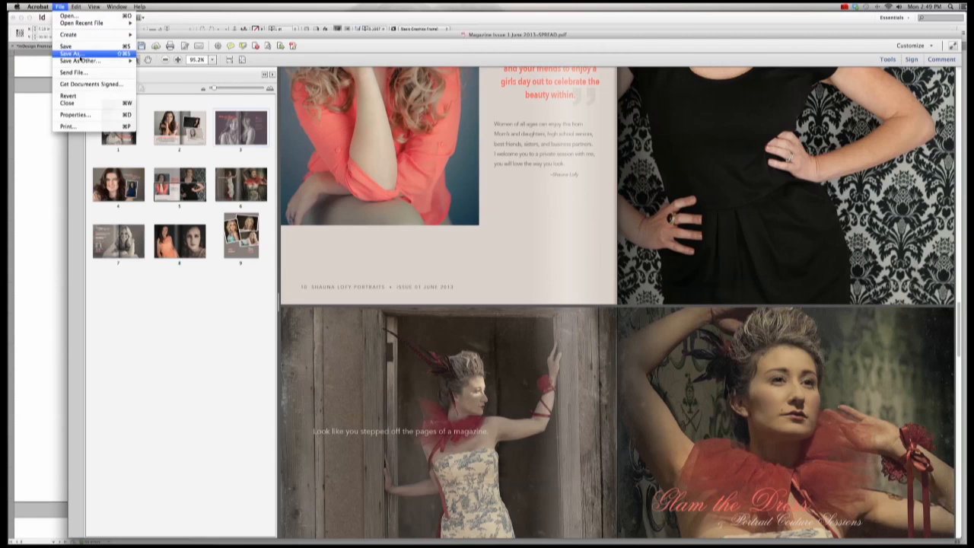
{"action": "mouse_move", "coordinate": [84, 60]}
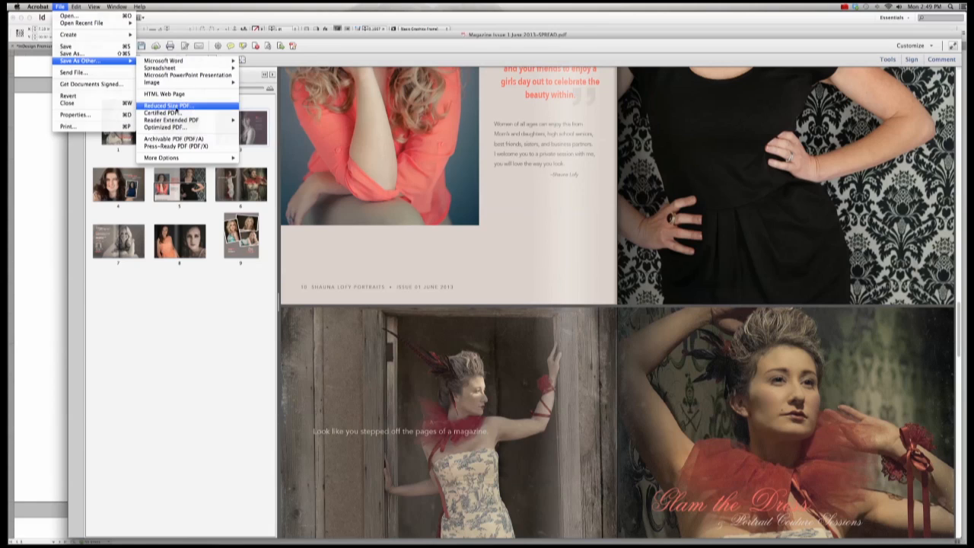
{"action": "left_click", "coordinate": [169, 106]}
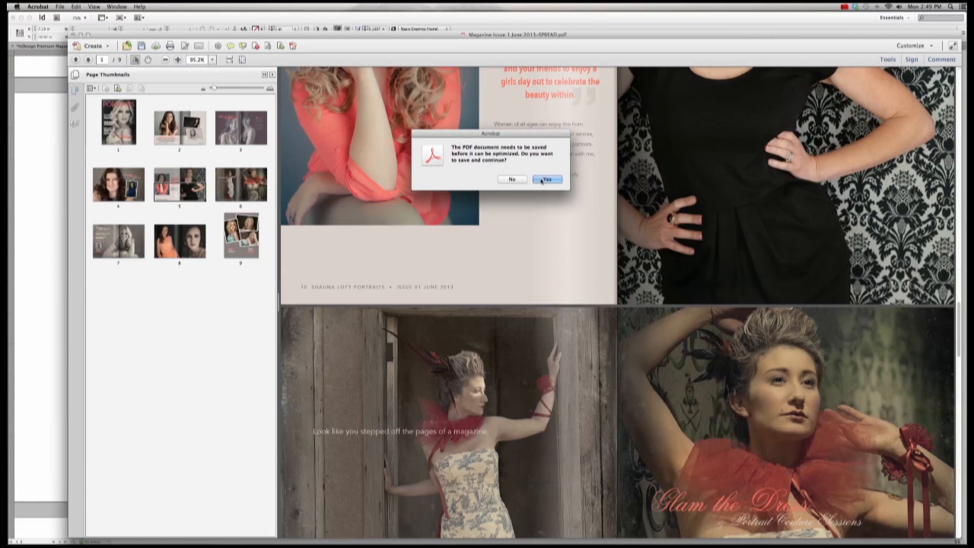
{"action": "left_click", "coordinate": [541, 180]}
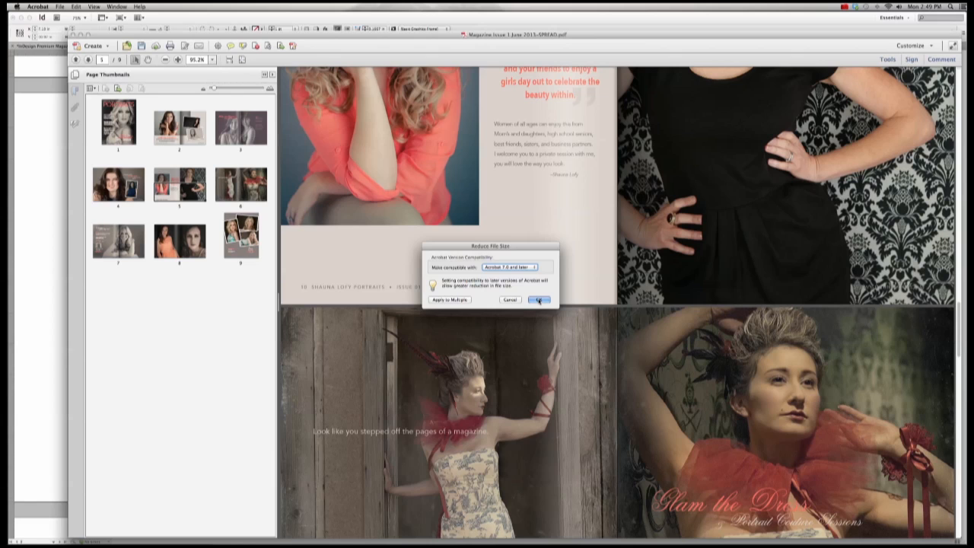
{"action": "left_click", "coordinate": [512, 268]}
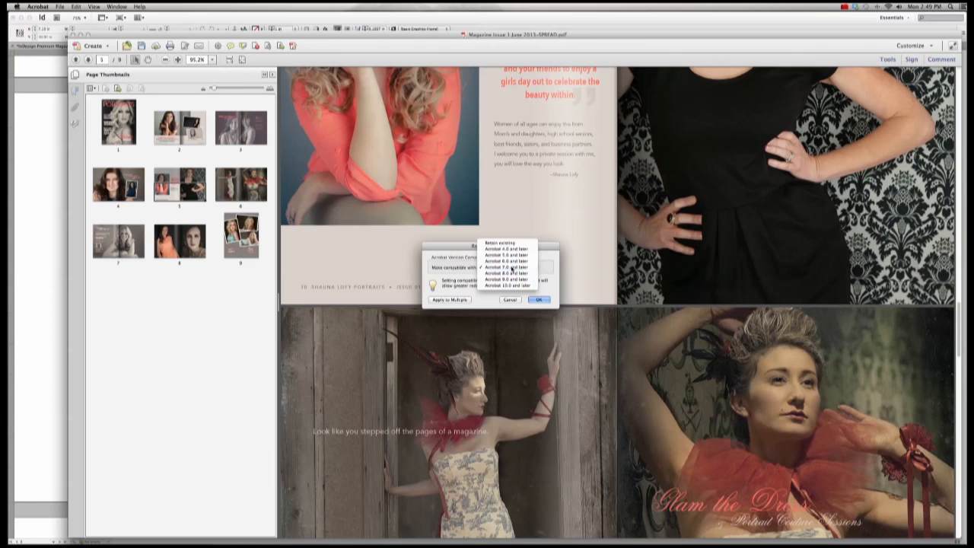
{"action": "left_click", "coordinate": [510, 267]}
{"action": "left_click", "coordinate": [541, 300]}
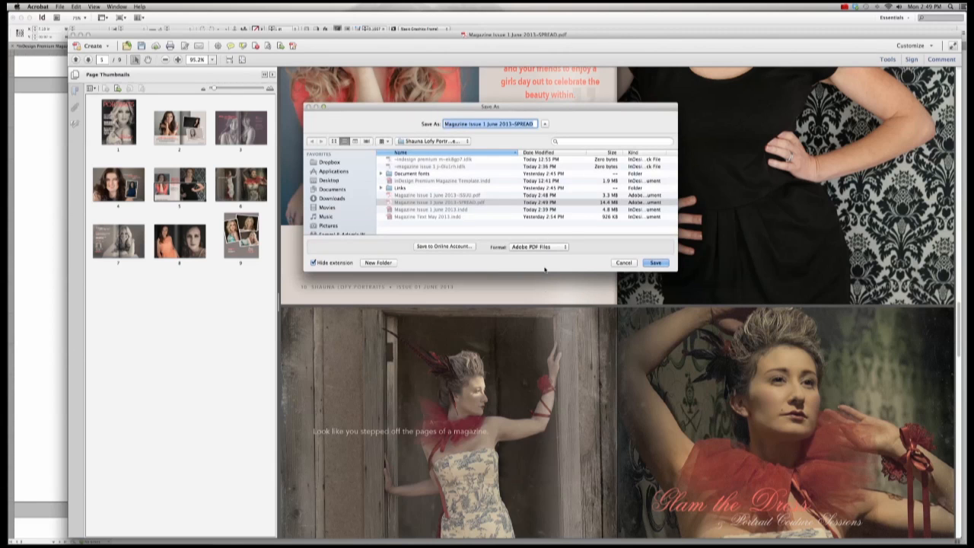
Step: Save the reduced PDF over Magazine Issue 1 June 2013-SPREAD.pdf and dismiss the conversion warnings
{"action": "left_click", "coordinate": [466, 202]}
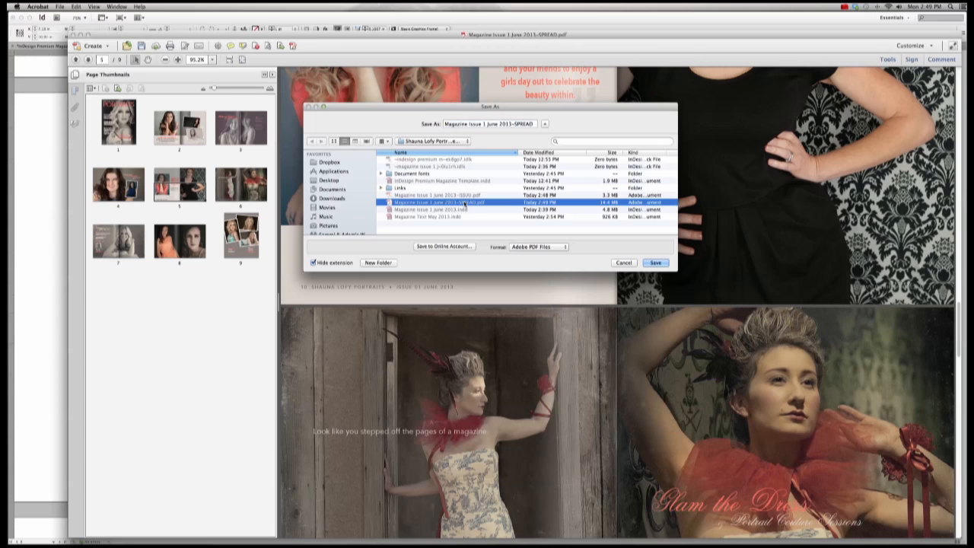
{"action": "left_click", "coordinate": [658, 263]}
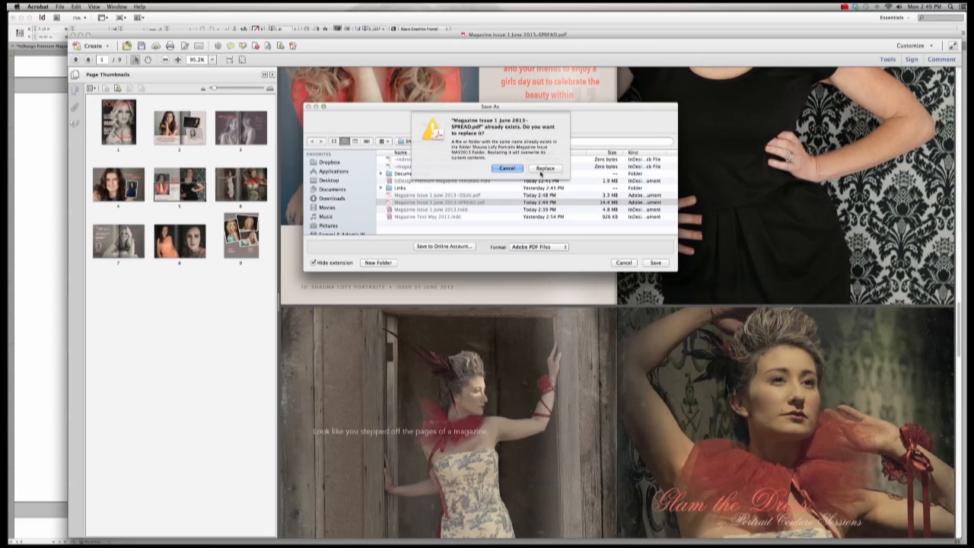
{"action": "left_click", "coordinate": [542, 168]}
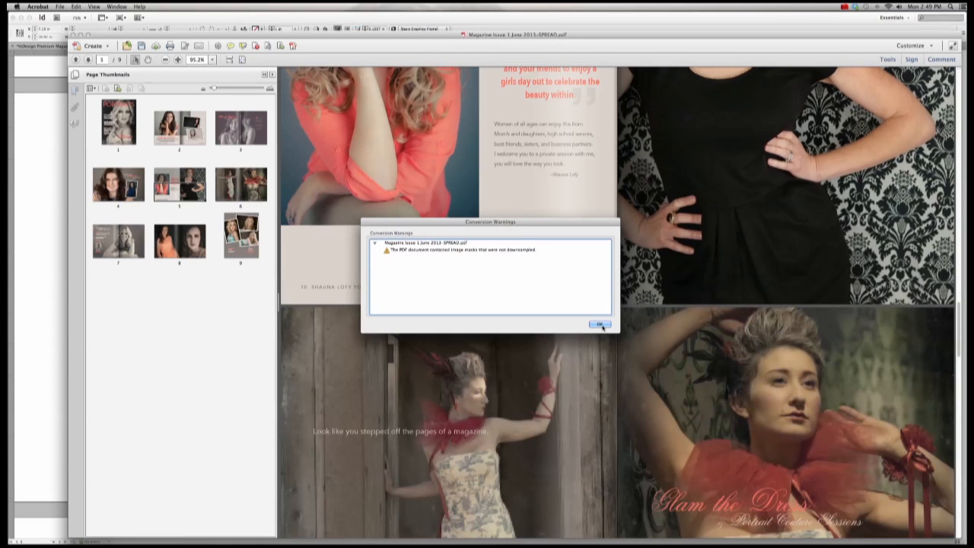
{"action": "left_click", "coordinate": [601, 325]}
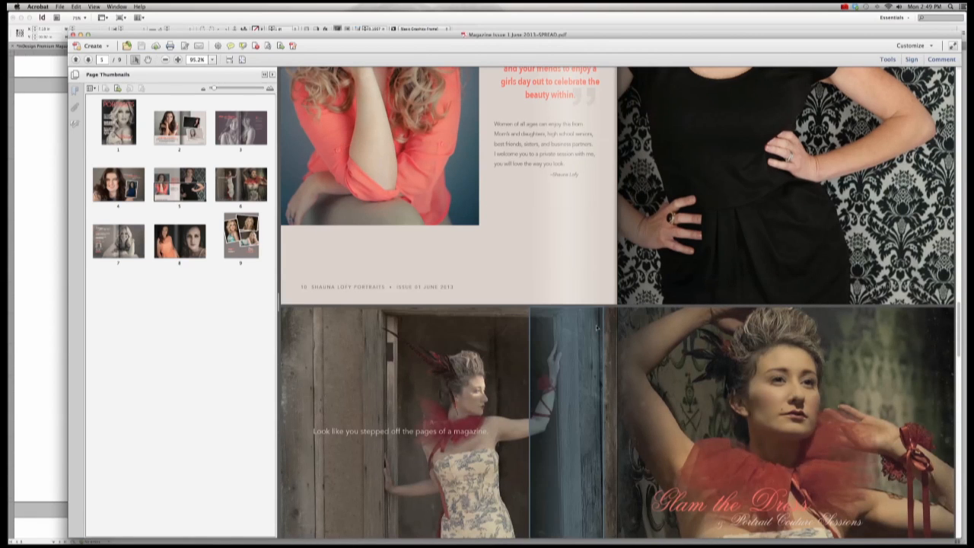
Step: Confirm the reduced SPREAD PDF lists at 3.5 MB in Finder, then close Finder and the PDF
{"action": "mouse_move", "coordinate": [161, 529]}
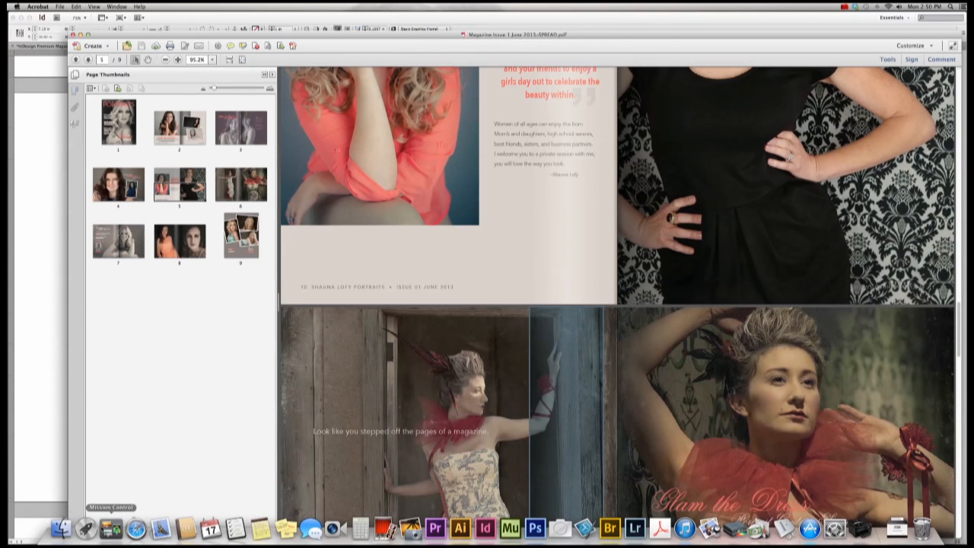
{"action": "left_click", "coordinate": [61, 528]}
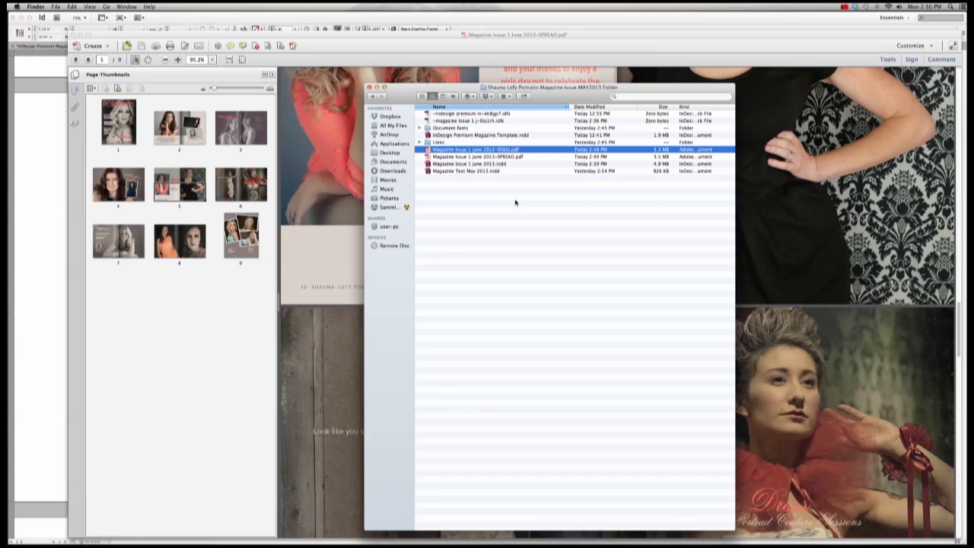
{"action": "left_click", "coordinate": [566, 157]}
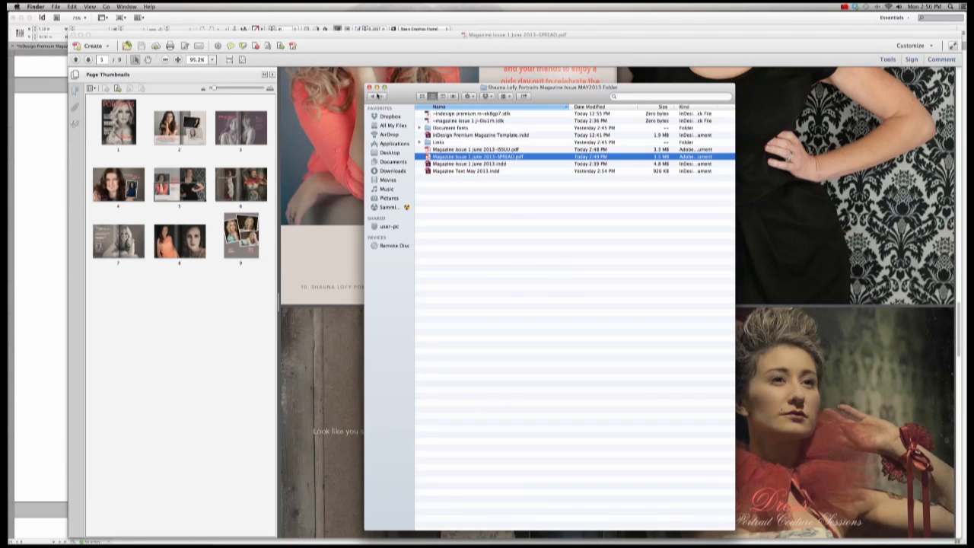
{"action": "left_click", "coordinate": [370, 89]}
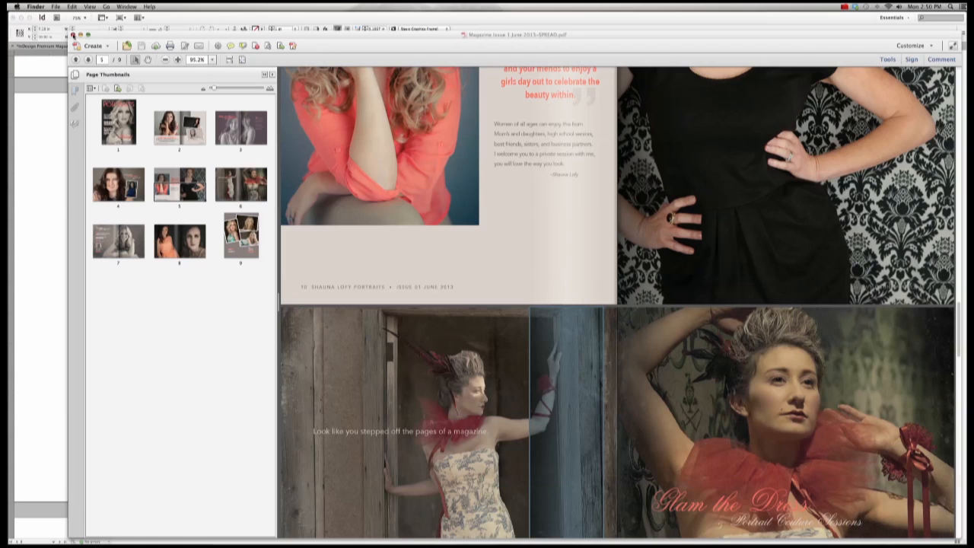
{"action": "left_click", "coordinate": [73, 35]}
Step: Close Acrobat's Welcome window and begin an Adobe PDF (Print) export from InDesign
{"action": "left_click", "coordinate": [388, 136]}
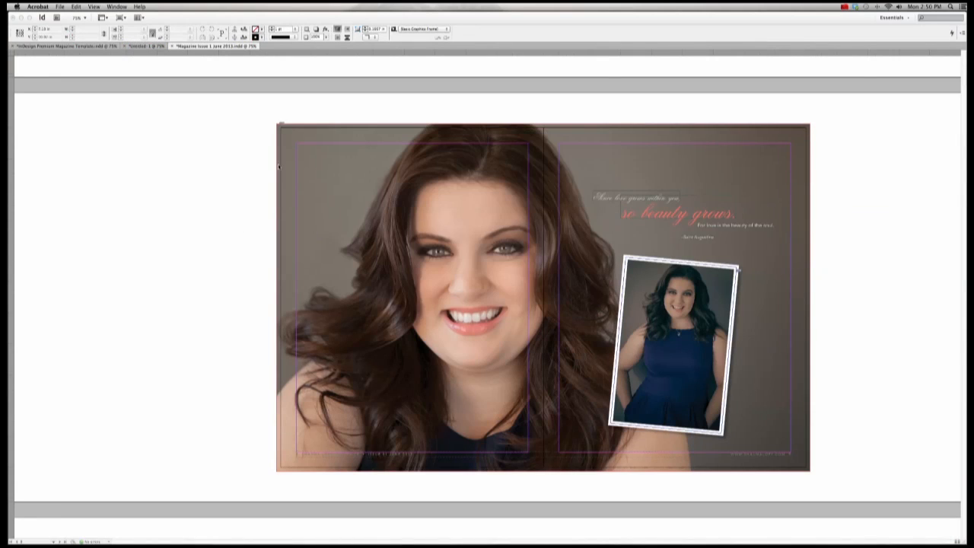
{"action": "left_click", "coordinate": [278, 163]}
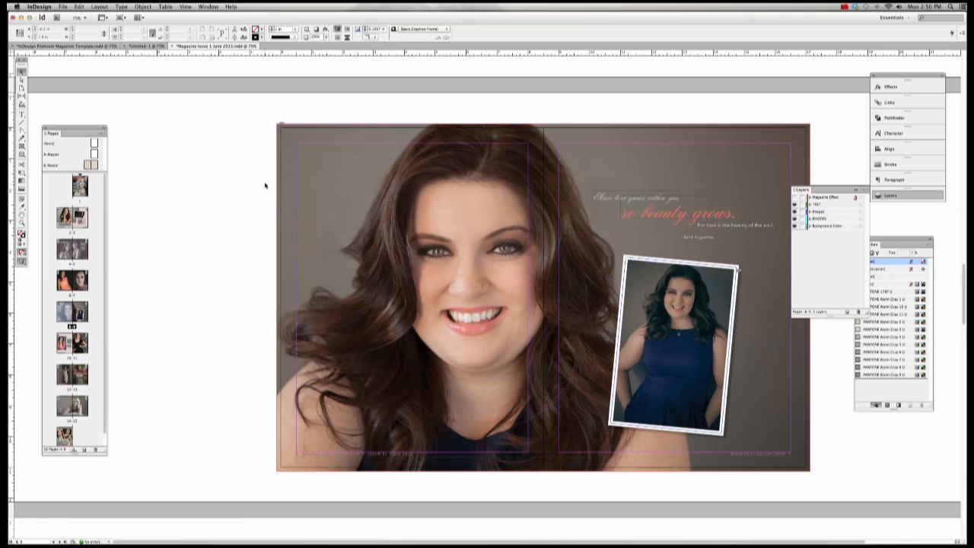
{"action": "left_click", "coordinate": [64, 7]}
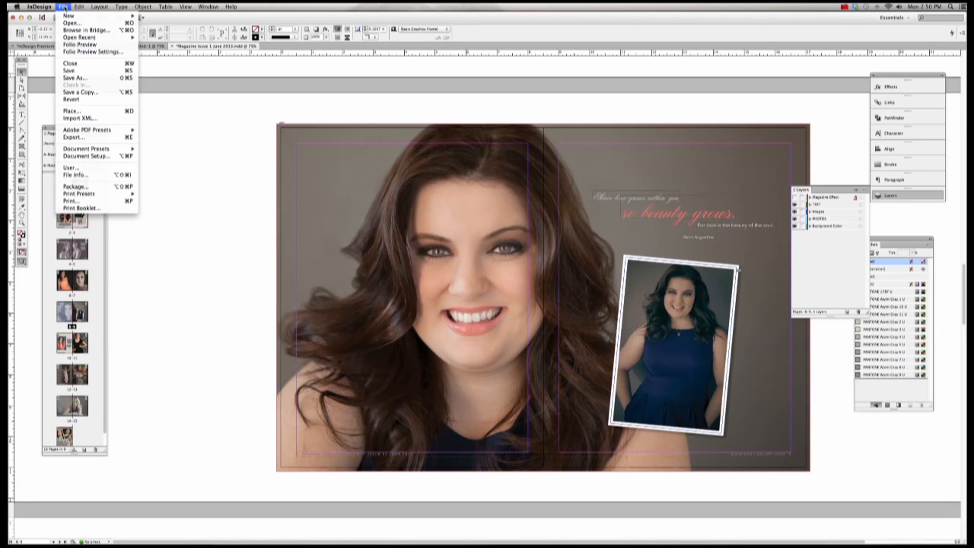
{"action": "left_click", "coordinate": [73, 137]}
{"action": "left_click", "coordinate": [508, 259]}
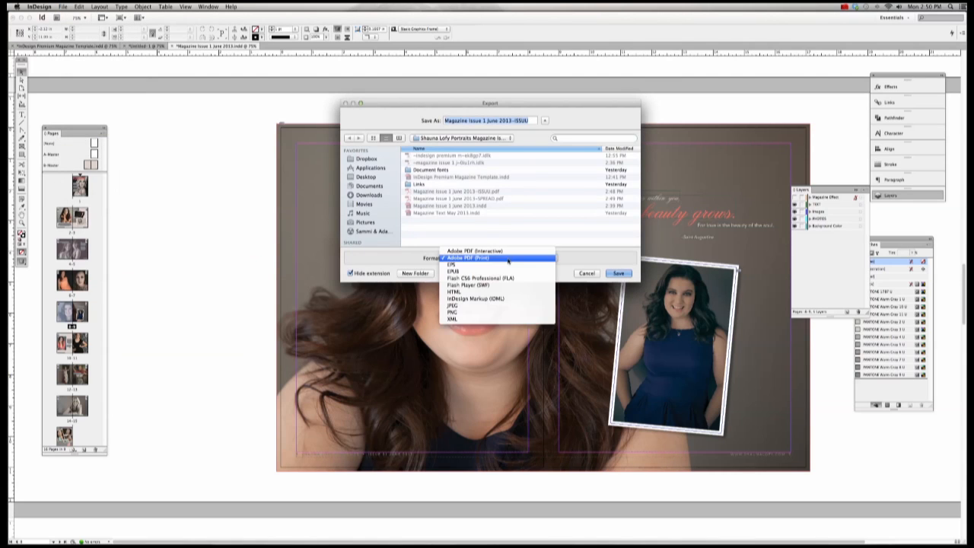
{"action": "left_click", "coordinate": [509, 260]}
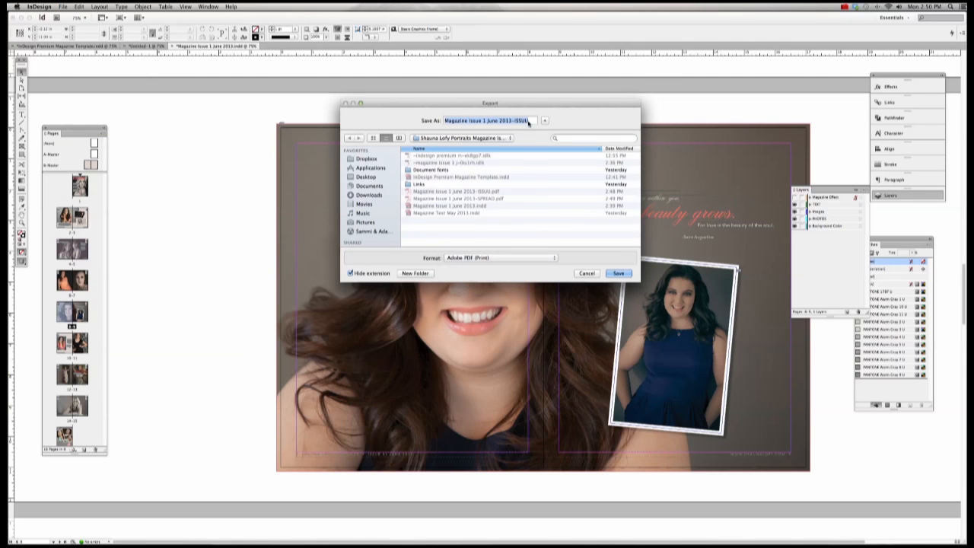
Step: Rename the export from ISSUU to 'Magazine Issue 1 June 2013-PRINT' and save
{"action": "left_click", "coordinate": [528, 120]}
{"action": "left_click_drag", "start_coordinate": [528, 121], "coordinate": [516, 120]}
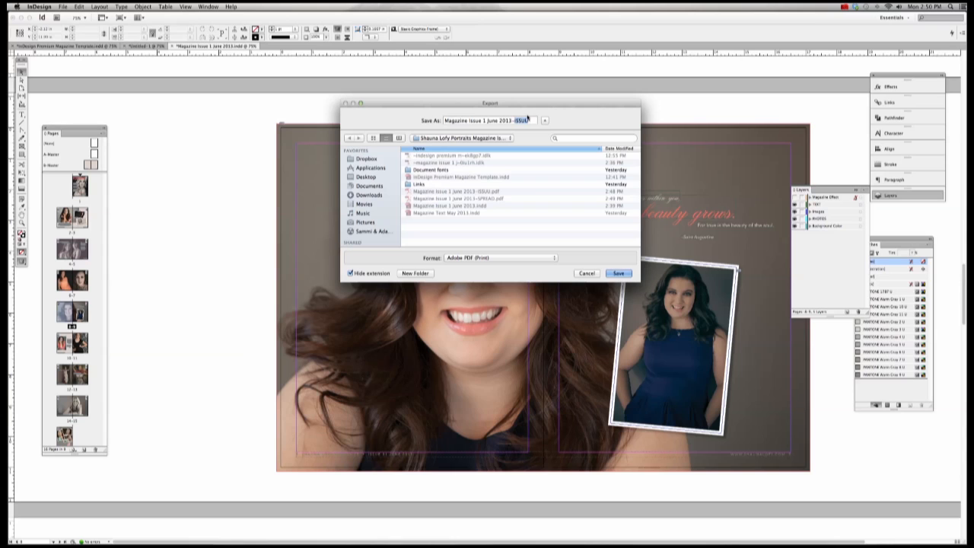
{"action": "type", "text": "PRINT"}
{"action": "left_click", "coordinate": [616, 273]}
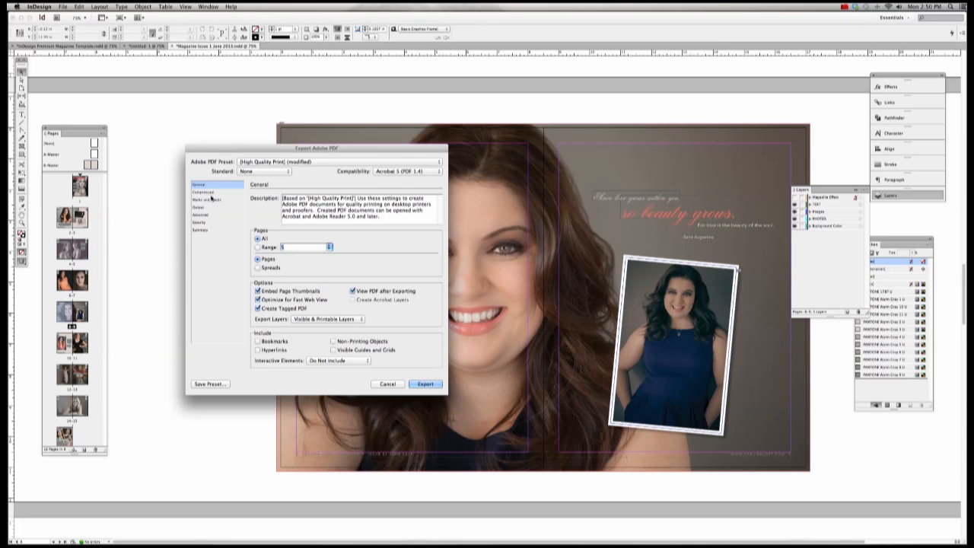
Step: Turn on crop marks and the document's 0.125 in bleed, then bring up Ink Manager
{"action": "left_click", "coordinate": [213, 199]}
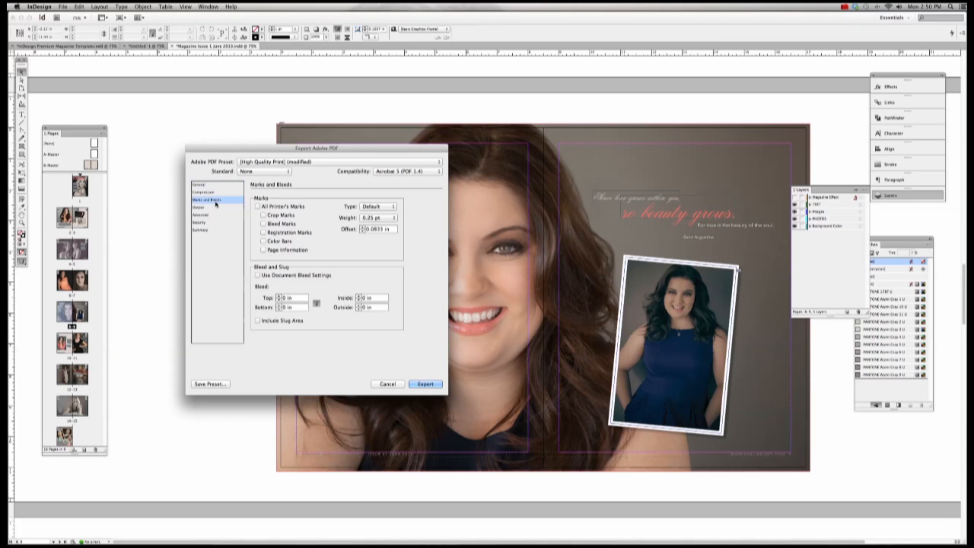
{"action": "left_click", "coordinate": [264, 215]}
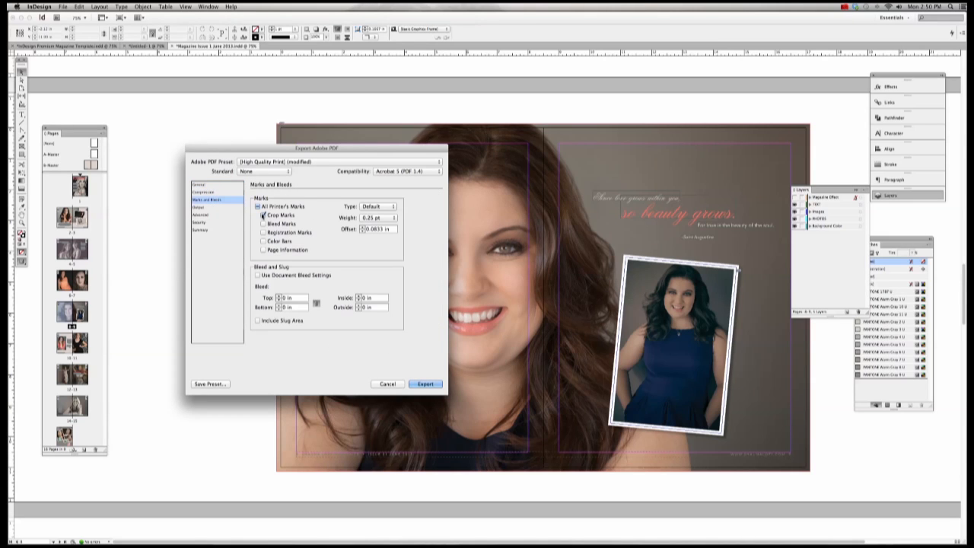
{"action": "left_click", "coordinate": [257, 275]}
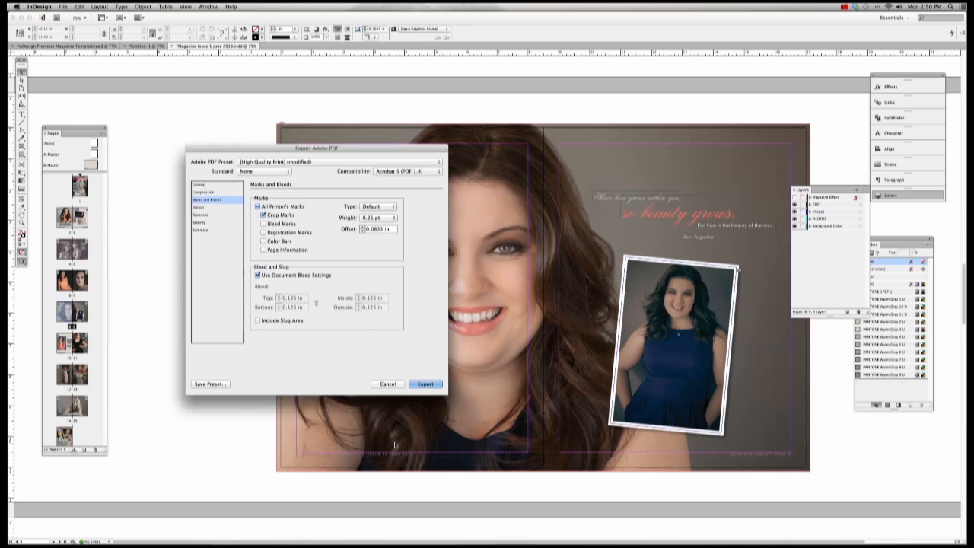
{"action": "left_click", "coordinate": [199, 207]}
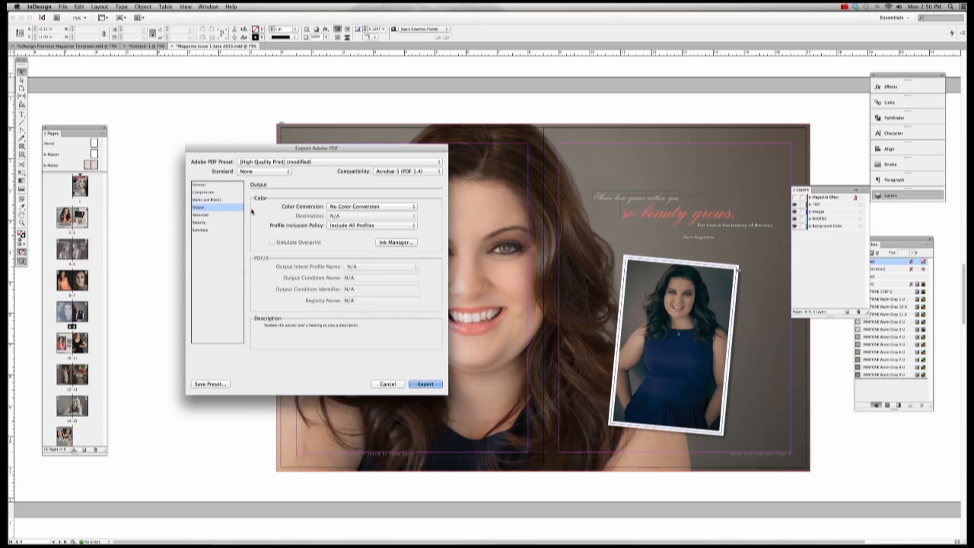
{"action": "left_click", "coordinate": [396, 244]}
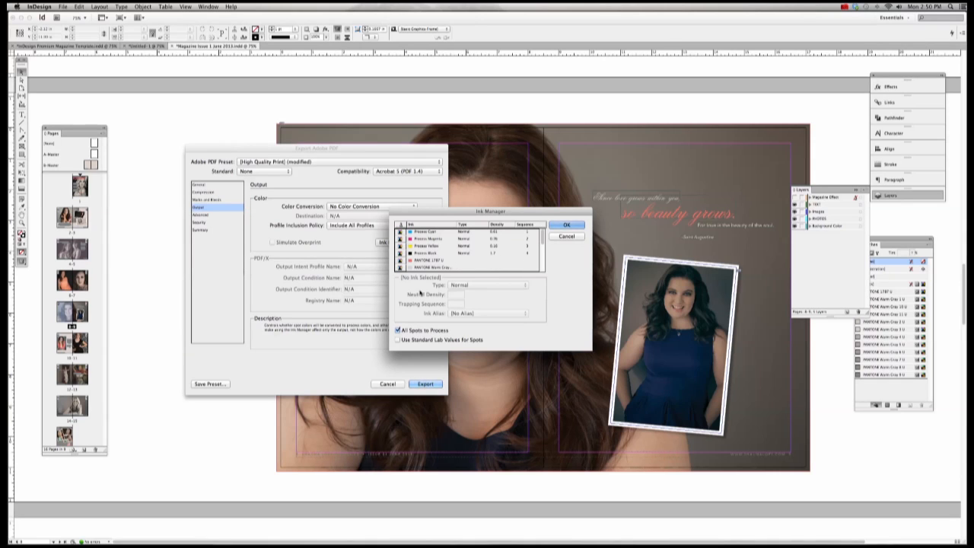
Step: Toggle All Spots to Process off and back on in Ink Manager
{"action": "scroll", "coordinate": [425, 268], "scroll_direction": "down", "scroll_amount": 5}
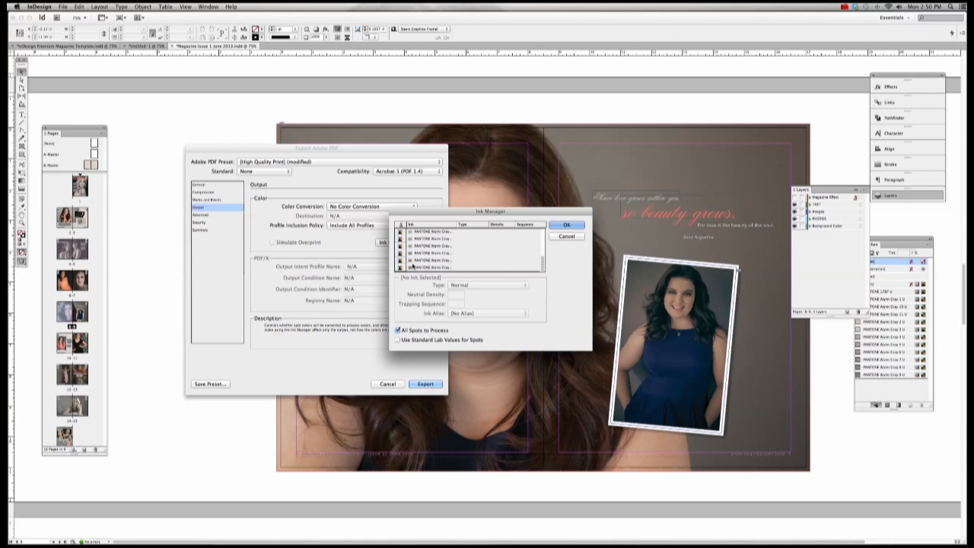
{"action": "scroll", "coordinate": [413, 266], "scroll_direction": "up", "scroll_amount": 5}
{"action": "scroll", "coordinate": [413, 266], "scroll_direction": "down", "scroll_amount": 5}
{"action": "left_click", "coordinate": [398, 330]}
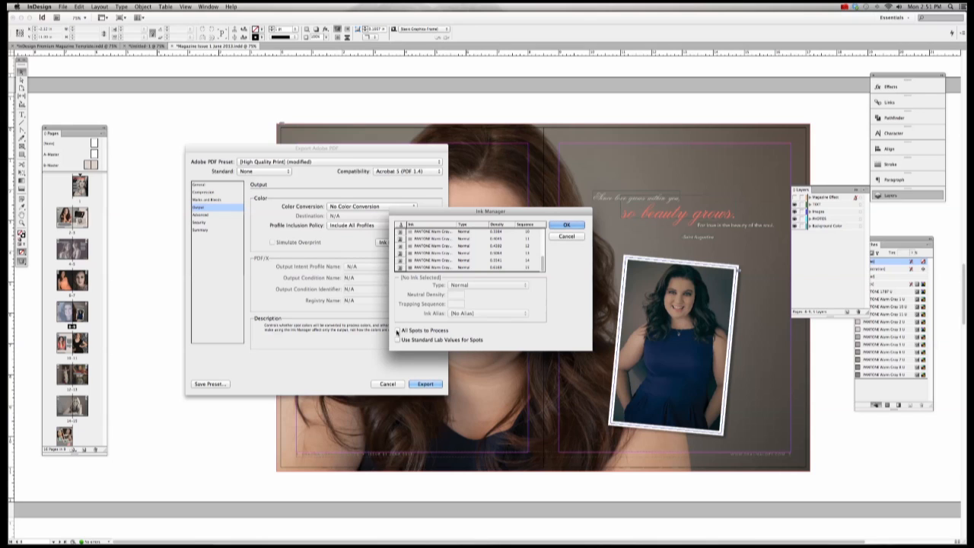
{"action": "left_click", "coordinate": [398, 330]}
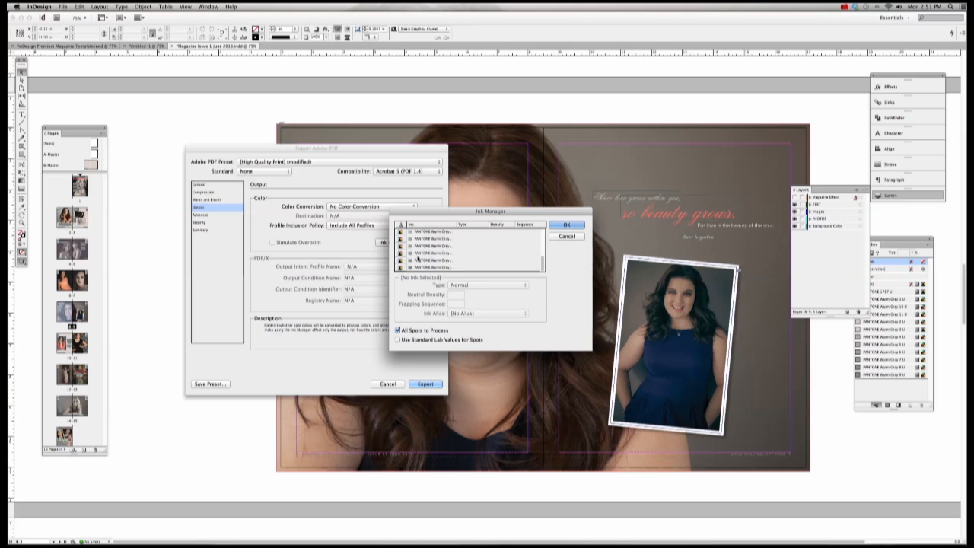
Step: Set PANTONE Warm Gray 9 U to process and accept the ink settings
{"action": "scroll", "coordinate": [417, 259], "scroll_direction": "up", "scroll_amount": 5}
{"action": "scroll", "coordinate": [417, 259], "scroll_direction": "down", "scroll_amount": 5}
{"action": "left_click", "coordinate": [402, 268]}
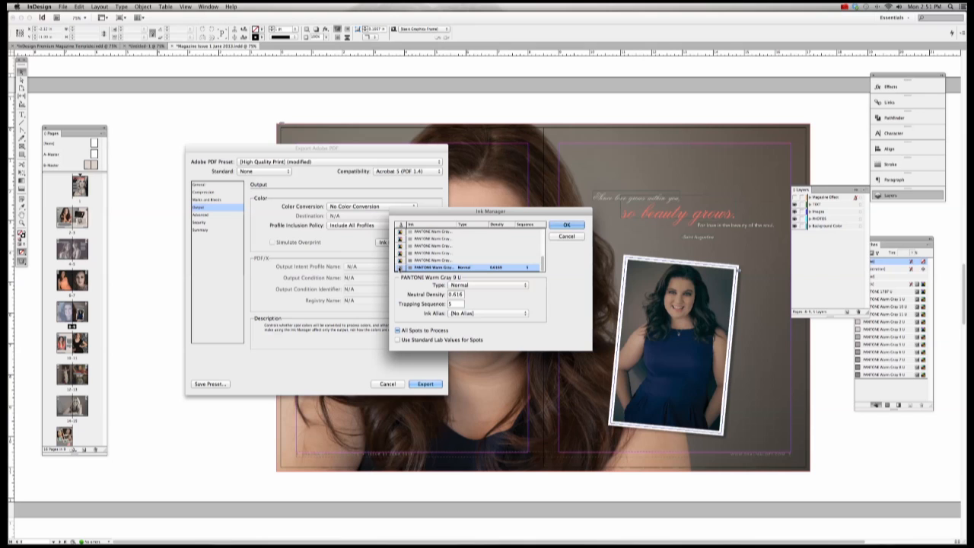
{"action": "scroll", "coordinate": [400, 270], "scroll_direction": "up", "scroll_amount": 5}
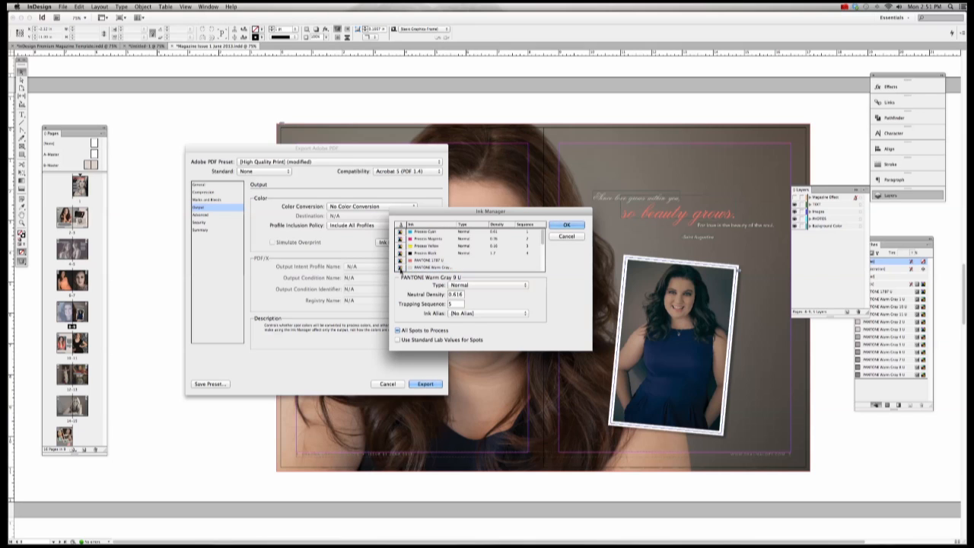
{"action": "scroll", "coordinate": [413, 266], "scroll_direction": "down", "scroll_amount": 5}
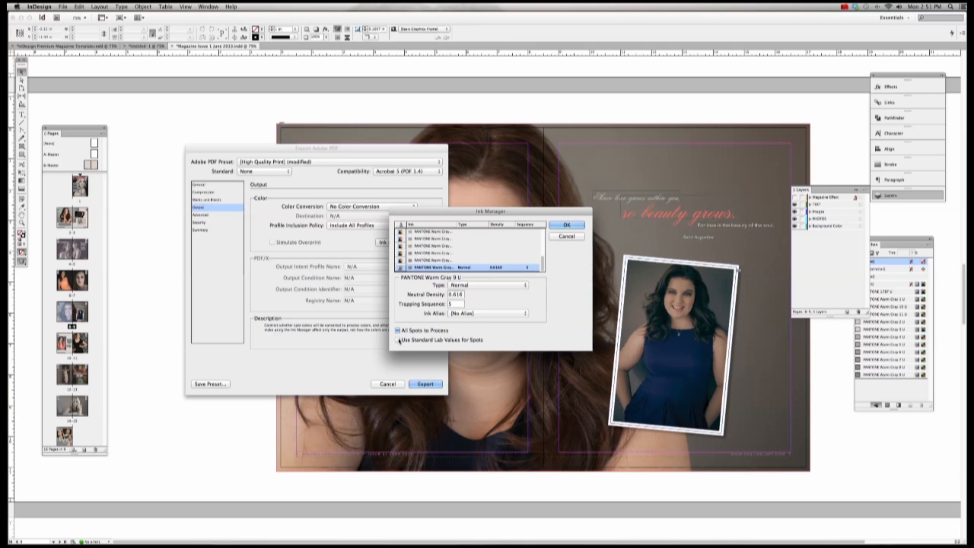
{"action": "left_click", "coordinate": [400, 268]}
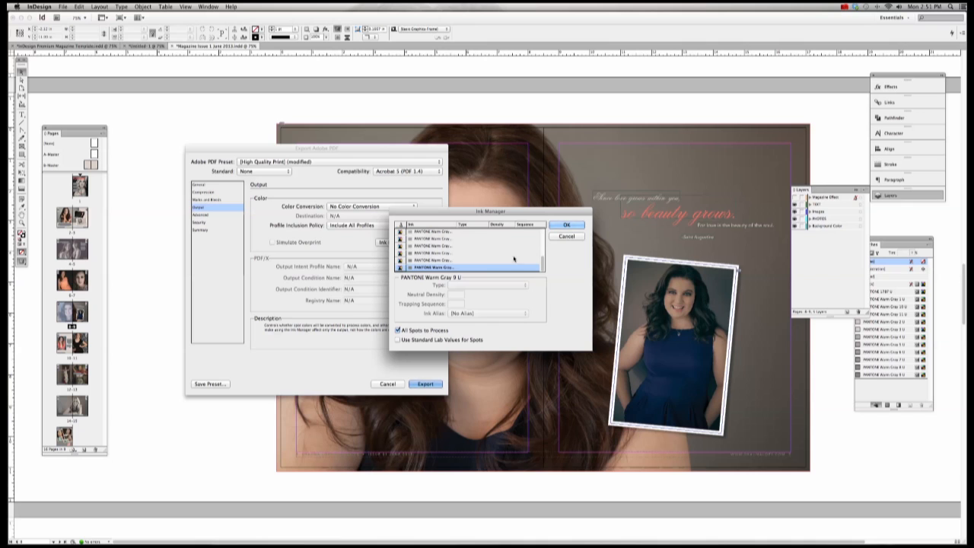
{"action": "left_click", "coordinate": [564, 224]}
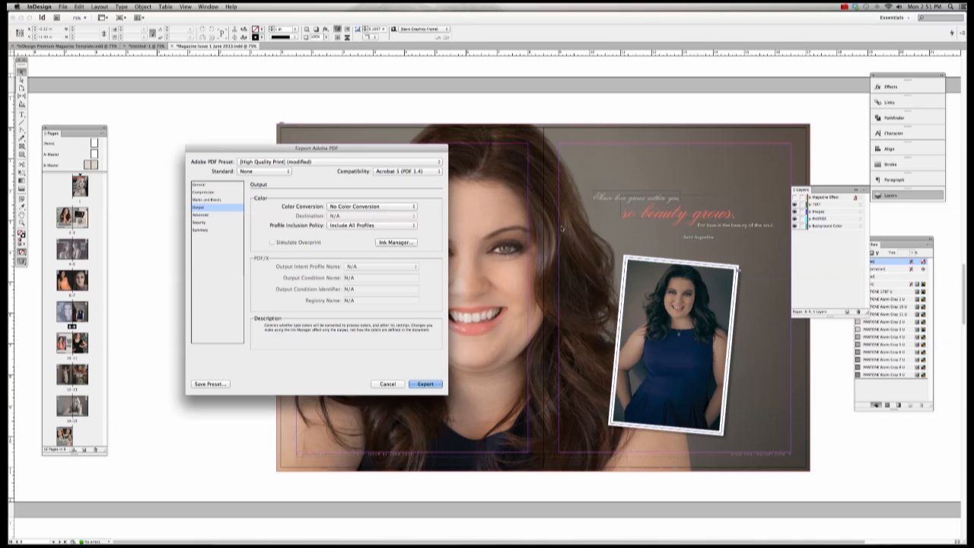
Step: Review the Advanced, Marks and Bleeds and Compression panes, then export with High Quality Print
{"action": "left_click", "coordinate": [203, 216]}
{"action": "left_click", "coordinate": [203, 200]}
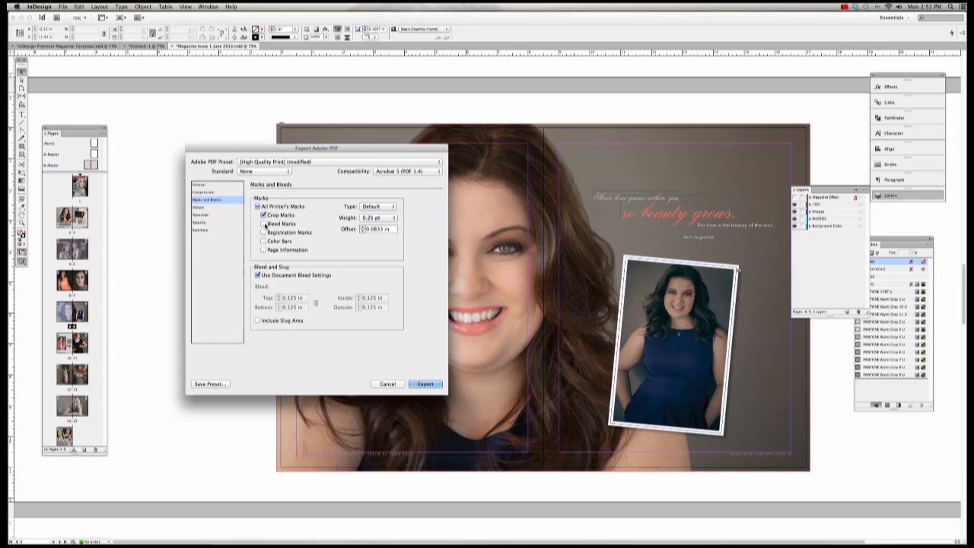
{"action": "left_click", "coordinate": [203, 192]}
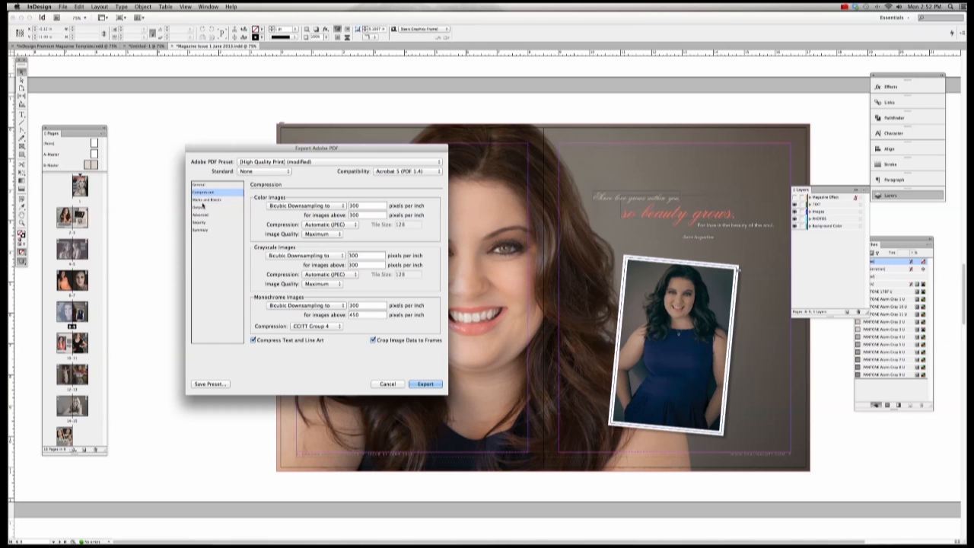
{"action": "left_click", "coordinate": [426, 385]}
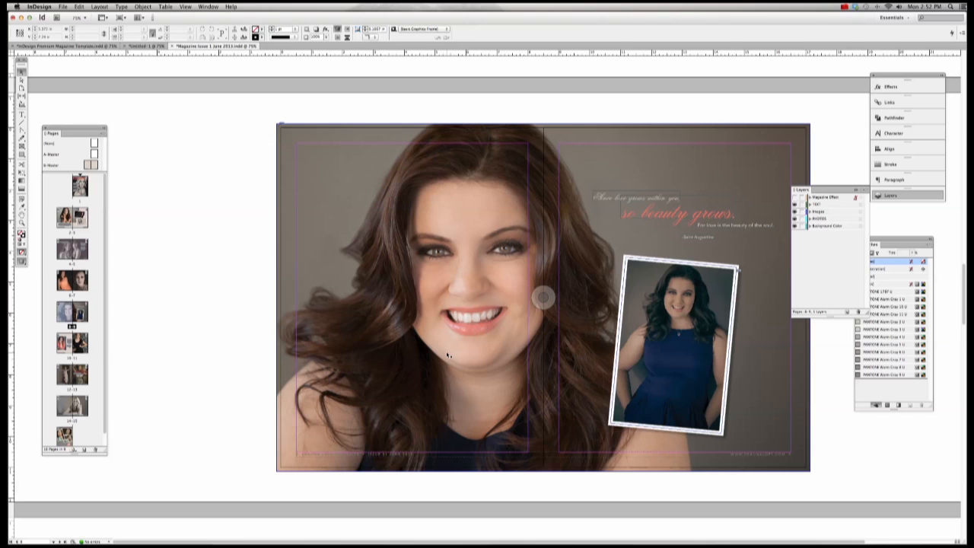
{"action": "scroll", "coordinate": [390, 239], "scroll_direction": "right", "scroll_amount": 3}
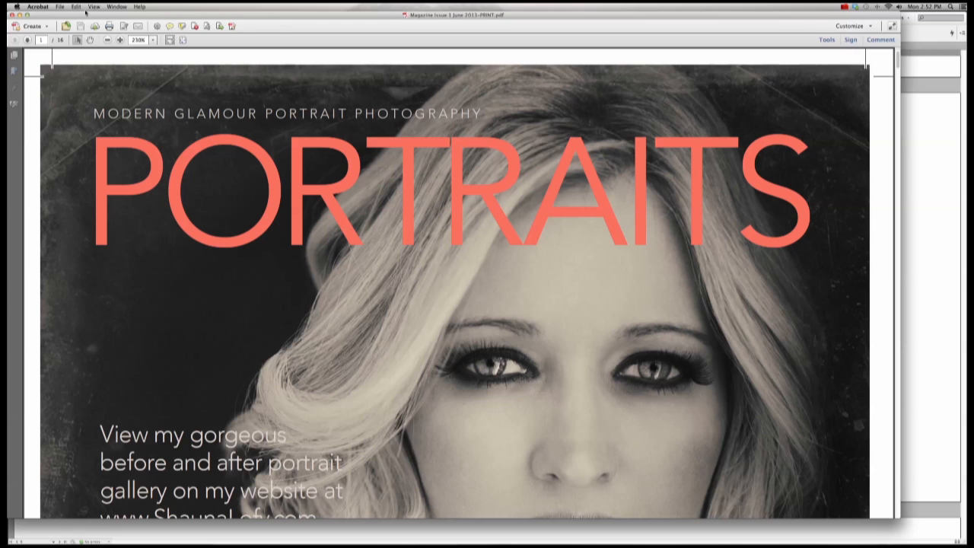
Step: Review all 16 pages of the PRINT PDF in page thumbnails, then switch back to InDesign
{"action": "left_click", "coordinate": [13, 54]}
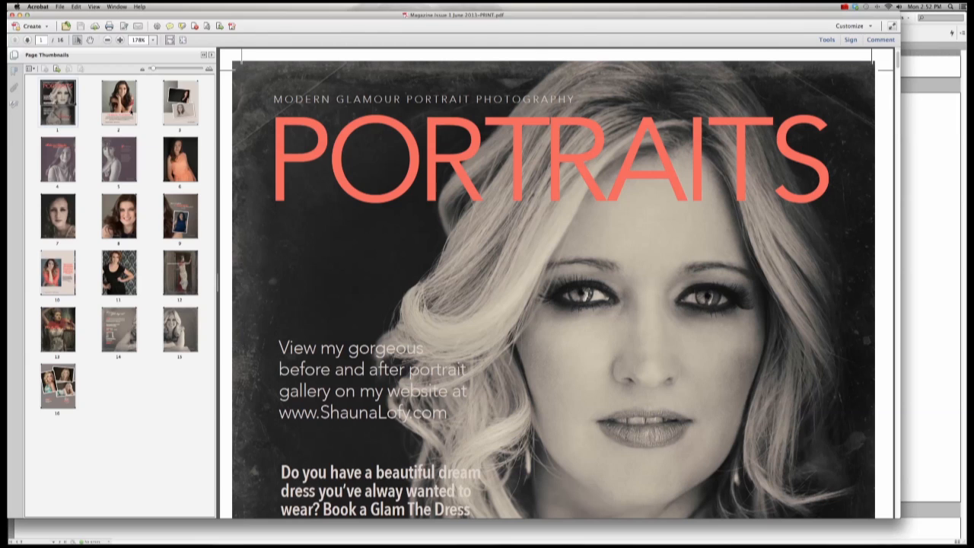
{"action": "key", "text": "super+q"}
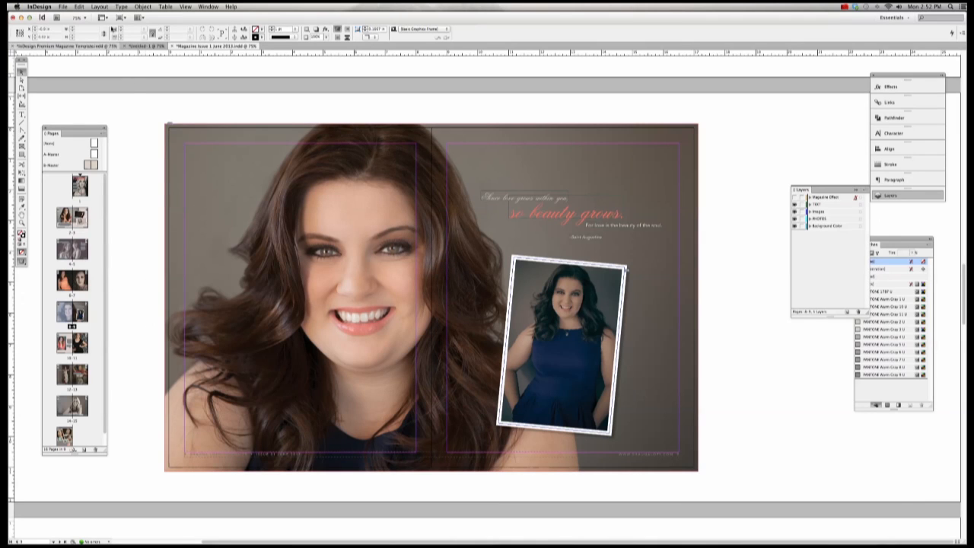
{"action": "left_click", "coordinate": [63, 6]}
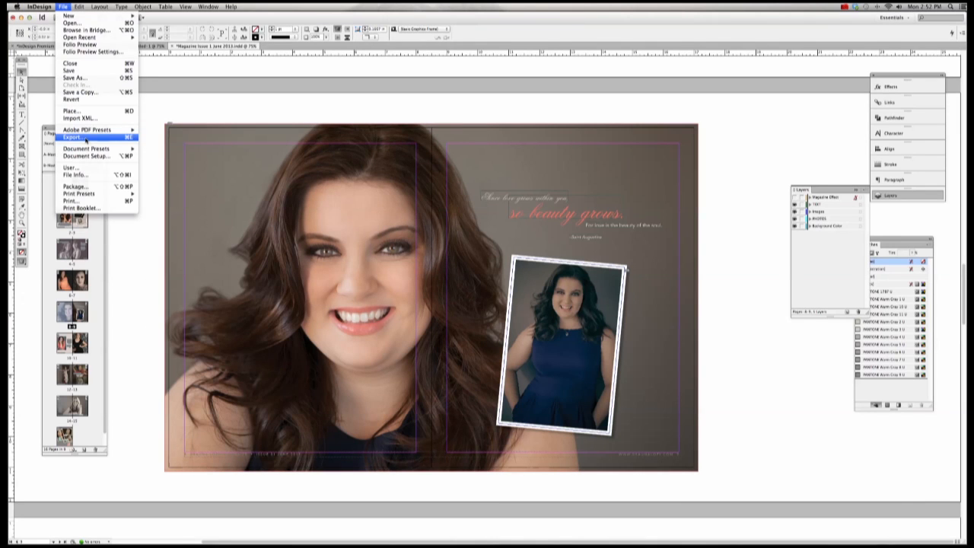
{"action": "left_click", "coordinate": [193, 116]}
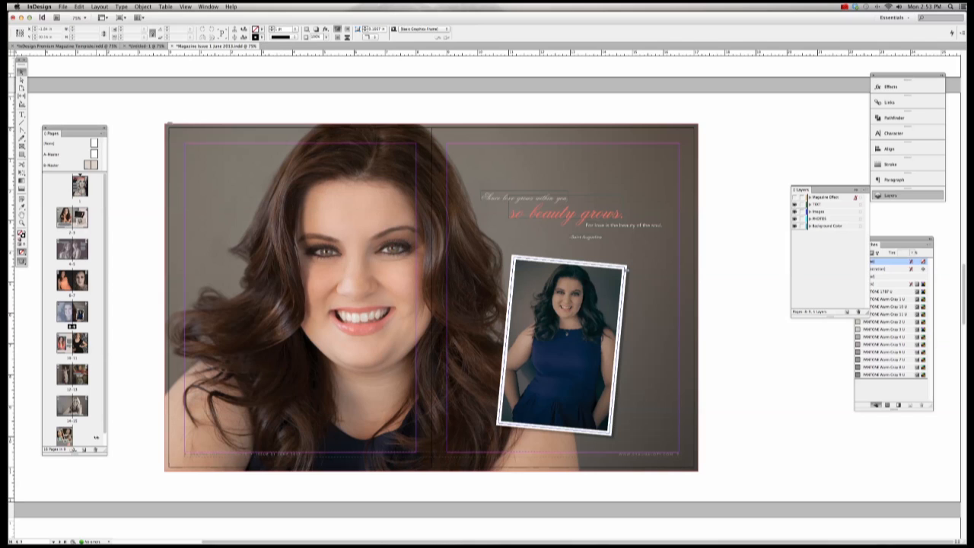
{"action": "left_click", "coordinate": [64, 437]}
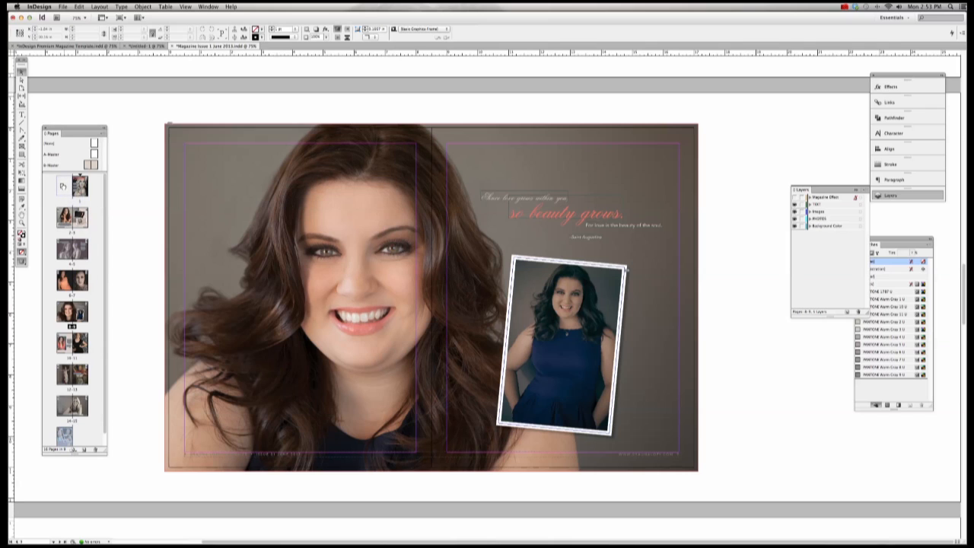
Step: Try moving the last page to the front and the first page down, undoing each move
{"action": "left_click", "coordinate": [86, 436]}
{"action": "left_click_drag", "start_coordinate": [65, 436], "coordinate": [70, 195]}
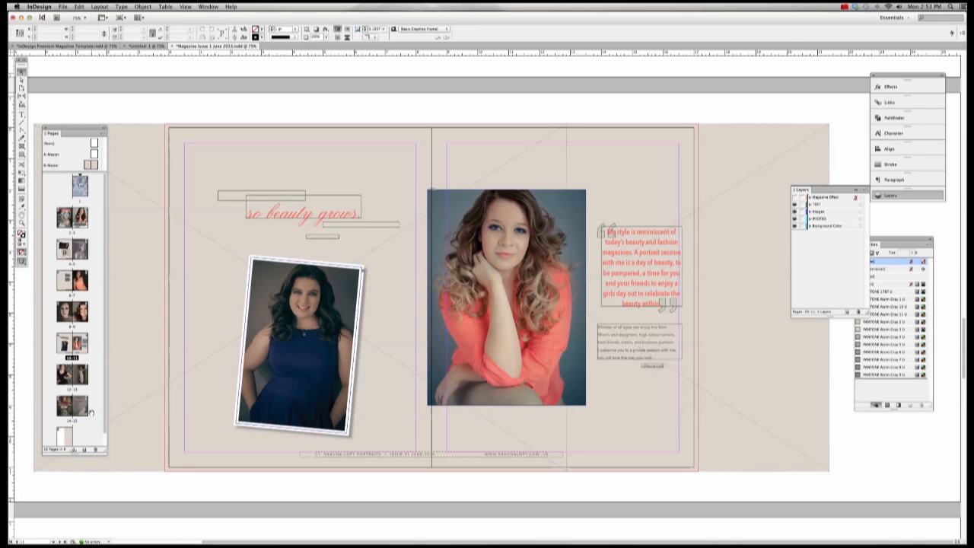
{"action": "key", "text": "super+z"}
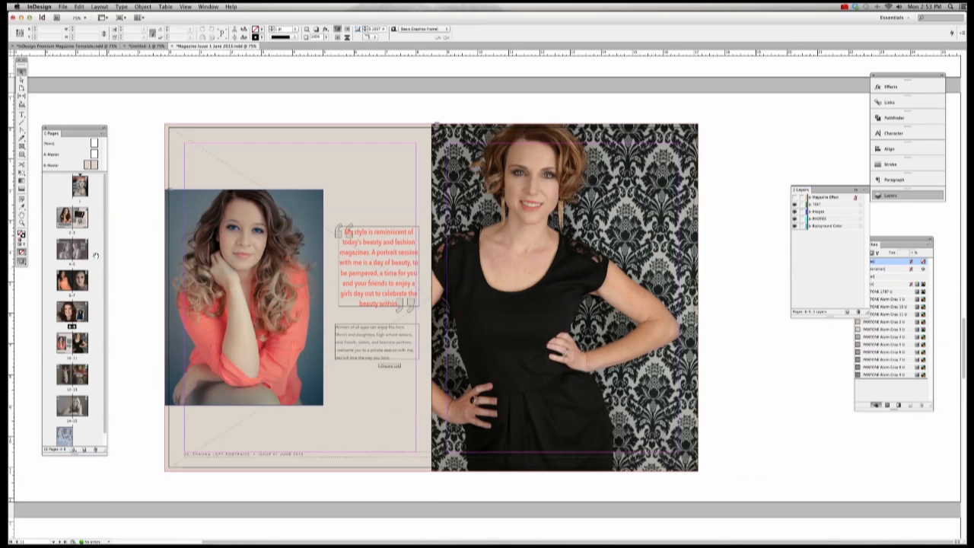
{"action": "left_click_drag", "start_coordinate": [83, 193], "coordinate": [81, 434]}
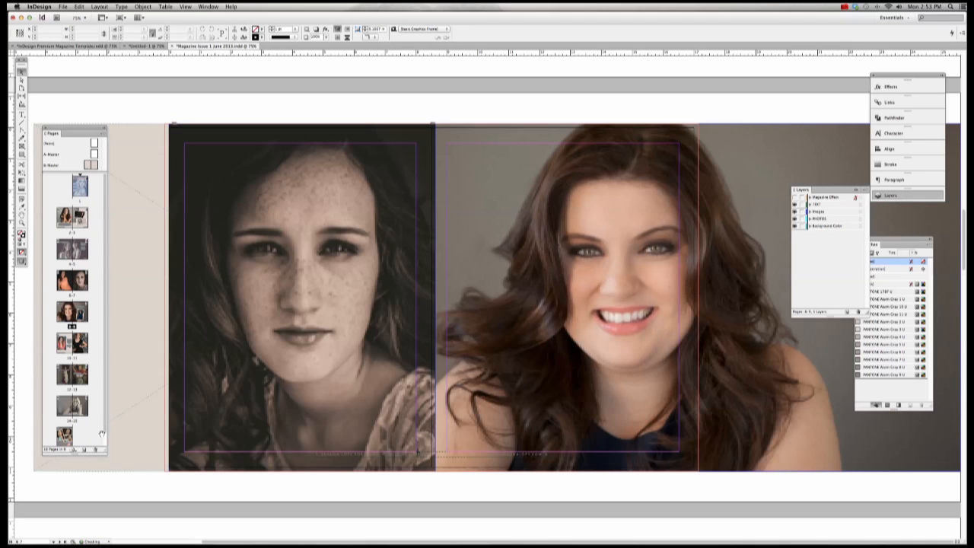
{"action": "key", "text": "super+z"}
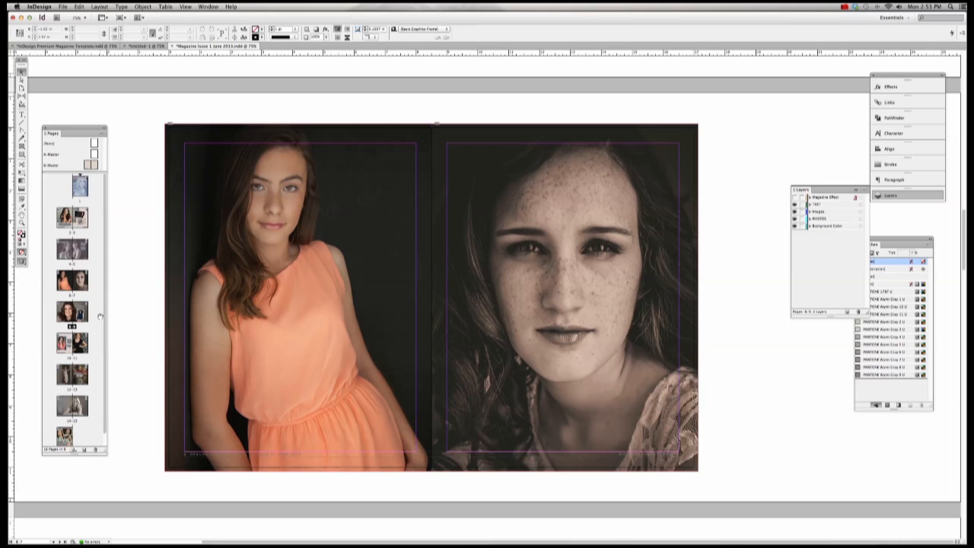
Step: Begin a new export of the magazine from the File menu
{"action": "left_click", "coordinate": [63, 7]}
{"action": "left_click", "coordinate": [63, 7]}
{"action": "left_click", "coordinate": [63, 7]}
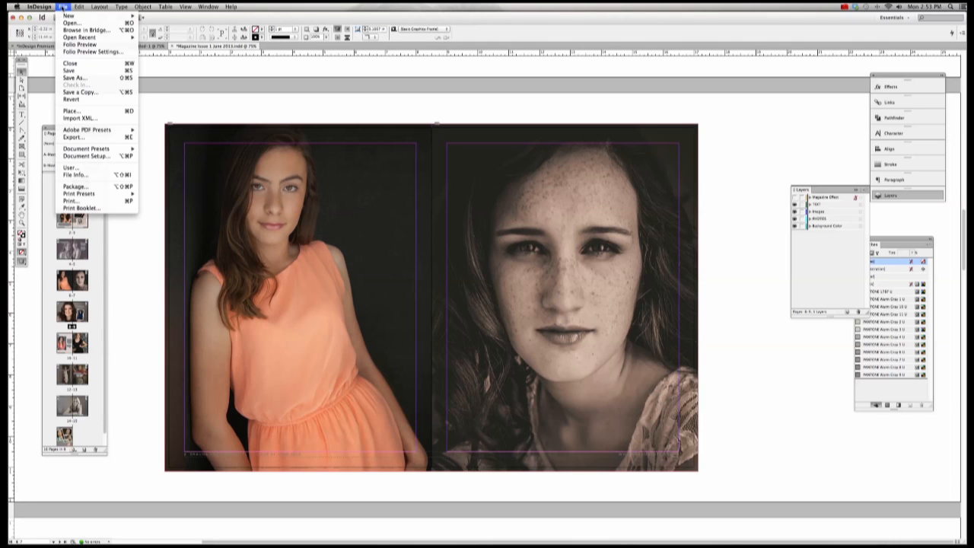
Step: Re-export as 'Magazine Issue 1 June 2013-PRINT', replacing the old PDF, with crop marks and bleed
{"action": "left_click", "coordinate": [79, 139]}
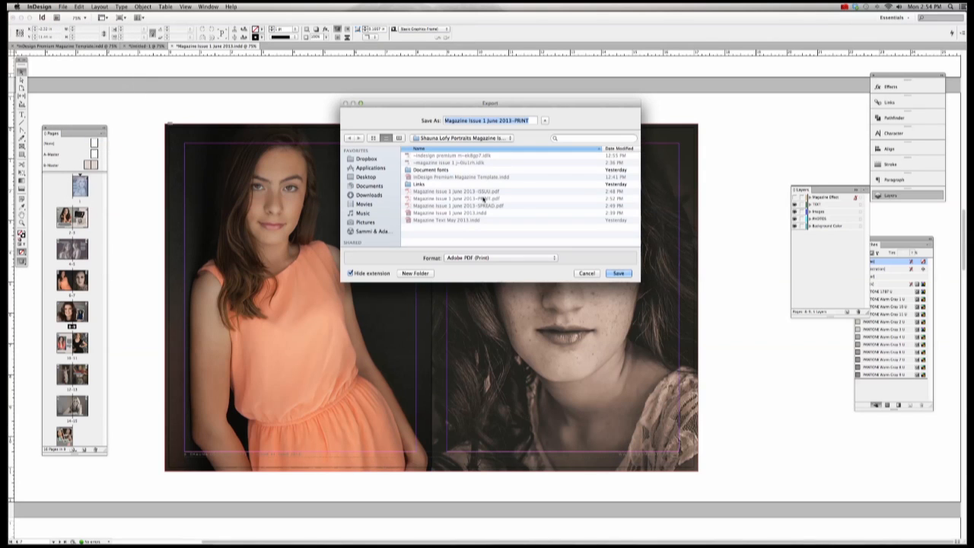
{"action": "left_click", "coordinate": [511, 121]}
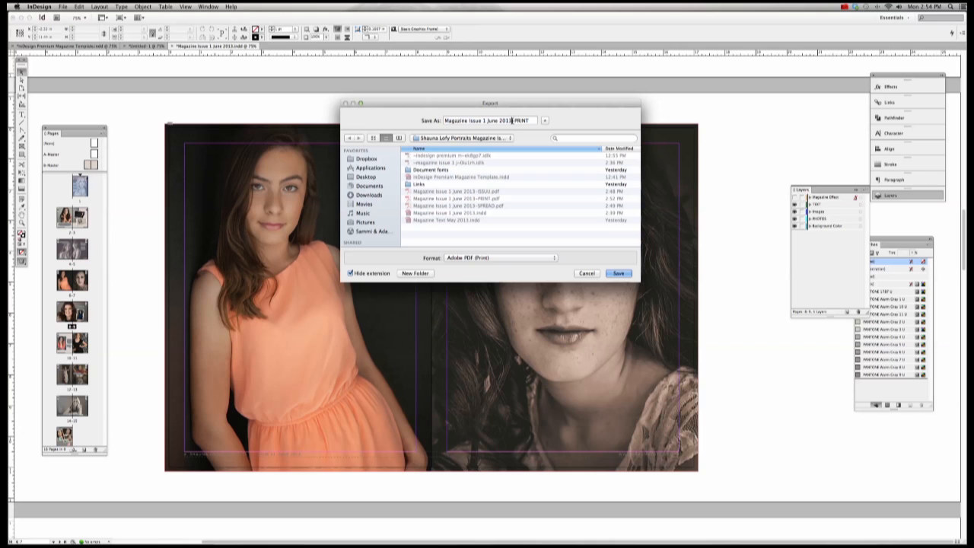
{"action": "left_click", "coordinate": [622, 275]}
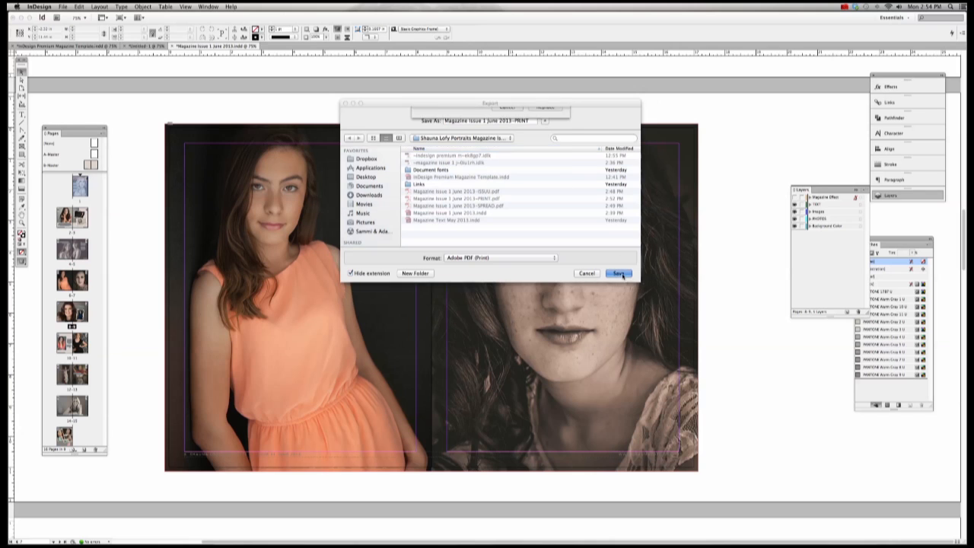
{"action": "left_click", "coordinate": [551, 161]}
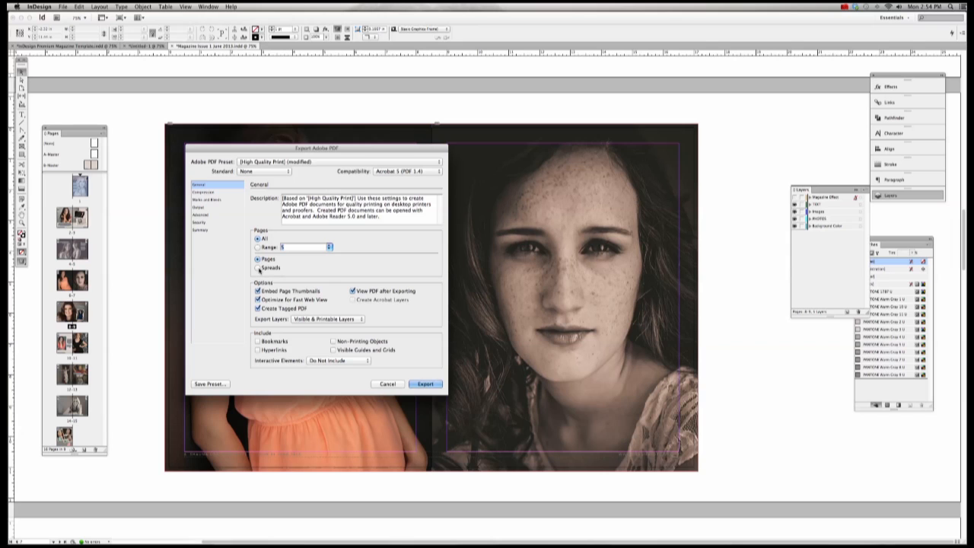
{"action": "left_click", "coordinate": [219, 198]}
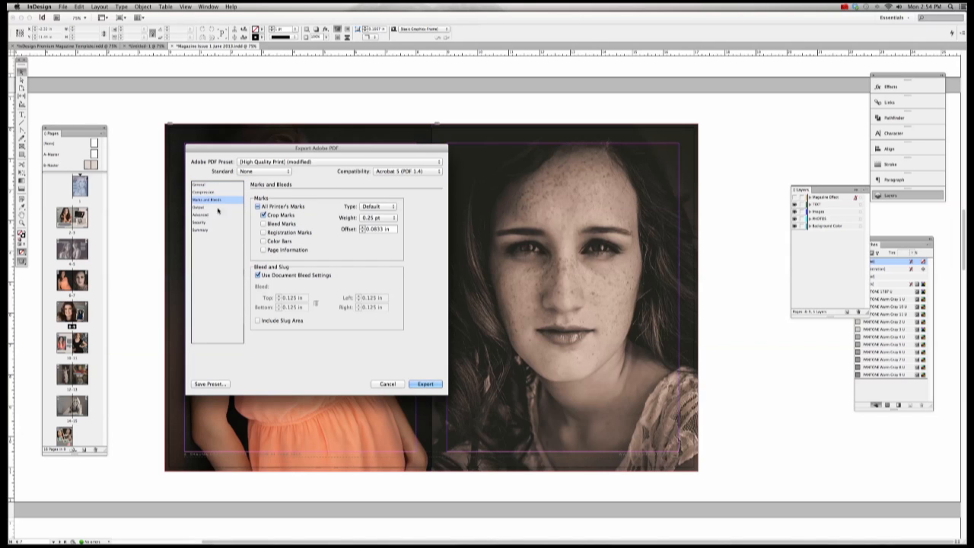
{"action": "left_click", "coordinate": [426, 384]}
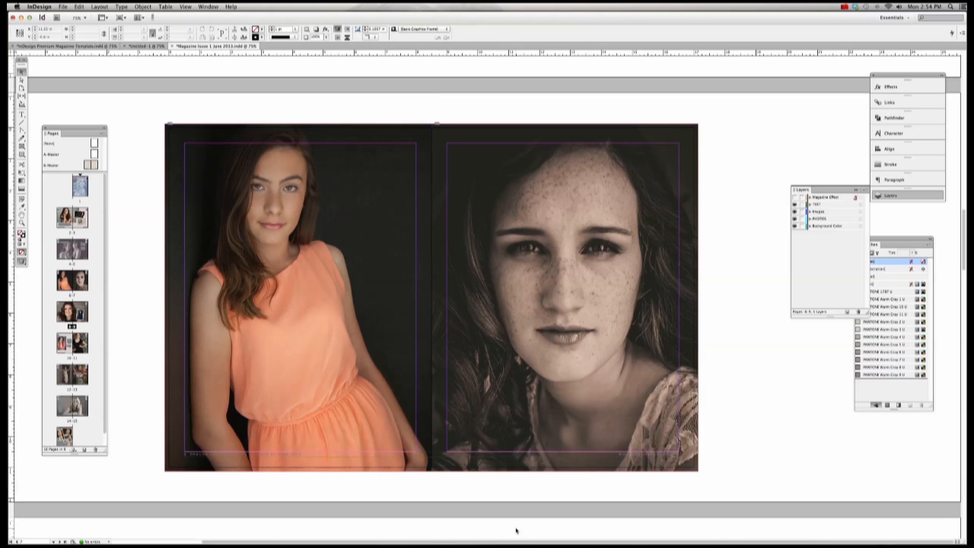
Step: Open InDesign's Package summary, then check in Acrobat that the print PDF has 9 spread pages
{"action": "left_click", "coordinate": [63, 7]}
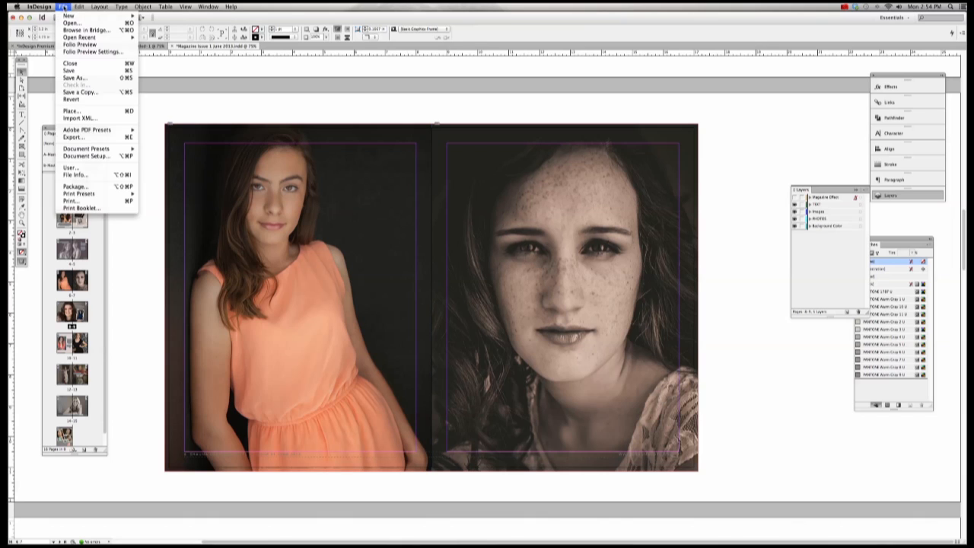
{"action": "left_click", "coordinate": [92, 187]}
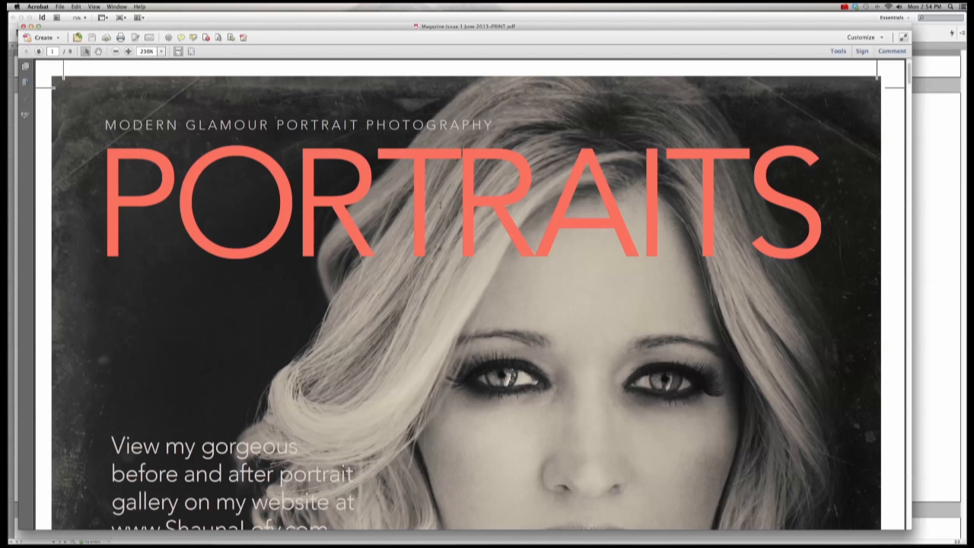
{"action": "left_click", "coordinate": [26, 67]}
{"action": "key", "text": "super+0"}
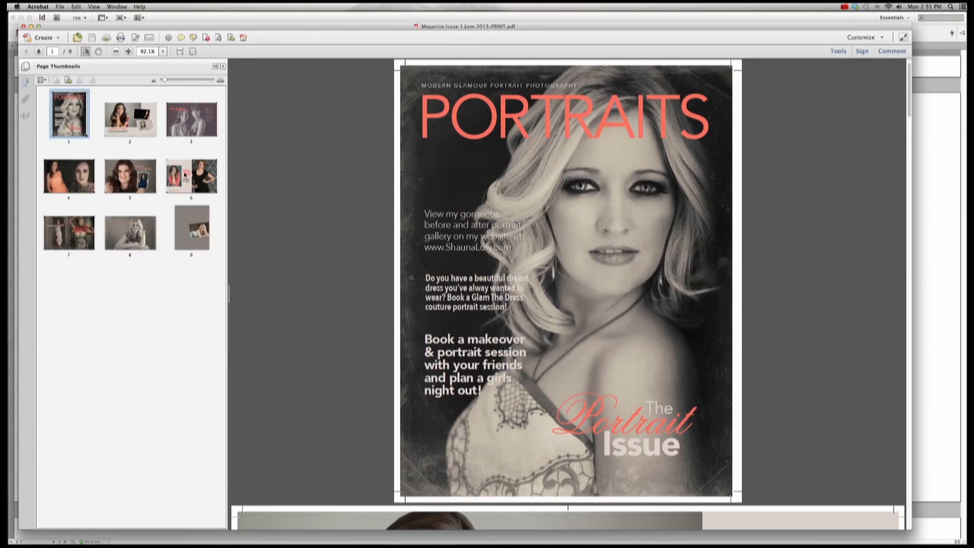
{"action": "left_click", "coordinate": [187, 127]}
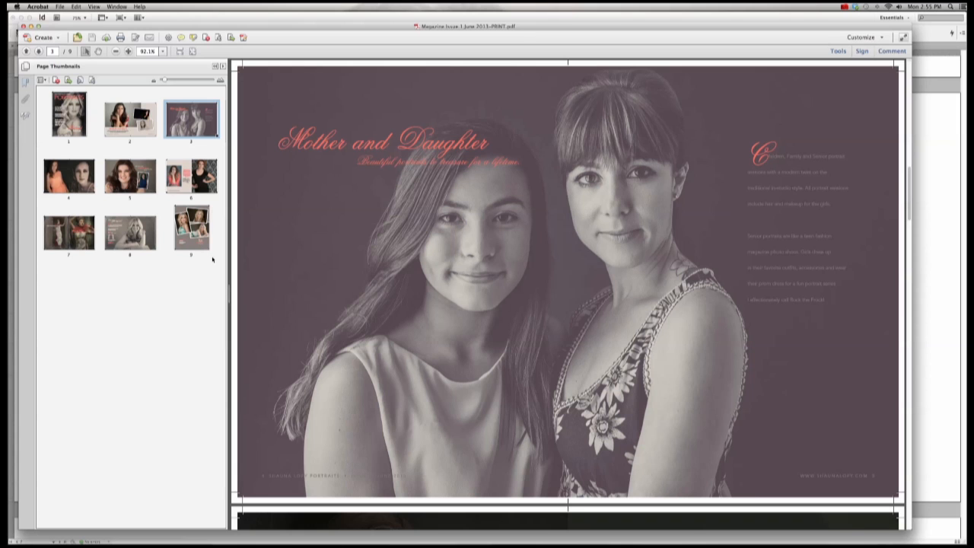
{"action": "key", "text": "super+q"}
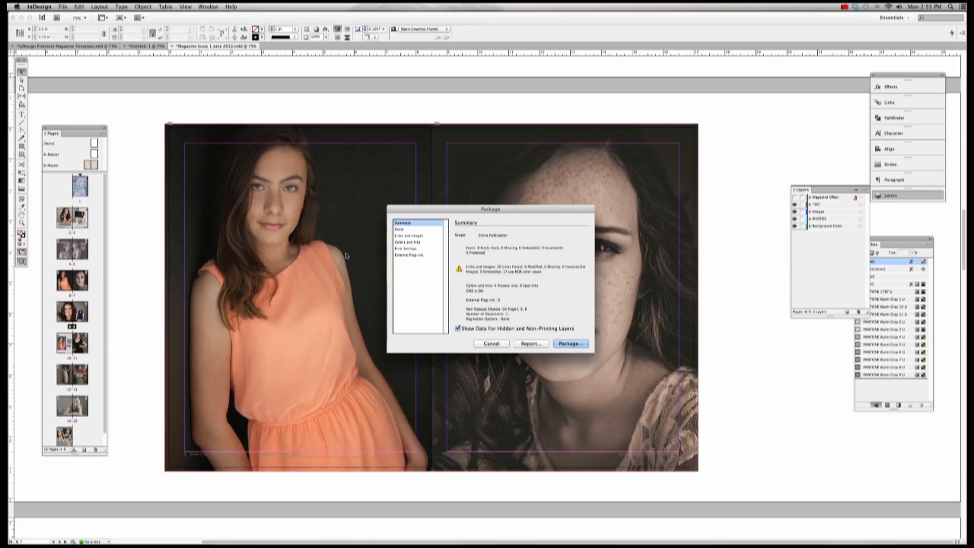
Step: Reopen the Package summary and try packaging, accepting the prompt to save the document first
{"action": "left_click", "coordinate": [492, 344]}
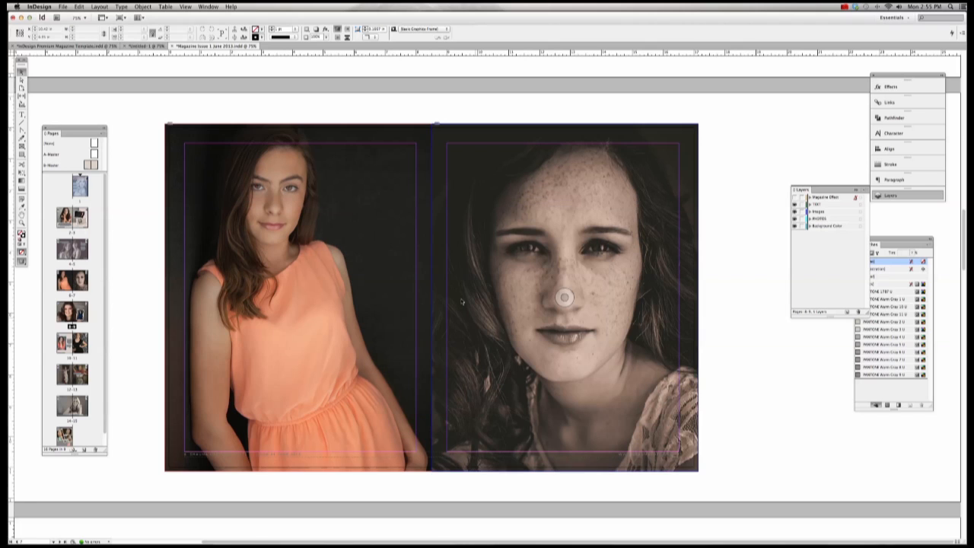
{"action": "left_click", "coordinate": [63, 7]}
{"action": "left_click", "coordinate": [75, 187]}
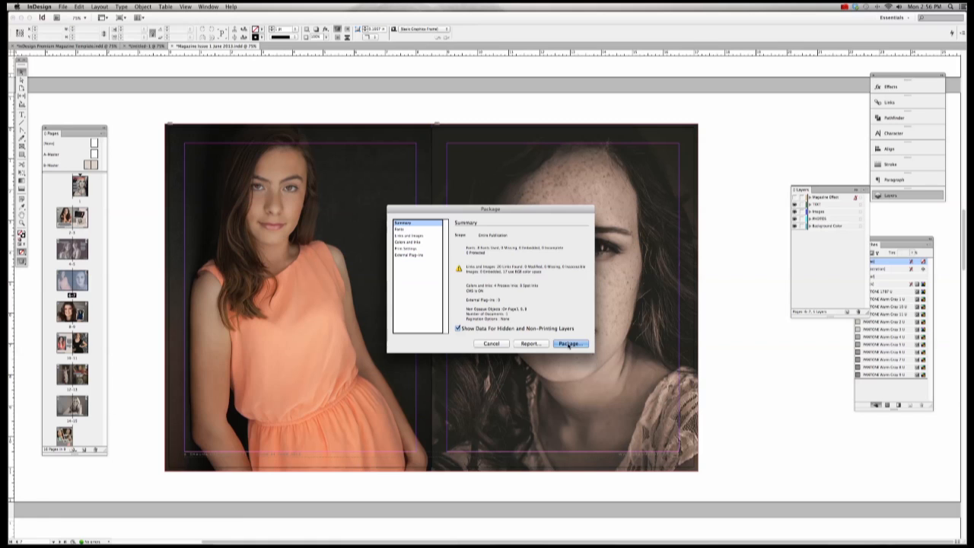
{"action": "left_click", "coordinate": [570, 345]}
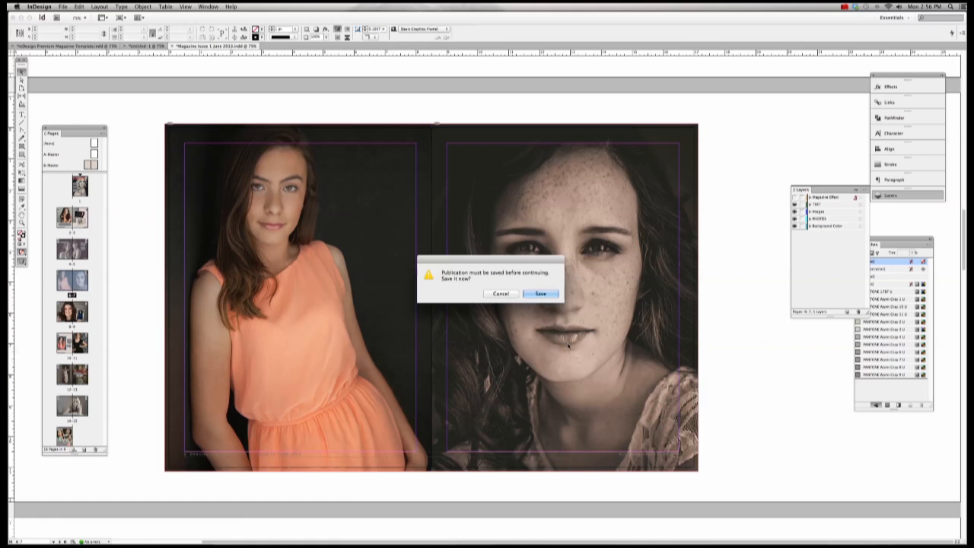
{"action": "left_click", "coordinate": [538, 293]}
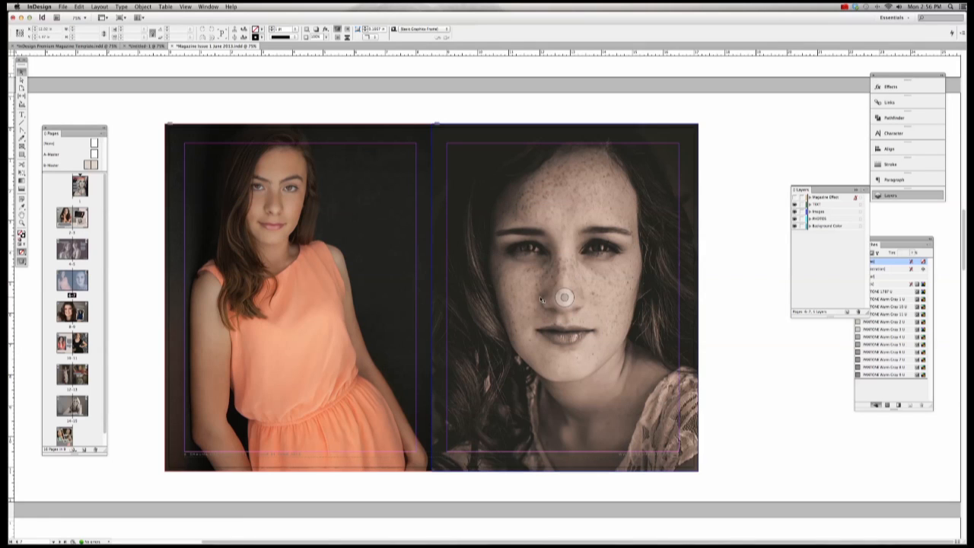
Step: Save the magazine, then rerun File > Package and continue past the Summary to Printing Instructions
{"action": "left_click", "coordinate": [64, 6]}
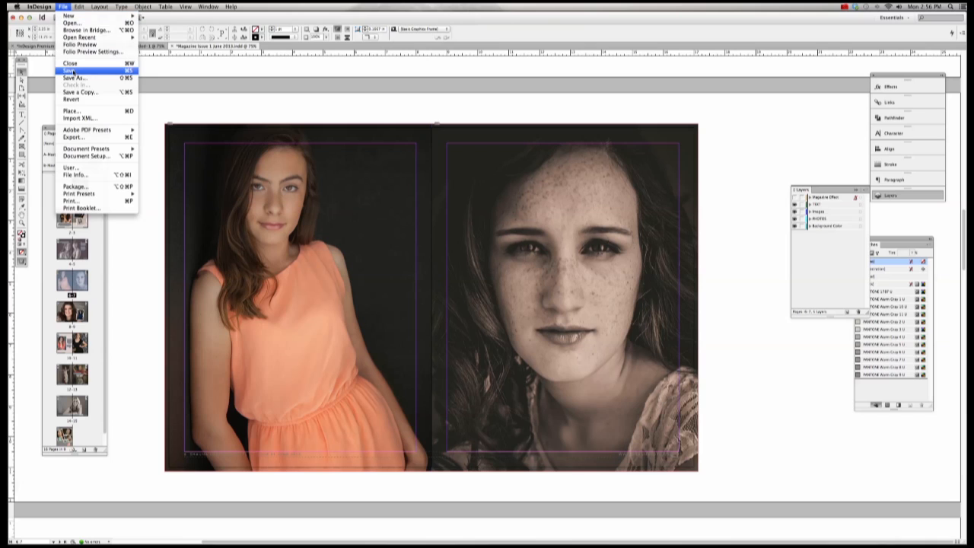
{"action": "left_click", "coordinate": [72, 71]}
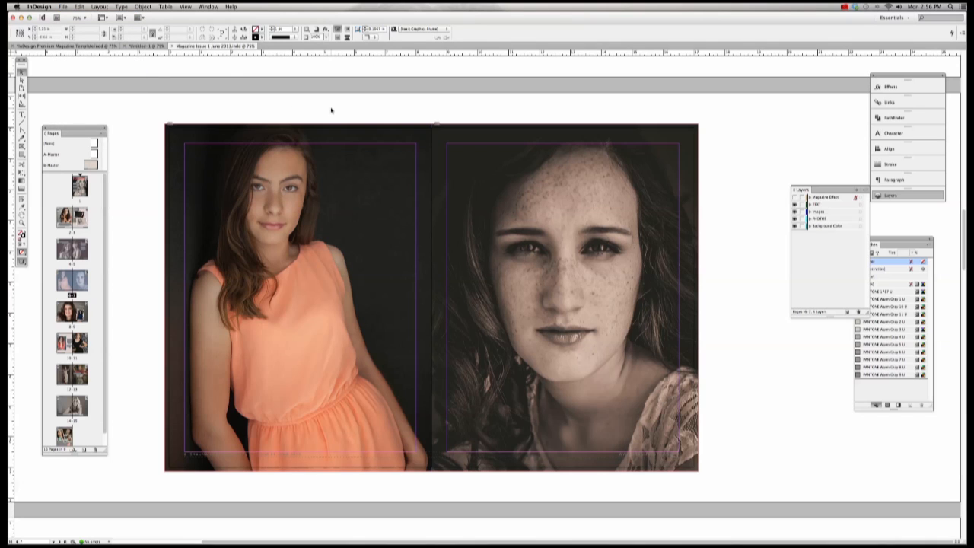
{"action": "left_click", "coordinate": [64, 6]}
{"action": "left_click", "coordinate": [113, 187]}
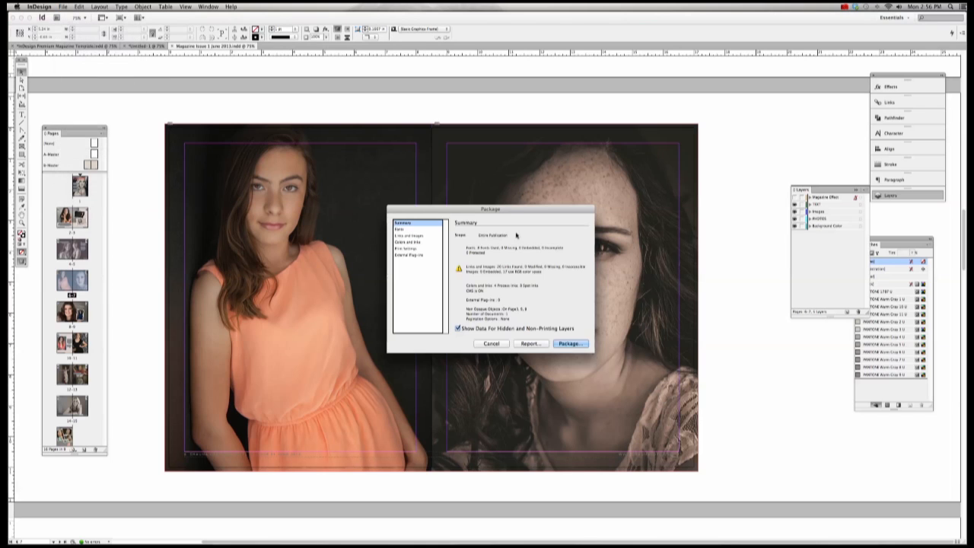
{"action": "left_click", "coordinate": [571, 344]}
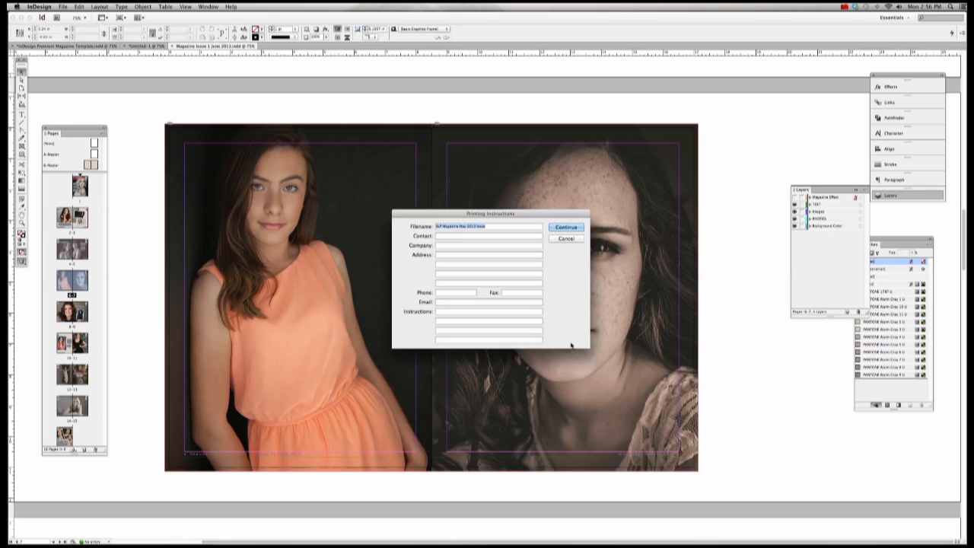
Step: Enter the contact's name, company name and phone number in Printing Instructions, then continue
{"action": "left_click", "coordinate": [491, 226]}
{"action": "left_click", "coordinate": [449, 236]}
{"action": "type", "text": "Sheena"}
{"action": "left_click", "coordinate": [440, 245]}
{"action": "type", "text": "Shound"}
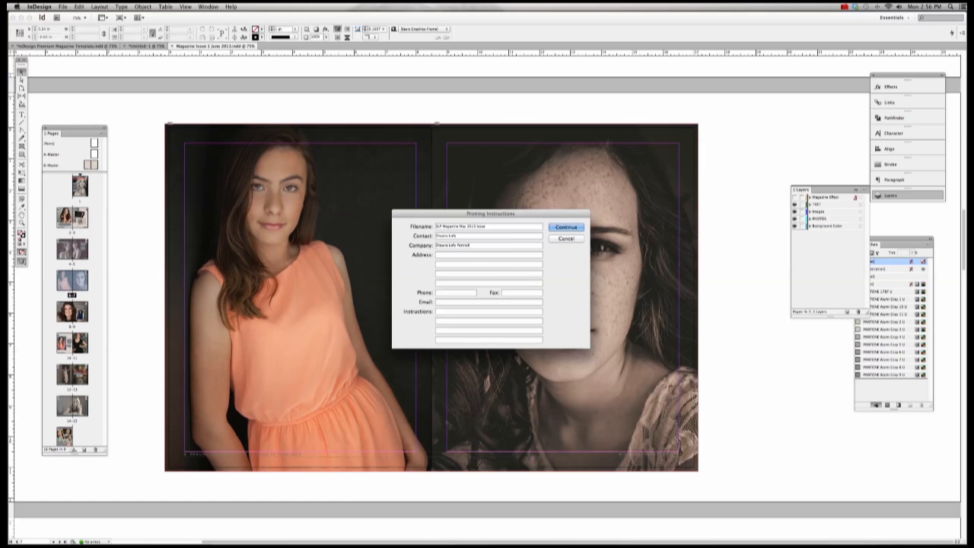
{"action": "key", "text": "BackSpace"}
{"action": "key", "text": "BackSpace"}
{"action": "key", "text": "BackSpace"}
{"action": "key", "text": "BackSpace"}
{"action": "key", "text": "BackSpace"}
{"action": "key", "text": "BackSpace"}
{"action": "key", "text": "BackSpace"}
{"action": "key", "text": "BackSpace"}
{"action": "key", "text": "BackSpace"}
{"action": "key", "text": "BackSpace"}
{"action": "key", "text": "BackSpace"}
{"action": "key", "text": "BackSpace"}
{"action": "key", "text": "BackSpace"}
{"action": "key", "text": "BackSpace"}
{"action": "key", "text": "BackSpace"}
{"action": "key", "text": "BackSpace"}
{"action": "key", "text": "BackSpace"}
{"action": "key", "text": "BackSpace"}
{"action": "type", "text": "9933"}
{"action": "left_click", "coordinate": [447, 313]}
{"action": "left_click", "coordinate": [563, 229]}
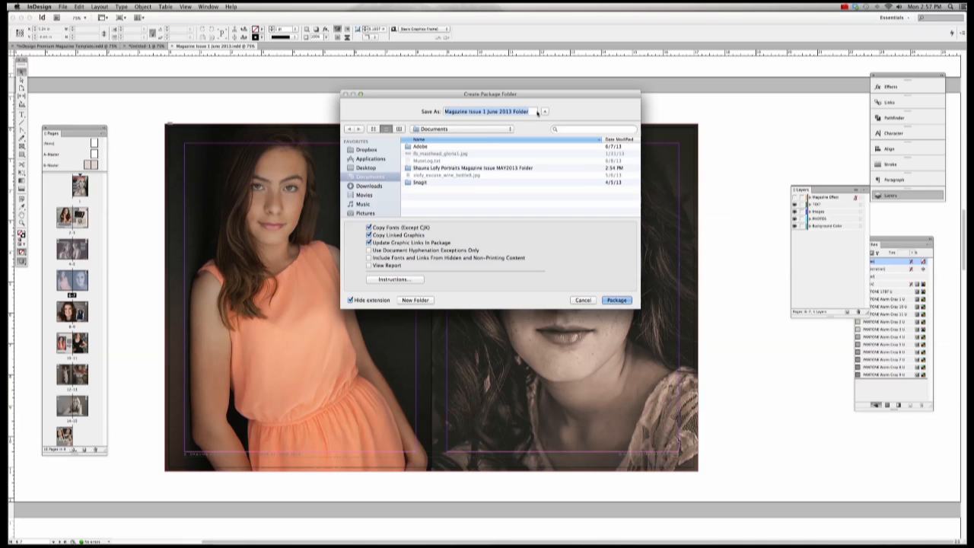
Step: Name the package folder 'Printers Magazinr Folder' followed by the contact's name, and package the files
{"action": "left_click_drag", "start_coordinate": [533, 113], "coordinate": [423, 113]}
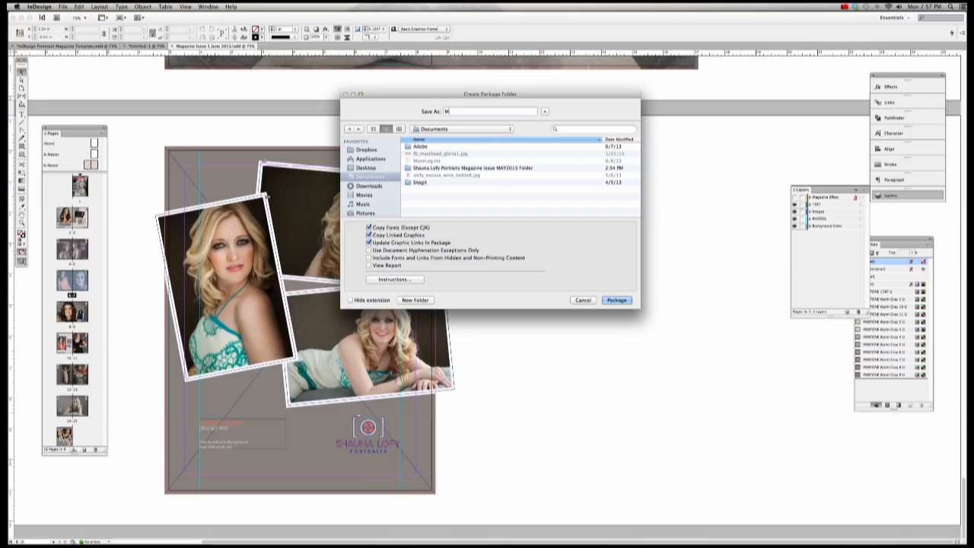
{"action": "type", "text": "Printe"}
{"action": "type", "text": "rs"}
{"action": "type", "text": " M"}
{"action": "type", "text": "agazinr F"}
{"action": "type", "text": "olde"}
{"action": "type", "text": "r -"}
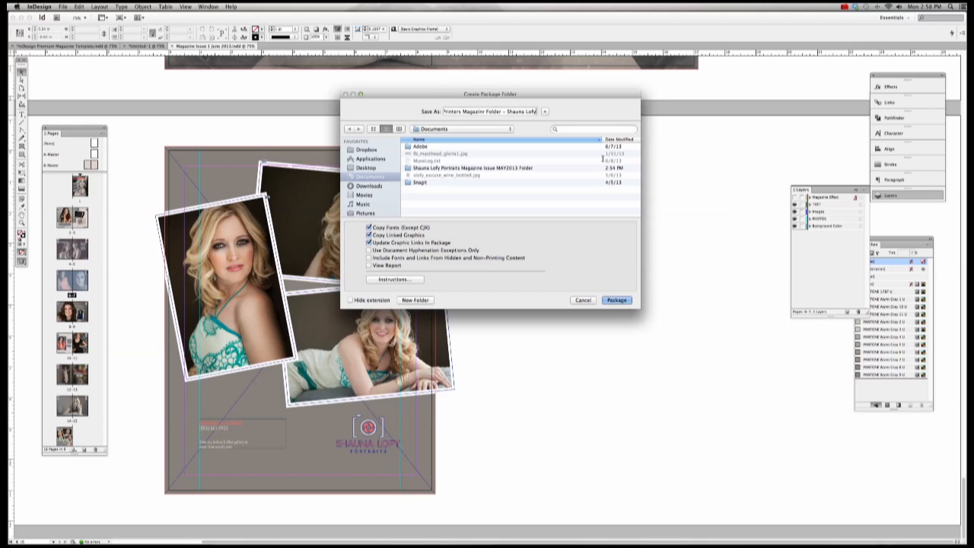
{"action": "left_click", "coordinate": [615, 300]}
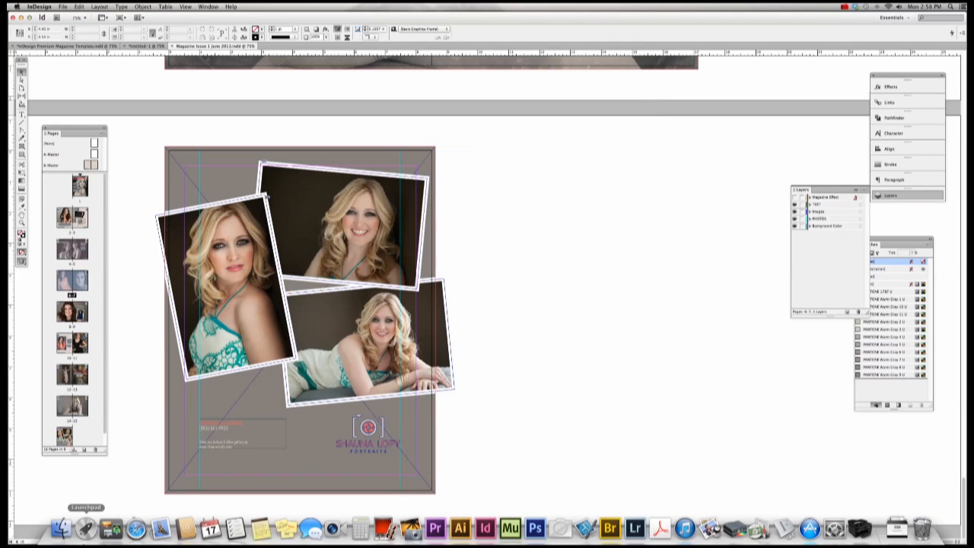
Step: Show the Documents folder in Finder as a list, reversing the name sort and widening the Name column
{"action": "left_click", "coordinate": [61, 527]}
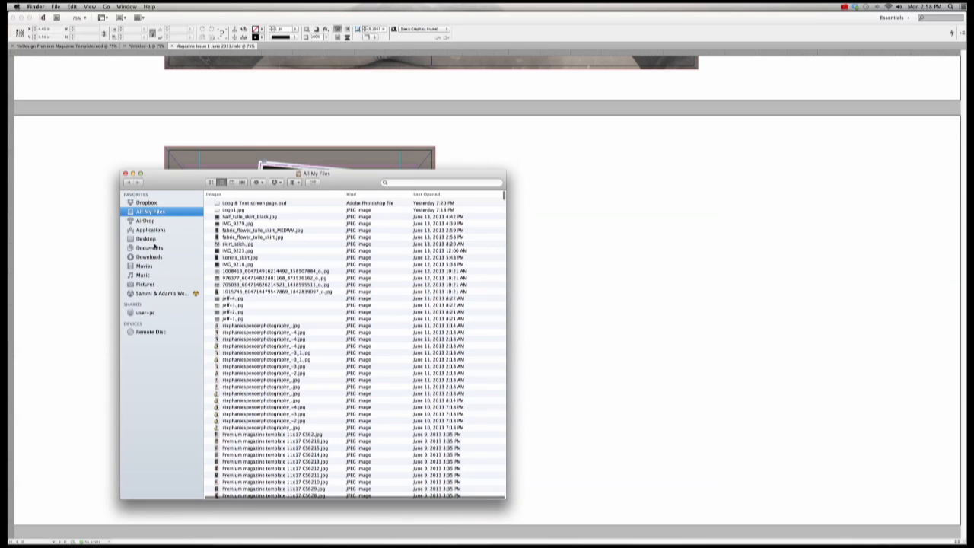
{"action": "left_click", "coordinate": [146, 238]}
{"action": "left_click", "coordinate": [148, 248]}
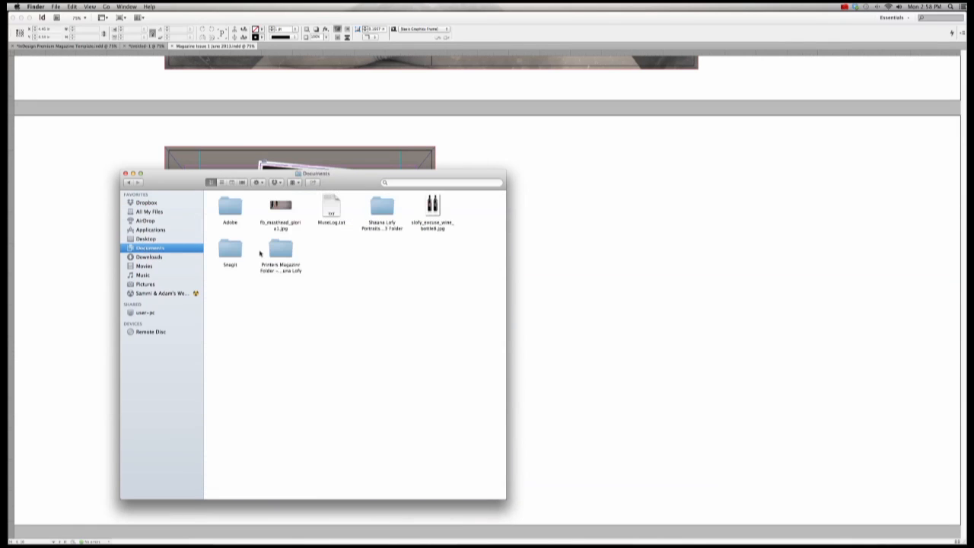
{"action": "left_click", "coordinate": [277, 255]}
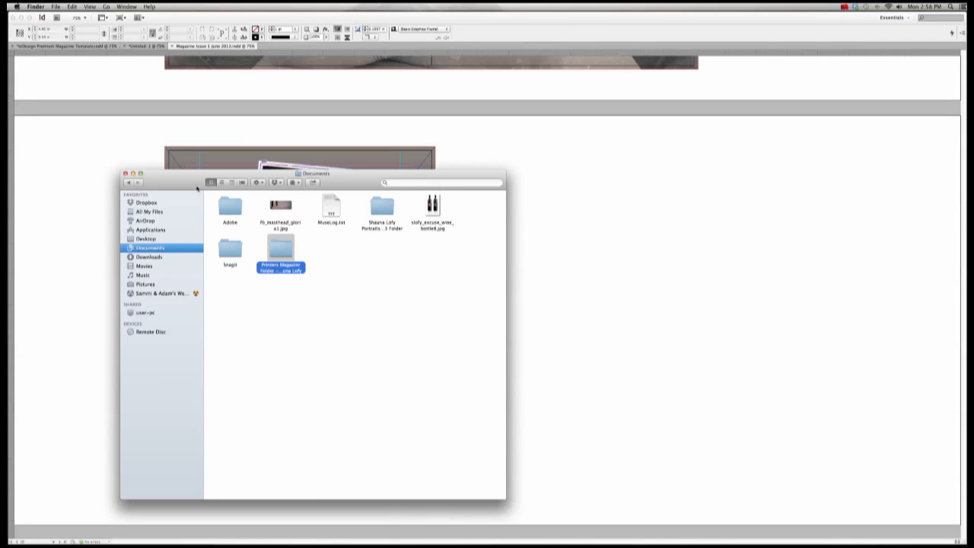
{"action": "left_click", "coordinate": [222, 182]}
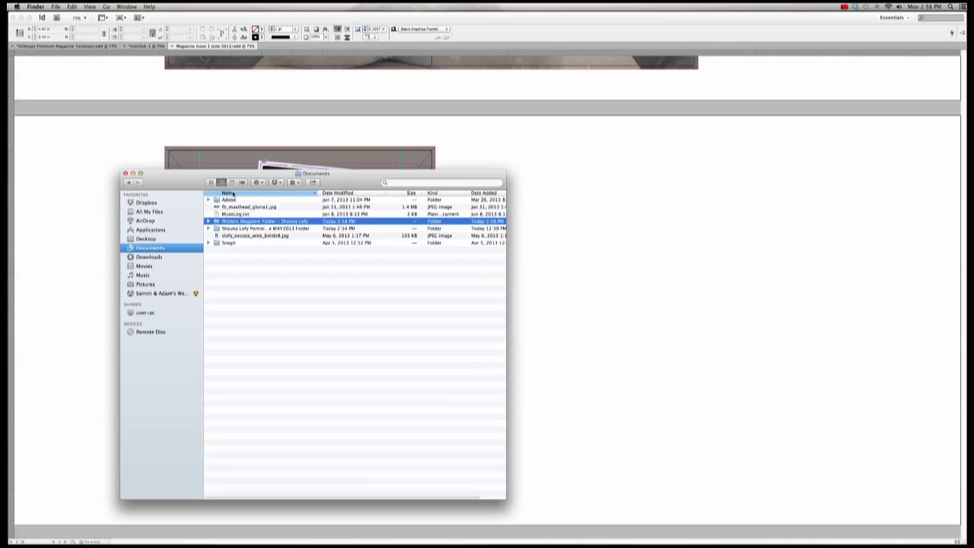
{"action": "left_click", "coordinate": [314, 193]}
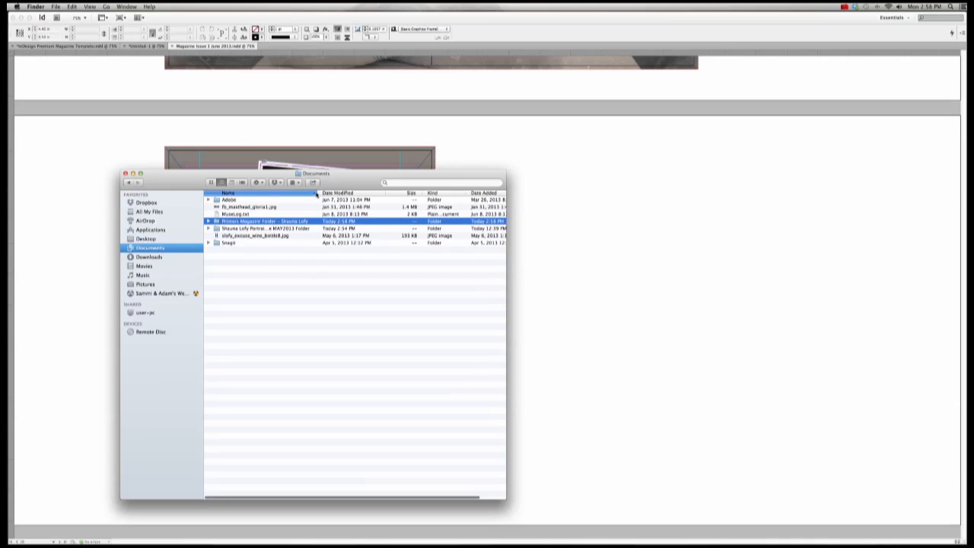
{"action": "left_click_drag", "start_coordinate": [319, 193], "coordinate": [329, 193]}
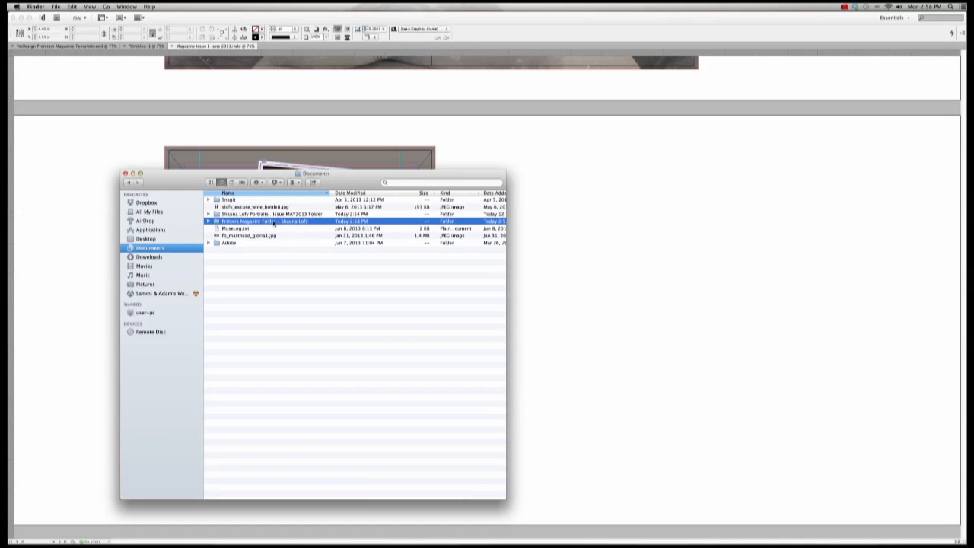
Step: Correct the folder name's 'Magazinr' to 'Magazine' and open the package folder
{"action": "left_click", "coordinate": [274, 223]}
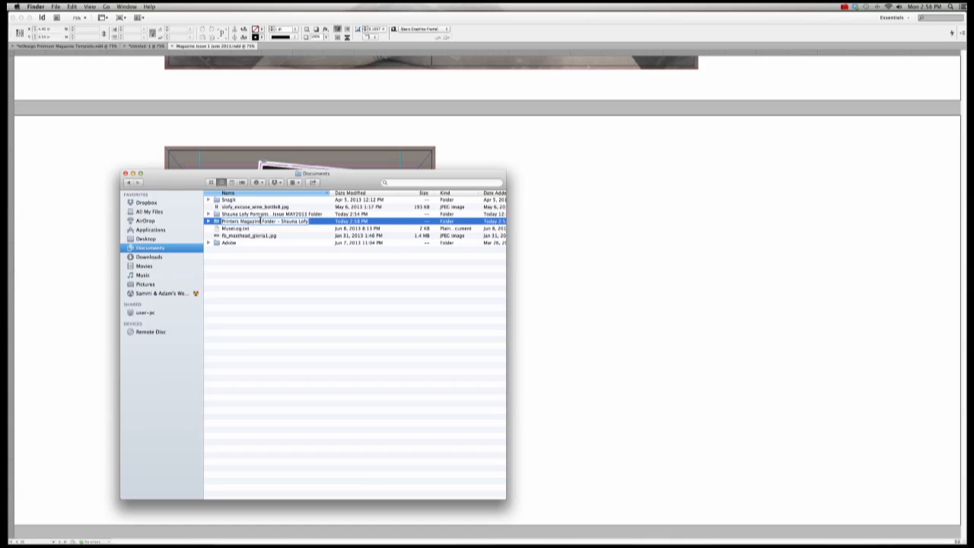
{"action": "key", "text": "BackSpace"}
{"action": "key", "text": "BackSpace"}
{"action": "key", "text": "BackSpace"}
{"action": "key", "text": "BackSpace"}
{"action": "key", "text": "BackSpace"}
{"action": "type", "text": "azine"}
{"action": "key", "text": "Return"}
{"action": "left_click", "coordinate": [296, 258]}
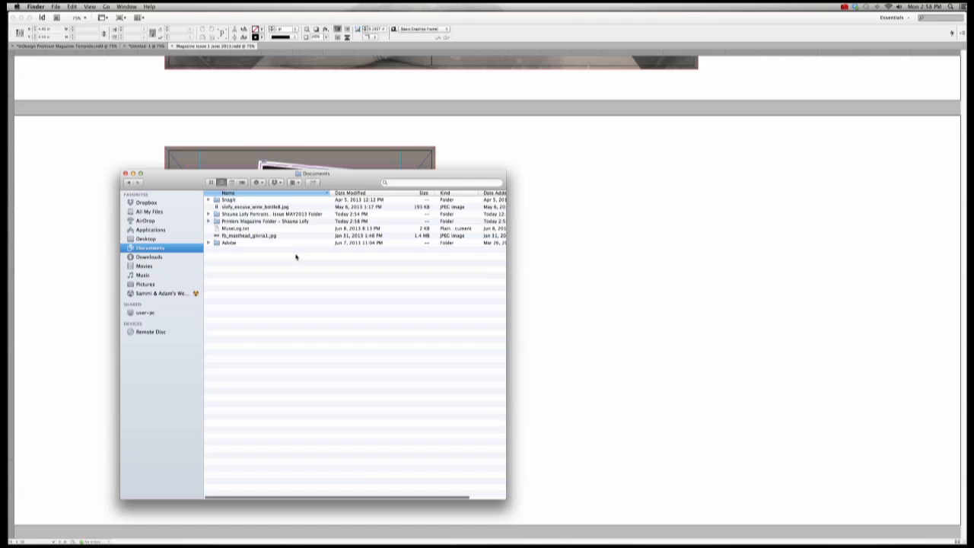
{"action": "left_click", "coordinate": [268, 222]}
{"action": "double_click", "coordinate": [269, 223]}
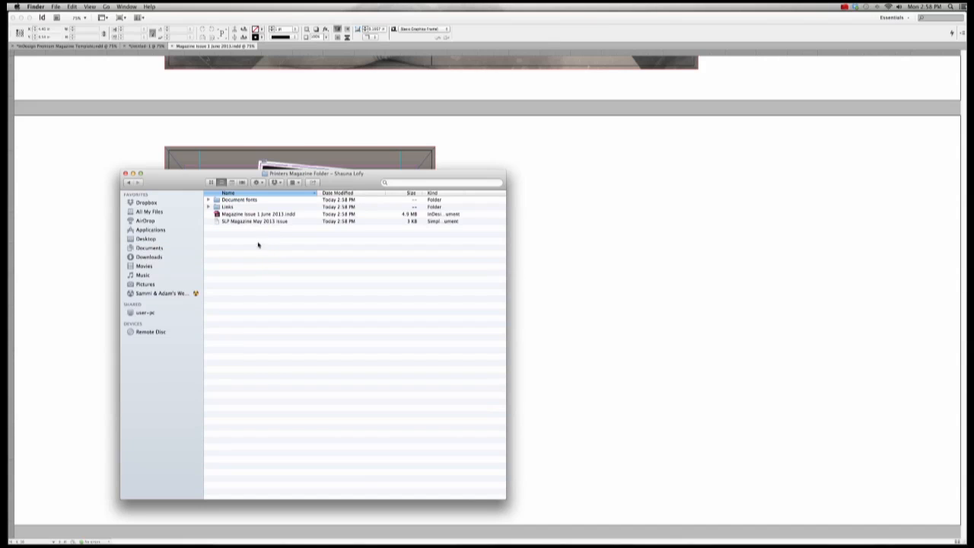
Step: Expand and collapse Document fonts and Links to inspect the collected fonts and images
{"action": "left_click", "coordinate": [208, 201]}
{"action": "left_click", "coordinate": [208, 200]}
{"action": "left_click", "coordinate": [208, 207]}
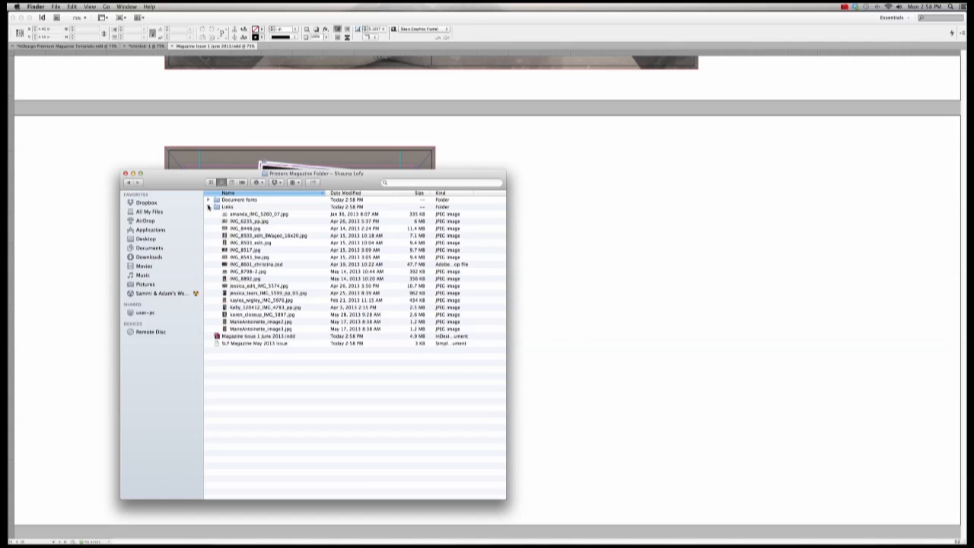
{"action": "left_click", "coordinate": [208, 207]}
{"action": "left_click", "coordinate": [240, 221]}
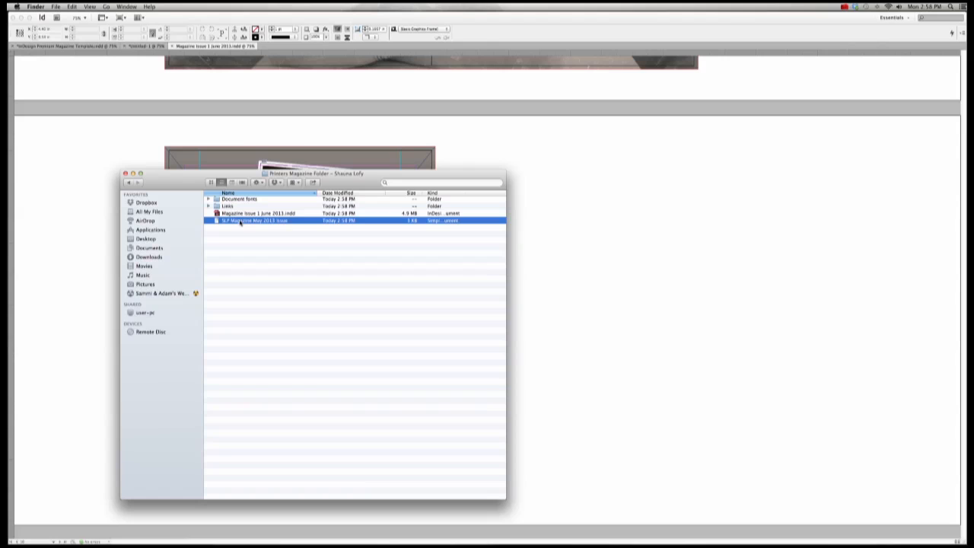
Step: Sort the package contents by Size, then close the Finder window and return to InDesign
{"action": "left_click_drag", "start_coordinate": [424, 197], "coordinate": [454, 195]}
{"action": "left_click", "coordinate": [448, 194]}
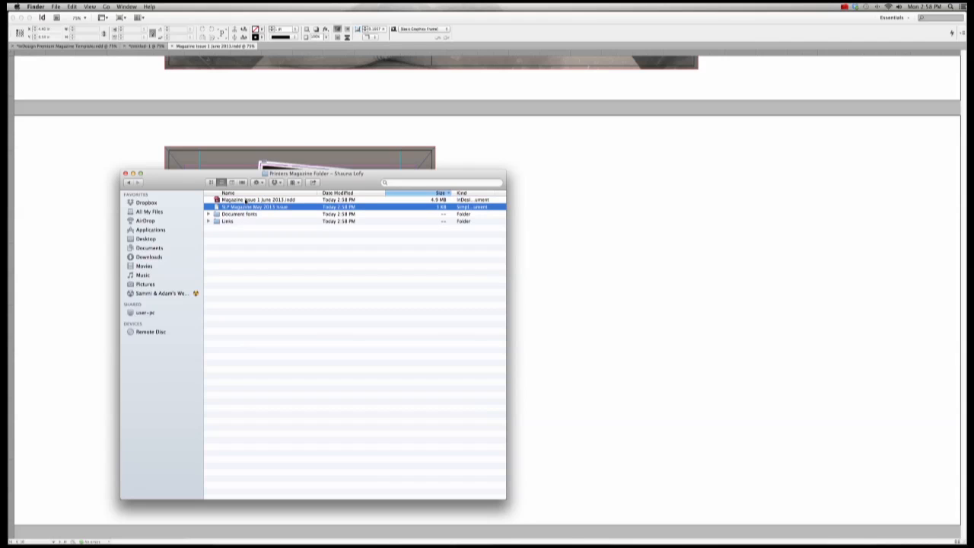
{"action": "left_click", "coordinate": [245, 200]}
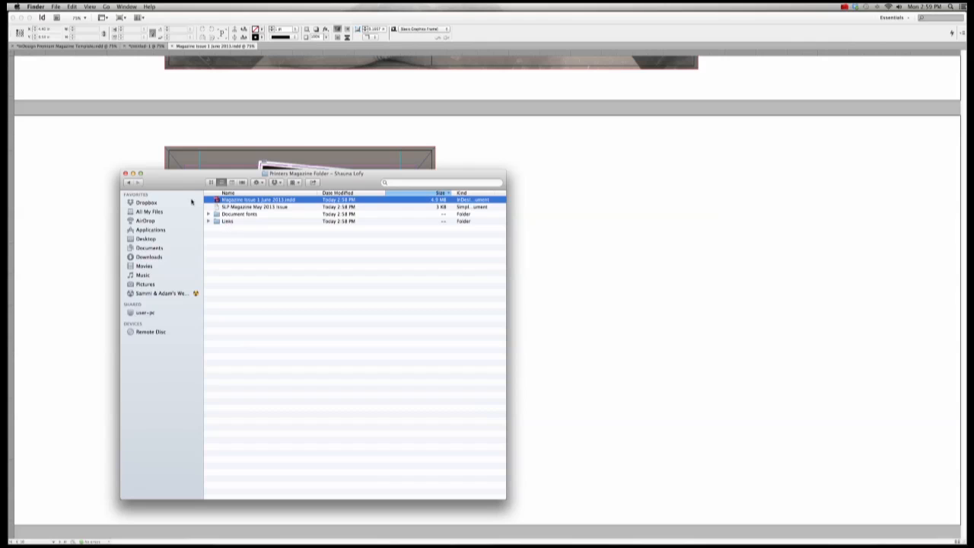
{"action": "left_click", "coordinate": [126, 174]}
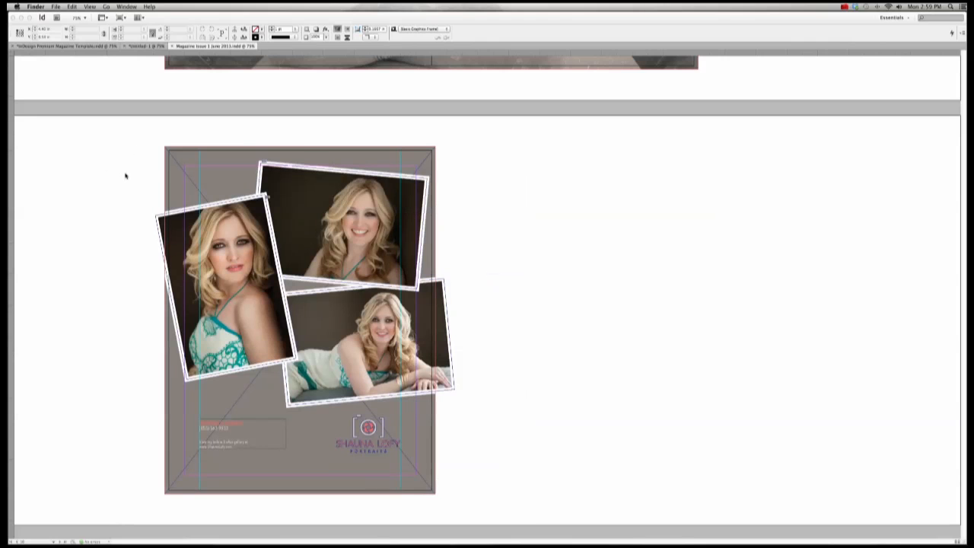
{"action": "left_click", "coordinate": [126, 176]}
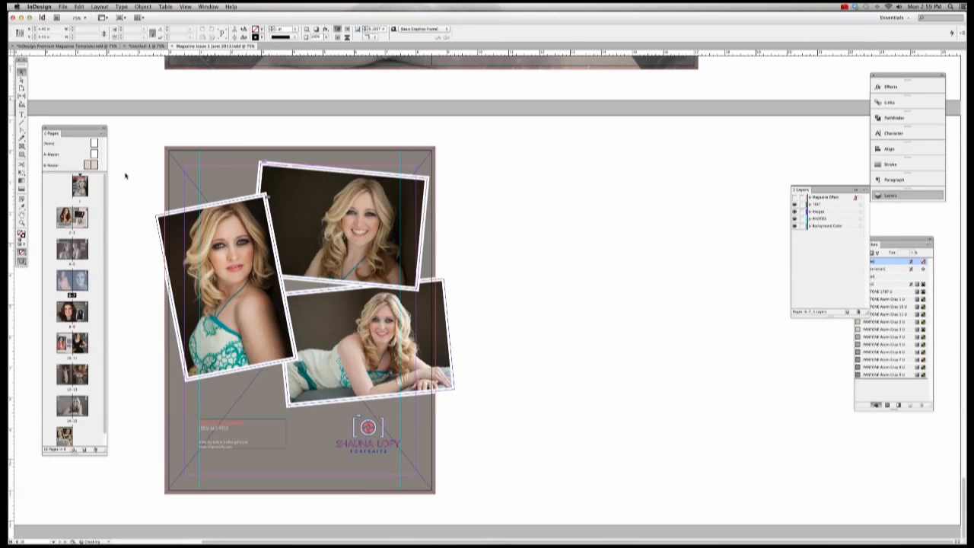